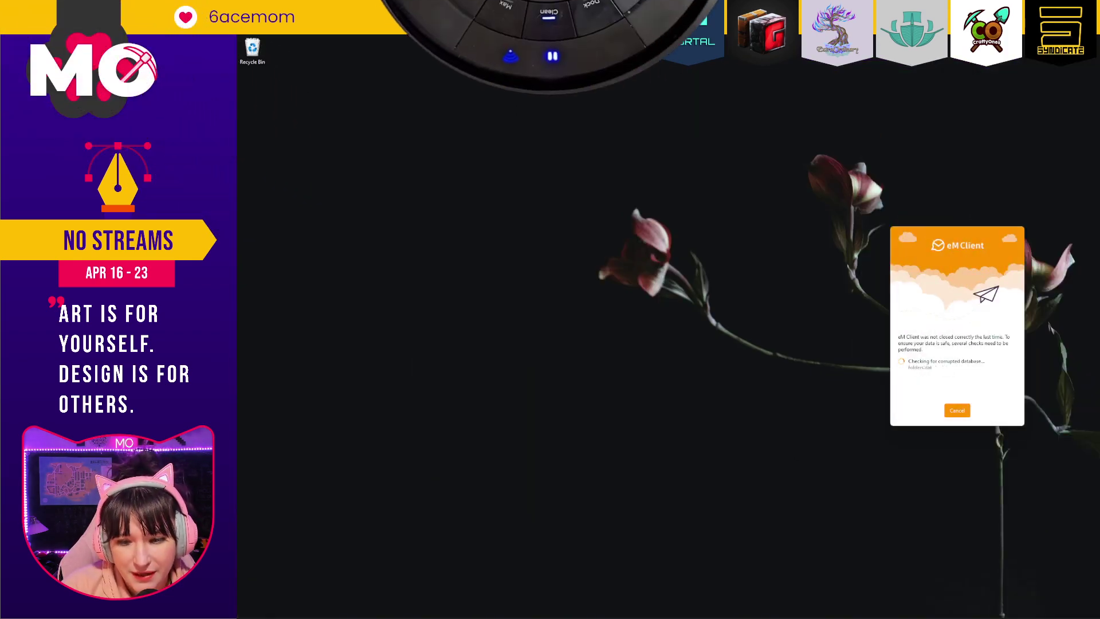
Clear the open windows off the desktop, and launch the Pretzel and Firebot apps.
{"action": "key", "text": "super"}
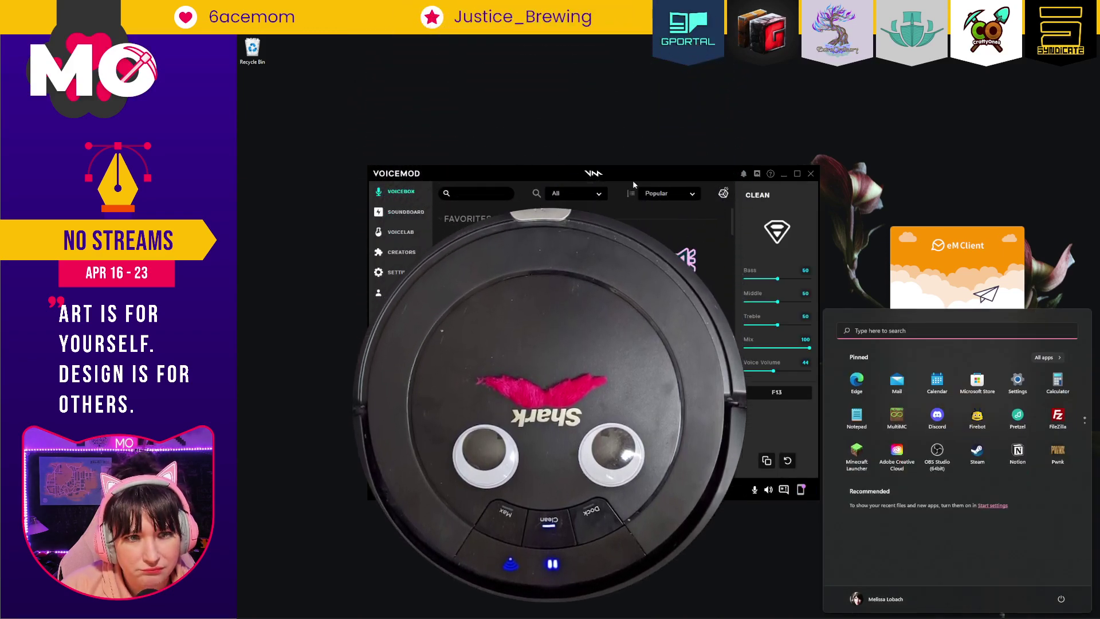
{"action": "key", "text": "super+d"}
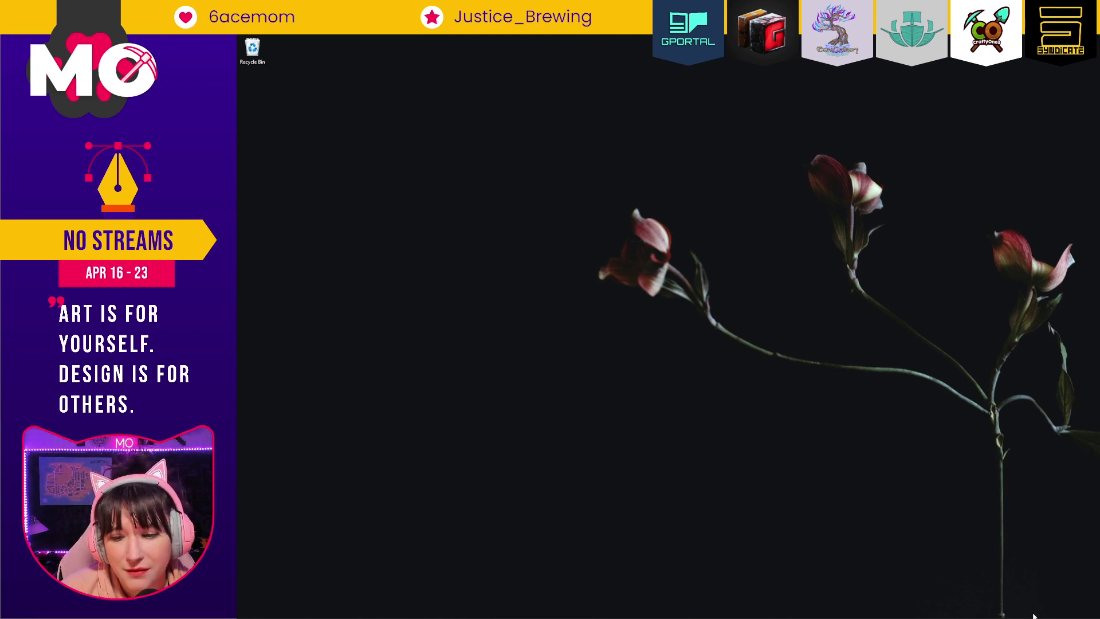
{"action": "key", "text": "super"}
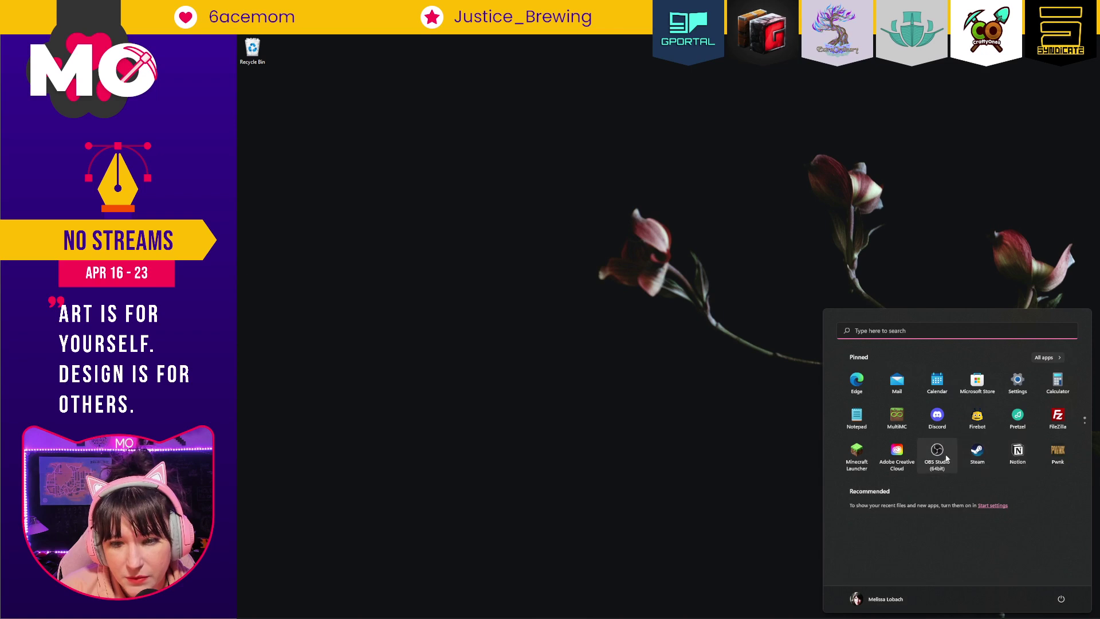
{"action": "left_click", "coordinate": [1018, 416]}
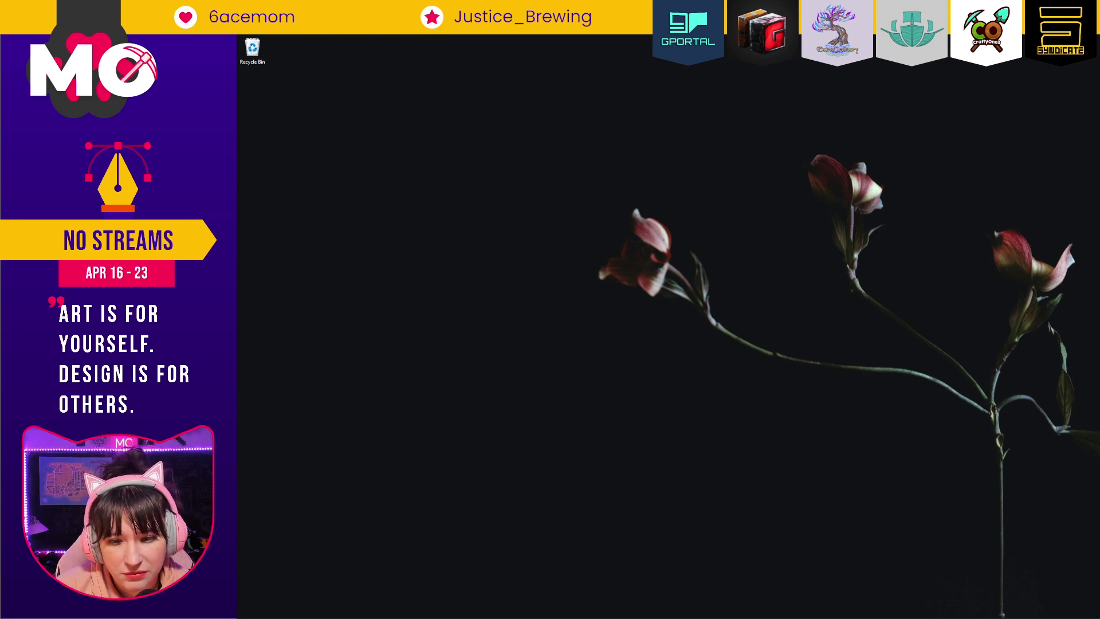
{"action": "key", "text": "super"}
{"action": "left_click", "coordinate": [980, 417]}
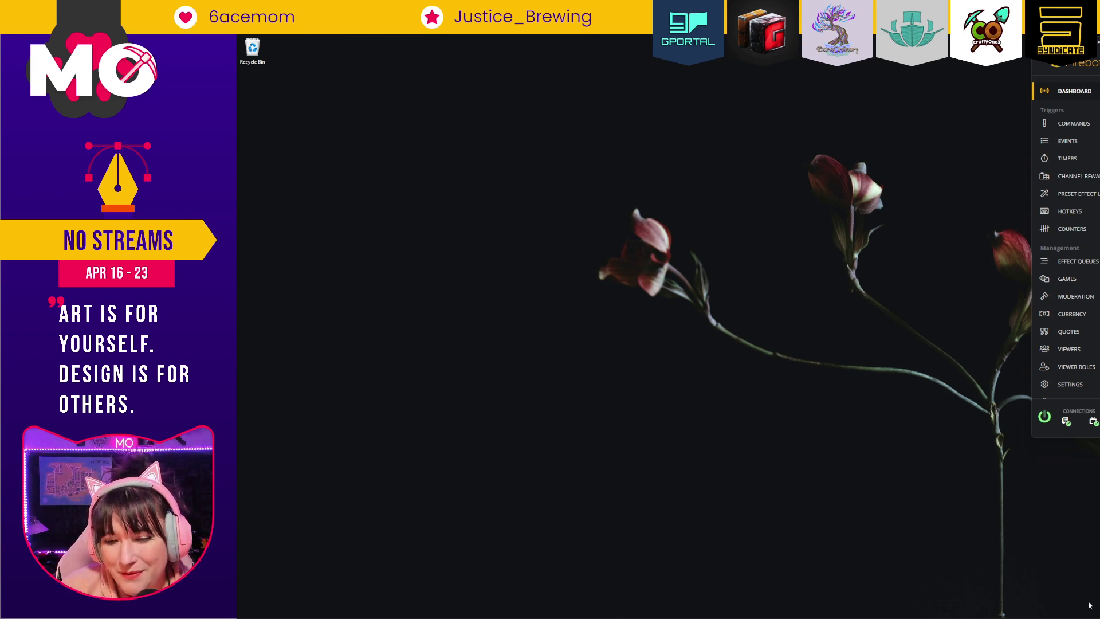
Launch Adobe Creative Cloud and move its window so that it sits fully inside the visible desktop area.
{"action": "mouse_move", "coordinate": [1022, 617]}
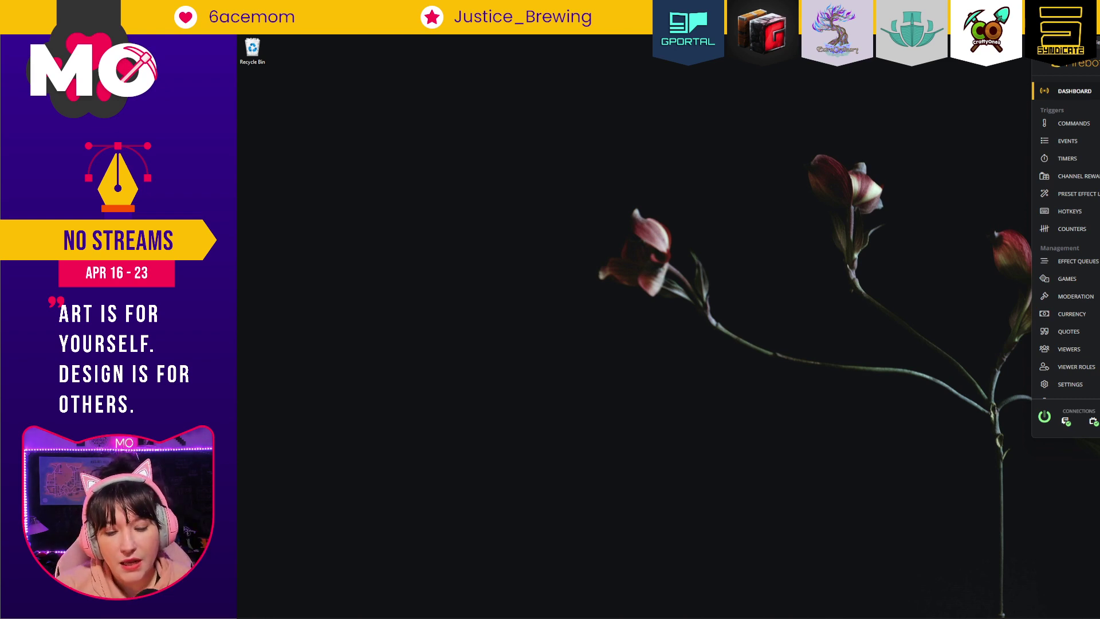
{"action": "left_click", "coordinate": [838, 606]}
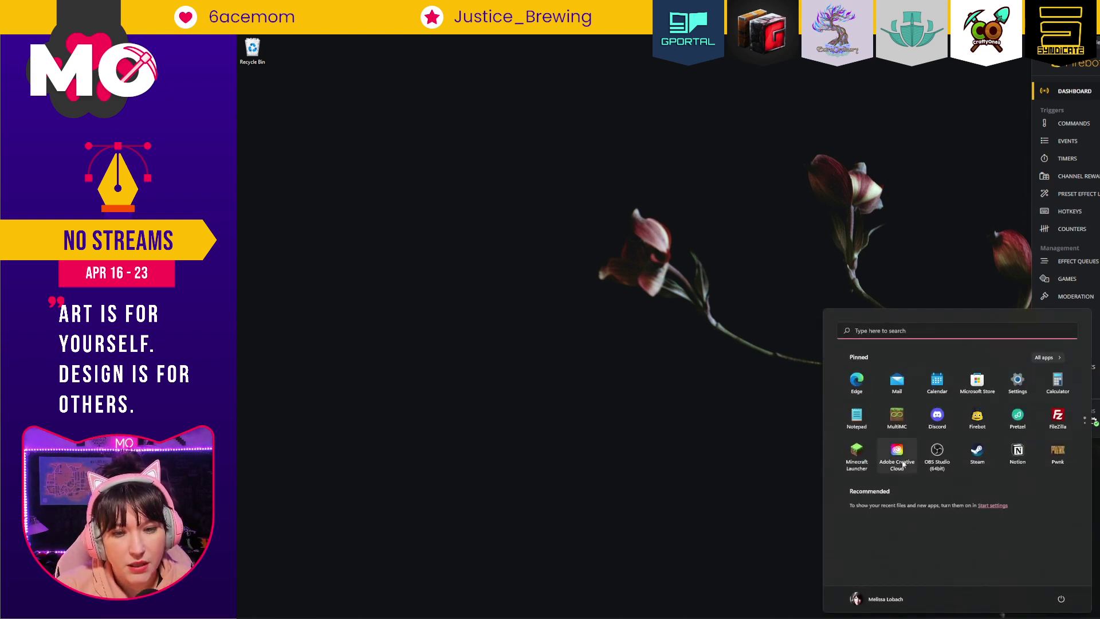
{"action": "left_click", "coordinate": [900, 450]}
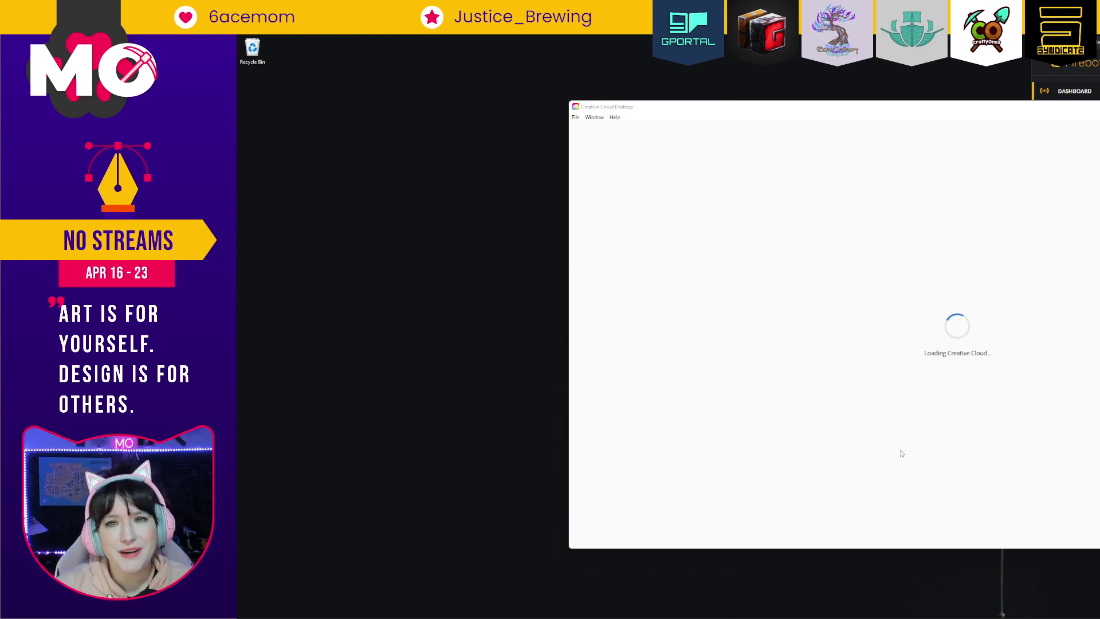
{"action": "left_click_drag", "start_coordinate": [1019, 112], "coordinate": [882, 117]}
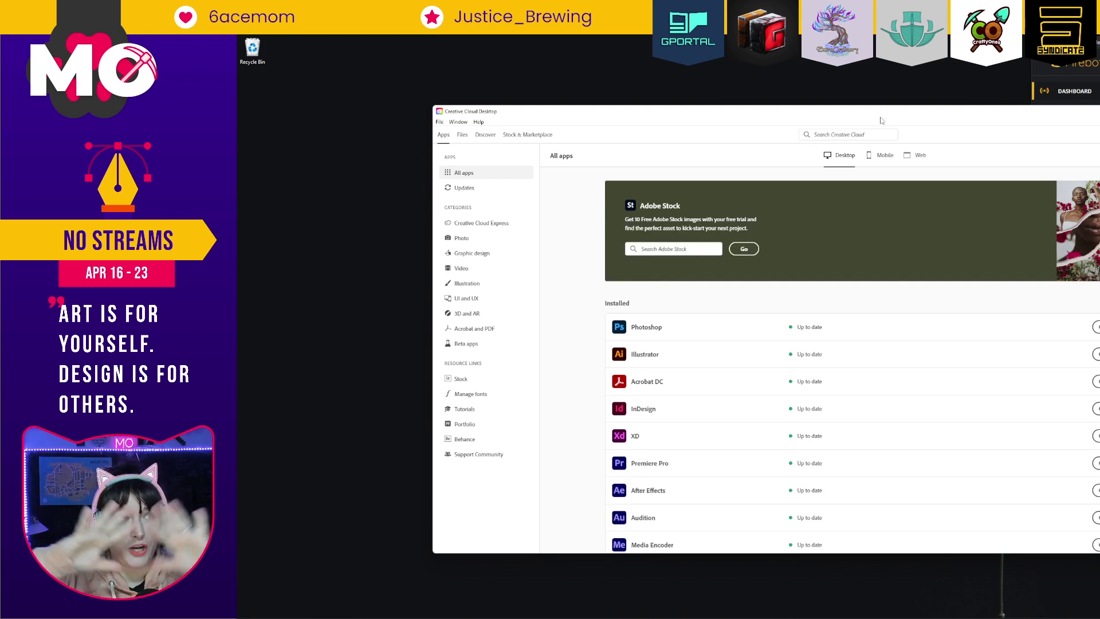
{"action": "left_click_drag", "start_coordinate": [923, 117], "coordinate": [759, 64]}
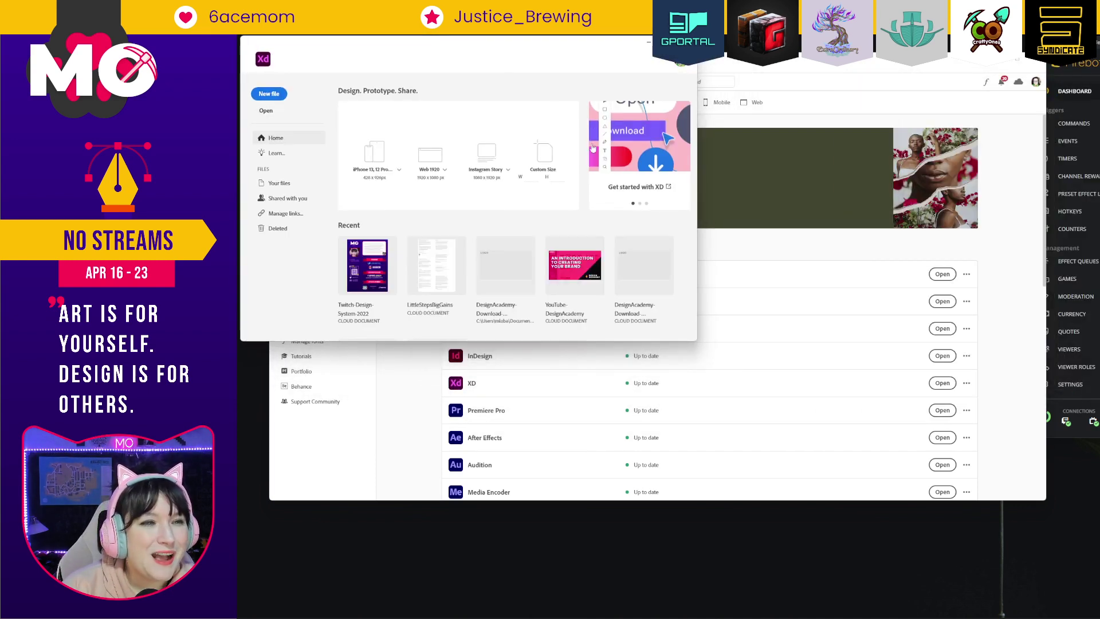
Open the Twitch-Design-System-2022 and DesignAcademy-Download-DesignSystem documents in Adobe XD.
{"action": "left_click", "coordinate": [428, 291]}
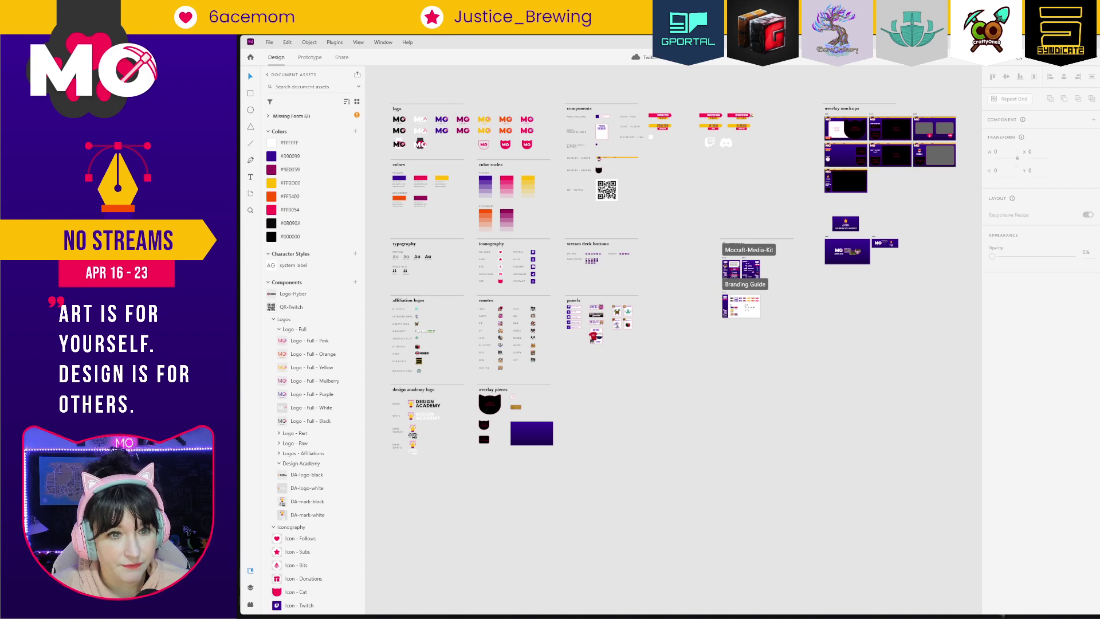
{"action": "left_click", "coordinate": [1035, 43]}
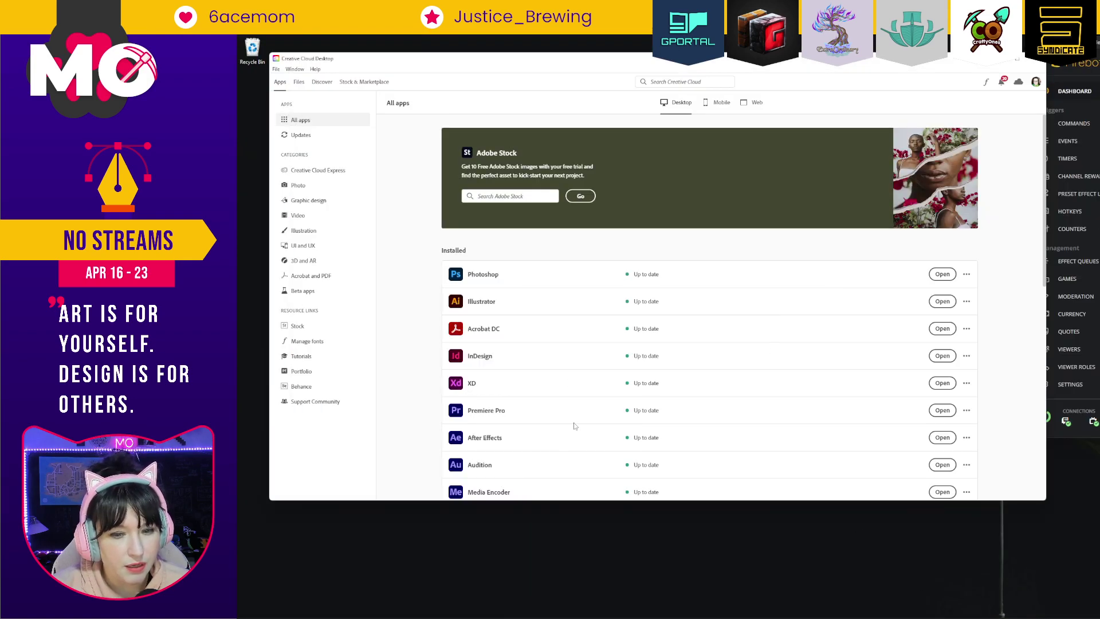
{"action": "left_click", "coordinate": [942, 383]}
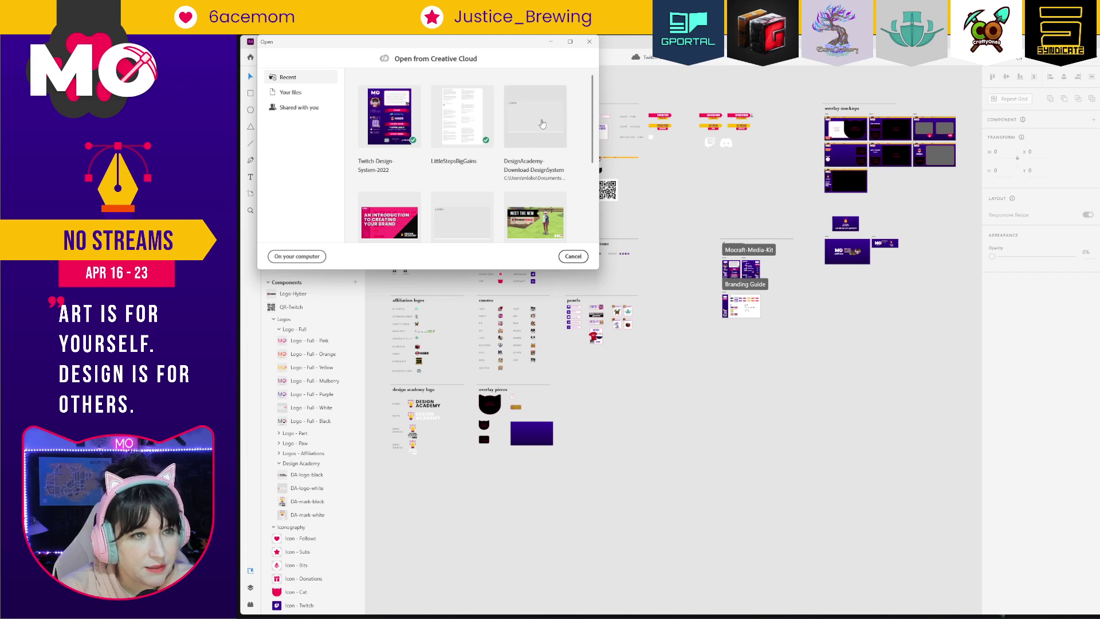
{"action": "double_click", "coordinate": [542, 123]}
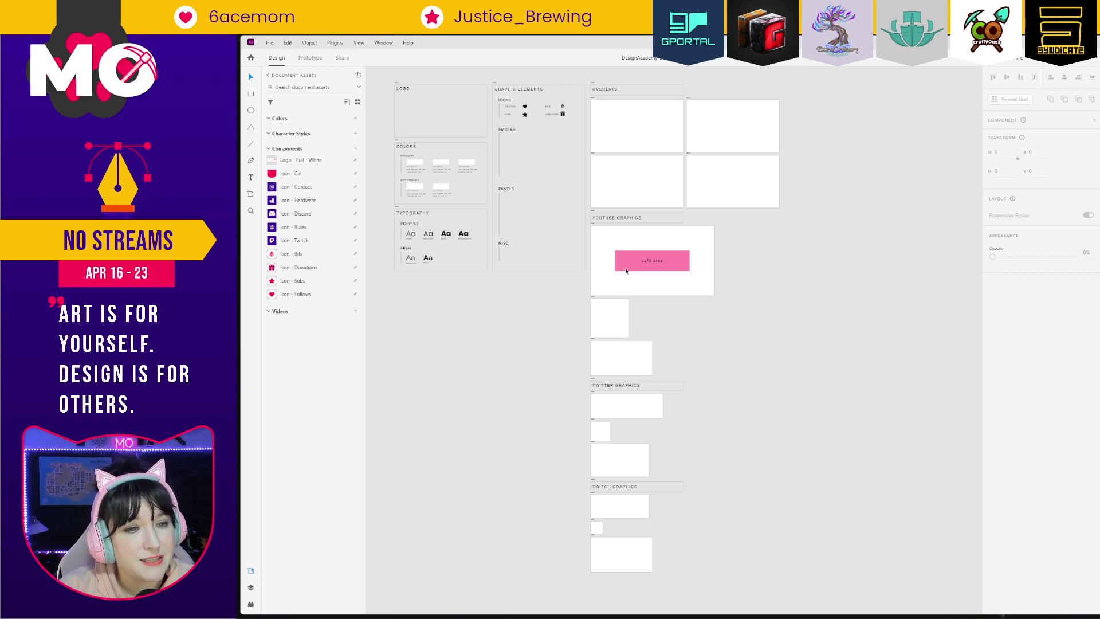
Inspect the YouTube banner artboard with the safe area and the first overlay artboard in the design system template.
{"action": "left_click", "coordinate": [687, 249]}
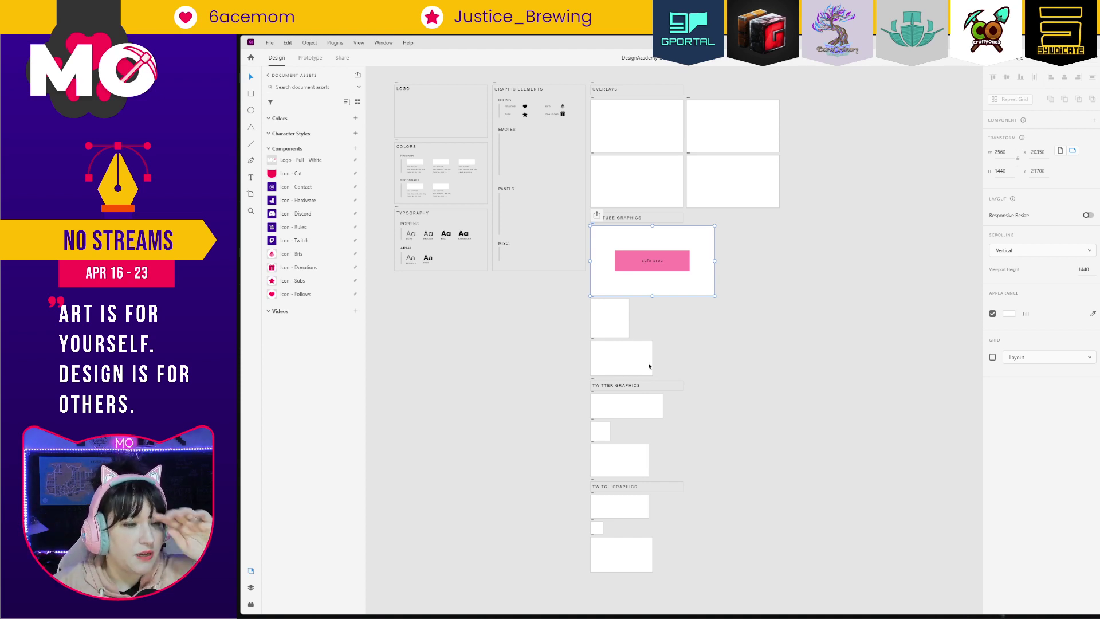
{"action": "left_click", "coordinate": [777, 379]}
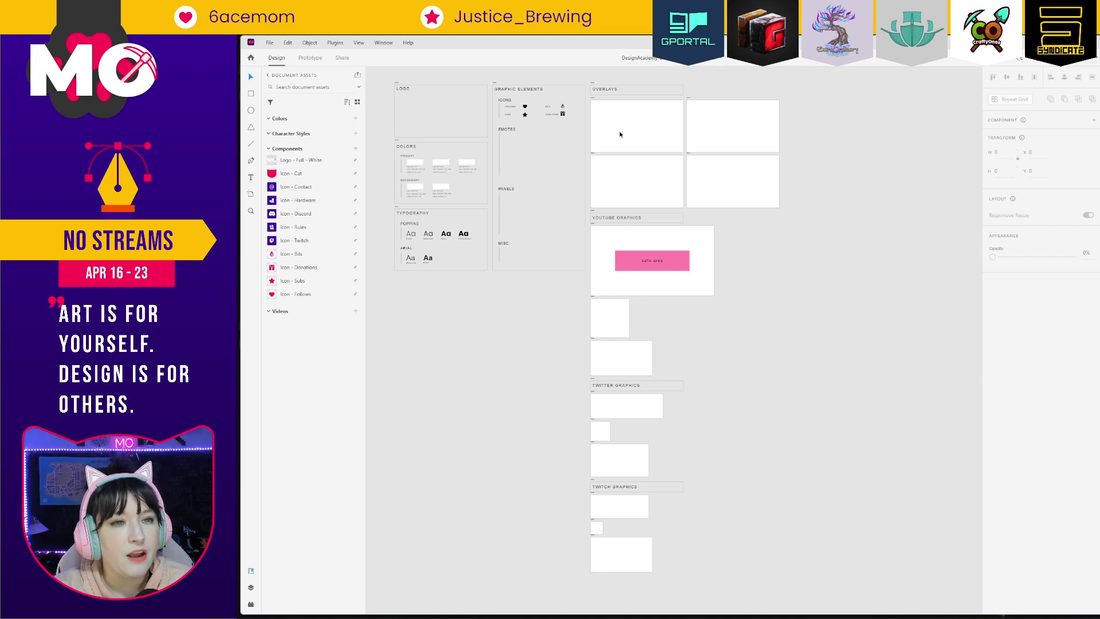
{"action": "left_click", "coordinate": [600, 103]}
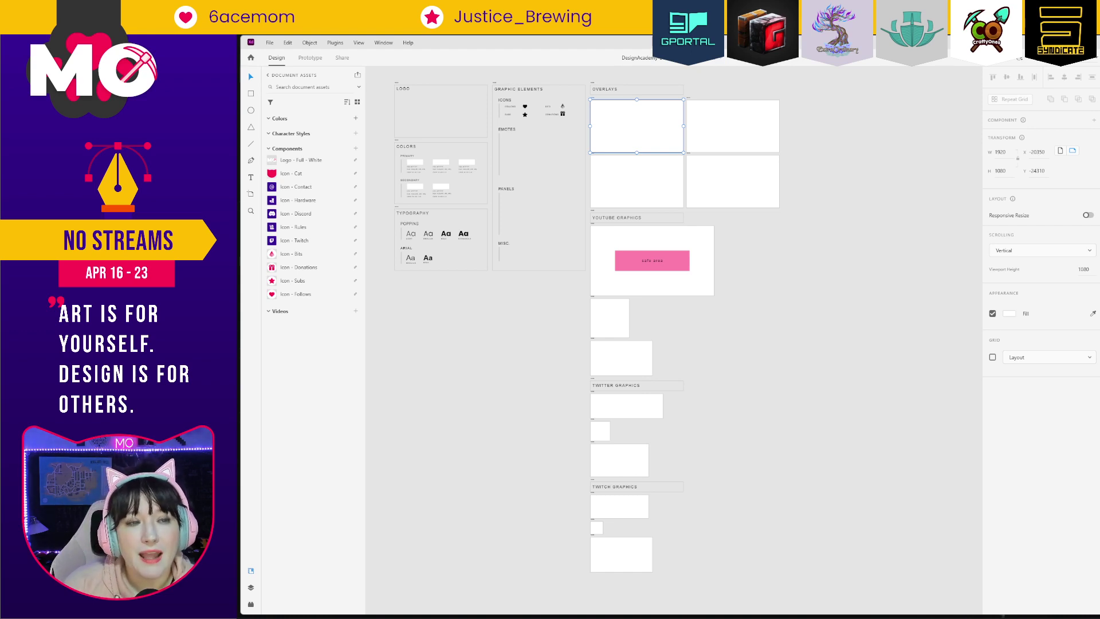
{"action": "left_click", "coordinate": [800, 319]}
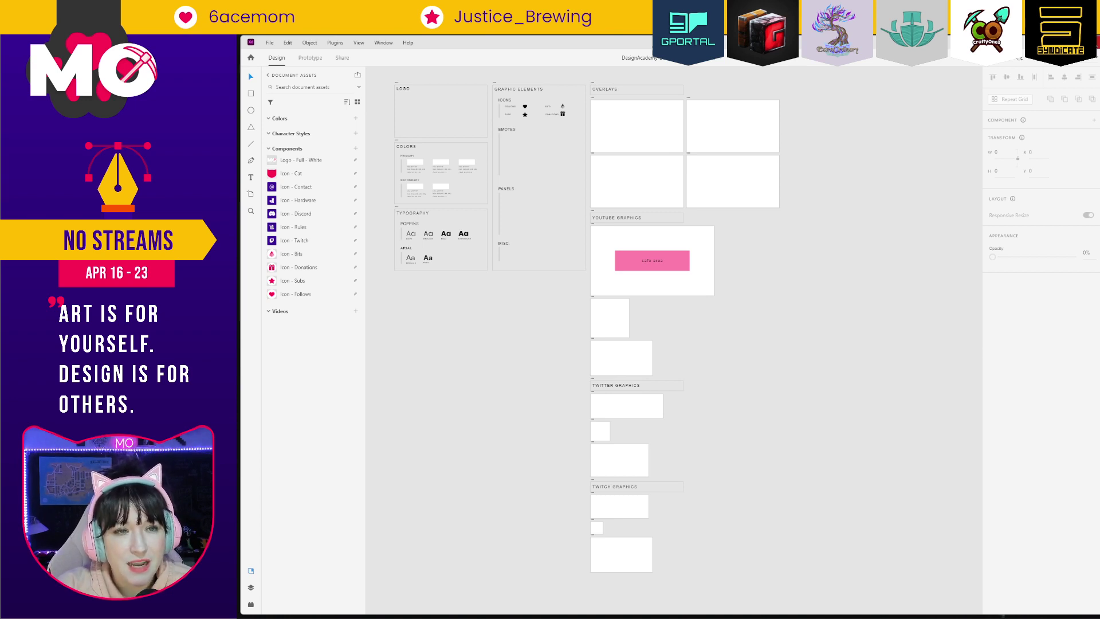
Switch to the Twitch design system and examine the art-design wireframe among the overlay mockups up close.
{"action": "key", "text": "alt+Tab"}
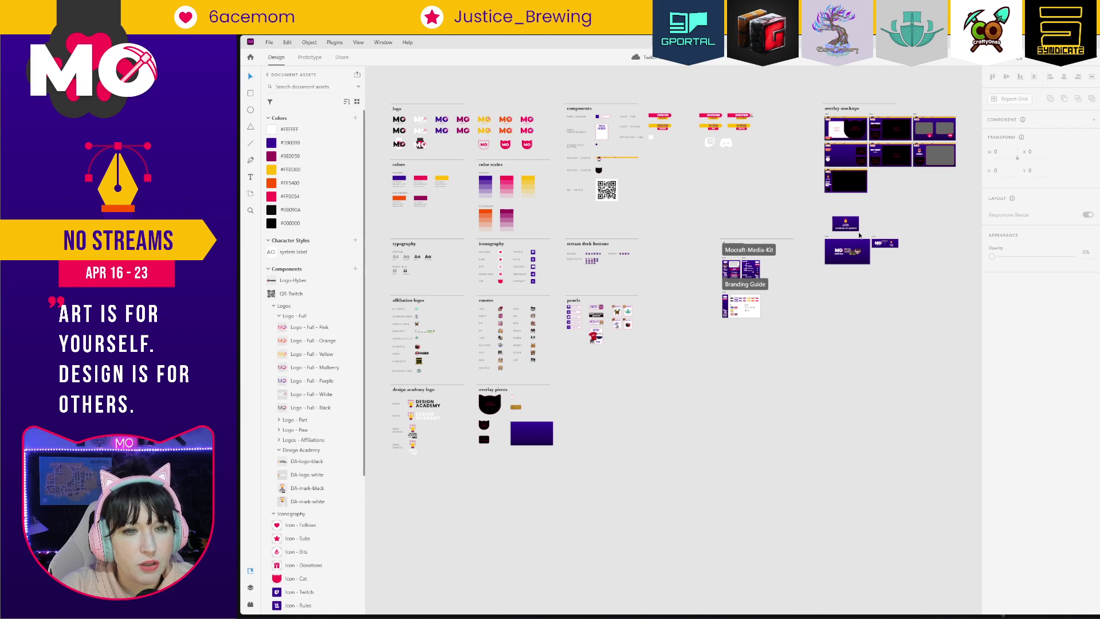
{"action": "left_click_drag", "start_coordinate": [814, 103], "coordinate": [968, 206]}
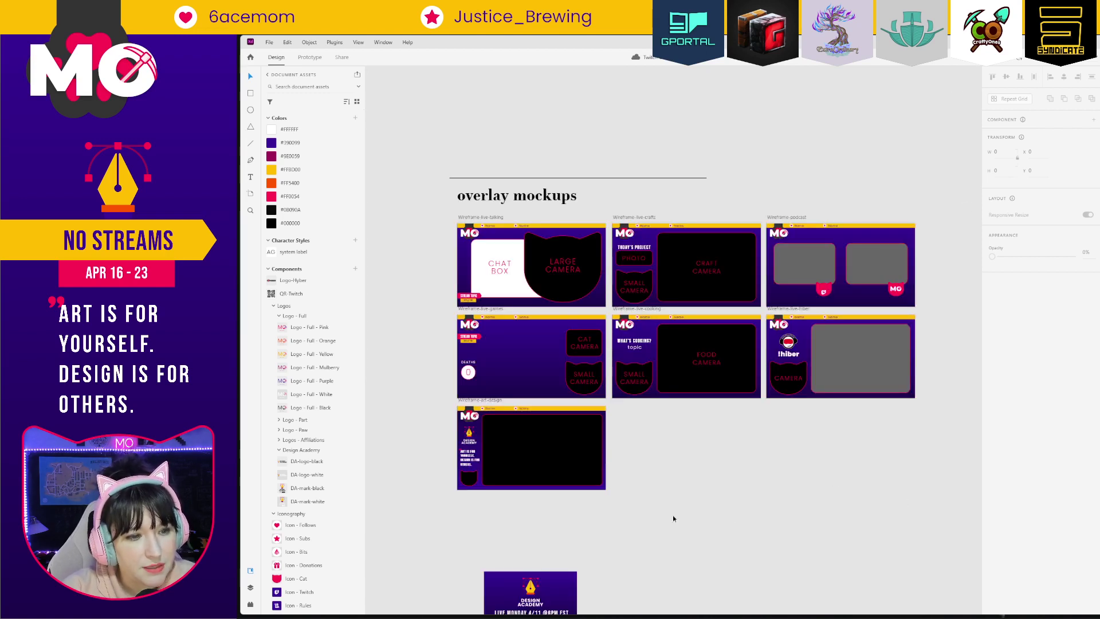
{"action": "left_click_drag", "start_coordinate": [445, 395], "coordinate": [619, 506]}
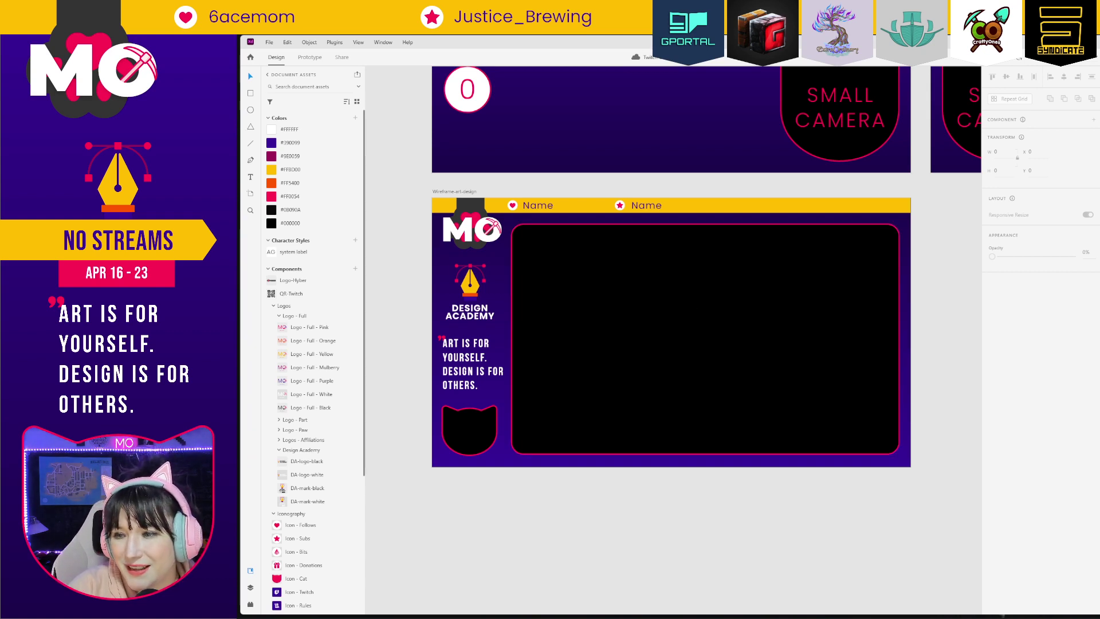
Look over the remaining overlay wireframes, including the talking, crafts, games, cooking, podcast and hiber layouts.
{"action": "key", "text": "alt+Tab"}
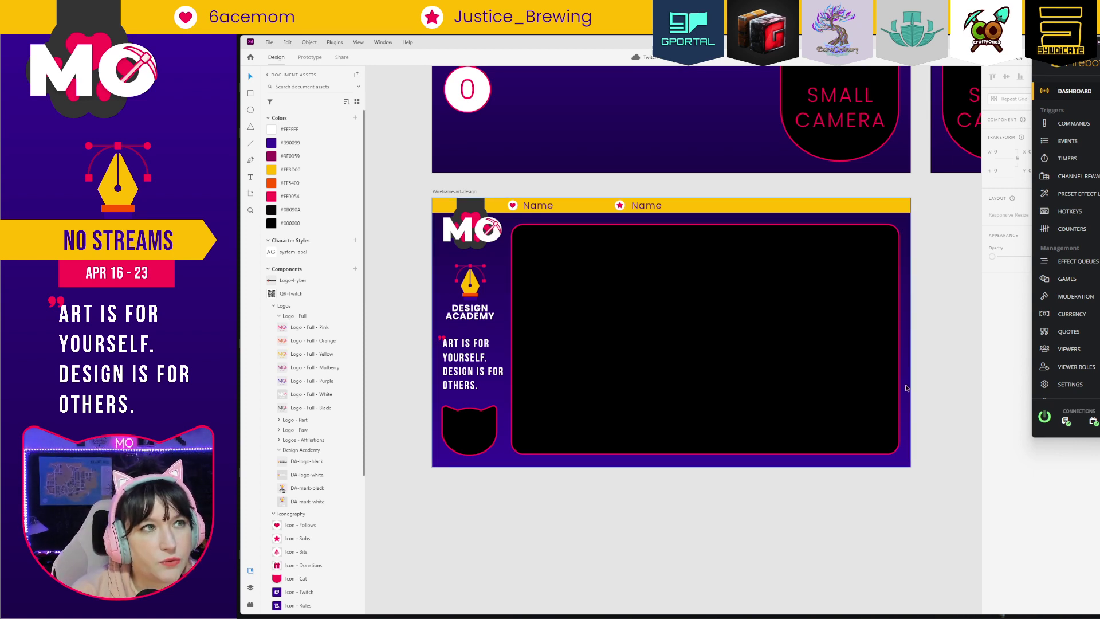
{"action": "left_click", "coordinate": [656, 549]}
{"action": "key", "text": "ctrl+minus"}
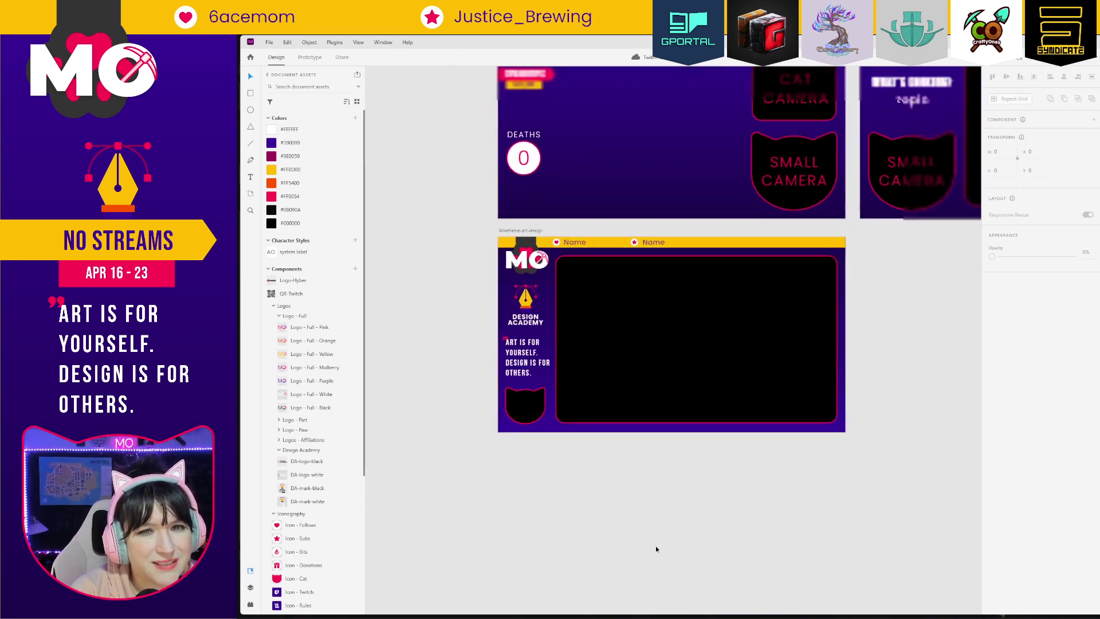
{"action": "left_click_drag", "start_coordinate": [865, 338], "coordinate": [736, 499]}
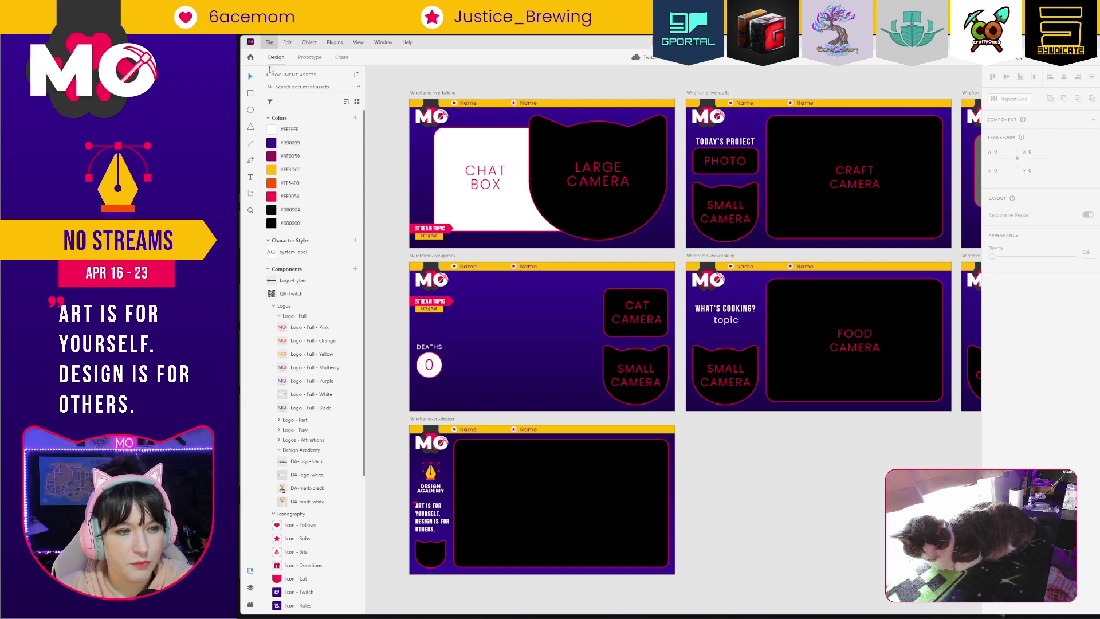
{"action": "scroll", "coordinate": [853, 496], "scroll_direction": "right", "scroll_amount": 5}
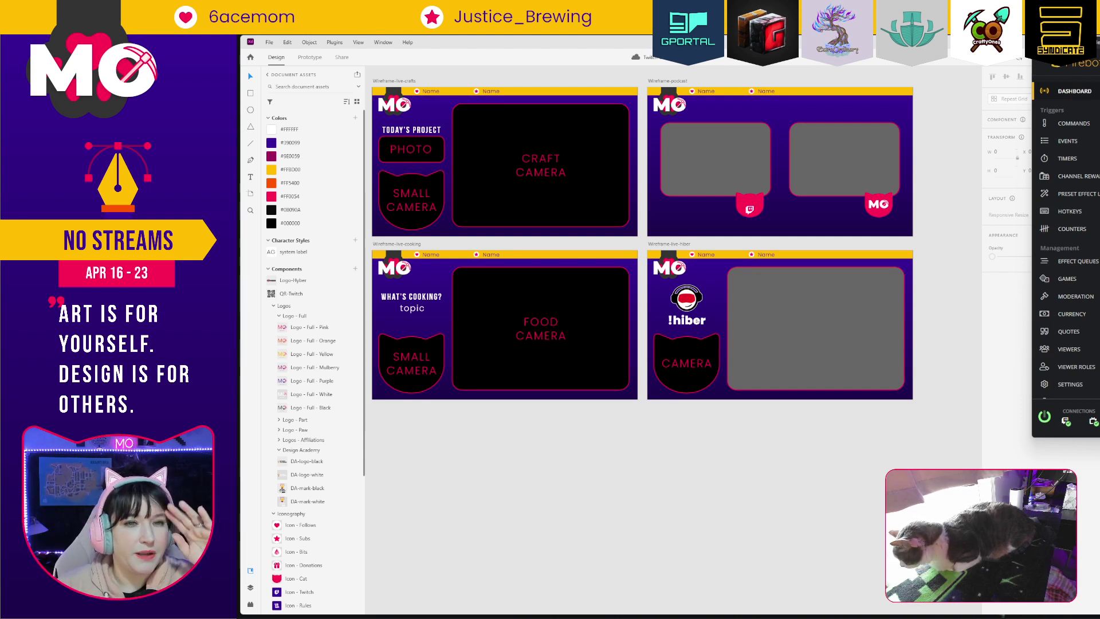
{"action": "left_click", "coordinate": [700, 479]}
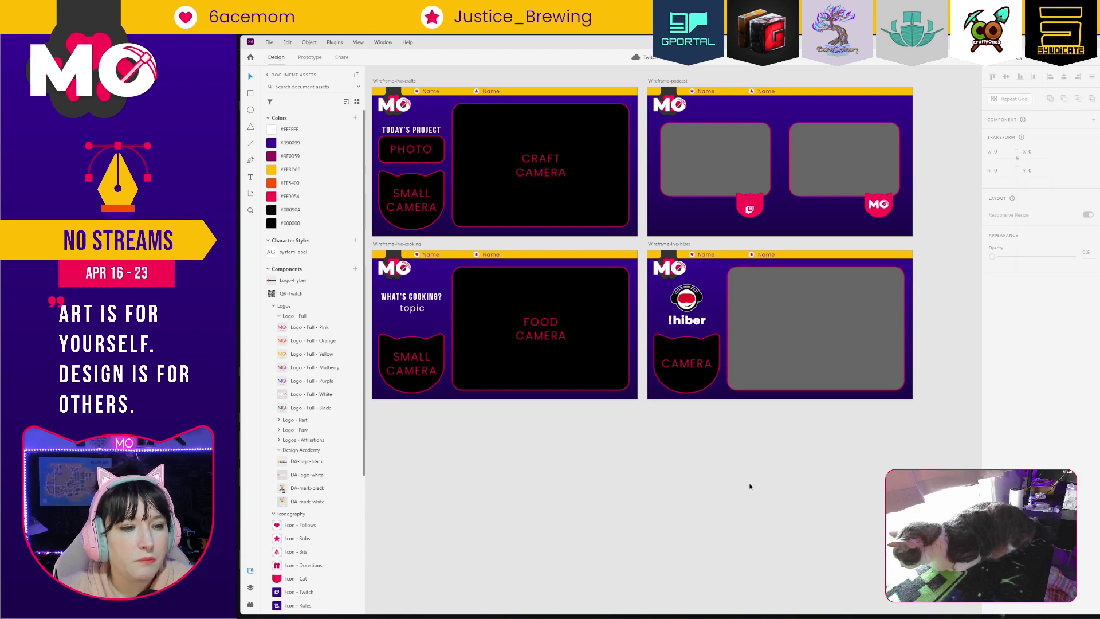
{"action": "scroll", "coordinate": [745, 487], "scroll_direction": "left", "scroll_amount": 5}
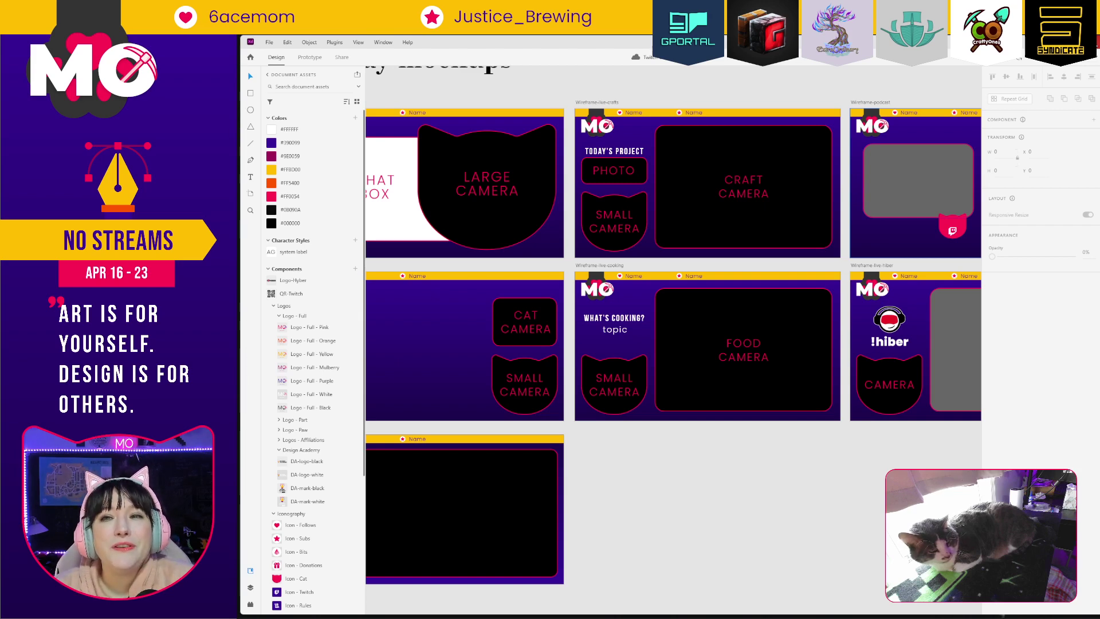
Close the Twitch design system and open the recent LittleStepsBigGains cloud document in Adobe XD.
{"action": "key", "text": "alt+F4"}
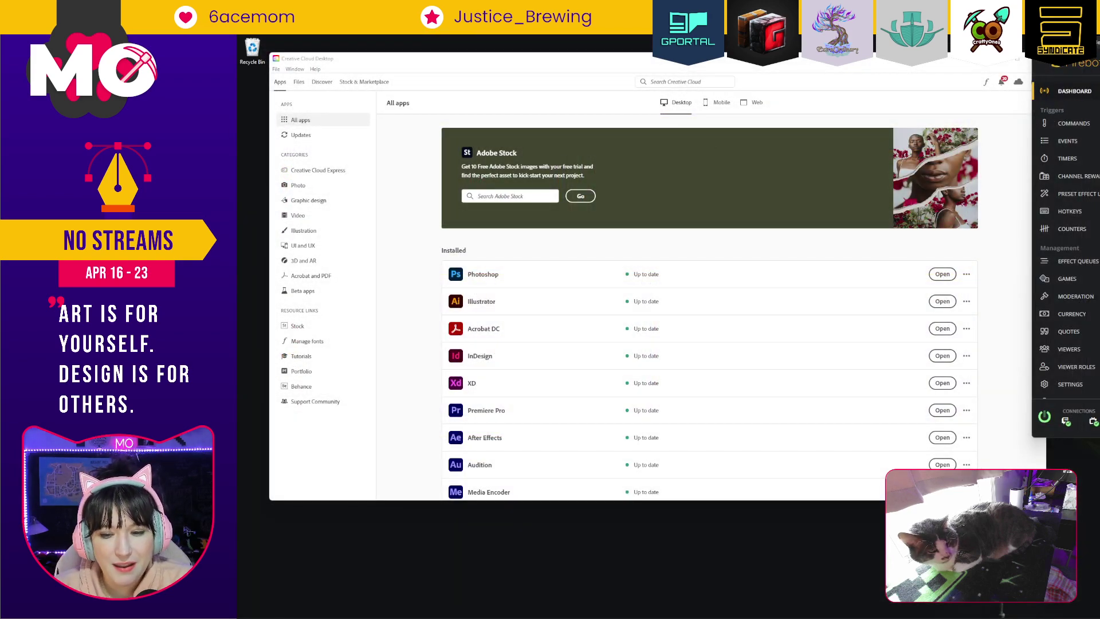
{"action": "left_click", "coordinate": [396, 314]}
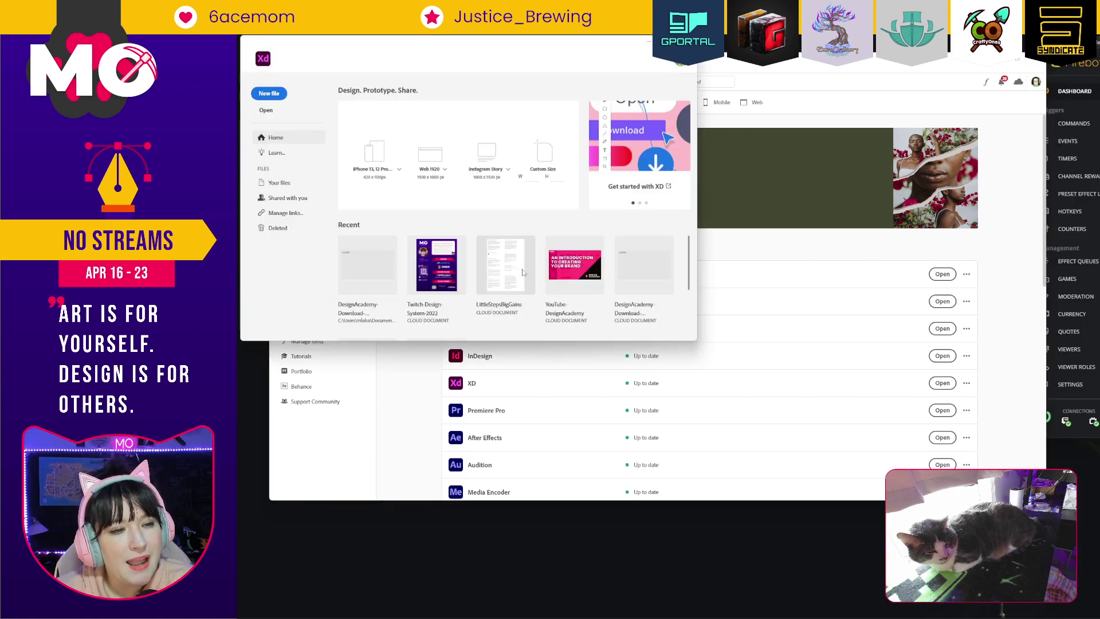
{"action": "left_click", "coordinate": [524, 273]}
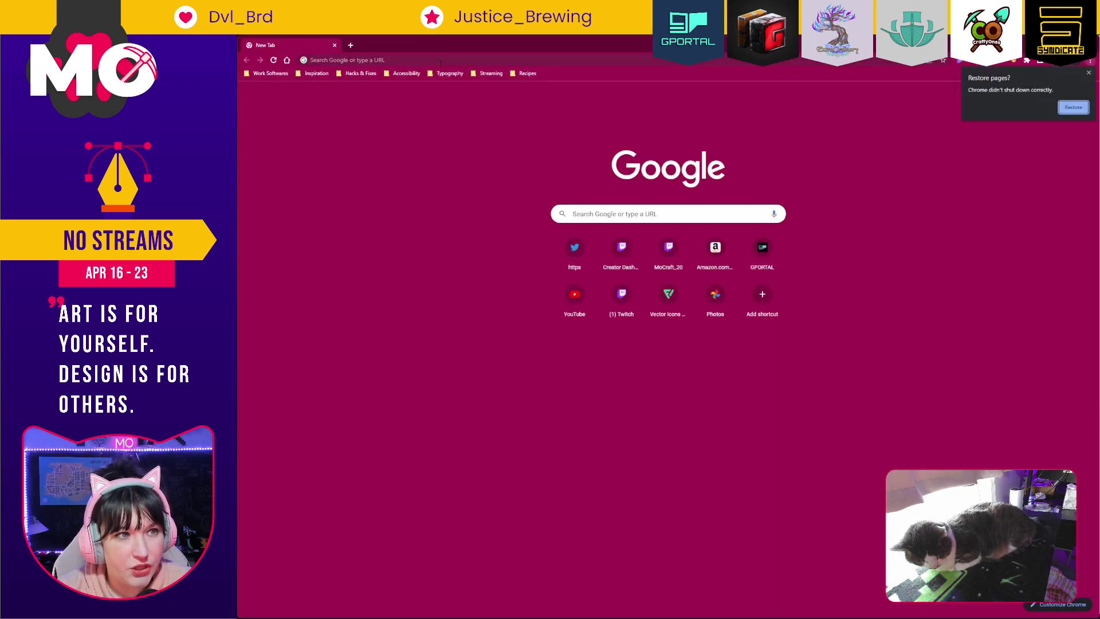
Open the Little Steps, Big Gains YouTube channel in Chrome, and return to the LittleStepsBigGains document in Adobe XD.
{"action": "left_click", "coordinate": [440, 64]}
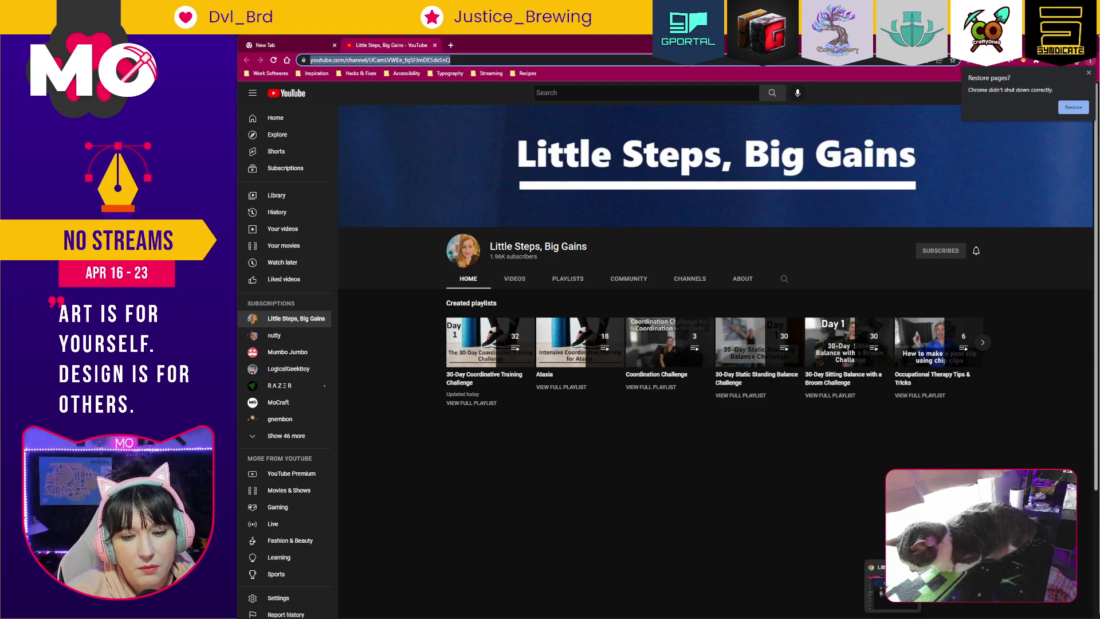
{"action": "key", "text": "alt+Tab"}
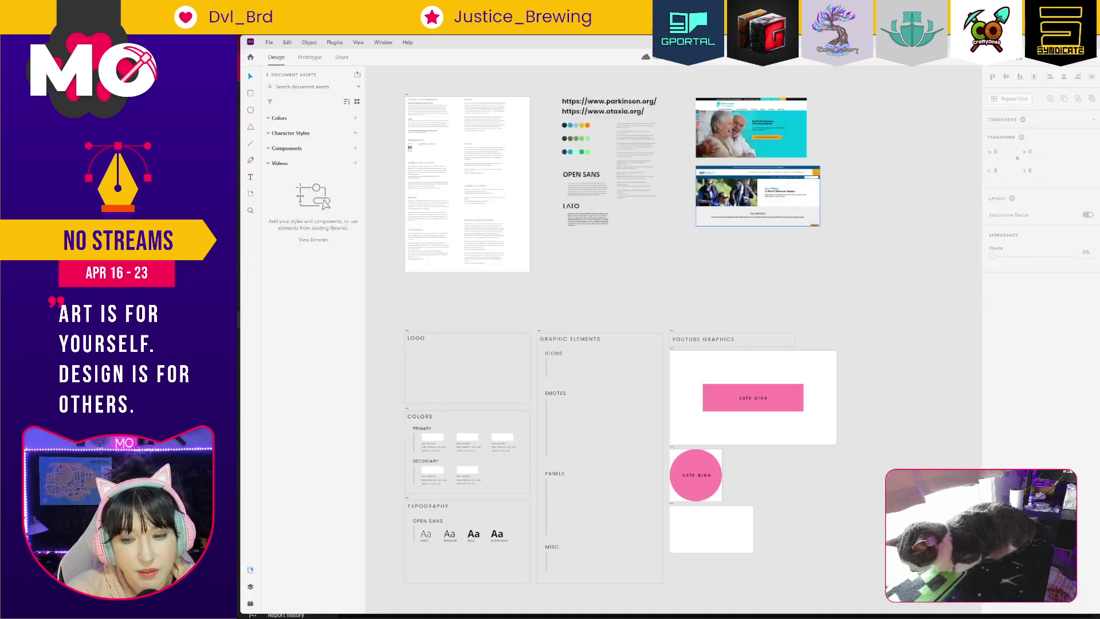
Read the client brief on the Background artboard, from the target communities and color notes to the imagery and motion graphic sections.
{"action": "scroll", "coordinate": [421, 89], "scroll_direction": "up", "scroll_amount": 5}
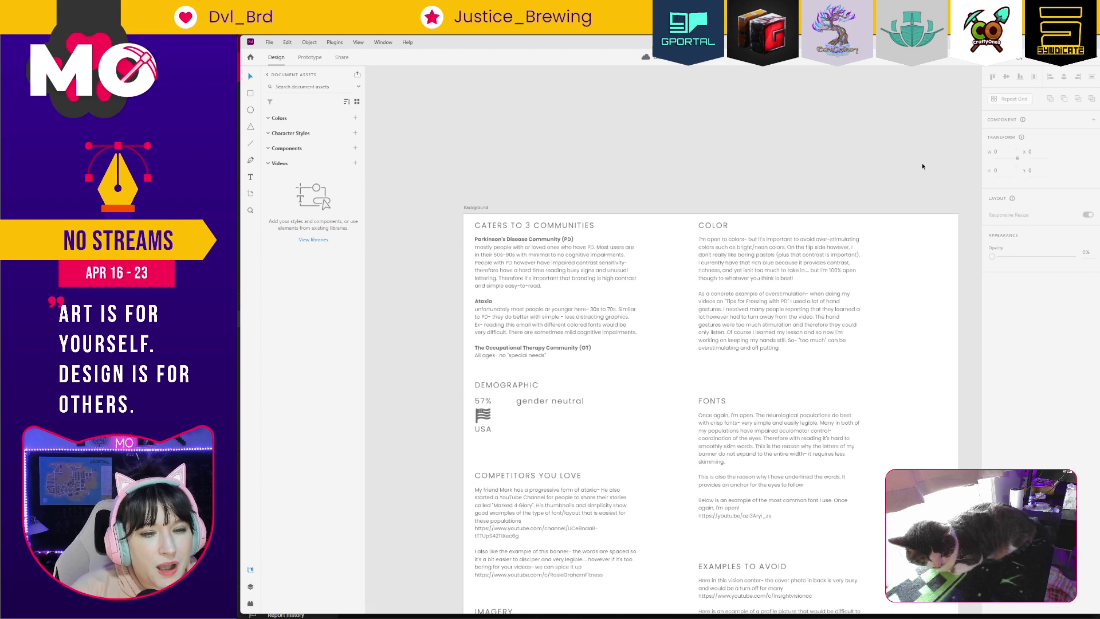
{"action": "scroll", "coordinate": [872, 197], "scroll_direction": "down", "scroll_amount": 2}
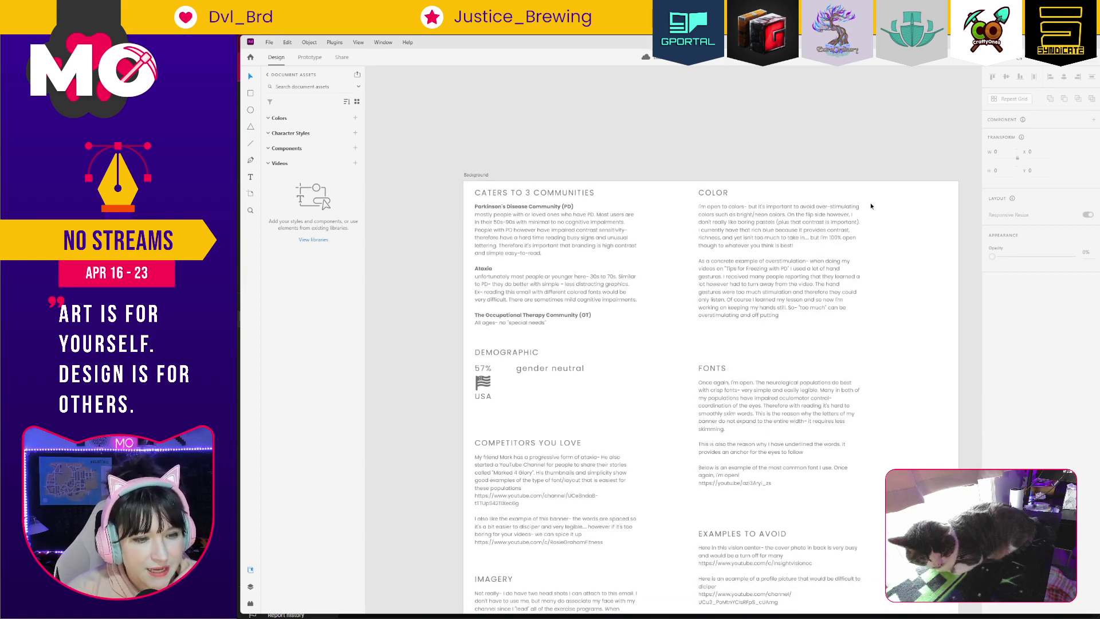
{"action": "scroll", "coordinate": [871, 206], "scroll_direction": "down", "scroll_amount": 3}
{"action": "scroll", "coordinate": [871, 206], "scroll_direction": "down", "scroll_amount": 2}
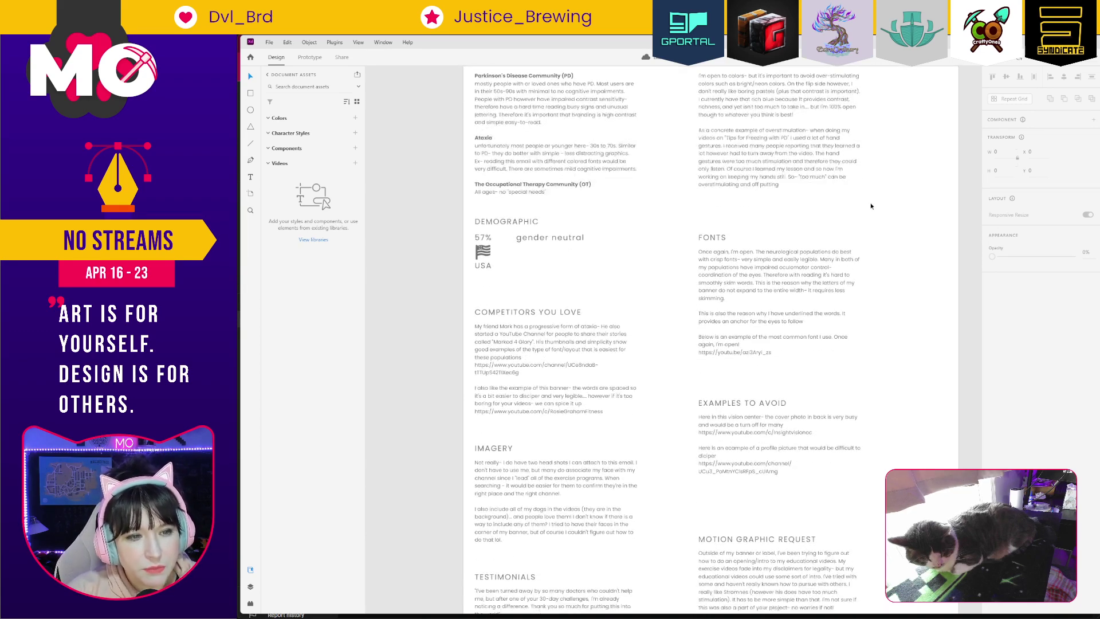
Open the recent YouTube-DesignAcademy document from Creative Cloud.
{"action": "scroll", "coordinate": [870, 206], "scroll_direction": "up", "scroll_amount": 2}
{"action": "scroll", "coordinate": [871, 206], "scroll_direction": "up", "scroll_amount": 1}
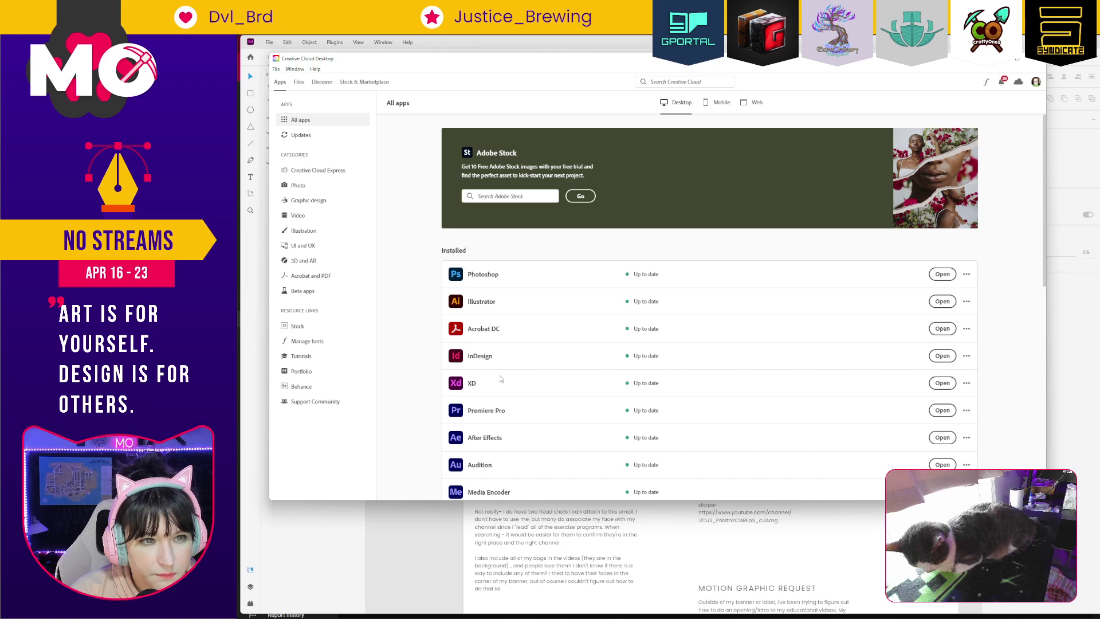
{"action": "key", "text": "alt+Tab"}
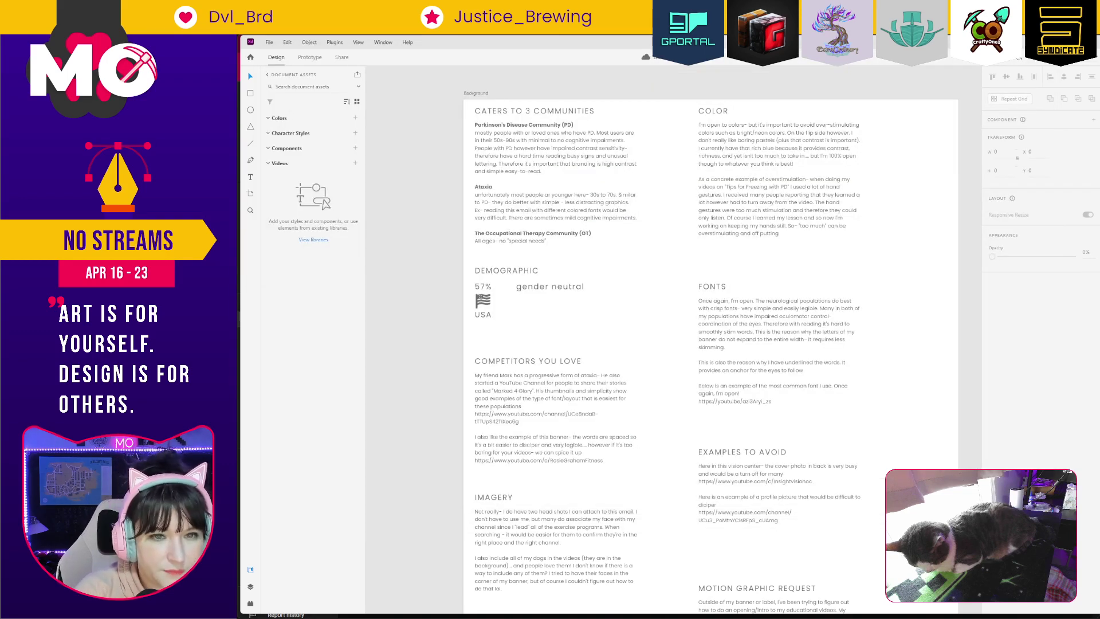
{"action": "key", "text": "ctrl+o"}
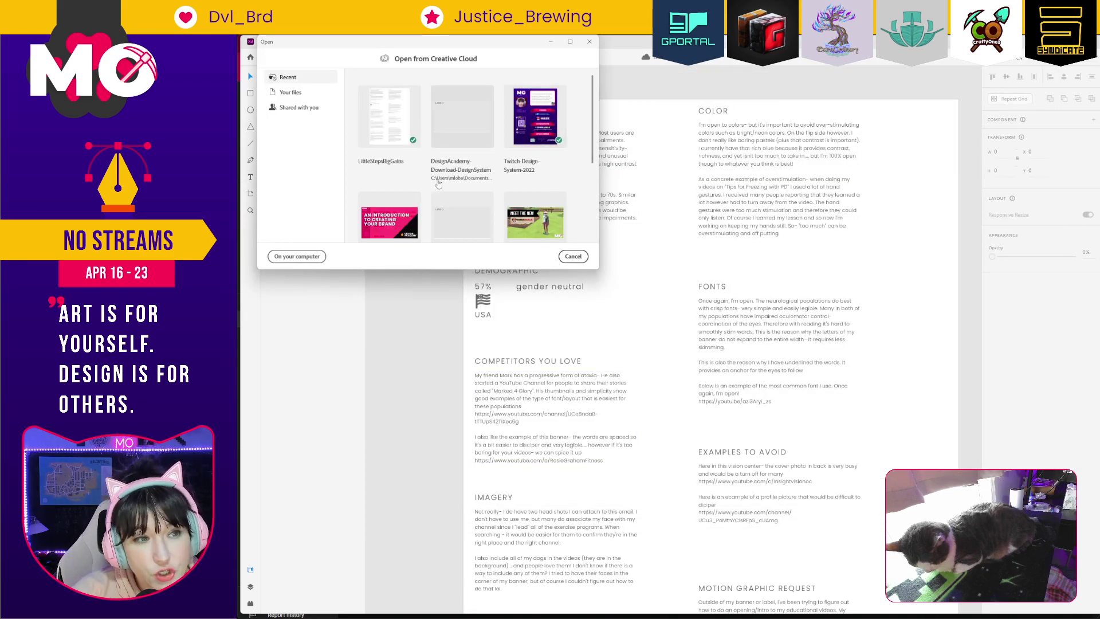
{"action": "scroll", "coordinate": [438, 184], "scroll_direction": "down", "scroll_amount": 1}
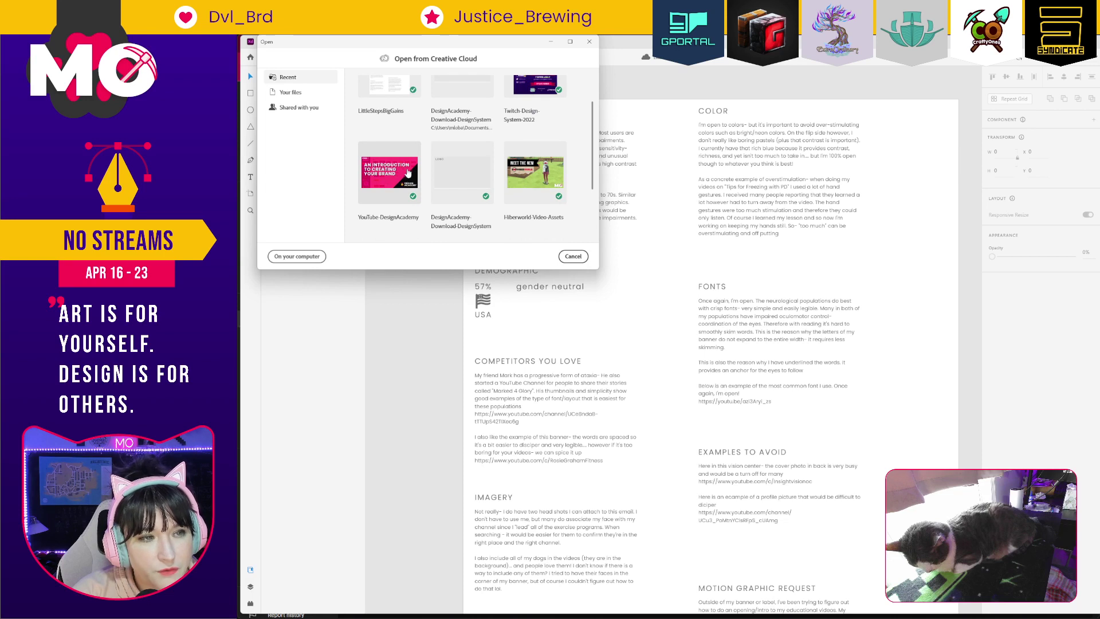
{"action": "left_click", "coordinate": [406, 172]}
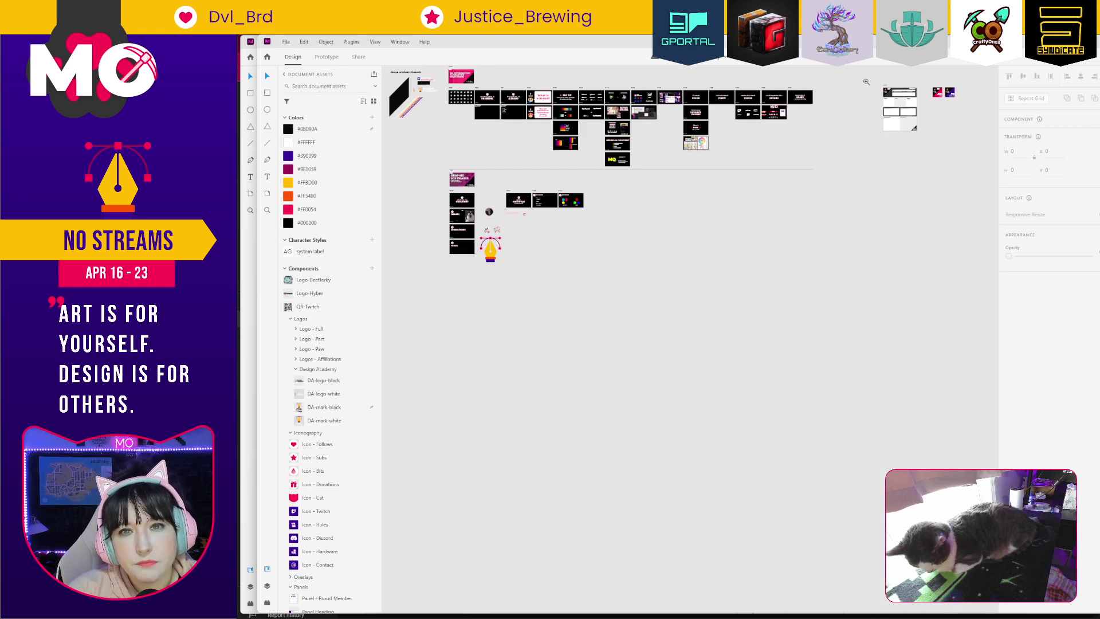
Examine the Phase 1 Discovery project details worksheet, including its project name, artwork, description, colors, fonts and imagery sections.
{"action": "left_click_drag", "start_coordinate": [860, 74], "coordinate": [921, 135]}
{"action": "scroll", "coordinate": [953, 373], "scroll_direction": "right", "scroll_amount": 2}
{"action": "scroll", "coordinate": [953, 373], "scroll_direction": "down", "scroll_amount": 1}
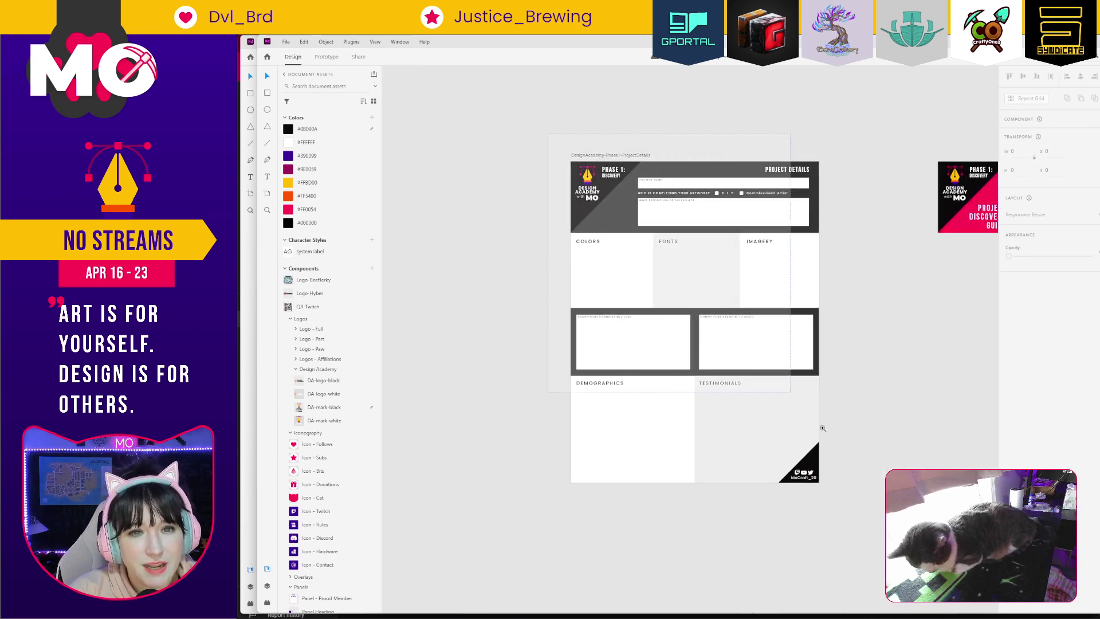
{"action": "key", "text": "ctrl+equal"}
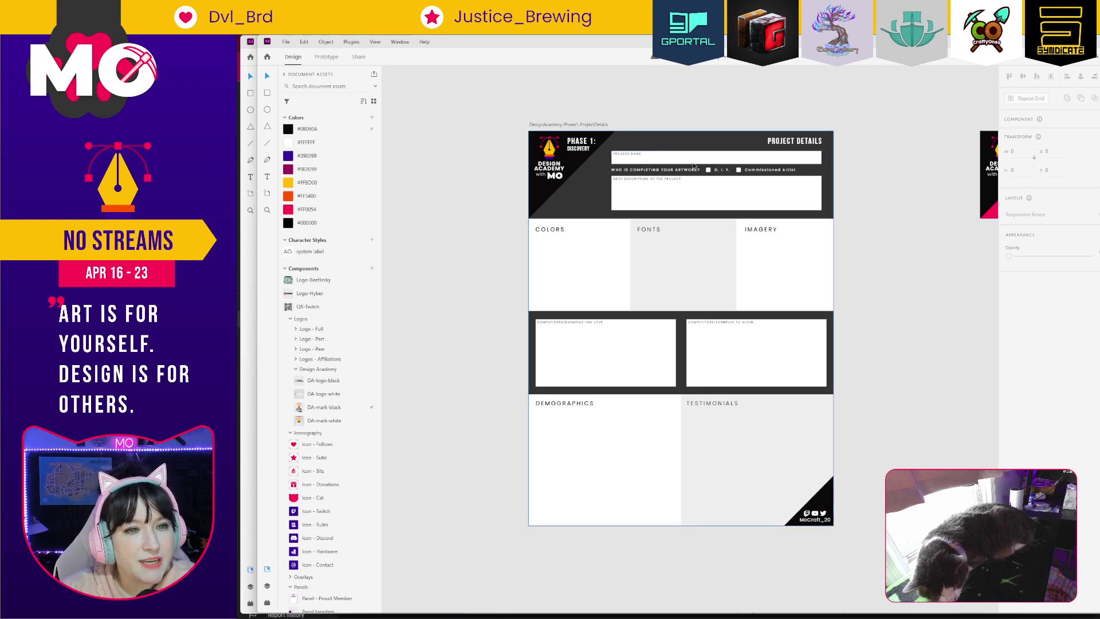
{"action": "left_click_drag", "start_coordinate": [603, 145], "coordinate": [841, 218]}
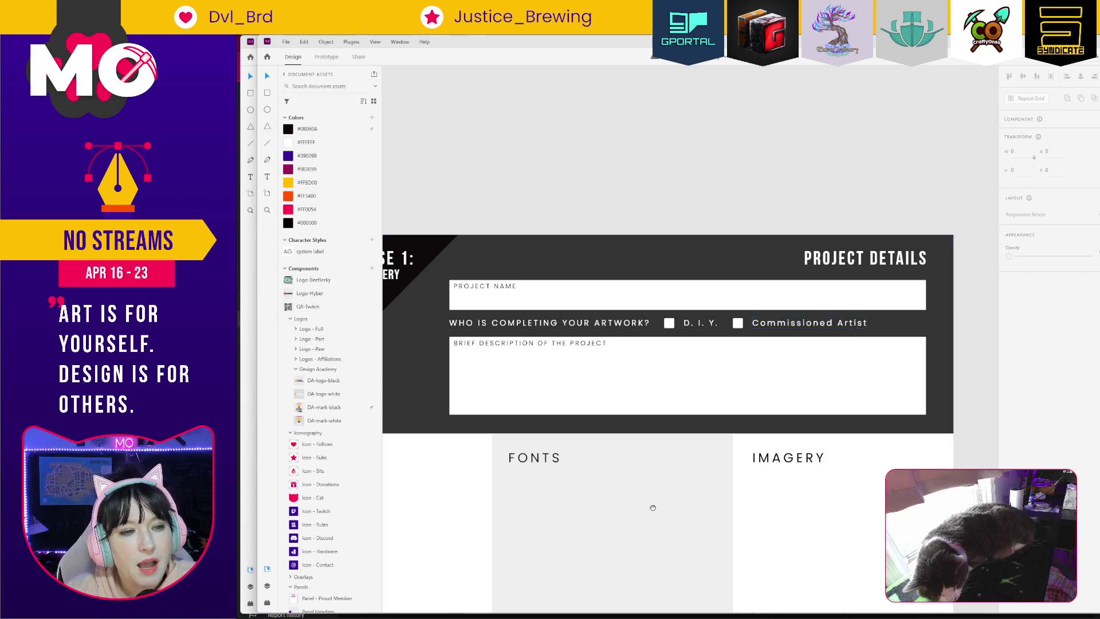
{"action": "left_click_drag", "start_coordinate": [654, 506], "coordinate": [729, 349]}
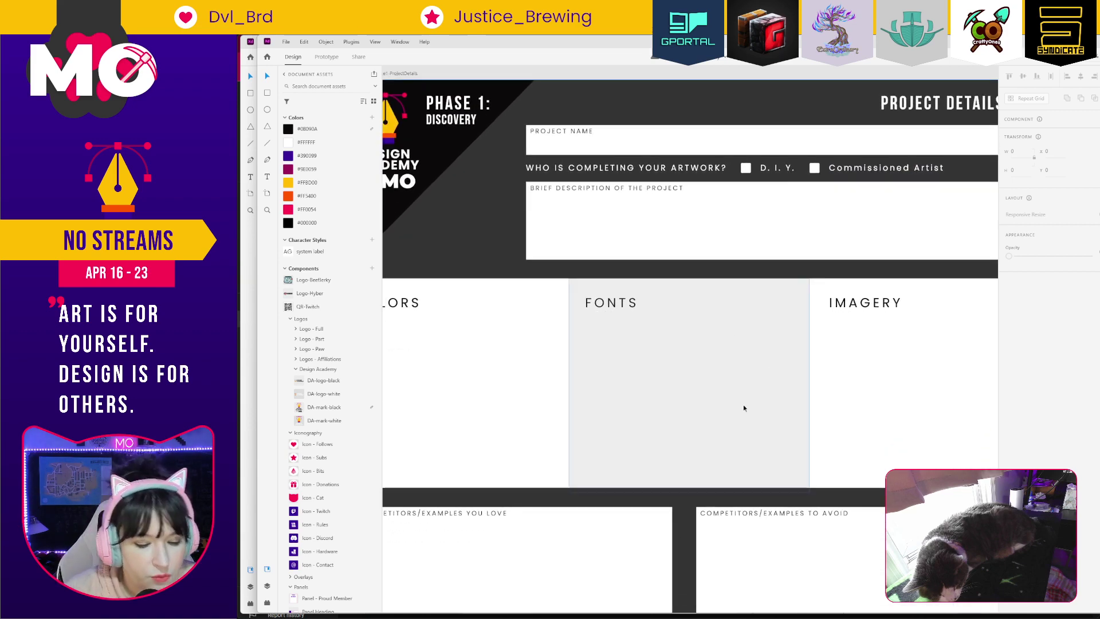
{"action": "scroll", "coordinate": [743, 405], "scroll_direction": "down", "scroll_amount": 5}
{"action": "left_click_drag", "start_coordinate": [739, 345], "coordinate": [726, 298]}
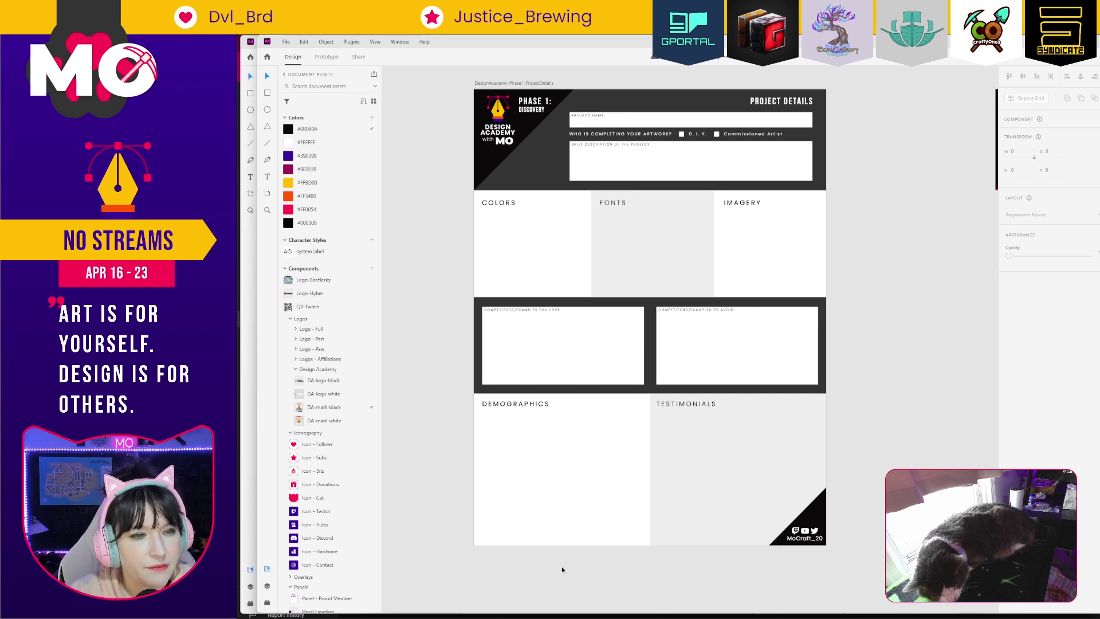
Look over the worksheet's competitors, demographics and testimonials sections, and return to its project details header.
{"action": "left_click", "coordinate": [506, 310]}
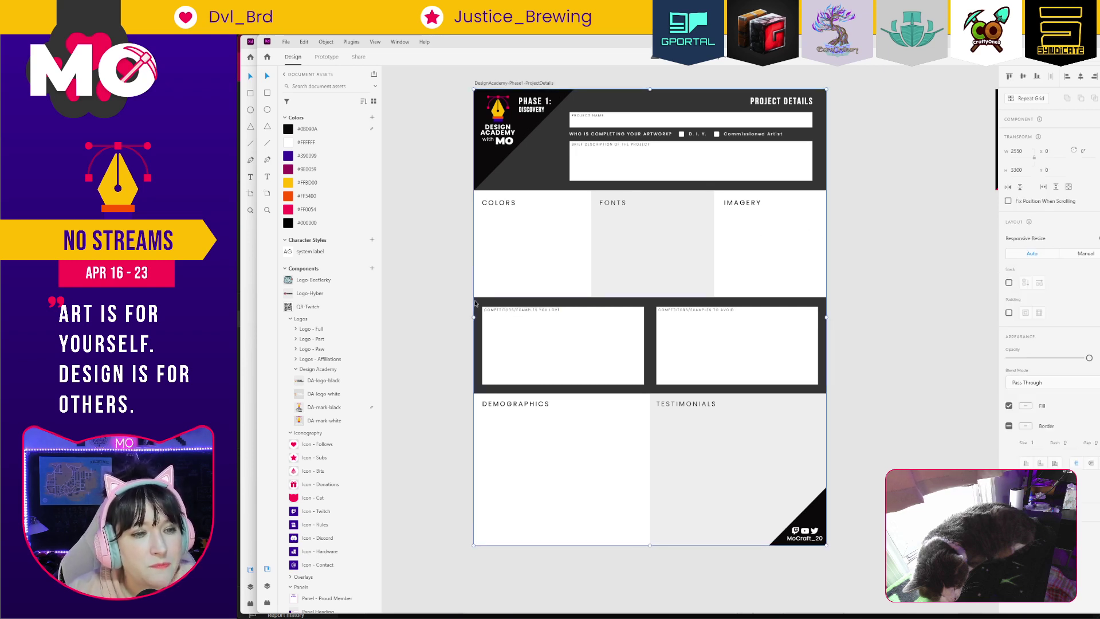
{"action": "left_click", "coordinate": [585, 355]}
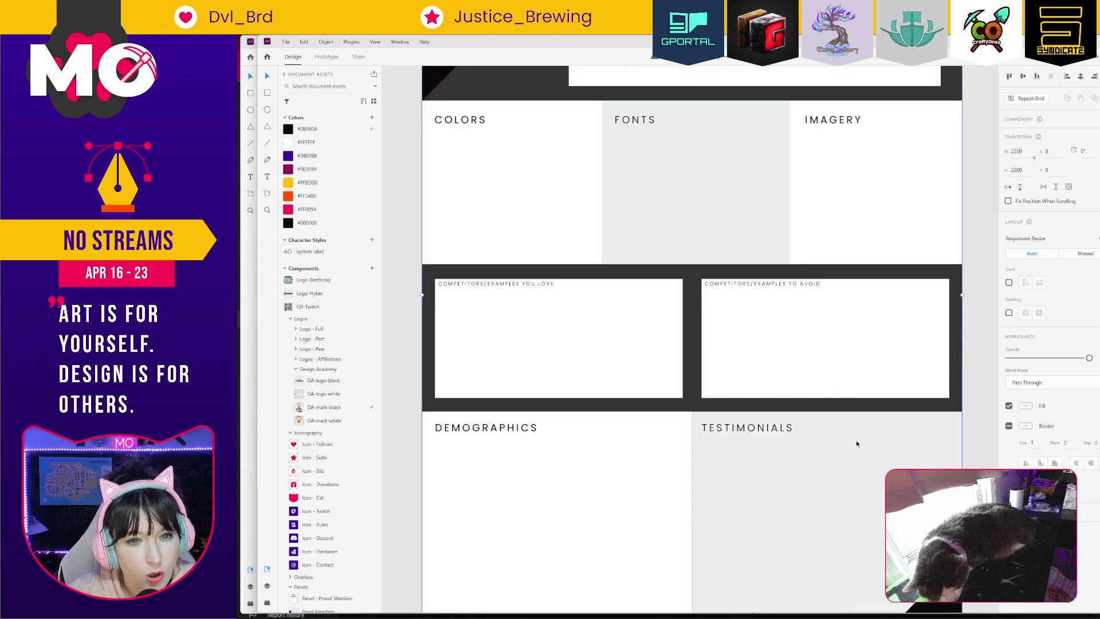
{"action": "key", "text": "Escape"}
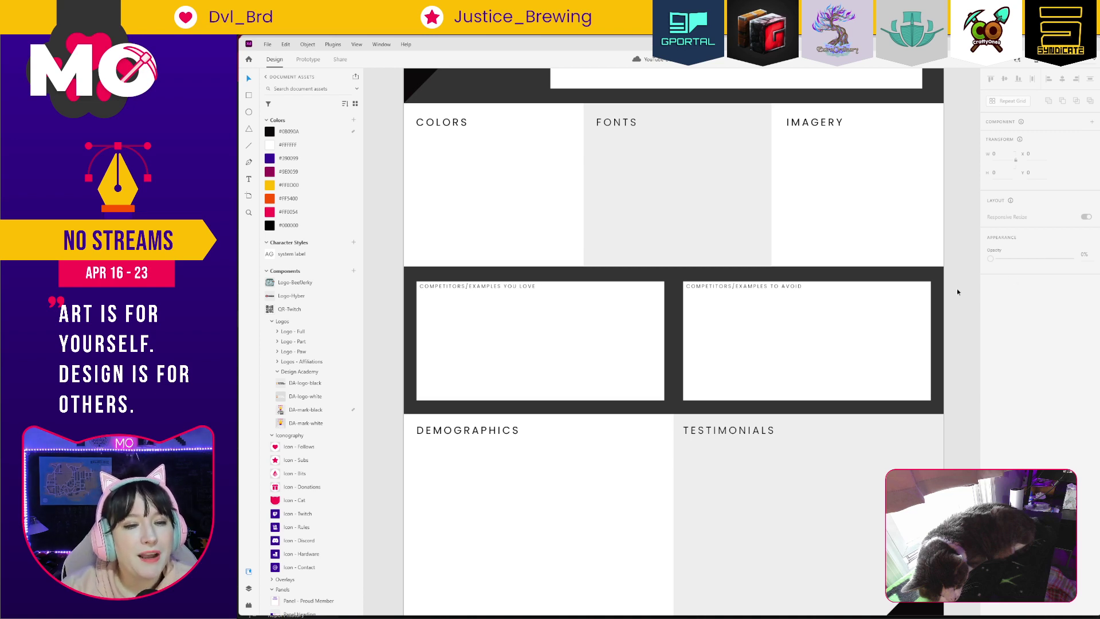
{"action": "scroll", "coordinate": [957, 292], "scroll_direction": "down", "scroll_amount": 5}
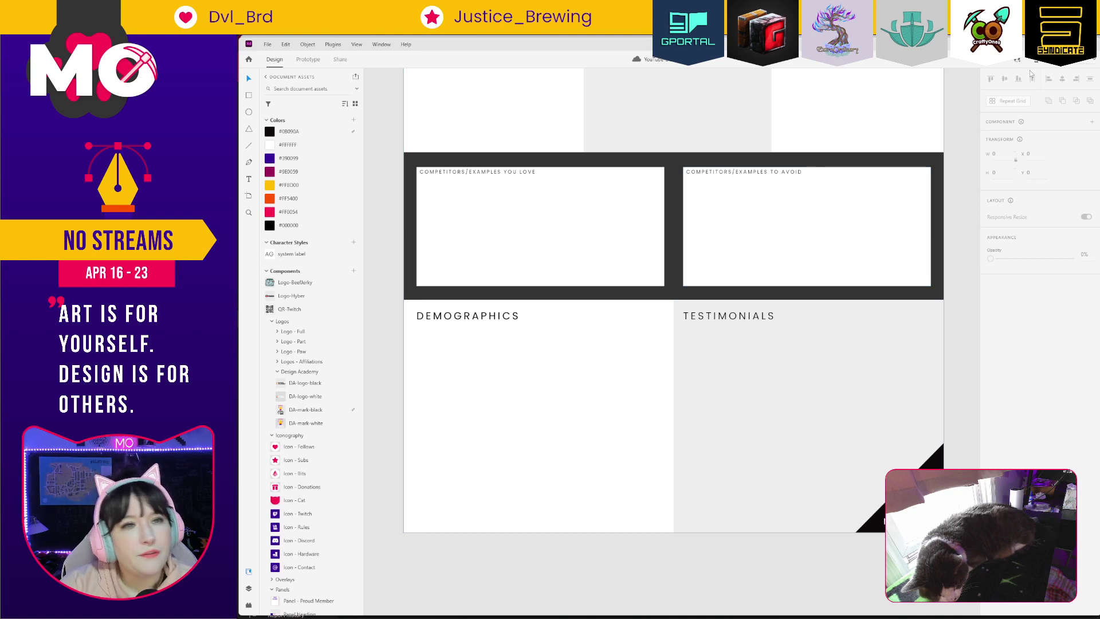
{"action": "scroll", "coordinate": [946, 199], "scroll_direction": "up", "scroll_amount": 5}
{"action": "scroll", "coordinate": [944, 202], "scroll_direction": "up", "scroll_amount": 6}
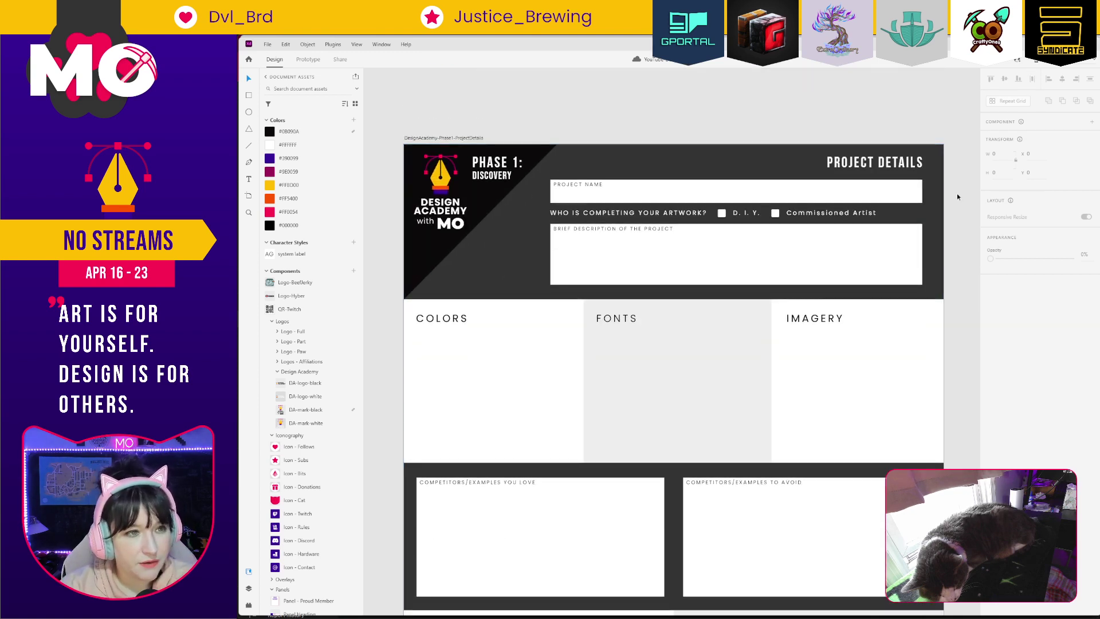
Switch back to the LittleStepsBigGains document with the client brief on its Background artboard.
{"action": "key", "text": "alt+Tab"}
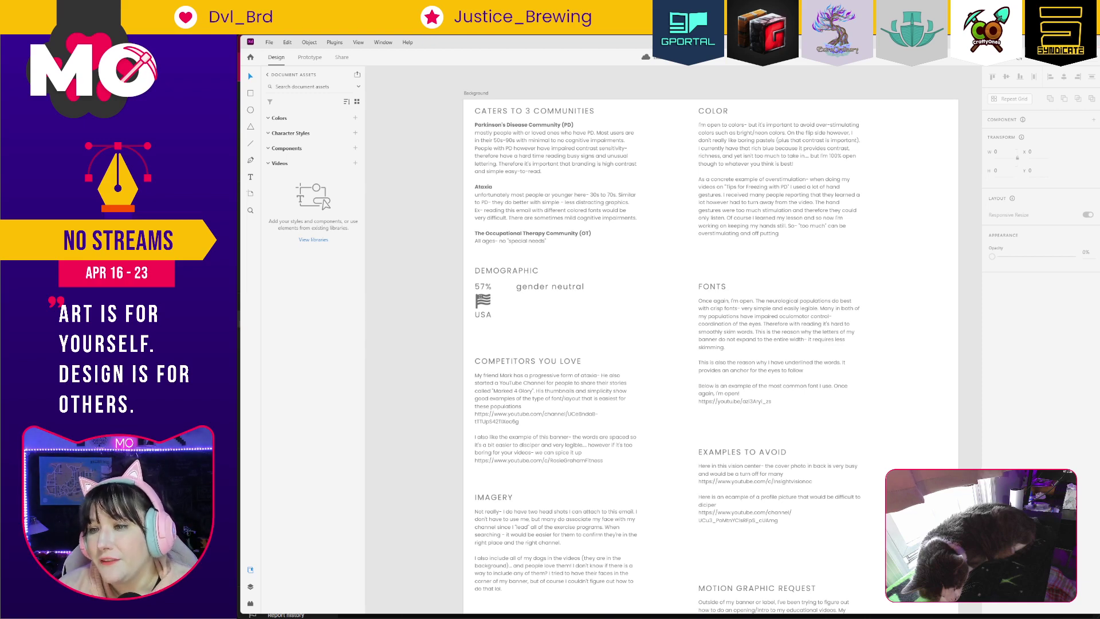
{"action": "key", "text": "alt+Tab"}
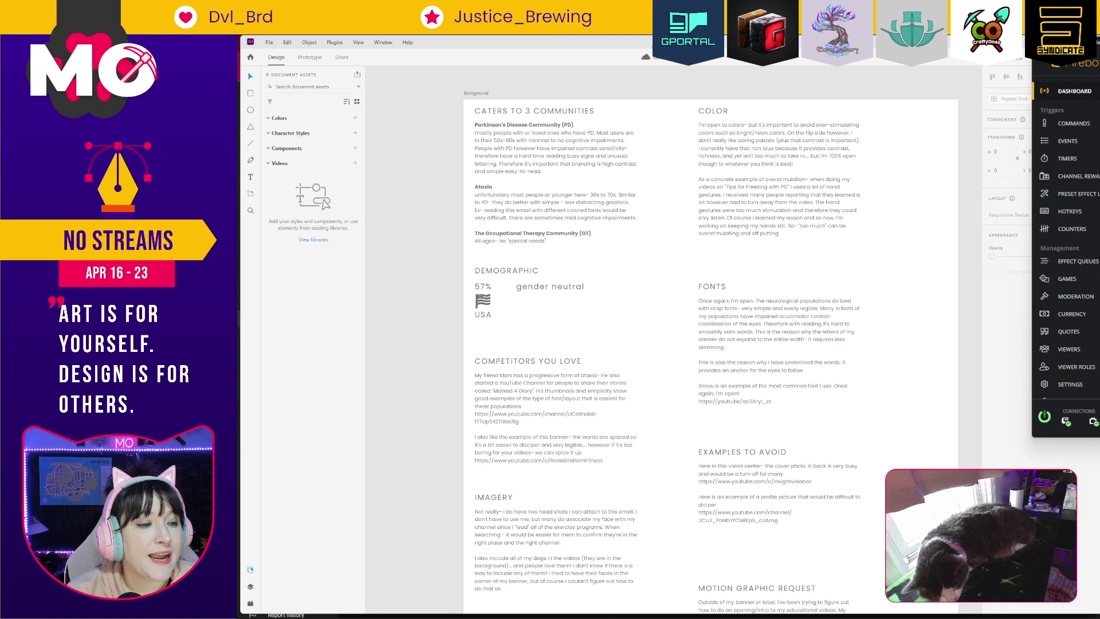
{"action": "left_click", "coordinate": [250, 602]}
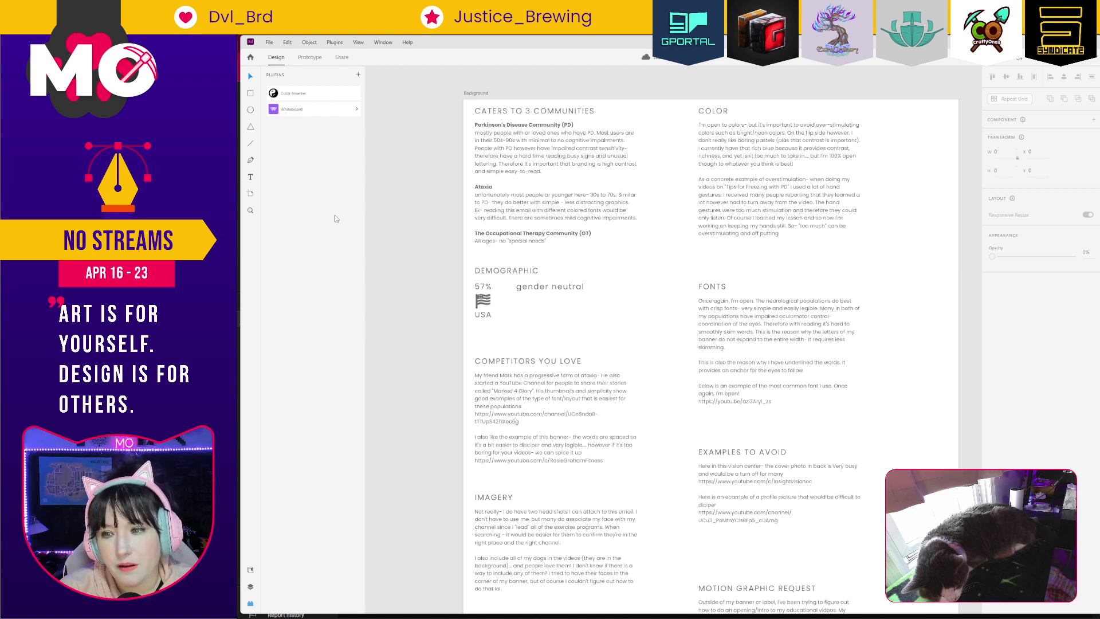
{"action": "left_click", "coordinate": [1099, 338]}
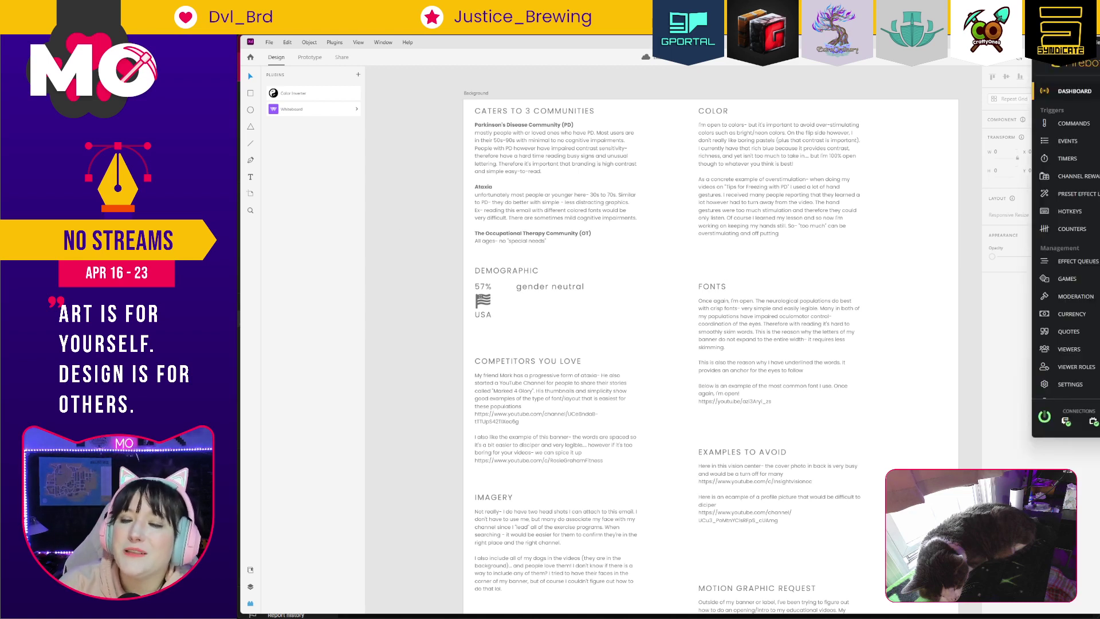
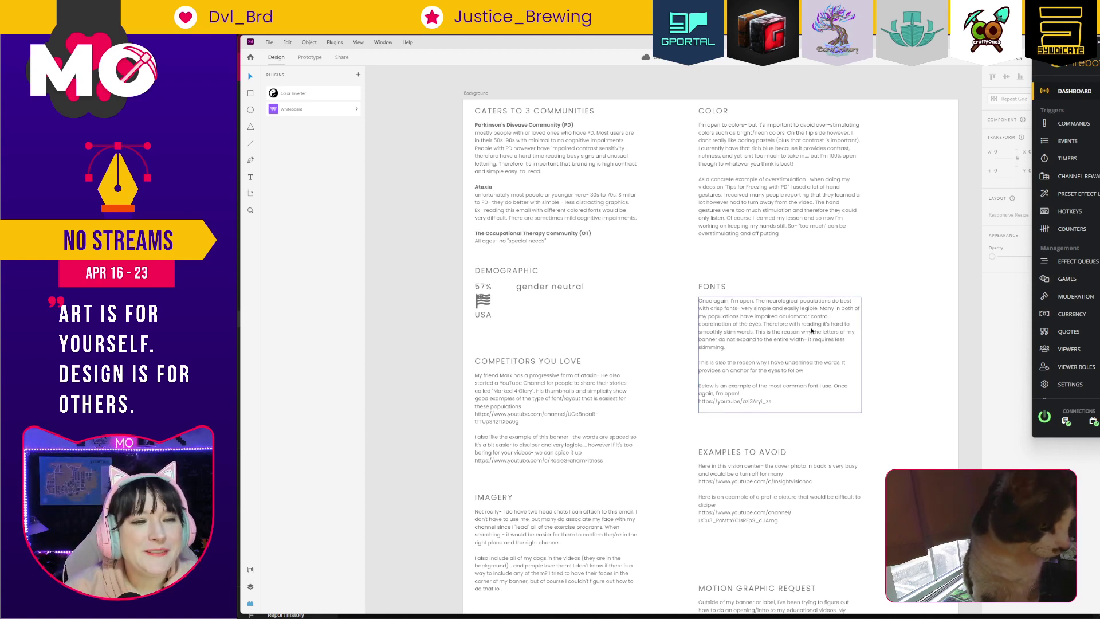
{"action": "left_click", "coordinate": [374, 226]}
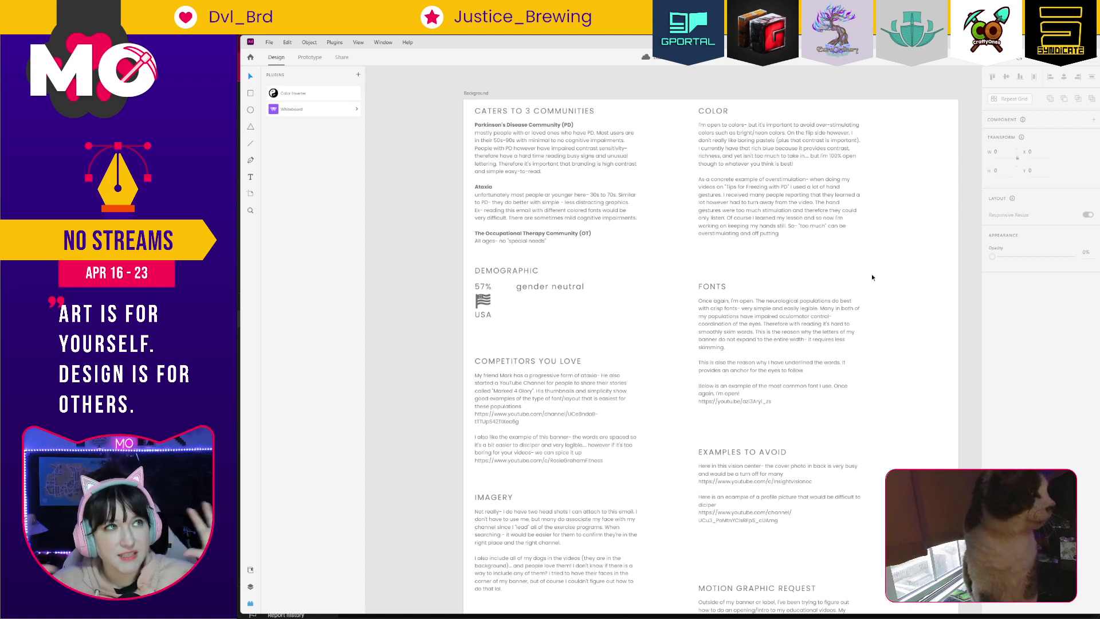
Review the color palettes, color meaning notes, font samples and the Parkinson's and ataxia website references beside the brief.
{"action": "left_click_drag", "start_coordinate": [931, 258], "coordinate": [571, 266]}
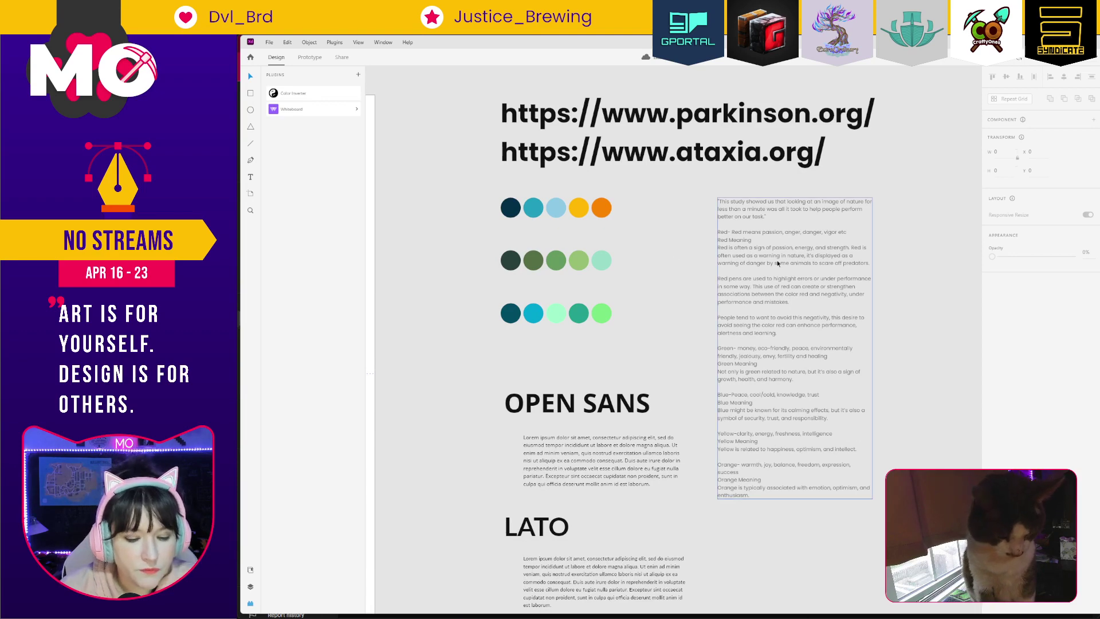
{"action": "left_click_drag", "start_coordinate": [830, 229], "coordinate": [454, 206]}
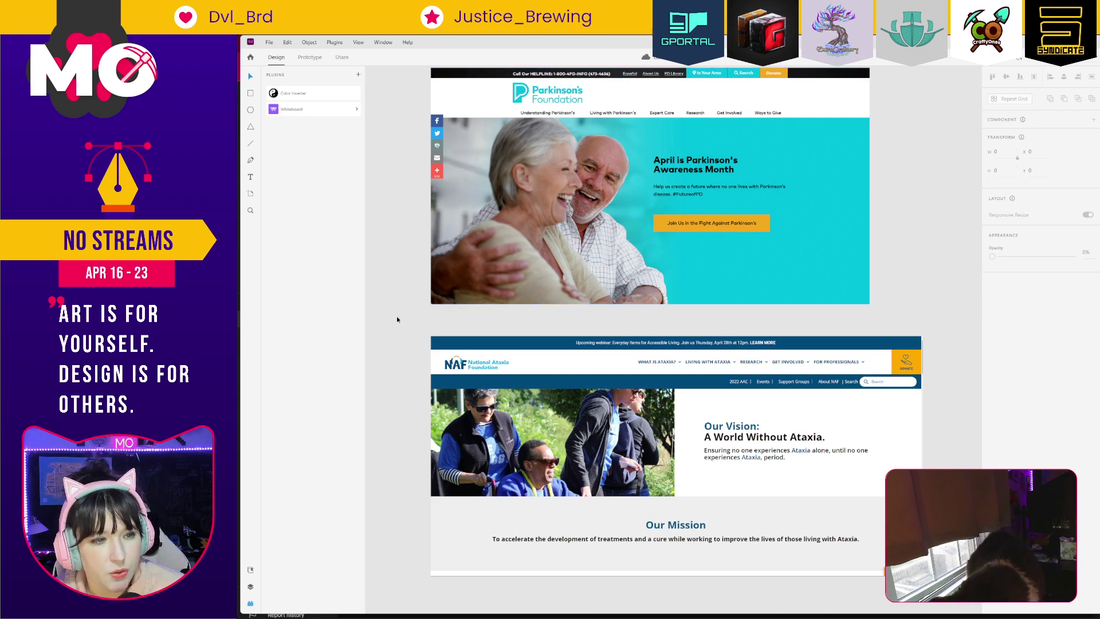
{"action": "left_click_drag", "start_coordinate": [396, 320], "coordinate": [941, 365]}
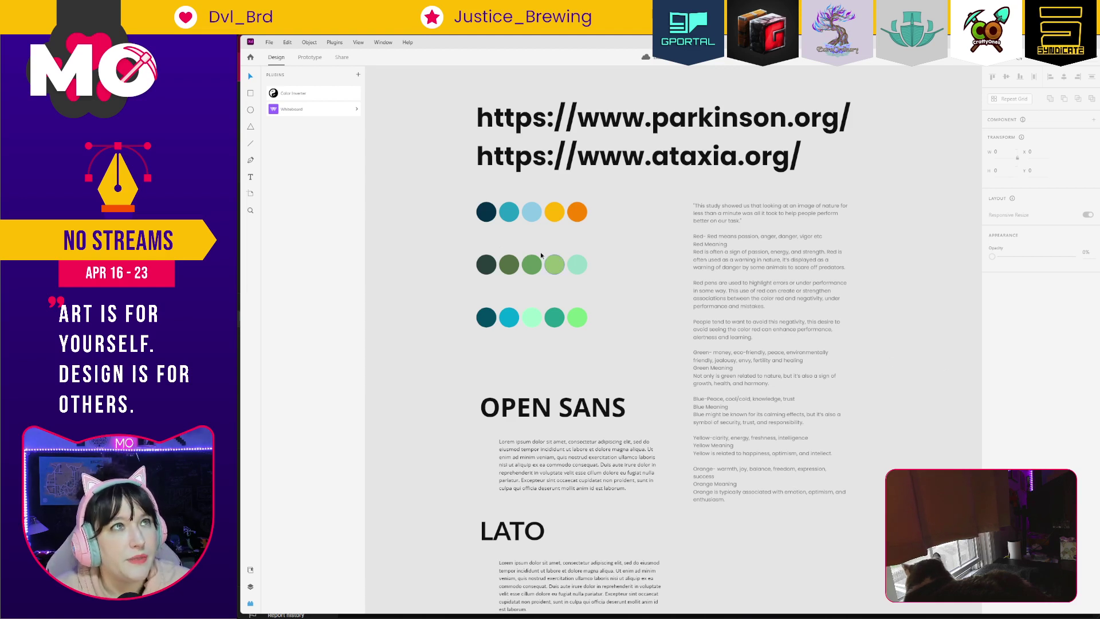
Delete the middle row of five green color swatches from the palette options.
{"action": "left_click_drag", "start_coordinate": [456, 191], "coordinate": [542, 265]}
{"action": "left_click_drag", "start_coordinate": [560, 283], "coordinate": [653, 356]}
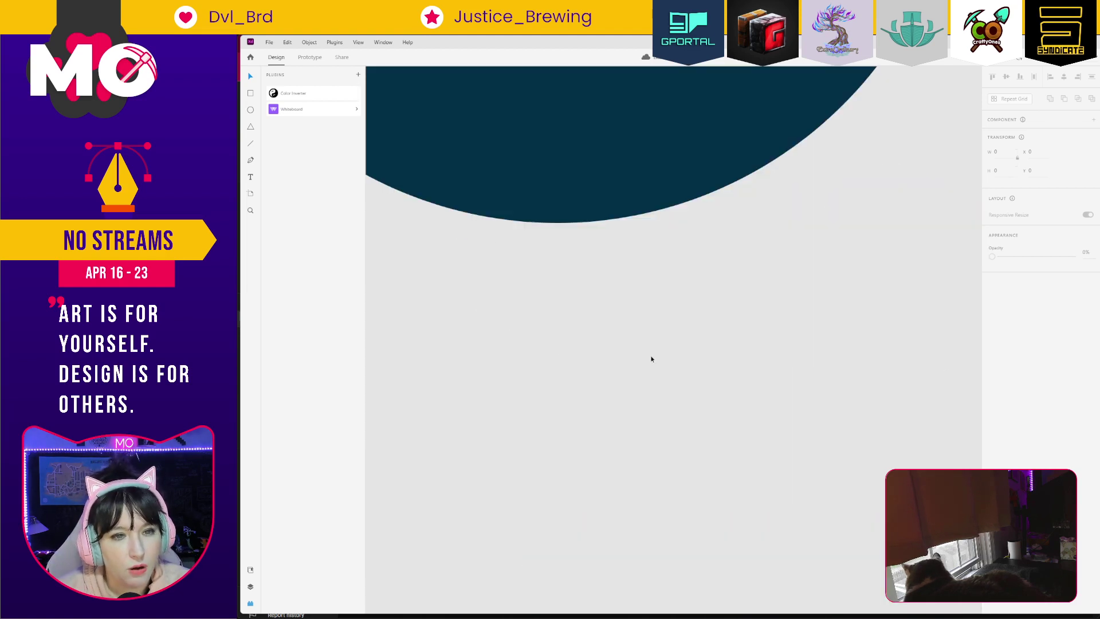
{"action": "key", "text": "ctrl+0"}
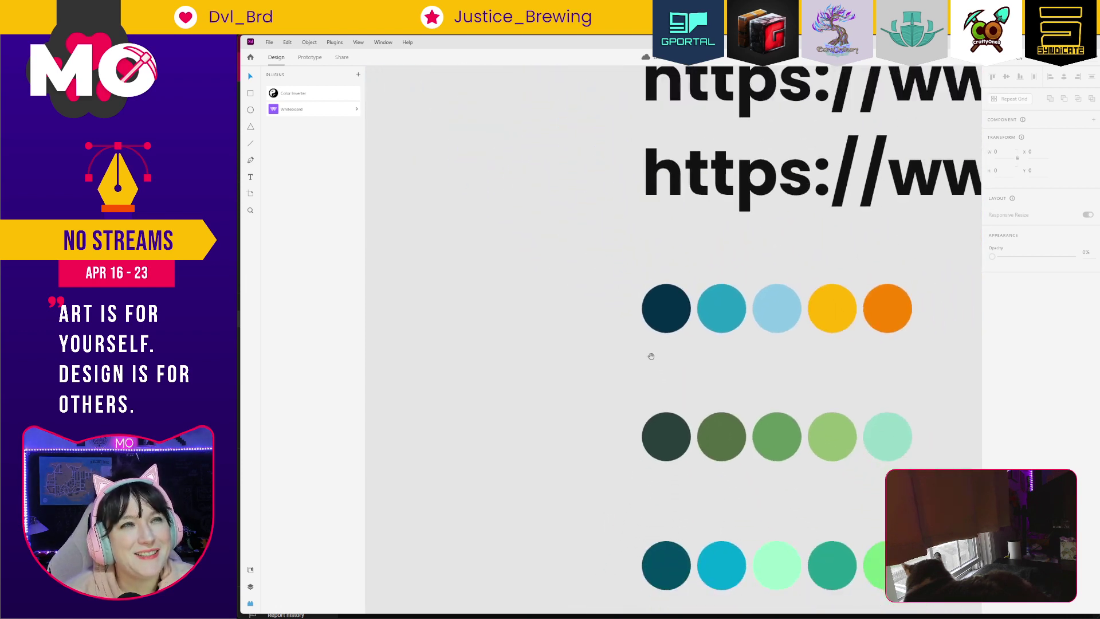
{"action": "left_click_drag", "start_coordinate": [821, 459], "coordinate": [705, 278]}
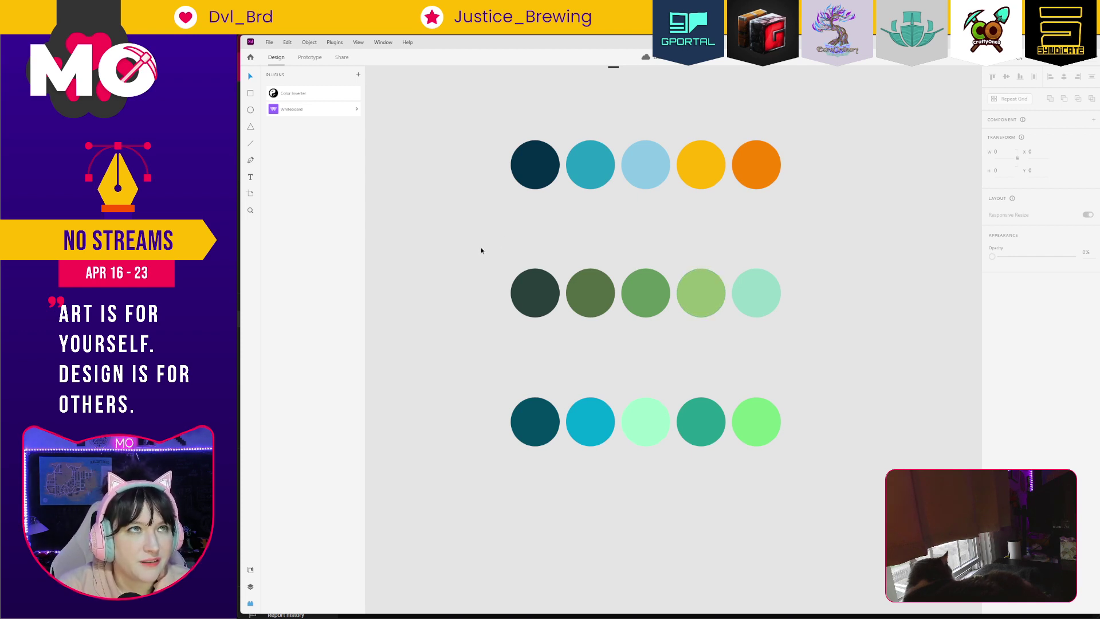
{"action": "left_click_drag", "start_coordinate": [471, 255], "coordinate": [836, 348]}
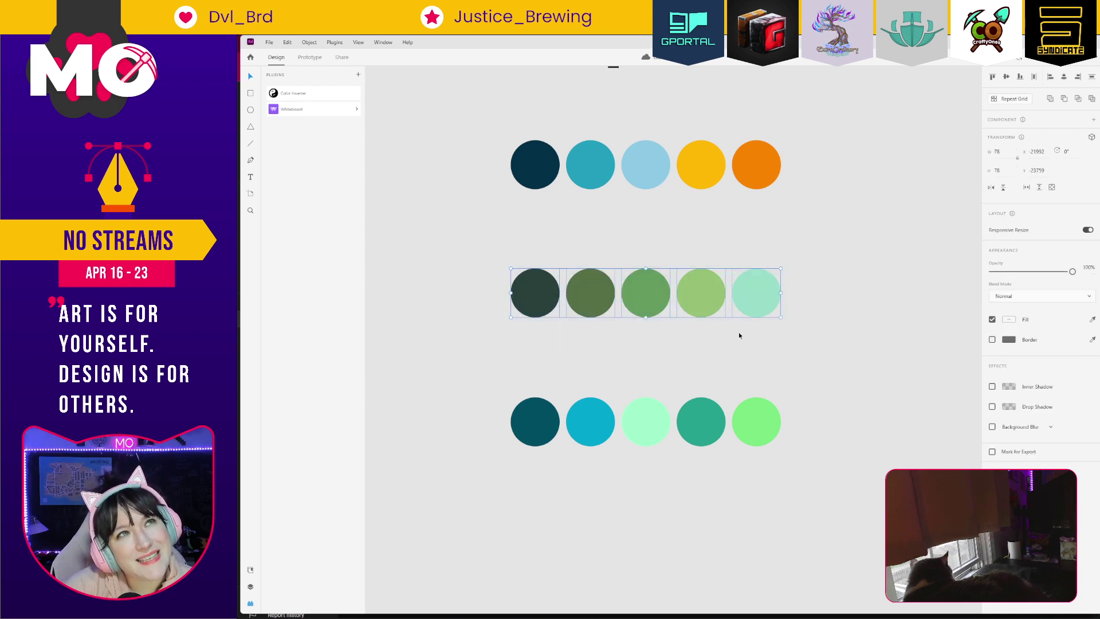
{"action": "mouse_move", "coordinate": [754, 305]}
{"action": "left_mouse_down"}
{"action": "mouse_move", "coordinate": [734, 300]}
{"action": "mouse_move", "coordinate": [763, 304]}
{"action": "mouse_move", "coordinate": [751, 295]}
{"action": "mouse_move", "coordinate": [765, 333]}
{"action": "mouse_move", "coordinate": [766, 289]}
{"action": "left_mouse_up"}
{"action": "left_click_drag", "start_coordinate": [754, 304], "coordinate": [754, 303]}
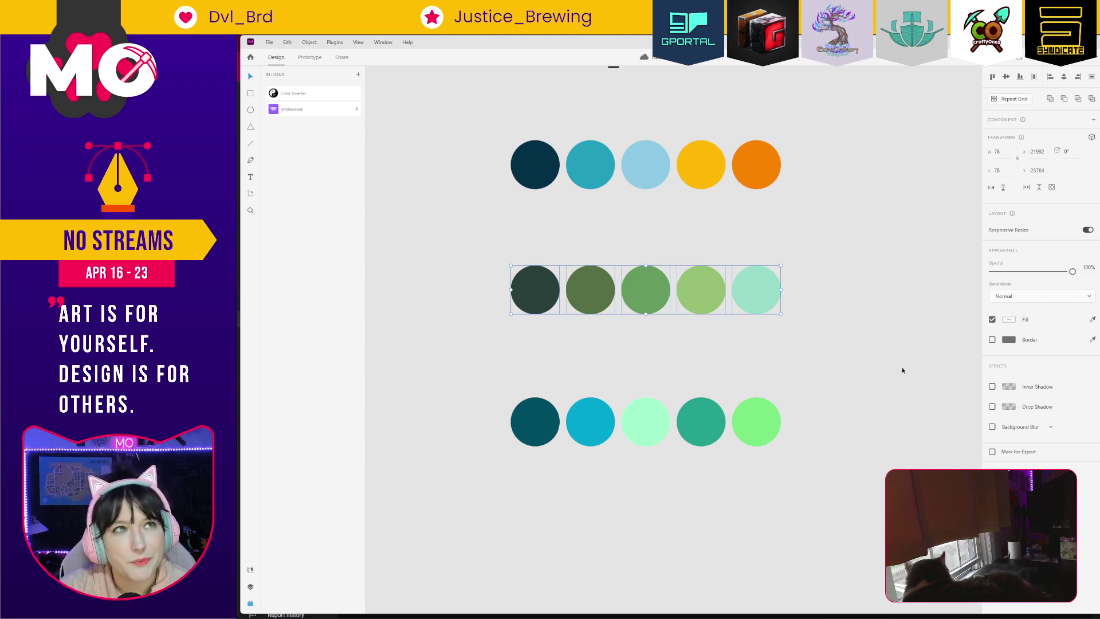
{"action": "key", "text": "Delete"}
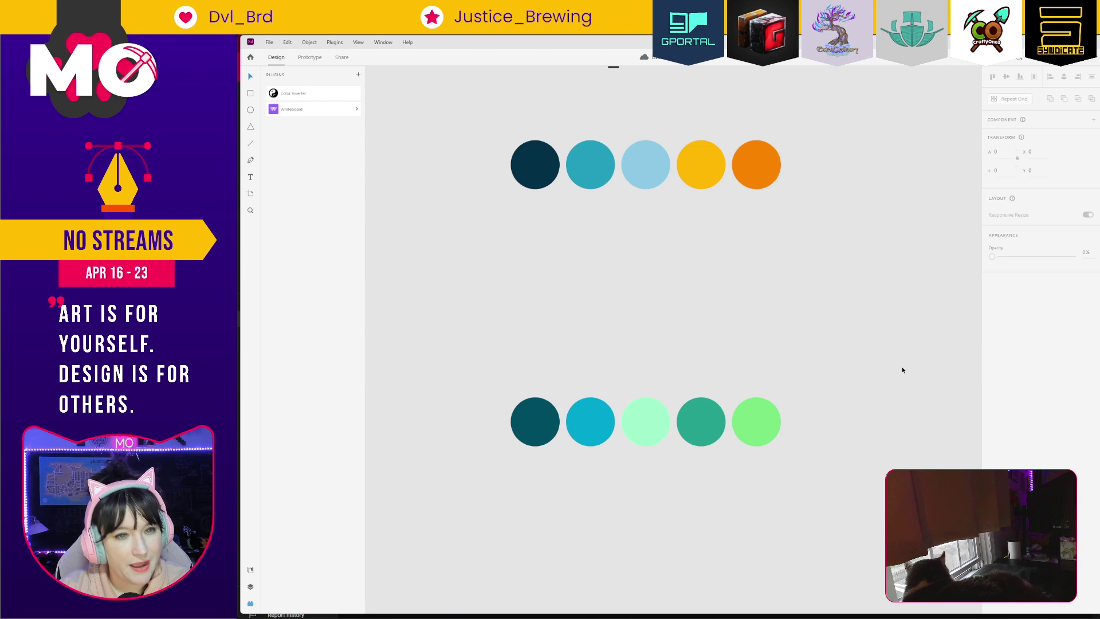
Move the row of teal, mint and green swatches up, closer beneath the blue and orange palette.
{"action": "left_click_drag", "start_coordinate": [776, 460], "coordinate": [449, 374]}
{"action": "left_click_drag", "start_coordinate": [662, 422], "coordinate": [661, 282]}
{"action": "left_click", "coordinate": [738, 417]}
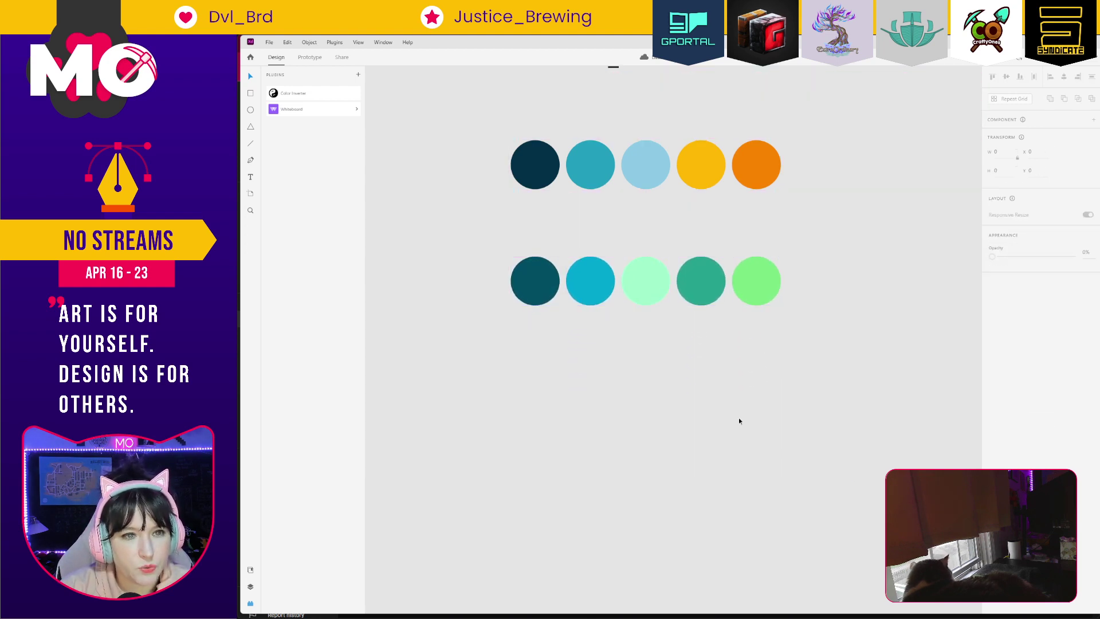
Compare the two remaining palettes with the Parkinson's Foundation and National Ataxia Foundation website references, and inspect the teal swatches closely.
{"action": "key", "text": "ctrl+minus"}
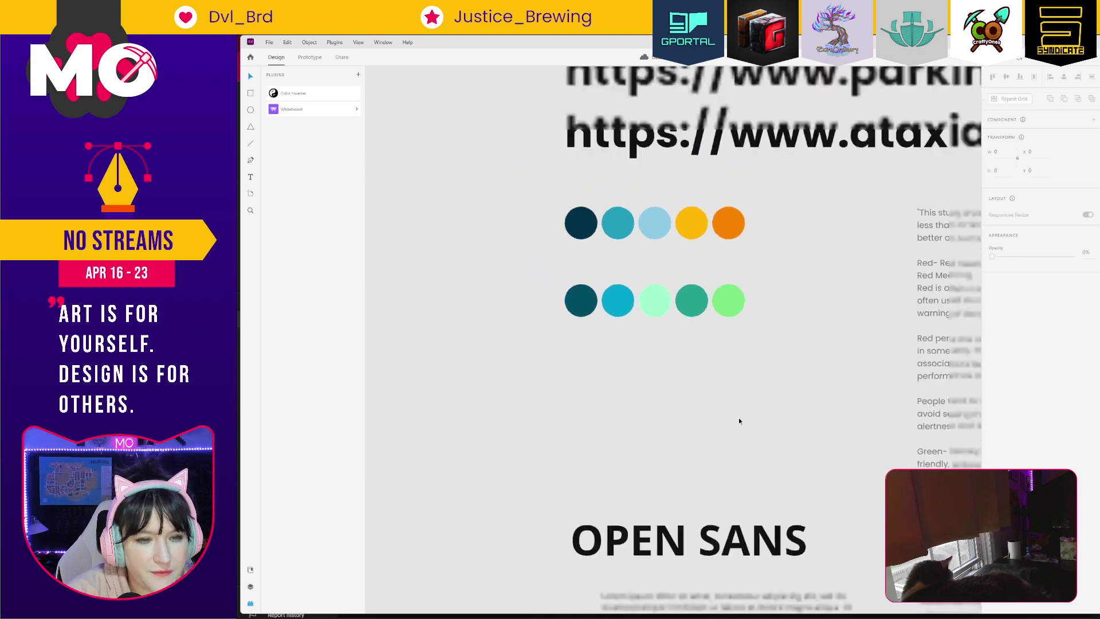
{"action": "scroll", "coordinate": [716, 367], "scroll_direction": "right", "scroll_amount": 10}
{"action": "scroll", "coordinate": [716, 367], "scroll_direction": "down", "scroll_amount": 2}
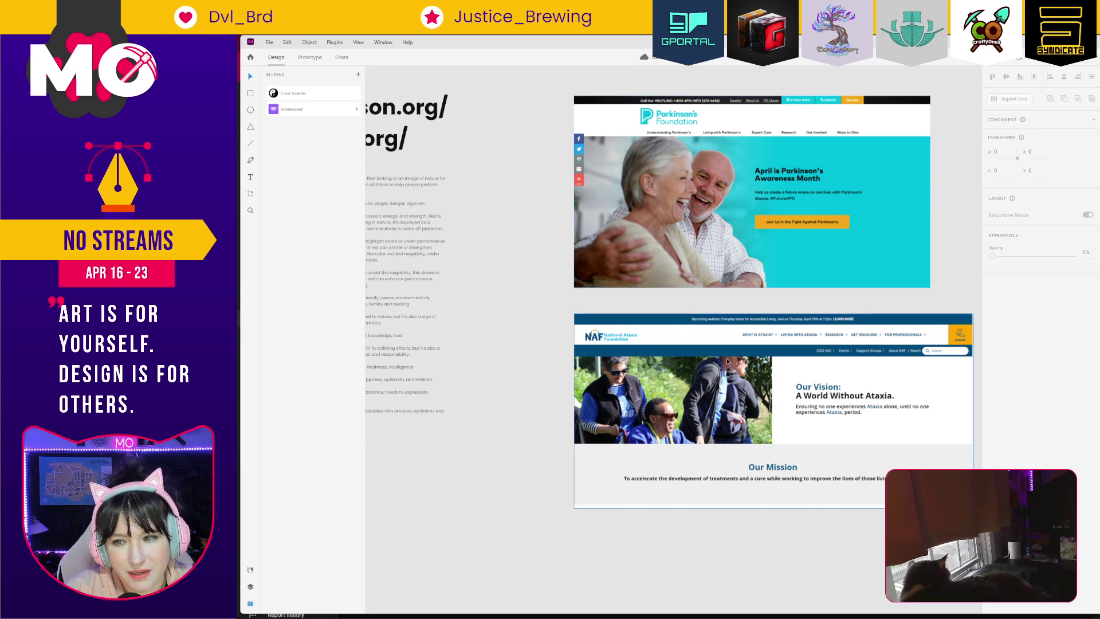
{"action": "scroll", "coordinate": [691, 370], "scroll_direction": "left", "scroll_amount": 5}
{"action": "scroll", "coordinate": [691, 369], "scroll_direction": "left", "scroll_amount": 1}
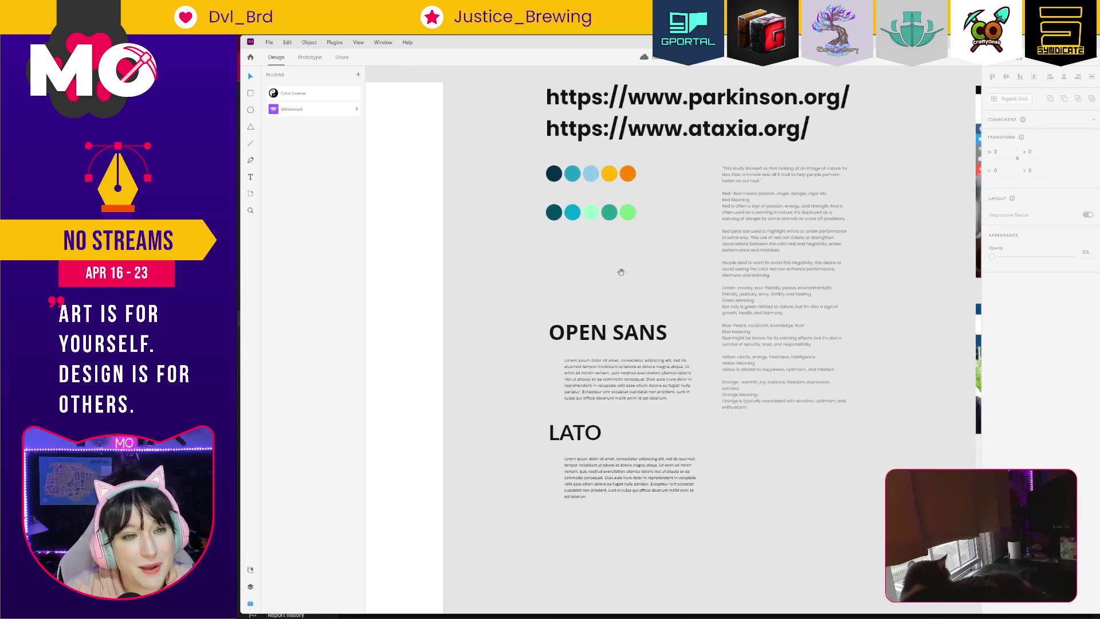
{"action": "left_click_drag", "start_coordinate": [524, 188], "coordinate": [586, 249]}
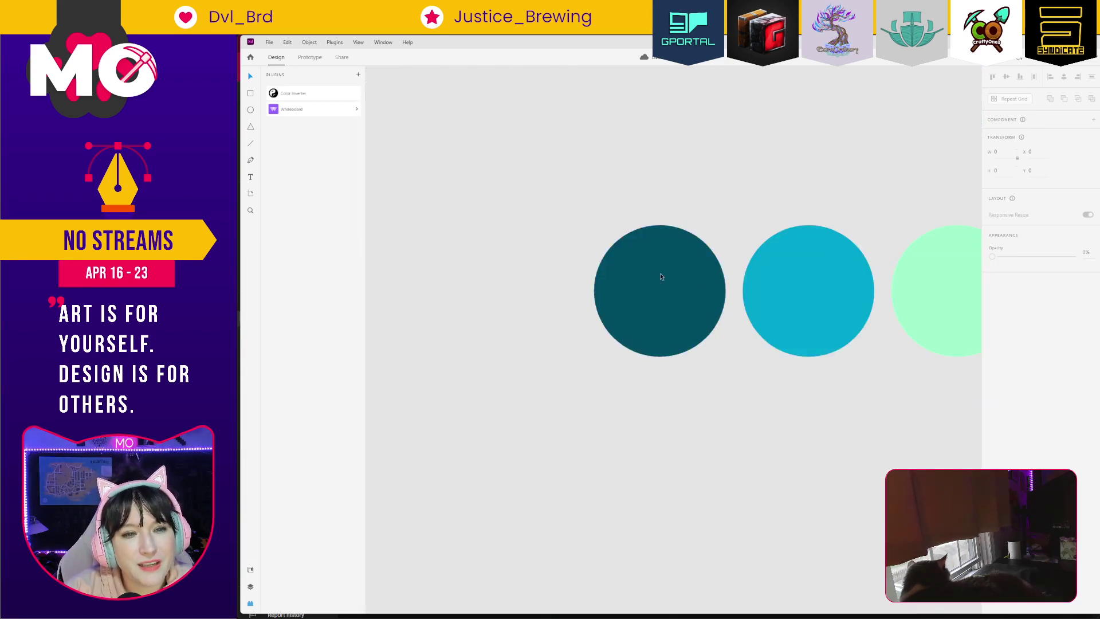
{"action": "mouse_move", "coordinate": [672, 281]}
{"action": "left_mouse_down"}
{"action": "mouse_move", "coordinate": [662, 309]}
{"action": "mouse_move", "coordinate": [619, 250]}
{"action": "mouse_move", "coordinate": [655, 248]}
{"action": "mouse_move", "coordinate": [661, 286]}
{"action": "mouse_move", "coordinate": [631, 274]}
{"action": "mouse_move", "coordinate": [645, 275]}
{"action": "mouse_move", "coordinate": [631, 281]}
{"action": "mouse_move", "coordinate": [676, 280]}
{"action": "left_mouse_up"}
{"action": "scroll", "coordinate": [675, 277], "scroll_direction": "down", "scroll_amount": 5}
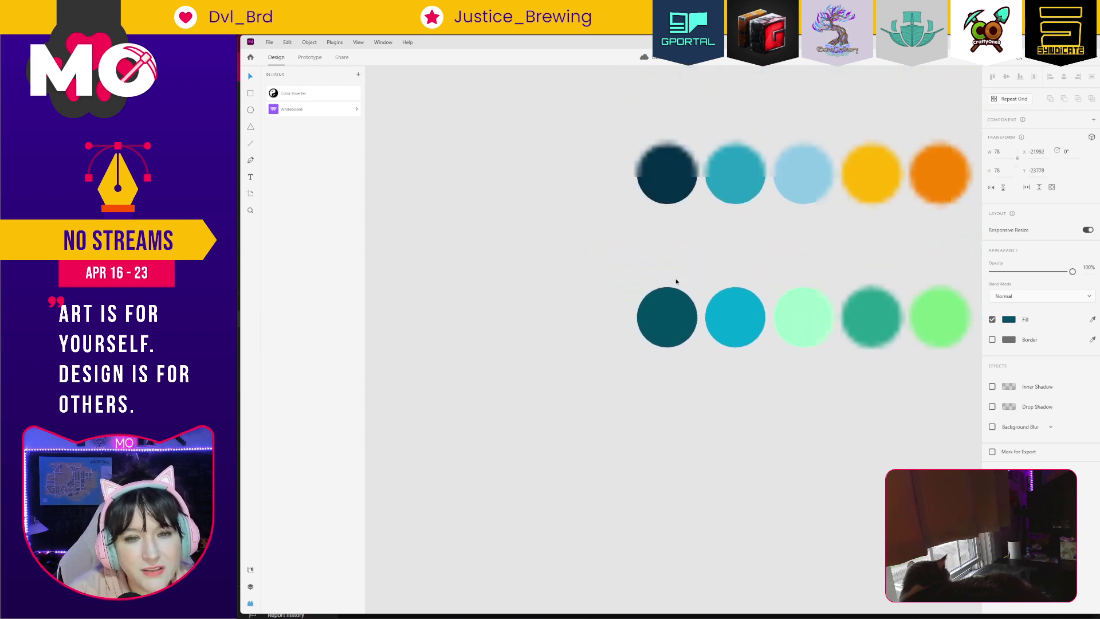
{"action": "left_click_drag", "start_coordinate": [832, 398], "coordinate": [682, 393]}
{"action": "left_click", "coordinate": [721, 396]}
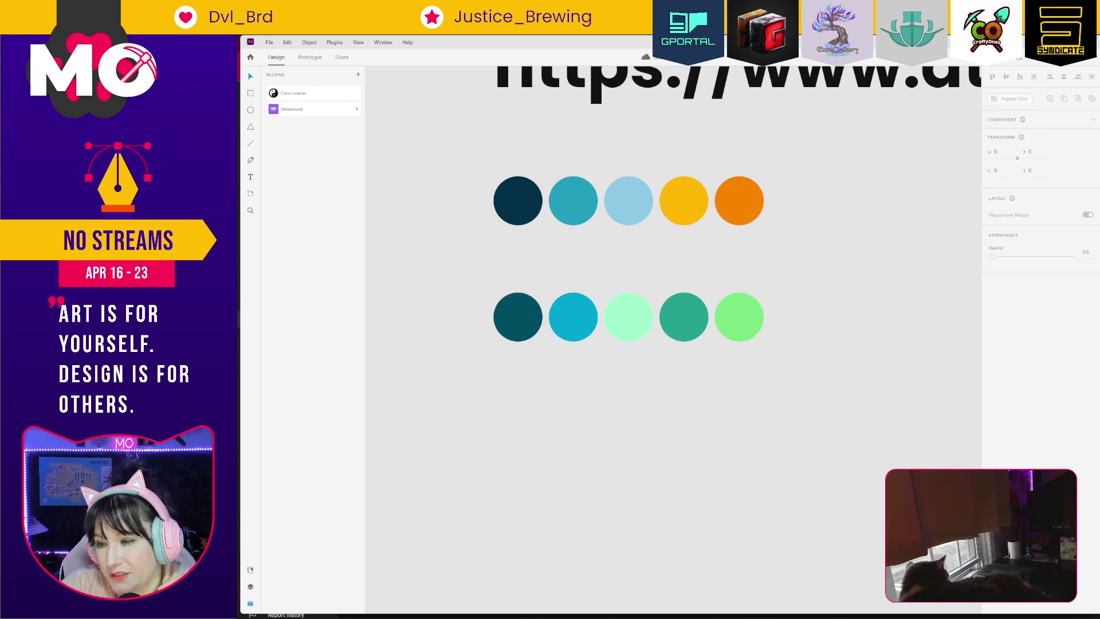
{"action": "key", "text": "alt+Tab"}
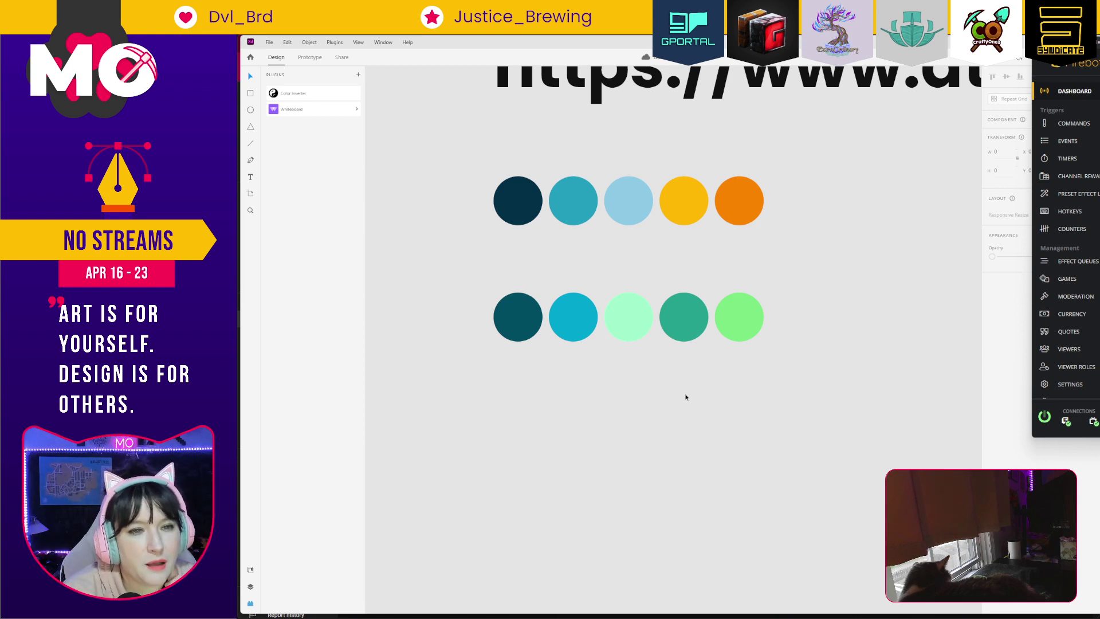
{"action": "left_click", "coordinate": [705, 406]}
Start a combined palette row beneath the two existing ones using the dark teal, medium teal, green and yellow swatches.
{"action": "key", "text": "ctrl+minus"}
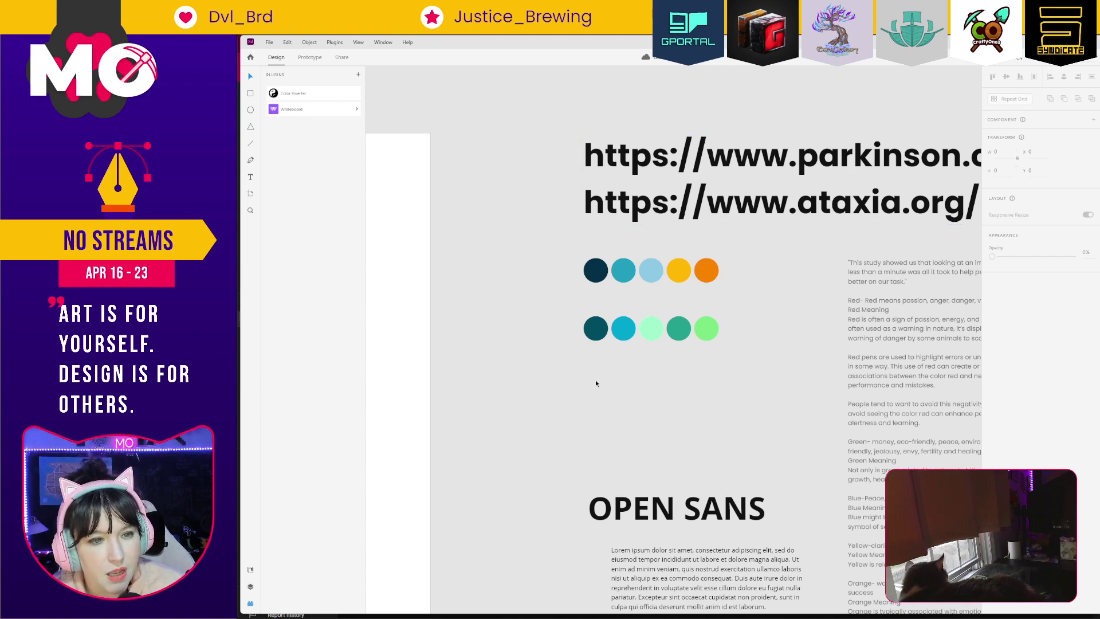
{"action": "left_click_drag", "start_coordinate": [595, 330], "coordinate": [593, 403]}
{"action": "left_click_drag", "start_coordinate": [625, 273], "coordinate": [625, 399]}
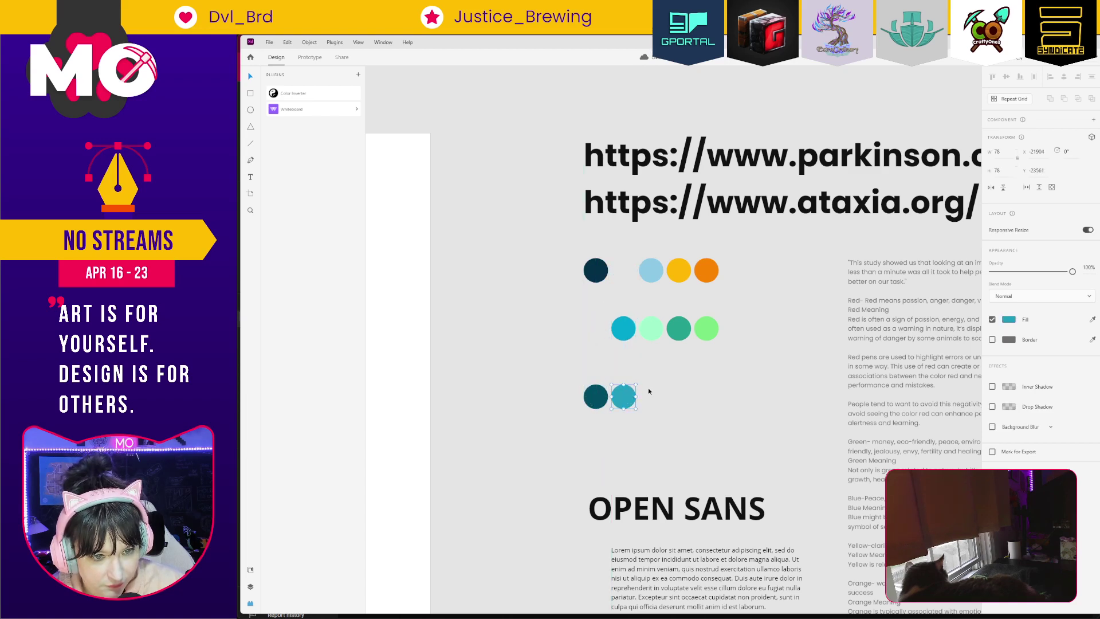
{"action": "left_click_drag", "start_coordinate": [682, 273], "coordinate": [679, 354]}
{"action": "key", "text": "ctrl+z"}
{"action": "left_click", "coordinate": [693, 281]}
{"action": "left_click_drag", "start_coordinate": [682, 273], "coordinate": [682, 400]}
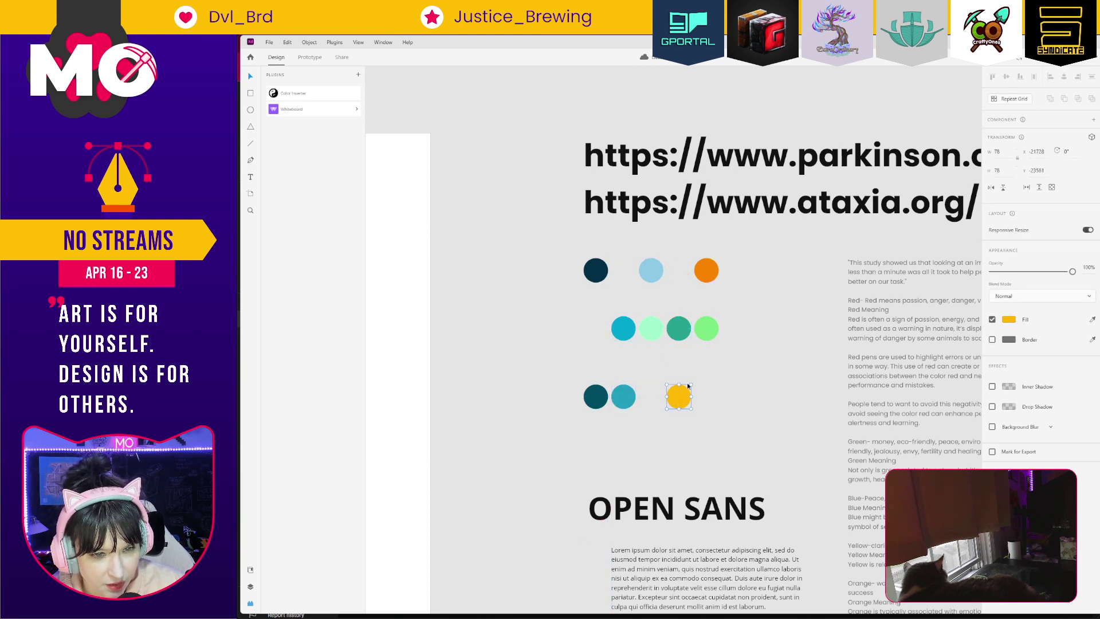
{"action": "left_click_drag", "start_coordinate": [676, 337], "coordinate": [685, 403]}
{"action": "left_click", "coordinate": [745, 428]}
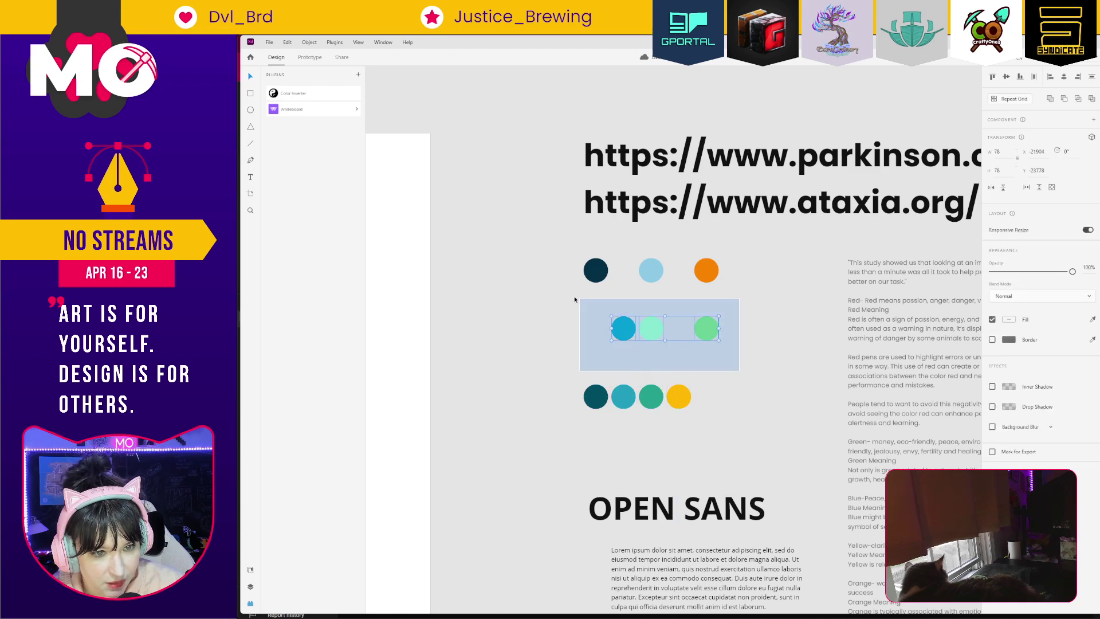
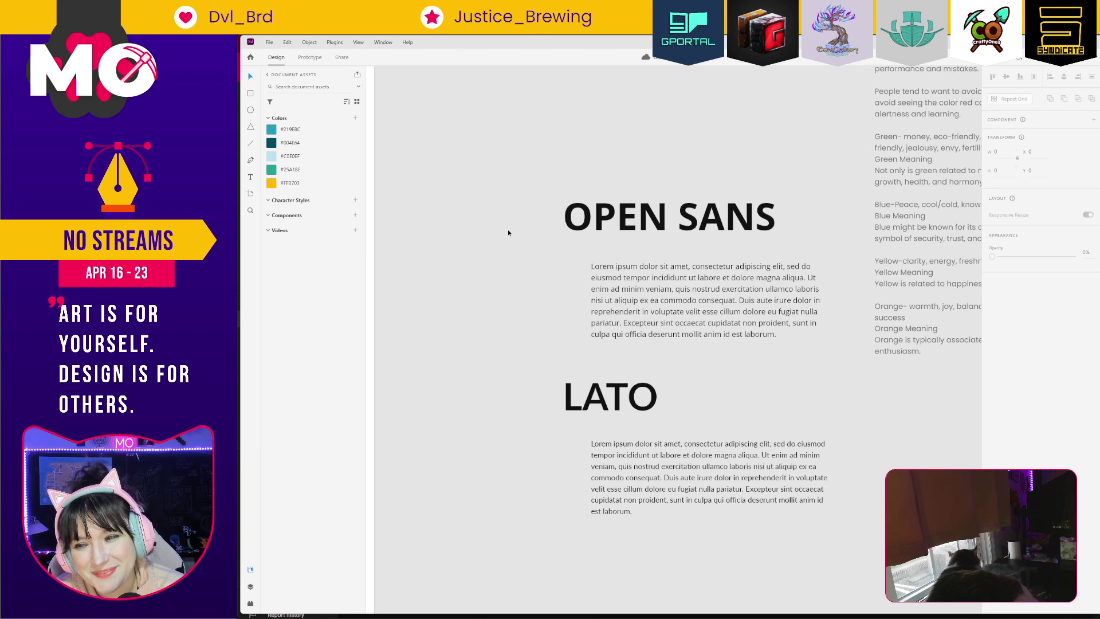
Delete the Open Sans and Lato font samples, and move the color meaning notes directly beneath the Parkinson's and ataxia website links.
{"action": "left_click_drag", "start_coordinate": [495, 162], "coordinate": [690, 542]}
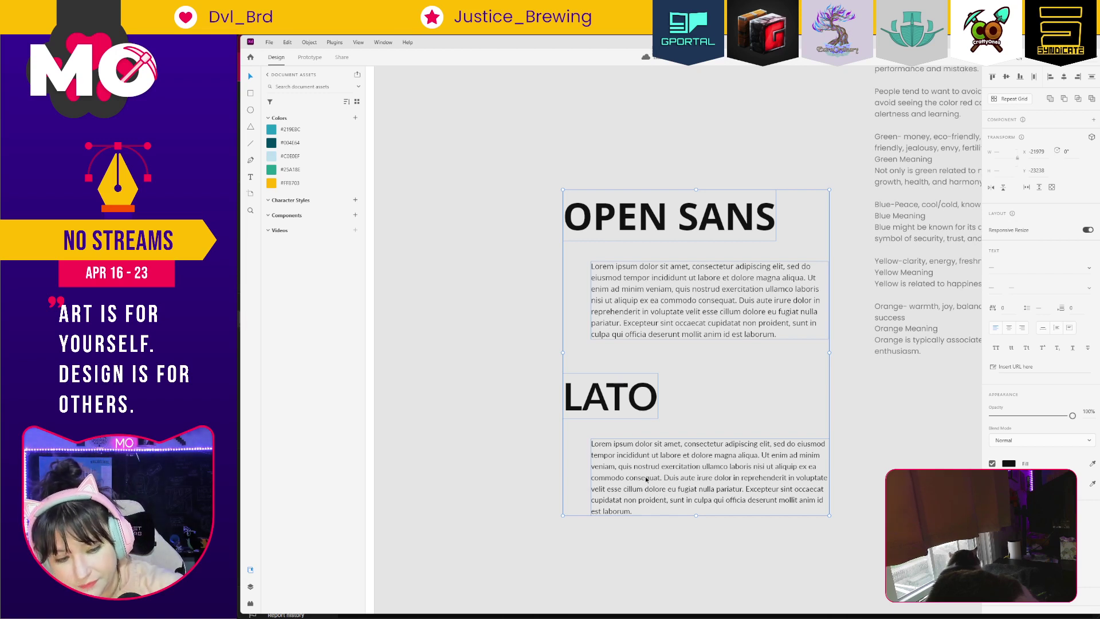
{"action": "key", "text": "Delete"}
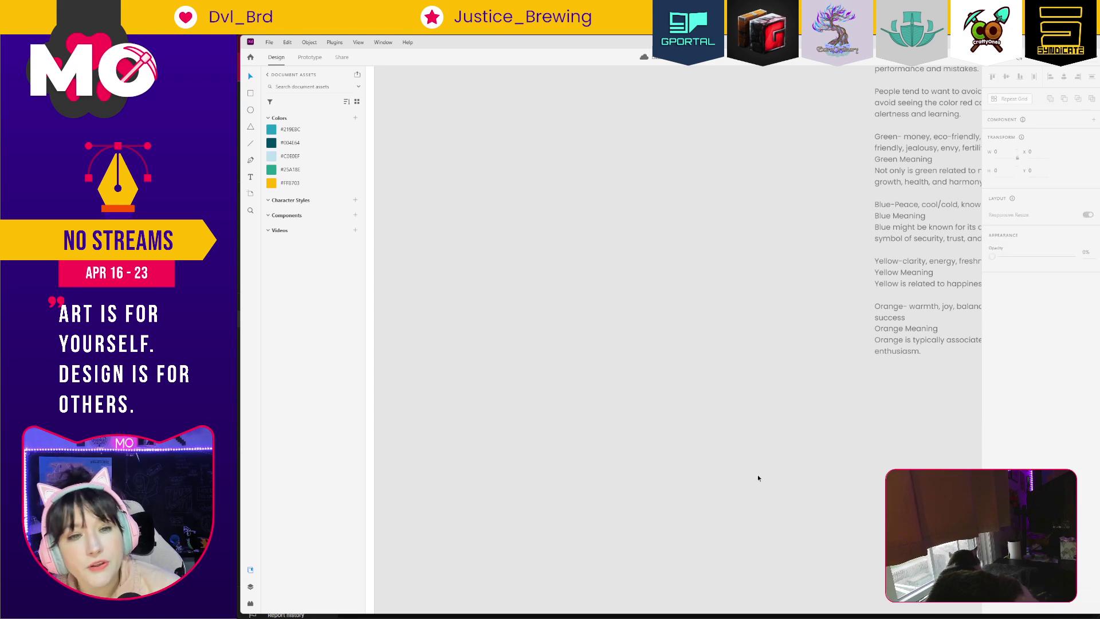
{"action": "key", "text": "ctrl+minus"}
{"action": "key", "text": "ctrl+minus"}
{"action": "key", "text": "ctrl+minus"}
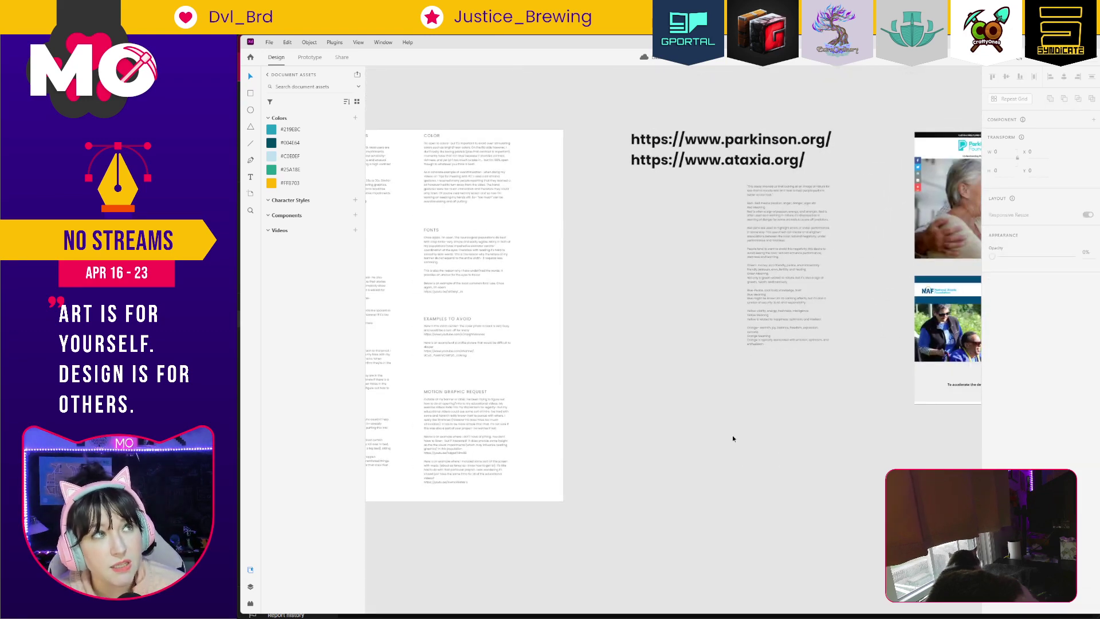
{"action": "left_click_drag", "start_coordinate": [698, 461], "coordinate": [835, 449]}
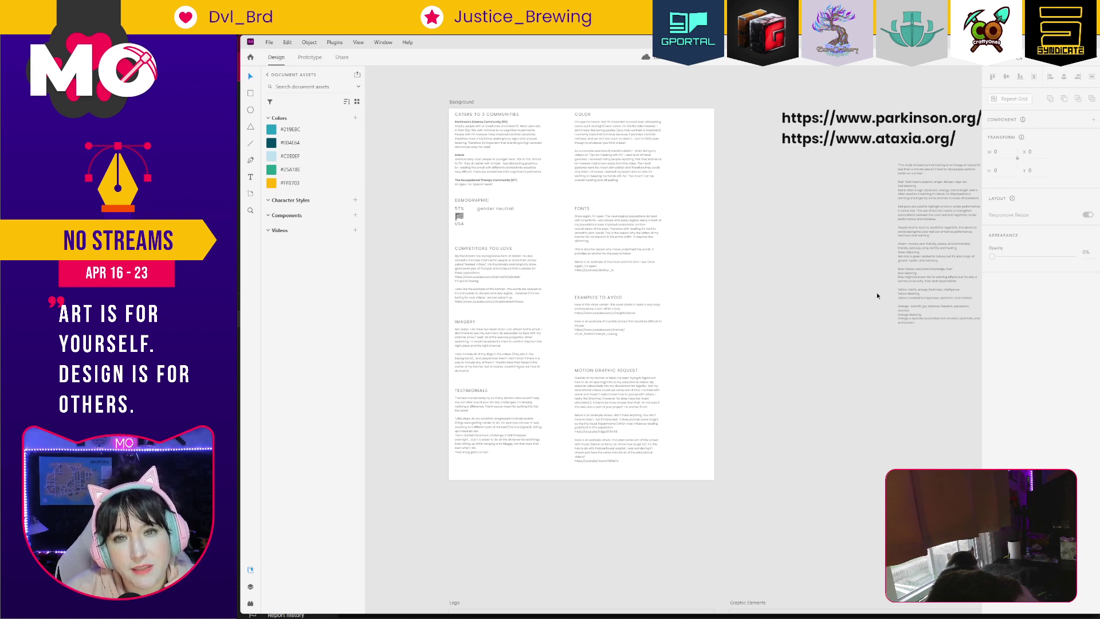
{"action": "left_click_drag", "start_coordinate": [927, 215], "coordinate": [810, 212]}
{"action": "left_click", "coordinate": [808, 407]}
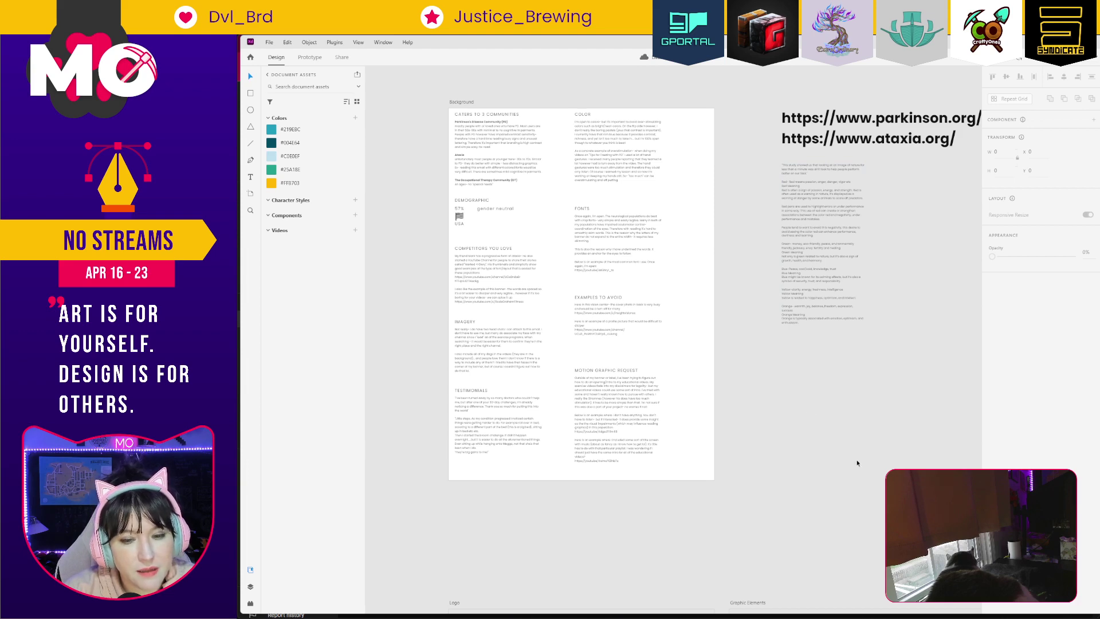
Switch to Chrome, search the web for "dyslexio font", and open the Learning Ally article behind the Open Dyslexic typeface image.
{"action": "key", "text": "alt+Tab"}
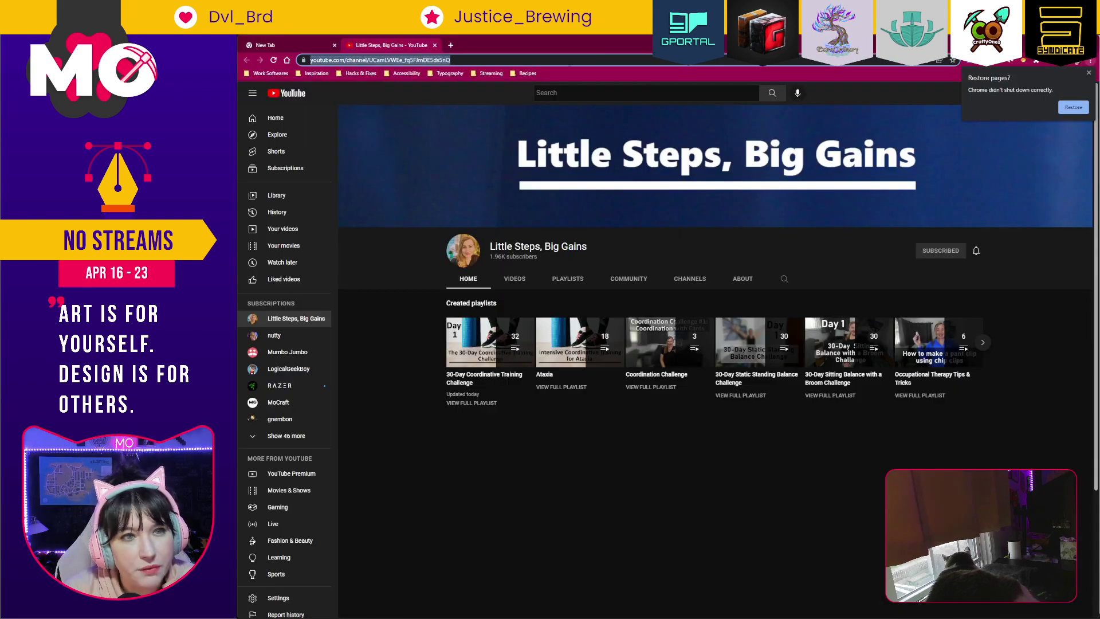
{"action": "left_click", "coordinate": [450, 45]}
{"action": "type", "text": "dyslexio"}
{"action": "key", "text": "Return"}
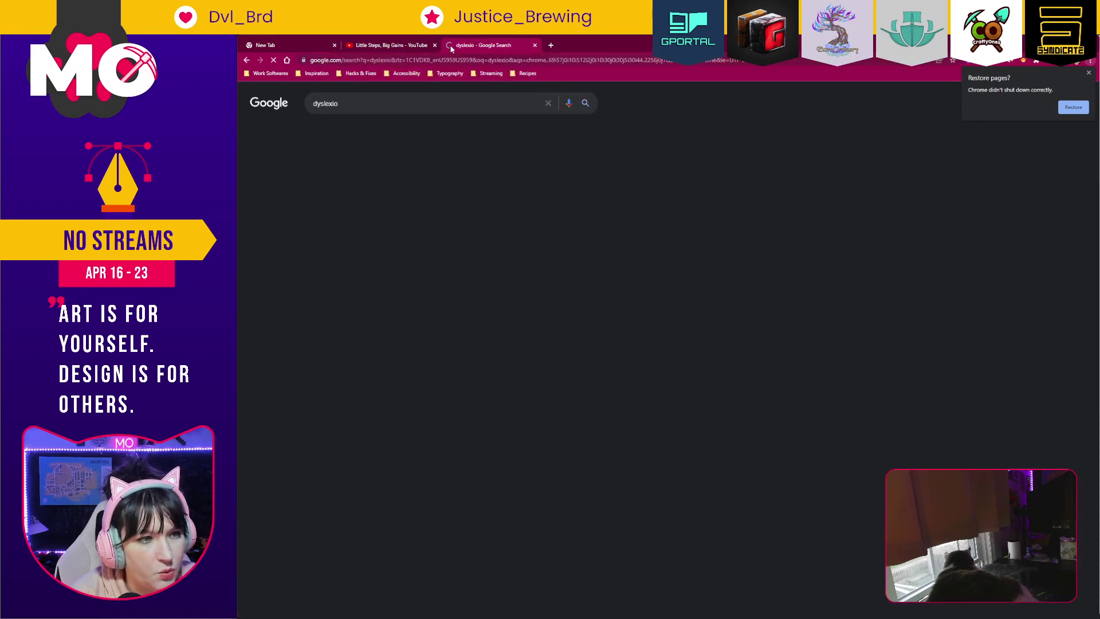
{"action": "left_click", "coordinate": [351, 104]}
{"action": "type", "text": "font"}
{"action": "key", "text": "Return"}
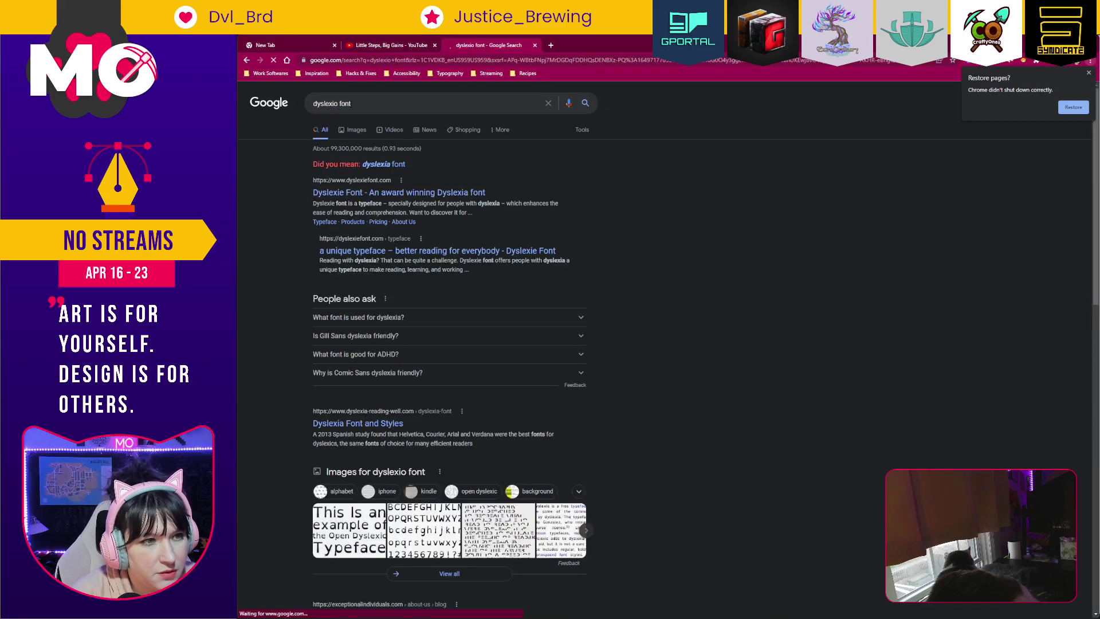
{"action": "left_click", "coordinate": [362, 548]}
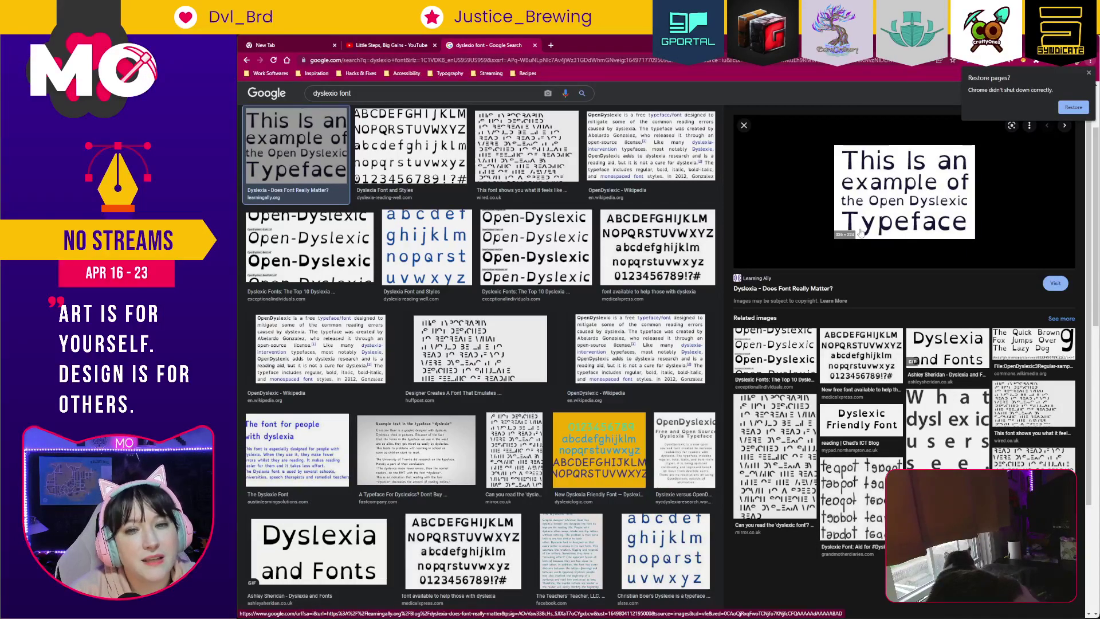
{"action": "left_click", "coordinate": [943, 195]}
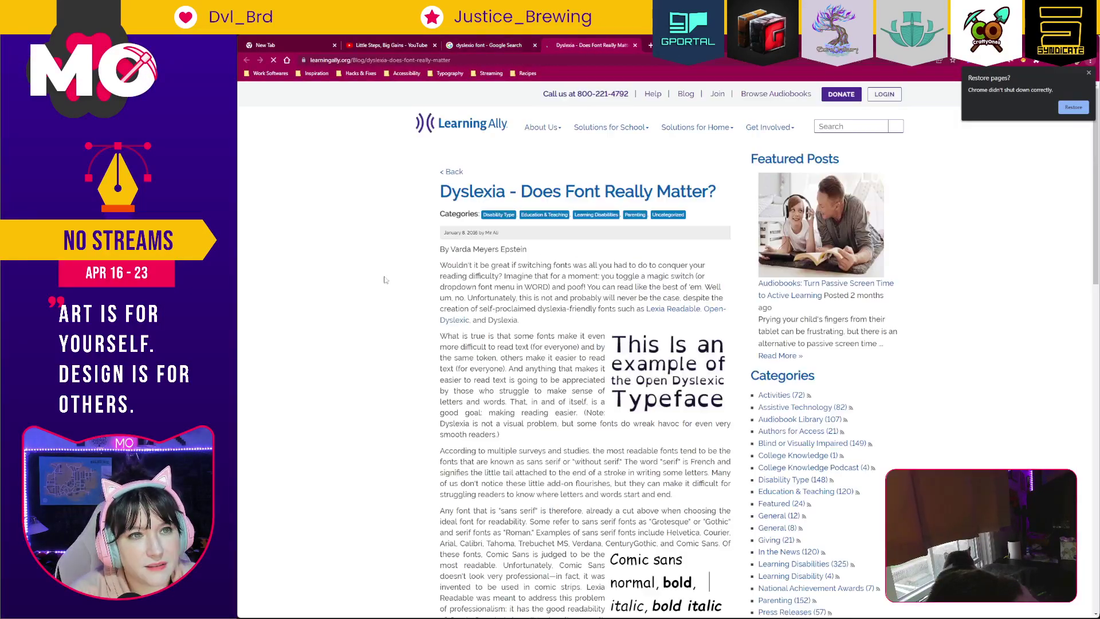
Read the Learning Ally article's advice on dyslexia-friendly fonts, close the article and the search, and return to Adobe XD.
{"action": "scroll", "coordinate": [682, 224], "scroll_direction": "down", "scroll_amount": 3}
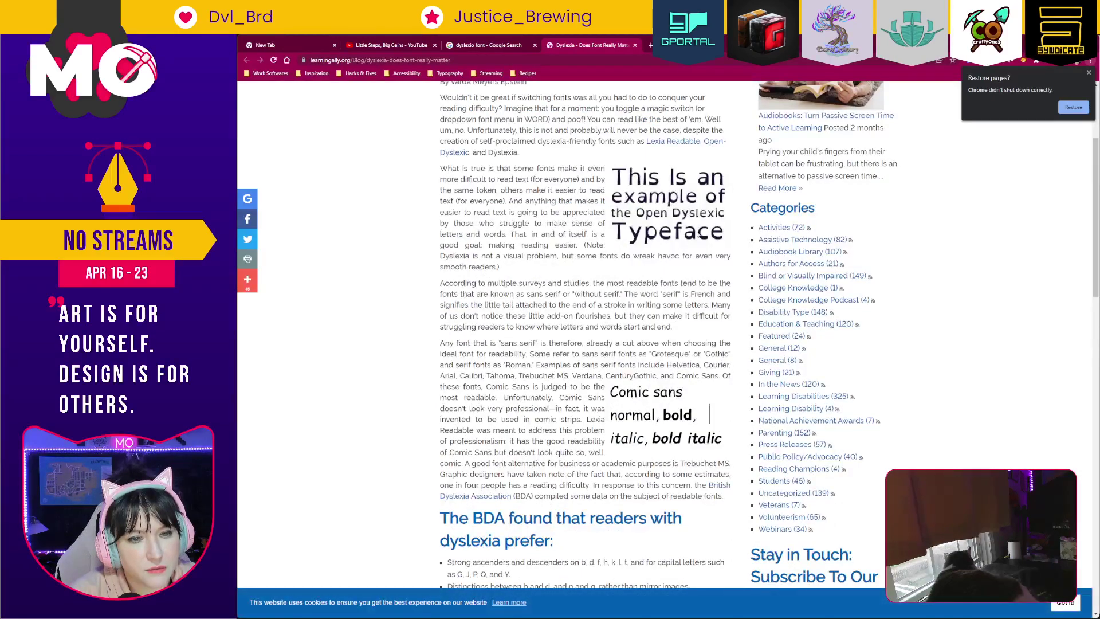
{"action": "scroll", "coordinate": [419, 250], "scroll_direction": "down", "scroll_amount": 3}
{"action": "scroll", "coordinate": [420, 250], "scroll_direction": "down", "scroll_amount": 3}
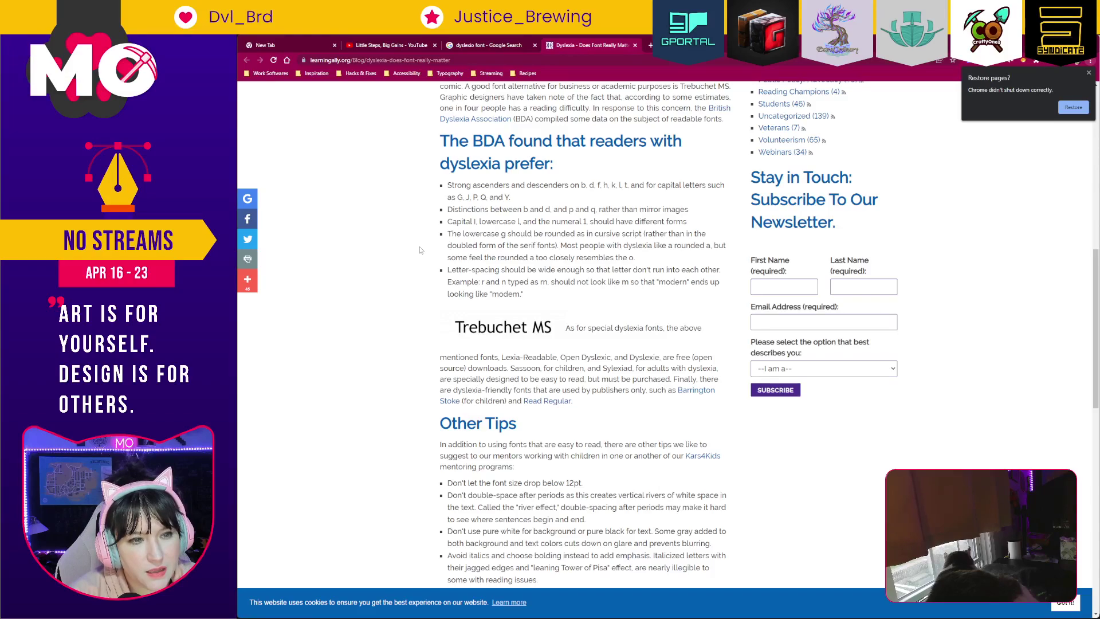
{"action": "scroll", "coordinate": [419, 250], "scroll_direction": "down", "scroll_amount": 1}
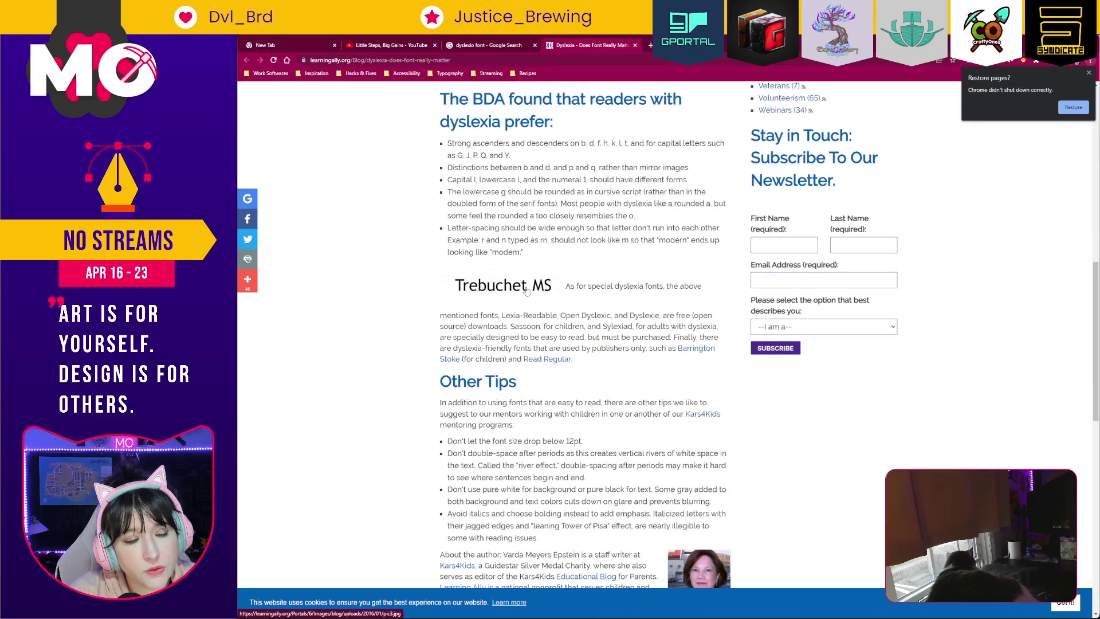
{"action": "scroll", "coordinate": [618, 285], "scroll_direction": "up", "scroll_amount": 3}
{"action": "scroll", "coordinate": [619, 285], "scroll_direction": "up", "scroll_amount": 4}
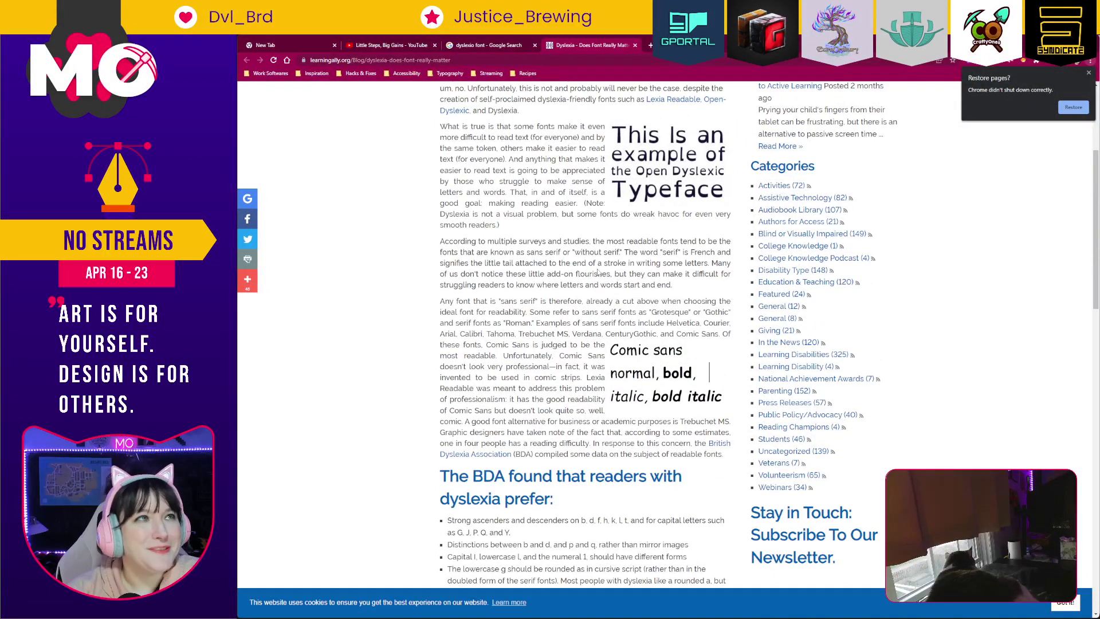
{"action": "scroll", "coordinate": [651, 230], "scroll_direction": "up", "scroll_amount": 2}
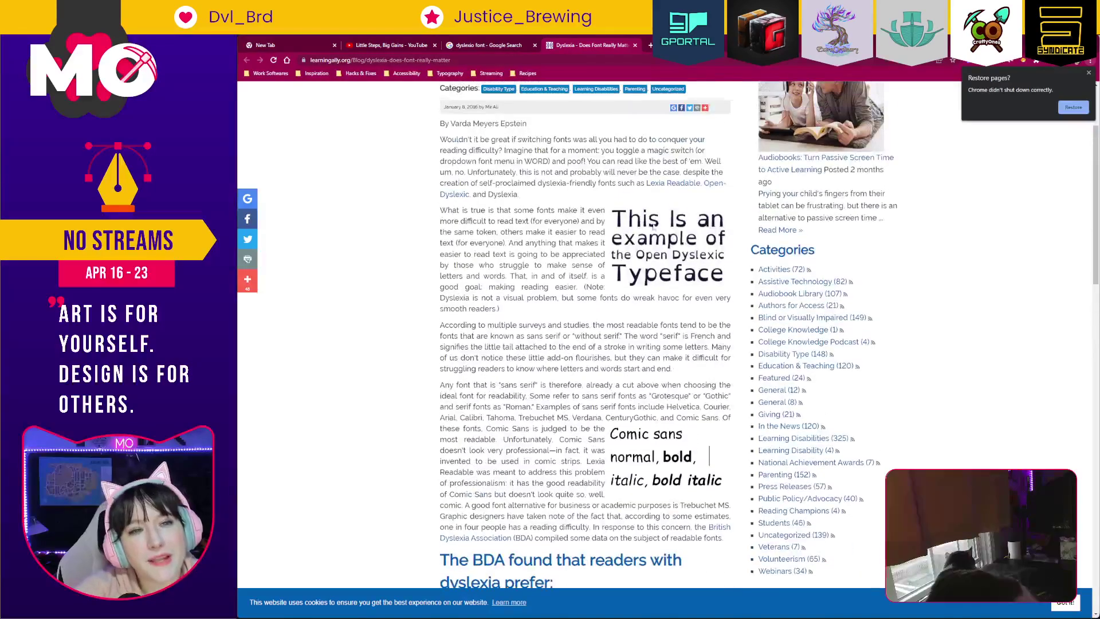
{"action": "scroll", "coordinate": [687, 243], "scroll_direction": "up", "scroll_amount": 3}
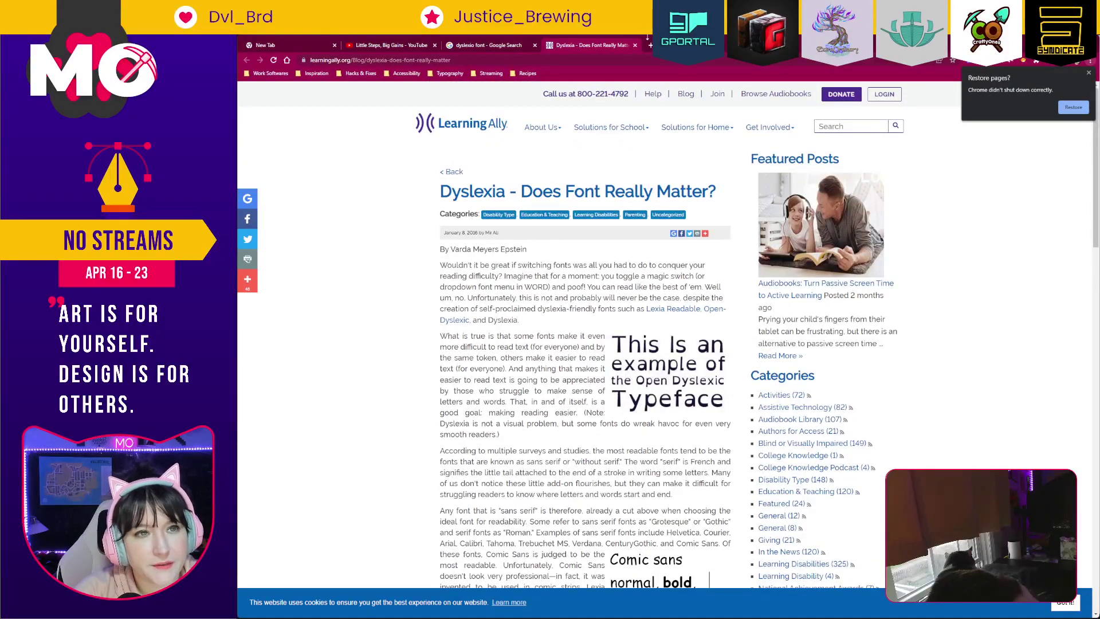
{"action": "left_click", "coordinate": [635, 45]}
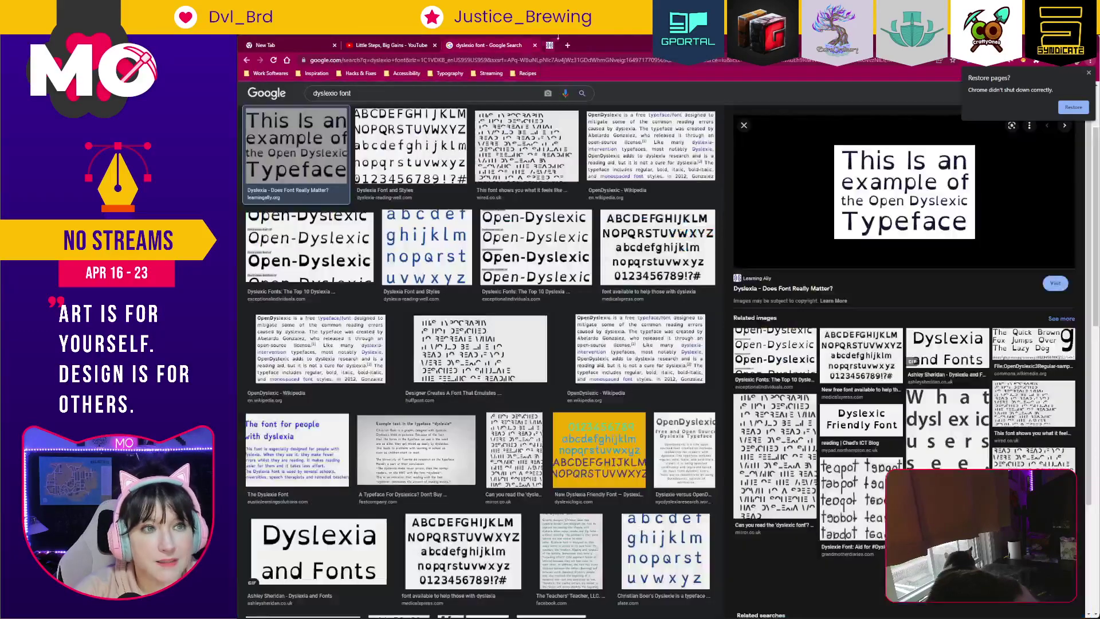
{"action": "left_click", "coordinate": [534, 45]}
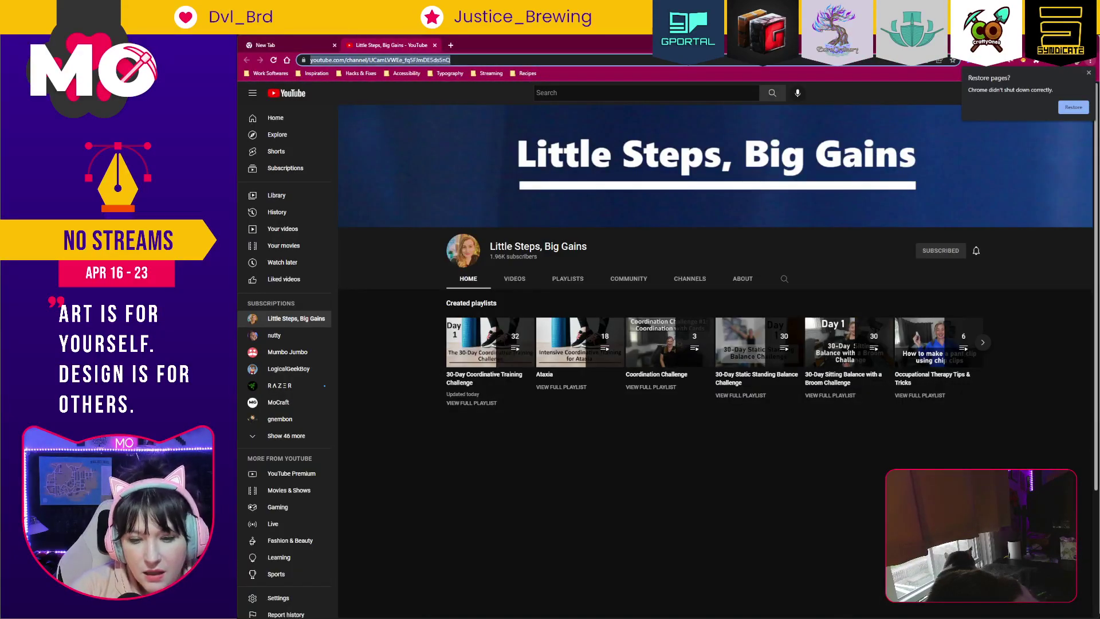
{"action": "key", "text": "alt+Tab"}
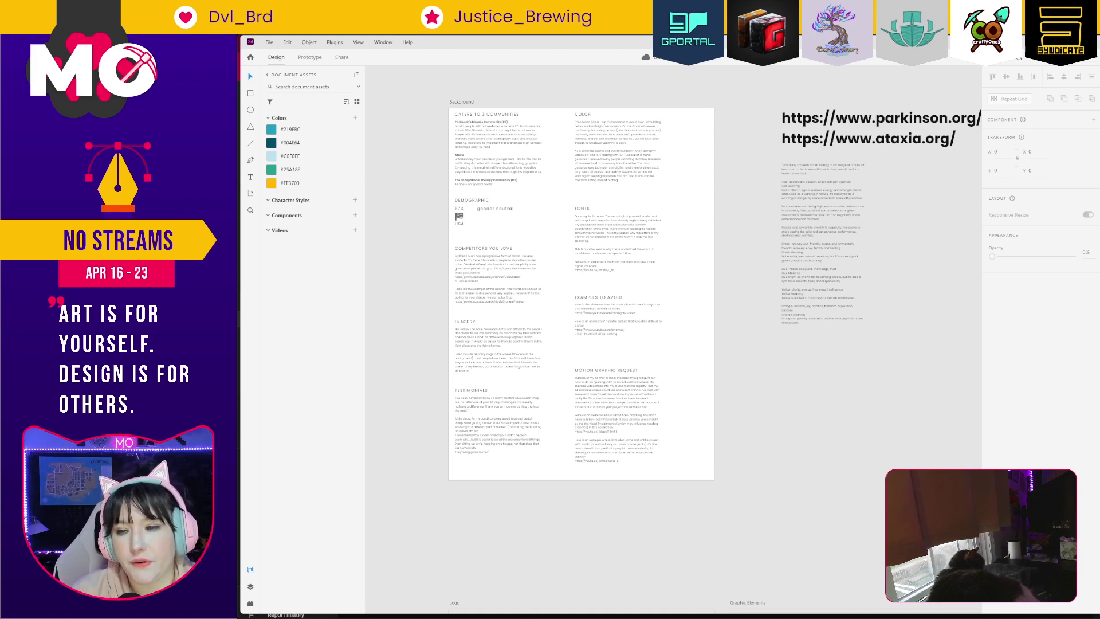
Switch to Chrome, search for "pegasus font", preview the Pegasus alphabet and Wolpe Pegasus specimen images, and close the search.
{"action": "key", "text": "alt+Tab"}
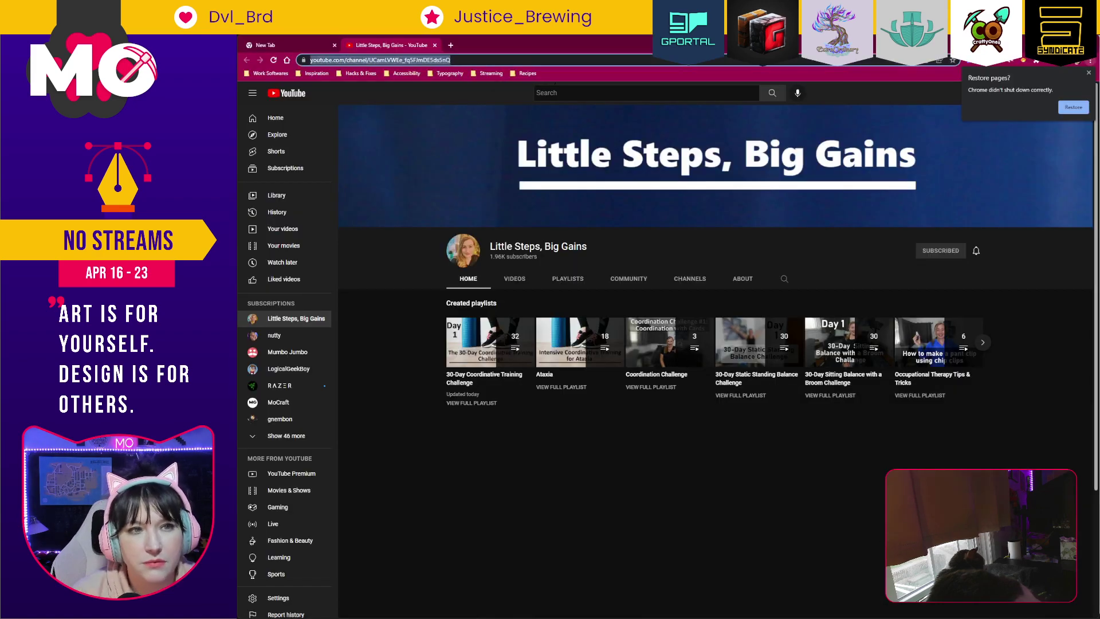
{"action": "left_click", "coordinate": [450, 45]}
{"action": "type", "text": "pegasus font"}
{"action": "key", "text": "Return"}
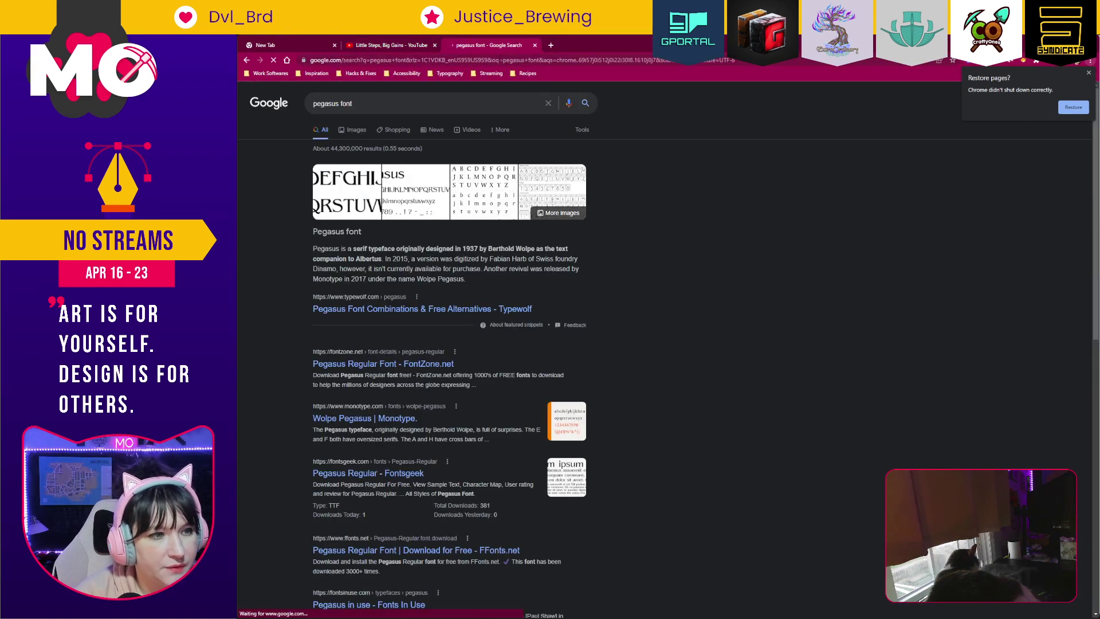
{"action": "left_click", "coordinate": [375, 200]}
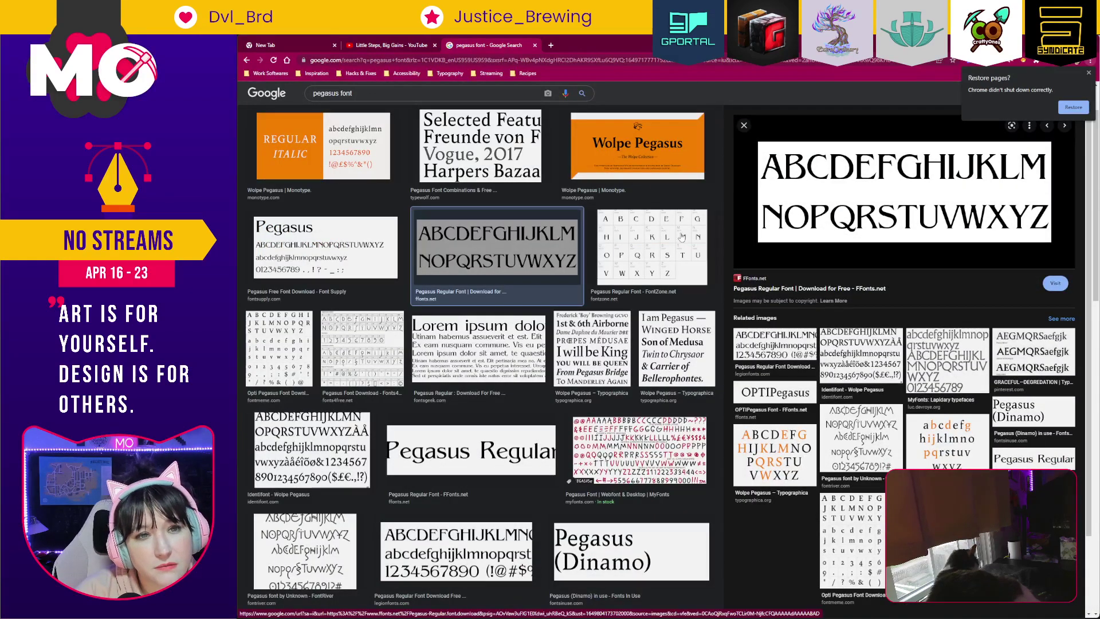
{"action": "left_click", "coordinate": [635, 164]}
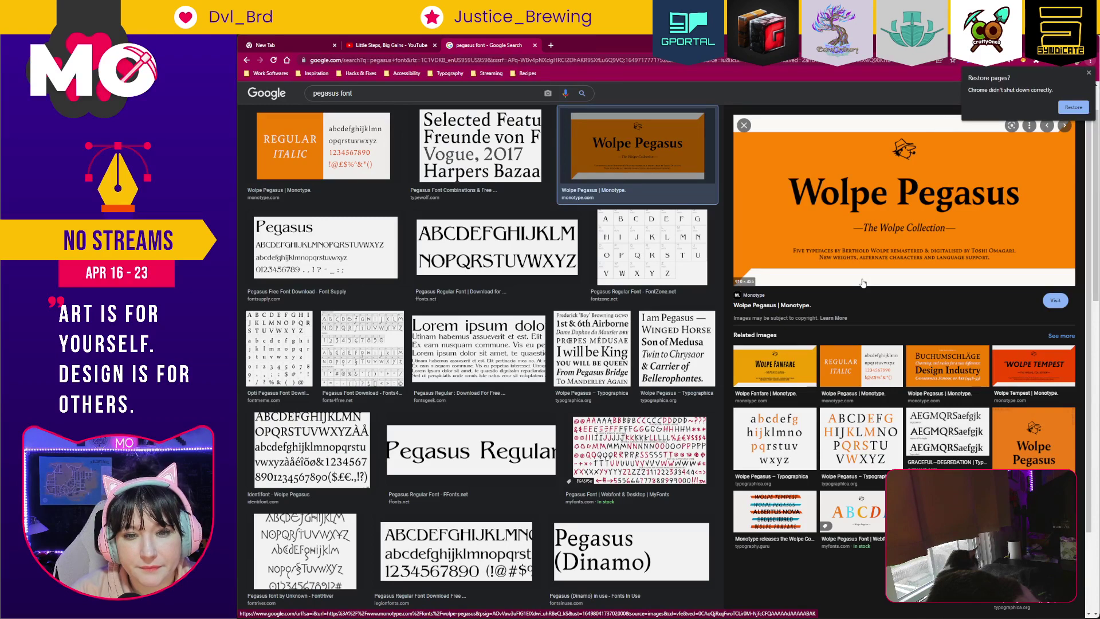
{"action": "left_click", "coordinate": [534, 46]}
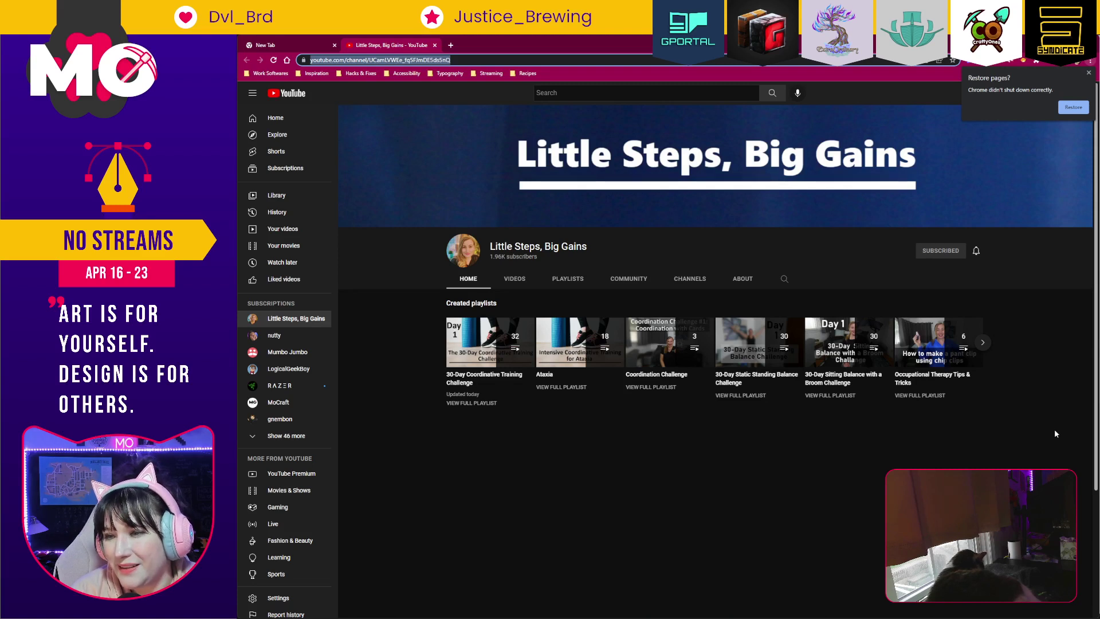
{"action": "key", "text": "alt+Tab"}
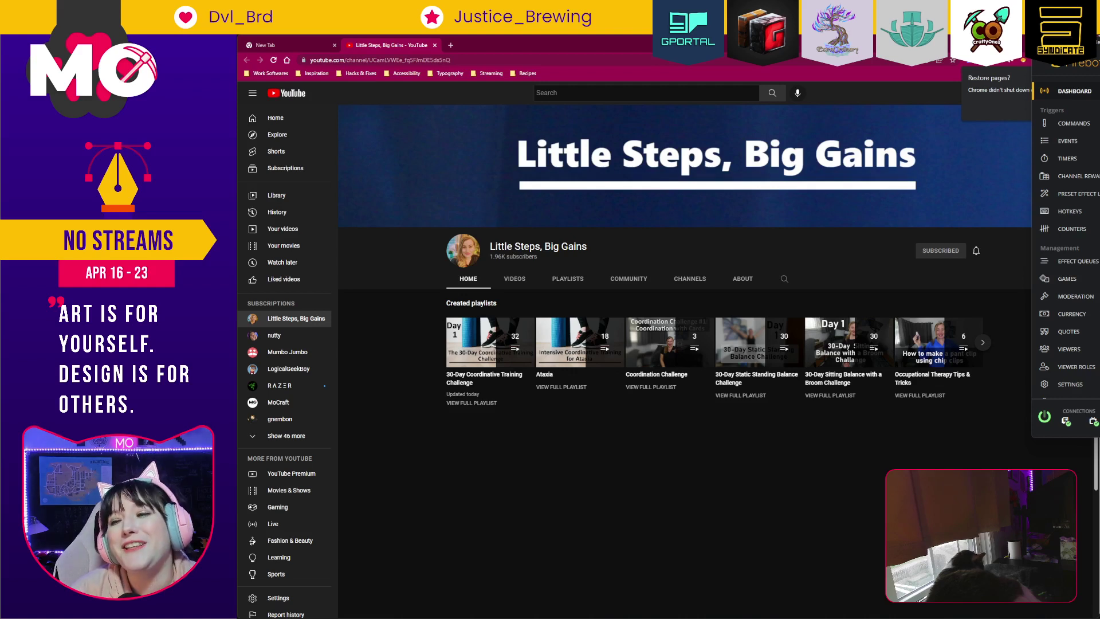
{"action": "left_click", "coordinate": [269, 44]}
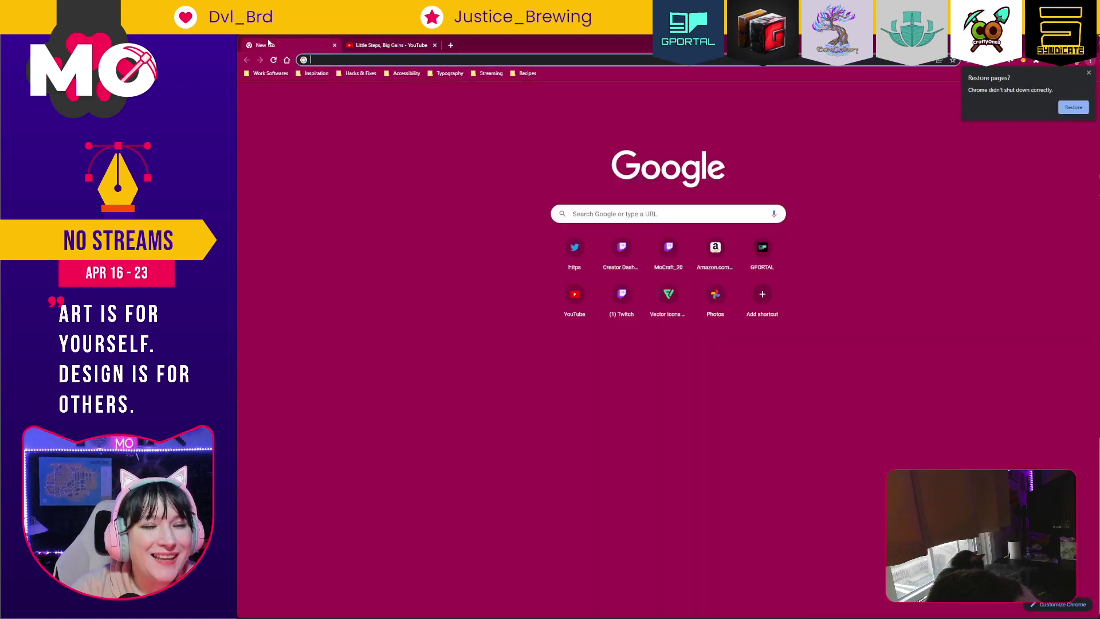
{"action": "left_click", "coordinate": [364, 46]}
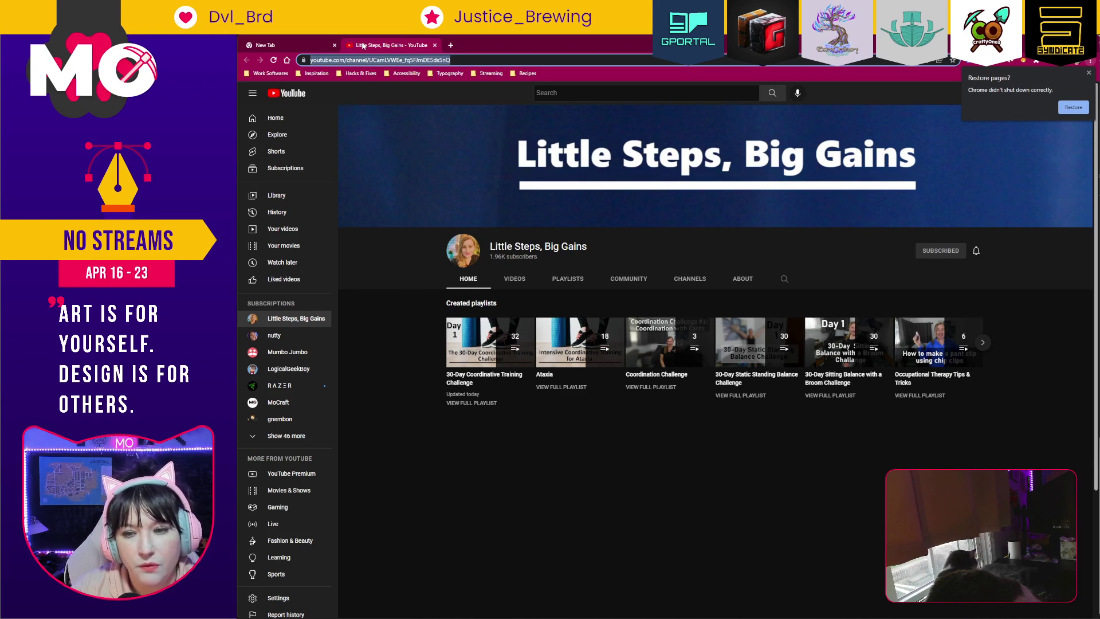
Return to Adobe XD and review the Logo, Colors, Typography and Graphic Elements artboards of the brand sheet.
{"action": "key", "text": "alt+Tab"}
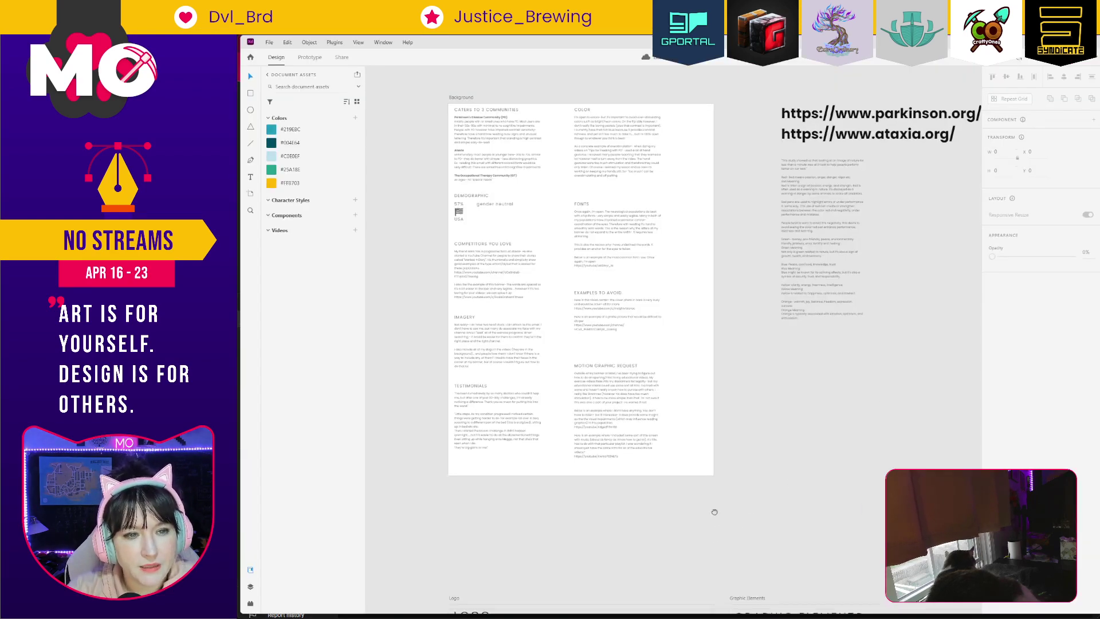
{"action": "scroll", "coordinate": [745, 501], "scroll_direction": "down", "scroll_amount": 5}
{"action": "scroll", "coordinate": [776, 491], "scroll_direction": "down", "scroll_amount": 2}
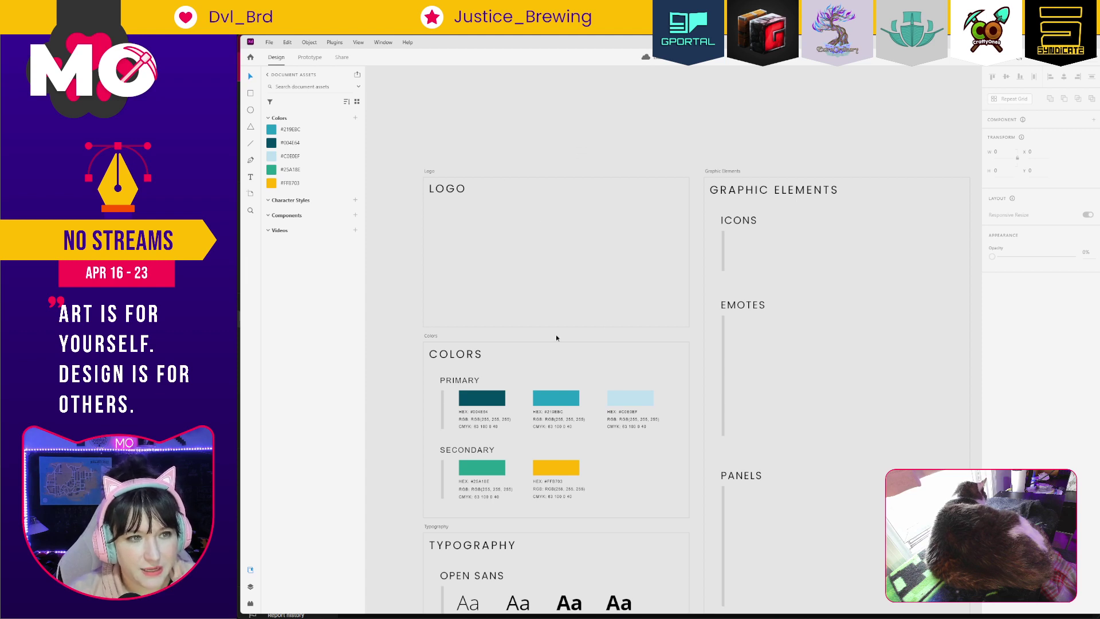
{"action": "scroll", "coordinate": [806, 358], "scroll_direction": "down", "scroll_amount": 2}
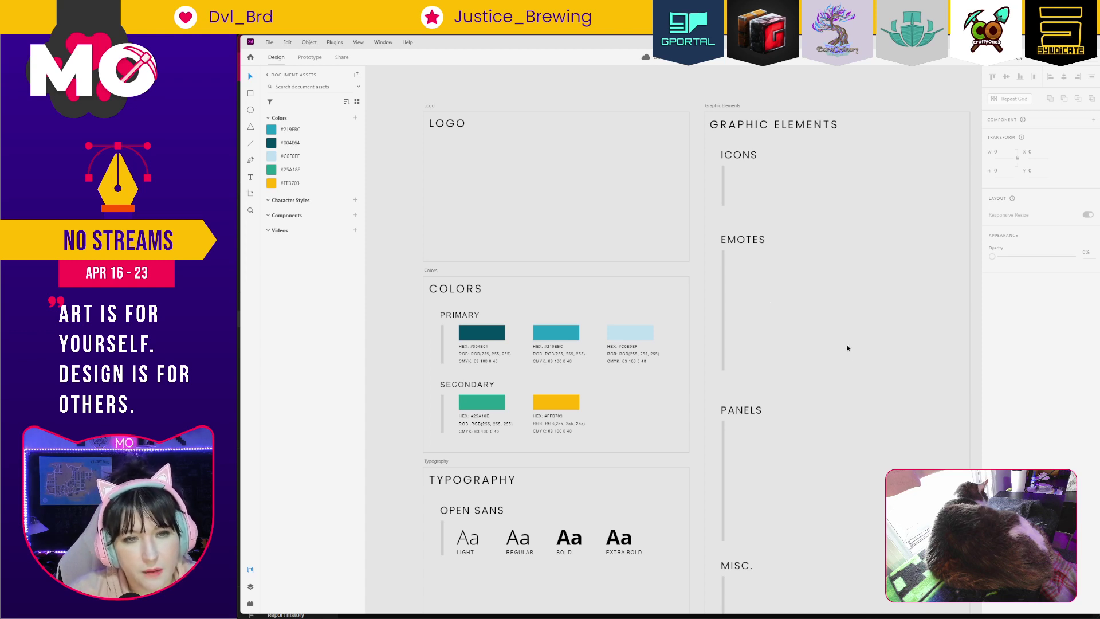
{"action": "scroll", "coordinate": [873, 387], "scroll_direction": "down", "scroll_amount": 2}
{"action": "scroll", "coordinate": [871, 386], "scroll_direction": "up", "scroll_amount": 1}
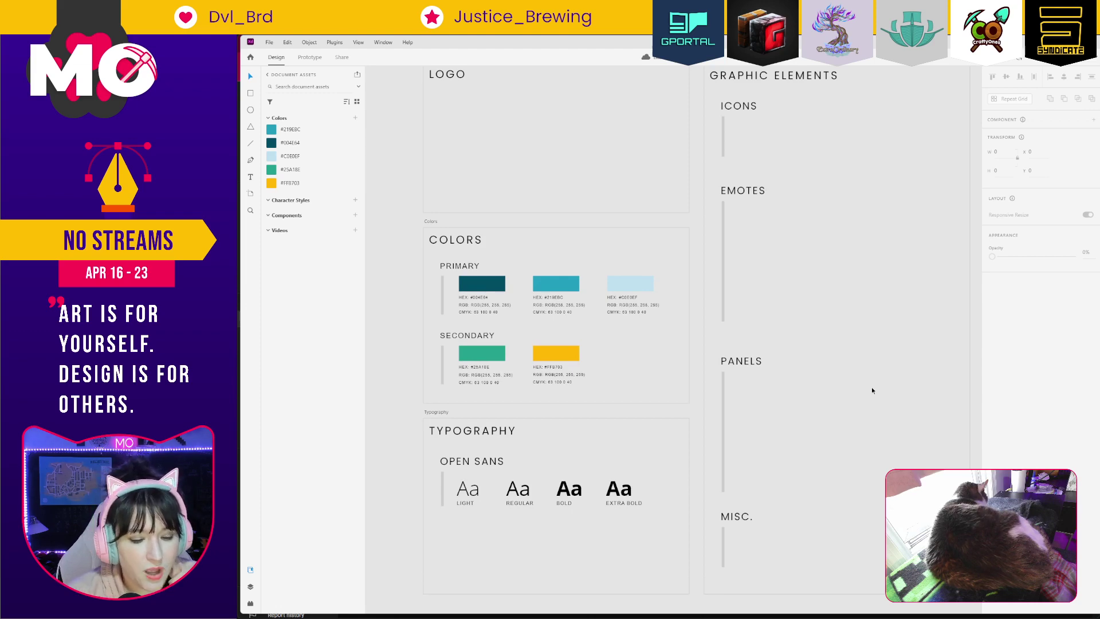
{"action": "key", "text": "ctrl+0"}
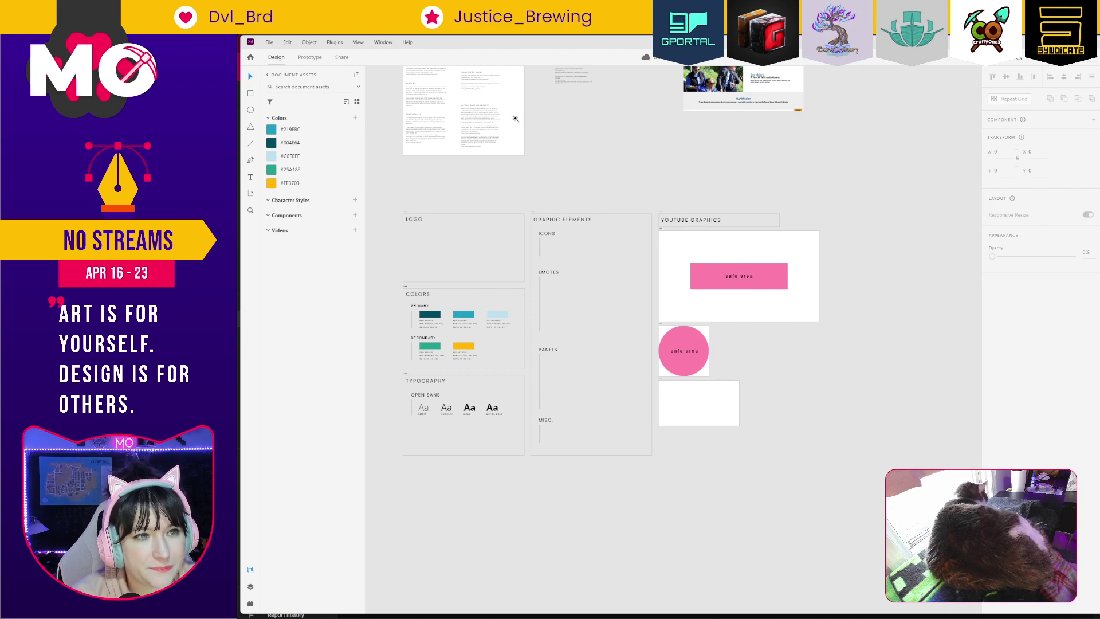
Read the client brief's motion graphic request, testimonials and remaining sections on the Background artboard.
{"action": "left_click", "coordinate": [496, 130]}
{"action": "key", "text": "ctrl+0"}
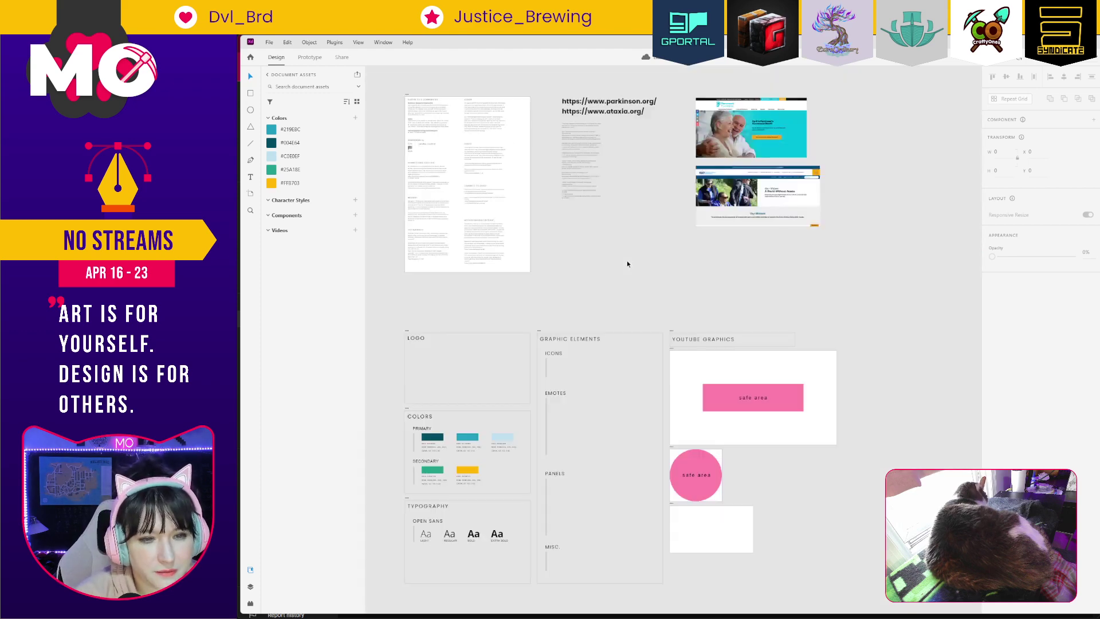
{"action": "left_click", "coordinate": [518, 273]}
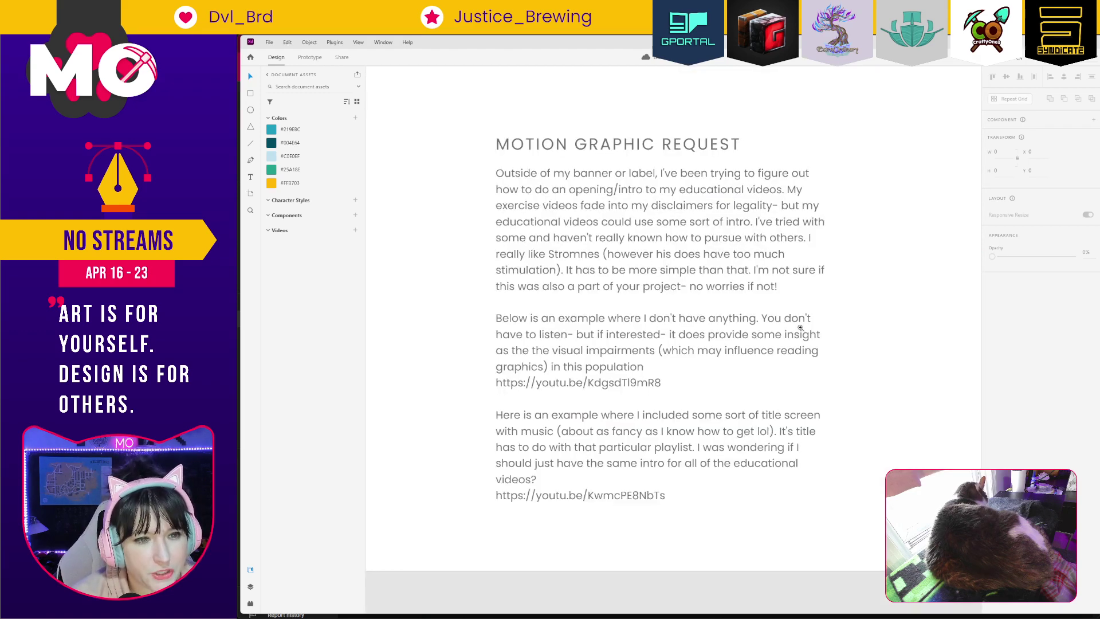
{"action": "scroll", "coordinate": [865, 350], "scroll_direction": "left", "scroll_amount": 10}
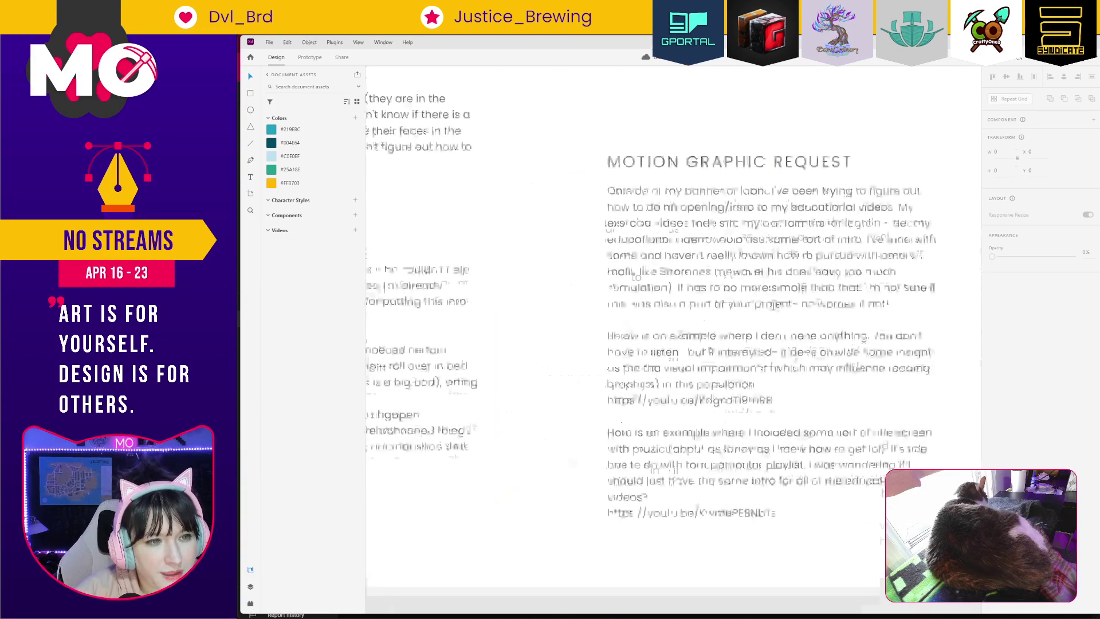
{"action": "scroll", "coordinate": [834, 327], "scroll_direction": "right", "scroll_amount": 2}
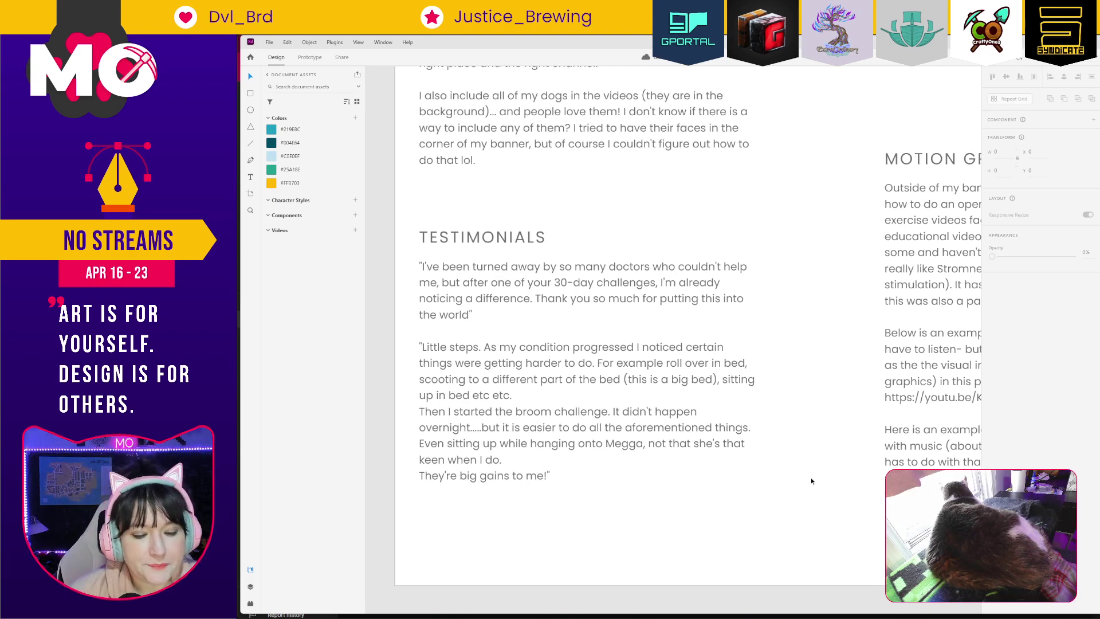
{"action": "scroll", "coordinate": [810, 477], "scroll_direction": "down", "scroll_amount": 5}
{"action": "scroll", "coordinate": [805, 334], "scroll_direction": "up", "scroll_amount": 2}
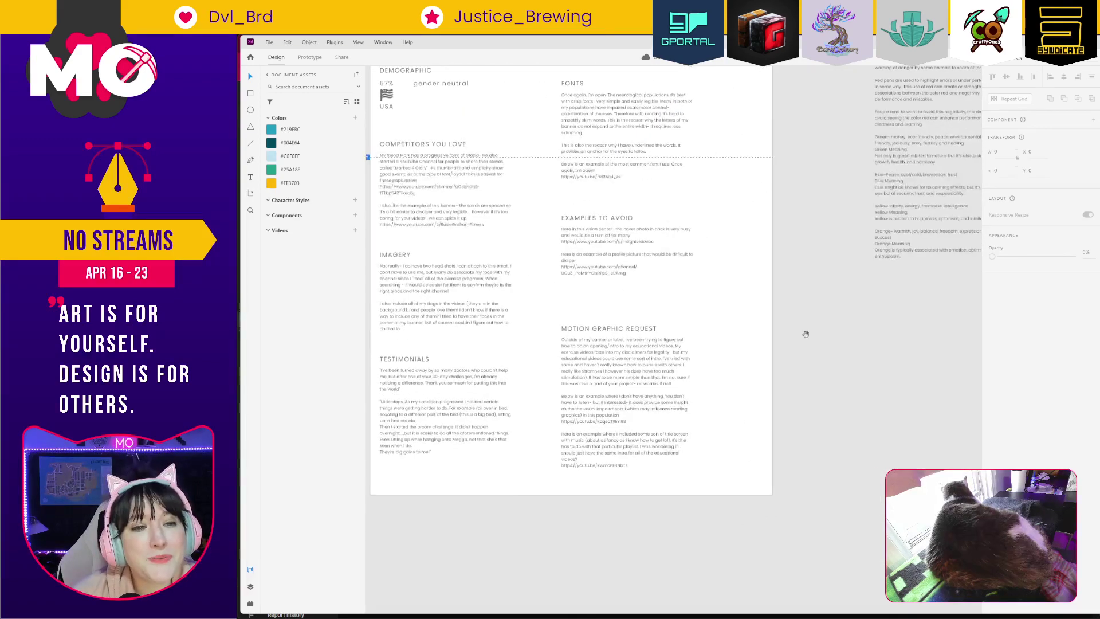
{"action": "scroll", "coordinate": [806, 334], "scroll_direction": "up", "scroll_amount": 2}
{"action": "scroll", "coordinate": [745, 287], "scroll_direction": "left", "scroll_amount": 2}
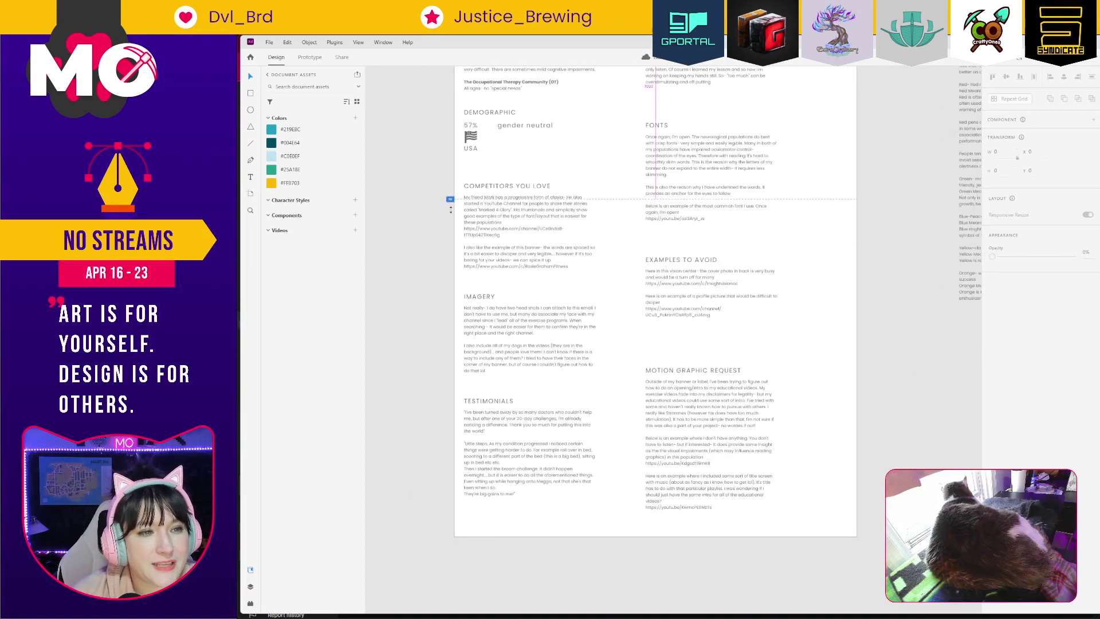
{"action": "scroll", "coordinate": [782, 408], "scroll_direction": "up", "scroll_amount": 3}
{"action": "scroll", "coordinate": [782, 408], "scroll_direction": "right", "scroll_amount": 3}
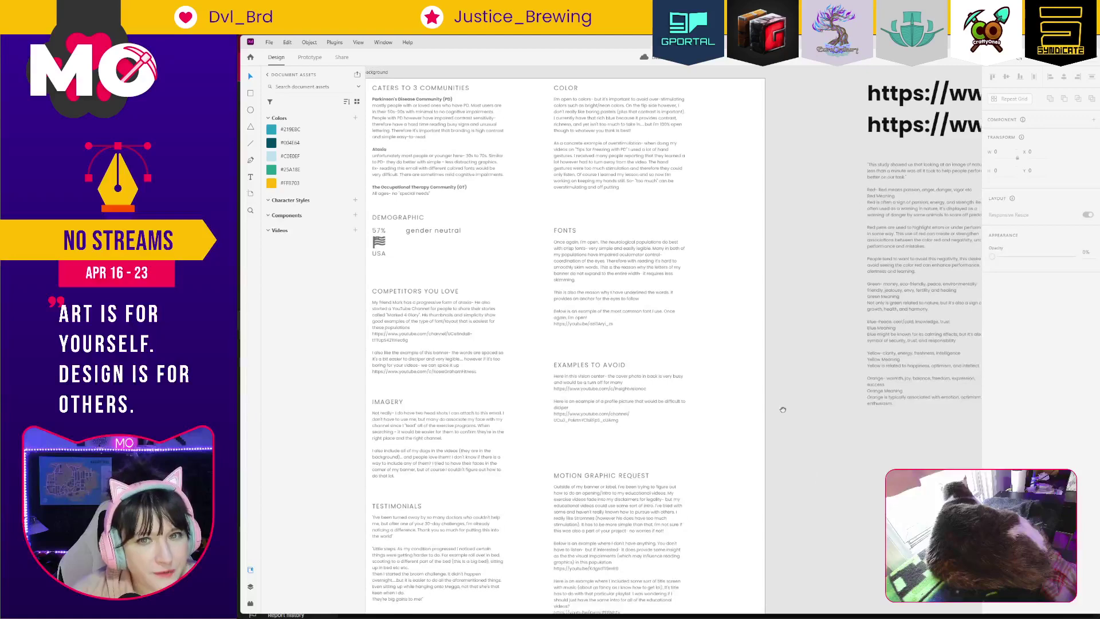
{"action": "scroll", "coordinate": [783, 408], "scroll_direction": "right", "scroll_amount": 10}
{"action": "left_click_drag", "start_coordinate": [621, 454], "coordinate": [811, 357]}
{"action": "key", "text": "ctrl+minus"}
{"action": "key", "text": "ctrl+minus"}
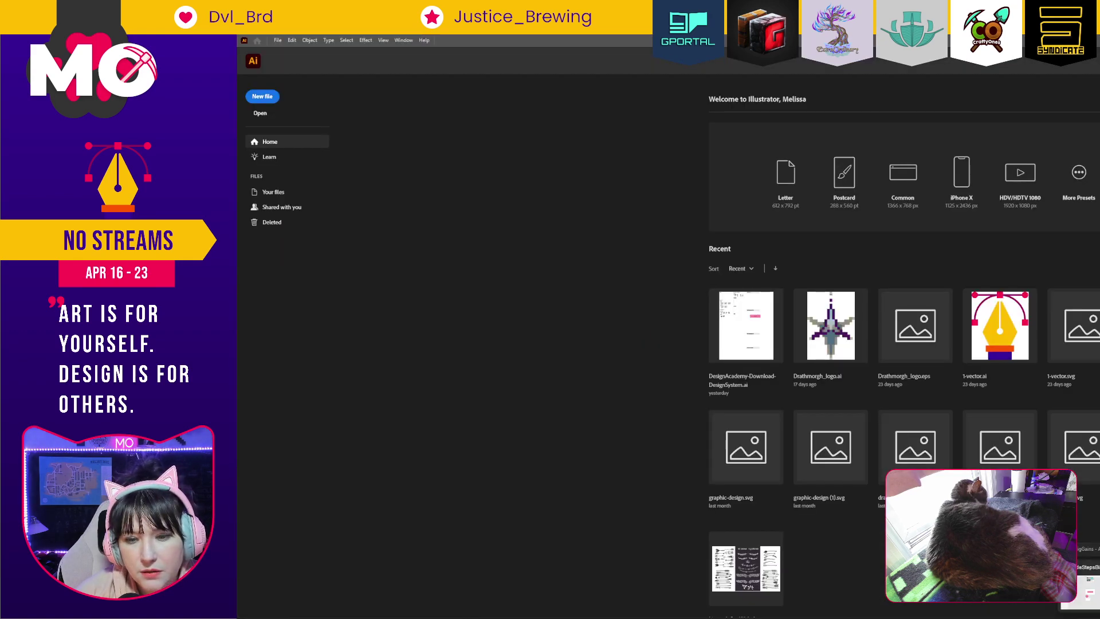
Create a new Illustrator document and paste in the five color swatch rectangles copied from the Colors artboard in Adobe XD.
{"action": "left_click", "coordinate": [262, 97]}
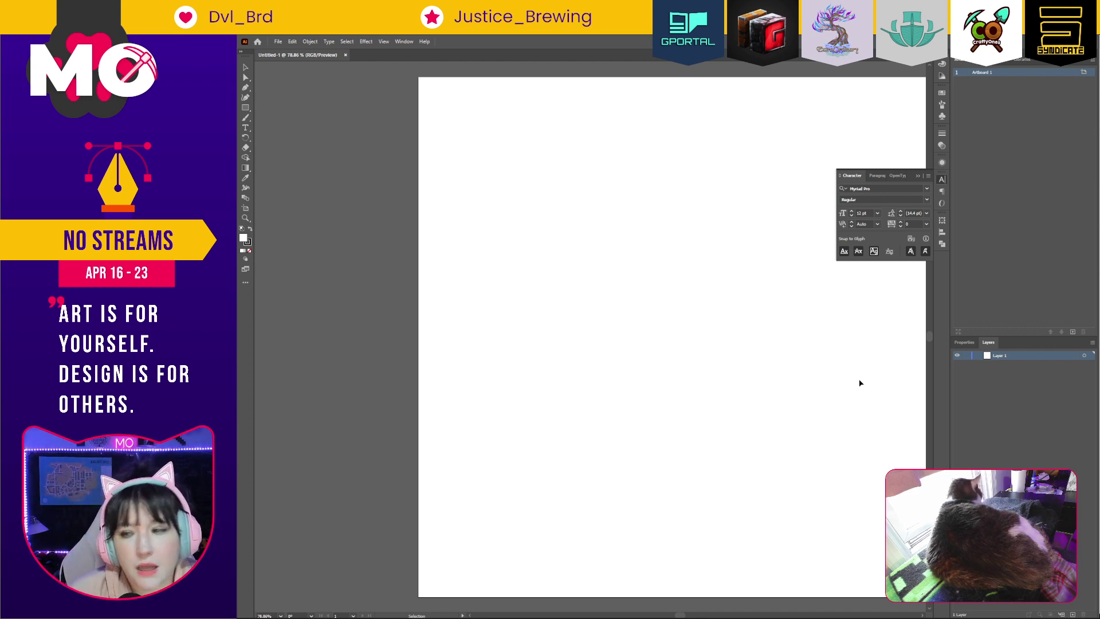
{"action": "left_click_drag", "start_coordinate": [851, 402], "coordinate": [709, 401]}
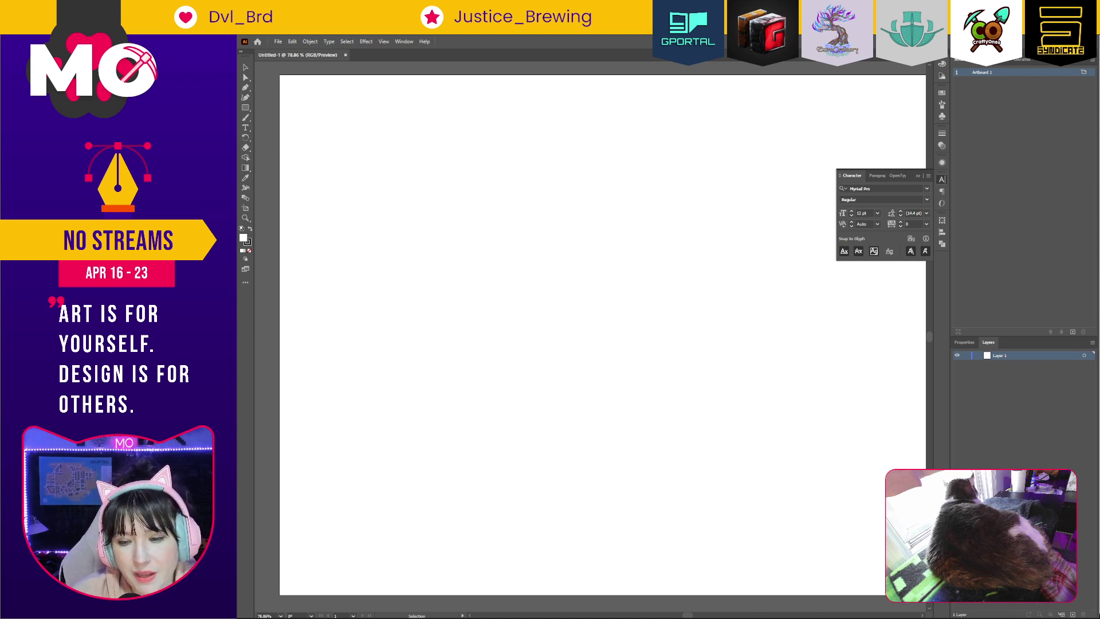
{"action": "key", "text": "alt+Tab"}
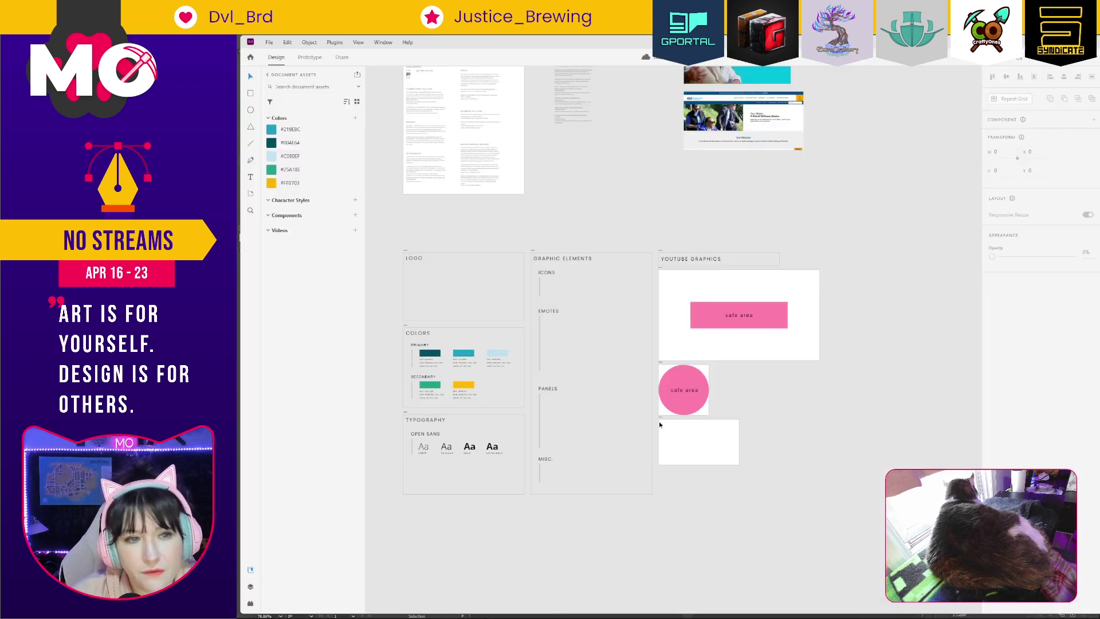
{"action": "left_click", "coordinate": [428, 353]}
{"action": "left_click", "coordinate": [471, 388], "text": "shift"}
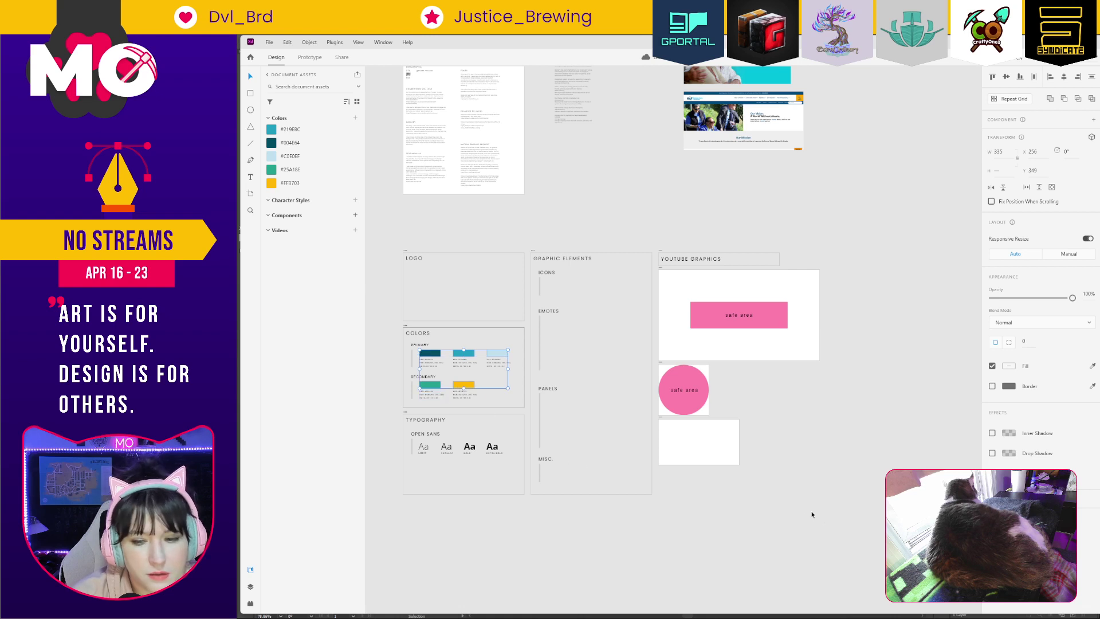
{"action": "key", "text": "alt+Tab"}
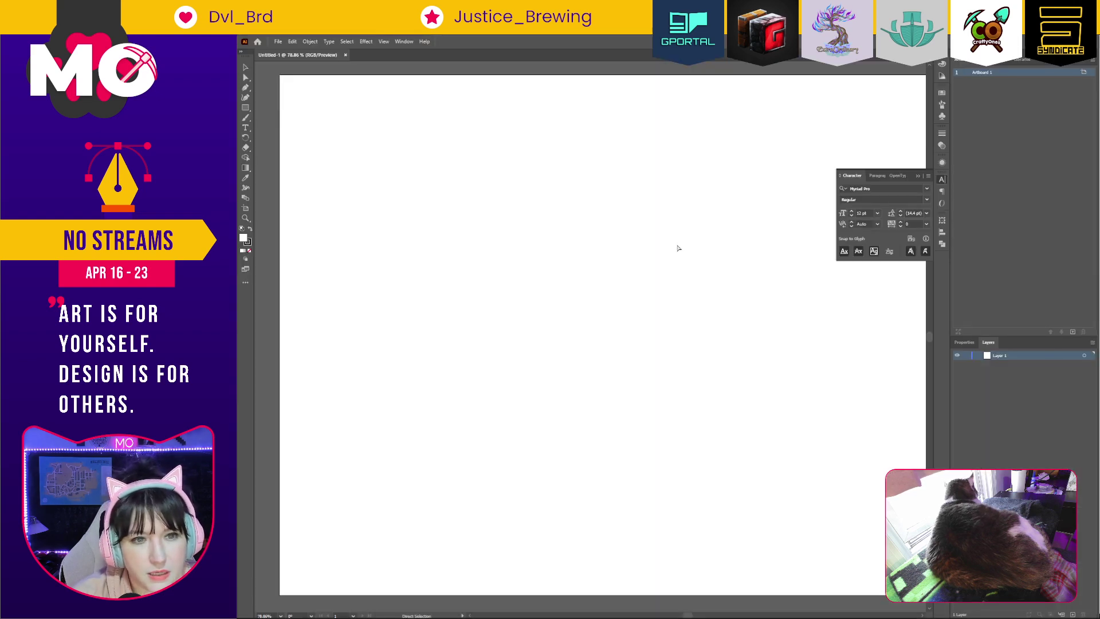
{"action": "key", "text": "ctrl+v"}
{"action": "key", "text": "ctrl+minus"}
{"action": "key", "text": "ctrl+minus"}
{"action": "key", "text": "ctrl+minus"}
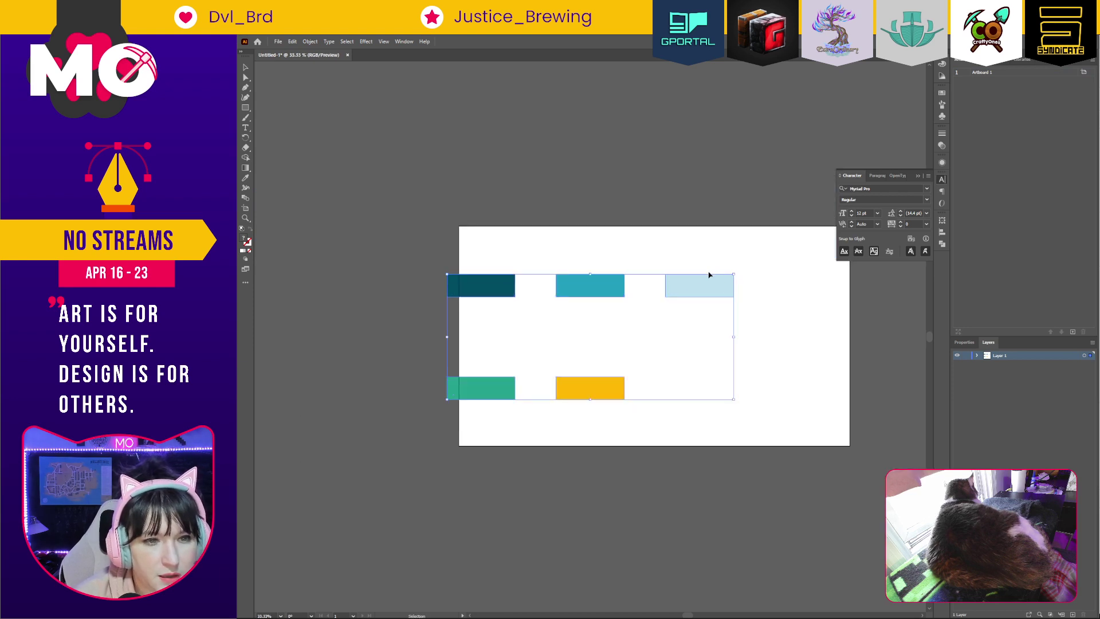
Move the five swatches above the artboard, pack them into two tight rows, and align them with the artboard's left edge.
{"action": "left_click_drag", "start_coordinate": [683, 283], "coordinate": [531, 120]}
{"action": "left_click_drag", "start_coordinate": [693, 103], "coordinate": [694, 102]}
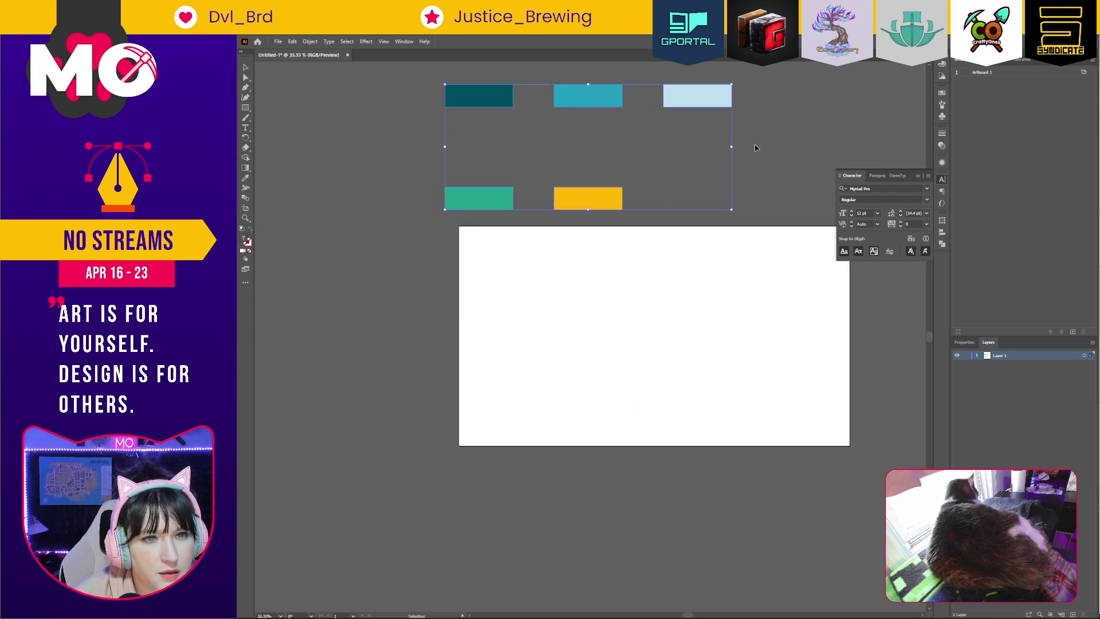
{"action": "scroll", "coordinate": [648, 281], "scroll_direction": "up", "scroll_amount": 1}
{"action": "left_click", "coordinate": [503, 146], "text": "shift"}
{"action": "left_click_drag", "start_coordinate": [503, 146], "coordinate": [503, 217]}
{"action": "left_click_drag", "start_coordinate": [566, 186], "coordinate": [737, 260]}
{"action": "left_click_drag", "start_coordinate": [696, 214], "coordinate": [636, 212]}
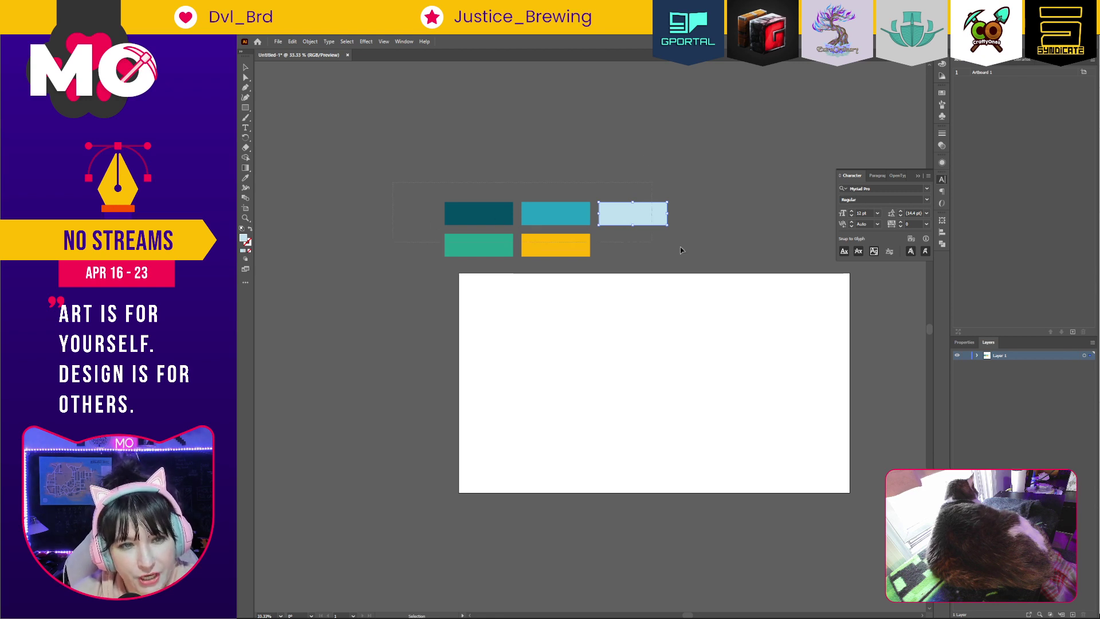
{"action": "left_click_drag", "start_coordinate": [638, 213], "coordinate": [653, 216]}
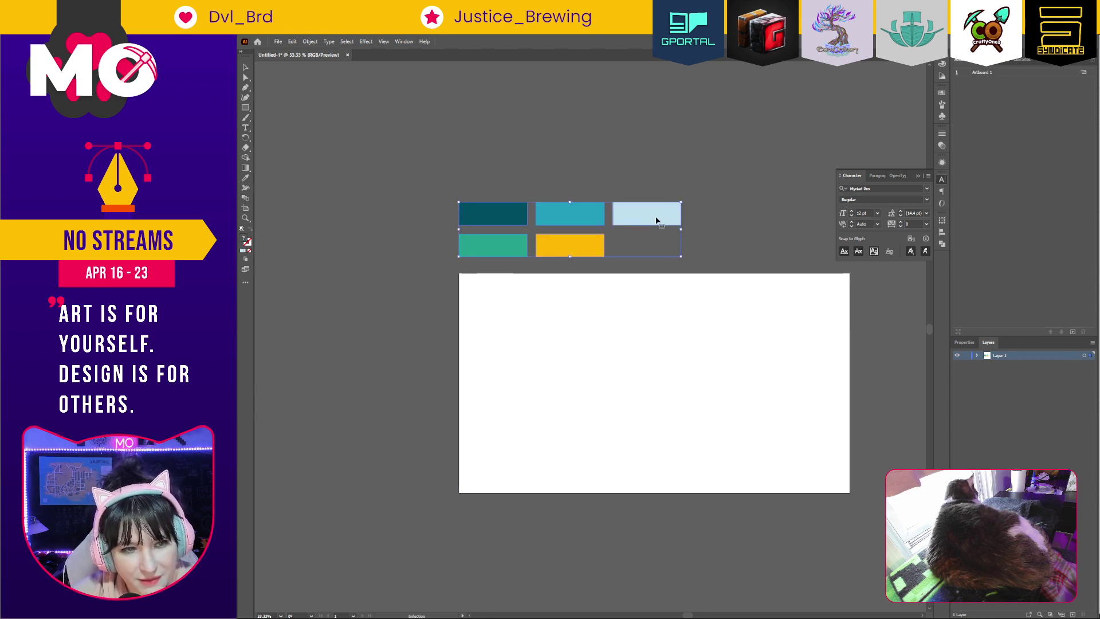
{"action": "left_click", "coordinate": [722, 171]}
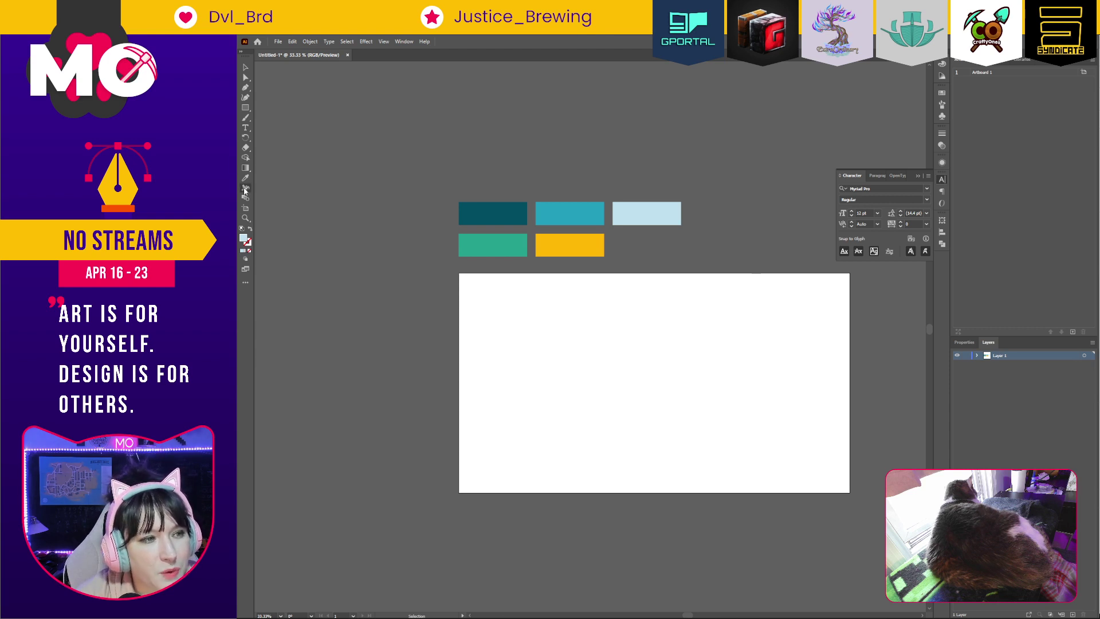
Add a short line of point text near the artboard's upper-left corner, replacing the placeholder text.
{"action": "left_click", "coordinate": [245, 127]}
{"action": "left_click", "coordinate": [498, 331]}
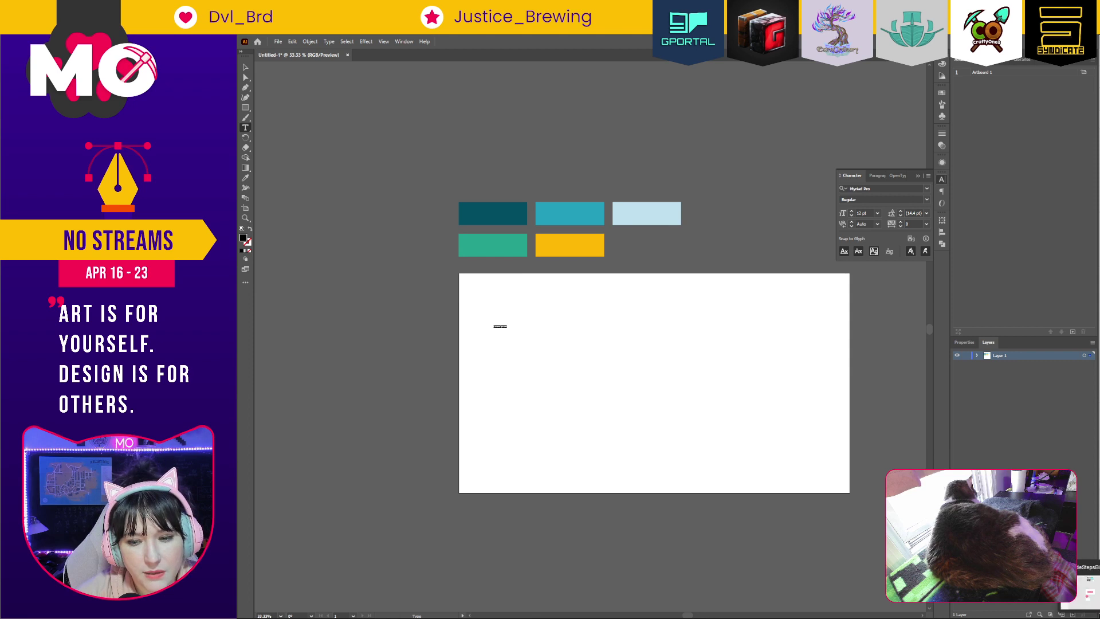
{"action": "key", "text": "BackSpace"}
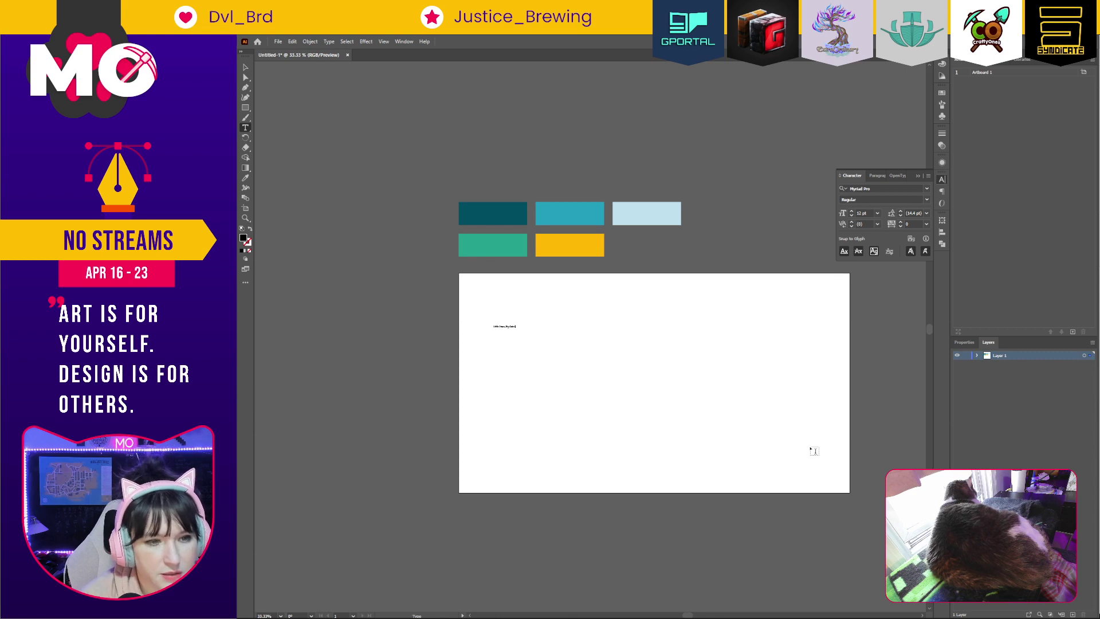
Switch to Chrome and inspect the page element behind the Little Steps, Big Gains channel banner in the developer tools.
{"action": "key", "text": "alt+Tab"}
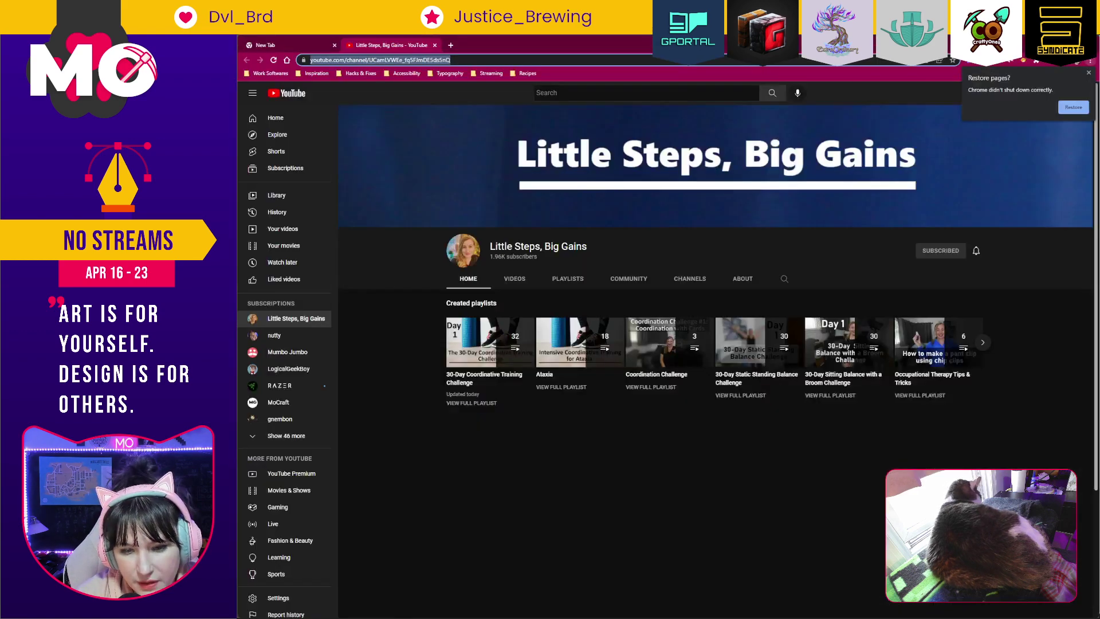
{"action": "right_click", "coordinate": [772, 164]}
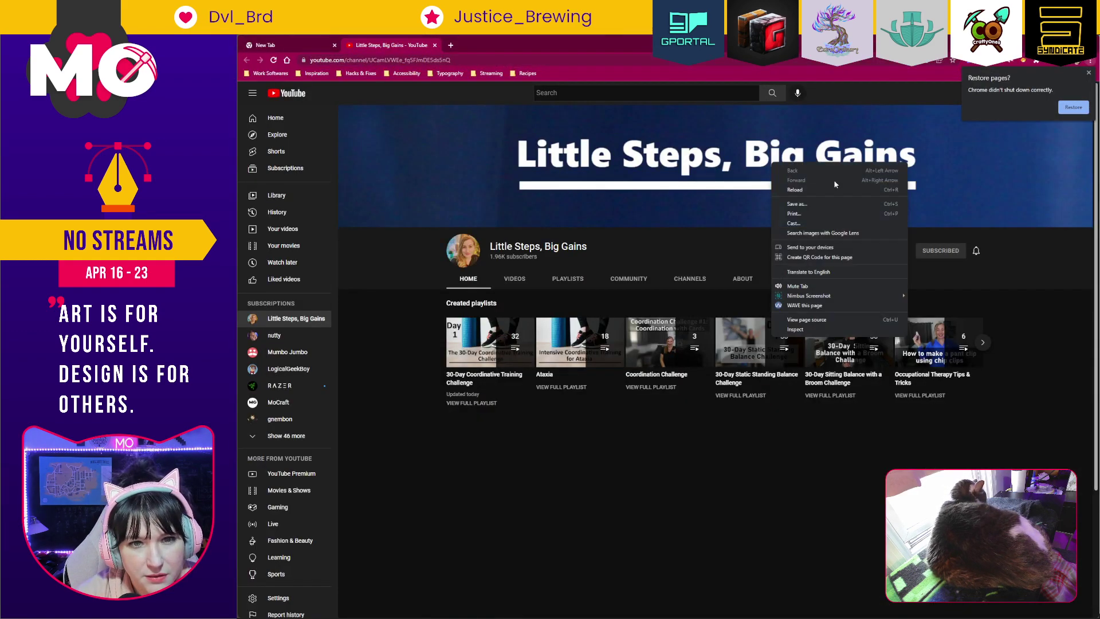
{"action": "right_click", "coordinate": [811, 149]}
{"action": "left_click", "coordinate": [848, 314]}
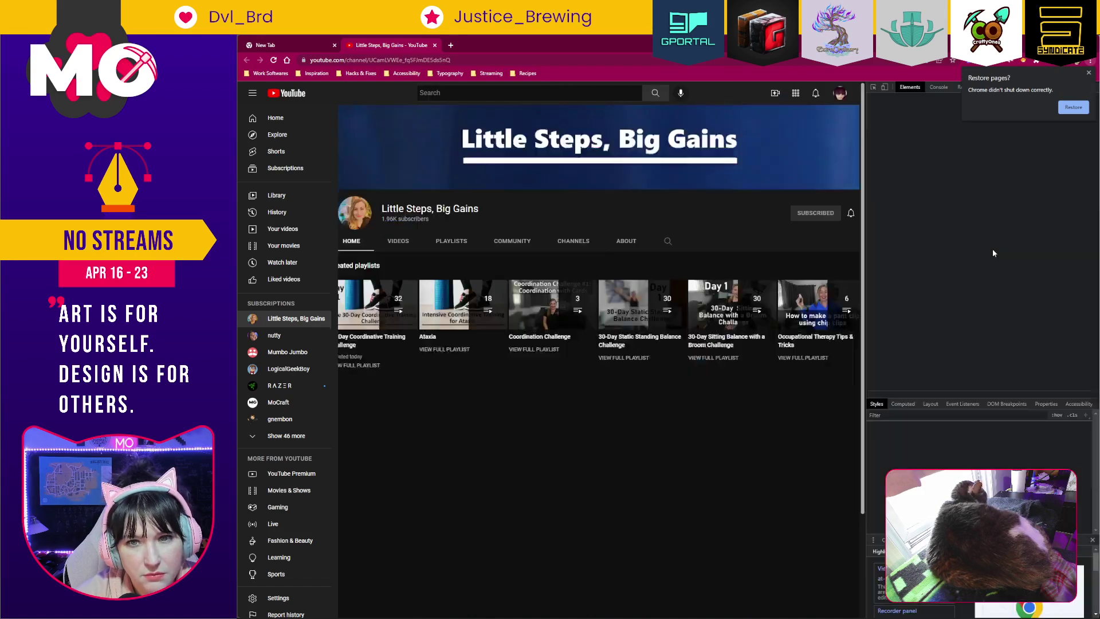
{"action": "left_click", "coordinate": [930, 238]}
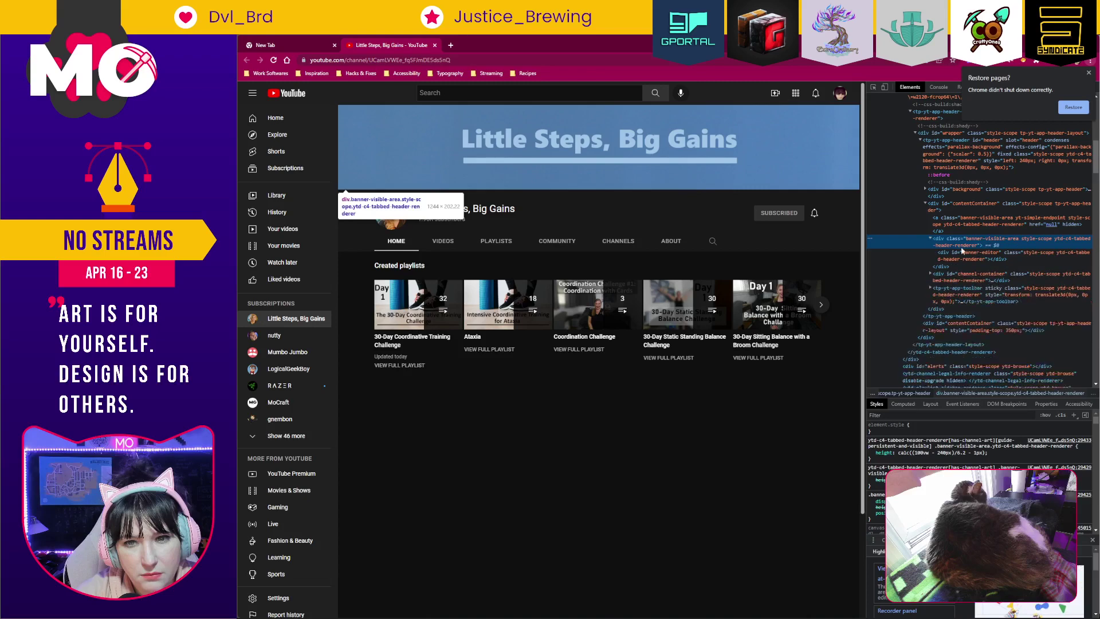
Examine the channel header's banner, content container and background elements in the developer tools, dismiss the restore prompt, and close the tools.
{"action": "left_click", "coordinate": [972, 257]}
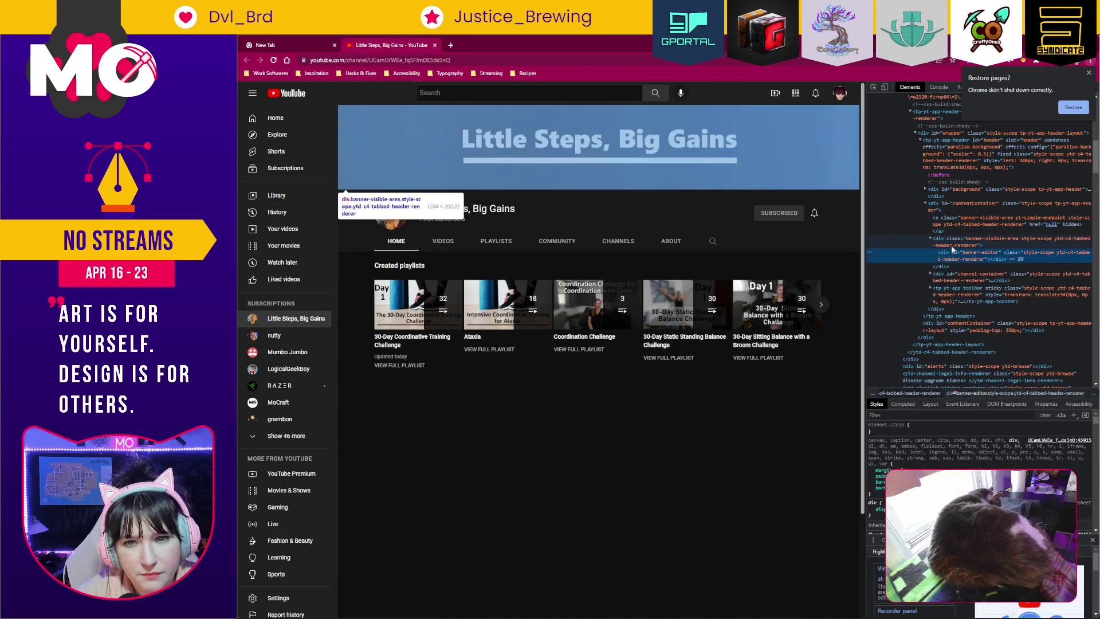
{"action": "left_click", "coordinate": [953, 246]}
{"action": "left_click", "coordinate": [938, 220]}
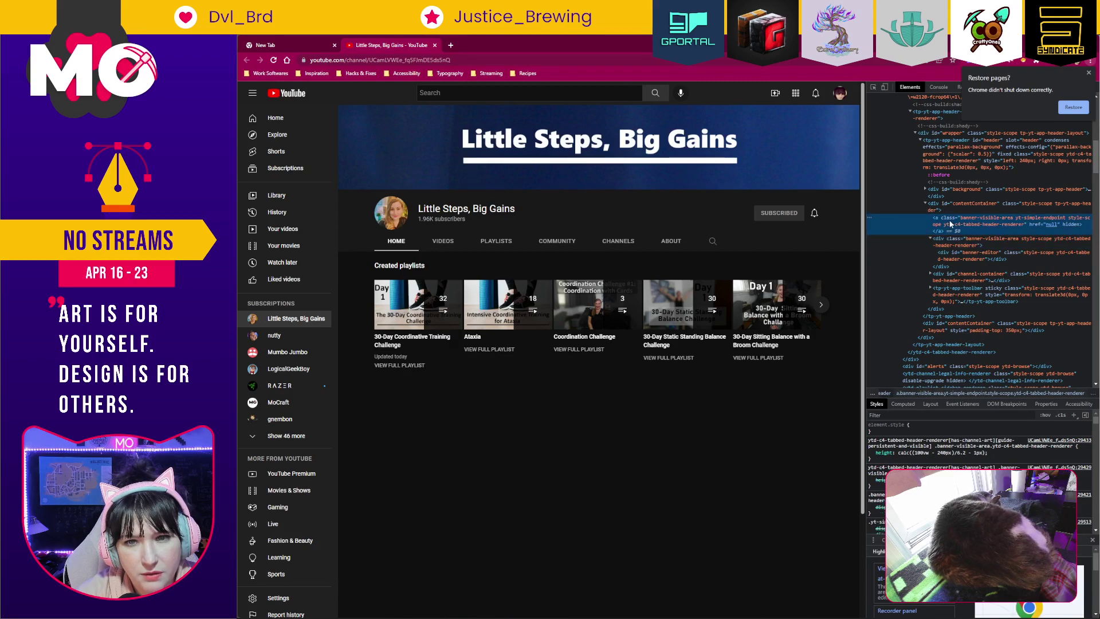
{"action": "left_click", "coordinate": [939, 206]}
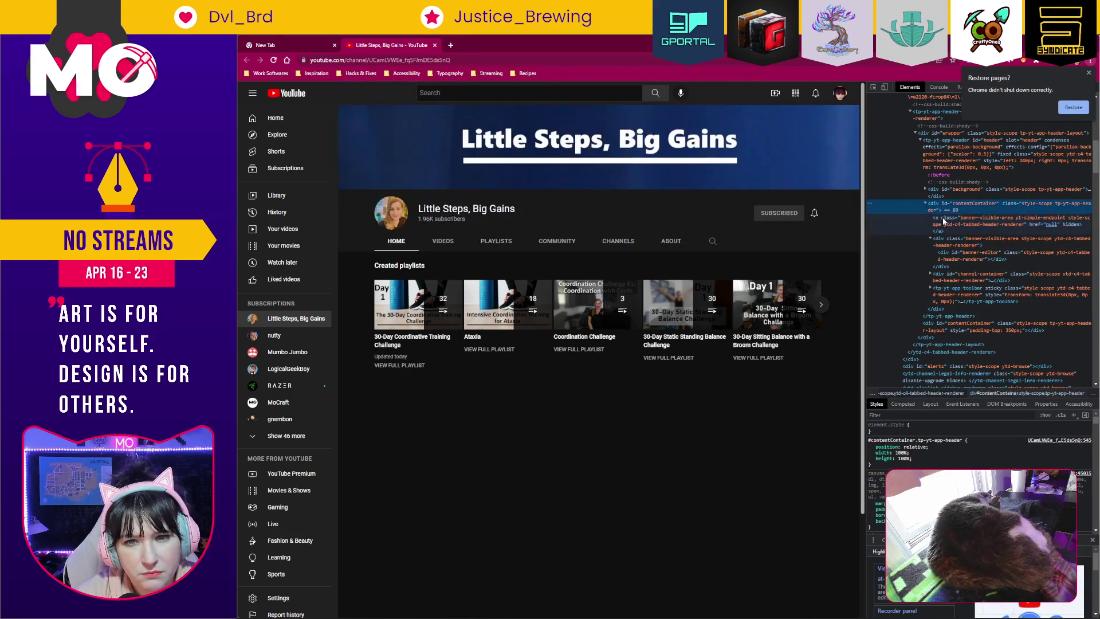
{"action": "left_click", "coordinate": [944, 220]}
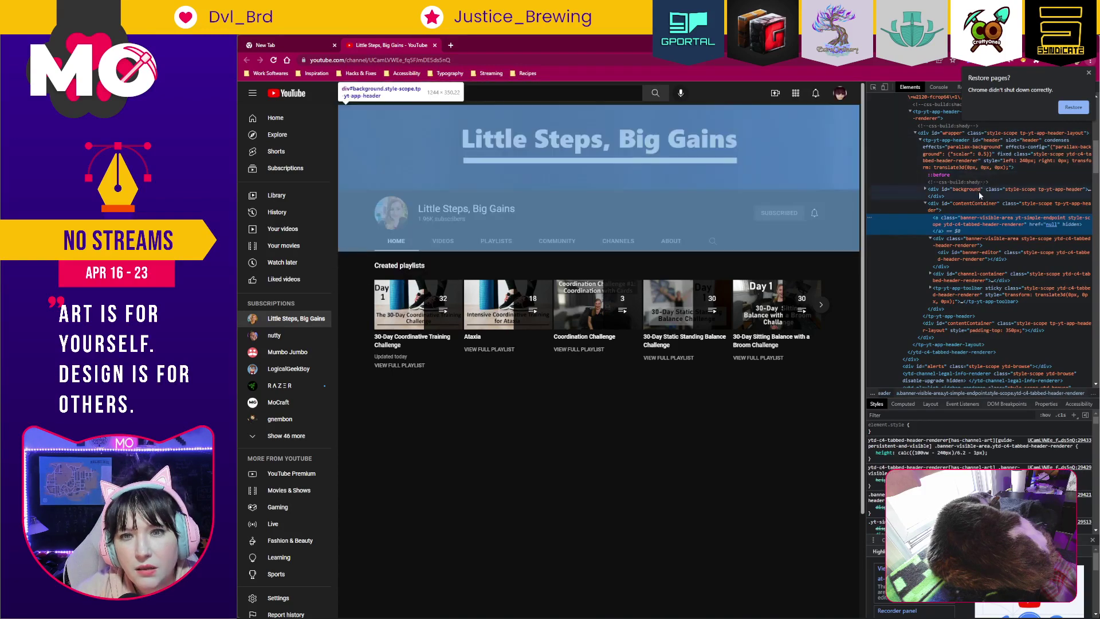
{"action": "left_click", "coordinate": [980, 193]}
{"action": "scroll", "coordinate": [1007, 437], "scroll_direction": "down", "scroll_amount": 3}
{"action": "scroll", "coordinate": [1006, 437], "scroll_direction": "up", "scroll_amount": 3}
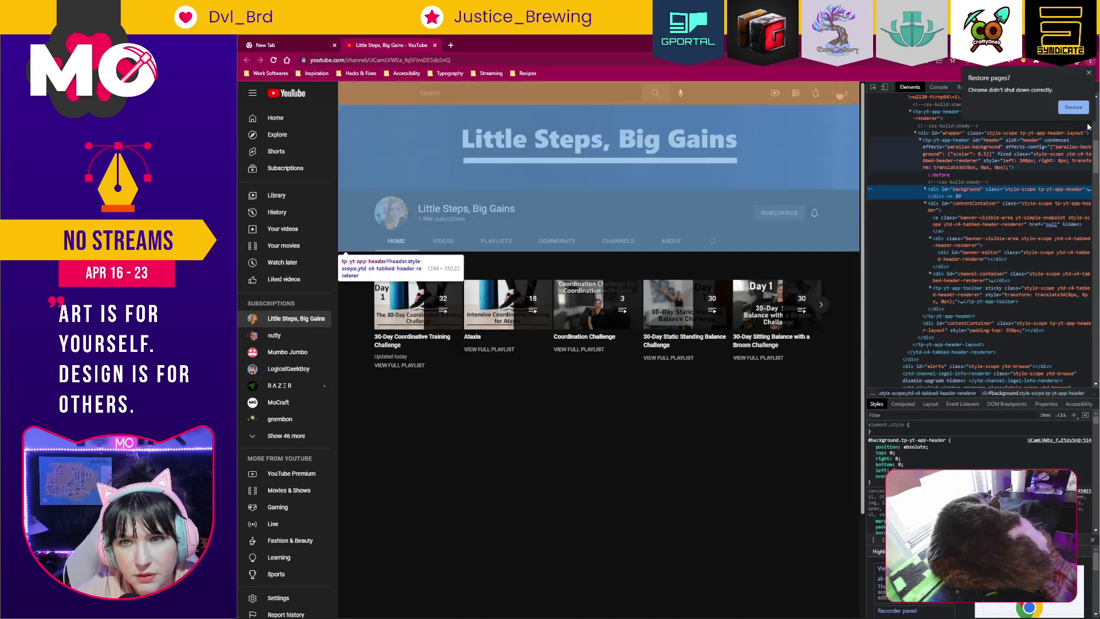
{"action": "left_click", "coordinate": [1088, 73]}
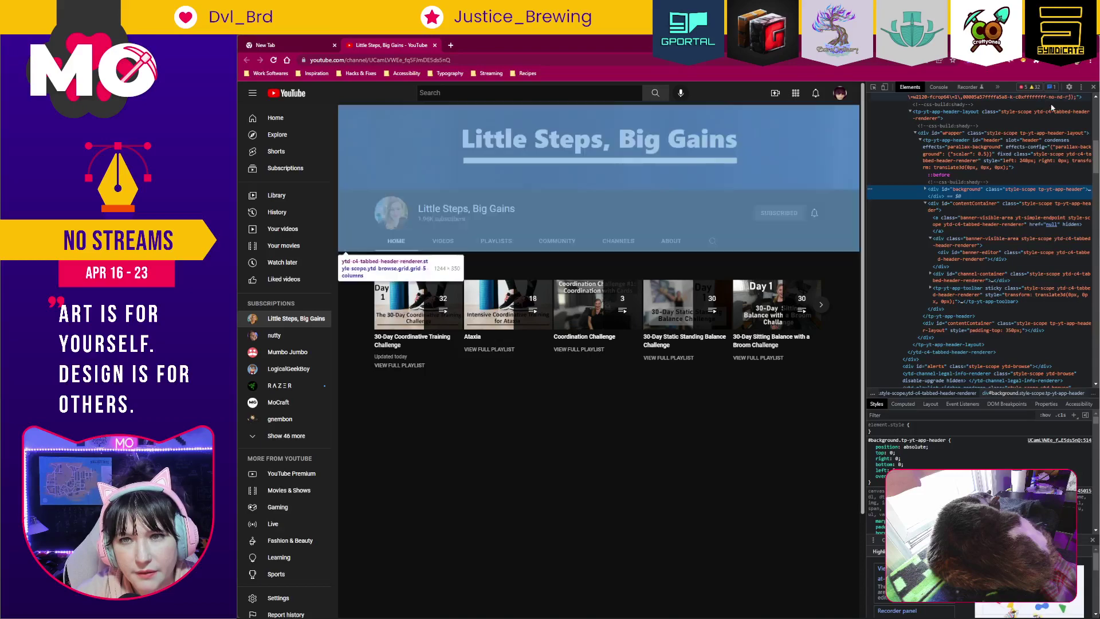
{"action": "key", "text": "F12"}
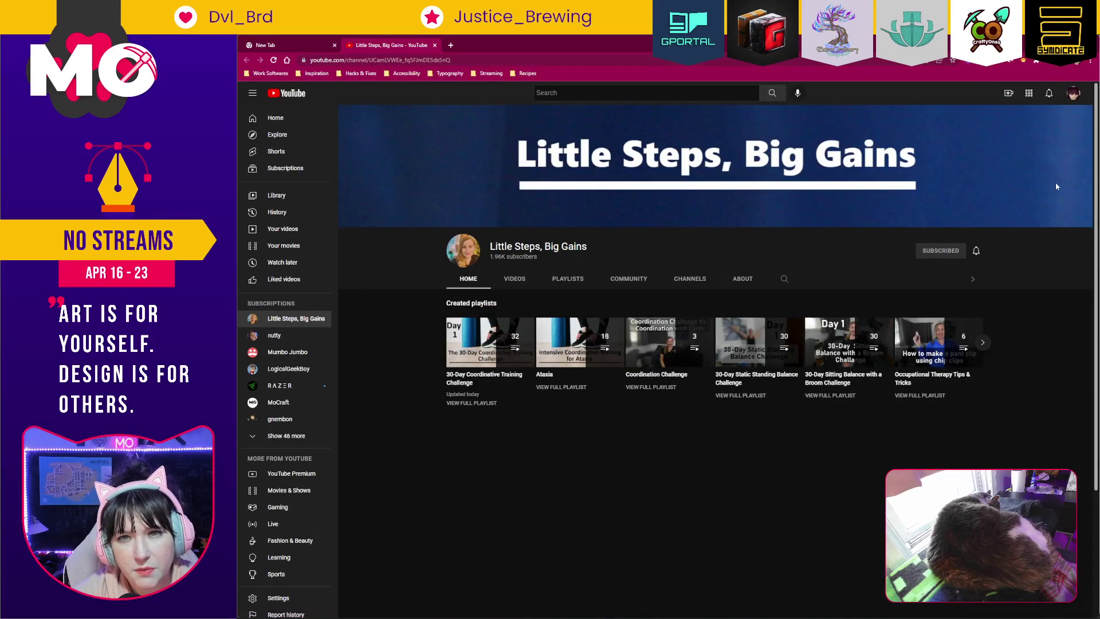
List the page's image assets with the page-inspection extension and get the full-size channel banner image.
{"action": "left_click", "coordinate": [1024, 59]}
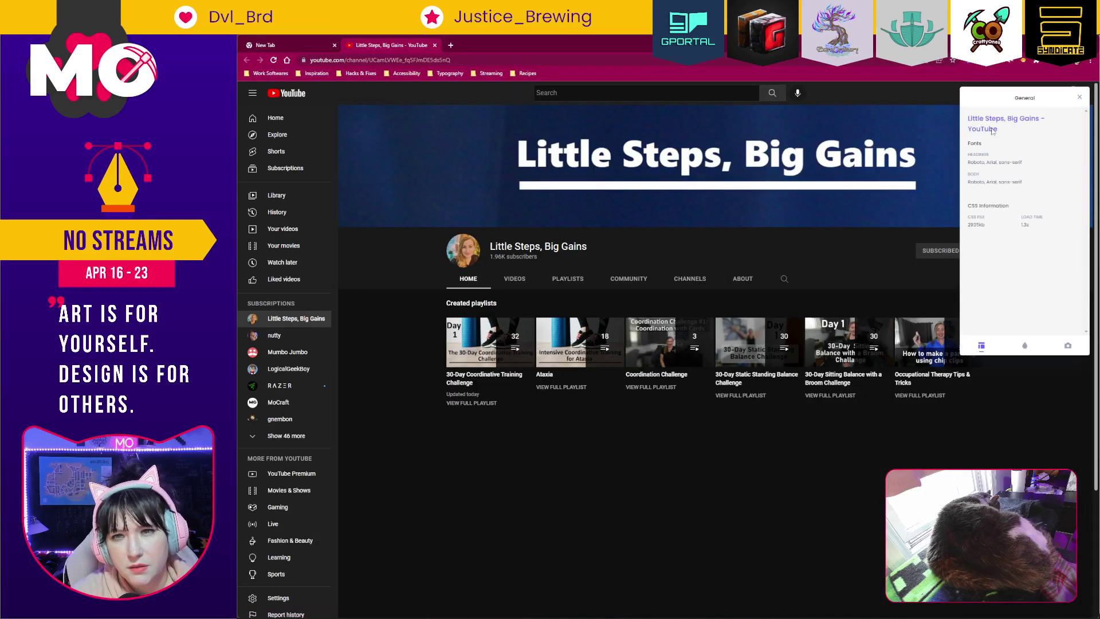
{"action": "left_click", "coordinate": [1068, 345]}
{"action": "scroll", "coordinate": [1056, 241], "scroll_direction": "down", "scroll_amount": 3}
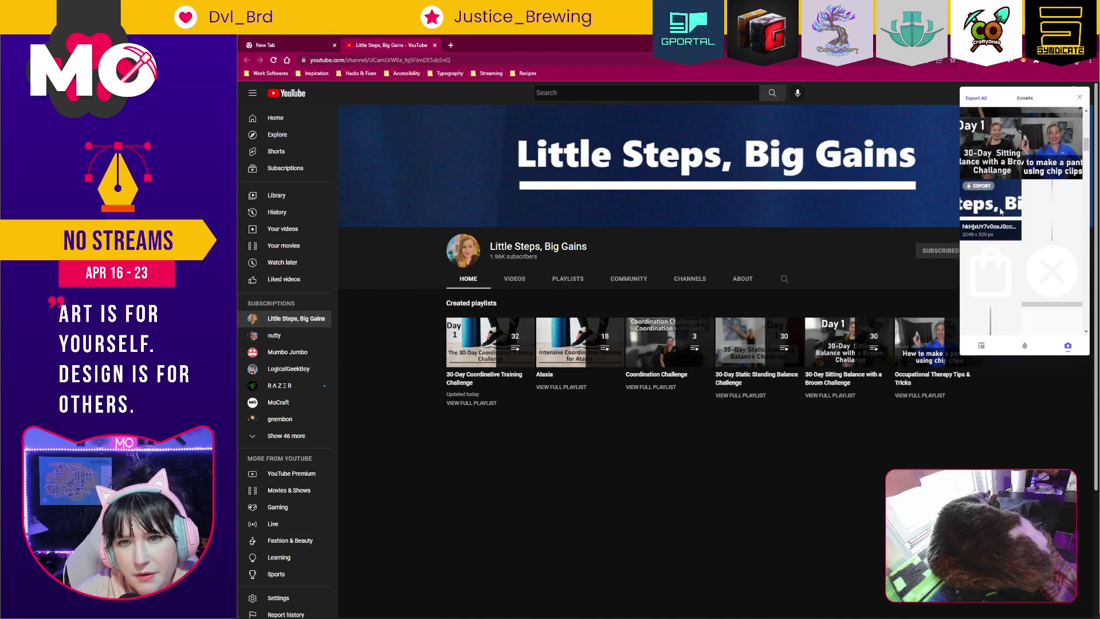
{"action": "left_click", "coordinate": [911, 104]}
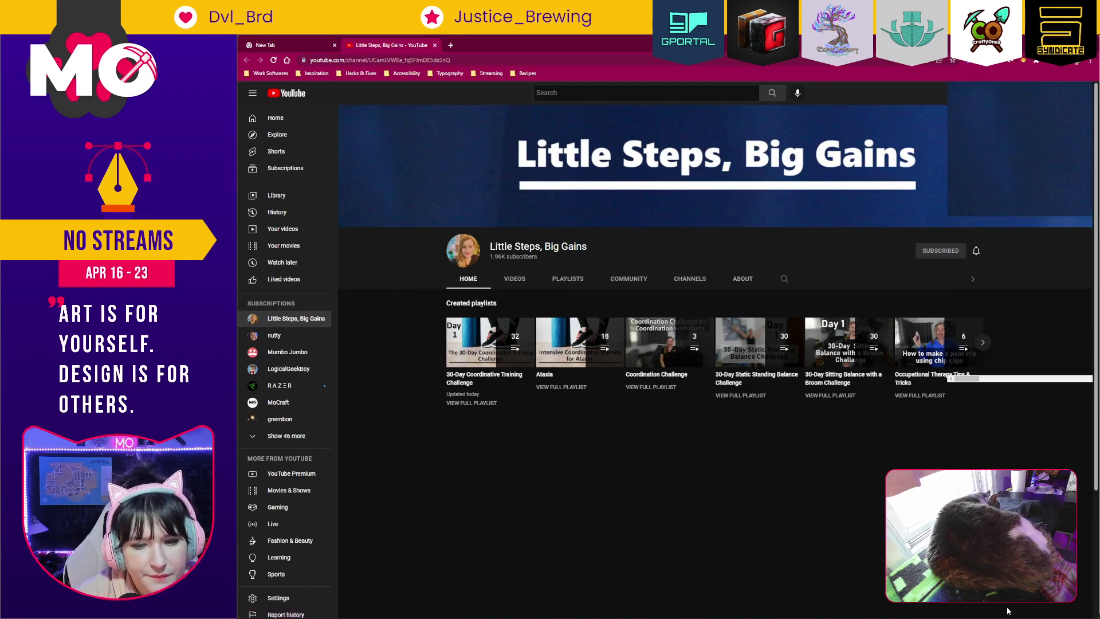
{"action": "mouse_move", "coordinate": [1095, 617]}
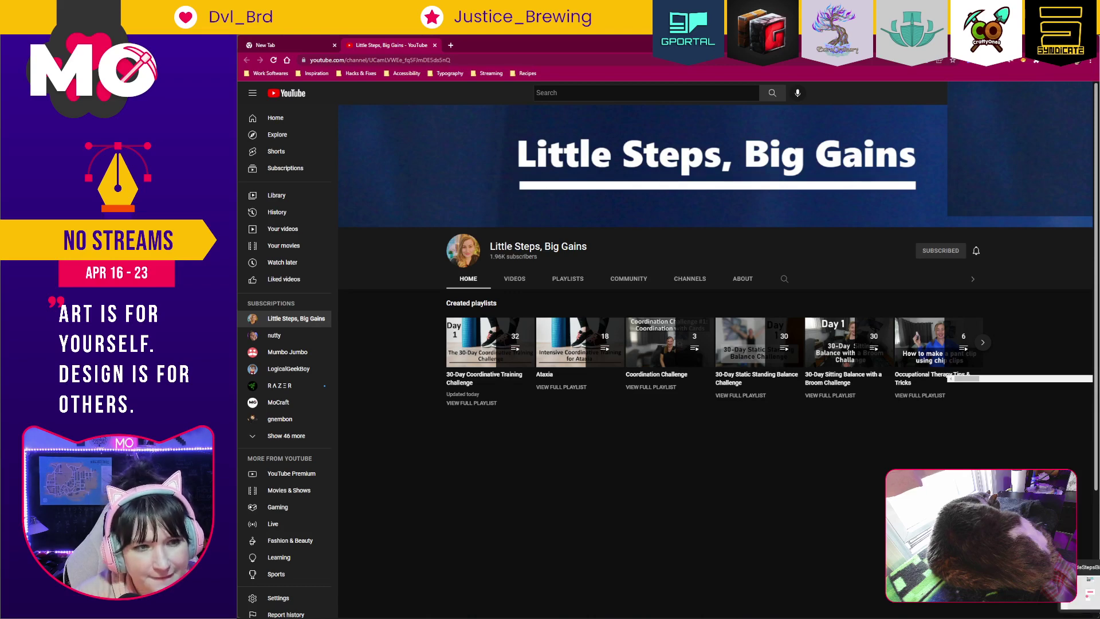
{"action": "scroll", "coordinate": [781, 521], "scroll_direction": "down", "scroll_amount": 2}
{"action": "scroll", "coordinate": [781, 516], "scroll_direction": "down", "scroll_amount": 2}
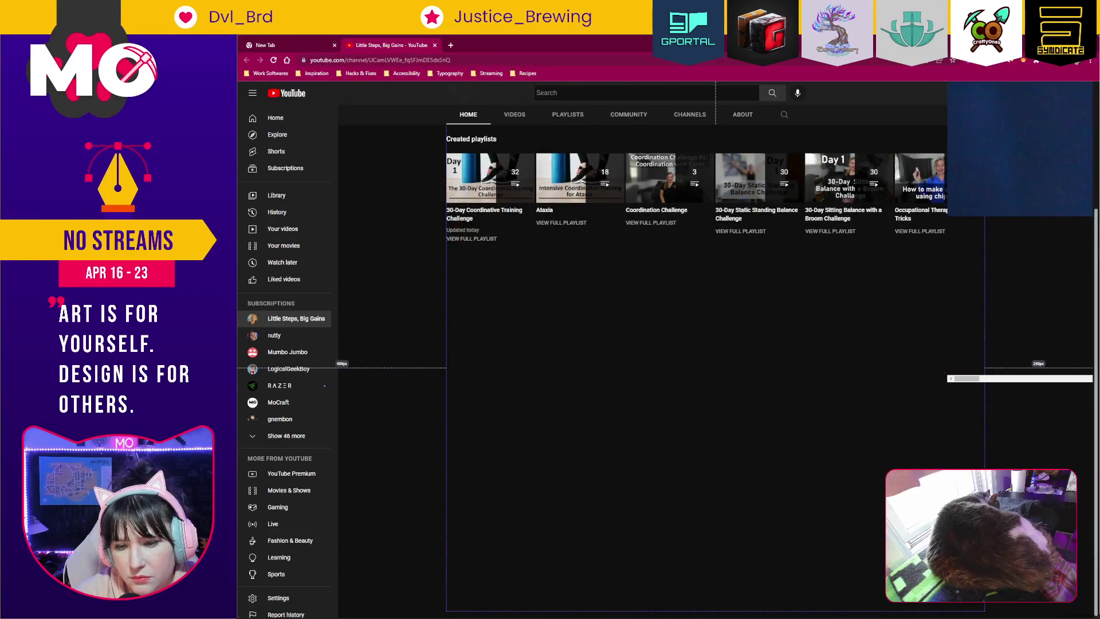
Switch to Illustrator, paste the channel banner image, and place it across the lower half of the artboard.
{"action": "key", "text": "alt+Tab"}
{"action": "key", "text": "alt+Tab"}
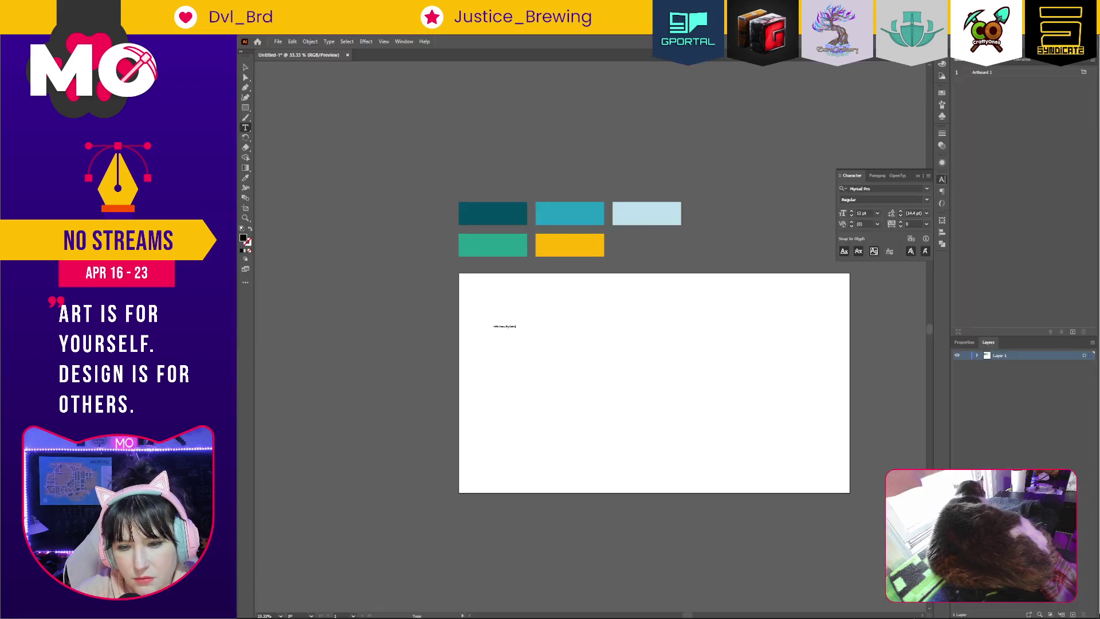
{"action": "key", "text": "alt+Tab"}
{"action": "left_click_drag", "start_coordinate": [573, 44], "coordinate": [1044, 8]}
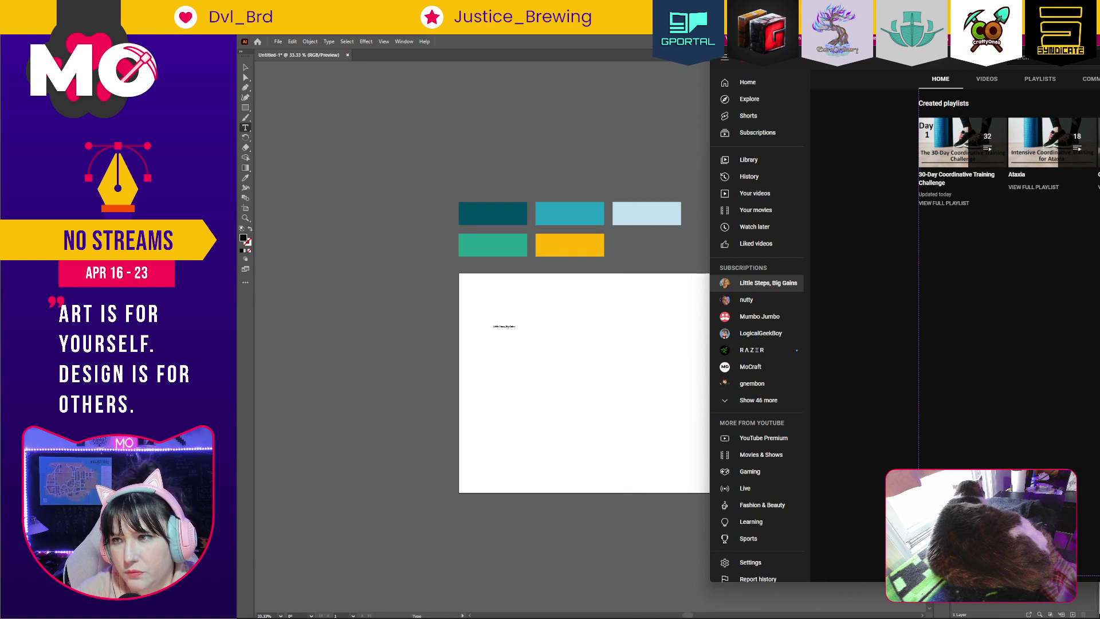
{"action": "key", "text": "alt+Tab"}
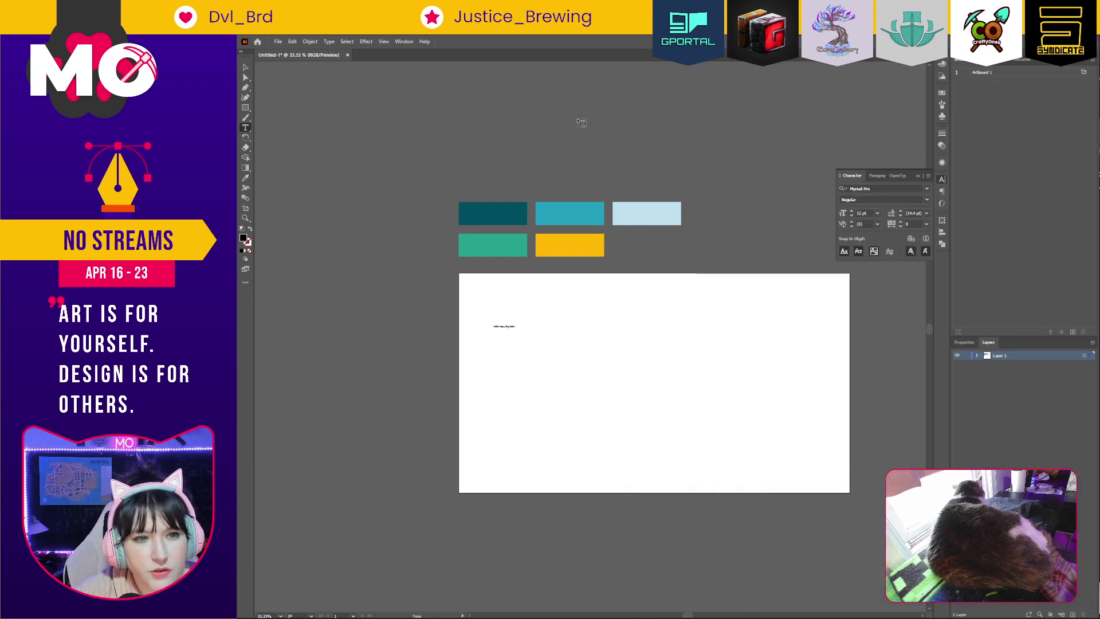
{"action": "key", "text": "ctrl+v"}
{"action": "left_click_drag", "start_coordinate": [602, 346], "coordinate": [635, 372]}
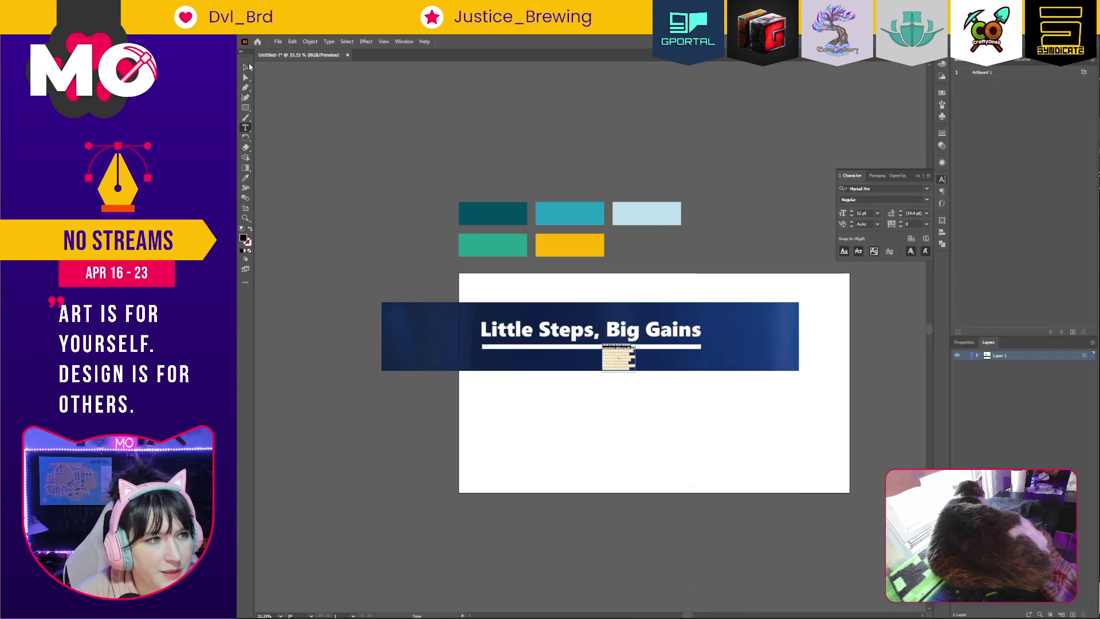
{"action": "left_click", "coordinate": [246, 67]}
{"action": "key", "text": "Delete"}
{"action": "left_click_drag", "start_coordinate": [745, 373], "coordinate": [791, 435]}
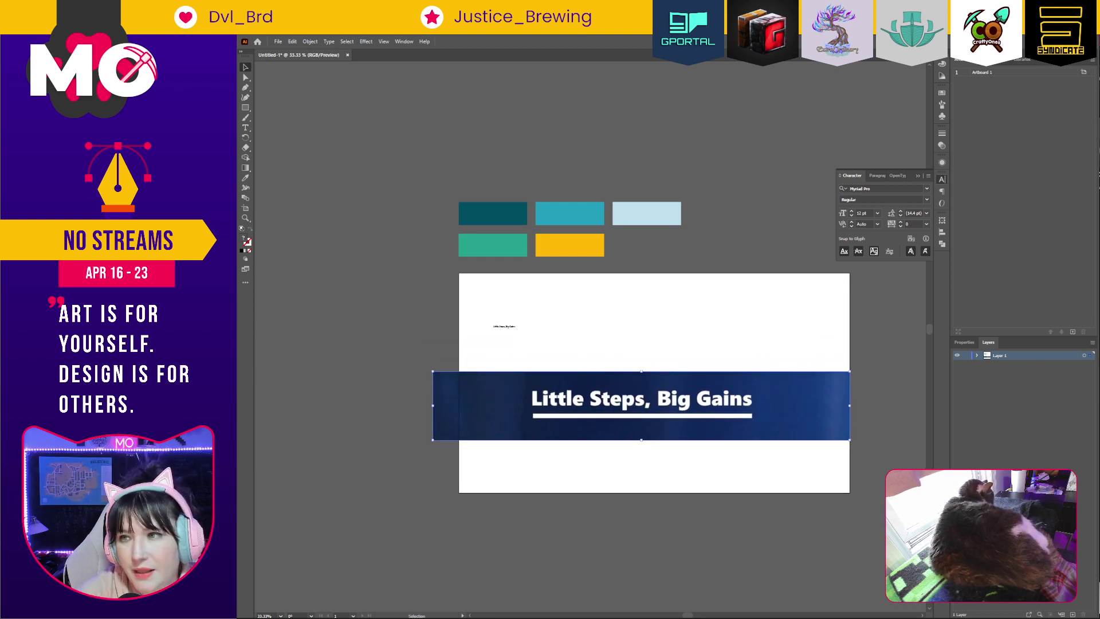
Switch to Chrome to view the channel page with its banner once more, and return to Illustrator.
{"action": "key", "text": "alt+Tab"}
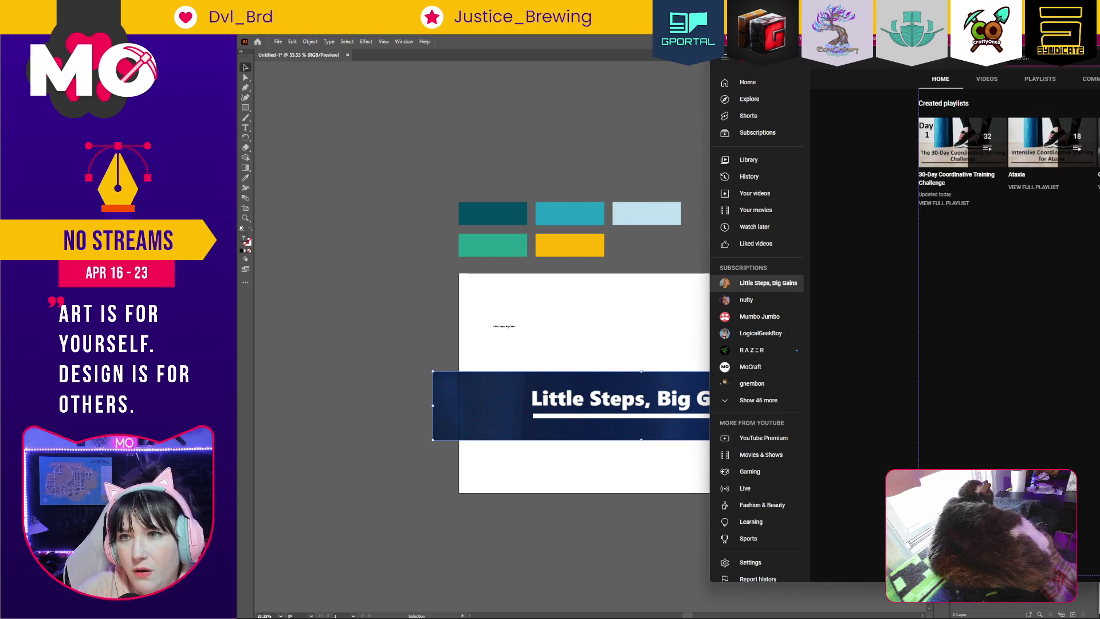
{"action": "key", "text": "super+Up"}
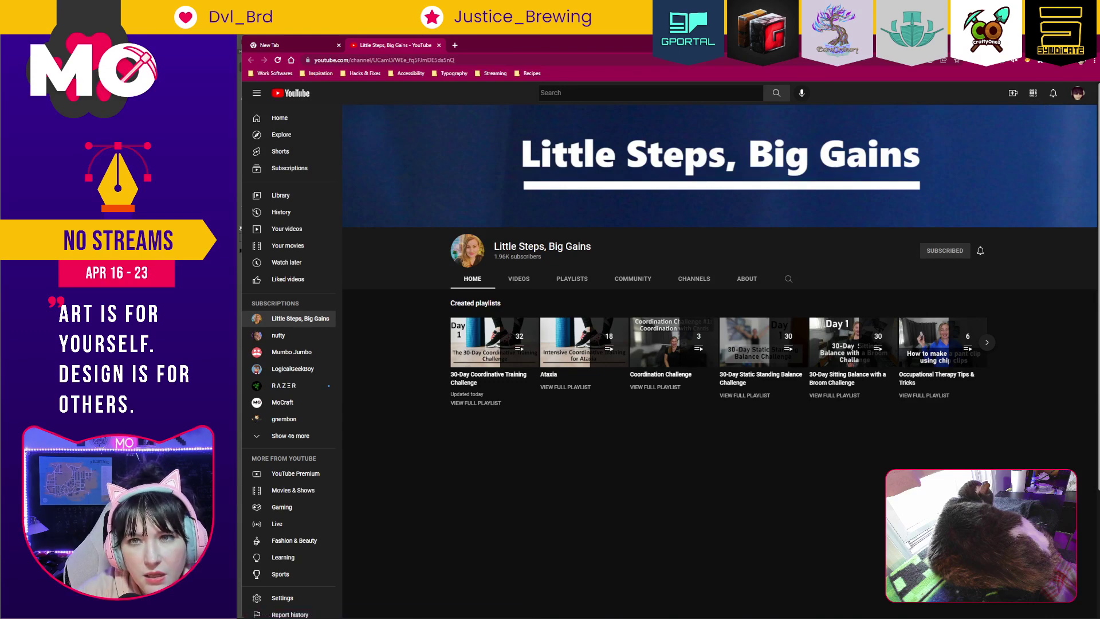
{"action": "key", "text": "alt+Tab"}
Scale the "Little Steps, Big Gains" text to about 97 pt, set it in Open Sans Extrabold, and center it above the banner's wording.
{"action": "left_click", "coordinate": [655, 327]}
{"action": "left_click_drag", "start_coordinate": [504, 326], "coordinate": [678, 425]}
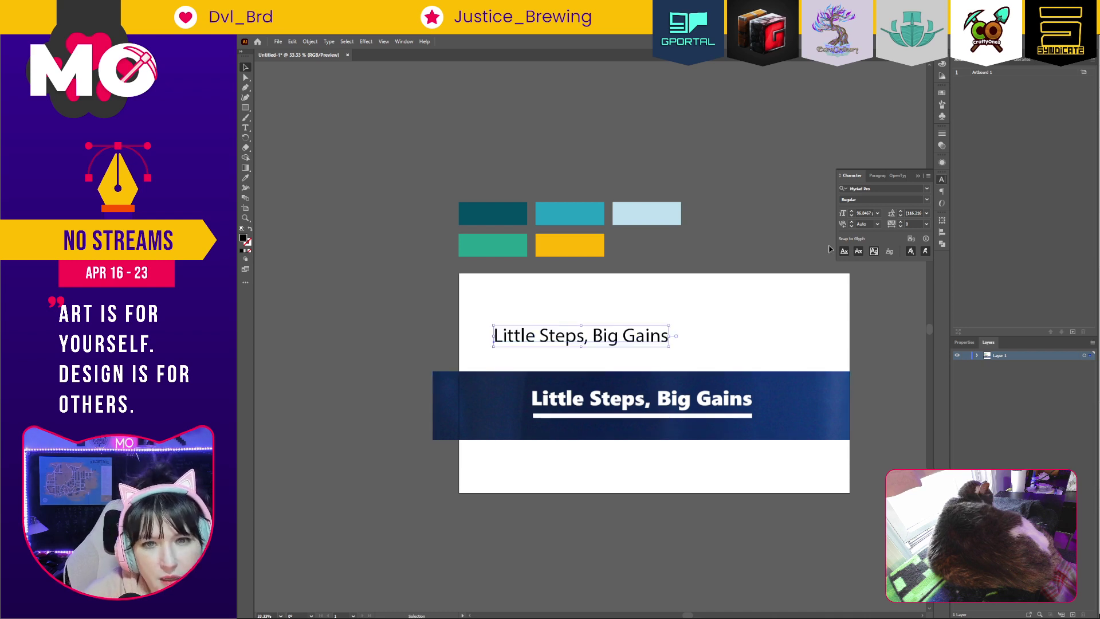
{"action": "left_click", "coordinate": [910, 187]}
{"action": "type", "text": "open"}
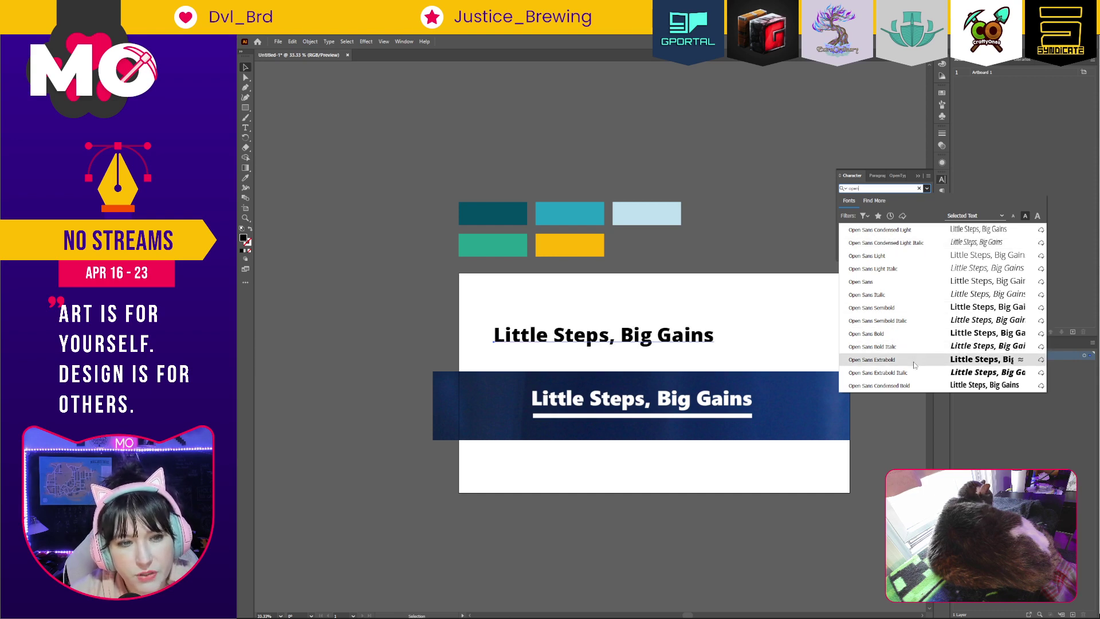
{"action": "left_click", "coordinate": [872, 359]}
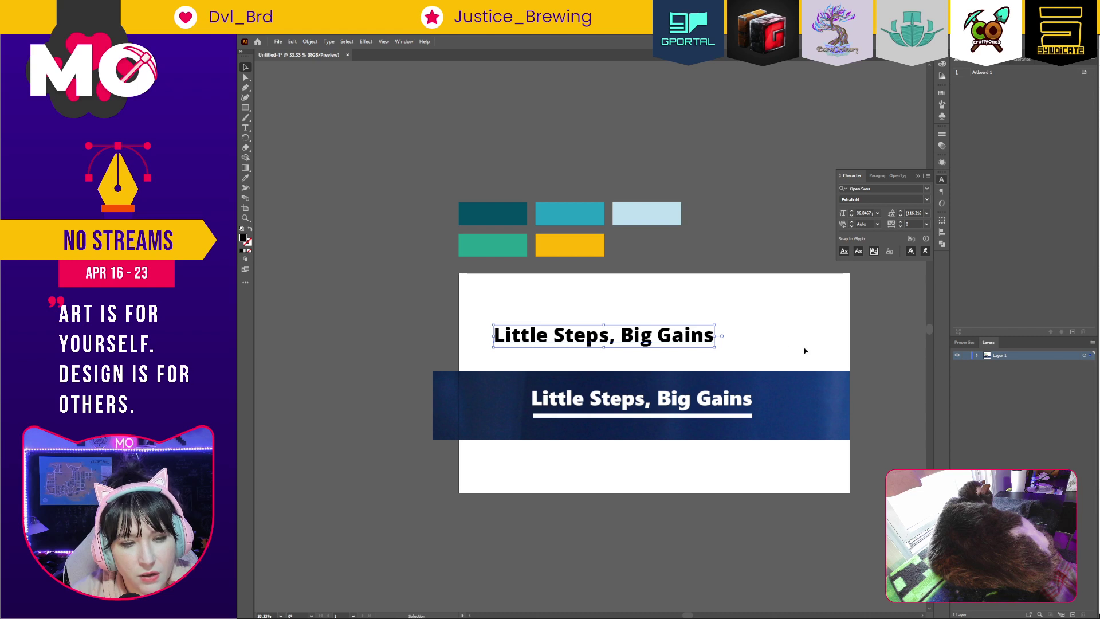
{"action": "left_click_drag", "start_coordinate": [692, 337], "coordinate": [719, 314]}
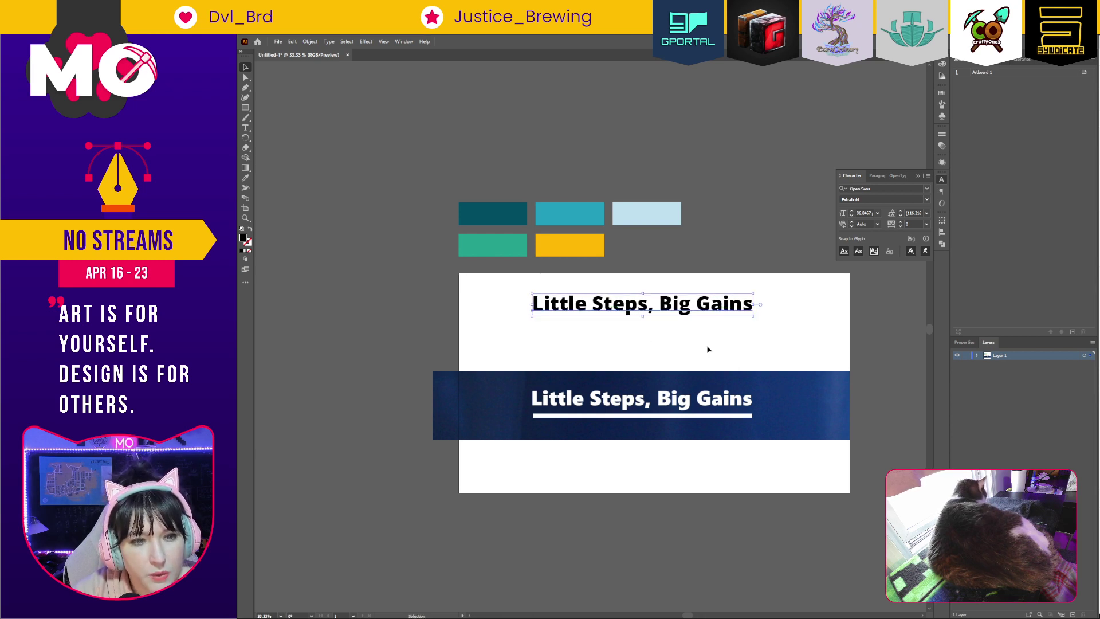
Set the words "Little" and "Big" in the text line to the Regular weight of Open Sans.
{"action": "double_click", "coordinate": [570, 302]}
{"action": "triple_click", "coordinate": [570, 302]}
{"action": "left_click", "coordinate": [571, 302]}
{"action": "double_click", "coordinate": [571, 302]}
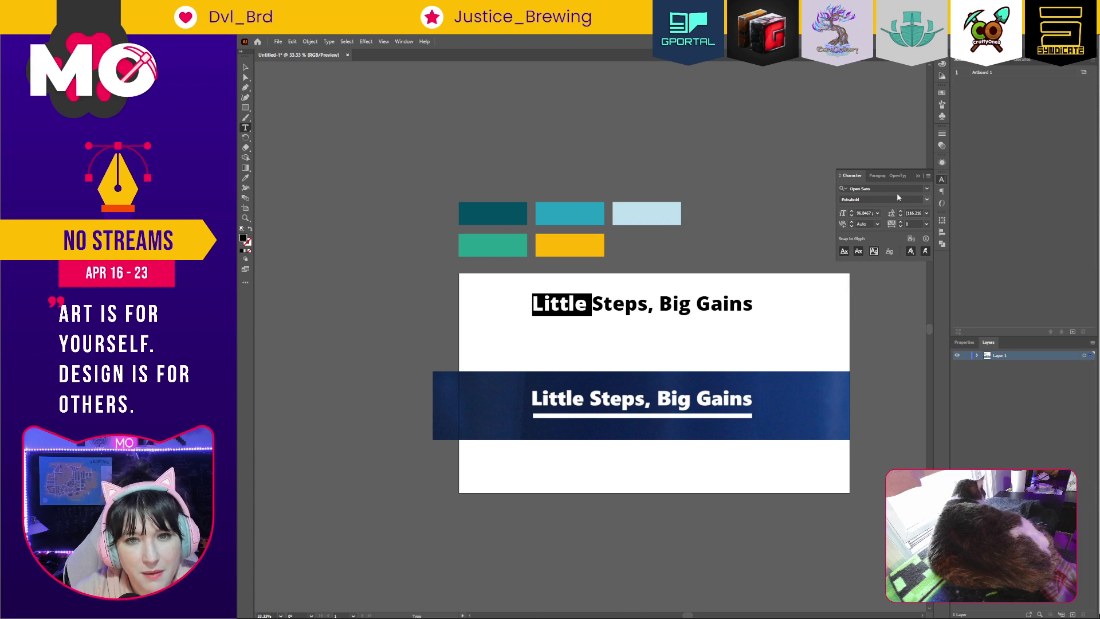
{"action": "left_click", "coordinate": [927, 199]}
{"action": "left_click", "coordinate": [879, 251]}
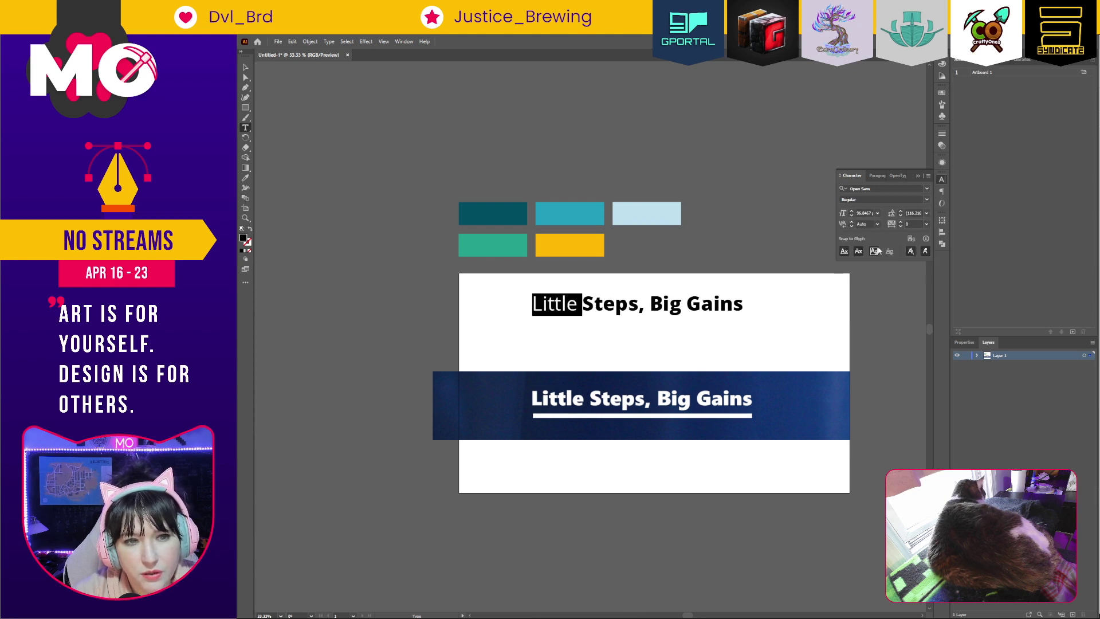
{"action": "double_click", "coordinate": [658, 299]}
{"action": "left_click", "coordinate": [927, 201]}
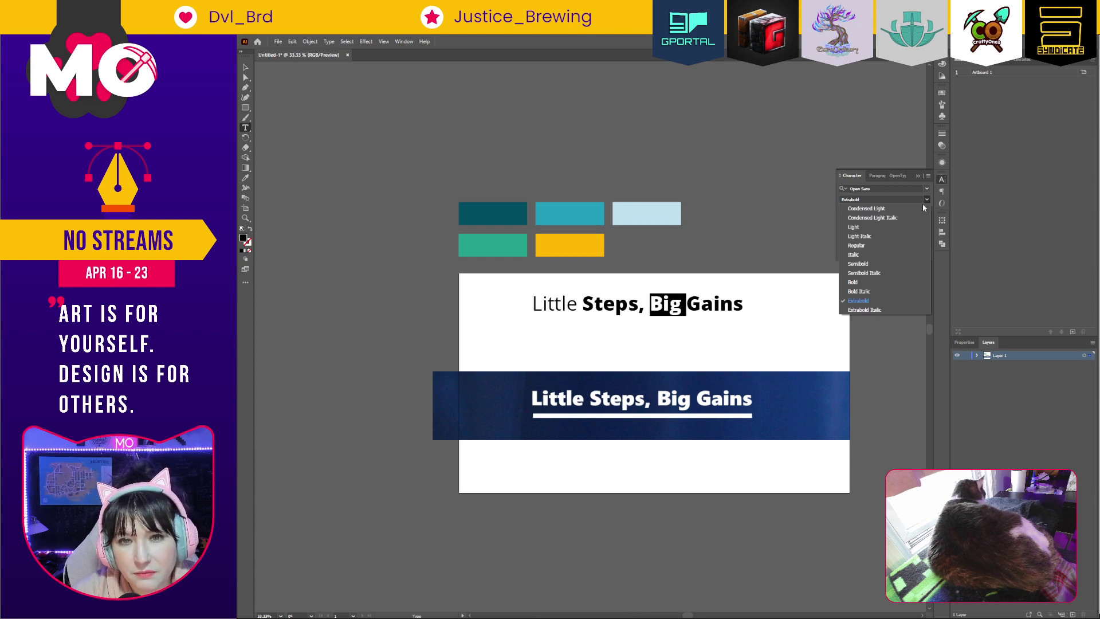
{"action": "left_click", "coordinate": [882, 252]}
{"action": "left_click", "coordinate": [756, 354]}
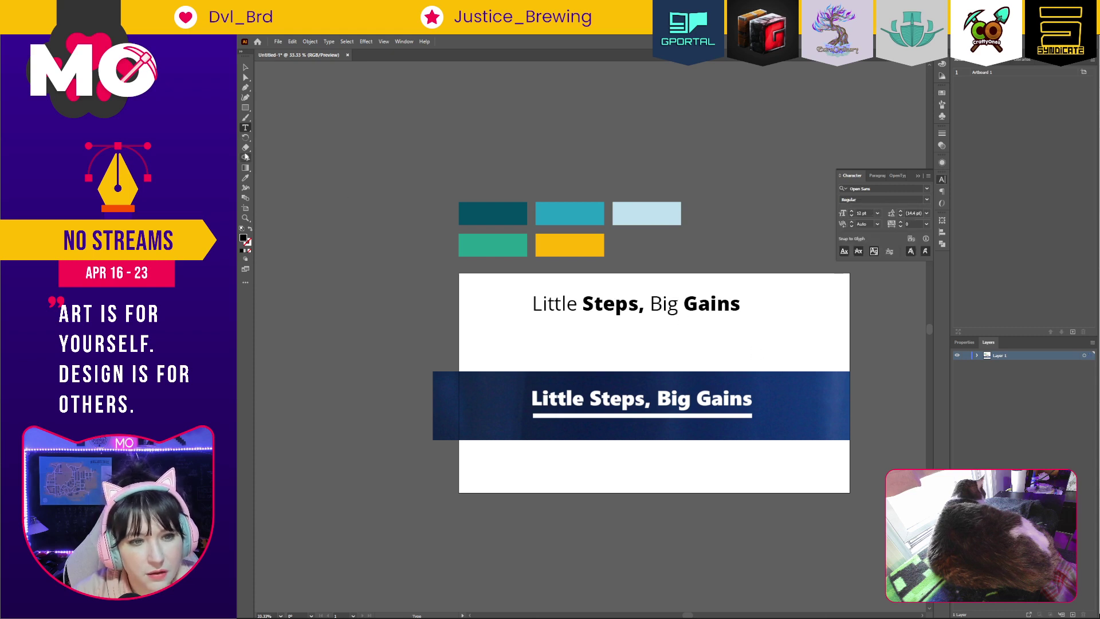
Move the banner image below the artboard and place a copy of the text line under the original, shortened to "Little Steps".
{"action": "left_click", "coordinate": [245, 67]}
{"action": "left_click_drag", "start_coordinate": [747, 404], "coordinate": [748, 533]}
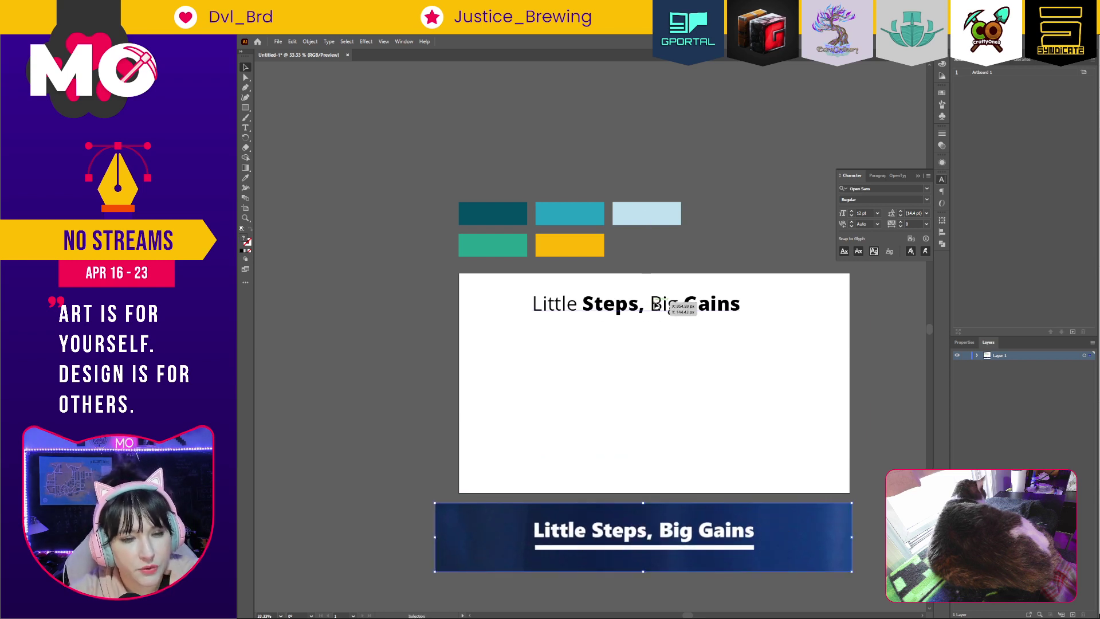
{"action": "left_click", "coordinate": [725, 306]}
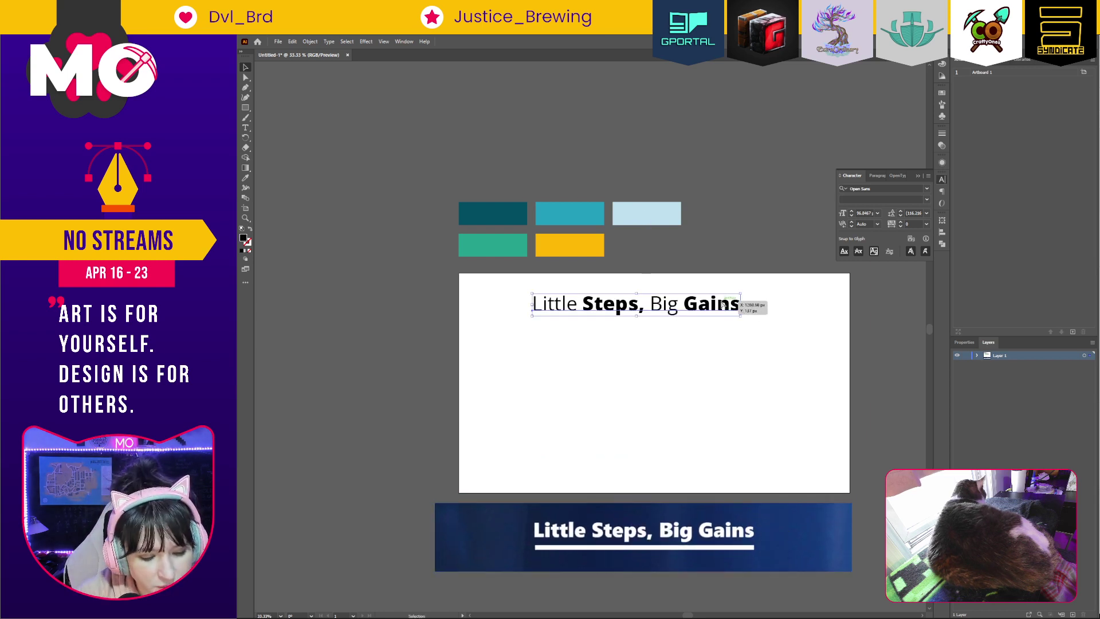
{"action": "left_click_drag", "start_coordinate": [725, 306], "coordinate": [725, 366]}
{"action": "double_click", "coordinate": [643, 363]}
{"action": "left_click_drag", "start_coordinate": [635, 363], "coordinate": [755, 373]}
{"action": "key", "text": "BackSpace"}
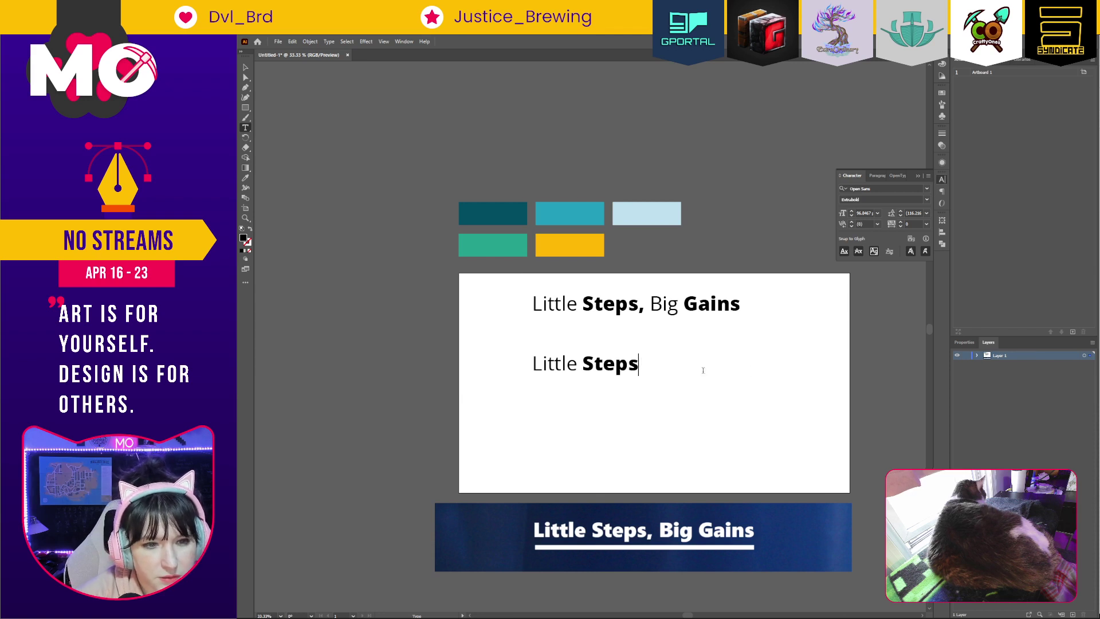
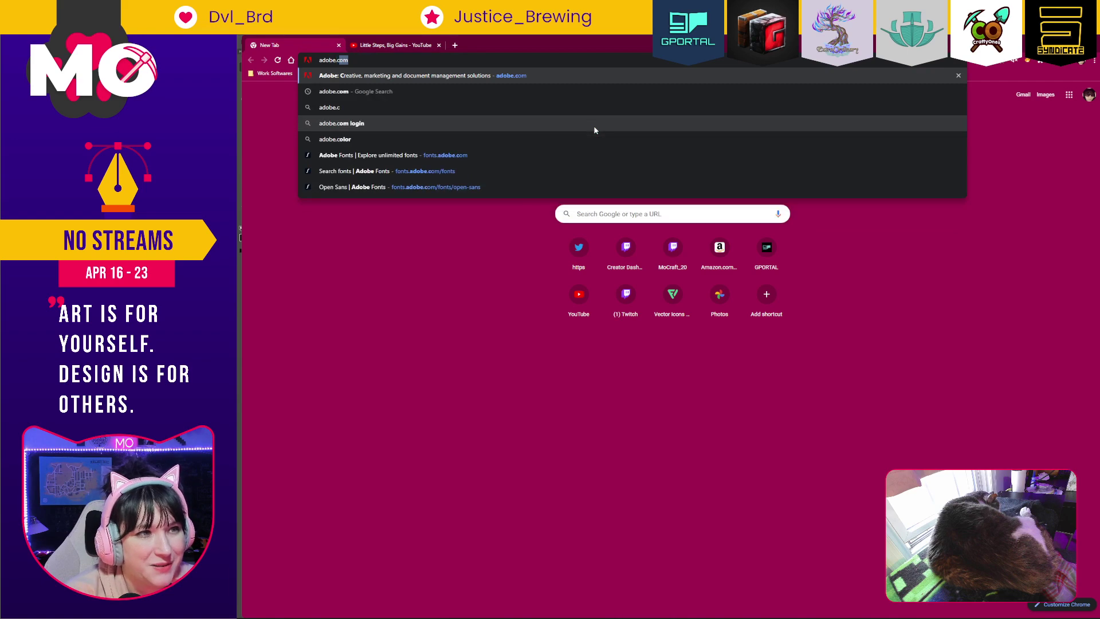
Switch to Chrome and open the Adobe Fonts website at fonts.adobe.com in a full-size window.
{"action": "type", "text": "fonts."}
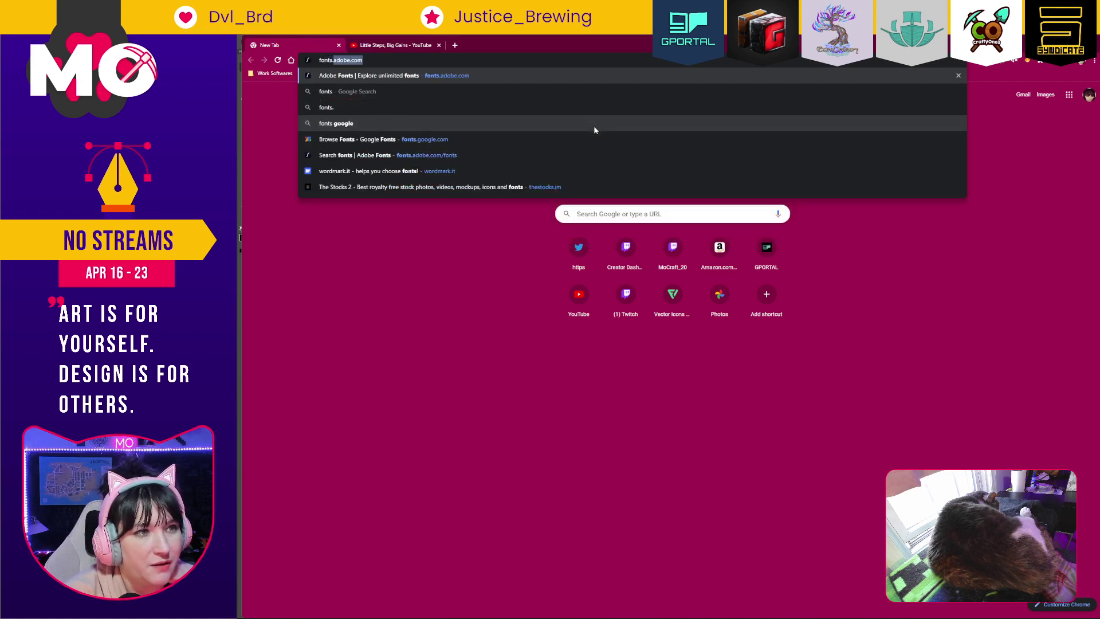
{"action": "key", "text": "Return"}
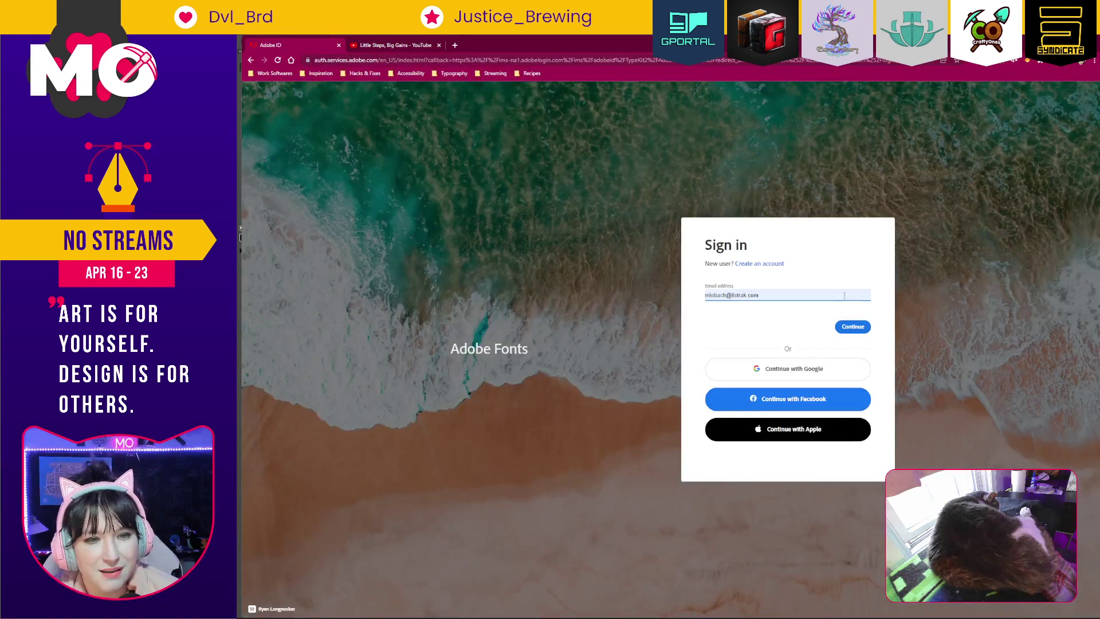
{"action": "key", "text": "super+Down"}
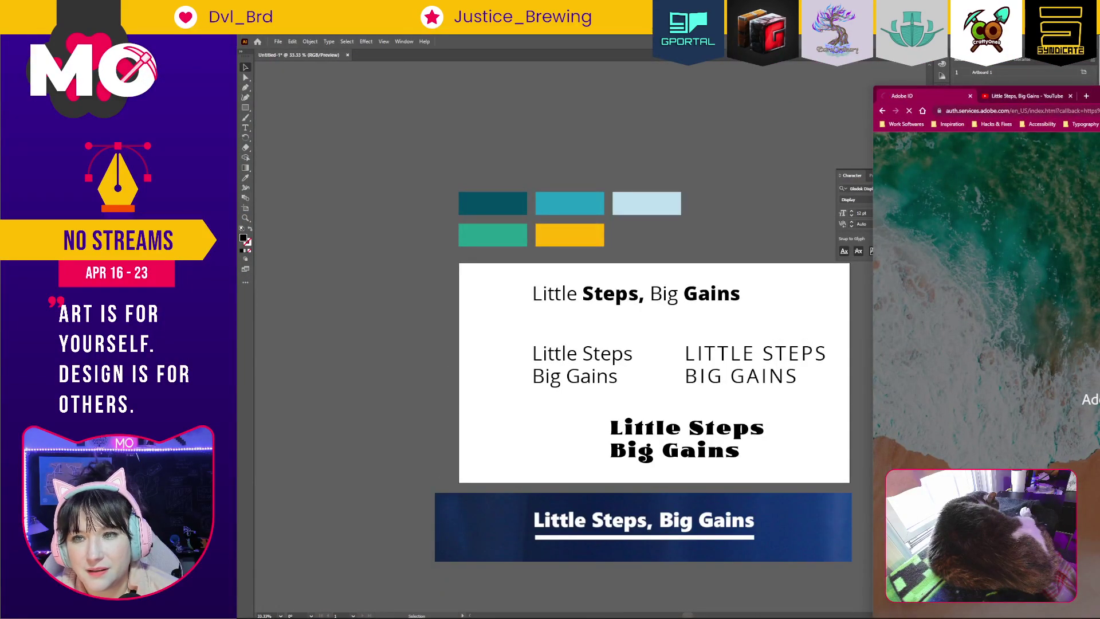
{"action": "key", "text": "super+Up"}
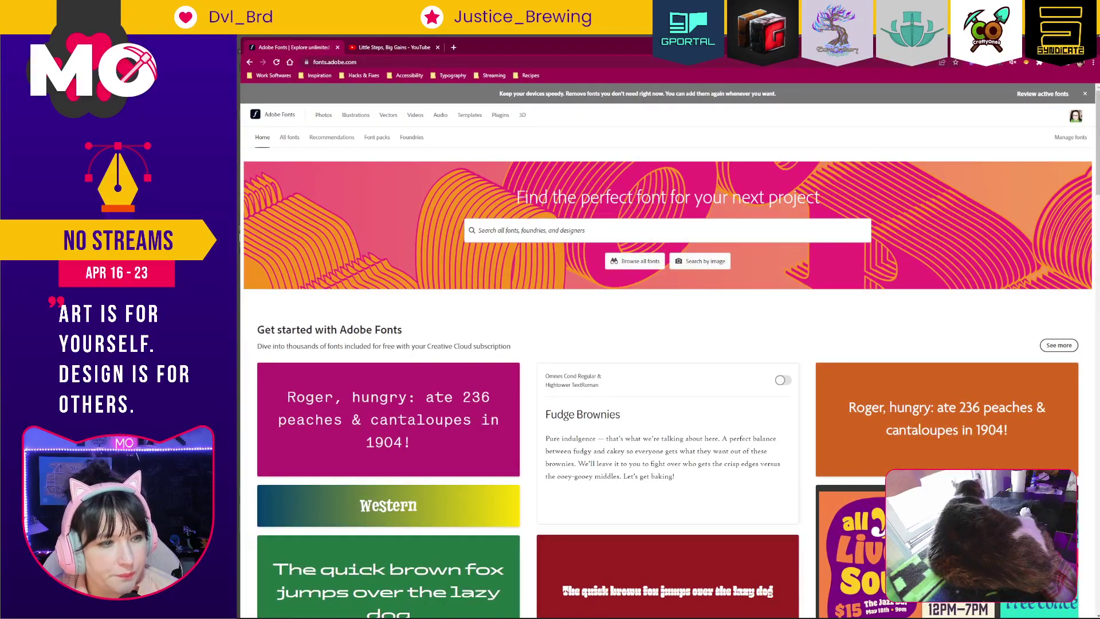
Browse the full Adobe Fonts library and filter the families by the Luxury tag.
{"action": "left_click", "coordinate": [291, 138]}
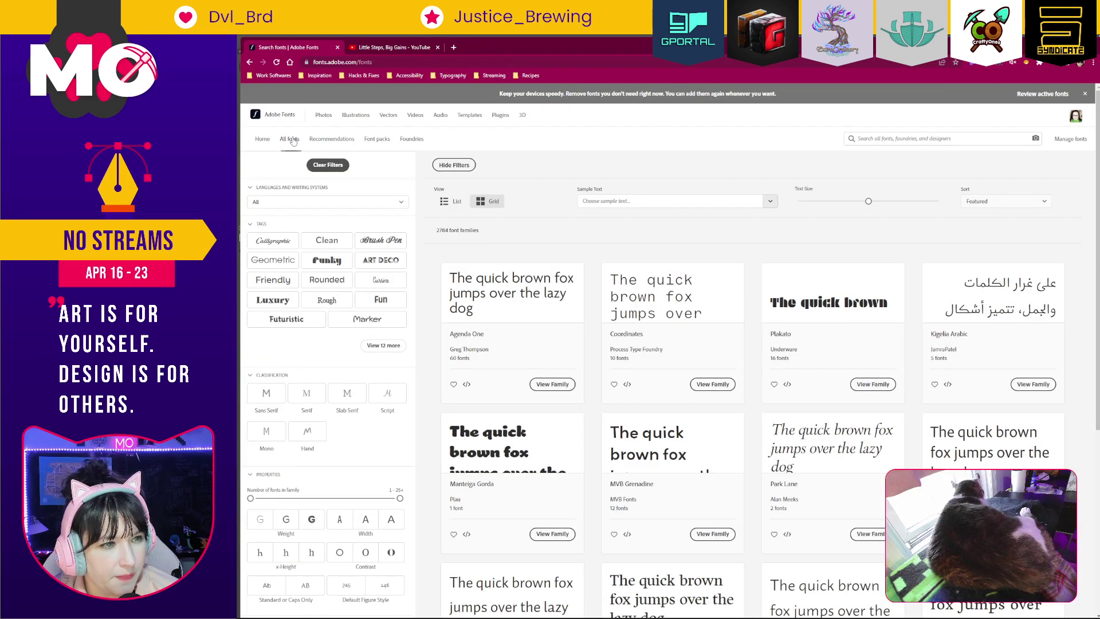
{"action": "left_click", "coordinate": [285, 299]}
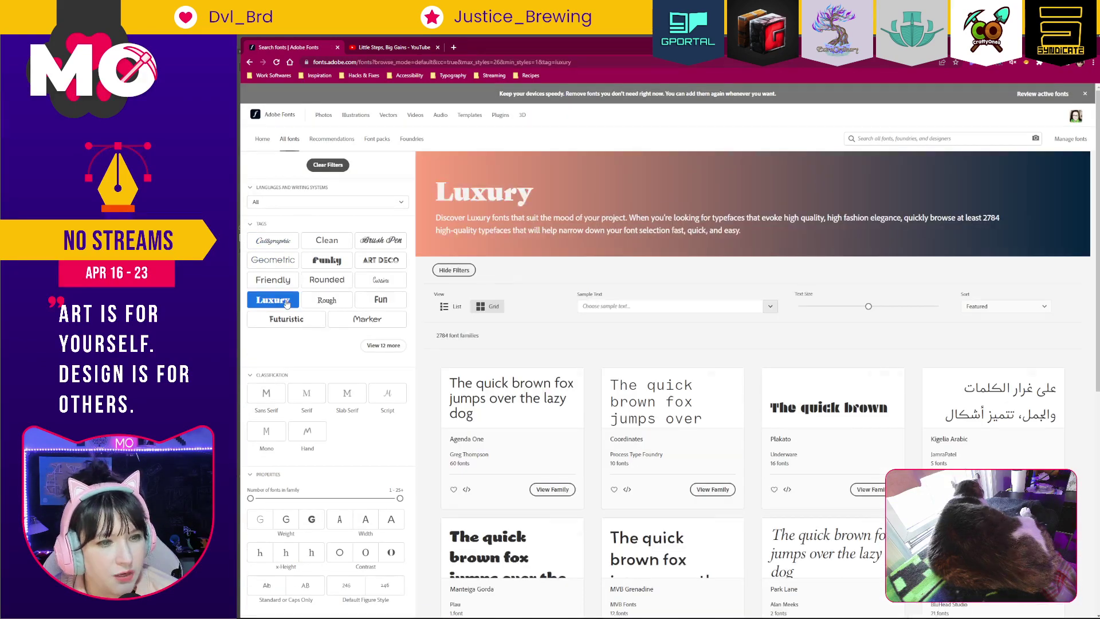
{"action": "scroll", "coordinate": [673, 294], "scroll_direction": "down", "scroll_amount": 2}
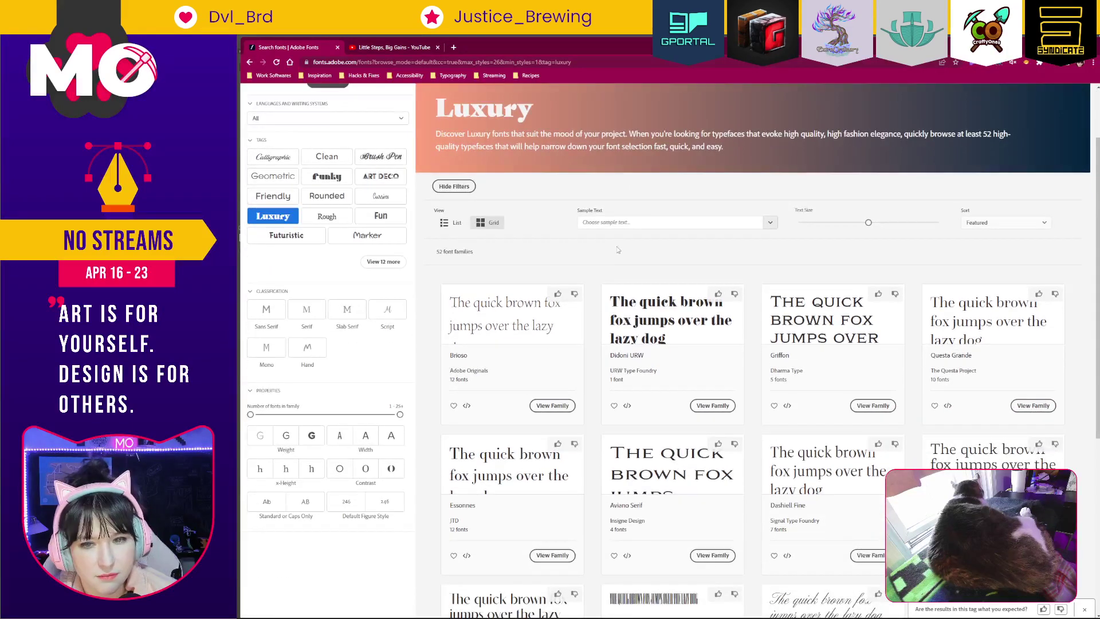
Set the sample text for the font previews to "Little Steps LITTLE STEPS Big Gains BIG GAINS".
{"action": "left_click", "coordinate": [658, 227]}
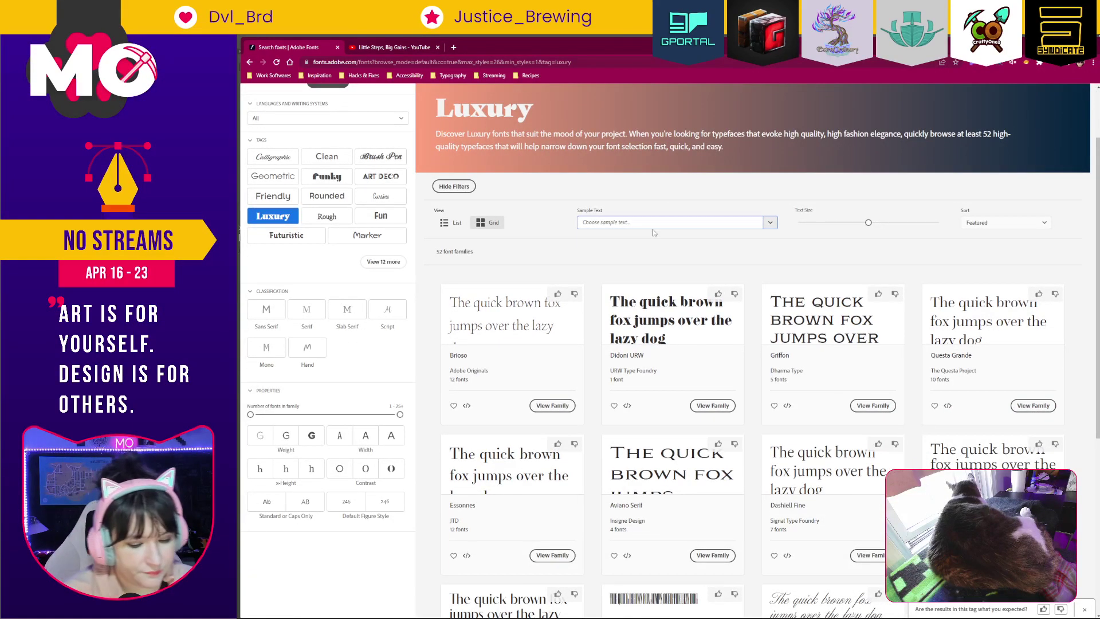
{"action": "type", "text": "Littel"}
{"action": "key", "text": "BackSpace"}
{"action": "key", "text": "BackSpace"}
{"action": "type", "text": "le St"}
{"action": "type", "text": "pe"}
{"action": "key", "text": "BackSpace"}
{"action": "key", "text": "BackSpace"}
{"action": "type", "text": "eps LIT"}
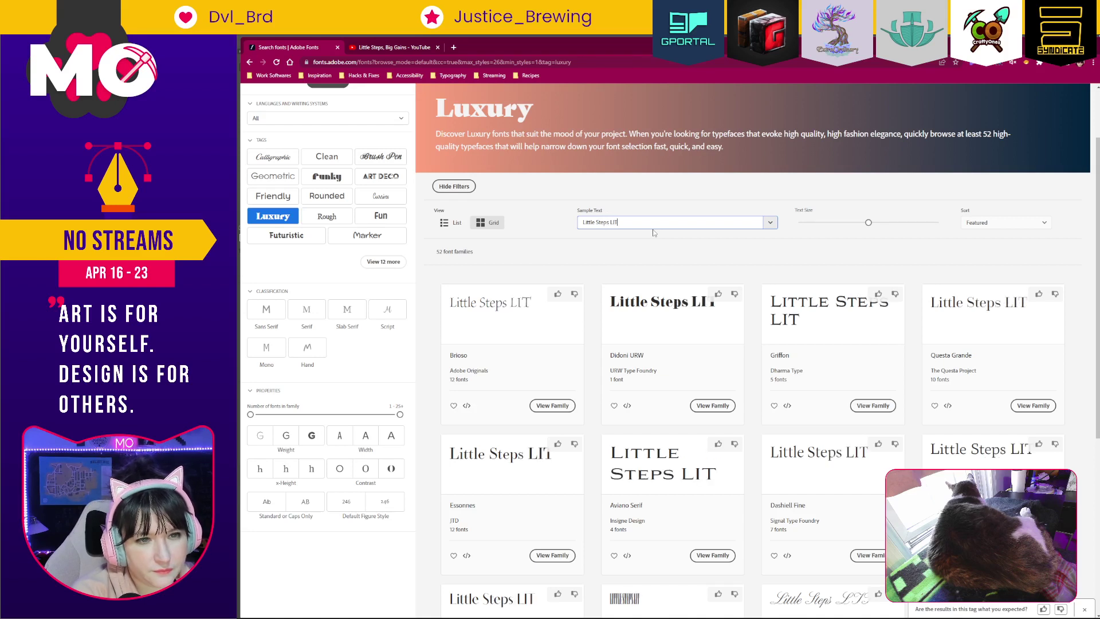
{"action": "type", "text": "TLE STEP"}
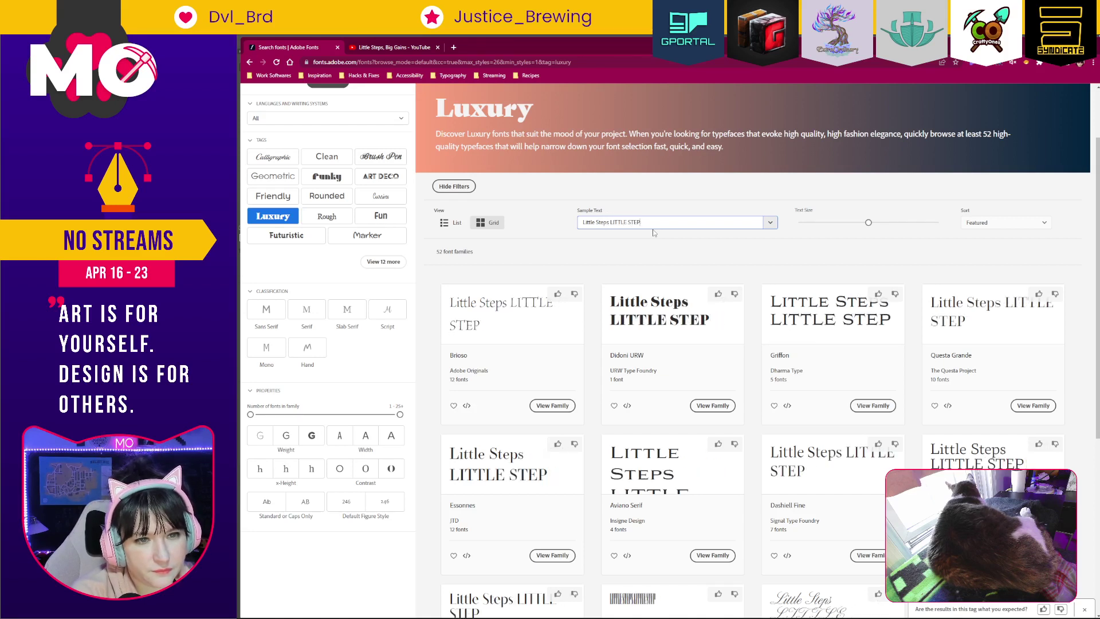
{"action": "type", "text": "S Big Gai"}
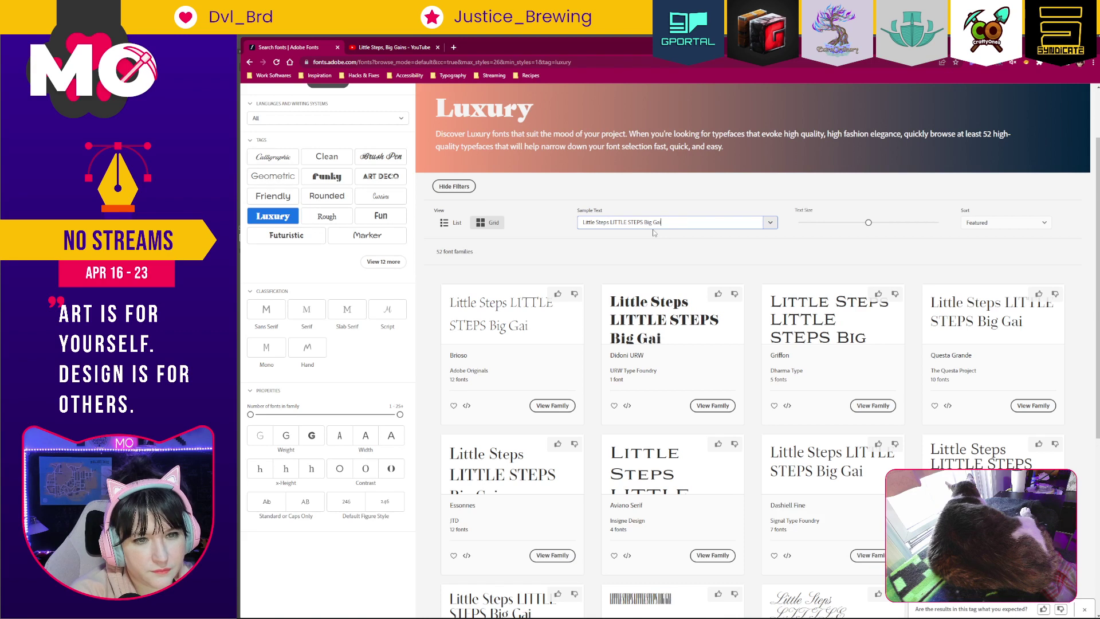
{"action": "type", "text": "ns BIG GAINS"}
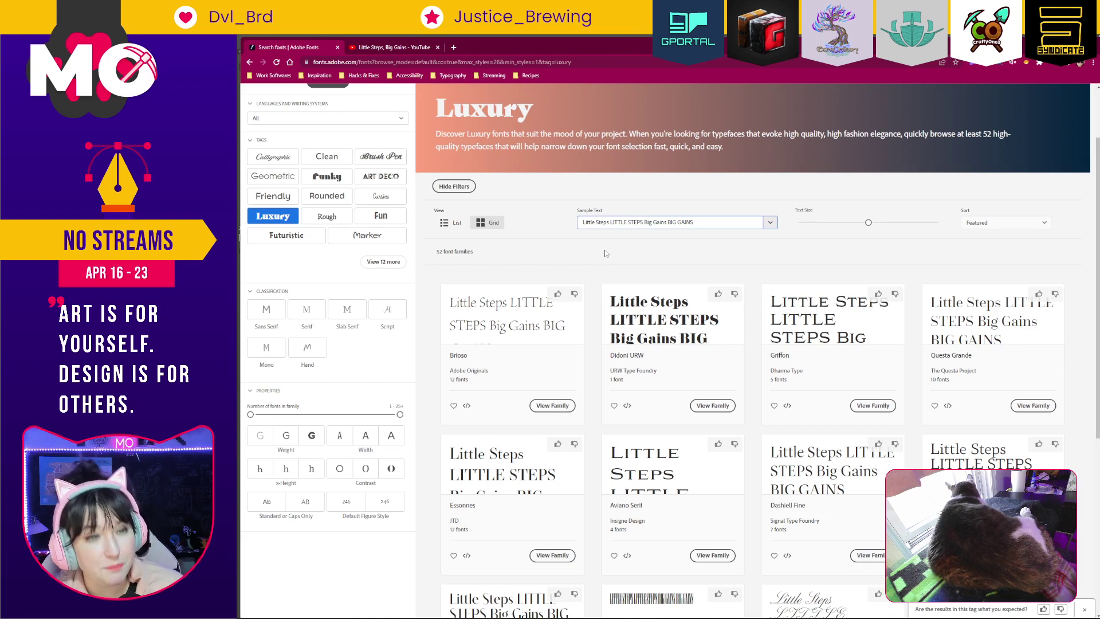
Try the Sans Serif, Serif and Slab Serif classification filters on the Luxury fonts, and clear them all.
{"action": "scroll", "coordinate": [670, 304], "scroll_direction": "down", "scroll_amount": 4}
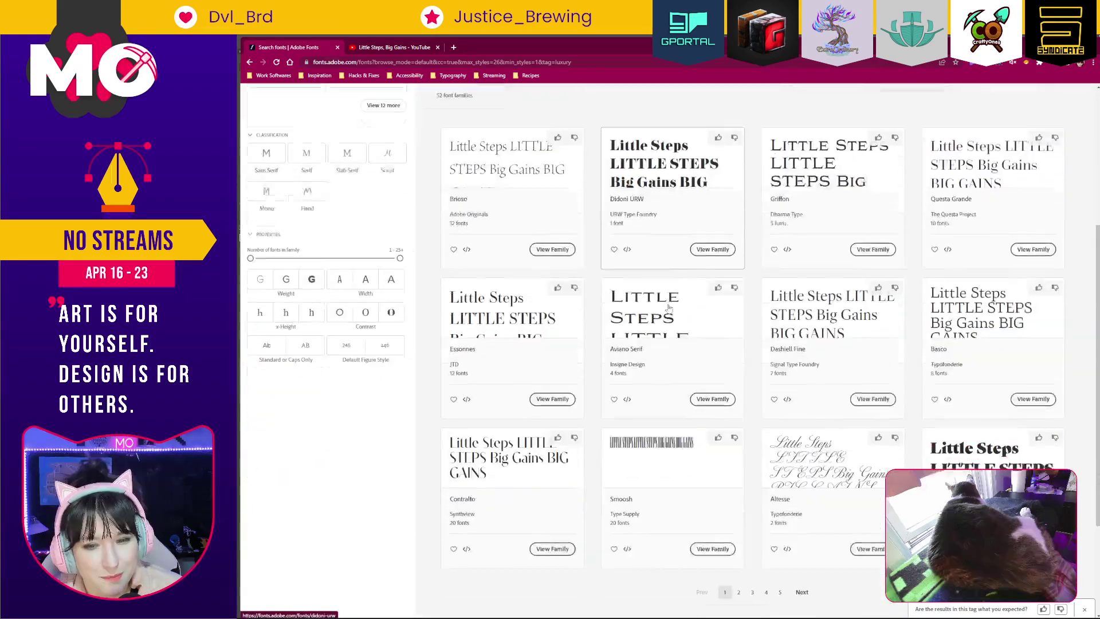
{"action": "scroll", "coordinate": [668, 309], "scroll_direction": "down", "scroll_amount": 1}
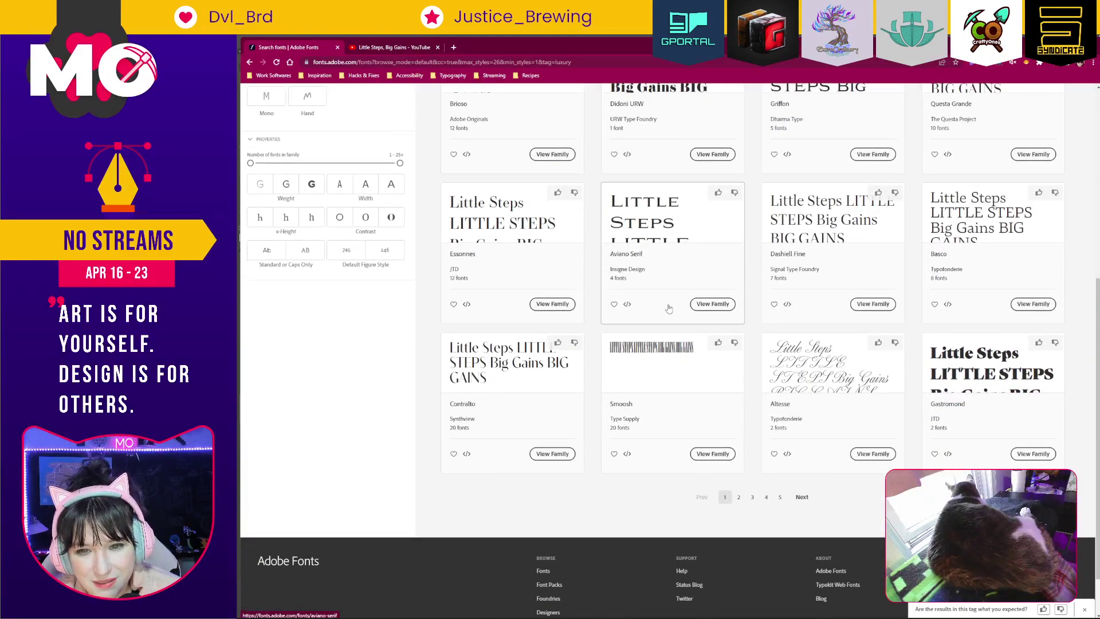
{"action": "scroll", "coordinate": [669, 309], "scroll_direction": "down", "scroll_amount": 1}
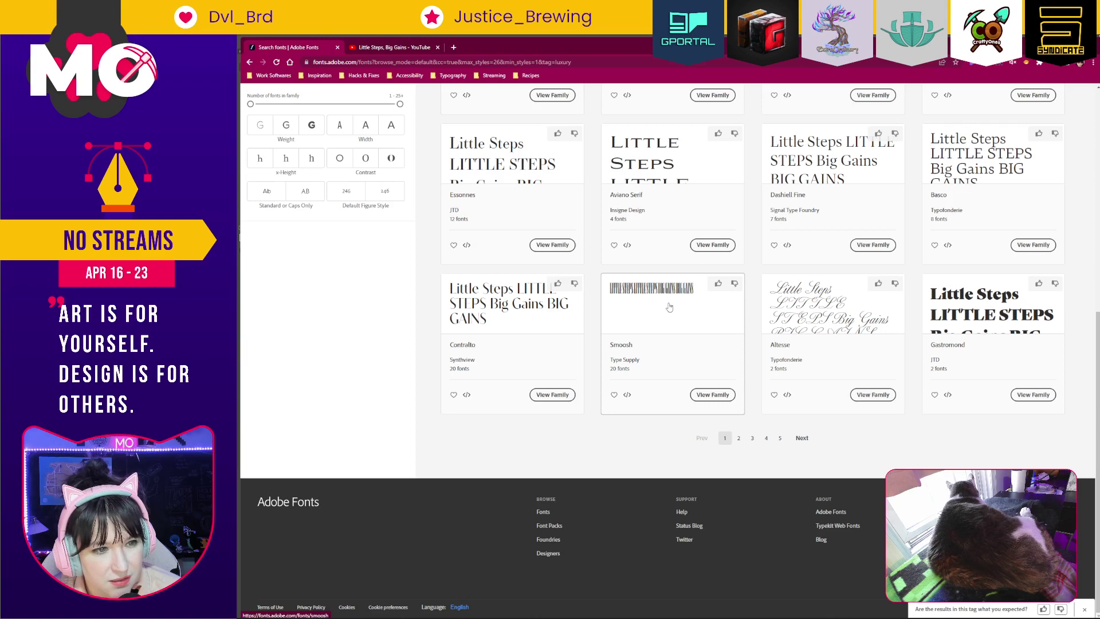
{"action": "scroll", "coordinate": [670, 307], "scroll_direction": "up", "scroll_amount": 4}
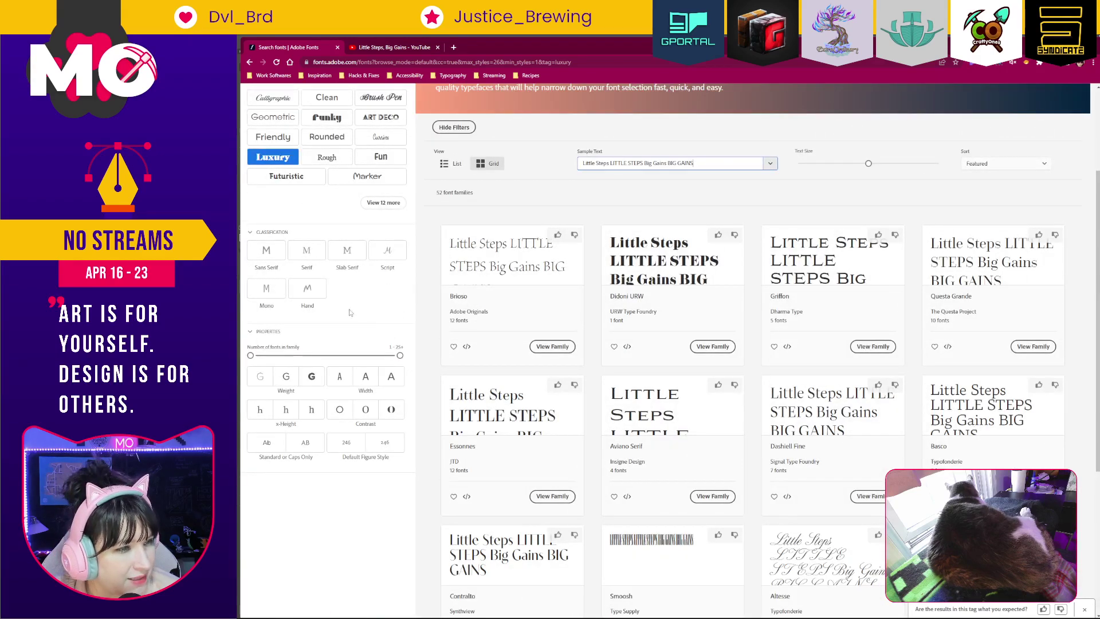
{"action": "left_click", "coordinate": [265, 255]}
{"action": "left_click", "coordinate": [307, 252]}
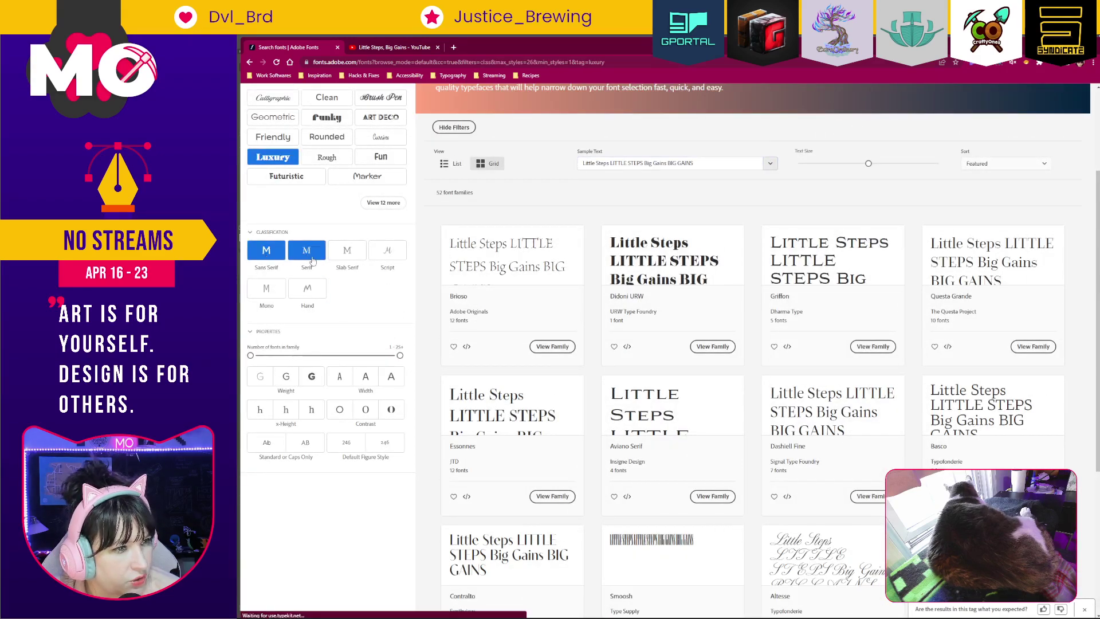
{"action": "left_click", "coordinate": [347, 252]}
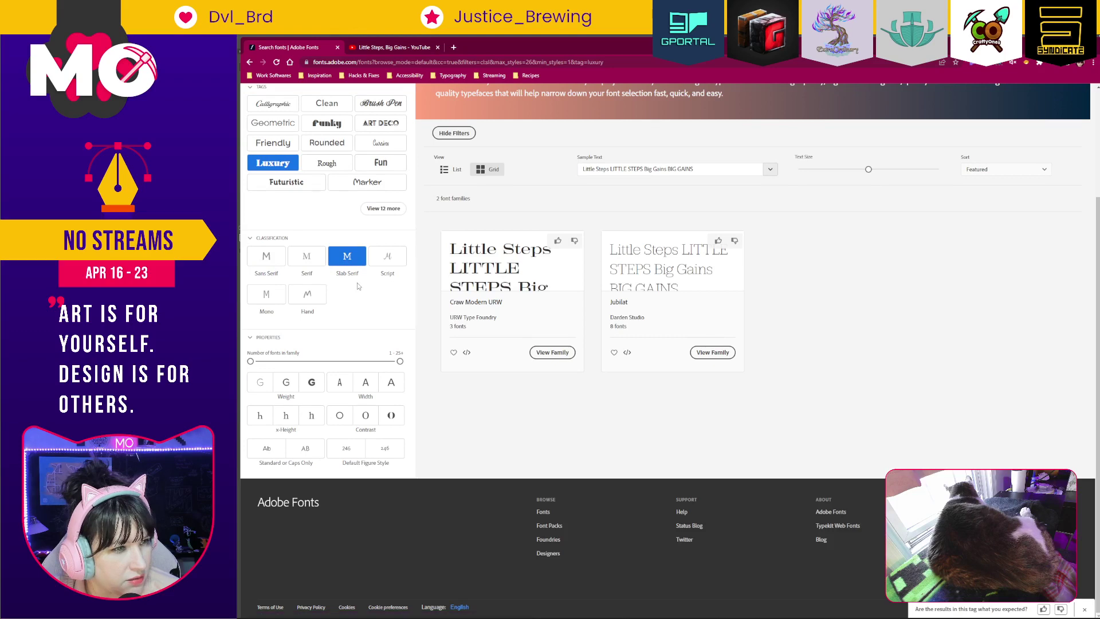
{"action": "left_click", "coordinate": [306, 256]}
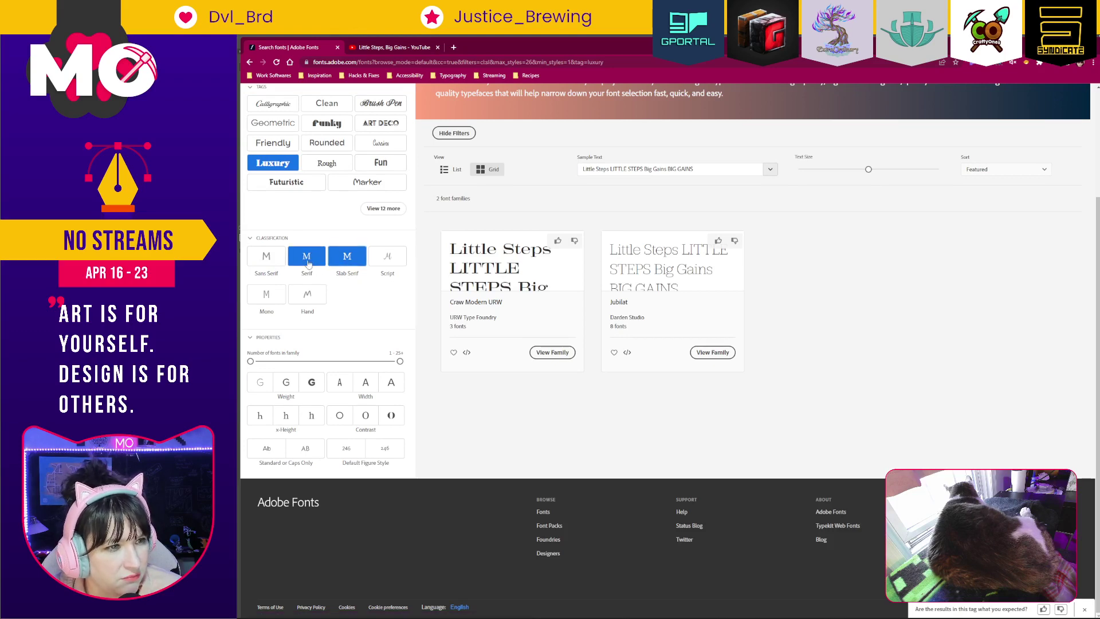
{"action": "left_click", "coordinate": [266, 256]}
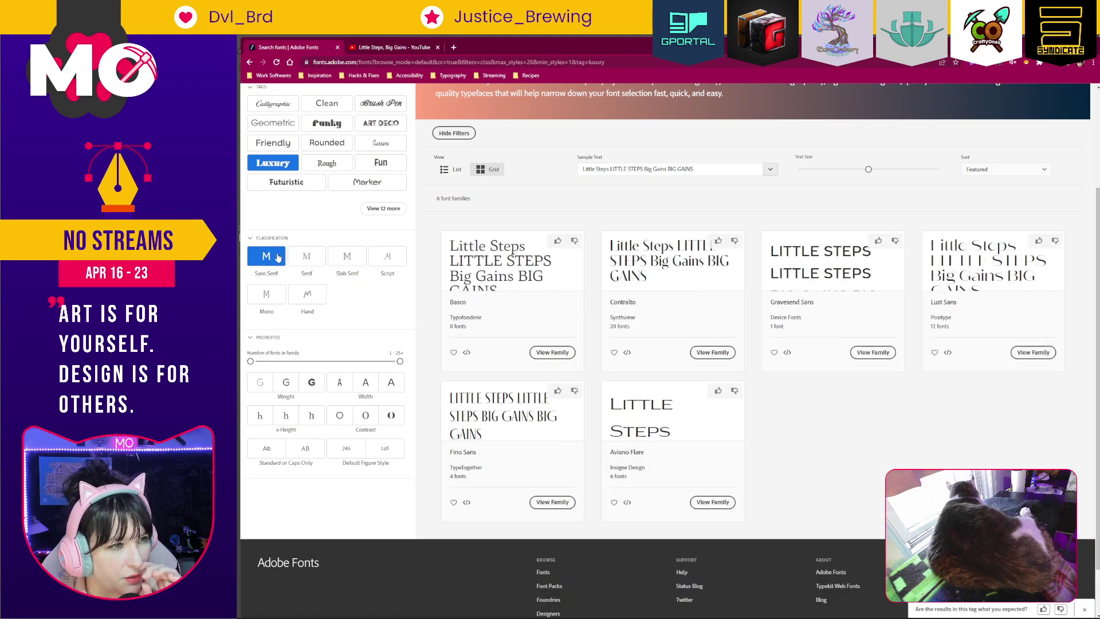
{"action": "left_click", "coordinate": [272, 257]}
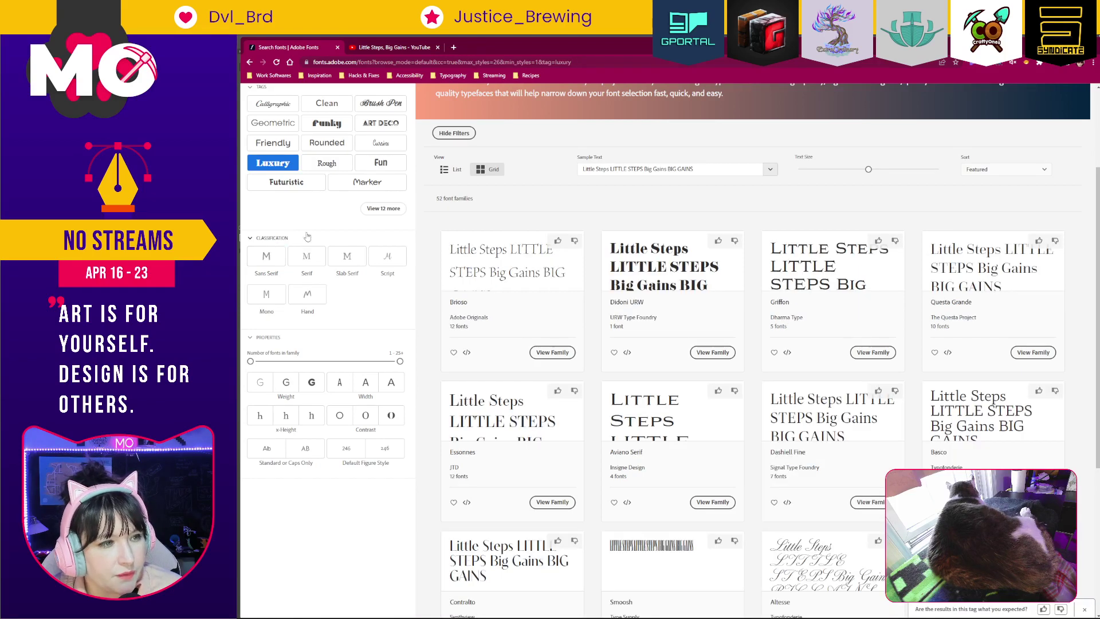
Enlarge the page display and examine the sample-text previews on the first page of Luxury fonts.
{"action": "scroll", "coordinate": [797, 372], "scroll_direction": "down", "scroll_amount": 3}
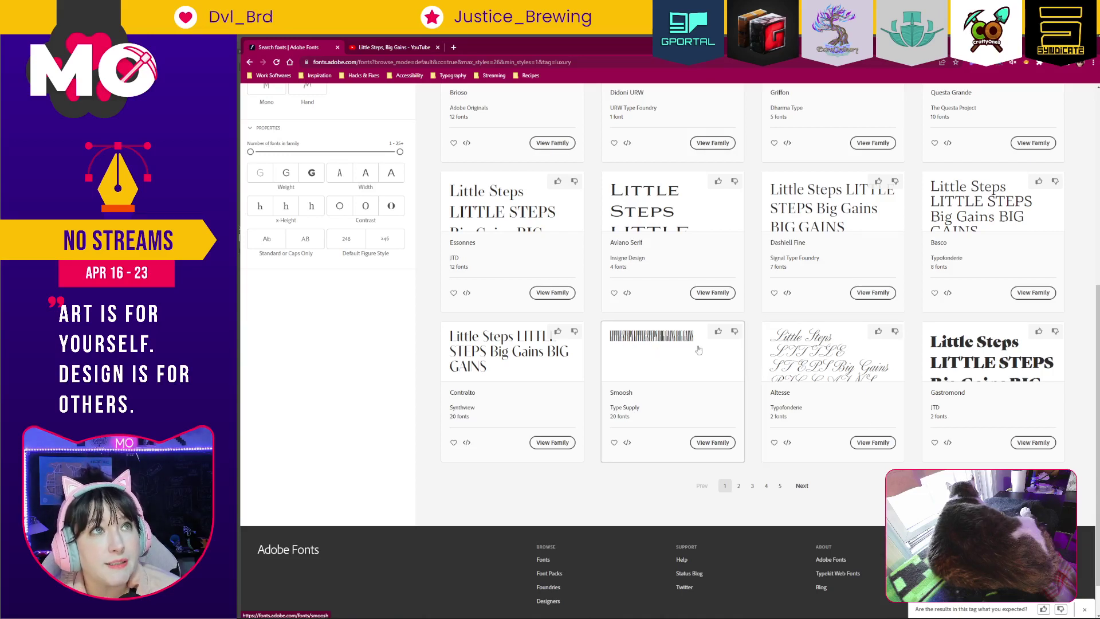
{"action": "key", "text": "ctrl+plus"}
{"action": "key", "text": "ctrl+plus"}
{"action": "key", "text": "ctrl+plus"}
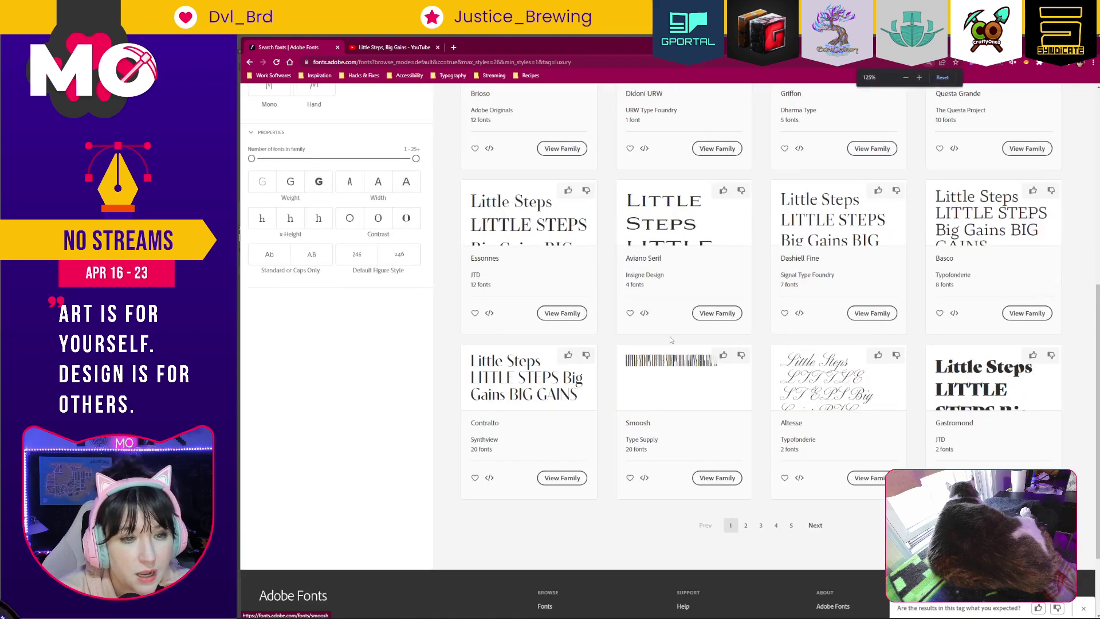
{"action": "scroll", "coordinate": [768, 346], "scroll_direction": "down", "scroll_amount": 3}
{"action": "scroll", "coordinate": [768, 346], "scroll_direction": "down", "scroll_amount": 5}
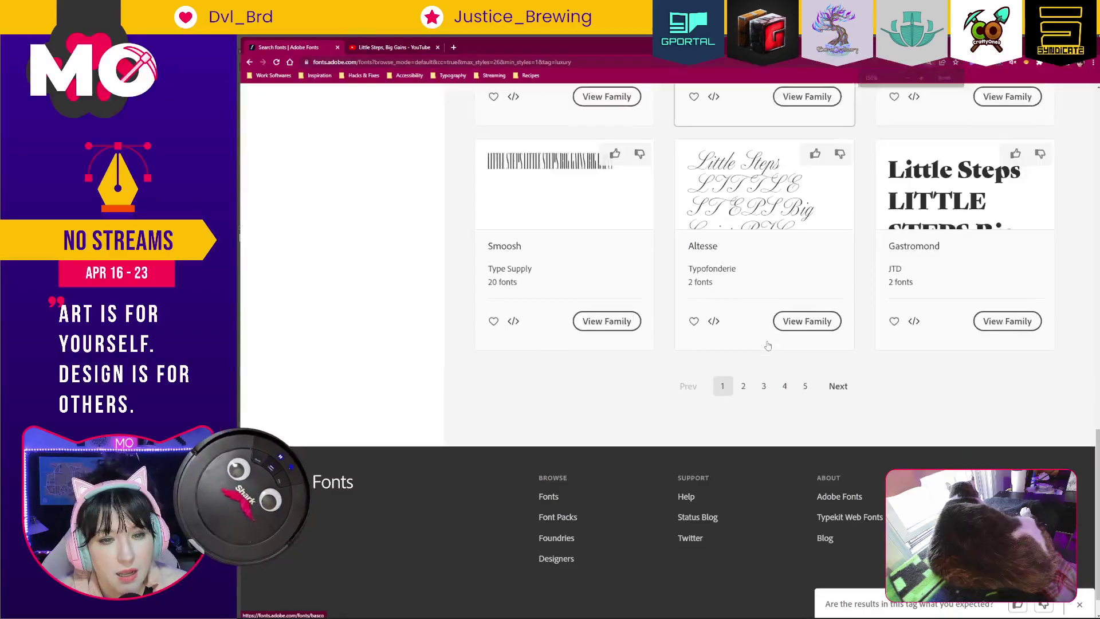
{"action": "scroll", "coordinate": [530, 258], "scroll_direction": "up", "scroll_amount": 1}
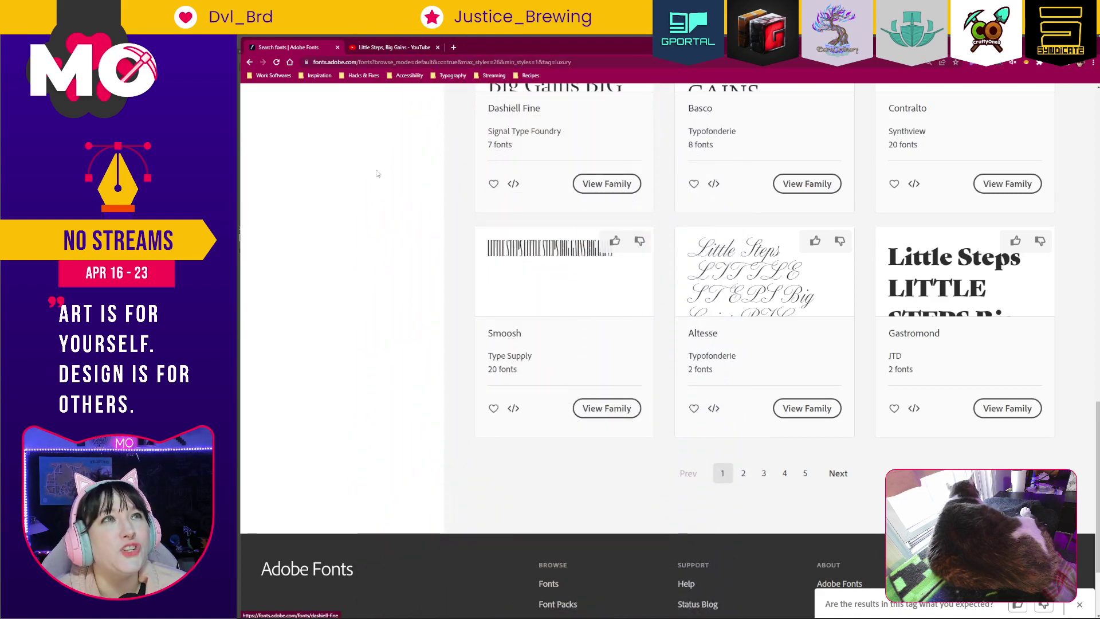
{"action": "scroll", "coordinate": [531, 277], "scroll_direction": "up", "scroll_amount": 1}
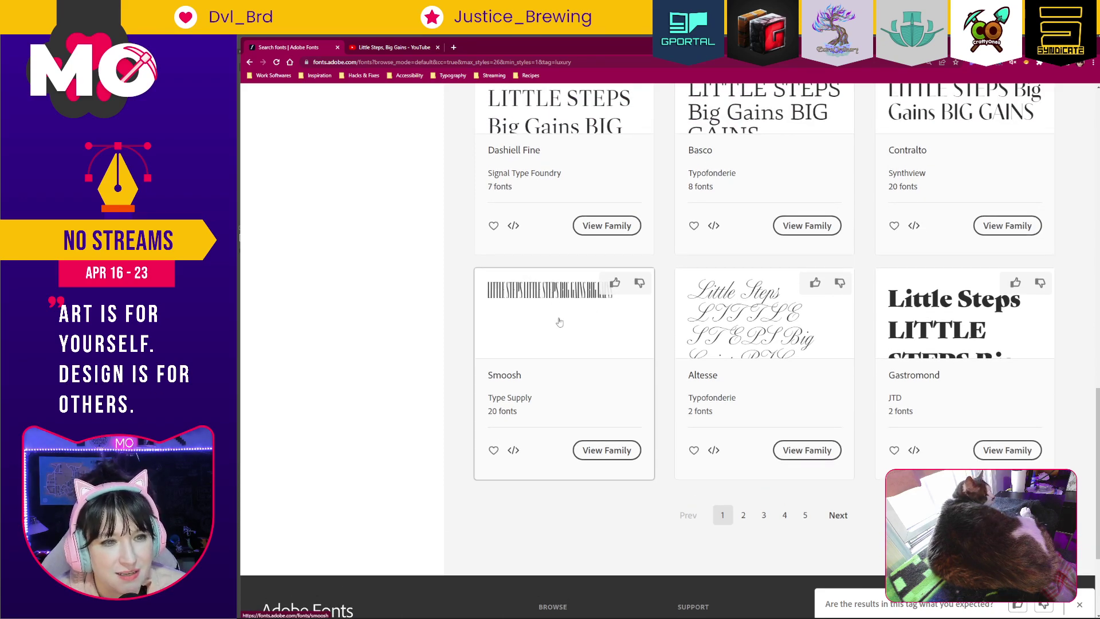
{"action": "scroll", "coordinate": [562, 335], "scroll_direction": "up", "scroll_amount": 5}
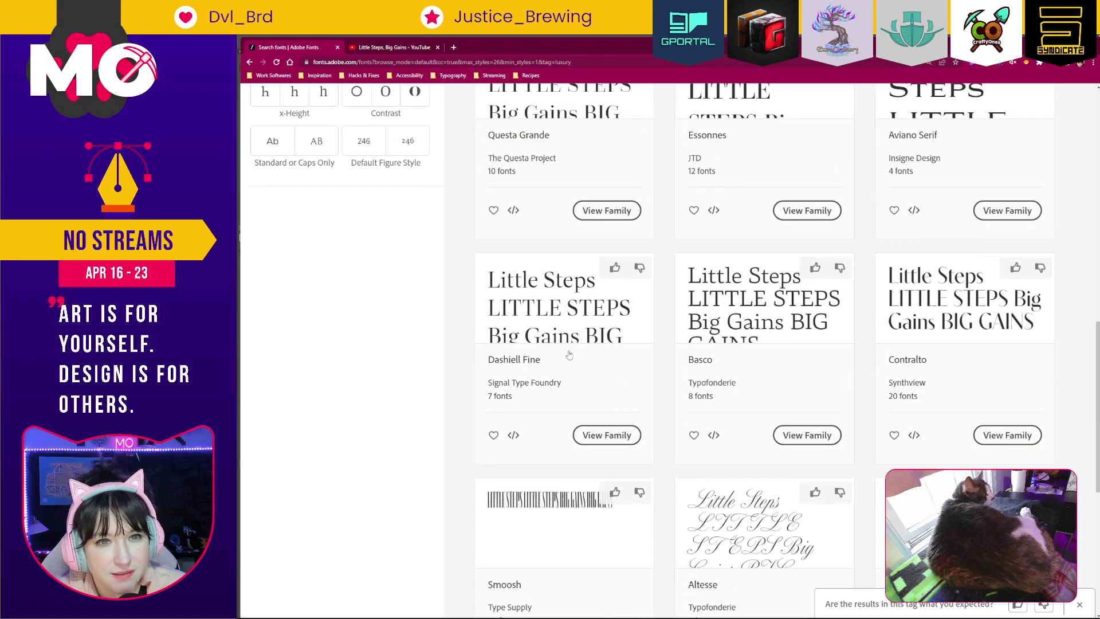
{"action": "scroll", "coordinate": [568, 351], "scroll_direction": "up", "scroll_amount": 2}
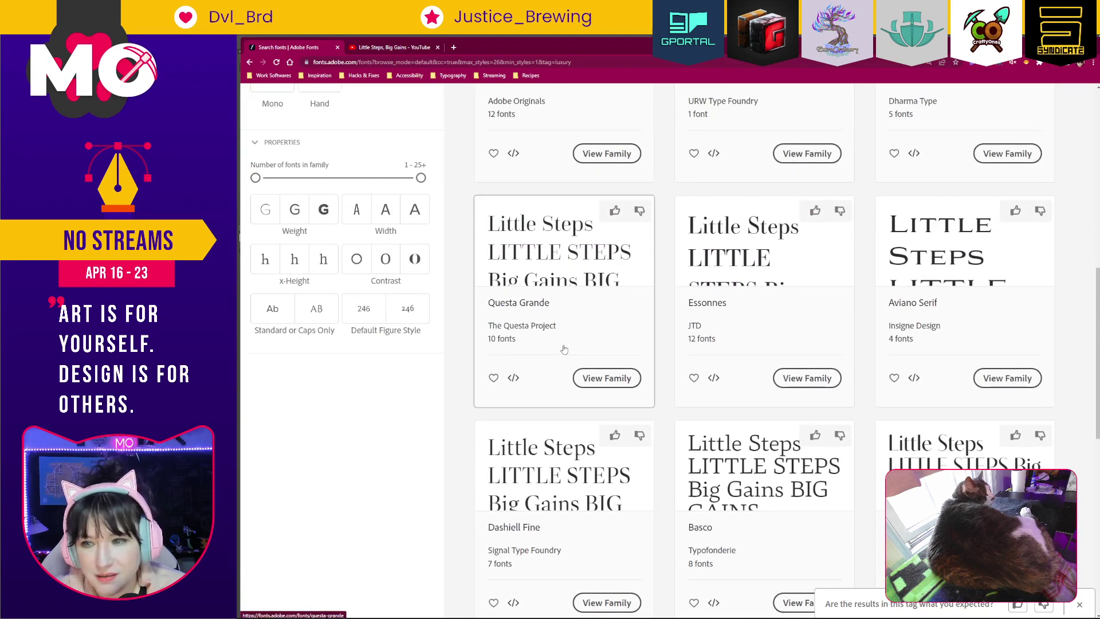
{"action": "scroll", "coordinate": [564, 349], "scroll_direction": "down", "scroll_amount": 4}
{"action": "scroll", "coordinate": [565, 349], "scroll_direction": "down", "scroll_amount": 7}
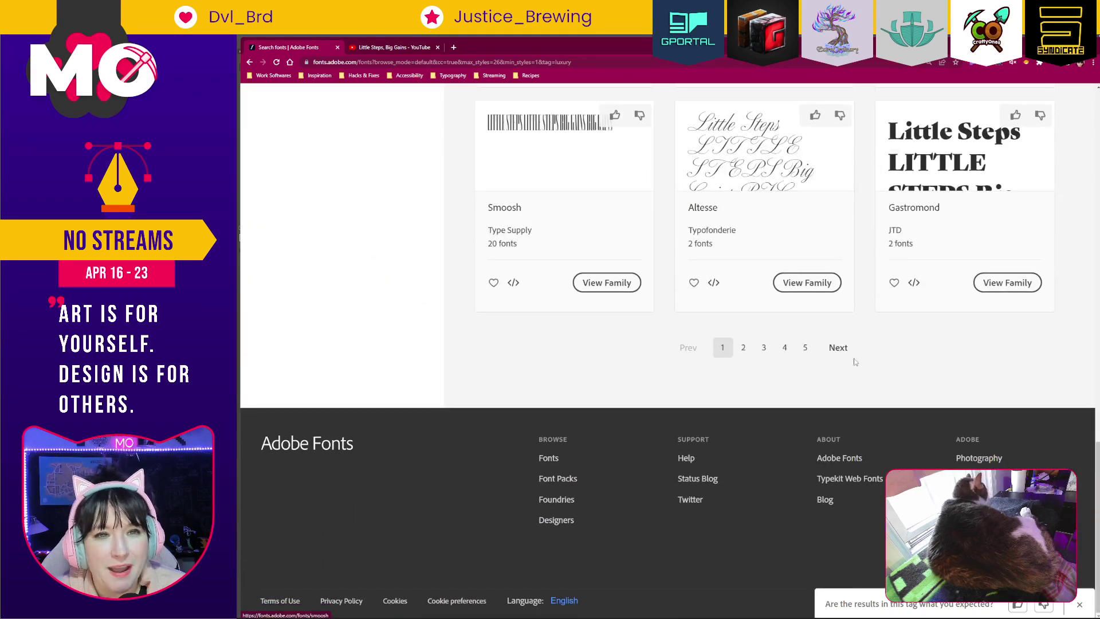
Go to the second page of Luxury fonts and open the Sybarite family in a new tab.
{"action": "left_click", "coordinate": [837, 347]}
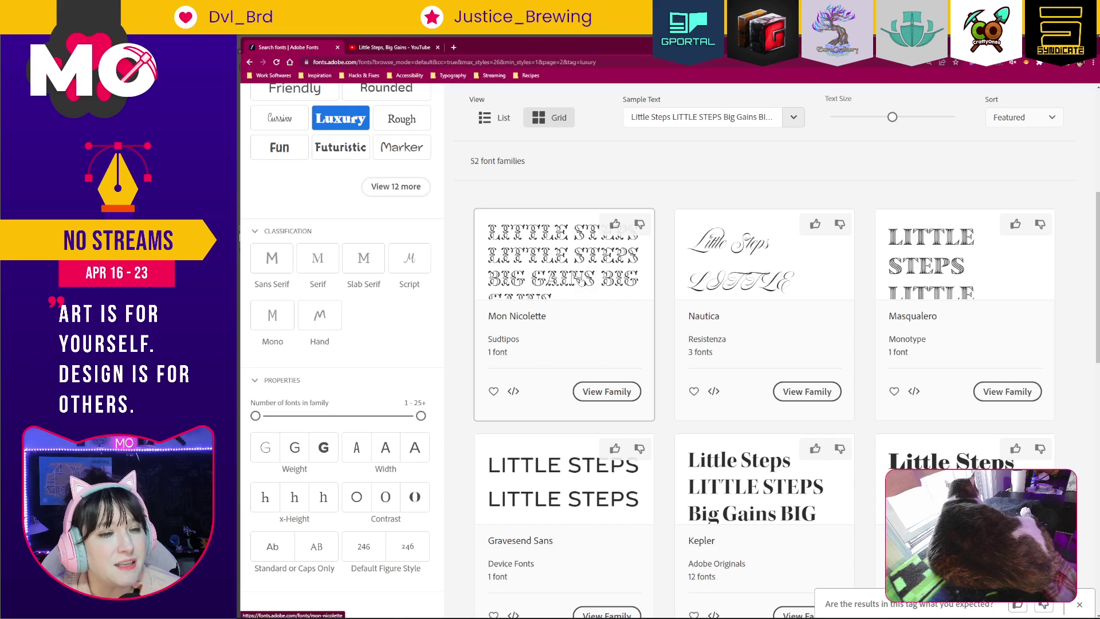
{"action": "scroll", "coordinate": [967, 332], "scroll_direction": "down", "scroll_amount": 5}
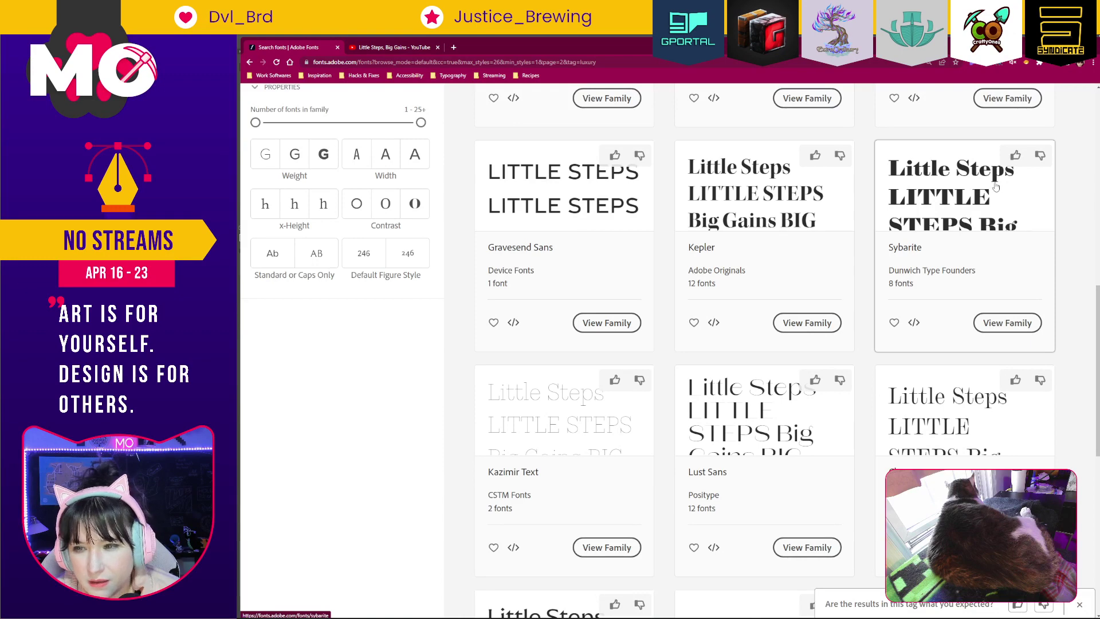
{"action": "right_click", "coordinate": [926, 186]}
{"action": "left_click", "coordinate": [963, 192]}
Go to the third page of Luxury fonts and open the Temeraire family in a new tab.
{"action": "scroll", "coordinate": [906, 302], "scroll_direction": "down", "scroll_amount": 2}
{"action": "scroll", "coordinate": [906, 302], "scroll_direction": "down", "scroll_amount": 3}
{"action": "scroll", "coordinate": [924, 315], "scroll_direction": "down", "scroll_amount": 2}
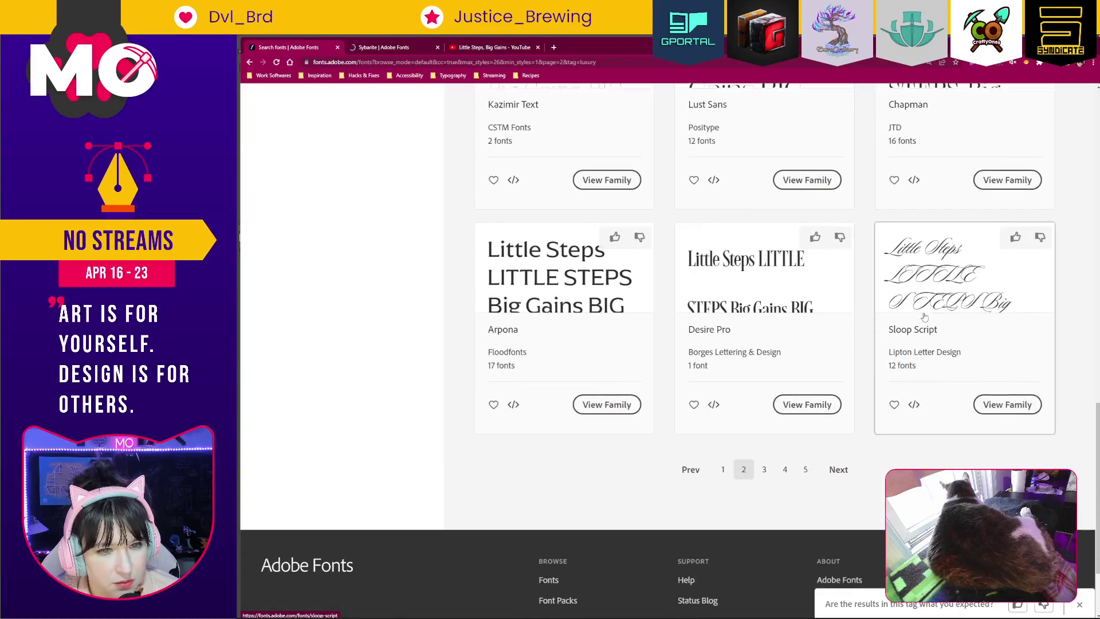
{"action": "left_click", "coordinate": [840, 460]}
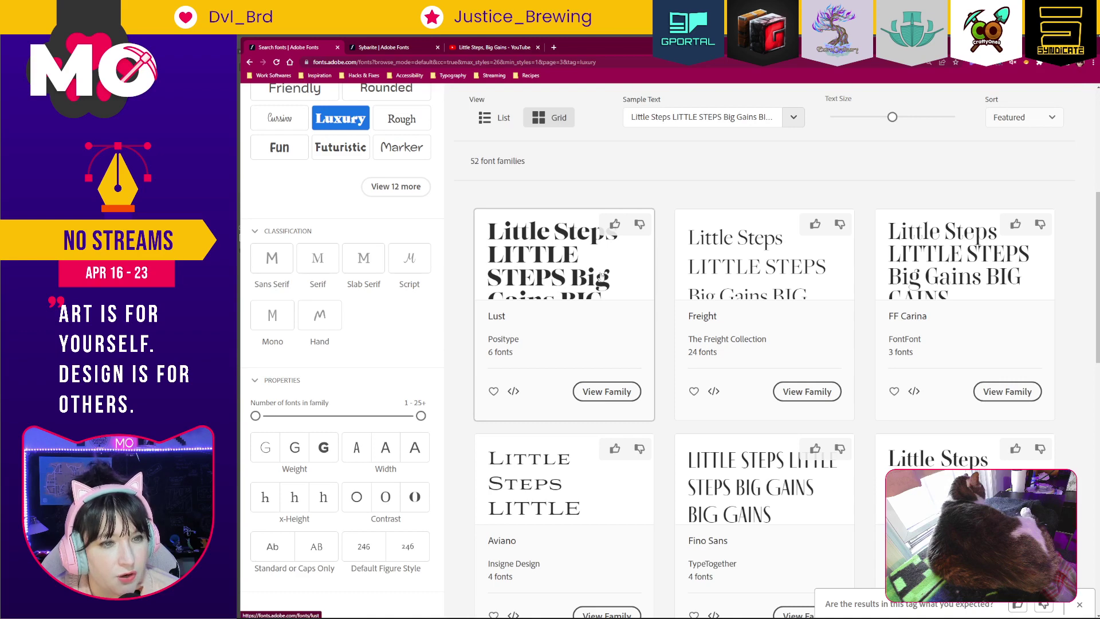
{"action": "scroll", "coordinate": [602, 269], "scroll_direction": "down", "scroll_amount": 4}
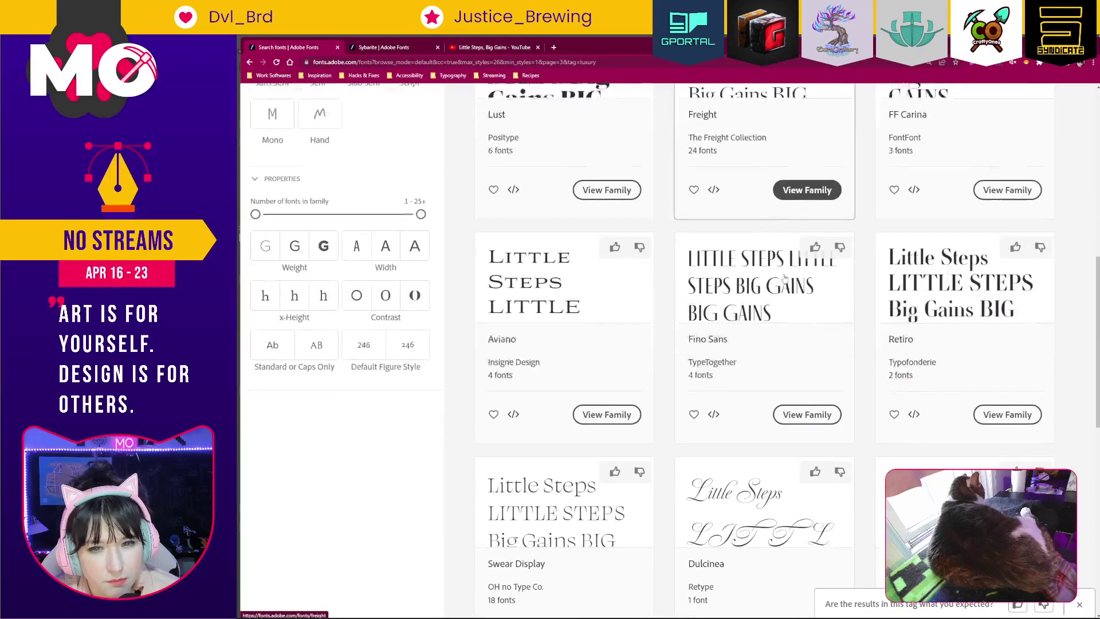
{"action": "scroll", "coordinate": [785, 278], "scroll_direction": "down", "scroll_amount": 2}
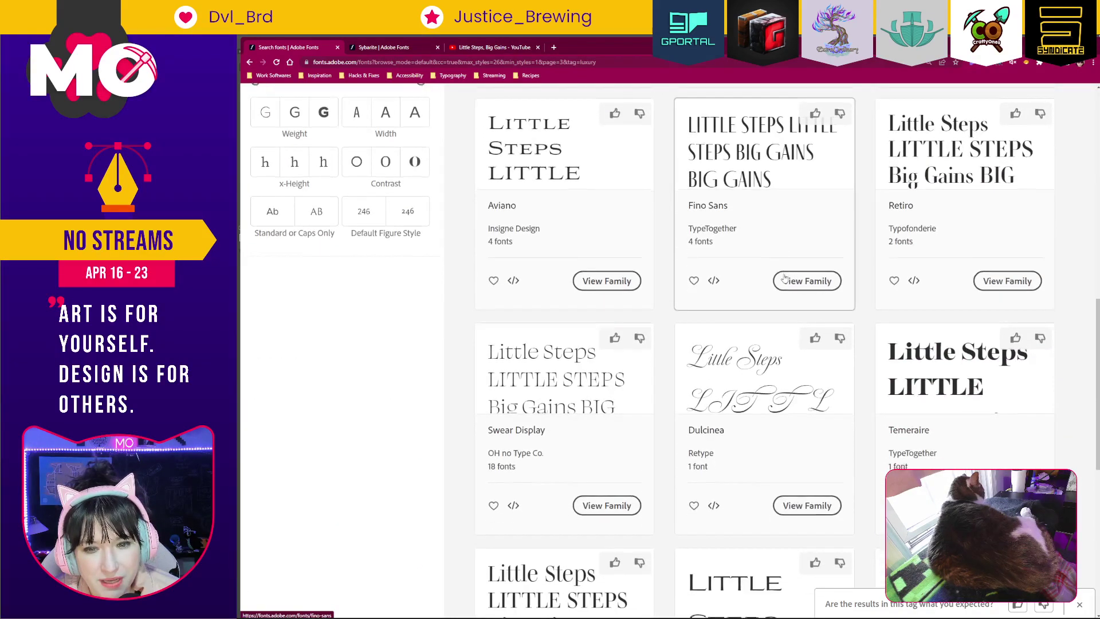
{"action": "scroll", "coordinate": [785, 278], "scroll_direction": "down", "scroll_amount": 3}
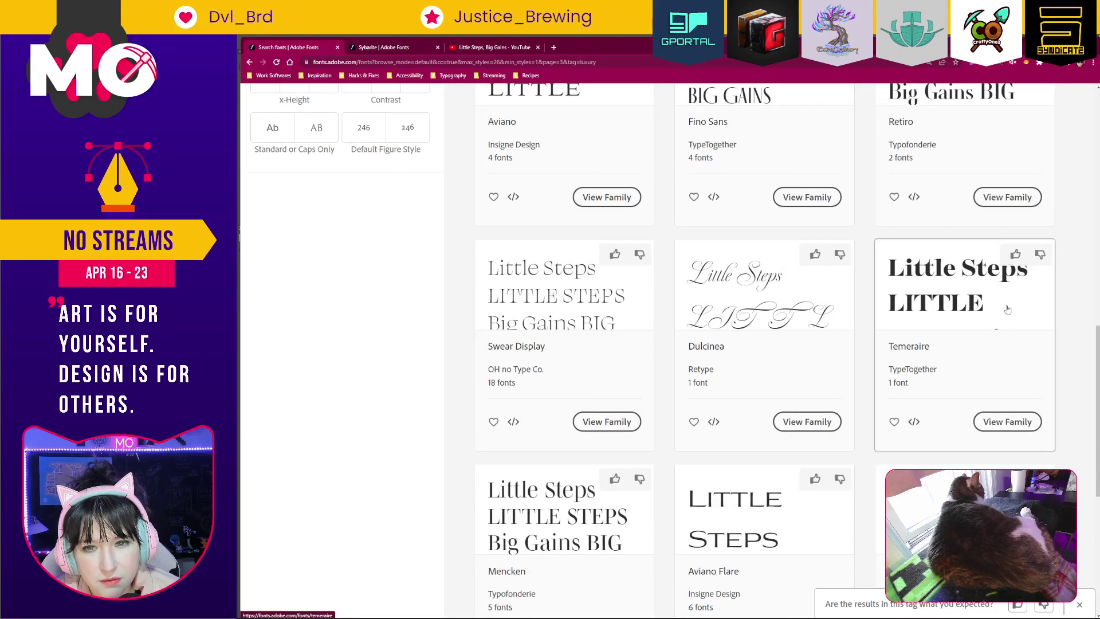
{"action": "right_click", "coordinate": [924, 172]}
{"action": "left_click", "coordinate": [951, 179]}
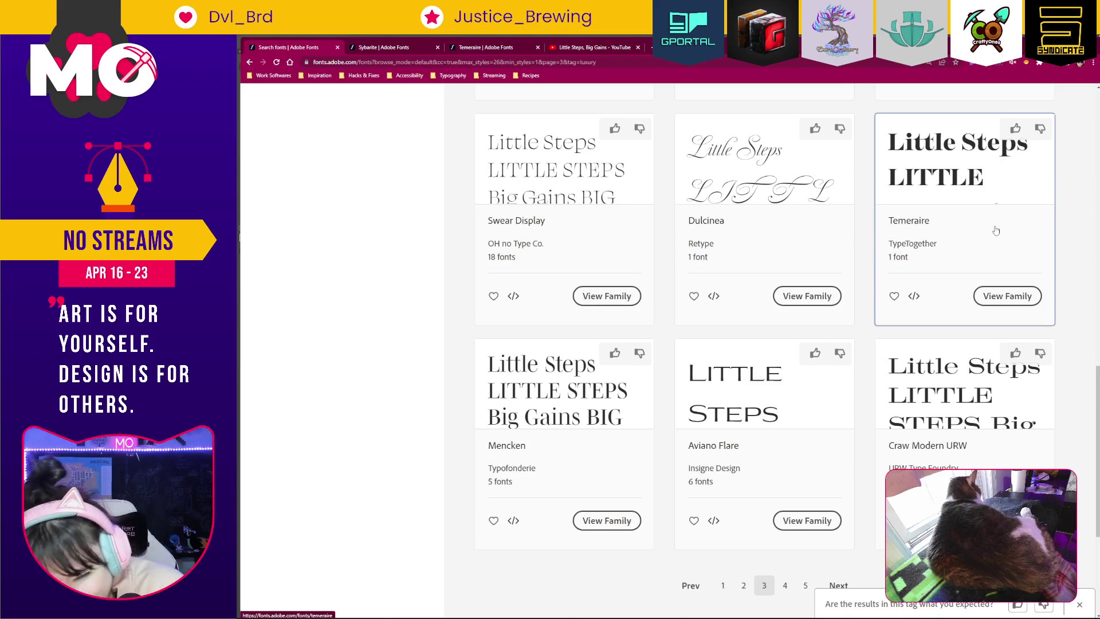
Go to the fourth page of Luxury fonts and examine the brand-name previews.
{"action": "scroll", "coordinate": [980, 233], "scroll_direction": "down", "scroll_amount": 3}
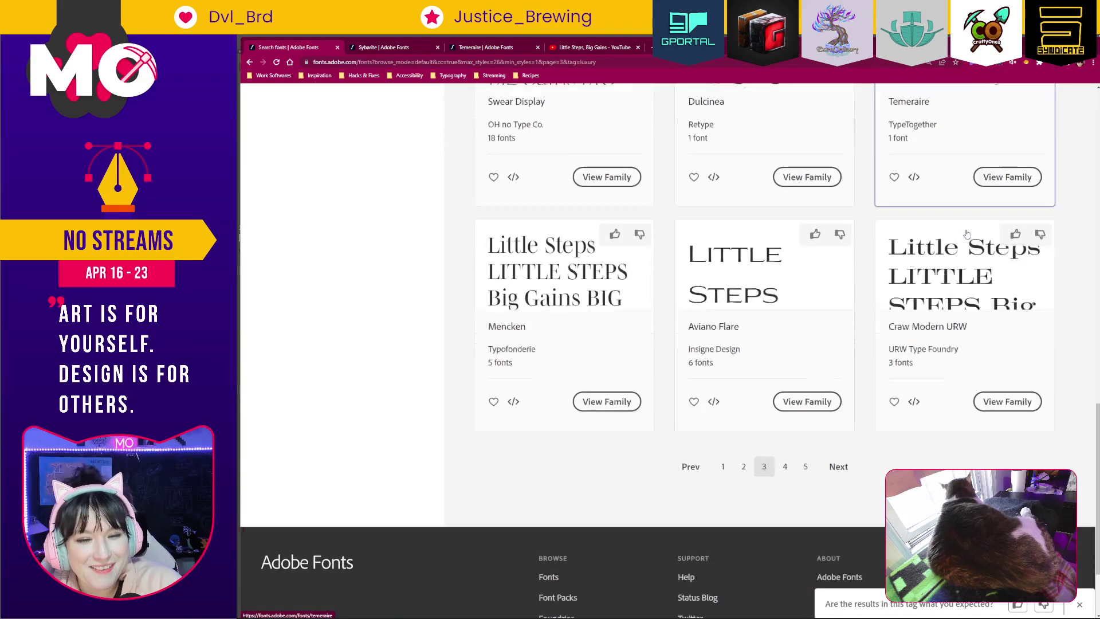
{"action": "left_click", "coordinate": [837, 387]}
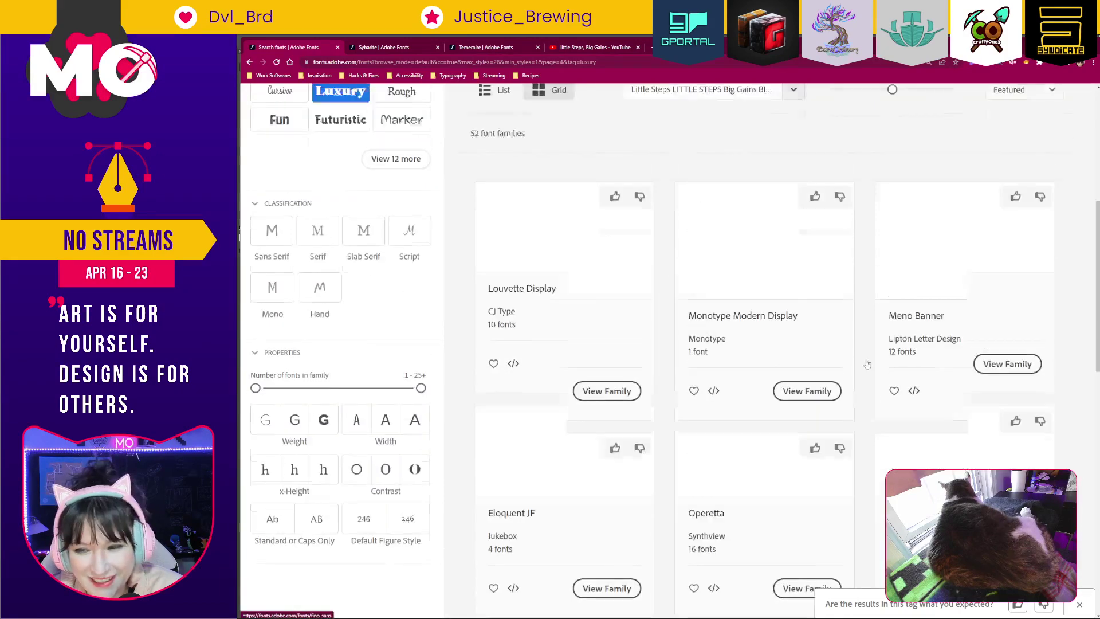
{"action": "scroll", "coordinate": [994, 358], "scroll_direction": "down", "scroll_amount": 2}
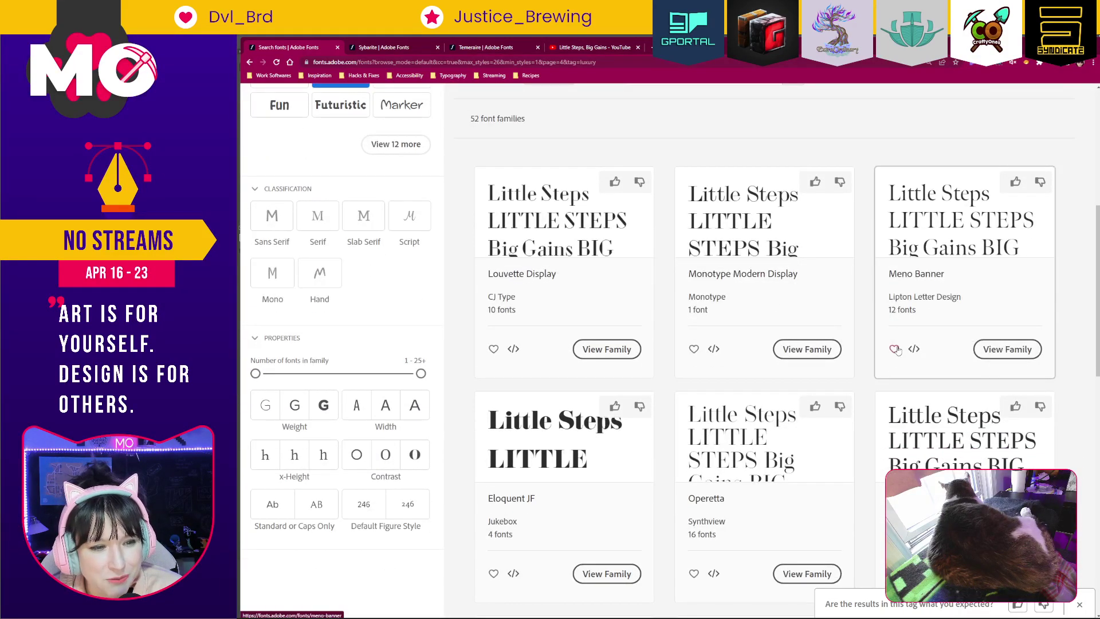
{"action": "scroll", "coordinate": [898, 350], "scroll_direction": "down", "scroll_amount": 5}
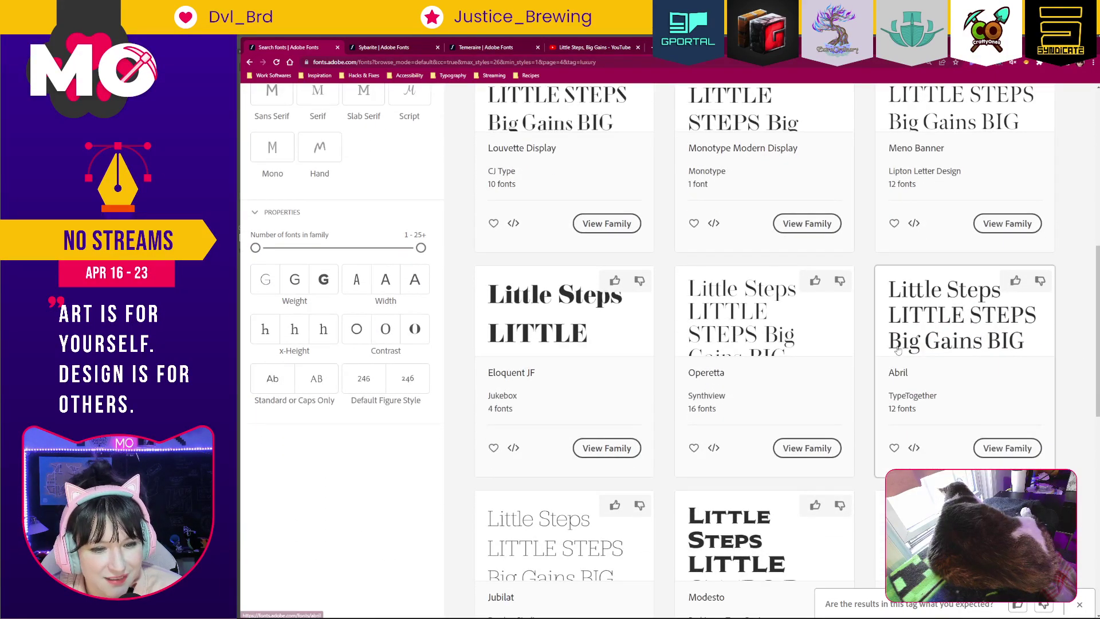
{"action": "scroll", "coordinate": [899, 350], "scroll_direction": "down", "scroll_amount": 5}
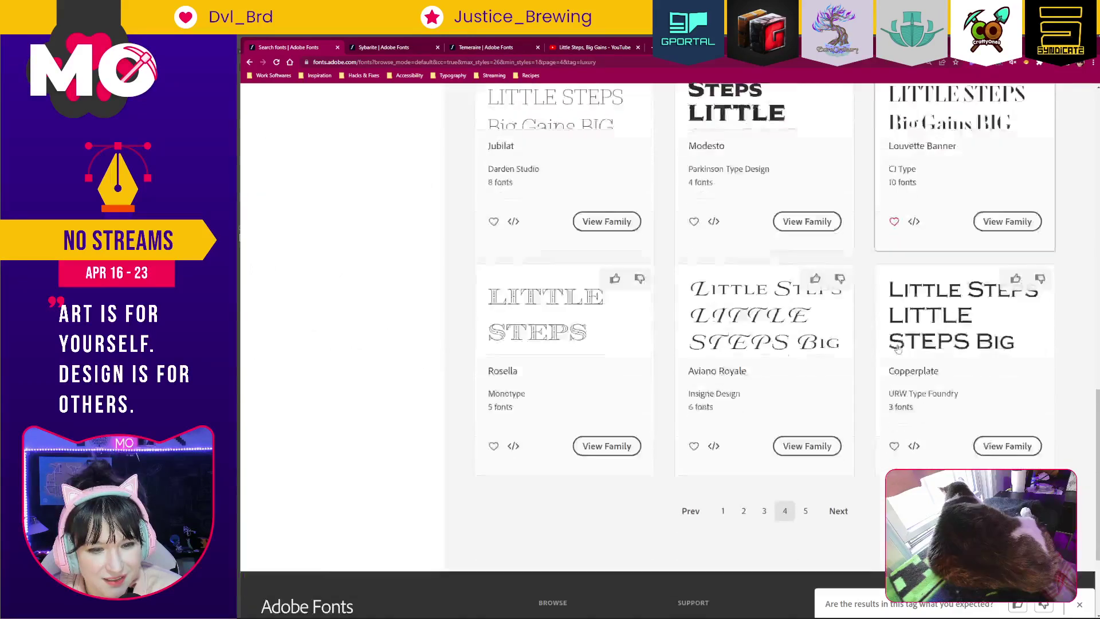
Check the fifth page of Luxury fonts, and switch the tag filter to Geometric.
{"action": "left_click", "coordinate": [840, 418]}
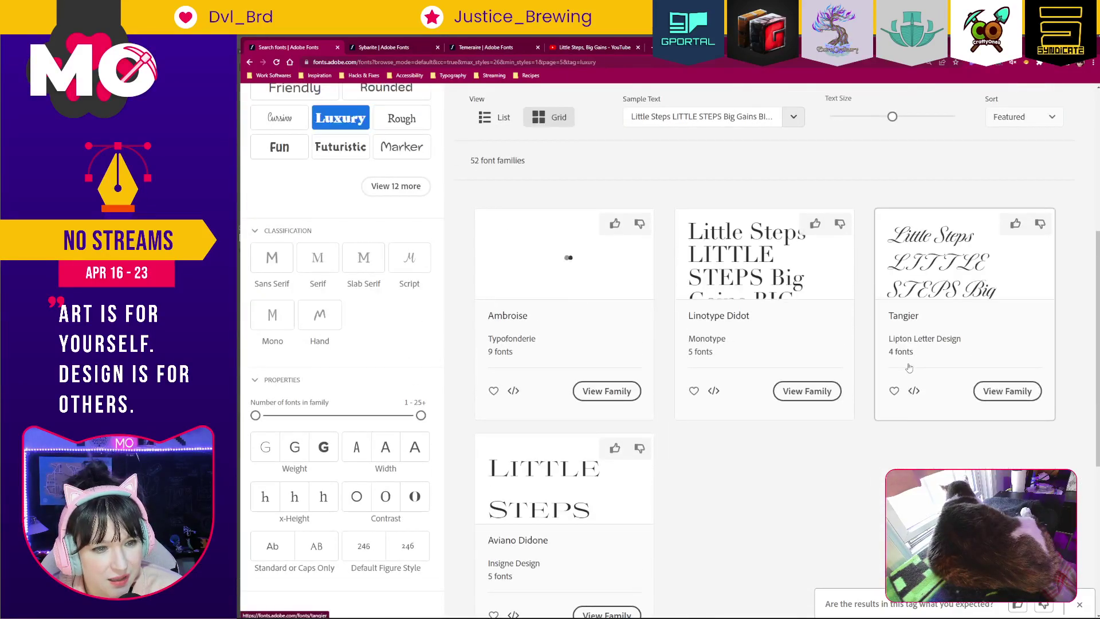
{"action": "scroll", "coordinate": [909, 367], "scroll_direction": "down", "scroll_amount": 3}
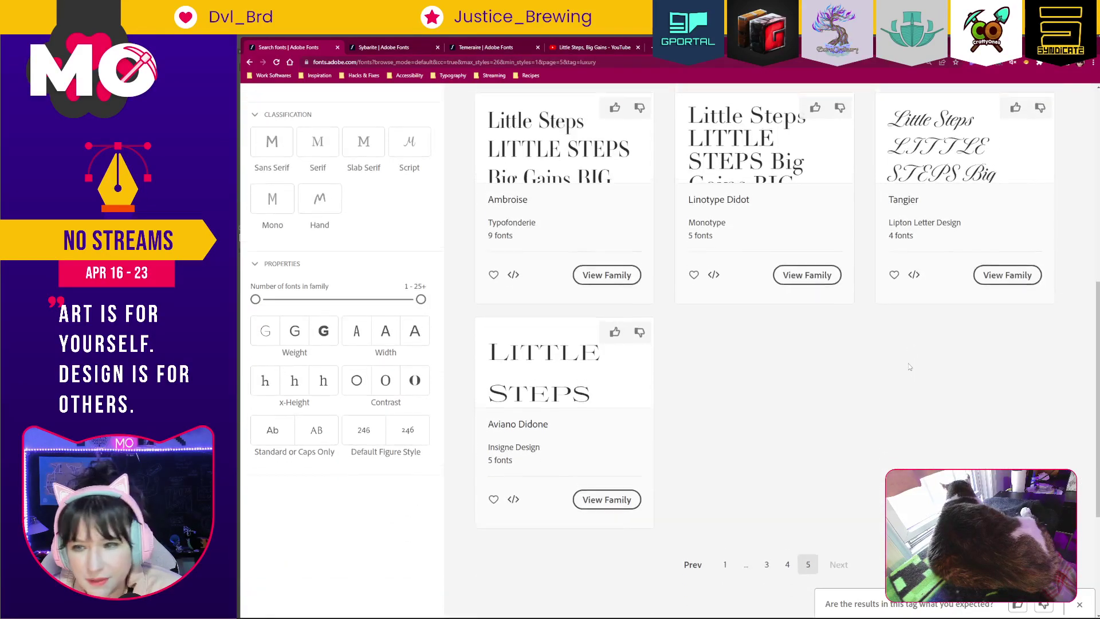
{"action": "scroll", "coordinate": [909, 368], "scroll_direction": "up", "scroll_amount": 1}
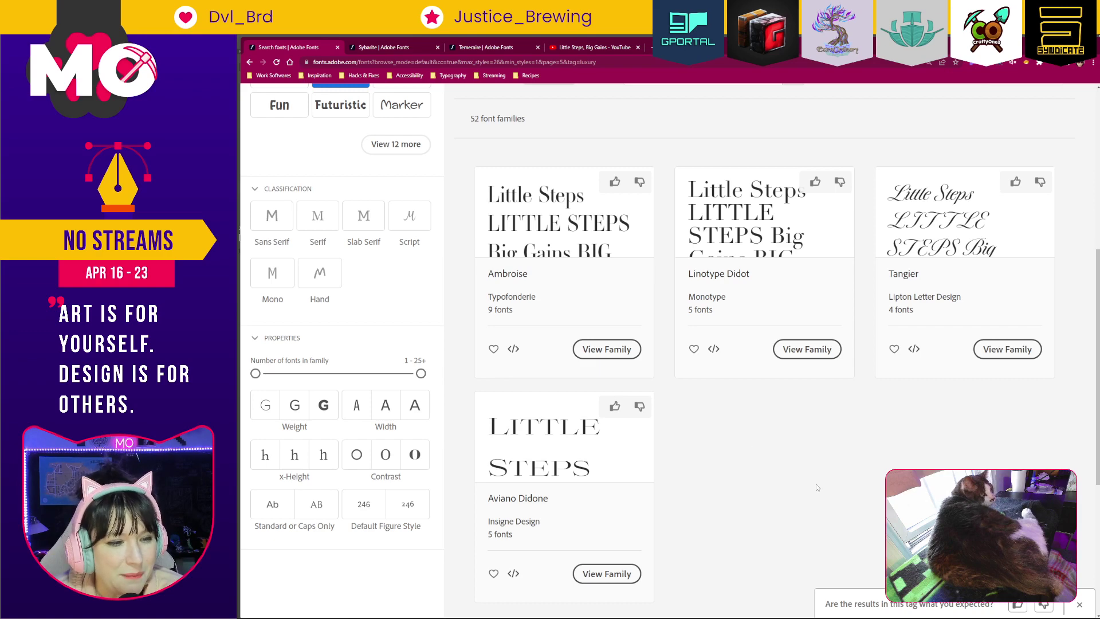
{"action": "scroll", "coordinate": [417, 259], "scroll_direction": "up", "scroll_amount": 4}
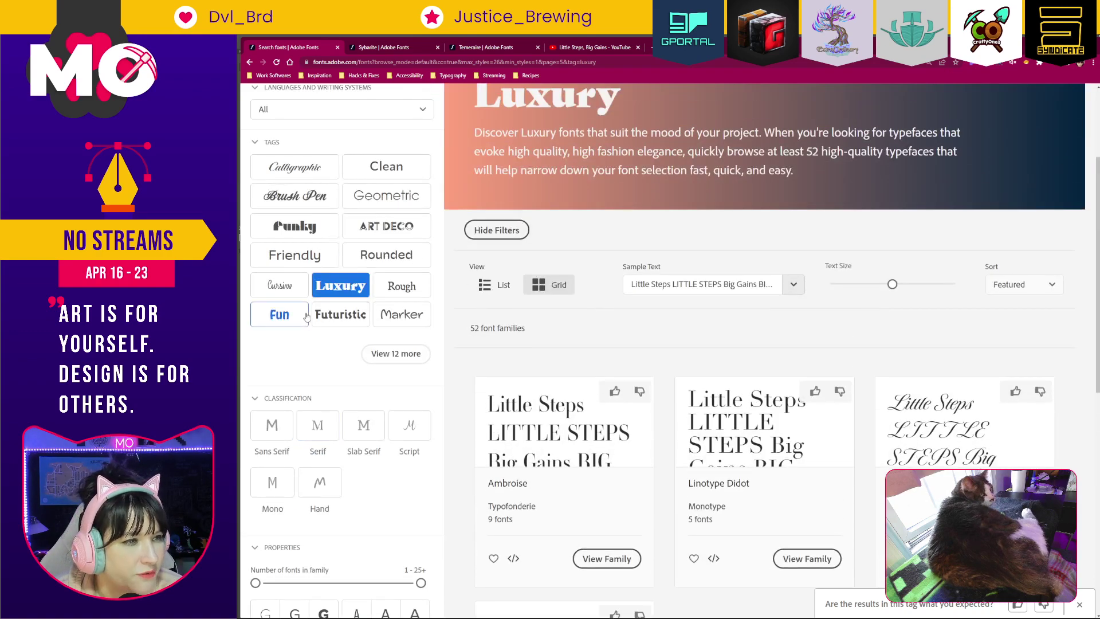
{"action": "left_click", "coordinate": [386, 195]}
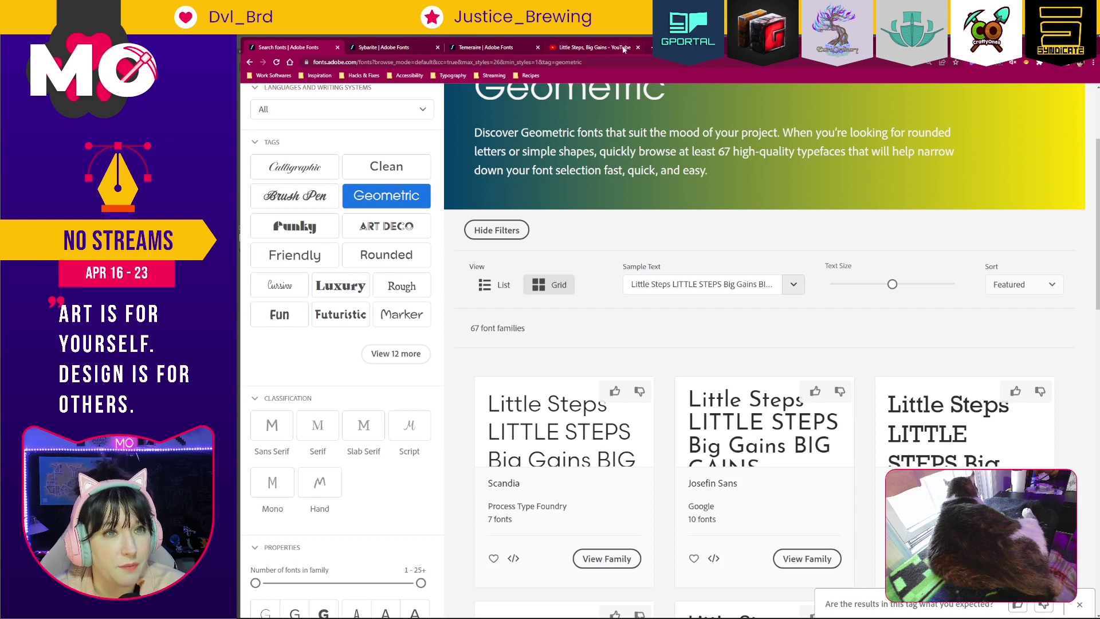
Open the Google Fonts website, fonts.google.com, in a new browser tab.
{"action": "key", "text": "ctrl+t"}
{"action": "type", "text": "f"}
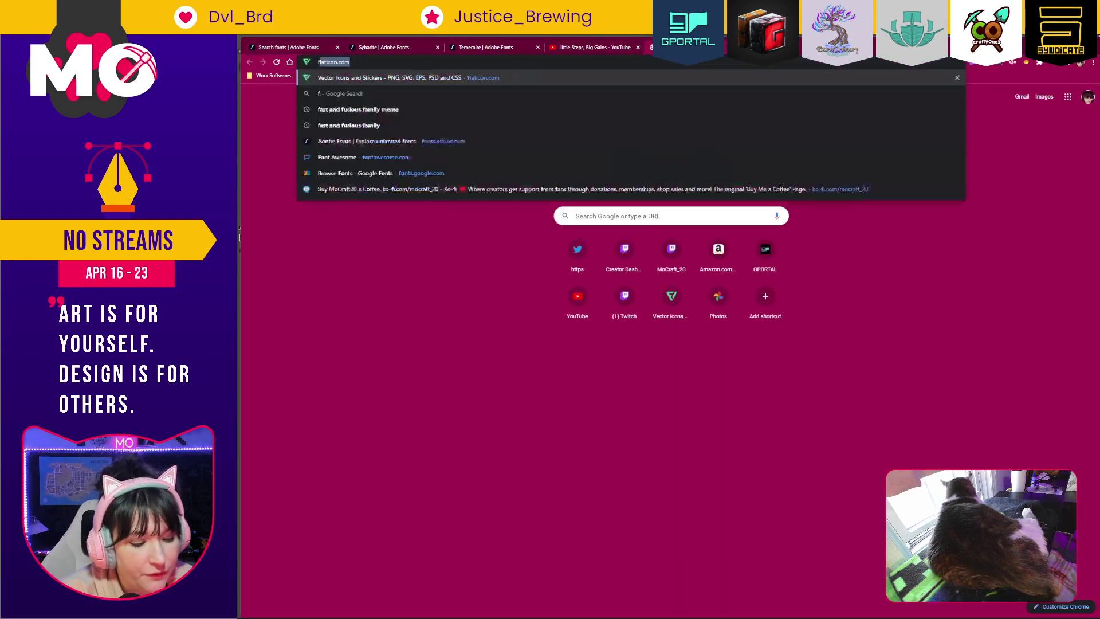
{"action": "type", "text": "onts.google.c"}
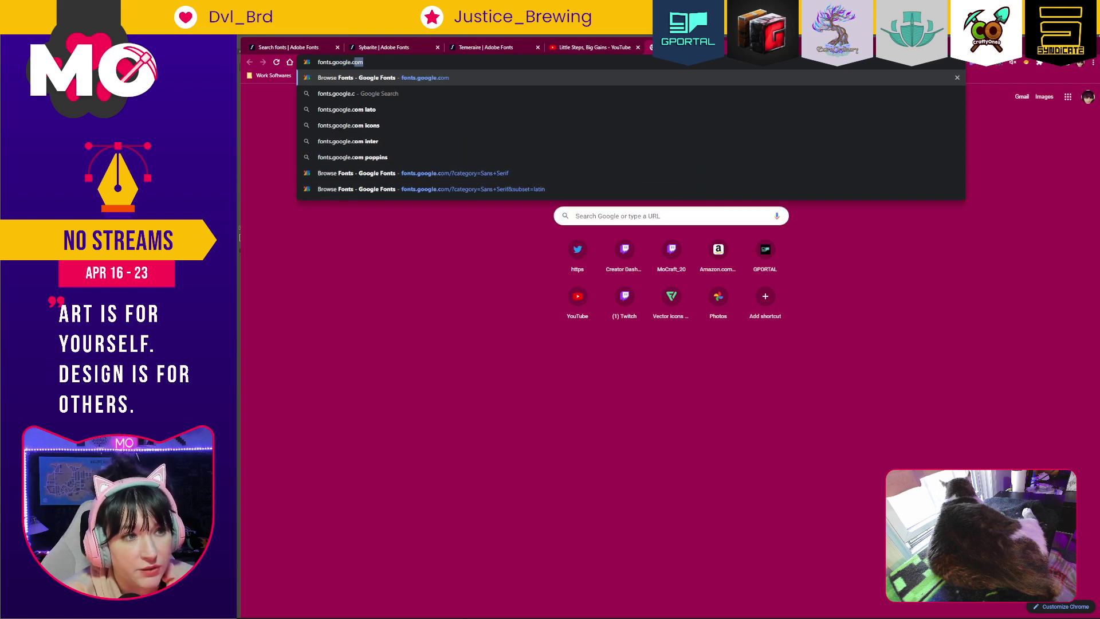
{"action": "key", "text": "Return"}
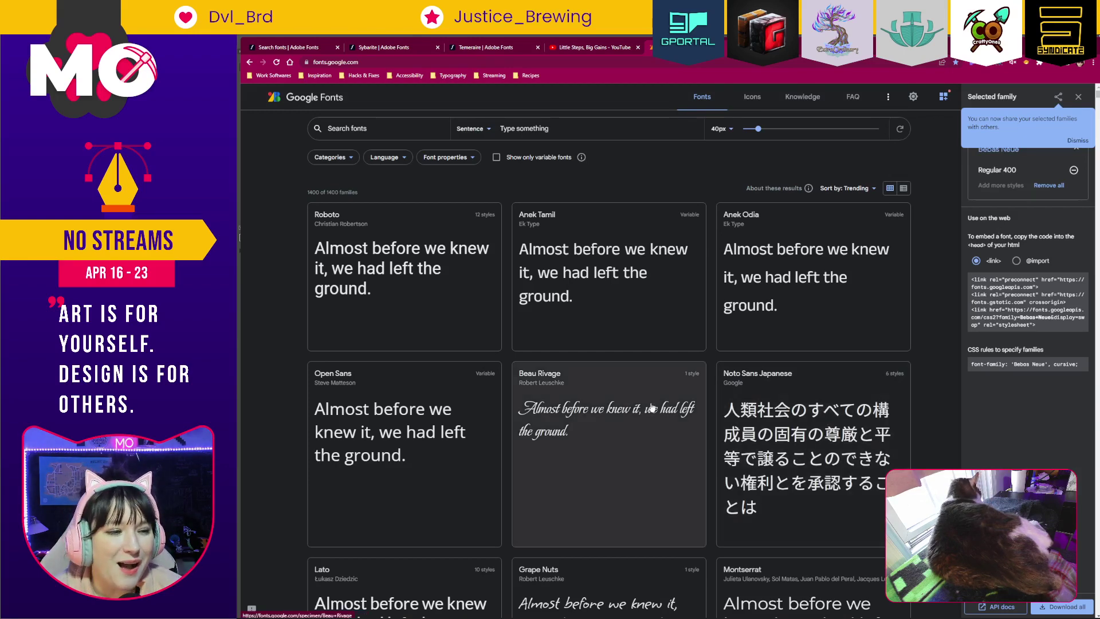
Examine the trending font families and their sample previews on Google Fonts.
{"action": "scroll", "coordinate": [573, 342], "scroll_direction": "down", "scroll_amount": 6}
{"action": "scroll", "coordinate": [577, 334], "scroll_direction": "up", "scroll_amount": 5}
{"action": "scroll", "coordinate": [576, 334], "scroll_direction": "up", "scroll_amount": 1}
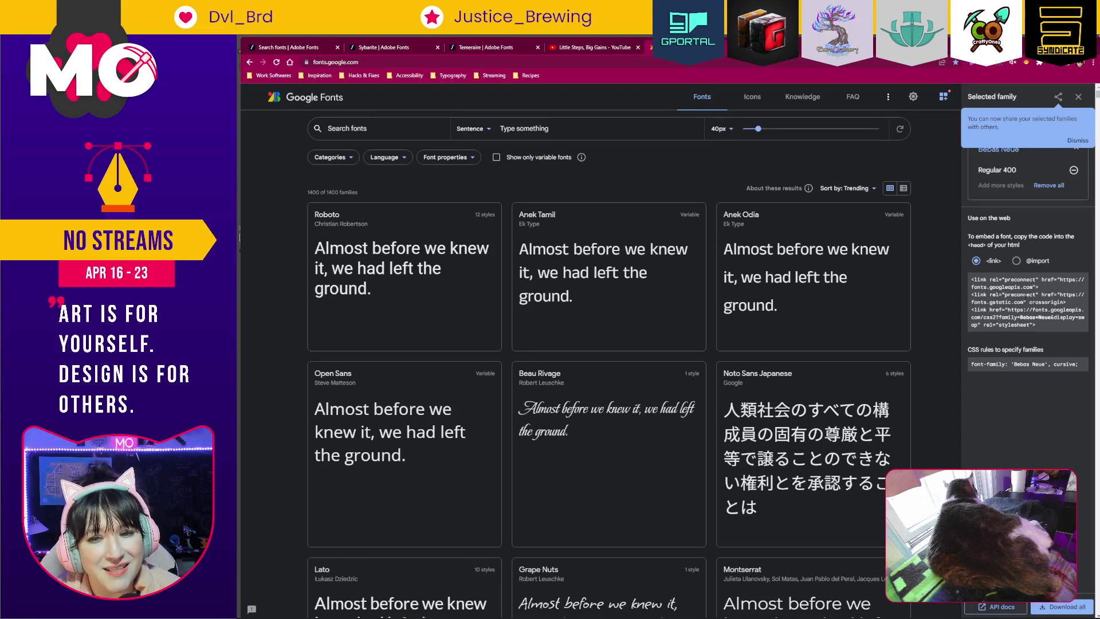
{"action": "left_click", "coordinate": [1041, 327]}
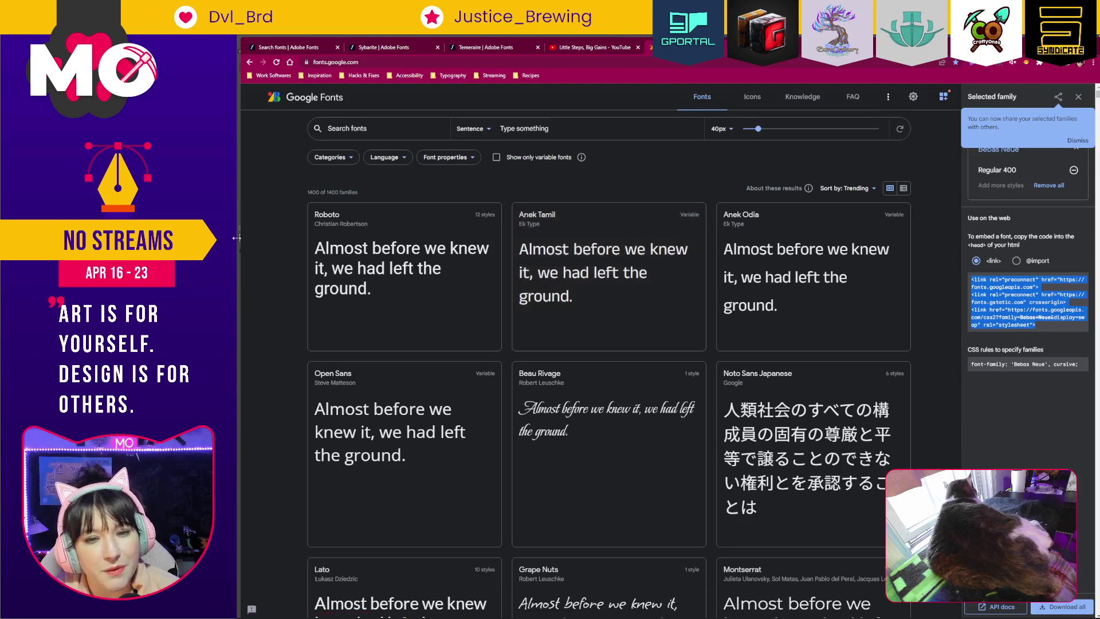
{"action": "scroll", "coordinate": [591, 295], "scroll_direction": "down", "scroll_amount": 5}
{"action": "scroll", "coordinate": [587, 283], "scroll_direction": "down", "scroll_amount": 12}
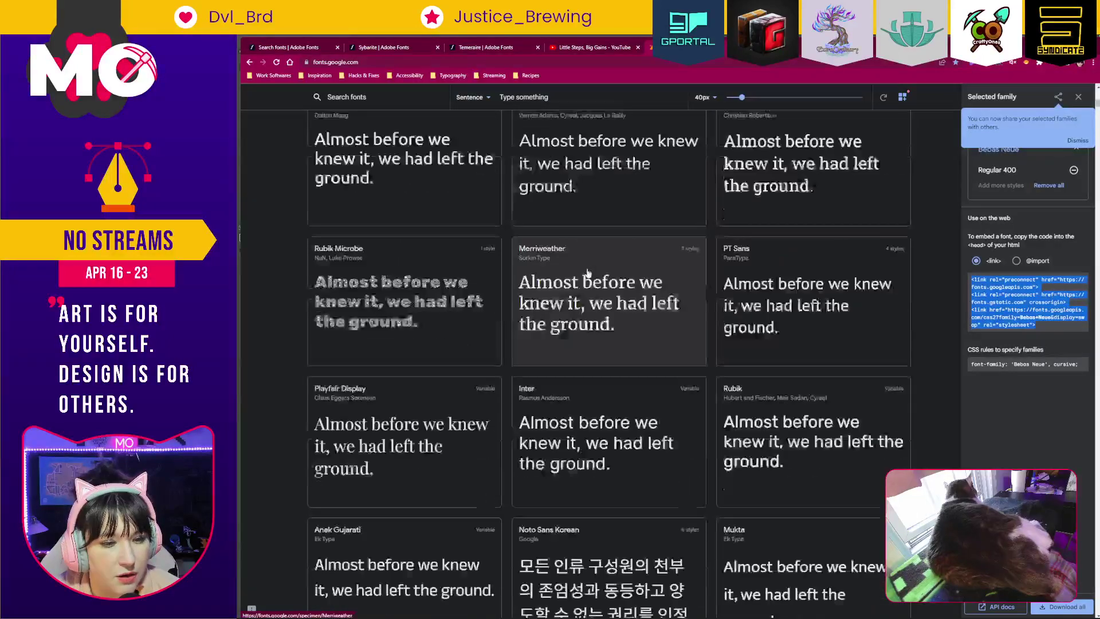
{"action": "scroll", "coordinate": [588, 272], "scroll_direction": "down", "scroll_amount": 6}
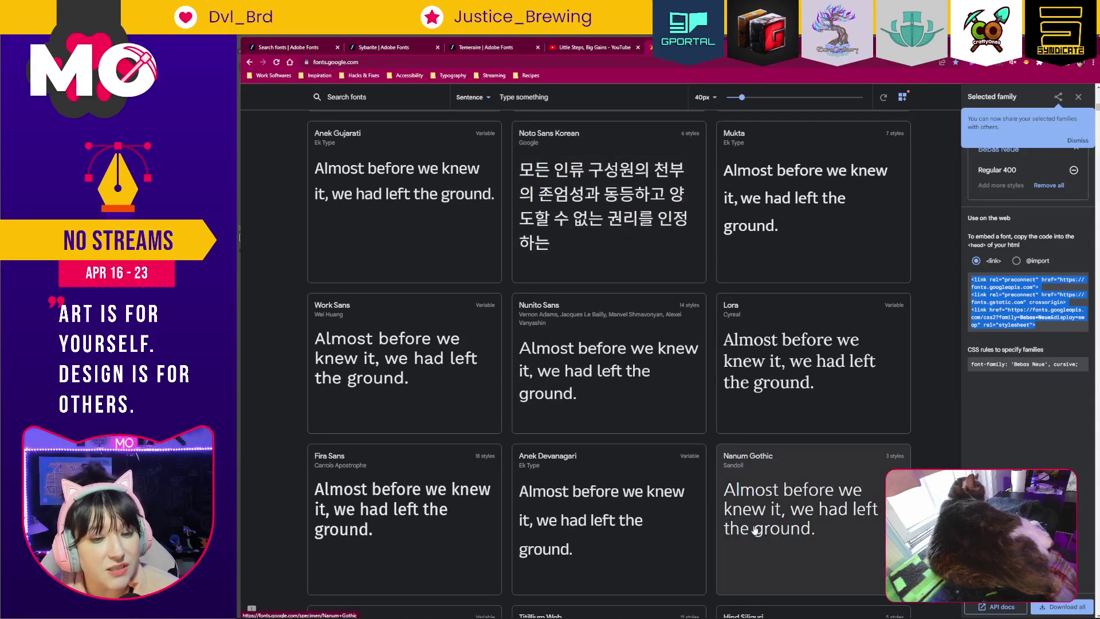
Switch to the Adobe XD branding board and examine the Open Sans styles in the Typography section.
{"action": "key", "text": "alt+Tab"}
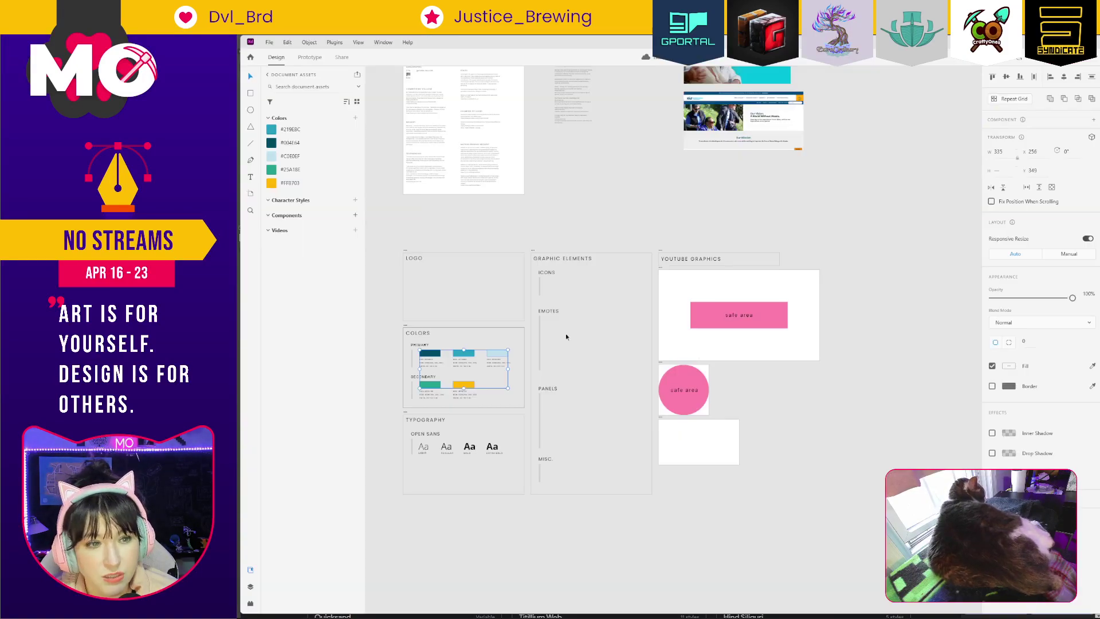
{"action": "key", "text": "z"}
{"action": "left_click_drag", "start_coordinate": [404, 424], "coordinate": [516, 465]}
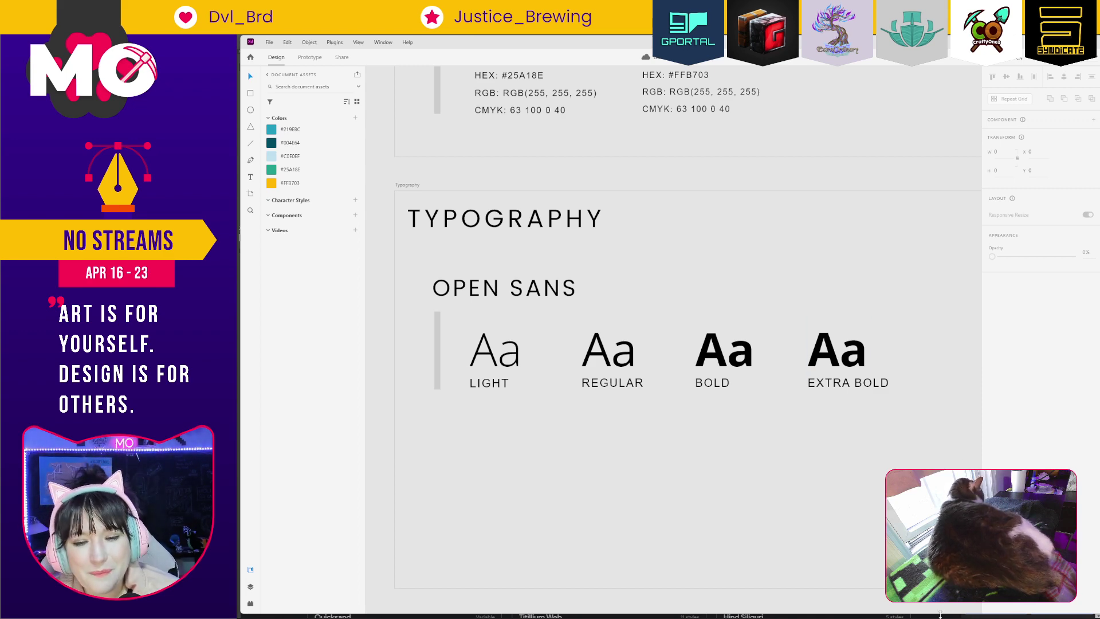
Return to the browser's Sybarite family page on Adobe Fonts and activate all its fonts.
{"action": "key", "text": "alt+Tab"}
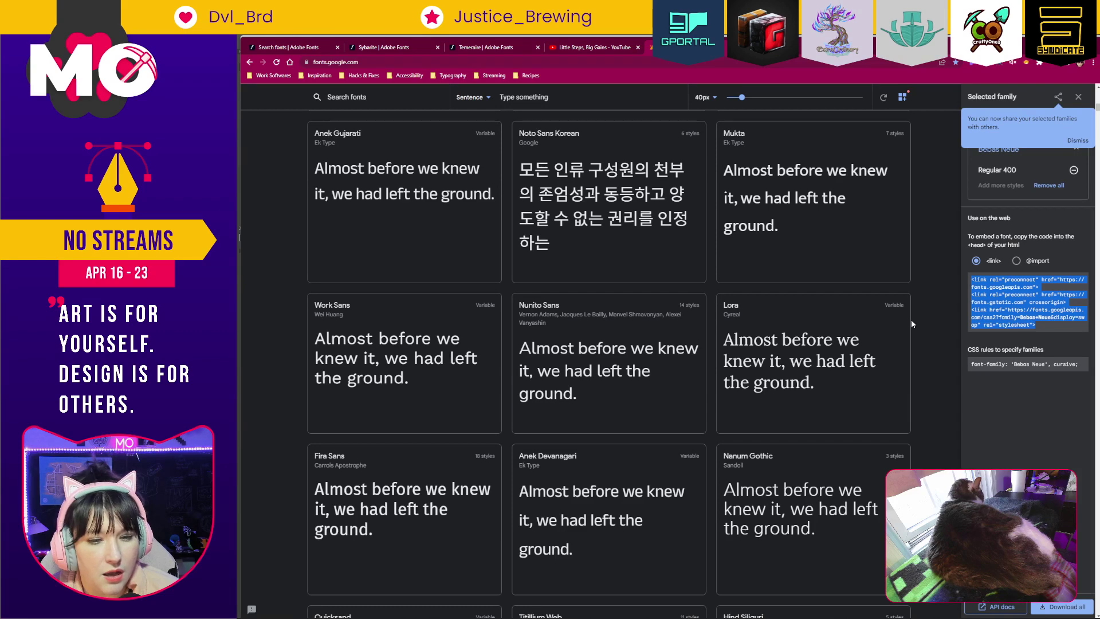
{"action": "left_click", "coordinate": [301, 50]}
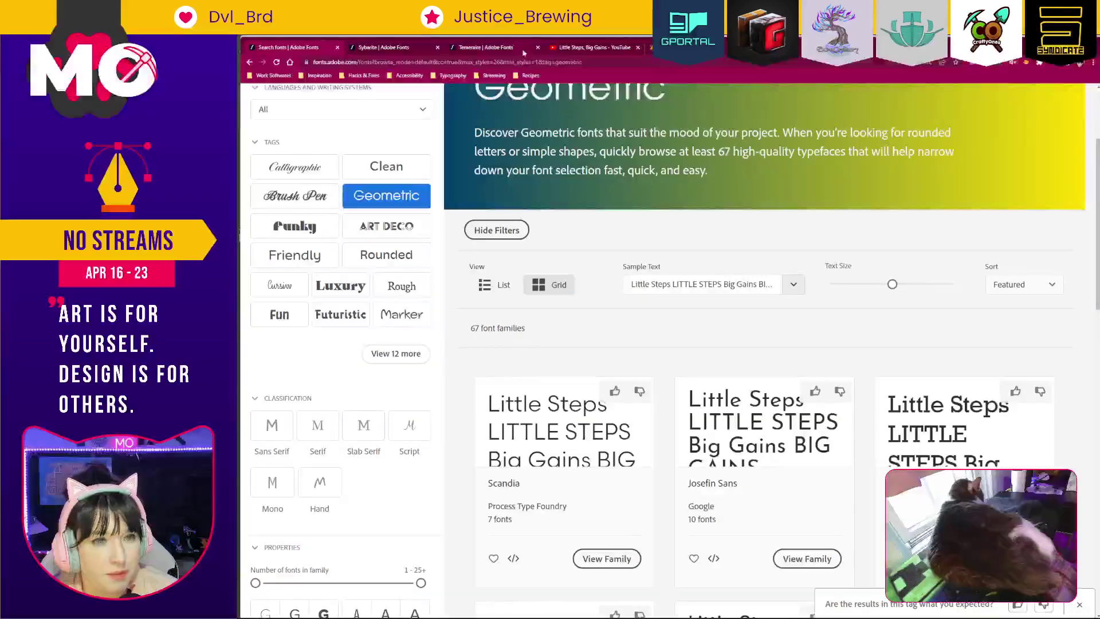
{"action": "left_click", "coordinate": [380, 51]}
{"action": "left_click", "coordinate": [1066, 245]}
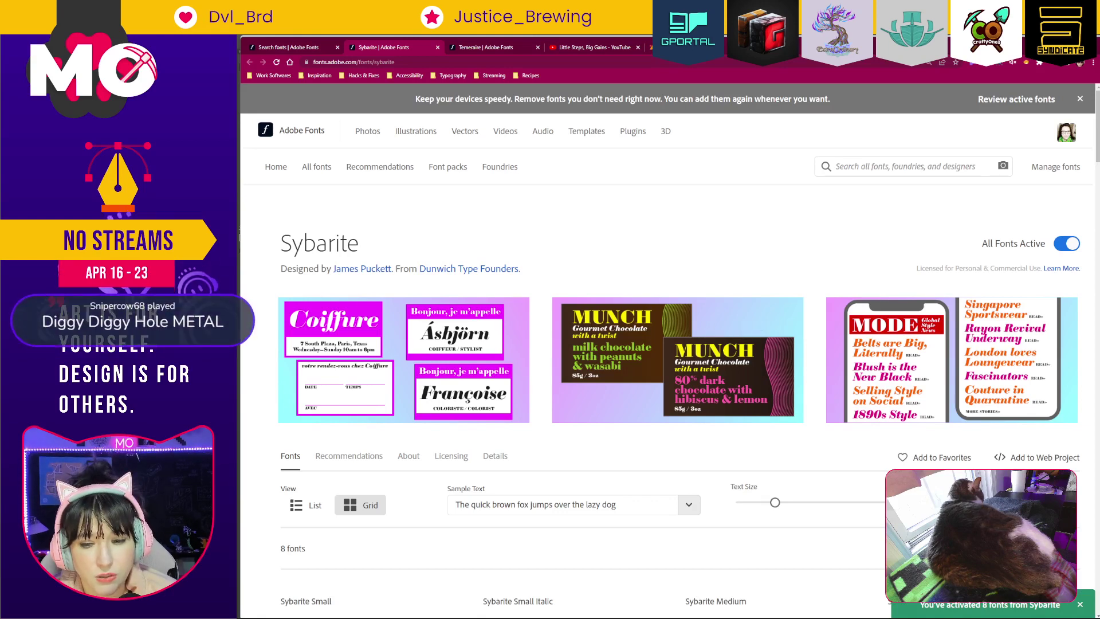
Switch to Creative Cloud Desktop and open its list of active fonts.
{"action": "key", "text": "alt+Tab"}
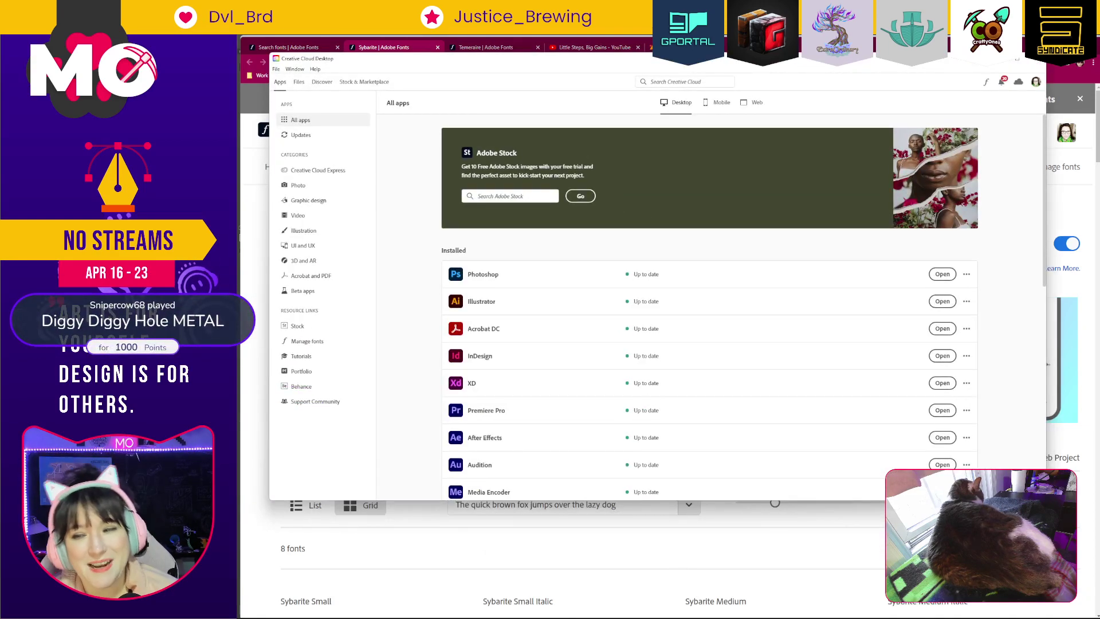
{"action": "left_click", "coordinate": [1025, 604]}
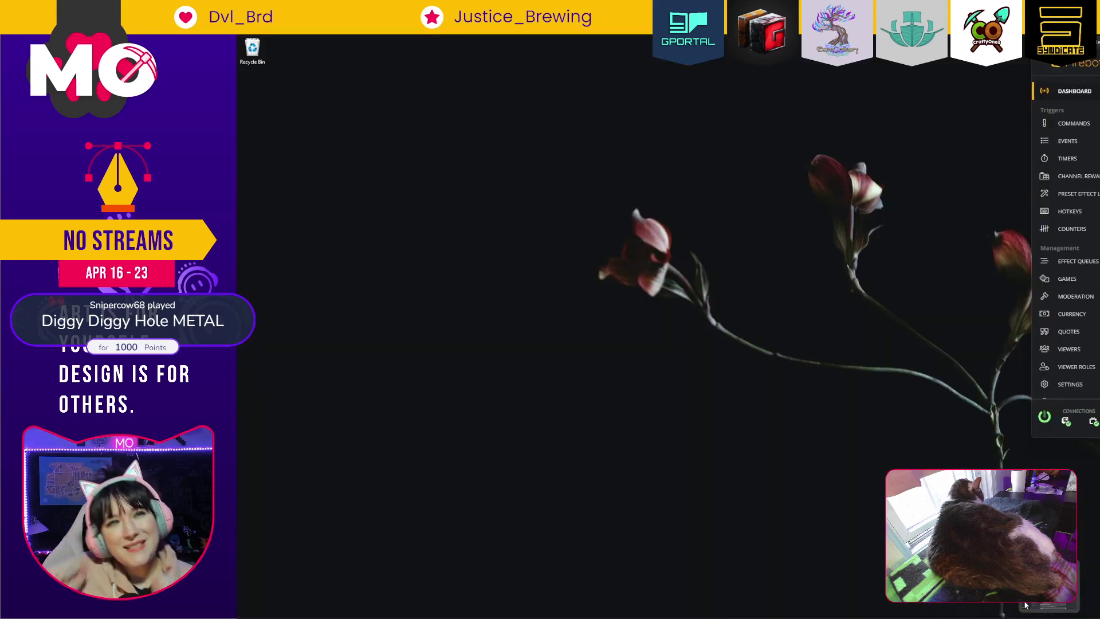
{"action": "left_click", "coordinate": [1025, 605]}
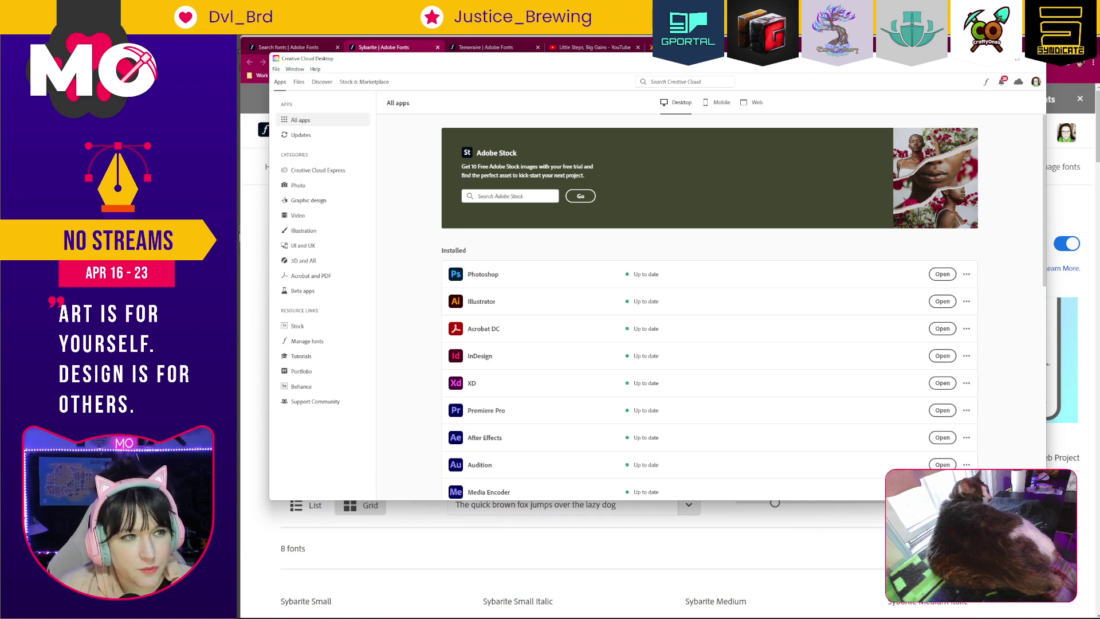
{"action": "left_click", "coordinate": [986, 82]}
Collapse the active font families in the list down to Maiola, and dismiss the Creative Cloud Desktop window.
{"action": "left_click", "coordinate": [397, 128]}
{"action": "left_click", "coordinate": [397, 150]}
{"action": "left_click", "coordinate": [397, 170]}
{"action": "scroll", "coordinate": [397, 187], "scroll_direction": "down", "scroll_amount": 1}
{"action": "left_click", "coordinate": [397, 140]}
{"action": "left_click", "coordinate": [397, 161]}
{"action": "left_click", "coordinate": [397, 182]}
{"action": "left_click", "coordinate": [397, 201]}
{"action": "left_click", "coordinate": [397, 222]}
{"action": "left_click", "coordinate": [397, 243]}
{"action": "left_click", "coordinate": [397, 263]}
{"action": "left_click", "coordinate": [397, 284]}
{"action": "left_click", "coordinate": [397, 304]}
{"action": "left_click", "coordinate": [397, 326]}
{"action": "left_click", "coordinate": [397, 346]}
{"action": "left_click", "coordinate": [397, 366]}
{"action": "left_click", "coordinate": [397, 387]}
{"action": "left_click", "coordinate": [397, 407]}
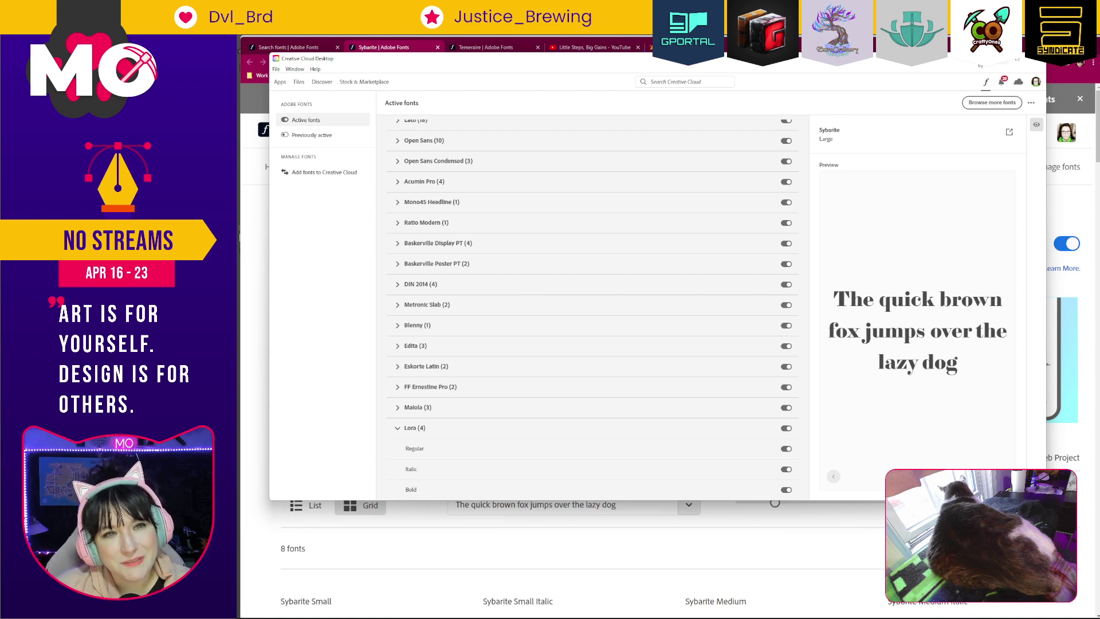
{"action": "left_click", "coordinate": [981, 59]}
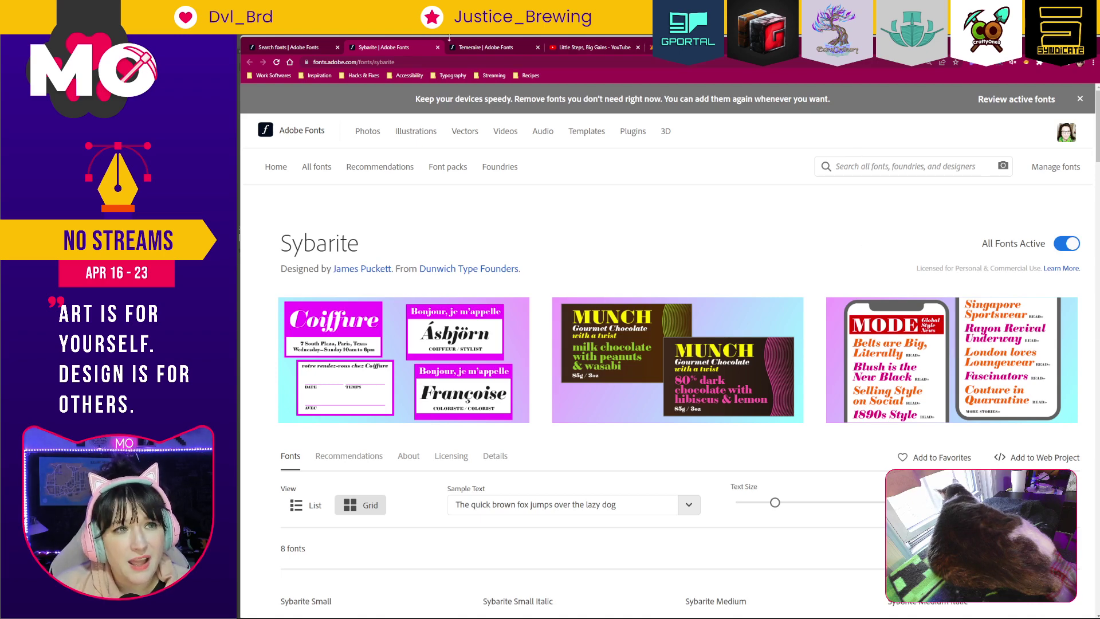
Activate all Temeraire fonts, and close the Sybarite and Temeraire family pages.
{"action": "left_click", "coordinate": [439, 47]}
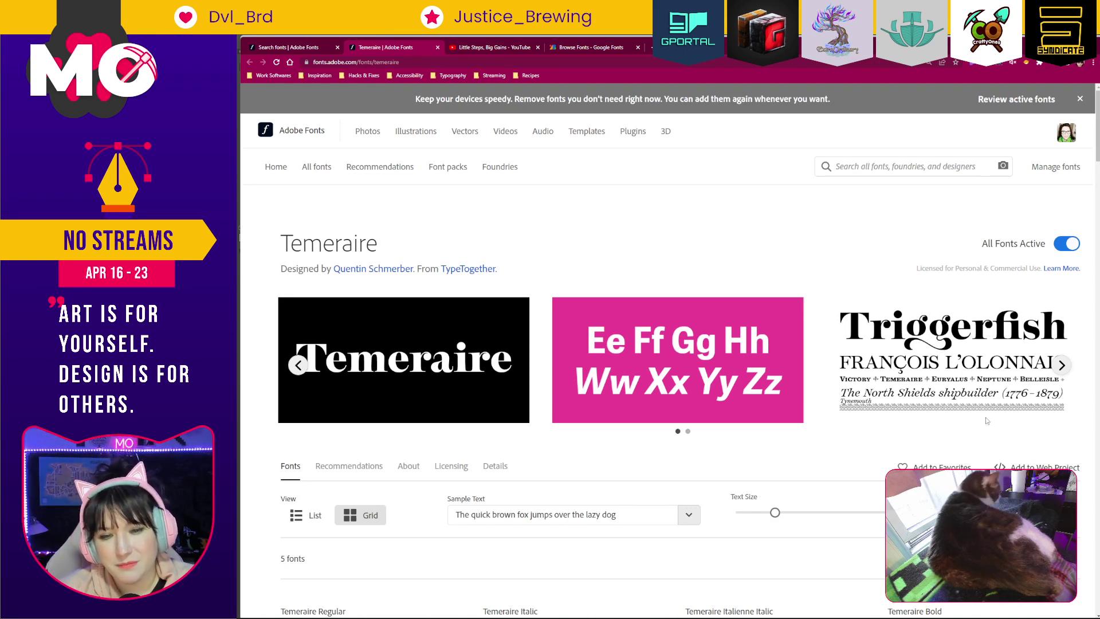
{"action": "scroll", "coordinate": [735, 341], "scroll_direction": "down", "scroll_amount": 5}
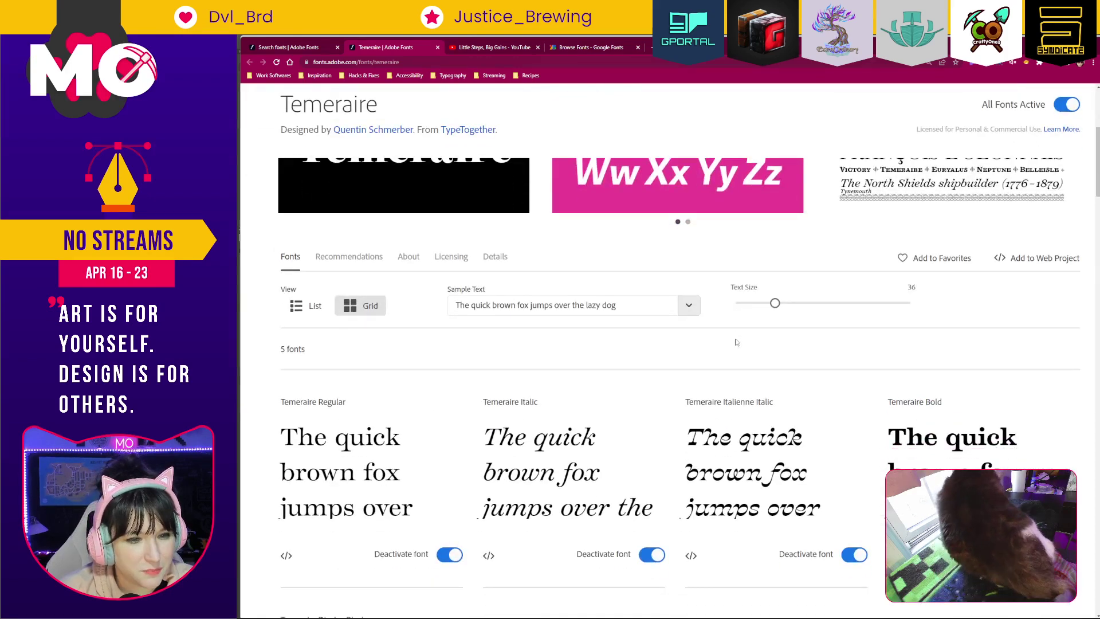
{"action": "scroll", "coordinate": [738, 339], "scroll_direction": "up", "scroll_amount": 5}
{"action": "left_click", "coordinate": [438, 48]}
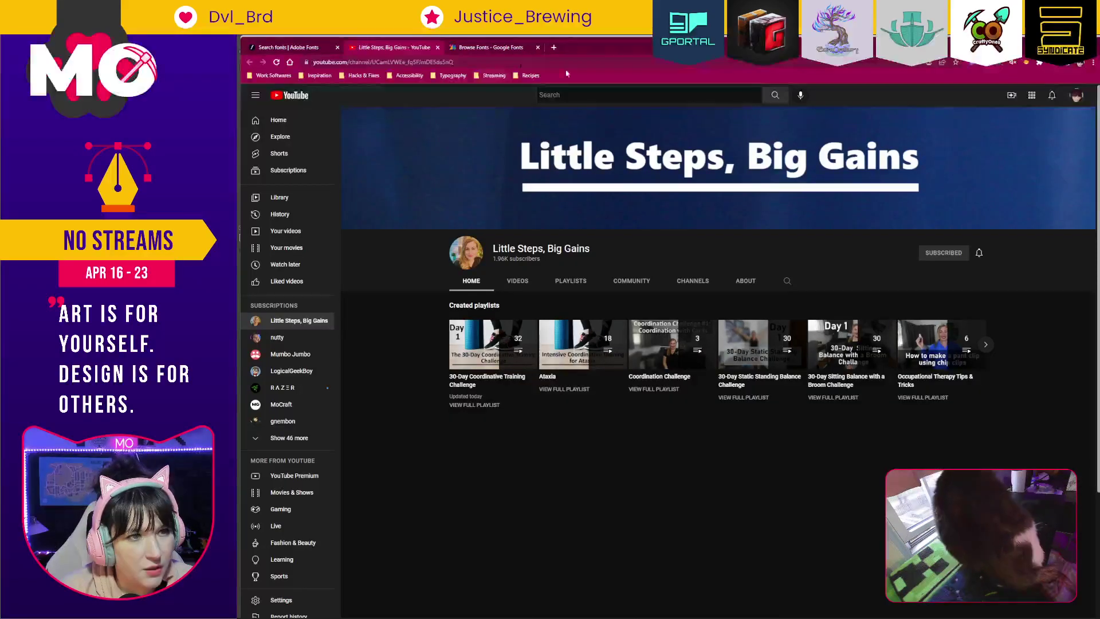
Examine the brand-name previews on the first page of Geometric fonts, and go to the second page.
{"action": "key", "text": "ctrl+shift+Tab"}
{"action": "scroll", "coordinate": [847, 318], "scroll_direction": "down", "scroll_amount": 4}
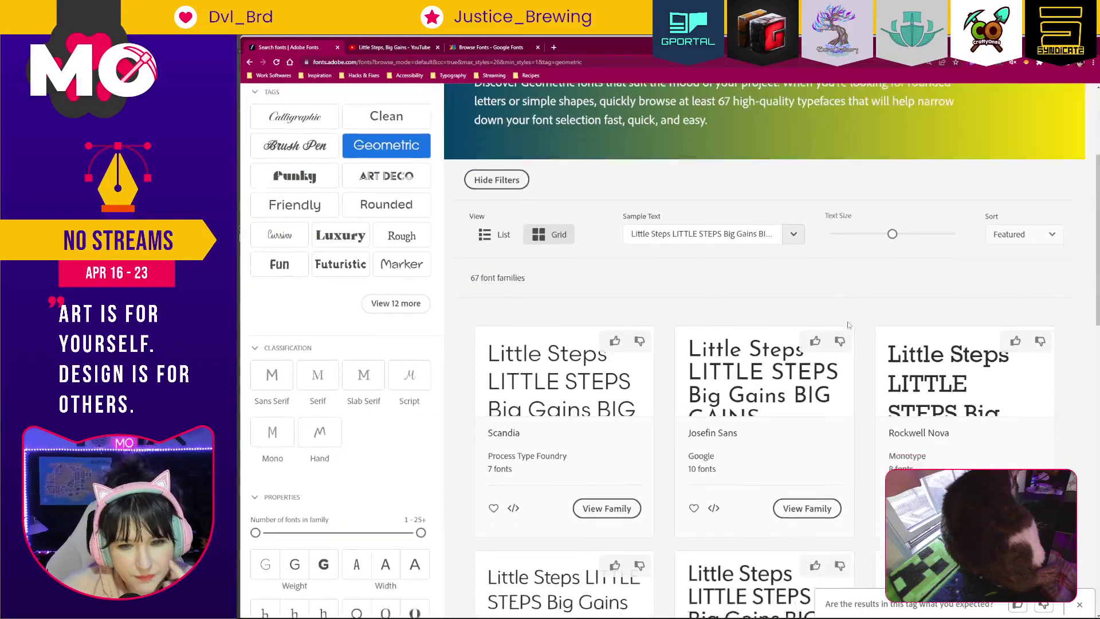
{"action": "scroll", "coordinate": [851, 326], "scroll_direction": "down", "scroll_amount": 2}
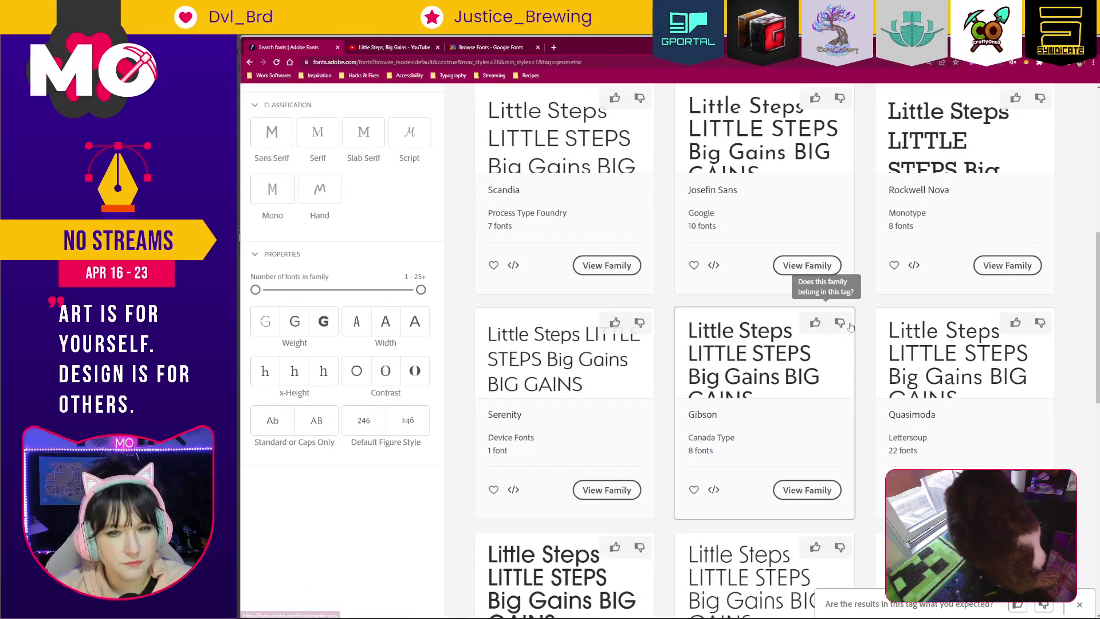
{"action": "scroll", "coordinate": [851, 327], "scroll_direction": "down", "scroll_amount": 4}
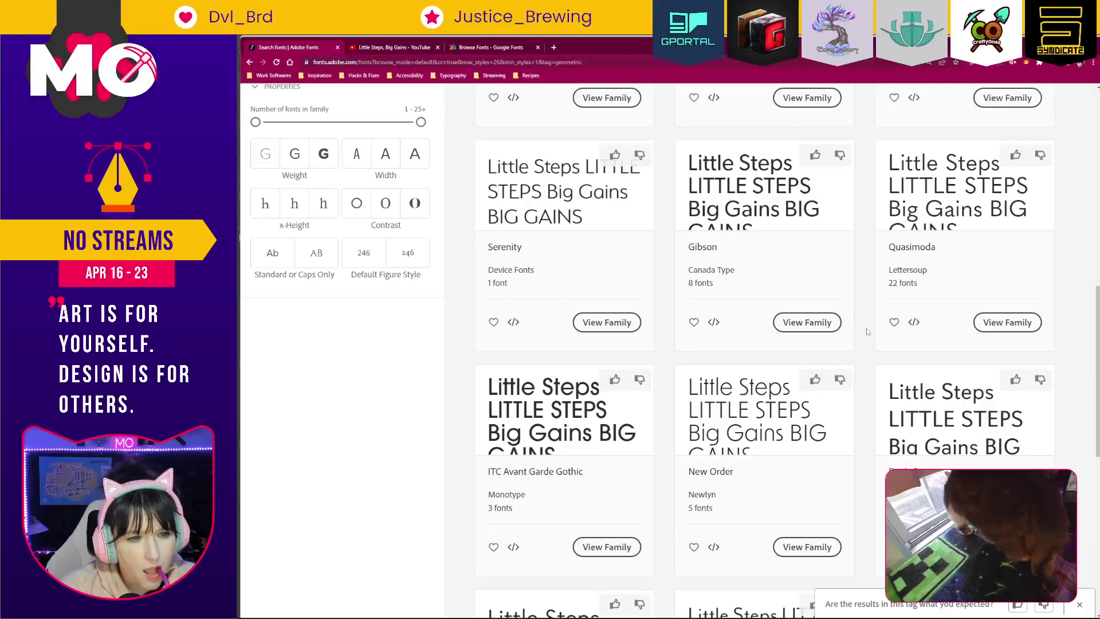
{"action": "scroll", "coordinate": [867, 328], "scroll_direction": "down", "scroll_amount": 5}
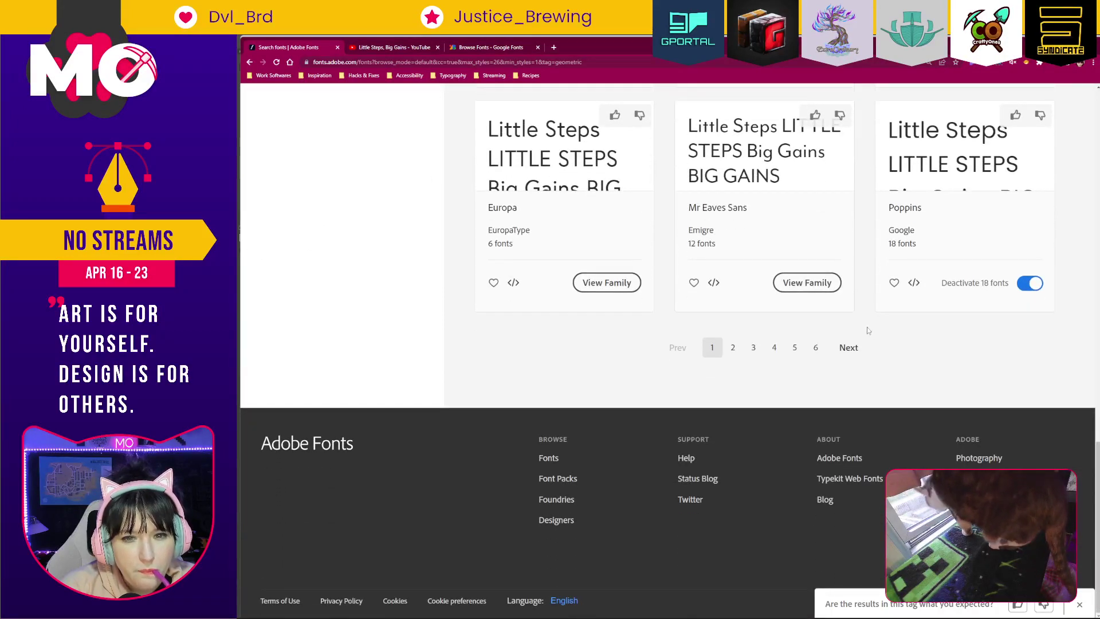
{"action": "left_click", "coordinate": [851, 347]}
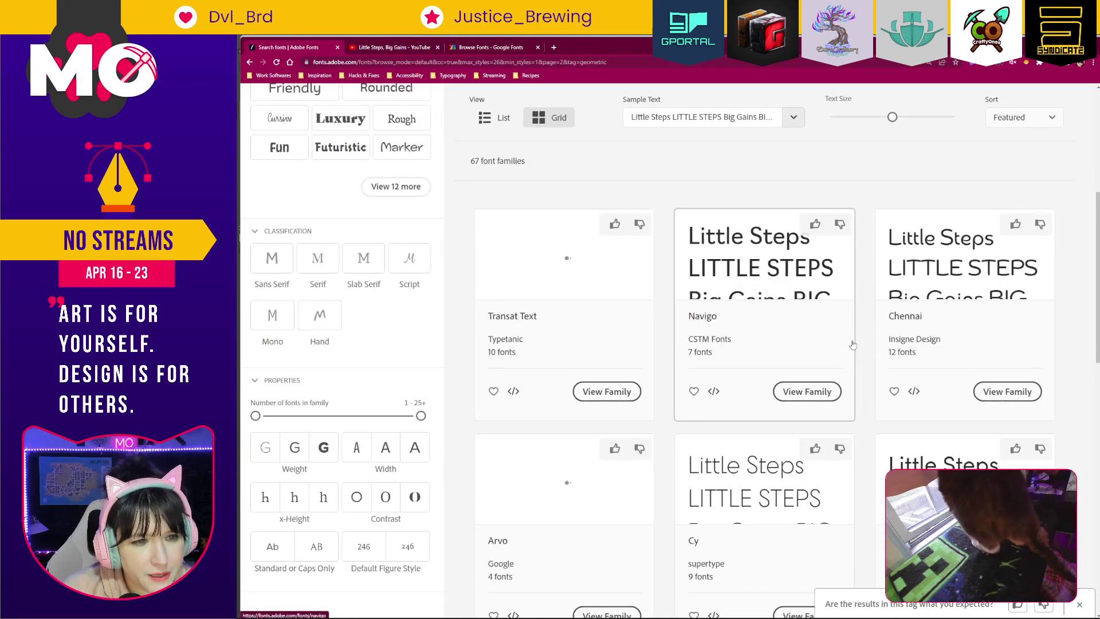
Examine the brand-name previews on the second page of Geometric fonts.
{"action": "scroll", "coordinate": [854, 344], "scroll_direction": "down", "scroll_amount": 3}
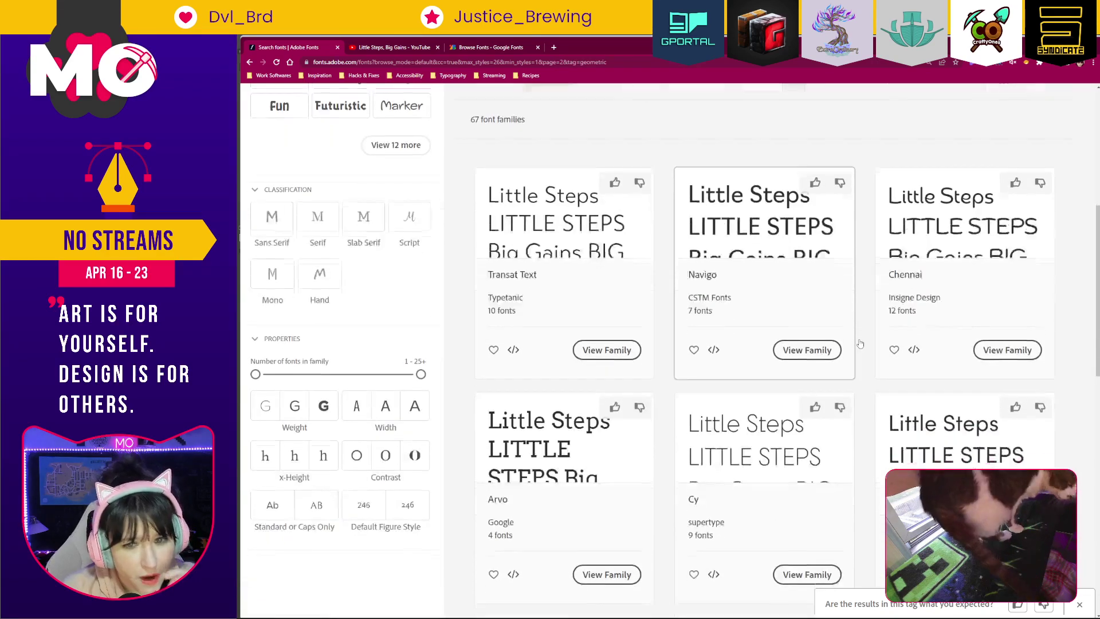
{"action": "scroll", "coordinate": [859, 343], "scroll_direction": "down", "scroll_amount": 2}
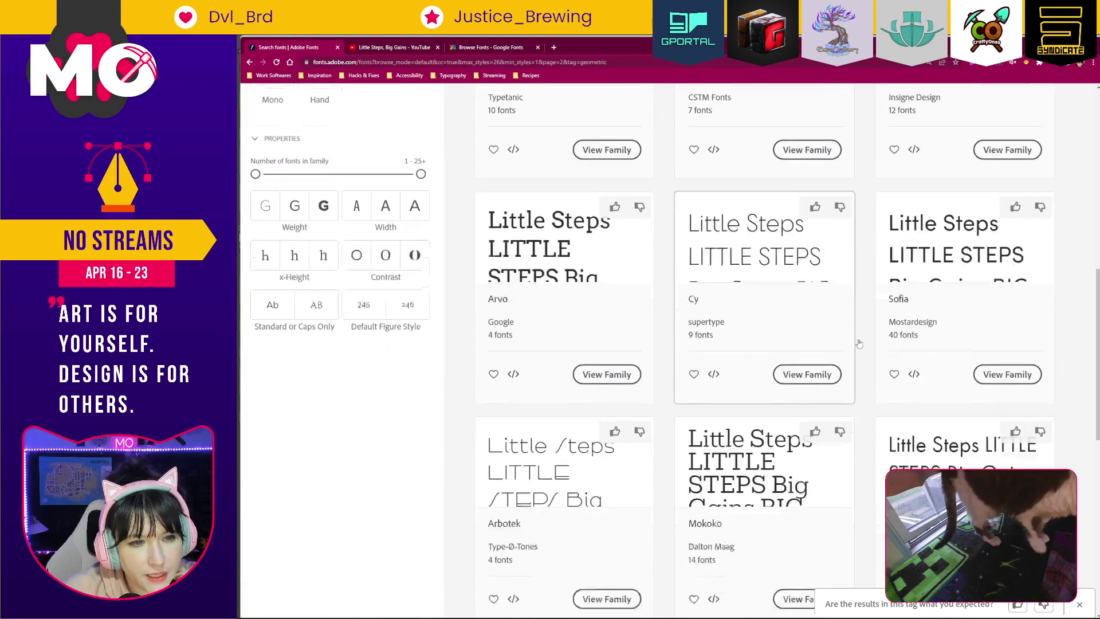
{"action": "scroll", "coordinate": [862, 343], "scroll_direction": "down", "scroll_amount": 3}
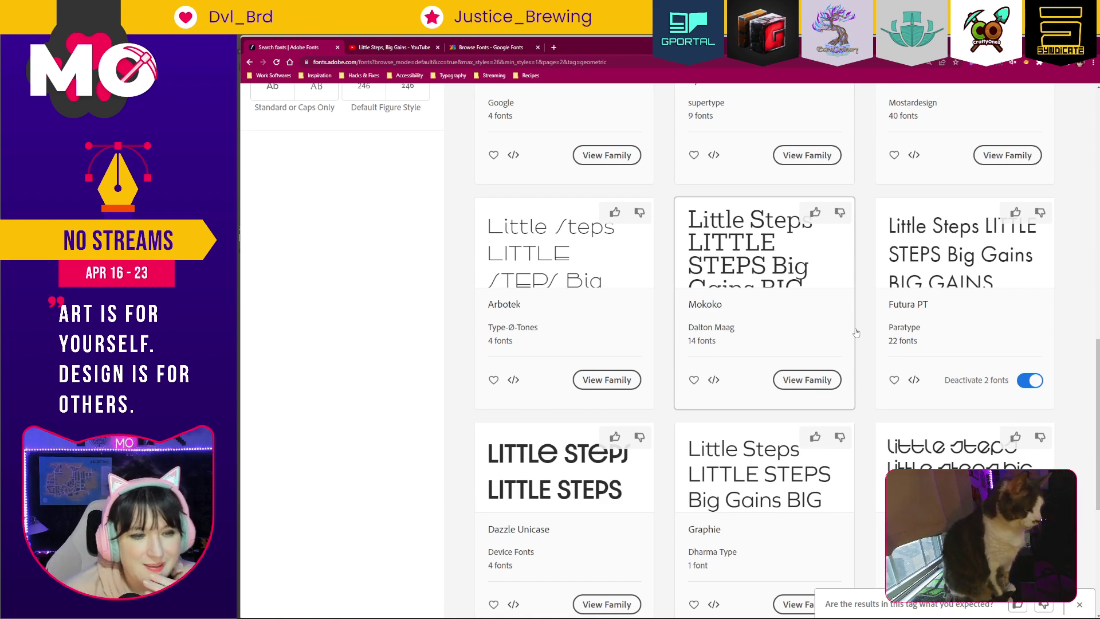
{"action": "scroll", "coordinate": [807, 379], "scroll_direction": "down", "scroll_amount": 2}
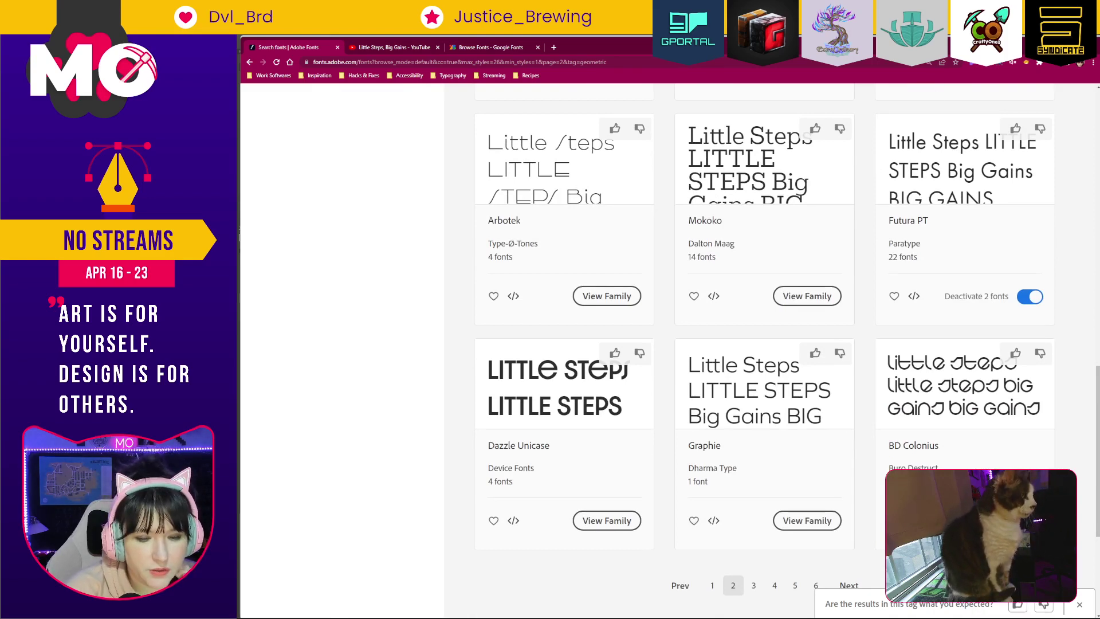
{"action": "key", "text": "ctrl+minus"}
Switch to Illustrator, shift the heavy Glodok Display wordmark to the artboard's left side, and place a duplicate of it beside the original.
{"action": "key", "text": "alt+Tab"}
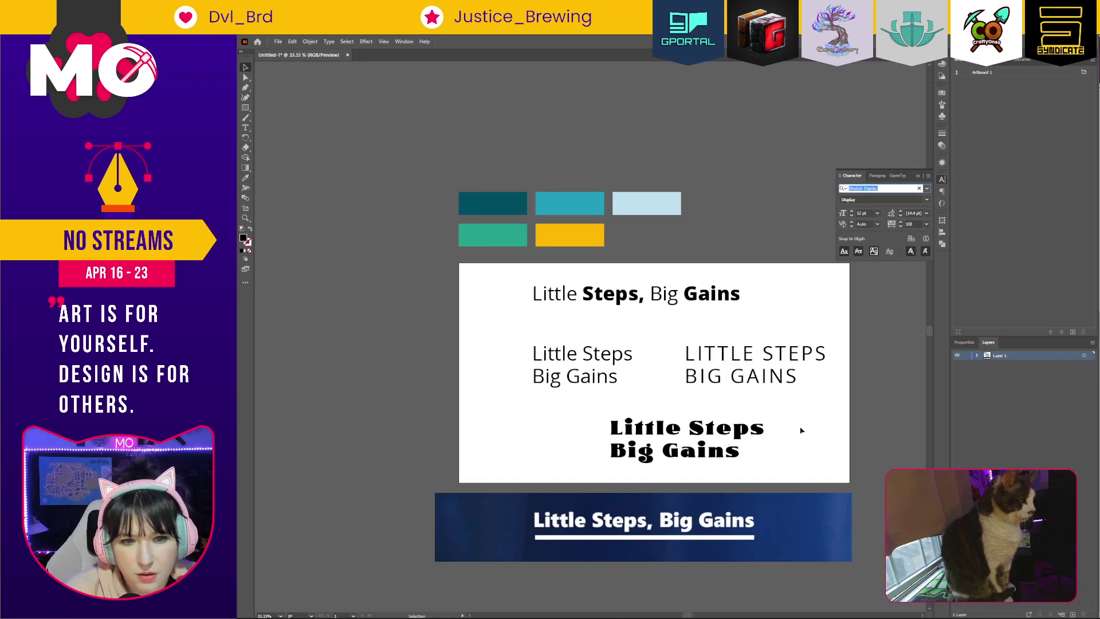
{"action": "left_click", "coordinate": [687, 430]}
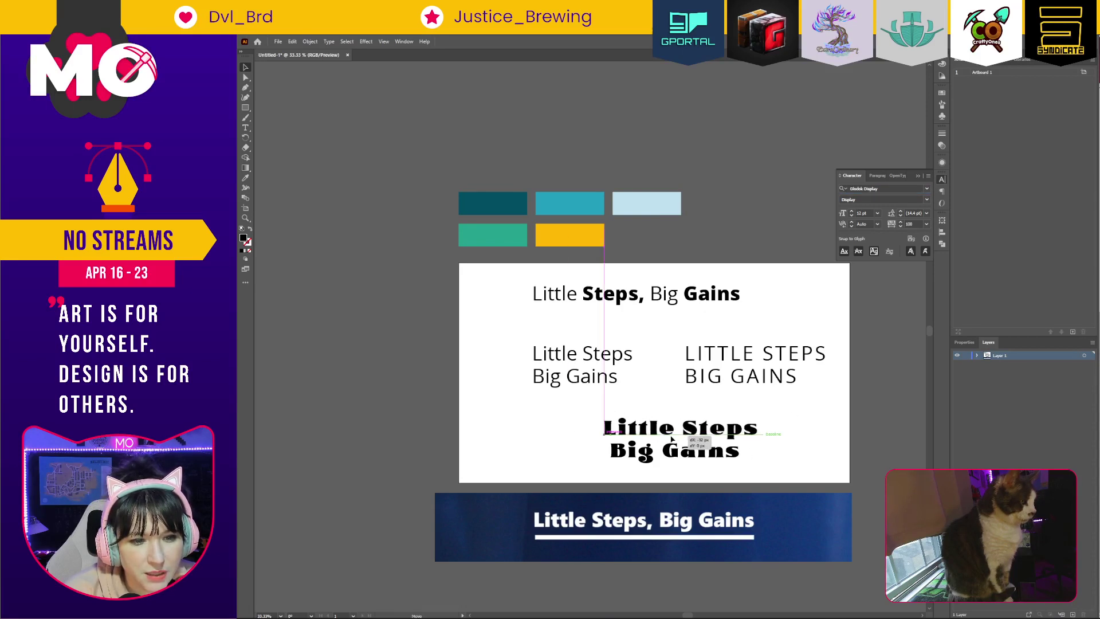
{"action": "left_click_drag", "start_coordinate": [699, 474], "coordinate": [616, 410]}
{"action": "left_click_drag", "start_coordinate": [688, 429], "coordinate": [542, 434]}
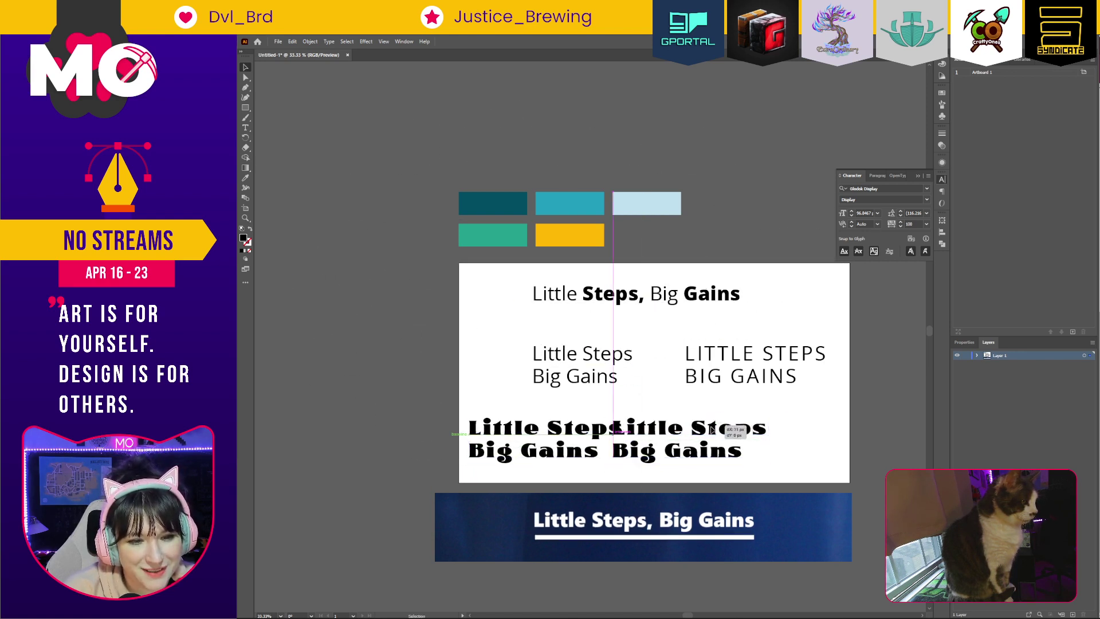
{"action": "left_click_drag", "start_coordinate": [731, 425], "coordinate": [781, 430]}
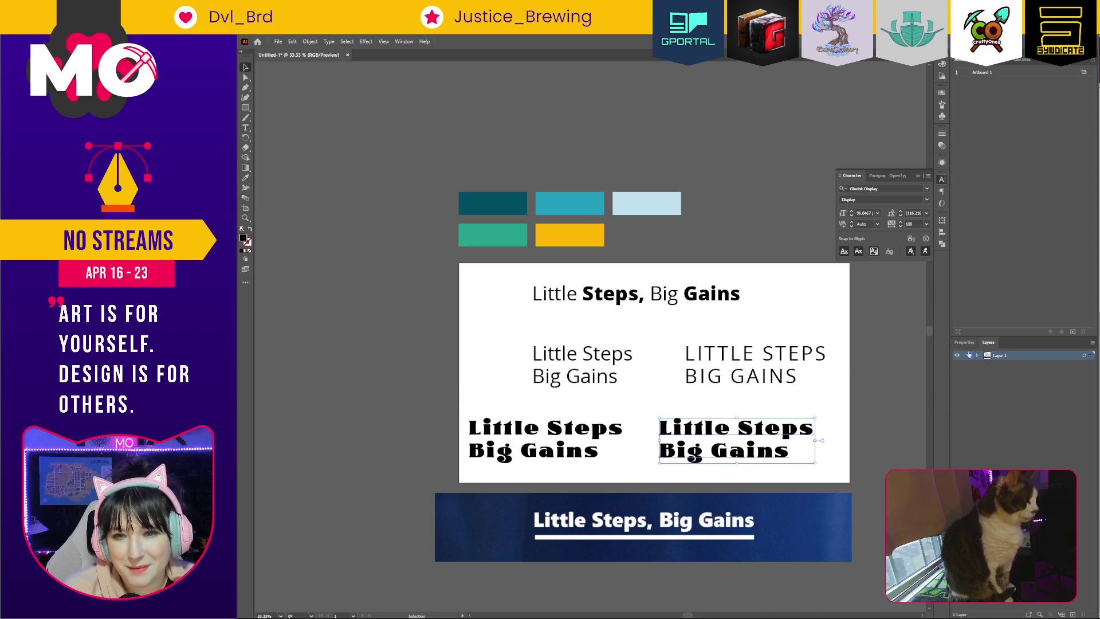
Set the duplicated wordmark's font to Sybarite in the Medium style.
{"action": "left_click", "coordinate": [915, 188]}
{"action": "type", "text": "sy"}
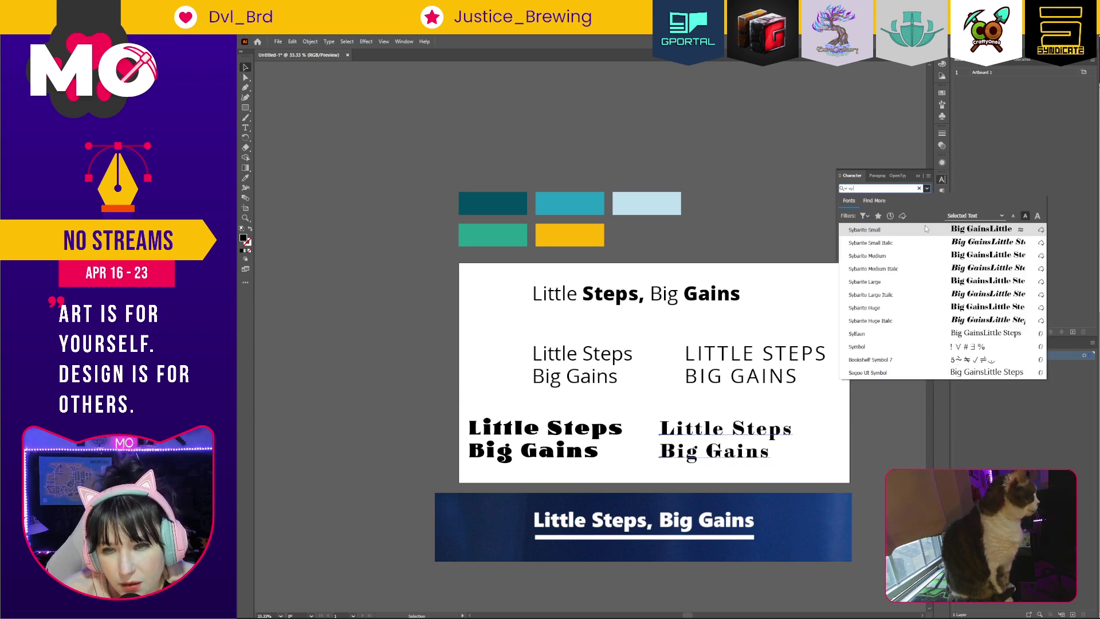
{"action": "type", "text": "l"}
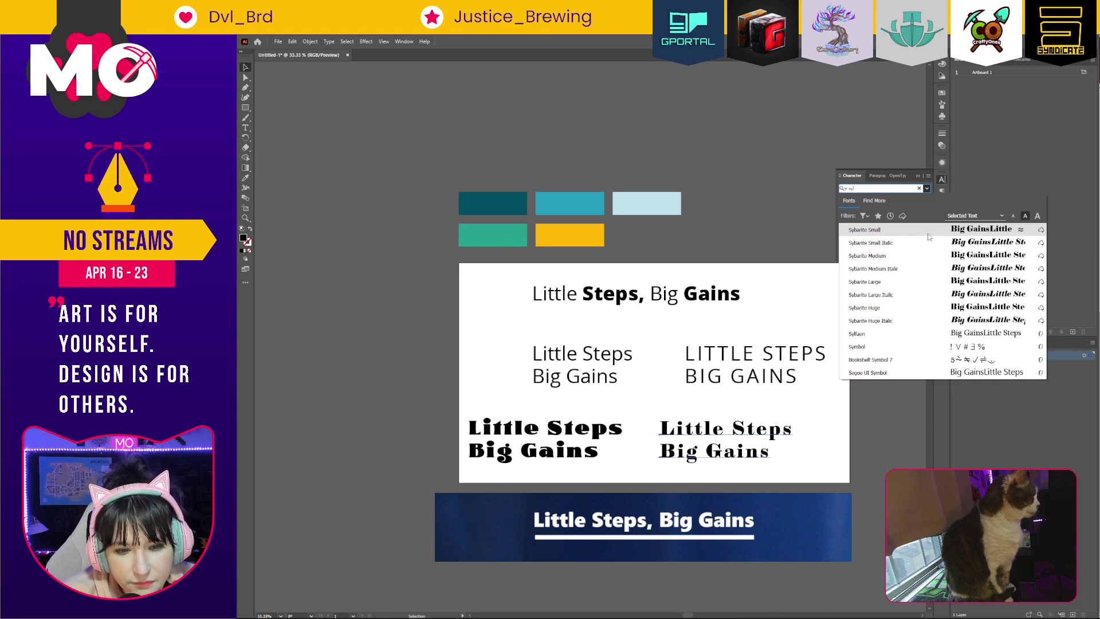
{"action": "left_click", "coordinate": [930, 242]}
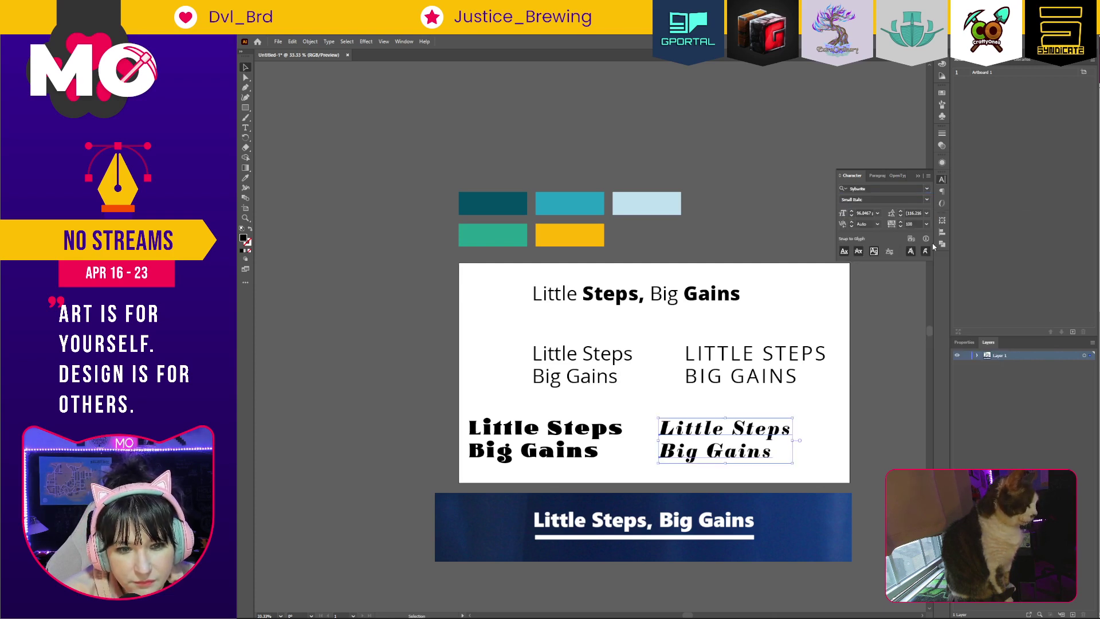
{"action": "left_click", "coordinate": [926, 199]}
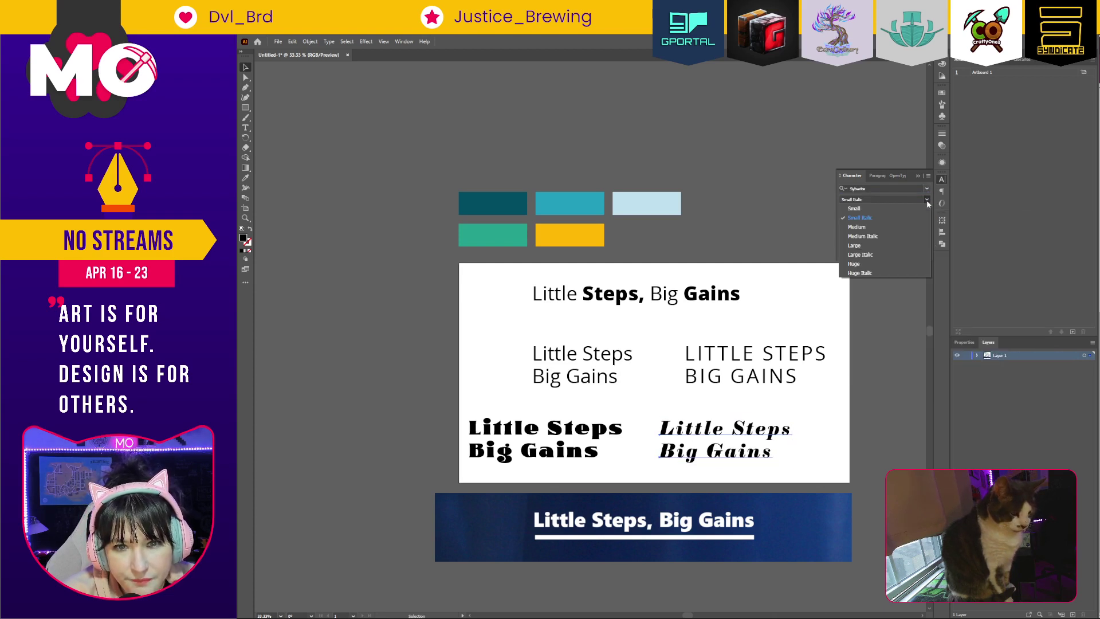
{"action": "left_click", "coordinate": [917, 228]}
{"action": "left_click", "coordinate": [885, 416]}
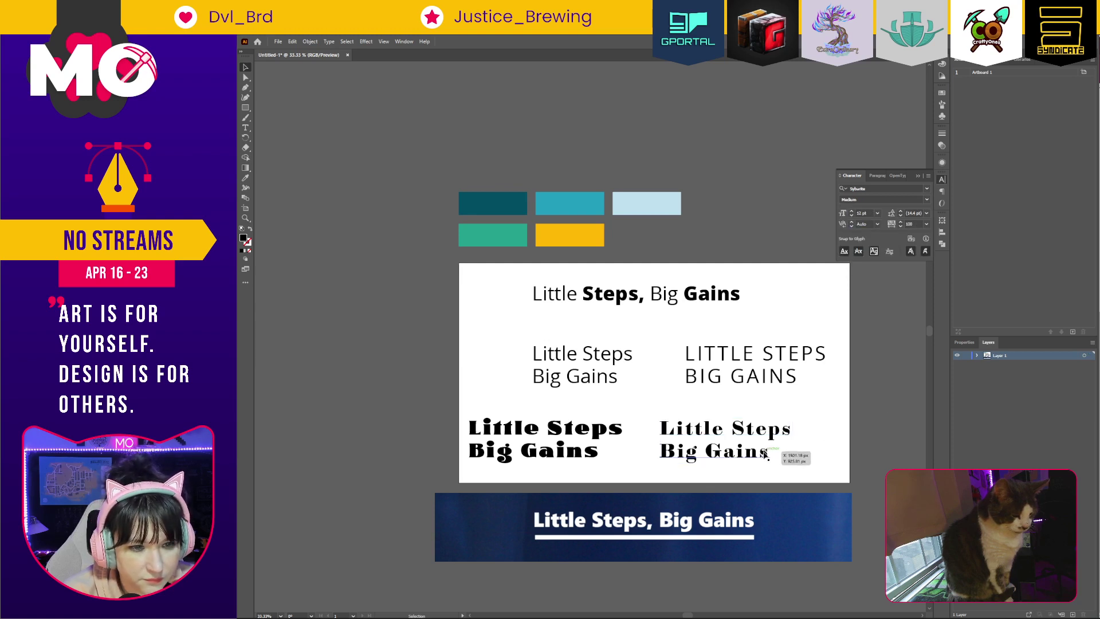
Duplicate the Sybarite wordmark off the artboard's left edge, and check the active font names in Creative Cloud Desktop.
{"action": "left_click", "coordinate": [739, 429]}
{"action": "left_click_drag", "start_coordinate": [736, 427], "coordinate": [405, 393]}
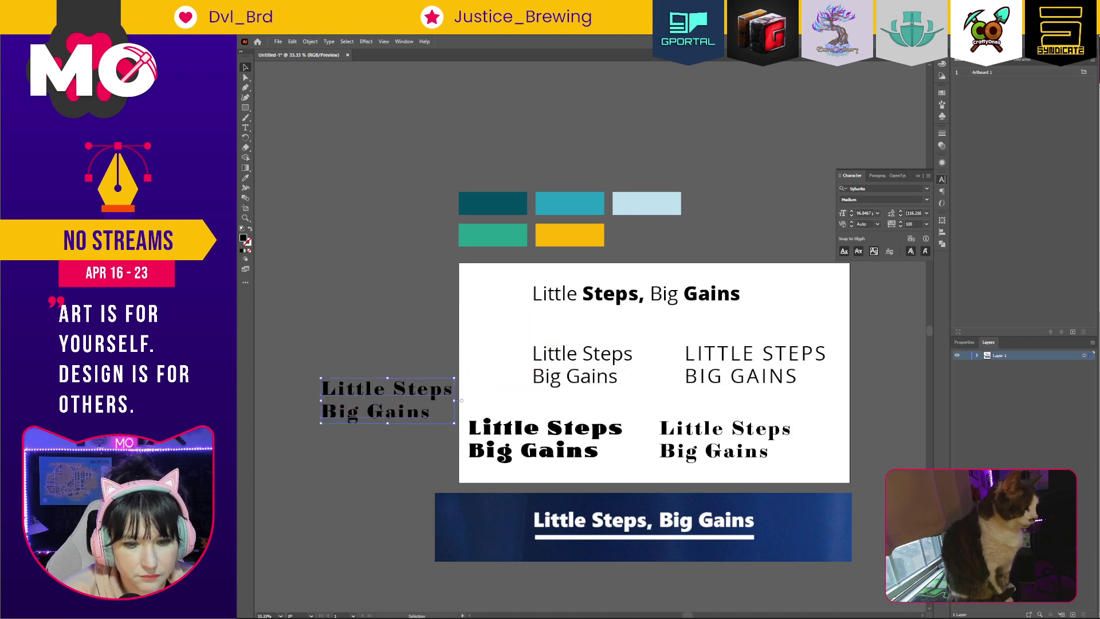
{"action": "key", "text": "alt+Tab"}
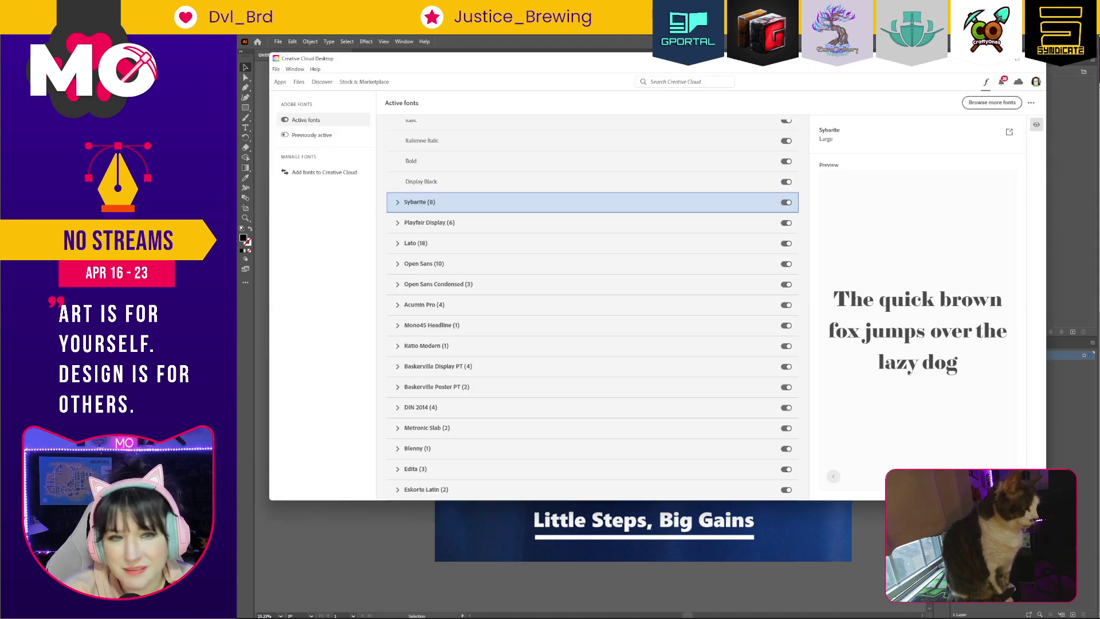
{"action": "scroll", "coordinate": [499, 183], "scroll_direction": "up", "scroll_amount": 1}
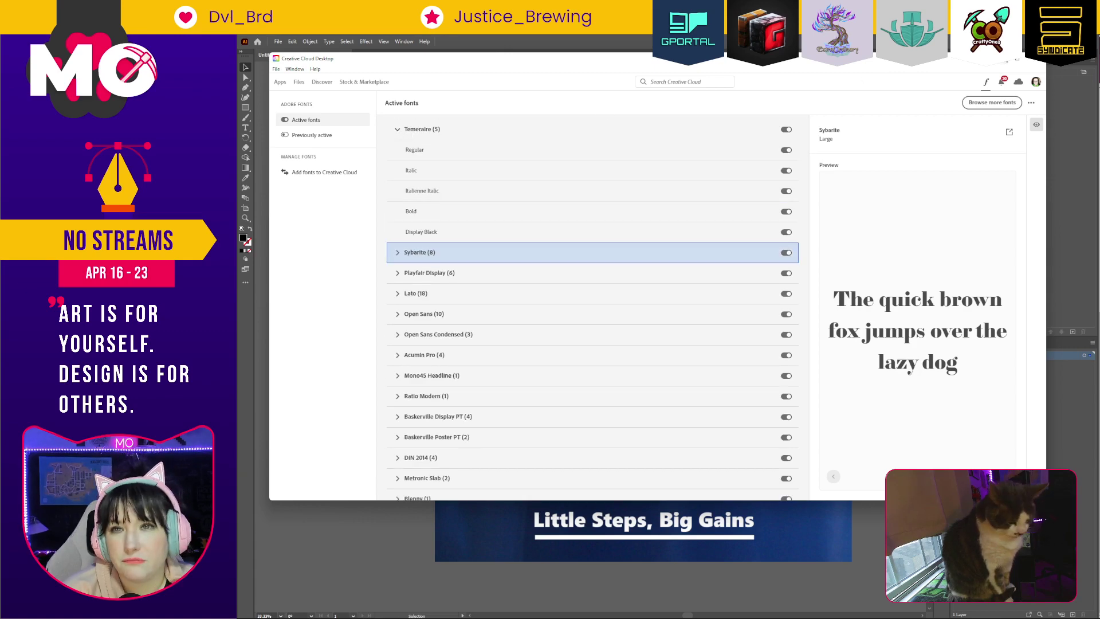
{"action": "left_click", "coordinate": [999, 59]}
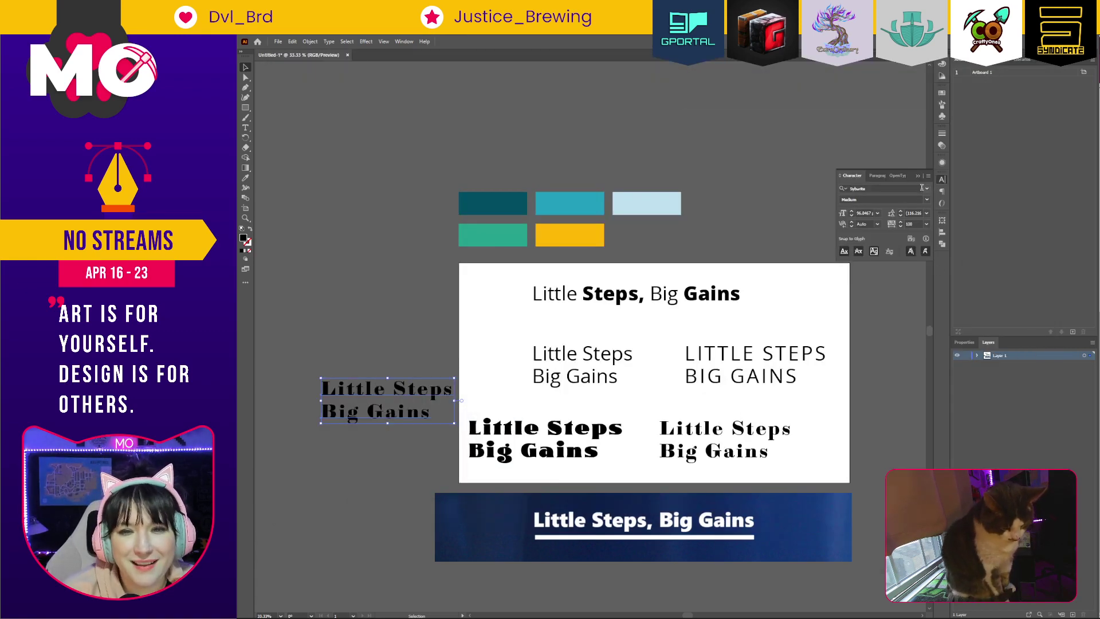
Set the font of the wordmark copy outside the artboard to Temeraire in the Bold style.
{"action": "left_click", "coordinate": [882, 188]}
{"action": "type", "text": "tem"}
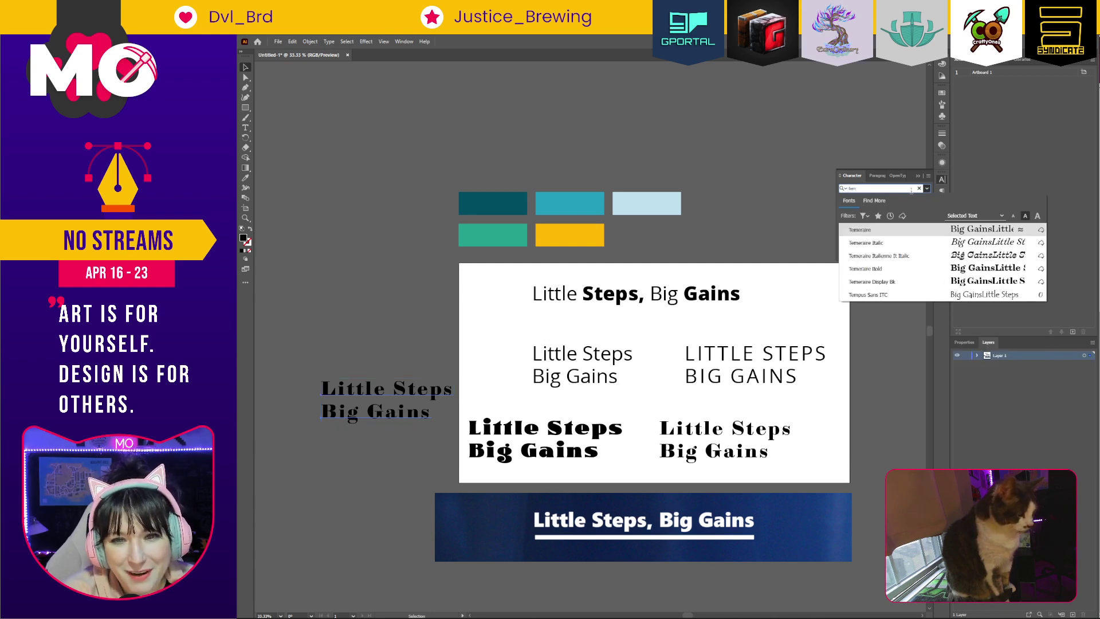
{"action": "left_click", "coordinate": [908, 228]}
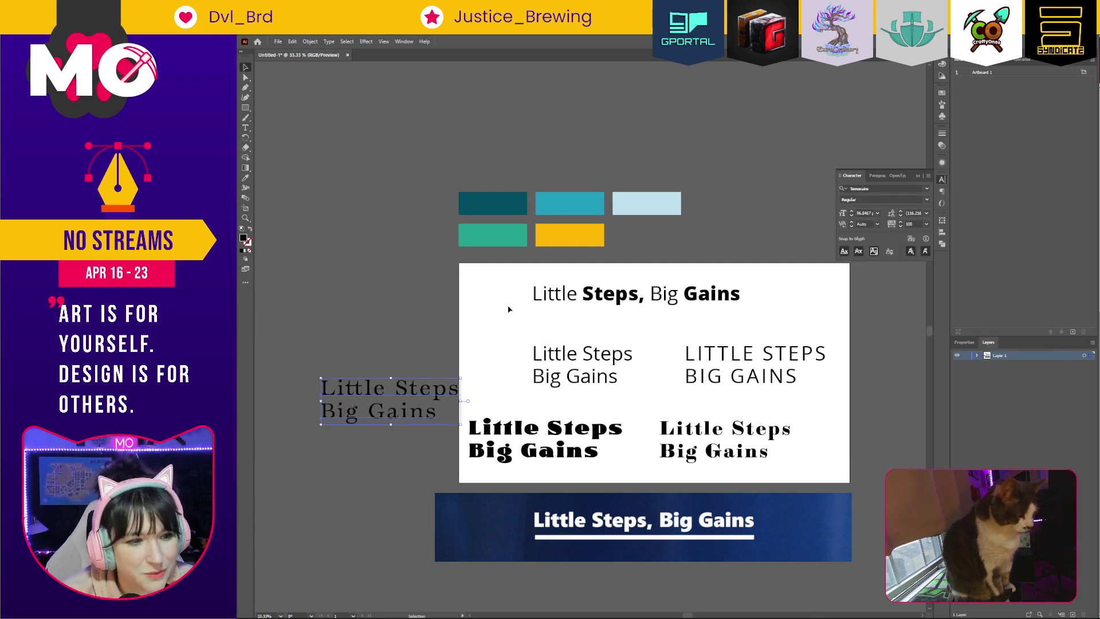
{"action": "left_click", "coordinate": [927, 189]}
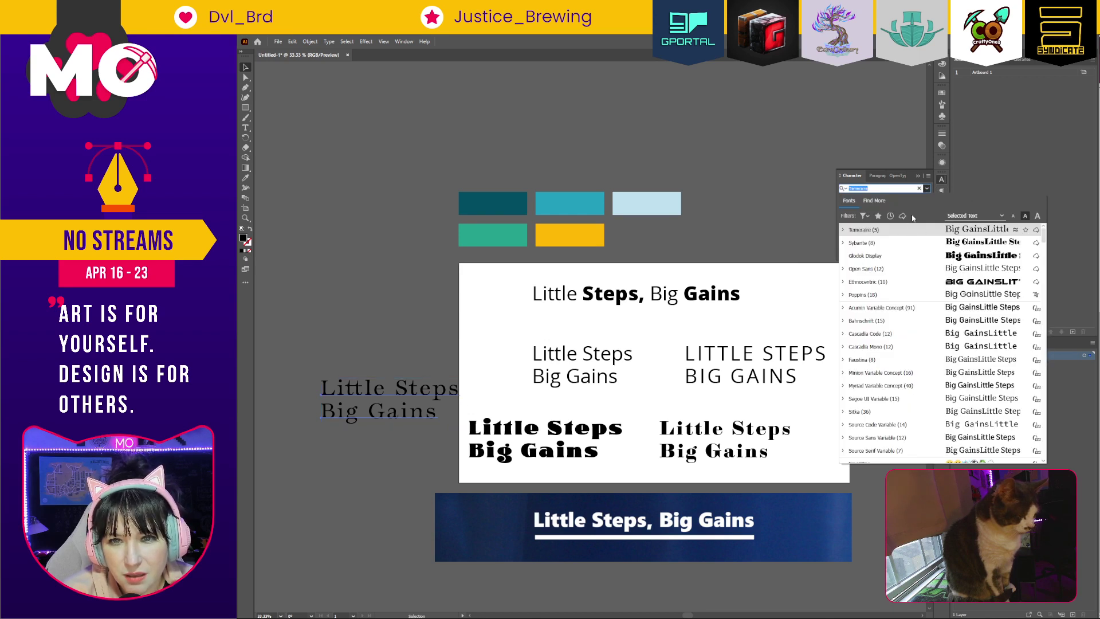
{"action": "left_click", "coordinate": [927, 188]}
{"action": "left_click", "coordinate": [927, 200]}
{"action": "left_click", "coordinate": [881, 236]}
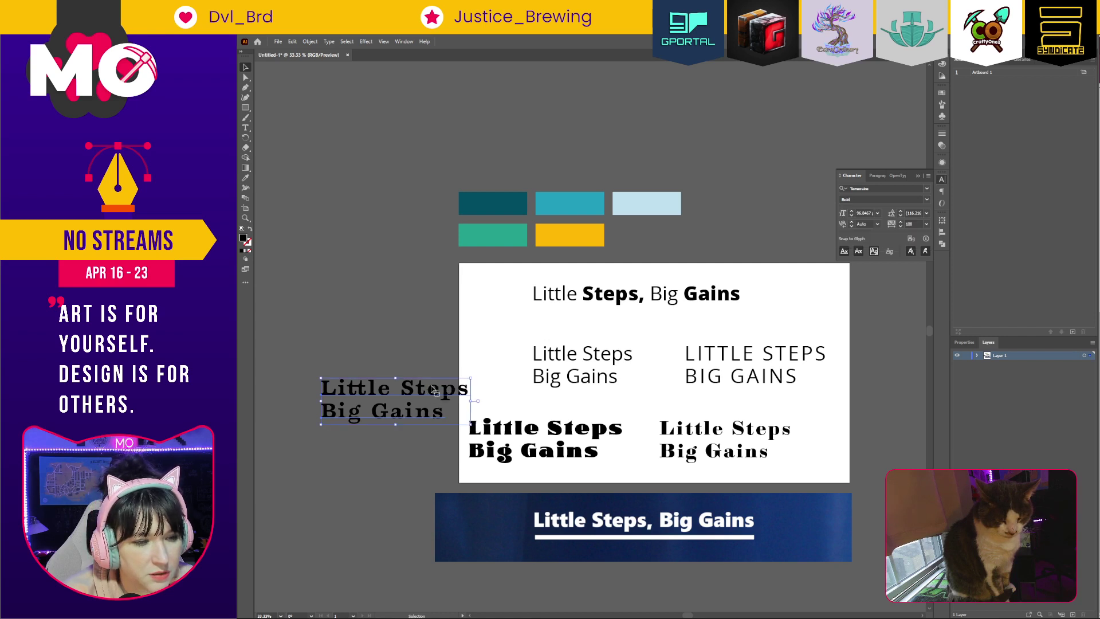
Lower the uppercase wordmark on the artboard, and place the Temeraire version directly above it, aligned to its left edge.
{"action": "left_click_drag", "start_coordinate": [433, 390], "coordinate": [877, 303]}
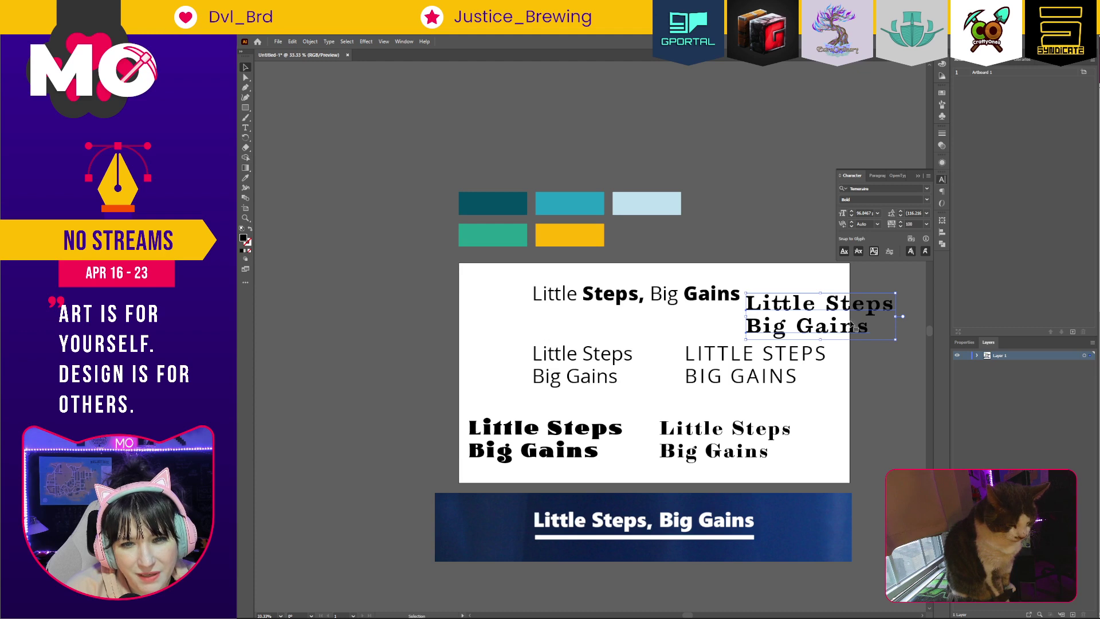
{"action": "left_click_drag", "start_coordinate": [704, 356], "coordinate": [705, 384]}
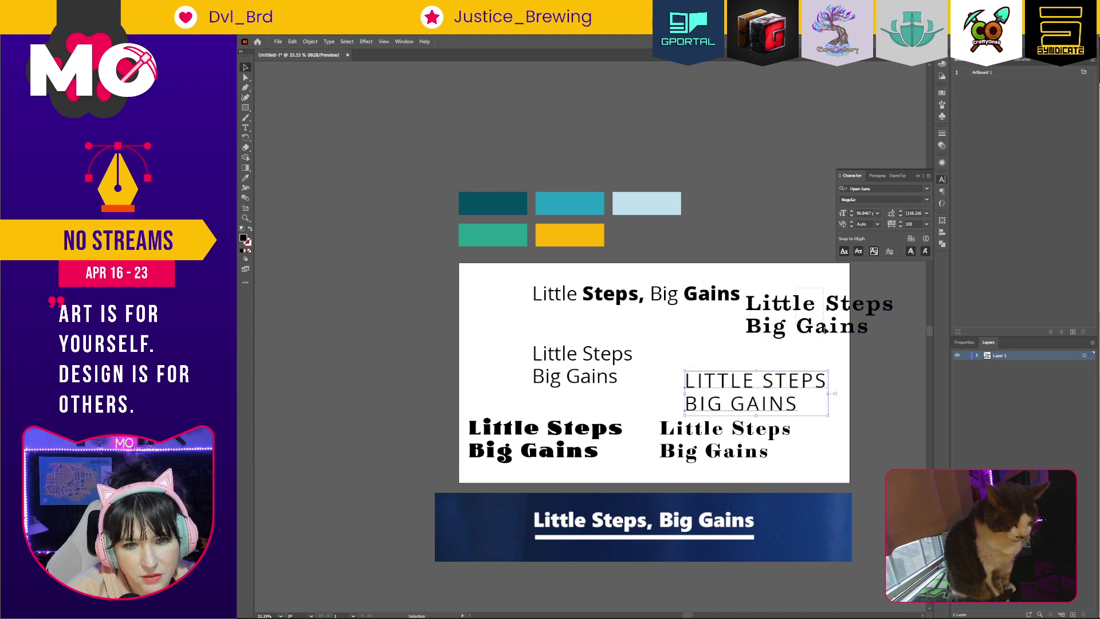
{"action": "left_click_drag", "start_coordinate": [852, 304], "coordinate": [790, 328]}
Try the Montserrat ExtraBold font on the uppercase wordmark.
{"action": "left_click", "coordinate": [791, 387]}
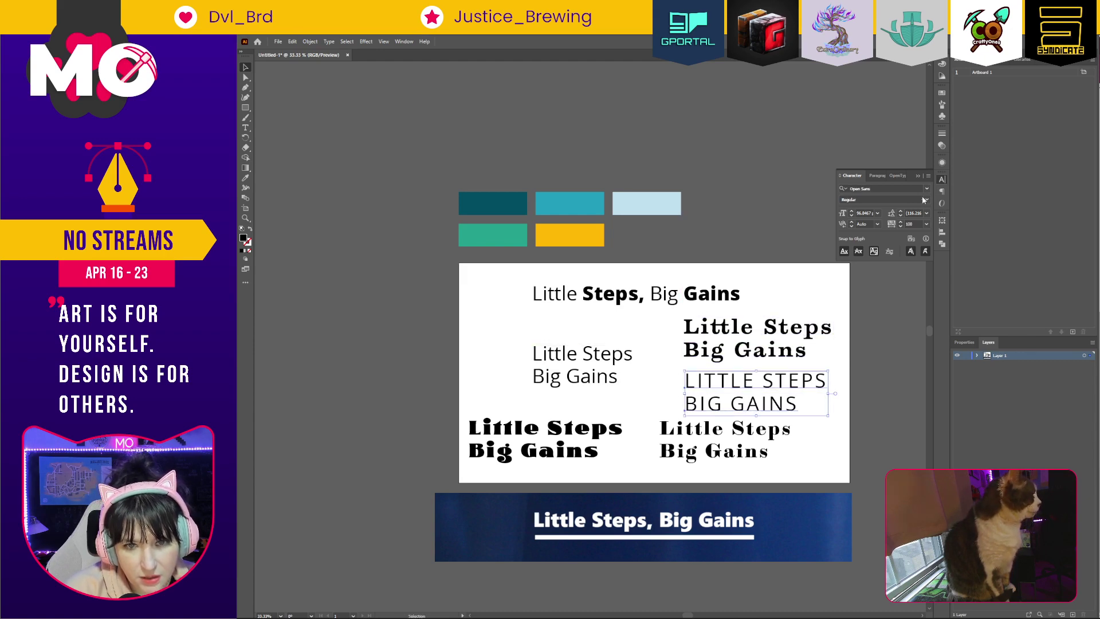
{"action": "left_click", "coordinate": [882, 189]}
{"action": "type", "text": "mon"}
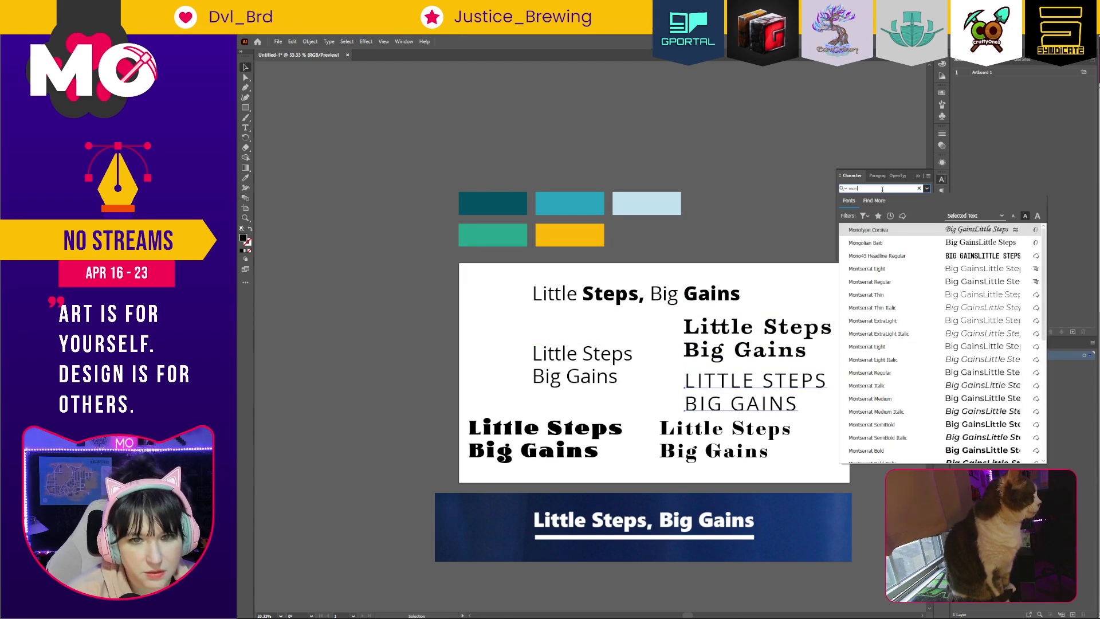
{"action": "type", "text": "t"}
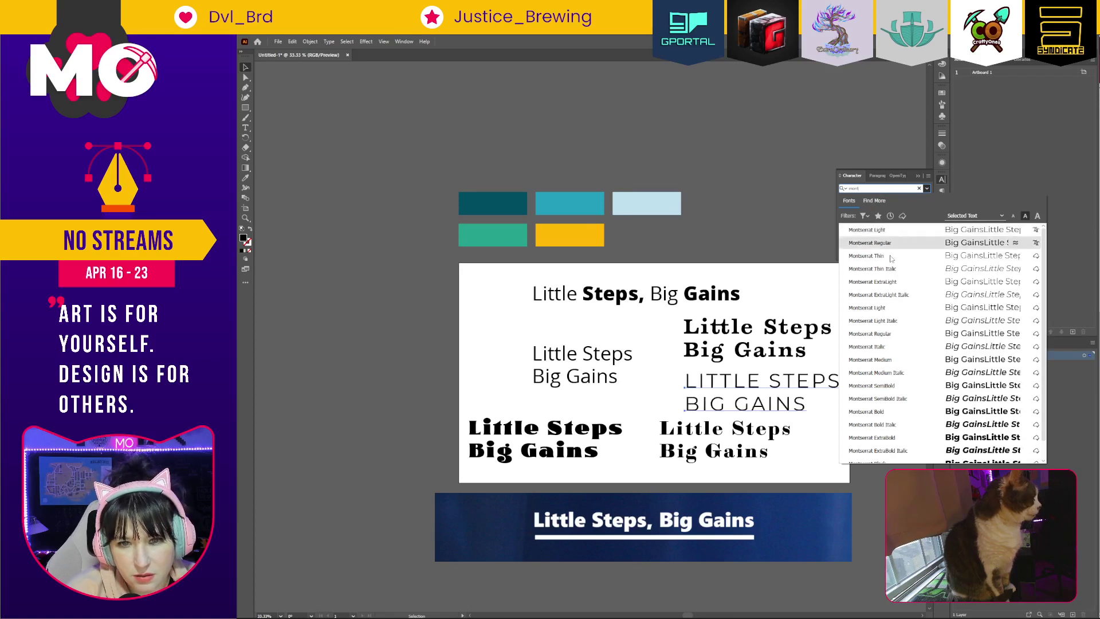
{"action": "left_click", "coordinate": [892, 438]}
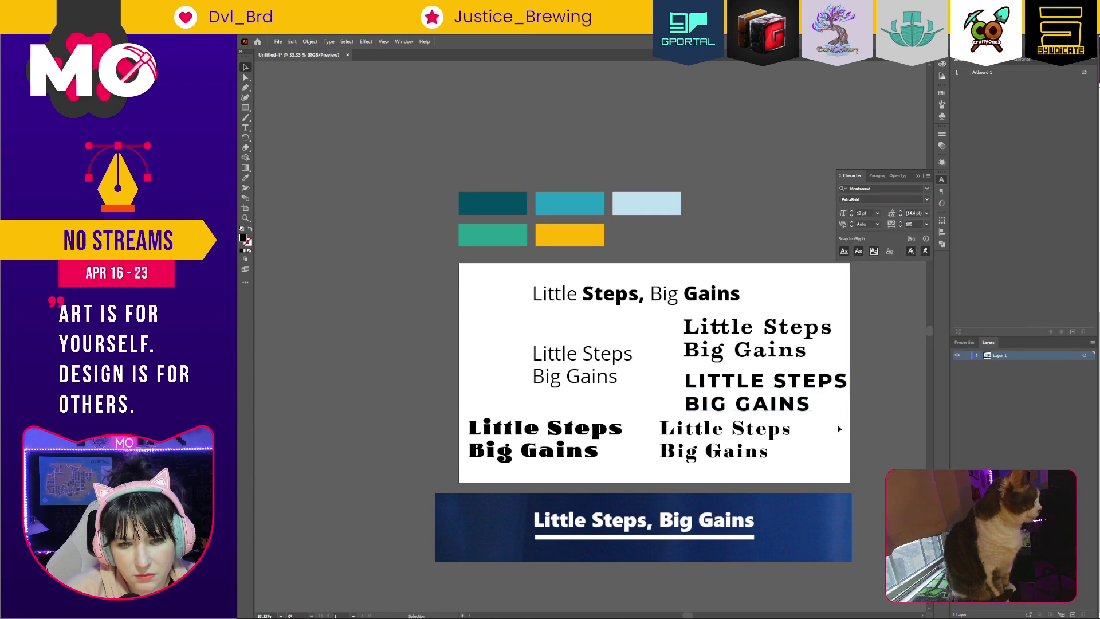
Set the uppercase wordmark's font to Gotham Bold.
{"action": "left_click", "coordinate": [781, 401]}
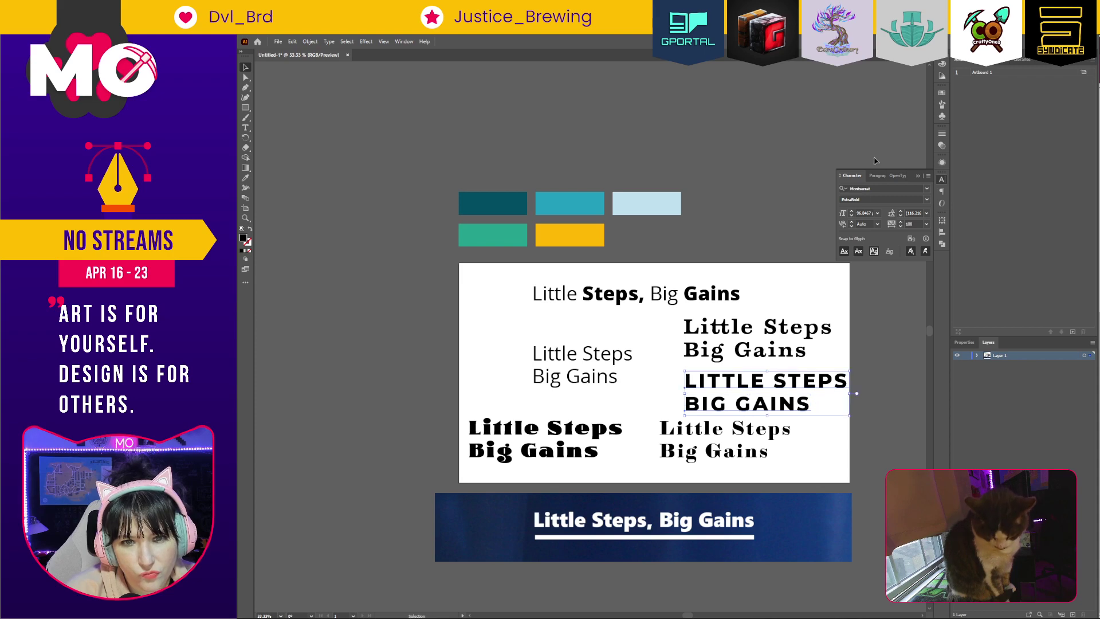
{"action": "left_click", "coordinate": [876, 187]}
{"action": "type", "text": "gotham"}
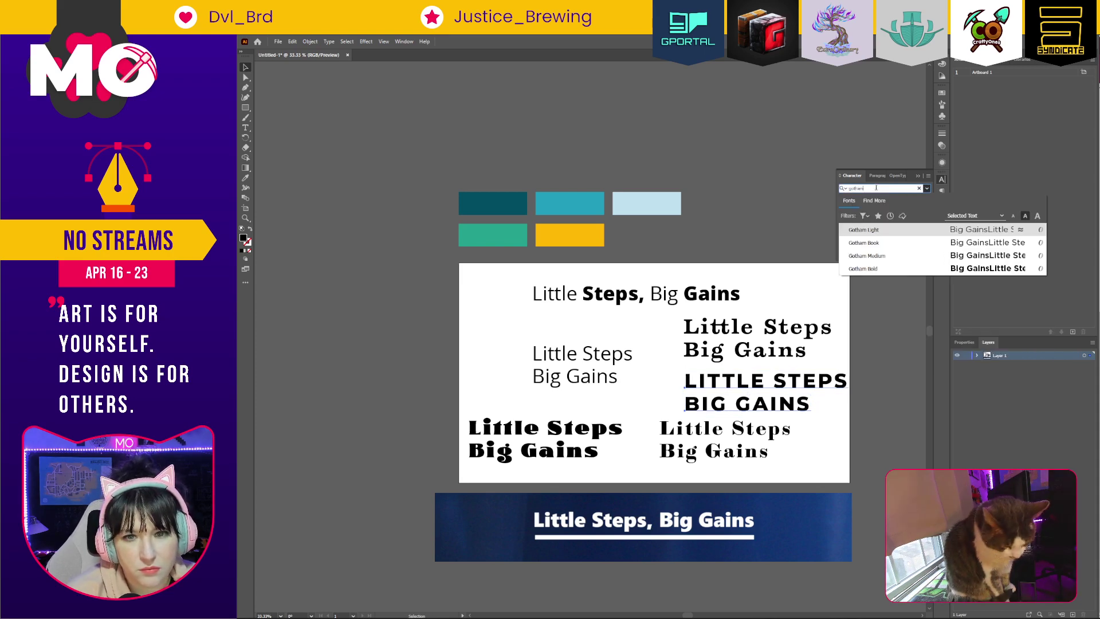
{"action": "left_click", "coordinate": [902, 274]}
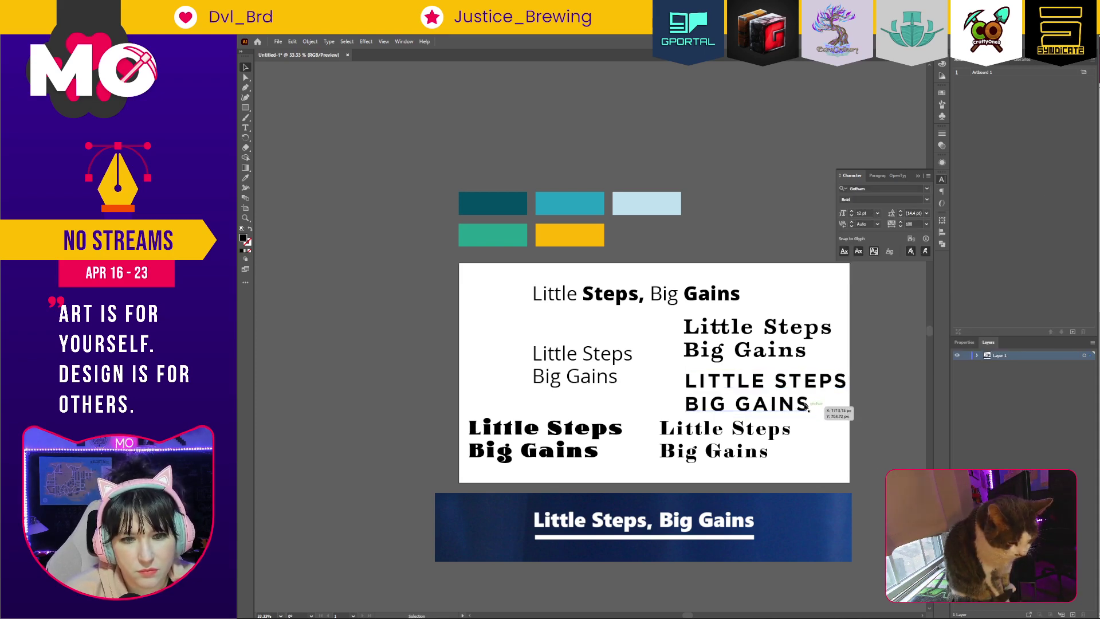
Arrange the wordmarks in two columns, with the Gotham version under the two-line Open Sans one and Sybarite under Temeraire.
{"action": "left_click", "coordinate": [744, 403]}
{"action": "left_click_drag", "start_coordinate": [624, 376], "coordinate": [572, 348]}
{"action": "left_click", "coordinate": [781, 403]}
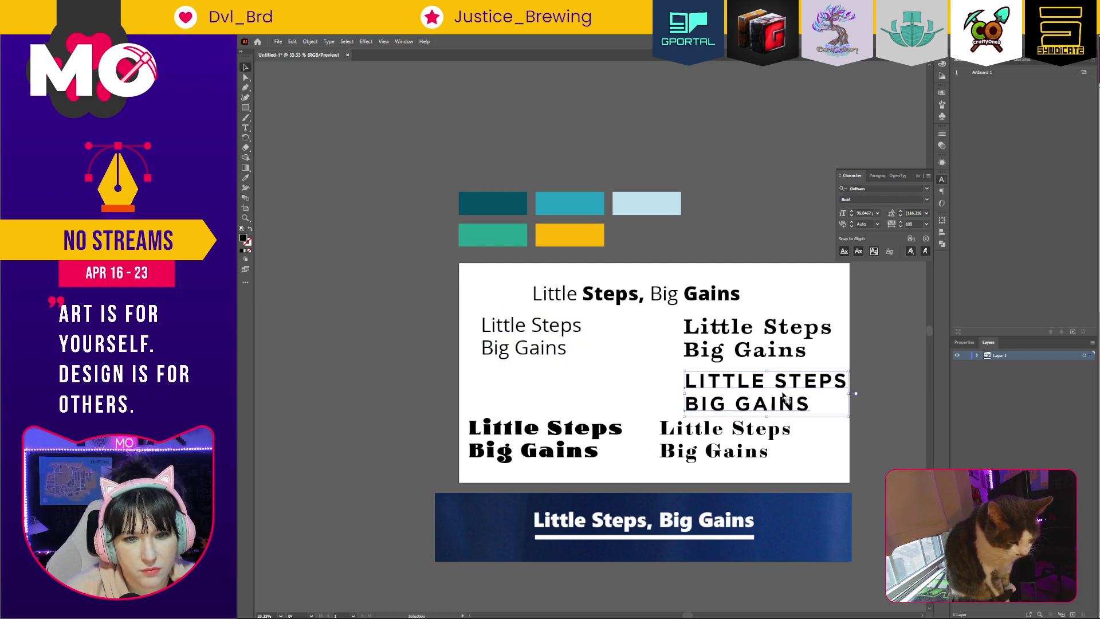
{"action": "left_click_drag", "start_coordinate": [796, 384], "coordinate": [596, 381]}
{"action": "left_click", "coordinate": [739, 436]}
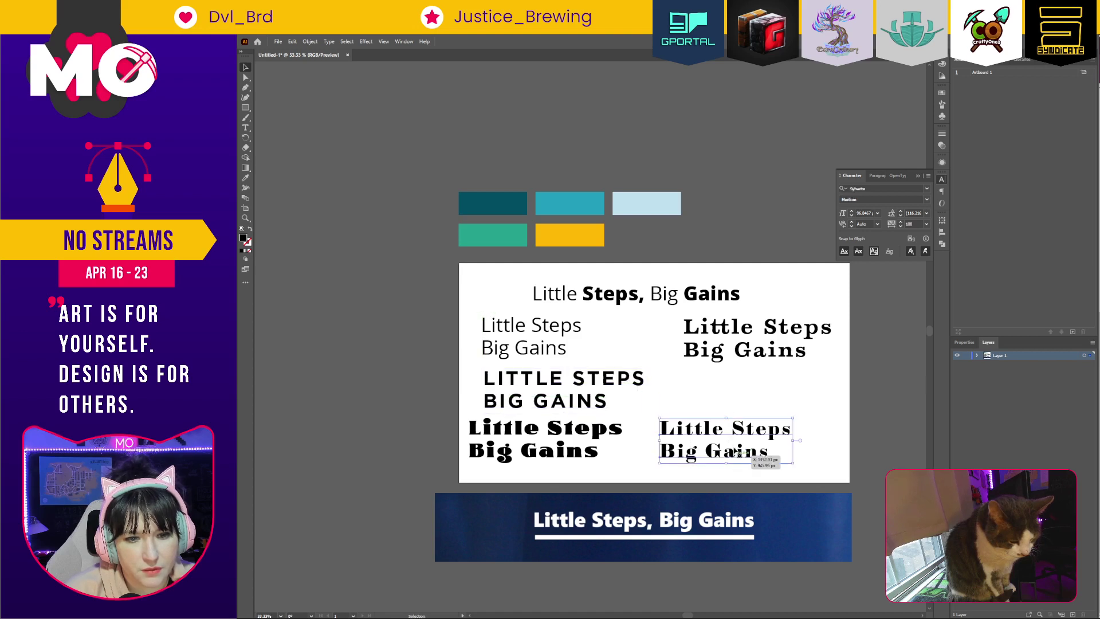
{"action": "left_click_drag", "start_coordinate": [741, 437], "coordinate": [765, 391]}
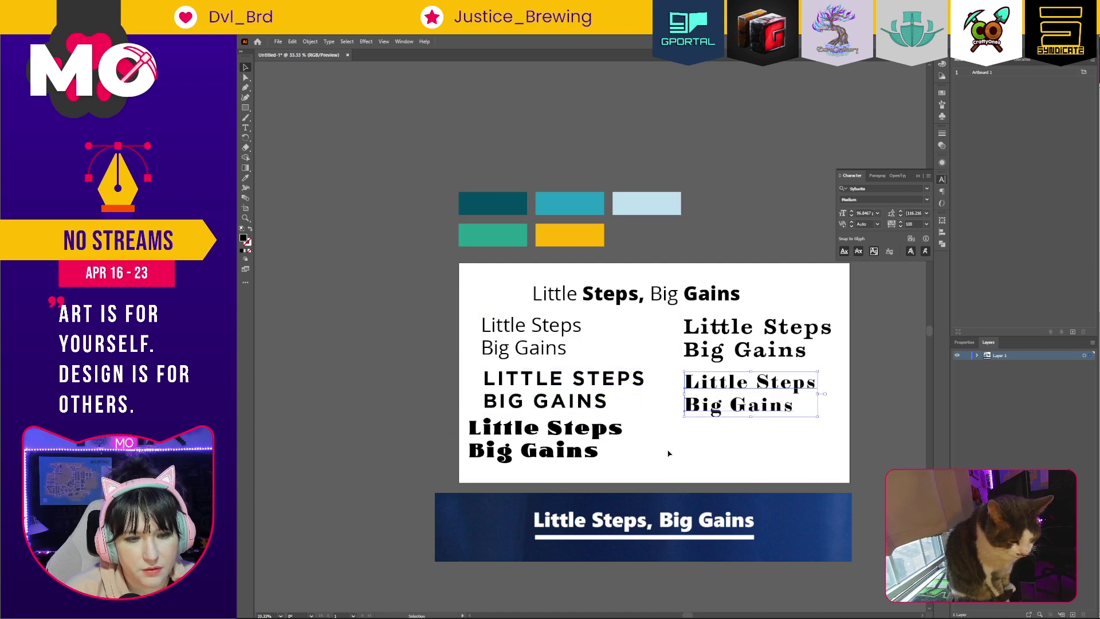
Align the heavy Glodok Display wordmark under the Gotham version, and delete it from the artboard.
{"action": "left_click_drag", "start_coordinate": [514, 431], "coordinate": [529, 437]}
{"action": "left_click", "coordinate": [650, 459]}
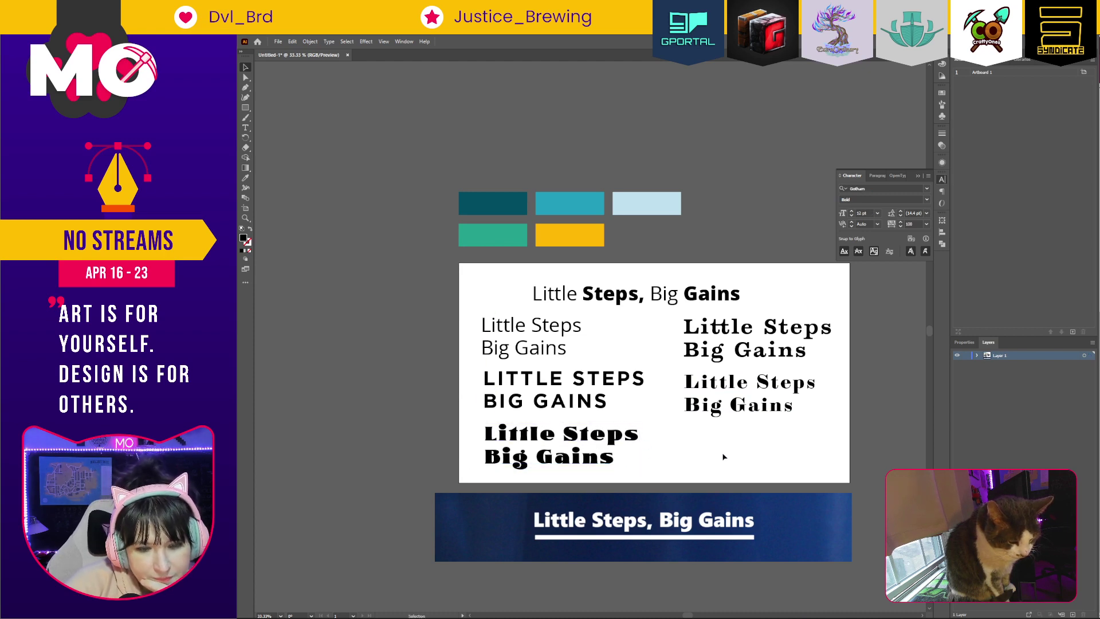
{"action": "left_click_drag", "start_coordinate": [487, 433], "coordinate": [498, 427]}
{"action": "key", "text": "Delete"}
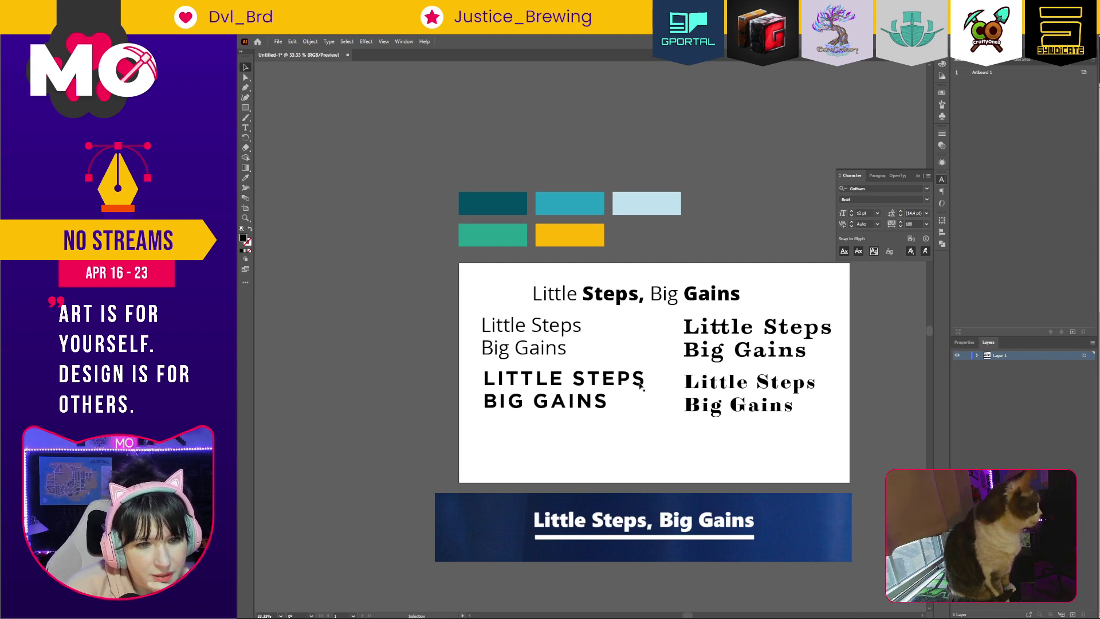
Move the one-line Open Sans wordmark toward the artboard's upper-right area.
{"action": "left_click_drag", "start_coordinate": [671, 286], "coordinate": [757, 291]}
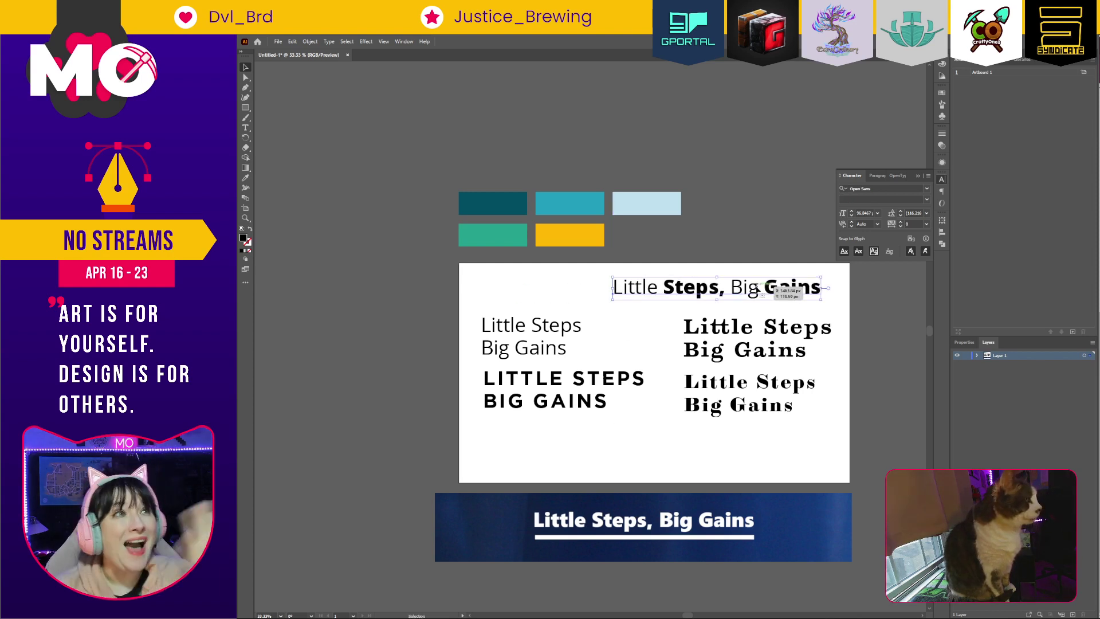
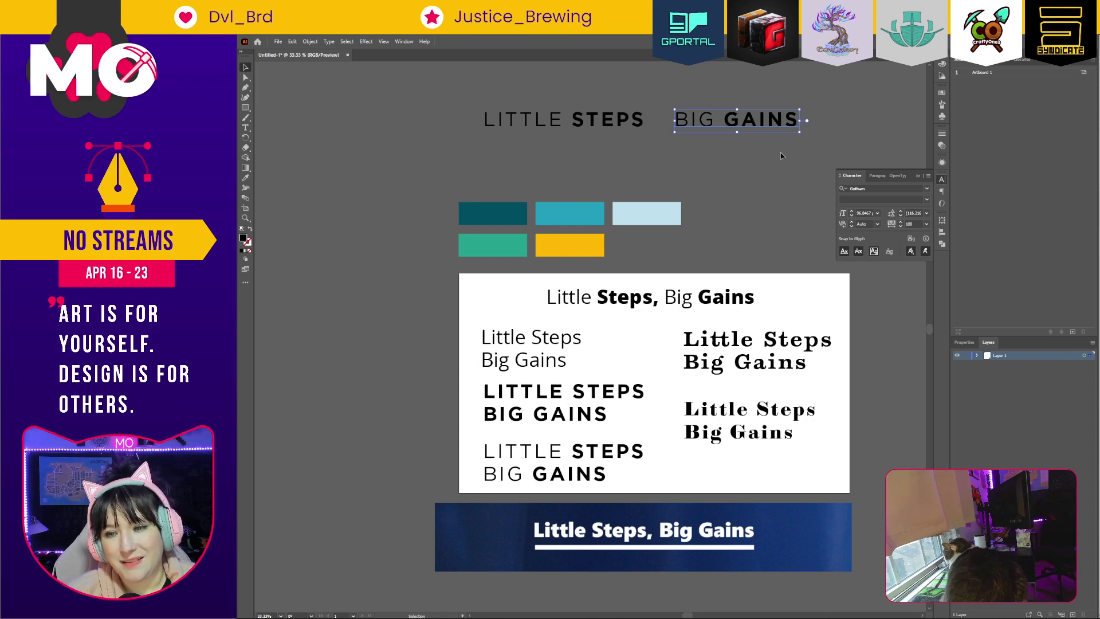
Draw a thin black vertical bar just below the gap between STEPS and BIG GAINS.
{"action": "left_click", "coordinate": [745, 172]}
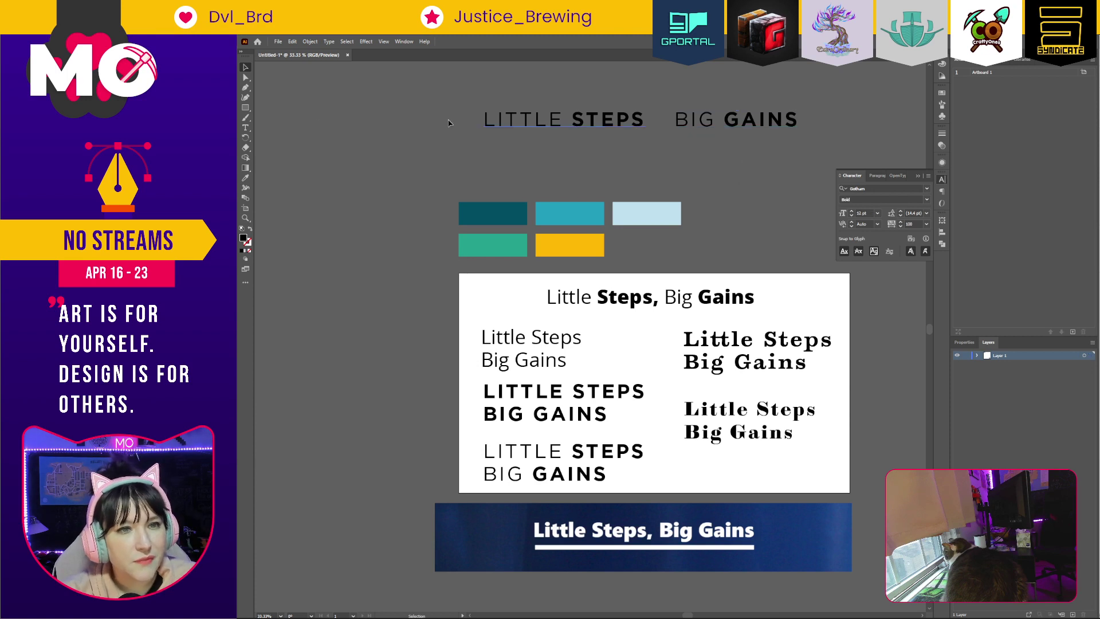
{"action": "left_click", "coordinate": [245, 108]}
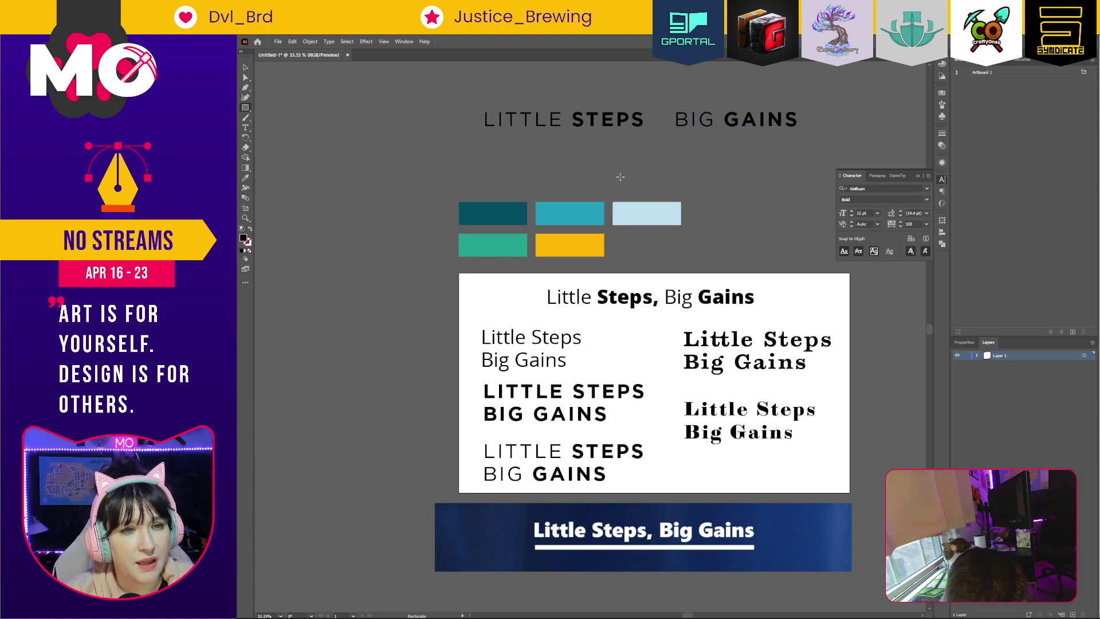
{"action": "left_click_drag", "start_coordinate": [633, 140], "coordinate": [634, 189]}
Slant the thin bar into a forward slash by shifting its top end right and then slightly down.
{"action": "left_click", "coordinate": [245, 78]}
{"action": "left_click", "coordinate": [633, 142]}
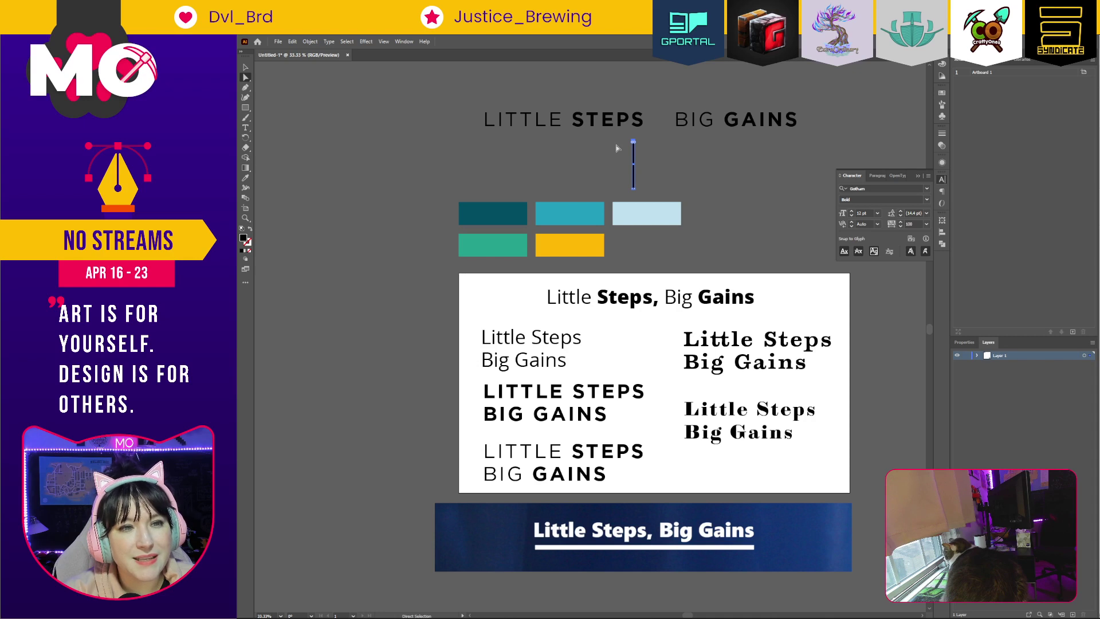
{"action": "key", "text": "shift+Right"}
{"action": "key", "text": "shift+Right"}
{"action": "key", "text": "shift+Right"}
{"action": "key", "text": "shift+Right"}
{"action": "key", "text": "shift+Right"}
{"action": "key", "text": "shift+Right"}
{"action": "key", "text": "shift+Right"}
{"action": "key", "text": "shift+Right"}
{"action": "key", "text": "shift+Right"}
{"action": "key", "text": "shift+Right"}
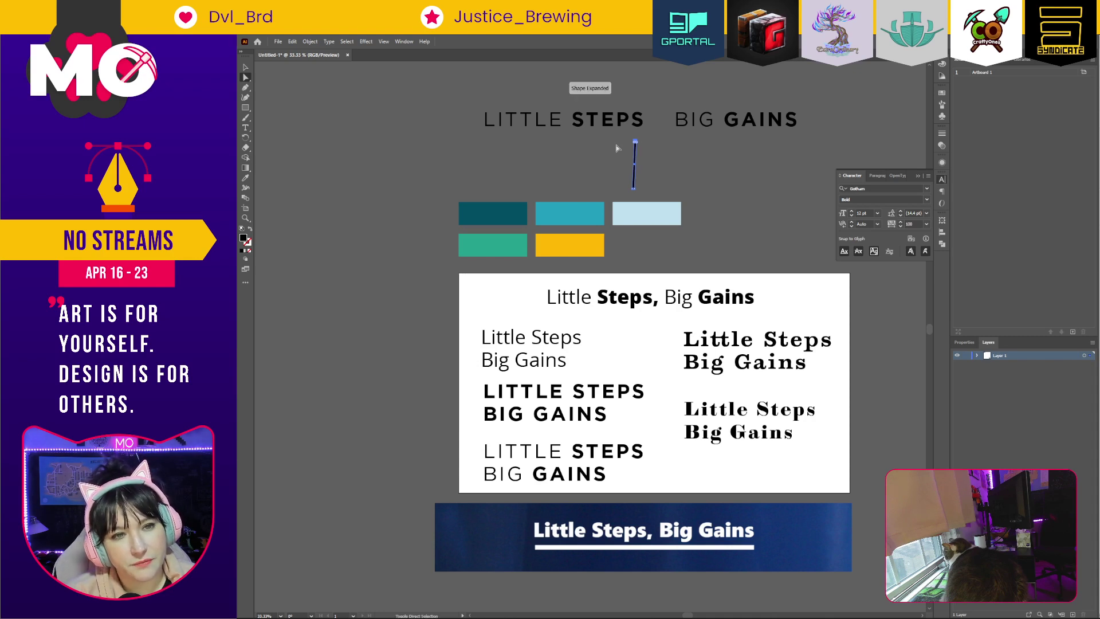
{"action": "key", "text": "shift+Right"}
{"action": "key", "text": "shift+Right"}
{"action": "key", "text": "shift+Right"}
{"action": "key", "text": "shift+Right"}
{"action": "key", "text": "shift+Right"}
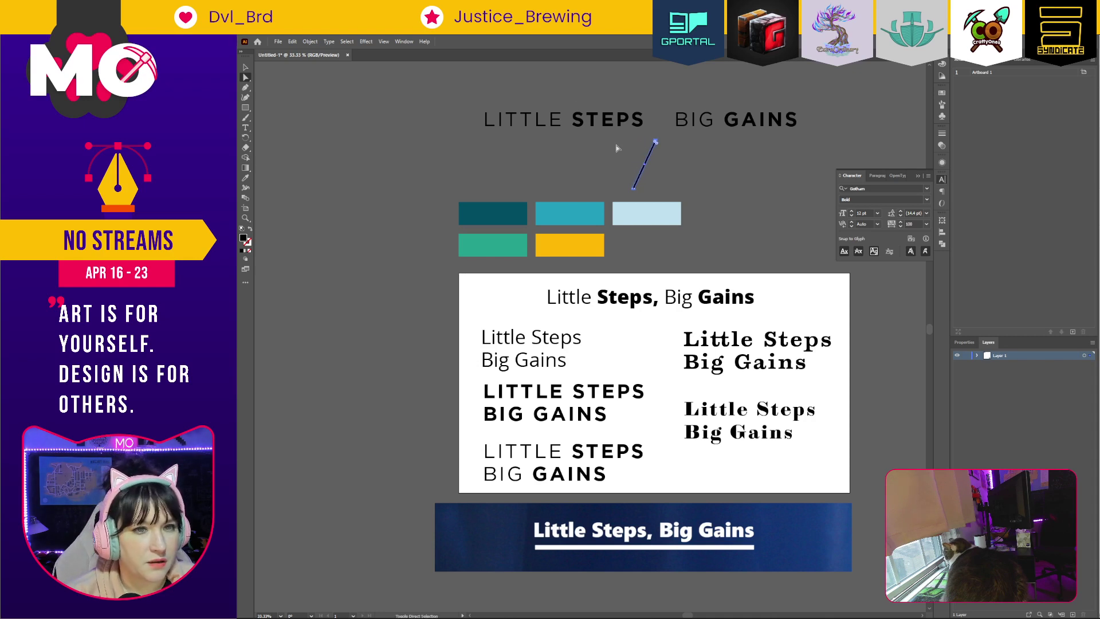
{"action": "key", "text": "shift+Down"}
{"action": "key", "text": "shift+Down"}
{"action": "key", "text": "shift+Down"}
{"action": "key", "text": "shift+Down"}
{"action": "key", "text": "shift+Down"}
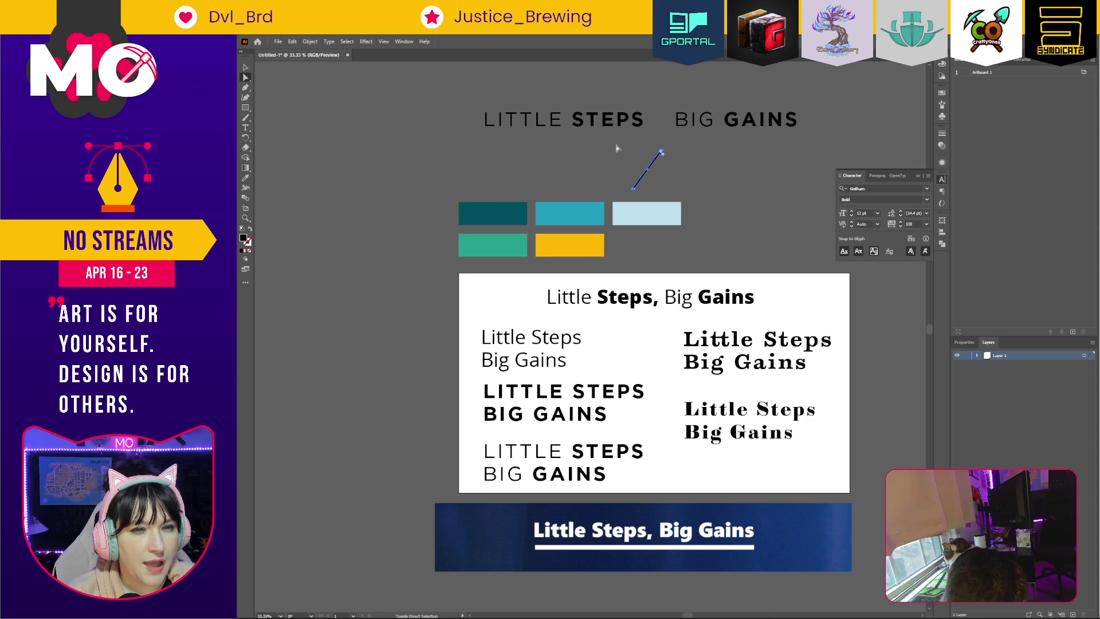
Place the slanted bar between STEPS and BIG GAINS, duplicate it into a double slash, and nudge the pair right.
{"action": "left_click", "coordinate": [245, 67]}
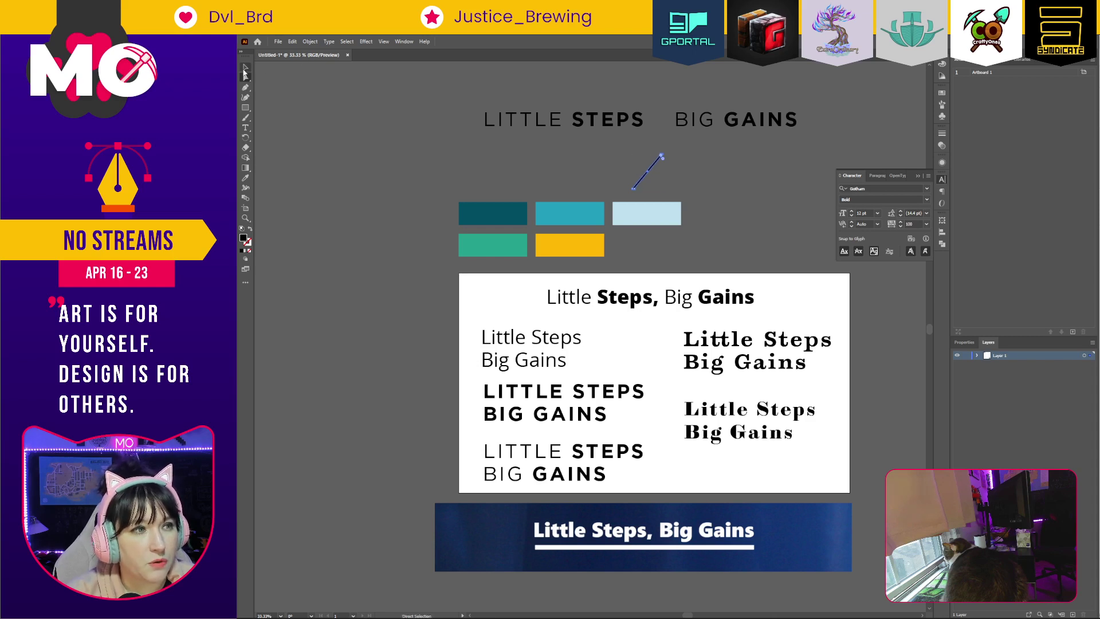
{"action": "left_click_drag", "start_coordinate": [654, 167], "coordinate": [666, 118]}
{"action": "left_click", "coordinate": [684, 147]}
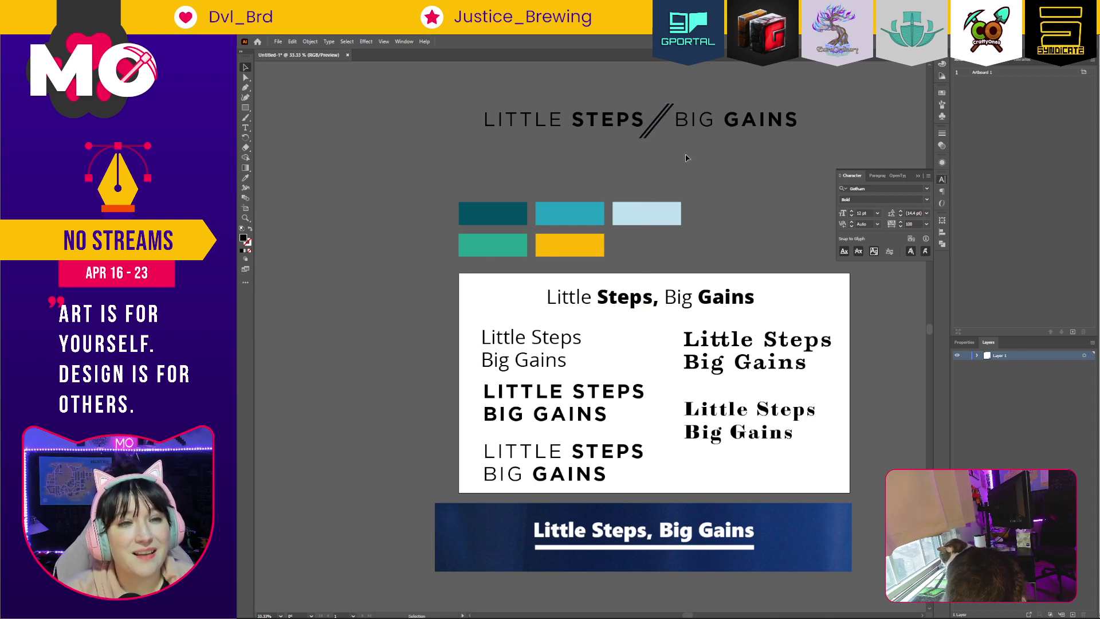
{"action": "left_click", "coordinate": [671, 137]}
{"action": "left_click", "coordinate": [665, 117], "text": "shift"}
{"action": "key", "text": "shift+Right"}
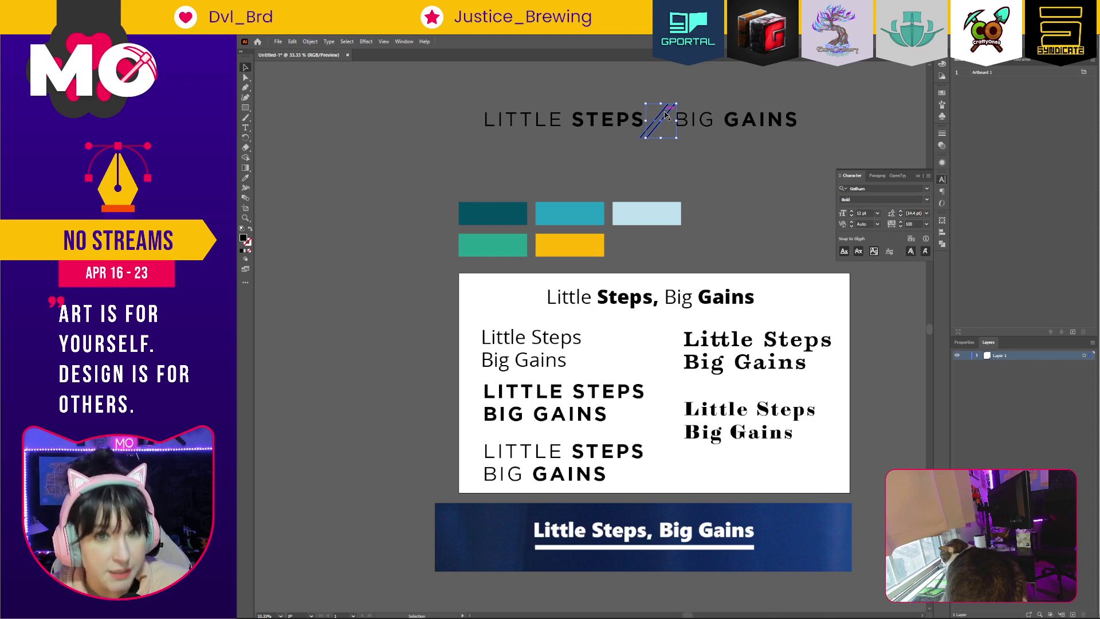
{"action": "left_click", "coordinate": [665, 115]}
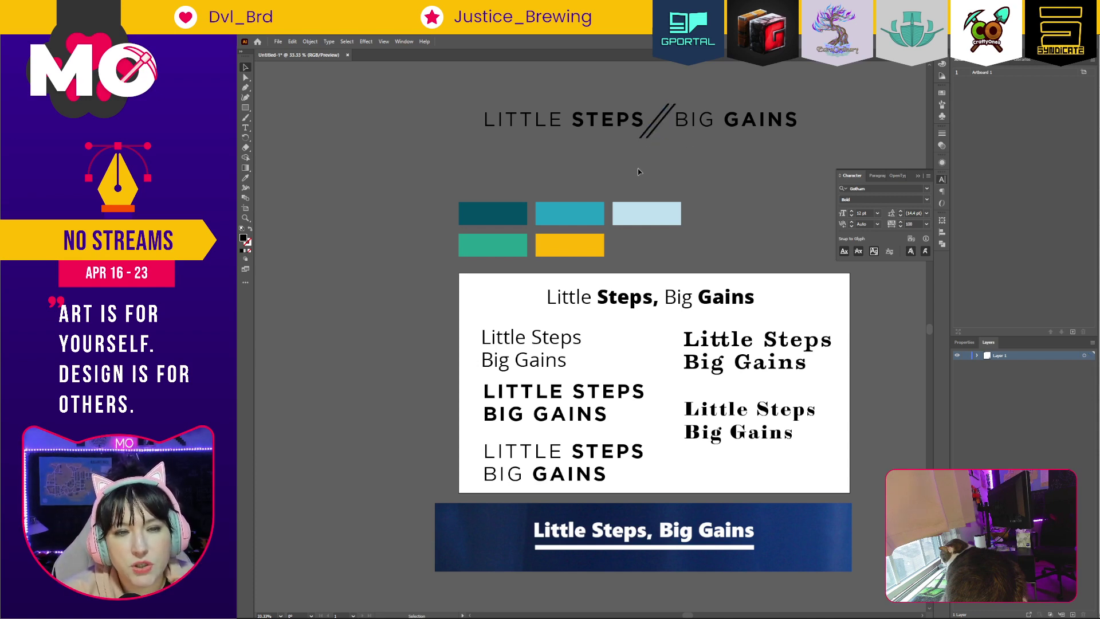
Scale the double slash down to a narrower, shorter shape and recentre it between STEPS and BIG GAINS.
{"action": "left_click", "coordinate": [657, 111]}
{"action": "left_click_drag", "start_coordinate": [678, 138], "coordinate": [662, 131]}
{"action": "left_click", "coordinate": [659, 125]}
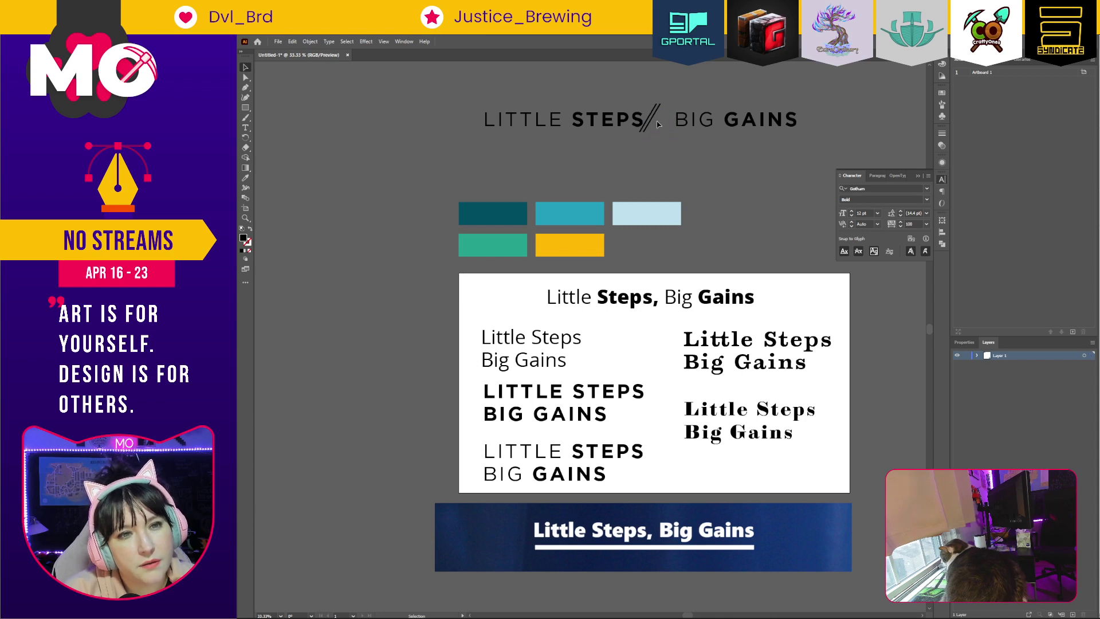
{"action": "left_click", "coordinate": [660, 113]}
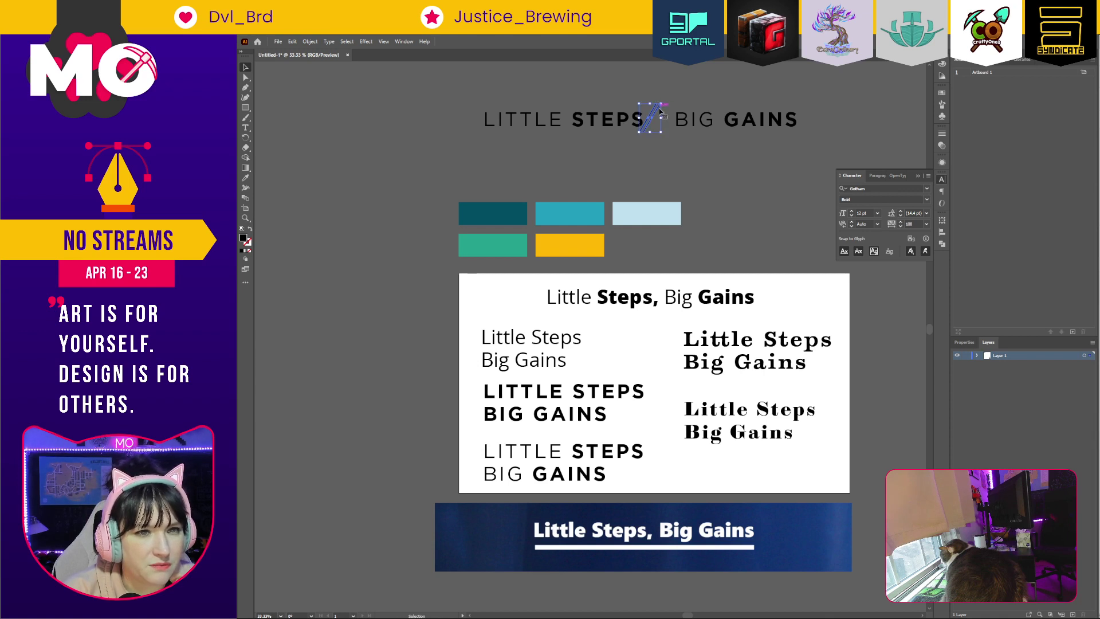
{"action": "mouse_move", "coordinate": [659, 111]}
{"action": "left_mouse_down"}
{"action": "mouse_move", "coordinate": [700, 112]}
{"action": "mouse_move", "coordinate": [666, 115]}
{"action": "left_mouse_up"}
{"action": "left_click", "coordinate": [665, 121]}
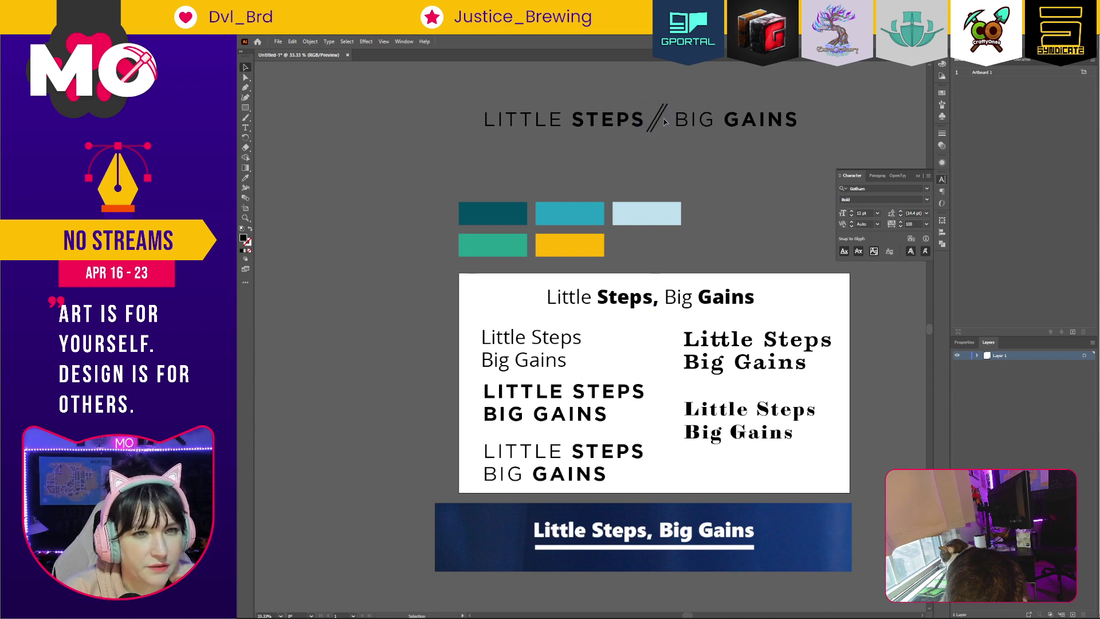
Reduce the double slash between STEPS and BIG GAINS to one thin slash.
{"action": "left_click", "coordinate": [661, 113]}
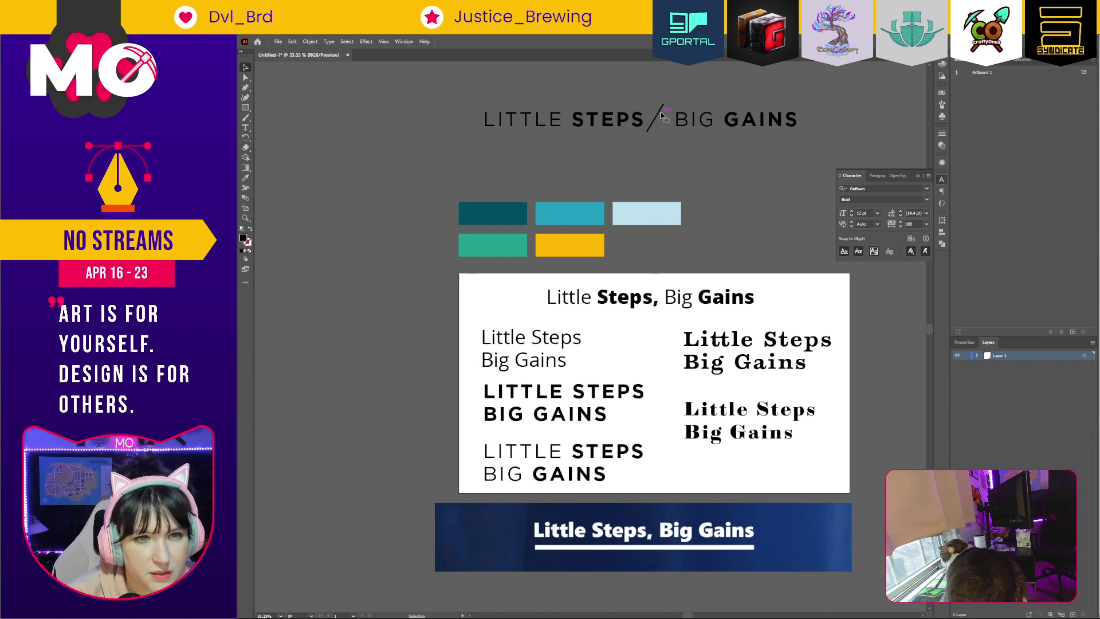
{"action": "left_click_drag", "start_coordinate": [664, 118], "coordinate": [664, 127]}
{"action": "key", "text": "a"}
{"action": "key", "text": "v"}
{"action": "left_click", "coordinate": [666, 135]}
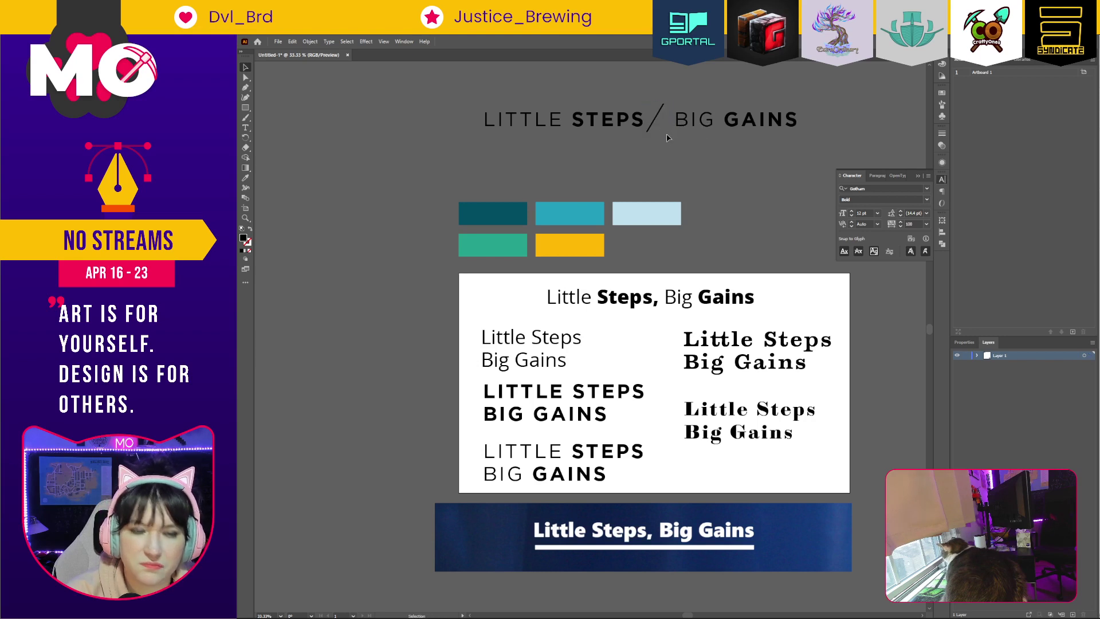
Move the slash wordmark to the artboard's top, the one-line Open Sans to its lower right, and the two-line Open Sans and Temeraire versions off its left side.
{"action": "key", "text": "a"}
{"action": "left_click_drag", "start_coordinate": [631, 84], "coordinate": [831, 468]}
{"action": "key", "text": "v"}
{"action": "left_click", "coordinate": [694, 124]}
{"action": "left_click_drag", "start_coordinate": [576, 346], "coordinate": [421, 348]}
{"action": "left_click_drag", "start_coordinate": [791, 346], "coordinate": [419, 402]}
{"action": "left_click", "coordinate": [758, 366]}
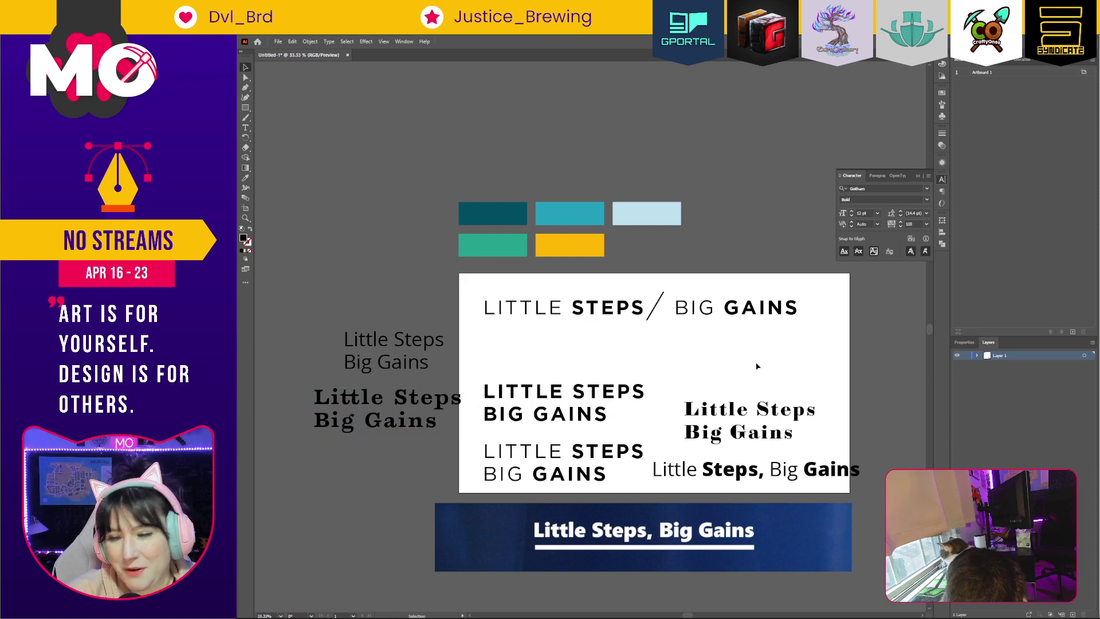
Nudge the Temeraire wordmark left until it clears the artboard and lines up under the two-line Open Sans version.
{"action": "left_click", "coordinate": [384, 408]}
{"action": "key", "text": "shift+Left"}
{"action": "key", "text": "shift+Left"}
{"action": "key", "text": "shift+Left"}
{"action": "key", "text": "shift+Left"}
{"action": "key", "text": "shift+Left"}
{"action": "key", "text": "shift+Left"}
{"action": "key", "text": "shift+Left"}
{"action": "key", "text": "shift+Left"}
{"action": "key", "text": "shift+Left"}
{"action": "key", "text": "shift+Left"}
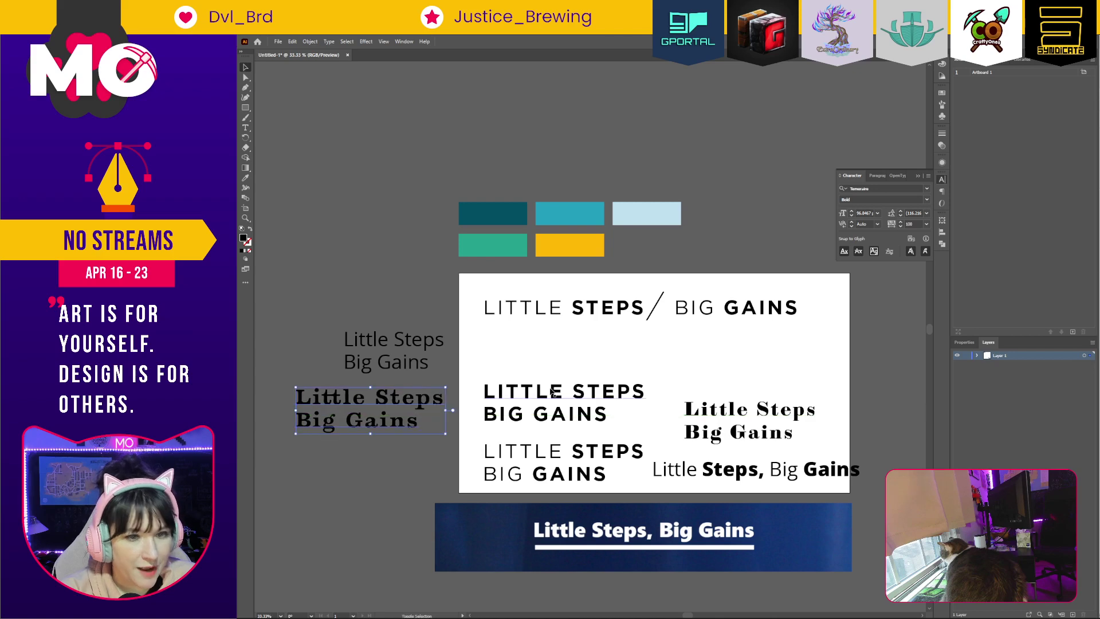
{"action": "left_click_drag", "start_coordinate": [682, 329], "coordinate": [792, 401]}
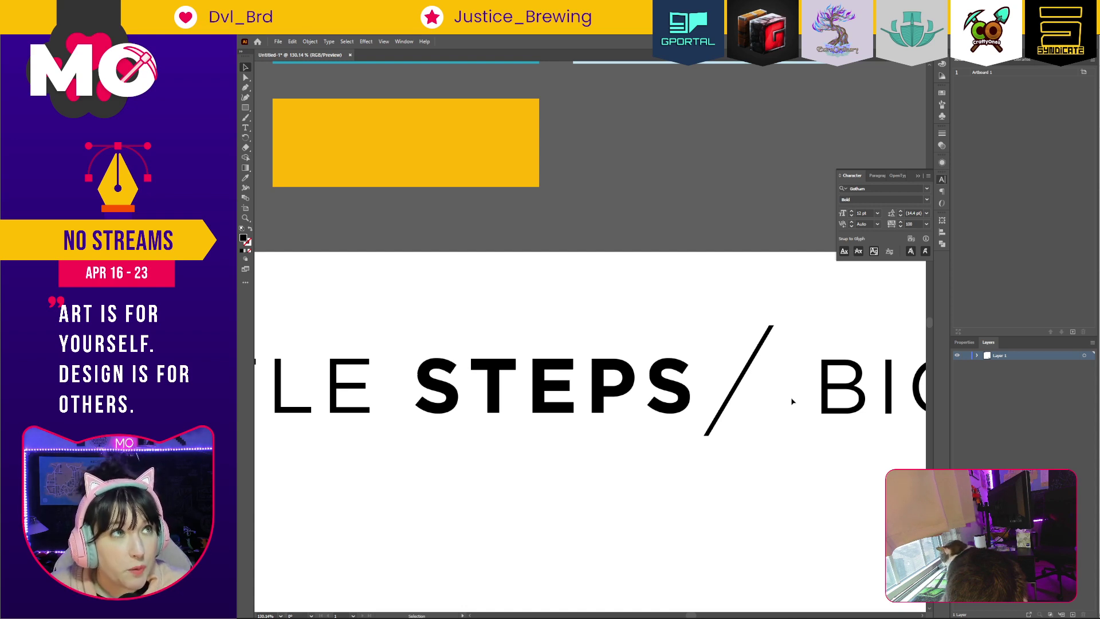
{"action": "left_click", "coordinate": [771, 334]}
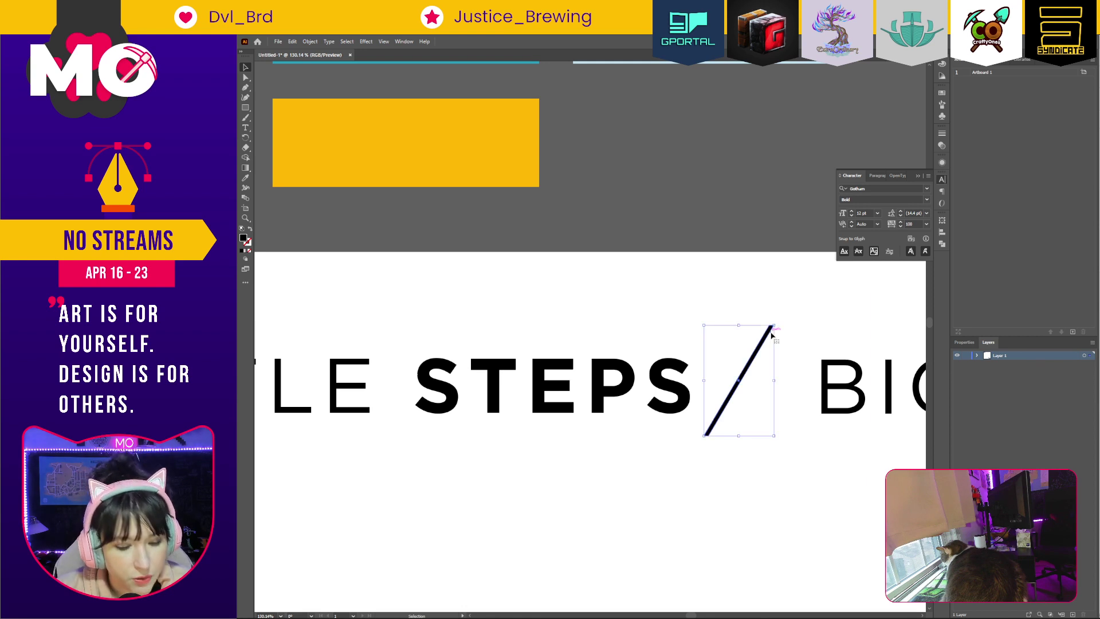
{"action": "double_click", "coordinate": [770, 333]}
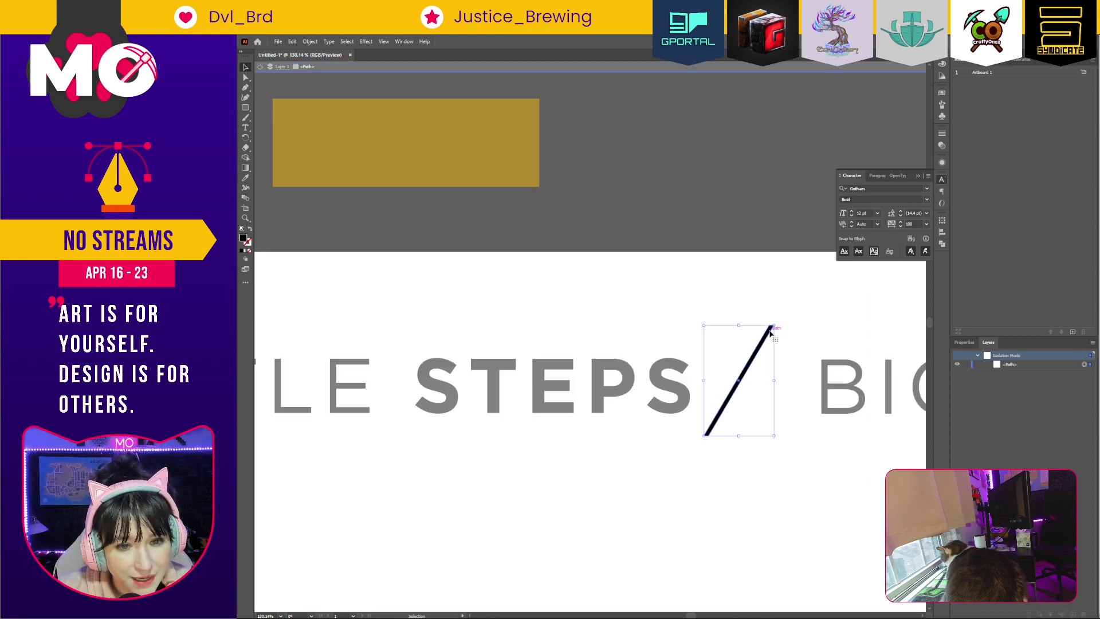
{"action": "left_click", "coordinate": [788, 328]}
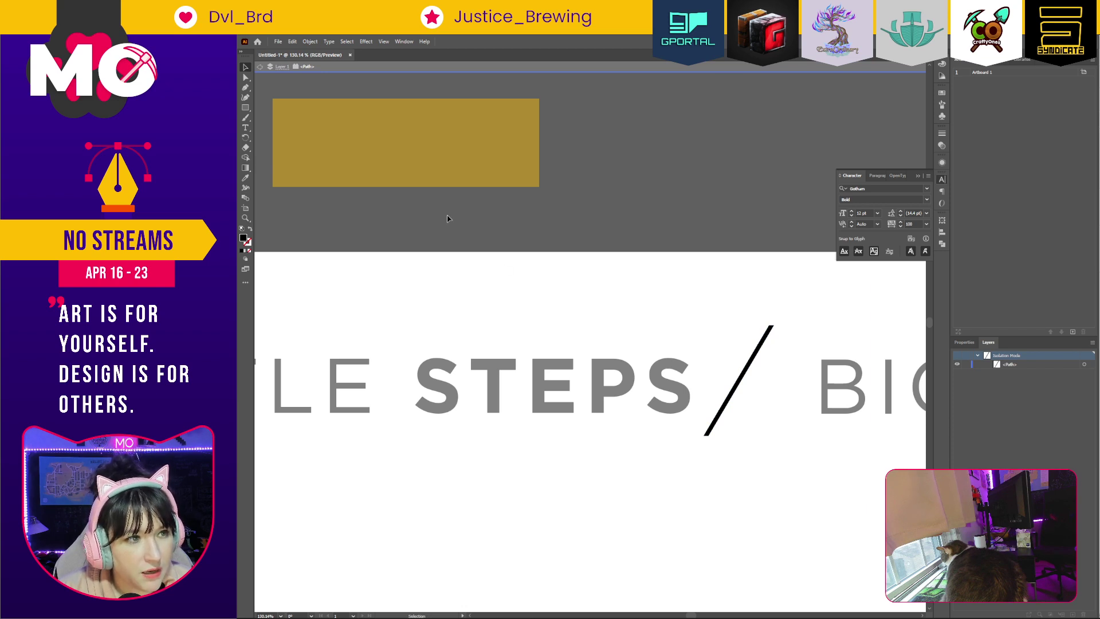
{"action": "left_click", "coordinate": [283, 67]}
Thicken the slash between STEPS and BIG GAINS moderately by shifting the points along one long edge.
{"action": "key", "text": "a"}
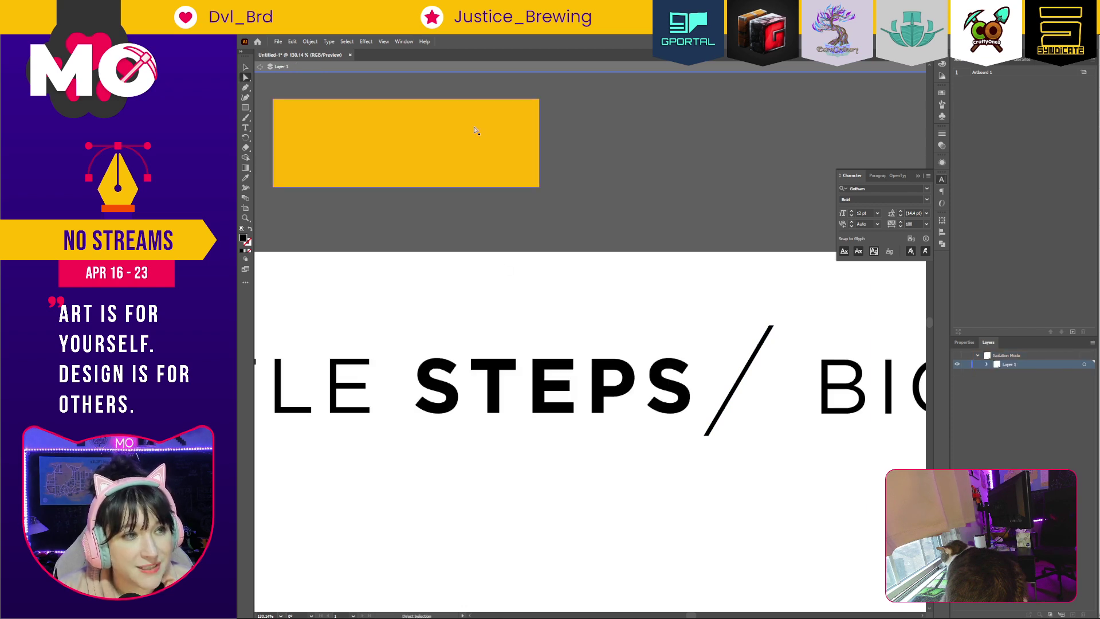
{"action": "left_click", "coordinate": [771, 326]}
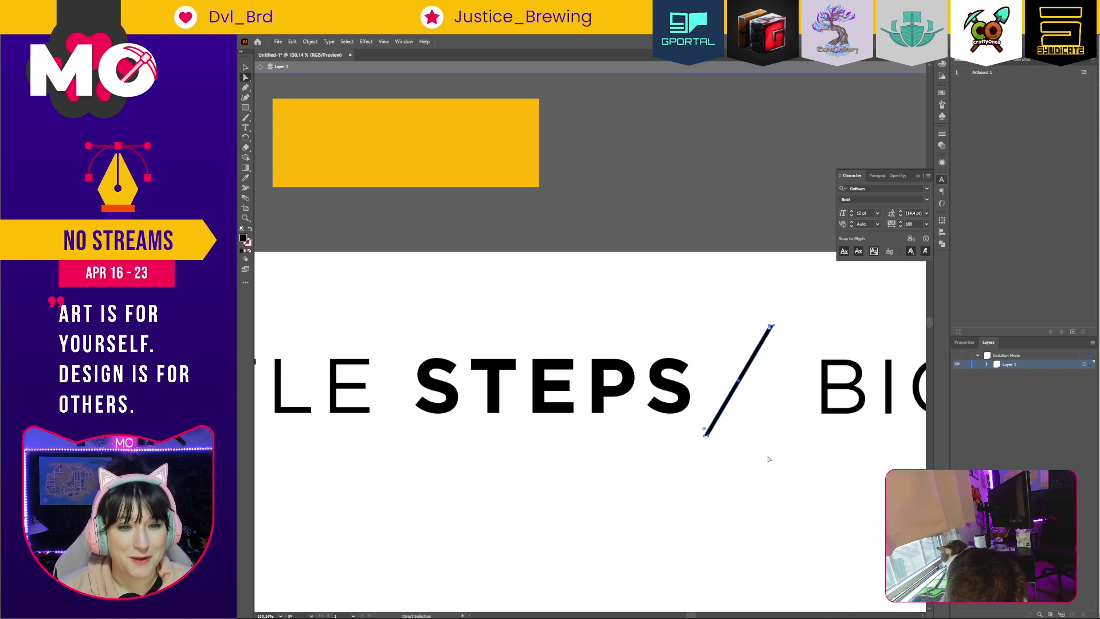
{"action": "key", "text": "ctrl+z"}
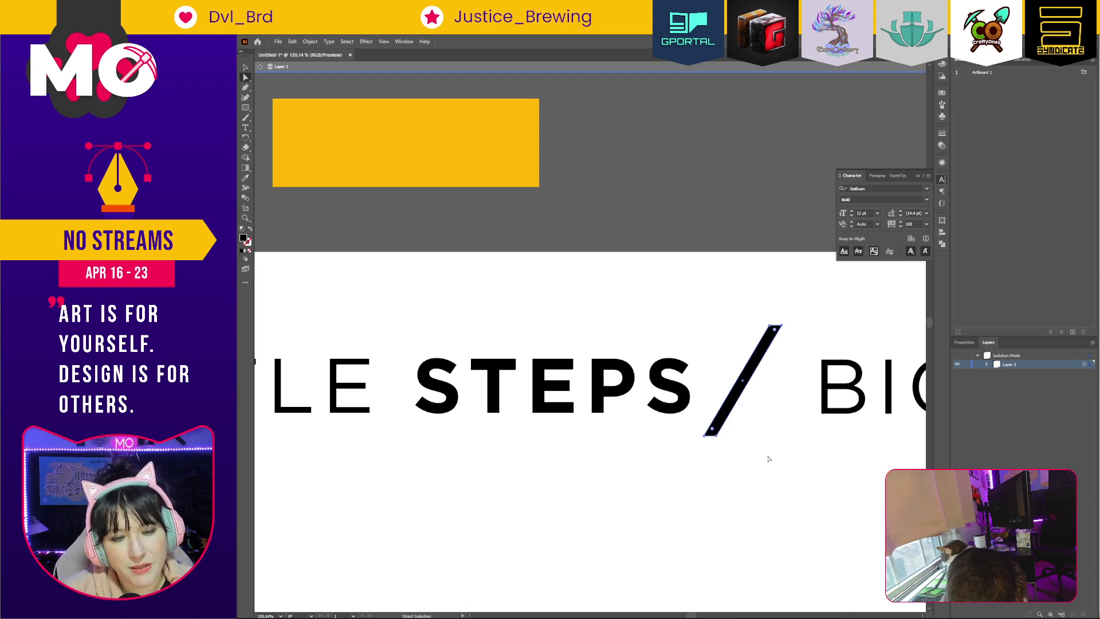
{"action": "key", "text": "Left"}
{"action": "key", "text": "Left"}
{"action": "key", "text": "Left"}
{"action": "key", "text": "Left"}
{"action": "key", "text": "Left"}
{"action": "key", "text": "Left"}
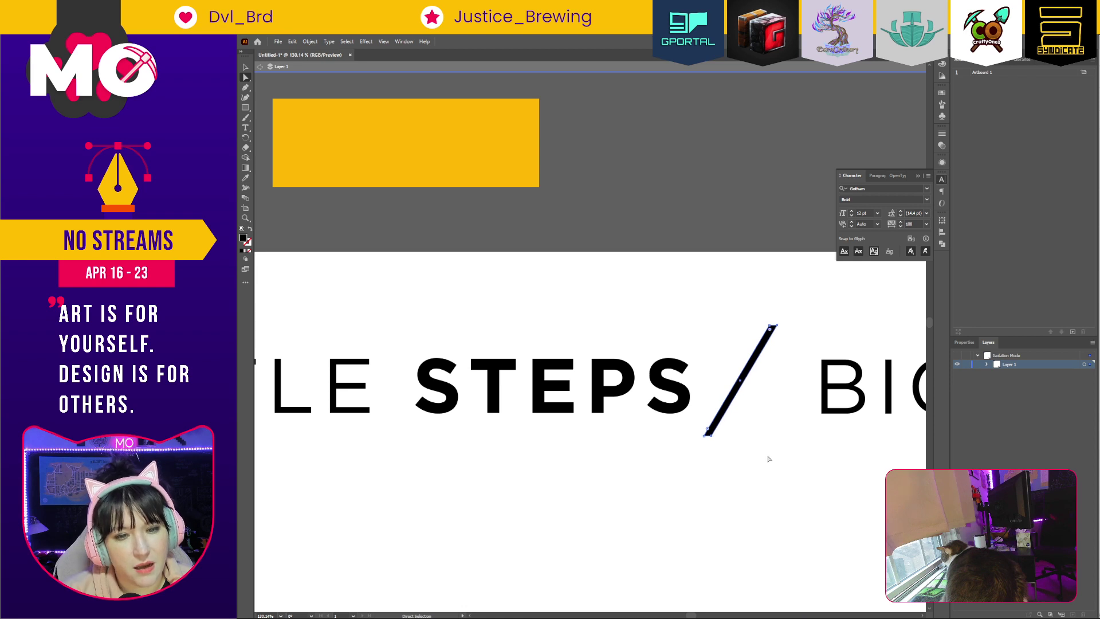
Duplicate the thickened slash a short distance to its right to form a parallel double slash.
{"action": "key", "text": "v"}
{"action": "left_click", "coordinate": [737, 474]}
{"action": "left_click", "coordinate": [743, 376]}
{"action": "left_click_drag", "start_coordinate": [743, 377], "coordinate": [764, 377]}
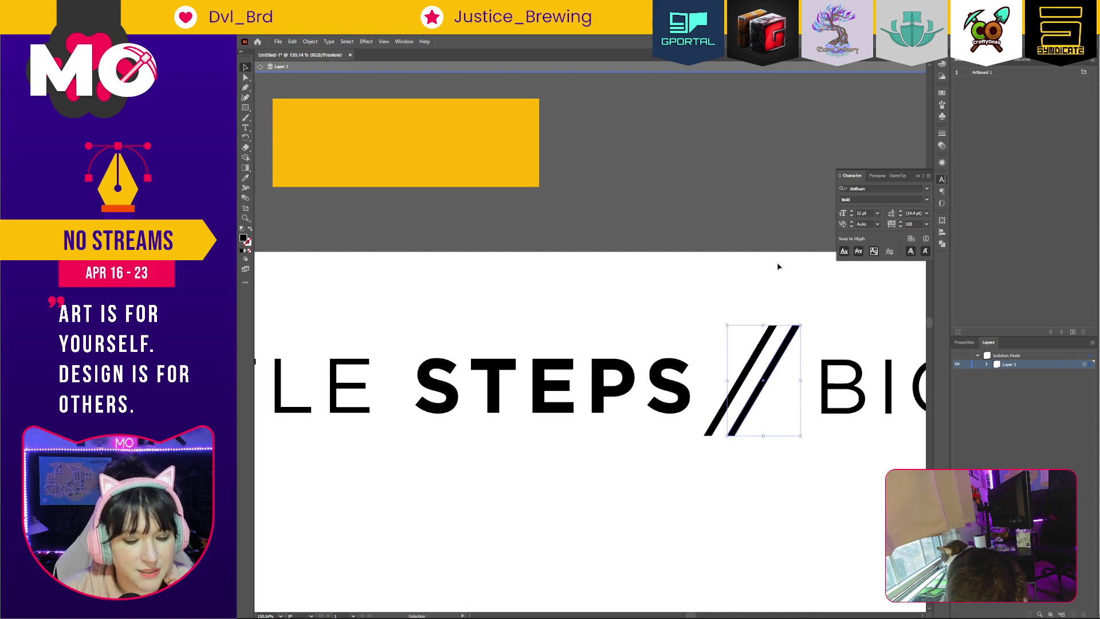
Move BIG GAINS slightly left to tighten its spacing to the double slash.
{"action": "key", "text": "ctrl+minus"}
{"action": "key", "text": "ctrl+minus"}
{"action": "key", "text": "ctrl+minus"}
{"action": "key", "text": "ctrl+minus"}
{"action": "key", "text": "ctrl+minus"}
{"action": "left_click", "coordinate": [634, 390]}
{"action": "left_click_drag", "start_coordinate": [651, 343], "coordinate": [645, 341]}
{"action": "left_click", "coordinate": [673, 385]}
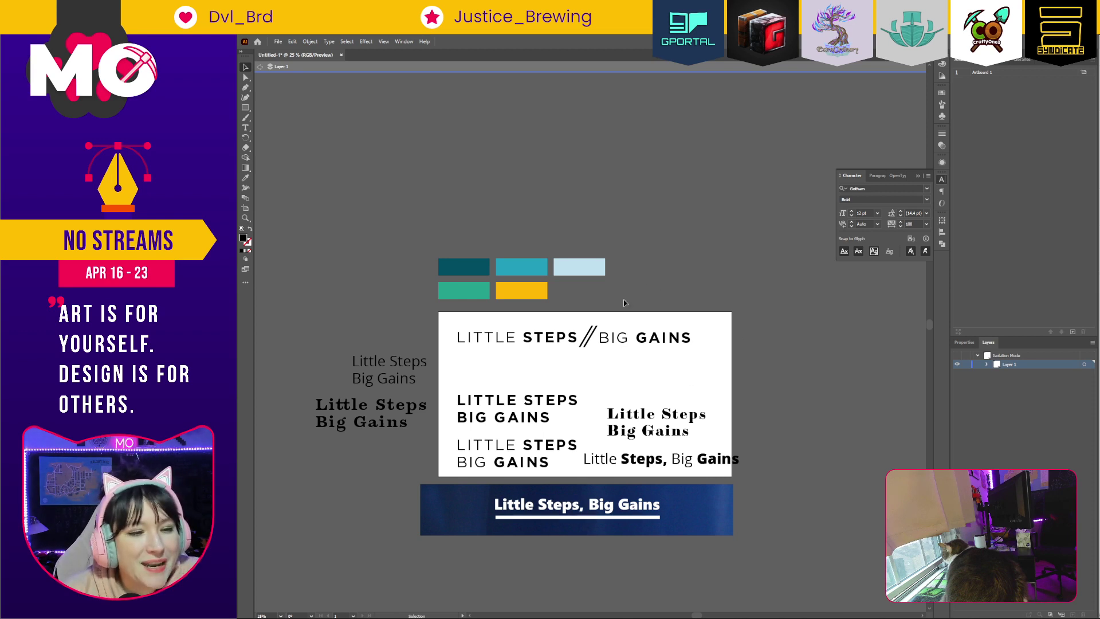
Recolour the LITTLE STEPS and BIG GAINS text of the slash wordmark with the dark teal sampled from the palette.
{"action": "left_click", "coordinate": [658, 342]}
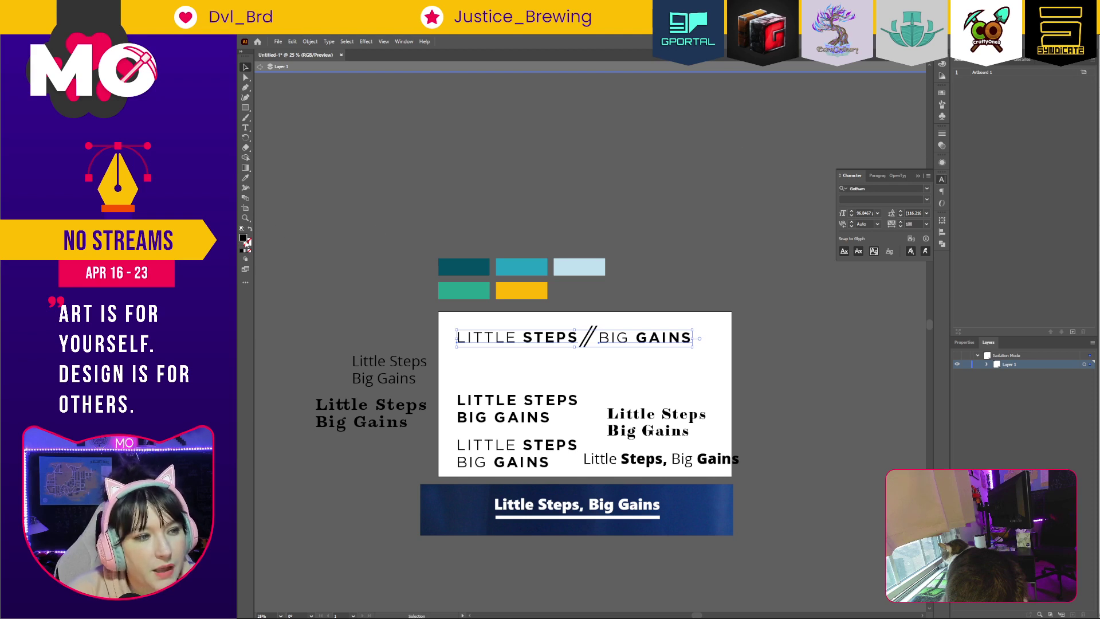
{"action": "double_click", "coordinate": [243, 237]}
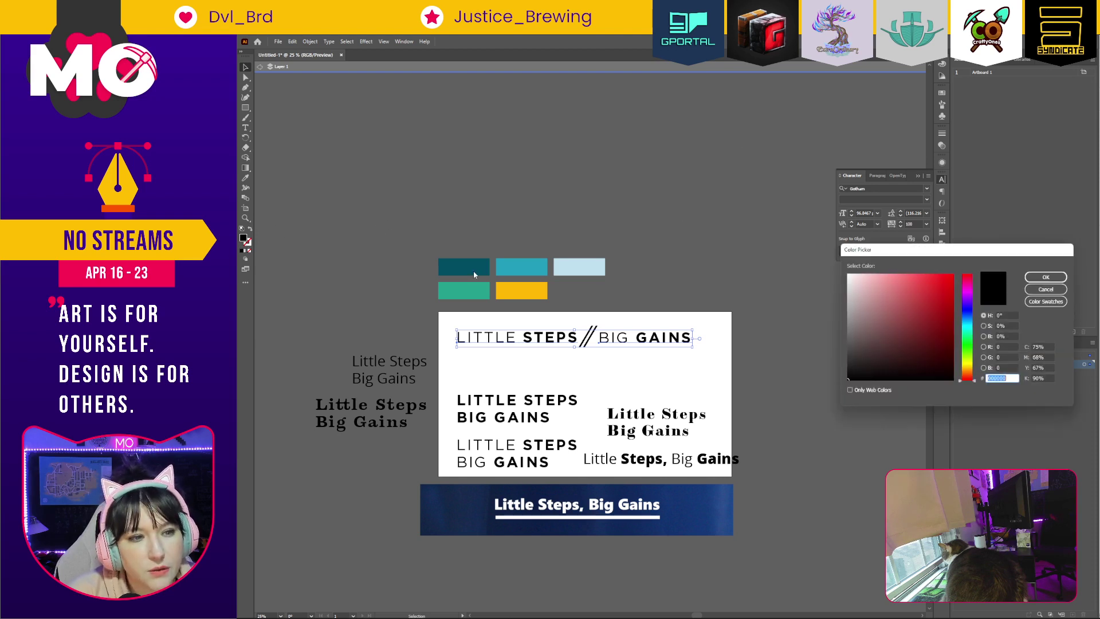
{"action": "left_click", "coordinate": [1045, 289]}
{"action": "left_click", "coordinate": [246, 178]}
{"action": "left_click", "coordinate": [467, 269]}
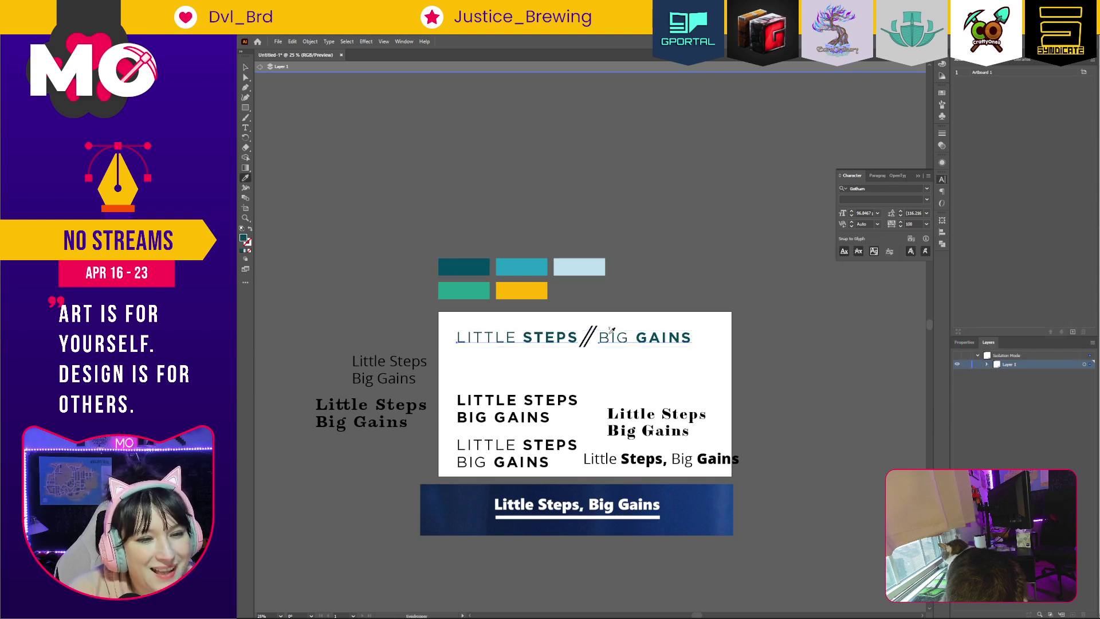
{"action": "key", "text": "v"}
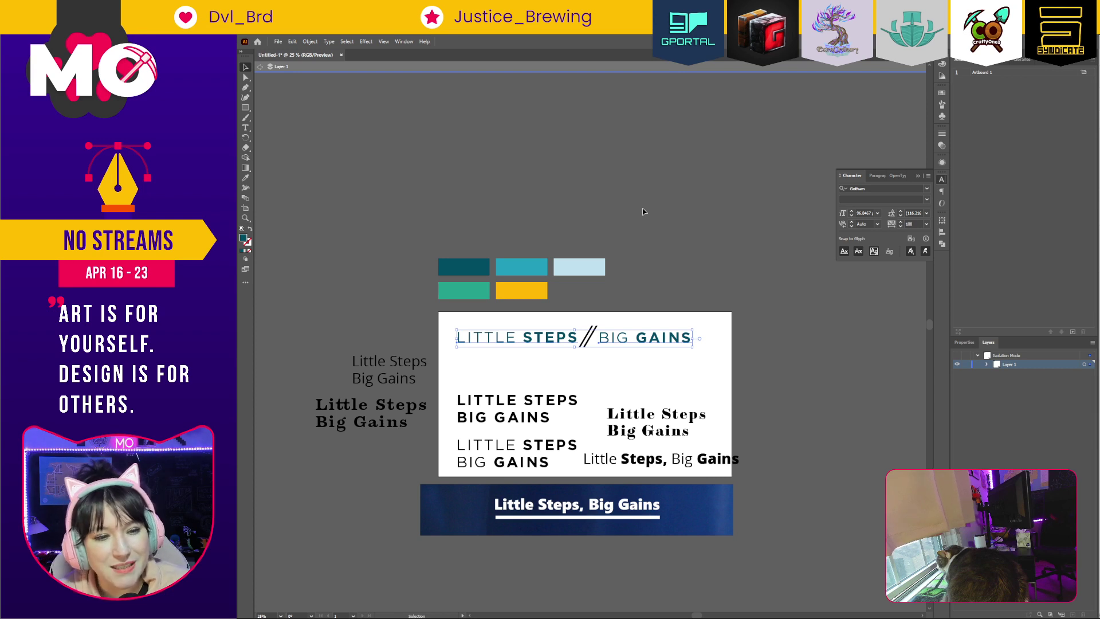
Recolour the right slash of the wordmark's double slash with the green sampled from the palette.
{"action": "left_click", "coordinate": [619, 286]}
{"action": "left_click", "coordinate": [589, 337]}
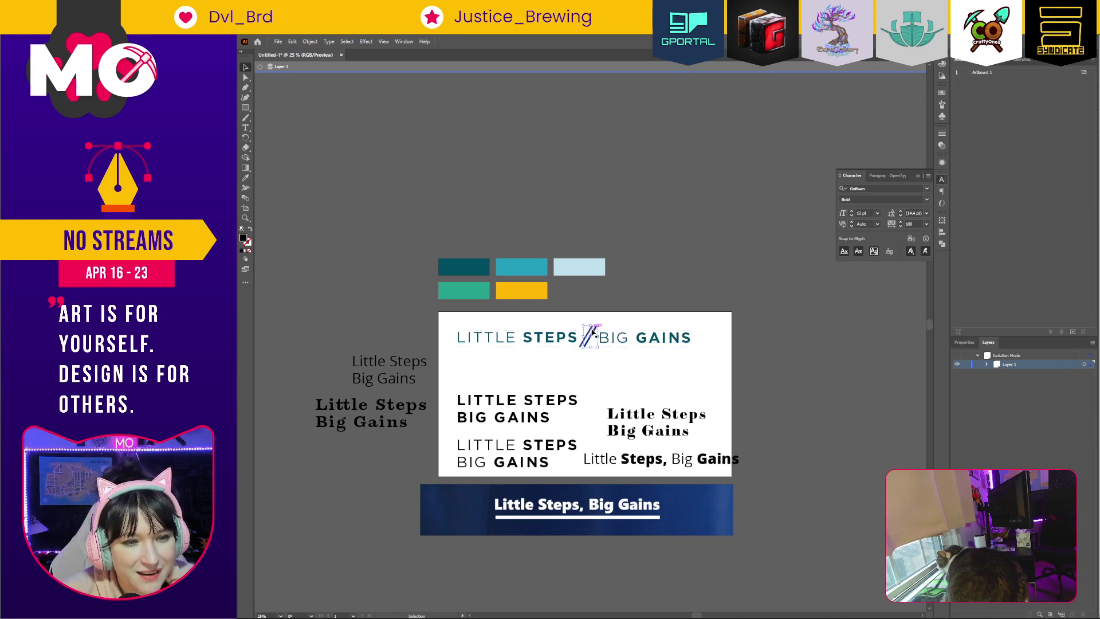
{"action": "left_click", "coordinate": [481, 292]}
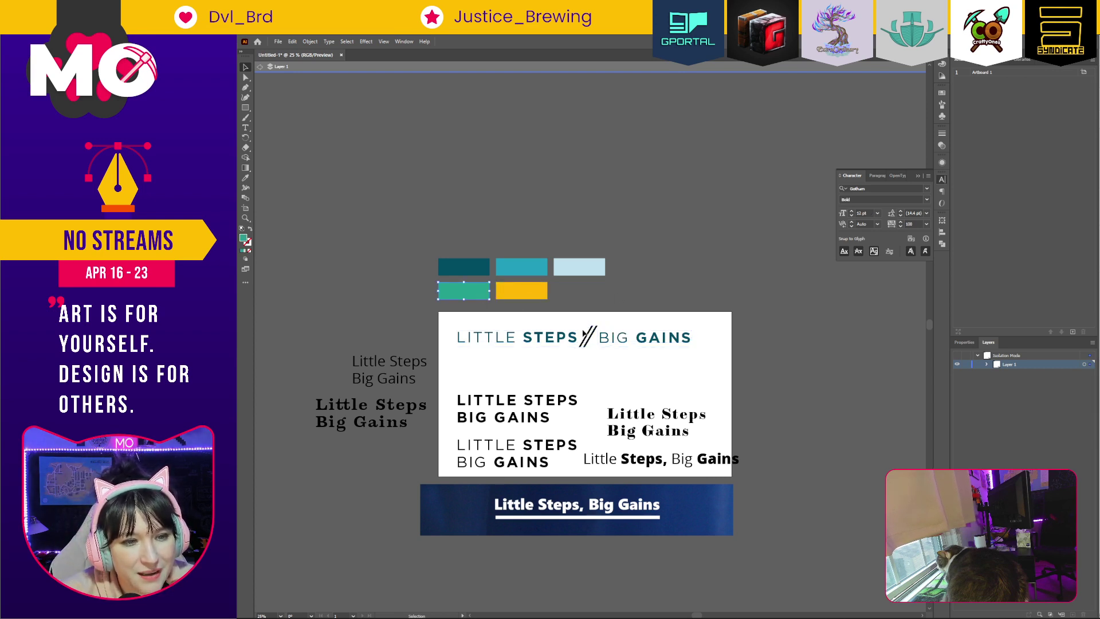
{"action": "left_click", "coordinate": [594, 332]}
{"action": "left_click", "coordinate": [249, 179]}
{"action": "left_click", "coordinate": [474, 295]}
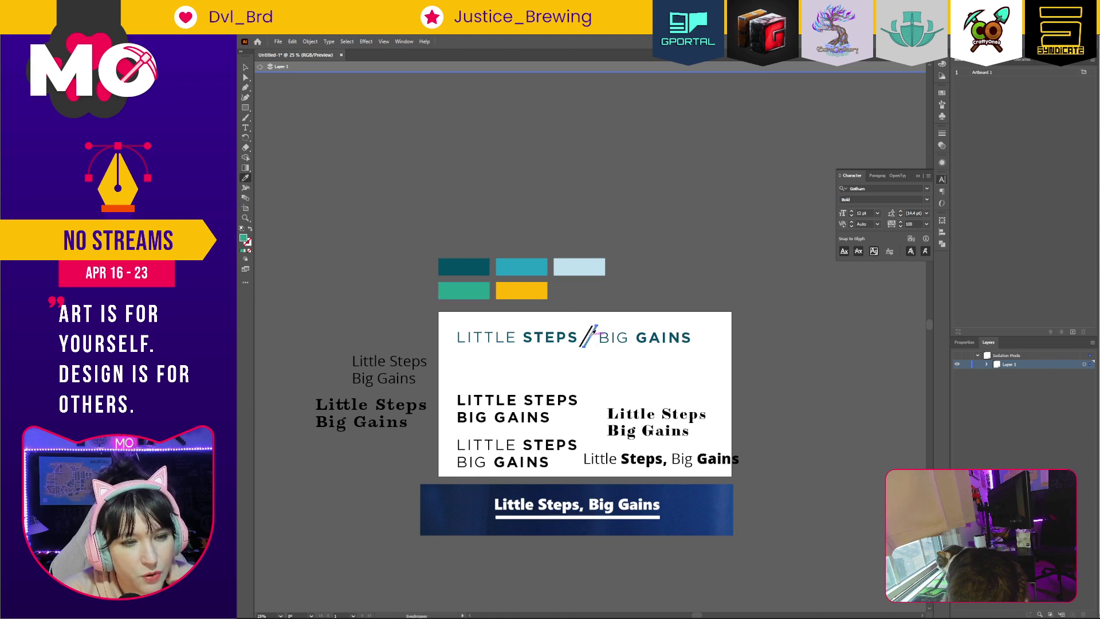
{"action": "key", "text": "v"}
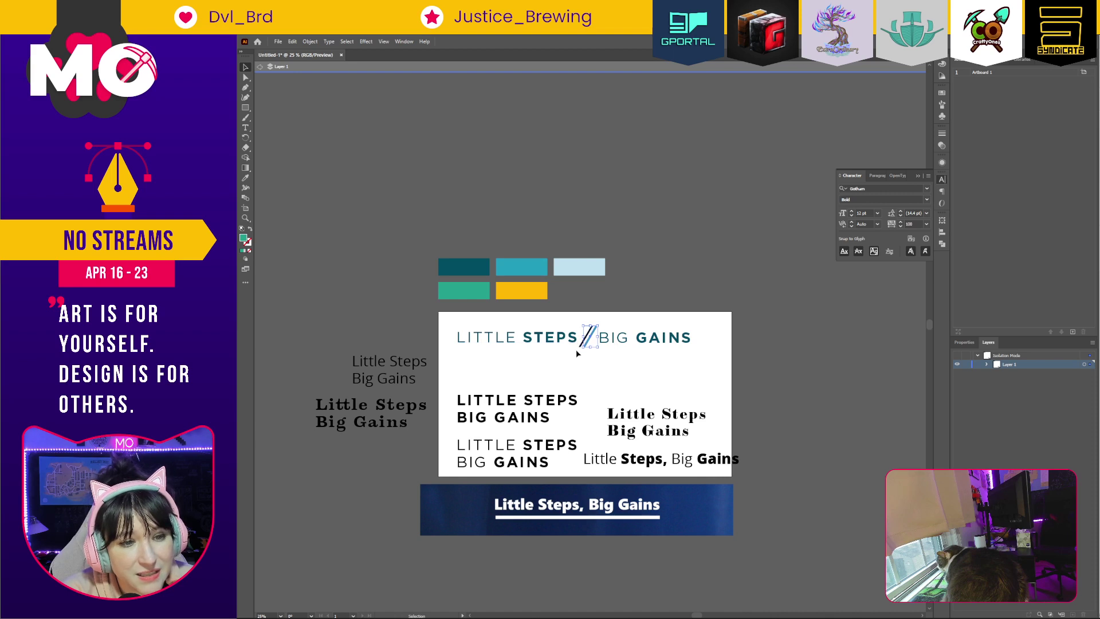
Recolour the left slash of the wordmark's double slash with the yellow sampled from the palette.
{"action": "left_click", "coordinate": [581, 344]}
{"action": "left_click", "coordinate": [245, 177]}
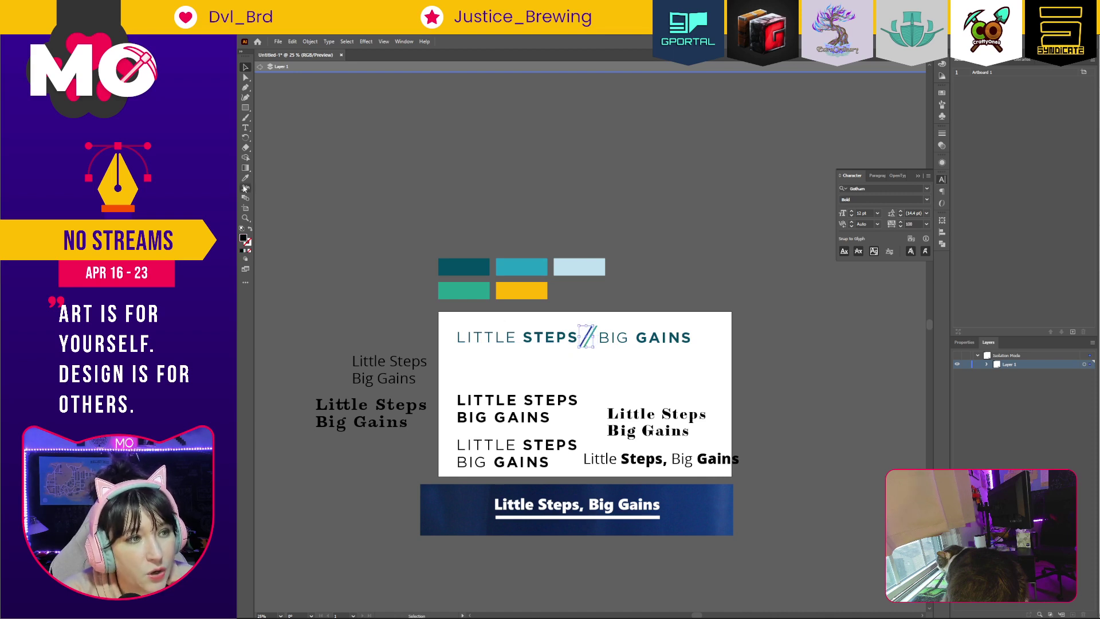
{"action": "left_click", "coordinate": [521, 290]}
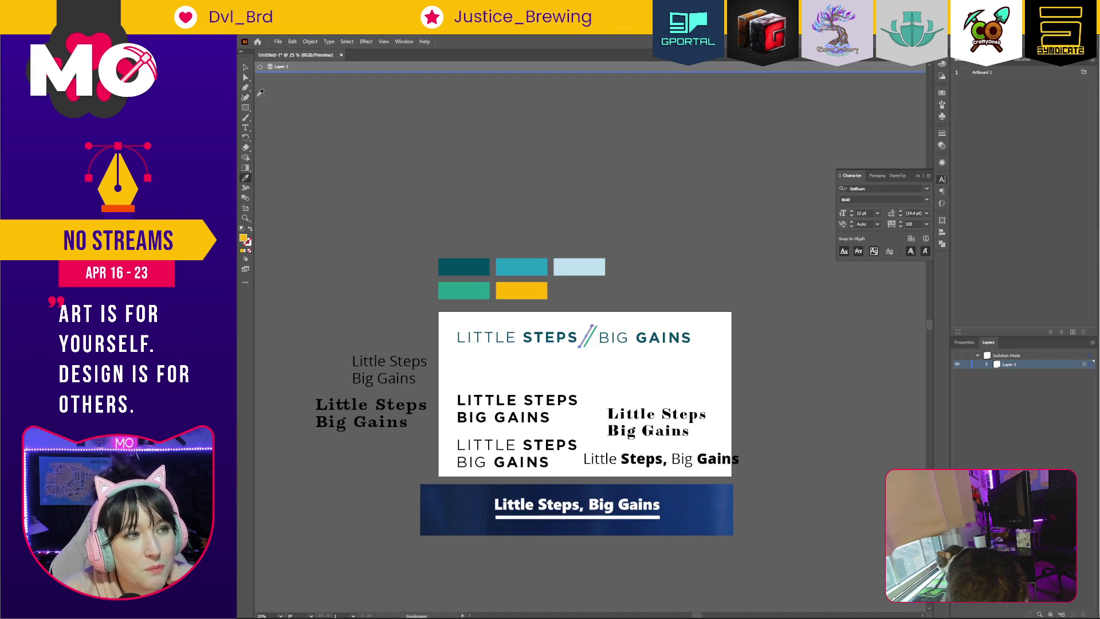
{"action": "left_click", "coordinate": [244, 68]}
{"action": "left_click", "coordinate": [691, 212]}
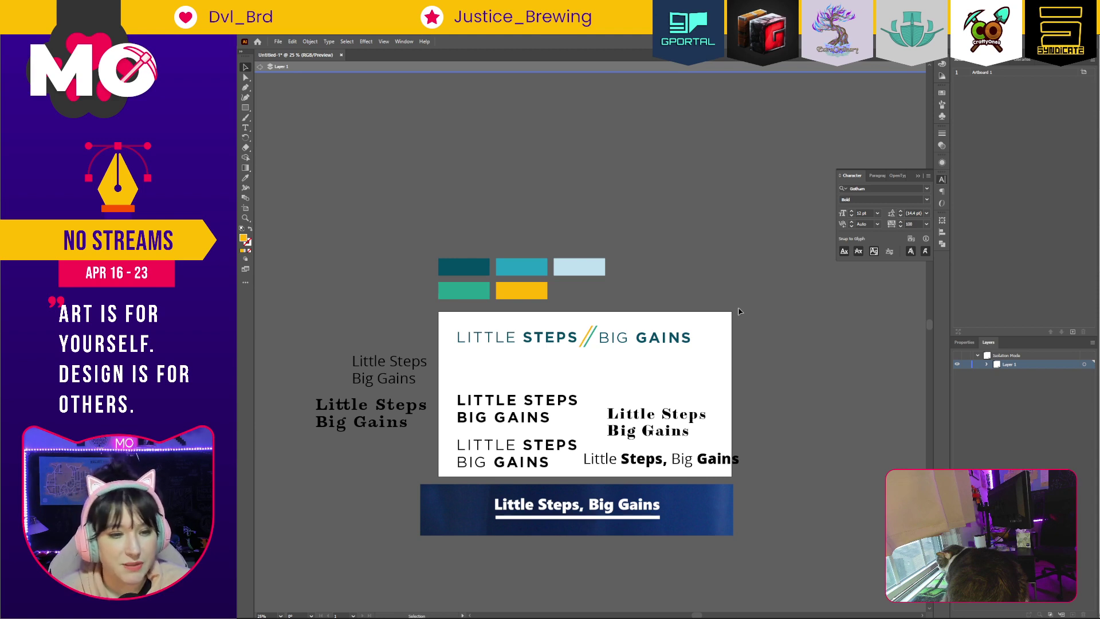
Shift the coloured wordmark slightly right and move the blue Little Steps, Big Gains banner above the colour swatches.
{"action": "left_click_drag", "start_coordinate": [713, 365], "coordinate": [654, 342]}
{"action": "left_click", "coordinate": [674, 363]}
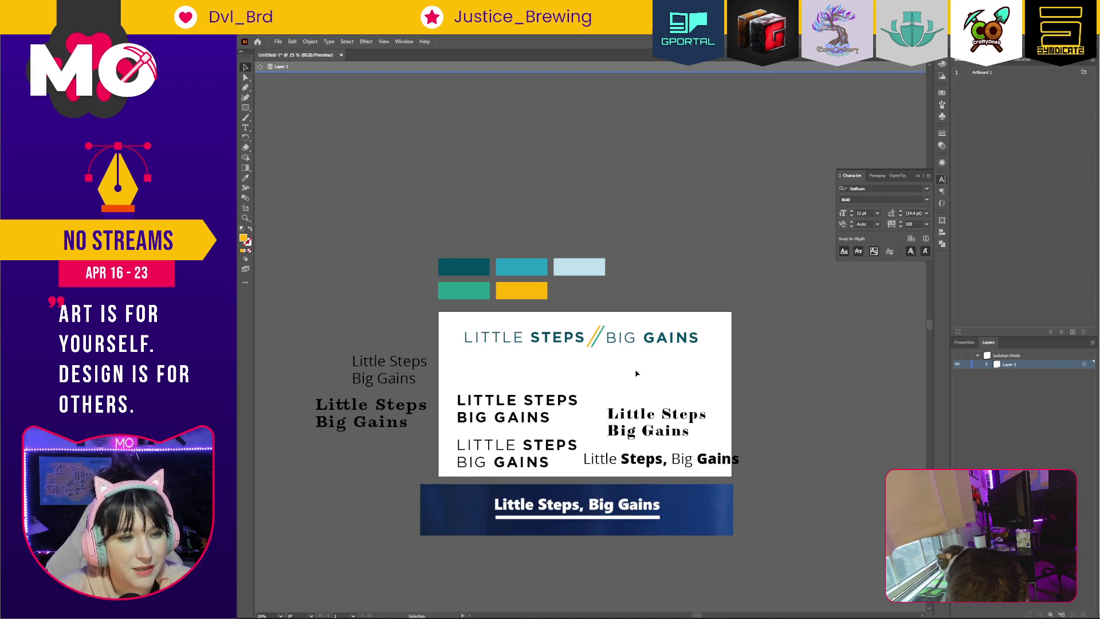
{"action": "scroll", "coordinate": [778, 358], "scroll_direction": "down", "scroll_amount": 2}
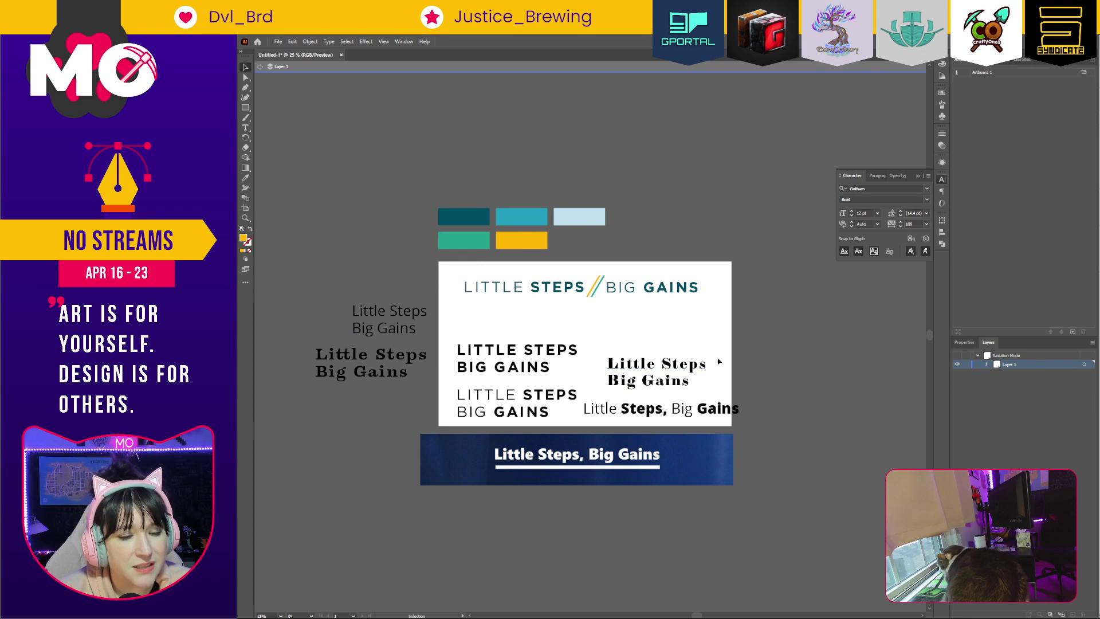
{"action": "left_click_drag", "start_coordinate": [662, 457], "coordinate": [680, 144]}
{"action": "left_click", "coordinate": [443, 265]}
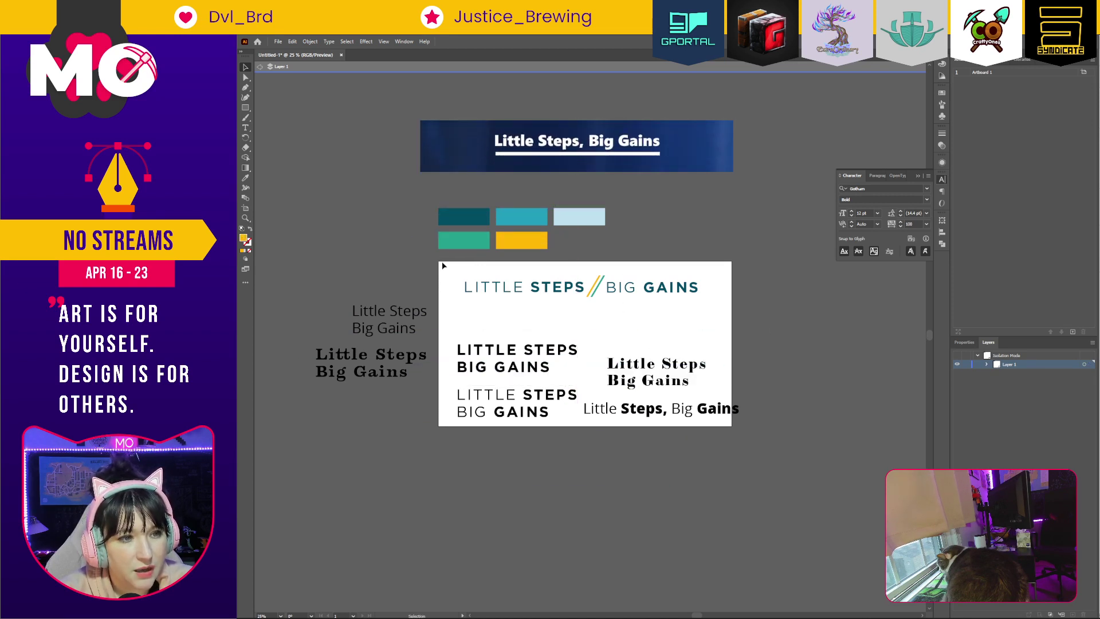
Exit isolation mode and enlarge the artboard by extending its lower-right corner well down and to the right.
{"action": "key", "text": "Escape"}
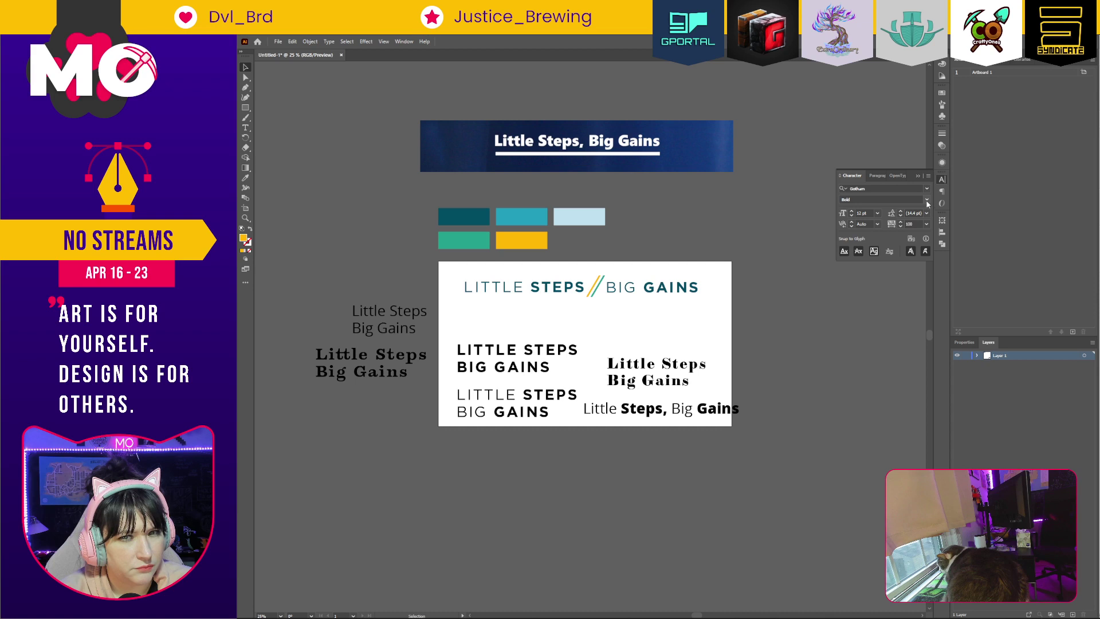
{"action": "left_click", "coordinate": [245, 207]}
{"action": "left_click_drag", "start_coordinate": [731, 426], "coordinate": [911, 580]}
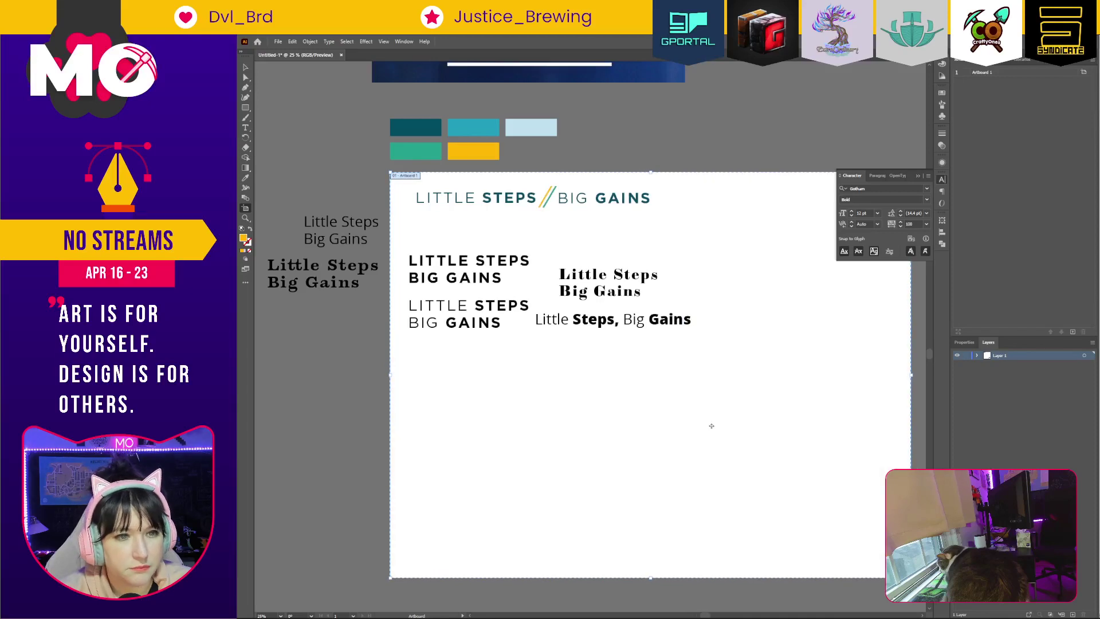
{"action": "left_click", "coordinate": [245, 67]}
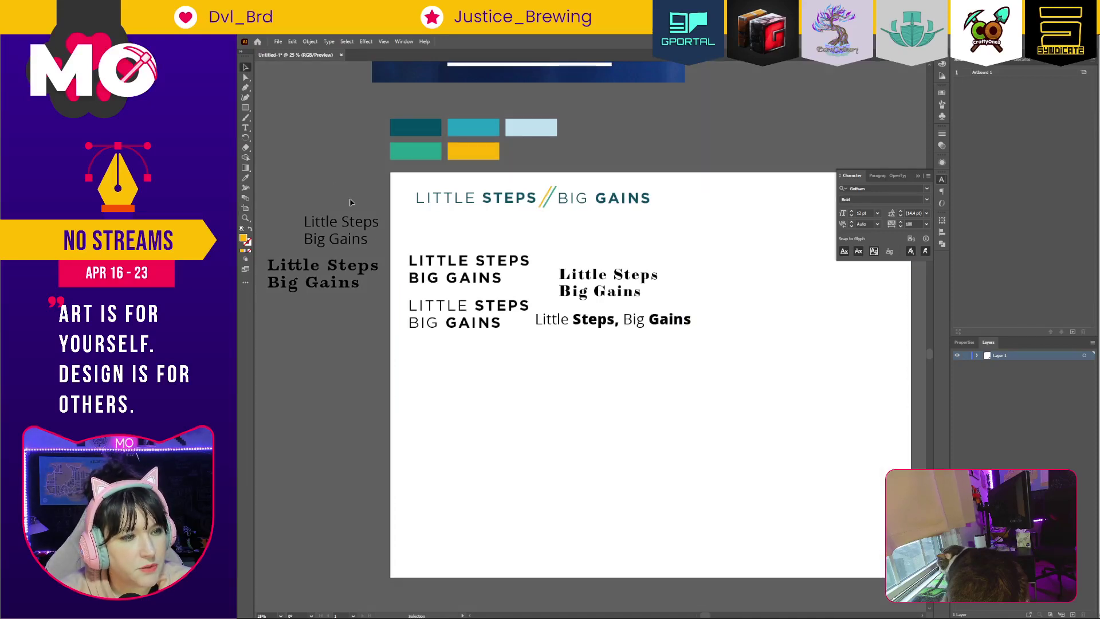
Move all the black text alternatives onto the lower part of the artboard, leaving space beneath the coloured wordmark.
{"action": "left_click_drag", "start_coordinate": [335, 267], "coordinate": [512, 402]}
{"action": "left_click_drag", "start_coordinate": [739, 461], "coordinate": [542, 395]}
{"action": "left_click", "coordinate": [673, 334]}
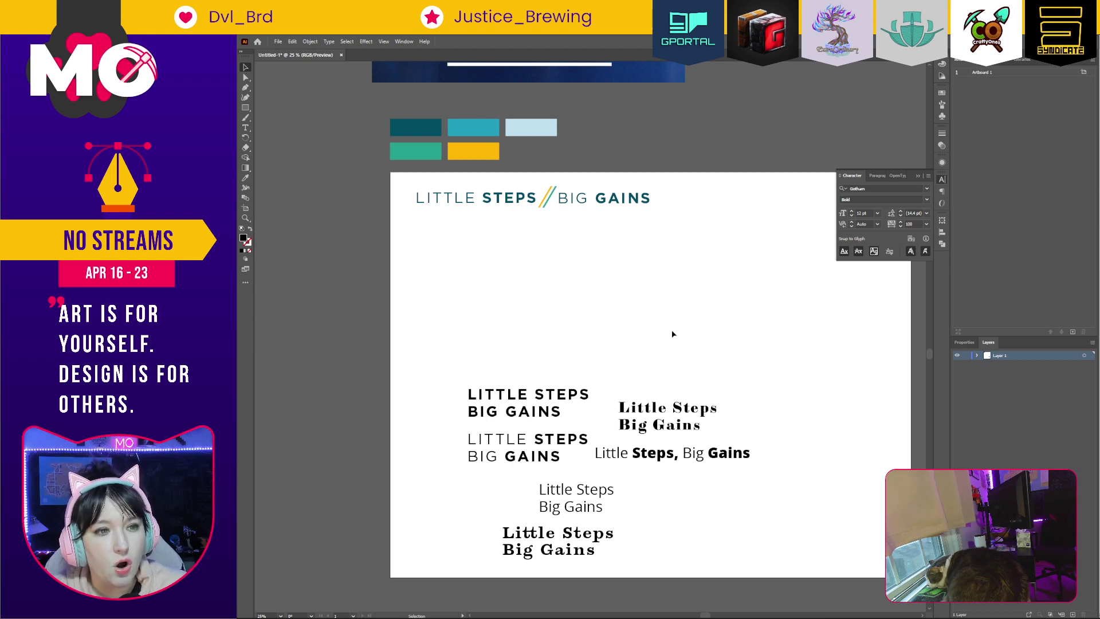
Try to shorten the yellow slash by lowering its top edge, and undo the change.
{"action": "key", "text": "z"}
{"action": "left_click", "coordinate": [536, 206]}
{"action": "left_click_drag", "start_coordinate": [536, 206], "coordinate": [658, 222]}
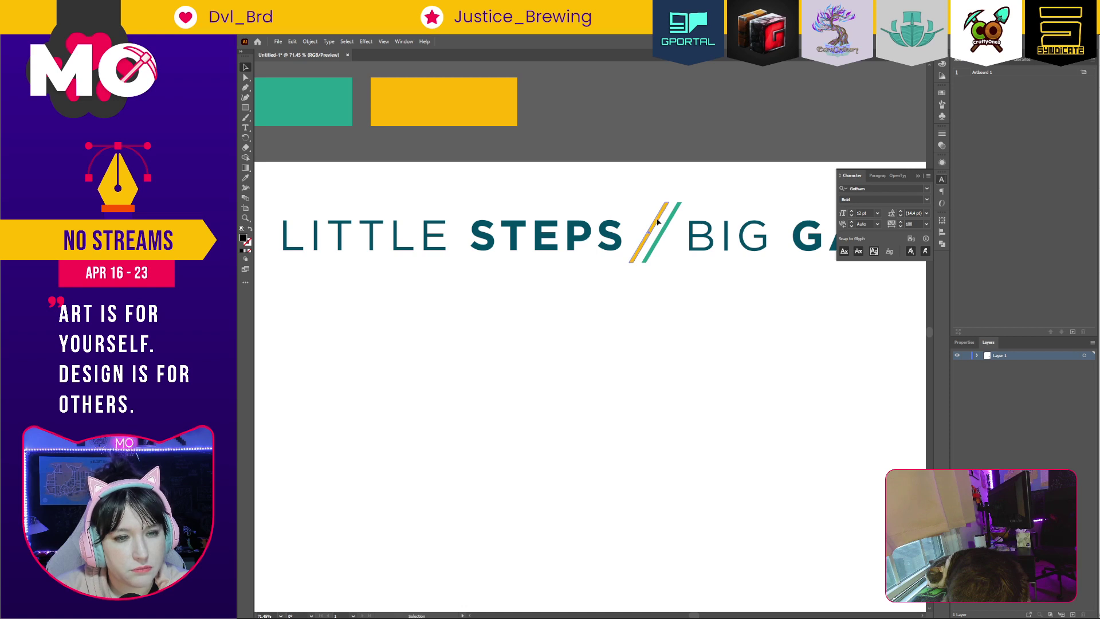
{"action": "left_click", "coordinate": [658, 223]}
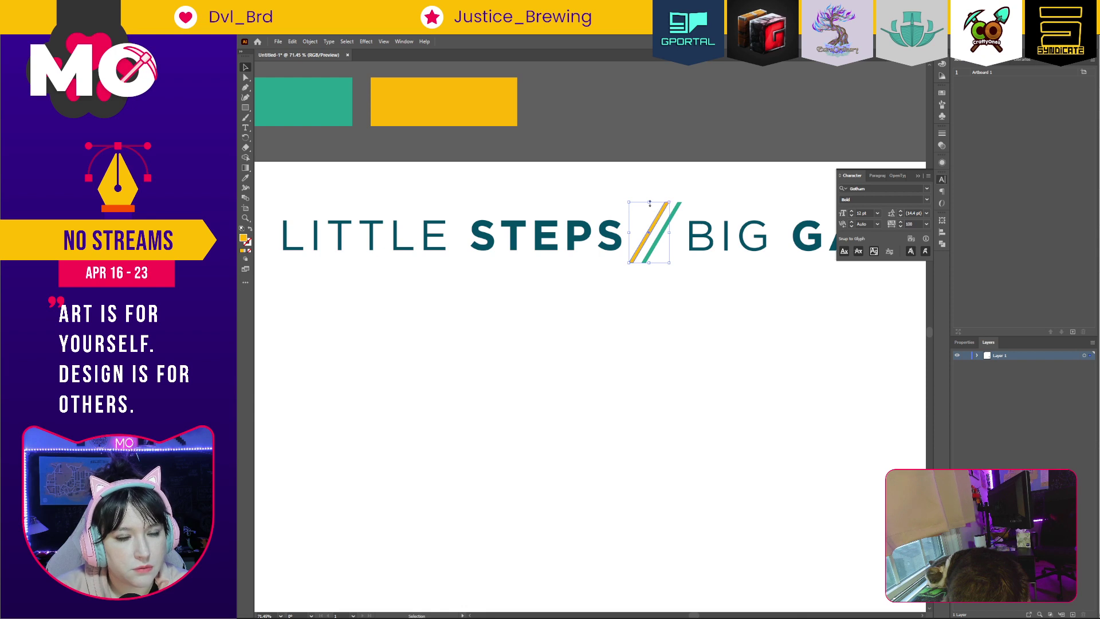
{"action": "left_click_drag", "start_coordinate": [649, 203], "coordinate": [649, 215]}
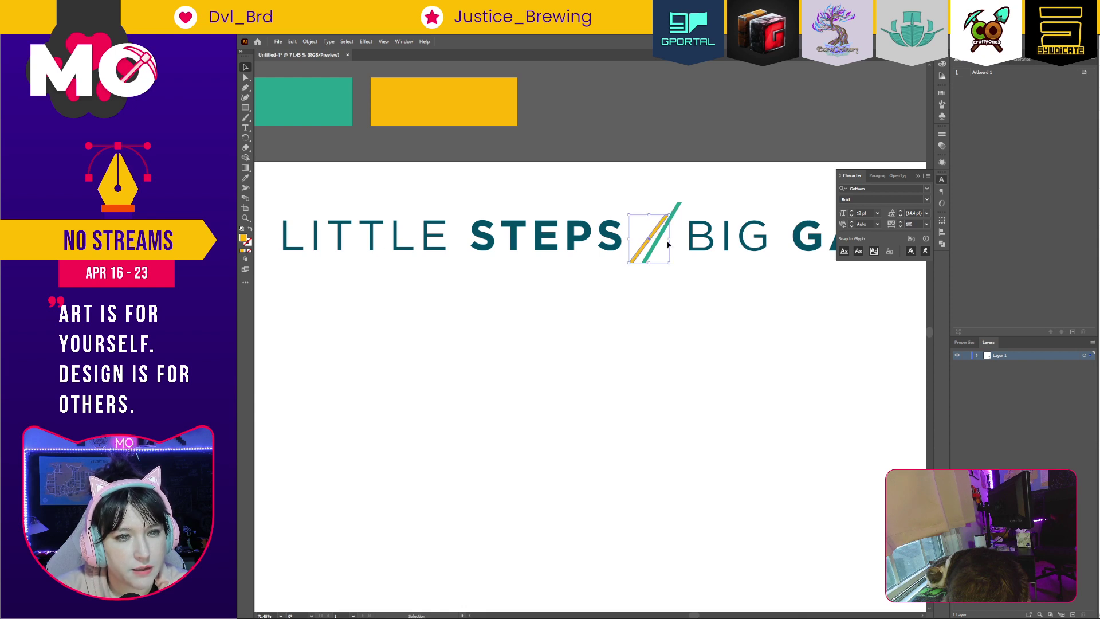
{"action": "key", "text": "ctrl+z"}
Select the anchor points at the upper end of the yellow slash with the Direct Selection tool.
{"action": "key", "text": "a"}
{"action": "left_click", "coordinate": [665, 197]}
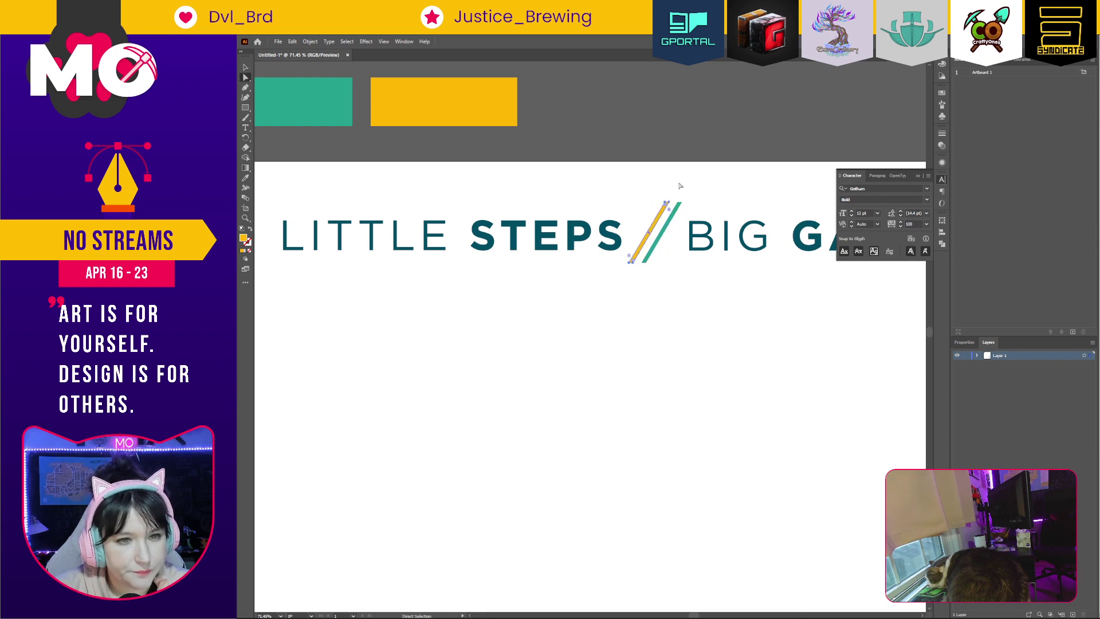
{"action": "left_click", "coordinate": [669, 207]}
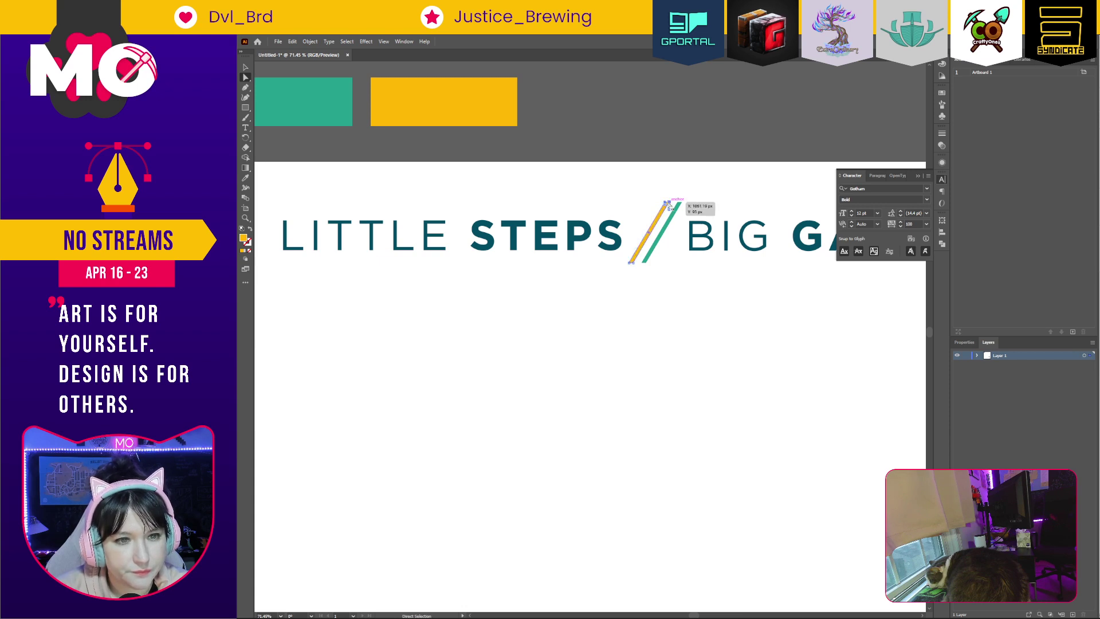
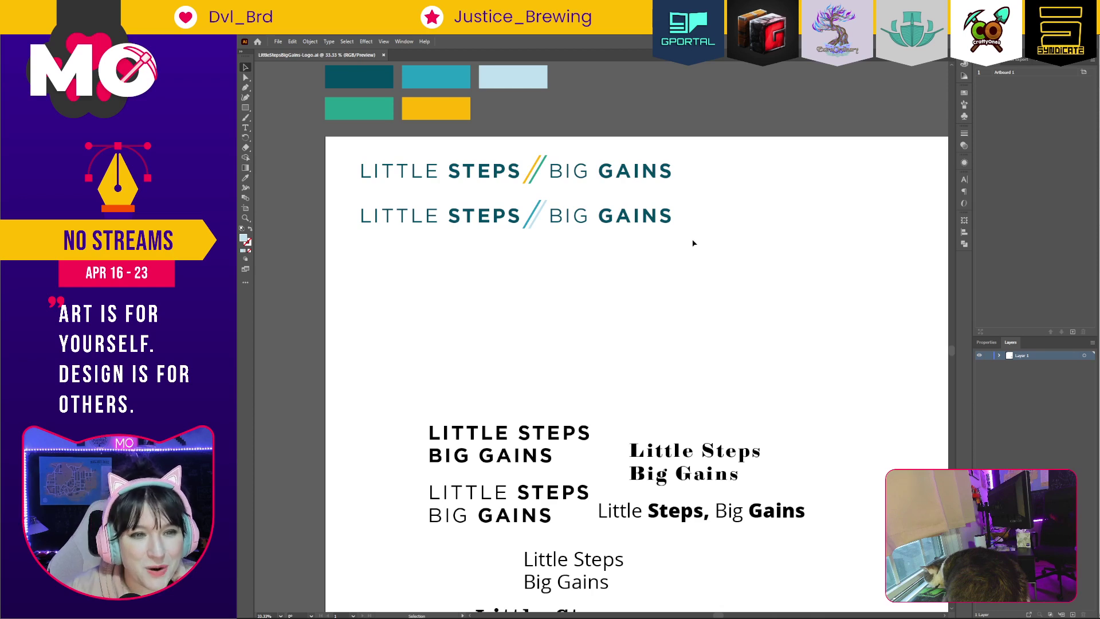
Align the text and slashes of the lower coloured wordmark to their vertical centres and save the logo file.
{"action": "scroll", "coordinate": [690, 296], "scroll_direction": "down", "scroll_amount": 1}
{"action": "key", "text": "ctrl+minus"}
{"action": "key", "text": "ctrl+minus"}
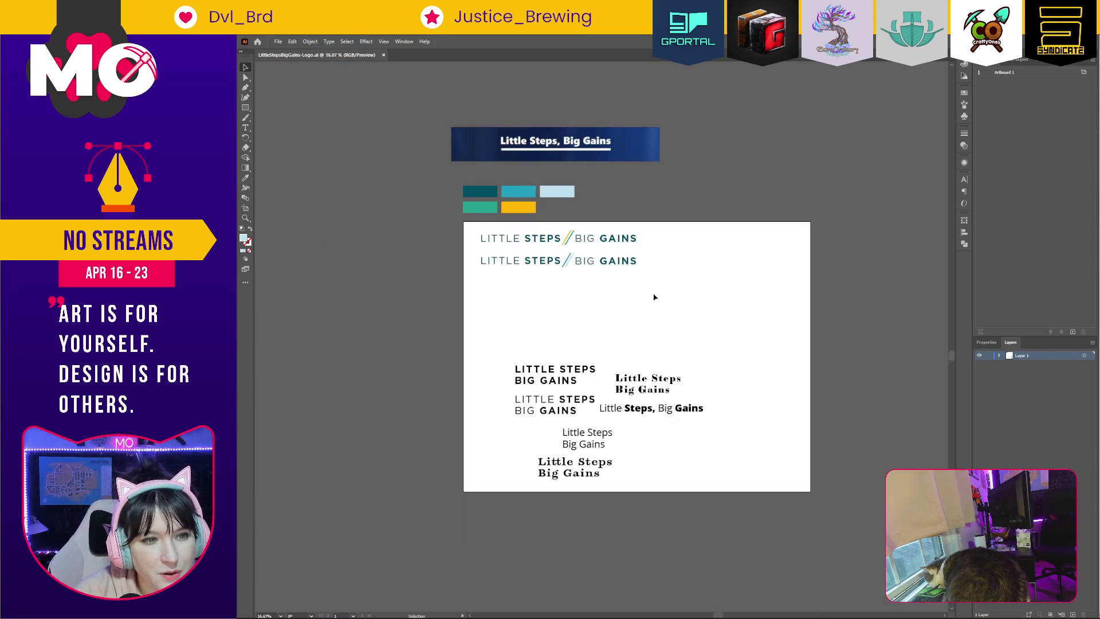
{"action": "left_click", "coordinate": [542, 260]}
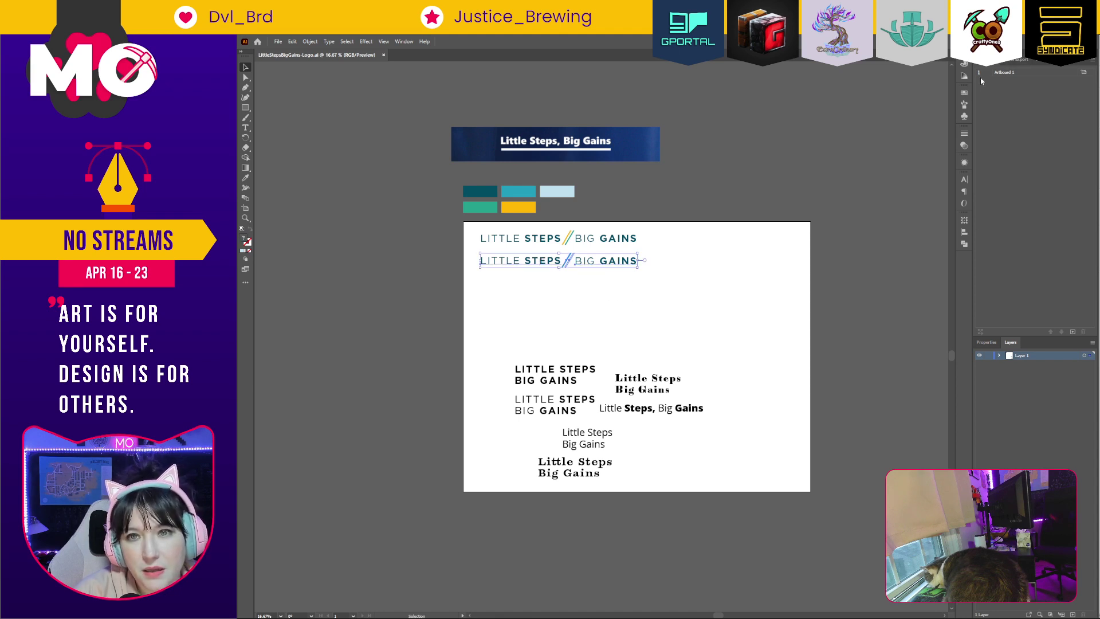
{"action": "left_click", "coordinate": [964, 232]}
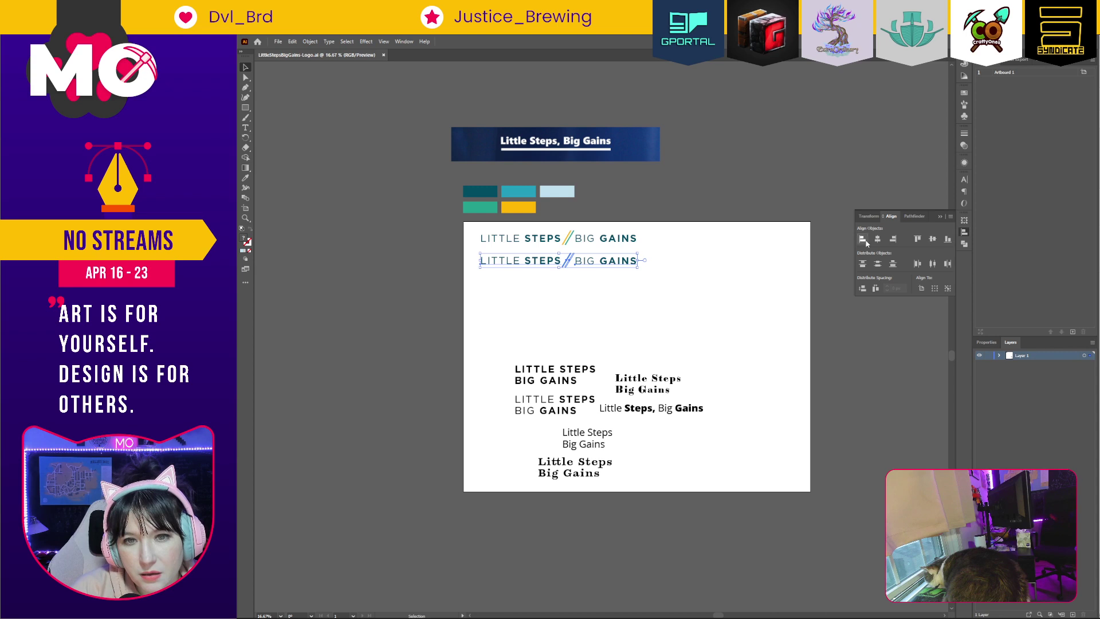
{"action": "left_click", "coordinate": [932, 240]}
{"action": "left_click", "coordinate": [634, 285]}
{"action": "key", "text": "a"}
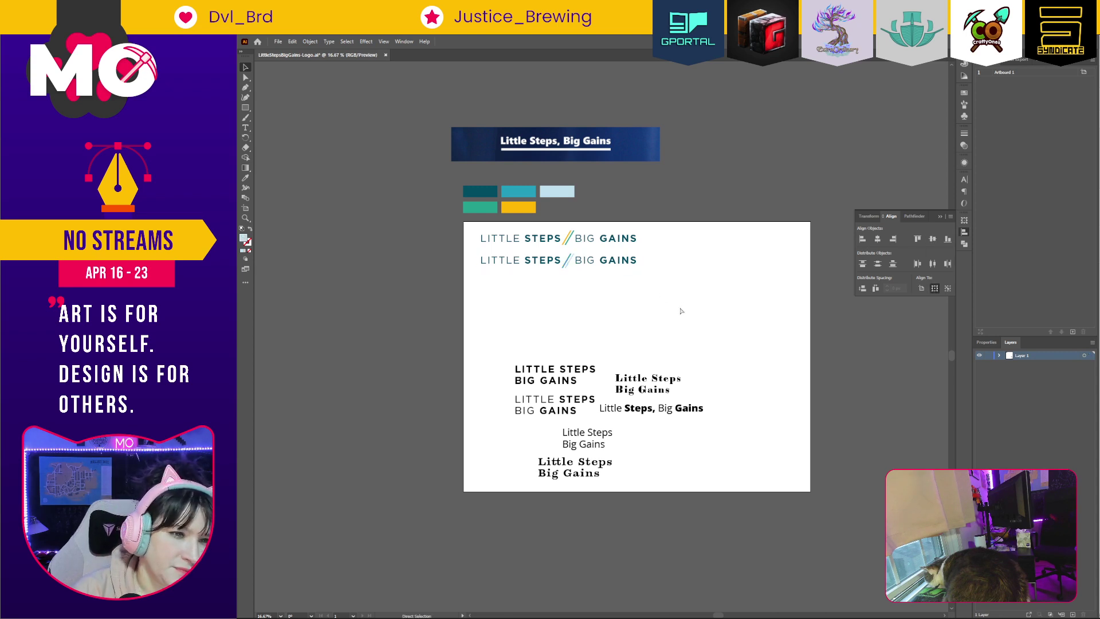
{"action": "key", "text": "ctrl+s"}
Recolour the LITTLE STEPS and BIG GAINS text of the lower coloured wordmark with the near-black hex colour 111111.
{"action": "key", "text": "v"}
{"action": "left_click", "coordinate": [645, 295]}
{"action": "left_click", "coordinate": [598, 265]}
{"action": "left_click", "coordinate": [546, 259], "text": "shift"}
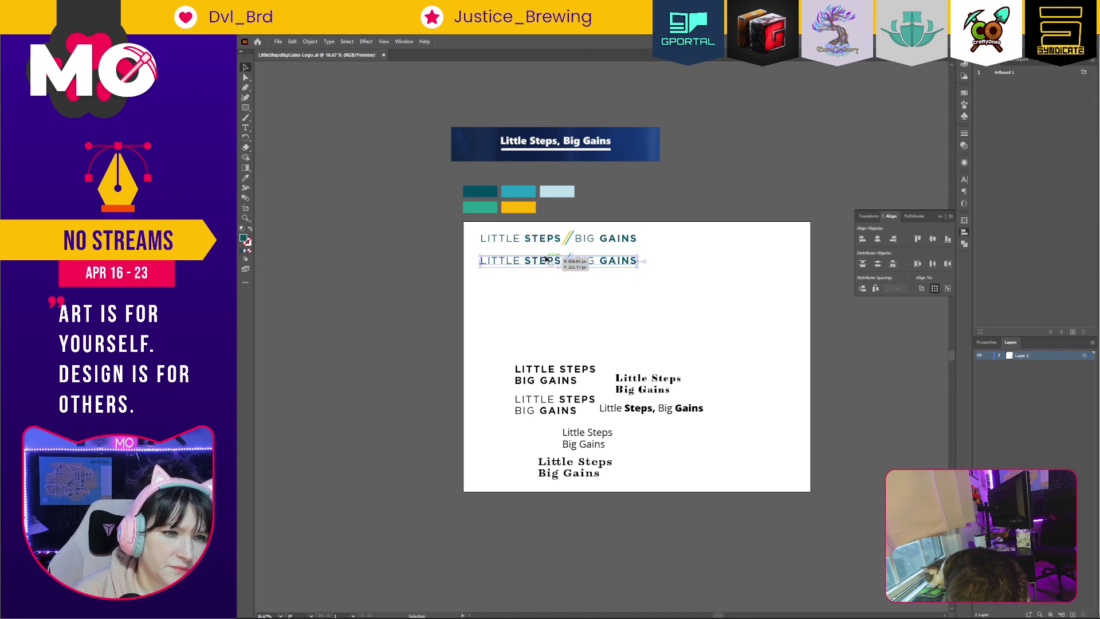
{"action": "left_click_drag", "start_coordinate": [546, 260], "coordinate": [528, 243]}
{"action": "left_click", "coordinate": [709, 339]}
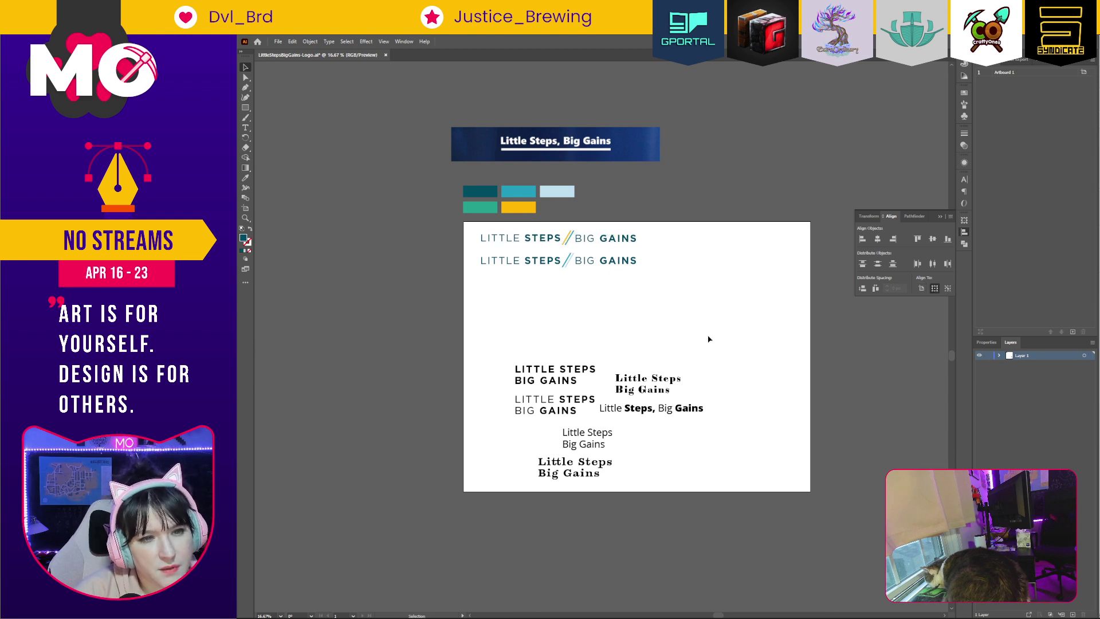
{"action": "left_click", "coordinate": [573, 262]}
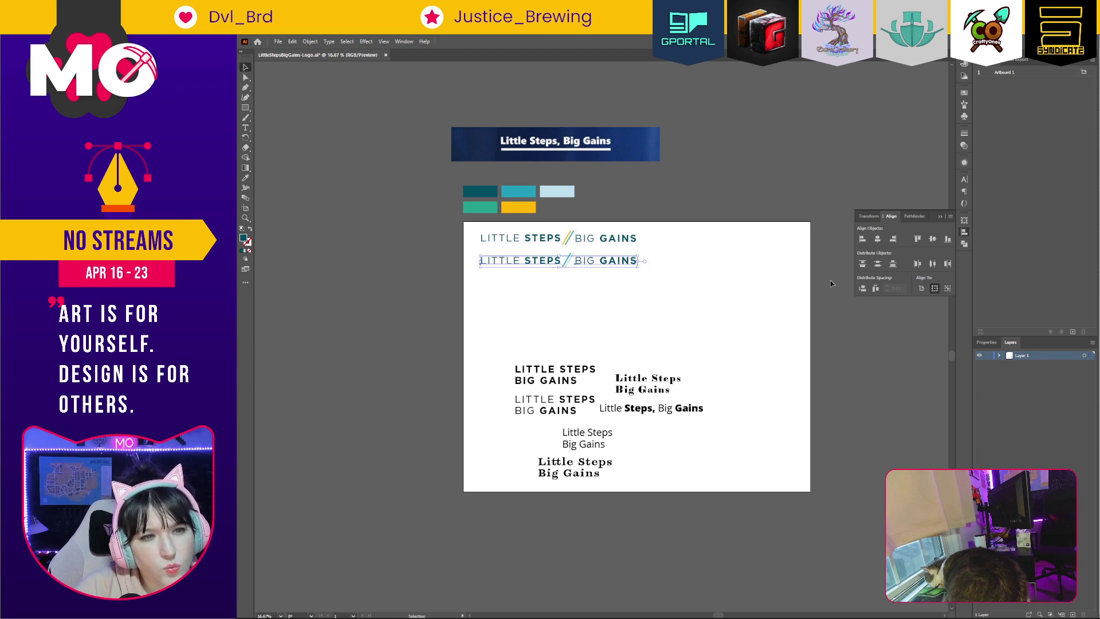
{"action": "double_click", "coordinate": [245, 239]}
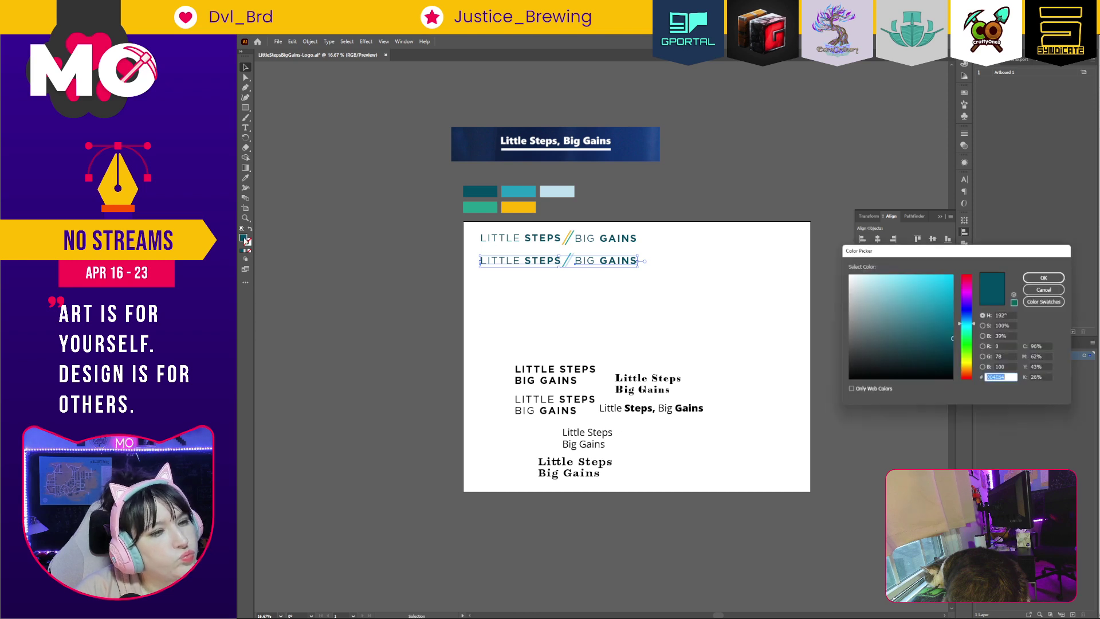
{"action": "type", "text": "111111"}
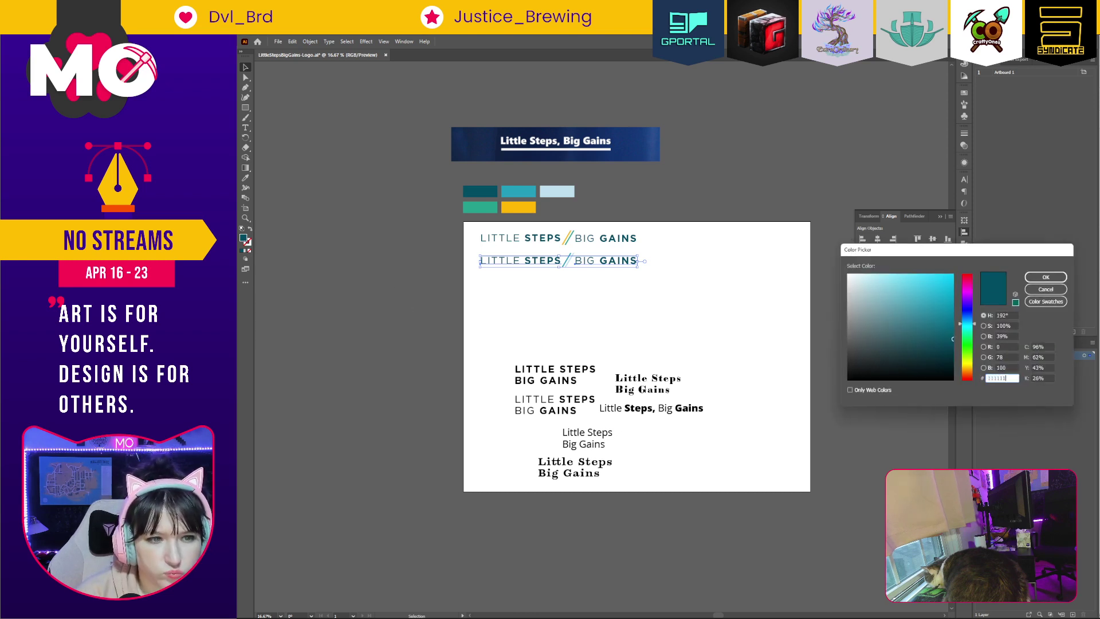
{"action": "key", "text": "Return"}
{"action": "left_click", "coordinate": [677, 278]}
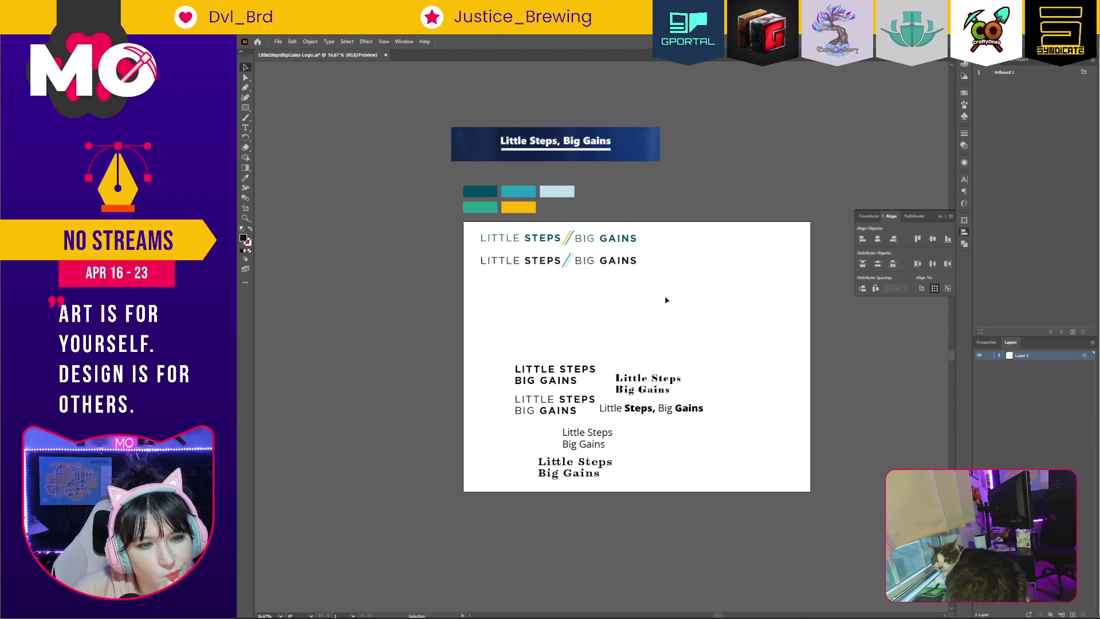
Delete the two stacked uppercase wordmarks and move the single-line Little Steps, Big Gains beneath the two slashed logos, aligned to their left edge.
{"action": "left_click_drag", "start_coordinate": [554, 418], "coordinate": [555, 418]}
{"action": "key", "text": "Delete"}
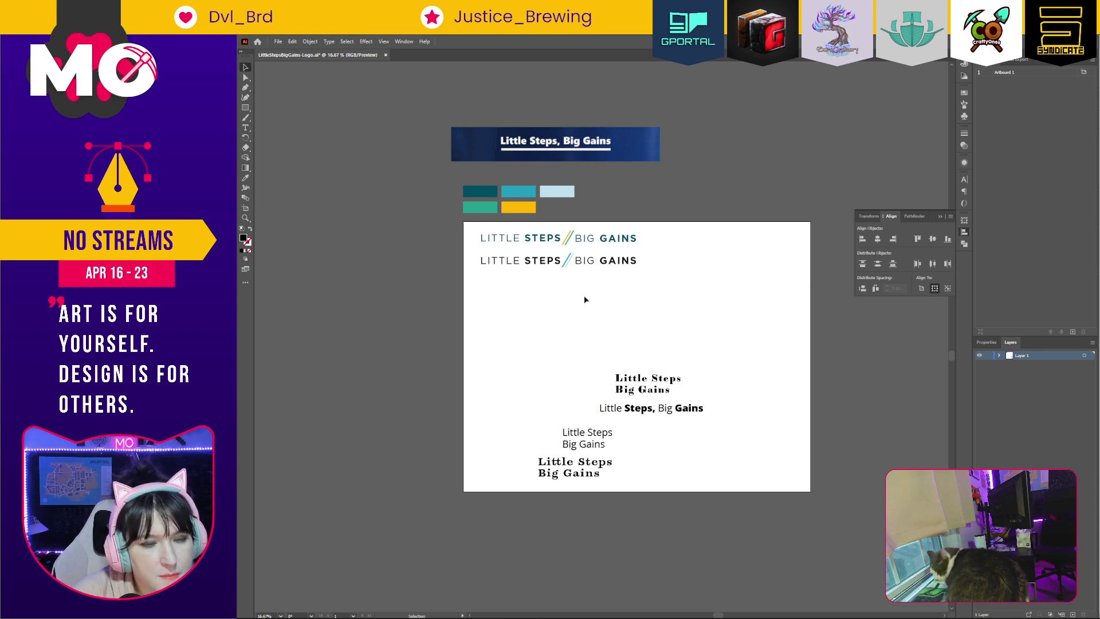
{"action": "left_click_drag", "start_coordinate": [685, 412], "coordinate": [576, 317]}
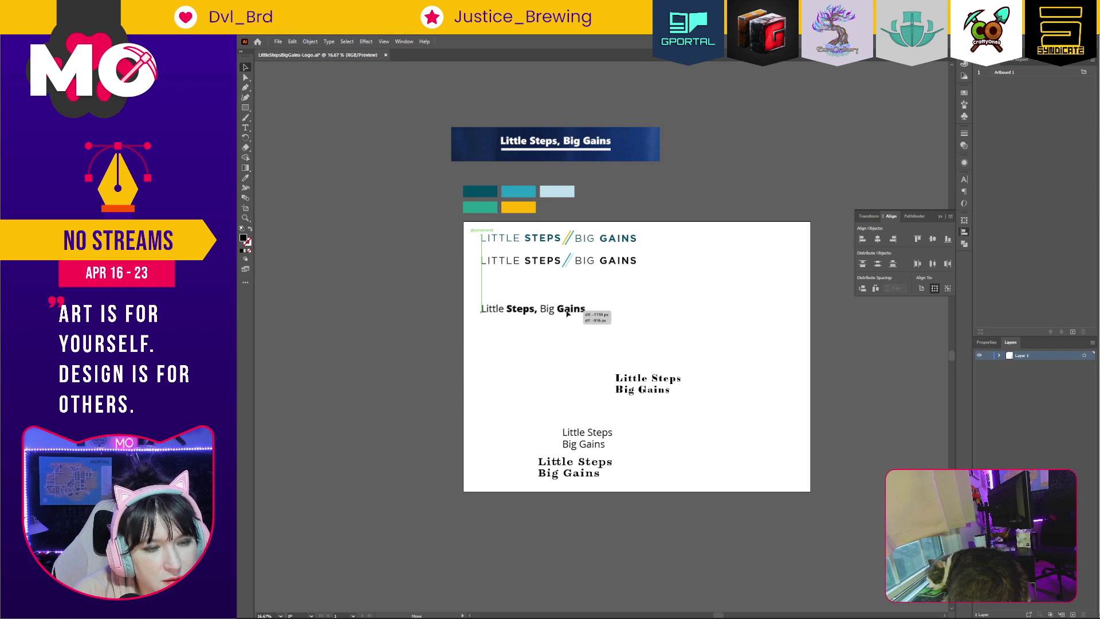
{"action": "left_click_drag", "start_coordinate": [566, 312], "coordinate": [568, 313]}
Delete the stacked light sans-serif wordmark and move the heavy serif version under the single-line wordmark, left-aligned with it.
{"action": "left_click", "coordinate": [585, 438]}
{"action": "key", "text": "Delete"}
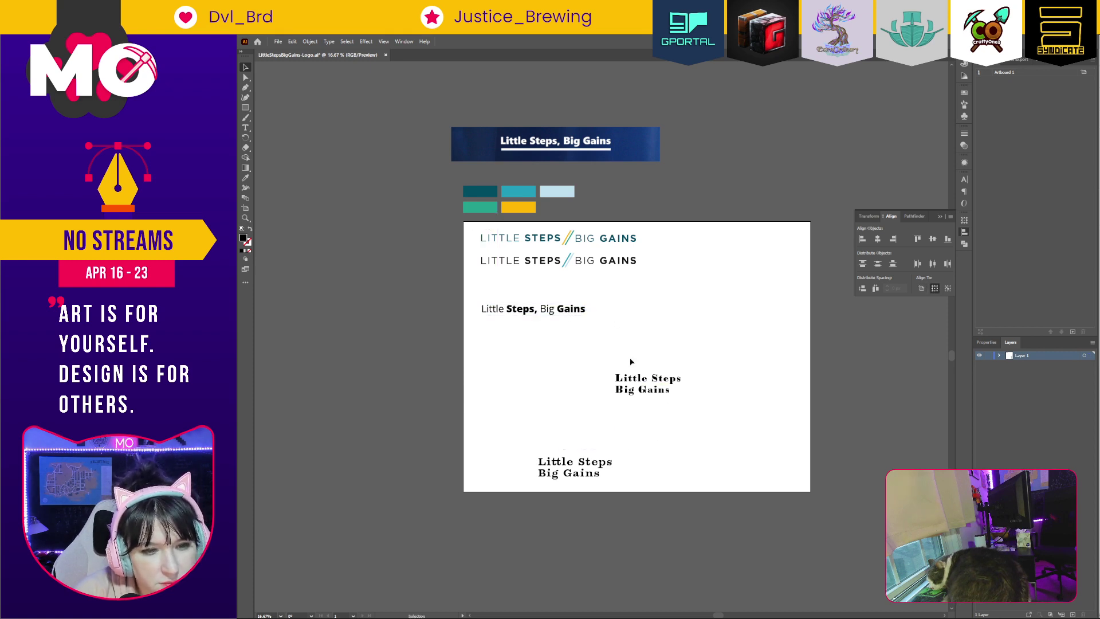
{"action": "left_click_drag", "start_coordinate": [666, 381], "coordinate": [531, 348]}
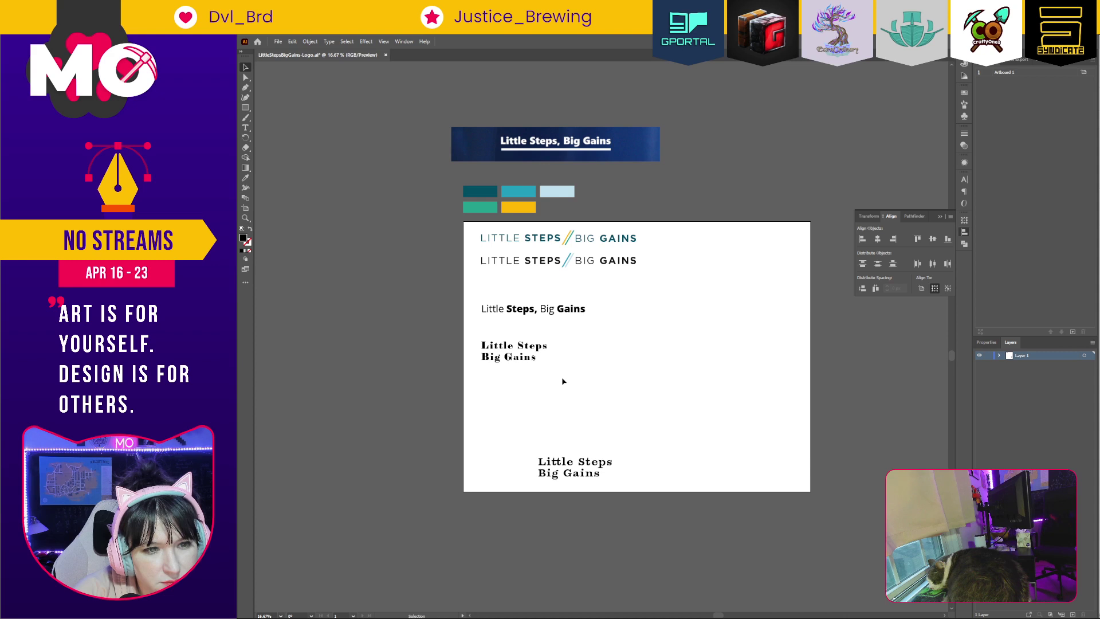
{"action": "left_click", "coordinate": [545, 236]}
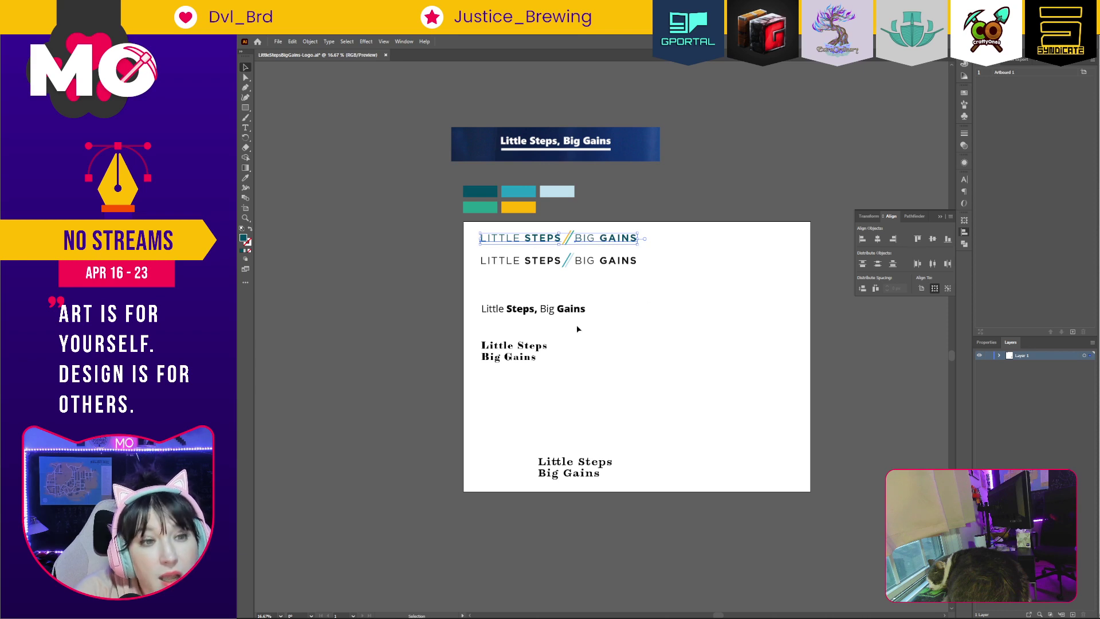
{"action": "left_click", "coordinate": [607, 263]}
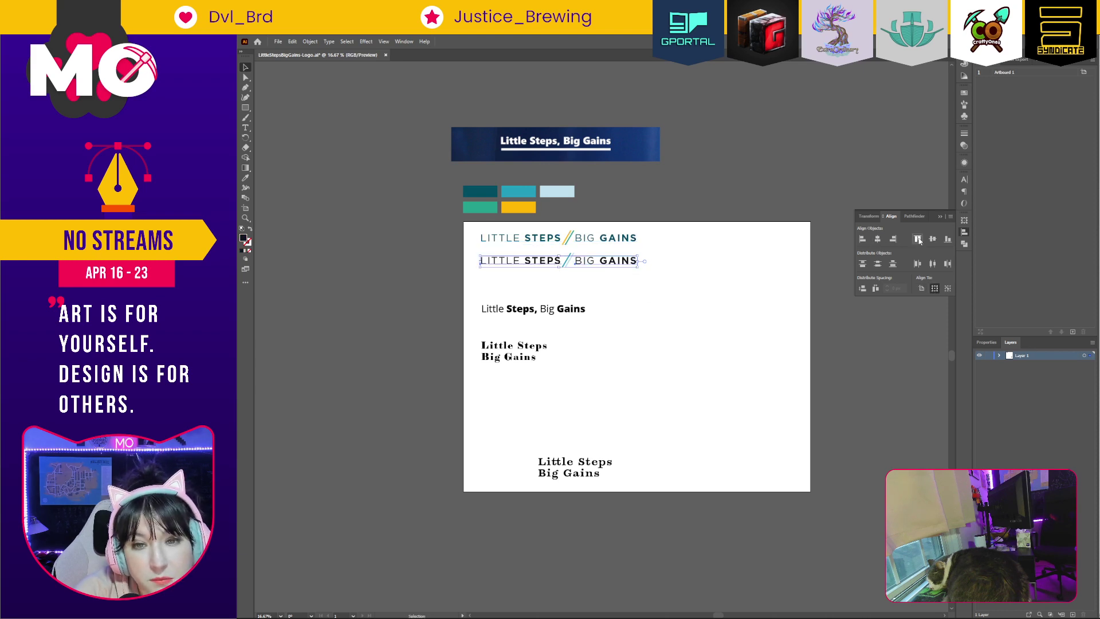
{"action": "left_click", "coordinate": [676, 341]}
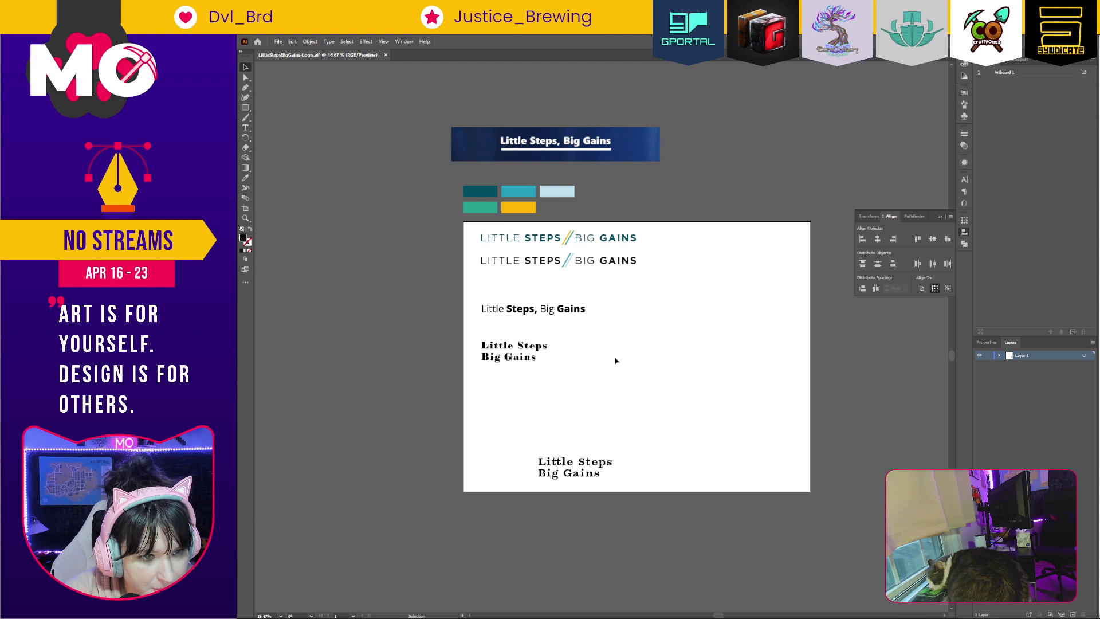
Move the wider serif wordmark from the artboard's lower edge to directly beneath the other serif version, roughly left-aligned.
{"action": "left_click", "coordinate": [600, 463]}
{"action": "left_click_drag", "start_coordinate": [600, 463], "coordinate": [543, 387]}
{"action": "left_click", "coordinate": [570, 418]}
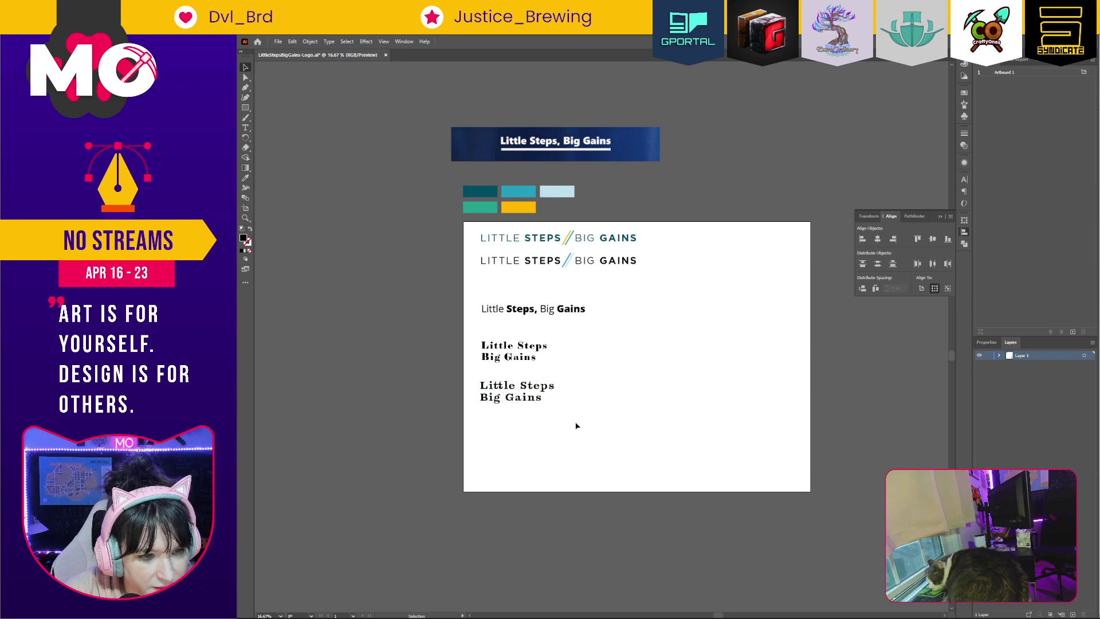
Try to set the tracking of both lines of the lowest serif wordmark to 75.
{"action": "key", "text": "ctrl+space"}
{"action": "left_click_drag", "start_coordinate": [490, 384], "coordinate": [841, 562]}
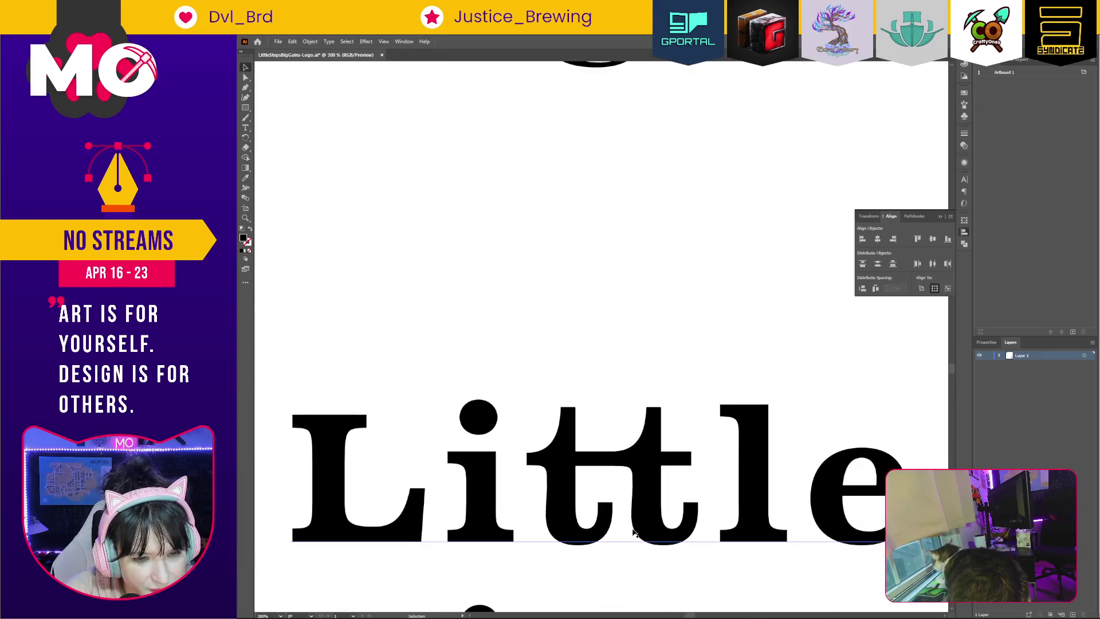
{"action": "left_click_drag", "start_coordinate": [685, 493], "coordinate": [698, 227]}
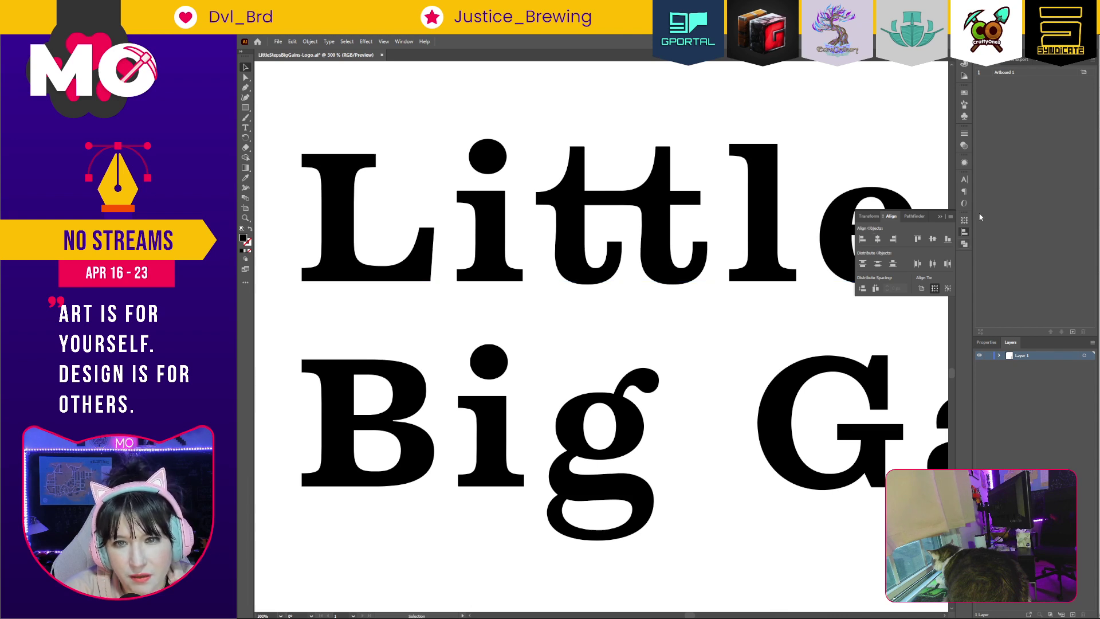
{"action": "left_click", "coordinate": [964, 180]}
{"action": "left_click", "coordinate": [673, 203]}
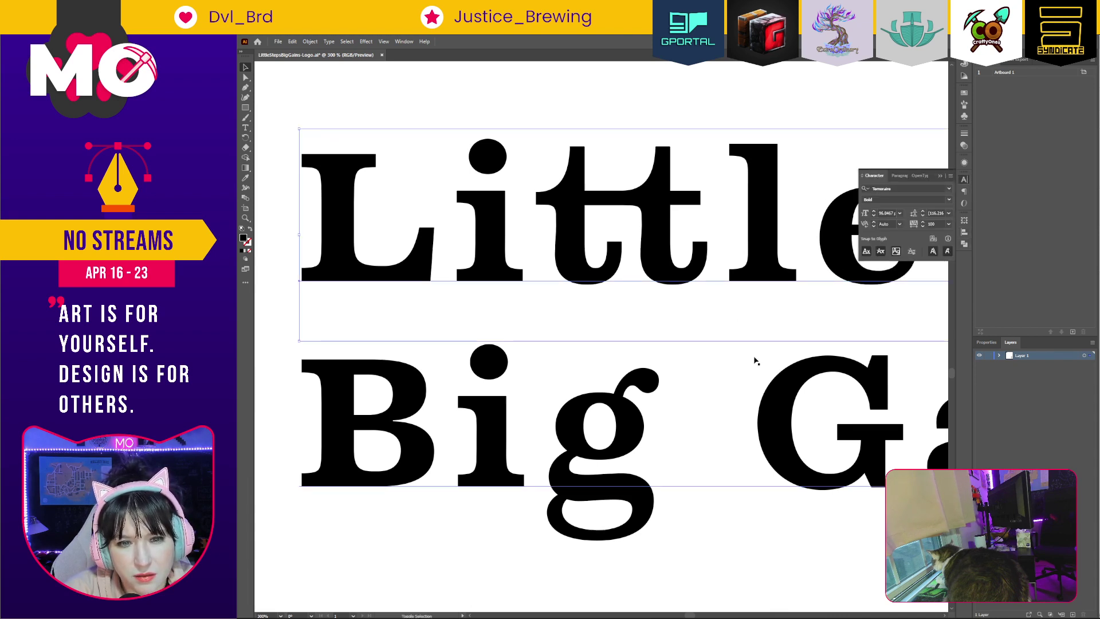
{"action": "left_click", "coordinate": [794, 396], "text": "shift"}
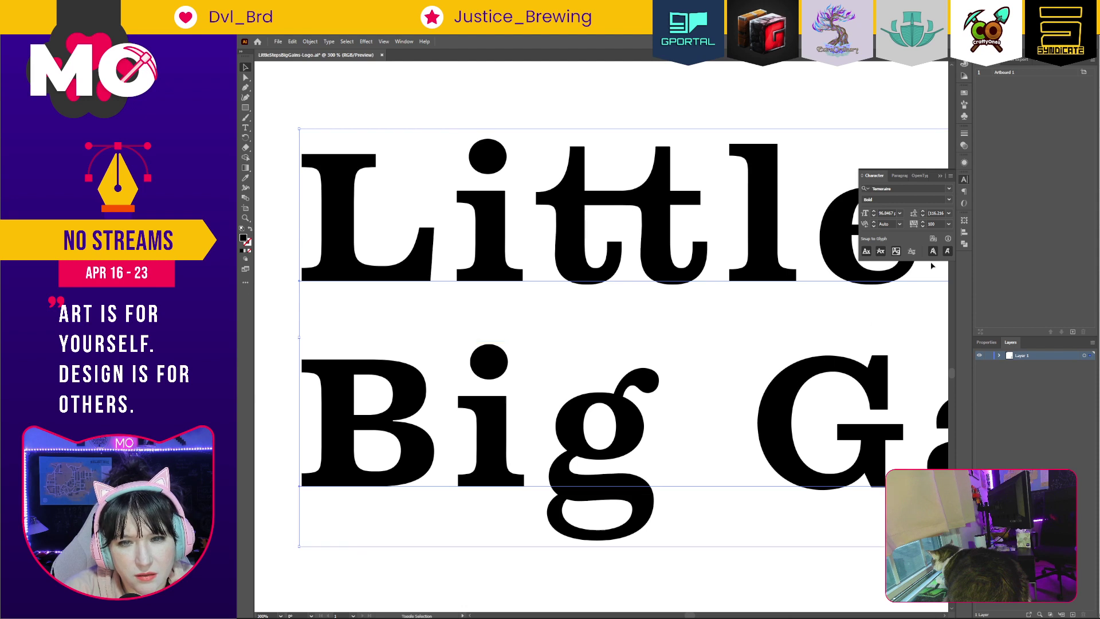
{"action": "left_click", "coordinate": [949, 224]}
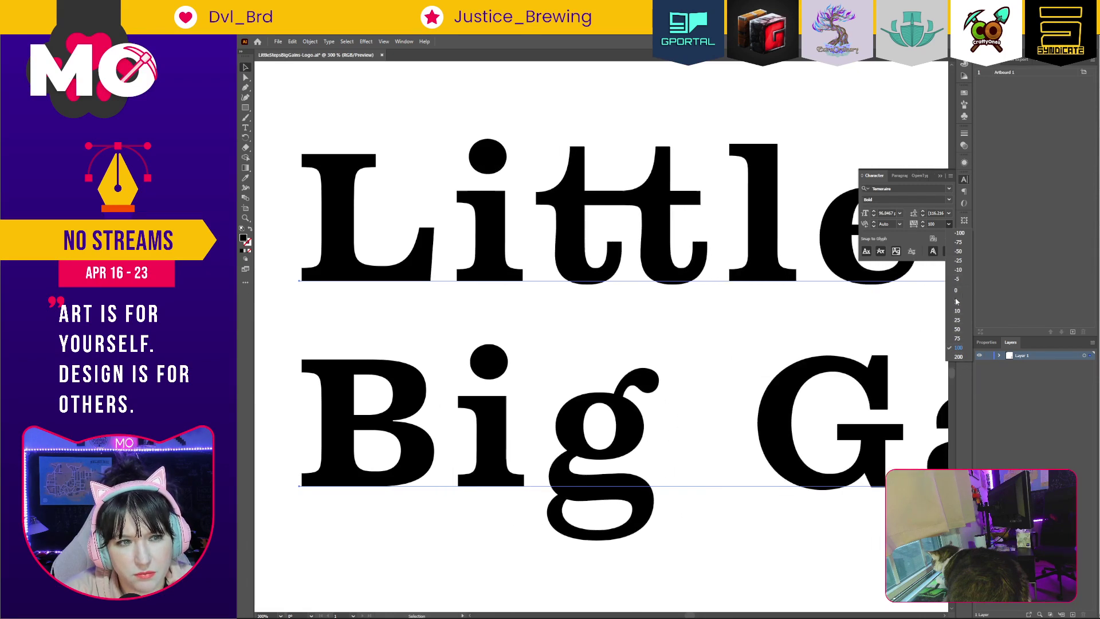
{"action": "left_click", "coordinate": [960, 338]}
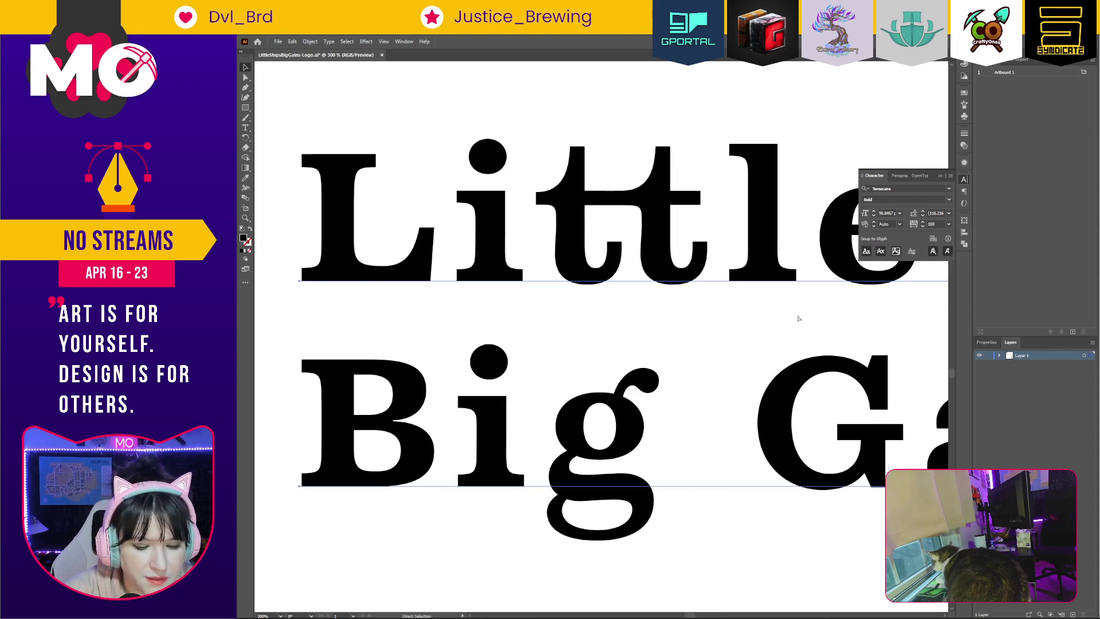
Select the joined tt letters in Little in the lowest serif wordmark for text editing.
{"action": "key", "text": "ctrl+minus"}
{"action": "key", "text": "ctrl+minus"}
{"action": "key", "text": "ctrl+minus"}
{"action": "left_click", "coordinate": [629, 415]}
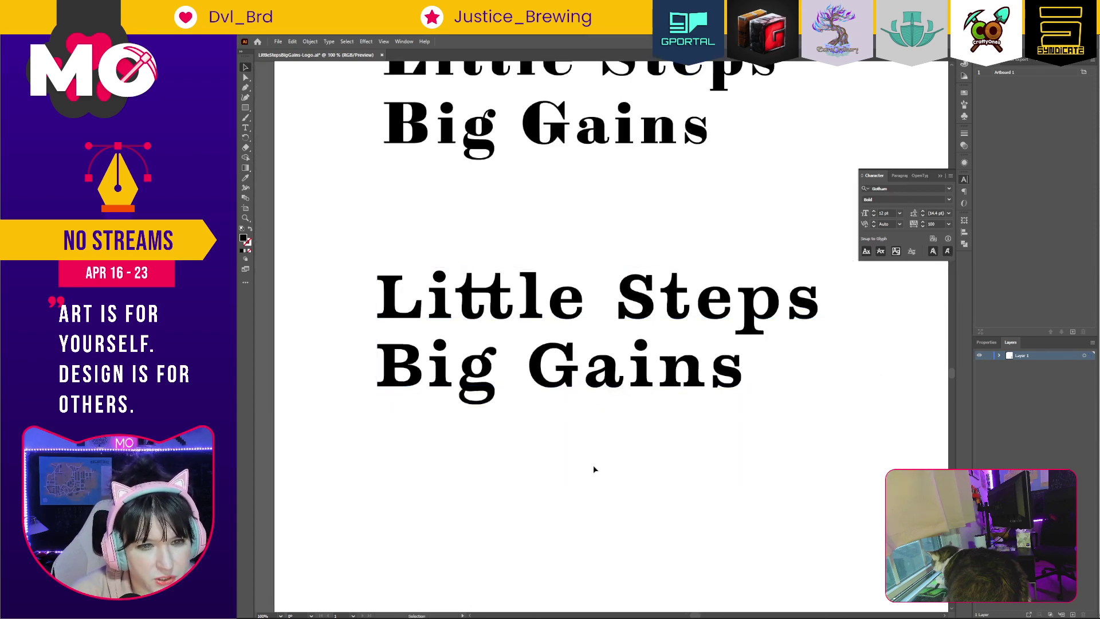
{"action": "left_click", "coordinate": [494, 295]}
{"action": "double_click", "coordinate": [494, 295]}
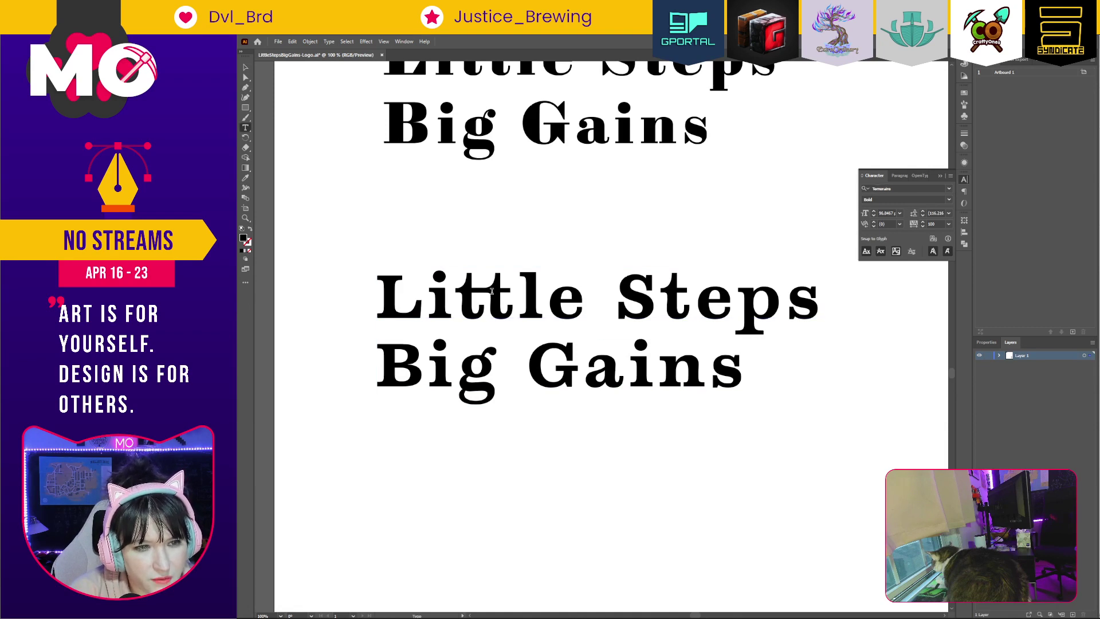
{"action": "left_click_drag", "start_coordinate": [455, 295], "coordinate": [739, 298]}
{"action": "left_click", "coordinate": [536, 298]}
{"action": "key", "text": "shift+Right"}
{"action": "key", "text": "Left"}
{"action": "left_click_drag", "start_coordinate": [511, 294], "coordinate": [457, 295]}
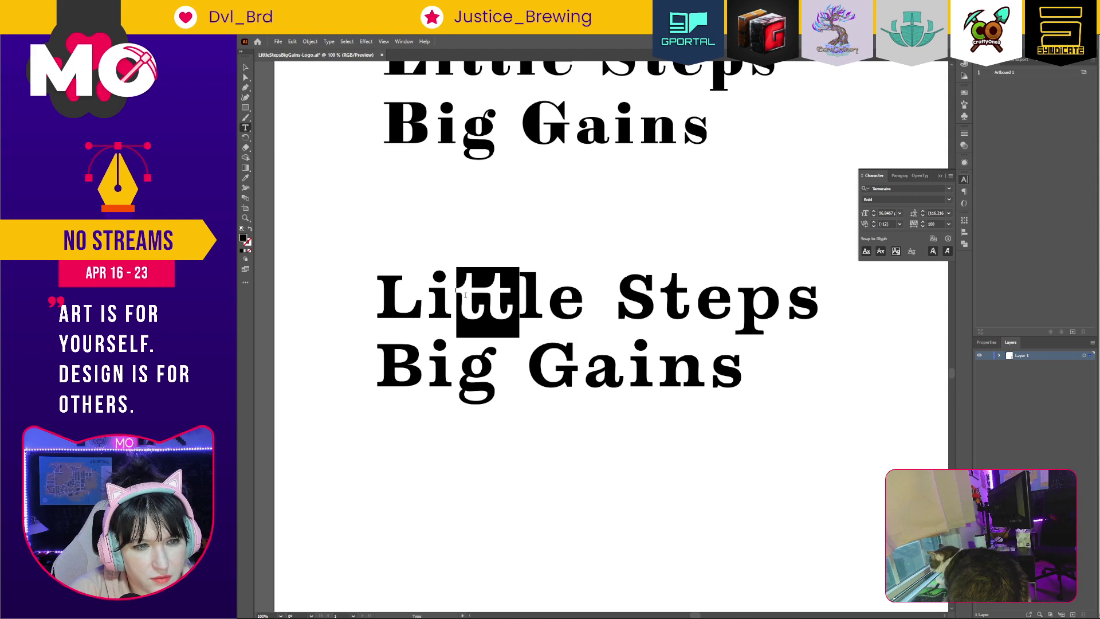
Examine the font's entire glyph set for alternatives to the selected tt ligature, using an enlarged Glyphs window, and close it.
{"action": "left_click", "coordinate": [939, 177]}
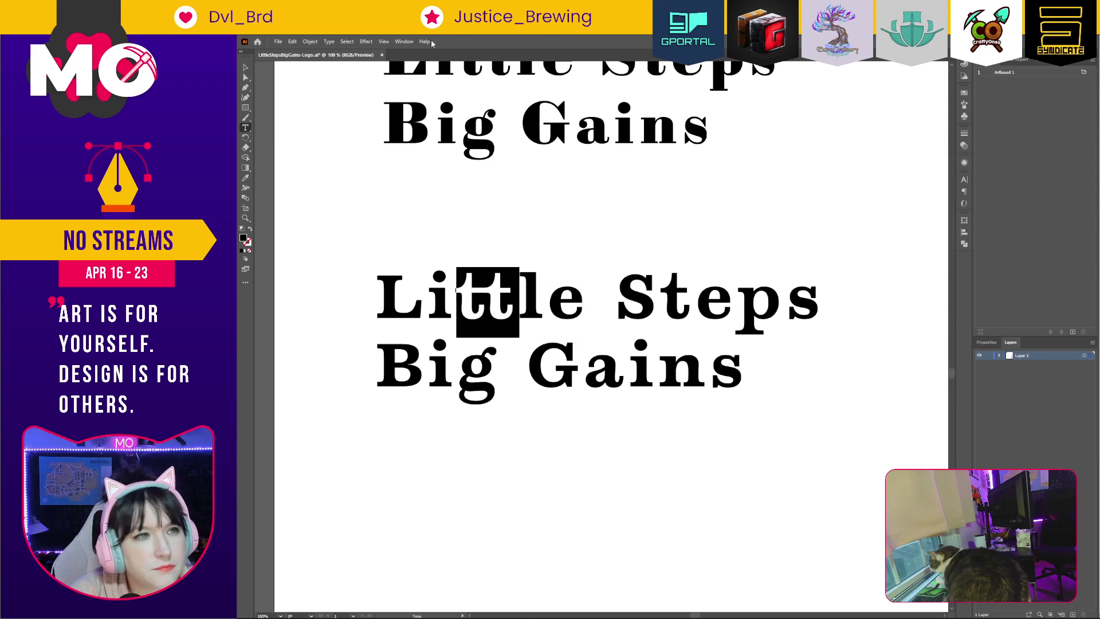
{"action": "left_click", "coordinate": [383, 41]}
{"action": "mouse_move", "coordinate": [405, 42]}
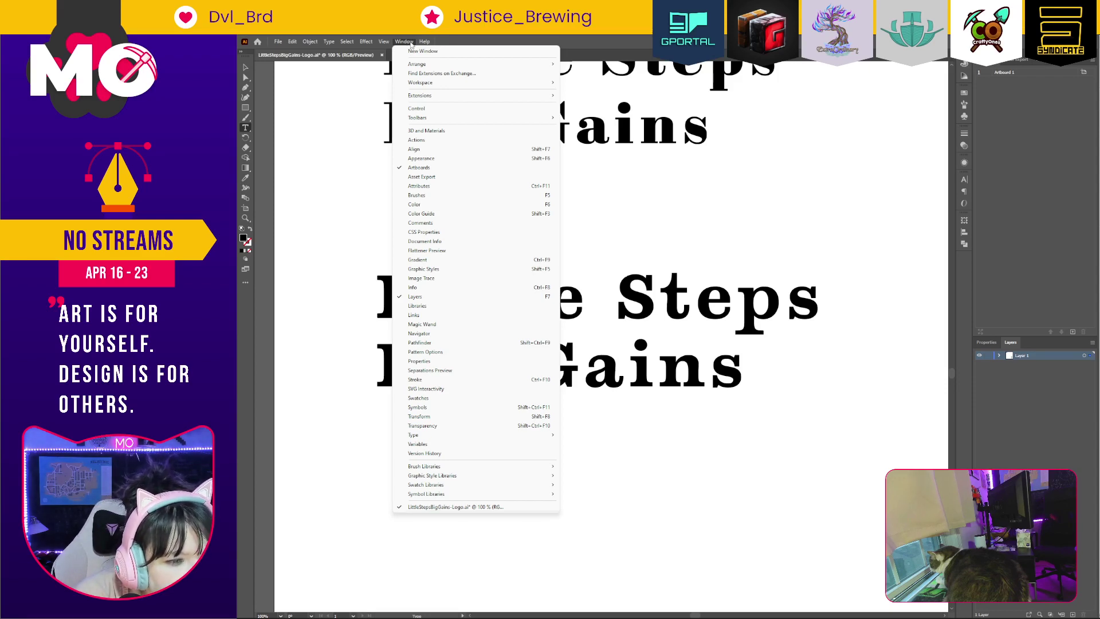
{"action": "mouse_move", "coordinate": [553, 437]}
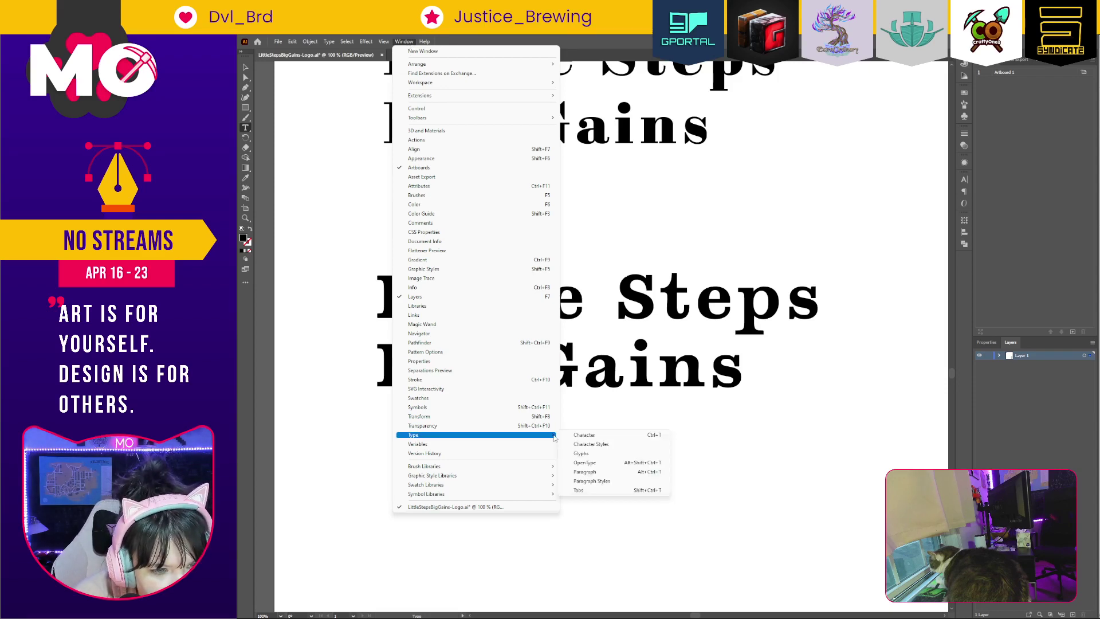
{"action": "left_click", "coordinate": [599, 453]}
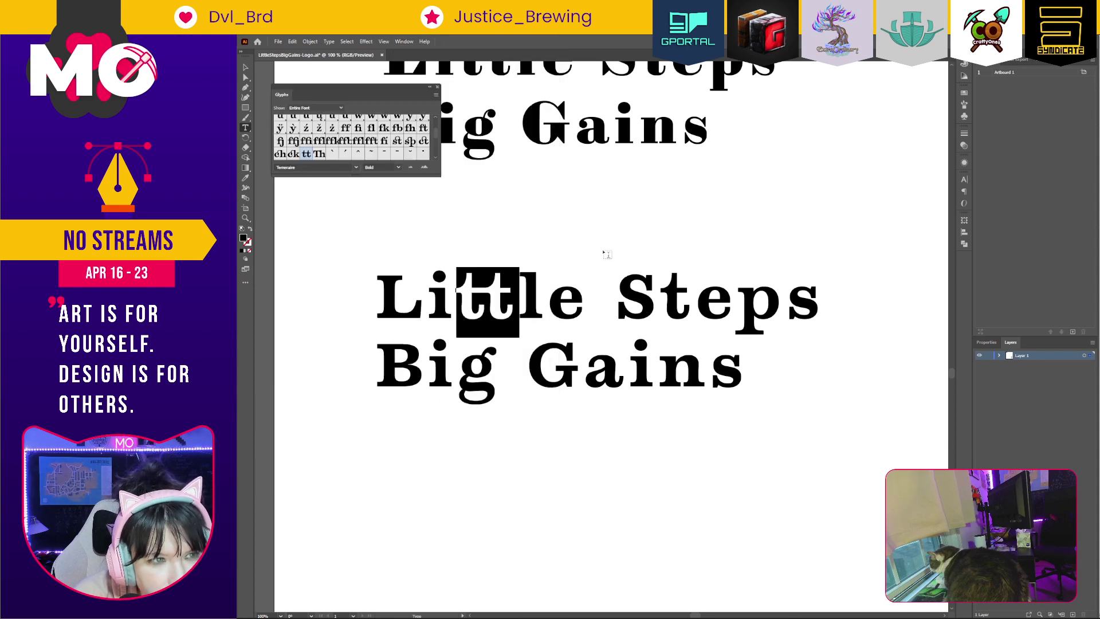
{"action": "left_click_drag", "start_coordinate": [355, 95], "coordinate": [770, 144]}
{"action": "scroll", "coordinate": [813, 188], "scroll_direction": "up", "scroll_amount": 3}
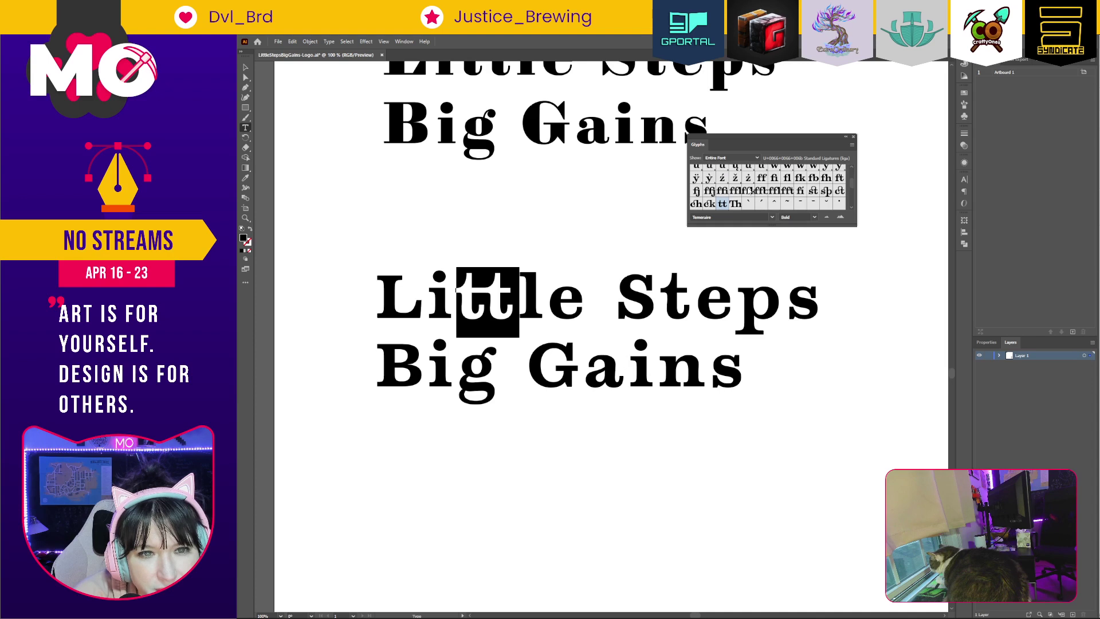
{"action": "scroll", "coordinate": [748, 190], "scroll_direction": "up", "scroll_amount": 3}
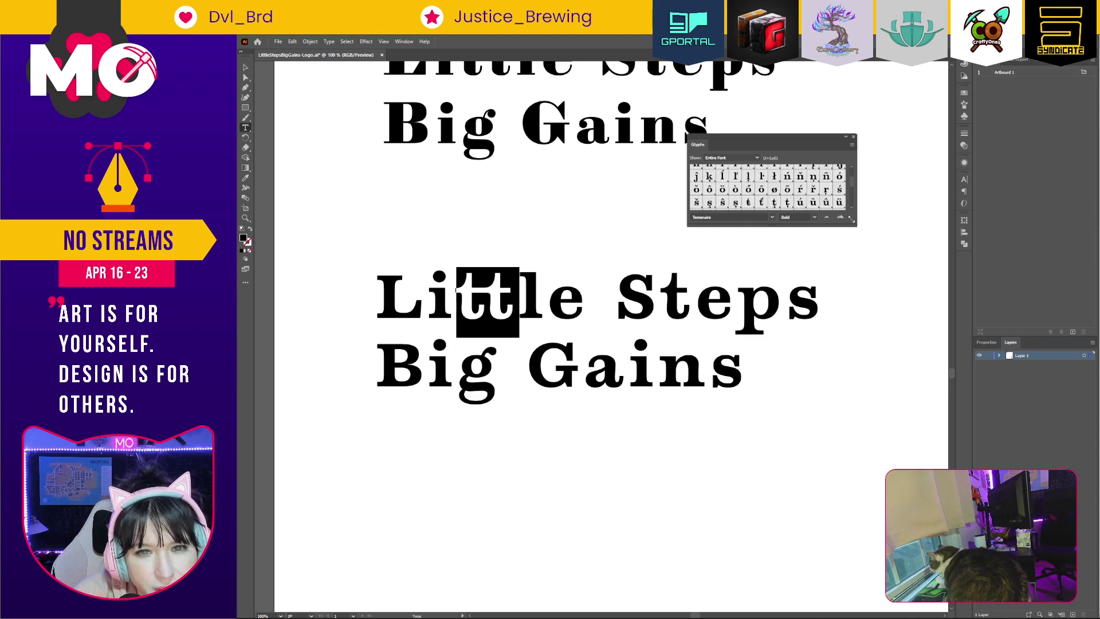
{"action": "left_click_drag", "start_coordinate": [850, 225], "coordinate": [853, 486]}
{"action": "scroll", "coordinate": [786, 308], "scroll_direction": "up", "scroll_amount": 8}
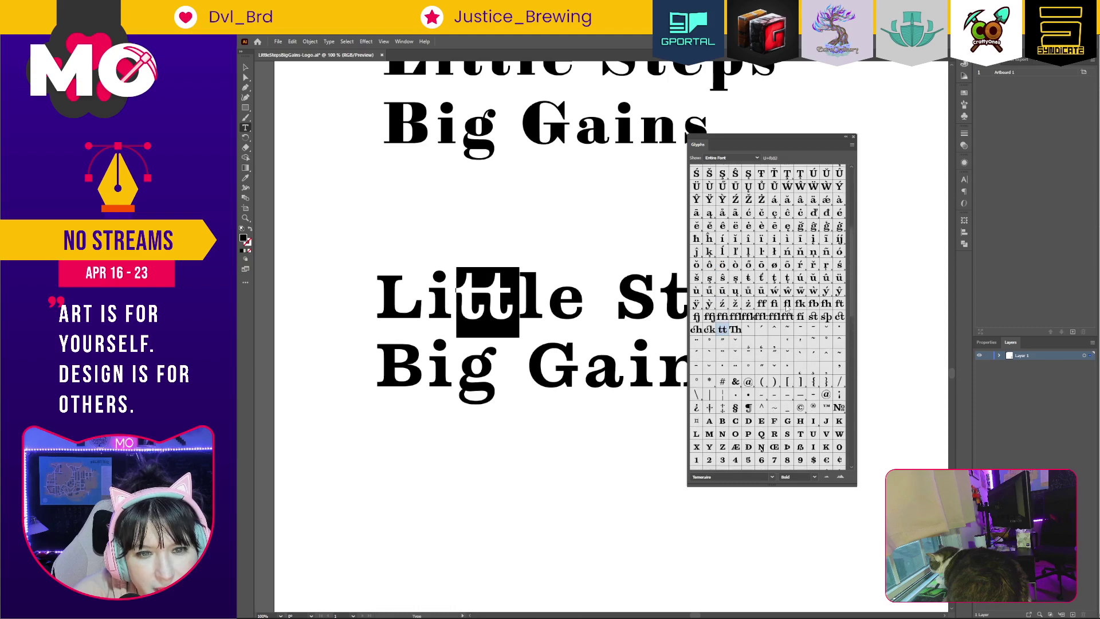
{"action": "scroll", "coordinate": [787, 308], "scroll_direction": "up", "scroll_amount": 2}
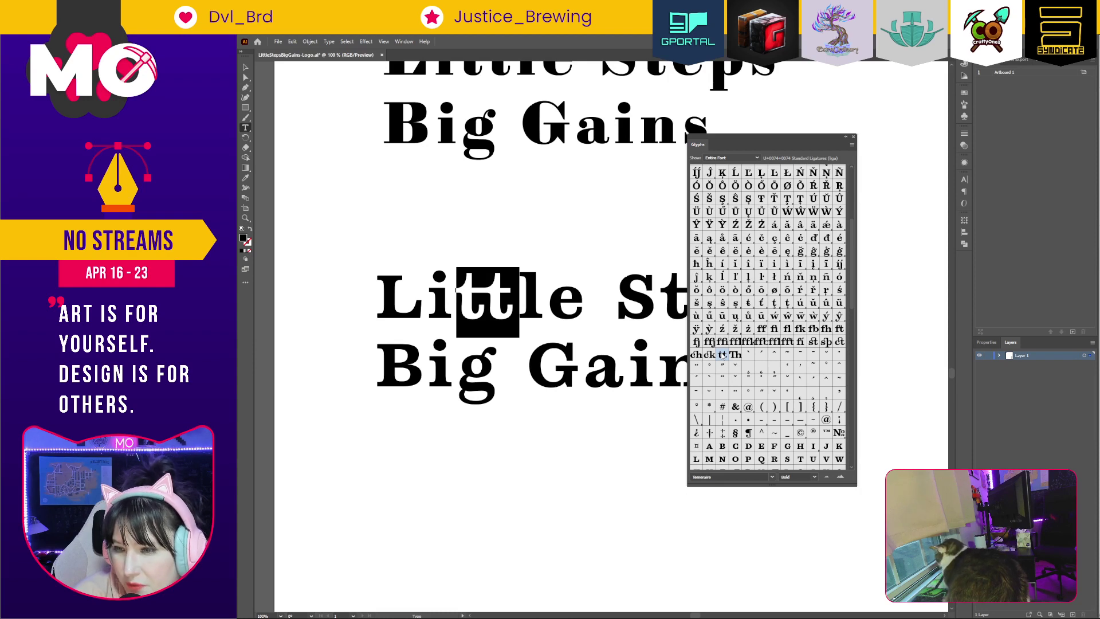
{"action": "left_click", "coordinate": [853, 137]}
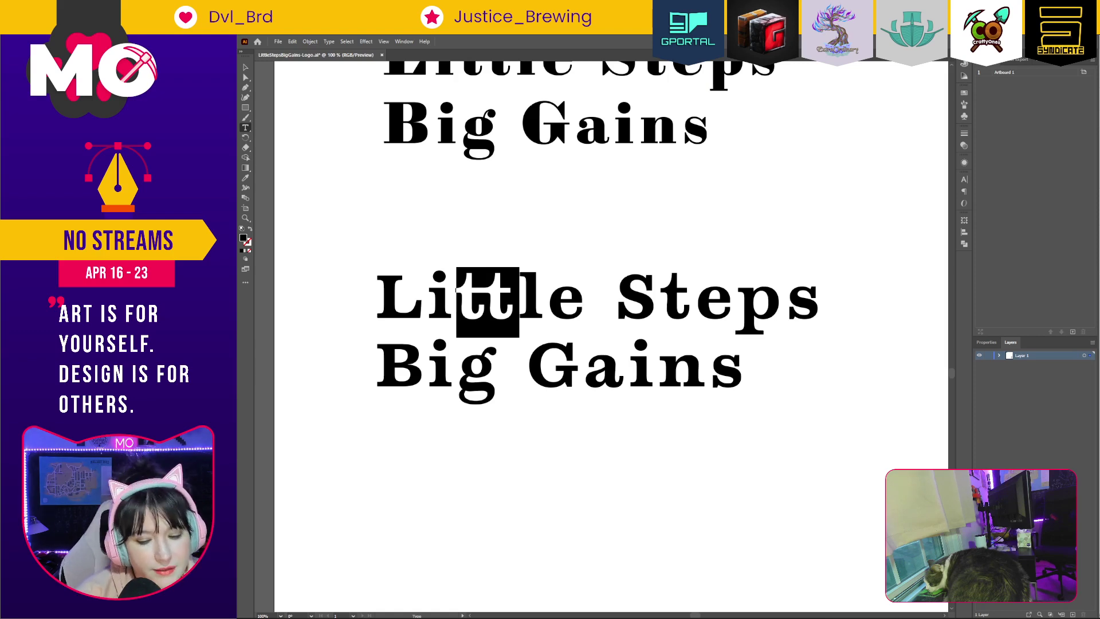
Delete the tt letters from Little in the lowest serif wordmark and discard the stray text frame drawn over the serif wordmarks.
{"action": "key", "text": "ctrl+minus"}
{"action": "key", "text": "BackSpace"}
{"action": "left_click_drag", "start_coordinate": [790, 161], "coordinate": [581, 396]}
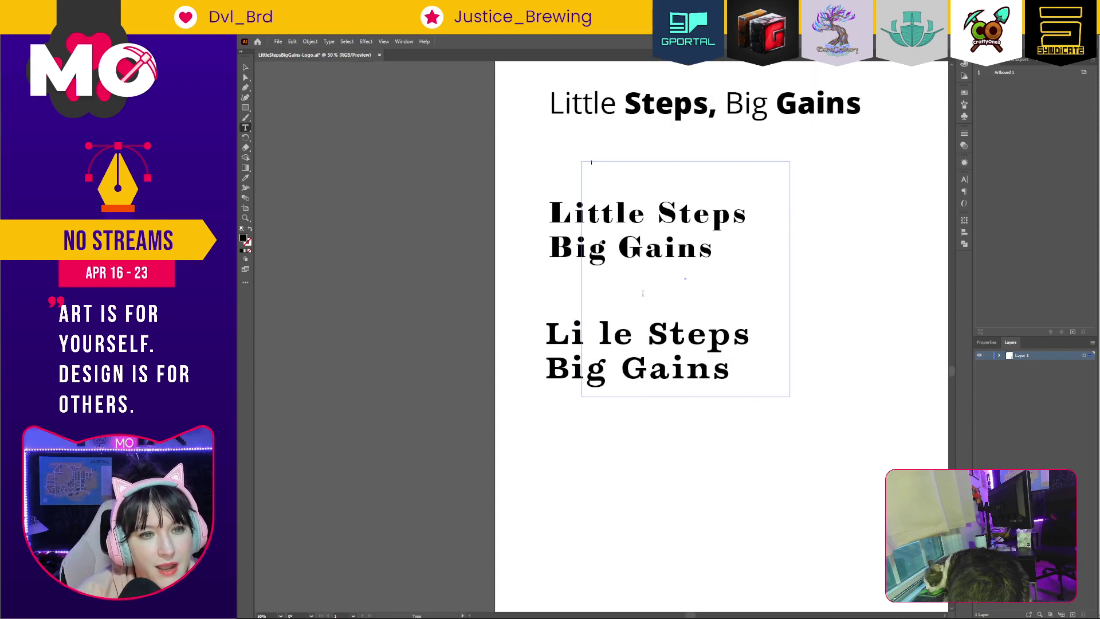
{"action": "left_click", "coordinate": [249, 66]}
{"action": "key", "text": "Delete"}
{"action": "left_click_drag", "start_coordinate": [777, 157], "coordinate": [596, 447]}
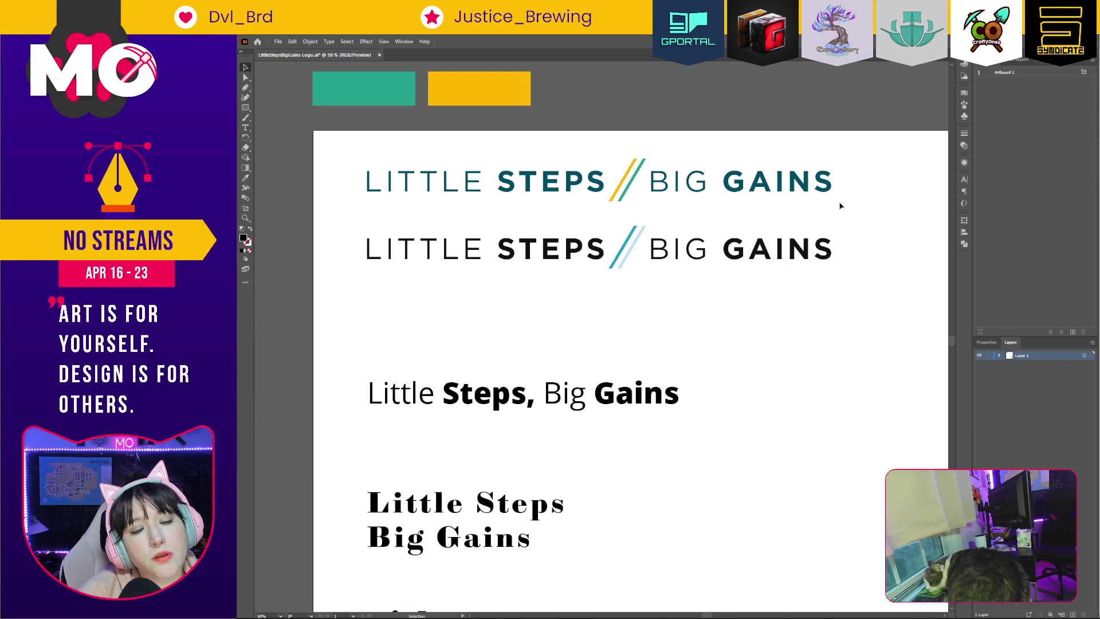
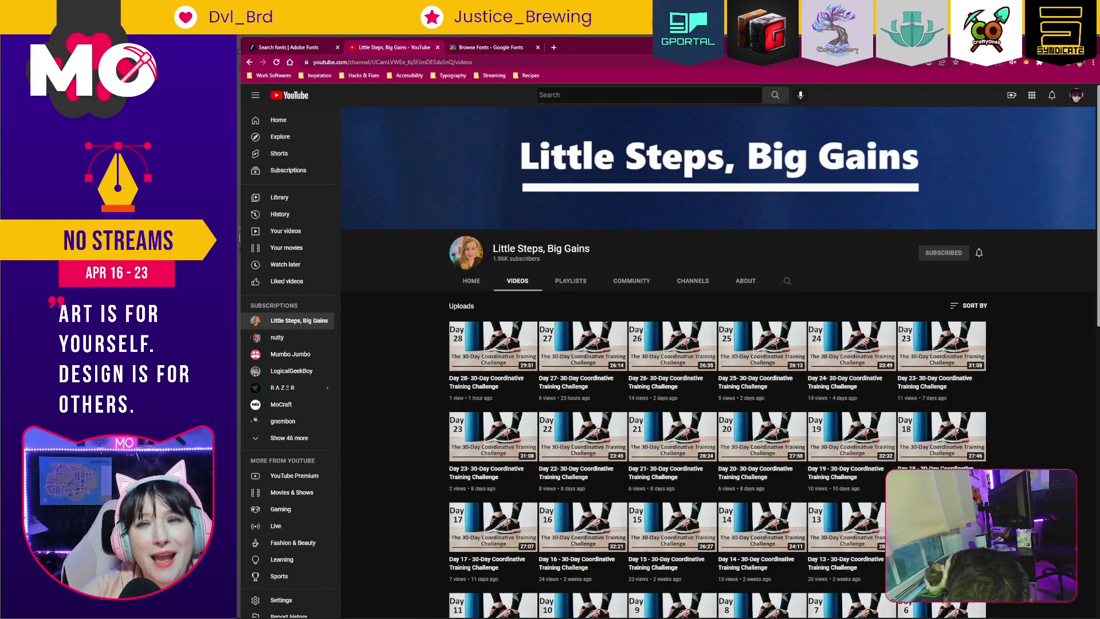
Return from the YouTube channel page to the logo document in Illustrator and review all wordmarks with the banner and swatches.
{"action": "key", "text": "alt+Tab"}
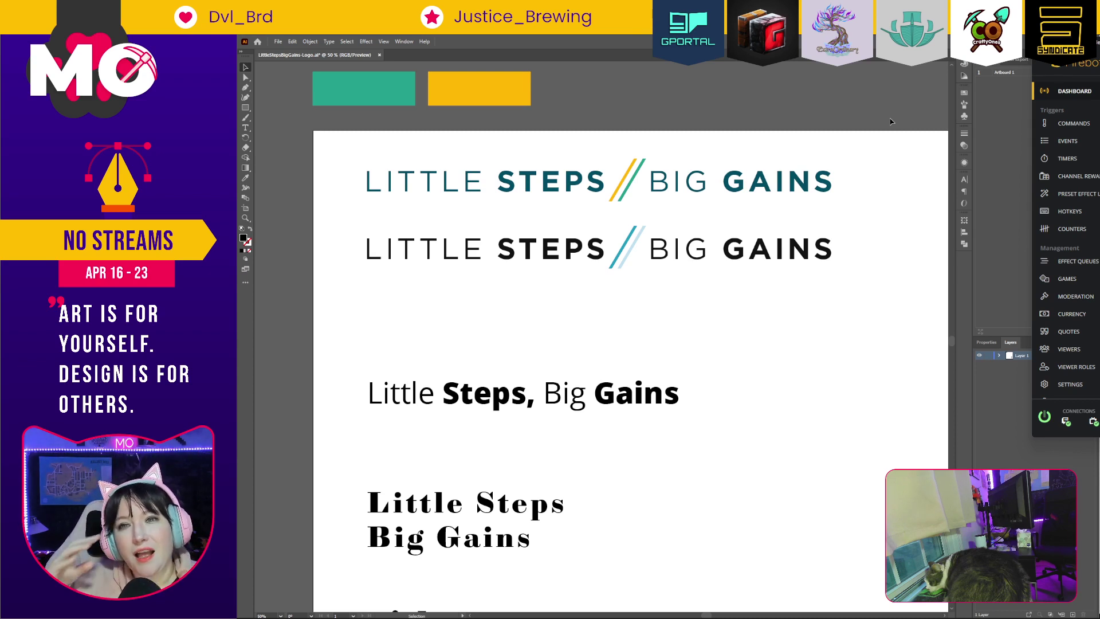
{"action": "key", "text": "alt+Tab"}
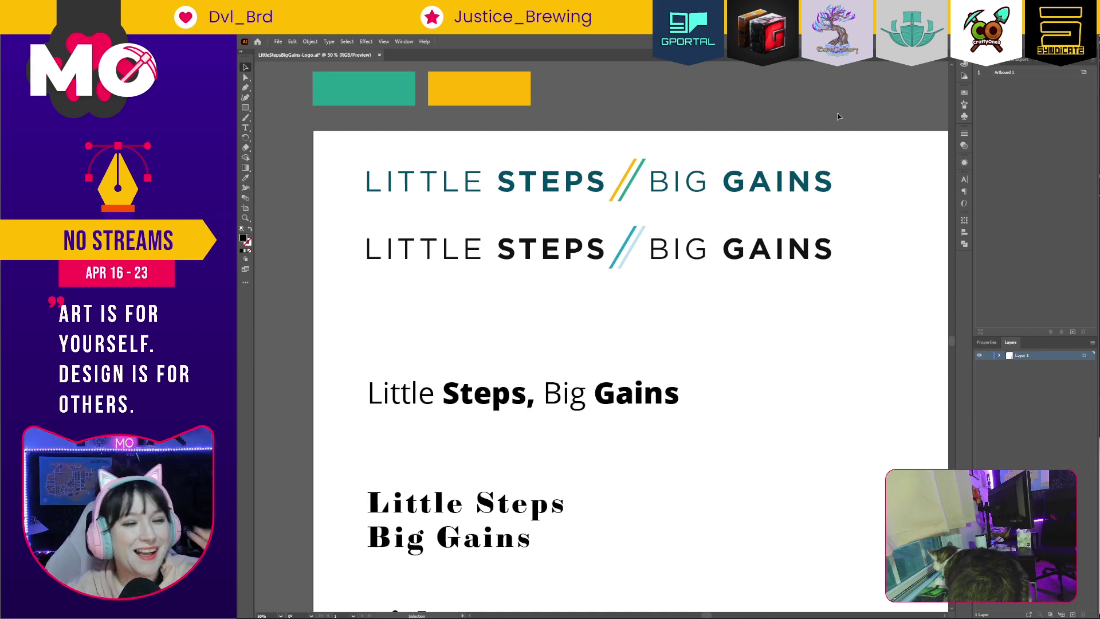
{"action": "key", "text": "ctrl+minus"}
{"action": "key", "text": "ctrl+minus"}
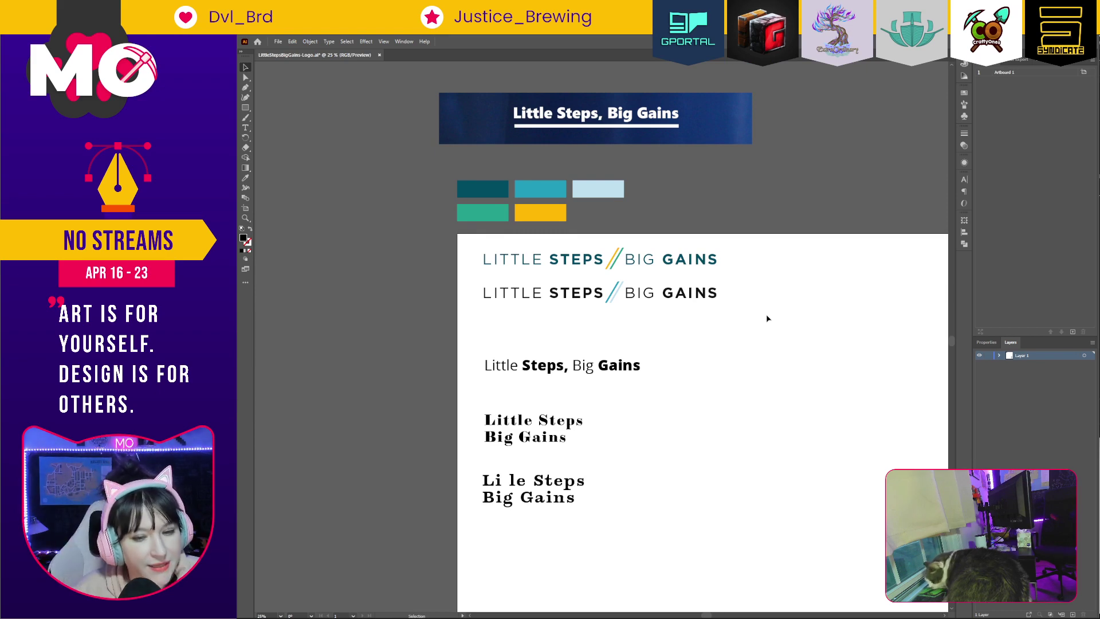
Switch to the brand board in Adobe XD and examine its Colors and Typography sections.
{"action": "key", "text": "alt+Tab"}
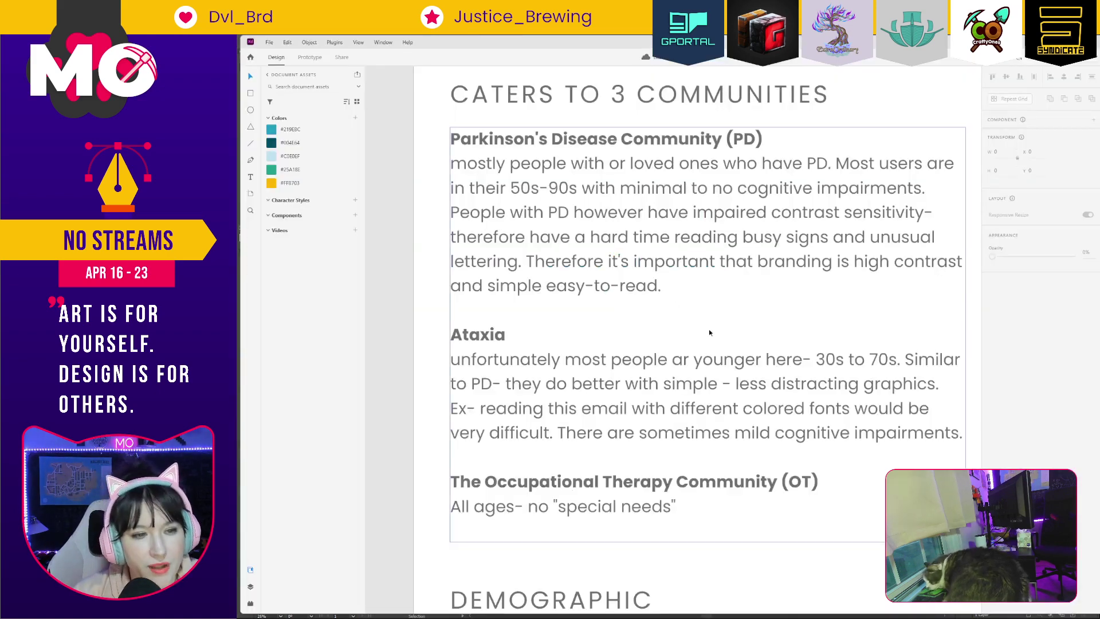
{"action": "key", "text": "ctrl+0"}
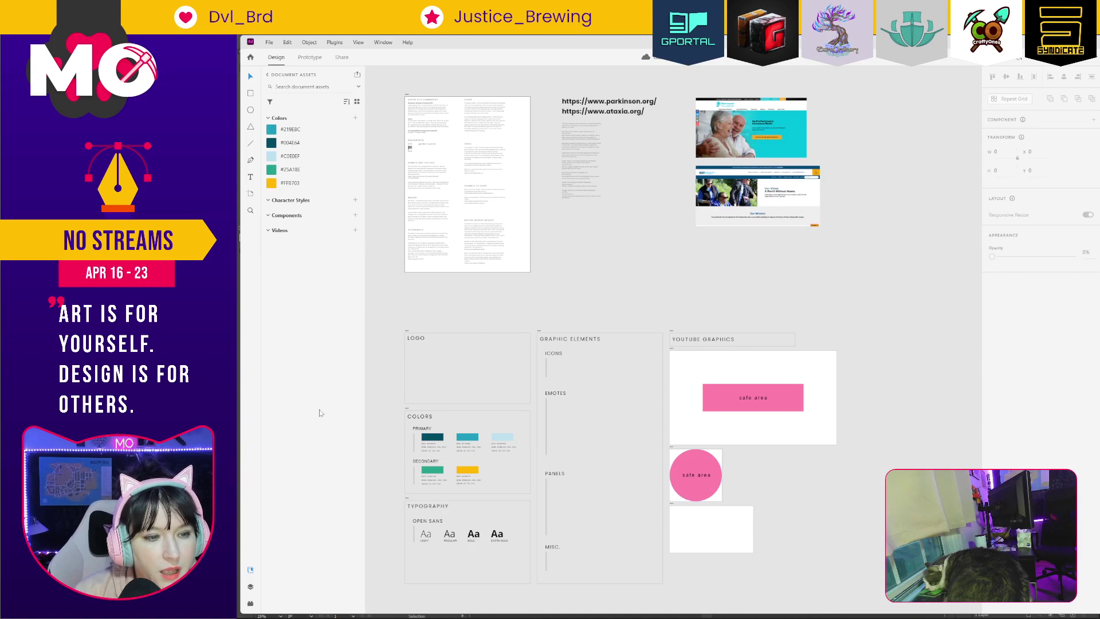
{"action": "left_click_drag", "start_coordinate": [540, 498], "coordinate": [542, 499]}
{"action": "left_click_drag", "start_coordinate": [842, 474], "coordinate": [779, 391]}
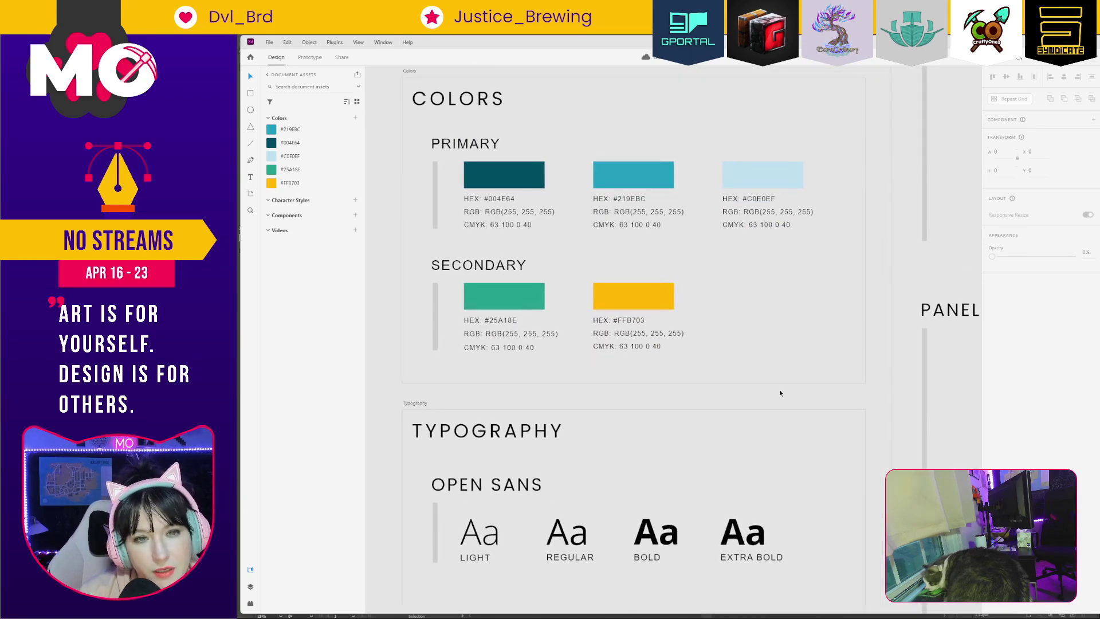
Switch to the logo document in Illustrator, move the single-line sans-serif wordmark aside, and shorten a duplicate above it to Little Steps.
{"action": "key", "text": "alt+Tab"}
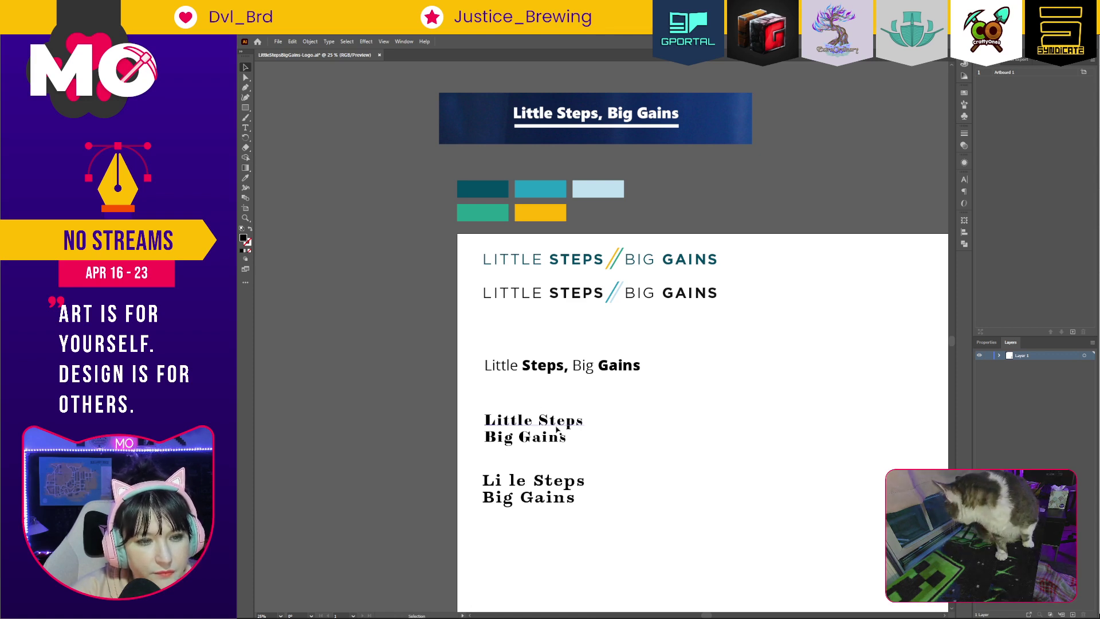
{"action": "left_click_drag", "start_coordinate": [602, 368], "coordinate": [720, 397]}
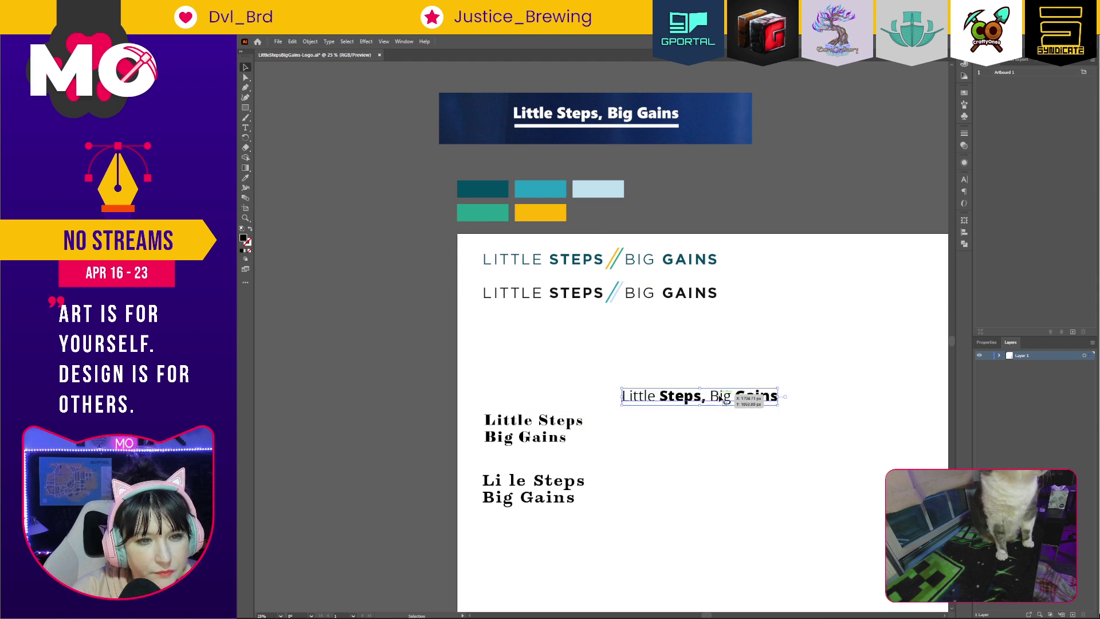
{"action": "left_click_drag", "start_coordinate": [713, 399], "coordinate": [749, 346]}
{"action": "key", "text": "t"}
{"action": "key", "text": "BackSpace"}
{"action": "key", "text": "Escape"}
{"action": "mouse_move", "coordinate": [575, 341]}
{"action": "left_mouse_down"}
{"action": "mouse_move", "coordinate": [628, 370]}
{"action": "mouse_move", "coordinate": [654, 364]}
{"action": "mouse_move", "coordinate": [575, 339]}
{"action": "left_mouse_up"}
Duplicate the sans-serif wordmark again, reduce the copy to Big Gains, and place it staggered just below the end of Little Steps.
{"action": "left_click_drag", "start_coordinate": [723, 397], "coordinate": [629, 366]}
{"action": "double_click", "coordinate": [617, 365]}
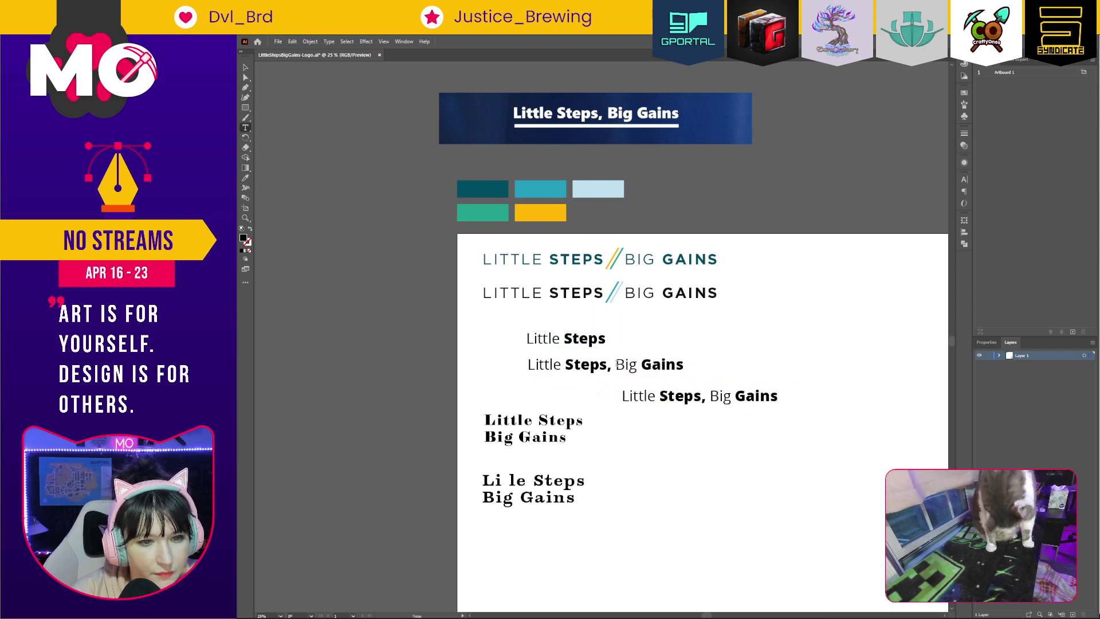
{"action": "triple_click", "coordinate": [616, 365]}
{"action": "left_click", "coordinate": [609, 366]}
{"action": "left_click_drag", "start_coordinate": [617, 364], "coordinate": [515, 368]}
{"action": "key", "text": "BackSpace"}
{"action": "key", "text": "Escape"}
{"action": "left_click_drag", "start_coordinate": [582, 369], "coordinate": [648, 357]}
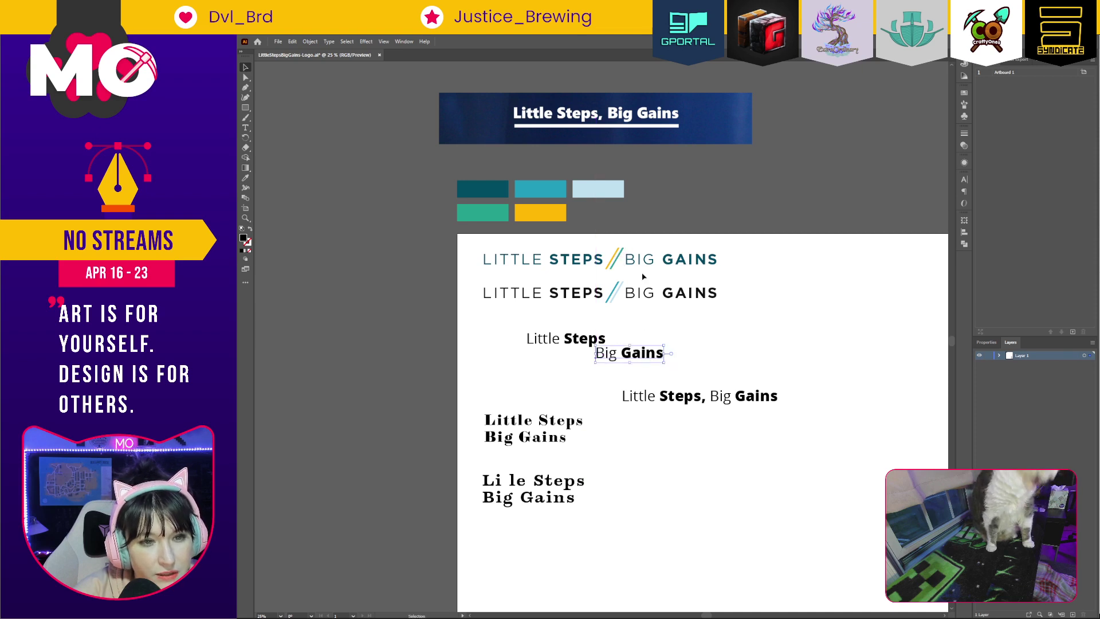
Draw a thin black bar beneath Little Steps that ends just before Big Gains, and ready its corner points for direct selection.
{"action": "left_click", "coordinate": [245, 108]}
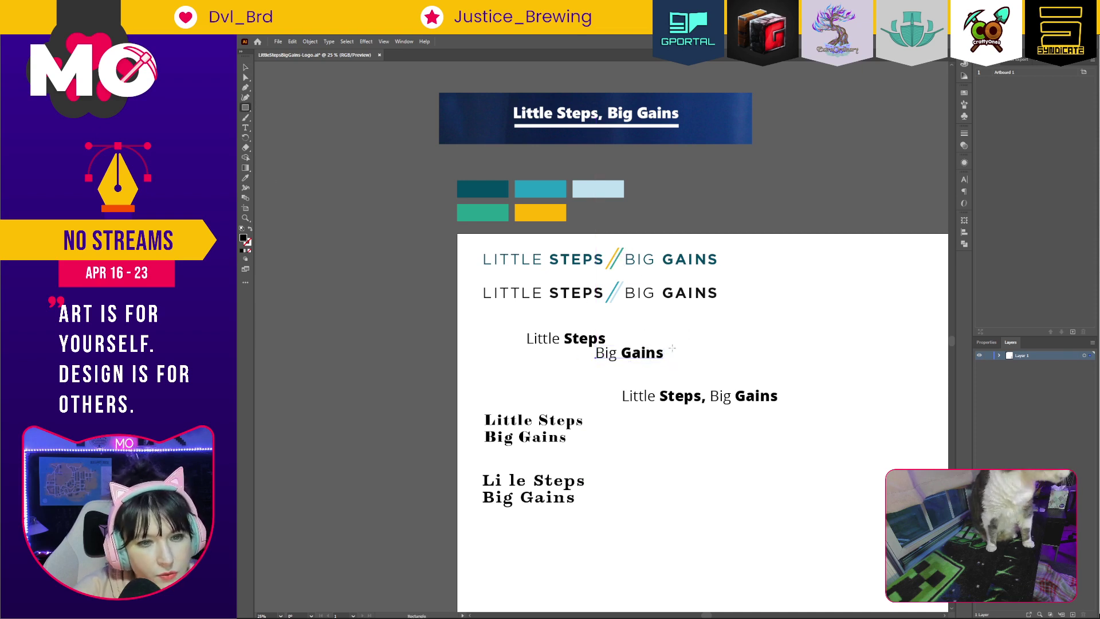
{"action": "left_click_drag", "start_coordinate": [528, 350], "coordinate": [591, 352]}
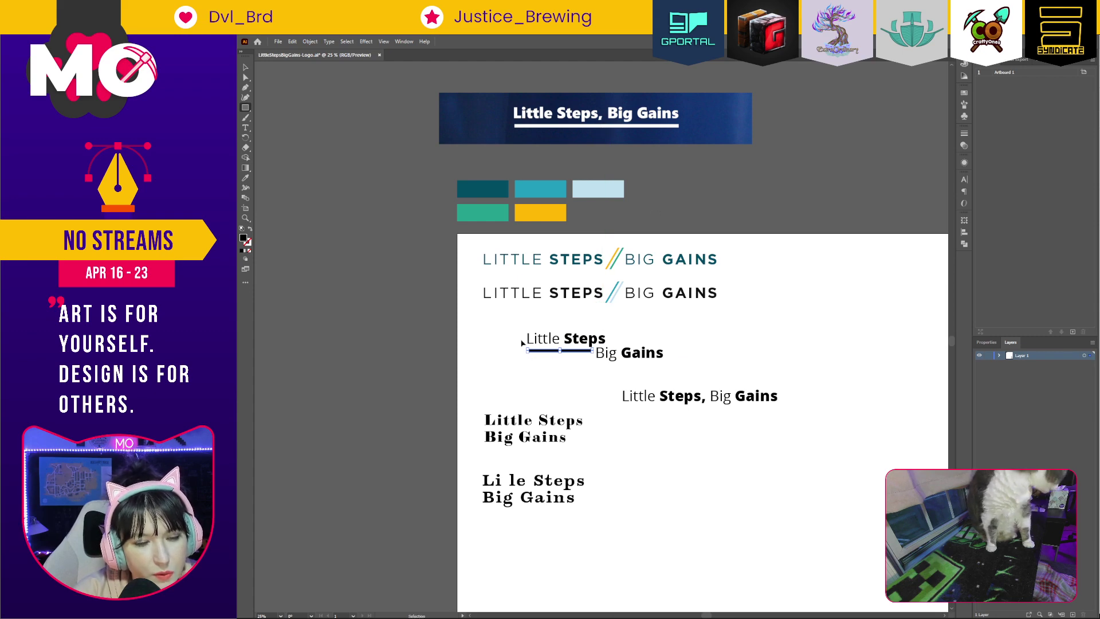
{"action": "scroll", "coordinate": [575, 361], "scroll_direction": "up", "scroll_amount": 6}
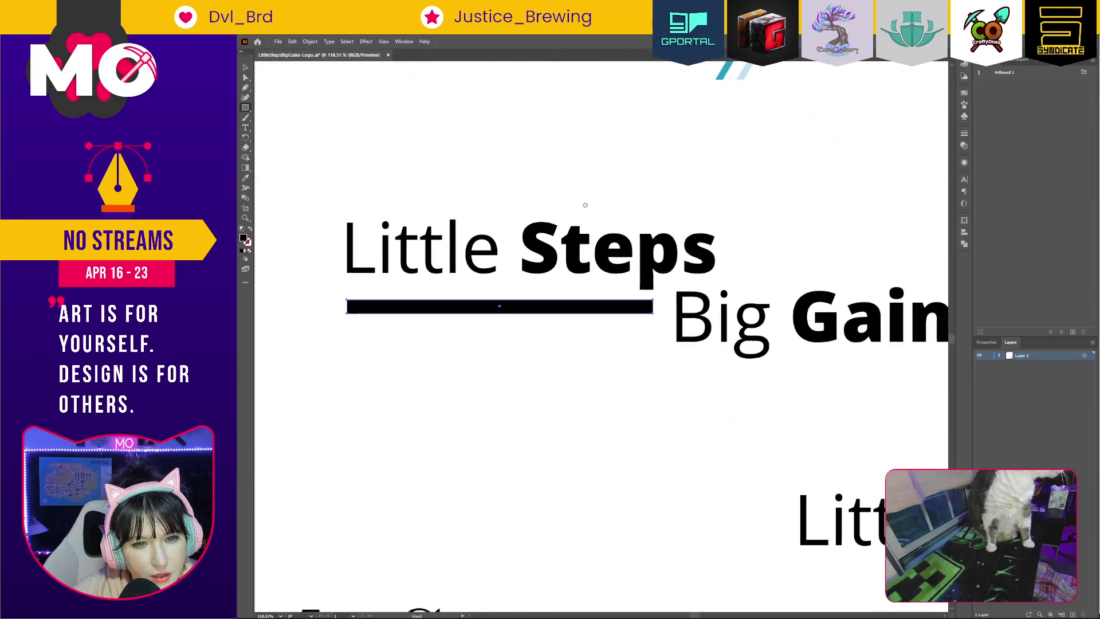
{"action": "key", "text": "a"}
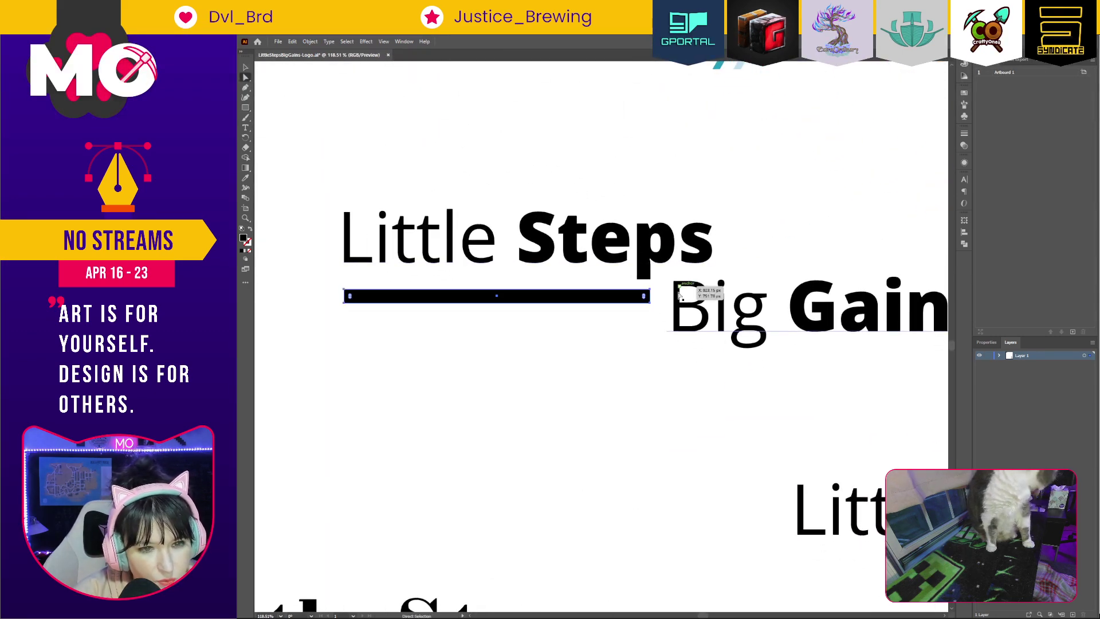
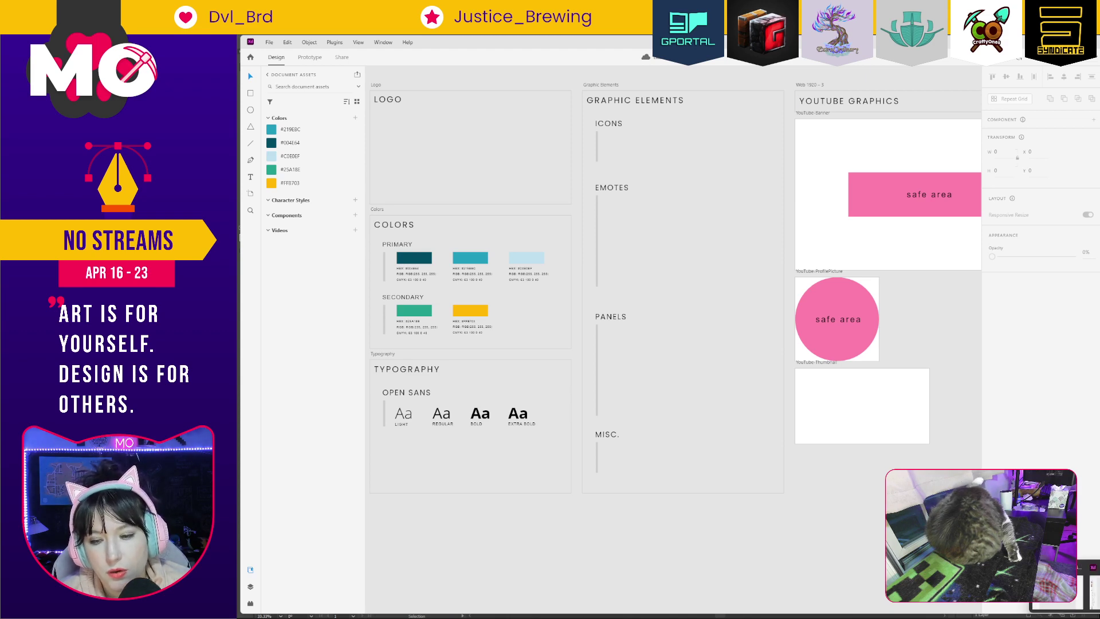
Switch to the Mo brand document in Adobe XD and examine its design academy, affiliation and Glorious logos.
{"action": "key", "text": "alt+Tab"}
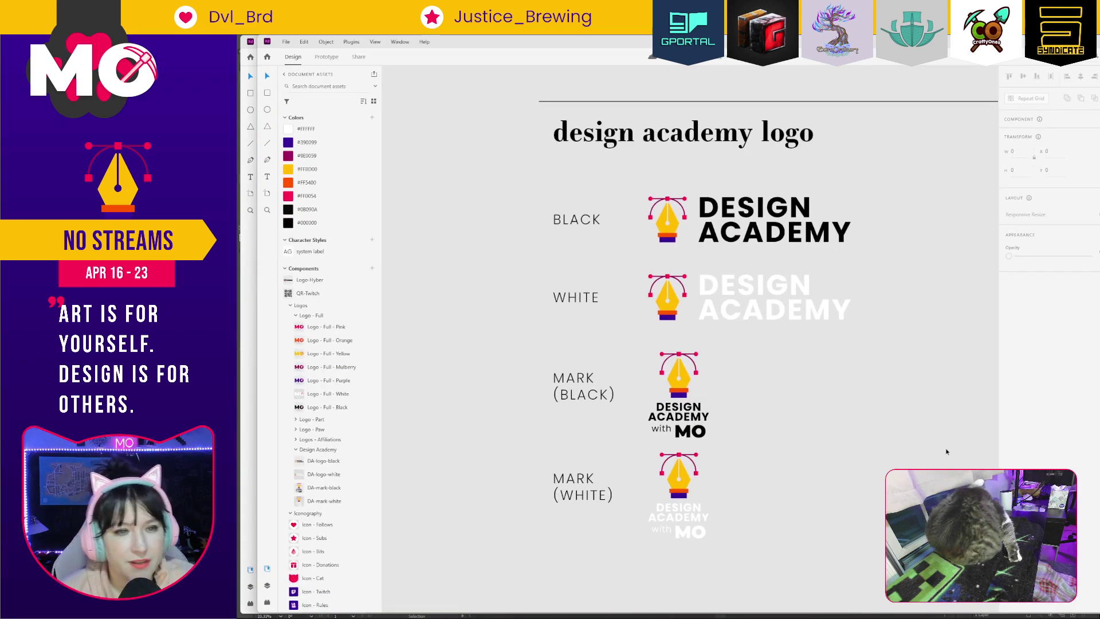
{"action": "scroll", "coordinate": [937, 446], "scroll_direction": "down", "scroll_amount": 3}
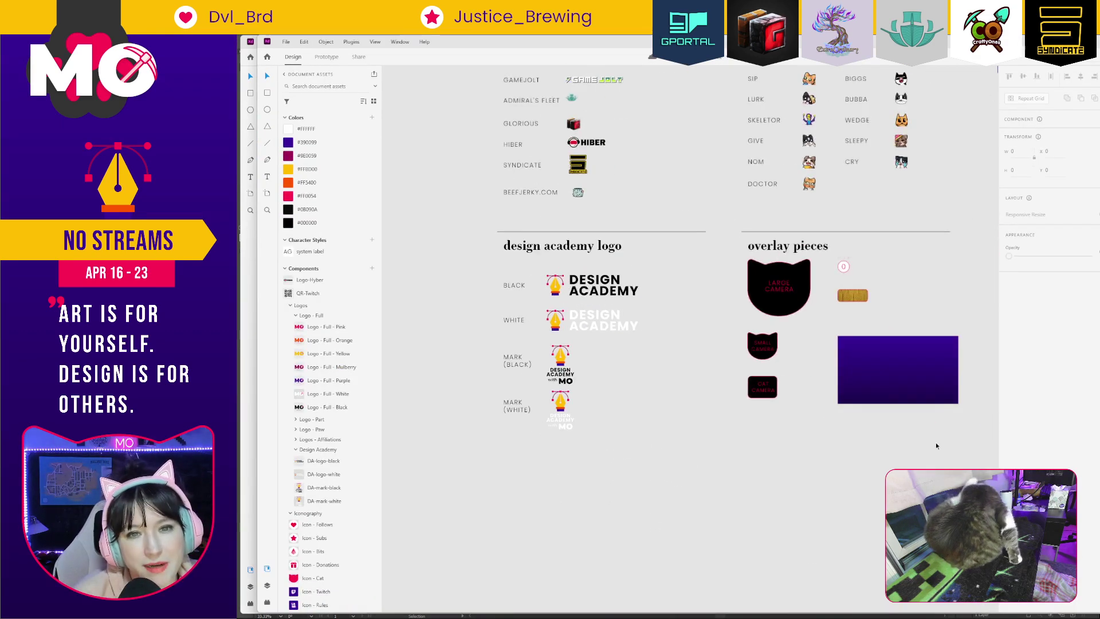
{"action": "scroll", "coordinate": [919, 260], "scroll_direction": "up", "scroll_amount": 1}
{"action": "left_click_drag", "start_coordinate": [920, 260], "coordinate": [910, 271]}
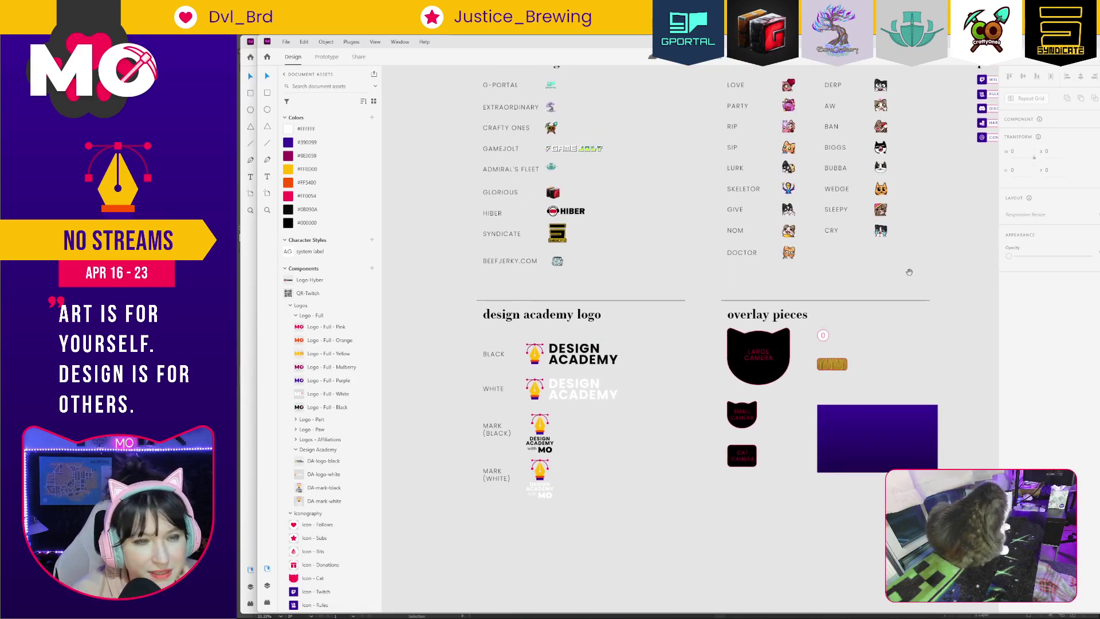
{"action": "left_click_drag", "start_coordinate": [880, 192], "coordinate": [832, 265]}
{"action": "left_click_drag", "start_coordinate": [427, 263], "coordinate": [518, 273]}
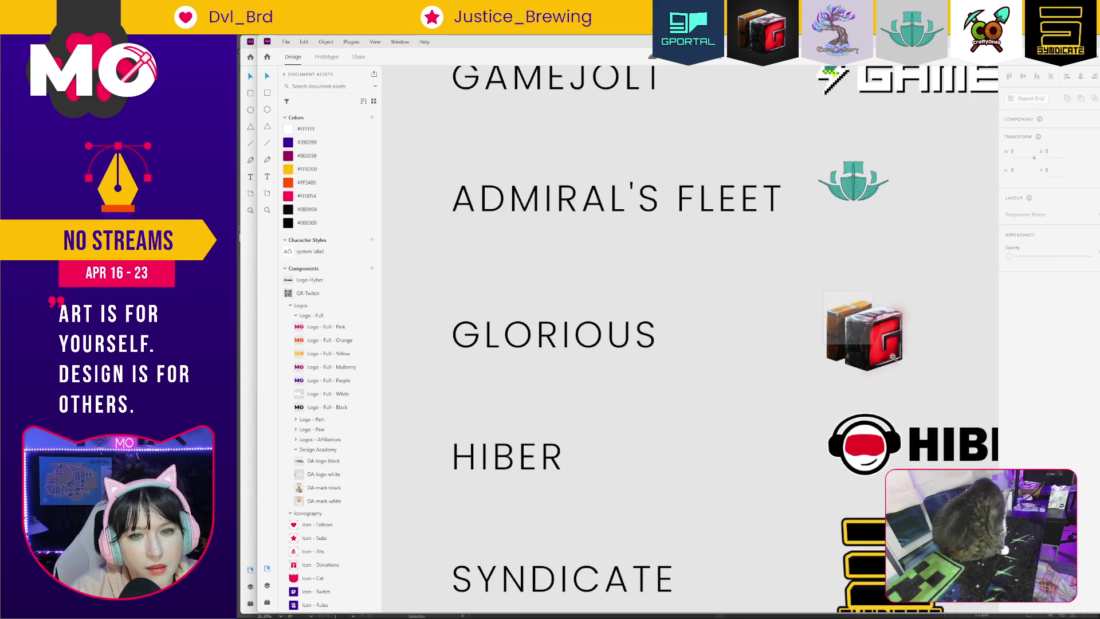
{"action": "left_click_drag", "start_coordinate": [876, 347], "coordinate": [933, 377]}
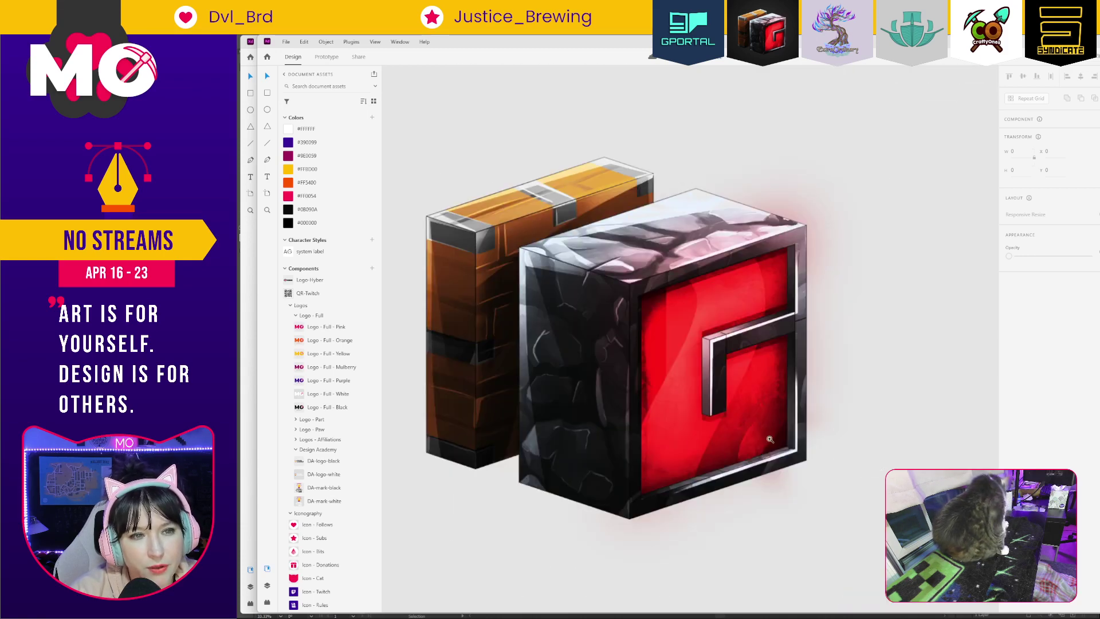
{"action": "key", "text": "ctrl+0"}
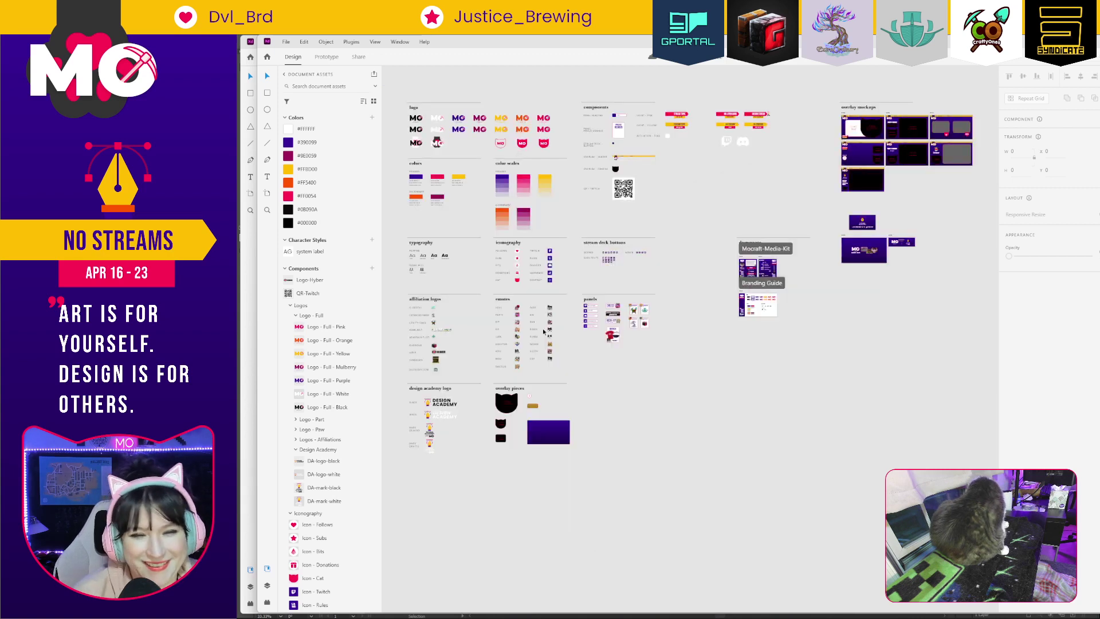
Examine the affiliation logos section closely, including the GameJolt, Syndicate and BeefJerky.com logos.
{"action": "left_click_drag", "start_coordinate": [785, 215], "coordinate": [801, 225]}
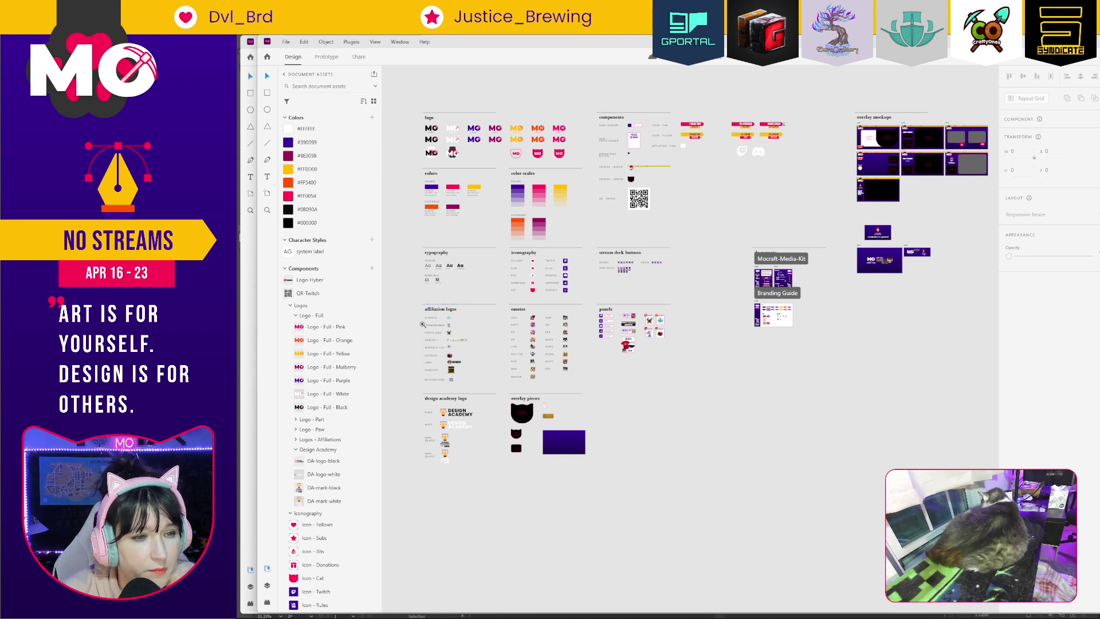
{"action": "scroll", "coordinate": [493, 366], "scroll_direction": "up", "scroll_amount": 10}
{"action": "left_click", "coordinate": [693, 299]}
{"action": "left_click", "coordinate": [686, 300]}
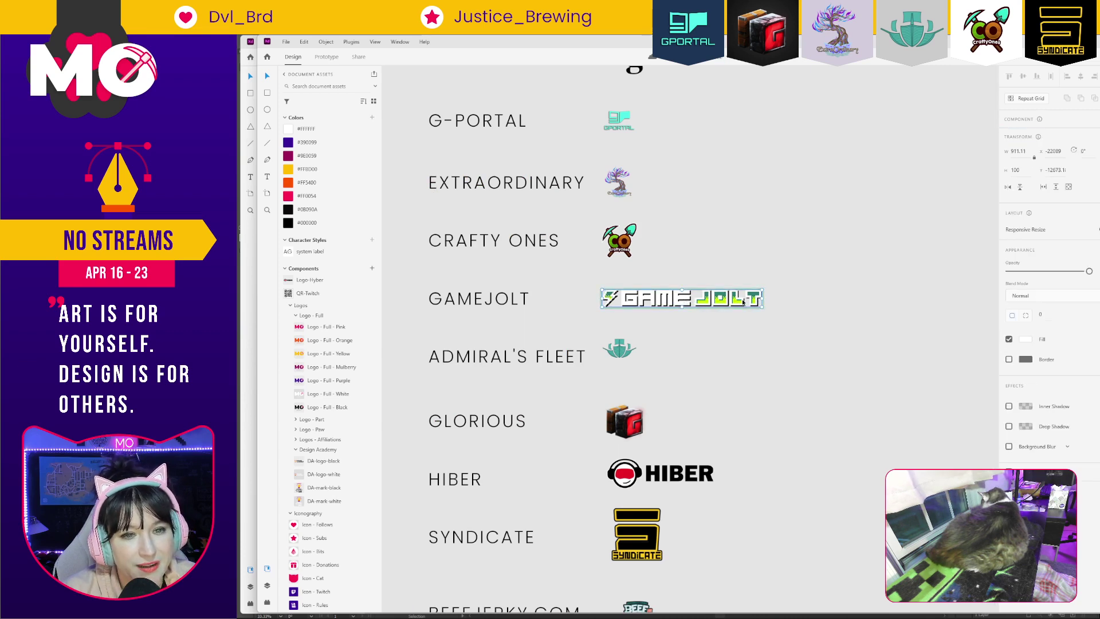
{"action": "left_click", "coordinate": [846, 261]}
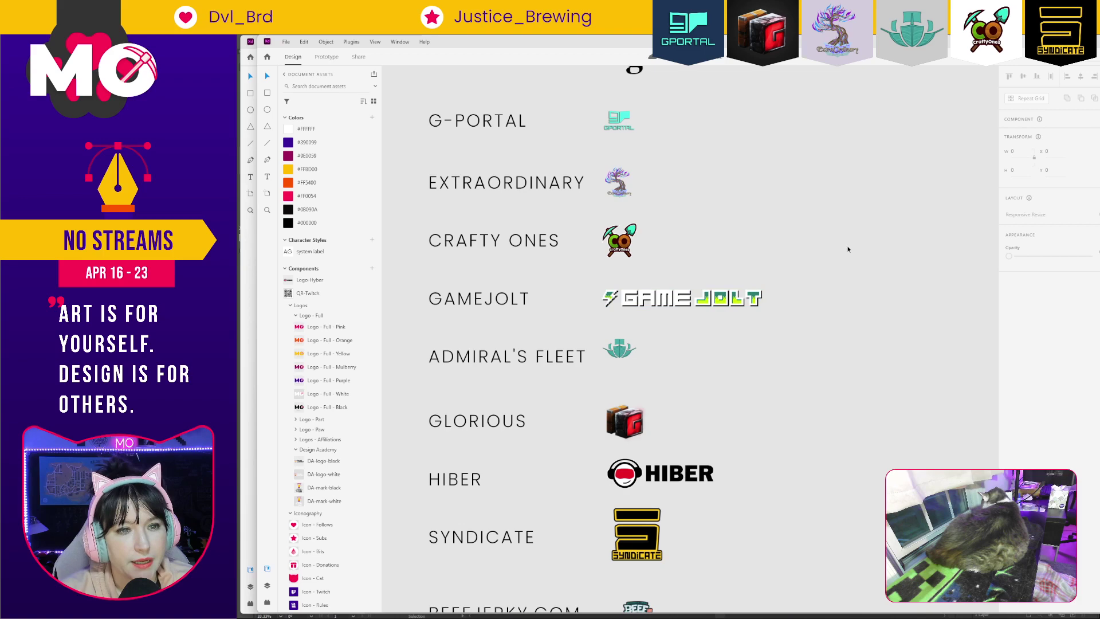
{"action": "scroll", "coordinate": [859, 267], "scroll_direction": "down", "scroll_amount": 2}
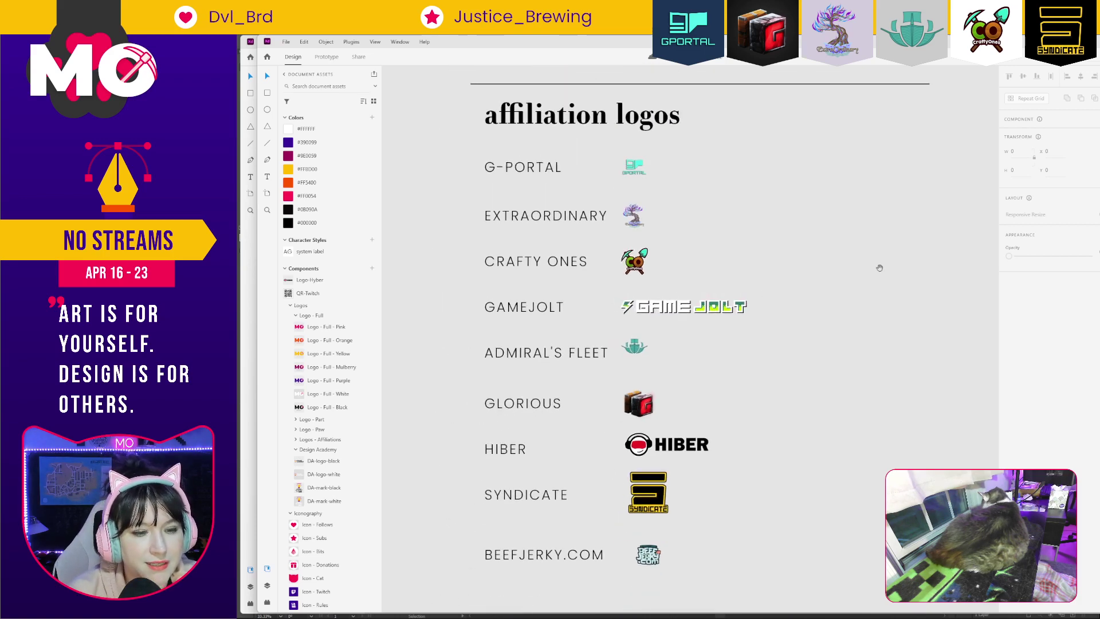
{"action": "scroll", "coordinate": [859, 265], "scroll_direction": "down", "scroll_amount": 1}
{"action": "left_click_drag", "start_coordinate": [861, 321], "coordinate": [866, 352]}
{"action": "left_click_drag", "start_coordinate": [446, 526], "coordinate": [641, 576]}
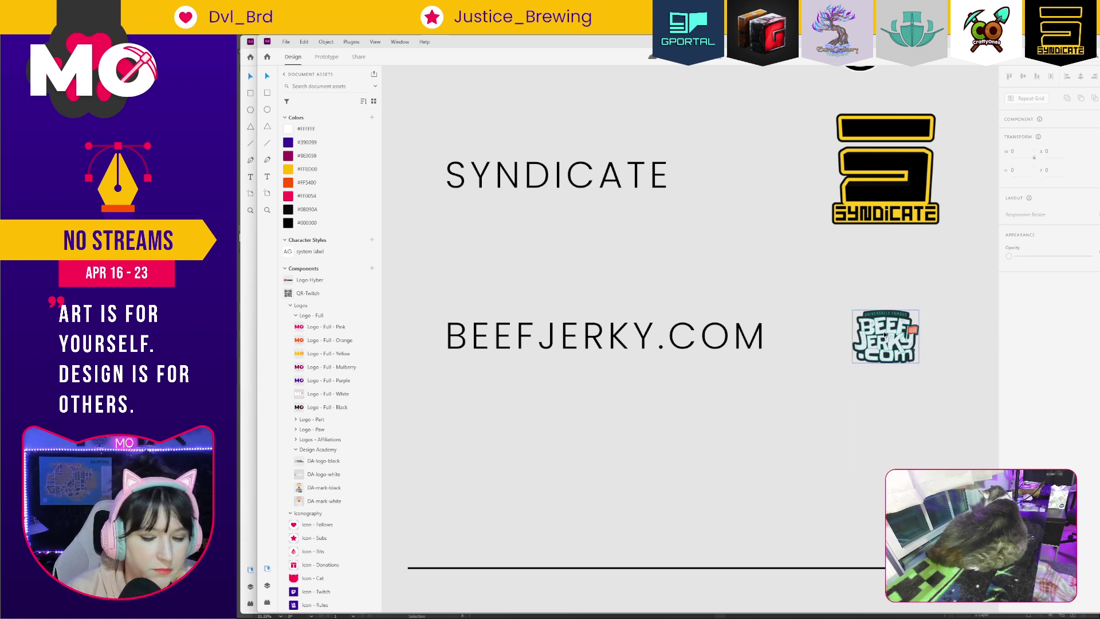
{"action": "scroll", "coordinate": [874, 325], "scroll_direction": "down", "scroll_amount": 3}
{"action": "left_click_drag", "start_coordinate": [877, 180], "coordinate": [799, 376]}
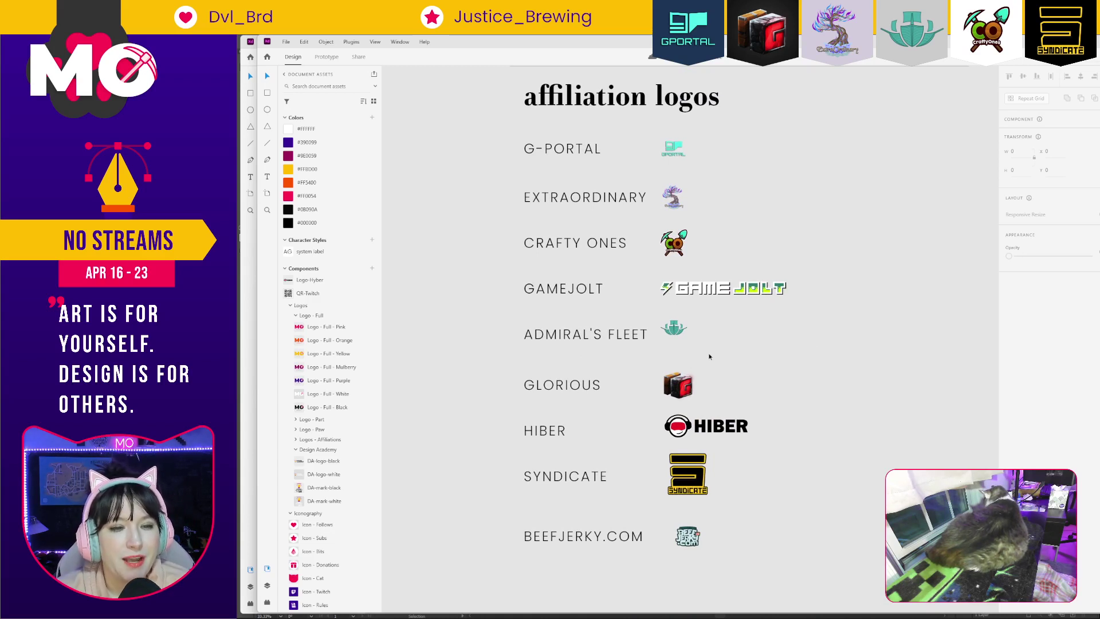
Nudge the Admiral's Fleet logo slightly down to line up with its label.
{"action": "left_click", "coordinate": [674, 330]}
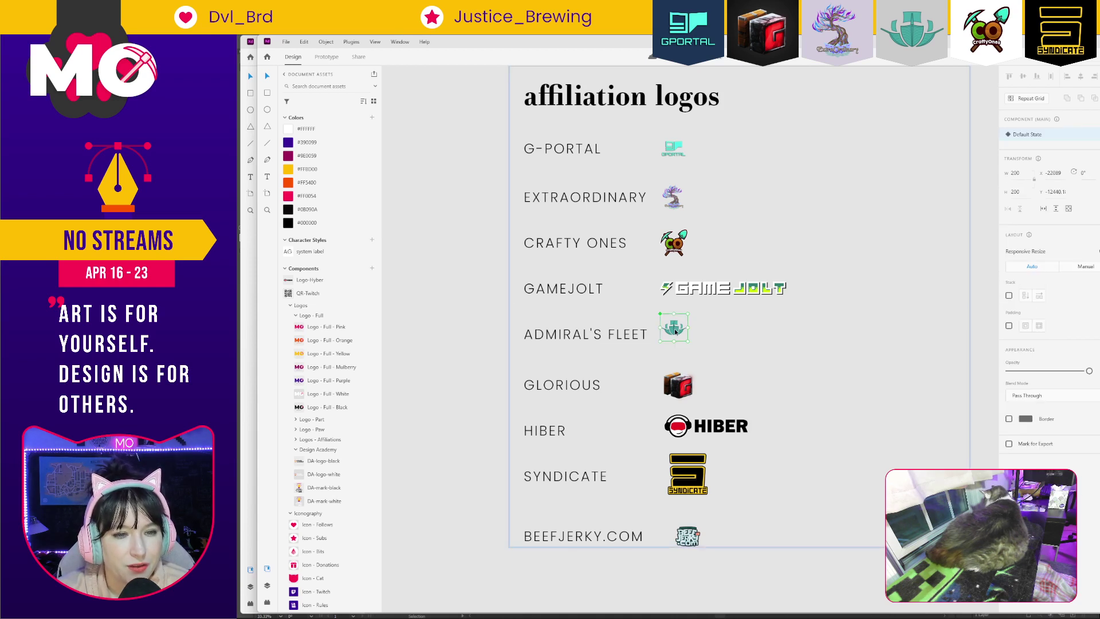
{"action": "left_click", "coordinate": [853, 364]}
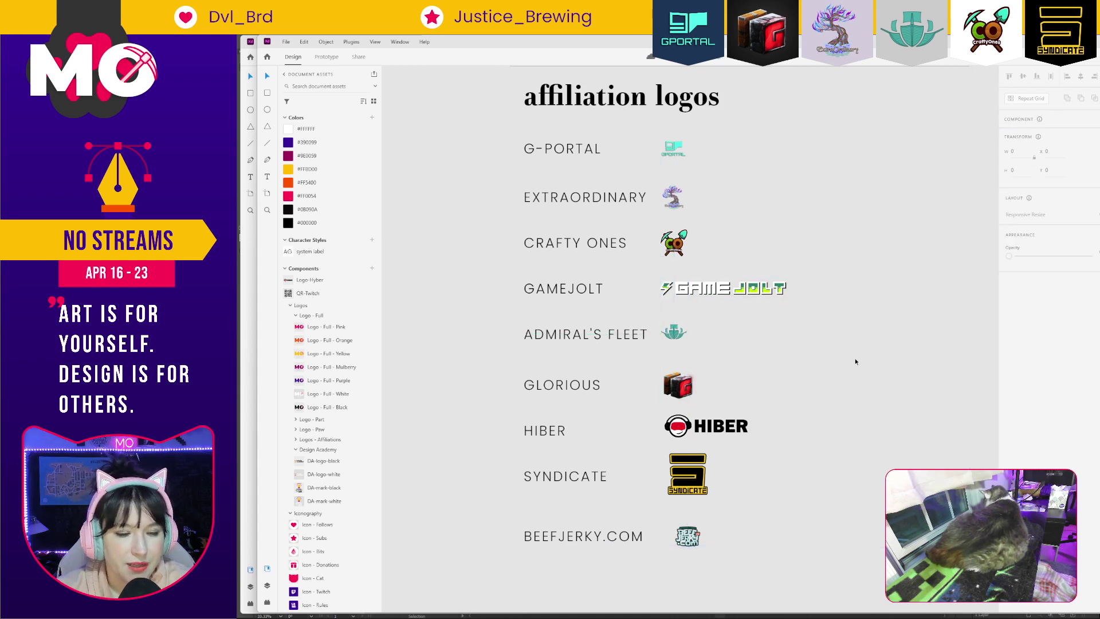
{"action": "key", "text": "ctrl+0"}
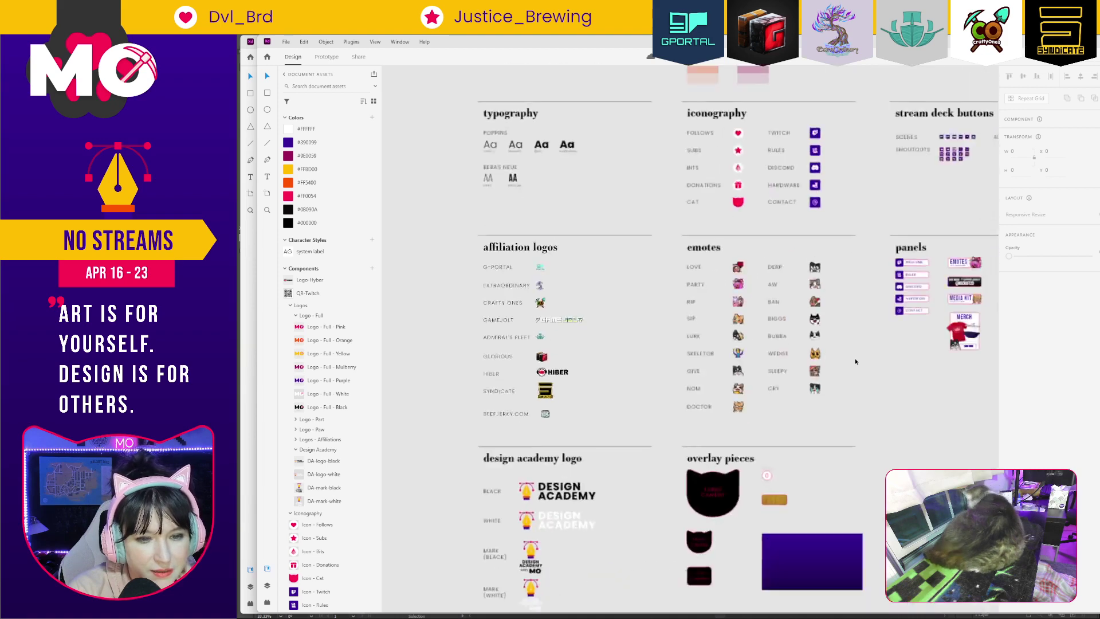
Examine the black Design Academy logo and its lettering up close, comparing it with the white and mark versions.
{"action": "left_click_drag", "start_coordinate": [897, 468], "coordinate": [855, 387]}
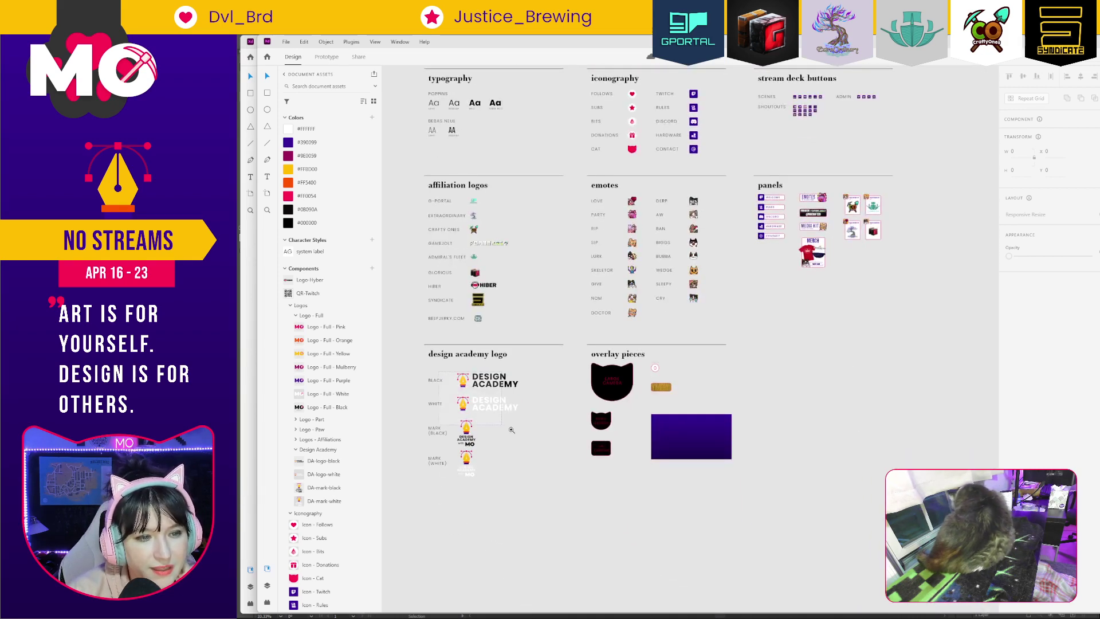
{"action": "scroll", "coordinate": [442, 413], "scroll_direction": "up", "scroll_amount": 5}
{"action": "left_click", "coordinate": [689, 223]}
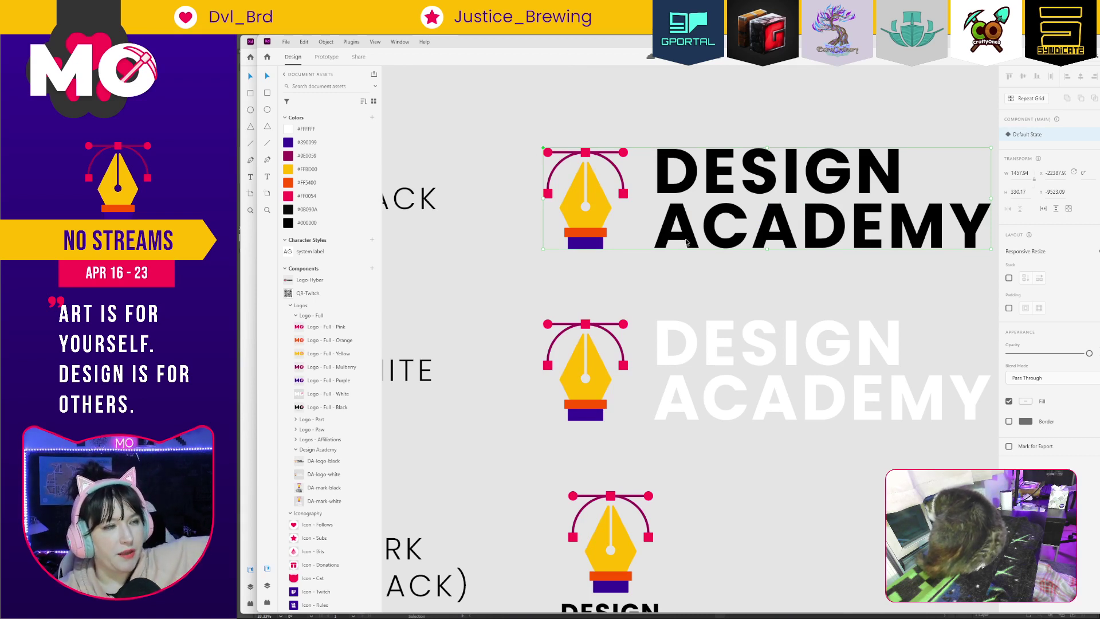
{"action": "double_click", "coordinate": [687, 242]}
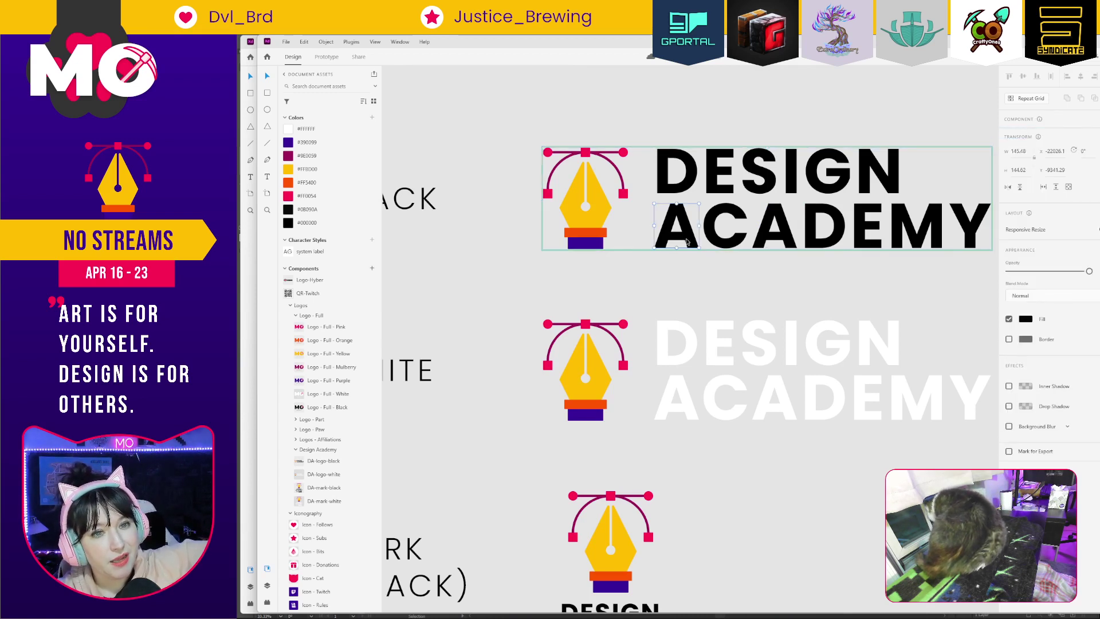
{"action": "left_click", "coordinate": [693, 271]}
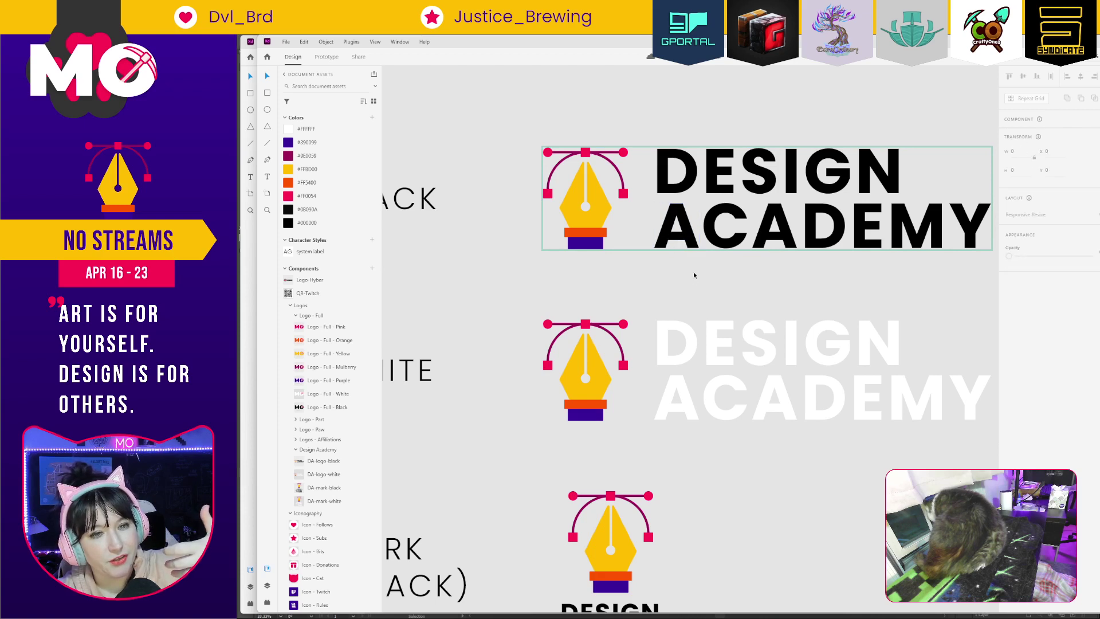
{"action": "left_click", "coordinate": [664, 189]}
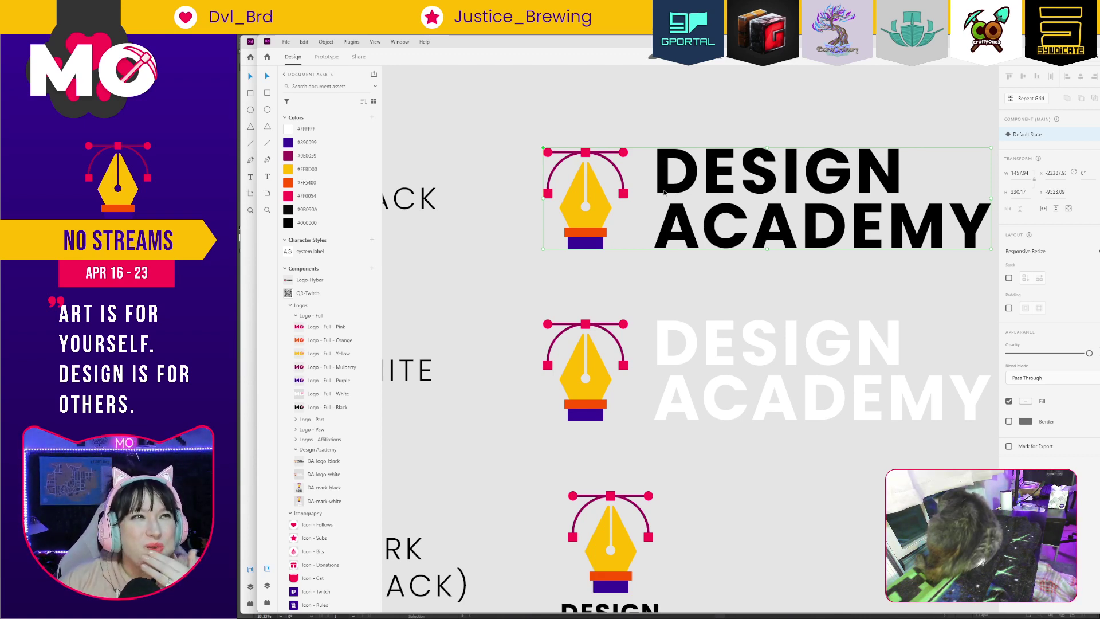
{"action": "scroll", "coordinate": [664, 192], "scroll_direction": "up", "scroll_amount": 1}
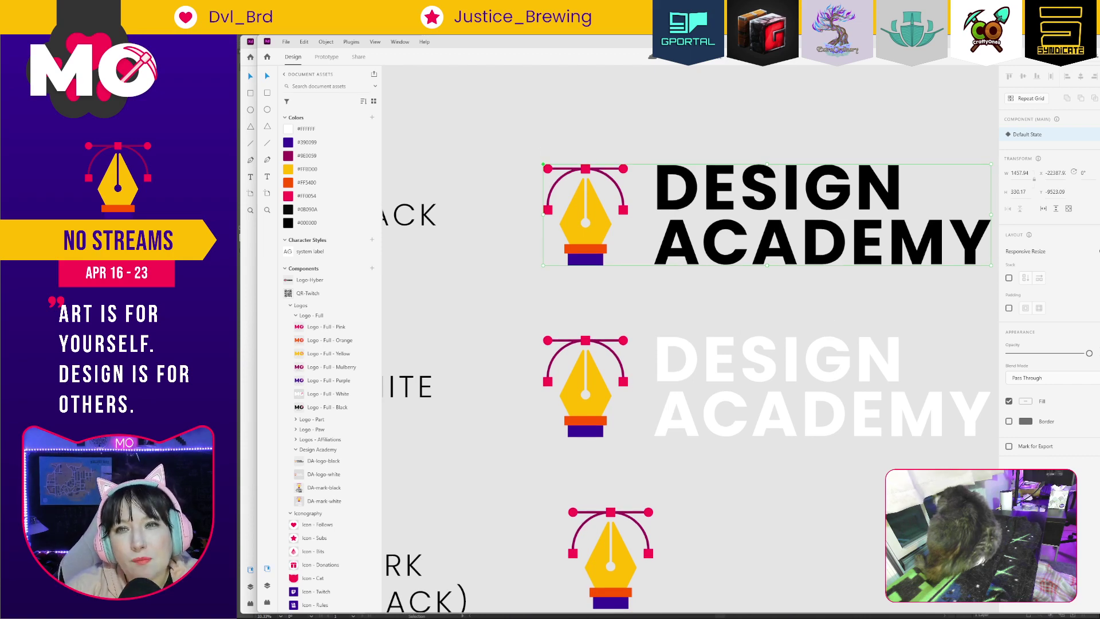
{"action": "scroll", "coordinate": [734, 163], "scroll_direction": "down", "scroll_amount": 1}
{"action": "key", "text": "ctrl+minus"}
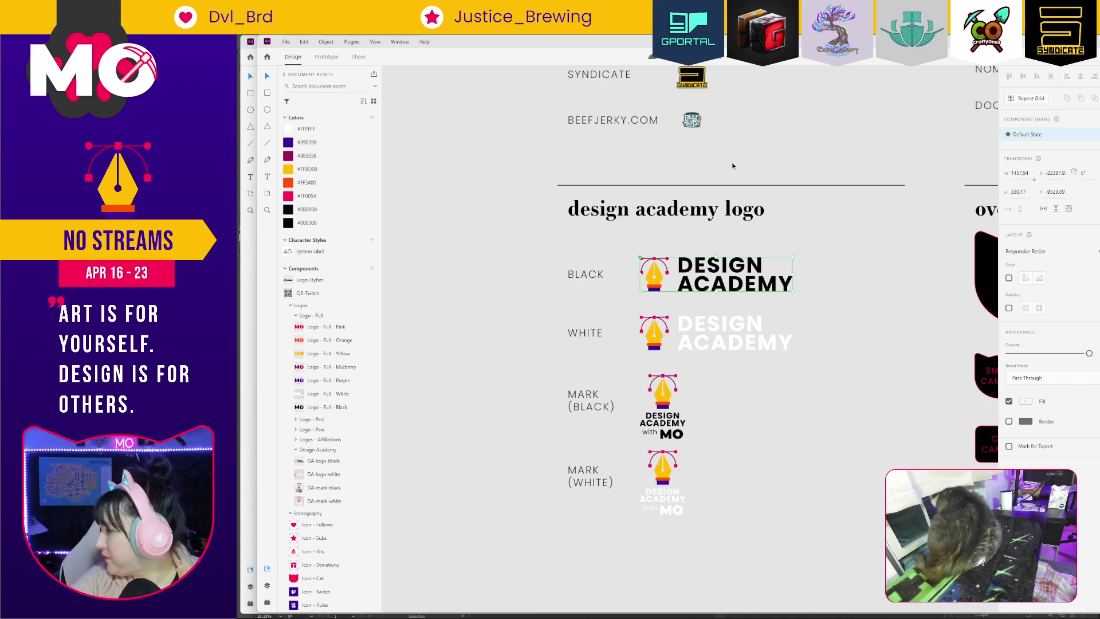
Review the Branding Guide and overlay mockups, close the Mo brand document, and return to the client's brand board.
{"action": "scroll", "coordinate": [723, 267], "scroll_direction": "right", "scroll_amount": 15}
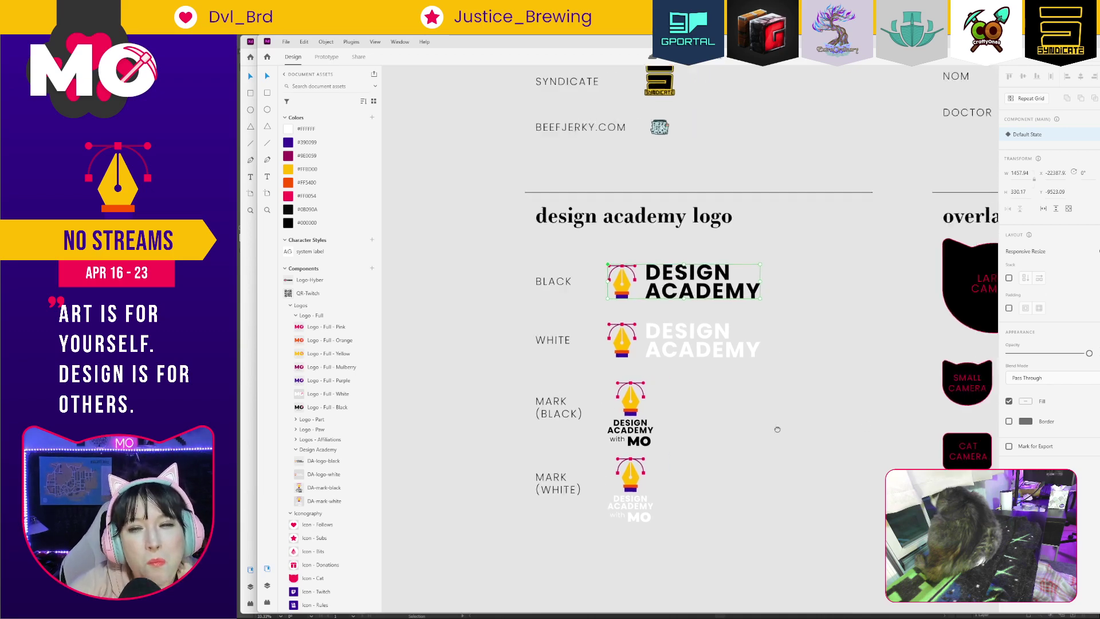
{"action": "scroll", "coordinate": [654, 284], "scroll_direction": "right", "scroll_amount": 15}
{"action": "scroll", "coordinate": [654, 284], "scroll_direction": "up", "scroll_amount": 5}
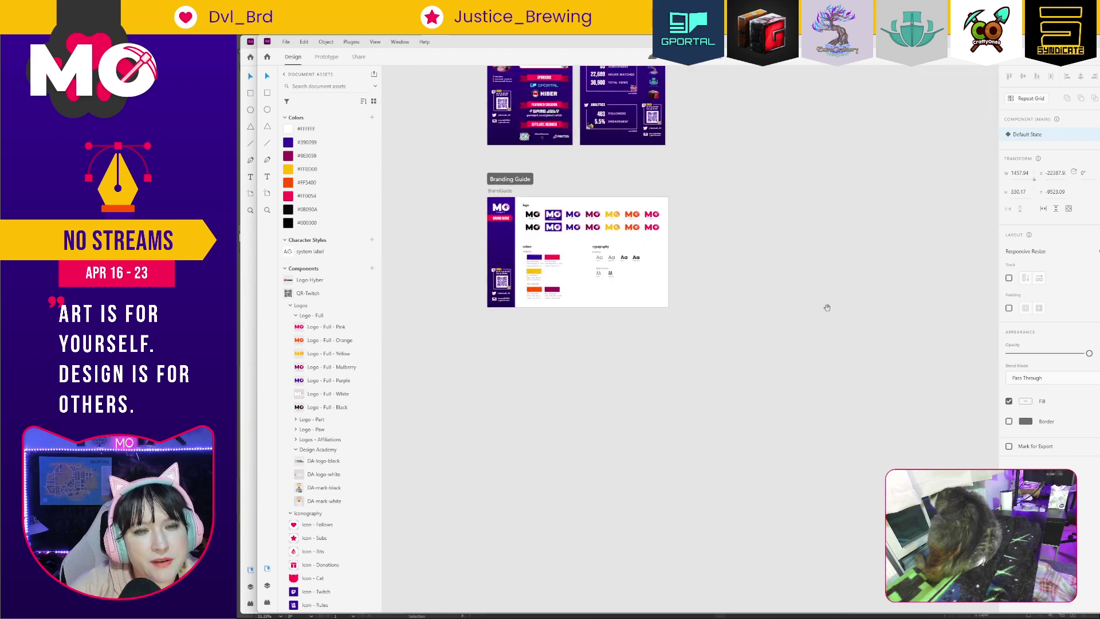
{"action": "scroll", "coordinate": [770, 341], "scroll_direction": "up", "scroll_amount": 10}
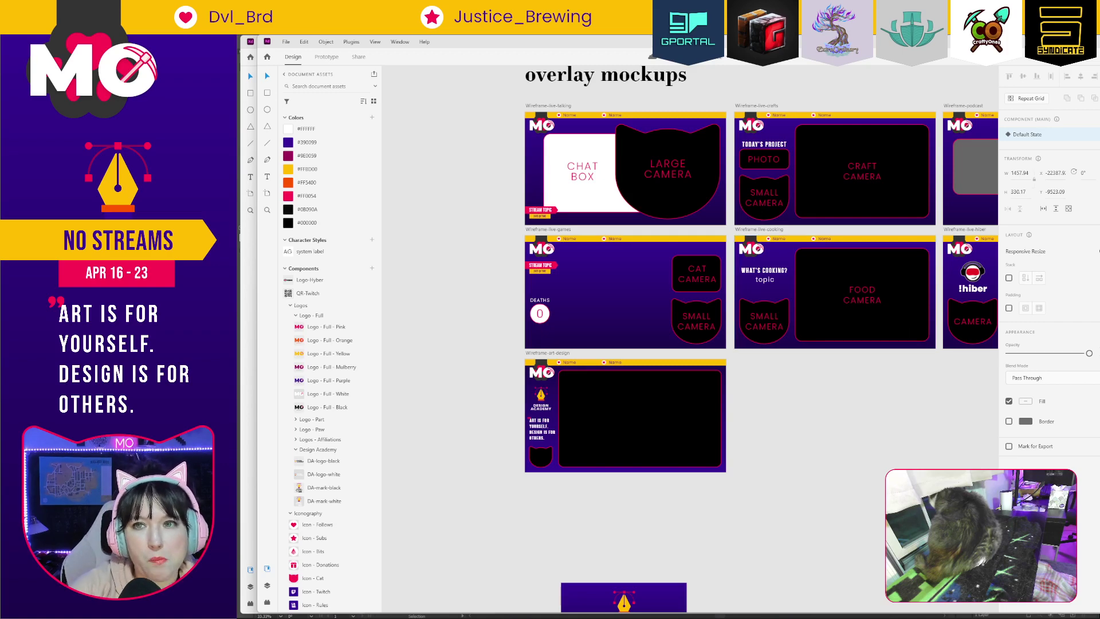
{"action": "key", "text": "ctrl+w"}
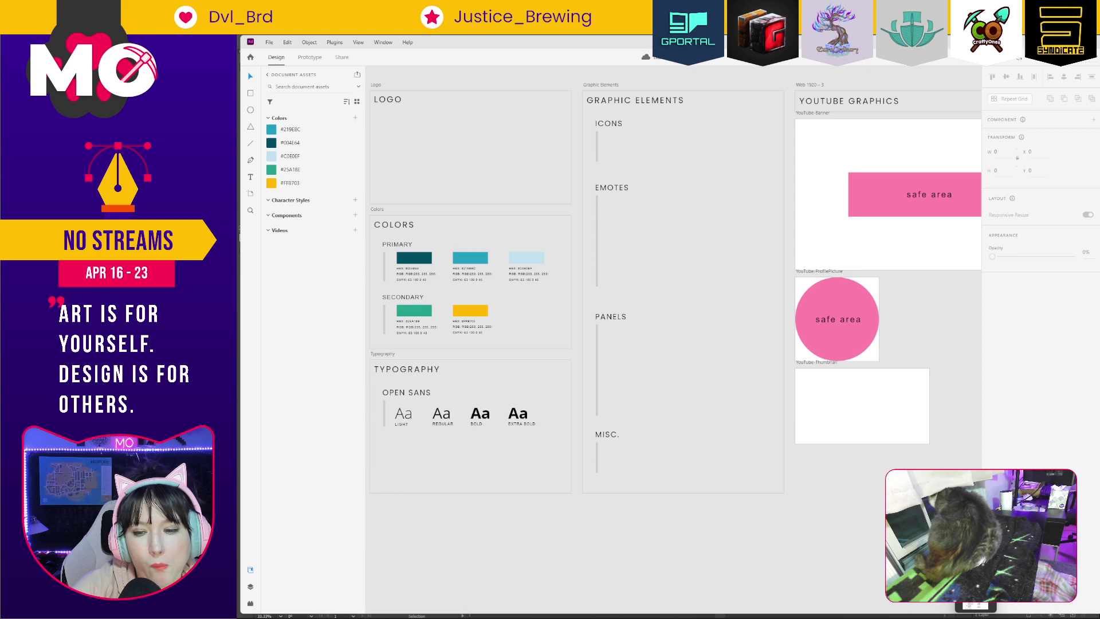
Close the brand board and, in Illustrator, left-align the offset Little Steps Big Gains bar logo with the slash wordmarks above.
{"action": "key", "text": "ctrl+w"}
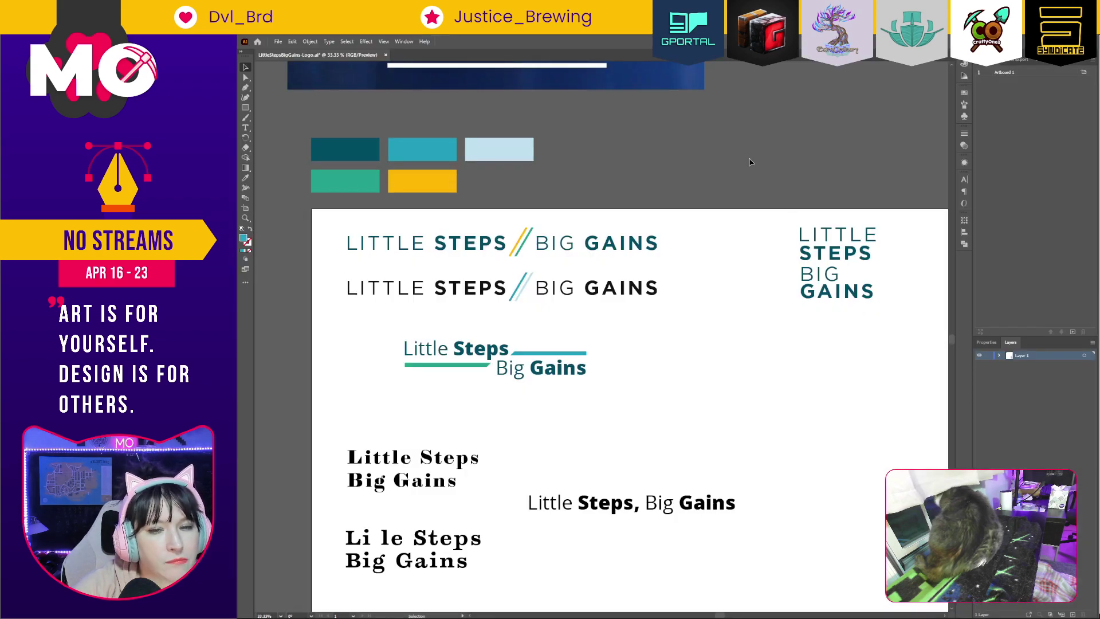
{"action": "left_click_drag", "start_coordinate": [579, 415], "coordinate": [628, 335]}
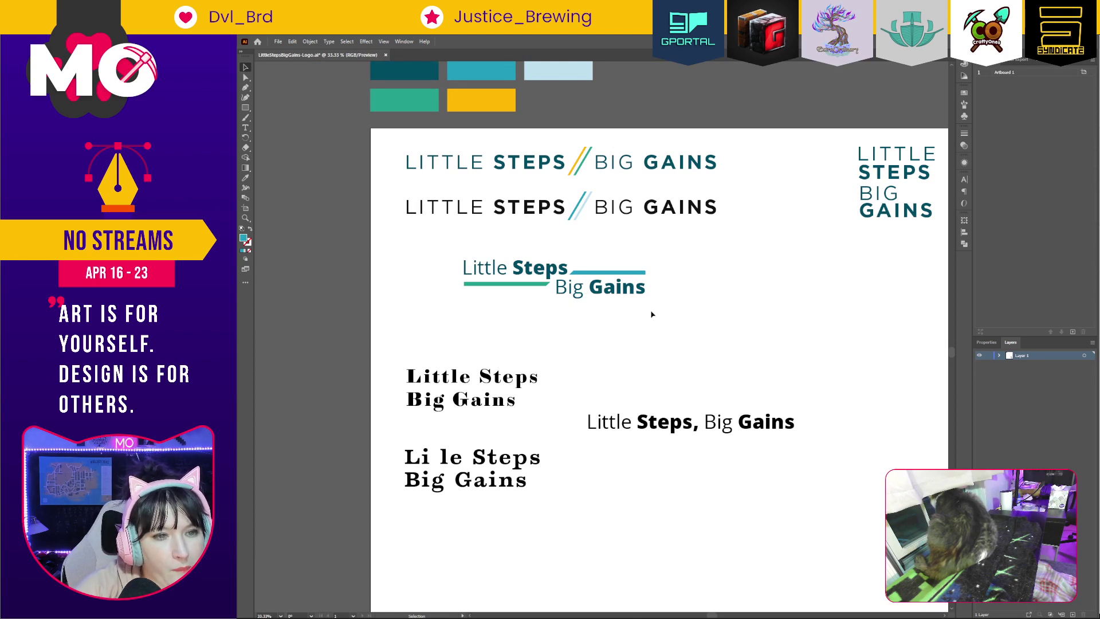
{"action": "left_click", "coordinate": [633, 291]}
{"action": "left_click_drag", "start_coordinate": [633, 291], "coordinate": [576, 279]}
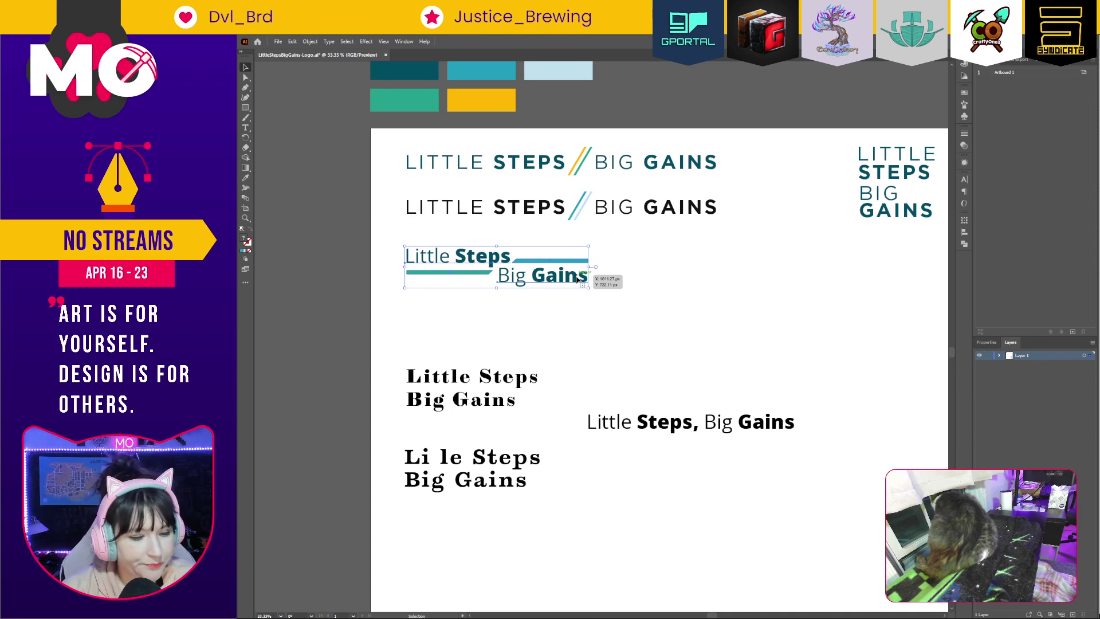
{"action": "scroll", "coordinate": [577, 279], "scroll_direction": "up", "scroll_amount": 1}
{"action": "left_click", "coordinate": [610, 337]}
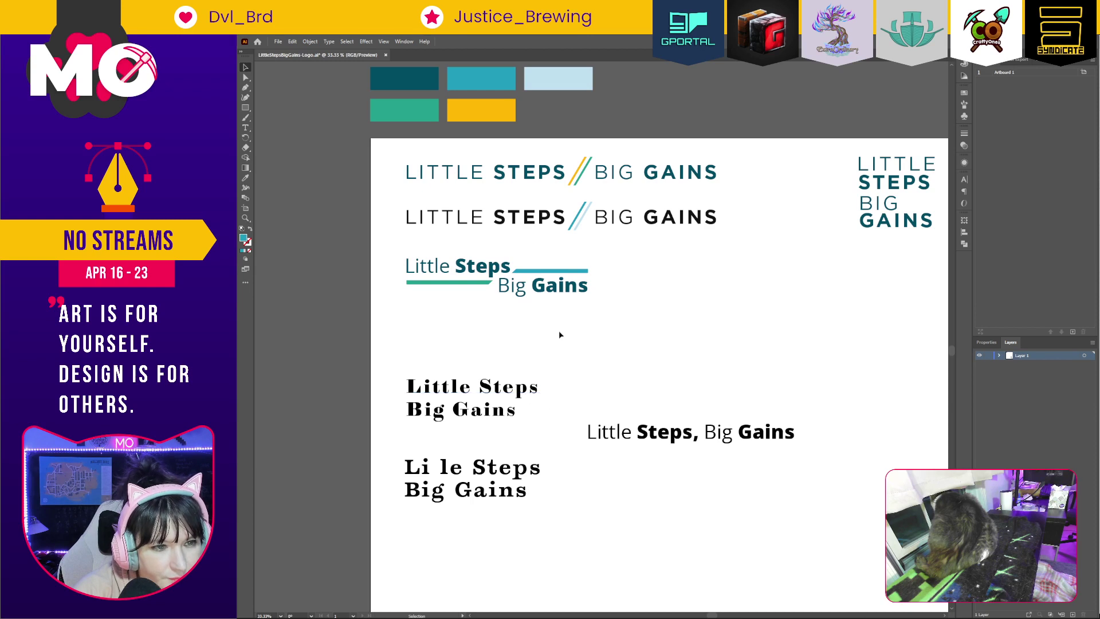
Duplicate the offset bar logo directly below itself and recolor the copy's lettering to near-black.
{"action": "left_click_drag", "start_coordinate": [558, 331], "coordinate": [436, 254]}
{"action": "left_click_drag", "start_coordinate": [550, 288], "coordinate": [550, 338]}
{"action": "left_click", "coordinate": [507, 334]}
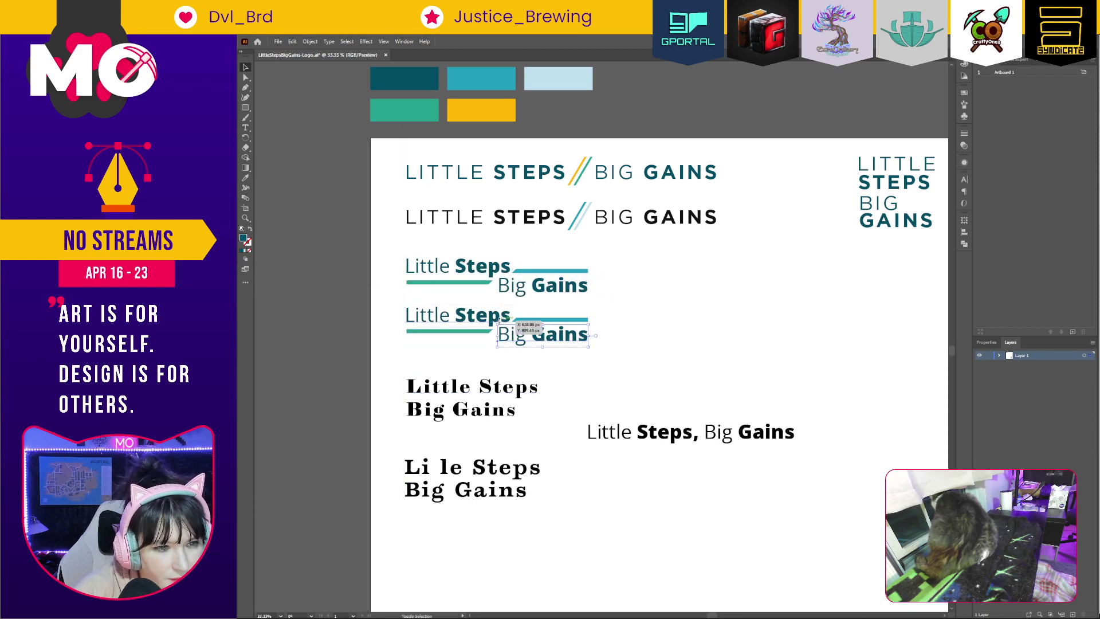
{"action": "left_click", "coordinate": [497, 322]}
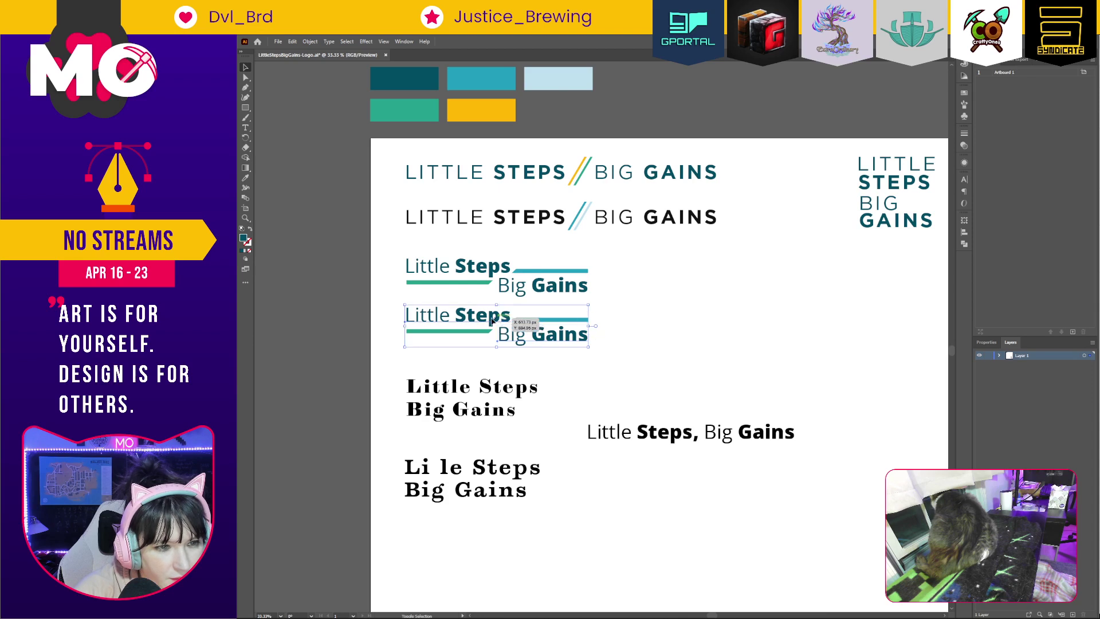
{"action": "double_click", "coordinate": [243, 238]}
{"action": "left_click", "coordinate": [1002, 378]}
{"action": "type", "text": "11111"}
{"action": "key", "text": "Return"}
{"action": "left_click", "coordinate": [666, 362]}
Move the two serif wordmarks and the one-line comma wordmark together farther down the artboard.
{"action": "left_click_drag", "start_coordinate": [676, 354], "coordinate": [662, 284]}
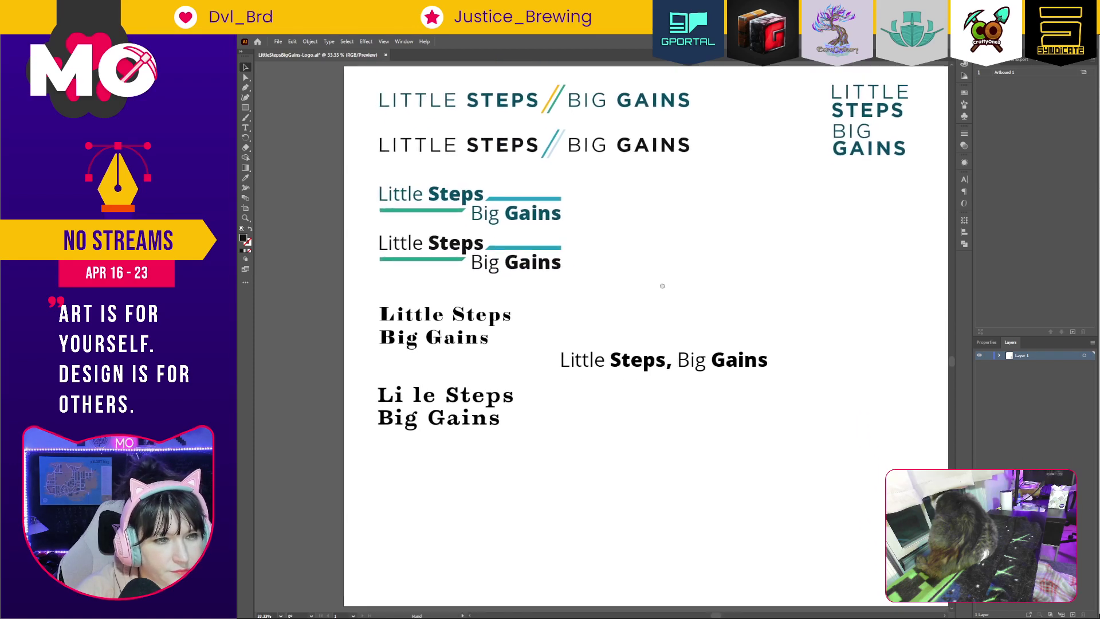
{"action": "left_click_drag", "start_coordinate": [751, 445], "coordinate": [750, 446]}
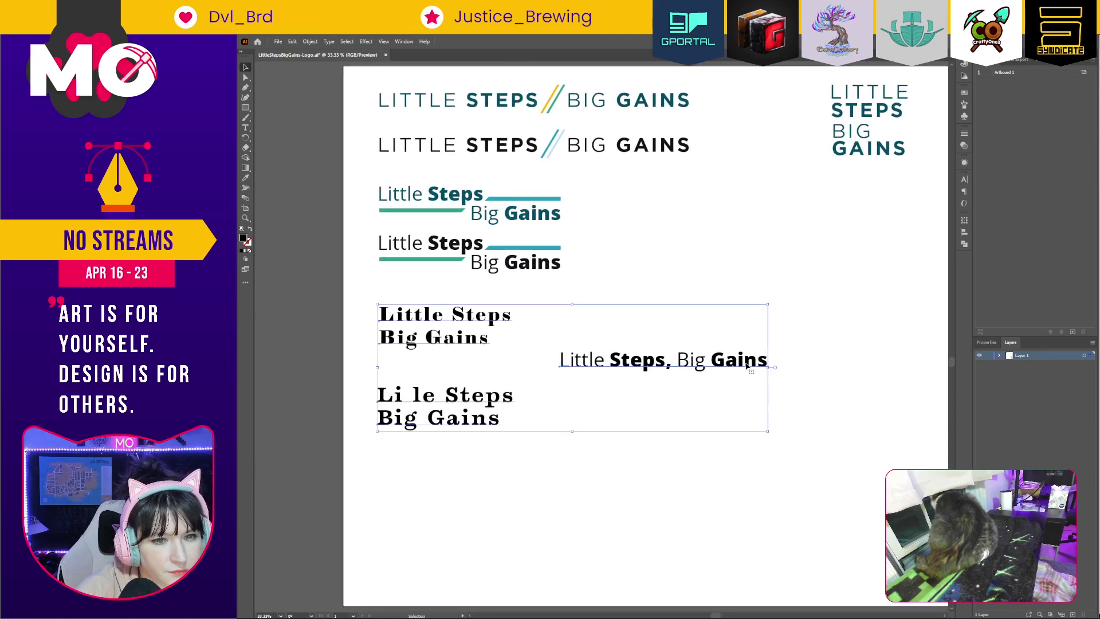
{"action": "left_click_drag", "start_coordinate": [746, 367], "coordinate": [747, 441]}
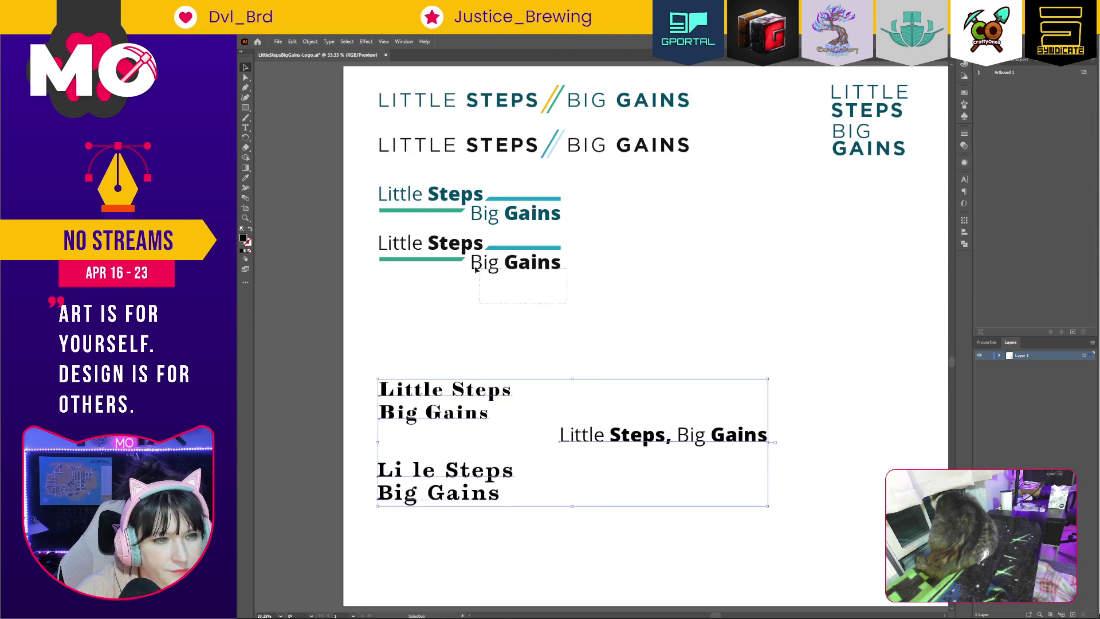
{"action": "left_click", "coordinate": [421, 236]}
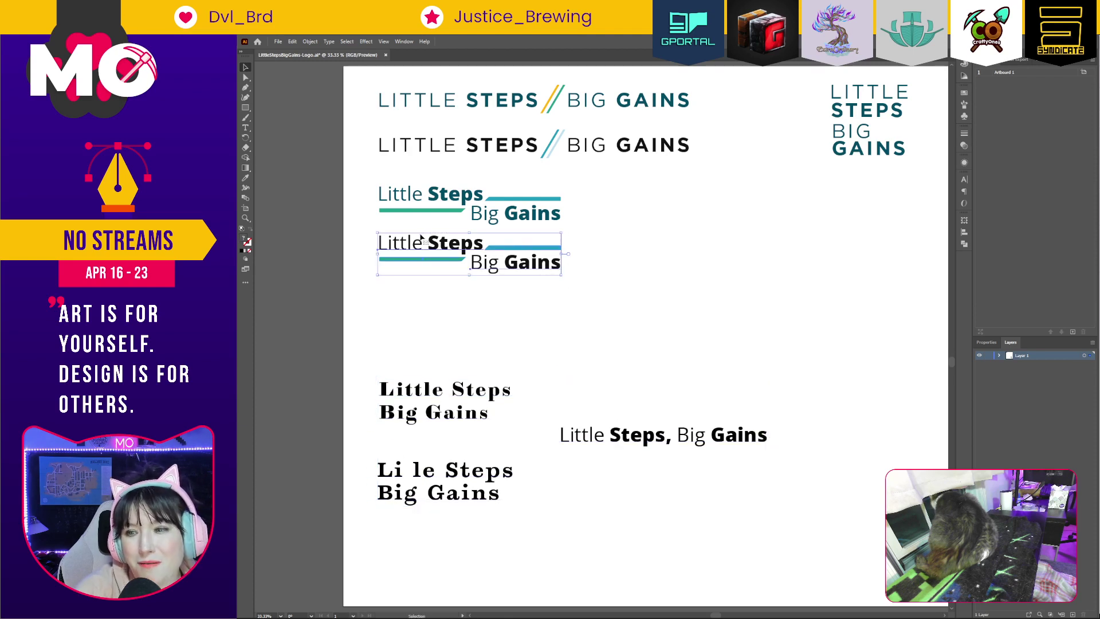
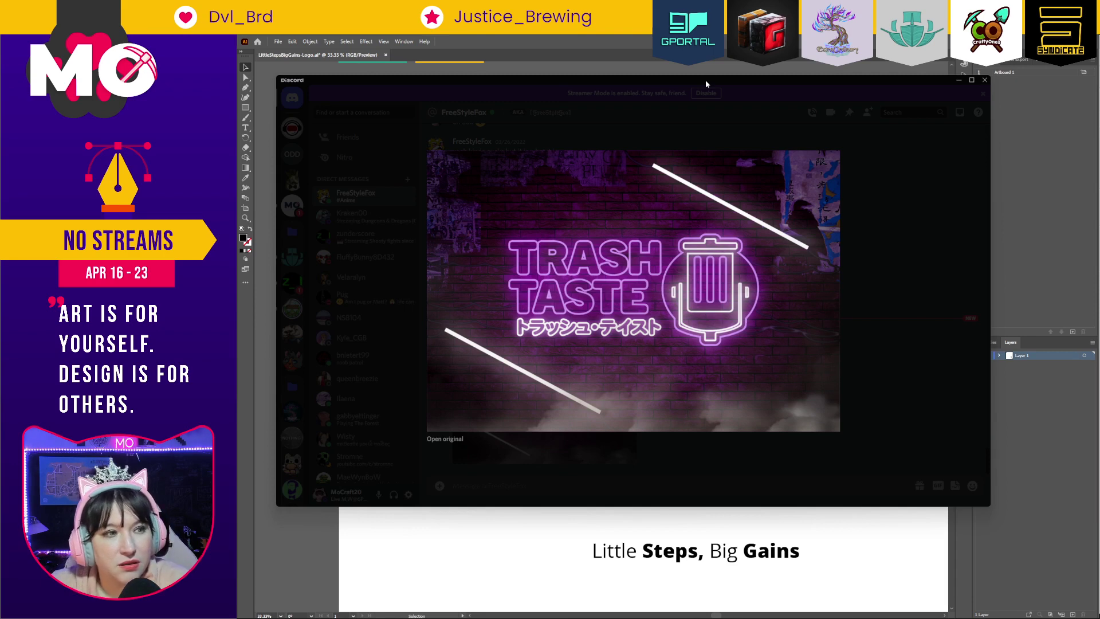
Minimize Discord and move the wide serif wordmark below the bar logos, aligned with their left edge.
{"action": "key", "text": "super+Down"}
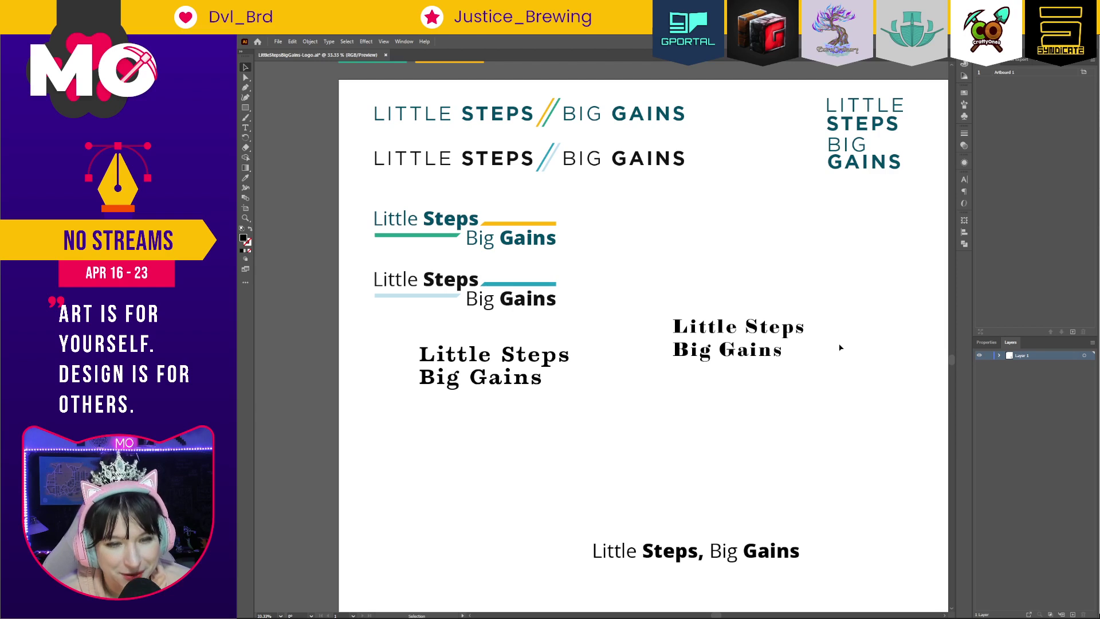
{"action": "left_click", "coordinate": [533, 358]}
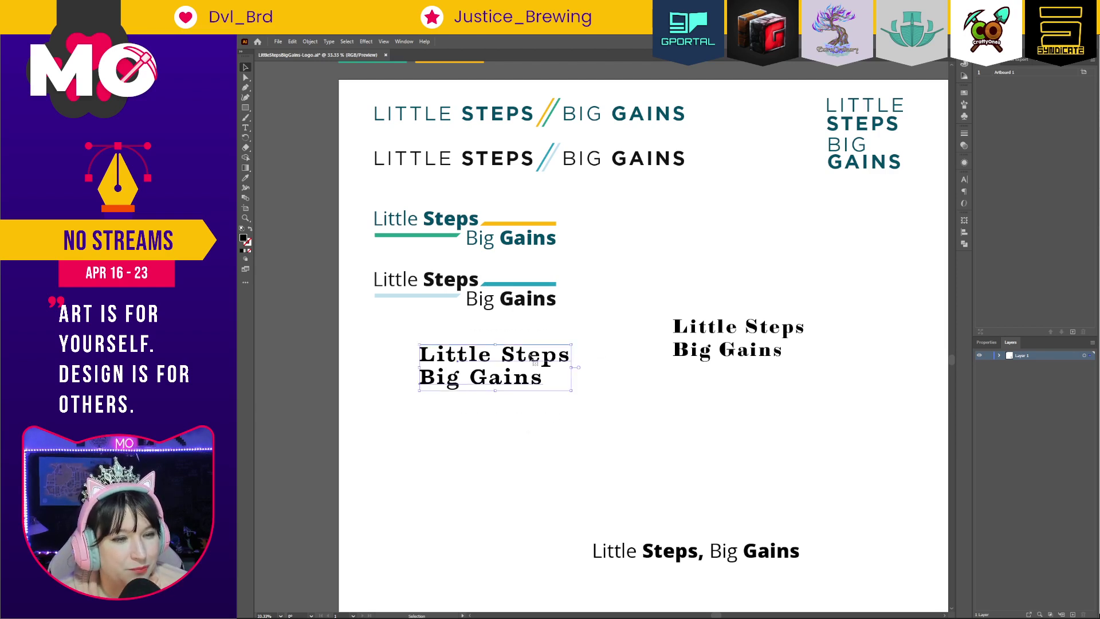
{"action": "left_click", "coordinate": [586, 415]}
{"action": "left_click", "coordinate": [522, 358]}
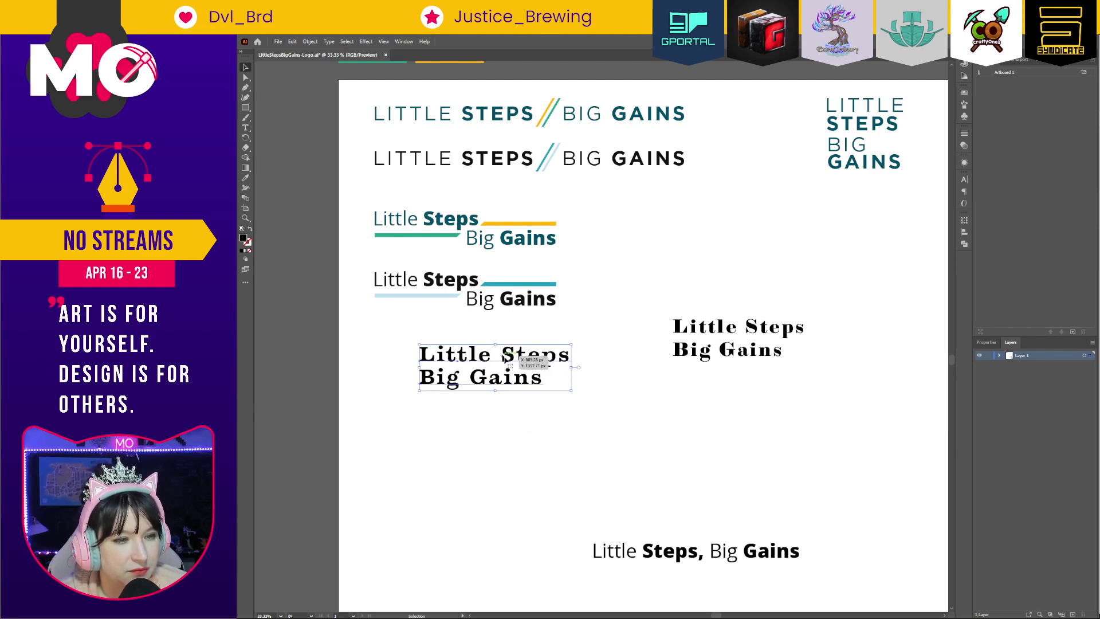
{"action": "left_click_drag", "start_coordinate": [523, 357], "coordinate": [476, 398]}
{"action": "left_click", "coordinate": [569, 432]}
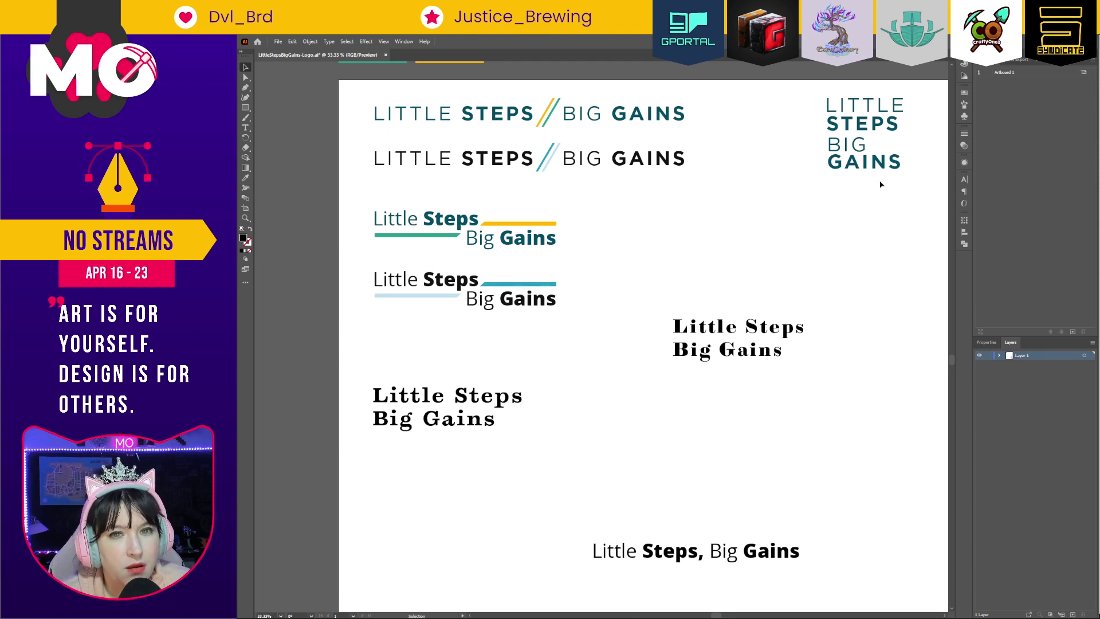
Duplicate LITTLE STEPS and BIG GAINS from the teal slash wordmark without the slashes and stack them on two left-aligned lines.
{"action": "left_click", "coordinate": [607, 120]}
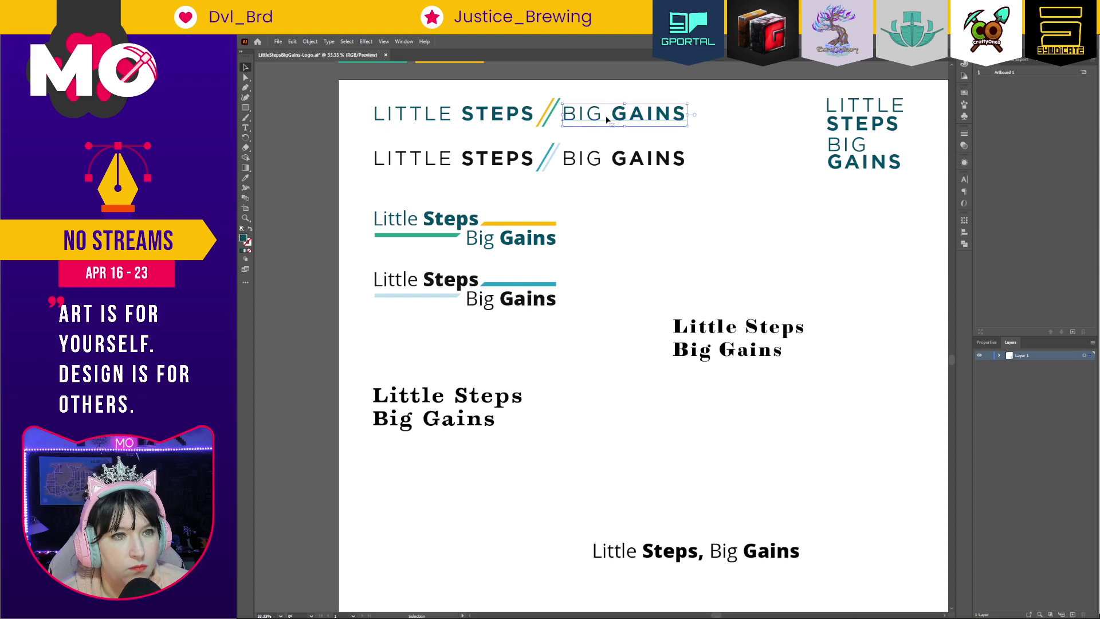
{"action": "left_click", "coordinate": [492, 119], "text": "shift"}
{"action": "left_click_drag", "start_coordinate": [491, 118], "coordinate": [737, 202]}
{"action": "left_click_drag", "start_coordinate": [840, 208], "coordinate": [650, 228]}
{"action": "left_click", "coordinate": [852, 257]}
Shift the four-line stacked wordmark right, closer to the artboard's edge, to free space beside the top wordmarks.
{"action": "scroll", "coordinate": [791, 263], "scroll_direction": "right", "scroll_amount": 3}
{"action": "left_click", "coordinate": [720, 136]}
{"action": "left_click_drag", "start_coordinate": [721, 135], "coordinate": [829, 134]}
{"action": "left_click", "coordinate": [498, 198]}
{"action": "key", "text": "t"}
{"action": "key", "text": "v"}
{"action": "left_click_drag", "start_coordinate": [668, 245], "coordinate": [647, 274]}
{"action": "key", "text": "Delete"}
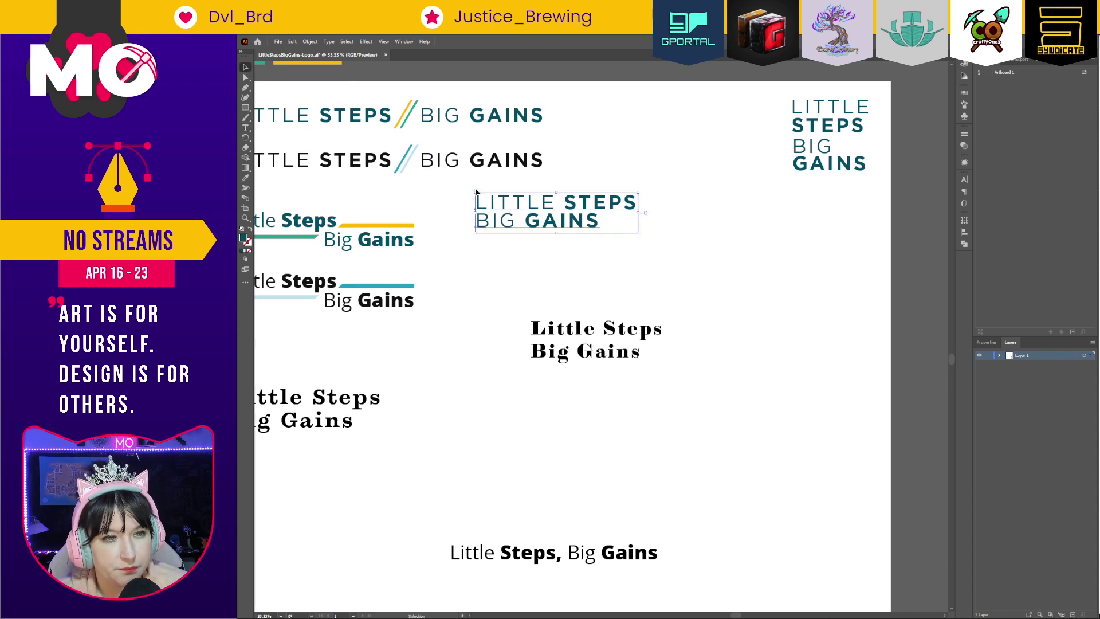
Move the two-line wordmark up into the top row, between the teal slash wordmark and the four-line version.
{"action": "left_click", "coordinate": [624, 215]}
{"action": "left_click_drag", "start_coordinate": [624, 215], "coordinate": [738, 114]}
{"action": "left_click", "coordinate": [687, 280]}
{"action": "scroll", "coordinate": [648, 251], "scroll_direction": "up", "scroll_amount": 1}
{"action": "left_click_drag", "start_coordinate": [564, 285], "coordinate": [622, 250]}
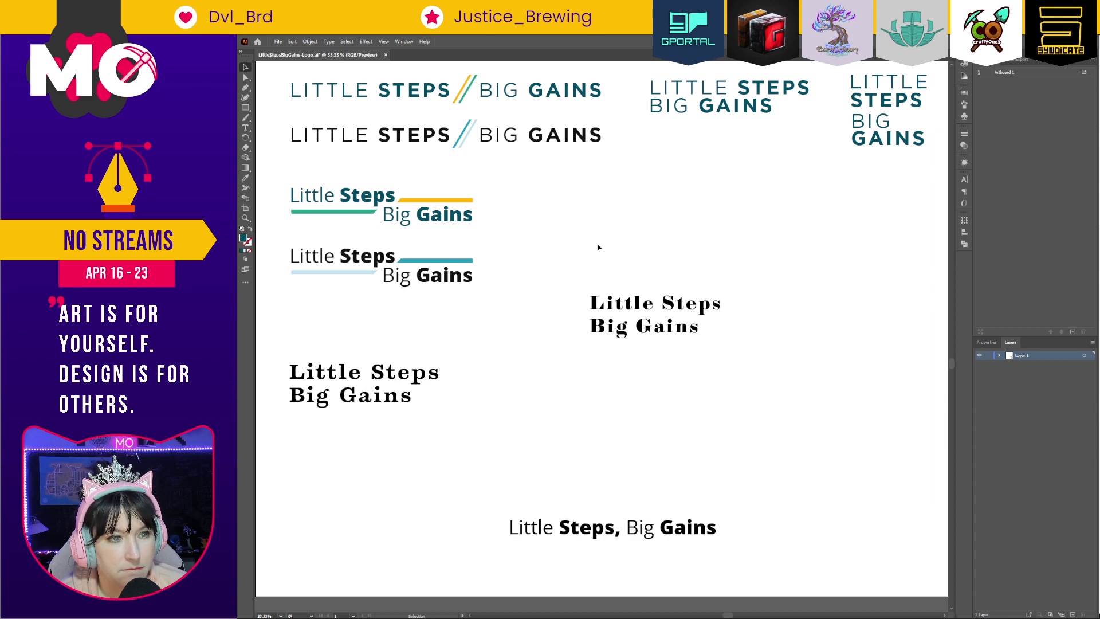
Duplicate the two-line teal wordmark straight down into the empty area below it.
{"action": "left_click_drag", "start_coordinate": [573, 425], "coordinate": [628, 404]}
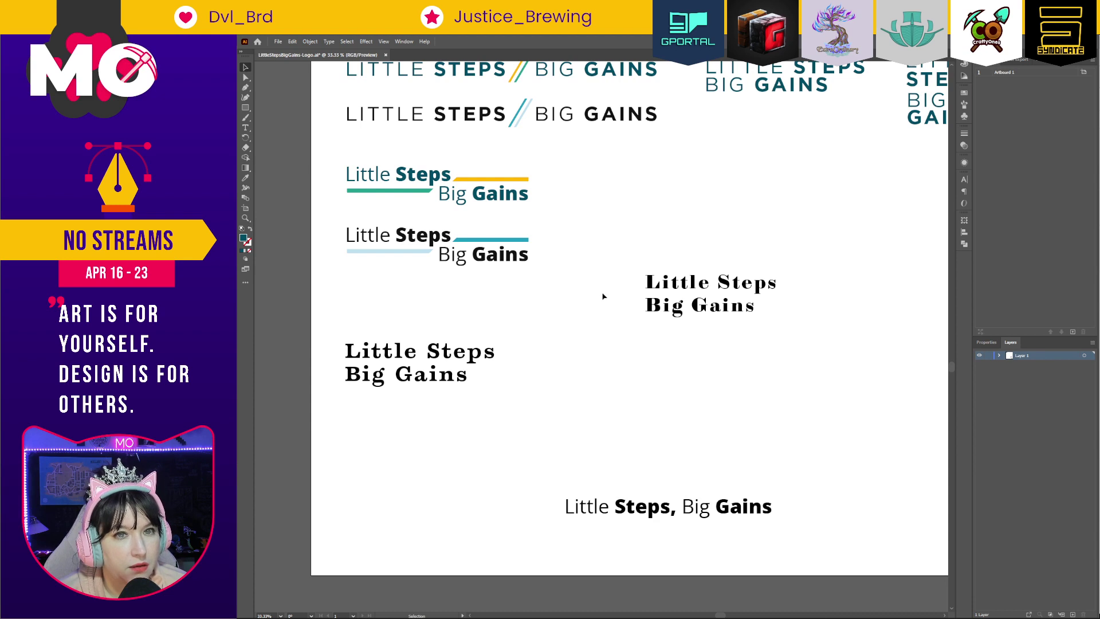
{"action": "scroll", "coordinate": [791, 160], "scroll_direction": "up", "scroll_amount": 3}
{"action": "left_click", "coordinate": [794, 147]}
{"action": "left_click_drag", "start_coordinate": [793, 147], "coordinate": [794, 285]}
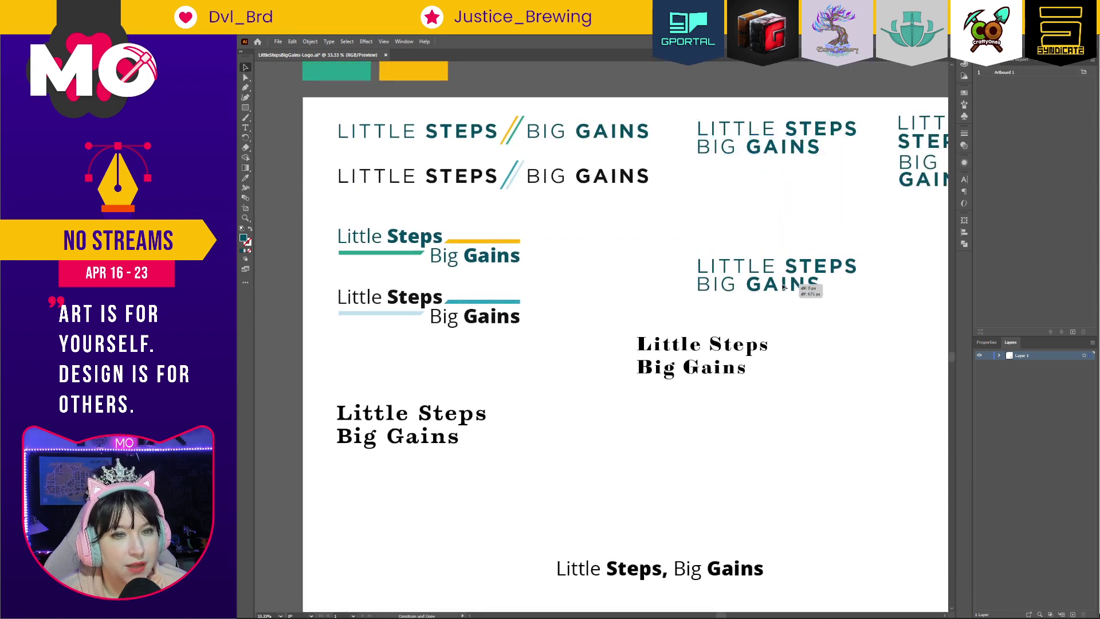
Move the bold serif wordmark down, clear of the new two-line copy.
{"action": "left_click", "coordinate": [729, 369]}
{"action": "left_click_drag", "start_coordinate": [719, 345], "coordinate": [717, 428]}
{"action": "left_click", "coordinate": [707, 349]}
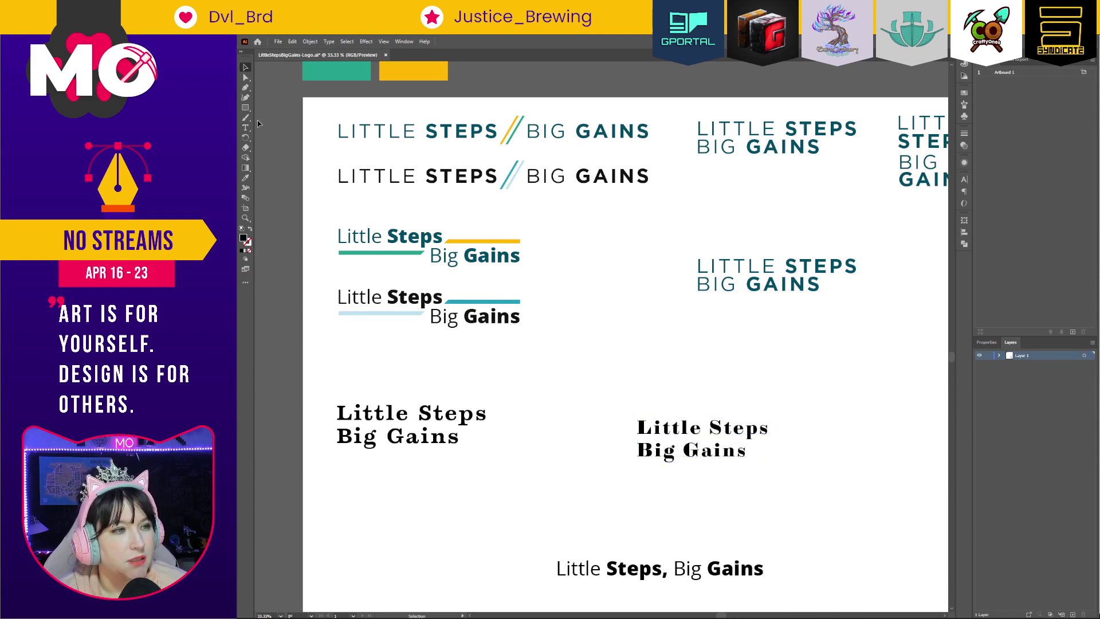
Draw a thin black vertical rectangle along the left side of the lower two-line wordmark, spanning both lines.
{"action": "key", "text": "m"}
{"action": "left_click_drag", "start_coordinate": [691, 259], "coordinate": [692, 292]}
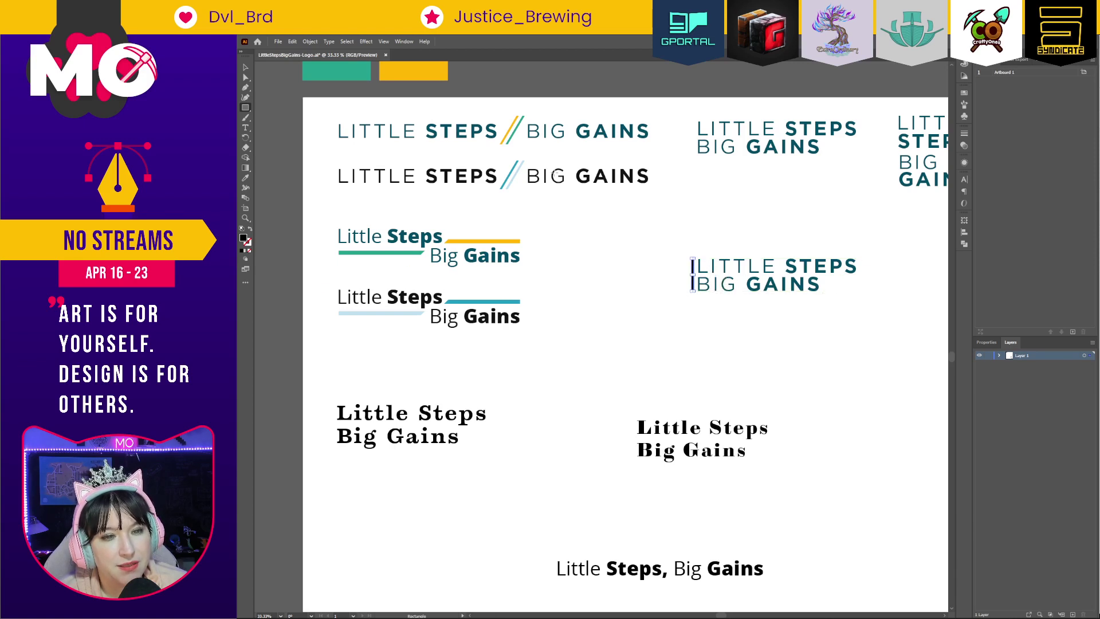
{"action": "left_click", "coordinate": [245, 68]}
{"action": "left_click", "coordinate": [759, 322]}
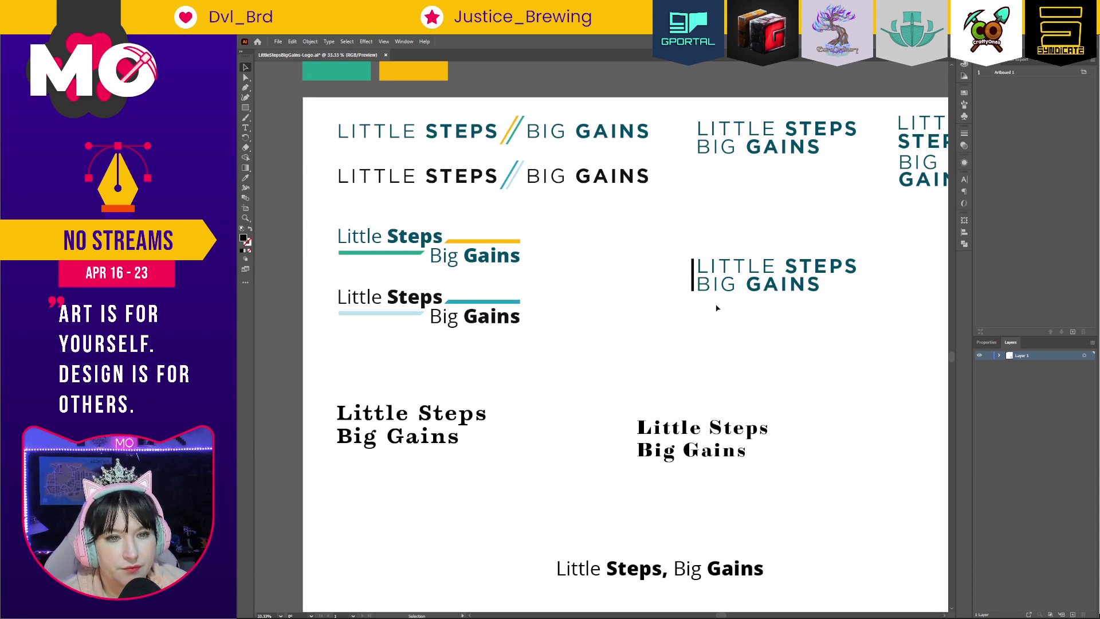
Make a horizontal copy of the black bar and place it under BIG, flush with the vertical bar's left edge.
{"action": "key", "text": "a"}
{"action": "left_click_drag", "start_coordinate": [670, 257], "coordinate": [852, 339]}
{"action": "key", "text": "z"}
{"action": "left_click_drag", "start_coordinate": [767, 304], "coordinate": [675, 371]}
{"action": "key", "text": "v"}
{"action": "left_click", "coordinate": [501, 310]}
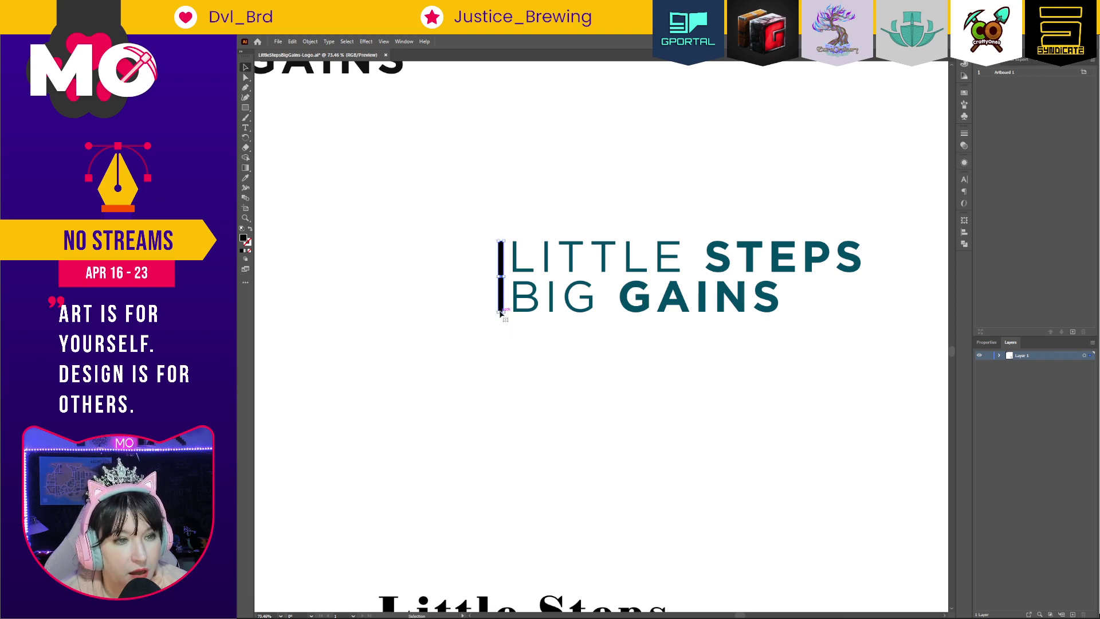
{"action": "left_click_drag", "start_coordinate": [500, 257], "coordinate": [584, 408]}
{"action": "left_click_drag", "start_coordinate": [525, 373], "coordinate": [558, 325]}
Extend the vertical bar down to meet the horizontal bar, forming an L-shaped corner around the wordmark.
{"action": "key", "text": "z"}
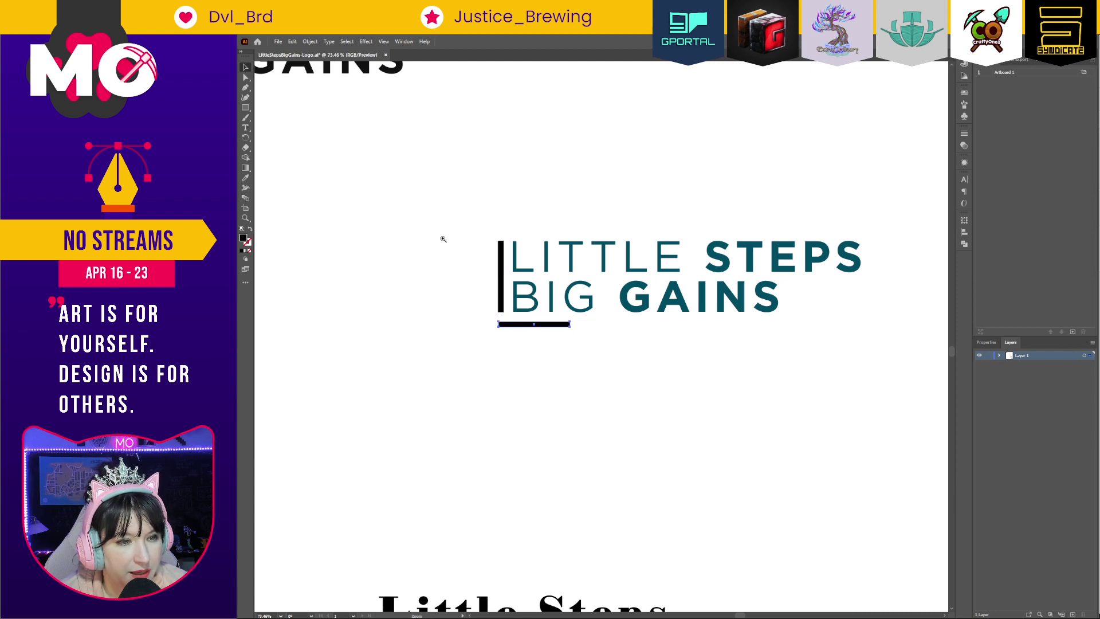
{"action": "left_click_drag", "start_coordinate": [439, 234], "coordinate": [592, 356]}
{"action": "key", "text": "v"}
{"action": "left_click", "coordinate": [666, 518]}
{"action": "left_click_drag", "start_coordinate": [666, 519], "coordinate": [666, 574]}
{"action": "left_click", "coordinate": [555, 532]}
{"action": "key", "text": "ctrl+1"}
{"action": "left_click_drag", "start_coordinate": [781, 99], "coordinate": [569, 225]}
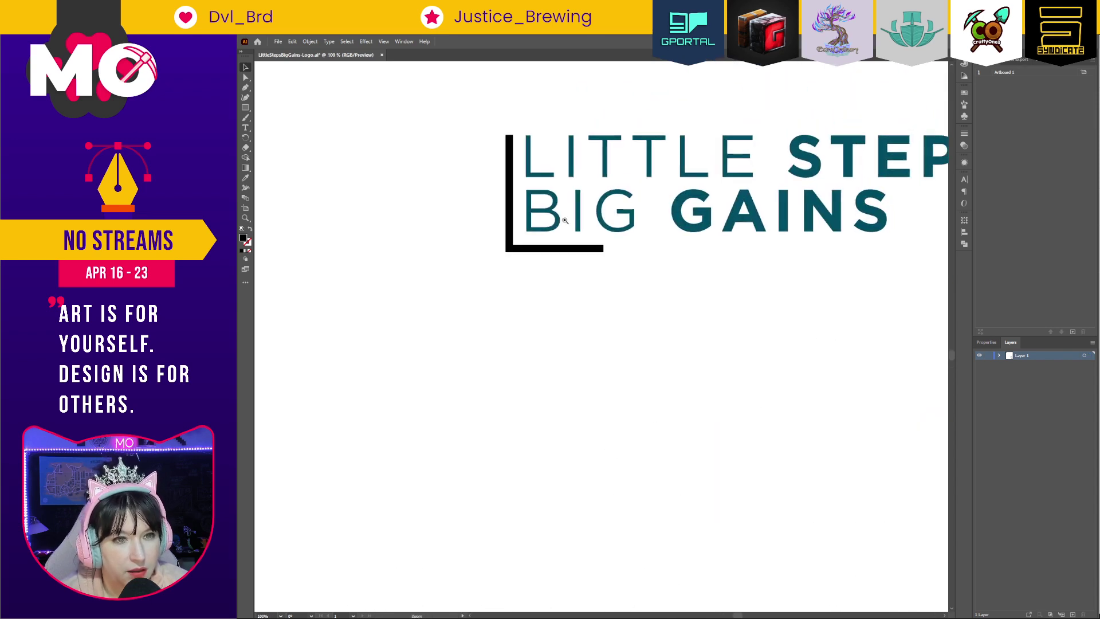
{"action": "left_click_drag", "start_coordinate": [739, 366], "coordinate": [653, 421]}
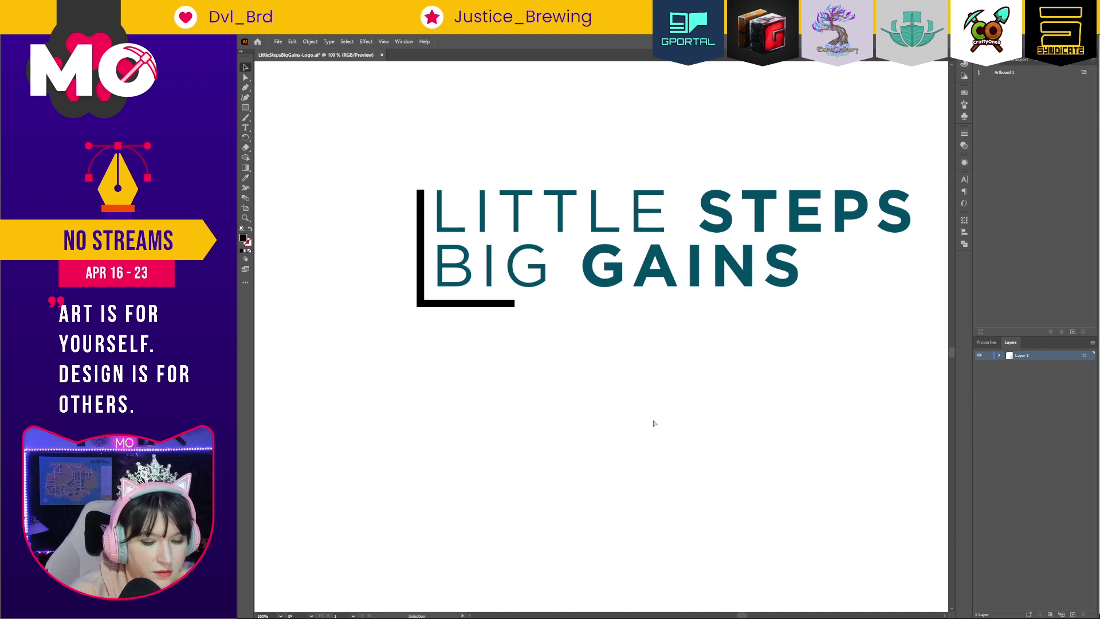
{"action": "key", "text": "ctrl+minus"}
{"action": "key", "text": "ctrl+minus"}
{"action": "key", "text": "ctrl+minus"}
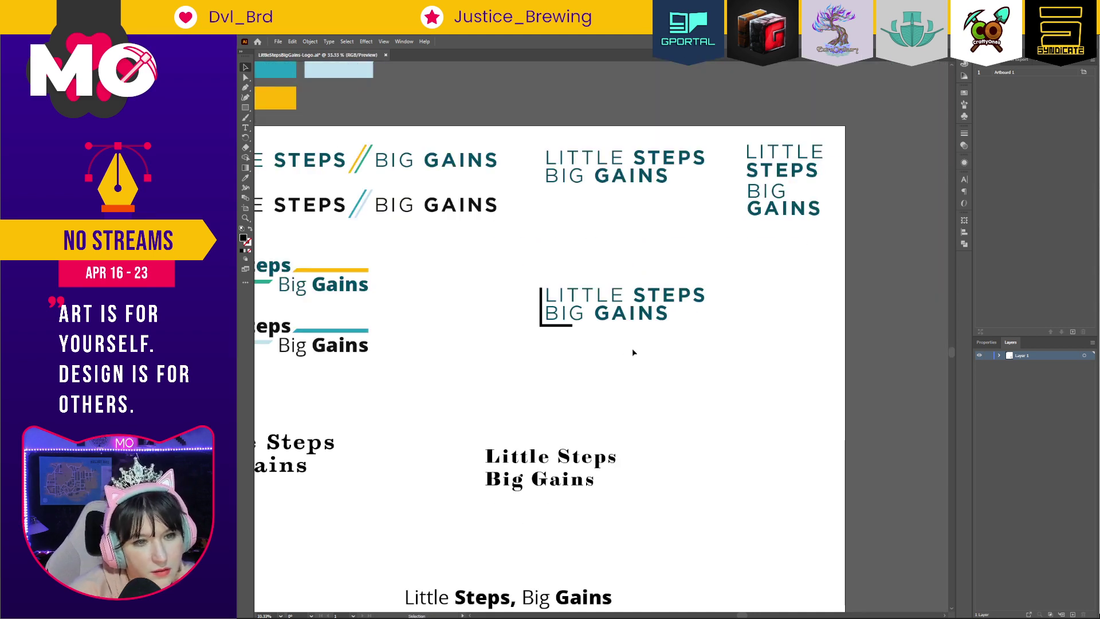
Stretch the horizontal bar to the right so that it runs beneath GAINS.
{"action": "left_click", "coordinate": [572, 328]}
{"action": "scroll", "coordinate": [501, 263], "scroll_direction": "up", "scroll_amount": 4}
{"action": "left_click_drag", "start_coordinate": [755, 284], "coordinate": [440, 144]}
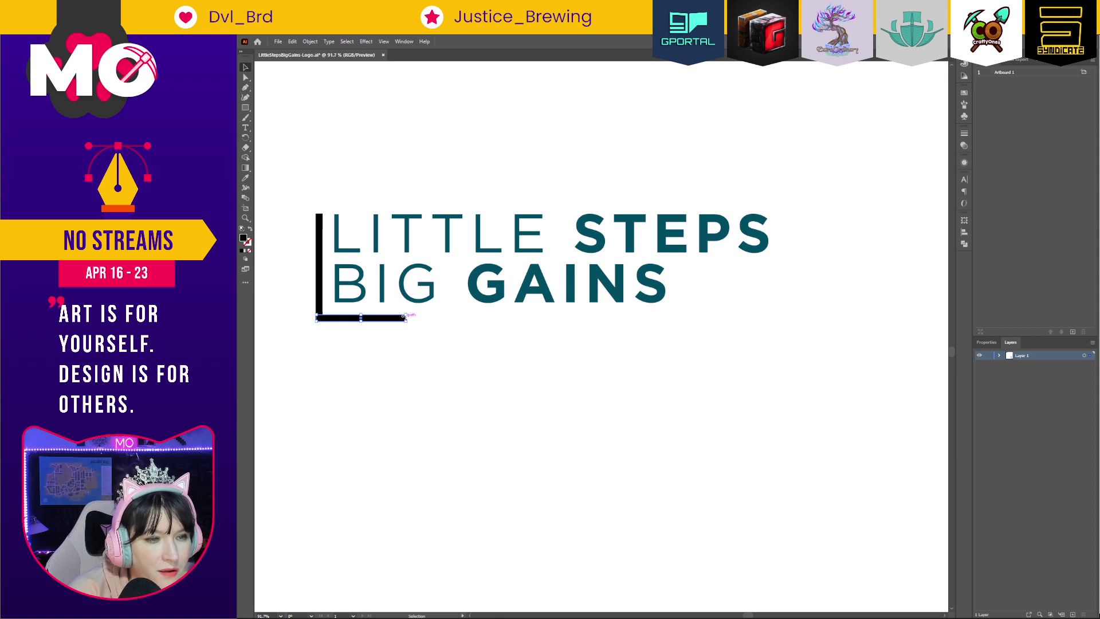
{"action": "key", "text": "a"}
{"action": "key", "text": "ctrl+1"}
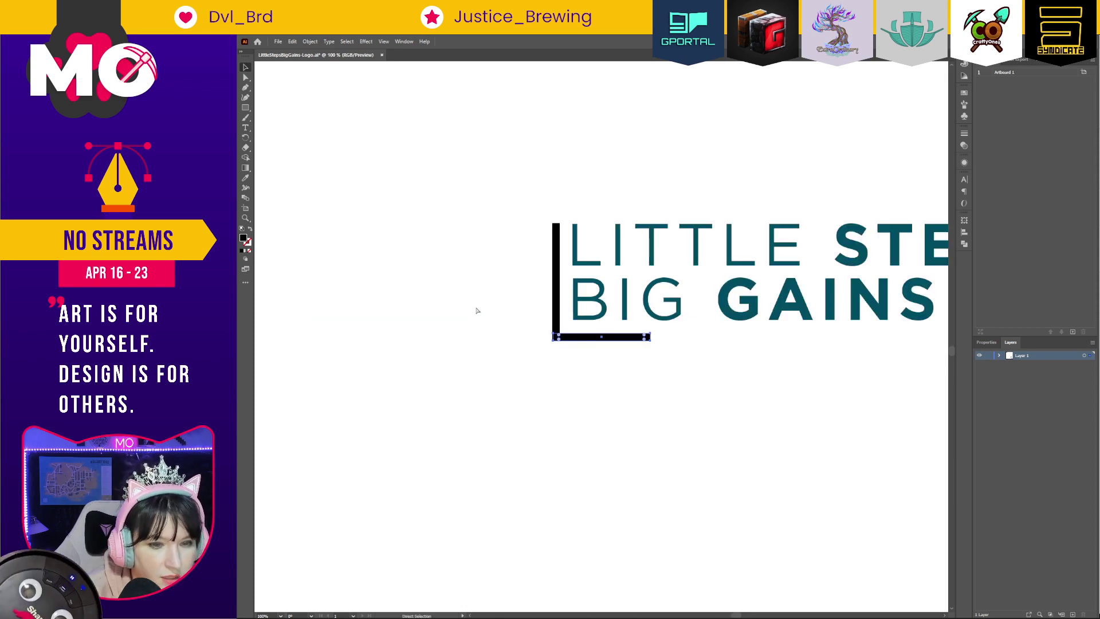
{"action": "key", "text": "ctrl+plus"}
{"action": "key", "text": "ctrl+plus"}
{"action": "left_click_drag", "start_coordinate": [749, 393], "coordinate": [532, 390]}
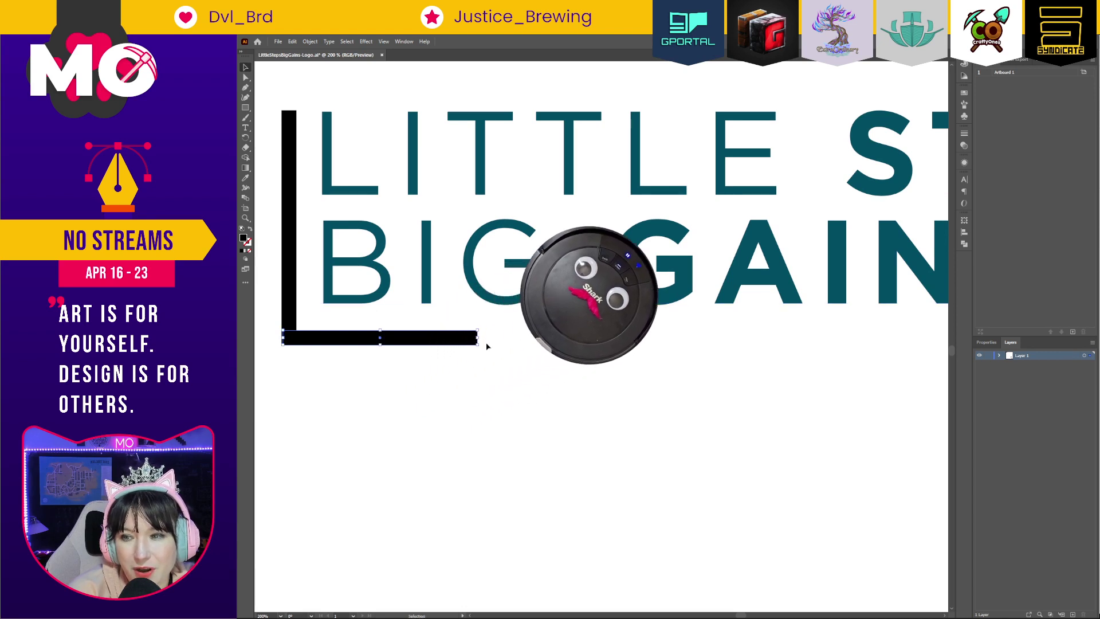
{"action": "left_click_drag", "start_coordinate": [478, 338], "coordinate": [931, 342]}
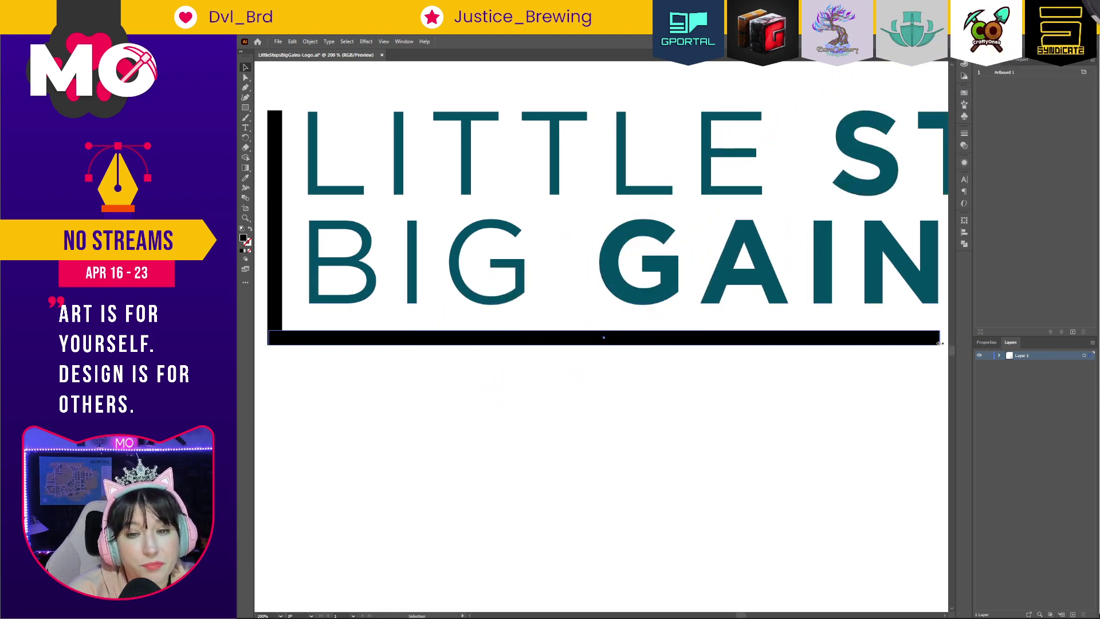
Adjust the horizontal bar's right end to line up with the final S of STEPS.
{"action": "scroll", "coordinate": [713, 437], "scroll_direction": "right", "scroll_amount": 5}
{"action": "scroll", "coordinate": [712, 438], "scroll_direction": "up", "scroll_amount": 1}
{"action": "mouse_move", "coordinate": [735, 370]}
{"action": "left_mouse_down"}
{"action": "mouse_move", "coordinate": [946, 377]}
{"action": "mouse_move", "coordinate": [732, 387]}
{"action": "left_mouse_up"}
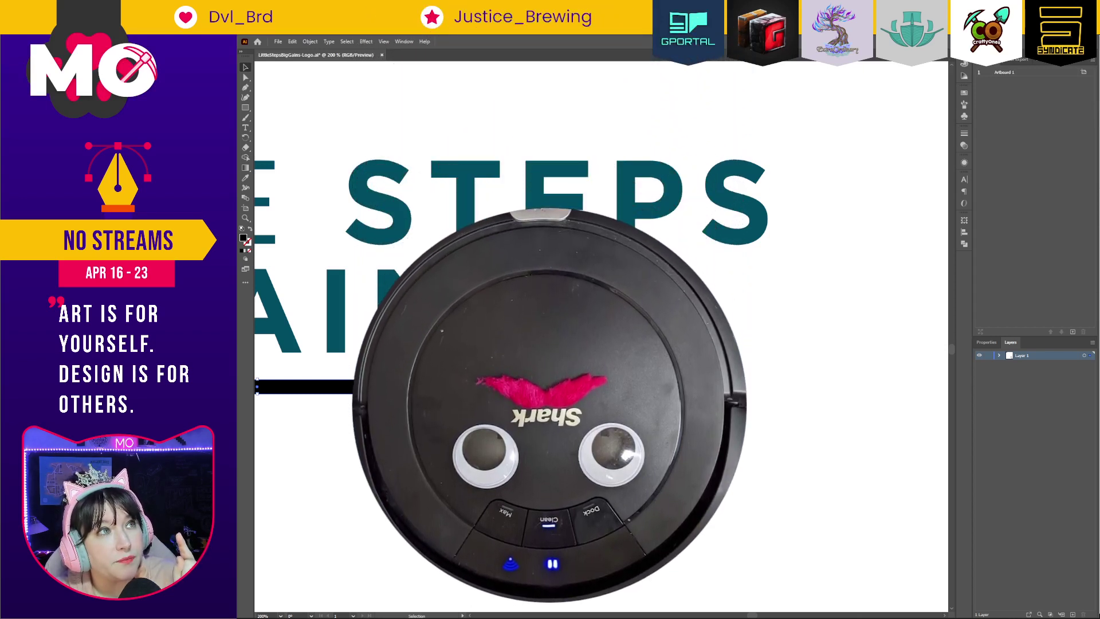
{"action": "left_click_drag", "start_coordinate": [733, 388], "coordinate": [776, 388]}
{"action": "left_click_drag", "start_coordinate": [772, 388], "coordinate": [768, 389]}
{"action": "key", "text": "ctrl+="}
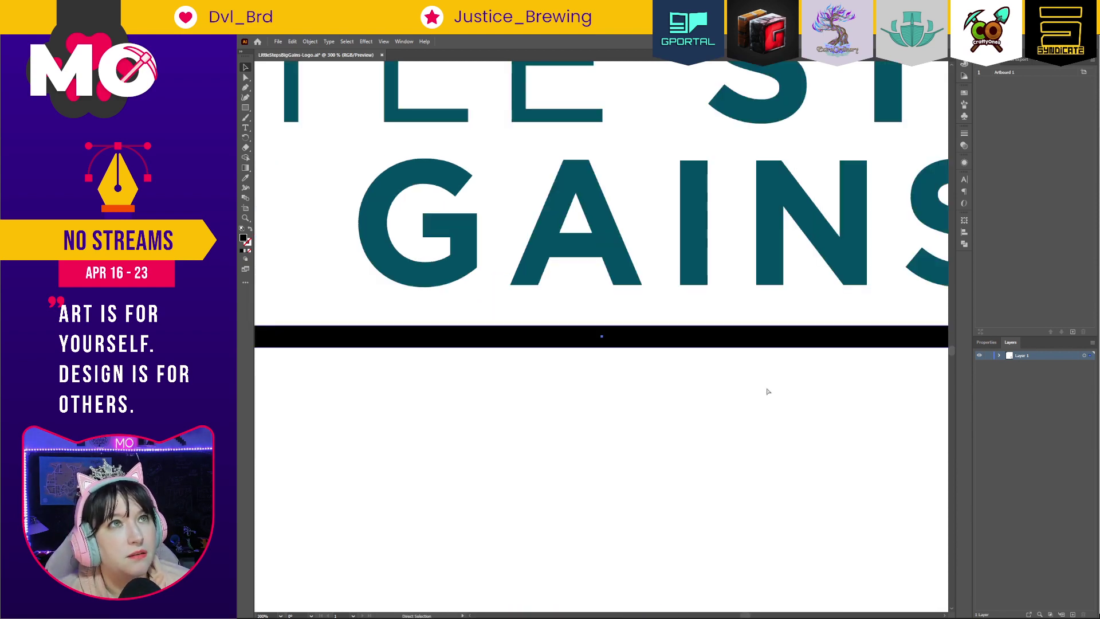
{"action": "key", "text": "ctrl+minus"}
{"action": "key", "text": "ctrl+minus"}
{"action": "key", "text": "ctrl+="}
{"action": "key", "text": "ctrl+minus"}
{"action": "key", "text": "ctrl+="}
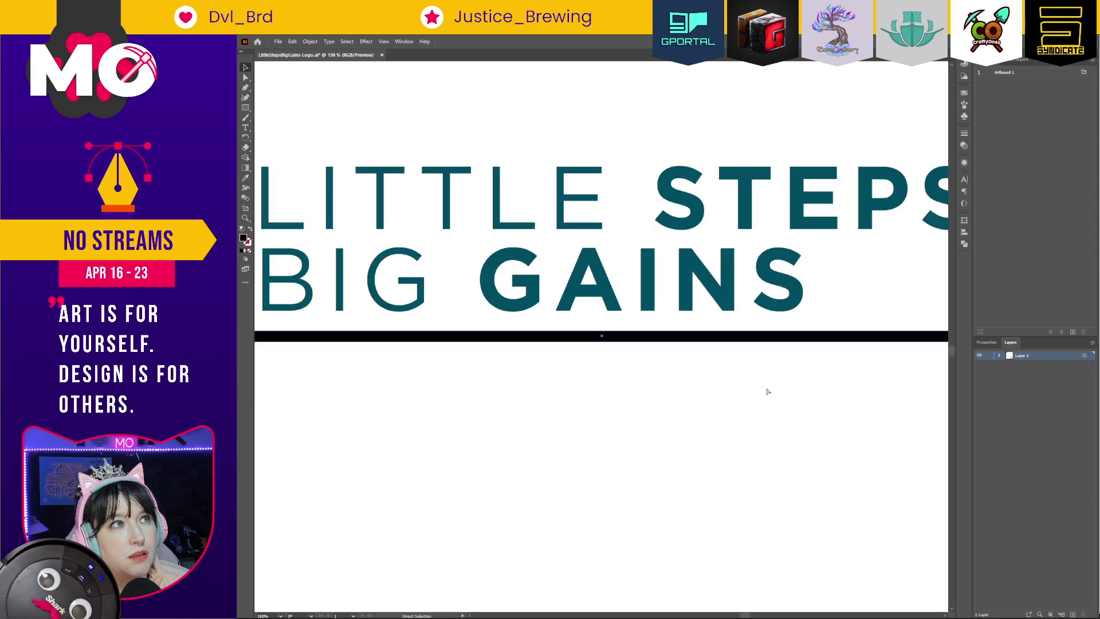
Shorten the horizontal bar so its right end lines up with the final S of GAINS.
{"action": "key", "text": "ctrl+minus"}
{"action": "key", "text": "v"}
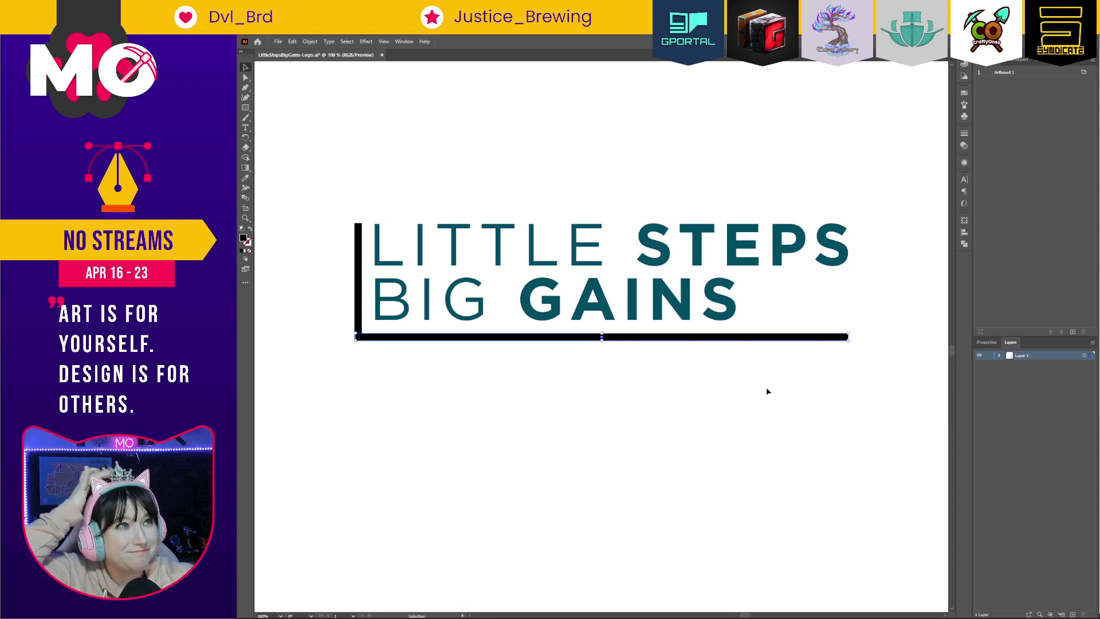
{"action": "key", "text": "ctrl+plus"}
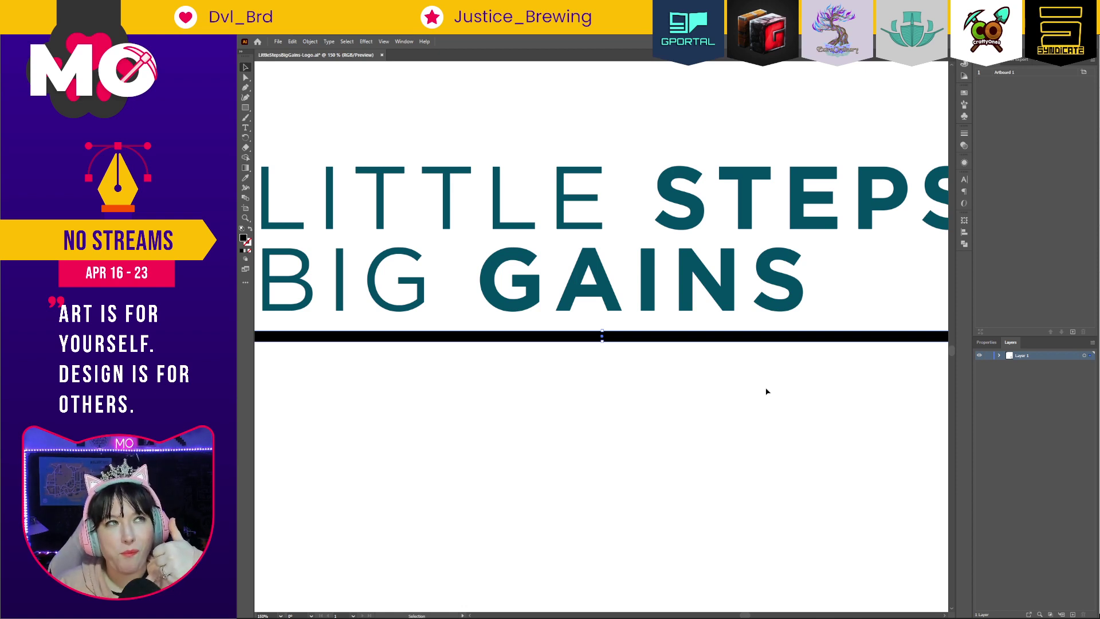
{"action": "key", "text": "ctrl+minus"}
{"action": "key", "text": "ctrl+minus"}
{"action": "key", "text": "ctrl+minus"}
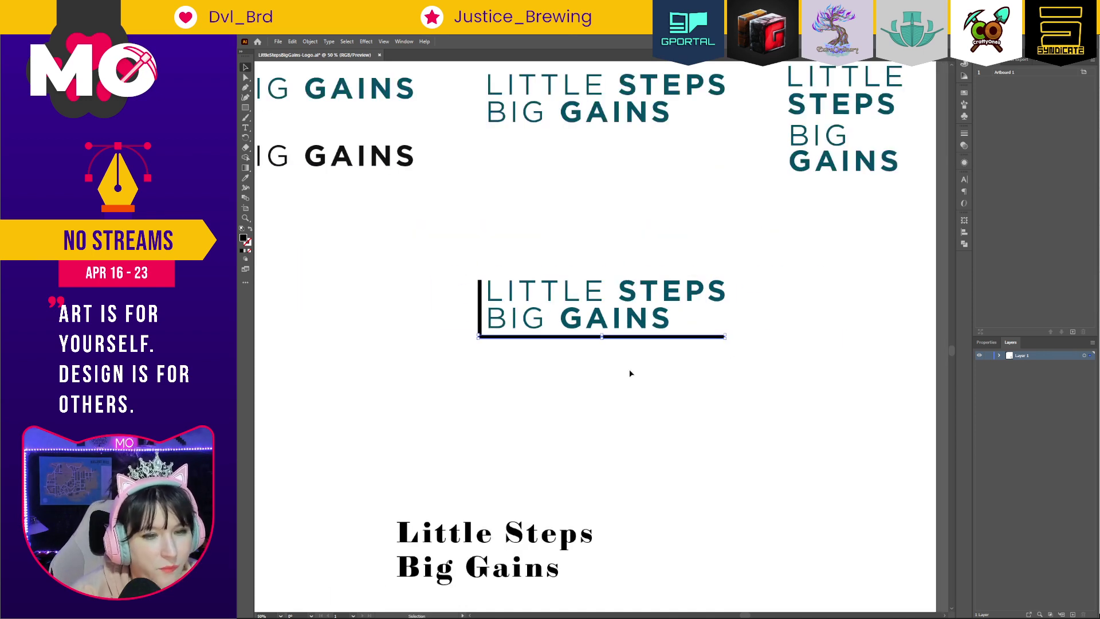
{"action": "left_click_drag", "start_coordinate": [645, 315], "coordinate": [735, 359]}
{"action": "left_click_drag", "start_coordinate": [818, 406], "coordinate": [527, 251]}
{"action": "left_click_drag", "start_coordinate": [814, 329], "coordinate": [607, 338]}
{"action": "key", "text": "ctrl+minus"}
{"action": "key", "text": "ctrl+minus"}
{"action": "key", "text": "ctrl+minus"}
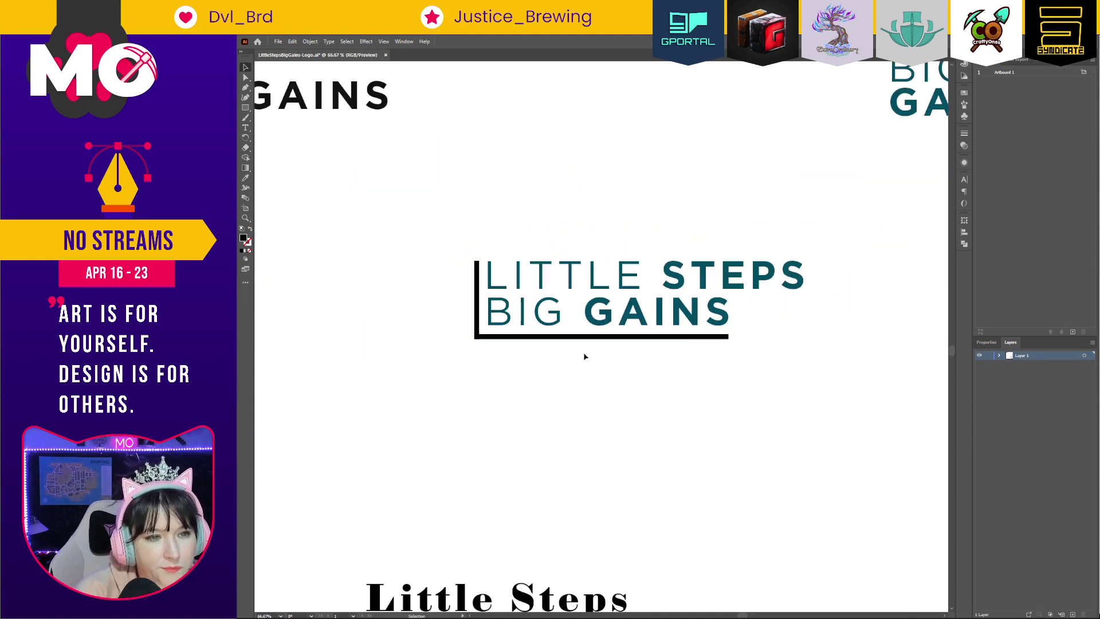
Try scaling the BIG GAINS line down slightly above the horizontal bar, then undo the resize.
{"action": "left_click", "coordinate": [642, 313]}
{"action": "left_click", "coordinate": [725, 336], "text": "shift"}
{"action": "left_click_drag", "start_coordinate": [737, 338], "coordinate": [720, 335]}
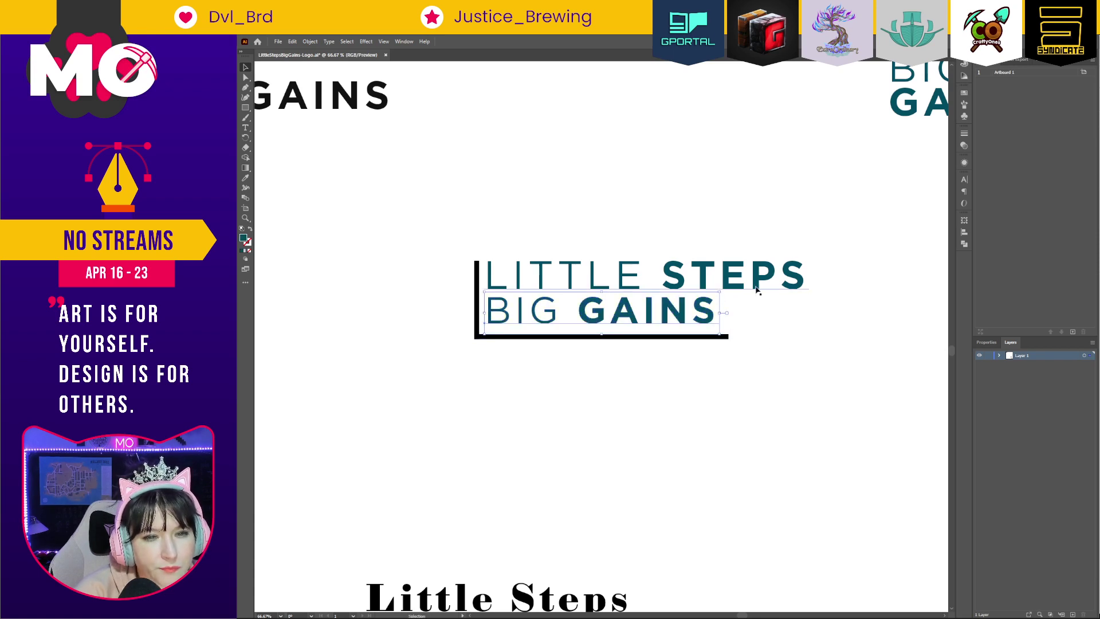
{"action": "key", "text": "ctrl+z"}
Stretch the L-shaped bracket outward from its lower-left corner and nudge it down to widen the gap around the wordmark.
{"action": "left_click", "coordinate": [541, 369]}
{"action": "left_click_drag", "start_coordinate": [466, 335], "coordinate": [463, 328]}
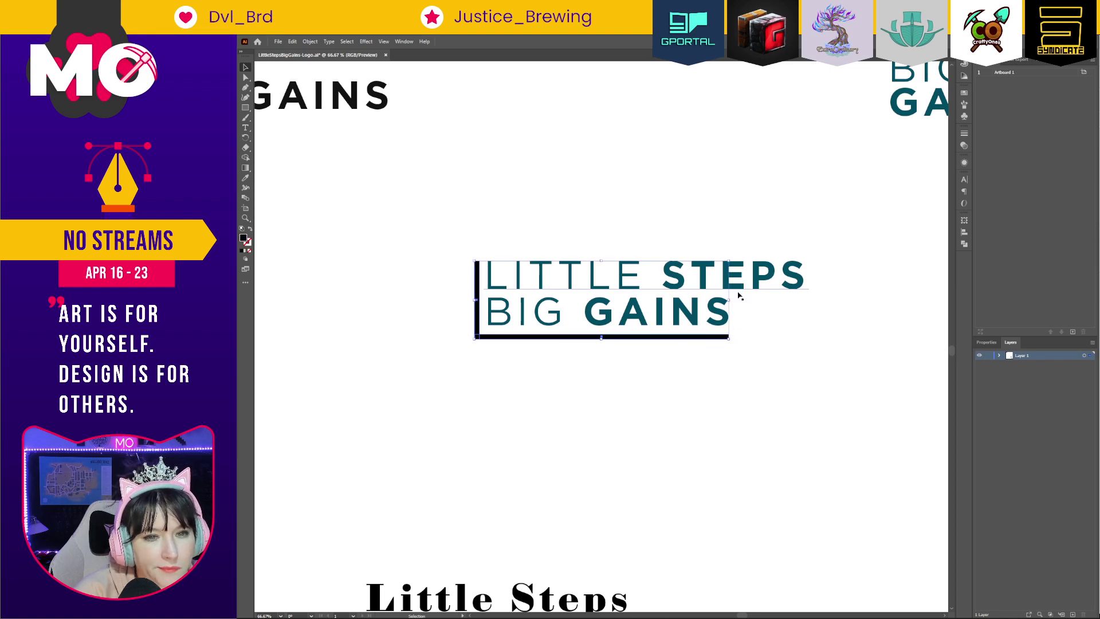
{"action": "left_click_drag", "start_coordinate": [474, 338], "coordinate": [464, 352]}
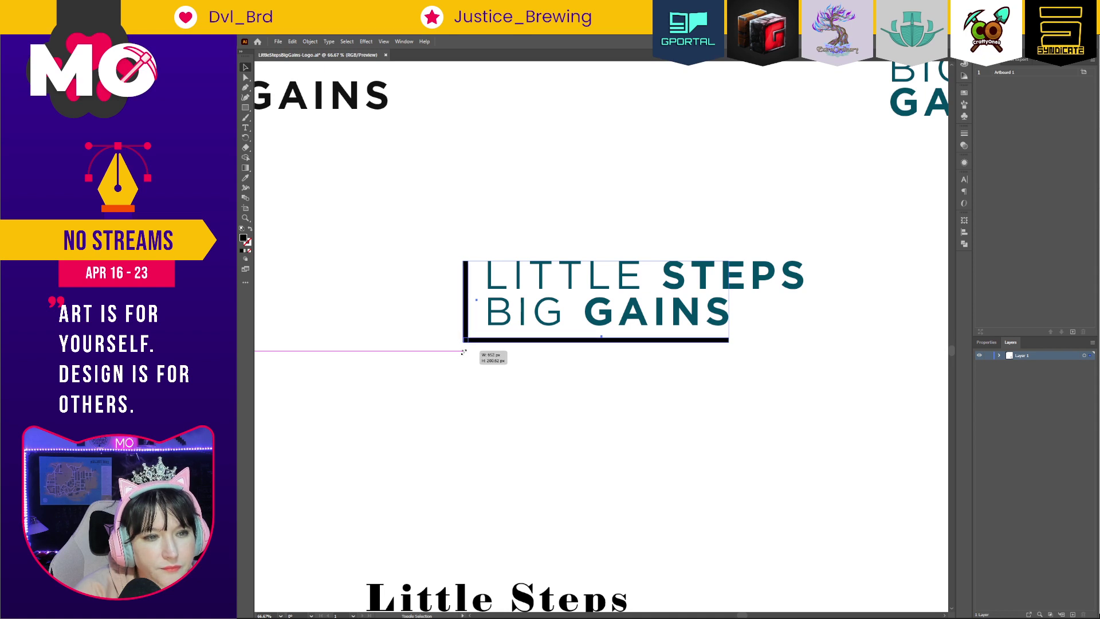
{"action": "left_click_drag", "start_coordinate": [464, 352], "coordinate": [465, 352]}
{"action": "key", "text": "Down"}
{"action": "key", "text": "Down"}
{"action": "key", "text": "Down"}
{"action": "key", "text": "Down"}
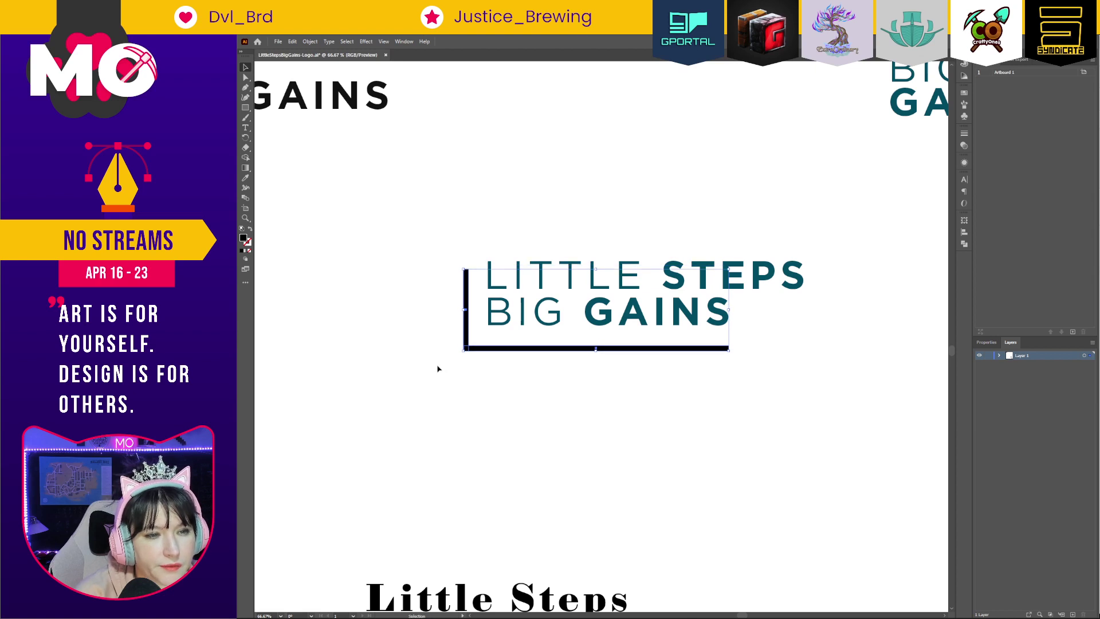
{"action": "key", "text": "Up"}
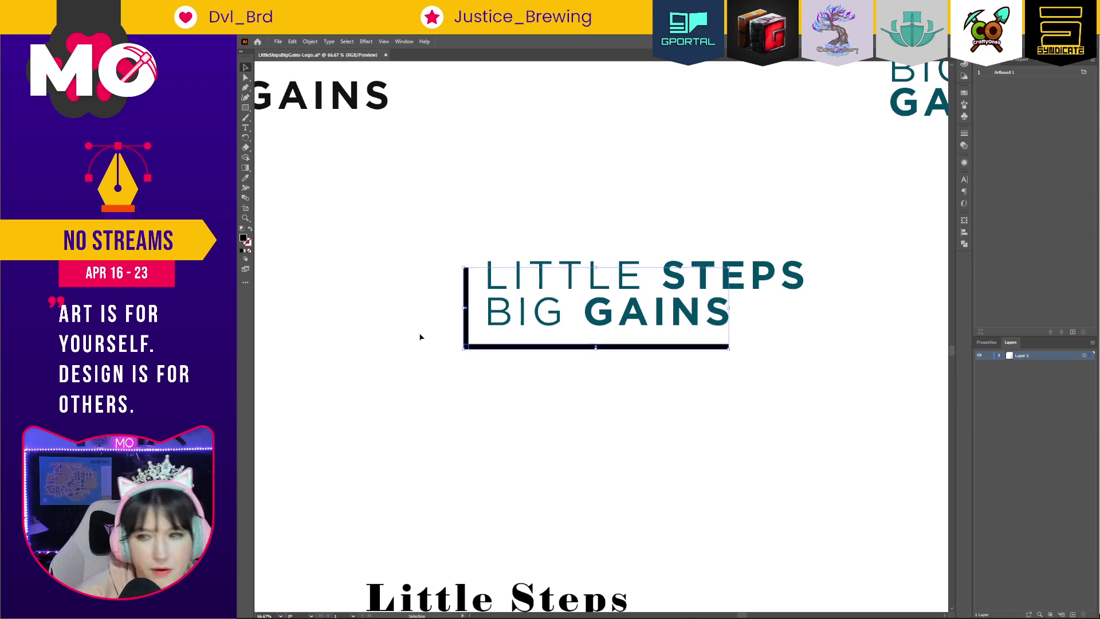
{"action": "left_click", "coordinate": [520, 385]}
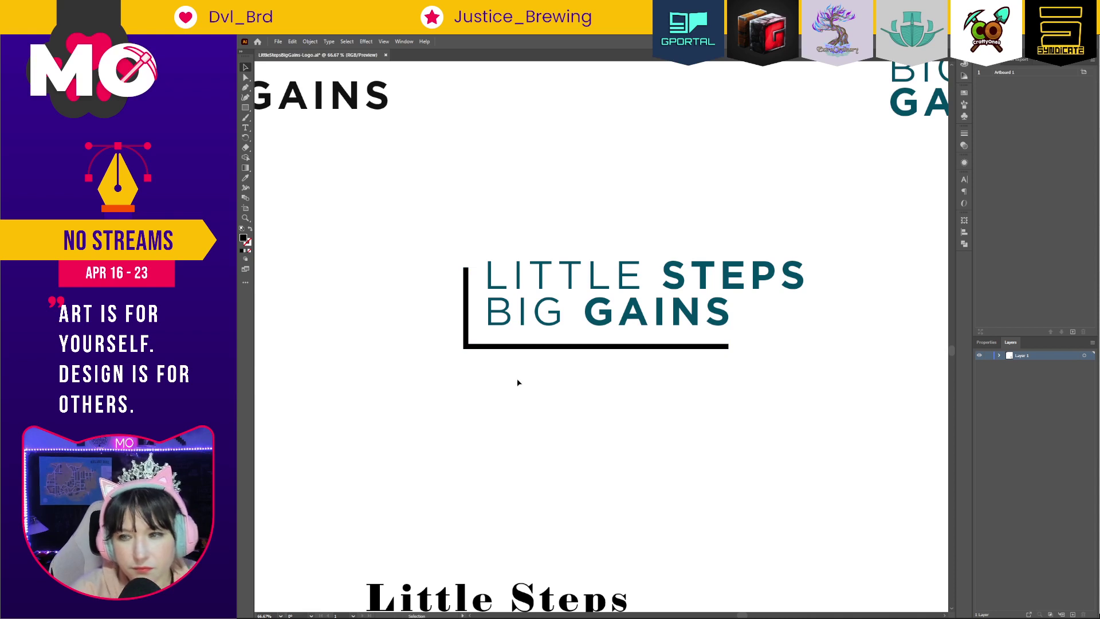
Extend the vertical bar's top end up to align with the top of LITTLE.
{"action": "scroll", "coordinate": [438, 241], "scroll_direction": "up", "scroll_amount": 3}
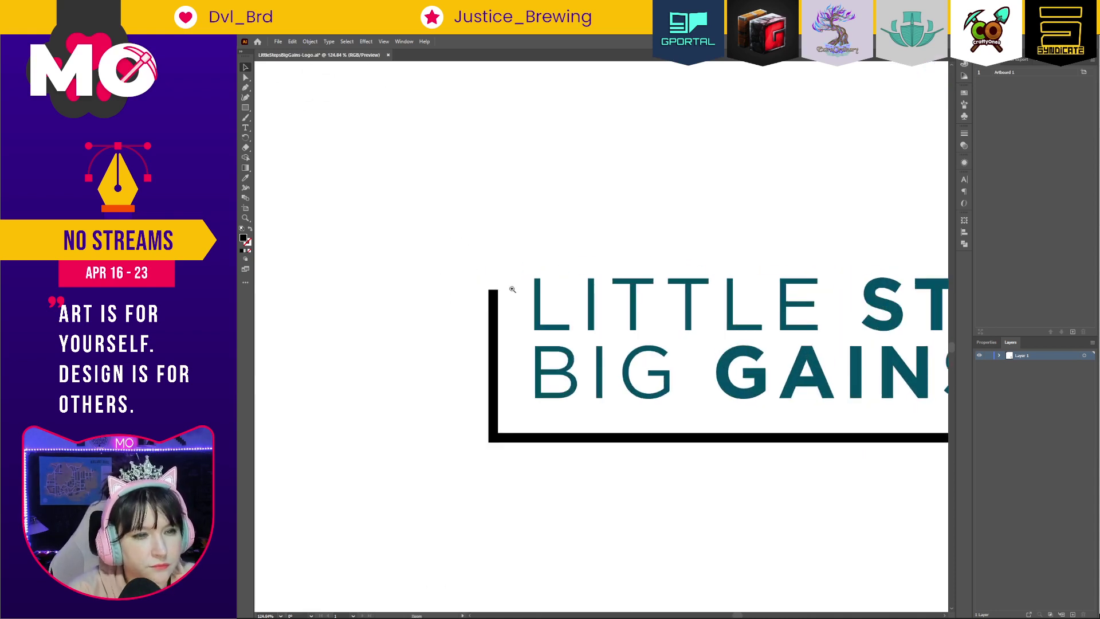
{"action": "left_click", "coordinate": [494, 302]}
{"action": "scroll", "coordinate": [471, 273], "scroll_direction": "up", "scroll_amount": 2}
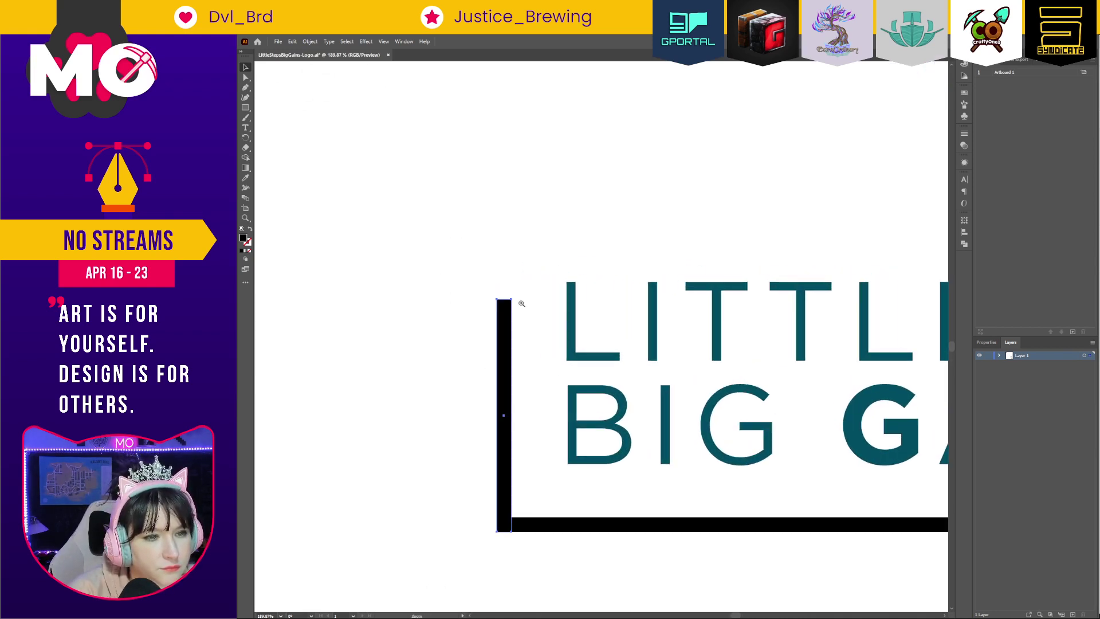
{"action": "left_click_drag", "start_coordinate": [503, 300], "coordinate": [505, 281]}
{"action": "scroll", "coordinate": [506, 283], "scroll_direction": "down", "scroll_amount": 5}
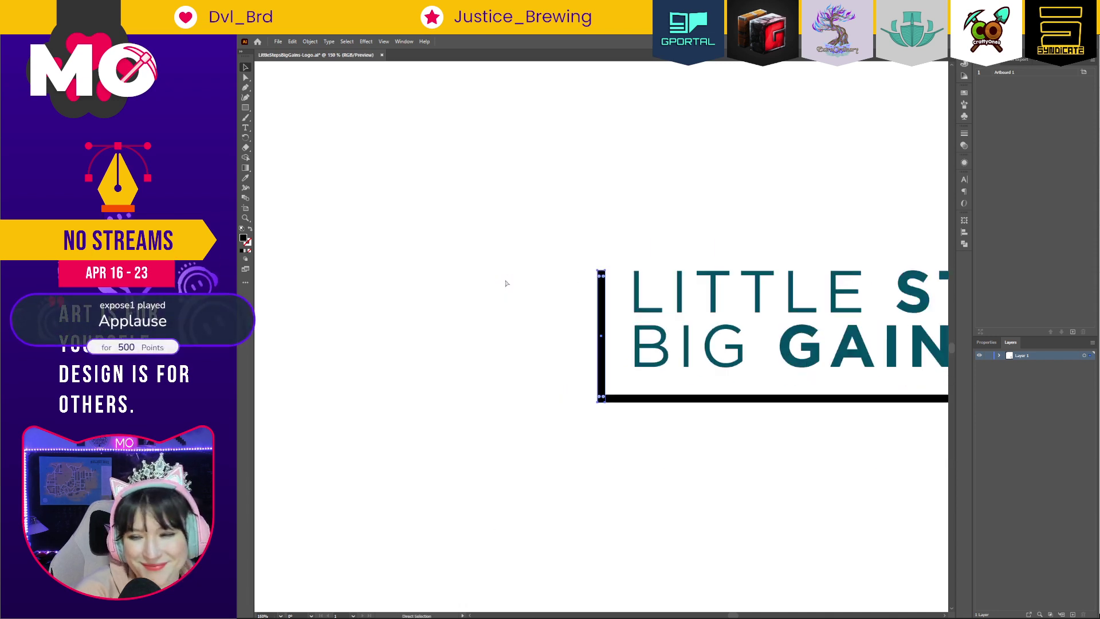
{"action": "left_click_drag", "start_coordinate": [640, 434], "coordinate": [542, 429]}
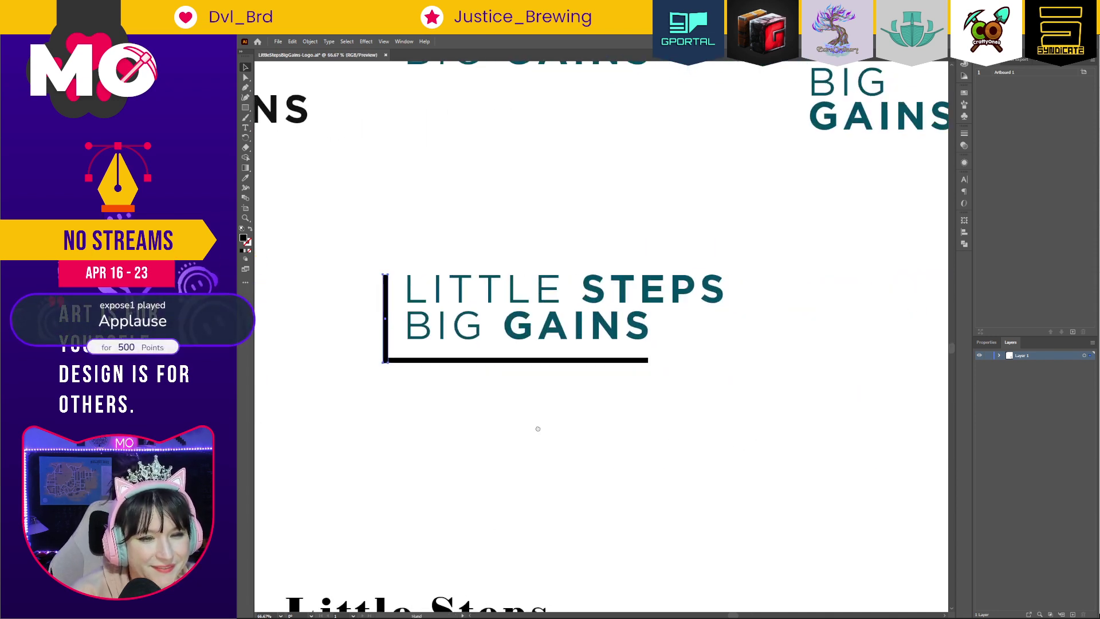
{"action": "left_click", "coordinate": [615, 423]}
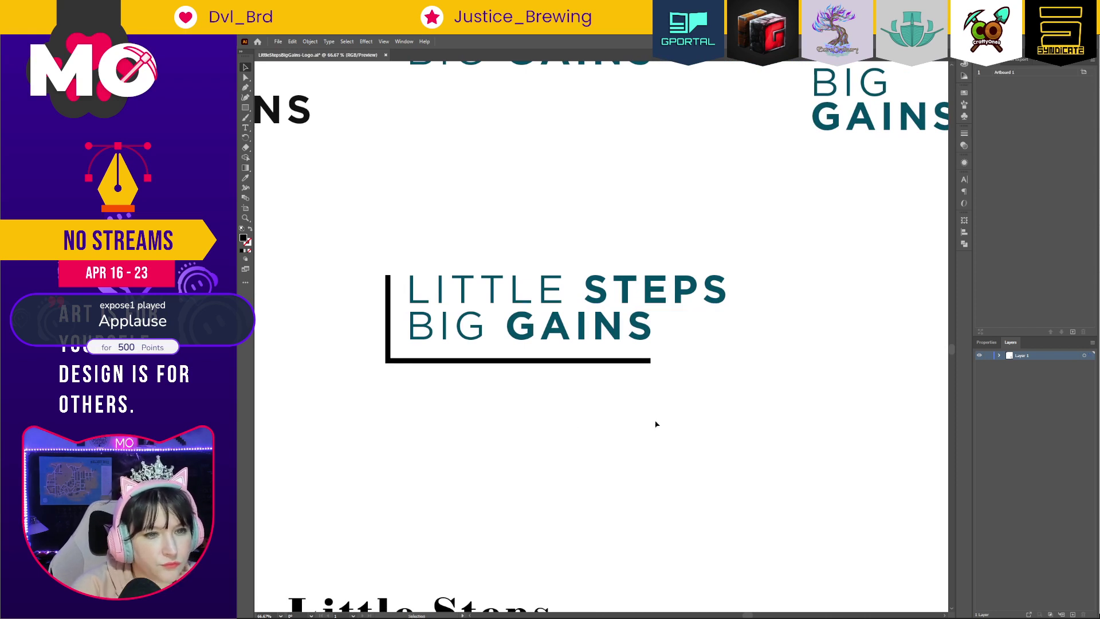
Move the bracketed wordmark slightly up and right so the bracket's left edge aligns with the two-line wordmark above.
{"action": "key", "text": "ctrl+minus"}
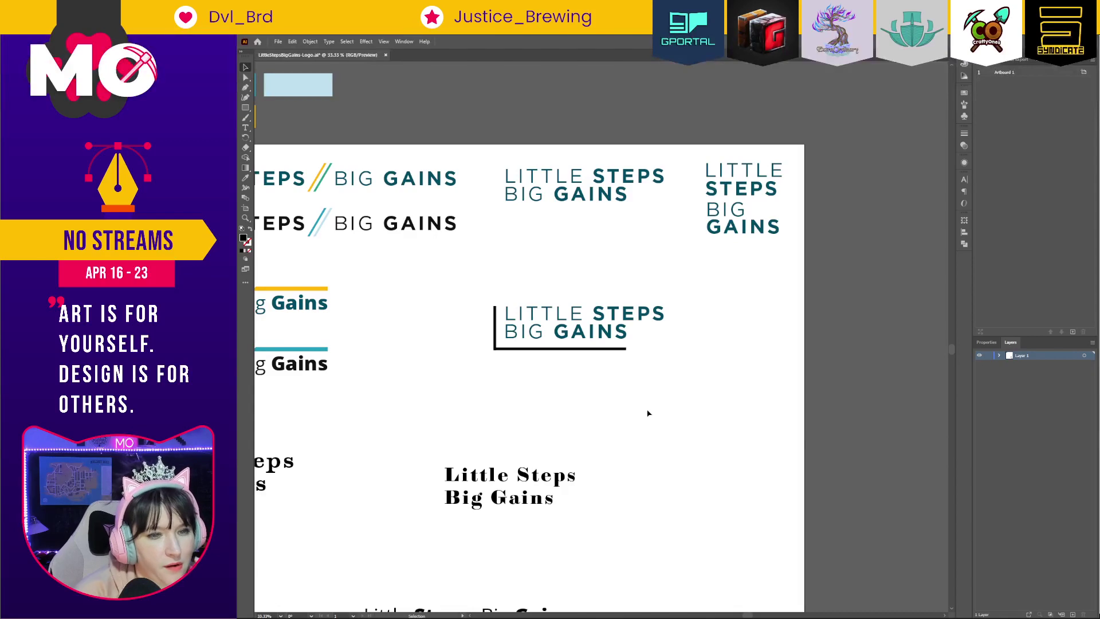
{"action": "left_click_drag", "start_coordinate": [517, 344], "coordinate": [479, 296]}
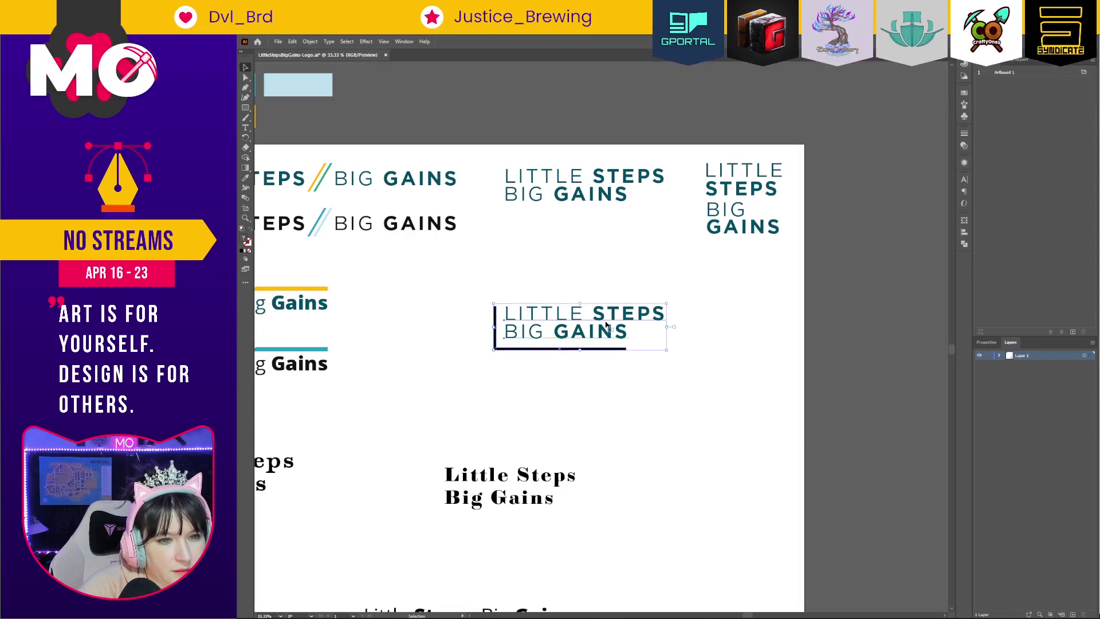
{"action": "left_click_drag", "start_coordinate": [557, 313], "coordinate": [624, 304]}
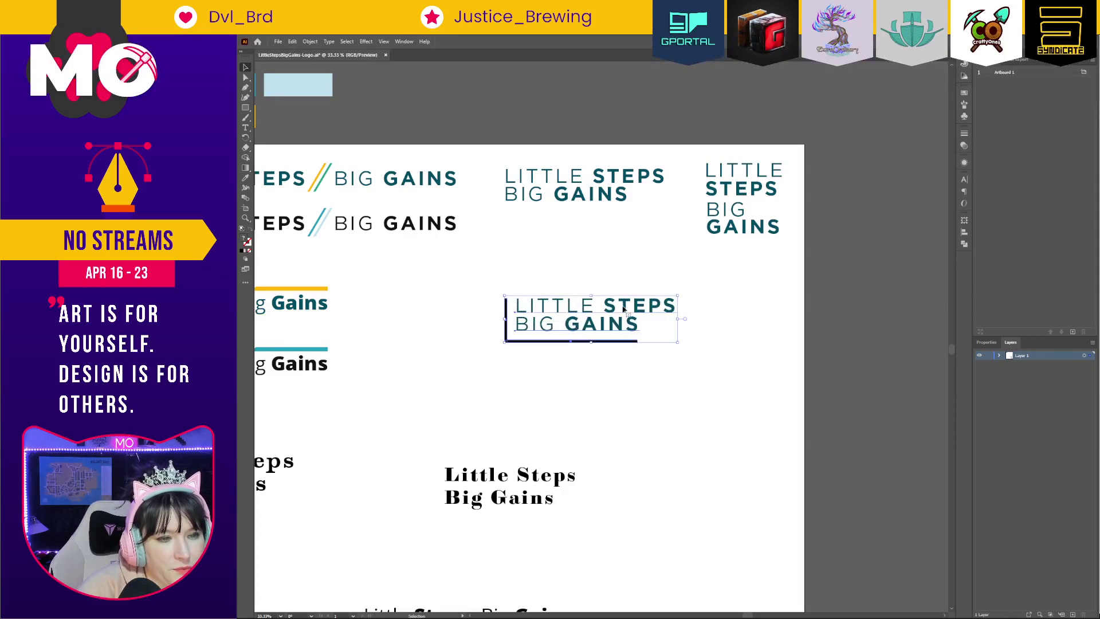
{"action": "left_click", "coordinate": [543, 374]}
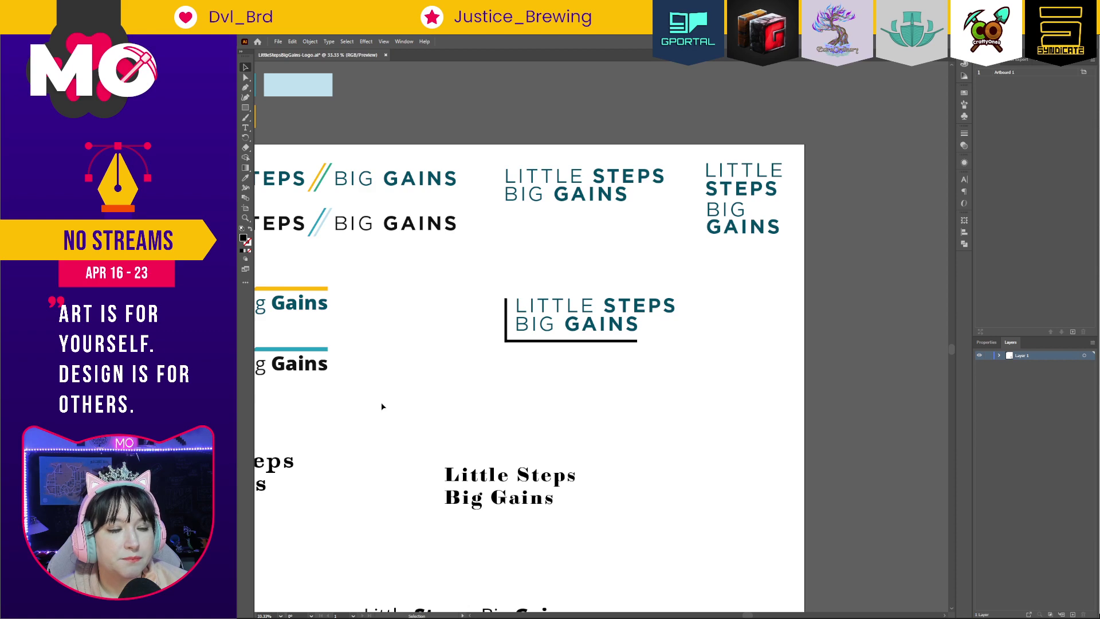
Duplicate the plain two-line LITTLE STEPS BIG GAINS wordmark and place the copy directly below the L-bracket version.
{"action": "scroll", "coordinate": [621, 411], "scroll_direction": "down", "scroll_amount": 2}
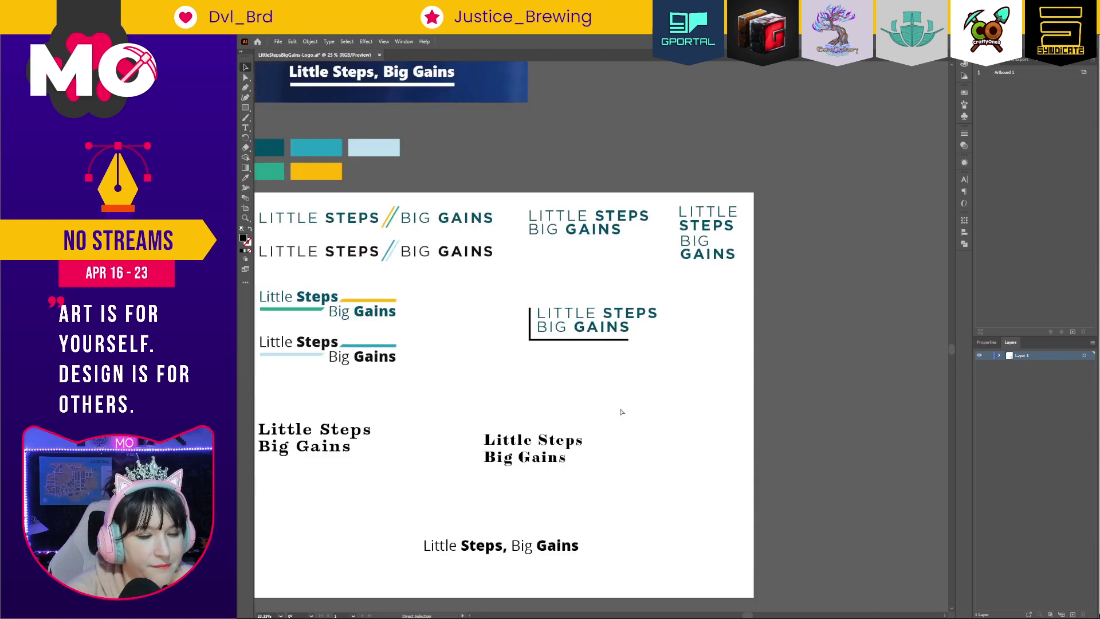
{"action": "left_click_drag", "start_coordinate": [636, 382], "coordinate": [734, 366]}
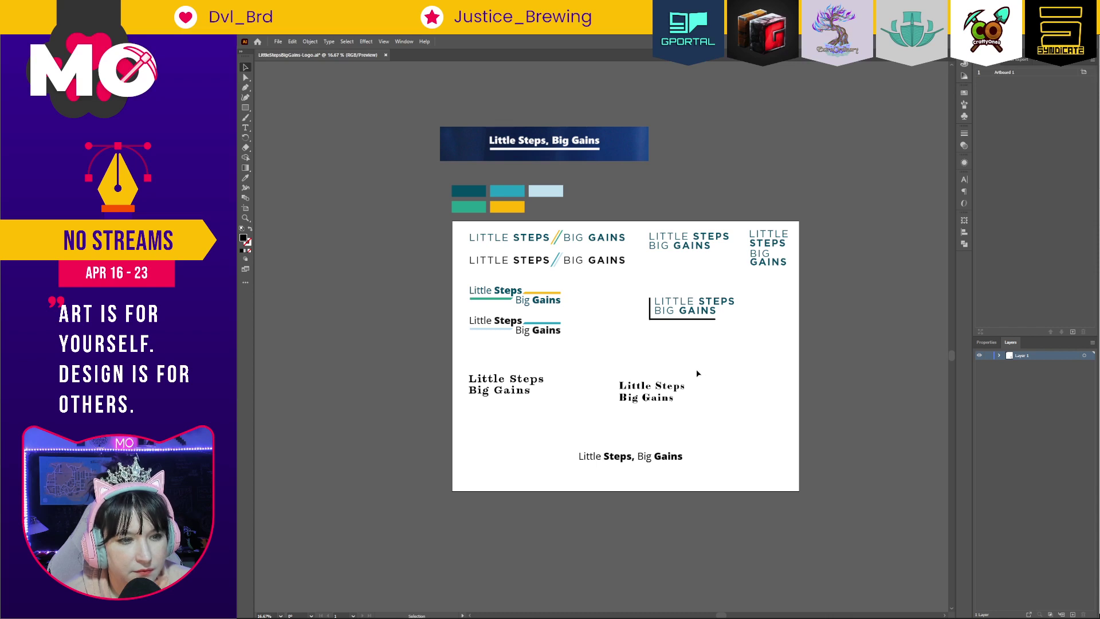
{"action": "left_click", "coordinate": [636, 285]}
{"action": "left_click", "coordinate": [748, 323]}
{"action": "left_click_drag", "start_coordinate": [662, 223], "coordinate": [661, 332]}
{"action": "left_click", "coordinate": [740, 397]}
Create a teal triangle with the Polygon tool, using three sides and a 50 px radius, beside the copied wordmark.
{"action": "left_click", "coordinate": [246, 108]}
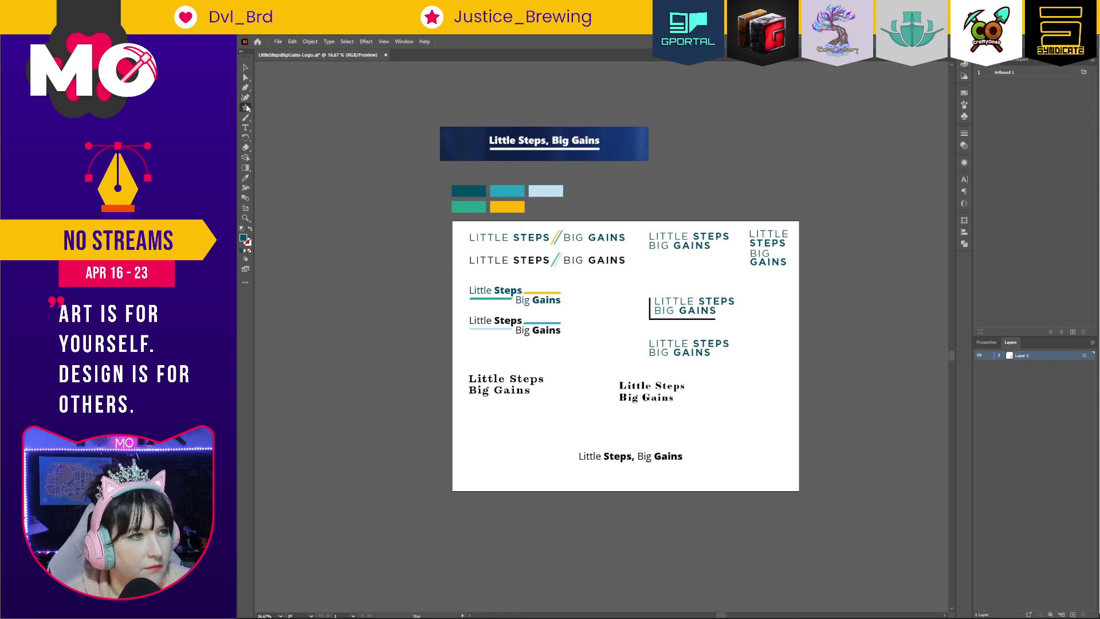
{"action": "left_click_drag", "start_coordinate": [250, 110], "coordinate": [291, 128]}
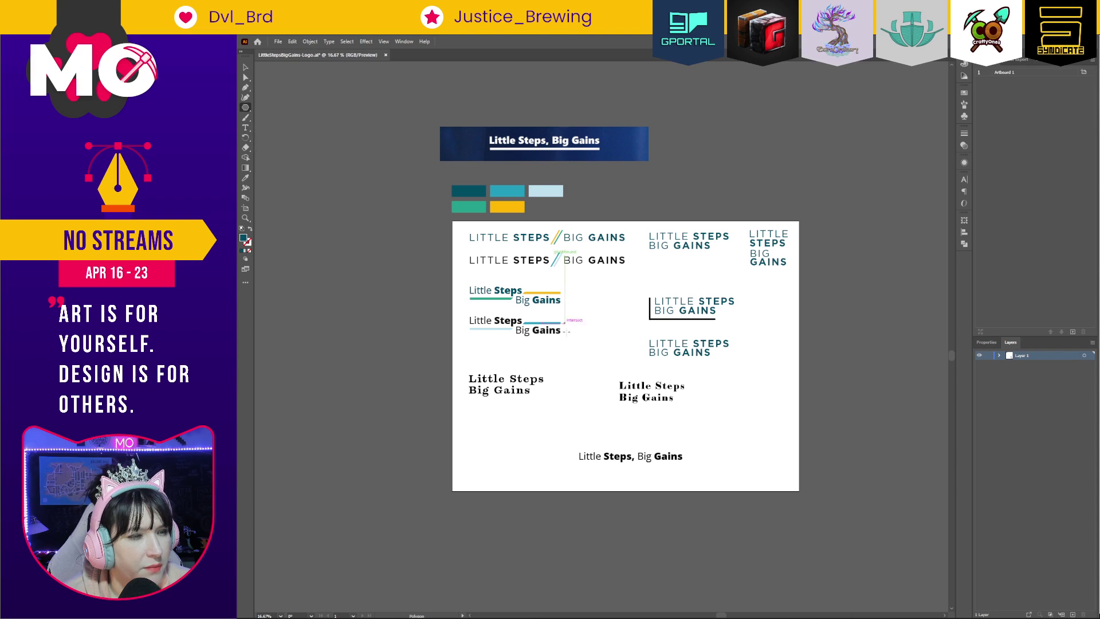
{"action": "left_click", "coordinate": [727, 345]}
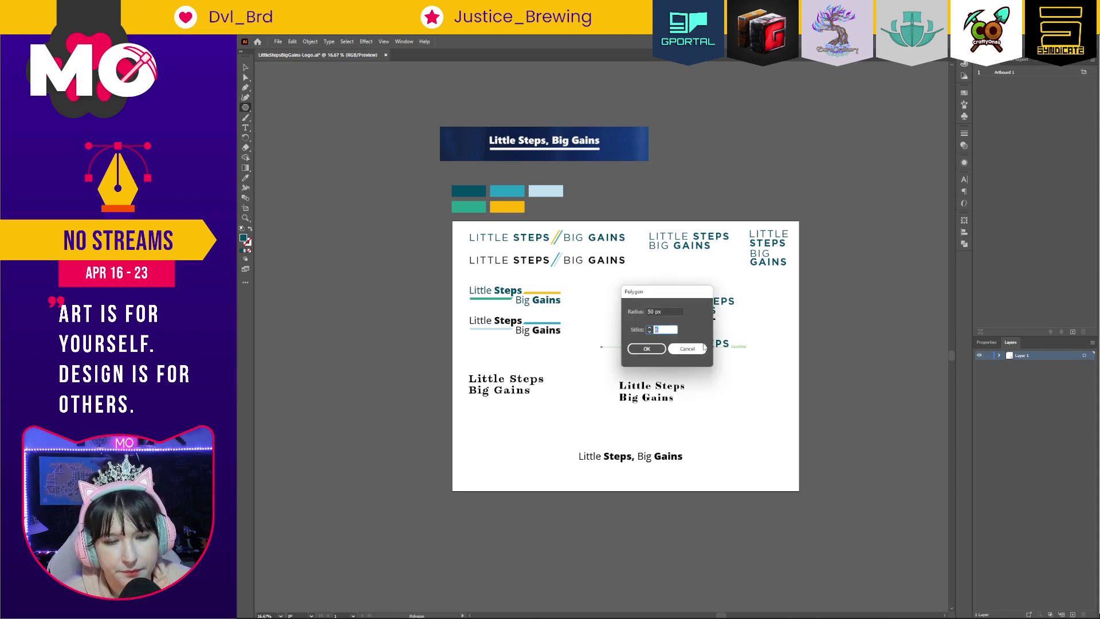
{"action": "key", "text": "Return"}
{"action": "key", "text": "v"}
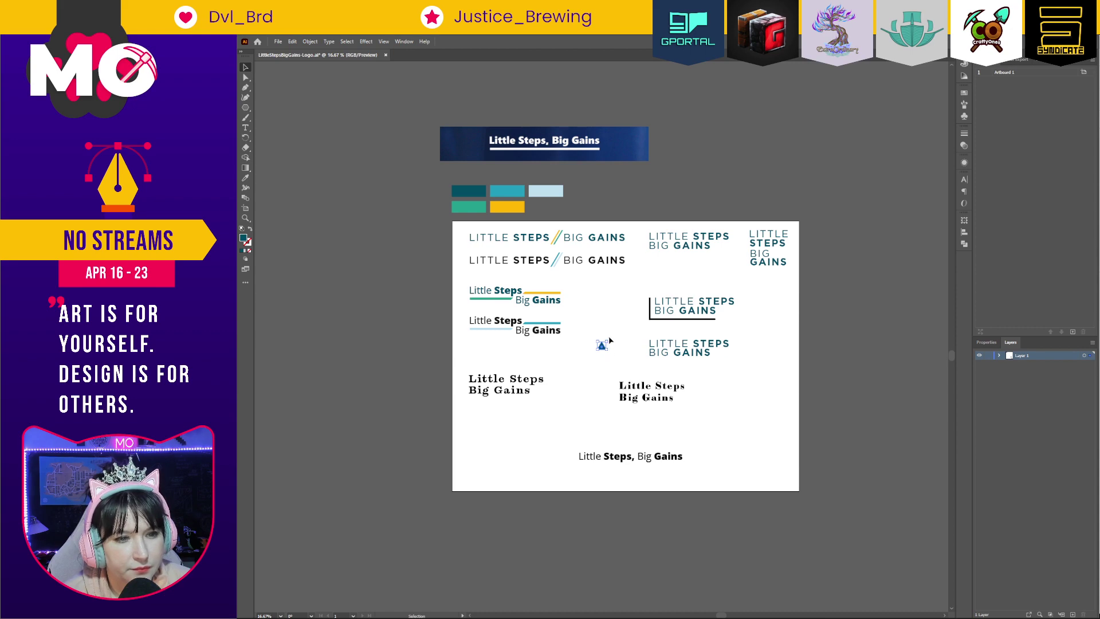
Rotate the triangle to point right and place it directly after GAINS in the copied wordmark.
{"action": "key", "text": "z"}
{"action": "left_click_drag", "start_coordinate": [561, 304], "coordinate": [466, 229]}
{"action": "key", "text": "v"}
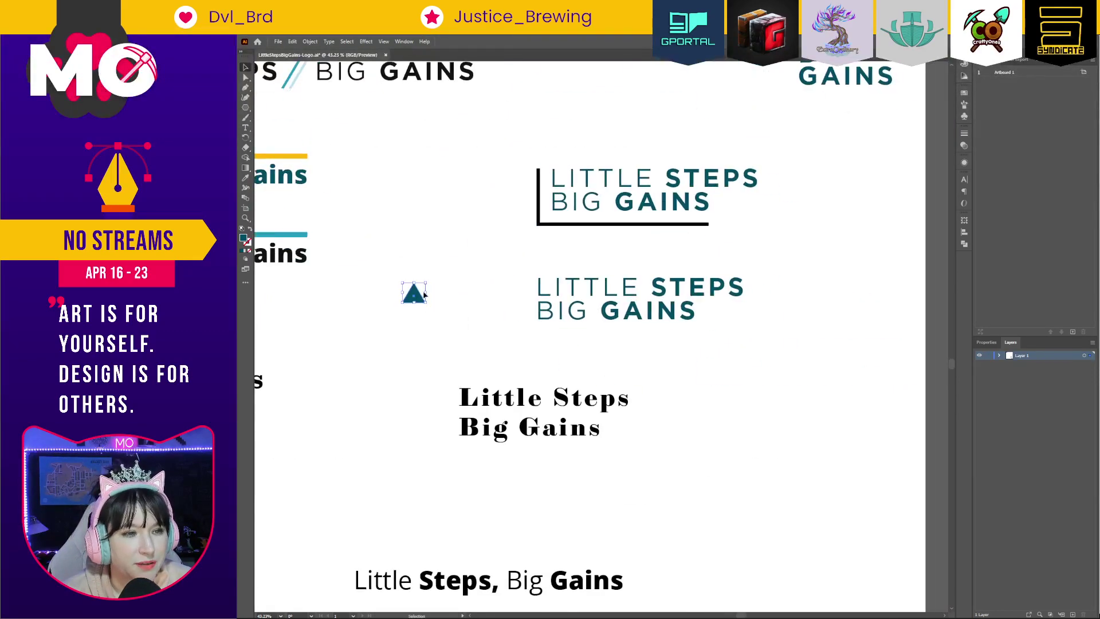
{"action": "left_click_drag", "start_coordinate": [424, 302], "coordinate": [712, 322]}
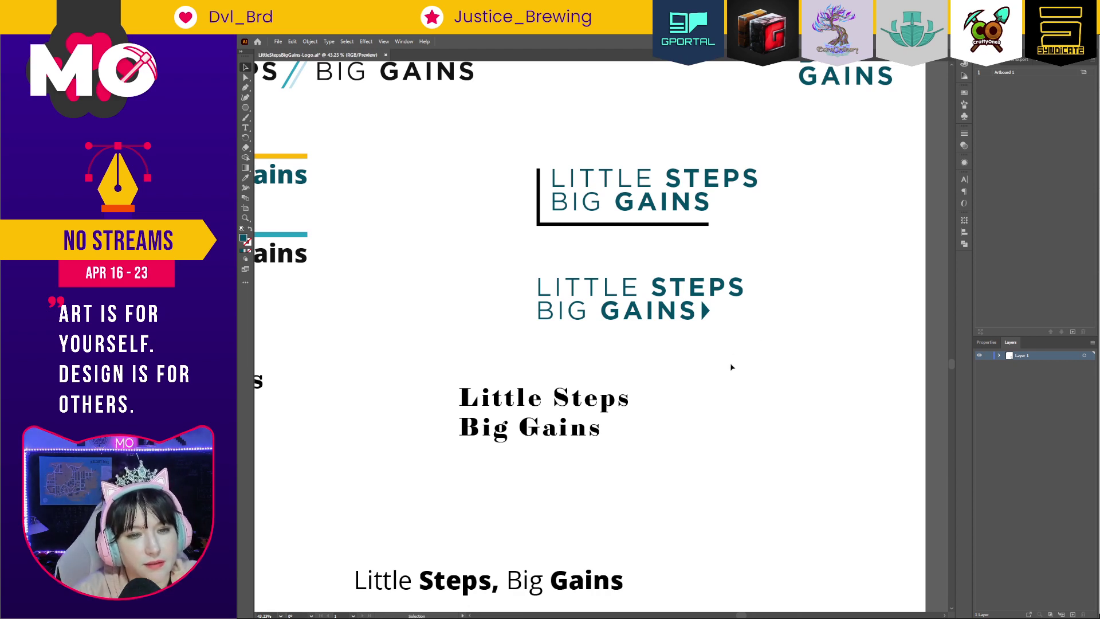
Delete the triangle after GAINS from the copied wordmark.
{"action": "left_click", "coordinate": [708, 314]}
{"action": "key", "text": "Delete"}
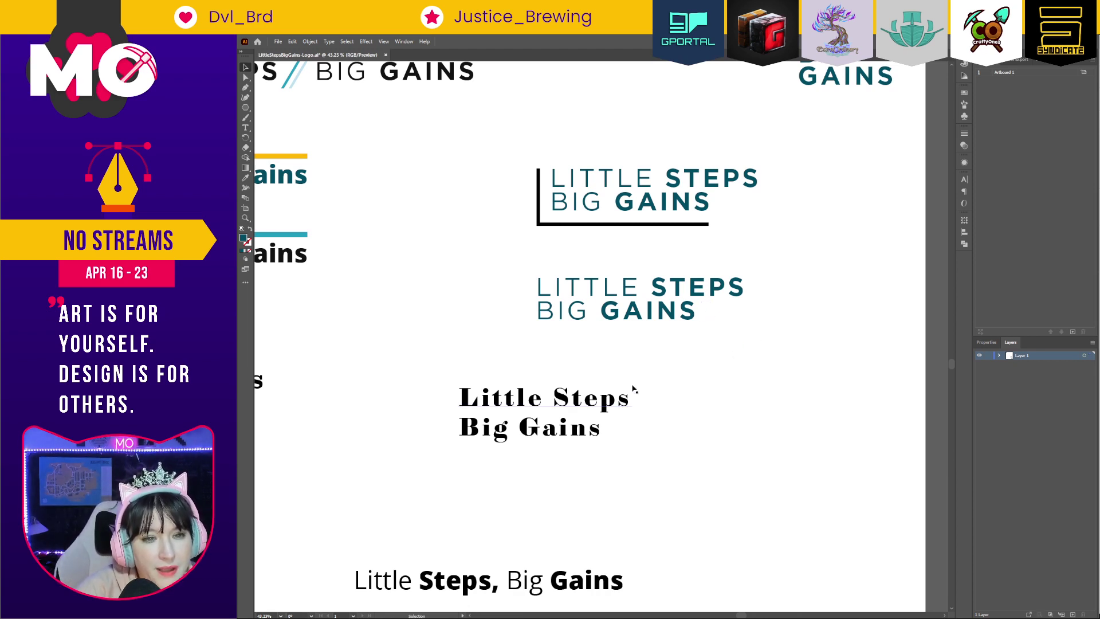
{"action": "key", "text": "ctrl+equal"}
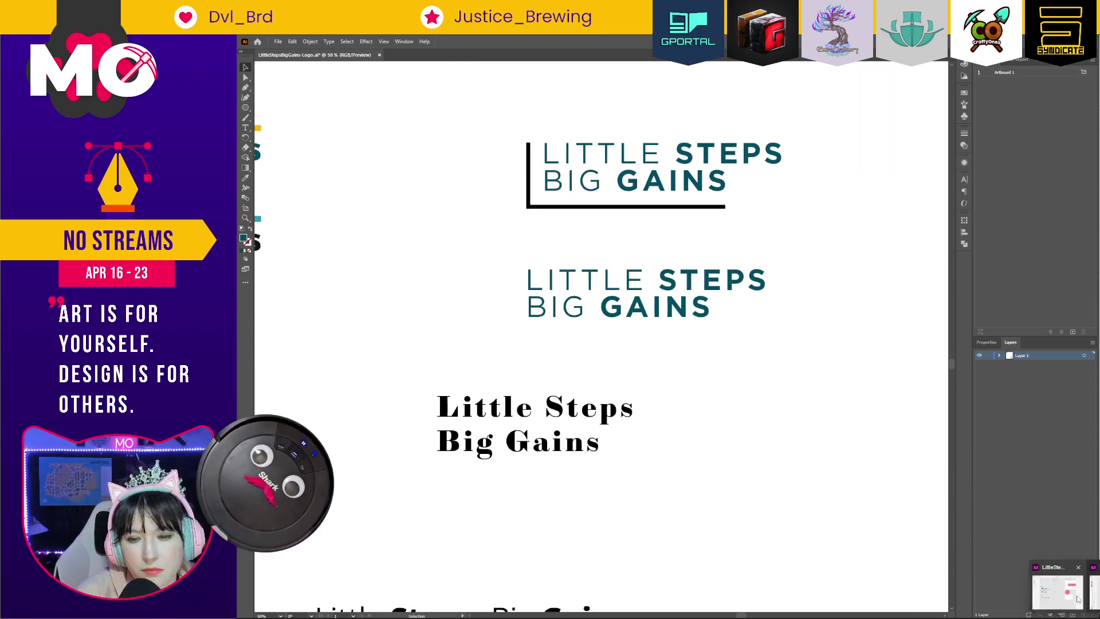
Switch to the Adobe XD brand board and examine the Parkinson's Foundation and National Ataxia Foundation website references, including their logos.
{"action": "key", "text": "alt+Tab"}
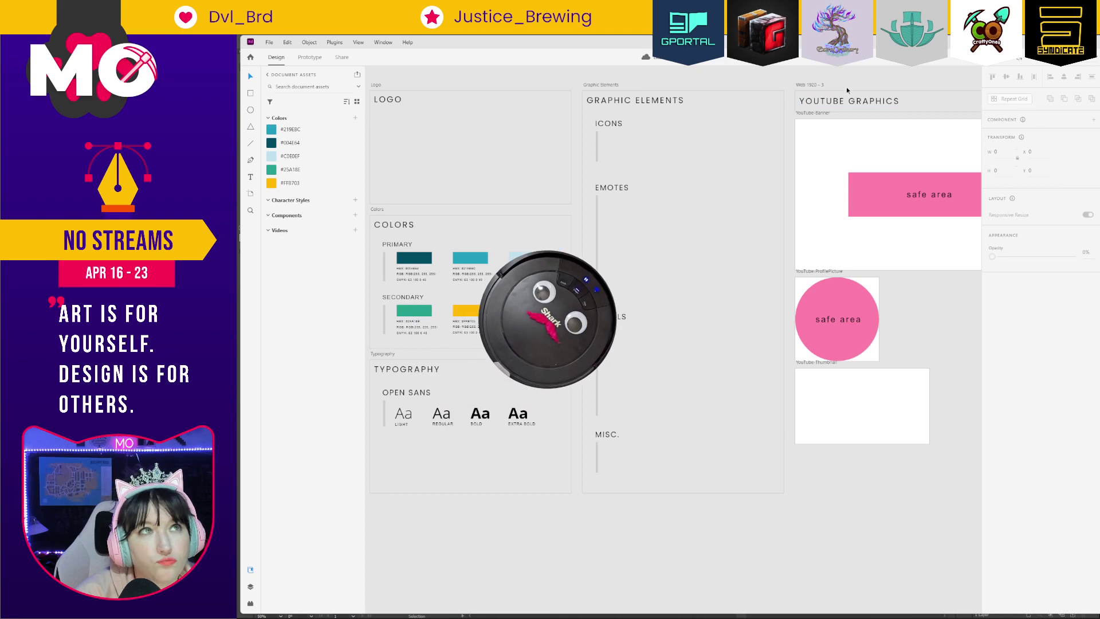
{"action": "scroll", "coordinate": [740, 438], "scroll_direction": "up", "scroll_amount": 7}
{"action": "scroll", "coordinate": [740, 438], "scroll_direction": "right", "scroll_amount": 5}
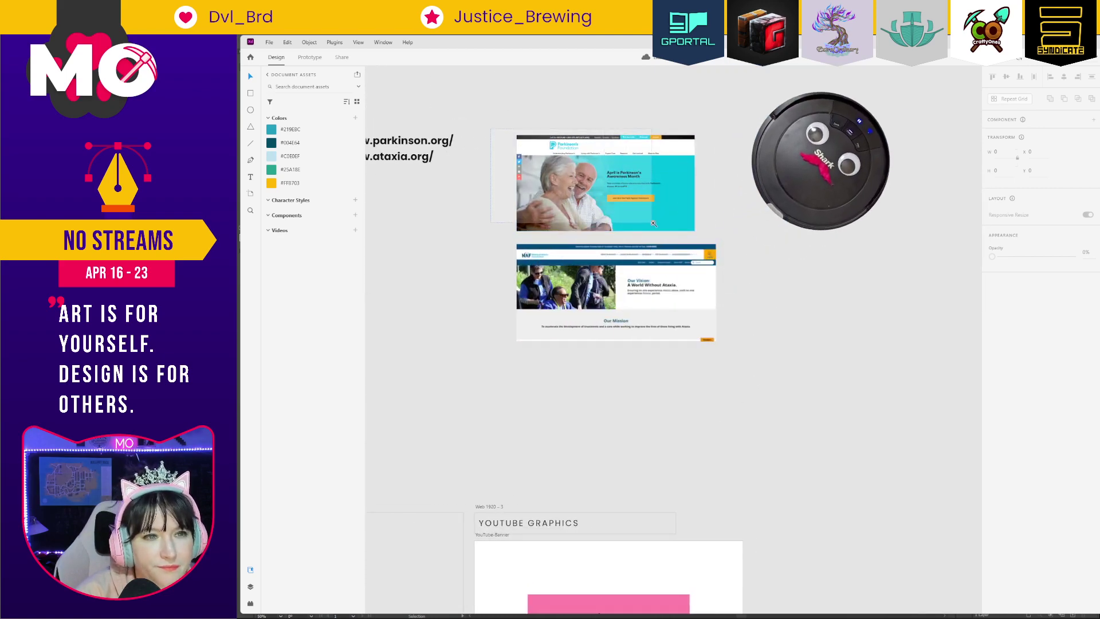
{"action": "left_click_drag", "start_coordinate": [487, 101], "coordinate": [664, 252]}
{"action": "left_click_drag", "start_coordinate": [587, 221], "coordinate": [736, 315]}
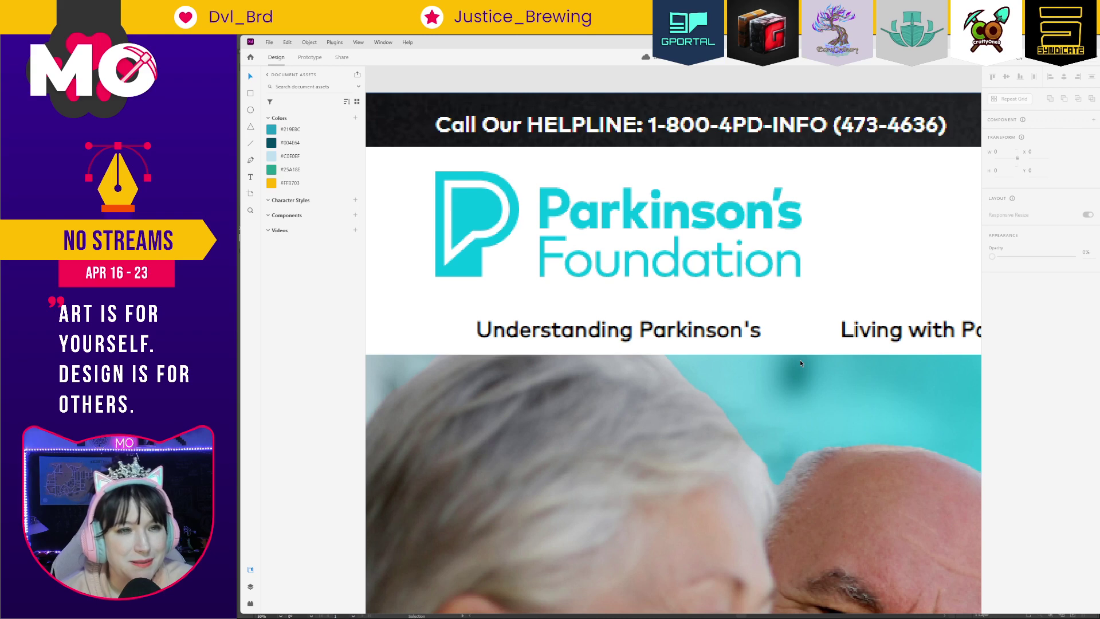
{"action": "scroll", "coordinate": [799, 359], "scroll_direction": "down", "scroll_amount": 3}
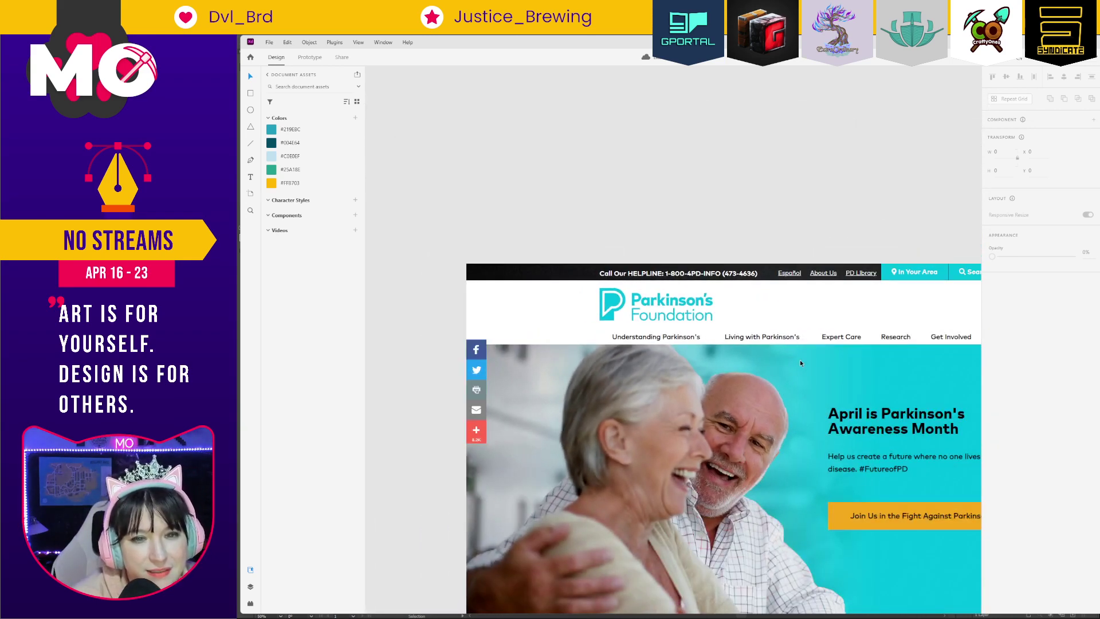
{"action": "scroll", "coordinate": [799, 408], "scroll_direction": "down", "scroll_amount": 5}
{"action": "scroll", "coordinate": [800, 408], "scroll_direction": "right", "scroll_amount": 3}
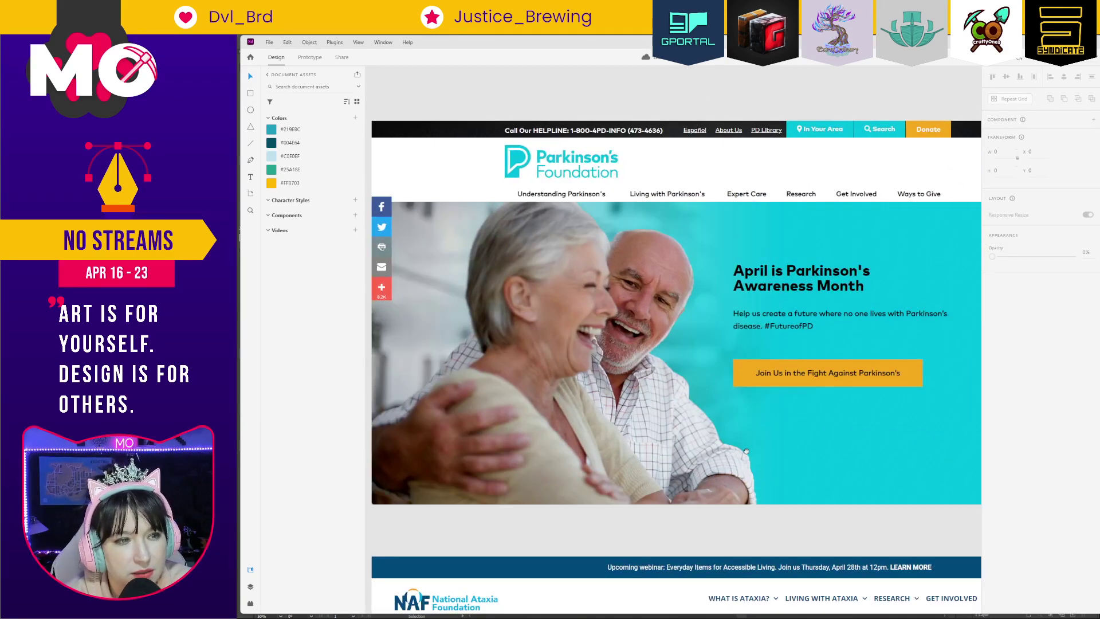
{"action": "scroll", "coordinate": [746, 450], "scroll_direction": "down", "scroll_amount": 5}
{"action": "scroll", "coordinate": [745, 450], "scroll_direction": "left", "scroll_amount": 1}
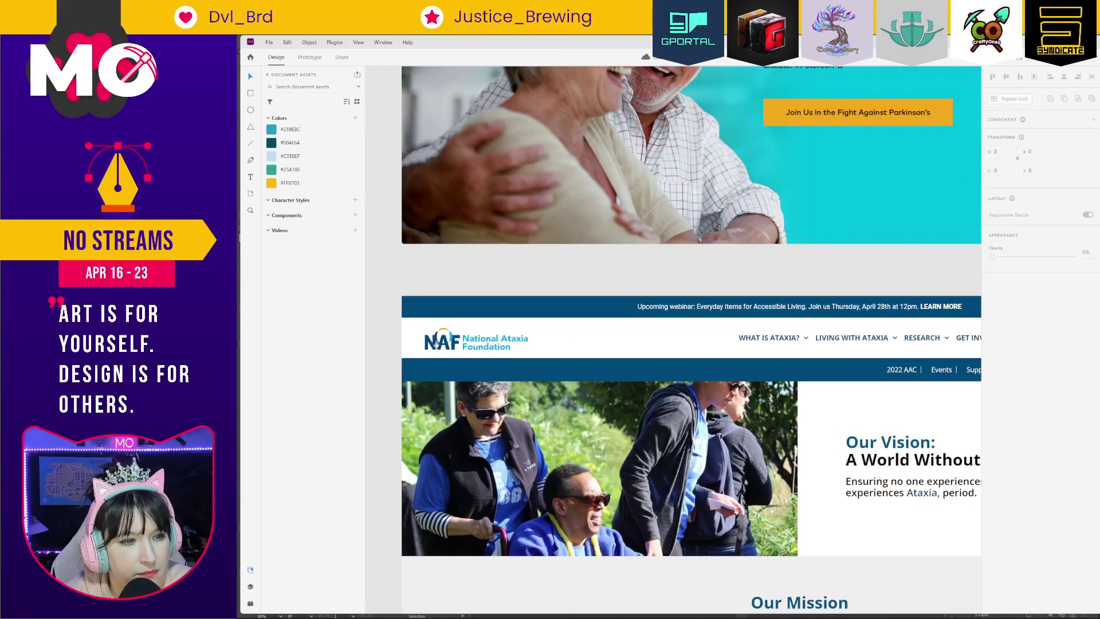
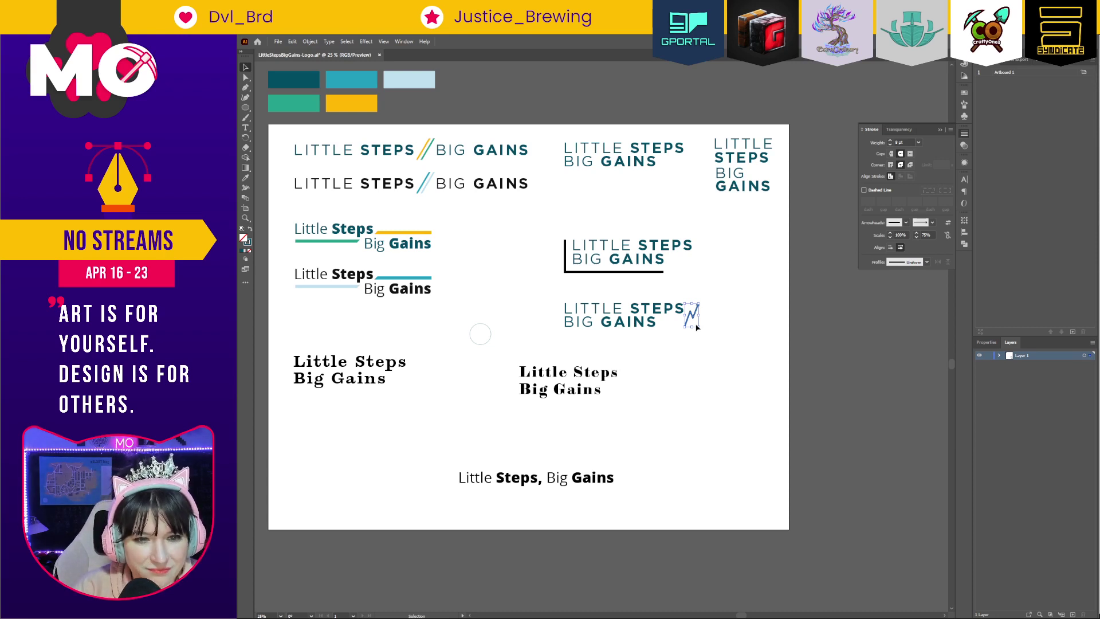
Try to recolour the zigzag arrow after STEPS by sampling the medium teal palette swatch with the Eyedropper.
{"action": "left_click_drag", "start_coordinate": [696, 327], "coordinate": [697, 326]}
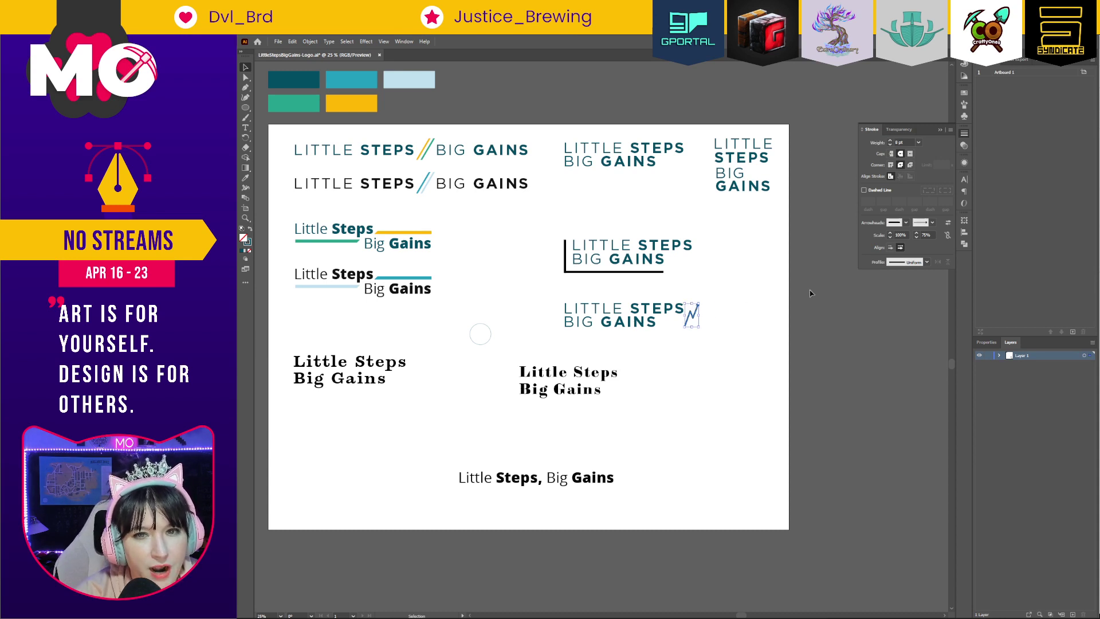
{"action": "left_click", "coordinate": [242, 250]}
{"action": "left_click", "coordinate": [246, 178]}
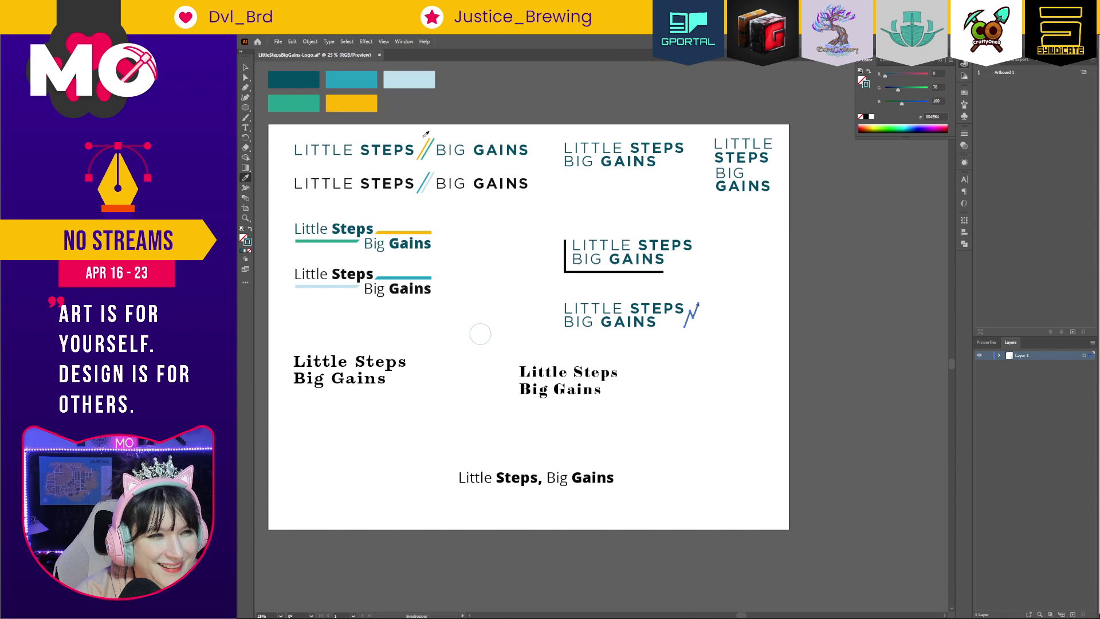
{"action": "left_click", "coordinate": [370, 76]}
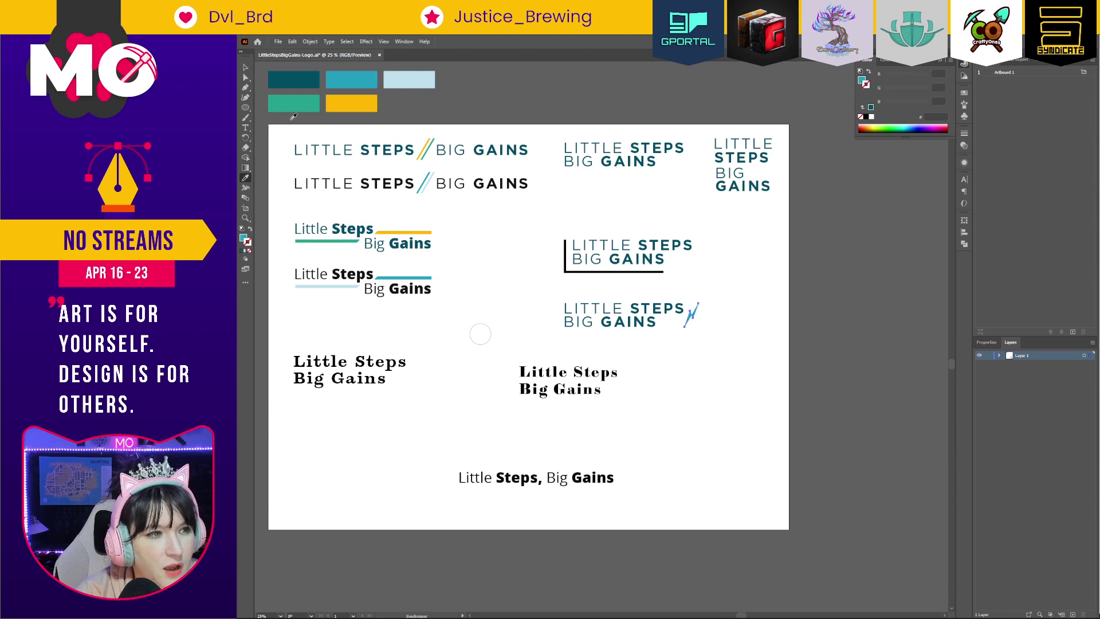
{"action": "key", "text": "shift+x"}
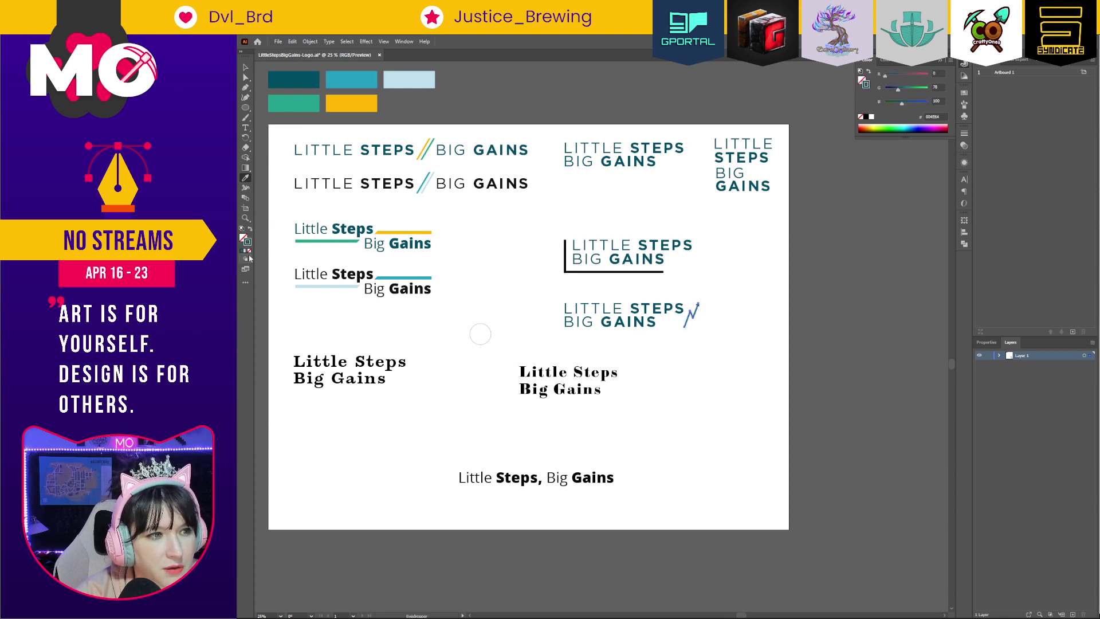
Copy the medium teal swatch's hex code #219EBC and apply it to the zigzag arrow's stroke.
{"action": "left_click", "coordinate": [245, 67]}
{"action": "left_click", "coordinate": [347, 83]}
{"action": "double_click", "coordinate": [244, 238]}
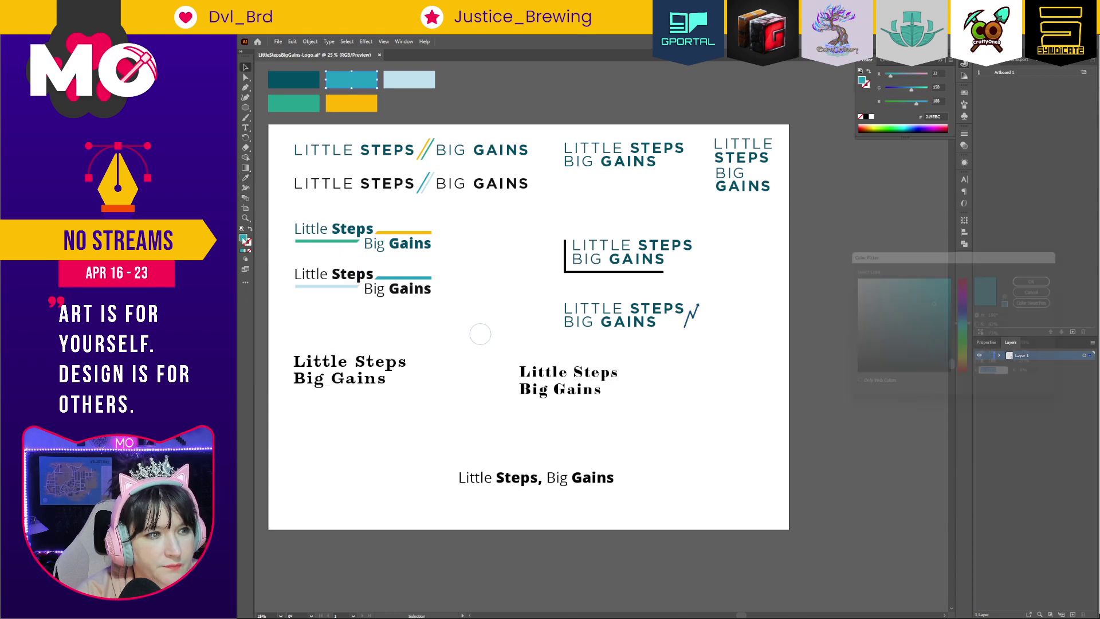
{"action": "left_click", "coordinate": [1046, 277]}
{"action": "left_click", "coordinate": [692, 303]}
{"action": "left_click", "coordinate": [249, 250]}
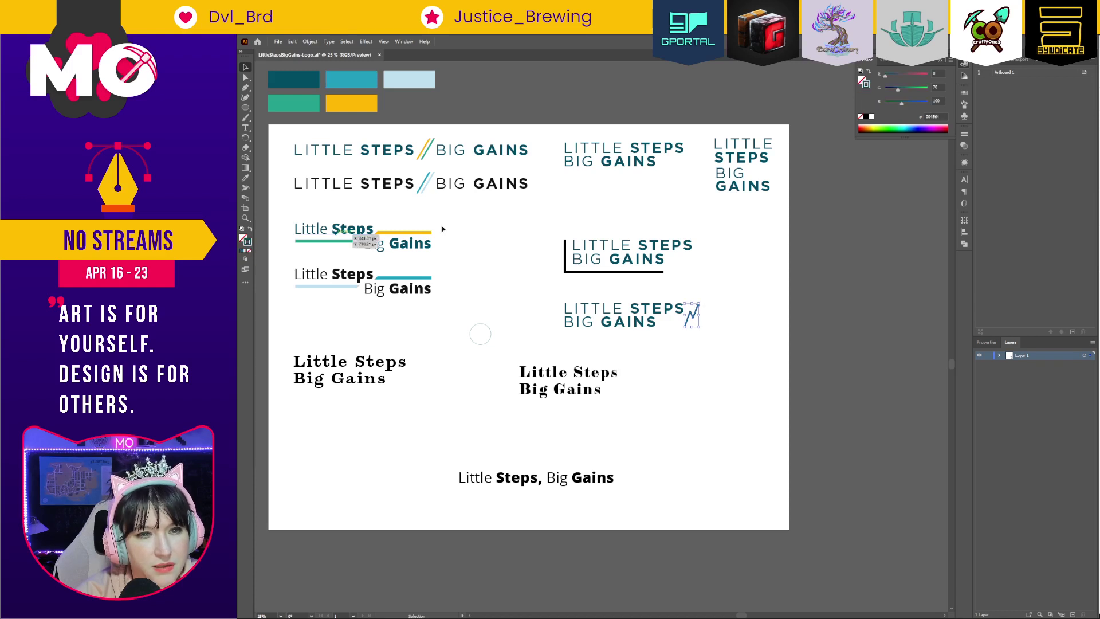
{"action": "double_click", "coordinate": [248, 241]}
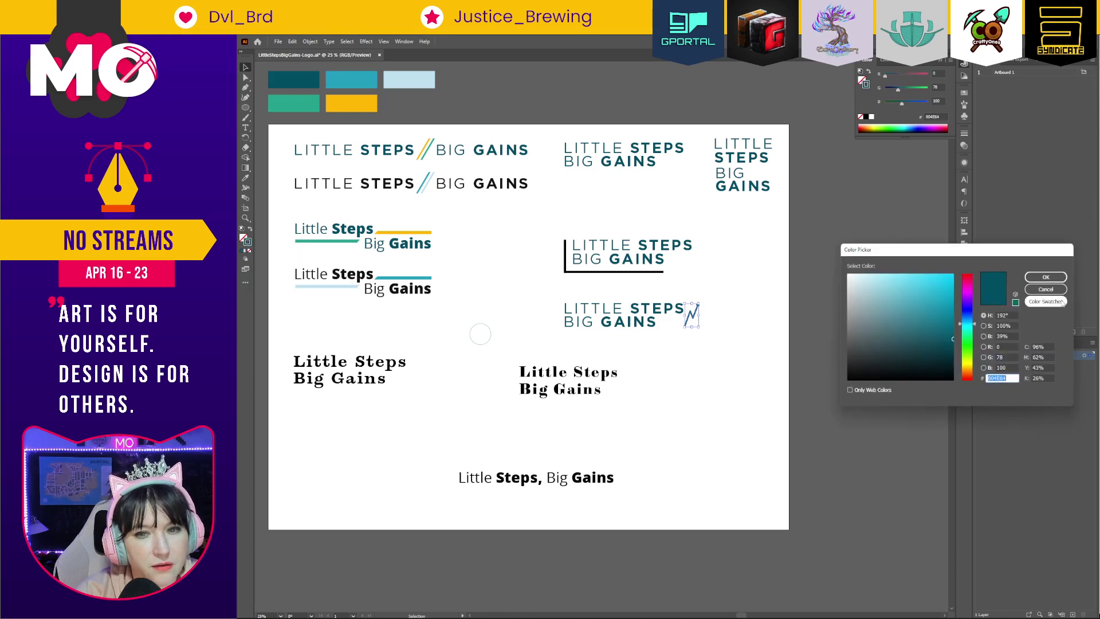
{"action": "left_click", "coordinate": [1037, 280]}
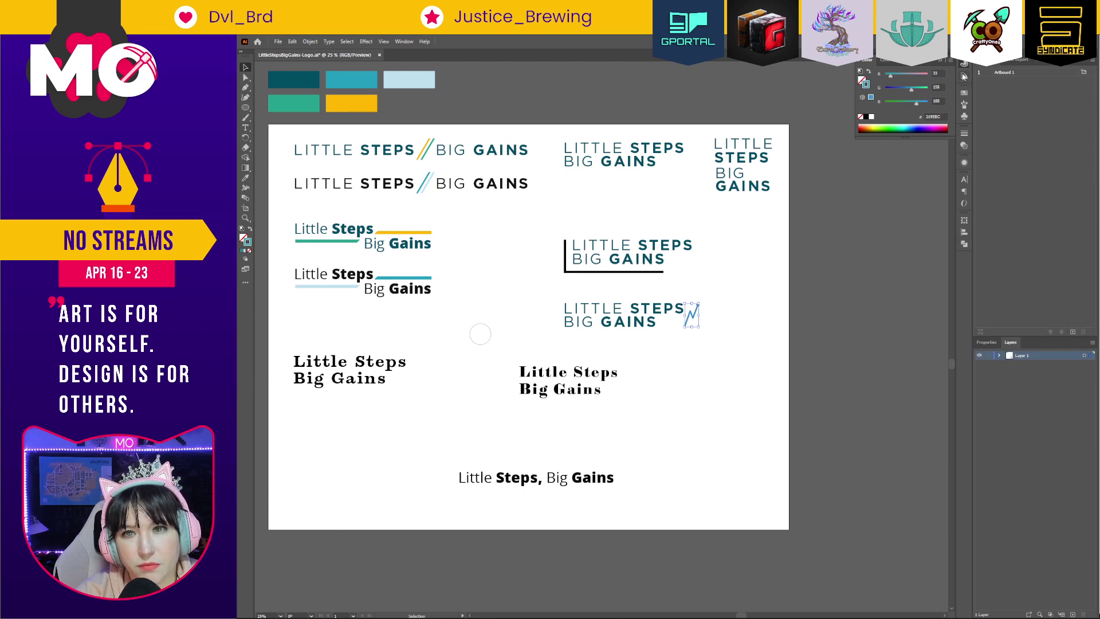
Open the document's swatches and enlarge their display to show all the colour groups.
{"action": "left_click", "coordinate": [899, 61]}
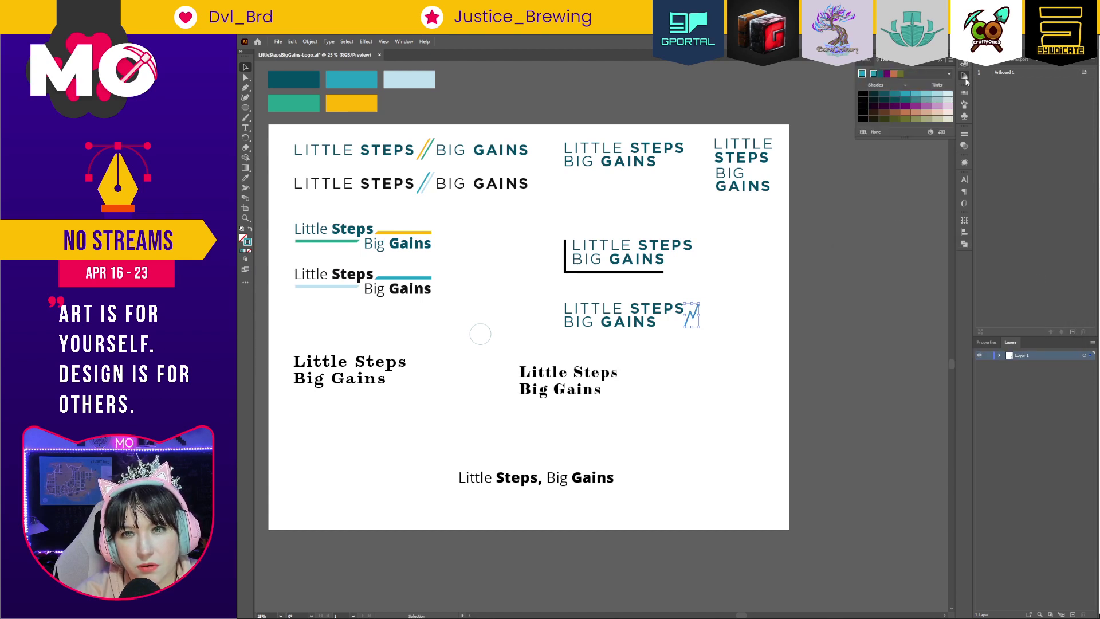
{"action": "left_click", "coordinate": [966, 78]}
{"action": "left_click", "coordinate": [964, 64]}
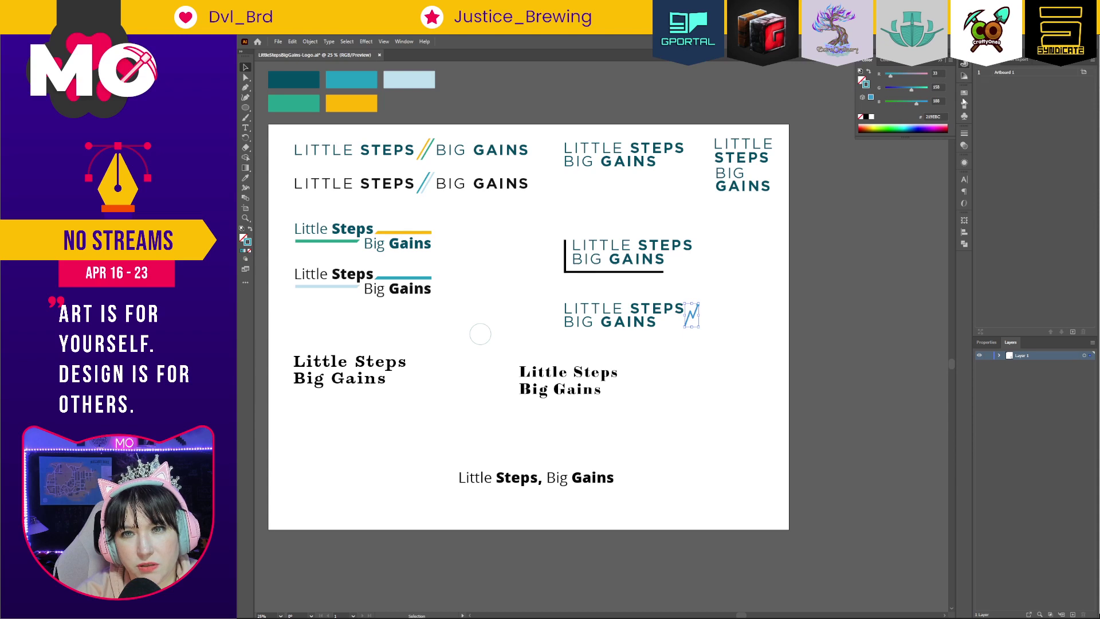
{"action": "left_click", "coordinate": [964, 93]}
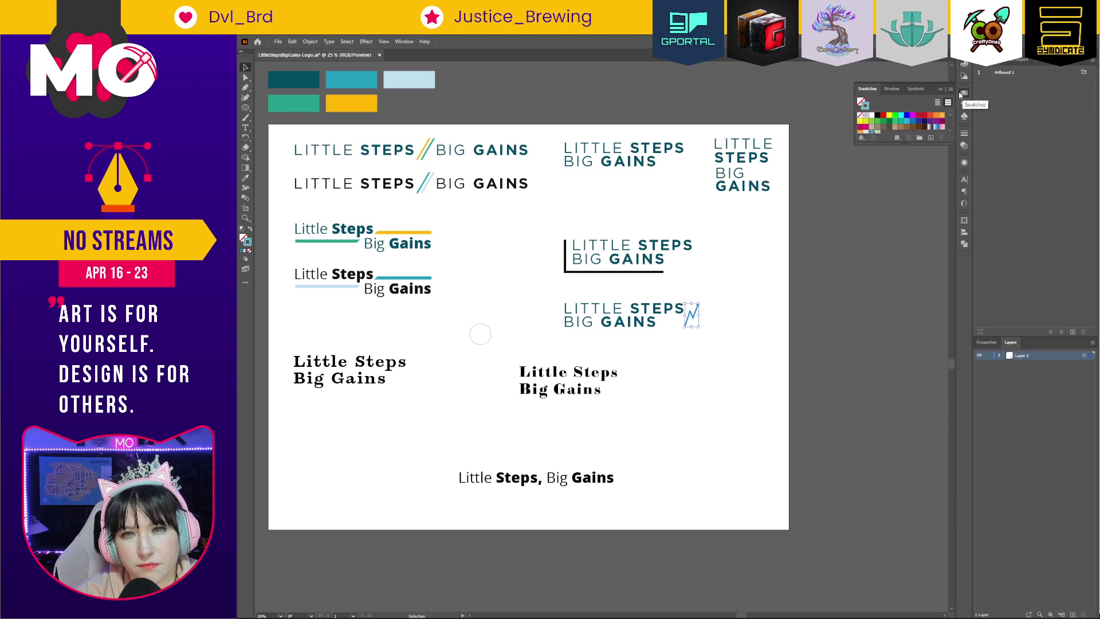
{"action": "left_click_drag", "start_coordinate": [904, 144], "coordinate": [908, 212]}
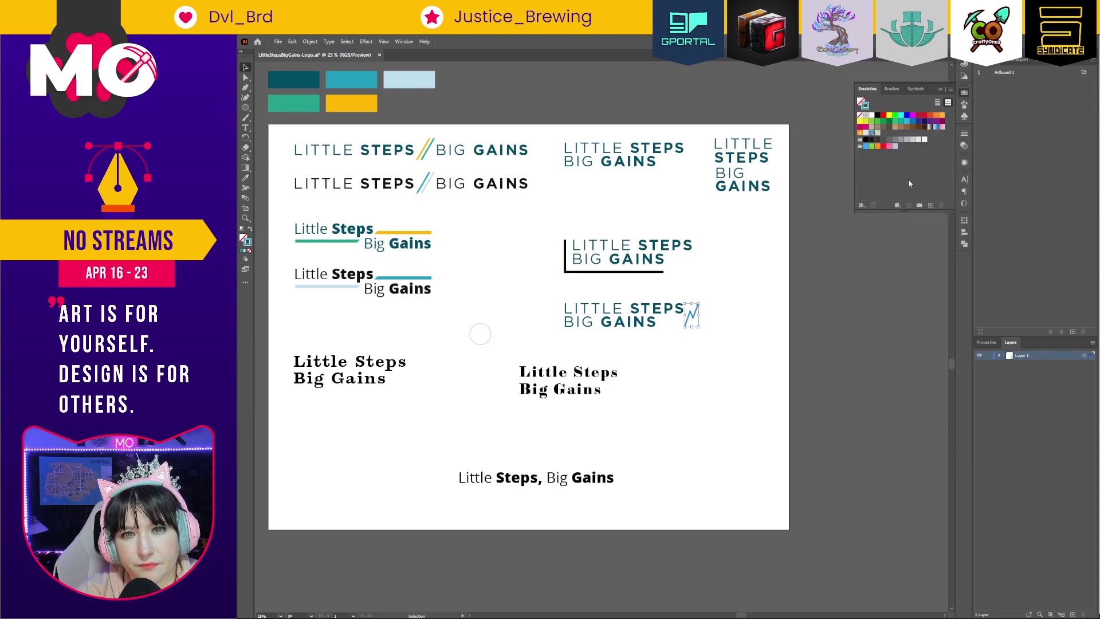
{"action": "left_click", "coordinate": [920, 205]}
{"action": "type", "text": "Little Steps"}
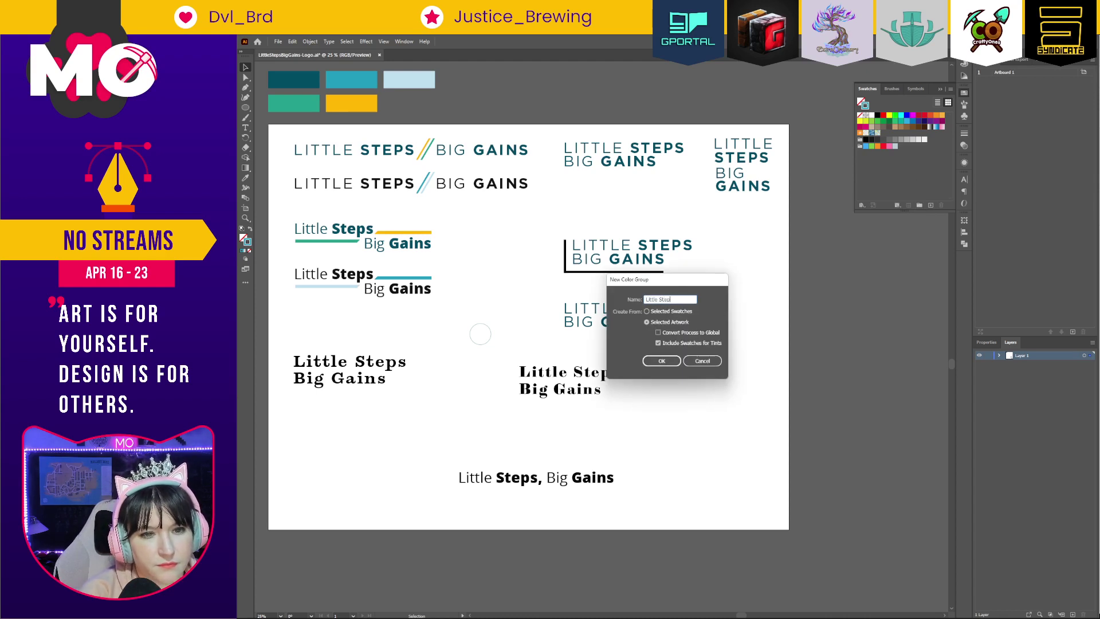
{"action": "type", "text": " - Big Gains"}
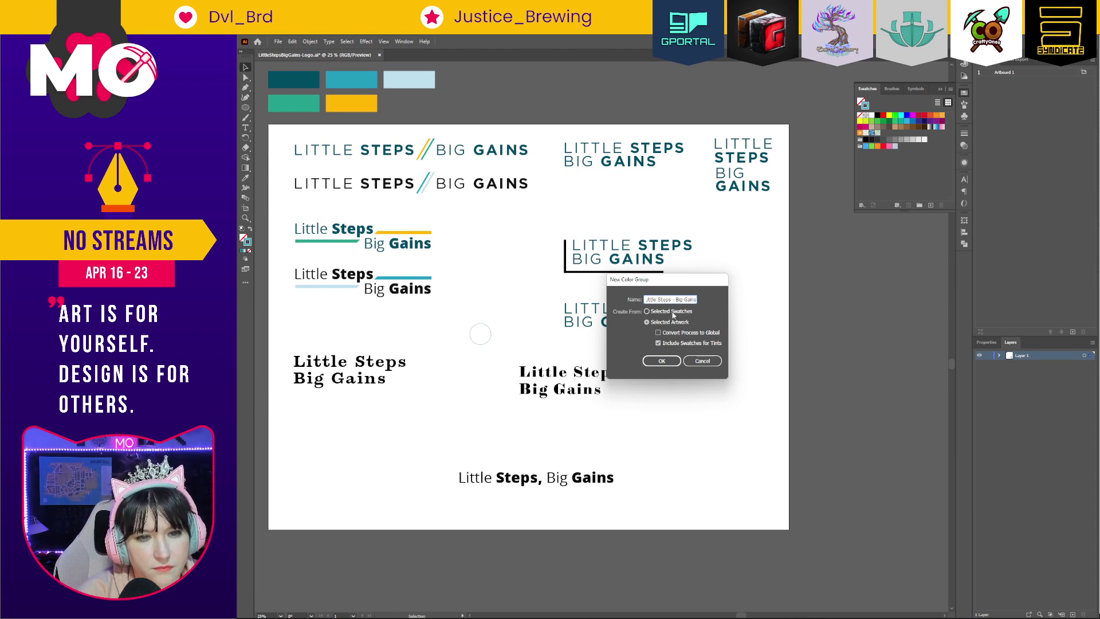
{"action": "left_click", "coordinate": [647, 312]}
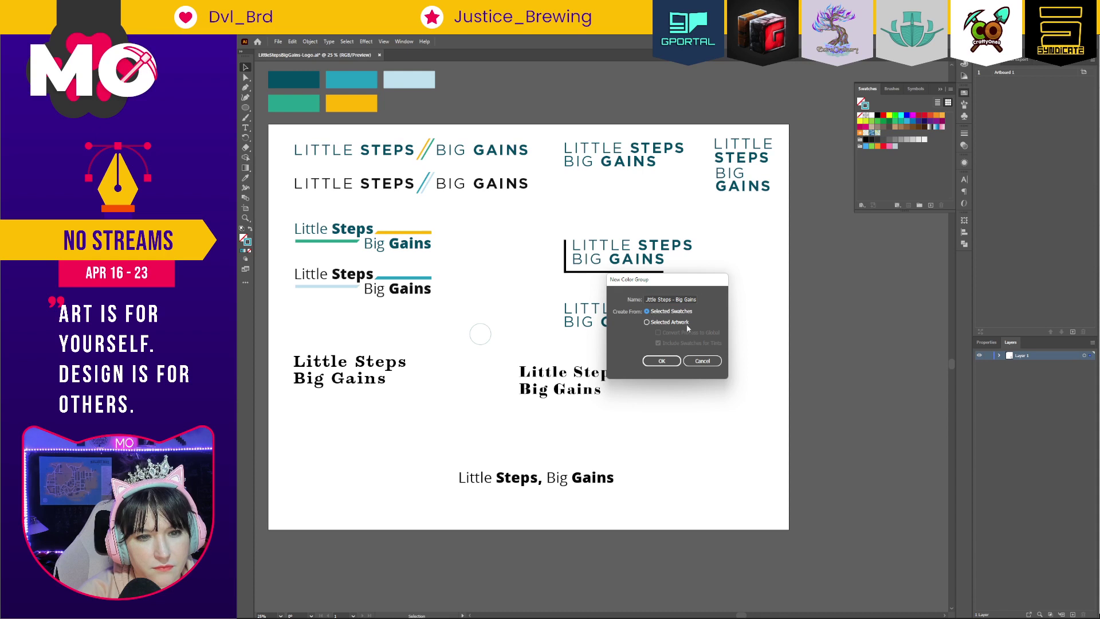
{"action": "left_click", "coordinate": [668, 323]}
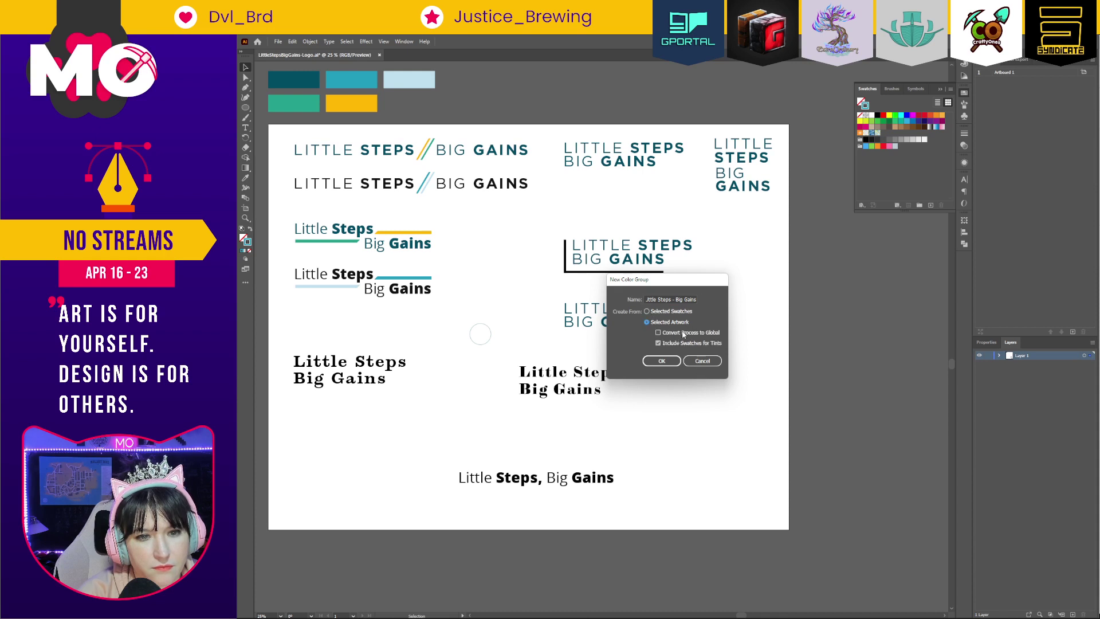
{"action": "triple_click", "coordinate": [682, 299]}
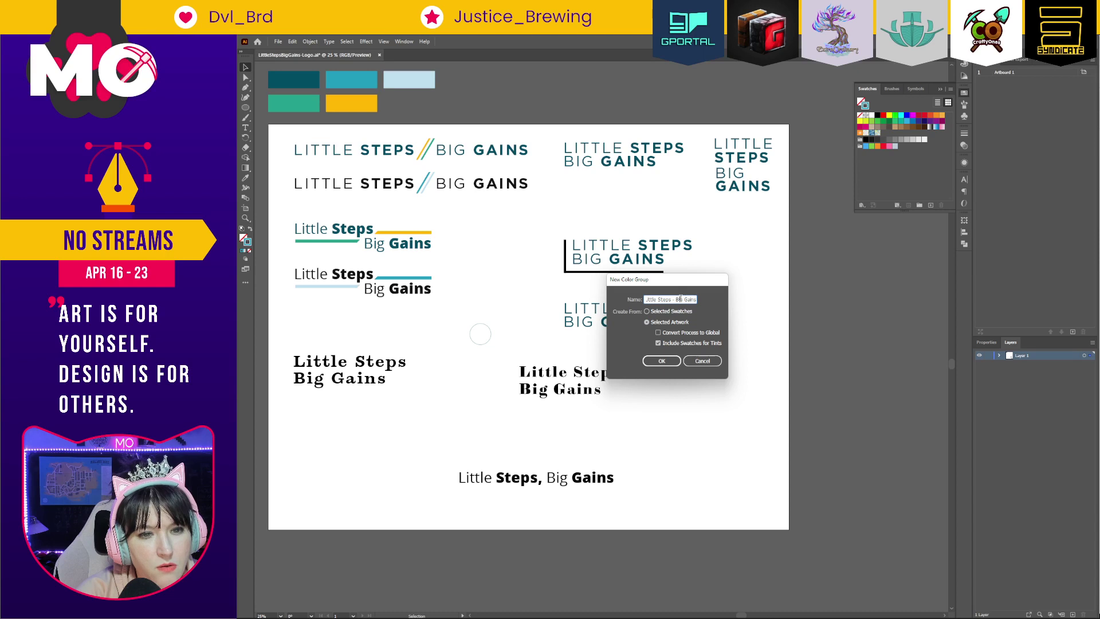
{"action": "left_click", "coordinate": [694, 362]}
Create a colour group named Little Steps Big Gains from the five palette rectangles above the artboard.
{"action": "left_click_drag", "start_coordinate": [445, 122], "coordinate": [293, 79]}
{"action": "left_click", "coordinate": [918, 206]}
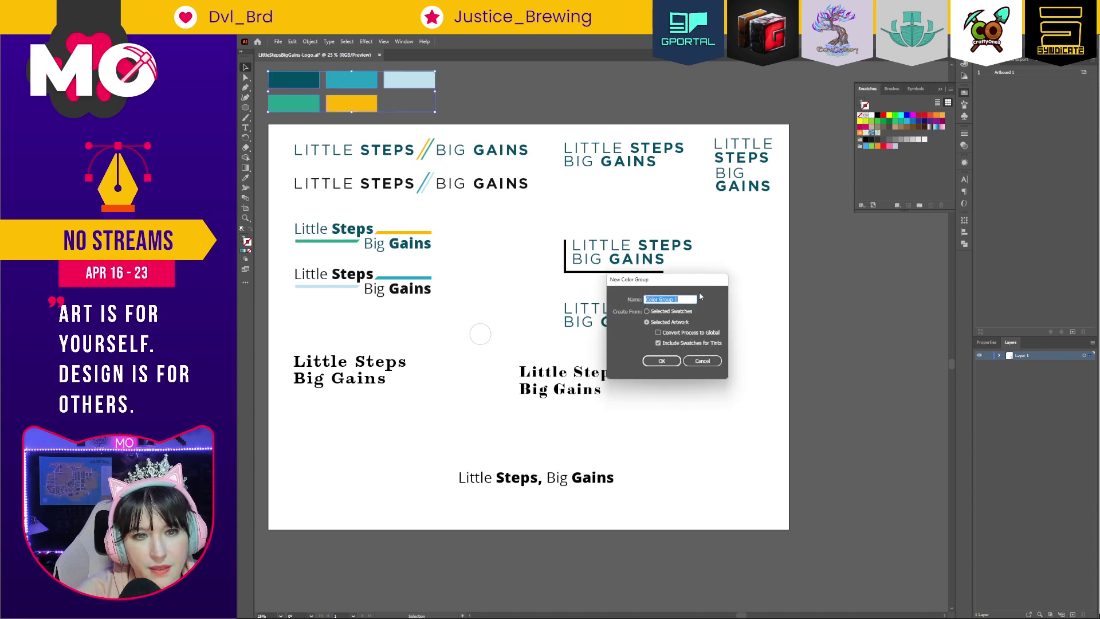
{"action": "type", "text": "Little Steps B"}
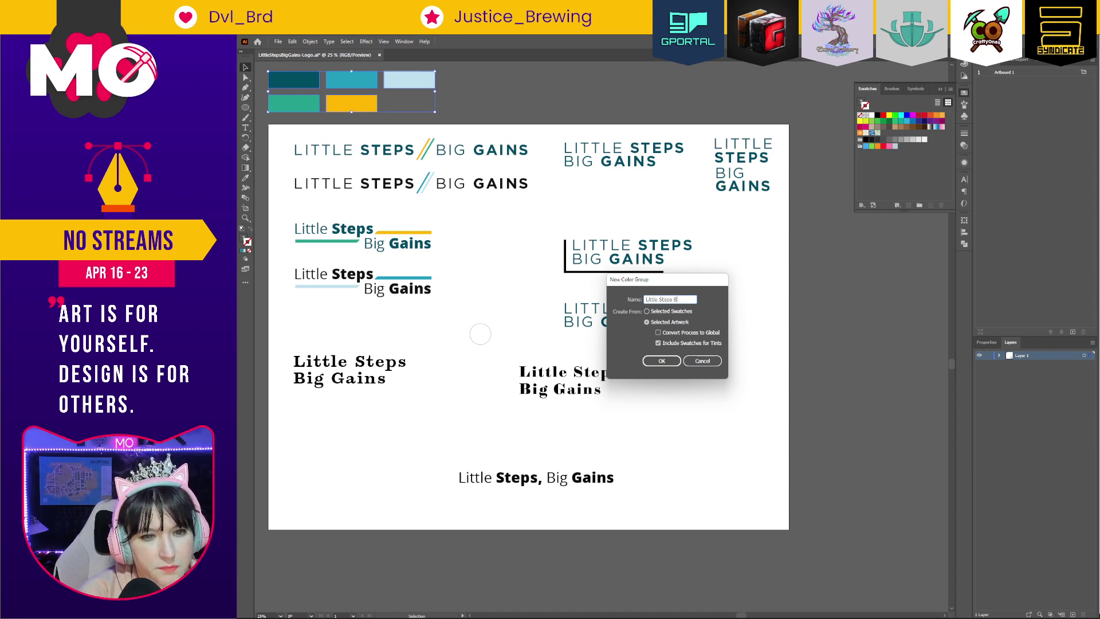
{"action": "type", "text": "ig Gains"}
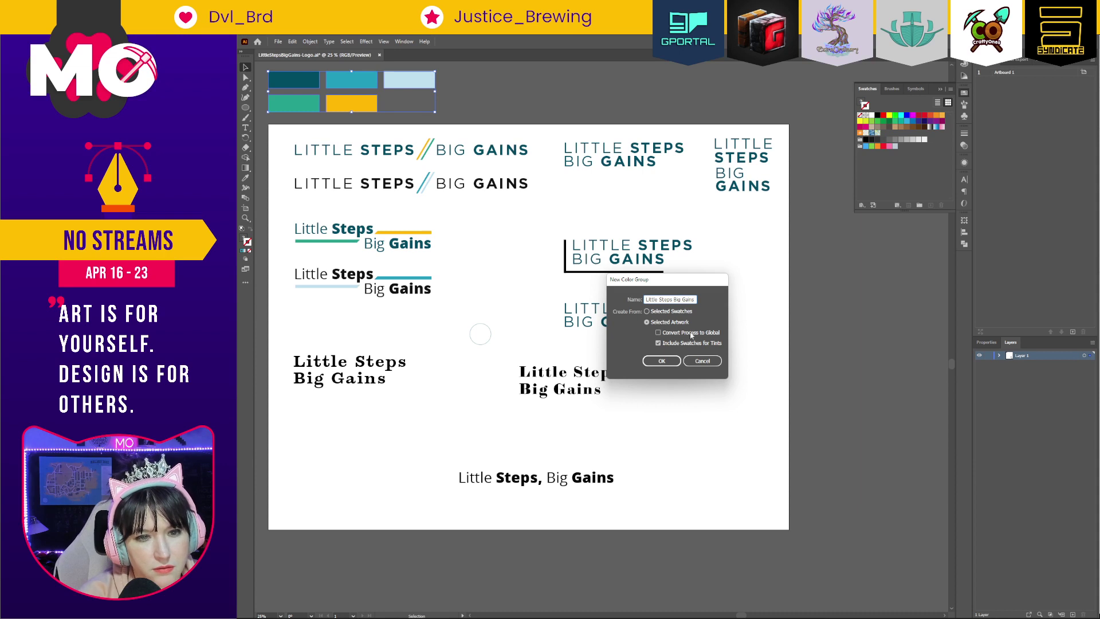
{"action": "left_click", "coordinate": [669, 363]}
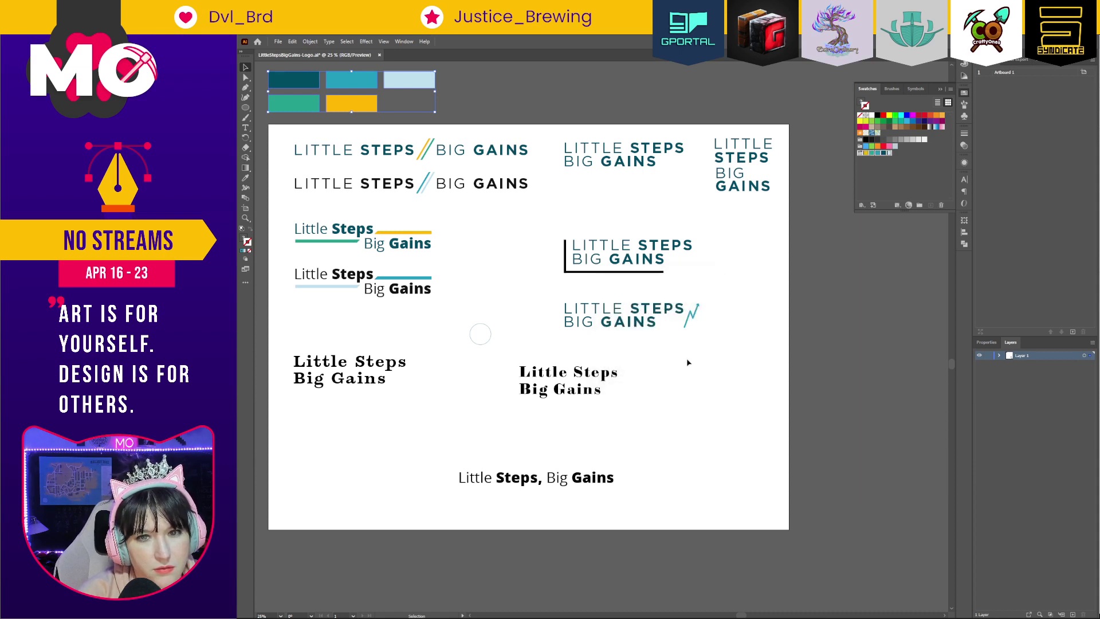
Pick up the black fill from BIG GAINS in the second slash wordmark for the Little Steps Big Gains colour group.
{"action": "left_click", "coordinate": [860, 153]}
{"action": "left_click", "coordinate": [523, 185]}
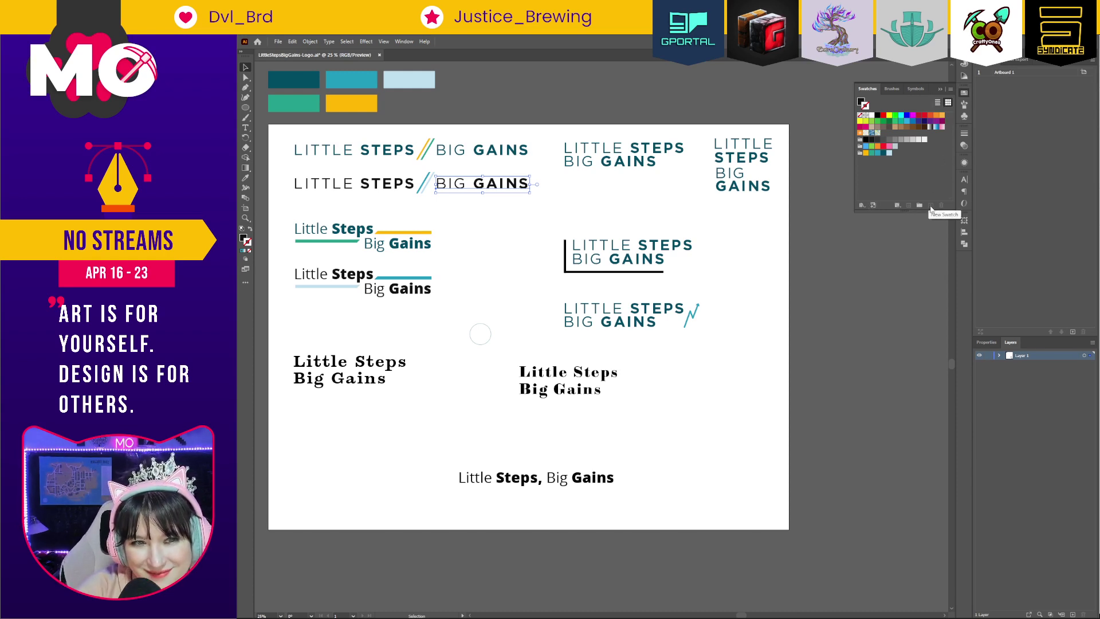
{"action": "key", "text": "ctrl+shift+a"}
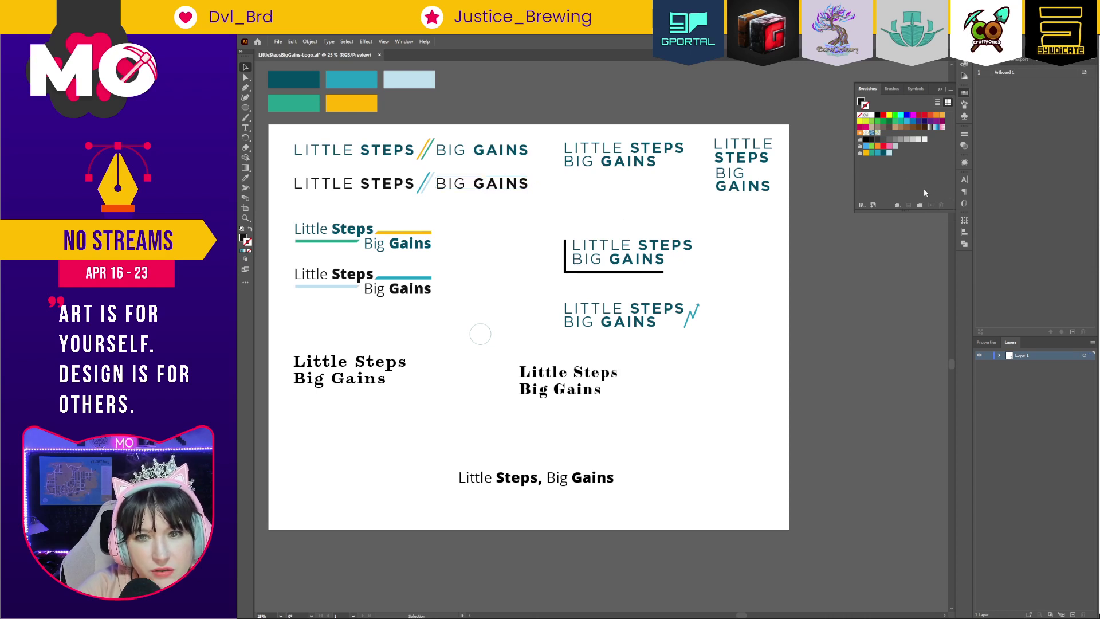
{"action": "left_click", "coordinate": [859, 153]}
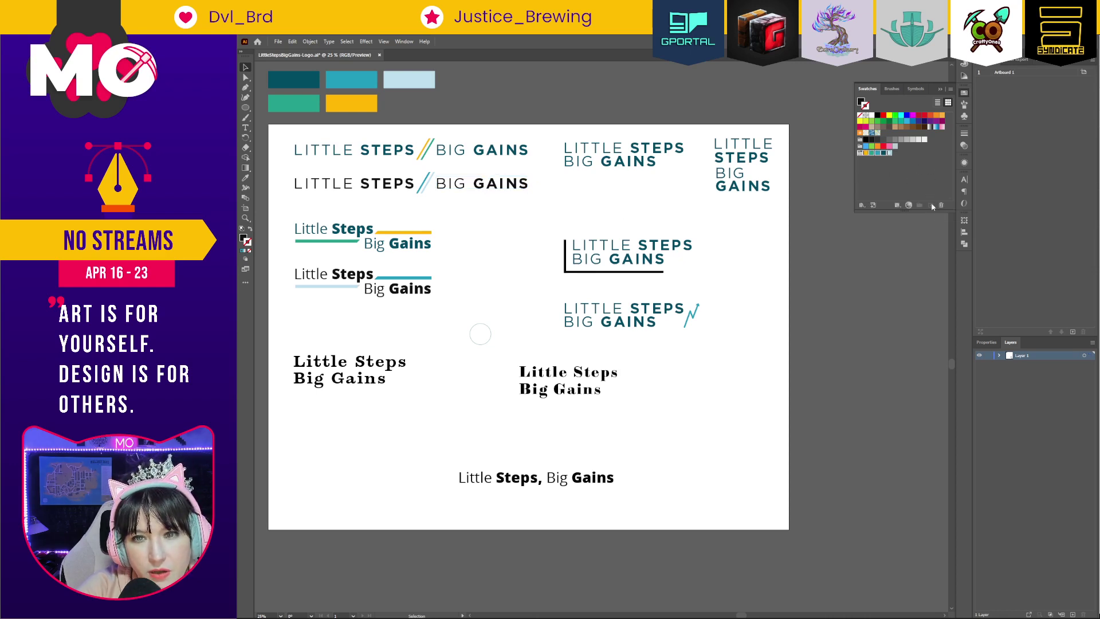
{"action": "left_click", "coordinate": [922, 189]}
{"action": "left_click", "coordinate": [860, 153]}
{"action": "left_click", "coordinate": [900, 157]}
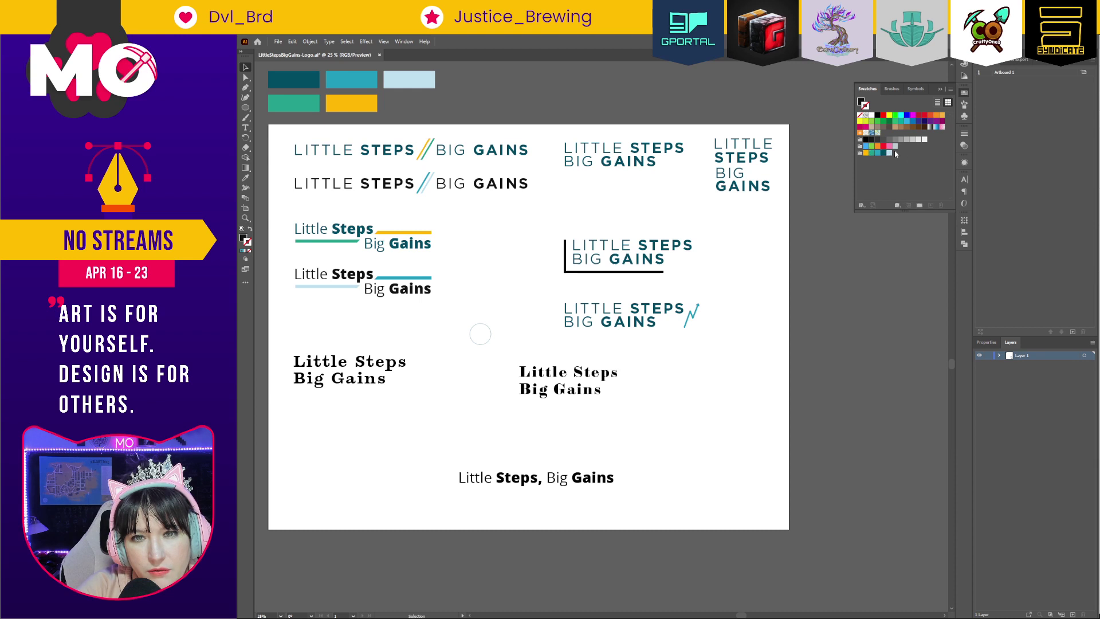
Save the black fill (RGB 17, 17, 17) as a swatch and place it first in the Little Steps Big Gains colour group.
{"action": "left_click", "coordinate": [862, 102]}
{"action": "double_click", "coordinate": [860, 101]}
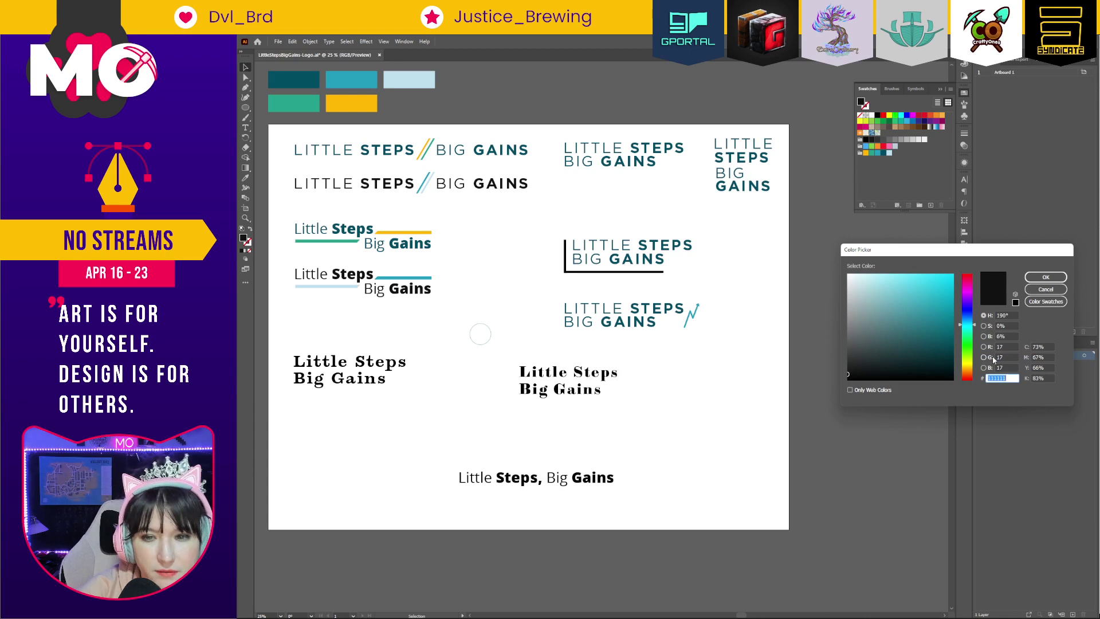
{"action": "left_click", "coordinate": [1046, 276]}
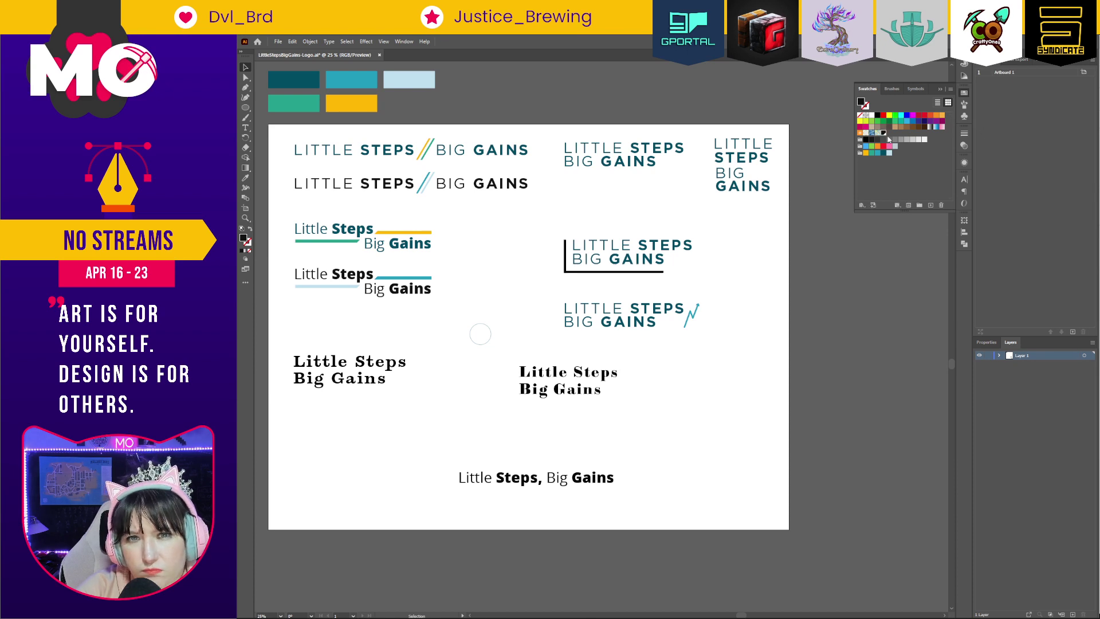
{"action": "left_click", "coordinate": [883, 133]}
{"action": "left_click_drag", "start_coordinate": [883, 152], "coordinate": [865, 153]}
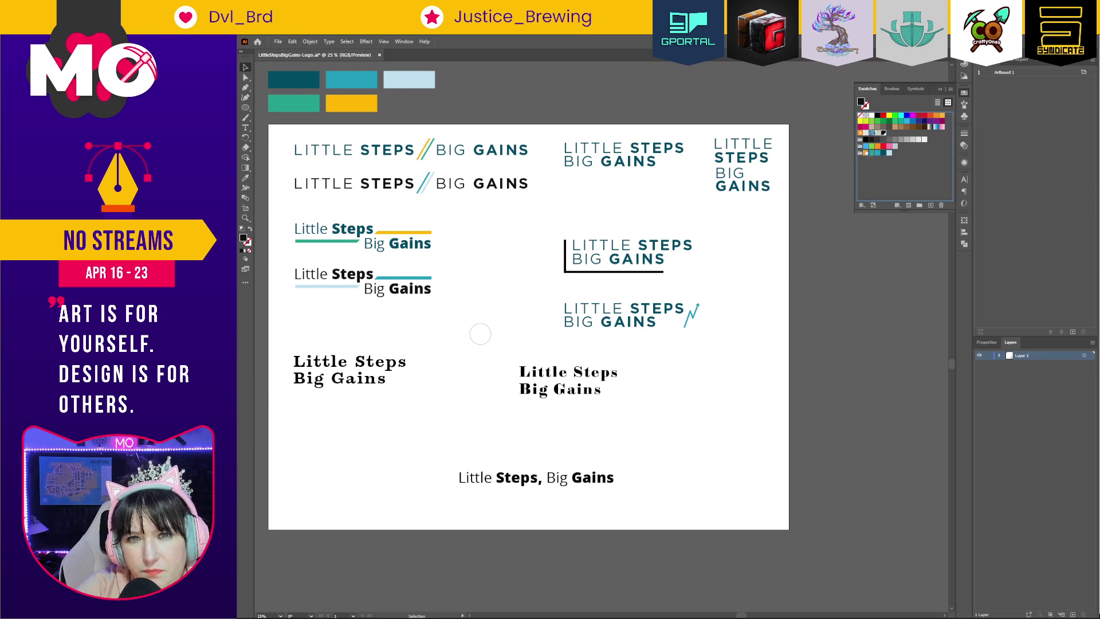
{"action": "left_click", "coordinate": [909, 183]}
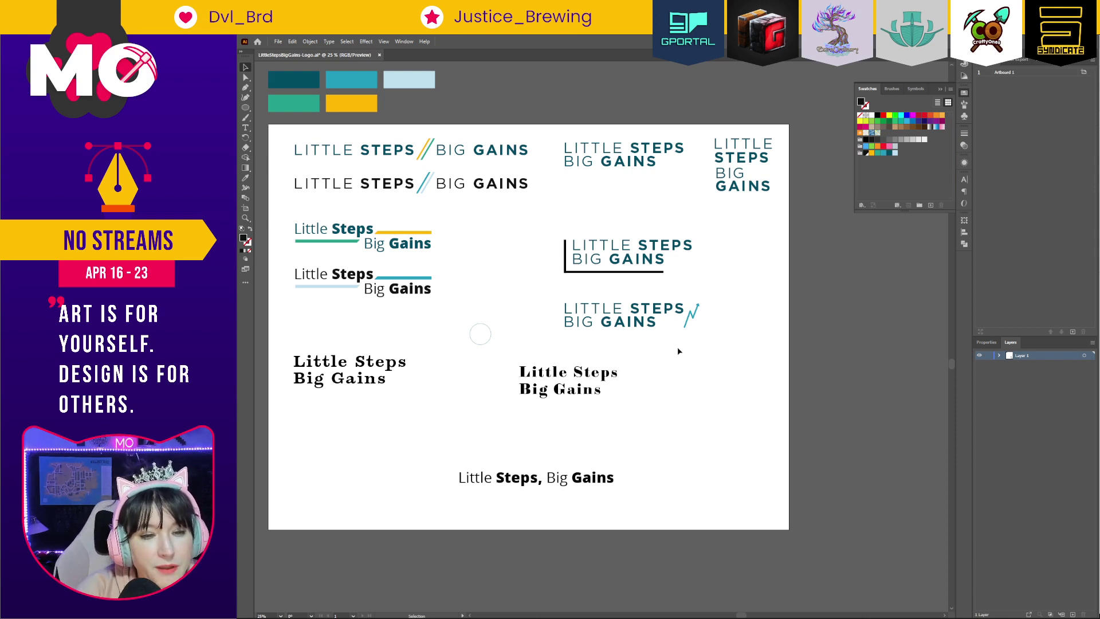
Set the zigzag arrow's stroke to the black swatch from the Little Steps Big Gains colour group.
{"action": "left_click", "coordinate": [695, 313]}
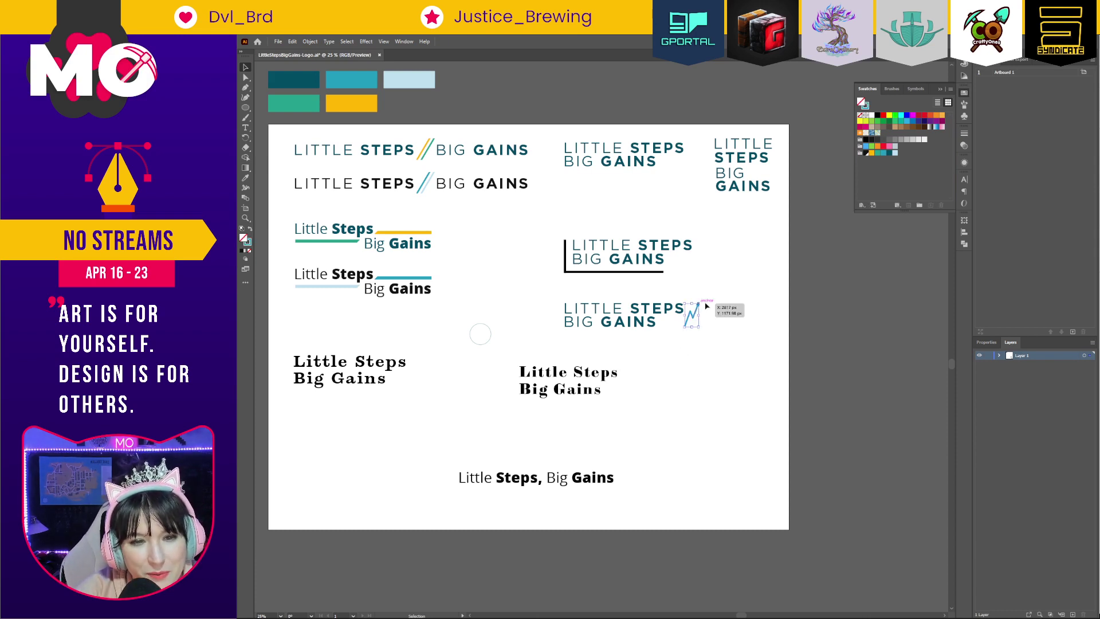
{"action": "left_click", "coordinate": [866, 153]}
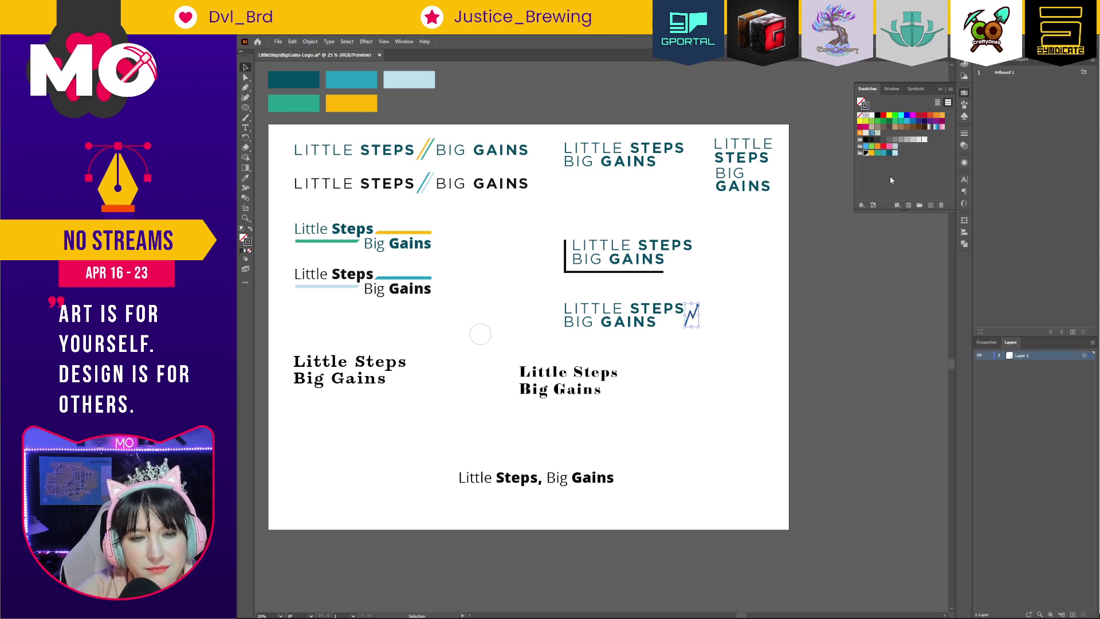
{"action": "left_click", "coordinate": [752, 286]}
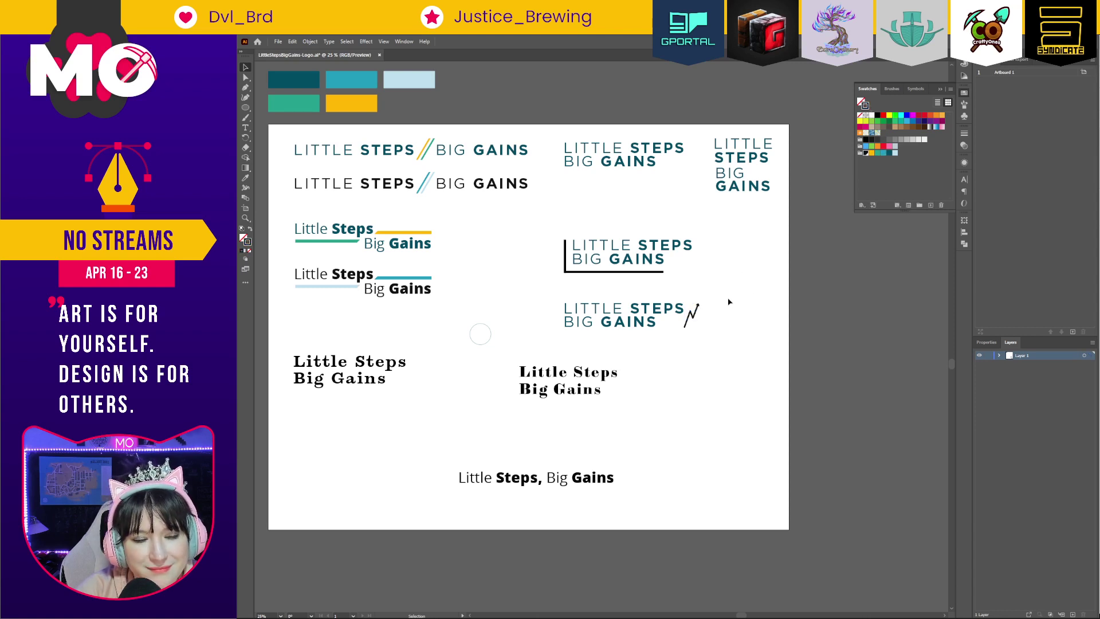
Increase the stroke weight of the circle beneath the second slash wordmark and the offset-bar wordmarks.
{"action": "left_click", "coordinate": [480, 324]}
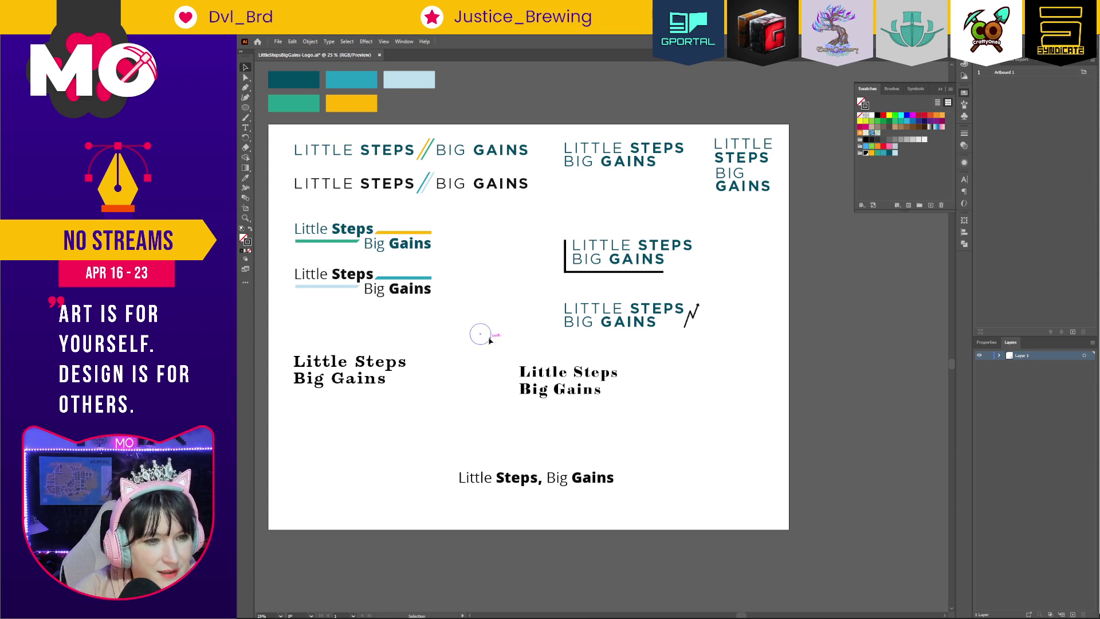
{"action": "left_click", "coordinate": [964, 133]}
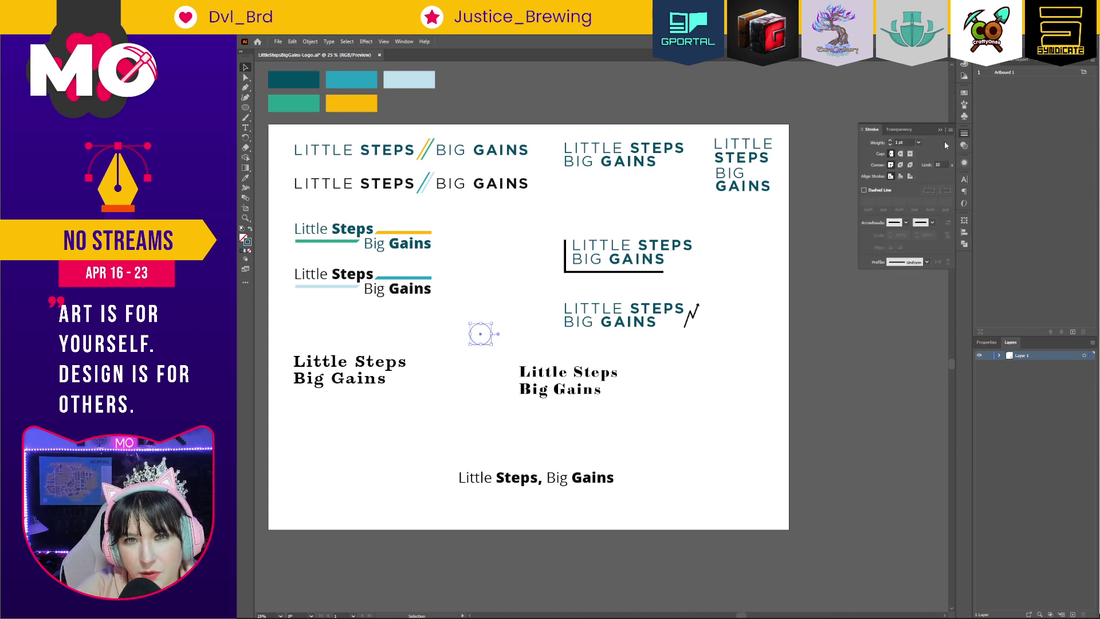
{"action": "left_click", "coordinate": [890, 141]}
{"action": "left_click", "coordinate": [892, 142]}
{"action": "left_click", "coordinate": [890, 142]}
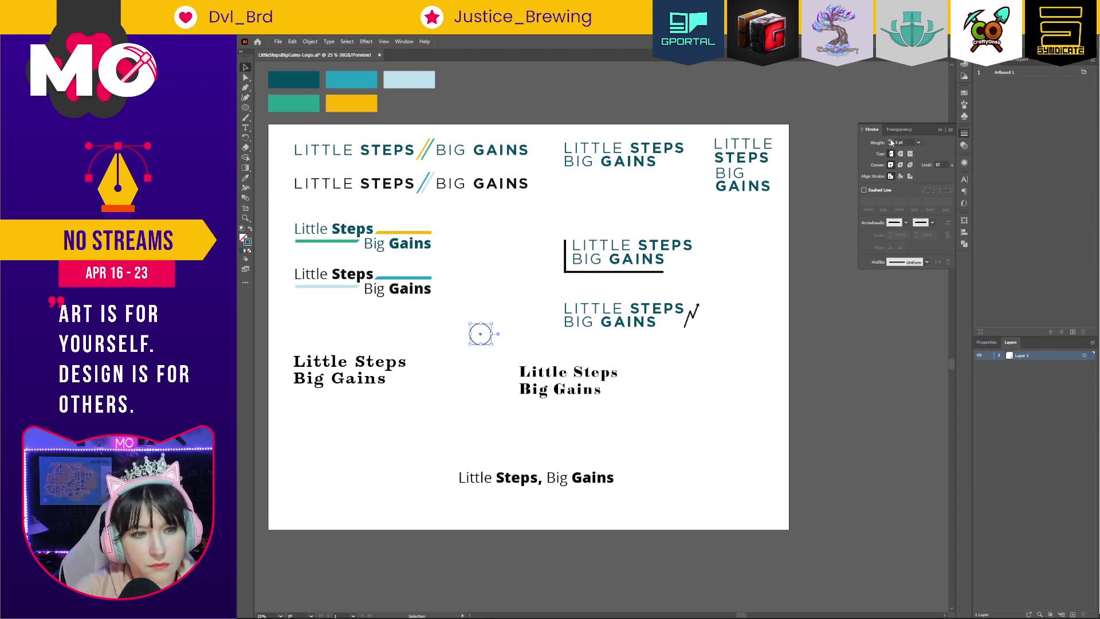
{"action": "left_click", "coordinate": [474, 359]}
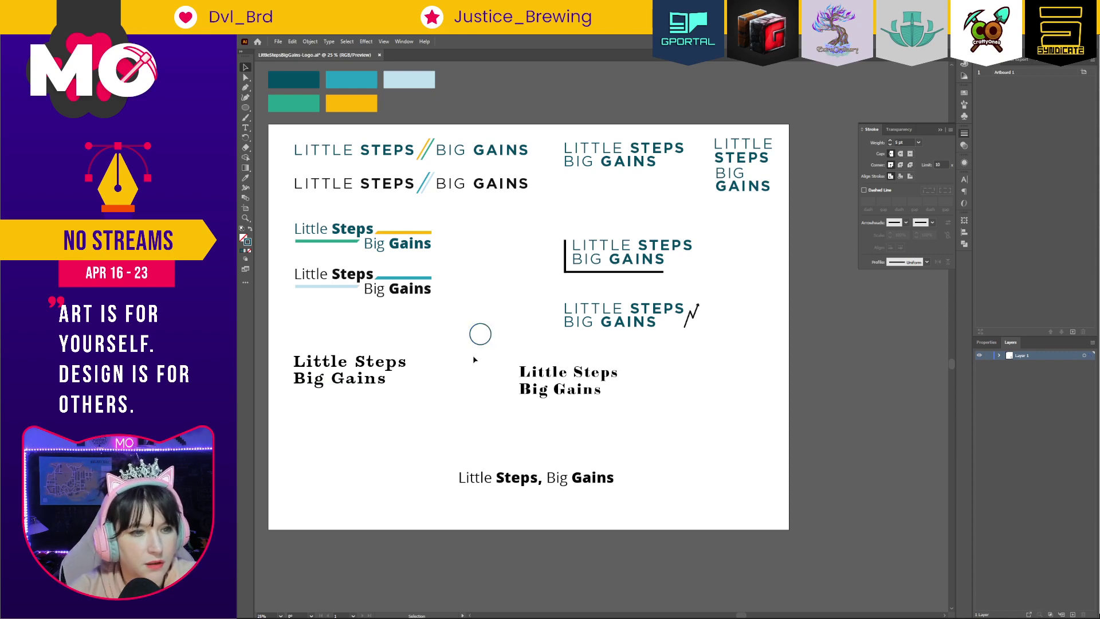
Duplicate the circle into a rising trail of four shrinking circles and give them a solid dark teal fill without a stroke.
{"action": "left_click", "coordinate": [490, 342]}
{"action": "left_click_drag", "start_coordinate": [490, 342], "coordinate": [509, 286]}
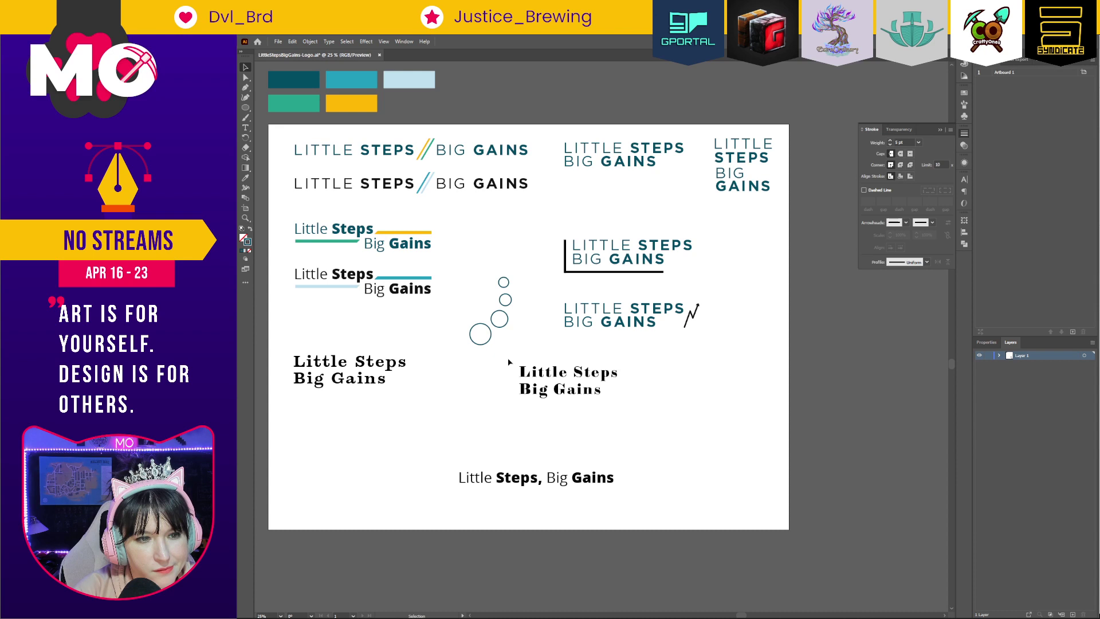
{"action": "left_click_drag", "start_coordinate": [471, 281], "coordinate": [523, 279]}
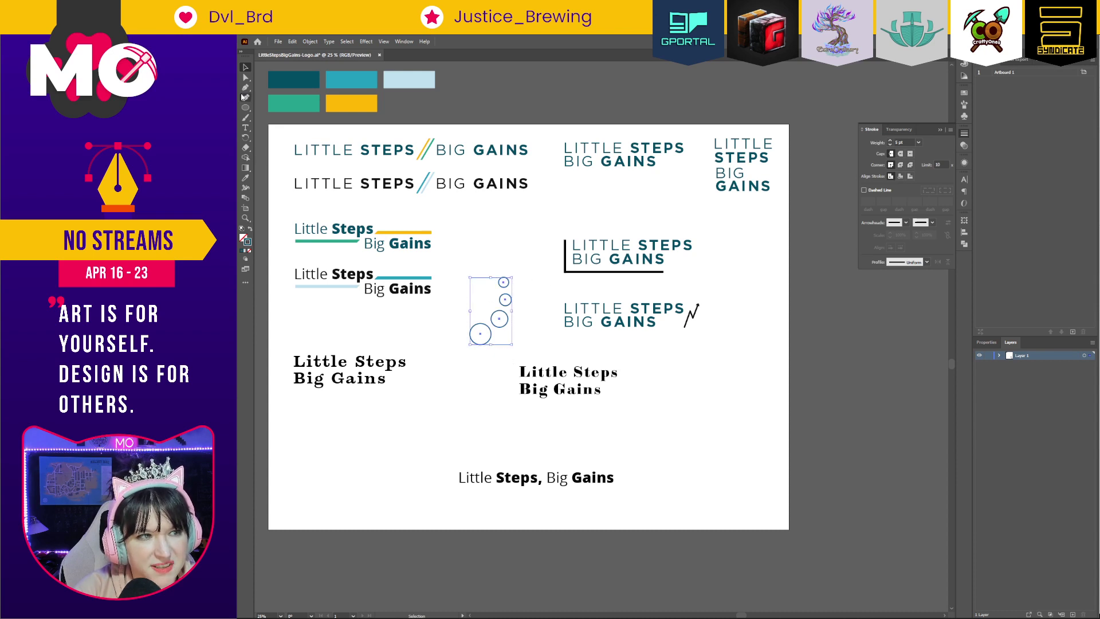
{"action": "key", "text": "i"}
{"action": "left_click", "coordinate": [319, 283]}
{"action": "left_click", "coordinate": [476, 396]}
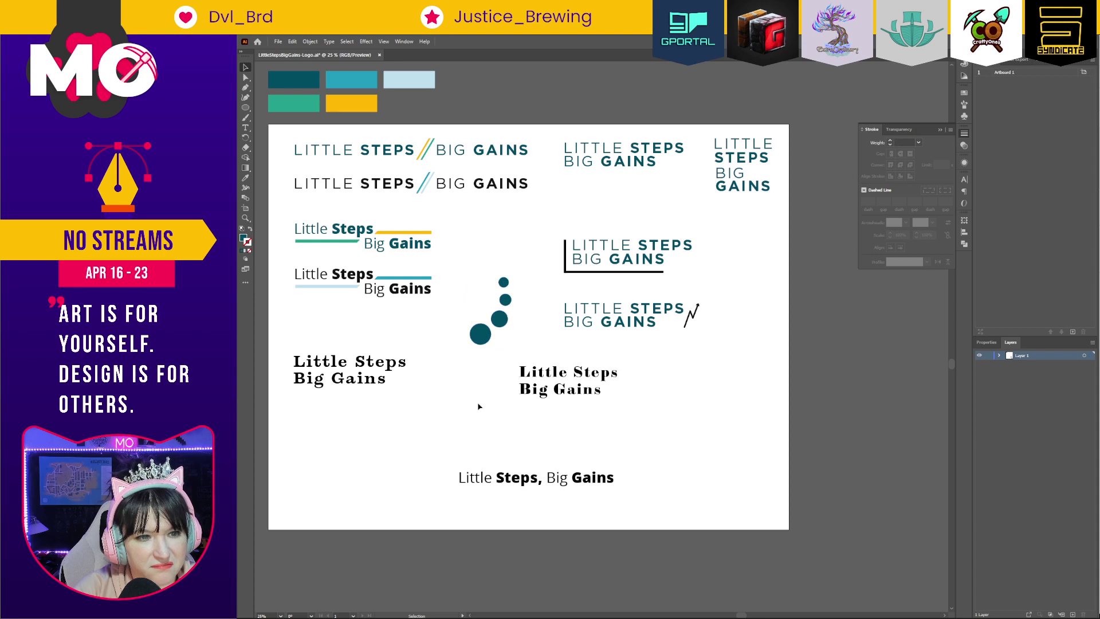
Delete all four dark teal circles in the middle of the artboard.
{"action": "left_click_drag", "start_coordinate": [518, 351], "coordinate": [480, 264]}
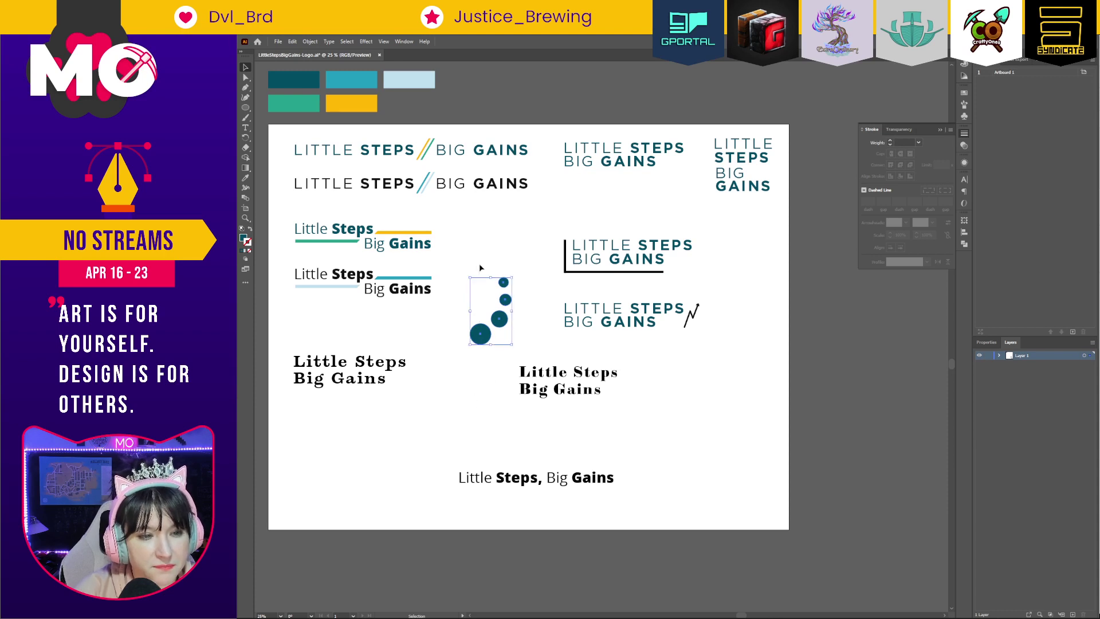
{"action": "key", "text": "Delete"}
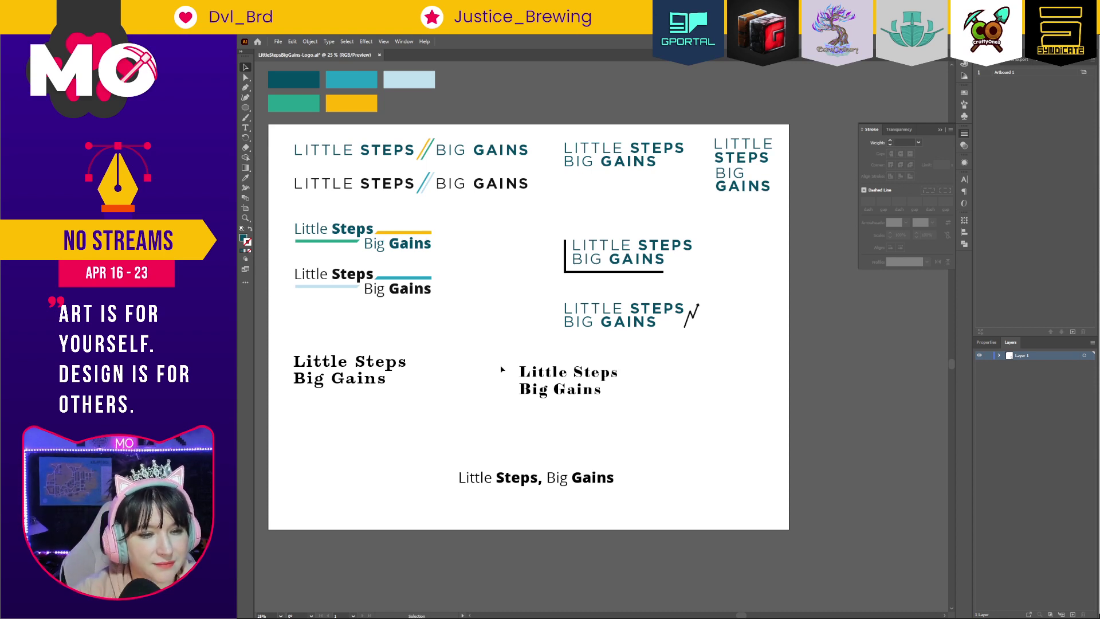
Move the bolder serif wordmark and the single-line comma wordmark into the left column, aligned with the first serif wordmark's left edge.
{"action": "left_click_drag", "start_coordinate": [510, 366], "coordinate": [608, 428]}
{"action": "left_click_drag", "start_coordinate": [609, 385], "coordinate": [379, 425]}
{"action": "left_click", "coordinate": [530, 453]}
{"action": "left_click_drag", "start_coordinate": [575, 477], "coordinate": [411, 480]}
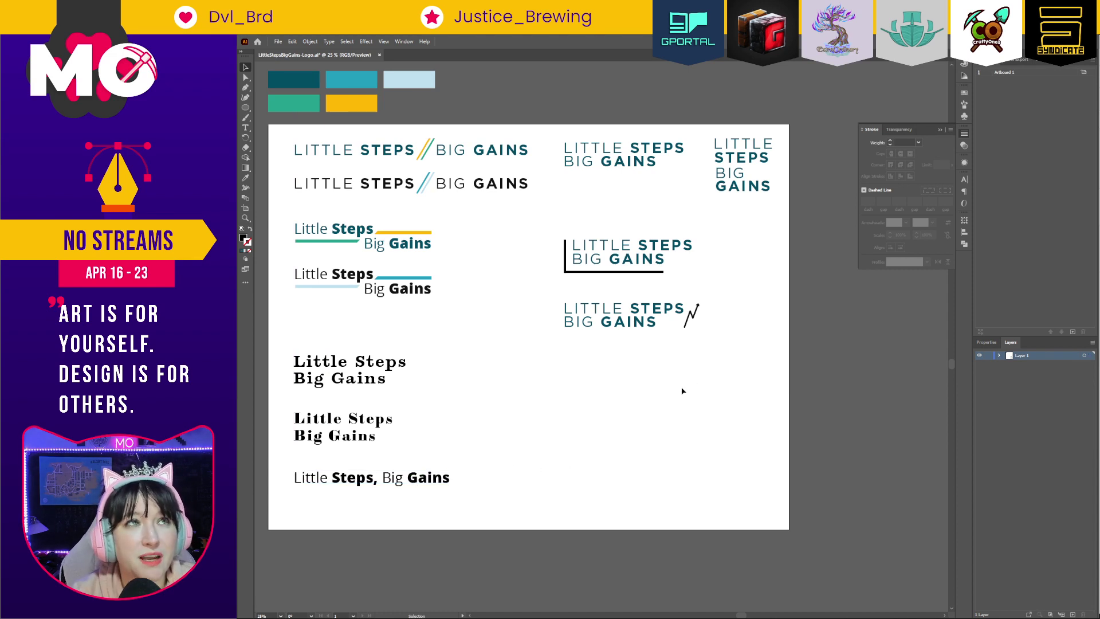
Try the lighter teal-blue brand swatch on STEPS and GAINS in the zigzag-arrow wordmark, and undo the recolouring.
{"action": "left_click", "coordinate": [640, 310]}
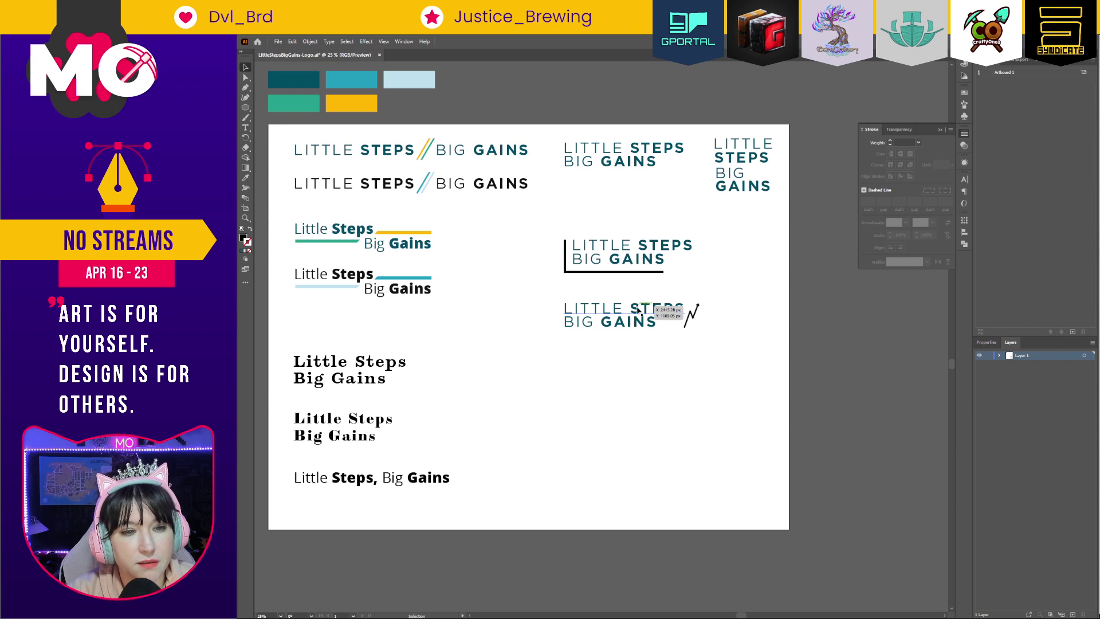
{"action": "triple_click", "coordinate": [640, 309]}
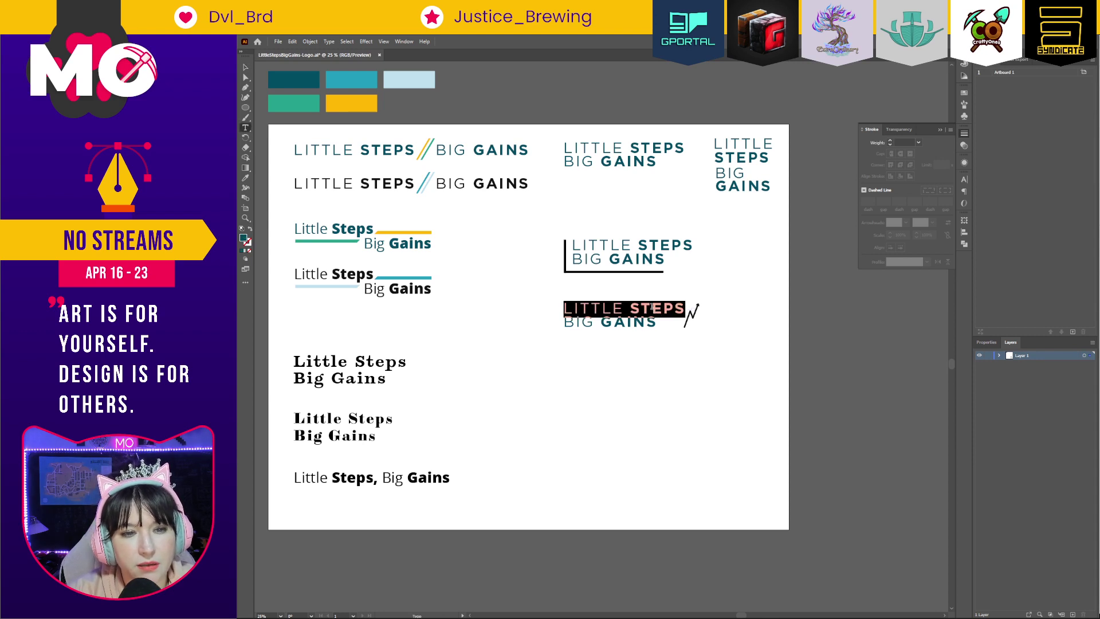
{"action": "double_click", "coordinate": [654, 308]}
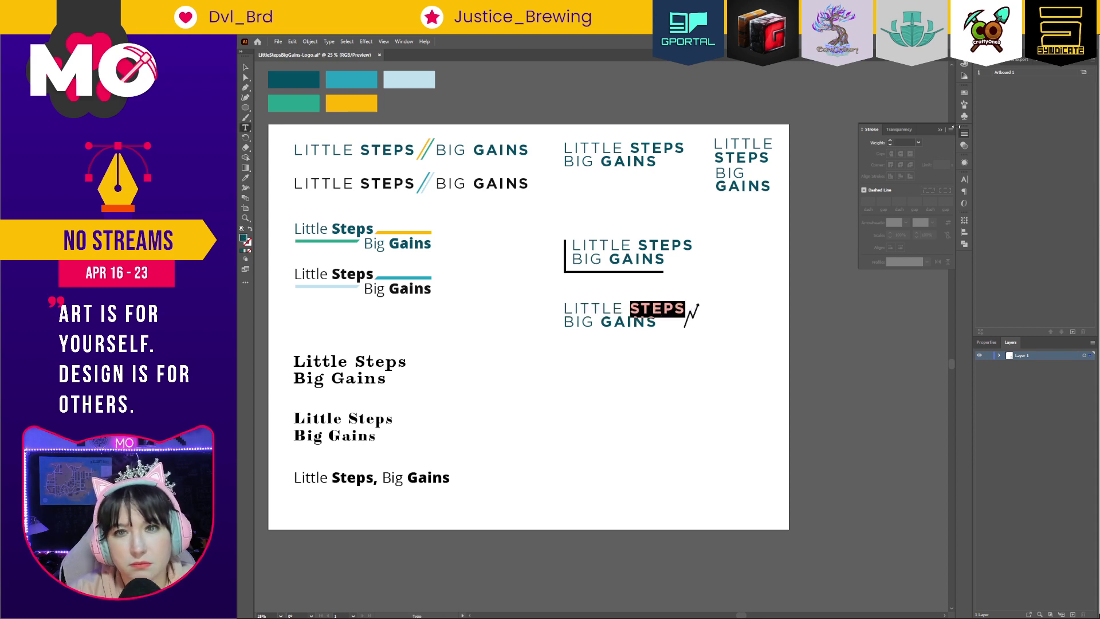
{"action": "left_click", "coordinate": [965, 95]}
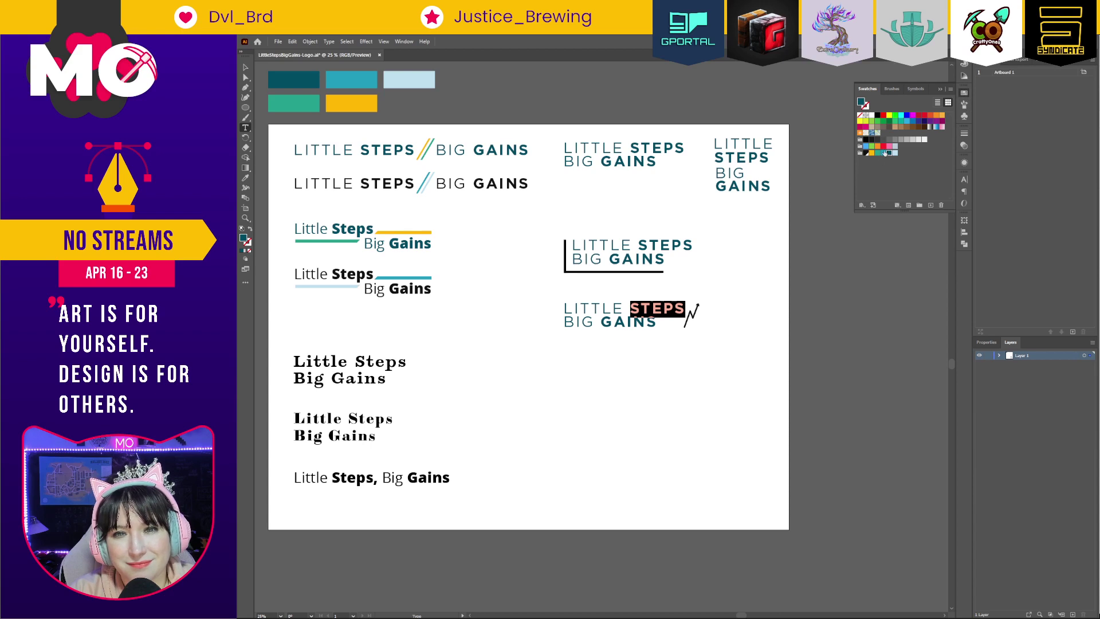
{"action": "double_click", "coordinate": [635, 322]}
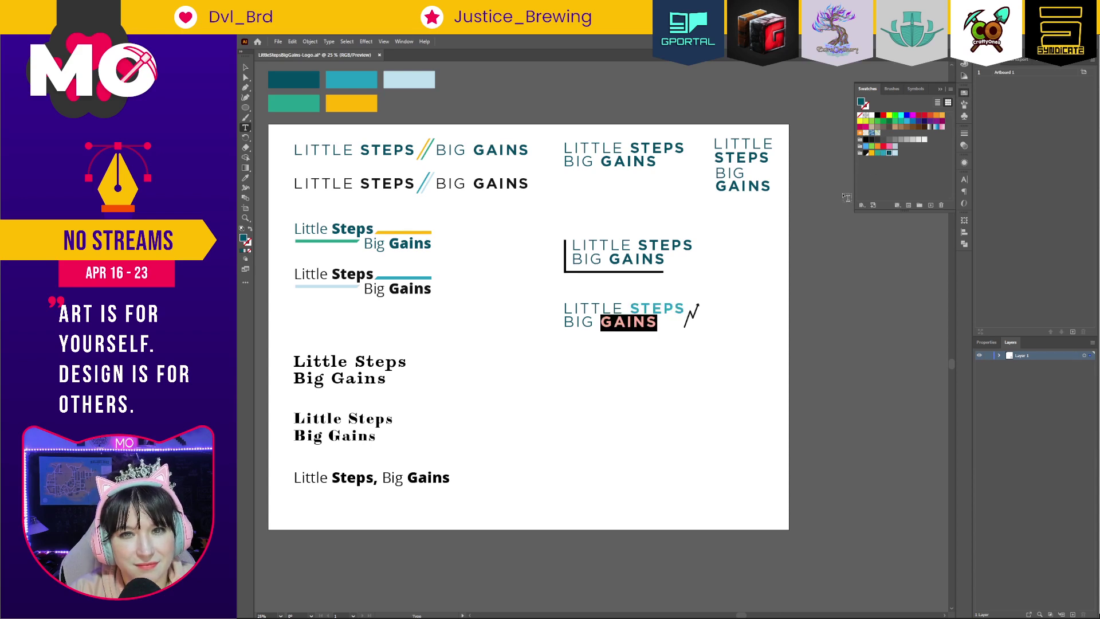
{"action": "left_click", "coordinate": [885, 155]}
{"action": "key", "text": "Escape"}
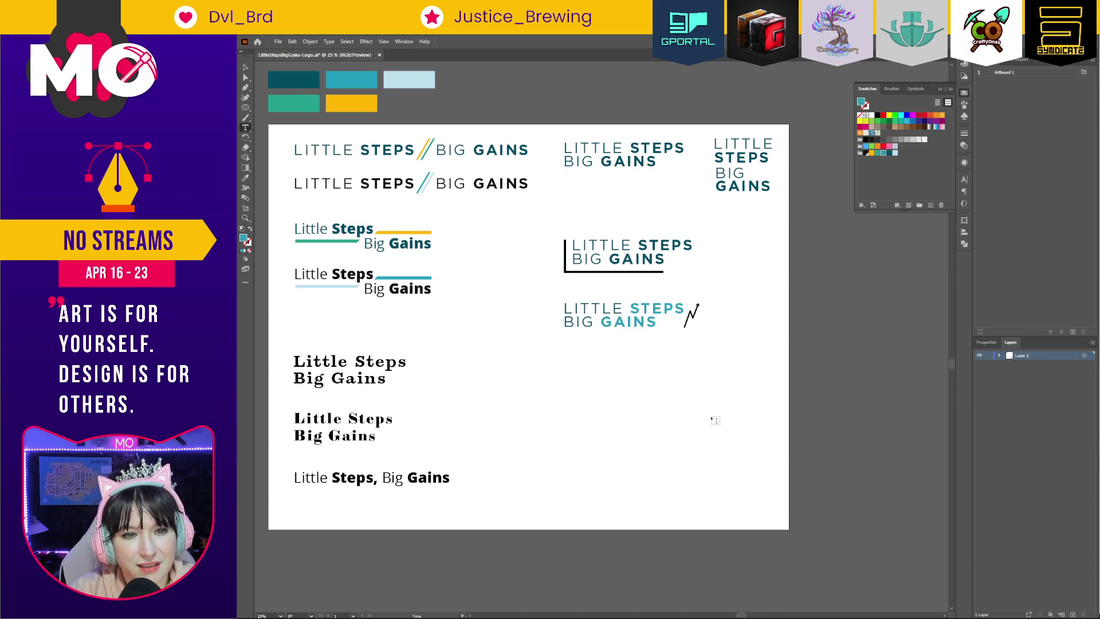
{"action": "key", "text": "ctrl+z"}
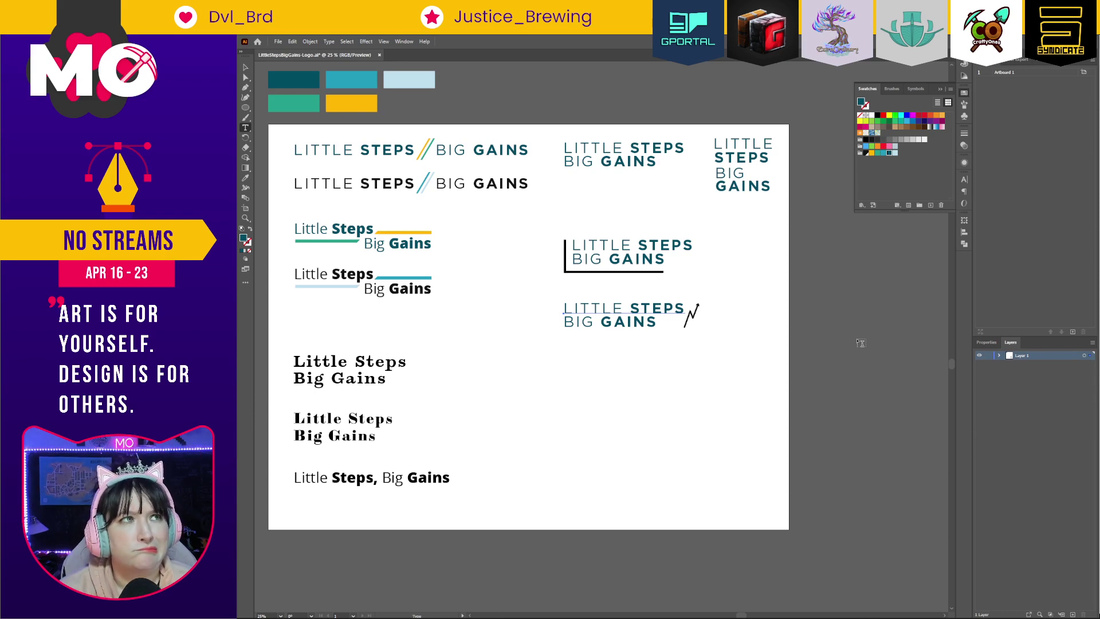
Try moving the yellow-and-green double slash from the first wordmark to the end of the upper two-line wordmark, and undo the move.
{"action": "left_click_drag", "start_coordinate": [613, 416], "coordinate": [667, 433]}
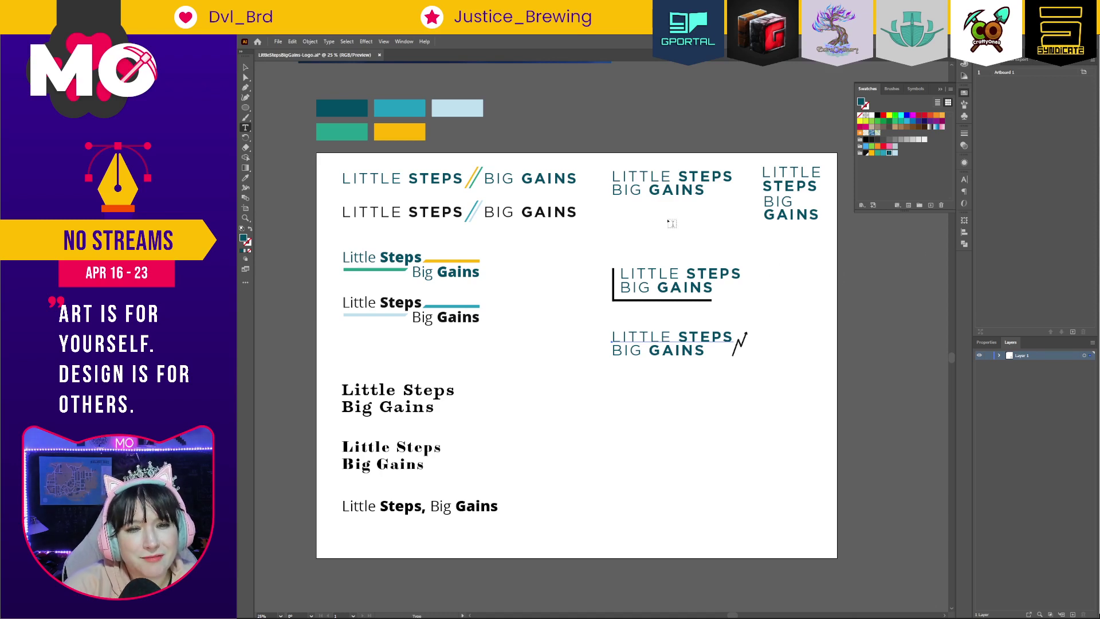
{"action": "left_click", "coordinate": [246, 68]}
{"action": "left_click", "coordinate": [768, 298]}
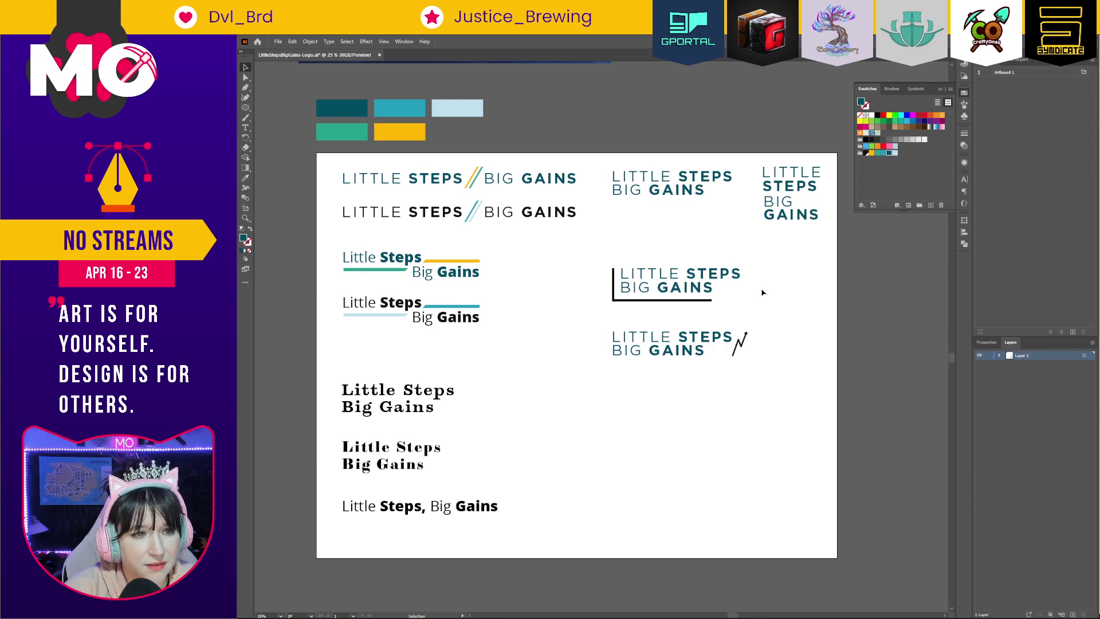
{"action": "left_click", "coordinate": [470, 177]}
{"action": "left_click_drag", "start_coordinate": [471, 177], "coordinate": [739, 190]}
{"action": "left_click", "coordinate": [808, 282]}
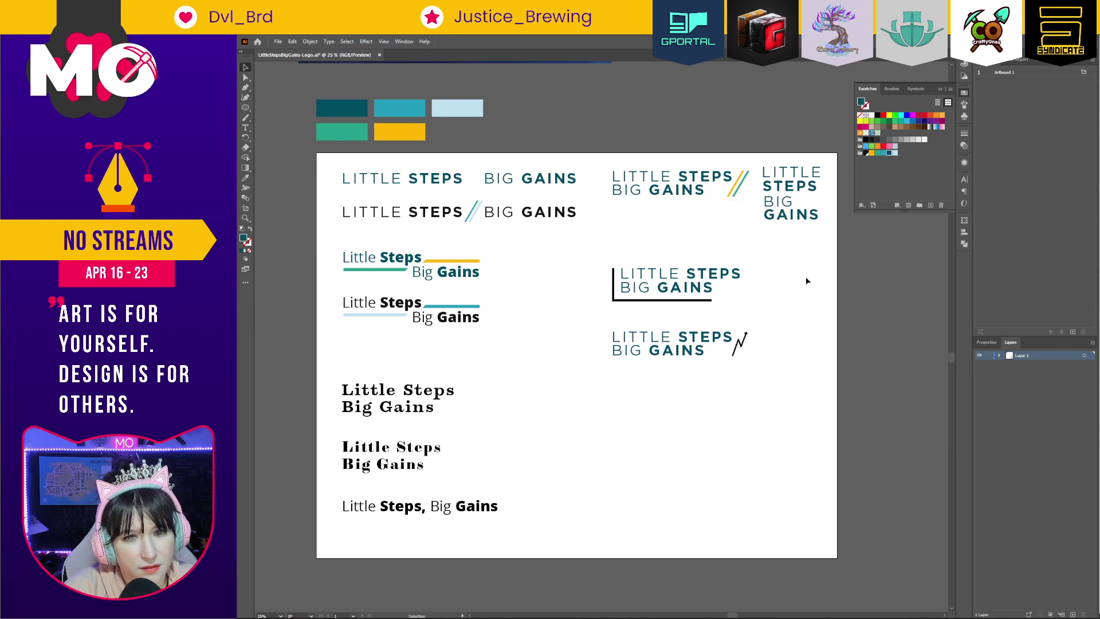
{"action": "key", "text": "ctrl+z"}
{"action": "key", "text": "ctrl+z"}
{"action": "key", "text": "ctrl+z"}
{"action": "key", "text": "ctrl+z"}
Copy the first wordmark's double slash in front of the upper two-line wordmark, offsetting BIG GAINS to the left to follow the slant.
{"action": "left_click_drag", "start_coordinate": [474, 179], "coordinate": [744, 180]}
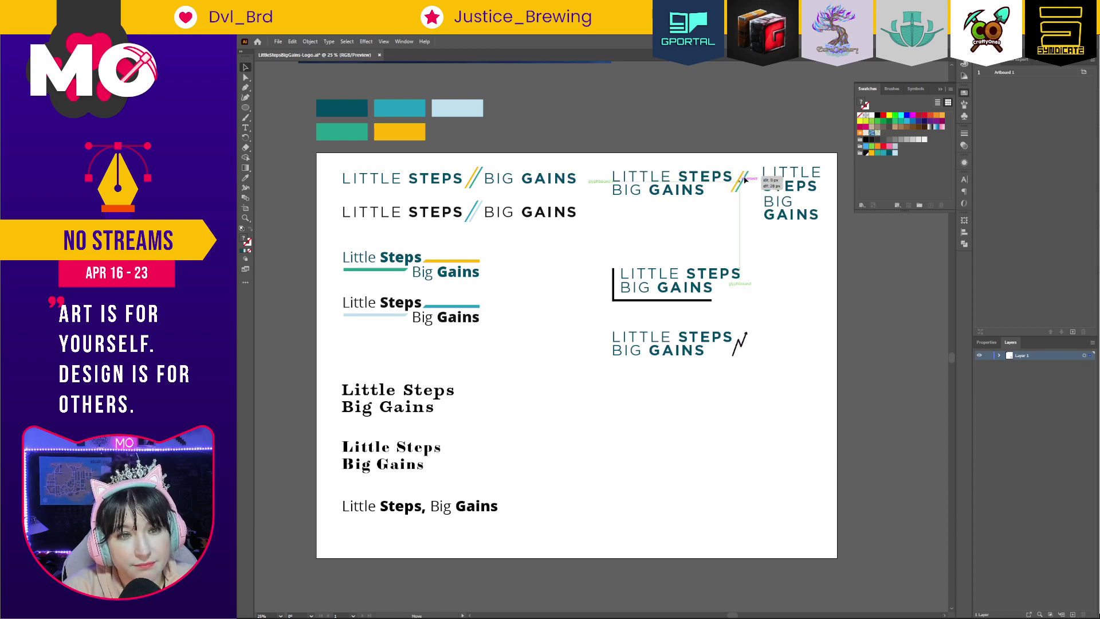
{"action": "left_click_drag", "start_coordinate": [744, 181], "coordinate": [633, 196]}
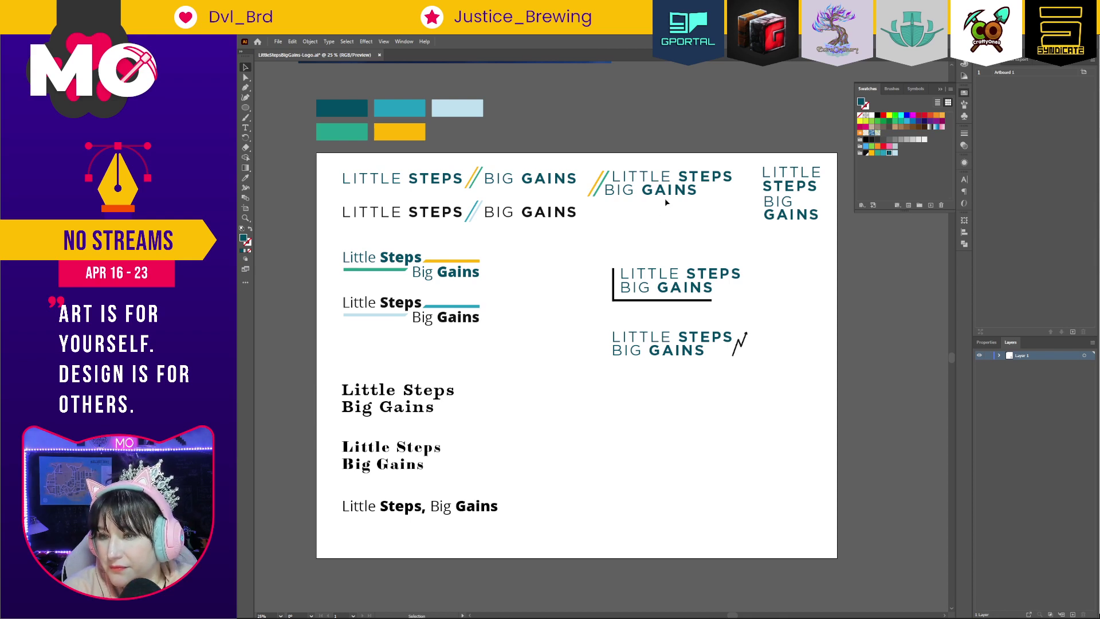
Nudge BIG GAINS slightly down in the two-line slash wordmark and shift the whole lockup slightly right.
{"action": "left_click", "coordinate": [673, 196]}
{"action": "key", "text": "Down"}
{"action": "key", "text": "Down"}
{"action": "key", "text": "Down"}
{"action": "key", "text": "Down"}
{"action": "left_click", "coordinate": [687, 218]}
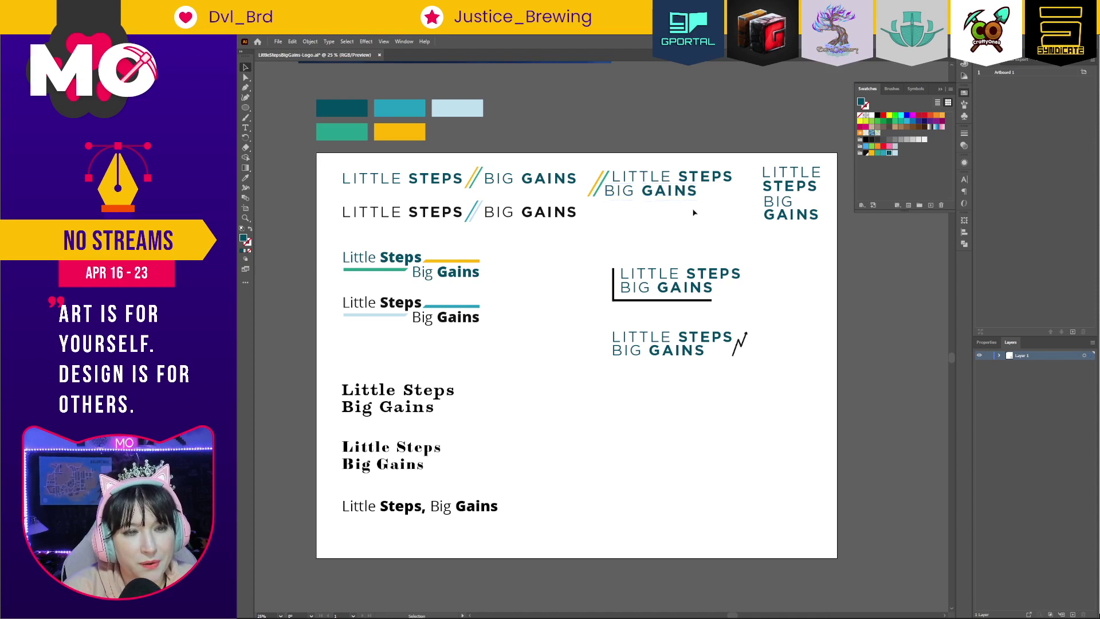
{"action": "mouse_move", "coordinate": [673, 205]}
{"action": "left_mouse_down"}
{"action": "mouse_move", "coordinate": [669, 228]}
{"action": "mouse_move", "coordinate": [582, 177]}
{"action": "mouse_move", "coordinate": [682, 193]}
{"action": "left_mouse_up"}
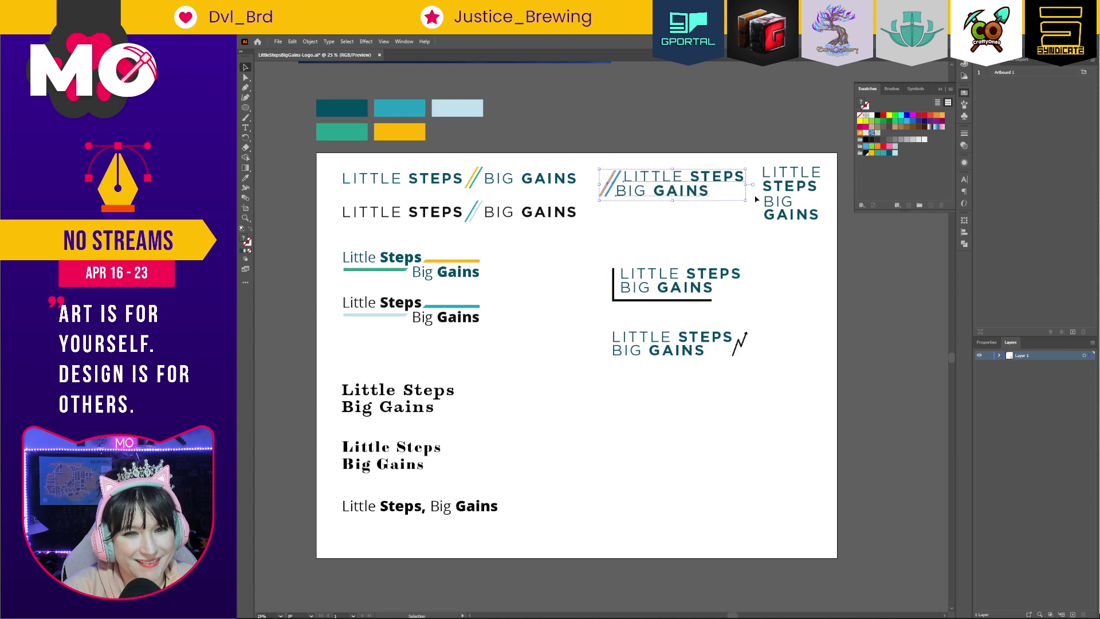
{"action": "left_click", "coordinate": [779, 264]}
Place a small copy of the yellow-and-green double slash directly after STEPS in the four-line stacked wordmark.
{"action": "left_click", "coordinate": [613, 188]}
{"action": "left_click_drag", "start_coordinate": [613, 188], "coordinate": [823, 191]}
{"action": "scroll", "coordinate": [749, 160], "scroll_direction": "up", "scroll_amount": 5}
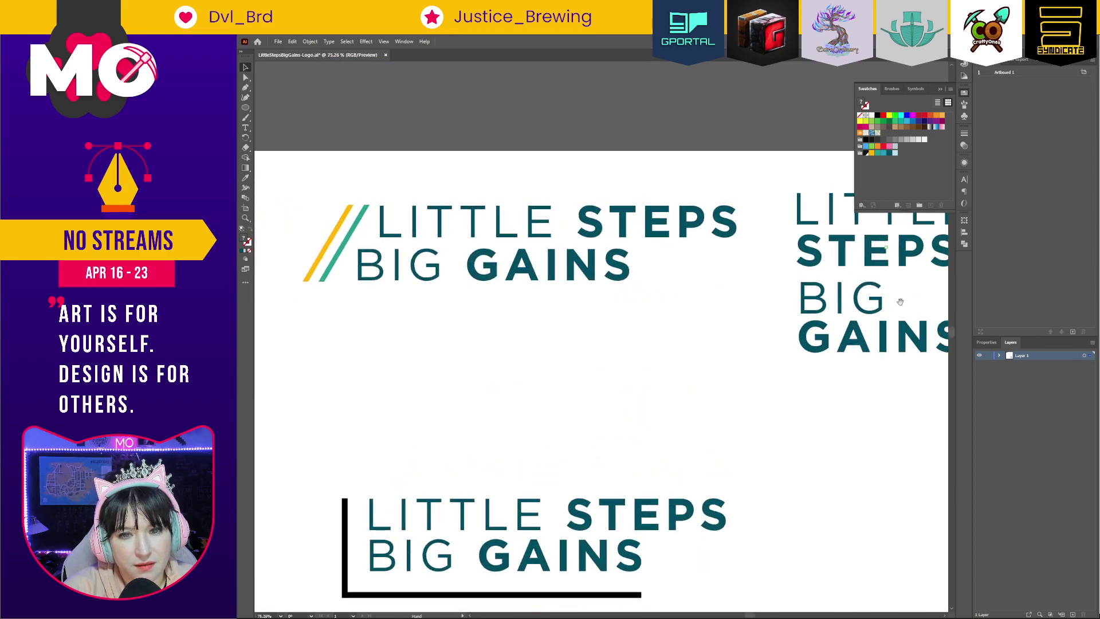
{"action": "left_click_drag", "start_coordinate": [894, 295], "coordinate": [626, 293]}
{"action": "left_click_drag", "start_coordinate": [719, 226], "coordinate": [713, 232]}
{"action": "left_click", "coordinate": [735, 283]}
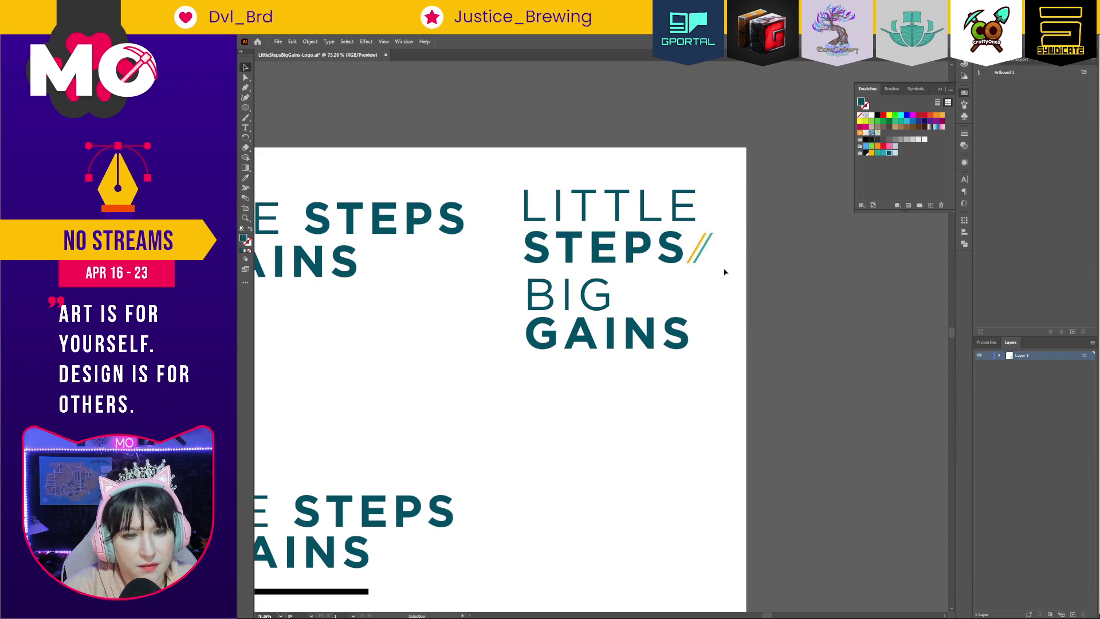
Remove the small double slash after STEPS from the four-line stacked wordmark.
{"action": "key", "text": "a"}
{"action": "key", "text": "ctrl+minus"}
{"action": "key", "text": "ctrl+minus"}
{"action": "key", "text": "ctrl+minus"}
{"action": "key", "text": "ctrl+minus"}
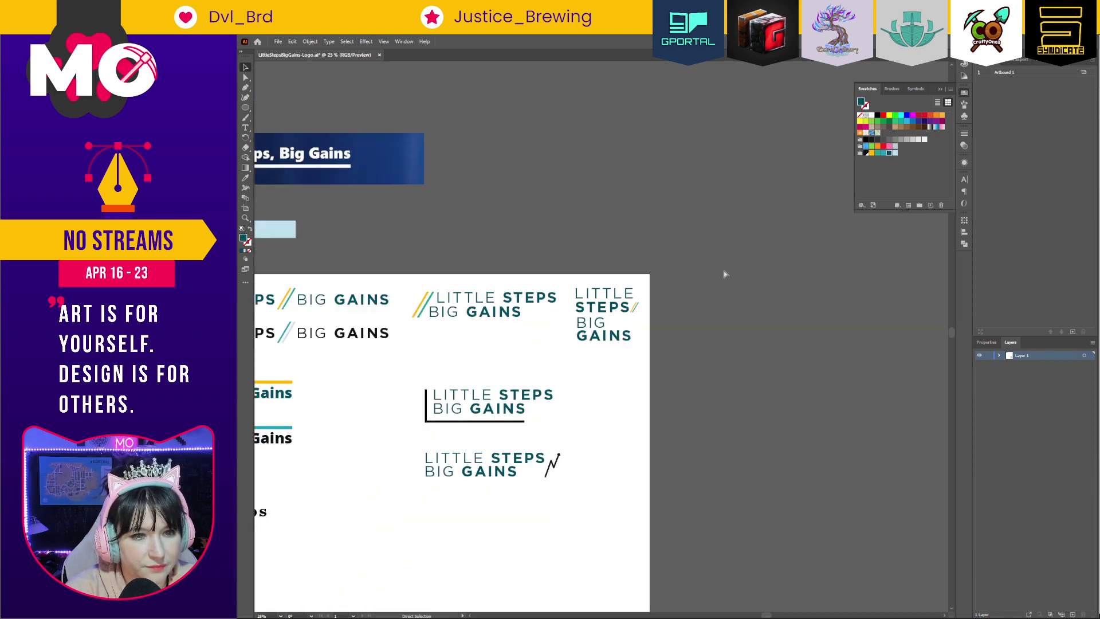
{"action": "left_click_drag", "start_coordinate": [735, 440], "coordinate": [933, 400]}
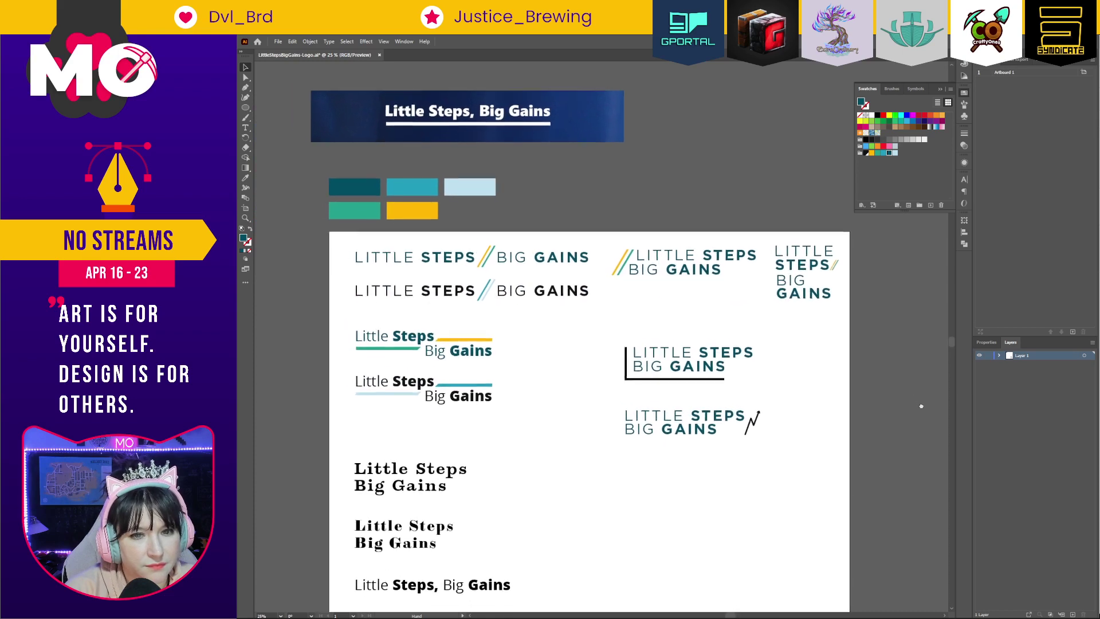
{"action": "left_click", "coordinate": [837, 271]}
{"action": "left_click", "coordinate": [863, 286]}
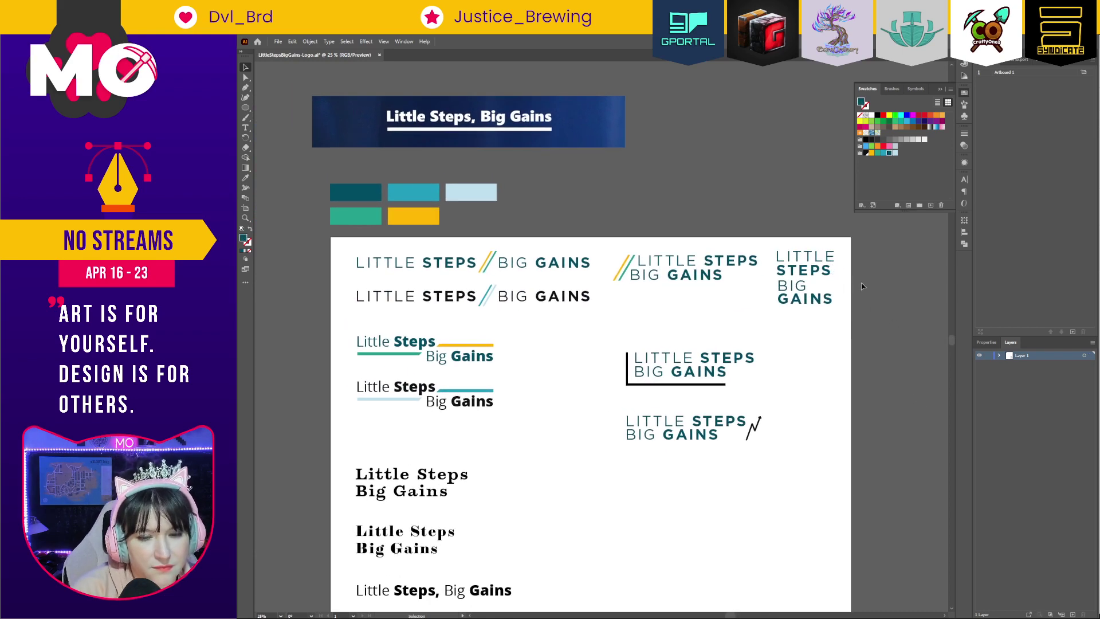
Delete both black serif wordmarks from the lower left of the artboard.
{"action": "left_click_drag", "start_coordinate": [806, 354], "coordinate": [797, 345]}
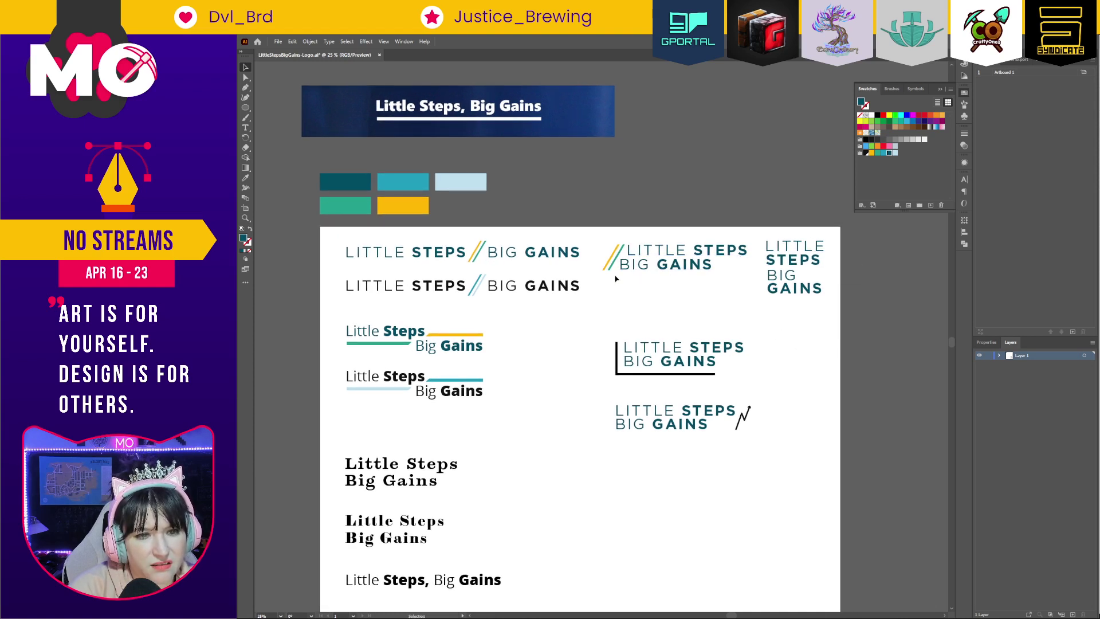
{"action": "left_click_drag", "start_coordinate": [619, 282], "coordinate": [677, 221]}
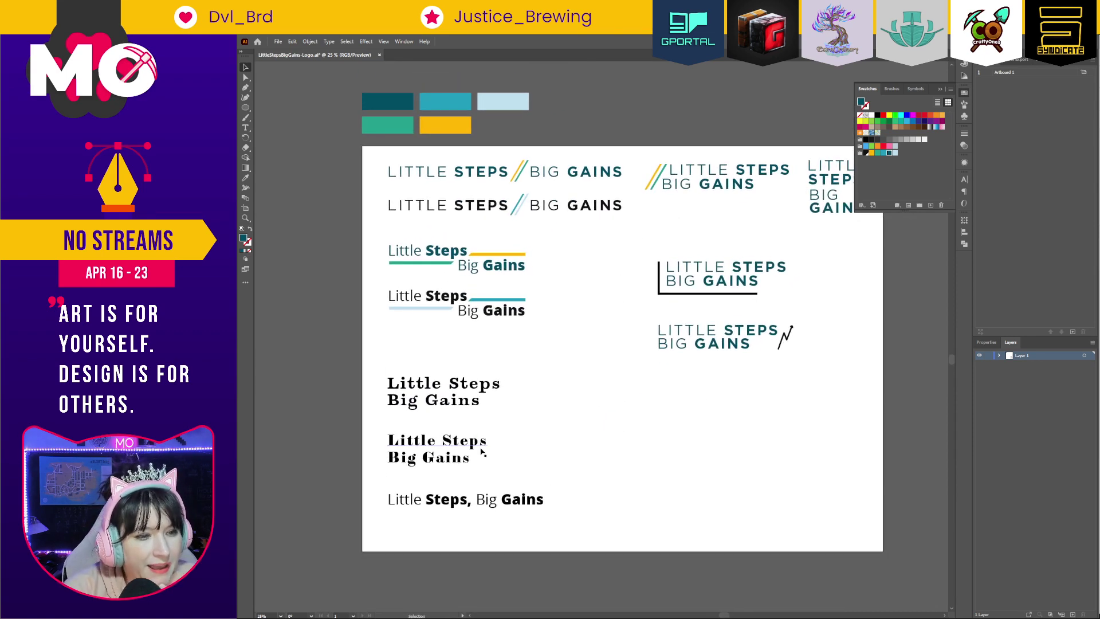
{"action": "left_click_drag", "start_coordinate": [499, 466], "coordinate": [387, 371]}
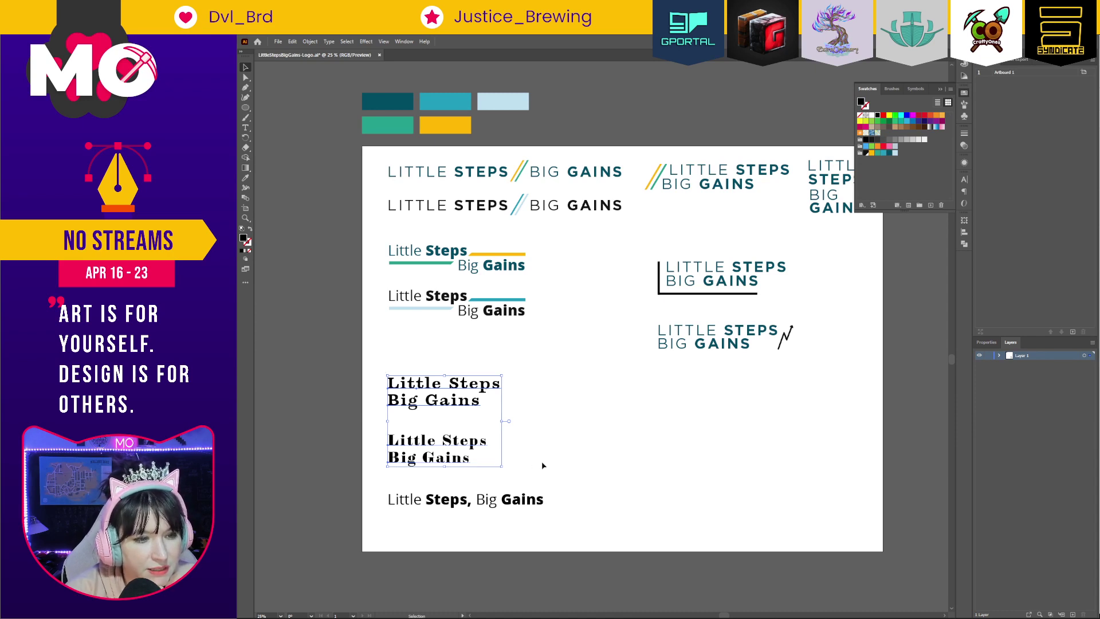
{"action": "key", "text": "Delete"}
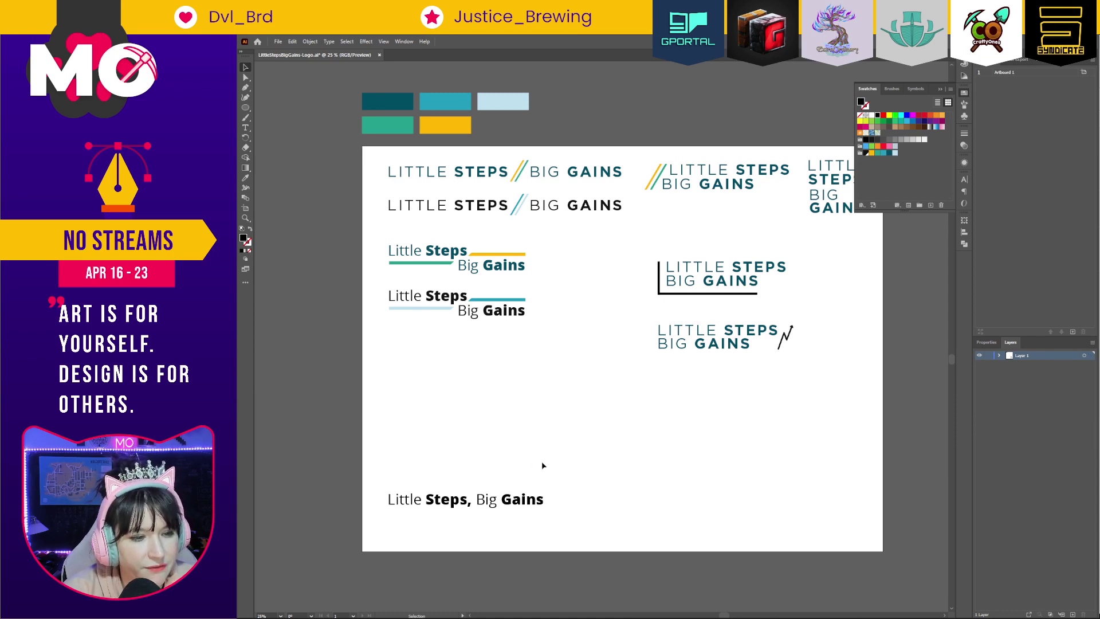
Move the single-line comma wordmark up to just below the second offset-bar wordmark.
{"action": "left_click_drag", "start_coordinate": [537, 496], "coordinate": [566, 374]}
{"action": "mouse_move", "coordinate": [727, 452]}
{"action": "left_mouse_down"}
{"action": "mouse_move", "coordinate": [693, 444]}
{"action": "mouse_move", "coordinate": [717, 463]}
{"action": "left_mouse_up"}
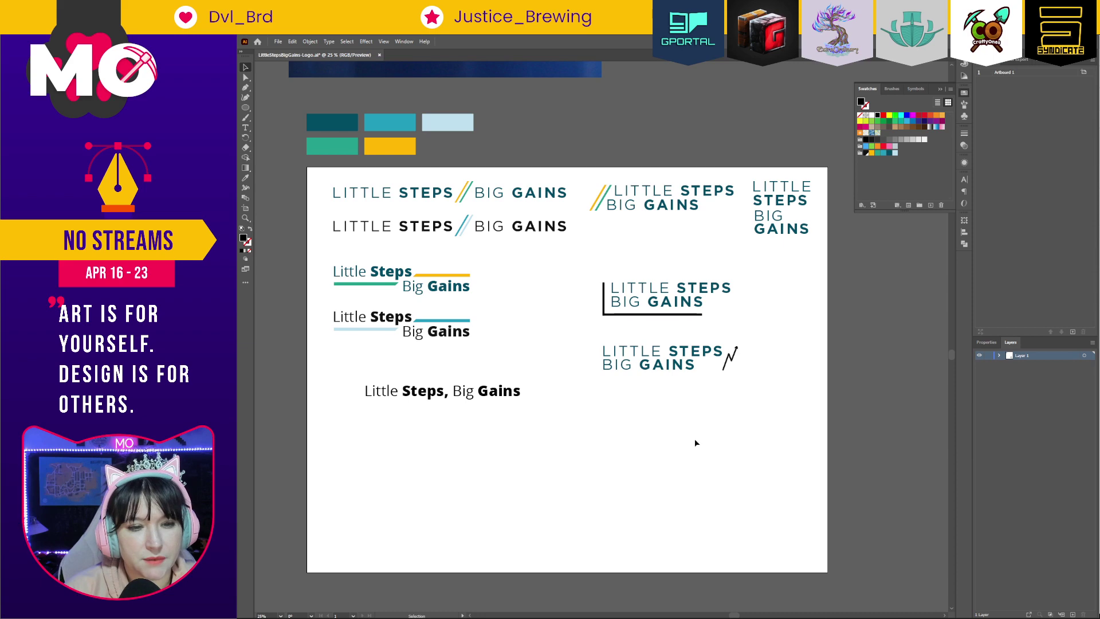
{"action": "left_click_drag", "start_coordinate": [692, 493], "coordinate": [686, 452]}
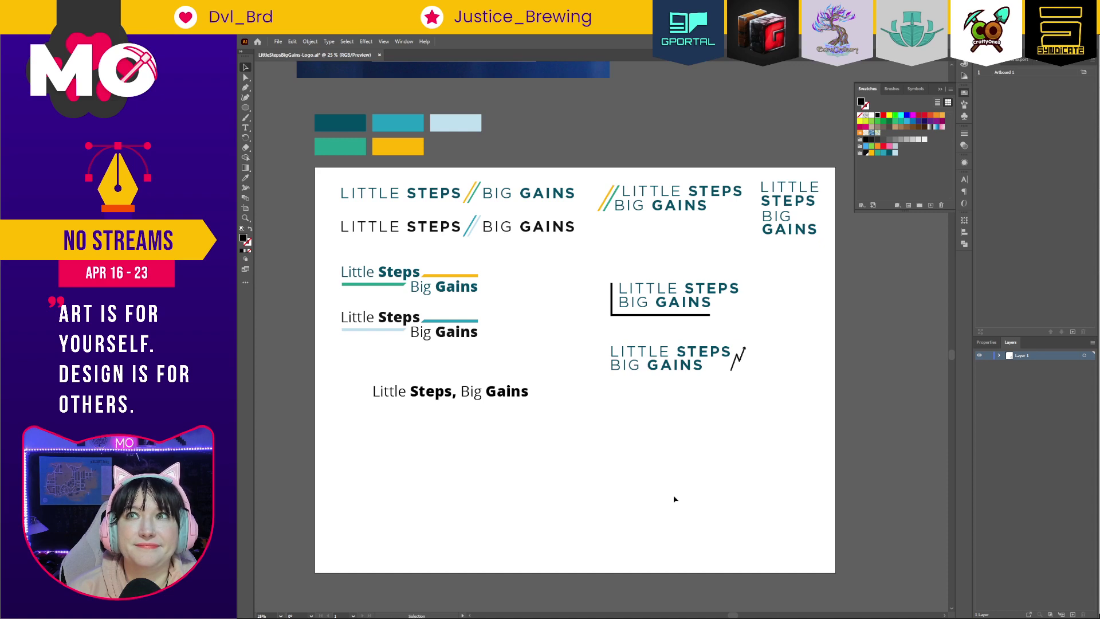
Move the single-line comma wordmark left so it lines up with the left edge of the offset-bar wordmarks.
{"action": "left_click_drag", "start_coordinate": [499, 392], "coordinate": [470, 394]}
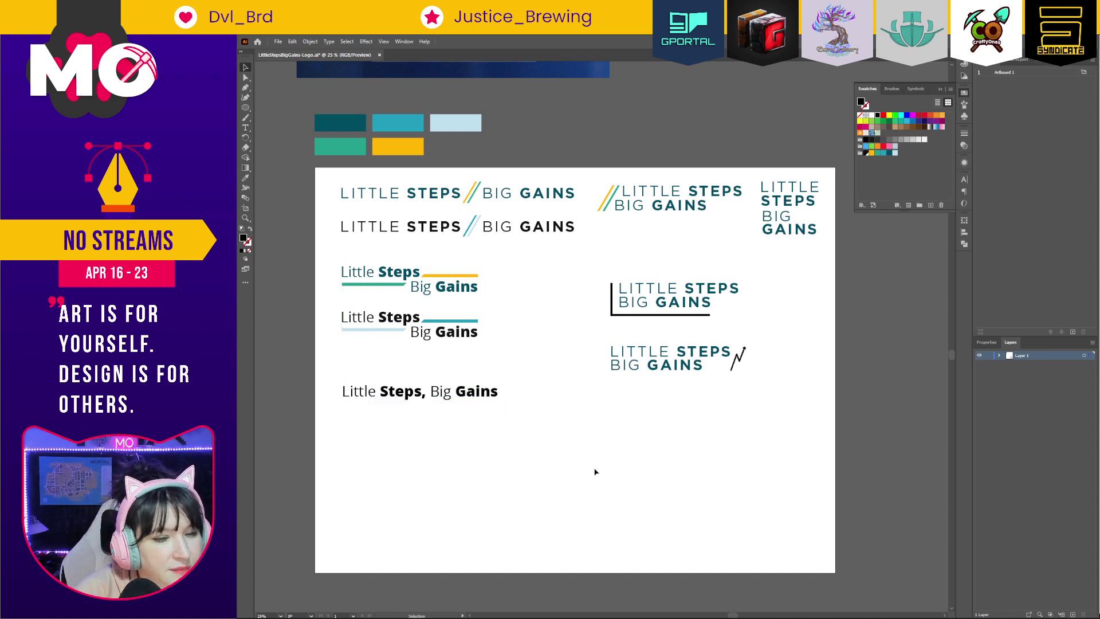
{"action": "left_click_drag", "start_coordinate": [744, 457], "coordinate": [764, 424]}
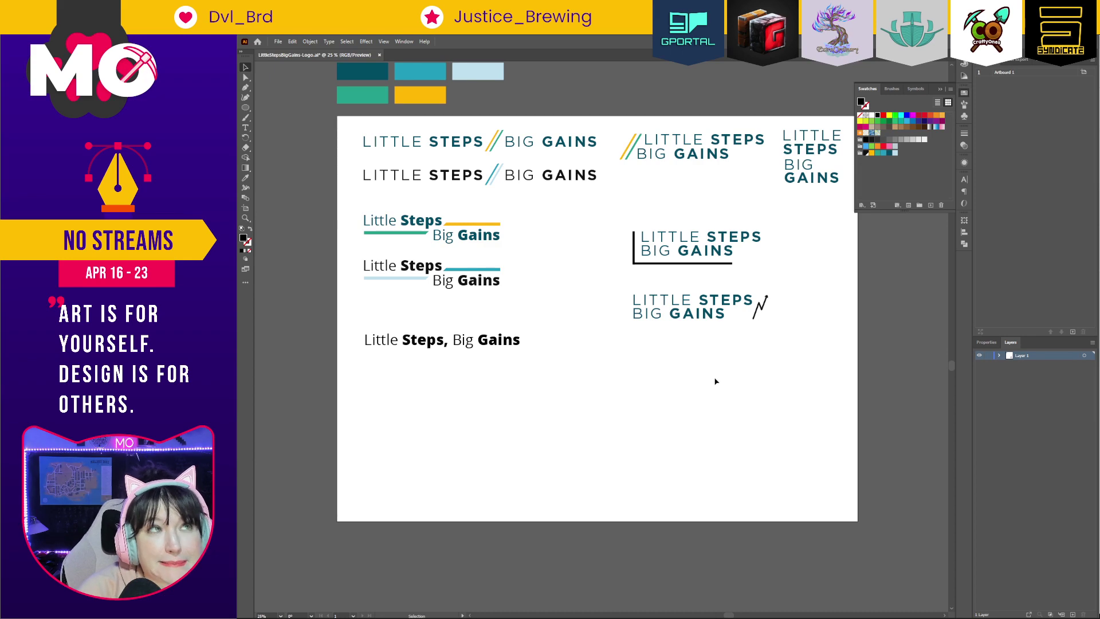
Switch to the web browser and open flaticon.com in a maximized window.
{"action": "key", "text": "alt+Tab"}
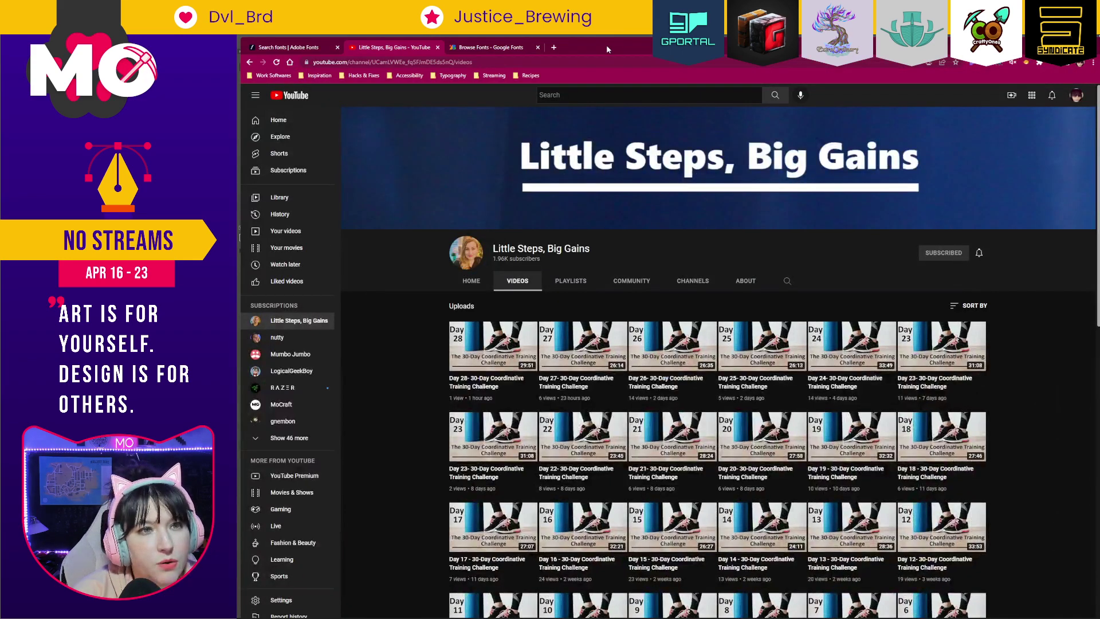
{"action": "key", "text": "alt+Tab"}
{"action": "key", "text": "ctrl+n"}
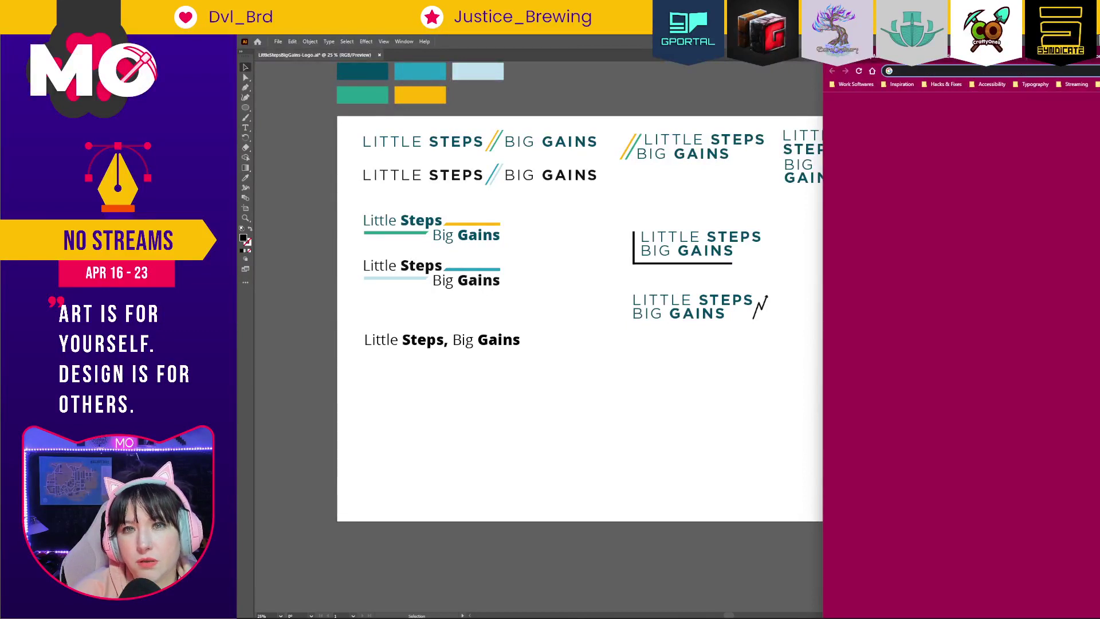
{"action": "type", "text": "flaticon.com"}
{"action": "key", "text": "Return"}
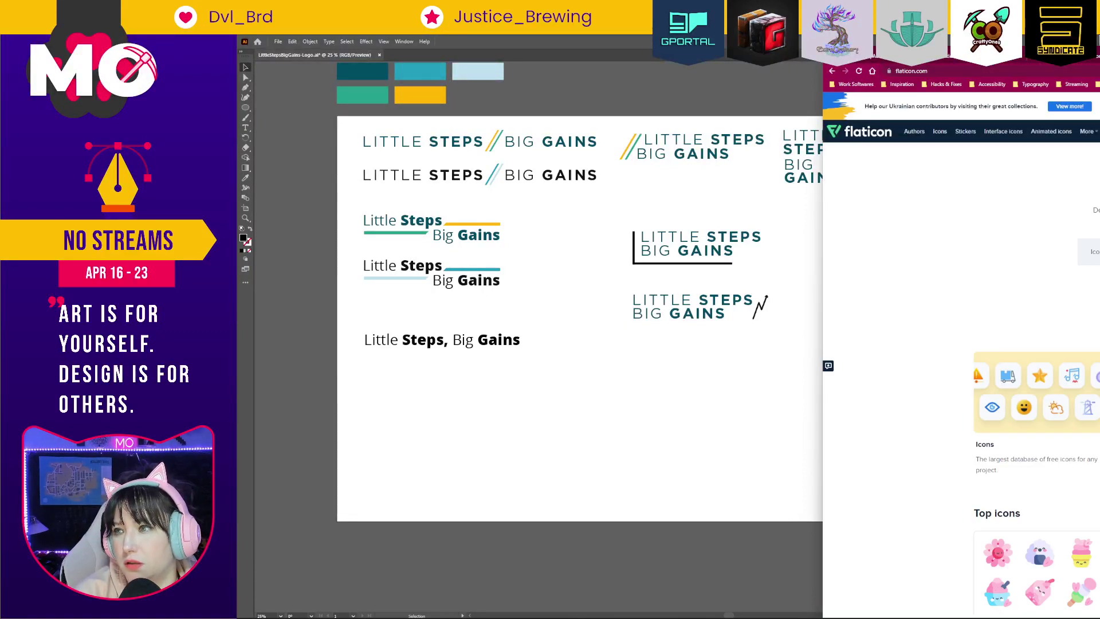
{"action": "key", "text": "F5"}
{"action": "left_click_drag", "start_coordinate": [824, 344], "coordinate": [260, 343]}
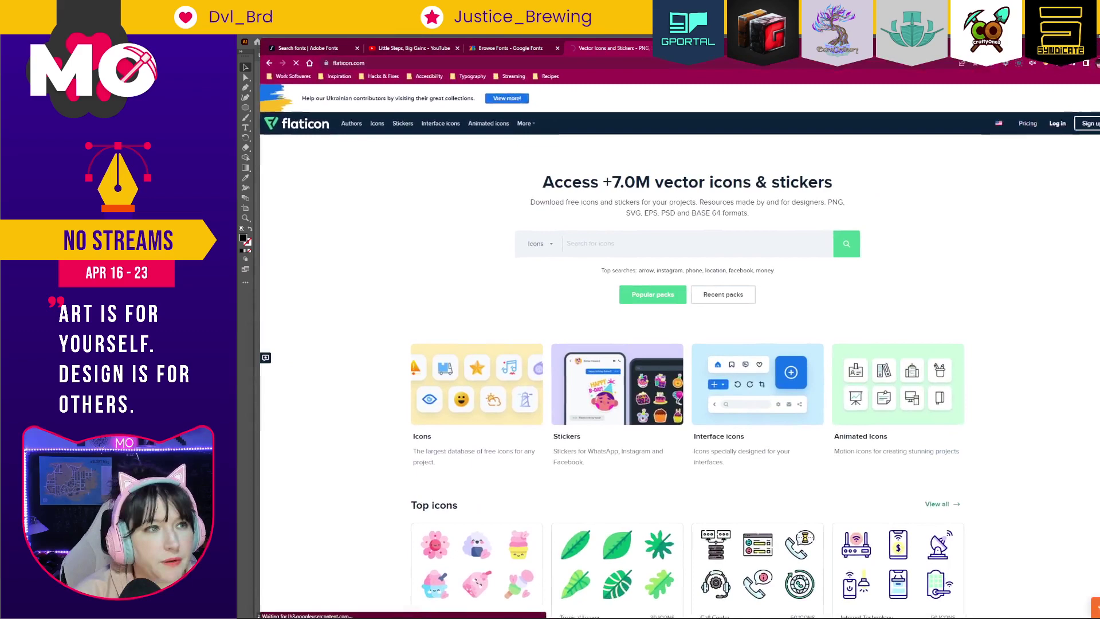
{"action": "key", "text": "super+Up"}
Search Flaticon's icons for "arrow".
{"action": "scroll", "coordinate": [522, 200], "scroll_direction": "down", "scroll_amount": 3}
{"action": "left_click", "coordinate": [444, 150]}
{"action": "type", "text": "arrow"}
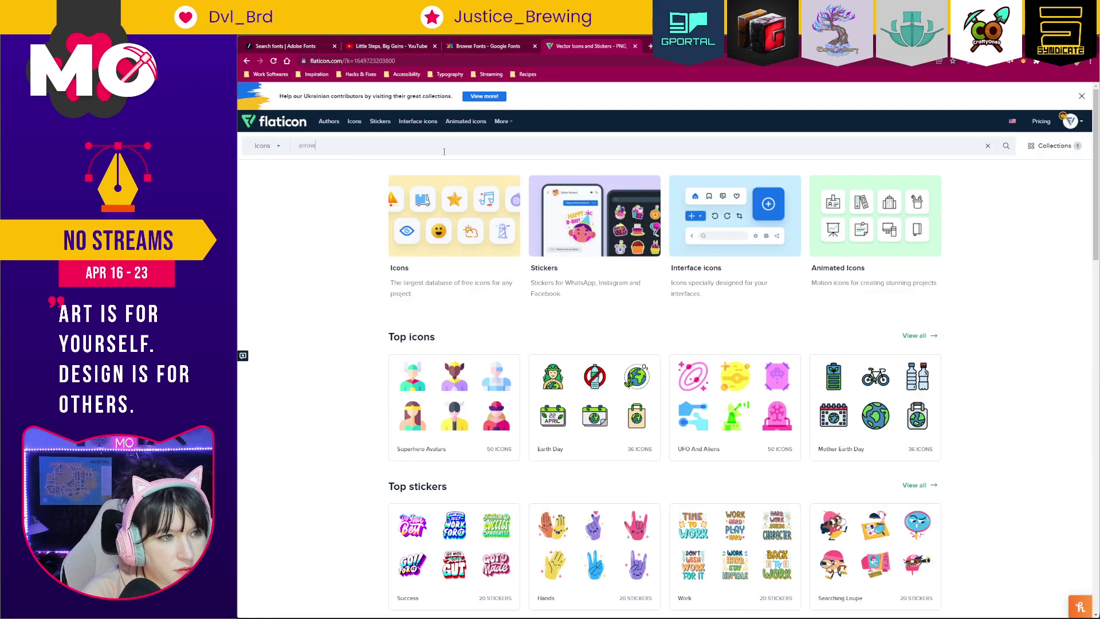
{"action": "key", "text": "Return"}
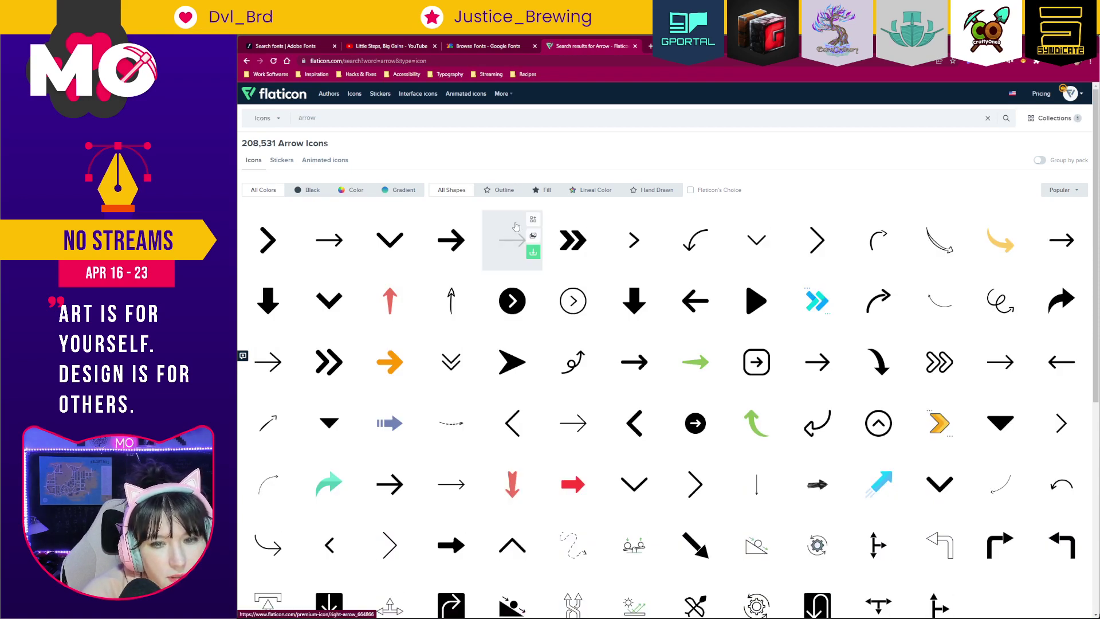
Download the solid black curved arrow icon from the arrow results as an SVG and close its preview.
{"action": "scroll", "coordinate": [546, 227], "scroll_direction": "down", "scroll_amount": 1}
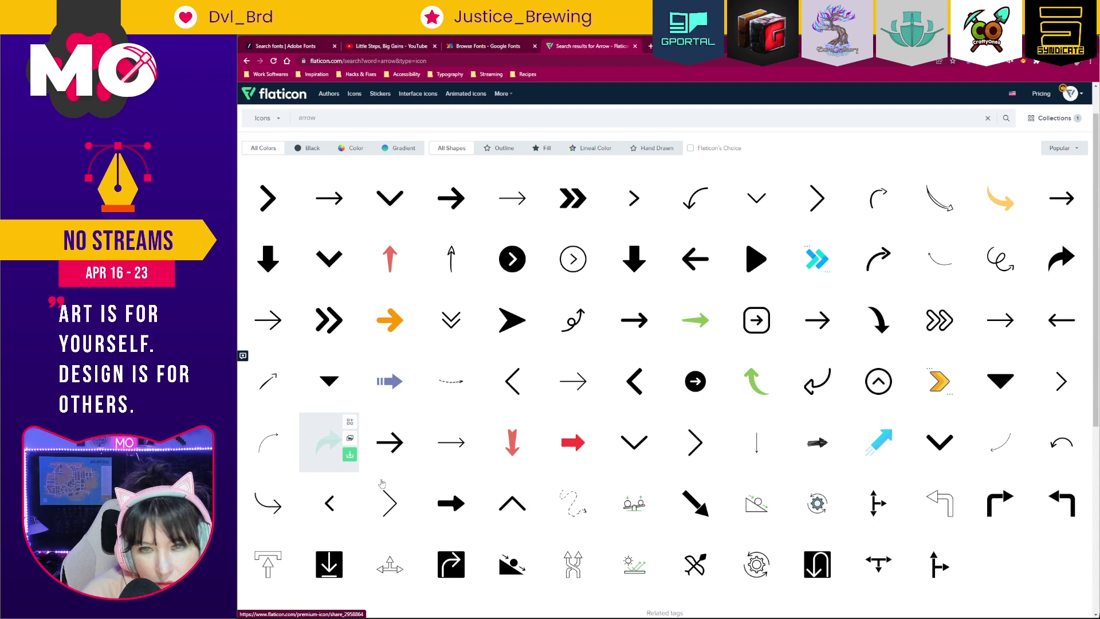
{"action": "left_click", "coordinate": [1061, 258]}
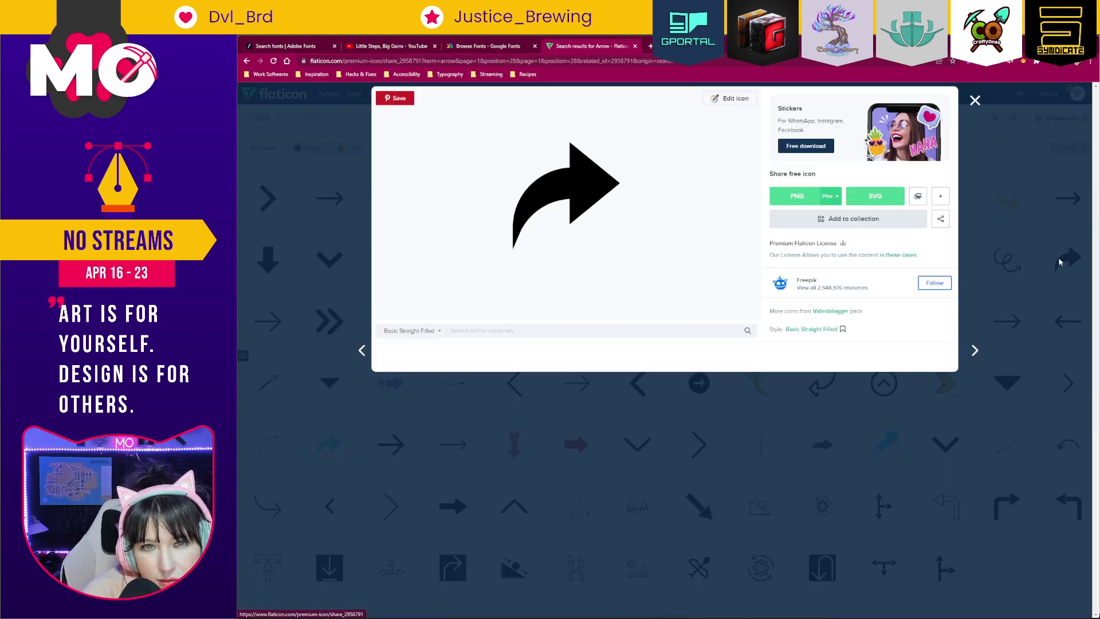
{"action": "left_click", "coordinate": [865, 199]}
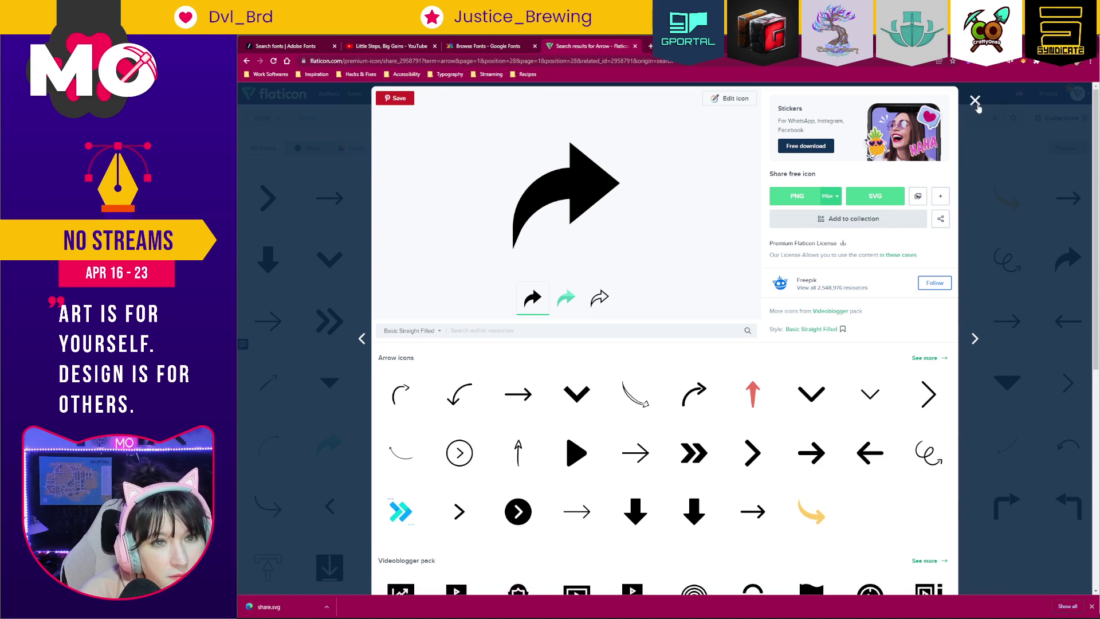
{"action": "left_click", "coordinate": [975, 102]}
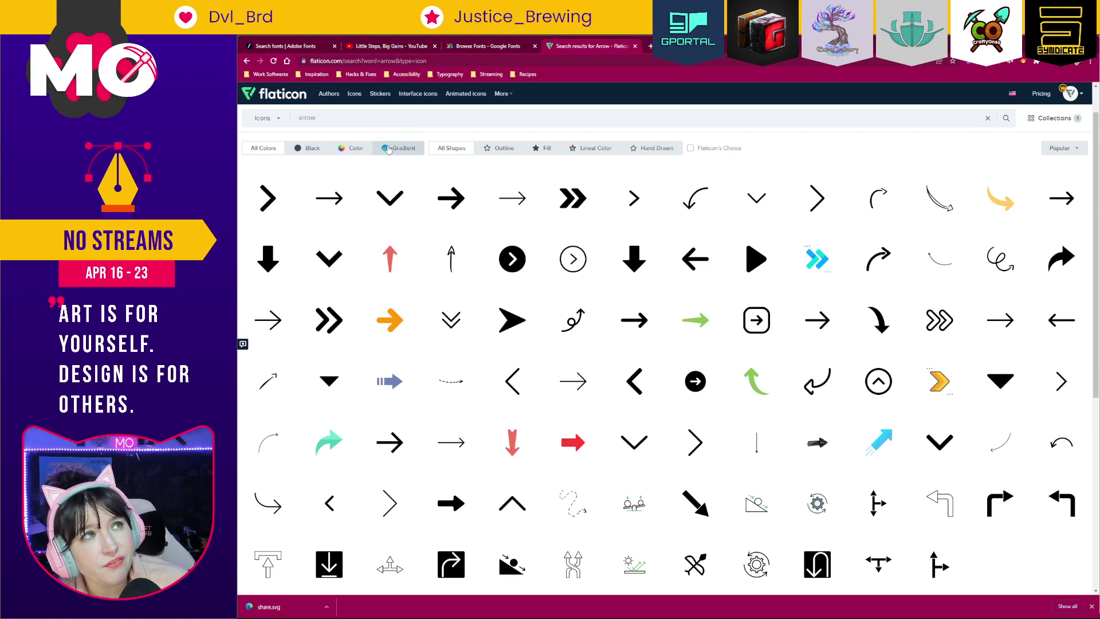
Browse Flaticon's sticker collections and its interface icons for further shapes that could suit the logo.
{"action": "mouse_move", "coordinate": [511, 198]}
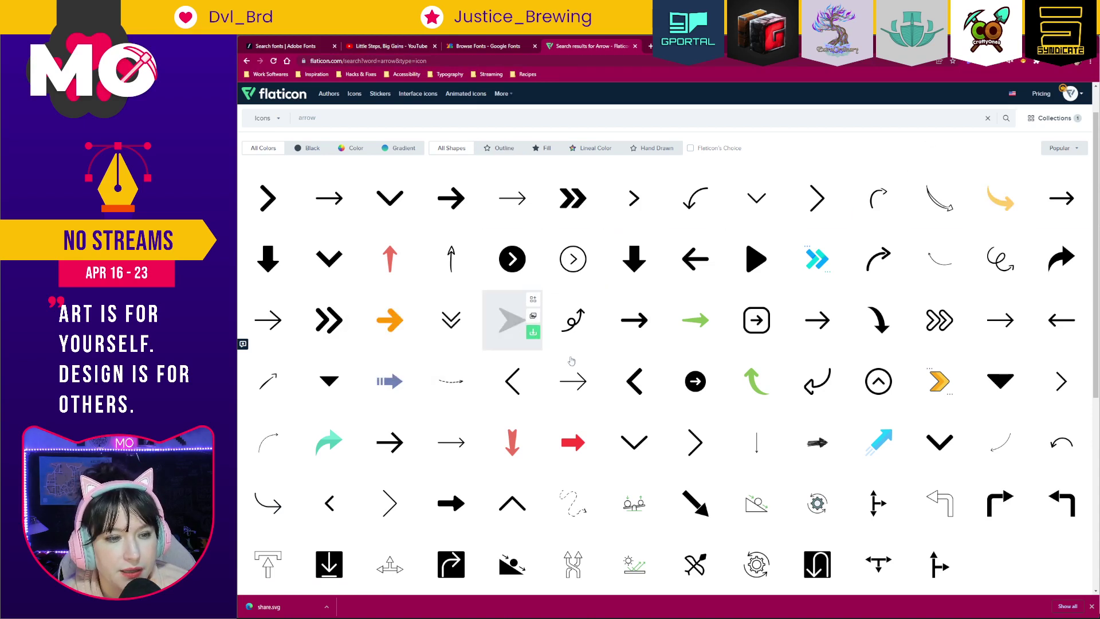
{"action": "left_click", "coordinate": [376, 99]}
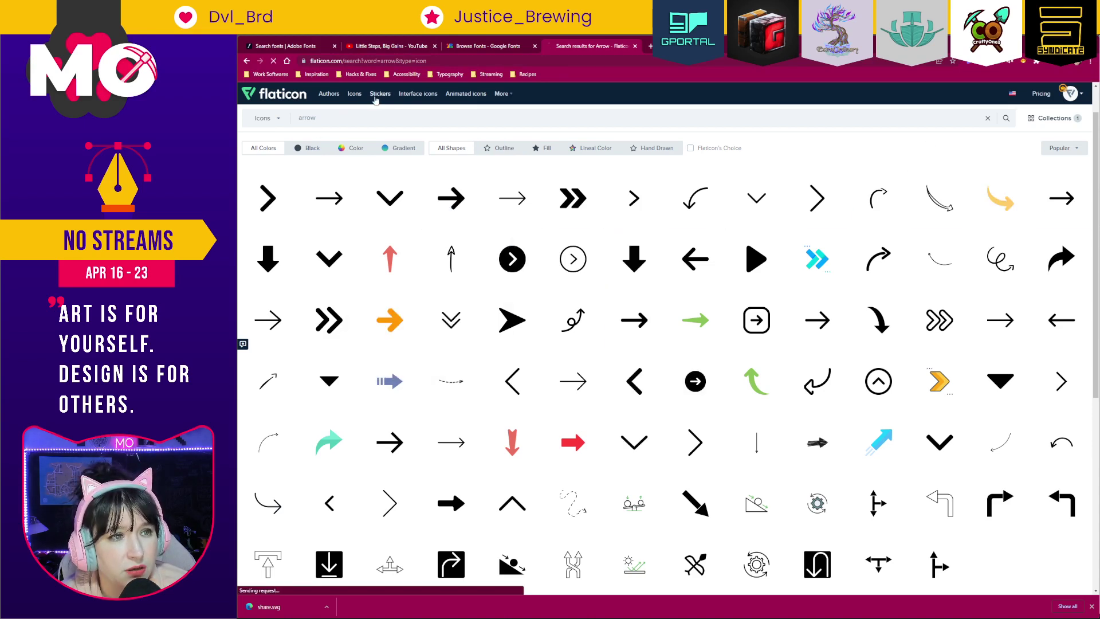
{"action": "scroll", "coordinate": [321, 312], "scroll_direction": "down", "scroll_amount": 3}
{"action": "scroll", "coordinate": [324, 314], "scroll_direction": "down", "scroll_amount": 5}
{"action": "scroll", "coordinate": [329, 312], "scroll_direction": "down", "scroll_amount": 4}
{"action": "scroll", "coordinate": [331, 312], "scroll_direction": "up", "scroll_amount": 12}
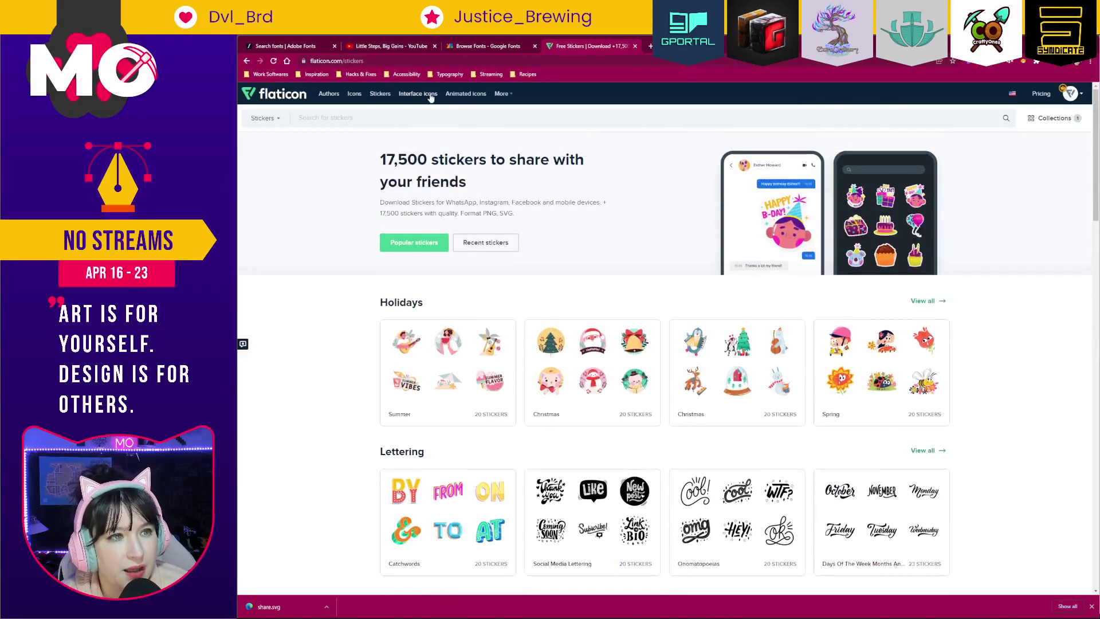
{"action": "left_click", "coordinate": [431, 96]}
{"action": "scroll", "coordinate": [948, 357], "scroll_direction": "down", "scroll_amount": 2}
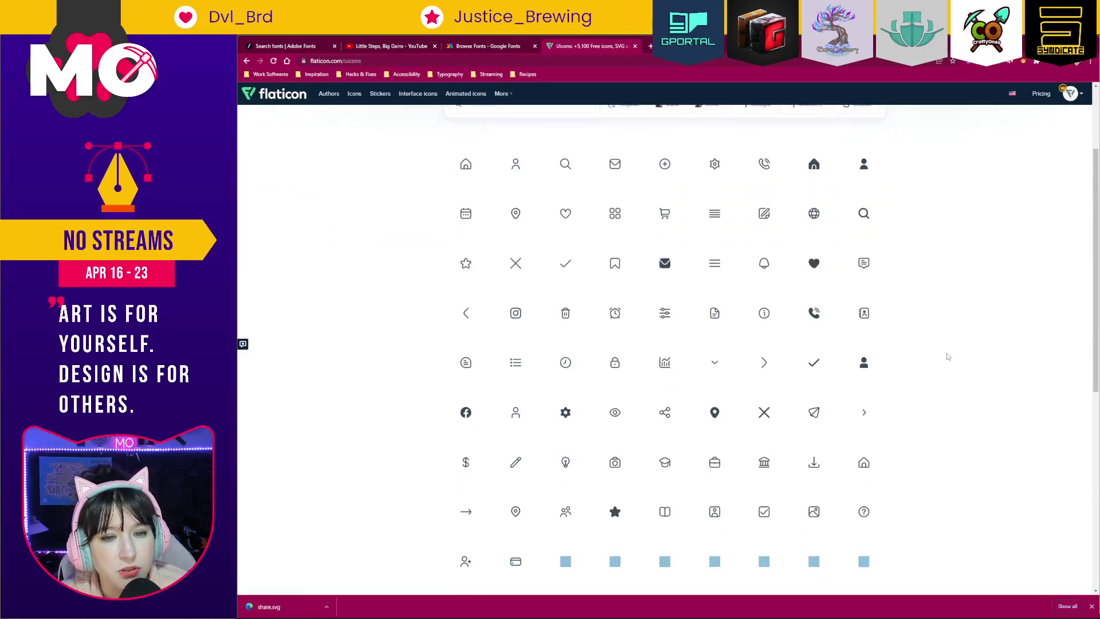
{"action": "scroll", "coordinate": [948, 356], "scroll_direction": "down", "scroll_amount": 2}
{"action": "scroll", "coordinate": [948, 356], "scroll_direction": "down", "scroll_amount": 2}
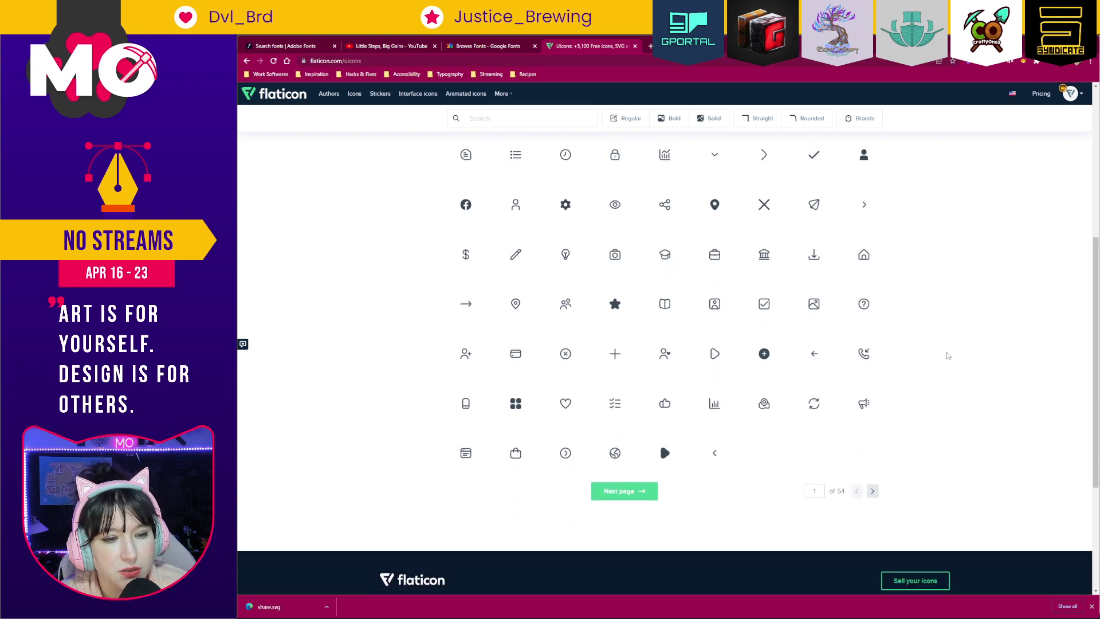
{"action": "scroll", "coordinate": [948, 356], "scroll_direction": "up", "scroll_amount": 3}
{"action": "scroll", "coordinate": [948, 356], "scroll_direction": "up", "scroll_amount": 3}
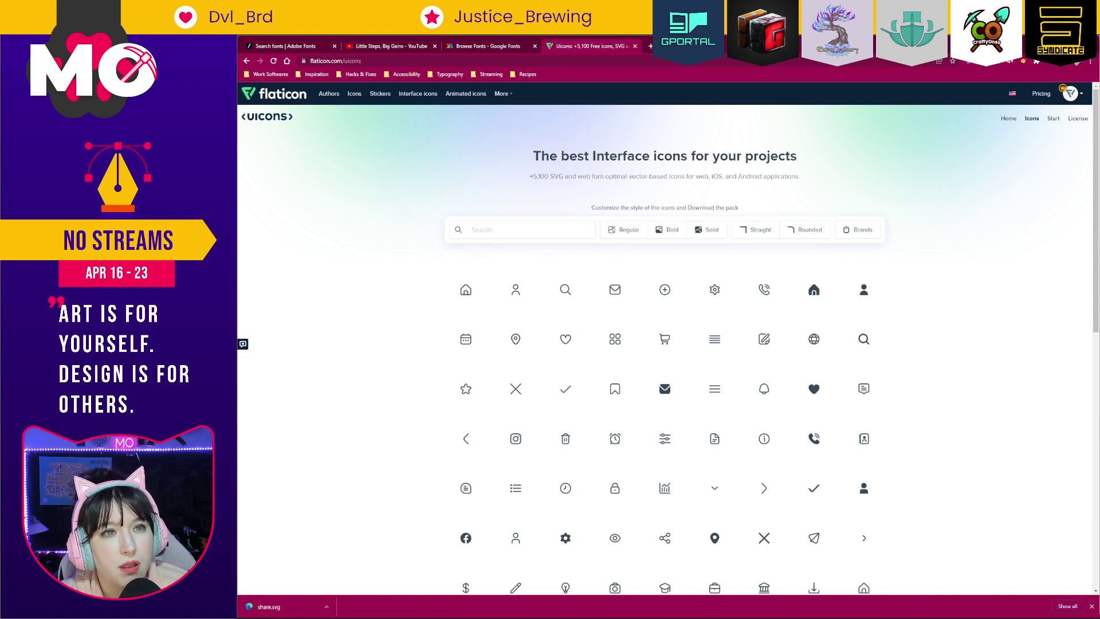
Open fontawesome.com in a new tab and look over its icon library's categories and styles.
{"action": "left_click", "coordinate": [650, 46]}
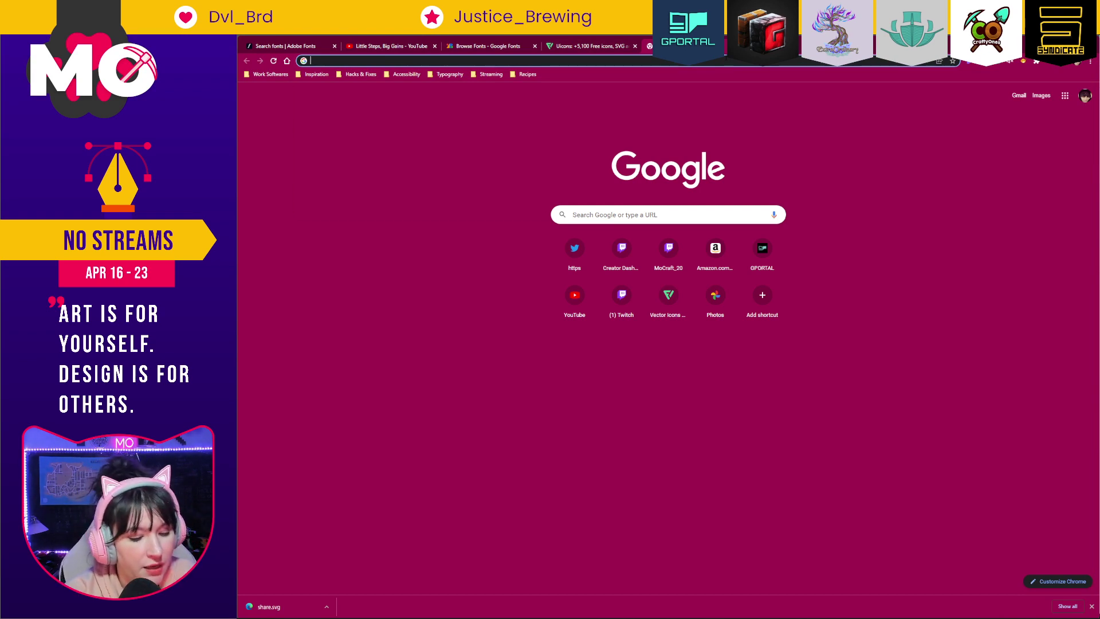
{"action": "type", "text": "fontawesome.com"}
{"action": "key", "text": "Return"}
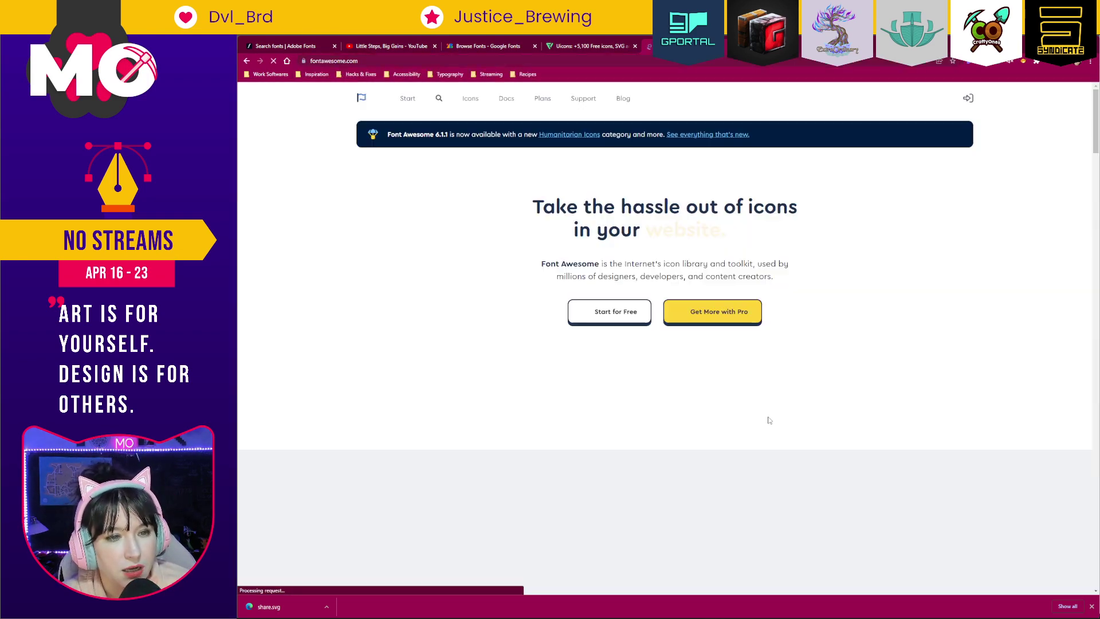
{"action": "left_click", "coordinate": [470, 98]}
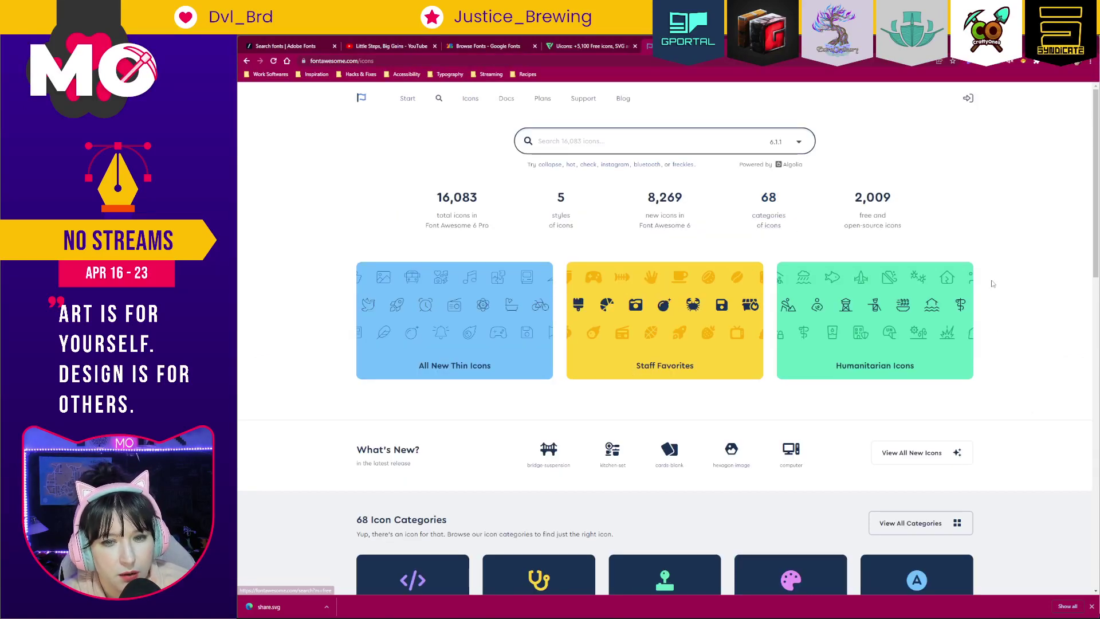
{"action": "scroll", "coordinate": [987, 467], "scroll_direction": "down", "scroll_amount": 2}
{"action": "scroll", "coordinate": [1023, 441], "scroll_direction": "up", "scroll_amount": 2}
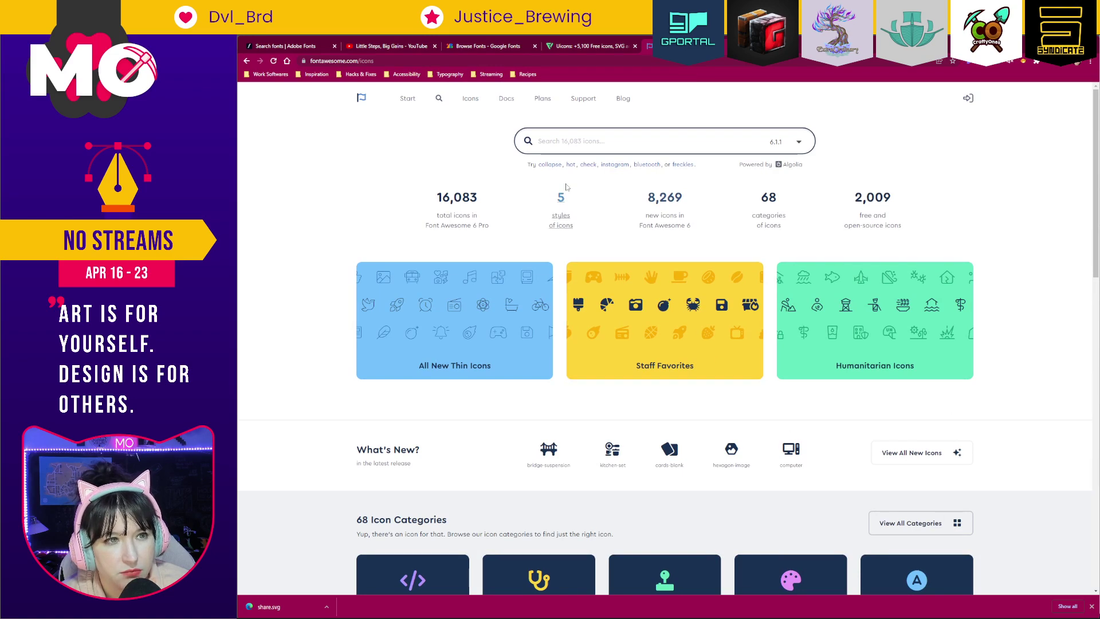
{"action": "scroll", "coordinate": [780, 275], "scroll_direction": "down", "scroll_amount": 5}
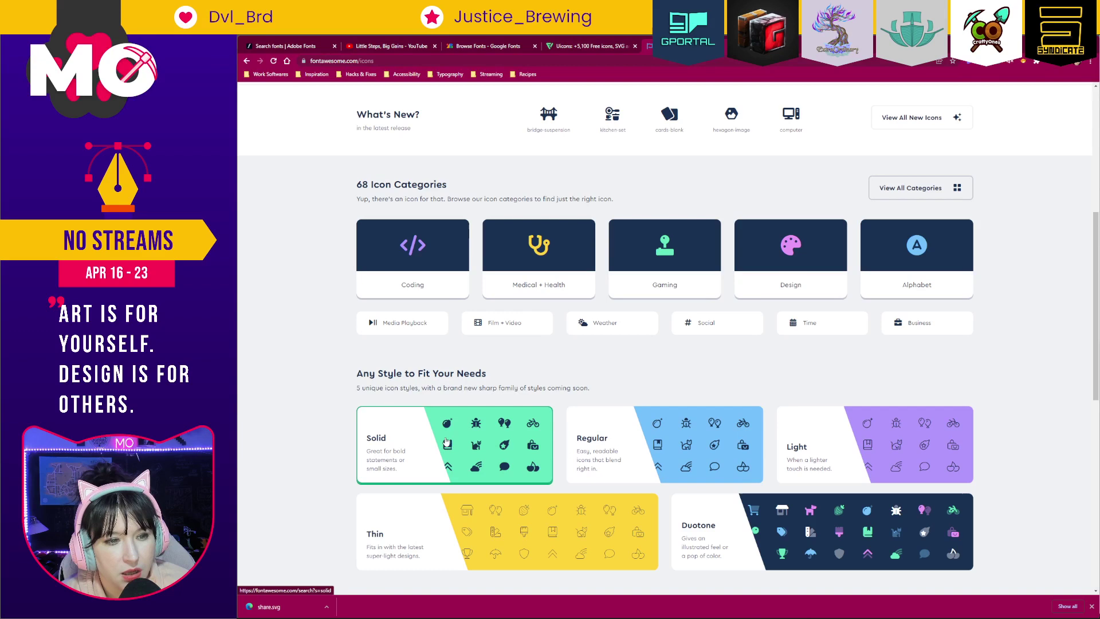
Filter Font Awesome's icons to Solid, Regular and Brands, look through the first page, and close the site.
{"action": "left_click", "coordinate": [462, 429]}
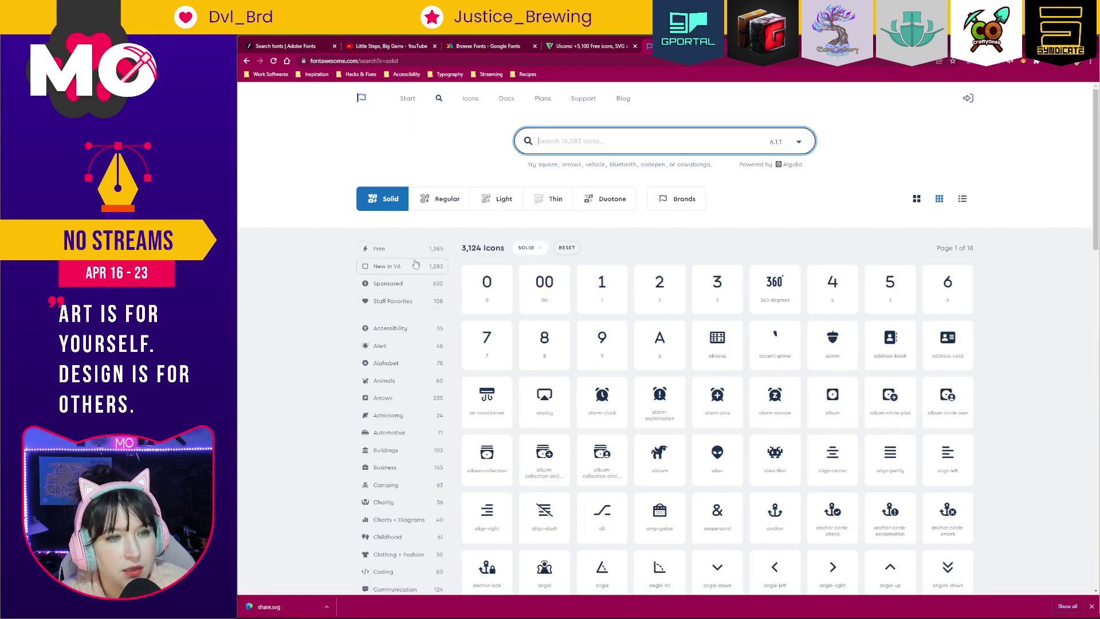
{"action": "left_click", "coordinate": [448, 205]}
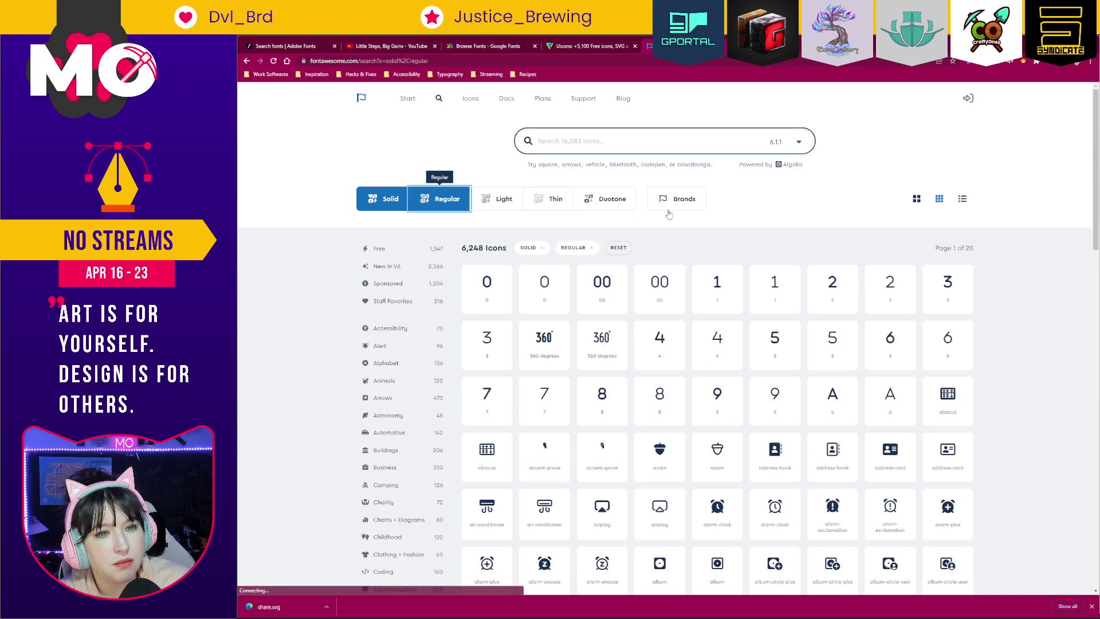
{"action": "left_click", "coordinate": [685, 201]}
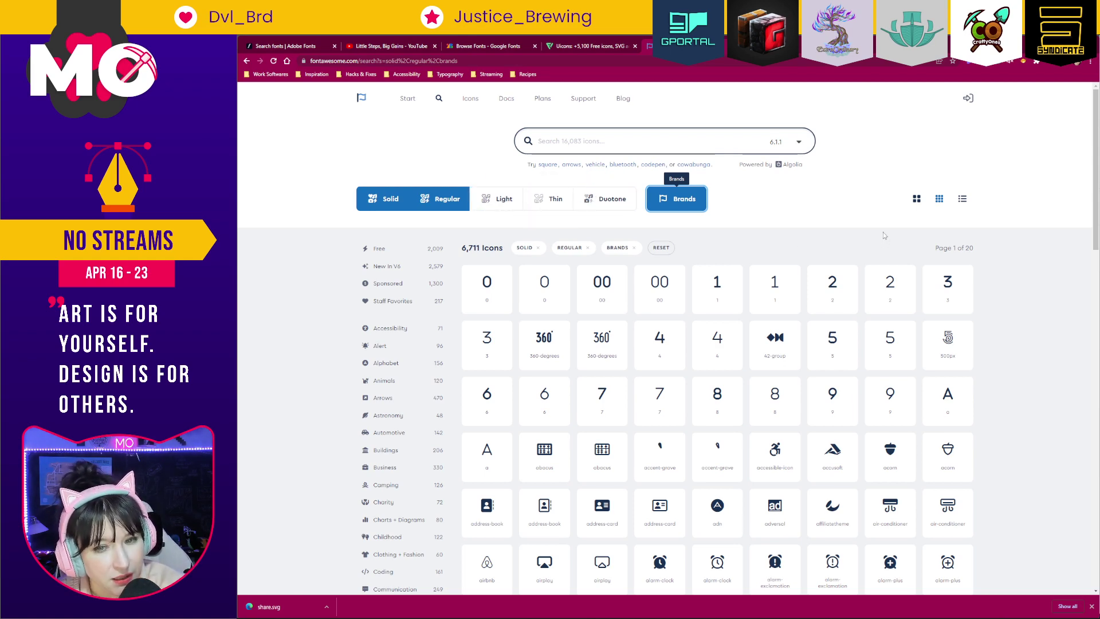
{"action": "scroll", "coordinate": [883, 235], "scroll_direction": "down", "scroll_amount": 6}
{"action": "scroll", "coordinate": [1030, 277], "scroll_direction": "down", "scroll_amount": 2}
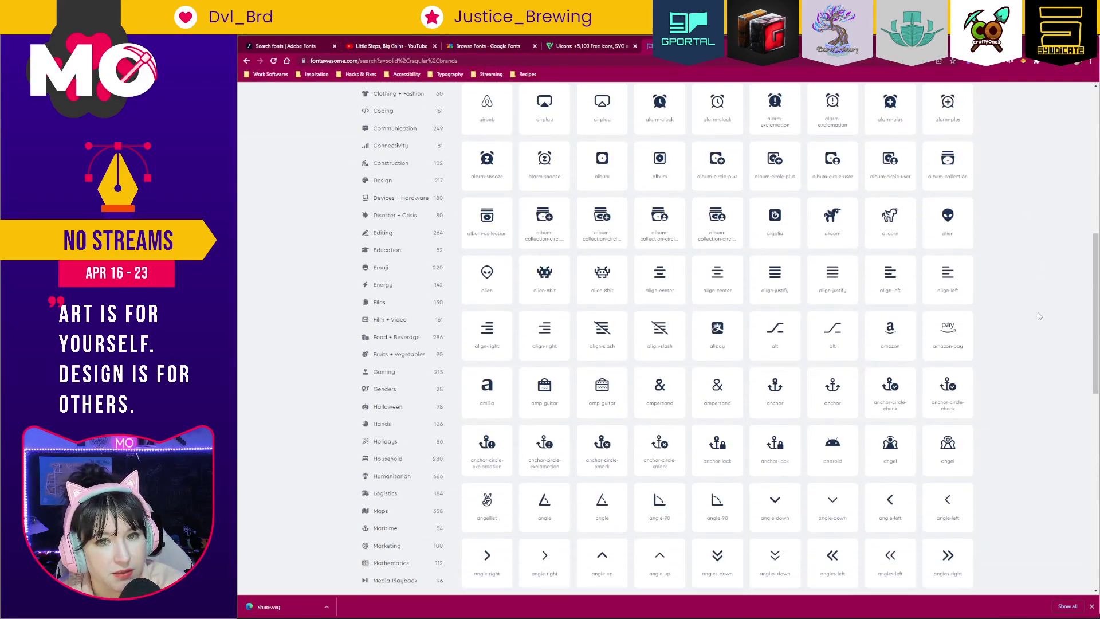
{"action": "scroll", "coordinate": [1037, 312], "scroll_direction": "down", "scroll_amount": 5}
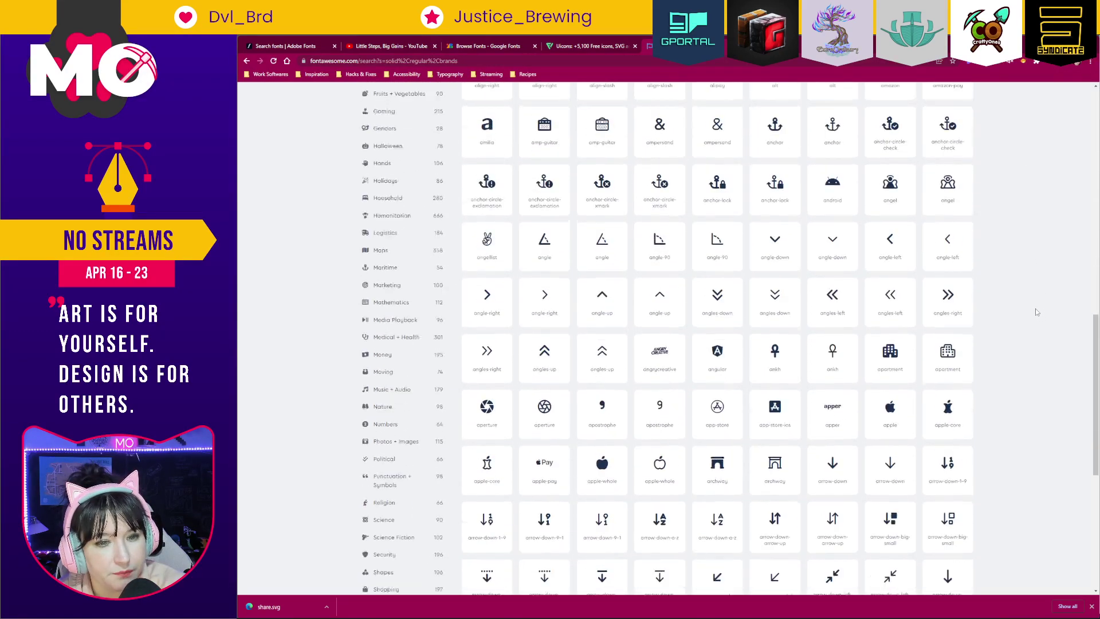
{"action": "scroll", "coordinate": [1036, 309], "scroll_direction": "down", "scroll_amount": 1}
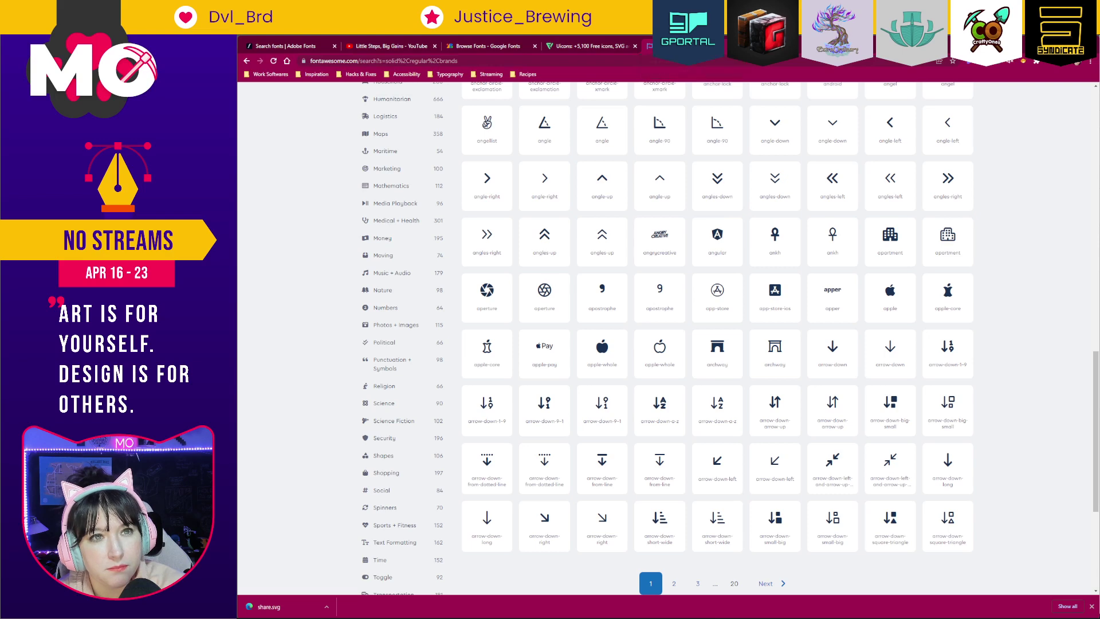
{"action": "key", "text": "ctrl+w"}
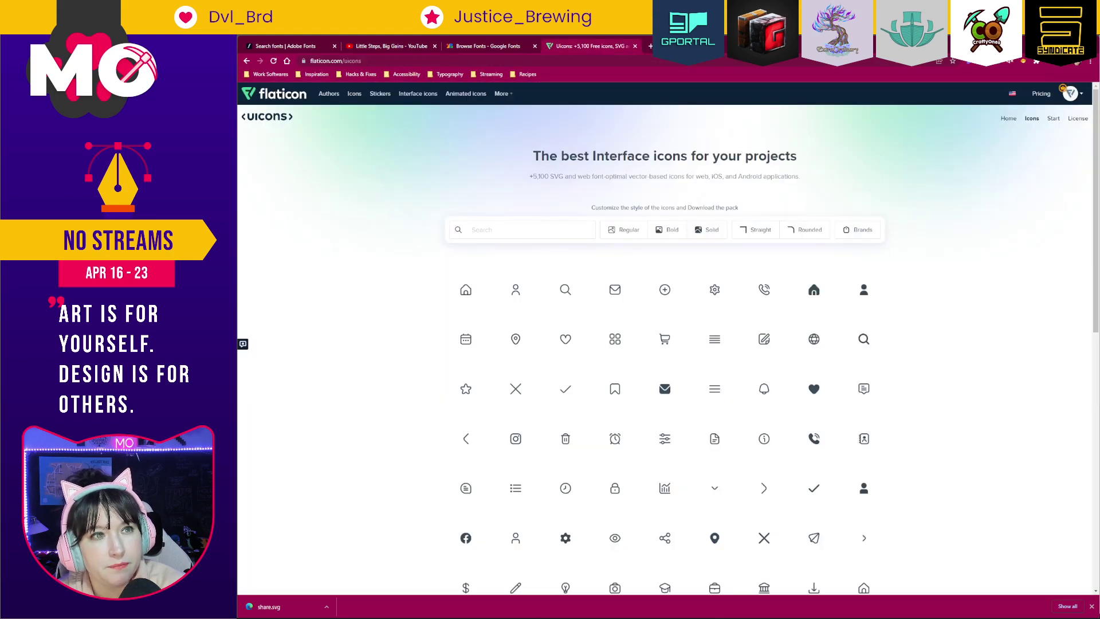
Open the downloaded share.svg in Illustrator and copy its curved arrow into the logo document, below and right of the comma wordmark.
{"action": "key", "text": "alt+Tab"}
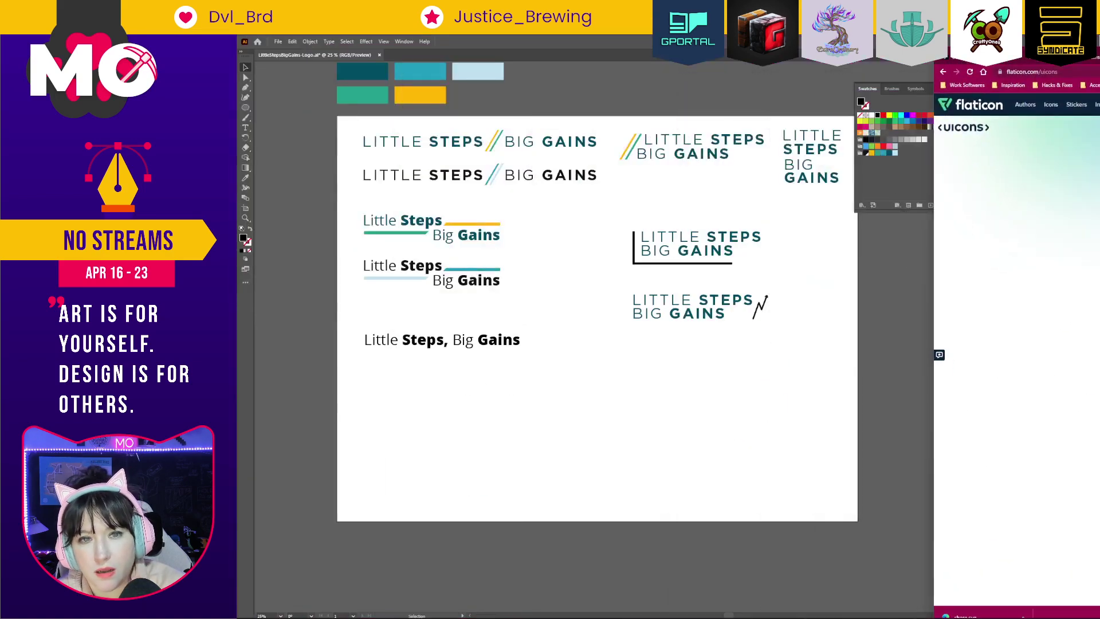
{"action": "left_click", "coordinate": [987, 615]}
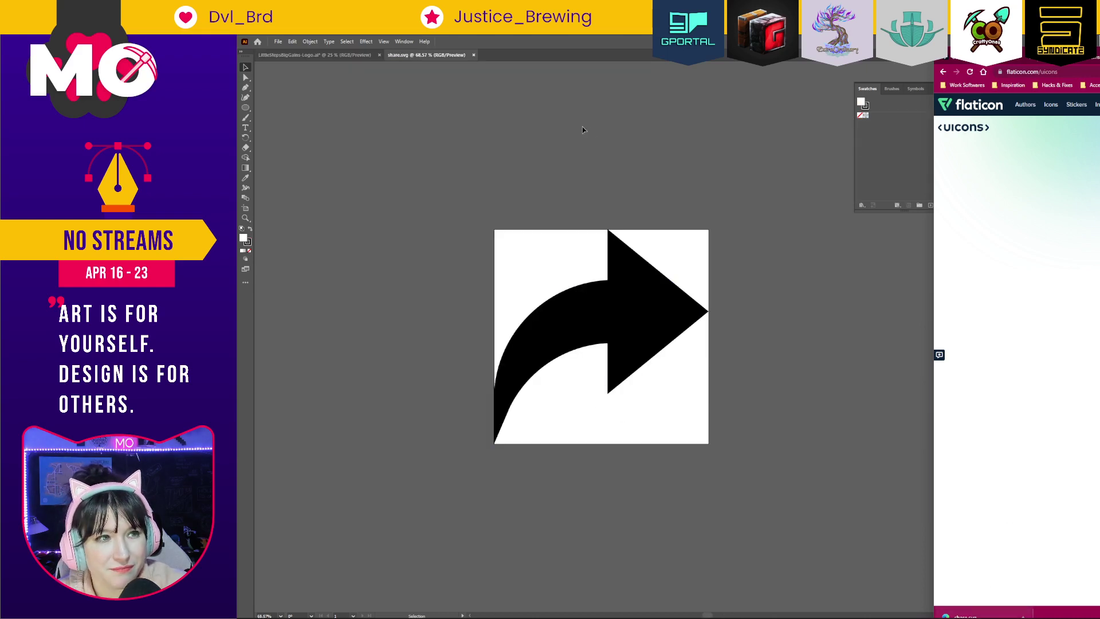
{"action": "left_click", "coordinate": [643, 307]}
{"action": "key", "text": "ctrl+Tab"}
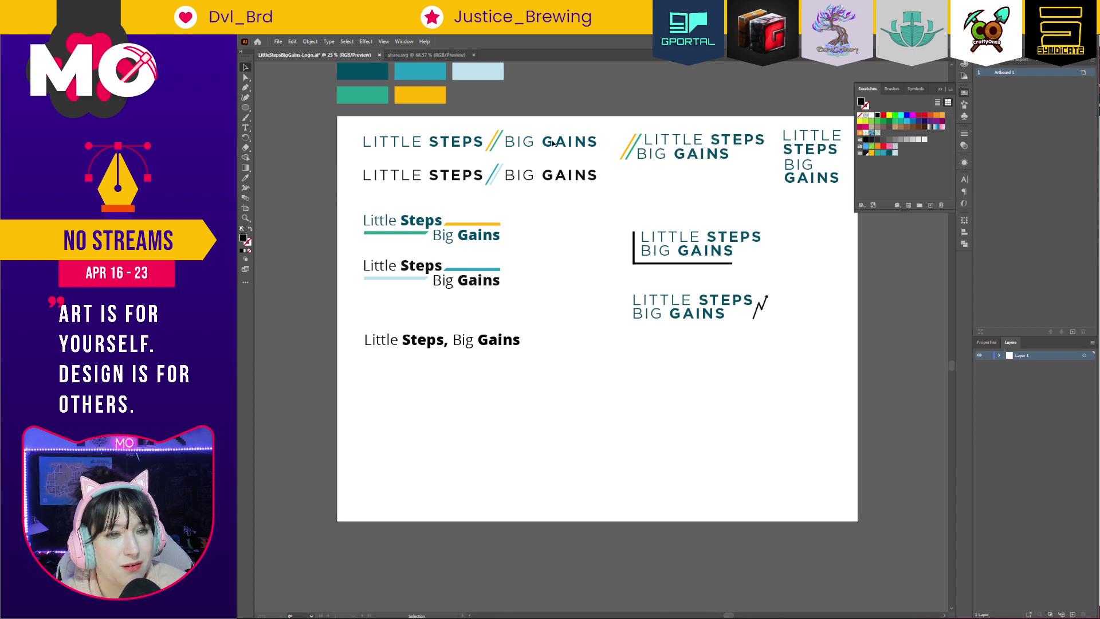
{"action": "key", "text": "ctrl+v"}
{"action": "left_click_drag", "start_coordinate": [627, 318], "coordinate": [586, 401]}
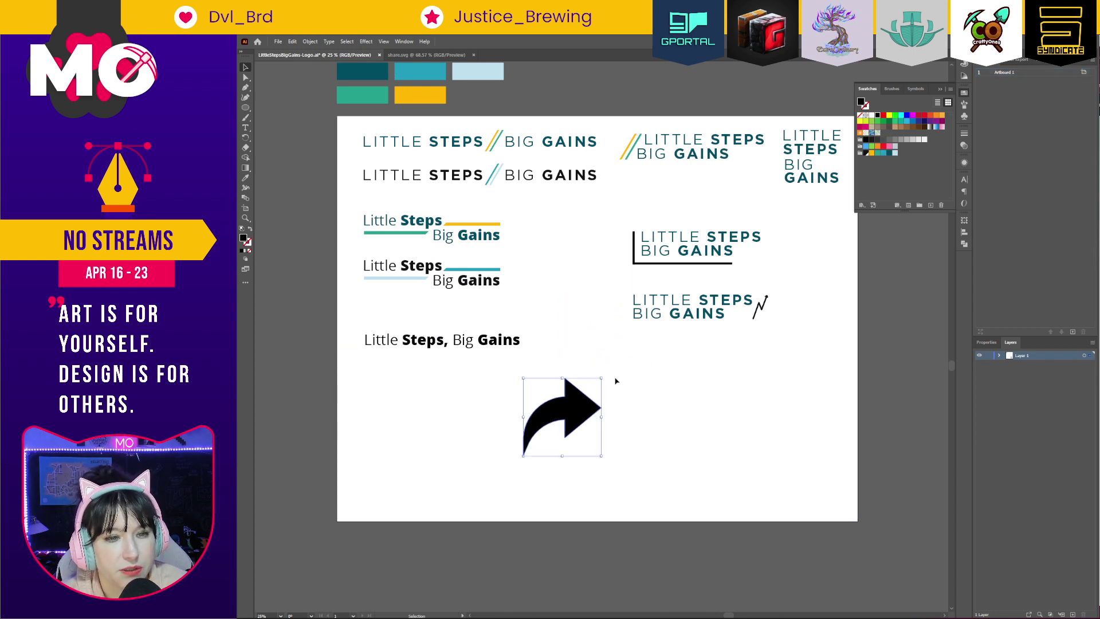
Duplicate the two-line LITTLE STEPS BIG GAINS text from the zigzag-arrow wordmark straight down, beside the curved arrow.
{"action": "left_click", "coordinate": [696, 313]}
{"action": "left_click_drag", "start_coordinate": [696, 313], "coordinate": [698, 391]}
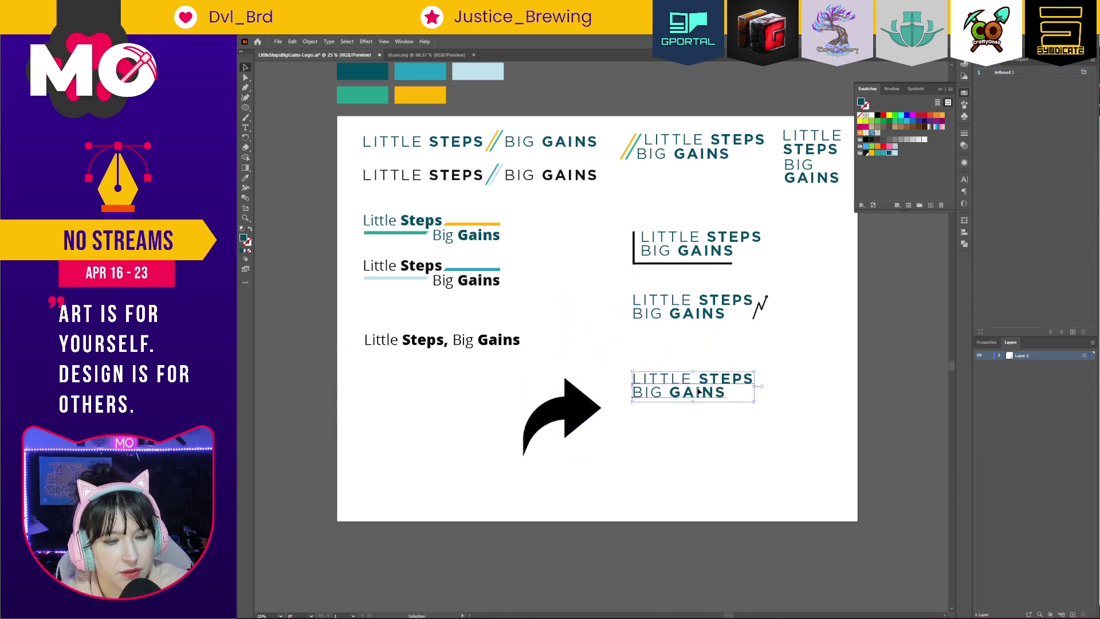
Reflect the curved arrow vertically, turn it to point upward, and place it scaled down at the right end of the lowest wordmark.
{"action": "left_click", "coordinate": [585, 413]}
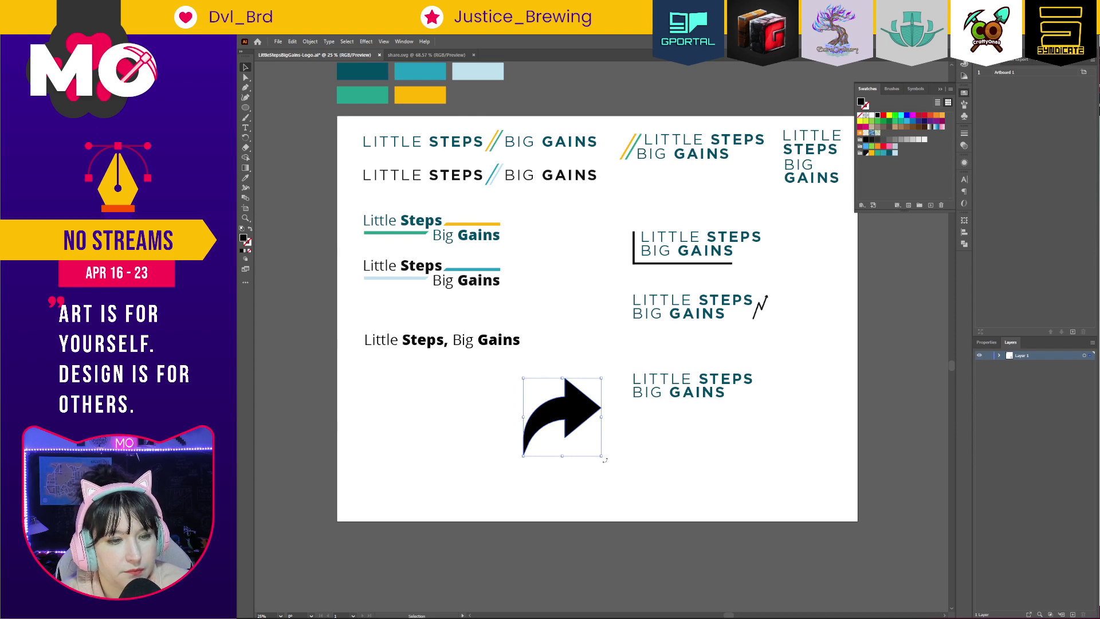
{"action": "left_click", "coordinate": [310, 41]}
{"action": "mouse_move", "coordinate": [333, 52]}
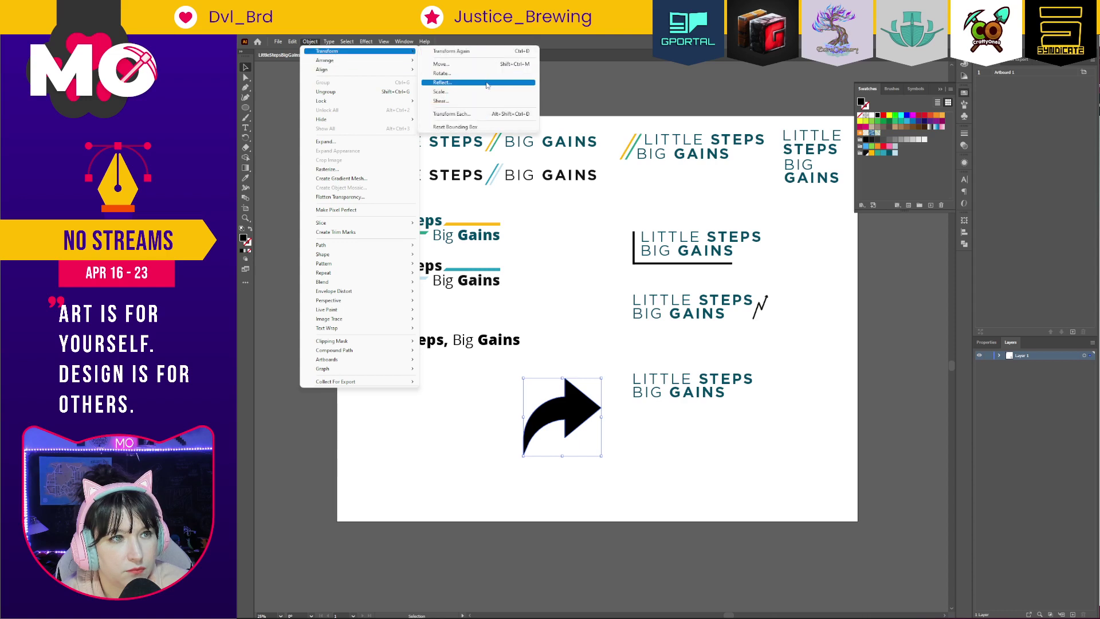
{"action": "left_click", "coordinate": [453, 81]}
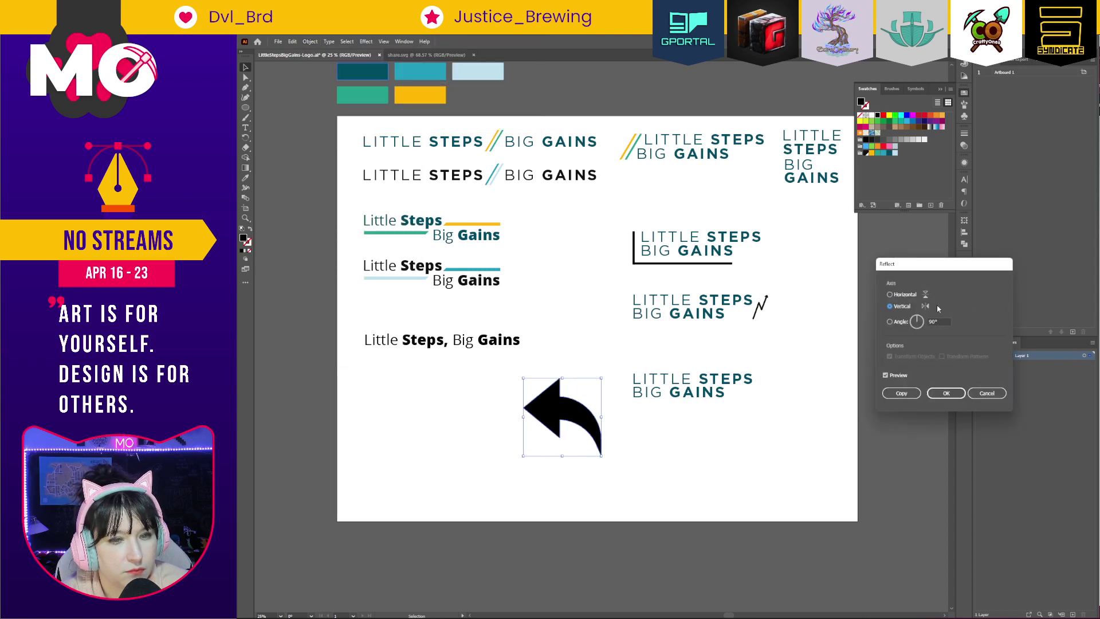
{"action": "left_click", "coordinate": [947, 393]}
{"action": "left_click_drag", "start_coordinate": [604, 375], "coordinate": [627, 466]}
{"action": "left_click_drag", "start_coordinate": [584, 429], "coordinate": [767, 394]}
Right-align BIG GAINS under LITTLE STEPS and move the curved arrow slightly down and left to hug the text.
{"action": "mouse_move", "coordinate": [752, 386]}
{"action": "left_mouse_down"}
{"action": "mouse_move", "coordinate": [768, 388]}
{"action": "mouse_move", "coordinate": [736, 396]}
{"action": "mouse_move", "coordinate": [746, 398]}
{"action": "left_mouse_up"}
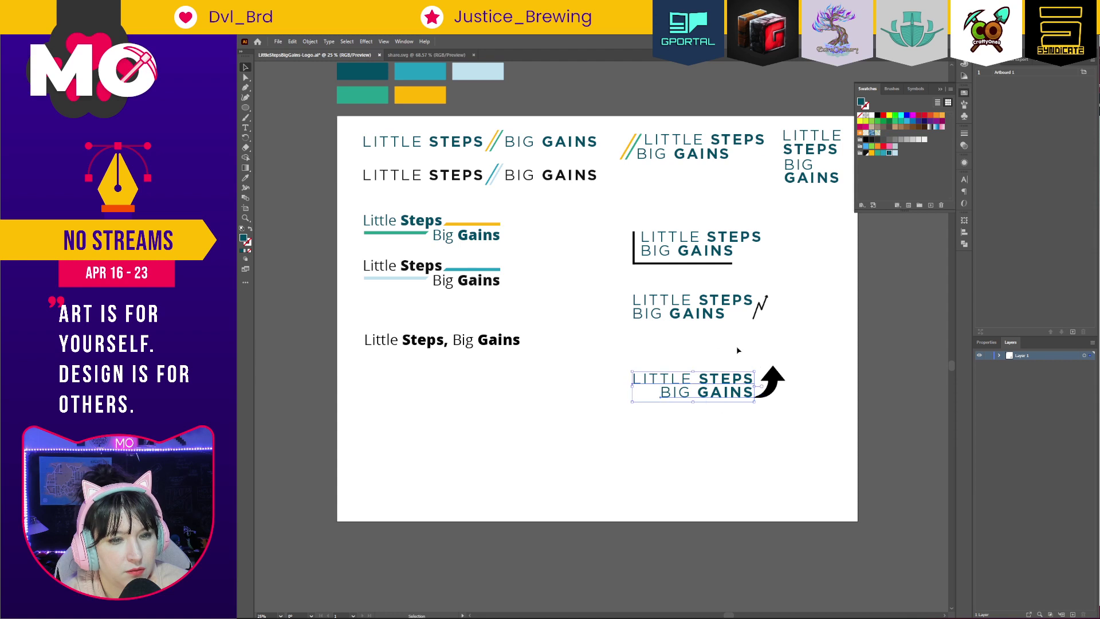
{"action": "left_click", "coordinate": [964, 232]}
{"action": "left_click", "coordinate": [777, 433]}
{"action": "left_click_drag", "start_coordinate": [768, 401], "coordinate": [764, 405]}
{"action": "left_click", "coordinate": [794, 410]}
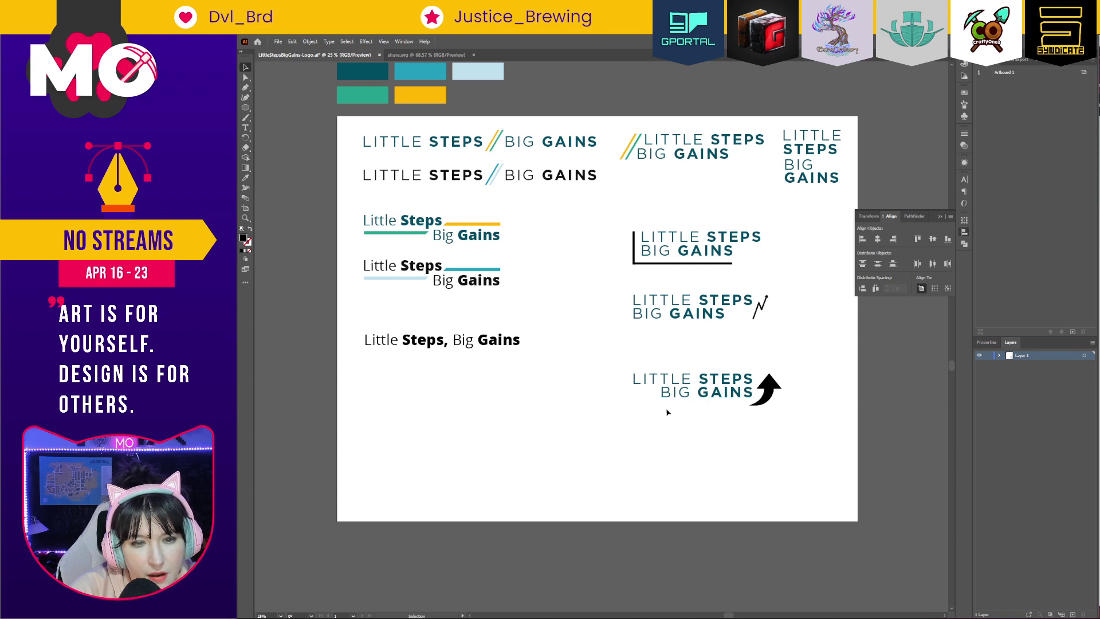
Duplicate the right-aligned LITTLE STEPS BIG GAINS text straight down, below the curved-arrow wordmark.
{"action": "left_click", "coordinate": [711, 401]}
{"action": "left_click", "coordinate": [722, 440]}
{"action": "left_click", "coordinate": [693, 376]}
{"action": "left_click_drag", "start_coordinate": [716, 385], "coordinate": [715, 469]}
{"action": "left_click", "coordinate": [723, 412]}
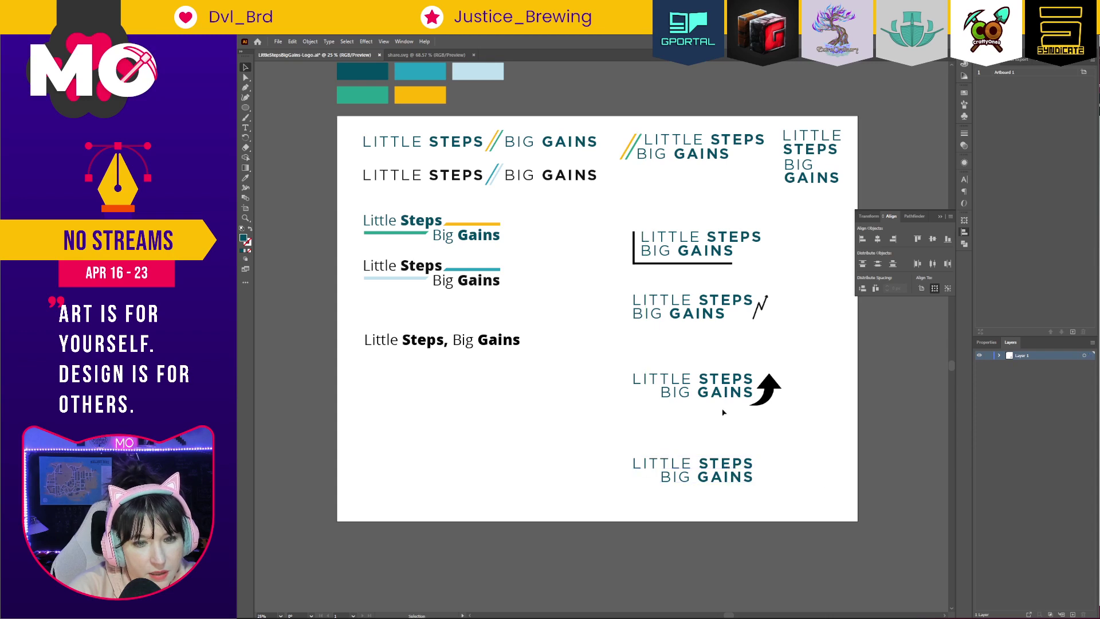
Add enlarged text reading chevron-up below the comma wordmark and set its font to Font Awesome 6 Free Solid.
{"action": "left_click", "coordinate": [245, 128]}
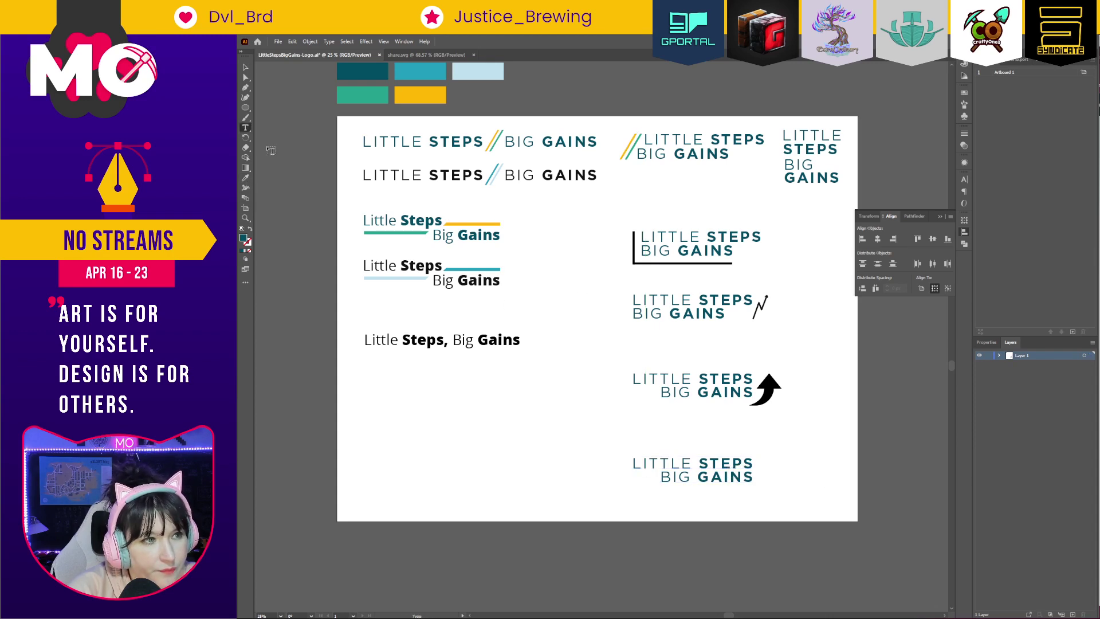
{"action": "left_click", "coordinate": [600, 423]}
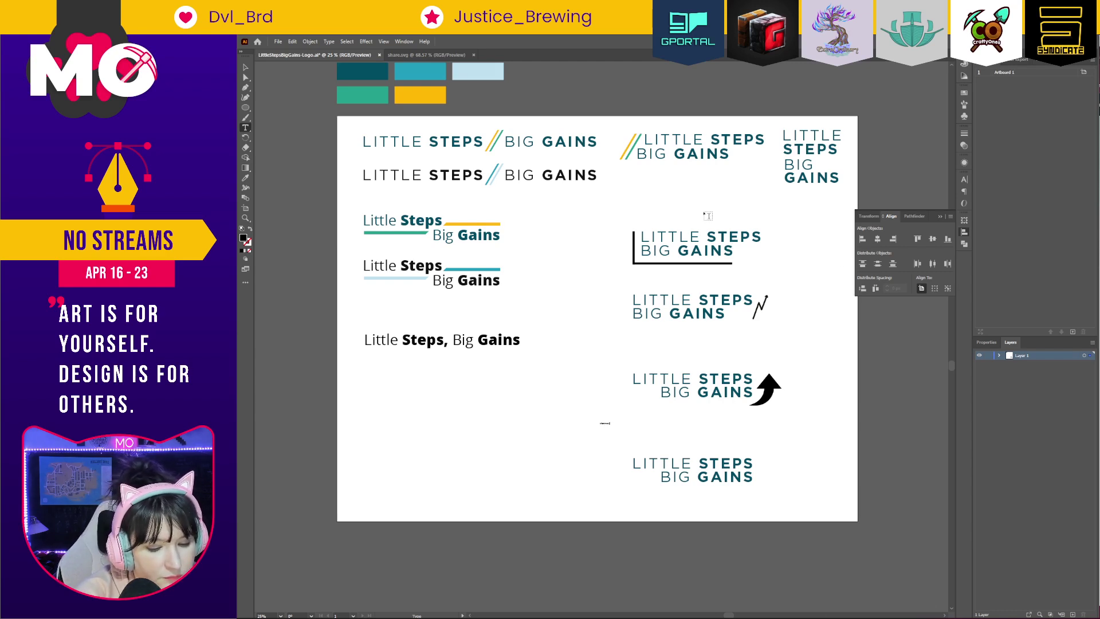
{"action": "left_click", "coordinate": [245, 67]}
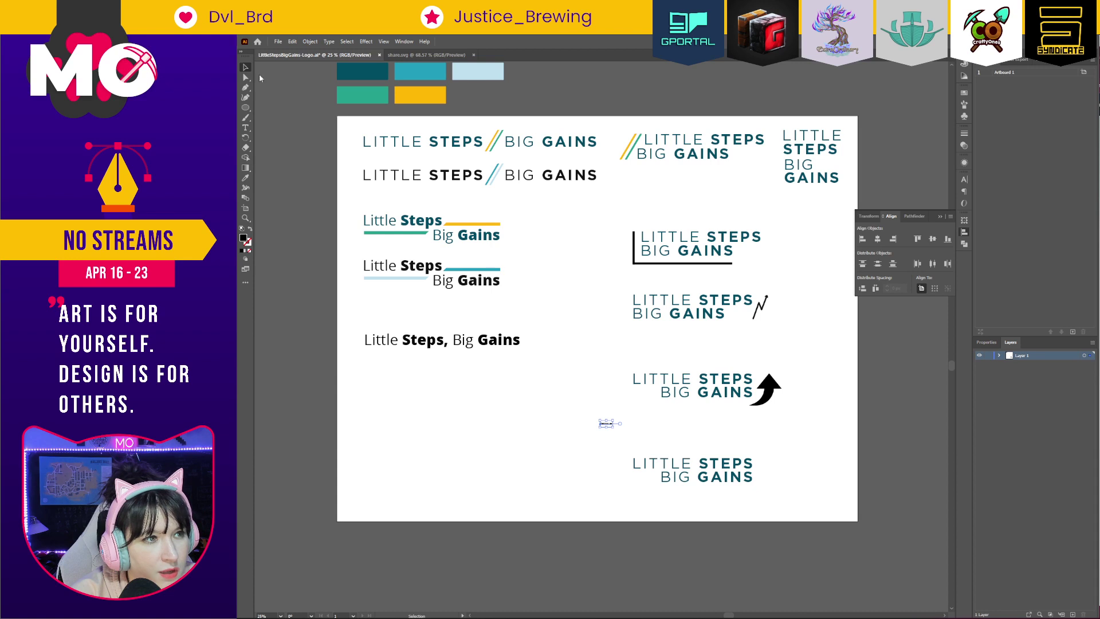
{"action": "left_click_drag", "start_coordinate": [615, 429], "coordinate": [573, 440]}
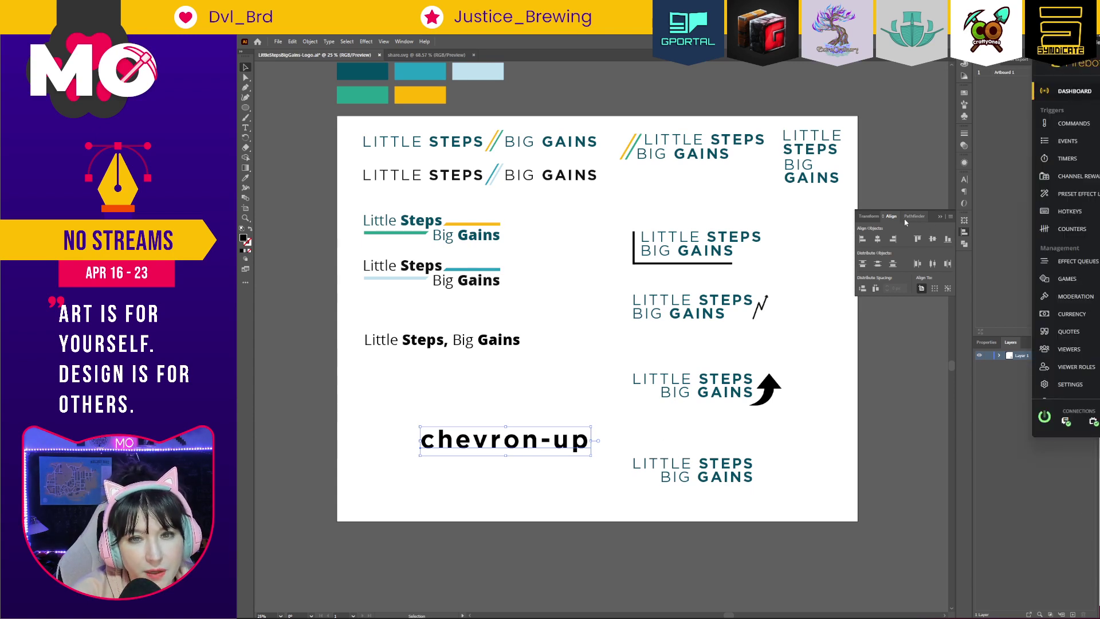
{"action": "left_click", "coordinate": [964, 180]}
{"action": "left_click", "coordinate": [900, 188]}
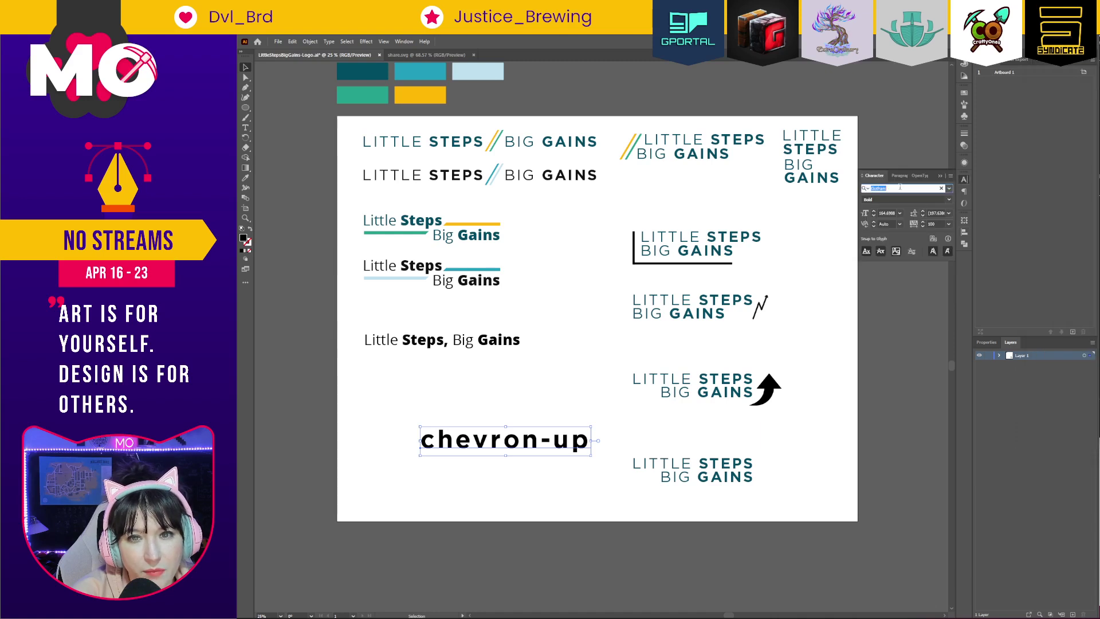
{"action": "type", "text": "font"}
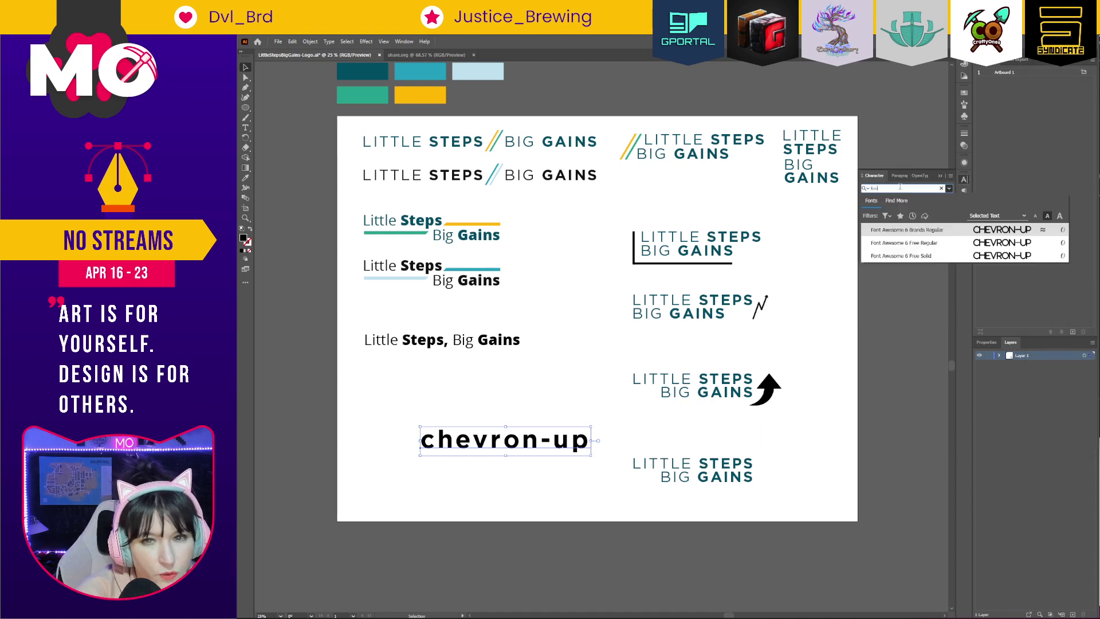
{"action": "left_click", "coordinate": [929, 256]}
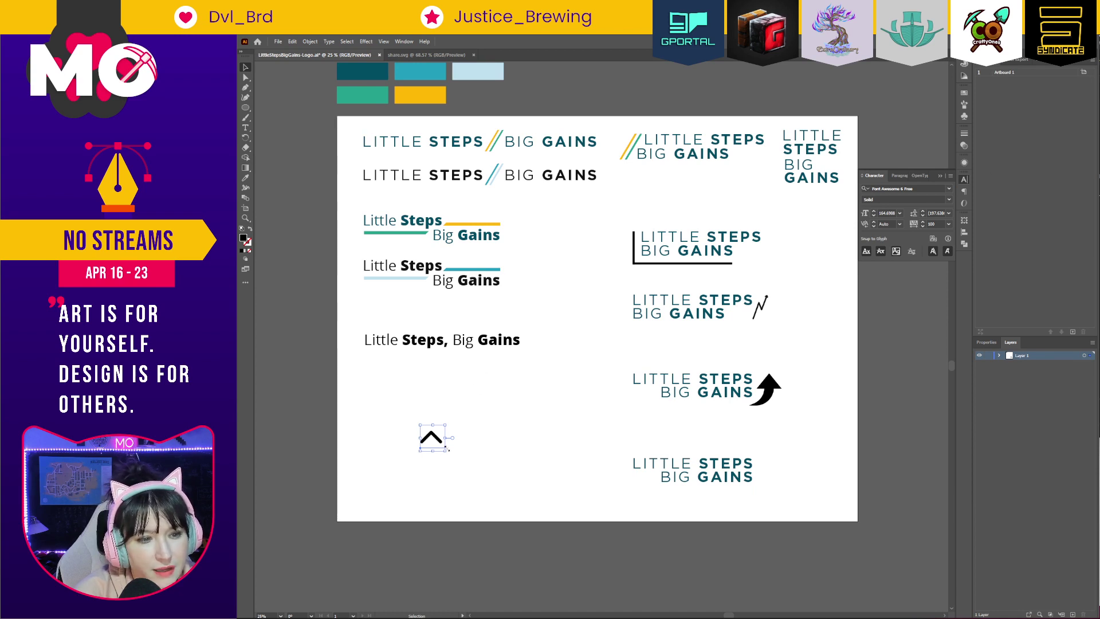
Try chevron-left as the icon text and change it back to chevron-up.
{"action": "key", "text": "t"}
{"action": "double_click", "coordinate": [432, 434]}
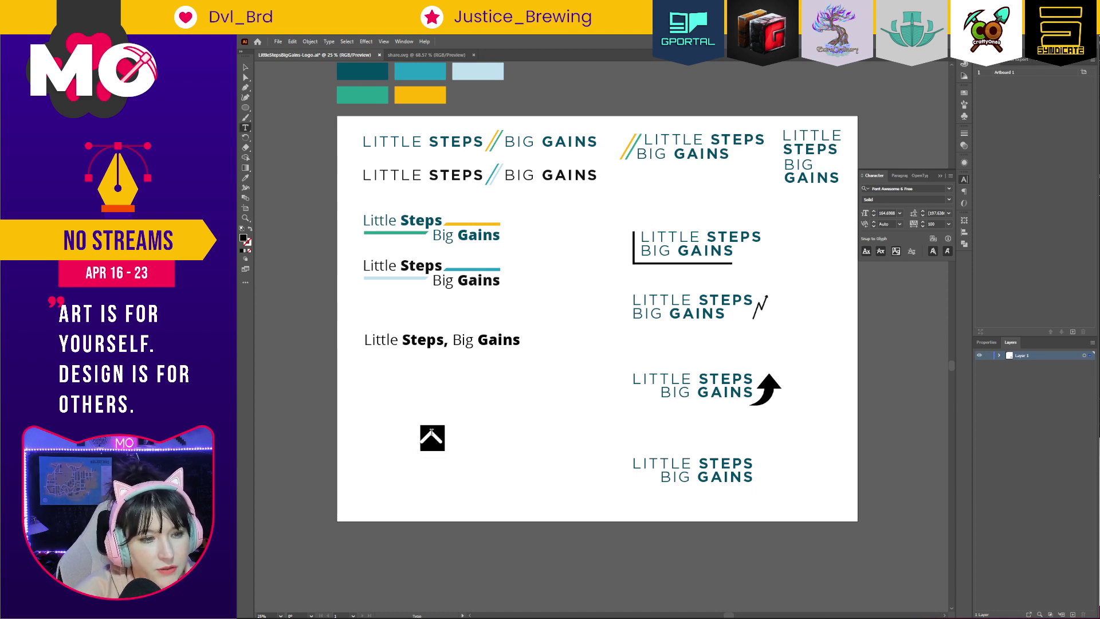
{"action": "type", "text": "CHEVRON"}
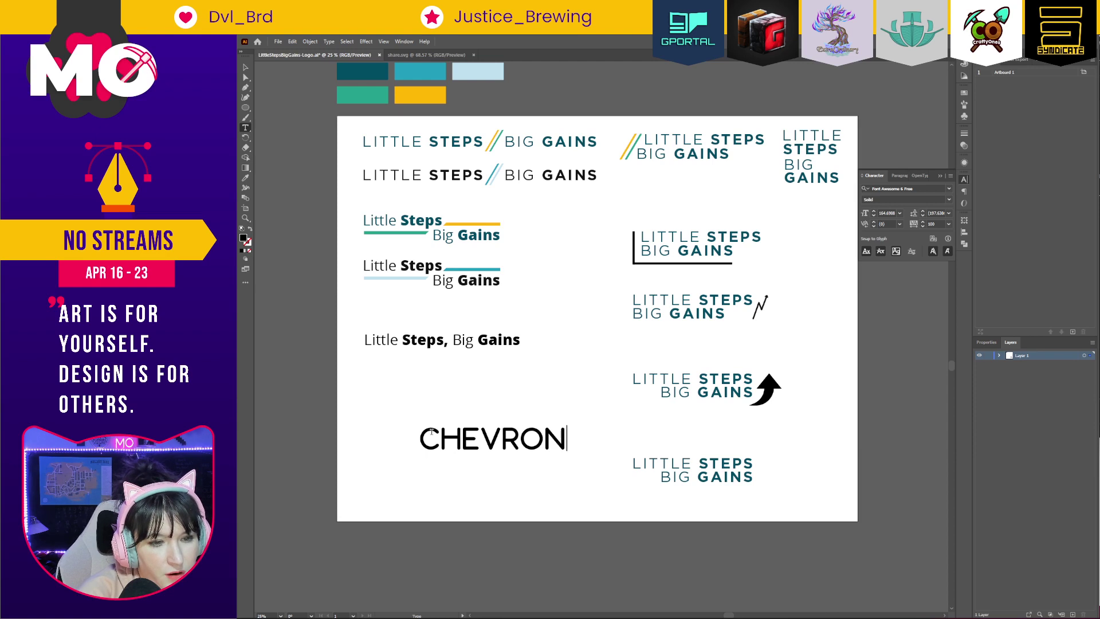
{"action": "type", "text": "-left"}
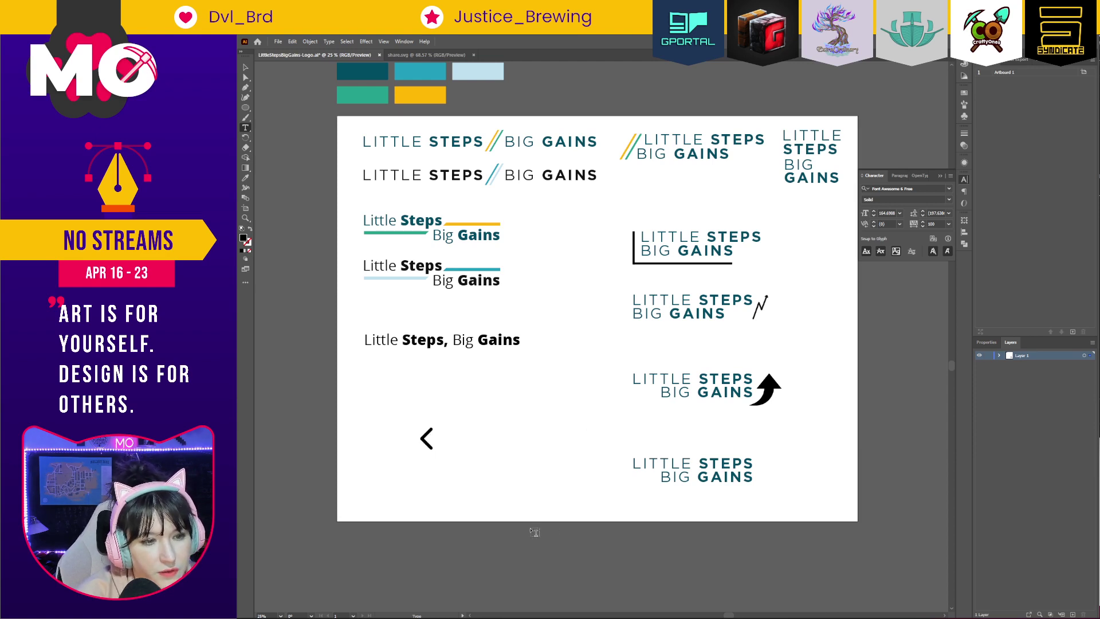
{"action": "key", "text": "ctrl+a"}
{"action": "type", "text": "CH"}
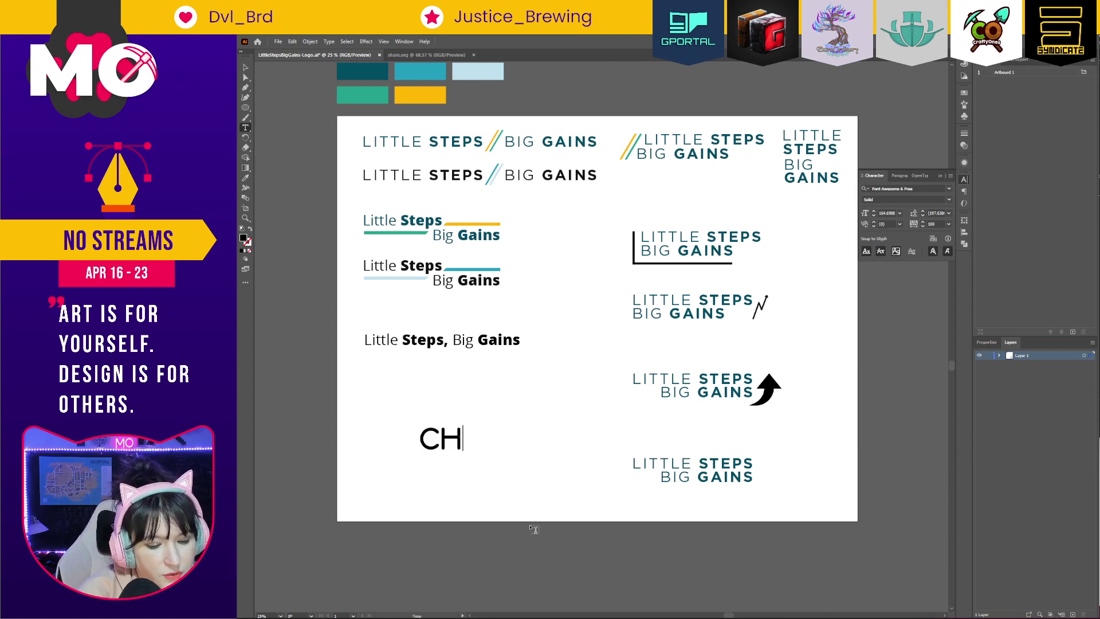
{"action": "type", "text": "EVR"}
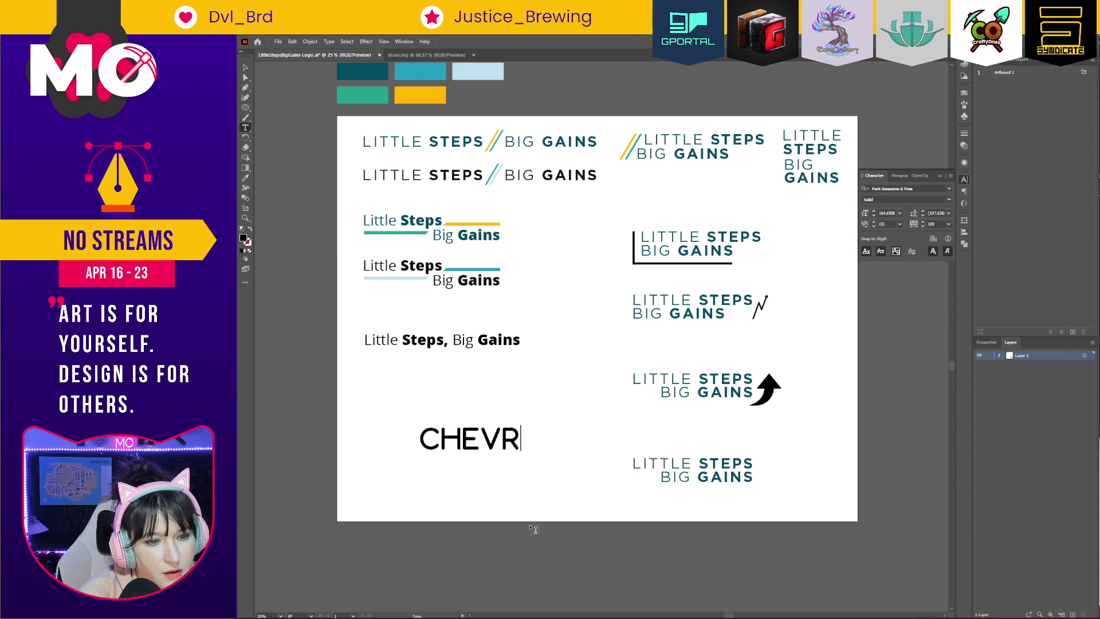
{"action": "type", "text": "ON-up"}
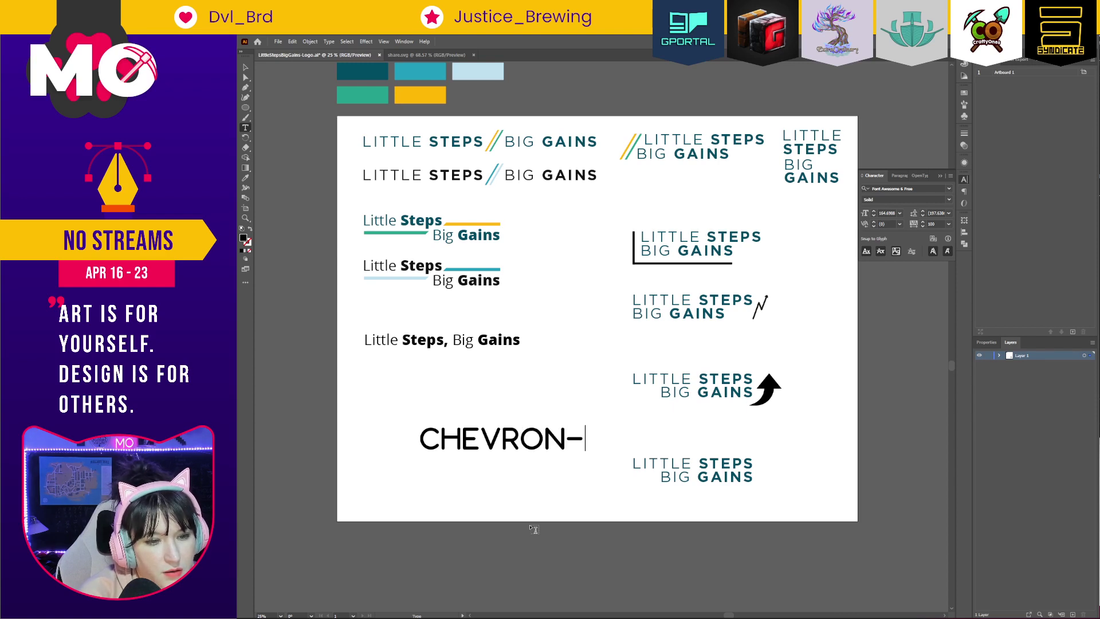
Place the scaled-down chevron at the end of BIG GAINS in the lowest wordmark, with LITTLE STEPS shifted right to extend above it.
{"action": "left_click", "coordinate": [246, 67]}
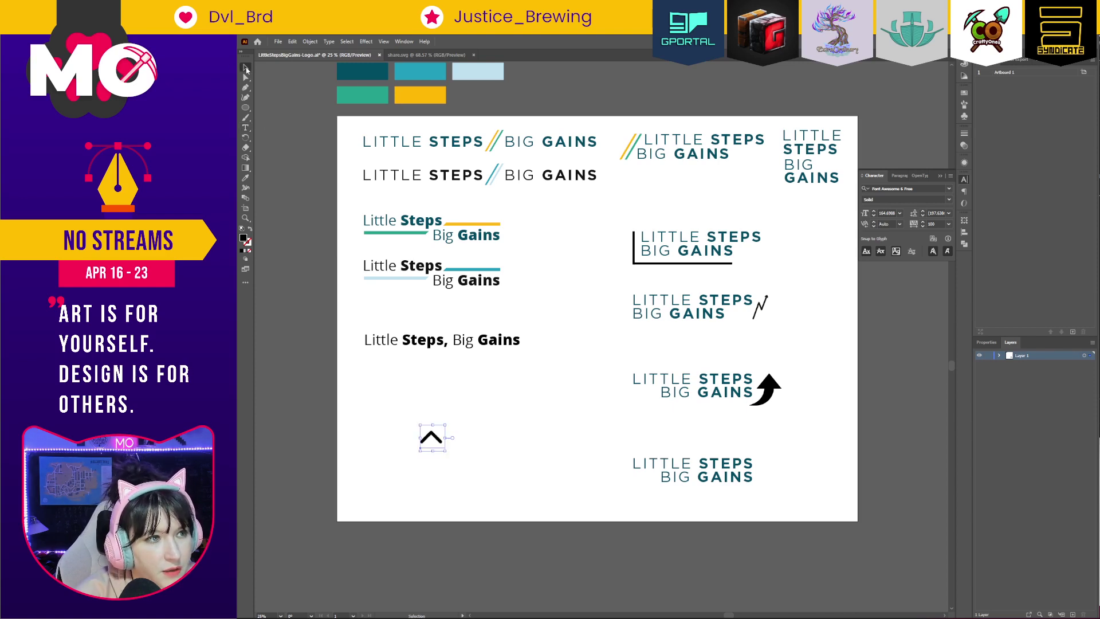
{"action": "left_click_drag", "start_coordinate": [437, 445], "coordinate": [773, 470]}
{"action": "left_click", "coordinate": [803, 502]}
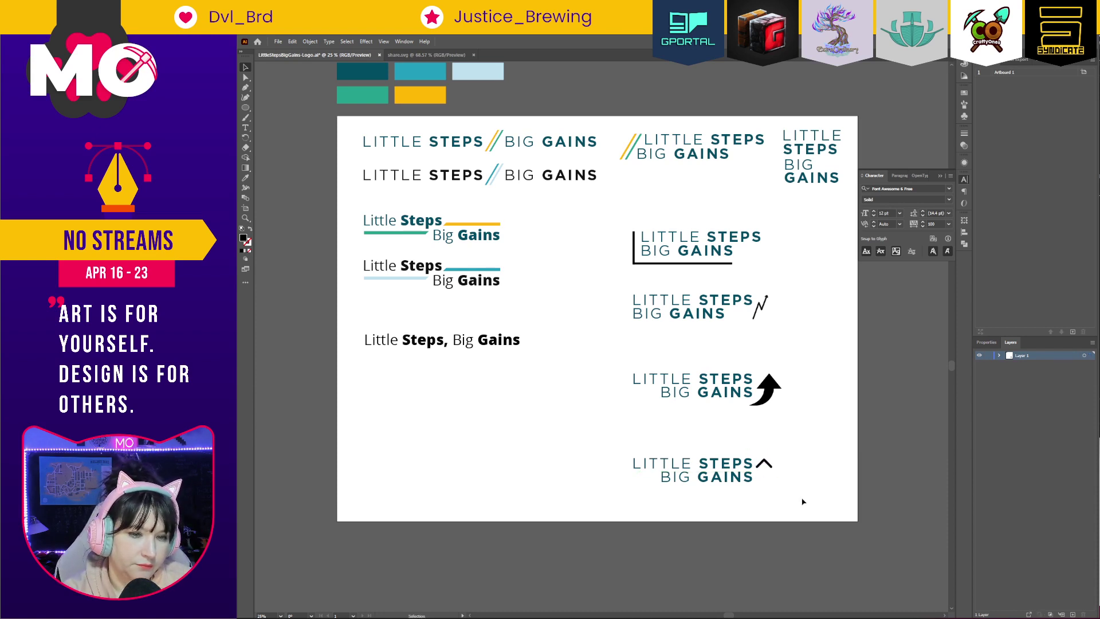
{"action": "mouse_move", "coordinate": [771, 467]}
{"action": "left_mouse_down"}
{"action": "mouse_move", "coordinate": [773, 481]}
{"action": "mouse_move", "coordinate": [750, 469]}
{"action": "mouse_move", "coordinate": [777, 468]}
{"action": "left_mouse_up"}
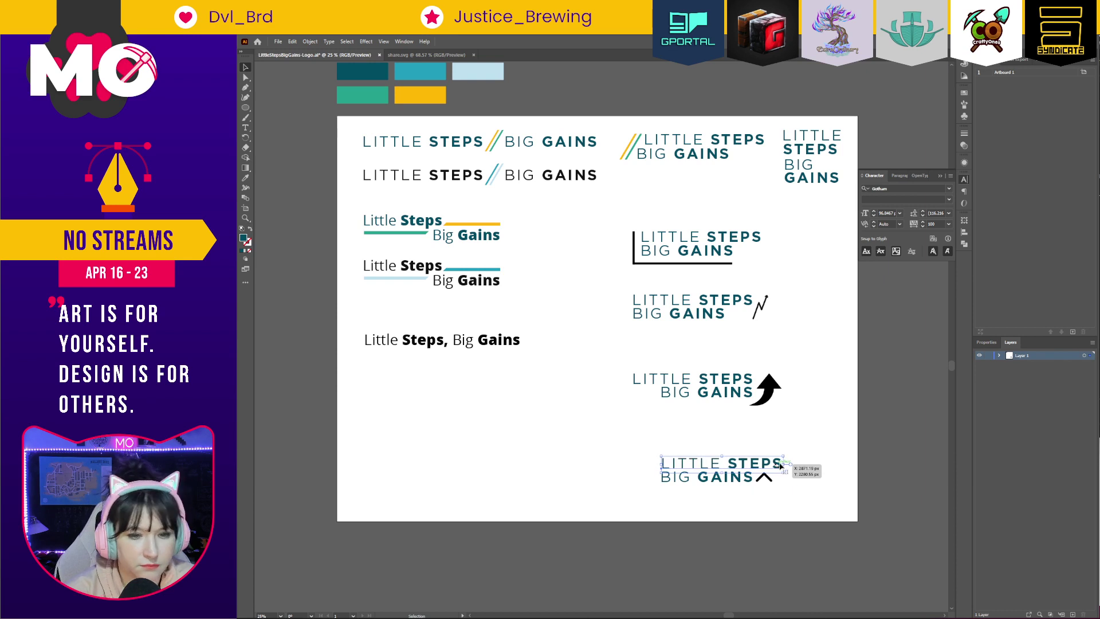
{"action": "left_click", "coordinate": [772, 504]}
Fill the chevron beside BIG GAINS with the brand's medium teal-blue swatch.
{"action": "left_click", "coordinate": [775, 485]}
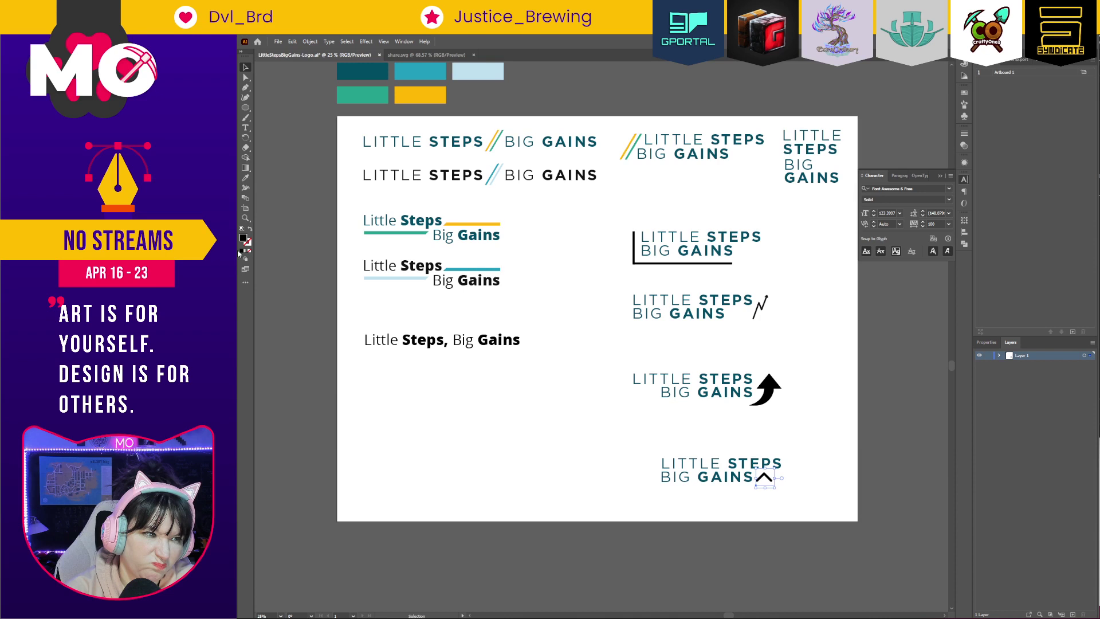
{"action": "left_click", "coordinate": [965, 95]}
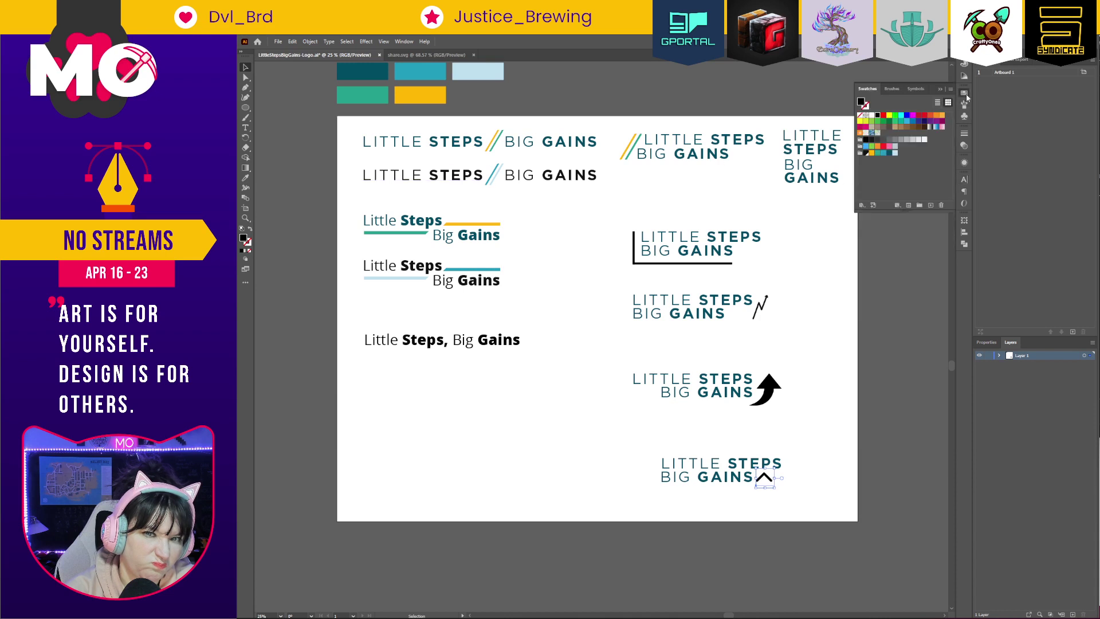
{"action": "left_click", "coordinate": [883, 152]}
{"action": "left_click", "coordinate": [829, 474]}
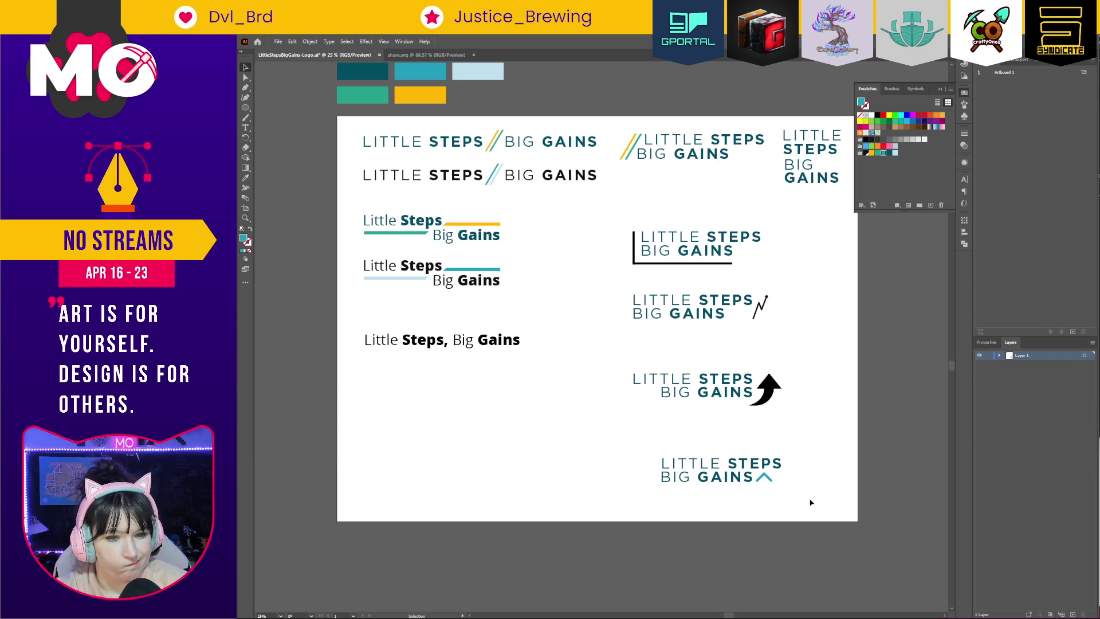
{"action": "key", "text": "alt+Tab"}
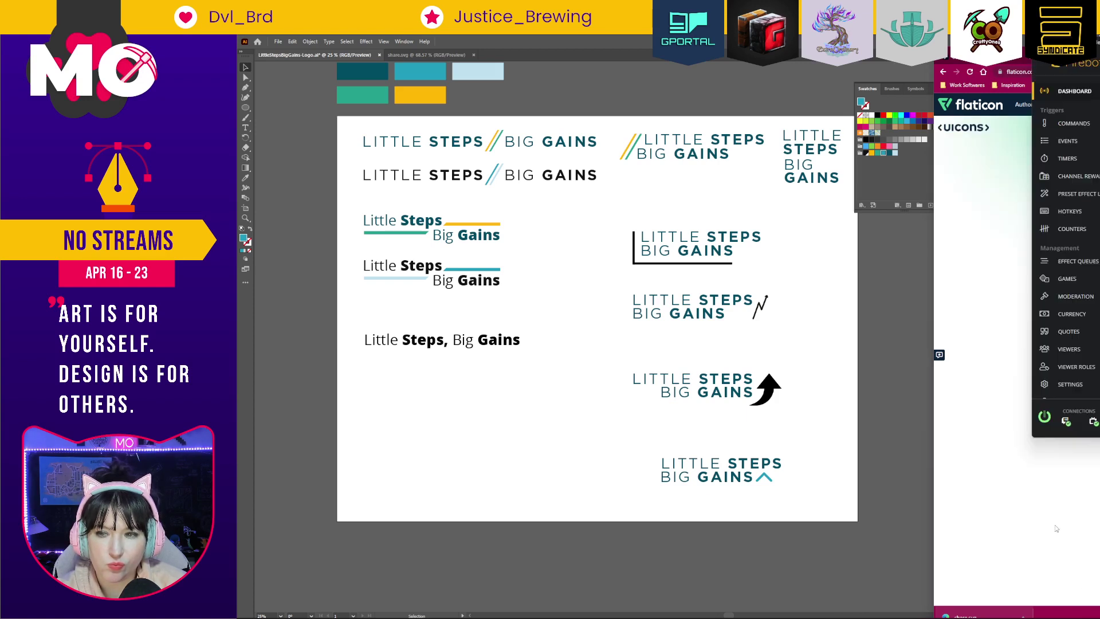
Duplicate the blue chevron into the empty area left of its wordmark and change the copy's text to ARROW-UP.
{"action": "left_click", "coordinate": [674, 470]}
{"action": "left_click", "coordinate": [767, 479]}
{"action": "left_click_drag", "start_coordinate": [770, 483], "coordinate": [580, 475]}
{"action": "key", "text": "t"}
{"action": "double_click", "coordinate": [580, 471]}
{"action": "type", "text": "ARTR"}
{"action": "key", "text": "BackSpace"}
{"action": "key", "text": "BackSpace"}
{"action": "type", "text": "ROW-UP"}
{"action": "key", "text": "Escape"}
{"action": "left_click", "coordinate": [570, 431]}
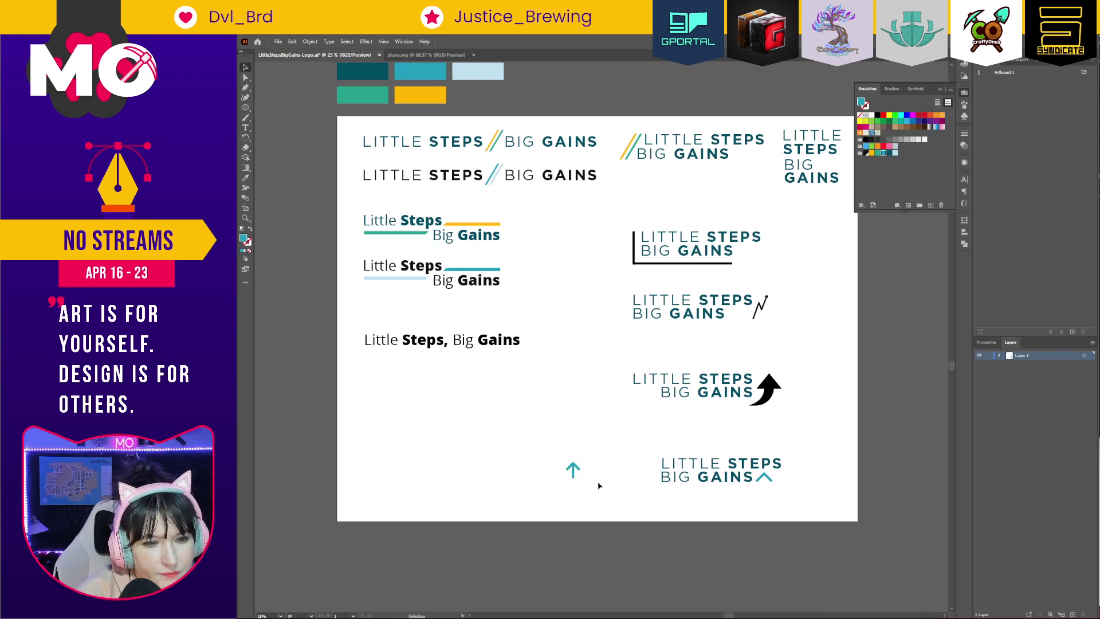
Duplicate the chevron wordmark's two-line text to the left and fit the up arrow at its right end, spanning both lines.
{"action": "left_click_drag", "start_coordinate": [643, 443], "coordinate": [696, 502]}
{"action": "left_click_drag", "start_coordinate": [785, 477], "coordinate": [566, 476]}
{"action": "left_click", "coordinate": [611, 490]}
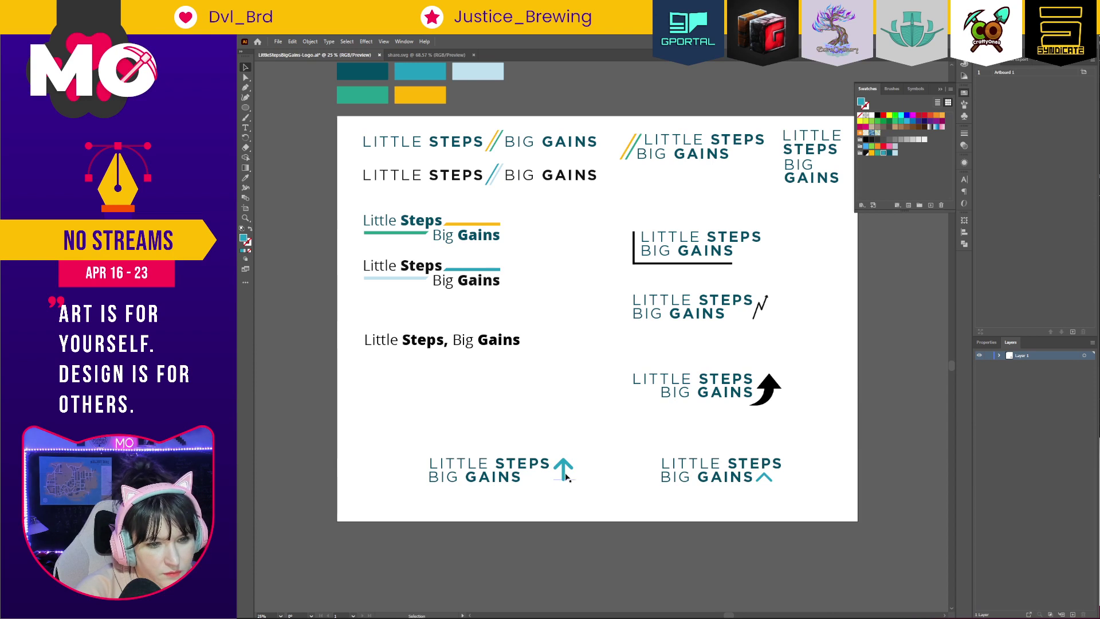
Right-align BIG GAINS under LITTLE STEPS in the up-arrow wordmark and nudge the arrow slightly left toward the text.
{"action": "key", "text": "a"}
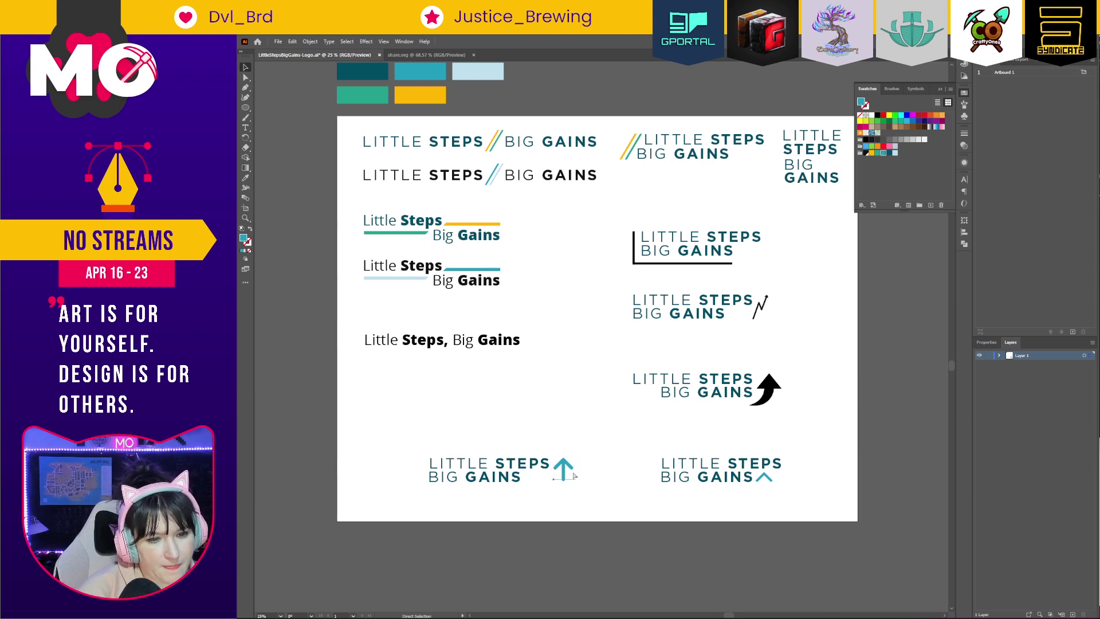
{"action": "mouse_move", "coordinate": [559, 465]}
{"action": "left_mouse_down"}
{"action": "mouse_move", "coordinate": [533, 479]}
{"action": "mouse_move", "coordinate": [537, 487]}
{"action": "mouse_move", "coordinate": [563, 470]}
{"action": "mouse_move", "coordinate": [418, 461]}
{"action": "mouse_move", "coordinate": [564, 467]}
{"action": "mouse_move", "coordinate": [519, 479]}
{"action": "mouse_move", "coordinate": [545, 479]}
{"action": "left_mouse_up"}
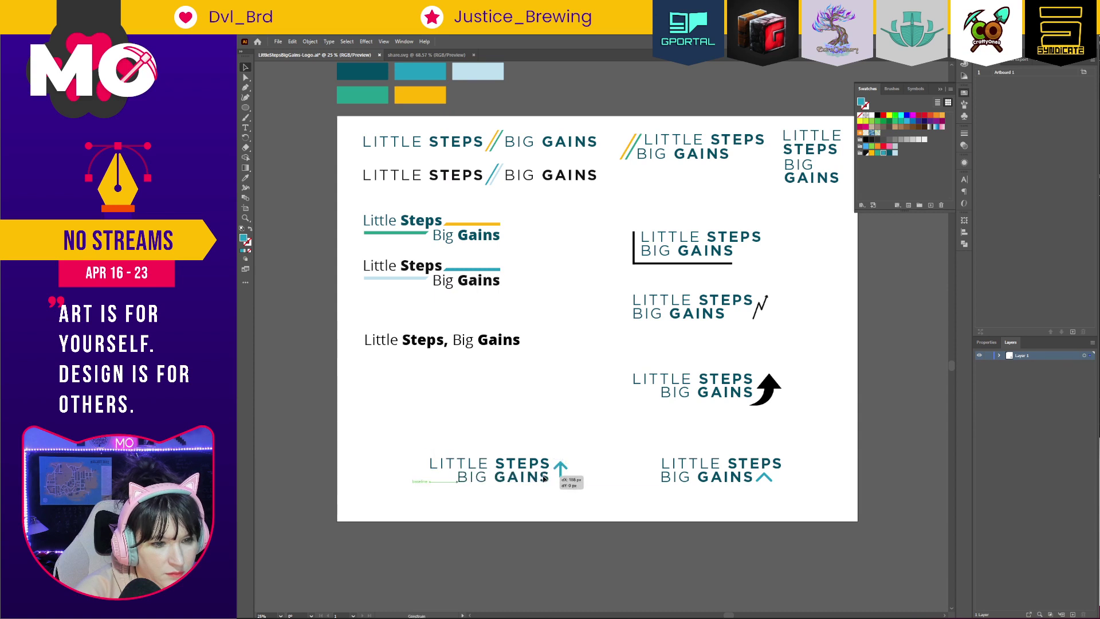
{"action": "left_click_drag", "start_coordinate": [545, 478], "coordinate": [564, 466]}
{"action": "left_click", "coordinate": [562, 473]}
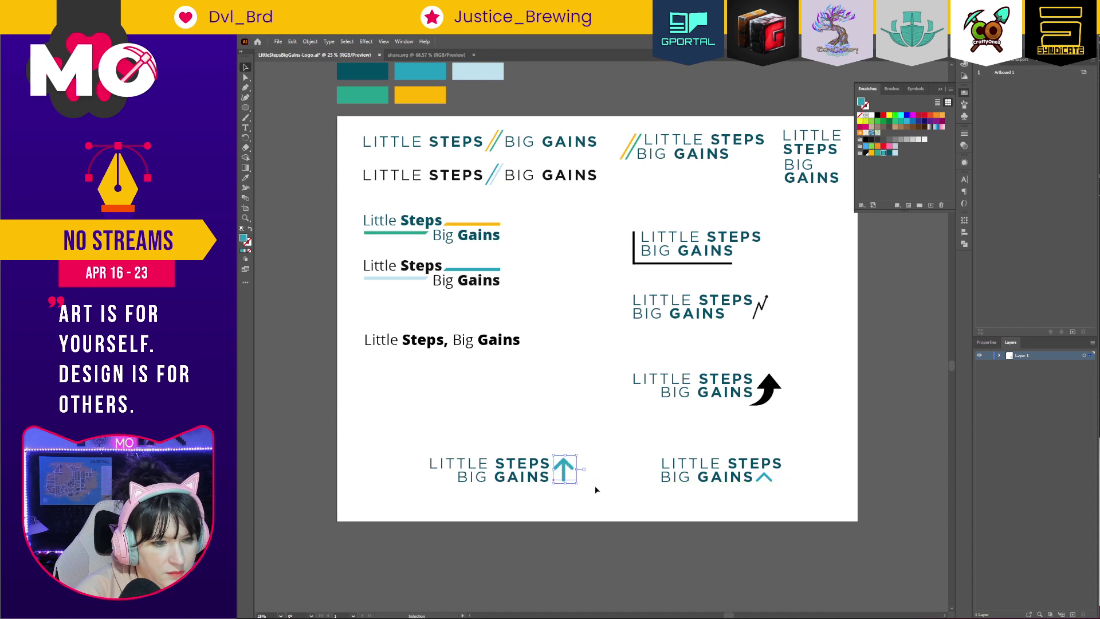
{"action": "key", "text": "Left"}
{"action": "key", "text": "Left"}
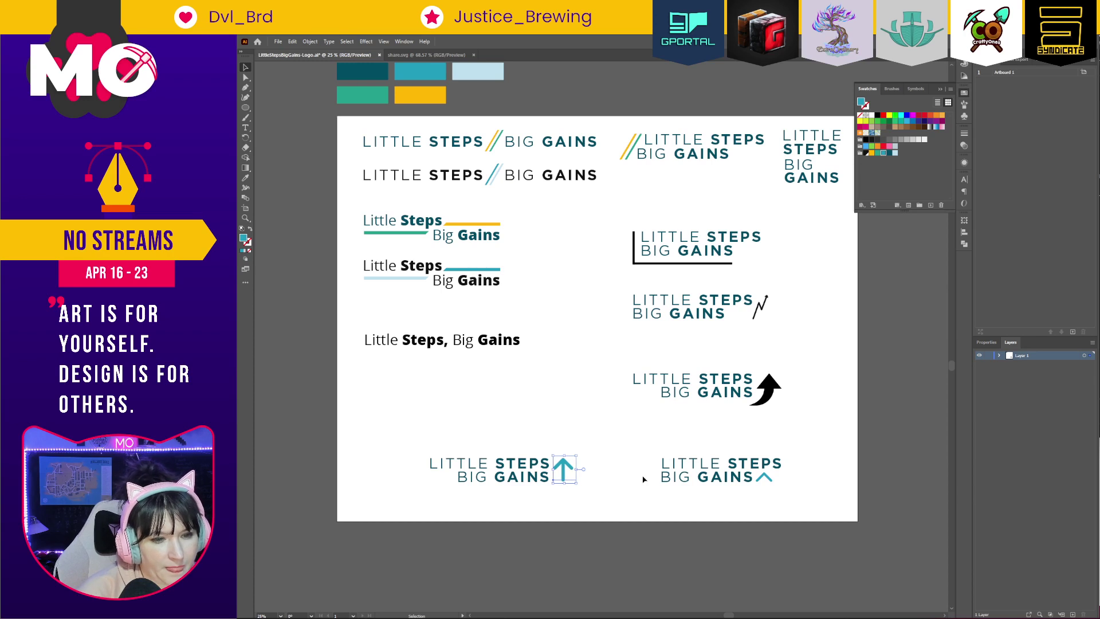
{"action": "left_click", "coordinate": [607, 427]}
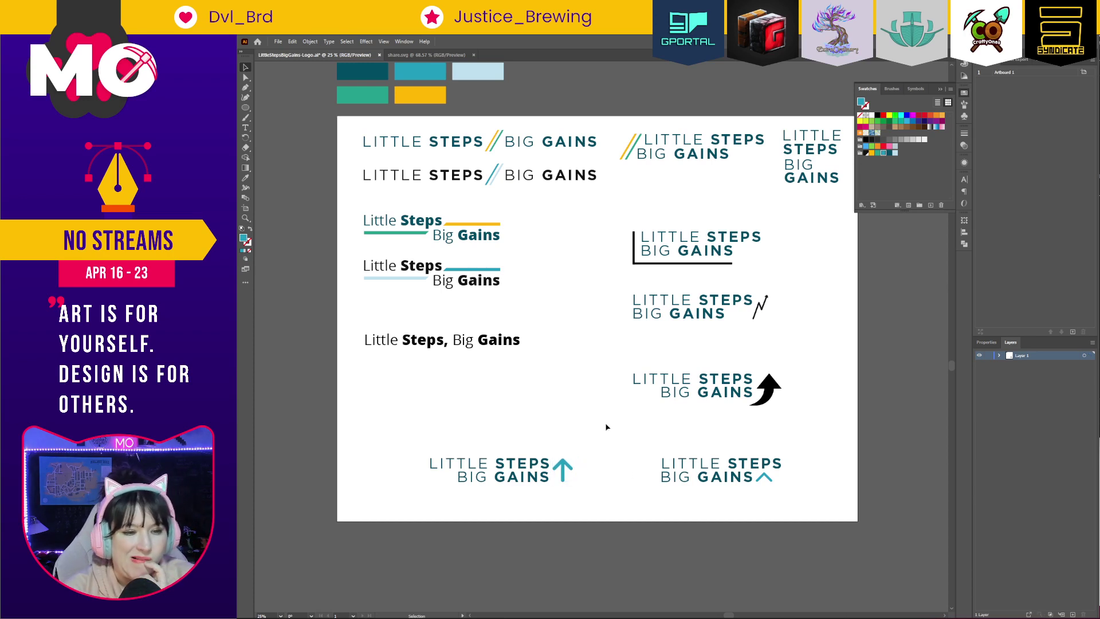
Switch to the Flaticon UIcons arrow results in the browser and download the Arrow-right icon as SVG.
{"action": "key", "text": "alt+Tab"}
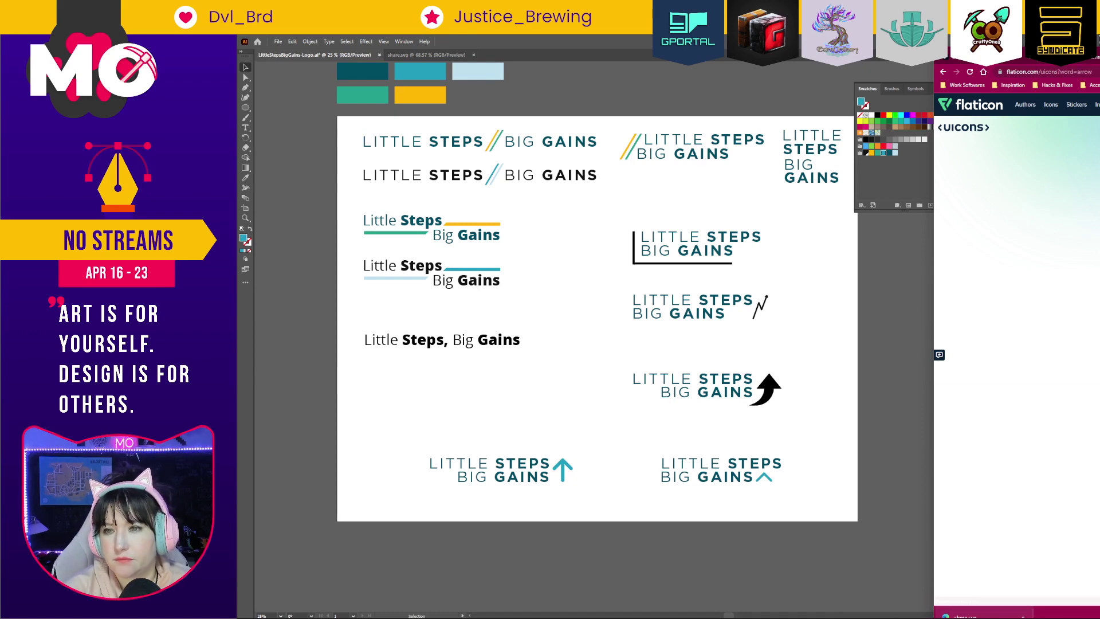
{"action": "key", "text": "super+Up"}
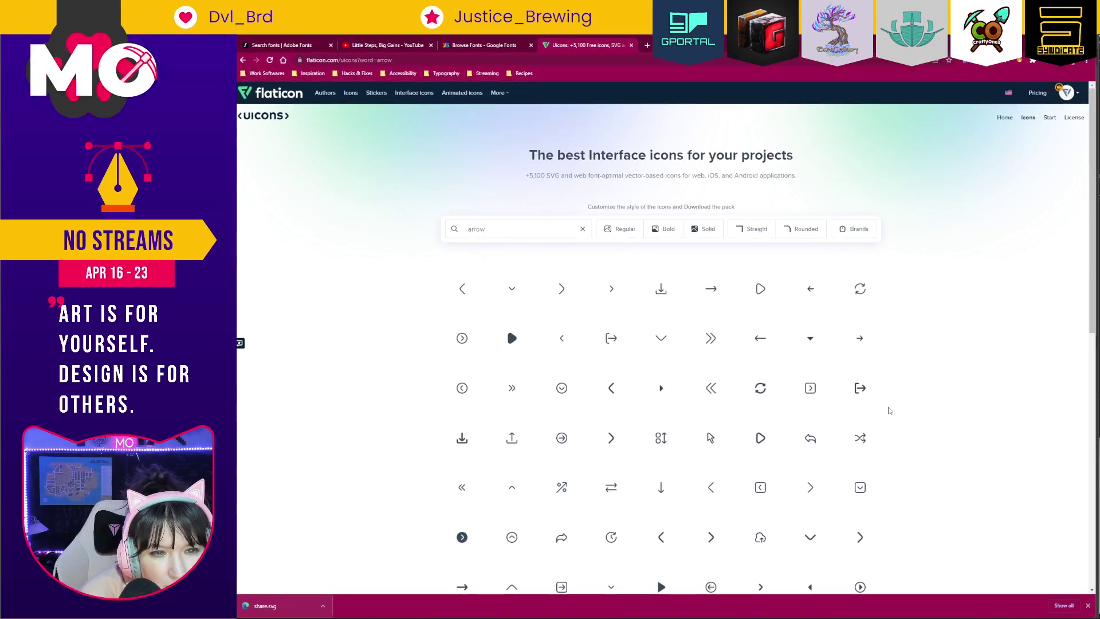
{"action": "scroll", "coordinate": [771, 357], "scroll_direction": "down", "scroll_amount": 2}
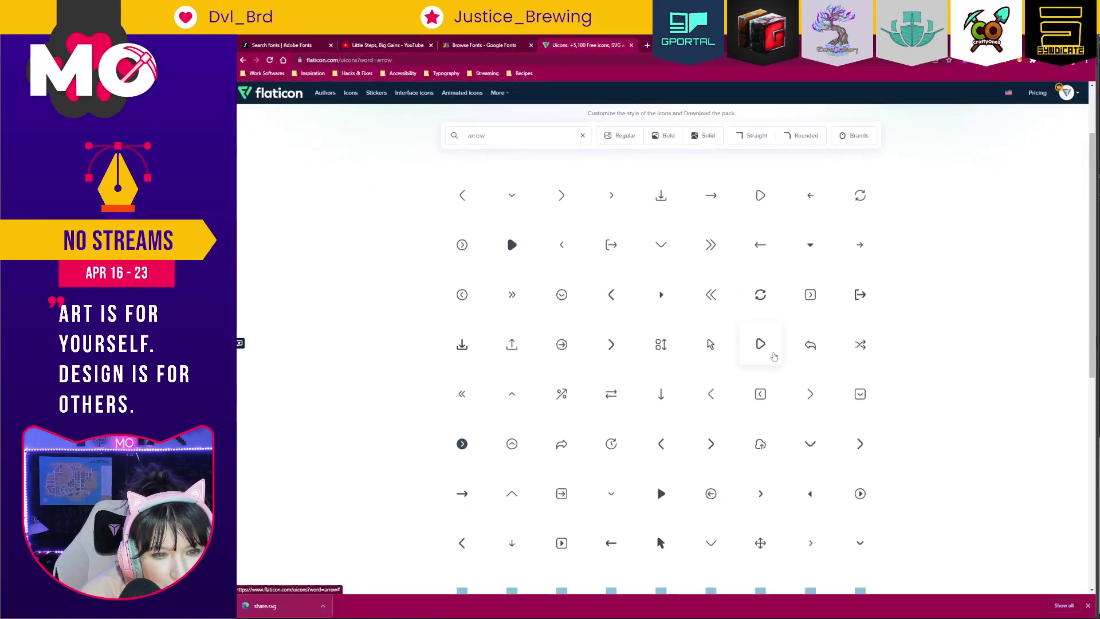
{"action": "scroll", "coordinate": [772, 361], "scroll_direction": "down", "scroll_amount": 1}
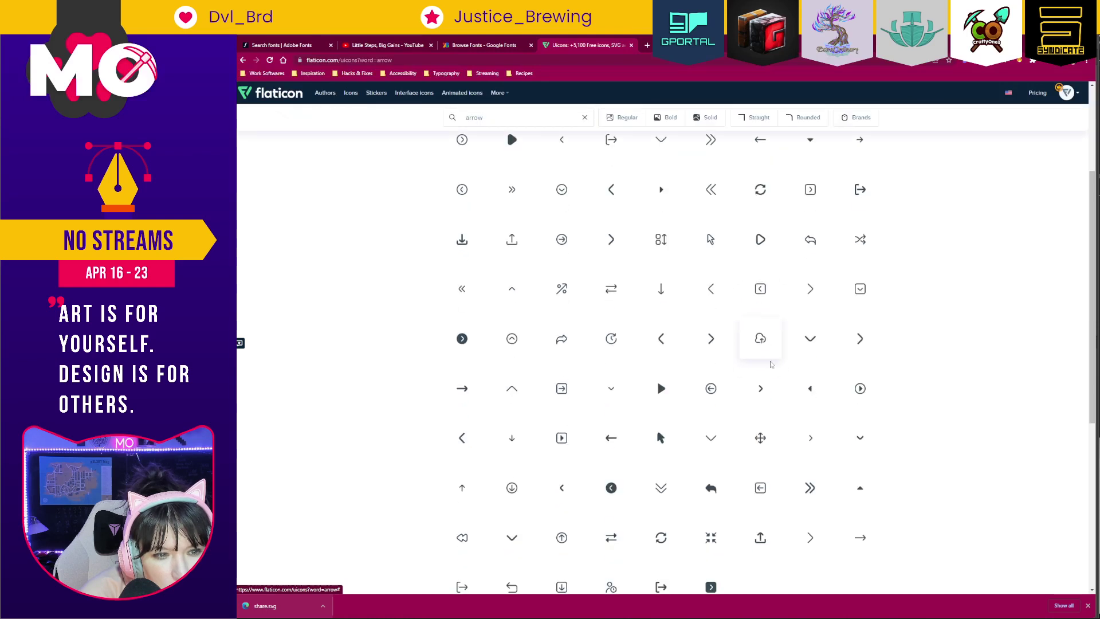
{"action": "scroll", "coordinate": [676, 404], "scroll_direction": "down", "scroll_amount": 1}
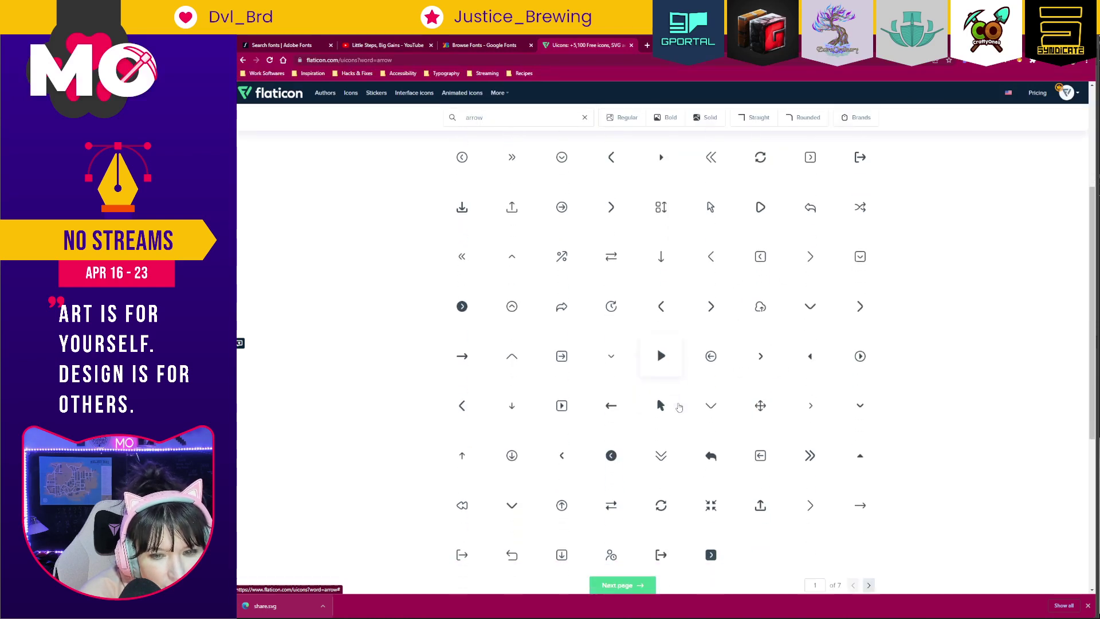
{"action": "scroll", "coordinate": [682, 404], "scroll_direction": "up", "scroll_amount": 2}
{"action": "scroll", "coordinate": [683, 404], "scroll_direction": "up", "scroll_amount": 2}
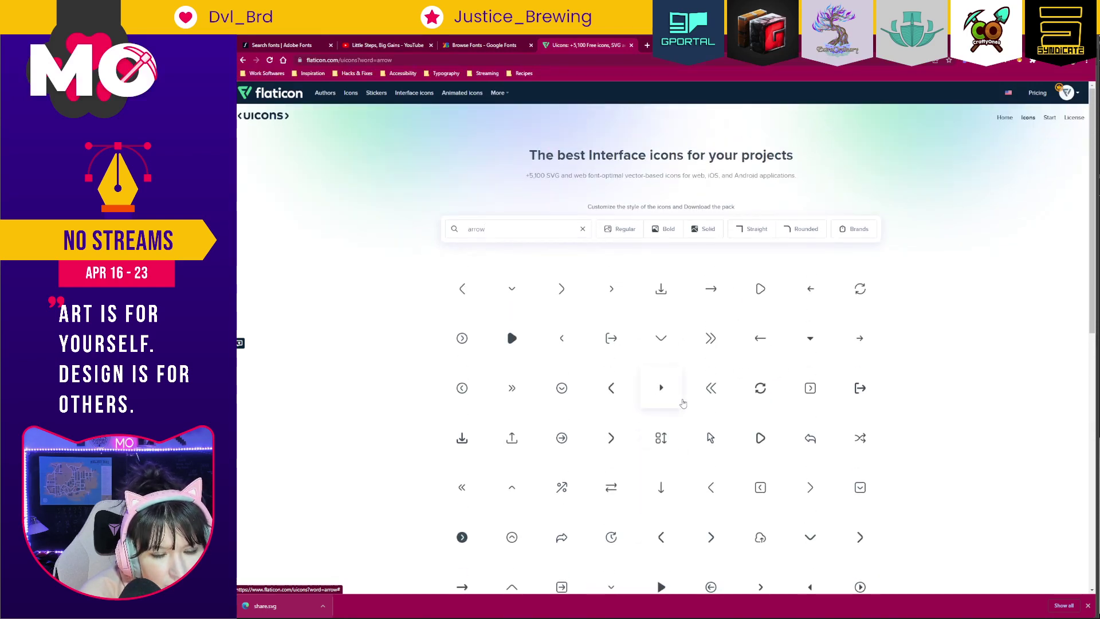
{"action": "left_click", "coordinate": [713, 291]}
{"action": "left_click", "coordinate": [700, 399]}
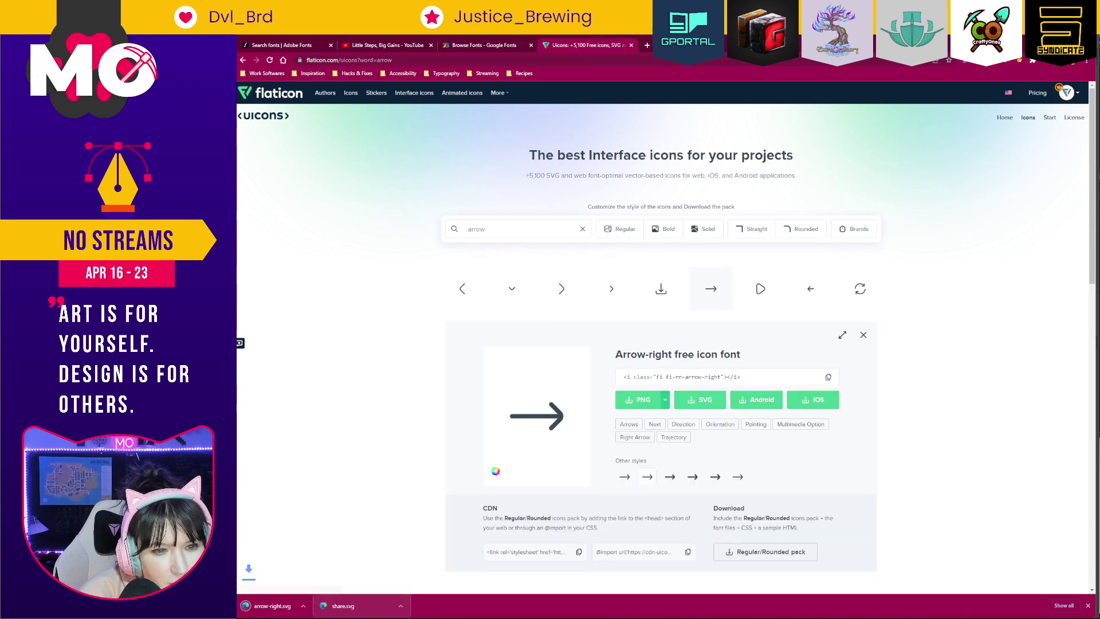
Switch back to Illustrator and open the downloaded arrow-right.svg there.
{"action": "key", "text": "alt+Tab"}
{"action": "left_click", "coordinate": [1065, 250]}
{"action": "left_click_drag", "start_coordinate": [298, 36], "coordinate": [1030, 56]}
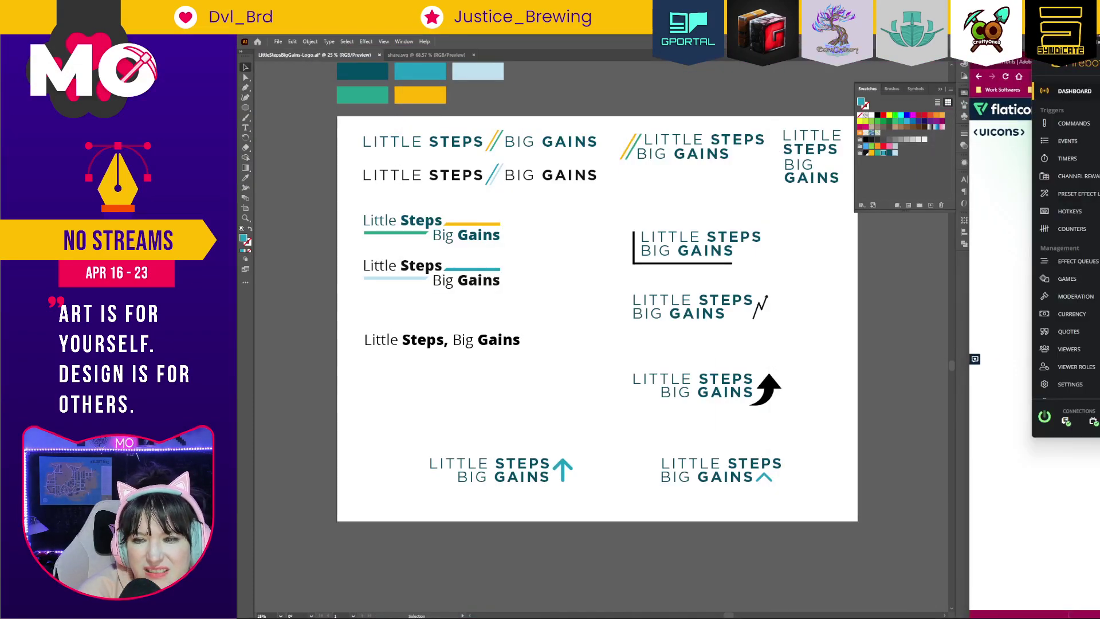
{"action": "left_click", "coordinate": [1082, 546]}
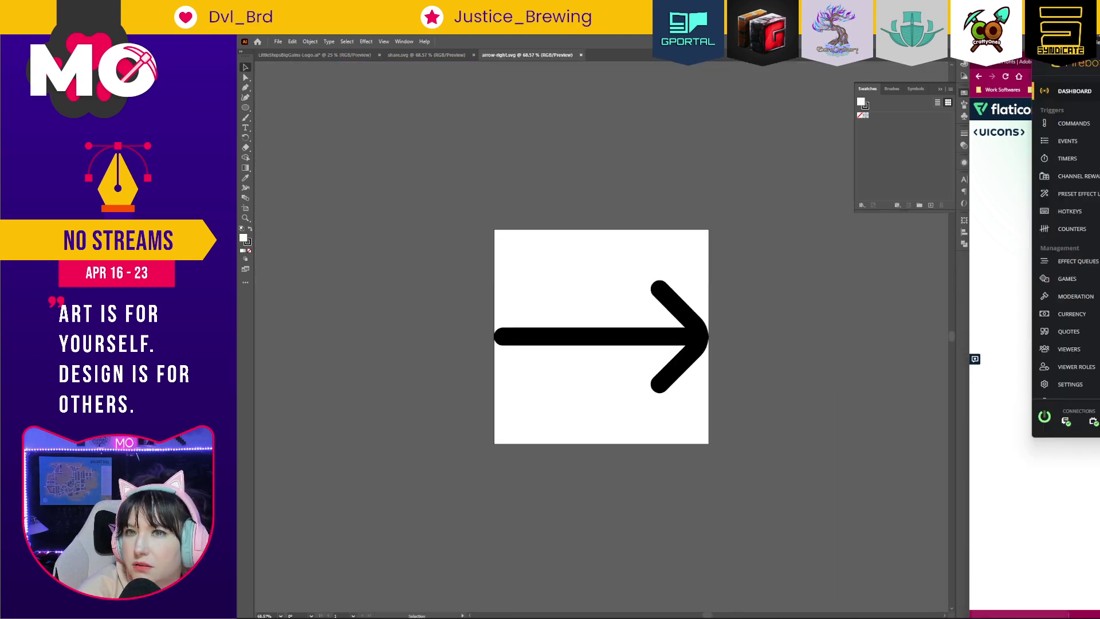
Copy the arrow artwork from arrow-right.svg and paste it into the LittleStepsBigGains logo document.
{"action": "left_click", "coordinate": [489, 80]}
{"action": "key", "text": "a"}
{"action": "key", "text": "ctrl+a"}
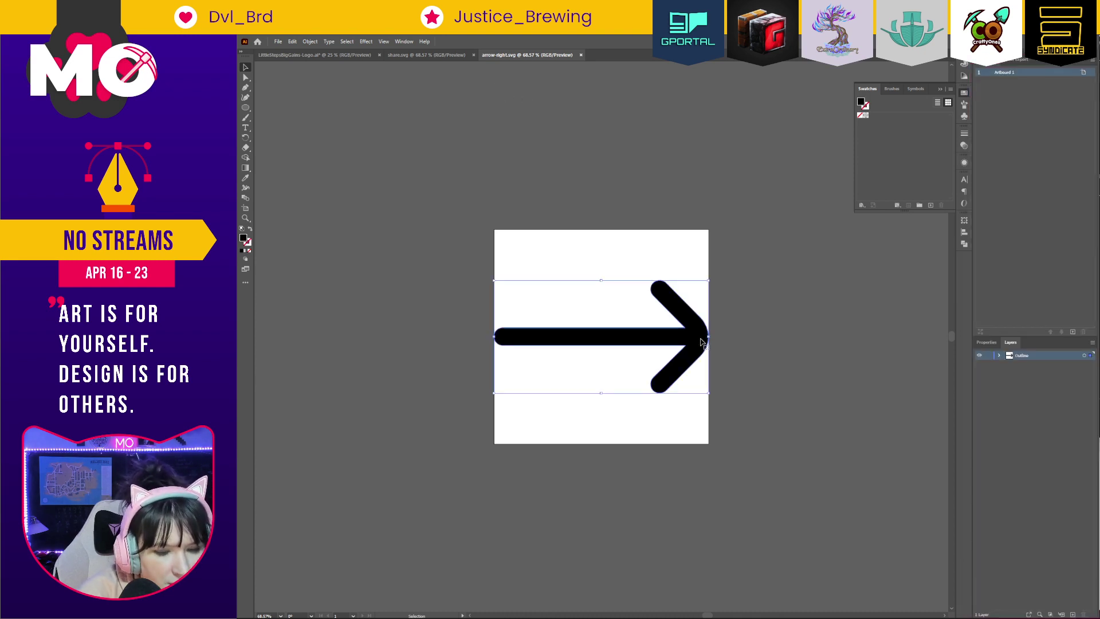
{"action": "key", "text": "v"}
{"action": "key", "text": "ctrl+c"}
{"action": "key", "text": "ctrl+Tab"}
{"action": "key", "text": "ctrl+v"}
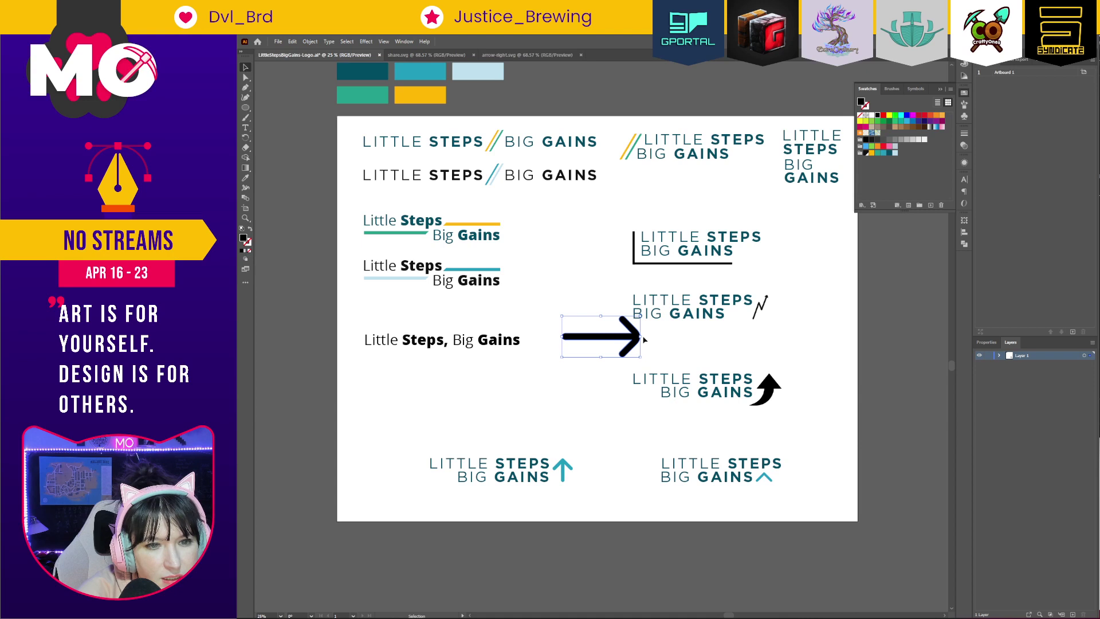
Rotate the pasted arrow to point up, shrink it to wordmark height, and put it in place of the teal arrow beside STEPS.
{"action": "left_click_drag", "start_coordinate": [644, 334], "coordinate": [600, 434]}
{"action": "left_click_drag", "start_coordinate": [622, 501], "coordinate": [575, 471]}
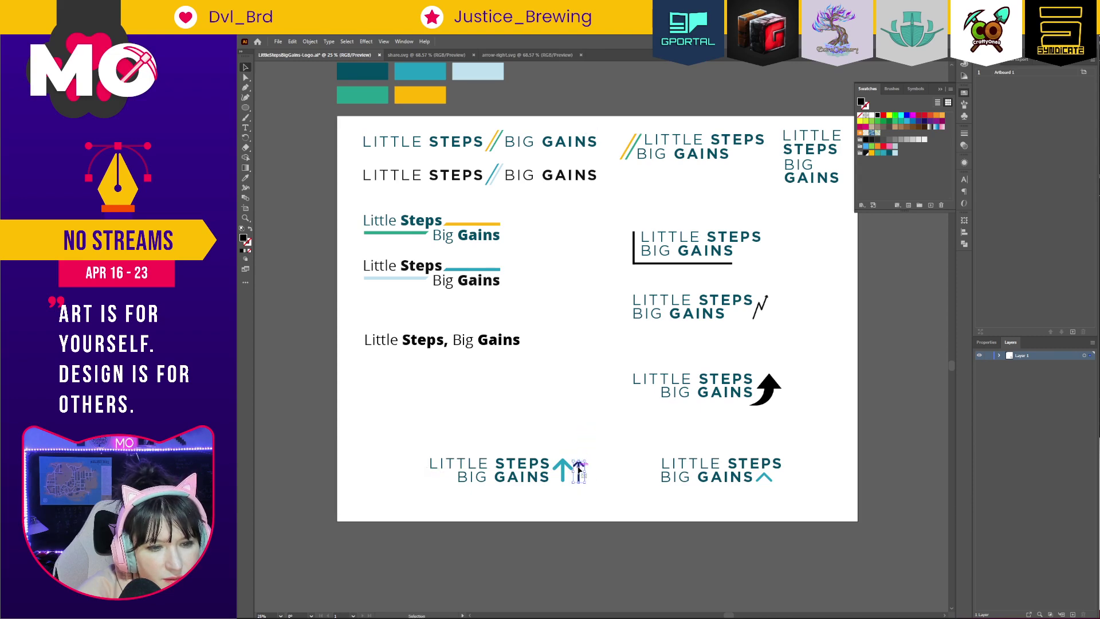
{"action": "key", "text": "z"}
{"action": "left_click", "coordinate": [628, 518]}
{"action": "left_click_drag", "start_coordinate": [627, 518], "coordinate": [671, 230]}
{"action": "left_click_drag", "start_coordinate": [751, 422], "coordinate": [682, 422]}
{"action": "scroll", "coordinate": [682, 423], "scroll_direction": "up", "scroll_amount": 5}
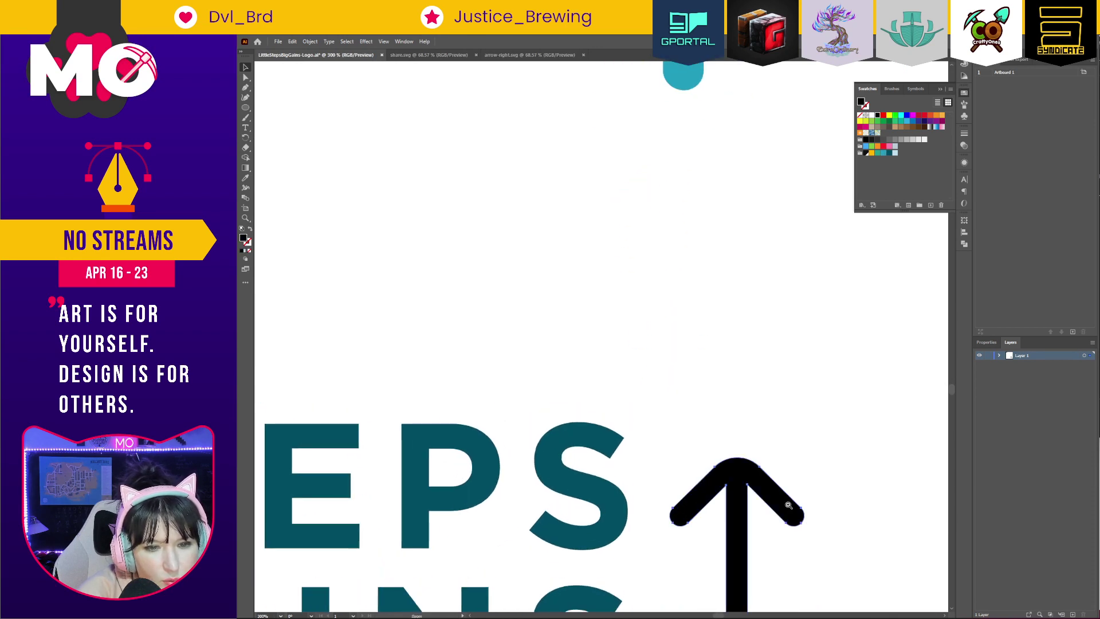
Reshape the black up arrow's rounded tip by pulling its top anchor points upward into a sharper point.
{"action": "double_click", "coordinate": [746, 466]}
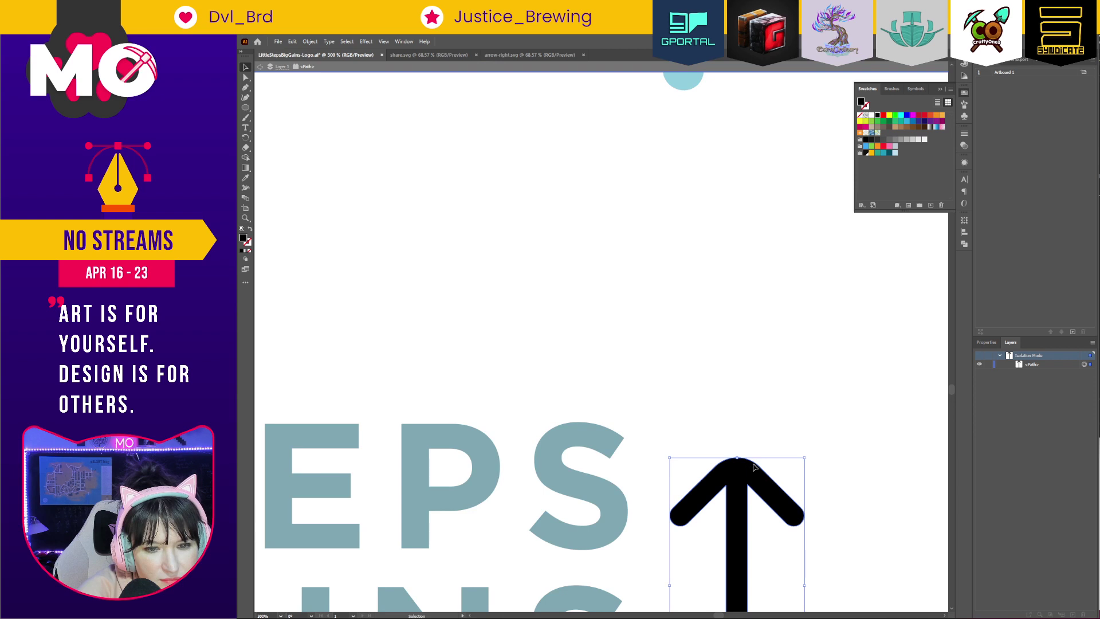
{"action": "left_click", "coordinate": [773, 390]}
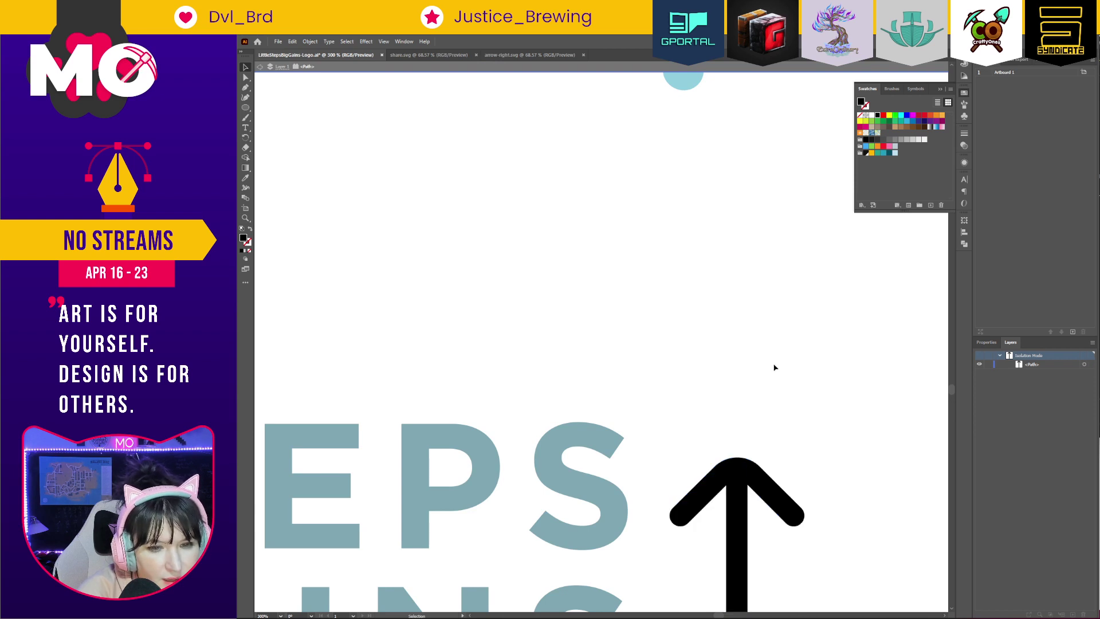
{"action": "double_click", "coordinate": [773, 367]}
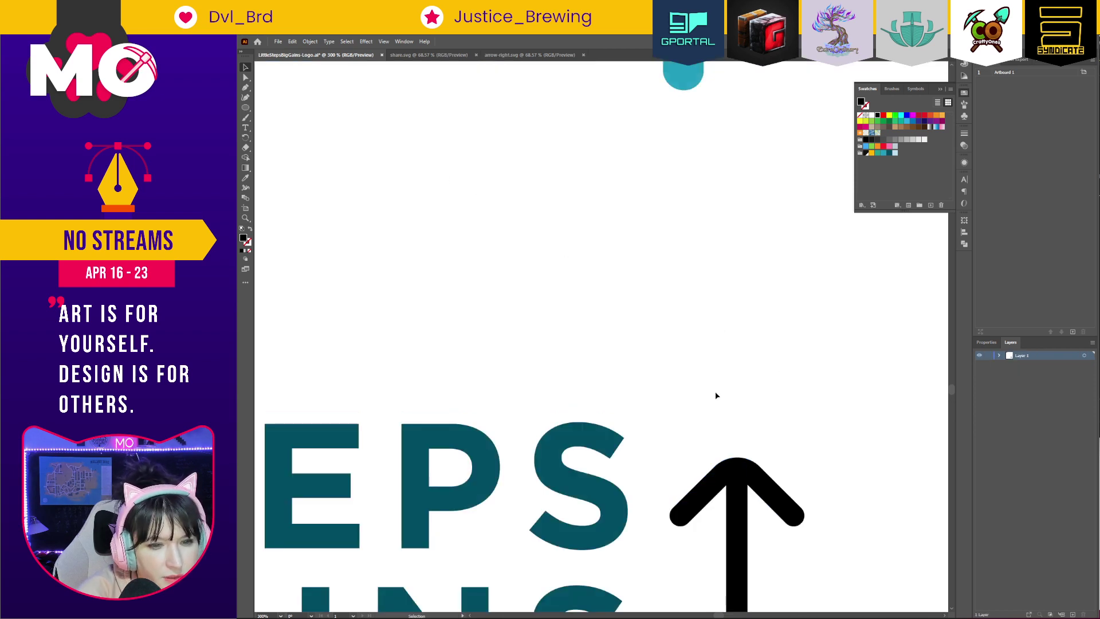
{"action": "key", "text": "a"}
{"action": "left_click", "coordinate": [750, 470]}
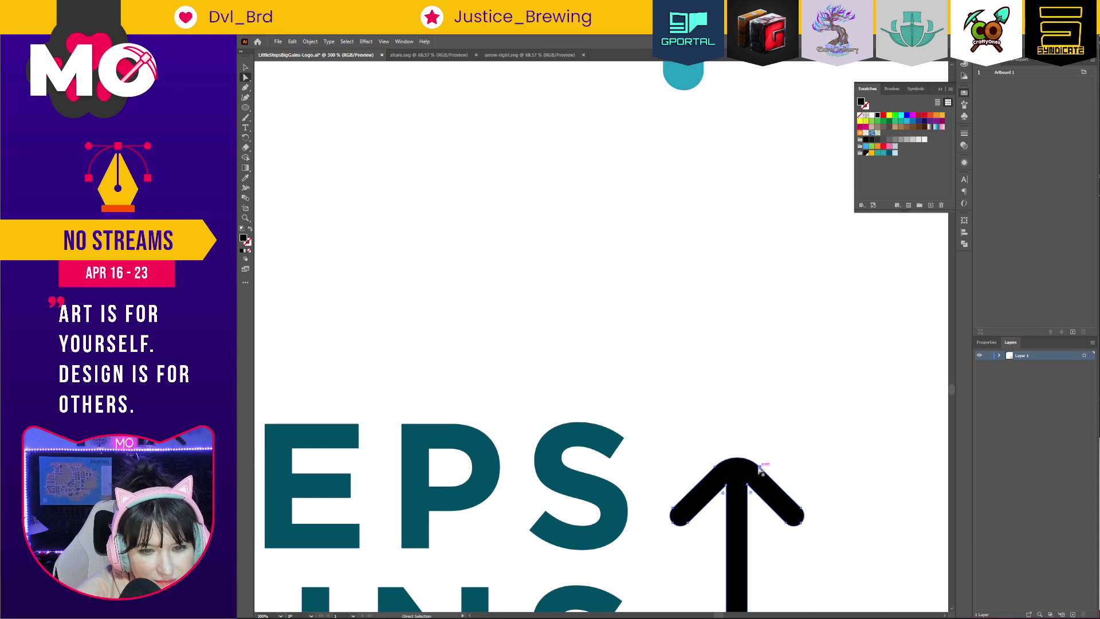
{"action": "left_click_drag", "start_coordinate": [748, 454], "coordinate": [736, 448]}
{"action": "left_click", "coordinate": [775, 445]}
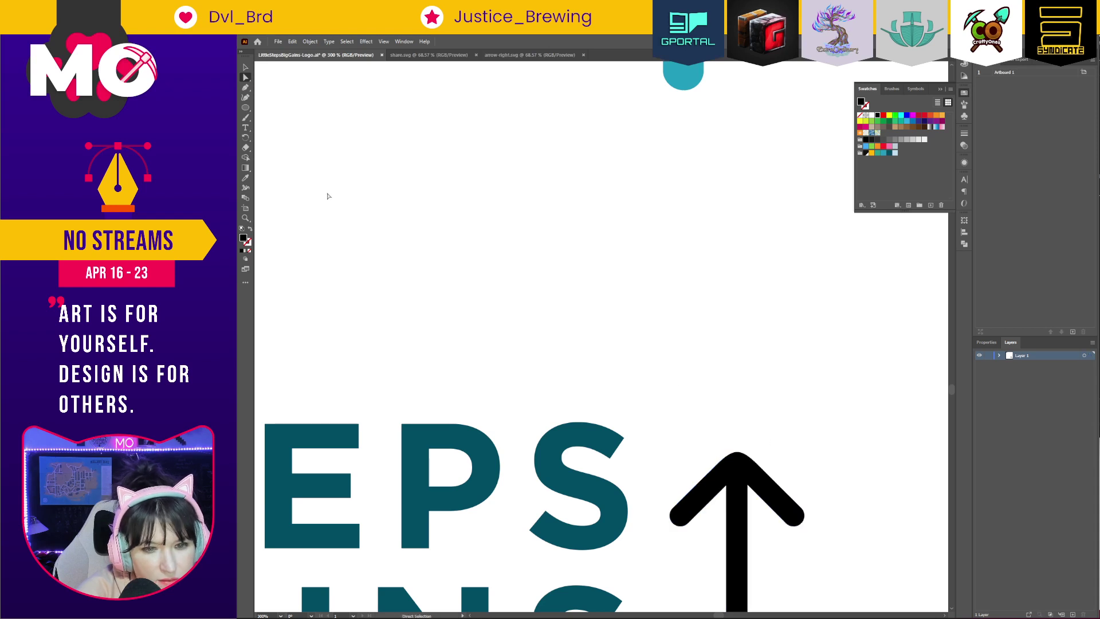
Fit the black up arrow to the height of both text lines and position it close to the right end of STEPS and GAINS.
{"action": "key", "text": "ctrl+minus"}
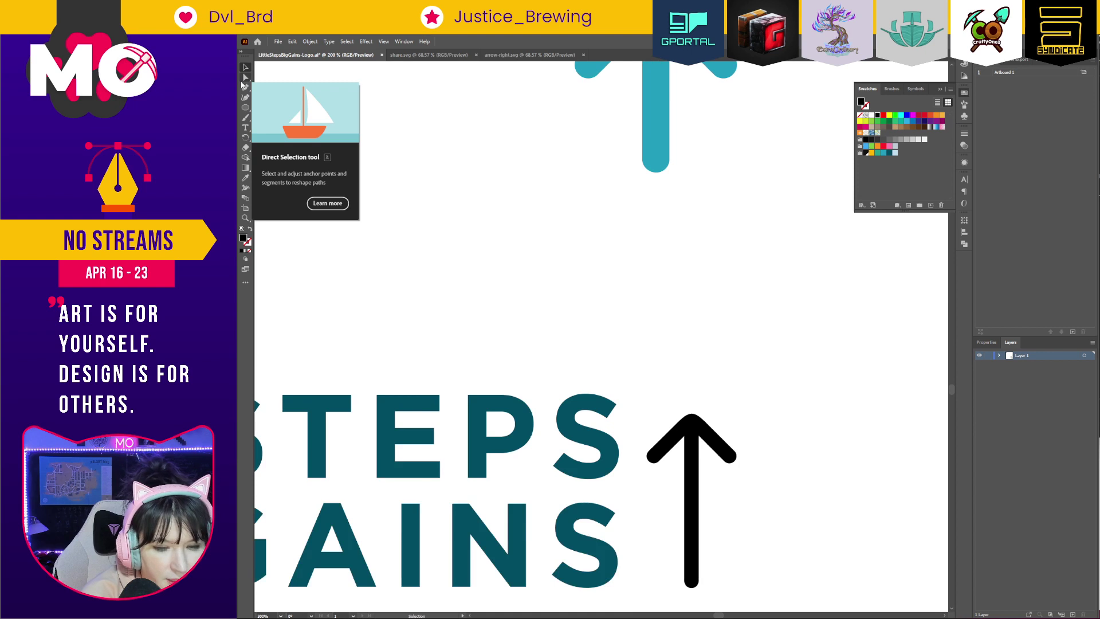
{"action": "key", "text": "ctrl+minus"}
{"action": "key", "text": "ctrl+minus"}
{"action": "key", "text": "ctrl+minus"}
{"action": "left_click_drag", "start_coordinate": [644, 456], "coordinate": [645, 456]}
{"action": "left_click_drag", "start_coordinate": [672, 374], "coordinate": [676, 365]}
{"action": "left_click", "coordinate": [720, 438]}
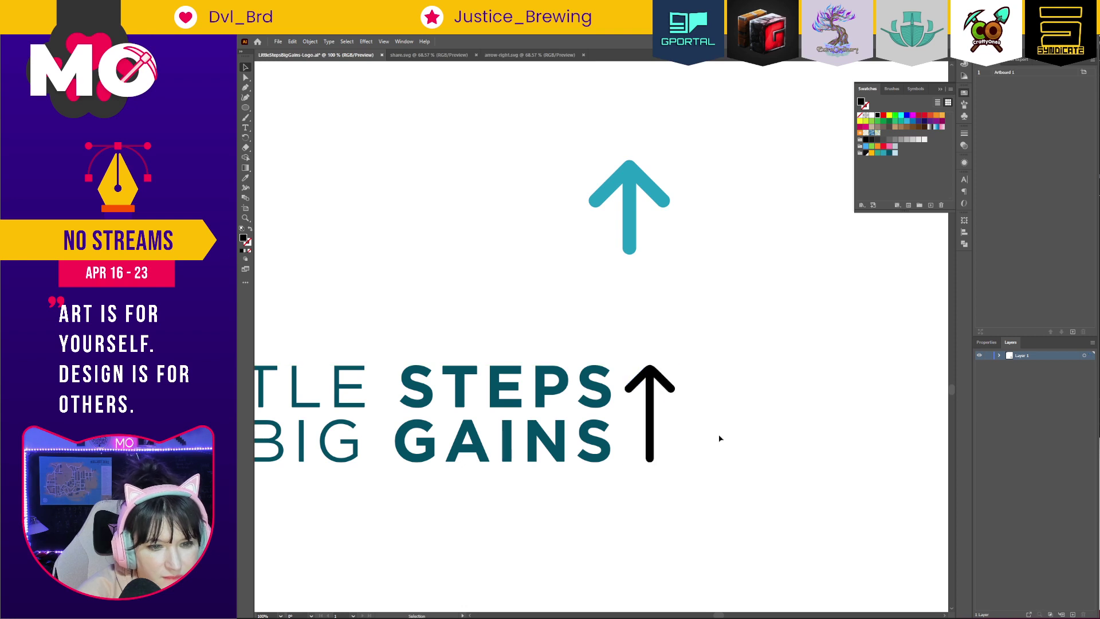
{"action": "key", "text": "ctrl+minus"}
{"action": "key", "text": "ctrl+minus"}
{"action": "key", "text": "ctrl+minus"}
{"action": "left_click_drag", "start_coordinate": [613, 372], "coordinate": [619, 374]}
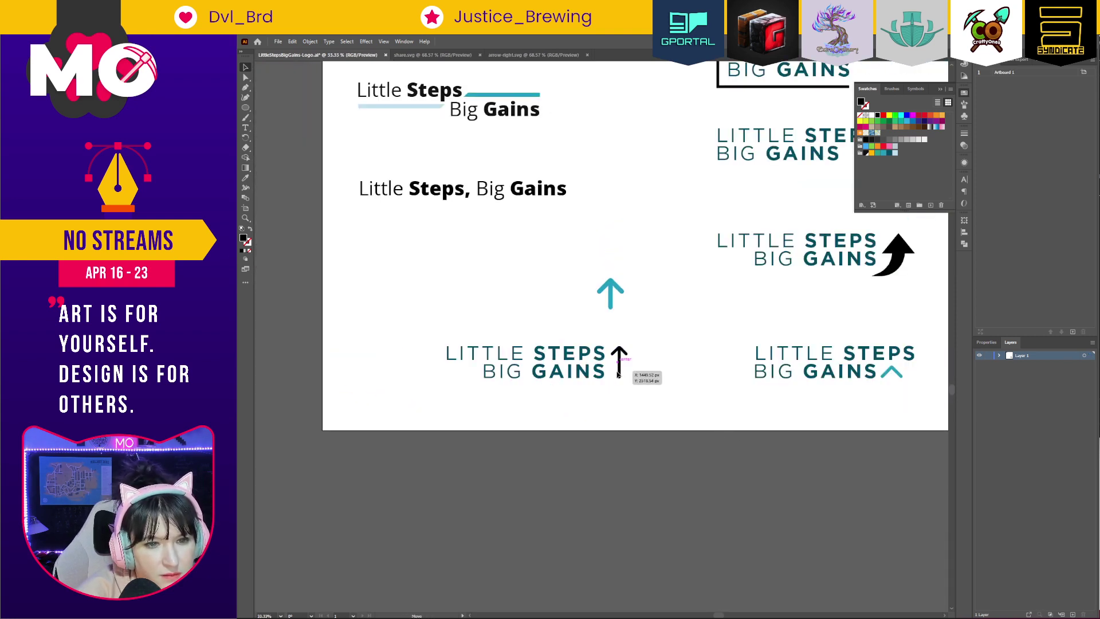
Delete the spare teal up arrow above the up-arrow wordmark.
{"action": "scroll", "coordinate": [634, 371], "scroll_direction": "up", "scroll_amount": 3}
{"action": "scroll", "coordinate": [630, 355], "scroll_direction": "left", "scroll_amount": 2}
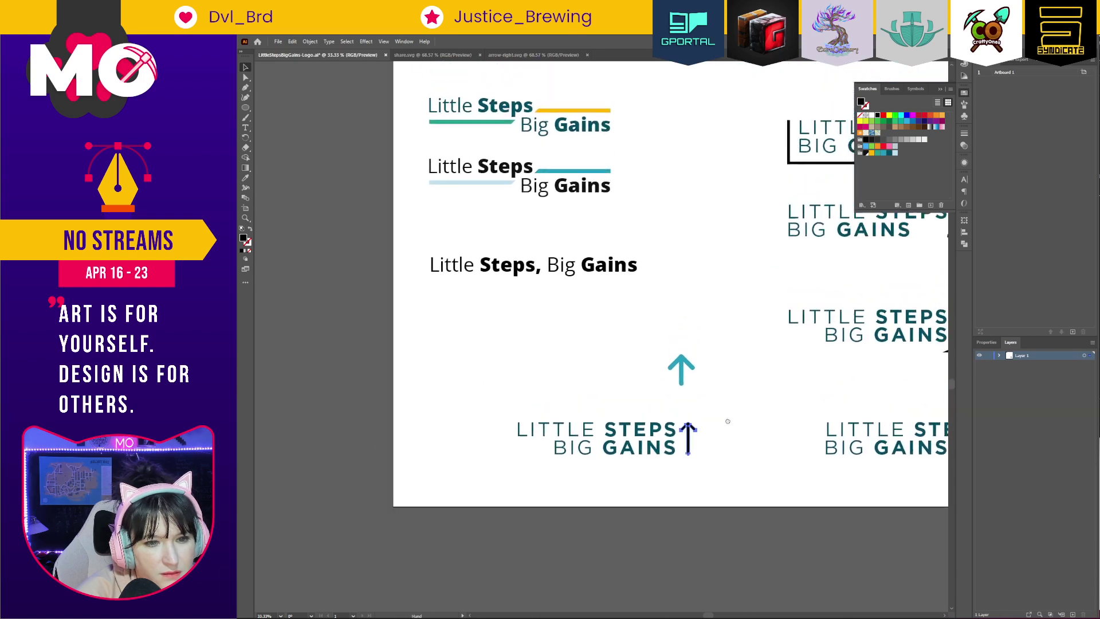
{"action": "left_click", "coordinate": [672, 367]}
{"action": "key", "text": "Delete"}
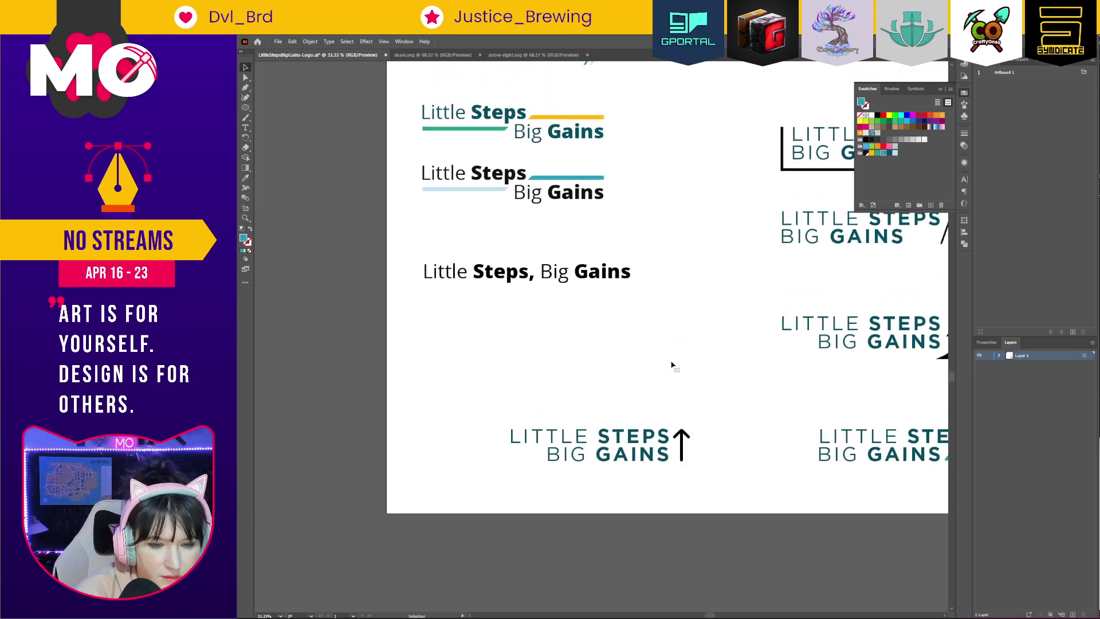
Recolour the up-arrow wordmark's text with the near-black brand swatch and its arrow with the dark teal swatch.
{"action": "left_click", "coordinate": [633, 455]}
{"action": "left_click", "coordinate": [867, 153]}
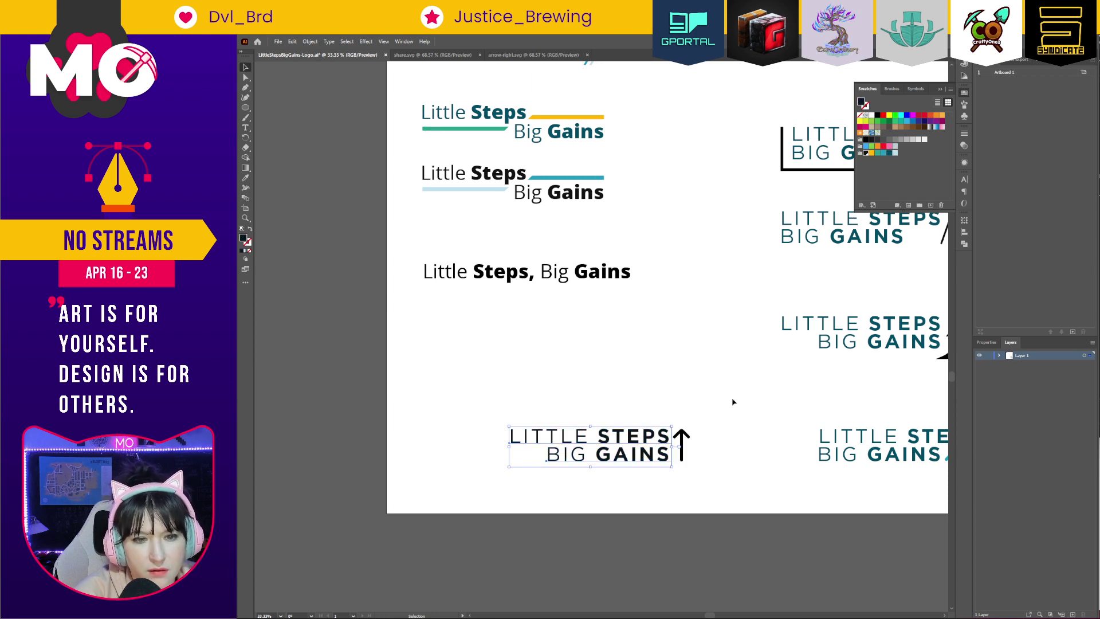
{"action": "left_click", "coordinate": [681, 442]}
{"action": "left_click", "coordinate": [890, 152]}
{"action": "left_click", "coordinate": [716, 476]}
Delete the wordmark with the curved black arrow, including its text.
{"action": "left_click_drag", "start_coordinate": [759, 501], "coordinate": [673, 566]}
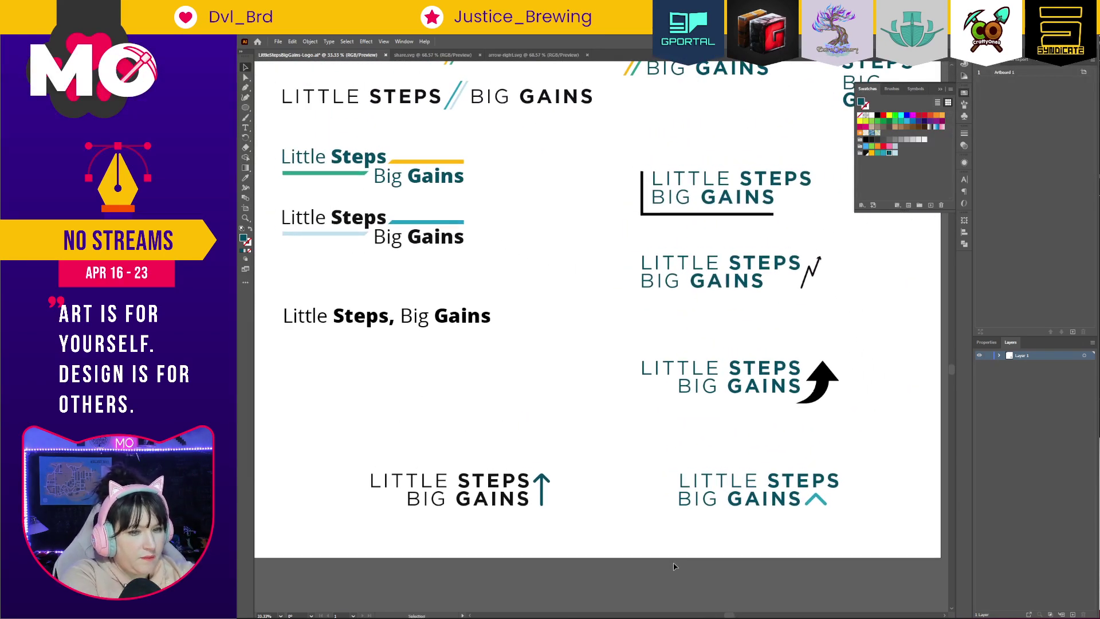
{"action": "left_click_drag", "start_coordinate": [842, 411], "coordinate": [705, 347]}
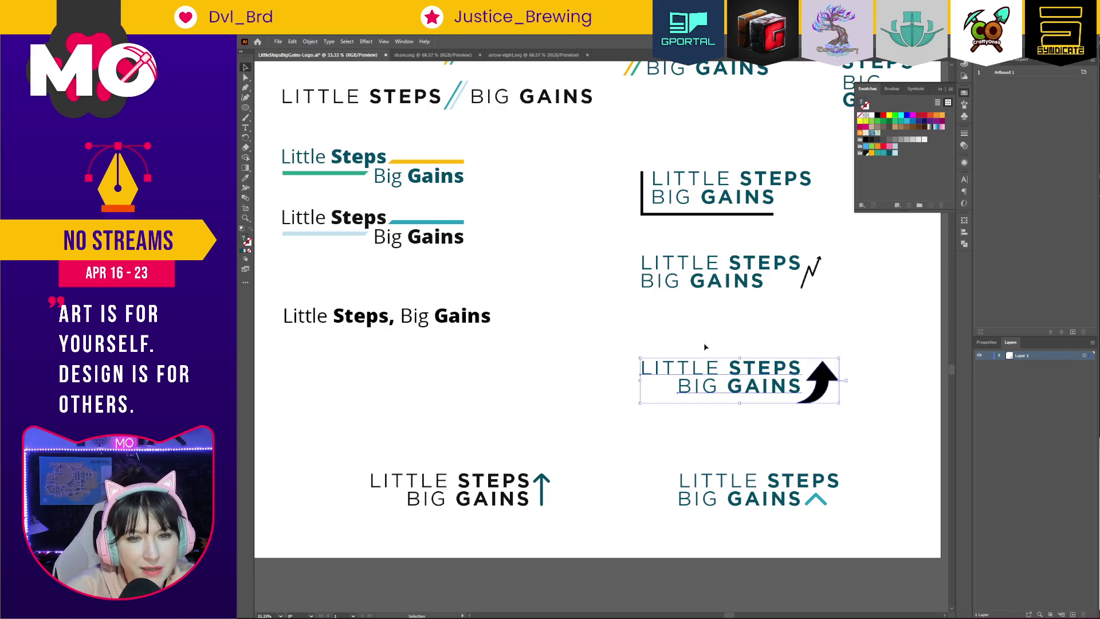
{"action": "key", "text": "Delete"}
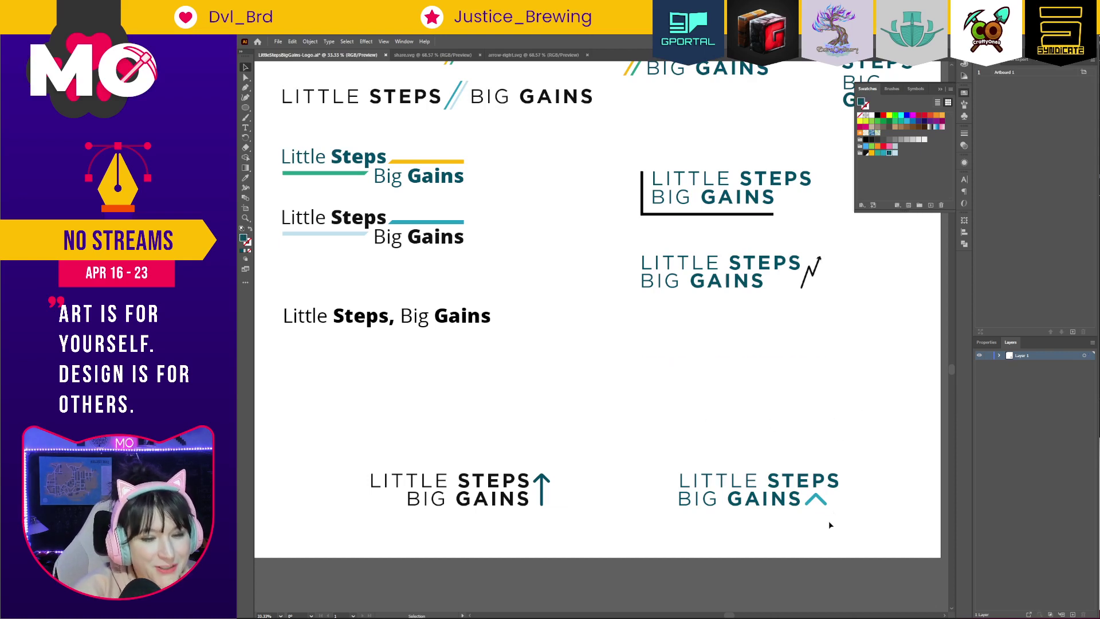
Rotate the chevron to point right and place it before the two-line wordmark, centred between LITTLE STEPS and BIG GAINS.
{"action": "left_click", "coordinate": [798, 488]}
{"action": "key", "text": "alt+Left"}
{"action": "key", "text": "alt+Left"}
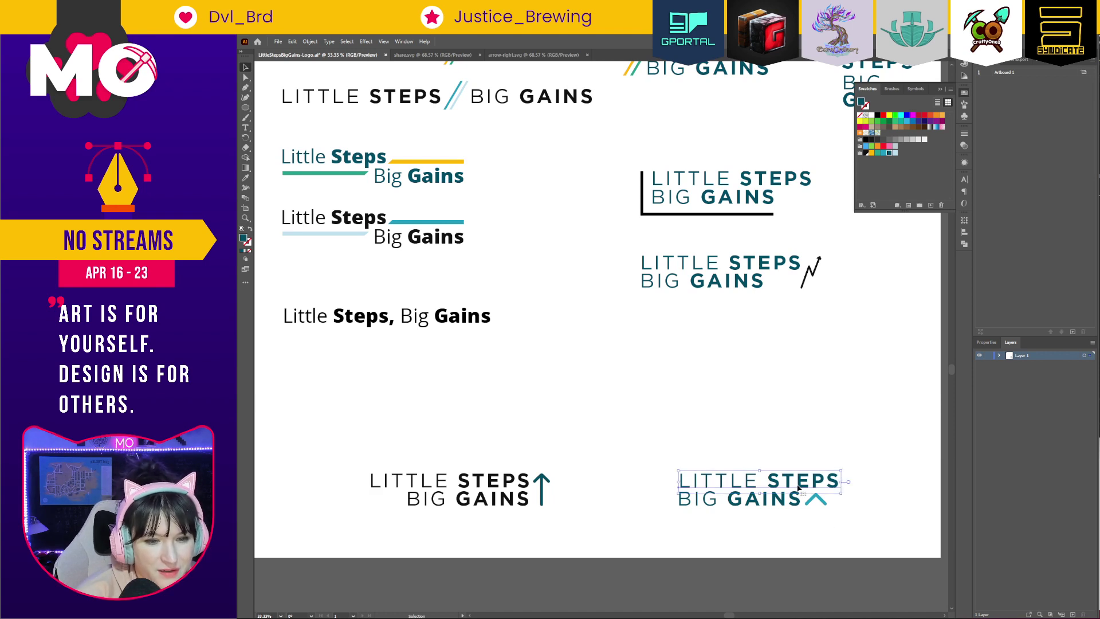
{"action": "left_click", "coordinate": [816, 502]}
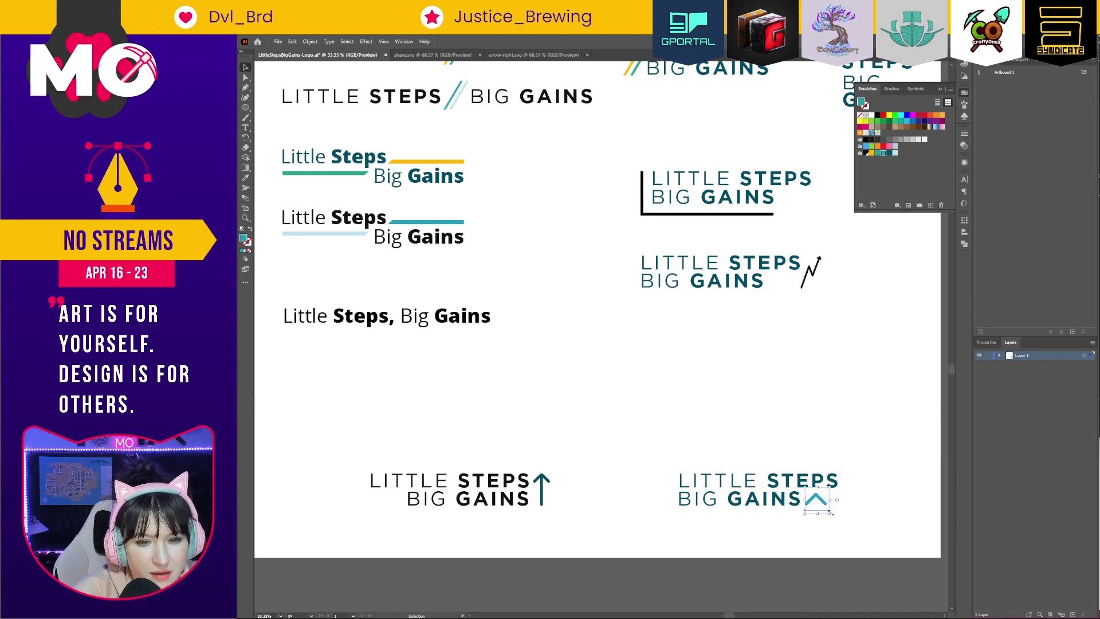
{"action": "left_click_drag", "start_coordinate": [829, 517], "coordinate": [674, 496]}
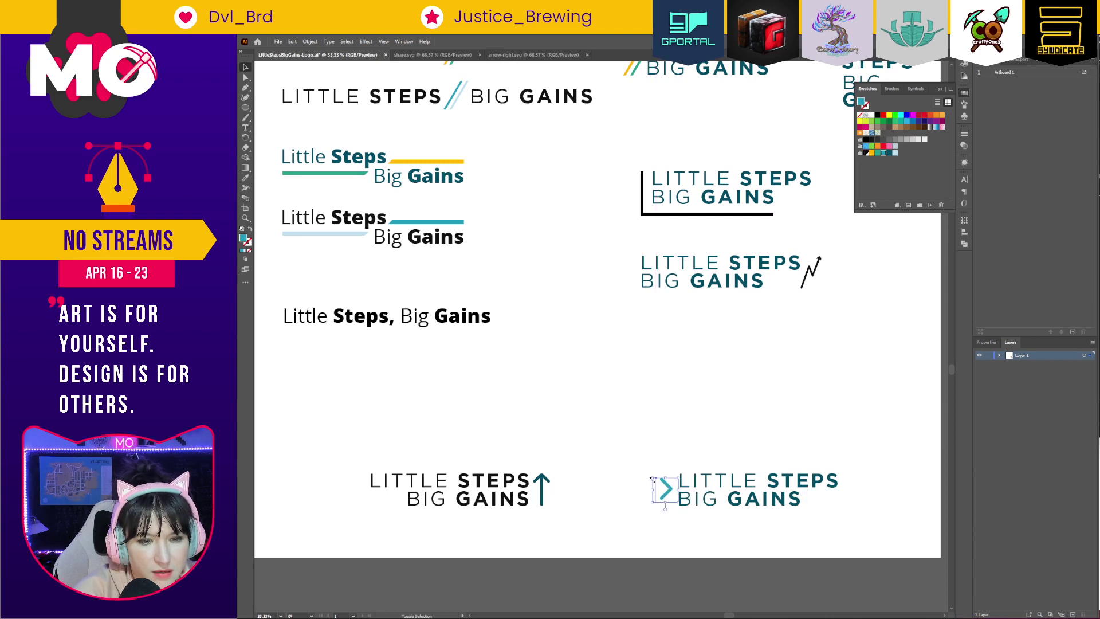
{"action": "left_click_drag", "start_coordinate": [649, 474], "coordinate": [667, 493]}
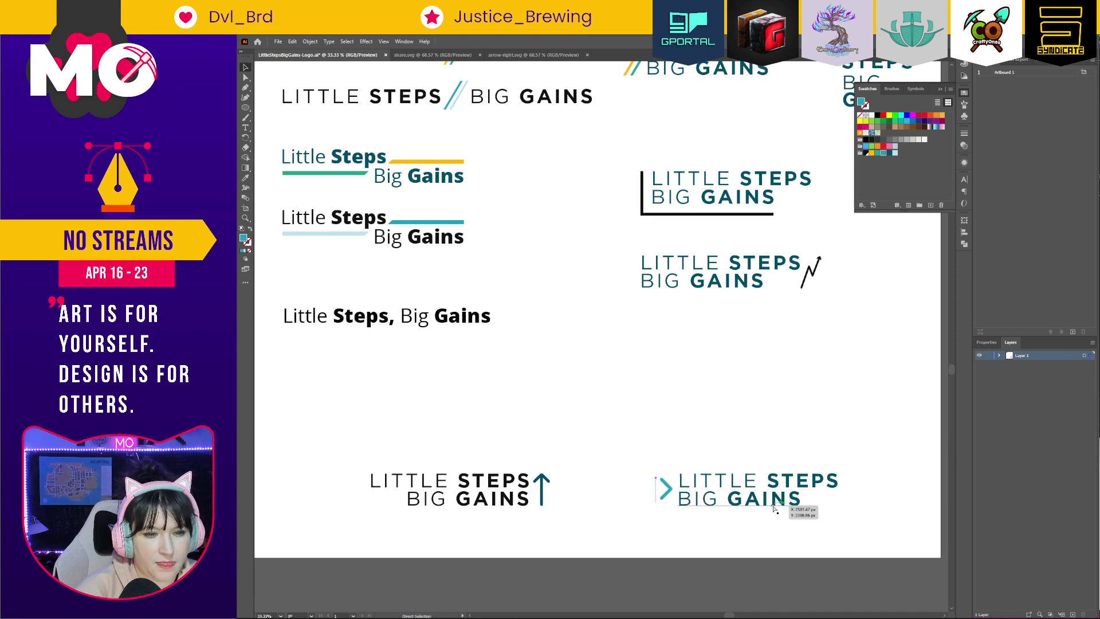
{"action": "key", "text": "v"}
{"action": "left_click", "coordinate": [715, 537]}
{"action": "left_click", "coordinate": [824, 503]}
{"action": "left_click", "coordinate": [860, 533]}
{"action": "left_click_drag", "start_coordinate": [860, 533], "coordinate": [835, 502]}
Move the plain single-line Little Steps, Big Gains wordmark off the artboard, to the right of the blue banner.
{"action": "key", "text": "ctrl+minus"}
{"action": "key", "text": "ctrl+minus"}
{"action": "key", "text": "ctrl+minus"}
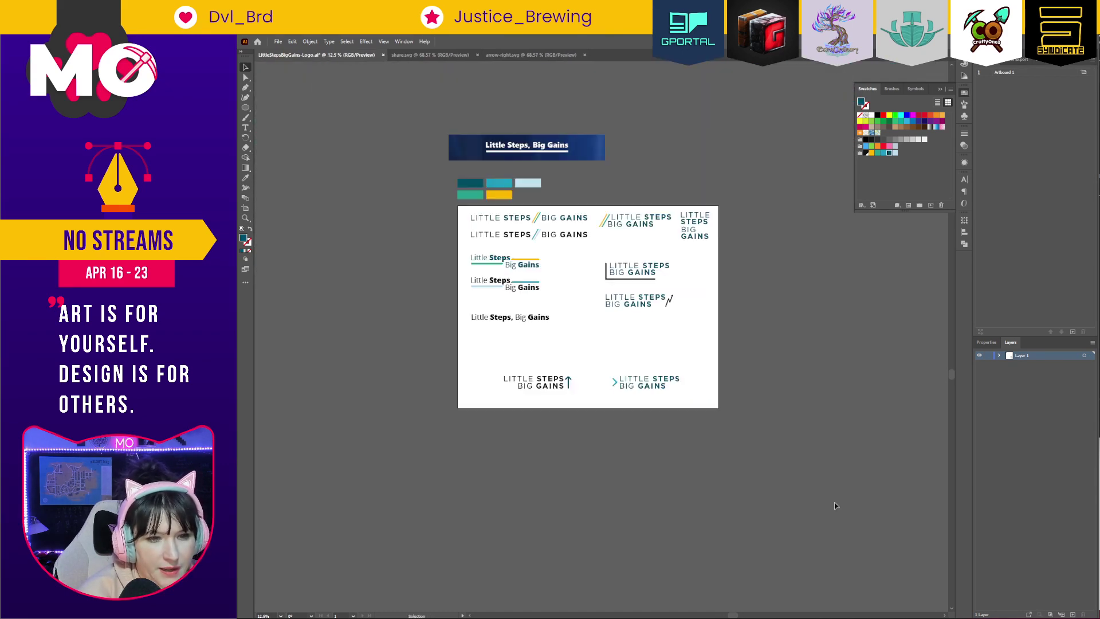
{"action": "left_click_drag", "start_coordinate": [530, 320], "coordinate": [680, 151]}
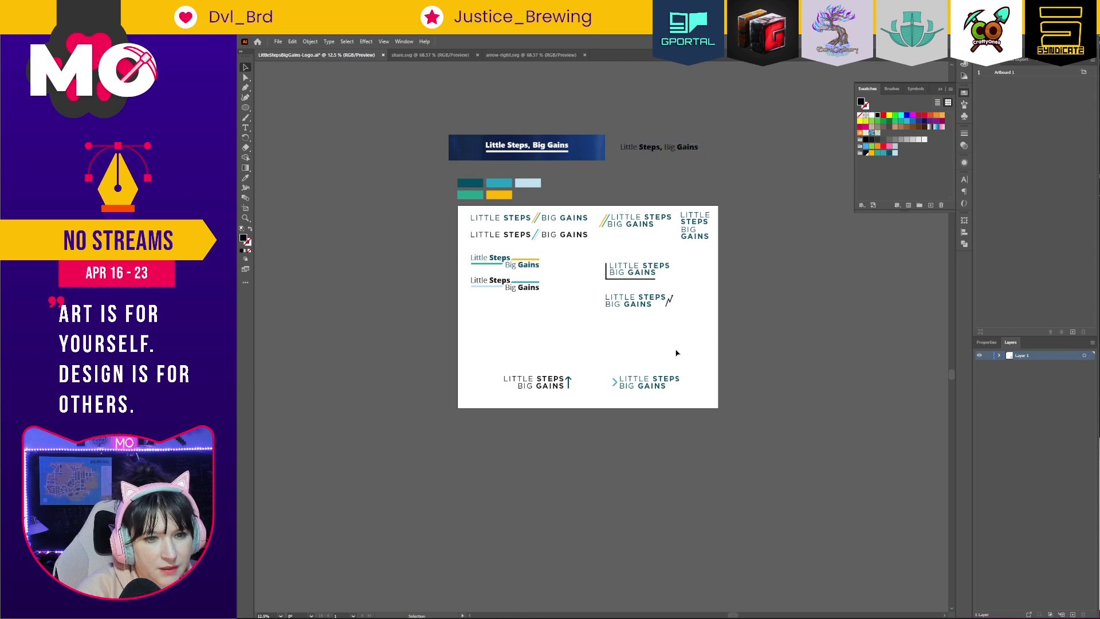
Shift the chevron wordmark slightly left and move the two underlined wordmarks and the zigzag-arrow wordmark down the artboard.
{"action": "left_click_drag", "start_coordinate": [616, 381], "coordinate": [605, 381]}
{"action": "left_click_drag", "start_coordinate": [460, 255], "coordinate": [481, 279]}
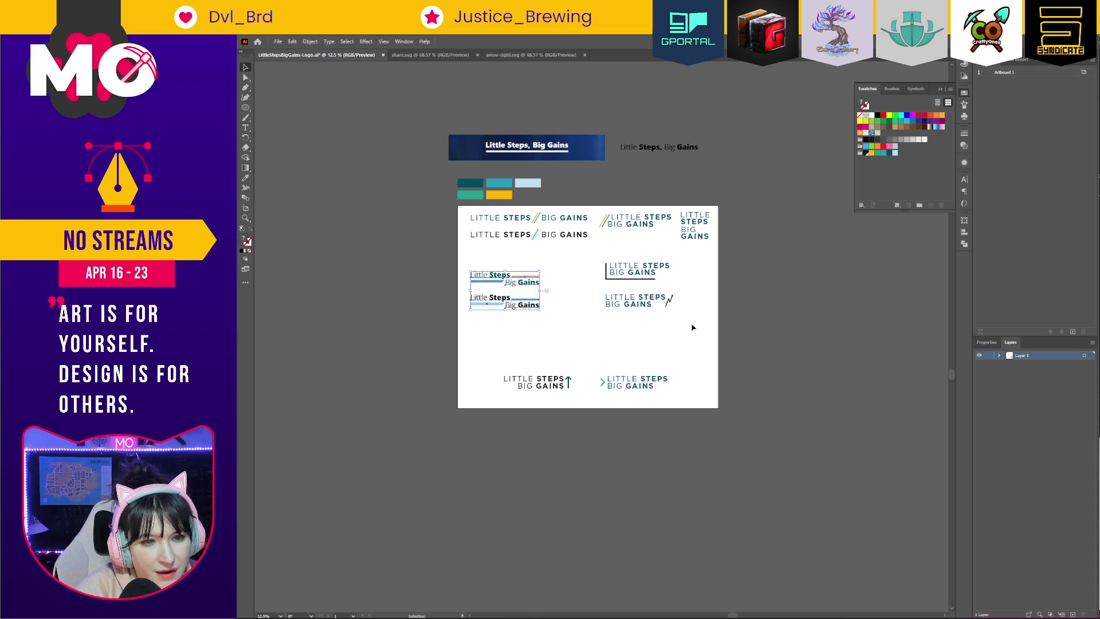
{"action": "left_click_drag", "start_coordinate": [606, 298], "coordinate": [626, 346]}
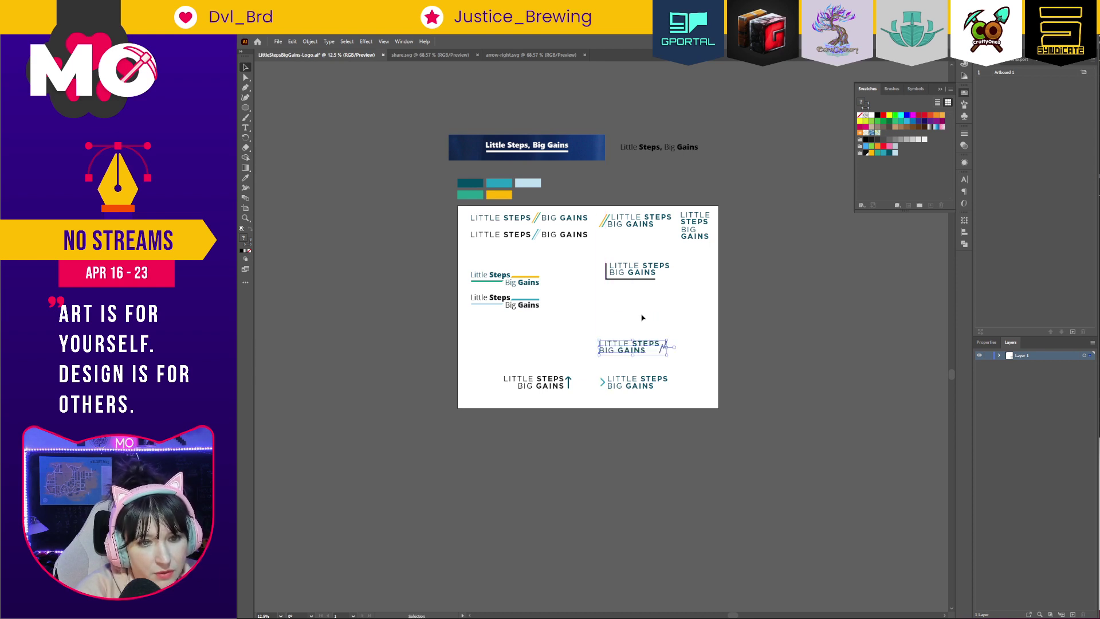
Move the two-line wordmark with the black L-shaped bracket slightly down and left, above the zigzag-arrow wordmark.
{"action": "left_click", "coordinate": [653, 269]}
{"action": "left_click_drag", "start_coordinate": [653, 269], "coordinate": [650, 278]}
{"action": "left_click", "coordinate": [698, 280]}
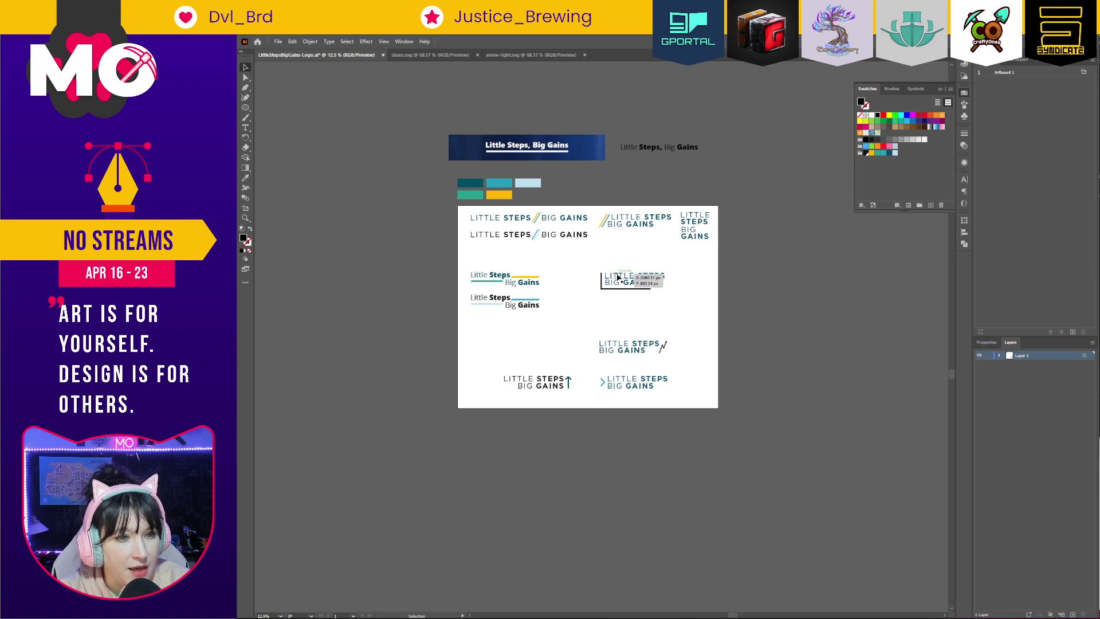
{"action": "left_click_drag", "start_coordinate": [587, 261], "coordinate": [662, 306]}
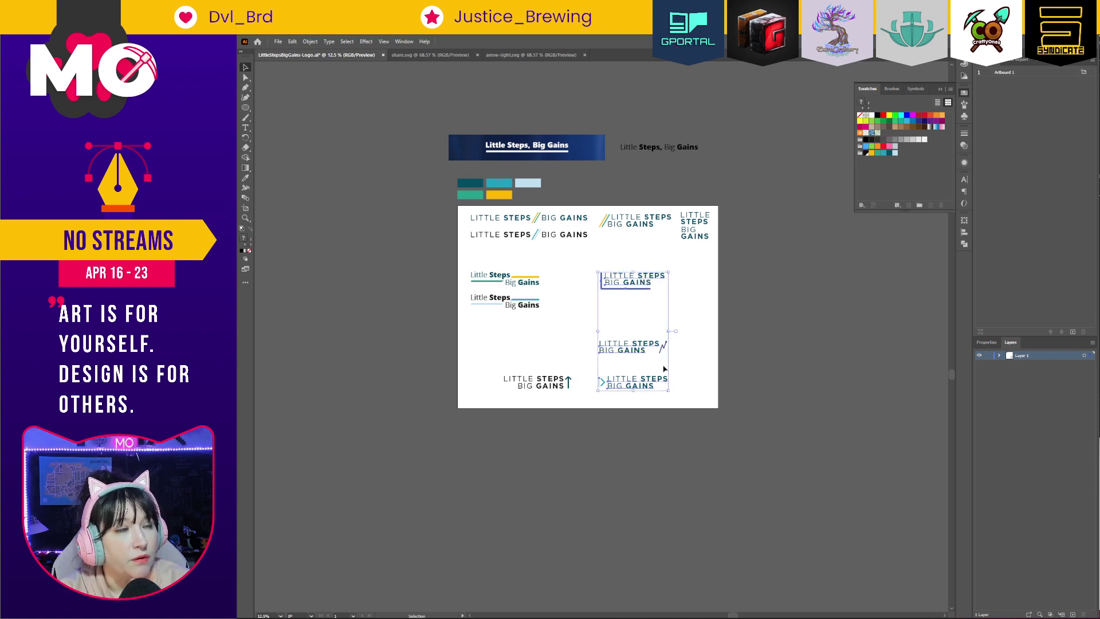
{"action": "left_click", "coordinate": [699, 359]}
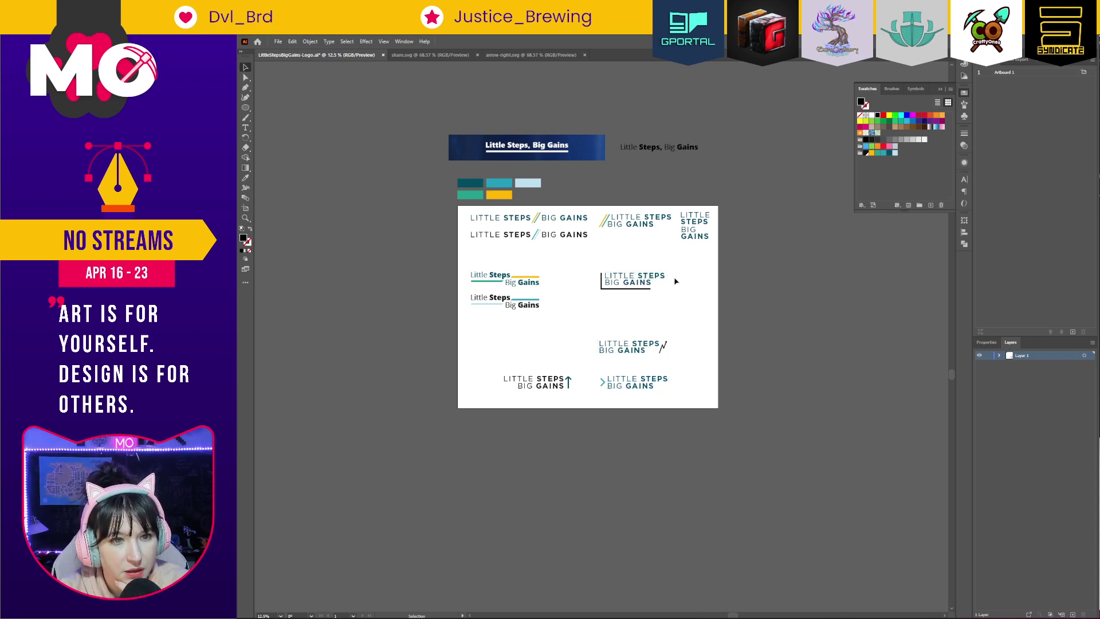
Move the four-line stacked wordmark down, delete the slashes from the two-line wordmark and align its BIG GAINS under LITTLE STEPS.
{"action": "left_click_drag", "start_coordinate": [700, 217], "coordinate": [624, 217]}
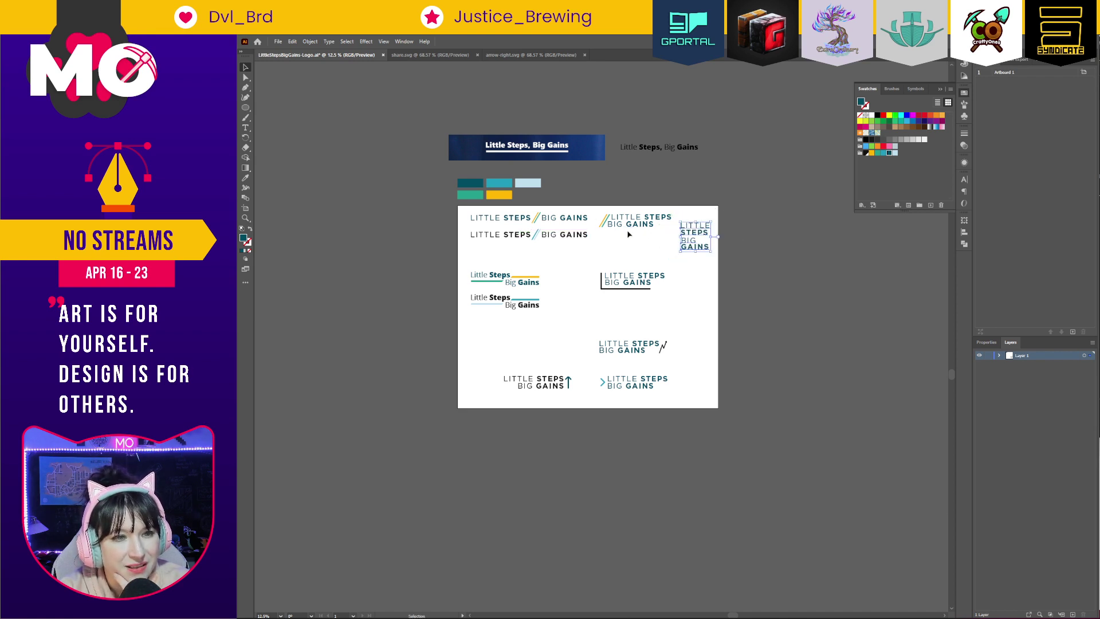
{"action": "left_click", "coordinate": [629, 232]}
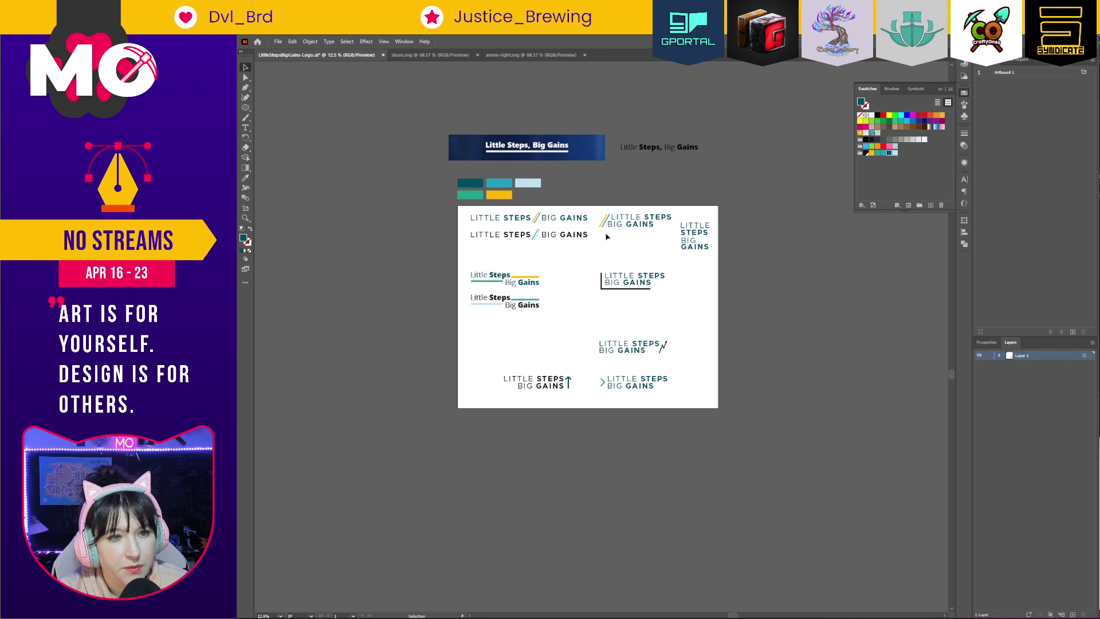
{"action": "left_click_drag", "start_coordinate": [601, 223], "coordinate": [651, 229]}
{"action": "left_click_drag", "start_coordinate": [649, 227], "coordinate": [640, 229]}
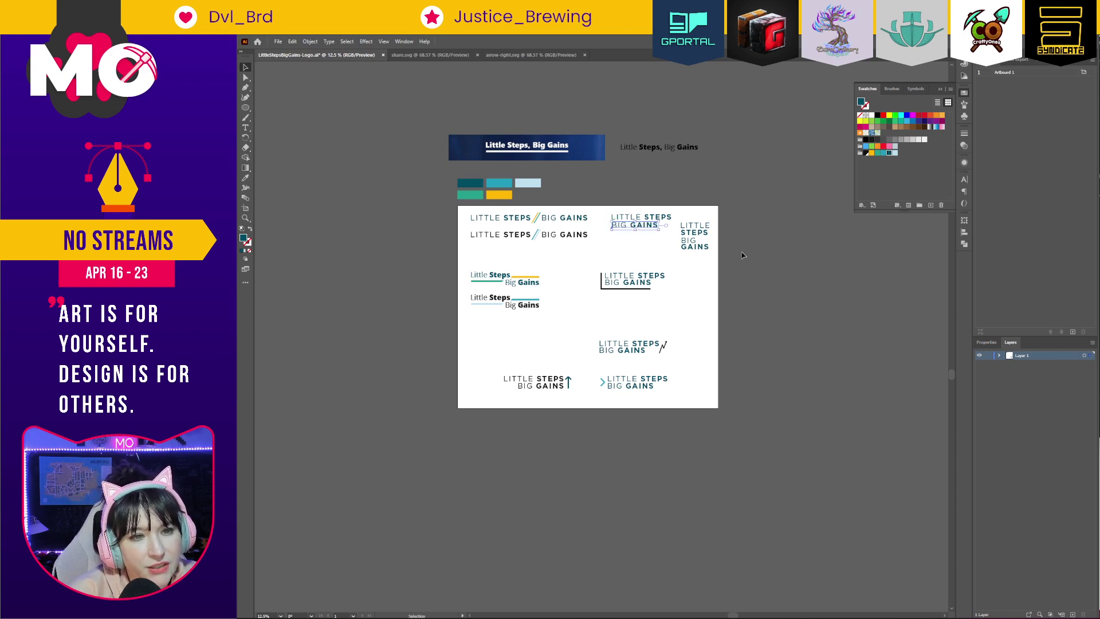
{"action": "left_click", "coordinate": [694, 246]}
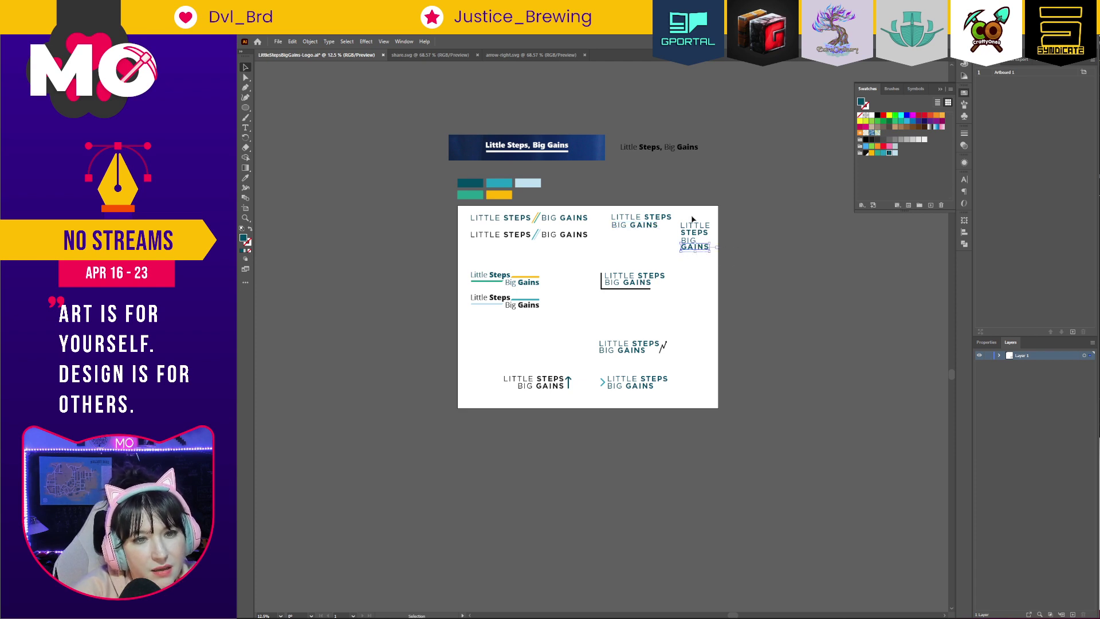
{"action": "mouse_move", "coordinate": [705, 237]}
{"action": "left_mouse_down"}
{"action": "mouse_move", "coordinate": [714, 245]}
{"action": "mouse_move", "coordinate": [702, 247]}
{"action": "left_mouse_up"}
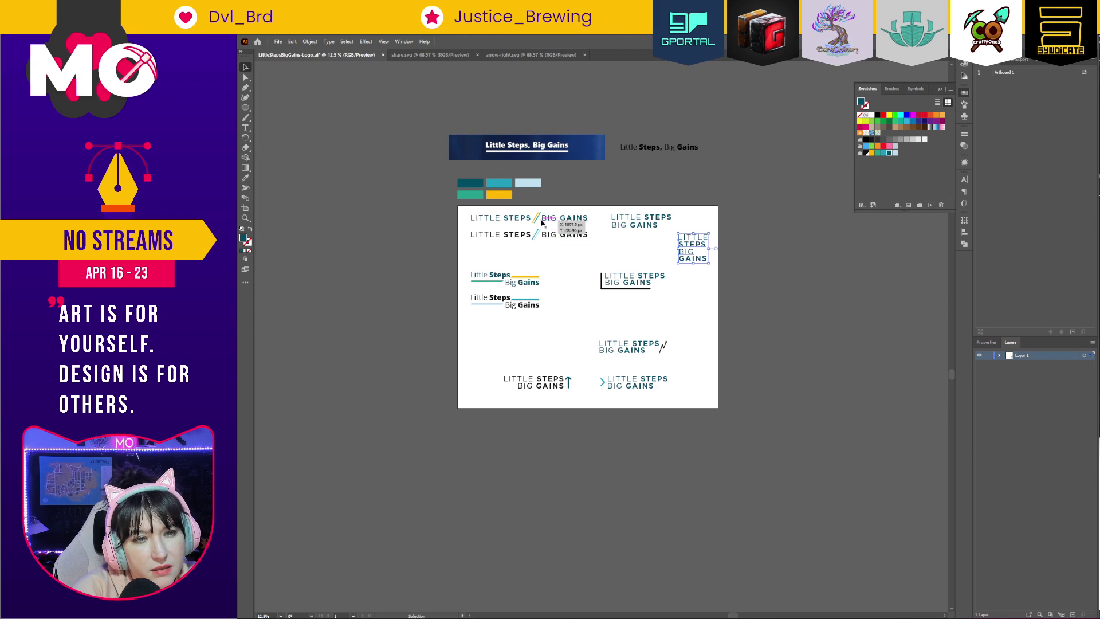
Copy the yellow and green slashes from the teal single-line wordmark to just after STEPS in the two-line wordmark.
{"action": "left_click_drag", "start_coordinate": [464, 200], "coordinate": [635, 263]}
{"action": "left_click_drag", "start_coordinate": [719, 316], "coordinate": [272, 325]}
{"action": "left_click", "coordinate": [338, 290]}
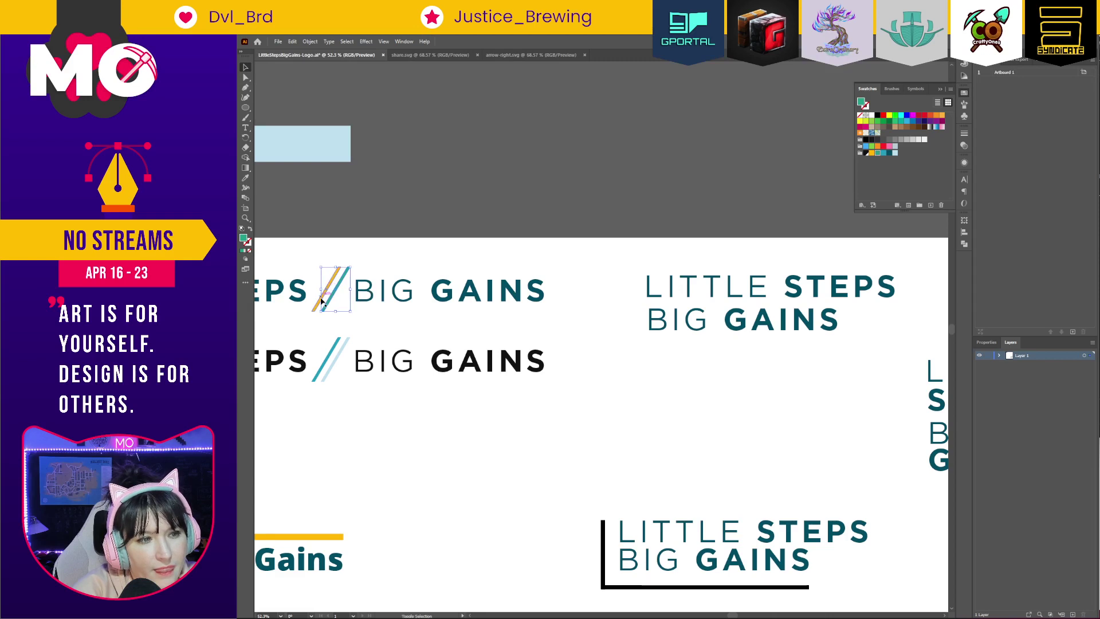
{"action": "left_click_drag", "start_coordinate": [316, 309], "coordinate": [898, 308]}
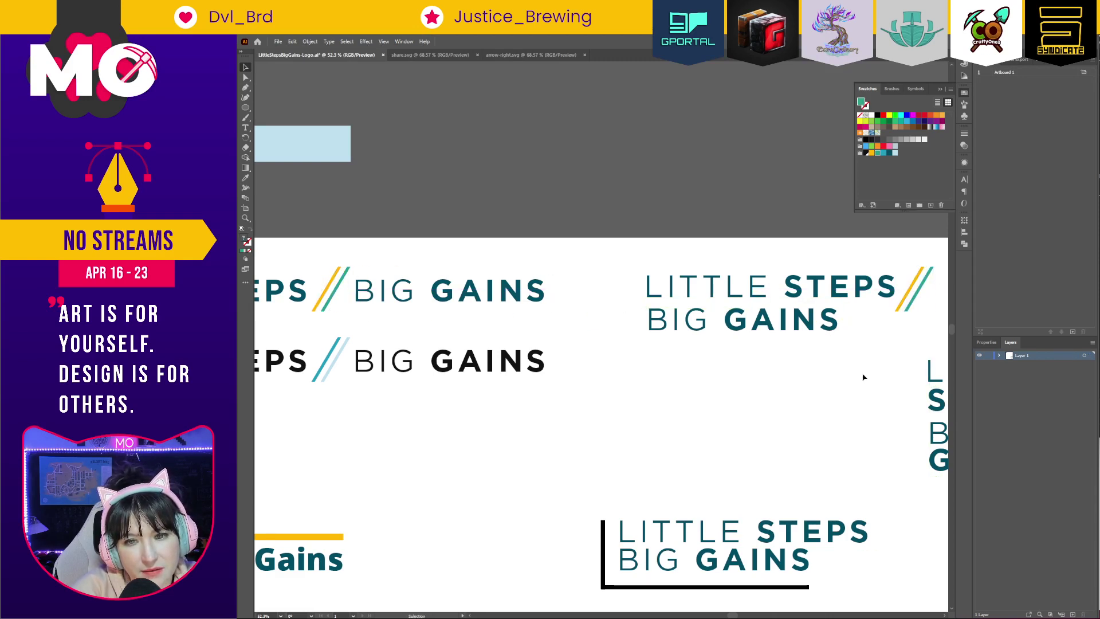
Try to place the green slash on its own after BIG GAINS in the two-line wordmark.
{"action": "scroll", "coordinate": [764, 424], "scroll_direction": "right", "scroll_amount": 3}
{"action": "scroll", "coordinate": [764, 425], "scroll_direction": "up", "scroll_amount": 1}
{"action": "key", "text": "ctrl+minus"}
{"action": "key", "text": "ctrl+minus"}
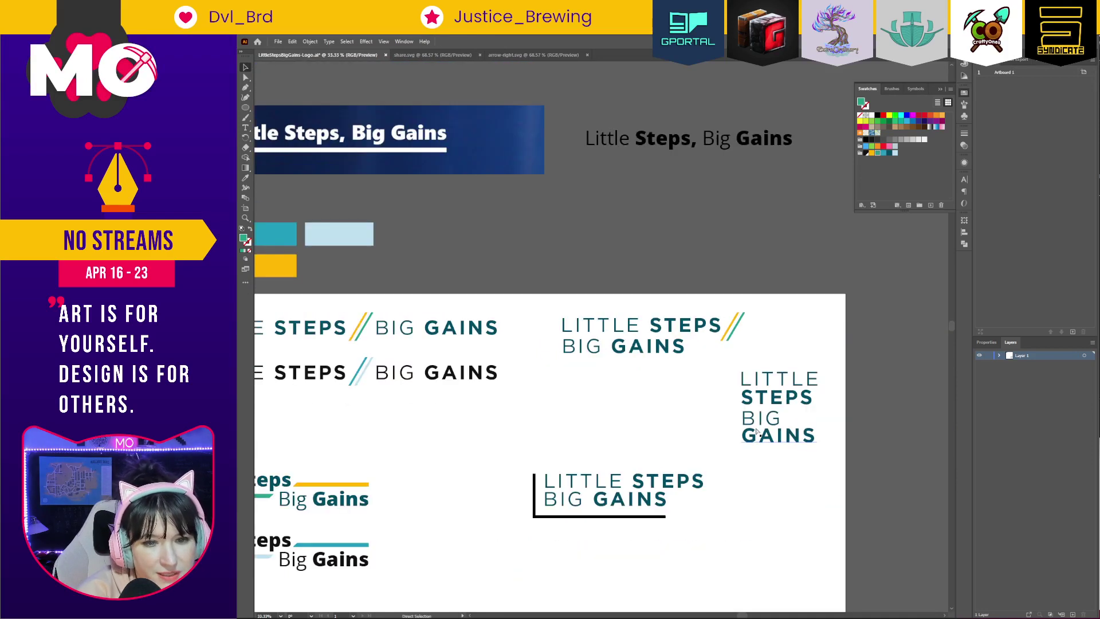
{"action": "left_click", "coordinate": [737, 334]}
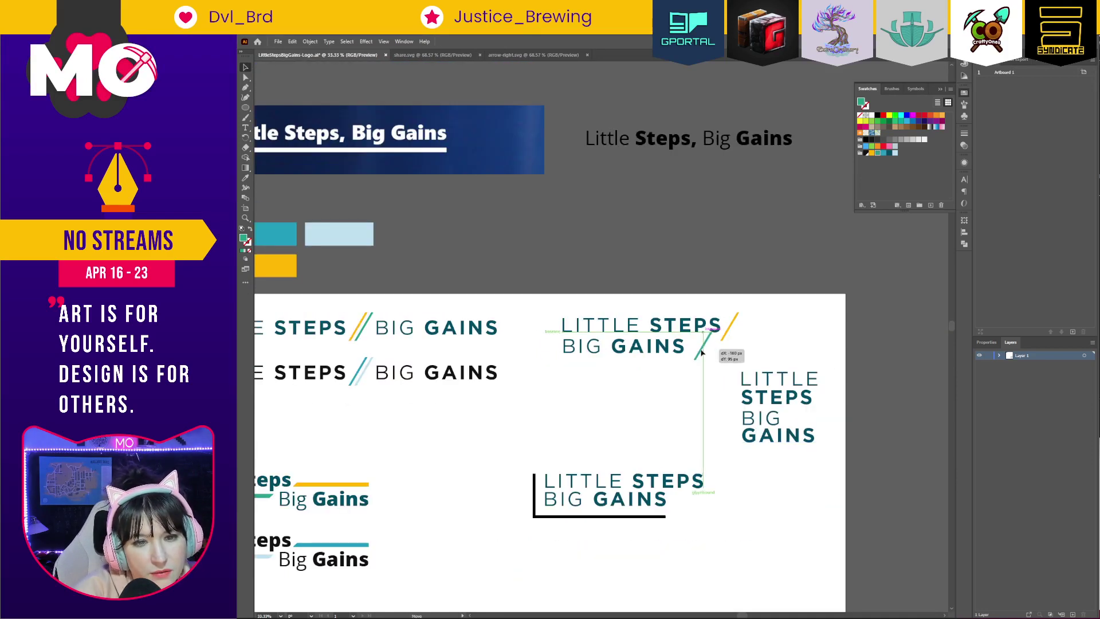
{"action": "left_click", "coordinate": [785, 340]}
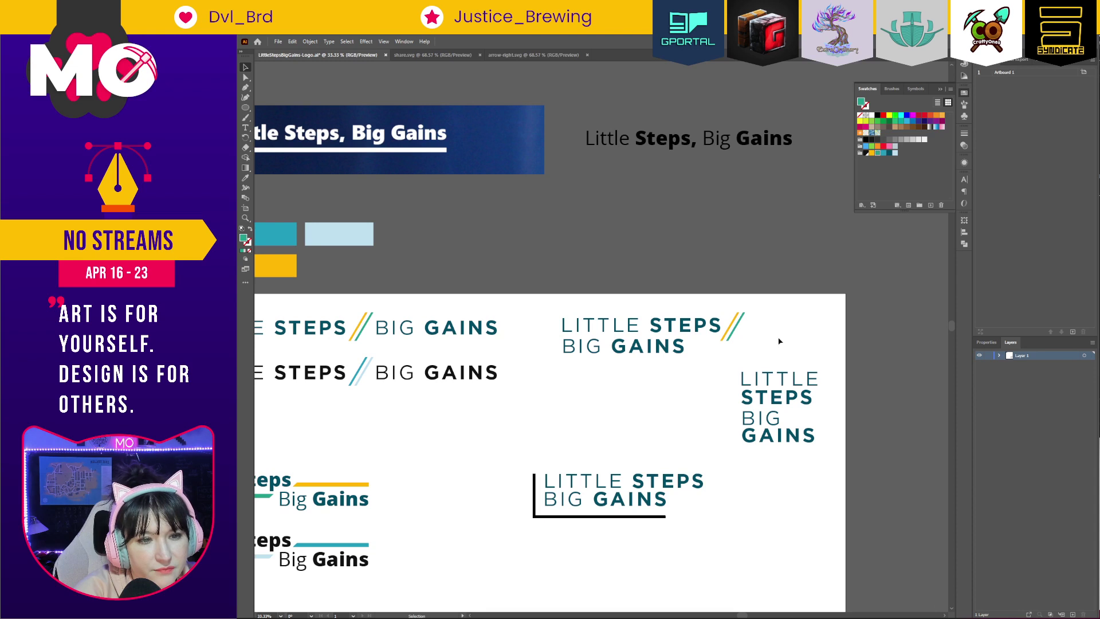
Try to place the yellow and green slashes beside STEPS in the four-line stacked wordmark.
{"action": "left_click", "coordinate": [742, 320]}
{"action": "mouse_move", "coordinate": [742, 320]}
{"action": "left_mouse_down"}
{"action": "mouse_move", "coordinate": [553, 331]}
{"action": "mouse_move", "coordinate": [822, 318]}
{"action": "mouse_move", "coordinate": [742, 318]}
{"action": "left_mouse_up"}
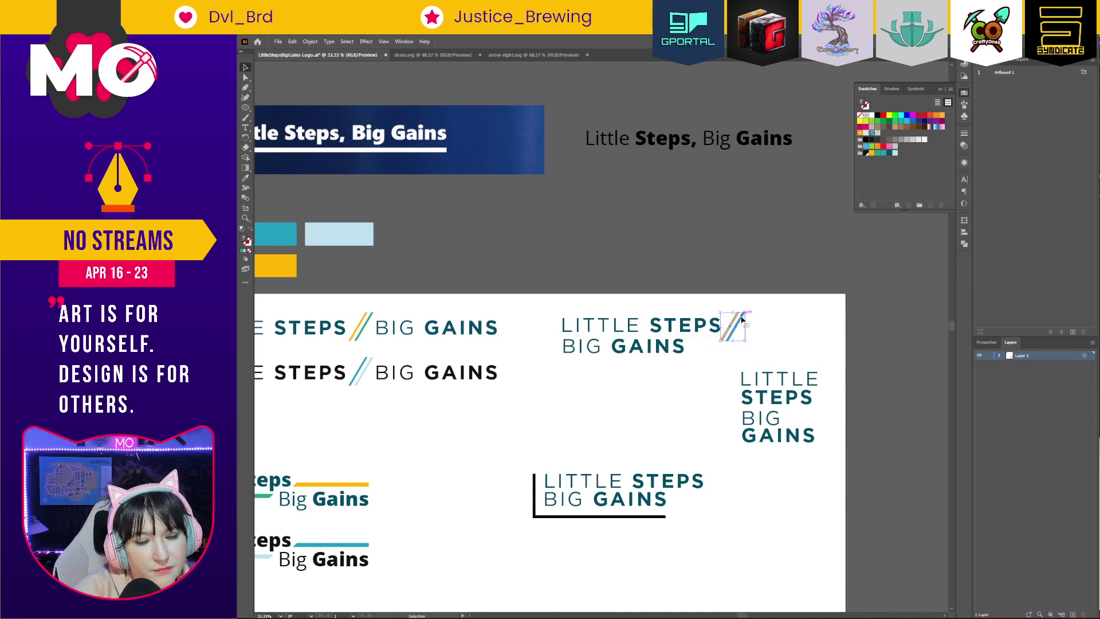
{"action": "left_click", "coordinate": [705, 401]}
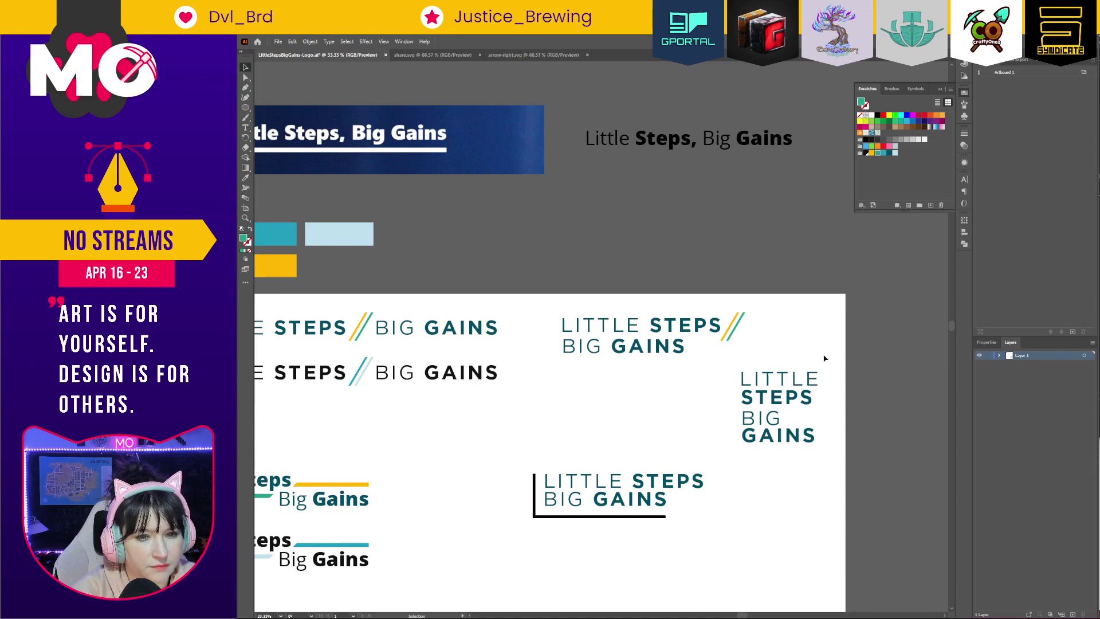
{"action": "left_click_drag", "start_coordinate": [745, 322], "coordinate": [828, 397]}
{"action": "left_click", "coordinate": [829, 474]}
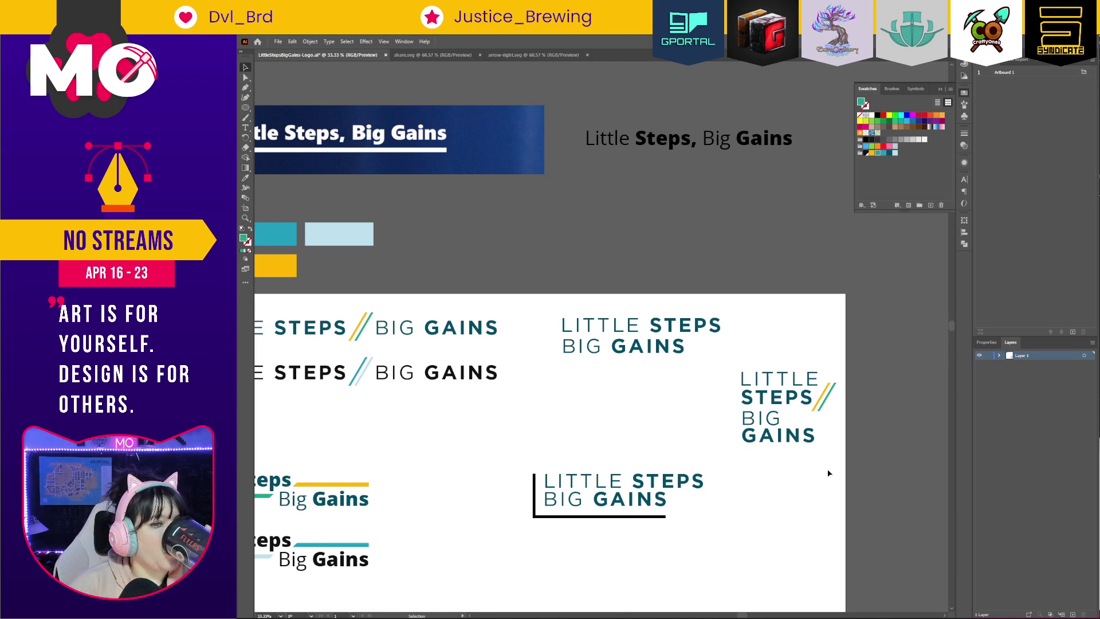
{"action": "key", "text": "ctrl+z"}
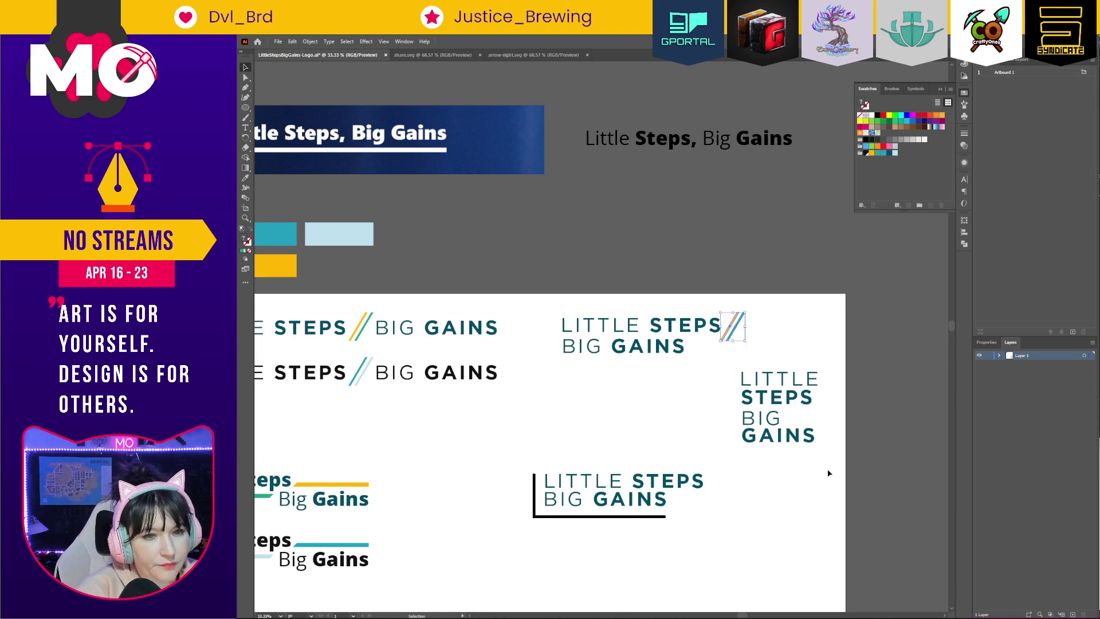
Move the L-bracket wordmark further down the artboard, closer to the zigzag-arrow wordmark.
{"action": "left_click", "coordinate": [790, 490]}
{"action": "left_click", "coordinate": [594, 478]}
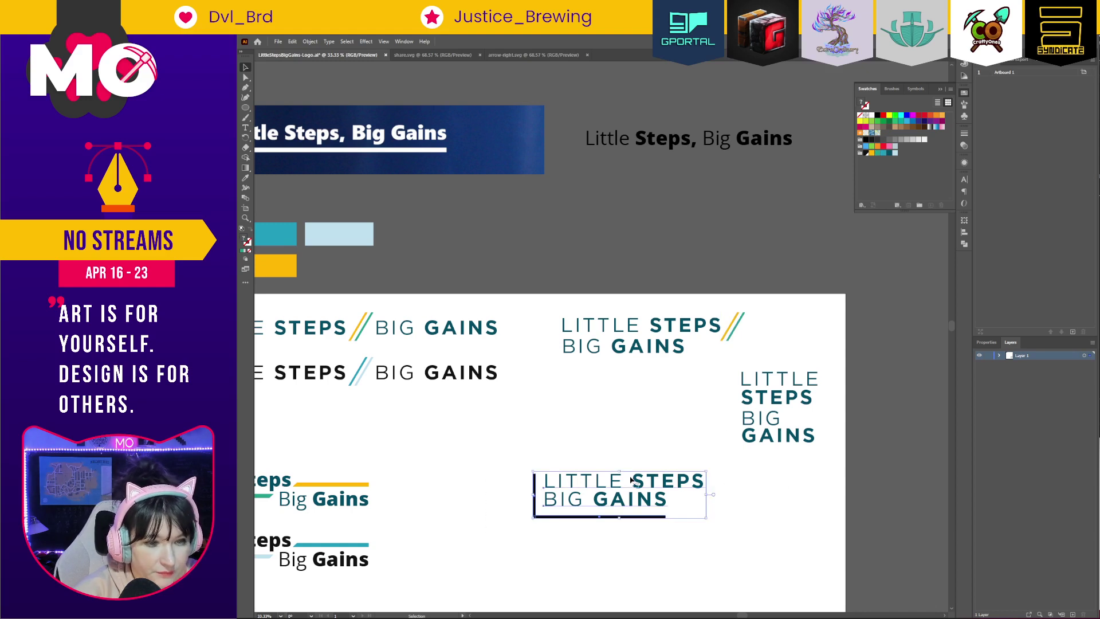
{"action": "left_click_drag", "start_coordinate": [653, 482], "coordinate": [649, 555]}
{"action": "key", "text": "ctrl+minus"}
{"action": "left_click", "coordinate": [732, 335]}
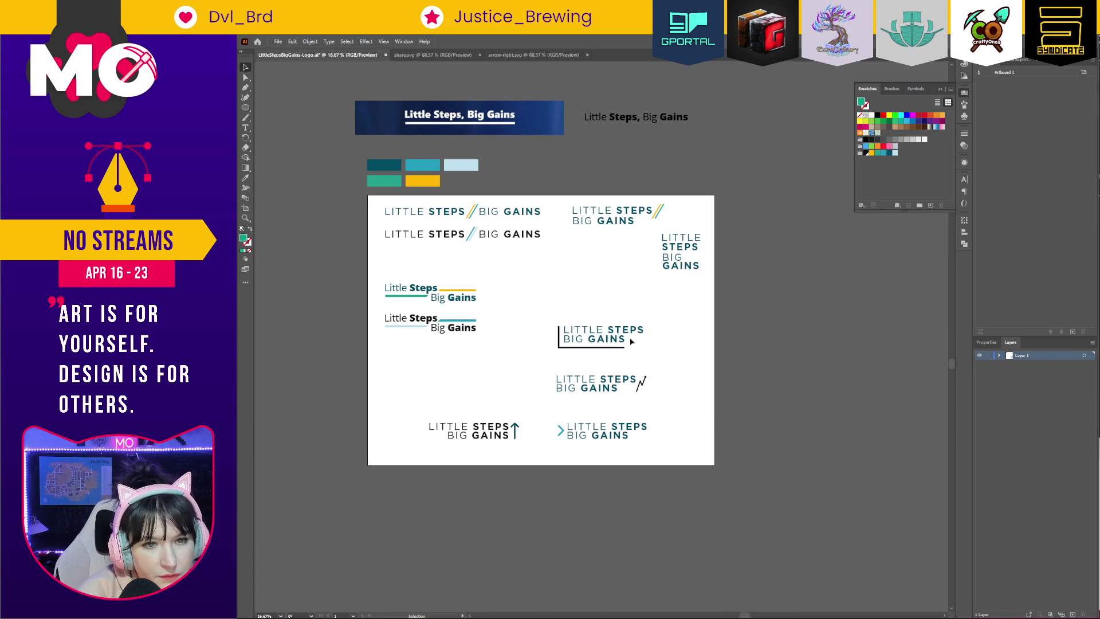
Move the four-line stacked wordmark directly beneath the two-line slash wordmark, with their left edges aligned.
{"action": "left_click", "coordinate": [676, 248]}
{"action": "left_click_drag", "start_coordinate": [676, 248], "coordinate": [587, 255]}
{"action": "left_click", "coordinate": [645, 273]}
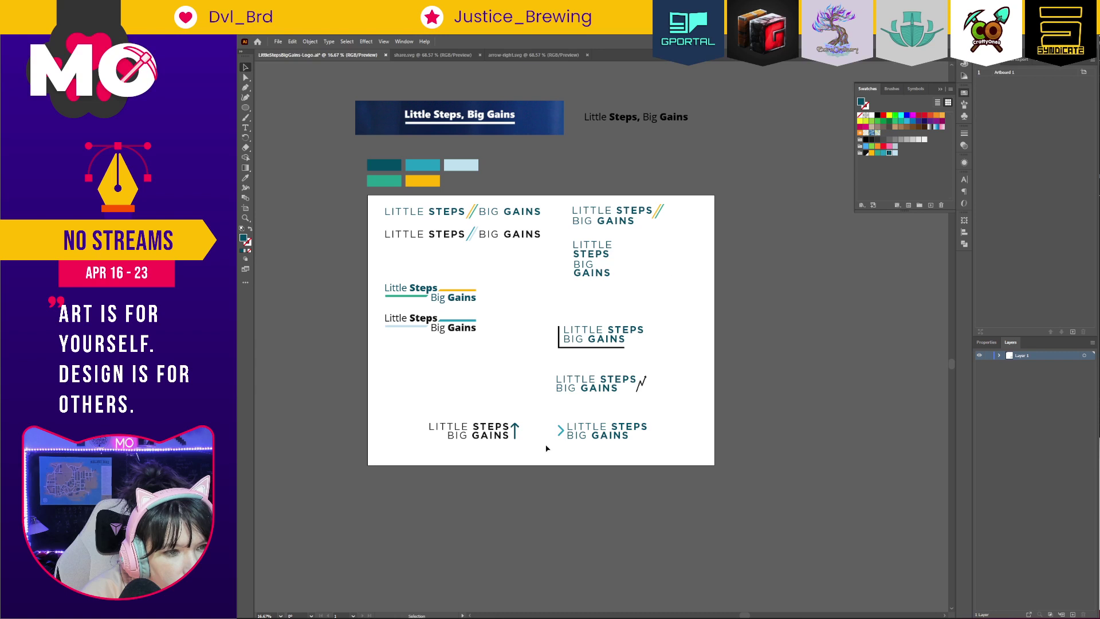
Move the two underlined wordmarks to the artboard's lower area and place the up-arrow wordmark beneath the black single-line wordmark.
{"action": "left_click_drag", "start_coordinate": [375, 266], "coordinate": [375, 265]}
{"action": "left_click_drag", "start_coordinate": [454, 325], "coordinate": [456, 378]}
{"action": "left_click_drag", "start_coordinate": [494, 429], "coordinate": [446, 268]}
{"action": "left_click", "coordinate": [483, 297]}
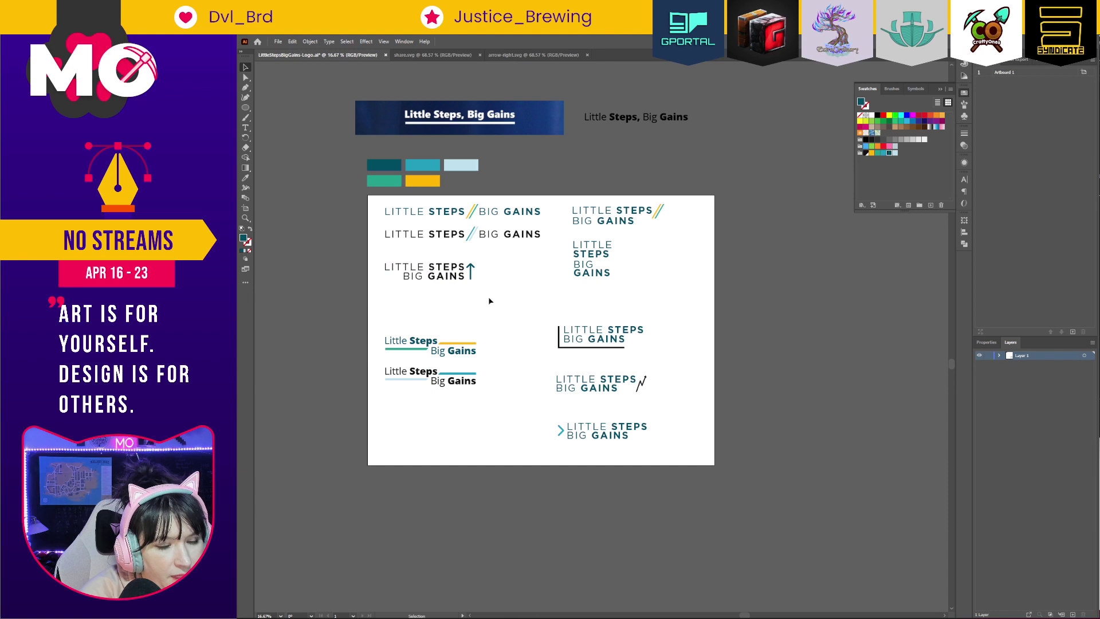
{"action": "left_click_drag", "start_coordinate": [468, 343], "coordinate": [459, 395]}
{"action": "left_click", "coordinate": [479, 348]}
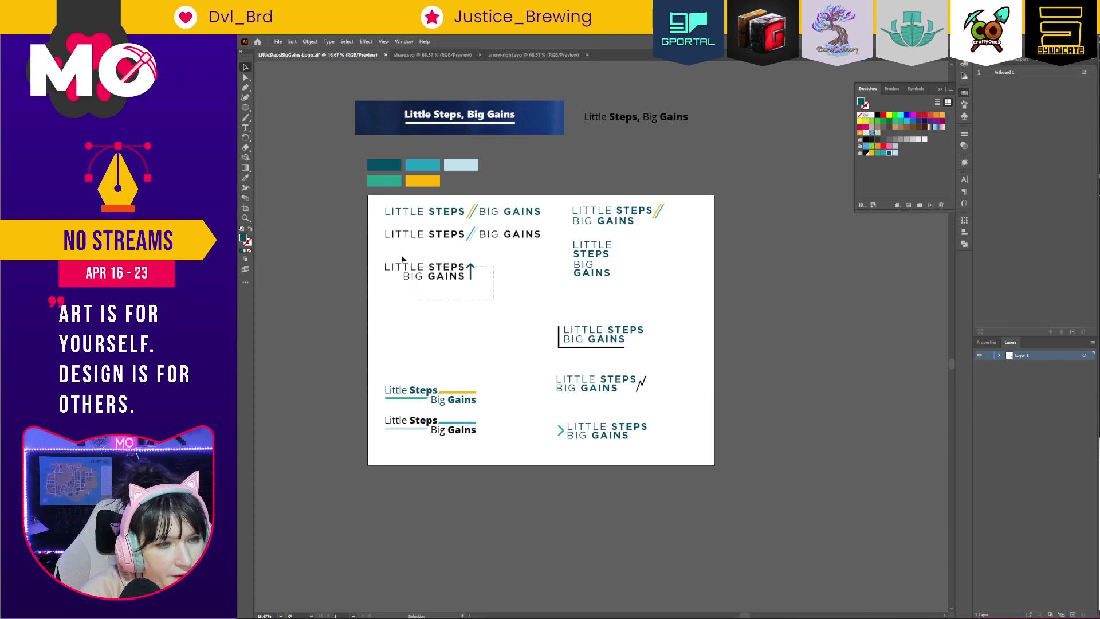
Duplicate the up-arrow wordmark directly beneath the original, keeping both copies left-aligned.
{"action": "left_click_drag", "start_coordinate": [465, 271], "coordinate": [451, 316]}
{"action": "left_click", "coordinate": [419, 279], "text": "shift"}
{"action": "key", "text": "ctrl+z"}
Move the L-bracket, zigzag-arrow and chevron wordmarks together to the right, near the artboard's edge.
{"action": "left_click_drag", "start_coordinate": [669, 458], "coordinate": [669, 459]}
{"action": "left_click_drag", "start_coordinate": [641, 385], "coordinate": [687, 385]}
{"action": "left_click", "coordinate": [480, 307]}
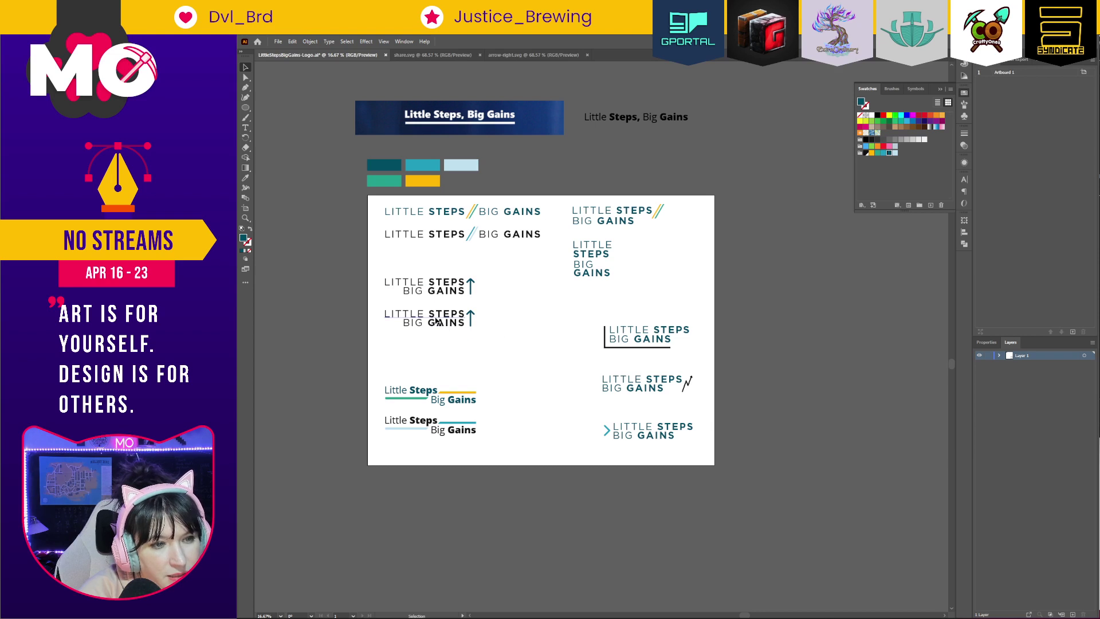
{"action": "left_click", "coordinate": [448, 291]}
{"action": "left_click_drag", "start_coordinate": [446, 292], "coordinate": [486, 292]}
{"action": "key", "text": "ctrl+z"}
{"action": "left_click", "coordinate": [600, 285]}
{"action": "key", "text": "ctrl+z"}
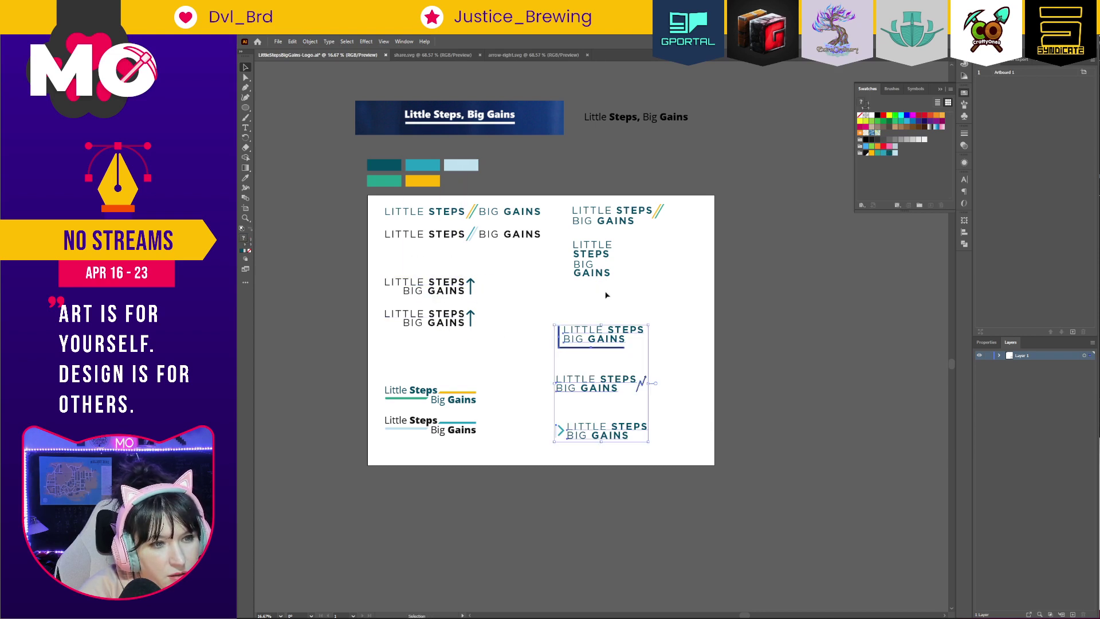
{"action": "key", "text": "ctrl+shift+z"}
{"action": "left_click", "coordinate": [609, 289]}
Place a copy of the four-line stacked wordmark beside the arrow logos and right-align its lines to each other.
{"action": "left_click_drag", "start_coordinate": [579, 235], "coordinate": [529, 285]}
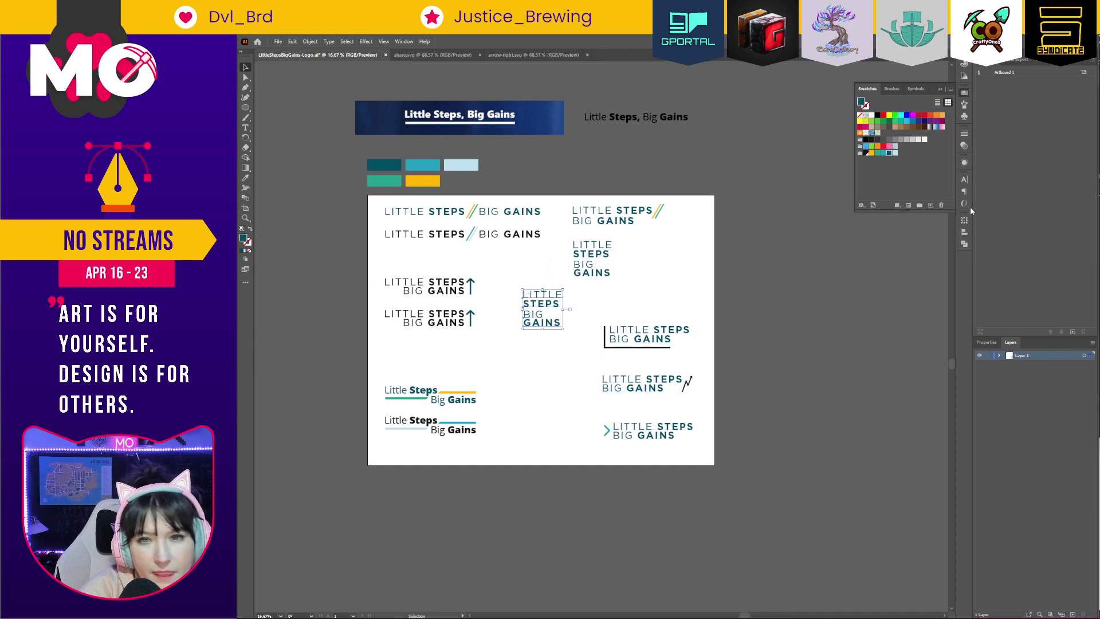
{"action": "left_click", "coordinate": [964, 232]}
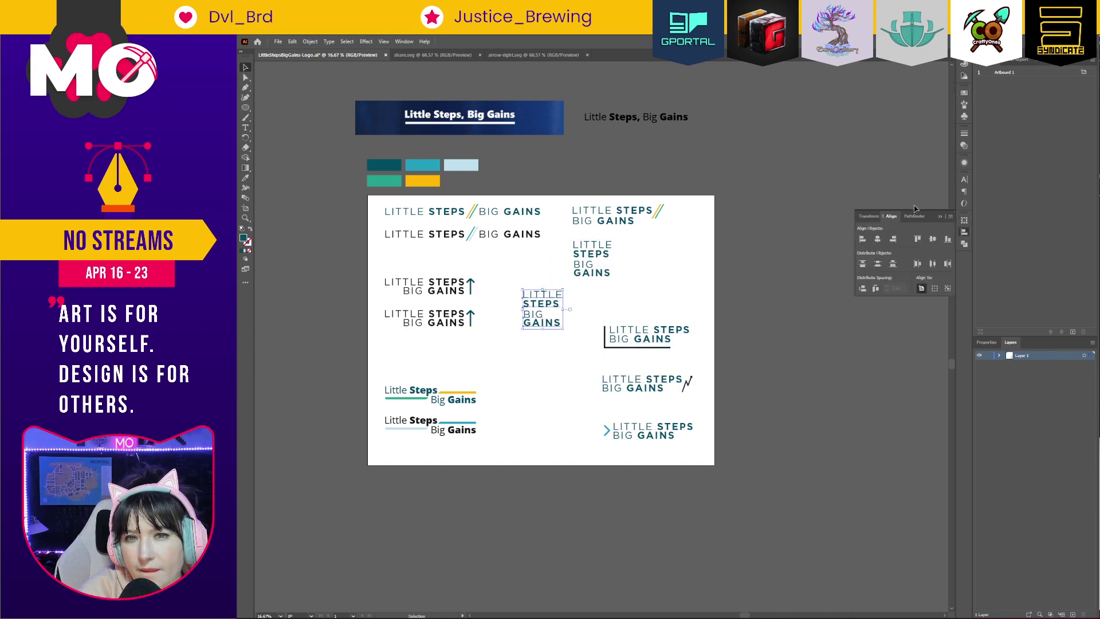
{"action": "left_click", "coordinate": [893, 239]}
{"action": "left_click_drag", "start_coordinate": [556, 305], "coordinate": [539, 306]}
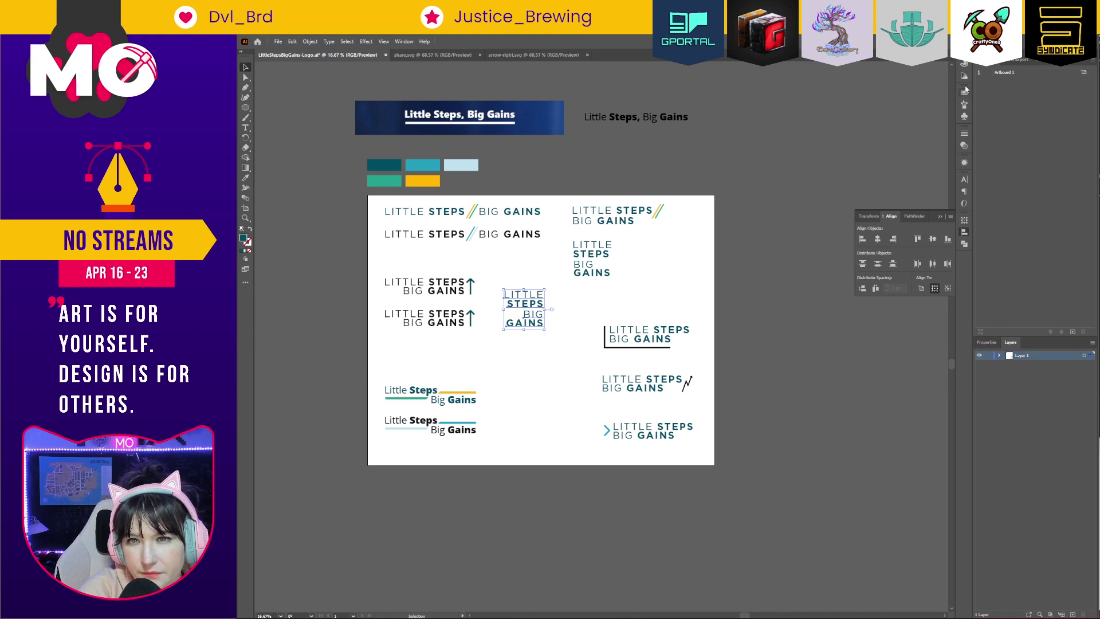
Fill the right-aligned stacked wordmark with black and place a copy of the dark teal up arrow beside it.
{"action": "left_click", "coordinate": [966, 91]}
{"action": "left_click", "coordinate": [866, 153]}
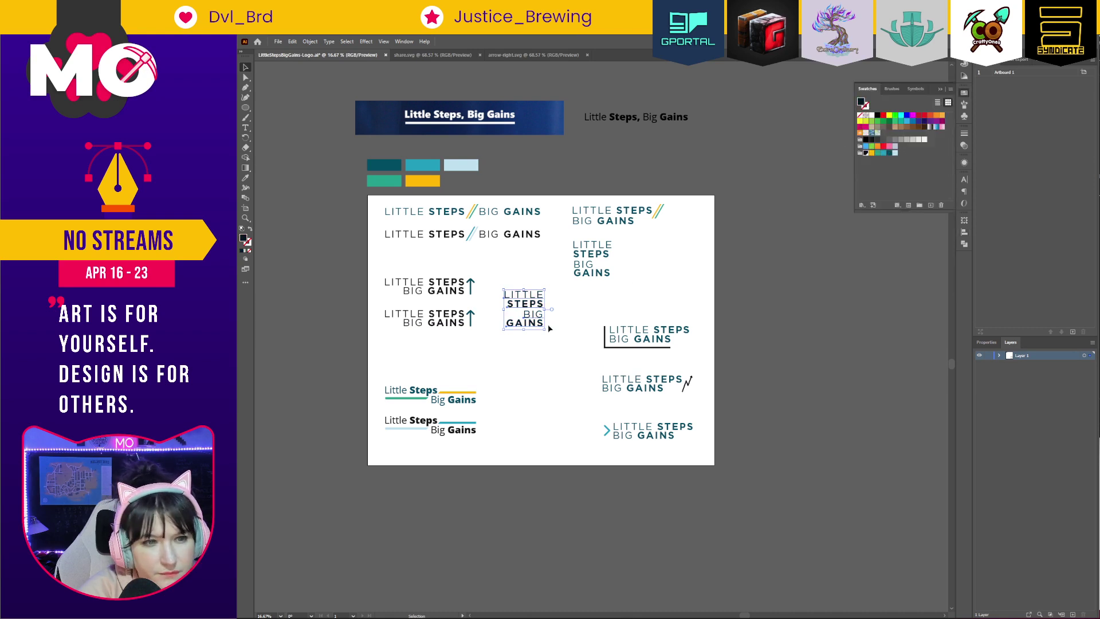
{"action": "left_click_drag", "start_coordinate": [471, 287], "coordinate": [552, 298]}
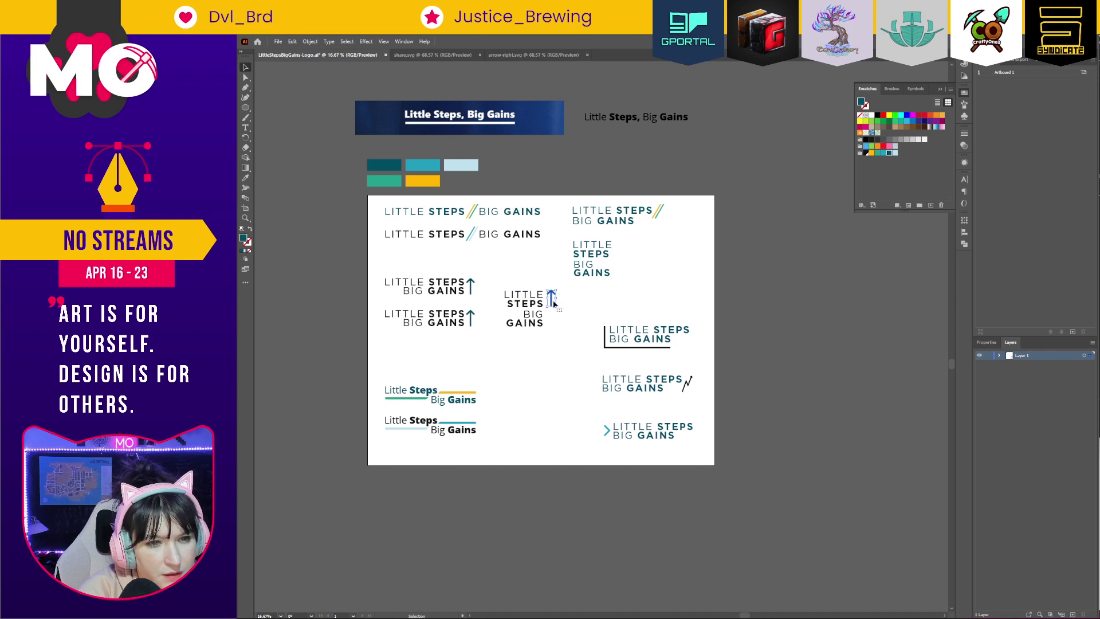
{"action": "left_click", "coordinate": [575, 314]}
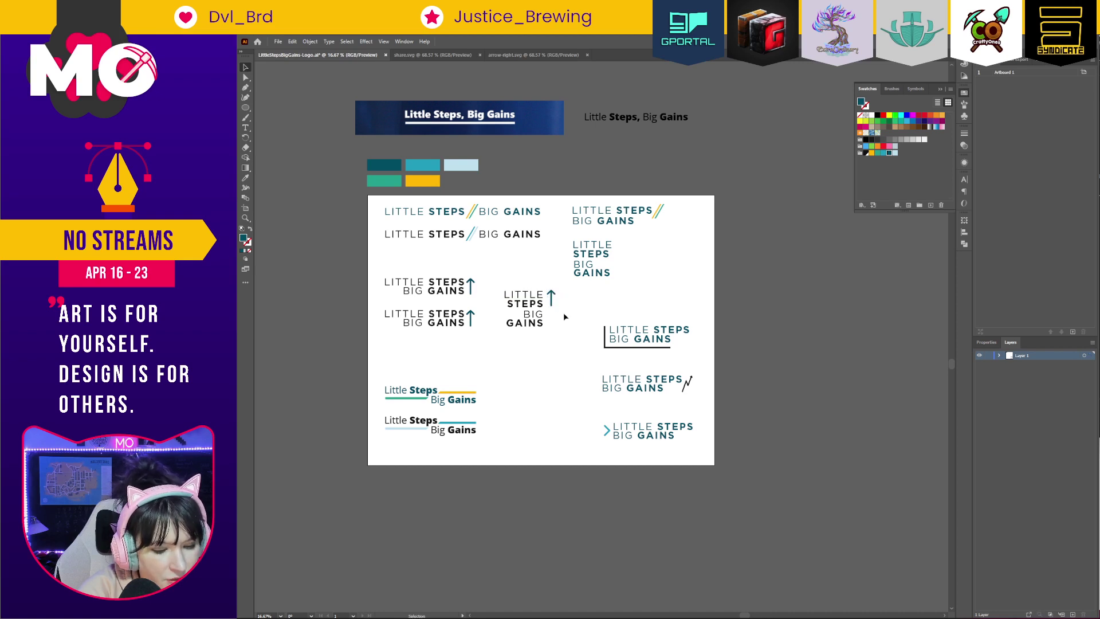
Lengthen the copied arrow to span all four lines of the stacked wordmark and nudge it slightly closer to the text.
{"action": "key", "text": "a"}
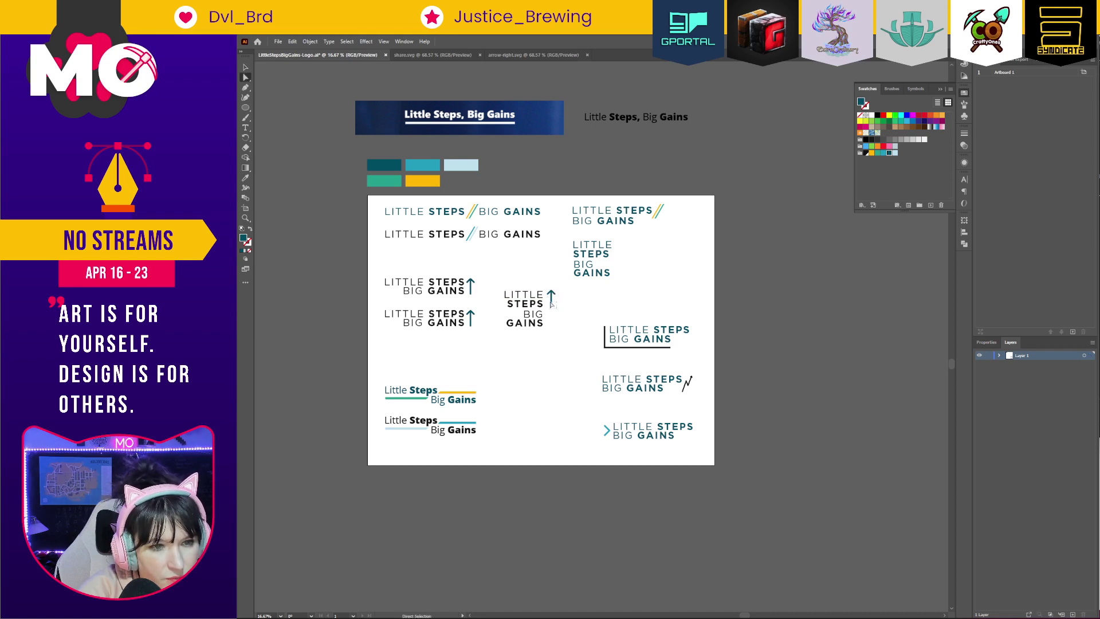
{"action": "key", "text": "ctrl"}
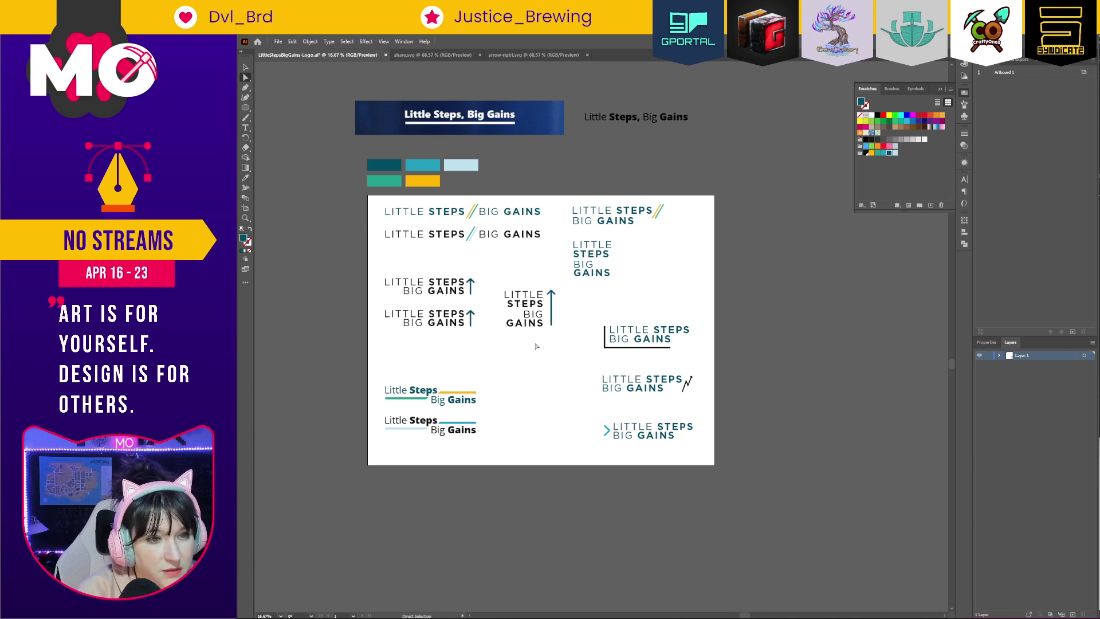
{"action": "key", "text": "v"}
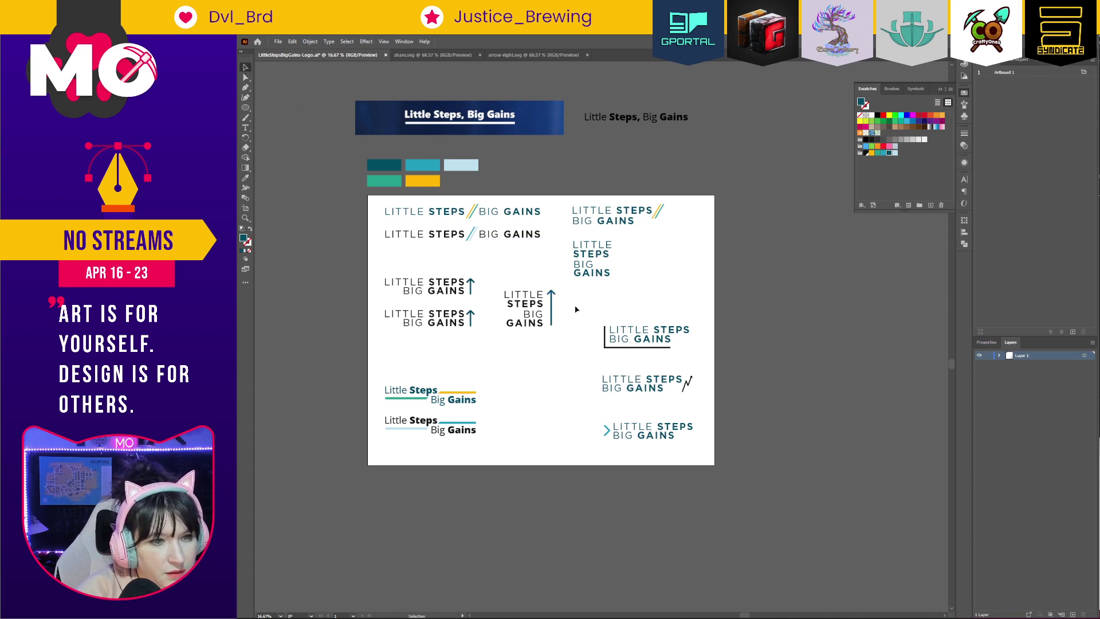
{"action": "left_click", "coordinate": [551, 301]}
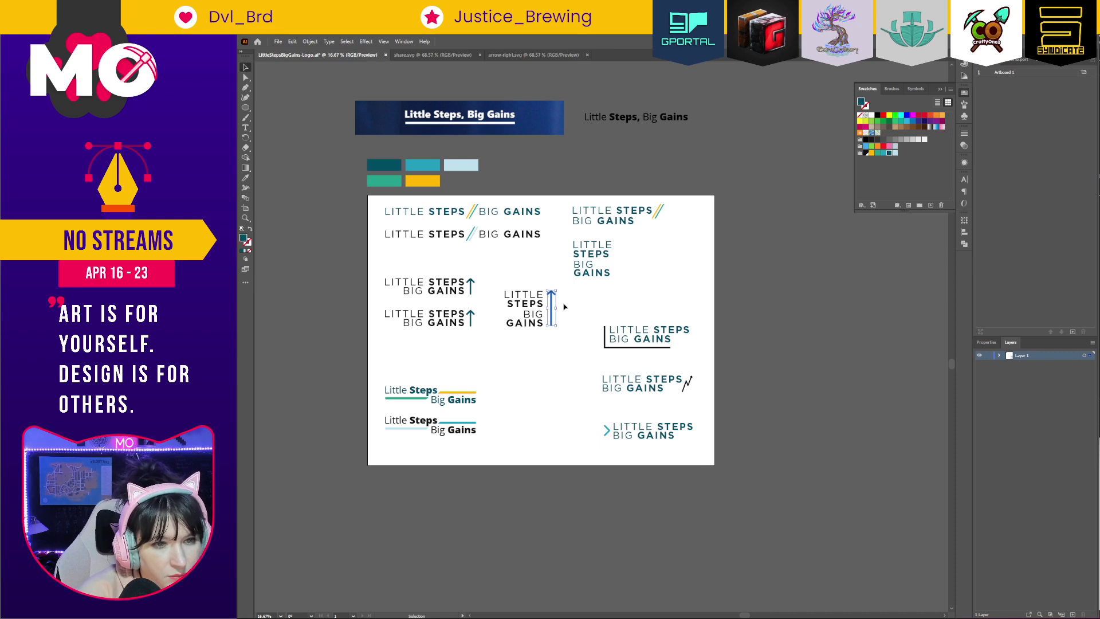
{"action": "key", "text": "Left"}
{"action": "key", "text": "Left"}
{"action": "key", "text": "Left"}
{"action": "key", "text": "Left"}
{"action": "key", "text": "Left"}
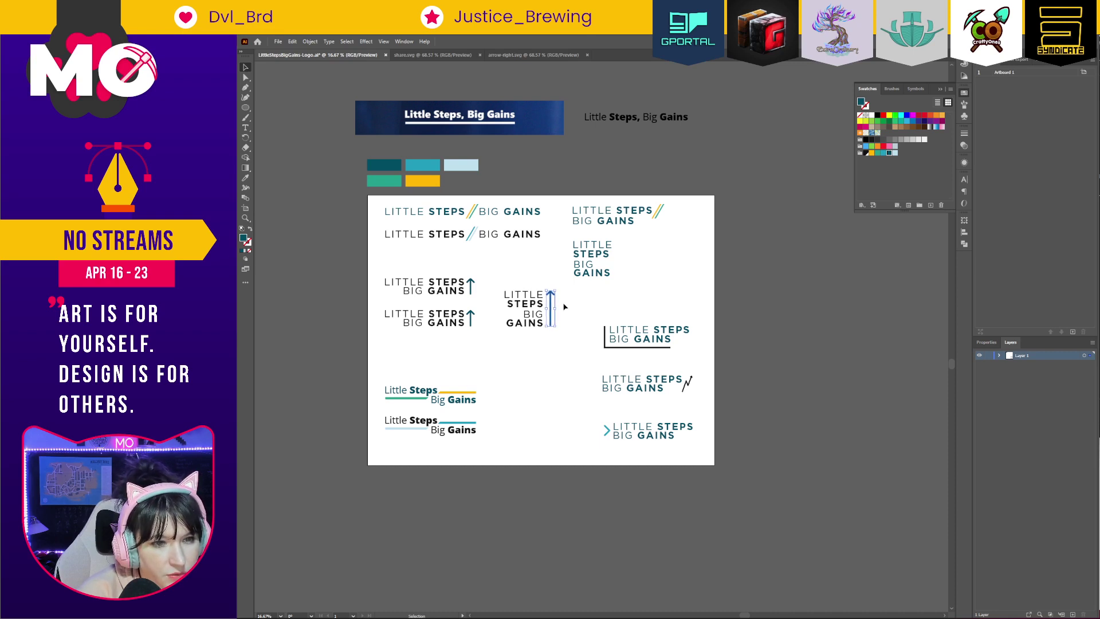
{"action": "left_click", "coordinate": [584, 299]}
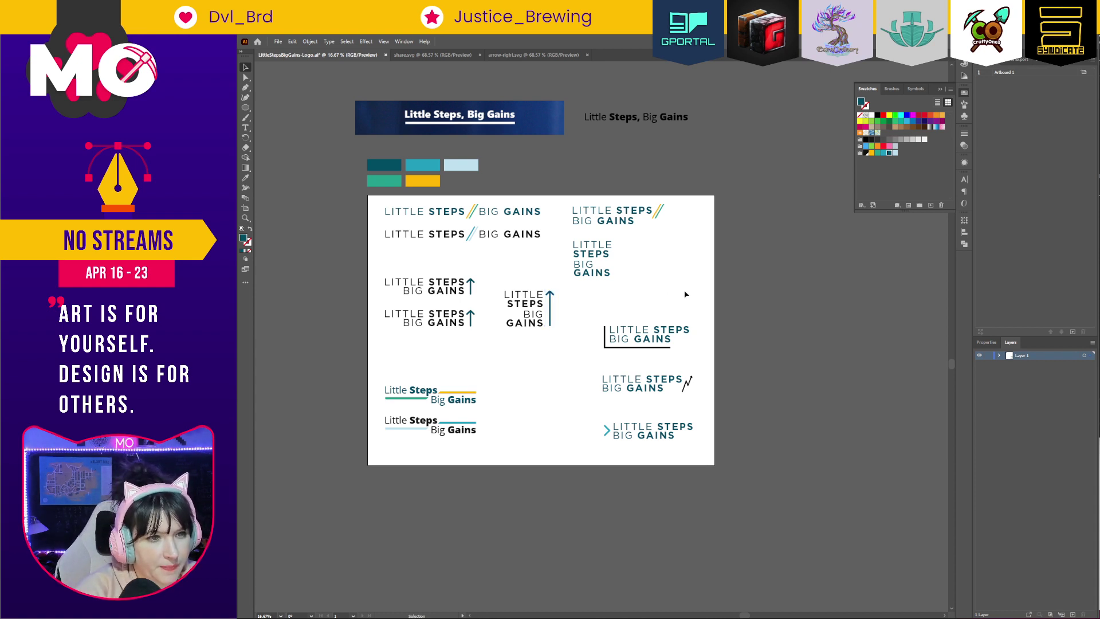
{"action": "key", "text": "a"}
{"action": "left_click", "coordinate": [547, 325]}
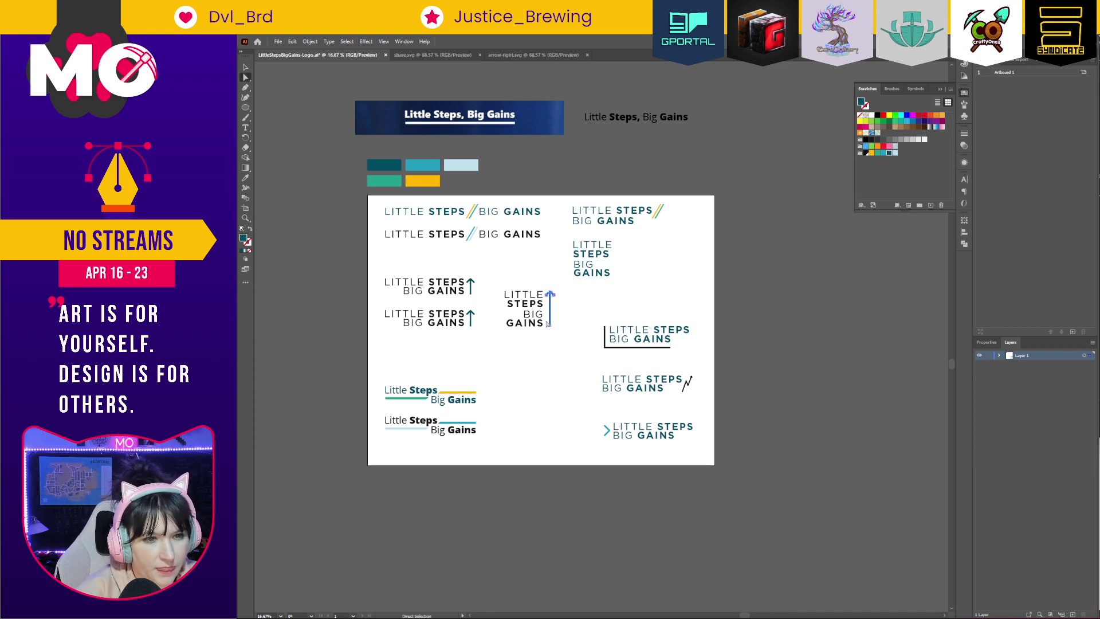
{"action": "left_click", "coordinate": [574, 356]}
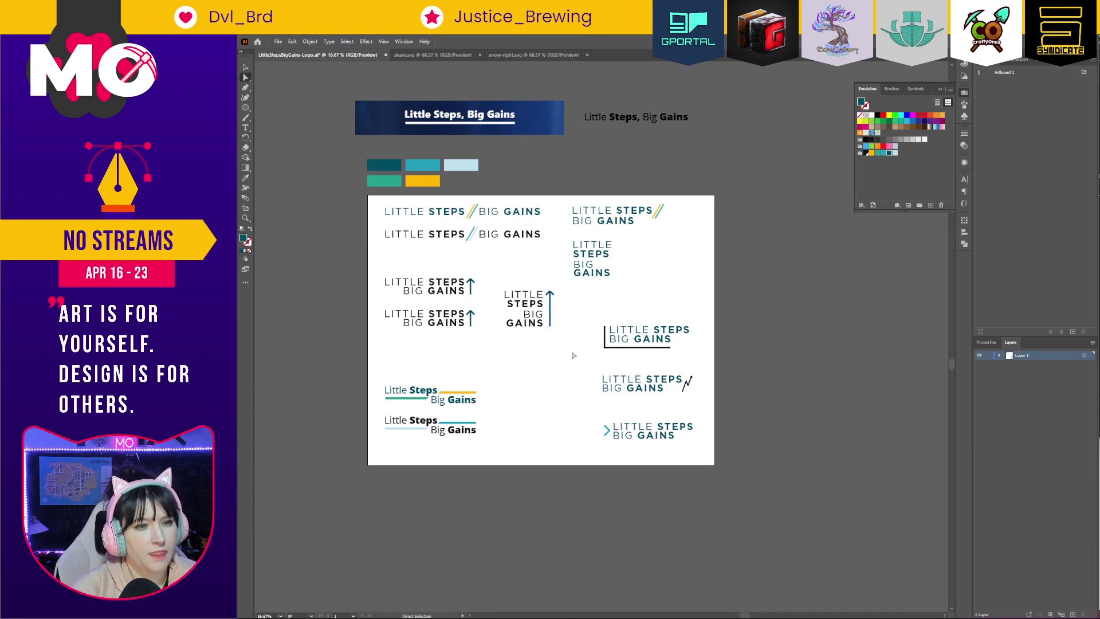
Recolor the lower two-line arrow logo with dark teal text and a lighter blue-teal arrow from the brand swatches.
{"action": "key", "text": "ctrl+space"}
{"action": "left_click_drag", "start_coordinate": [573, 355], "coordinate": [694, 394]}
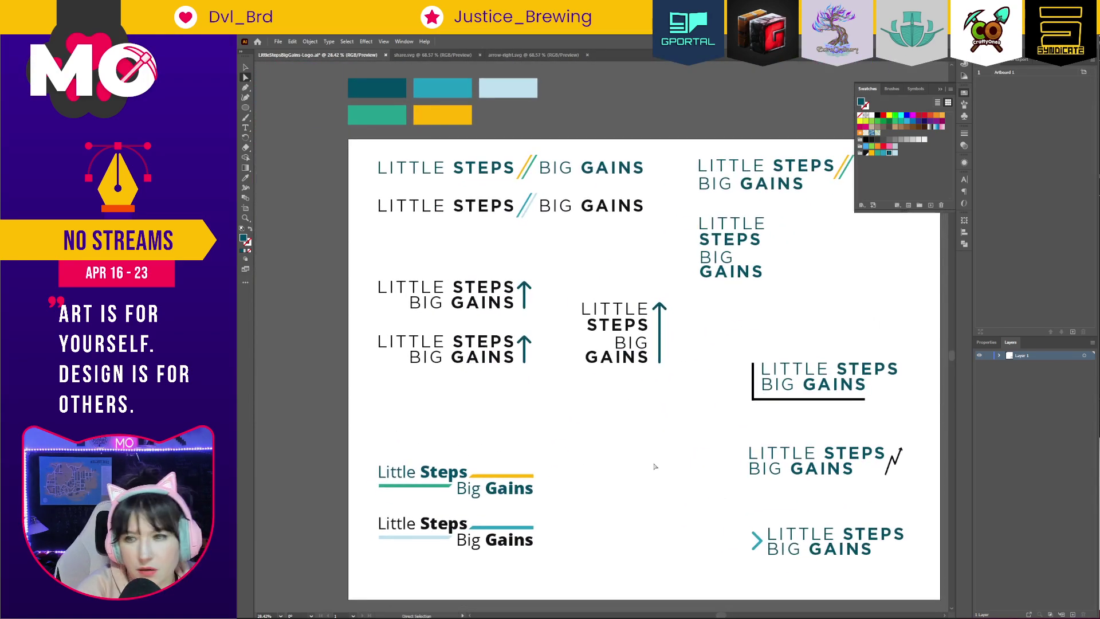
{"action": "left_click", "coordinate": [245, 67]}
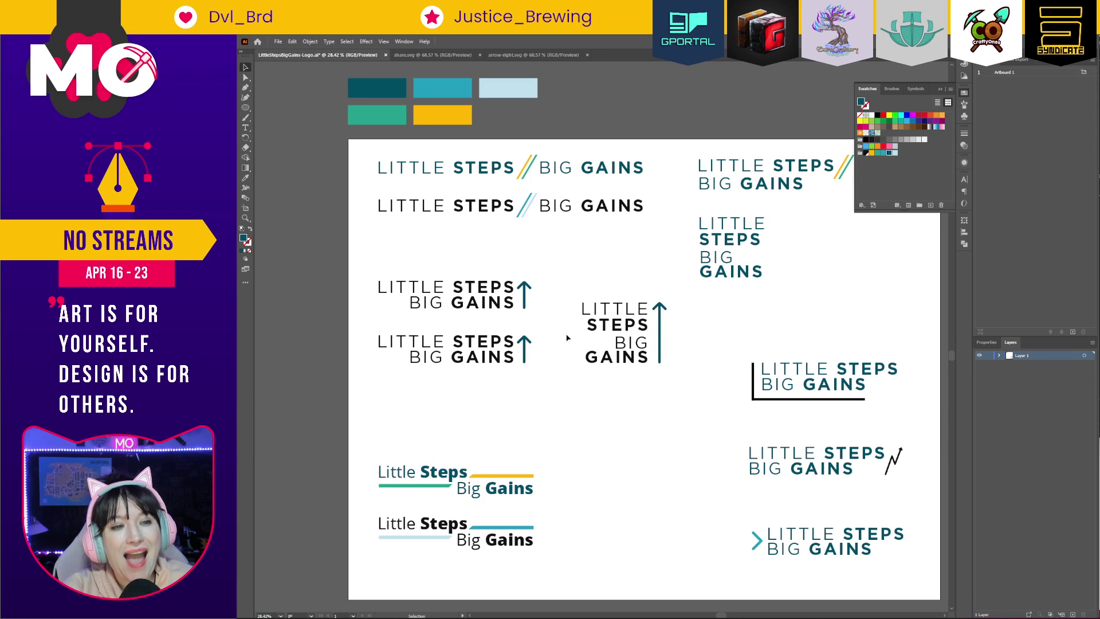
{"action": "left_click", "coordinate": [478, 341]}
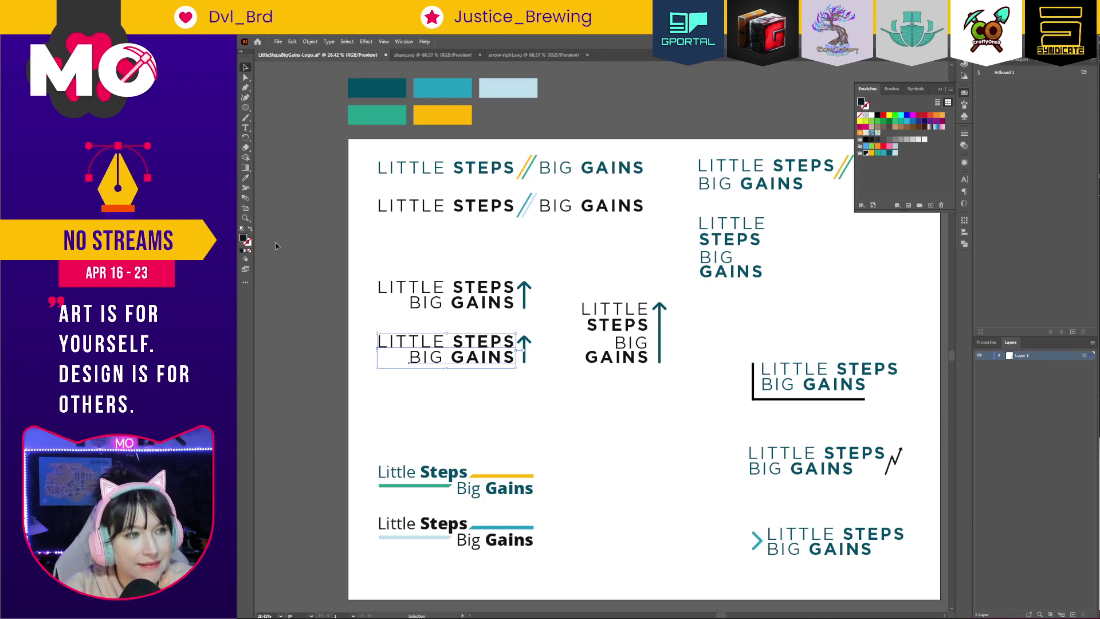
{"action": "left_click", "coordinate": [890, 153]}
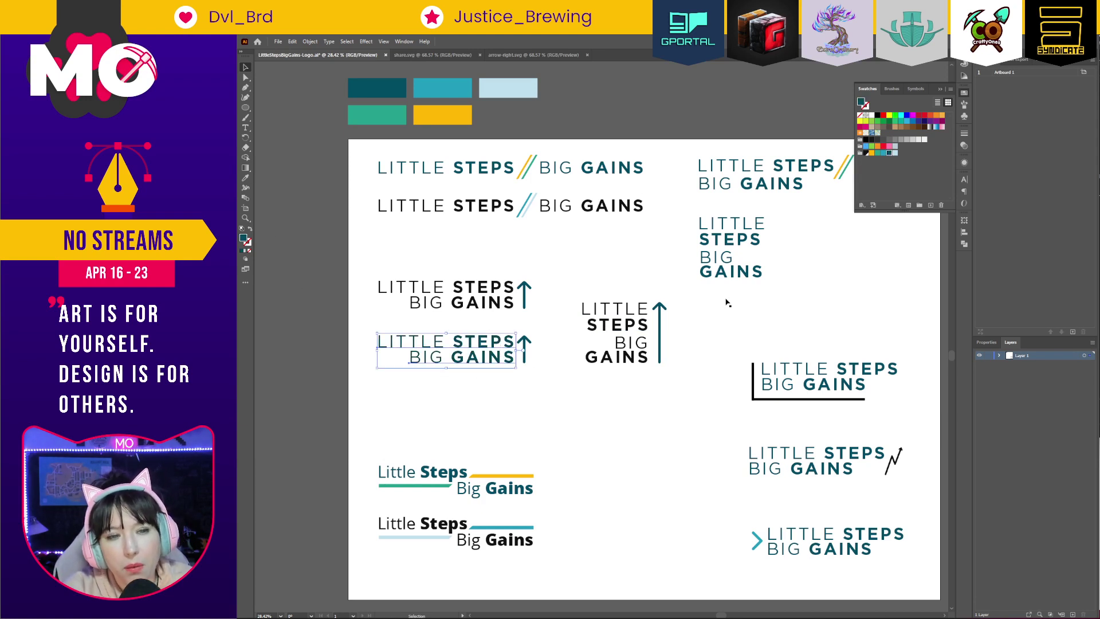
{"action": "left_click", "coordinate": [533, 339]}
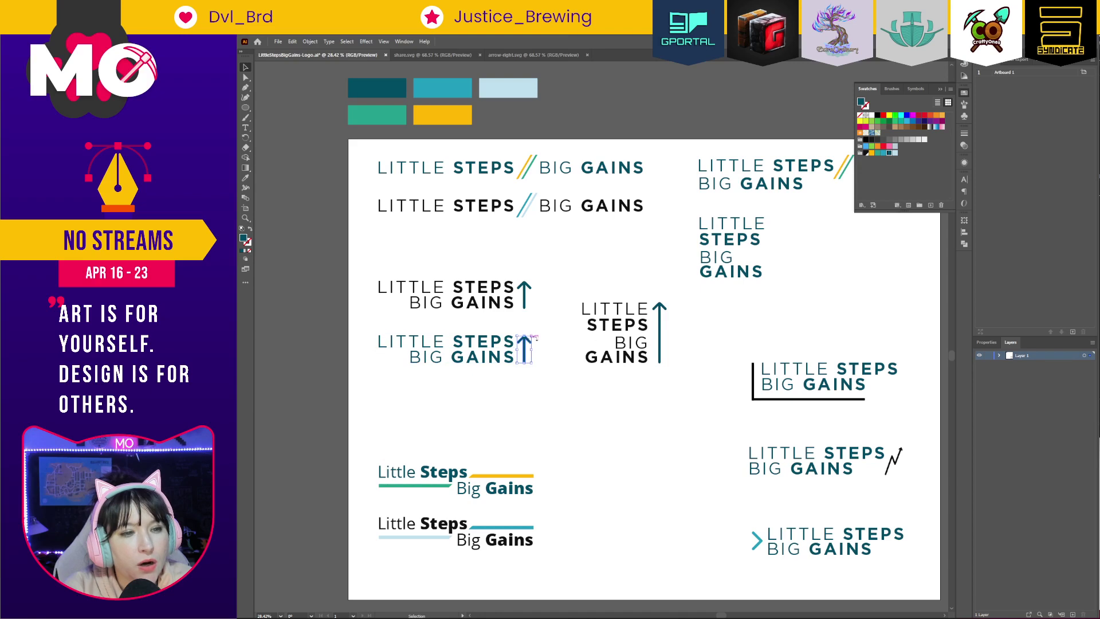
{"action": "left_click", "coordinate": [884, 153]}
{"action": "left_click", "coordinate": [647, 447]}
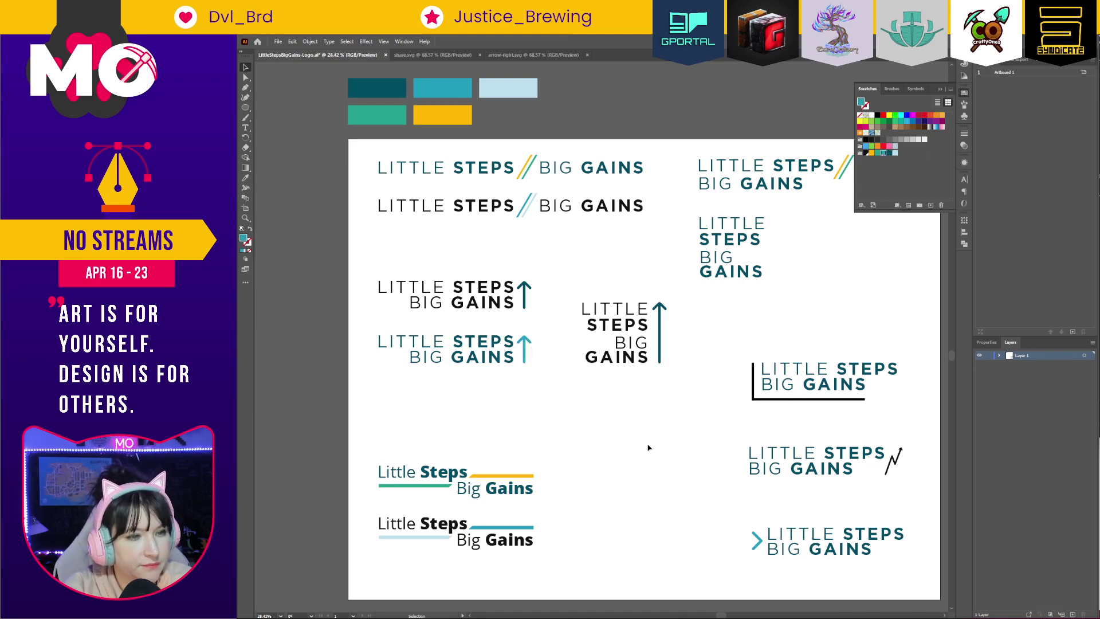
Move the two Open Sans logos with colored bars slightly up and shift the left-aligned stacked wordmark toward the artboard's right edge.
{"action": "left_click_drag", "start_coordinate": [694, 441], "coordinate": [584, 413]}
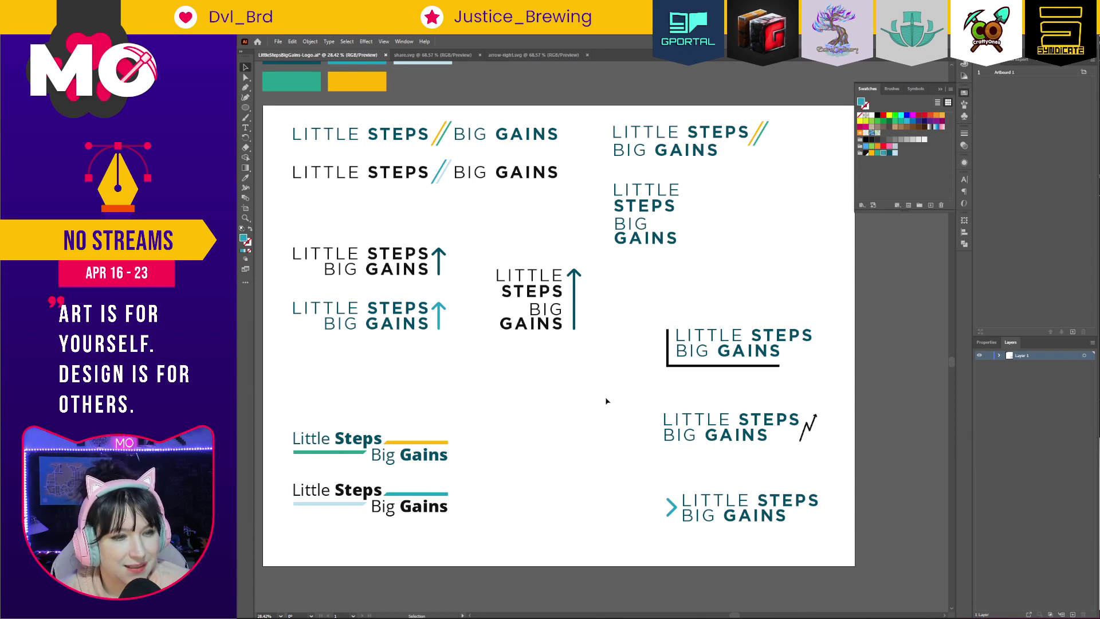
{"action": "key", "text": "ctrl+minus"}
{"action": "left_click_drag", "start_coordinate": [608, 401], "coordinate": [616, 436]}
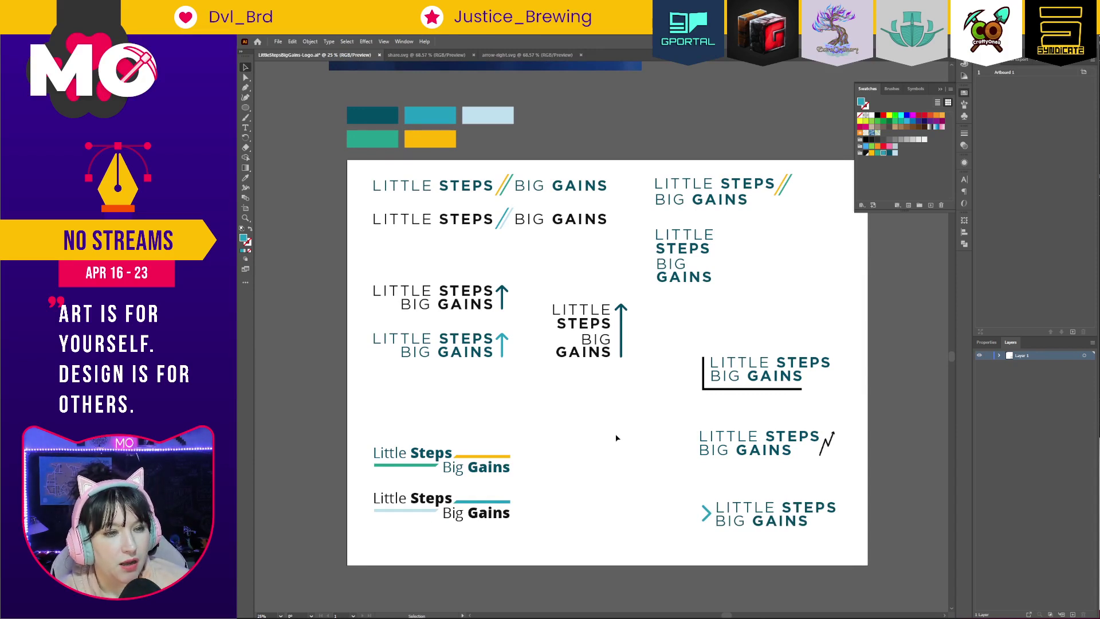
{"action": "left_click_drag", "start_coordinate": [474, 469], "coordinate": [473, 439]}
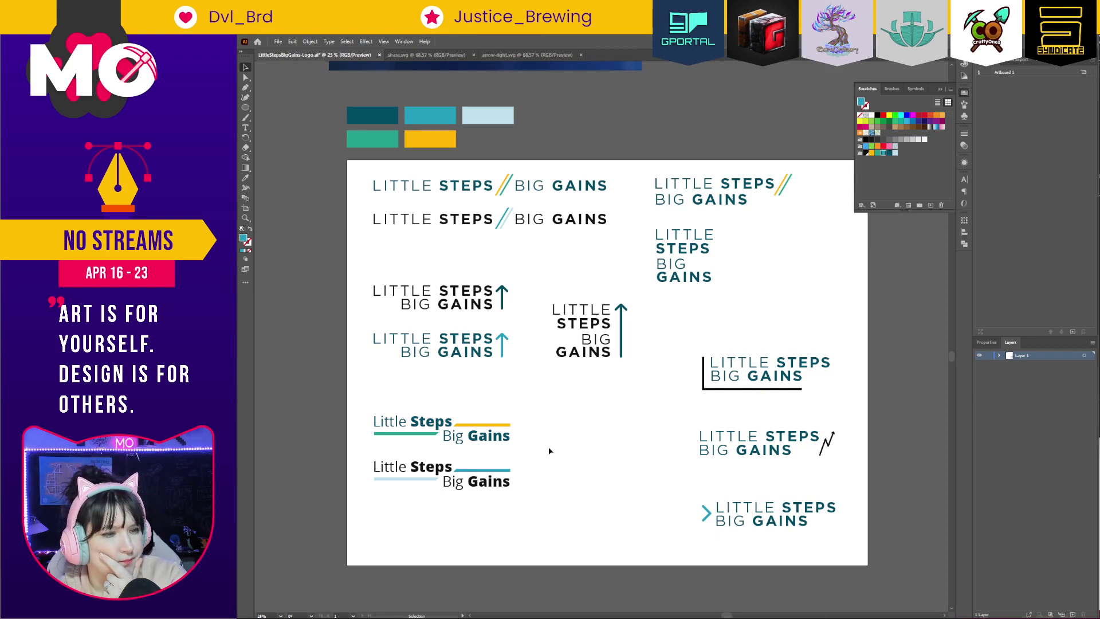
{"action": "left_click_drag", "start_coordinate": [685, 235], "coordinate": [783, 235]}
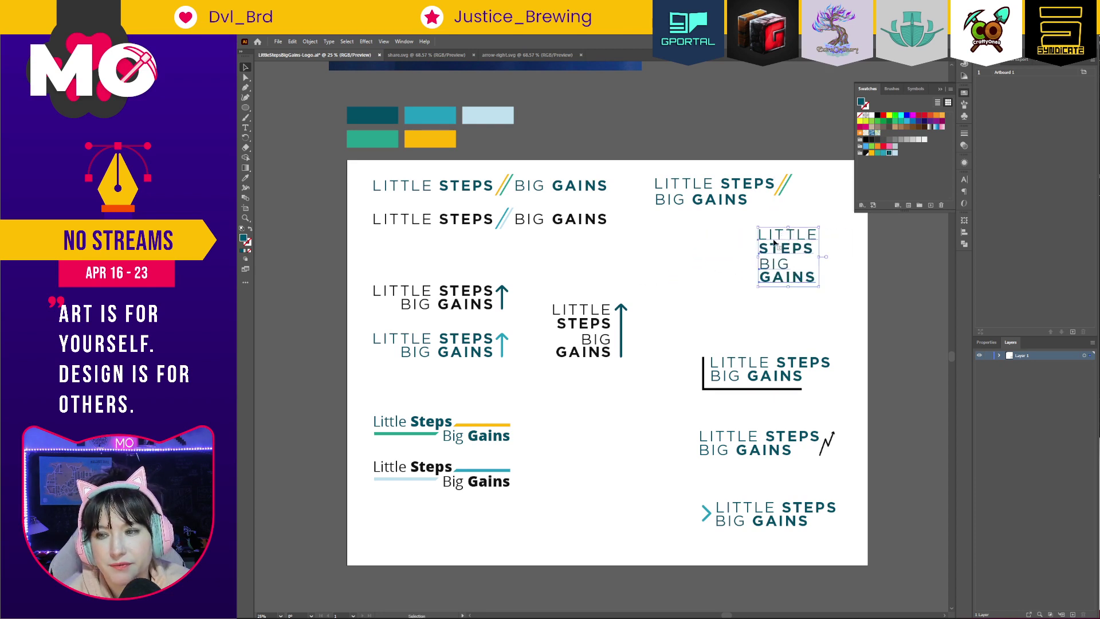
{"action": "left_click", "coordinate": [690, 269]}
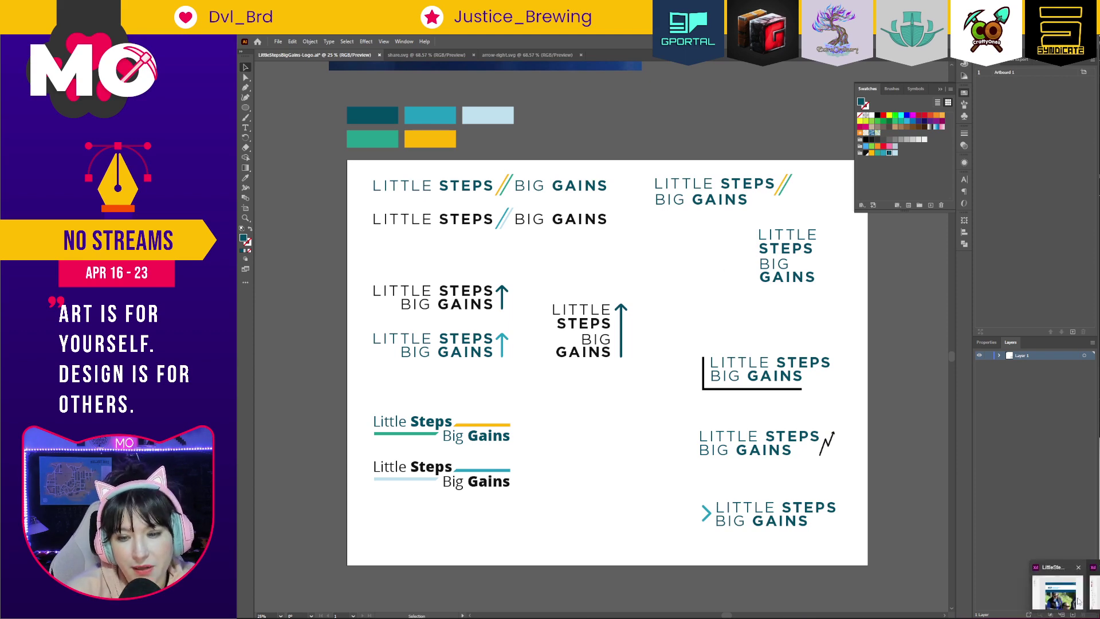
Switch to the Adobe XD brand board, examine its color palette and Open Sans typography samples, and return to the Illustrator logo file.
{"action": "key", "text": "alt+Tab"}
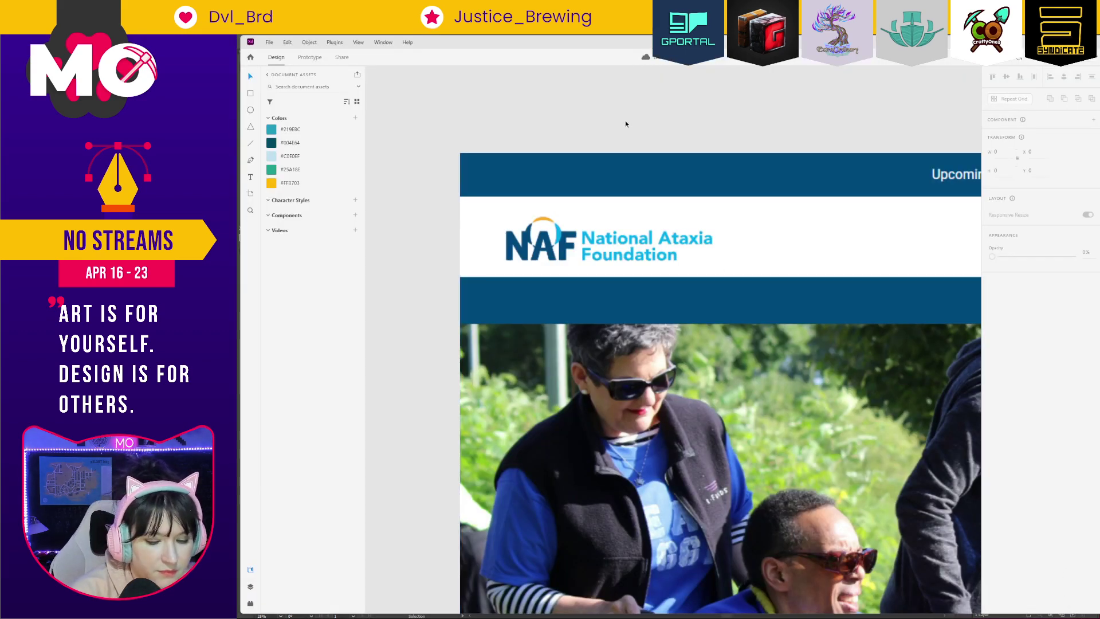
{"action": "key", "text": "ctrl+0"}
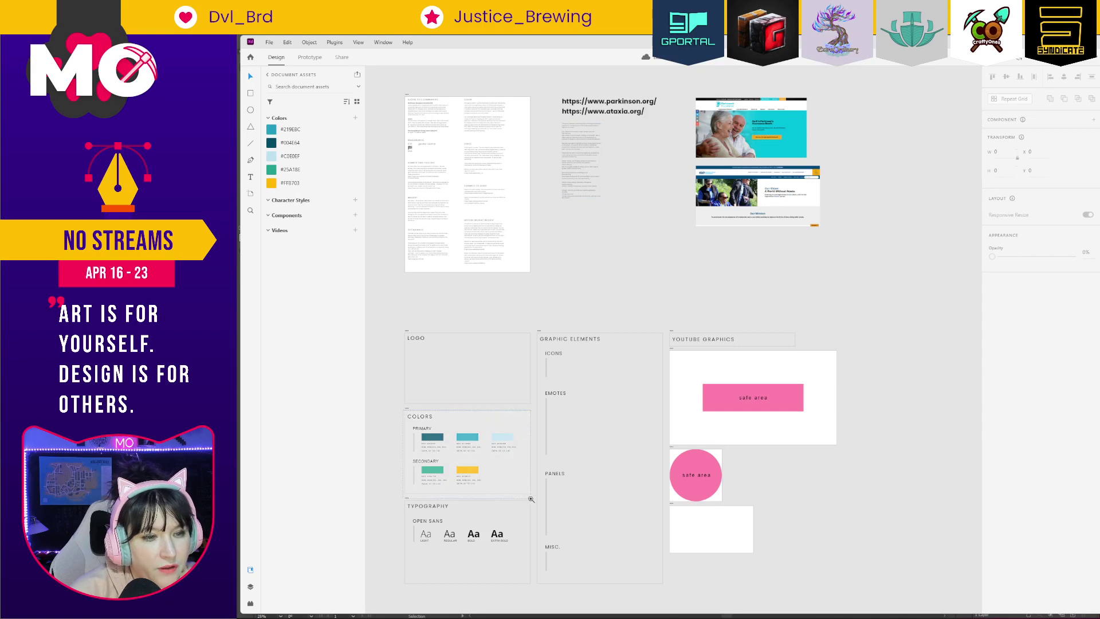
{"action": "key", "text": "ctrl+3"}
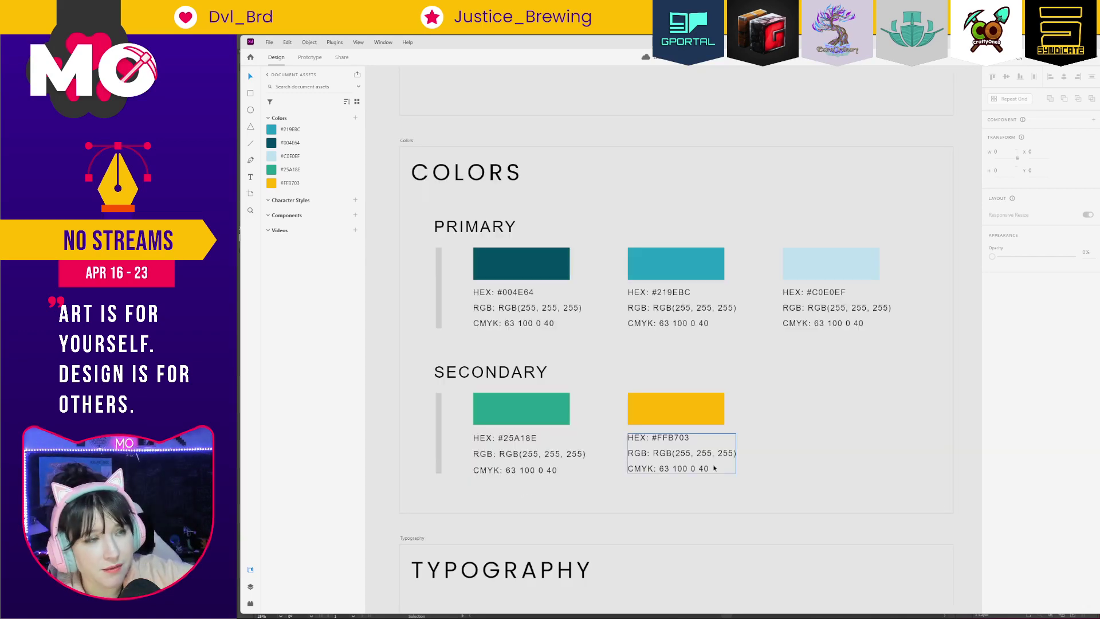
{"action": "left_click_drag", "start_coordinate": [758, 457], "coordinate": [714, 147]}
{"action": "left_click_drag", "start_coordinate": [819, 356], "coordinate": [480, 383]}
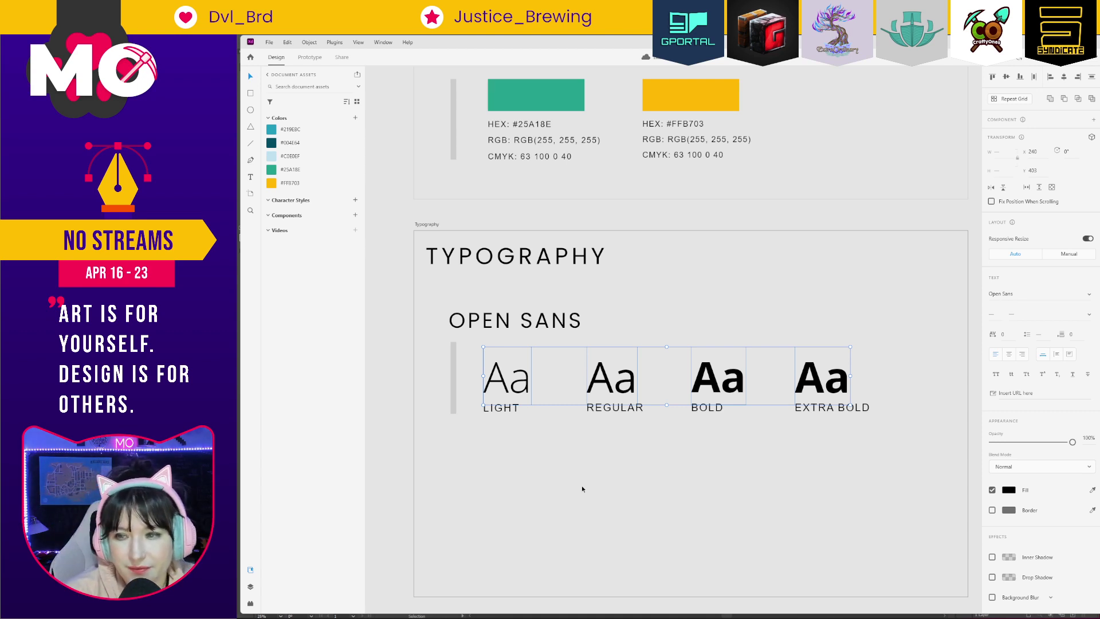
{"action": "key", "text": "ctrl+0"}
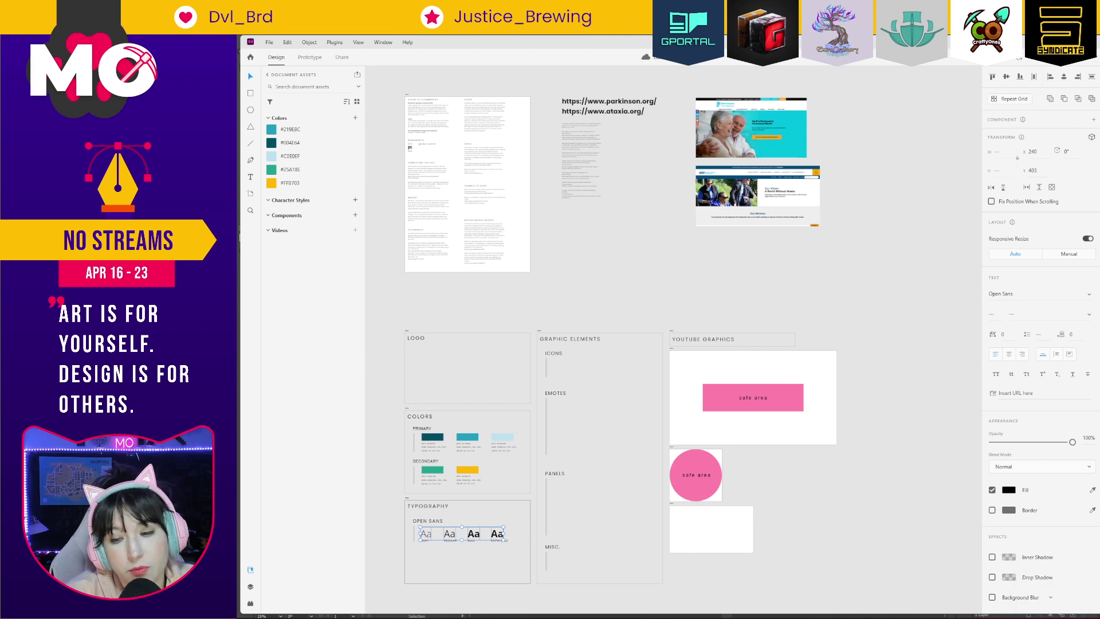
{"action": "left_click", "coordinate": [1053, 618]}
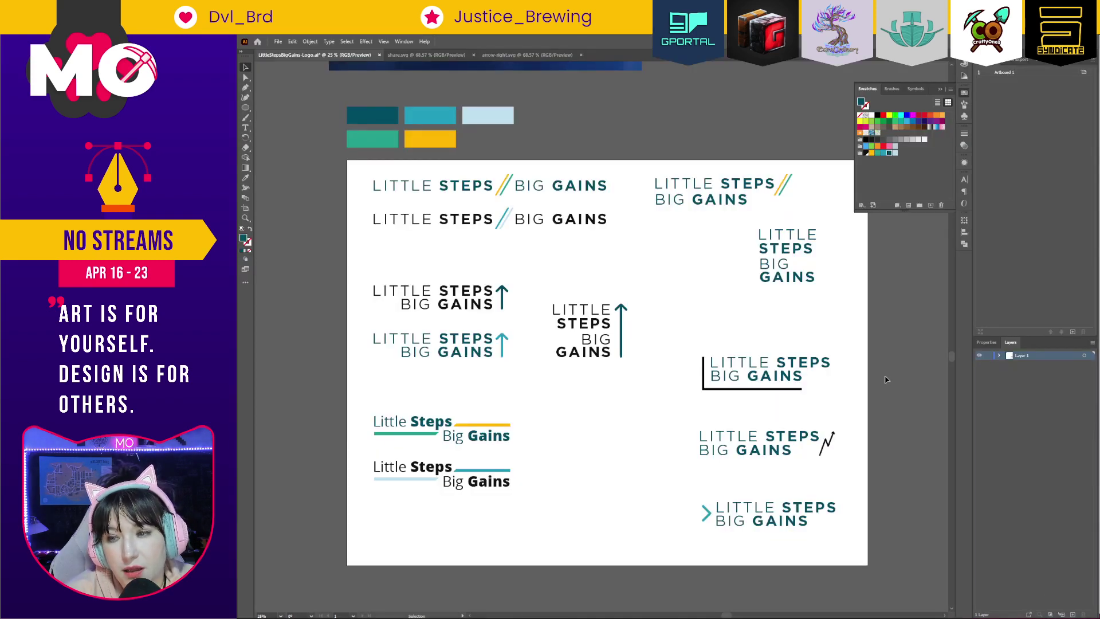
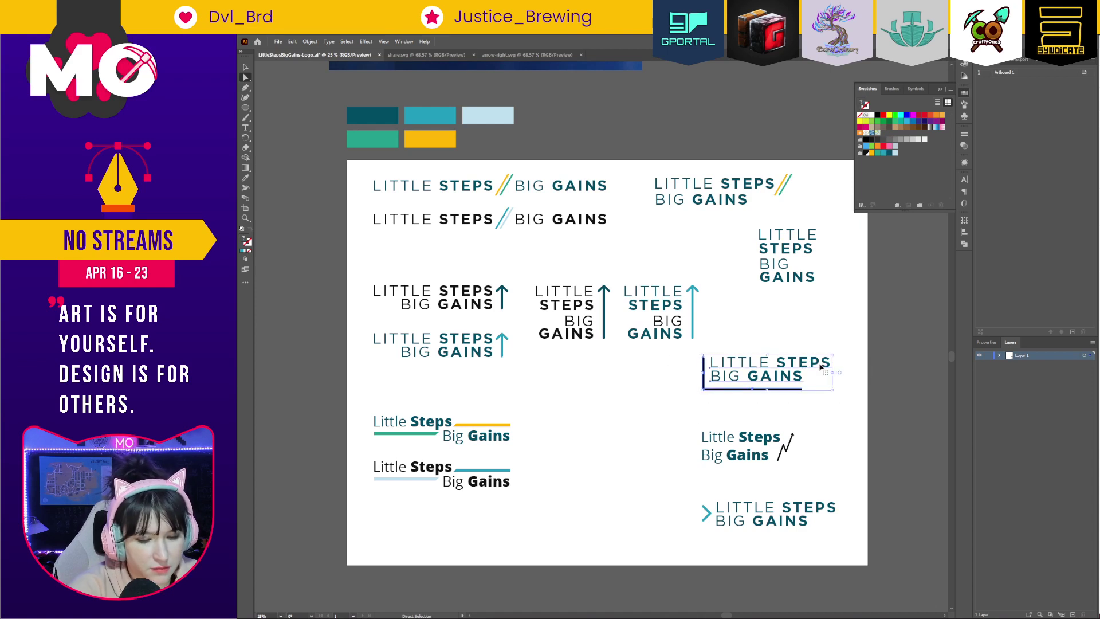
Move the L-shaped bracket logo and the zigzag chart-line logo to the middle of the artboard, stacked beneath the tall arrow logos.
{"action": "left_click_drag", "start_coordinate": [792, 375], "coordinate": [663, 409]}
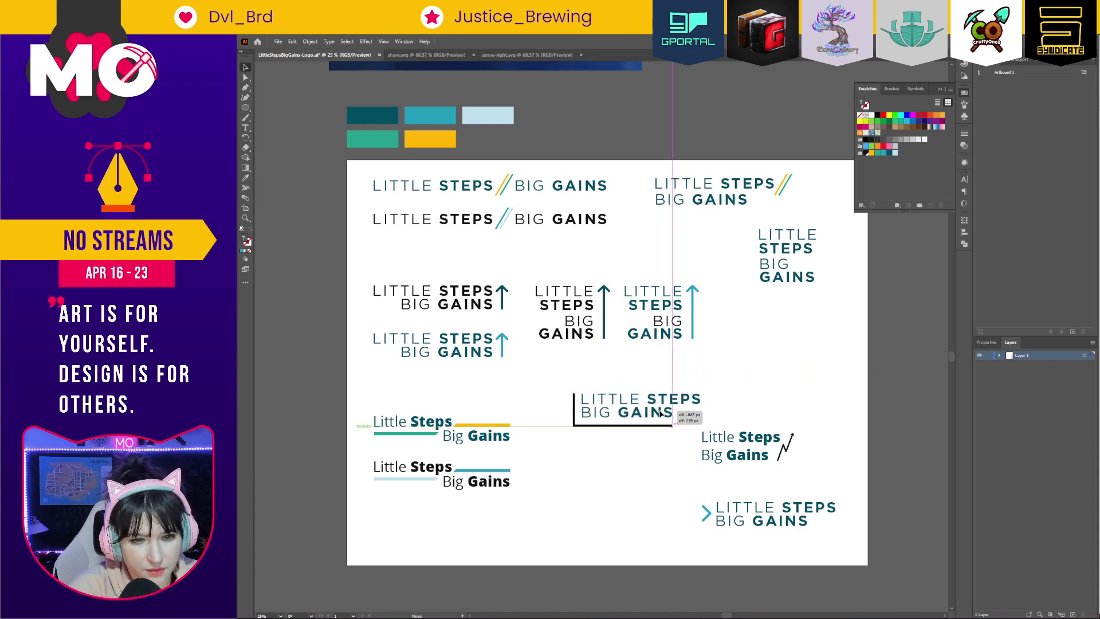
{"action": "left_click", "coordinate": [786, 452]}
{"action": "left_click_drag", "start_coordinate": [762, 444], "coordinate": [627, 459]}
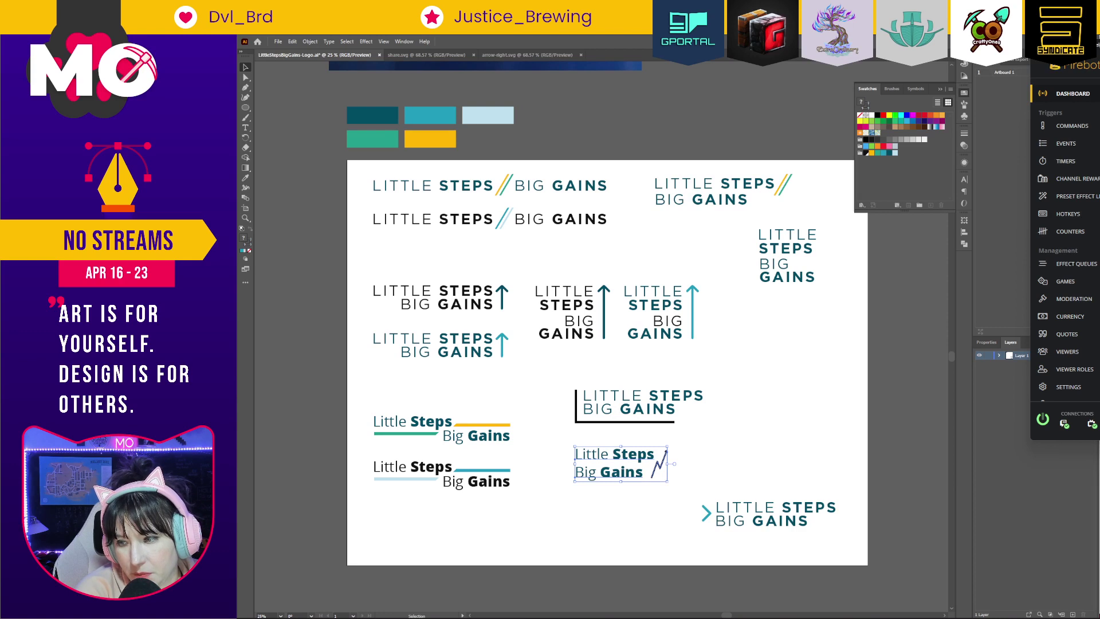
Recolor the black word BIG in the right tall arrow logo dark teal from the brand swatches.
{"action": "left_click", "coordinate": [771, 418]}
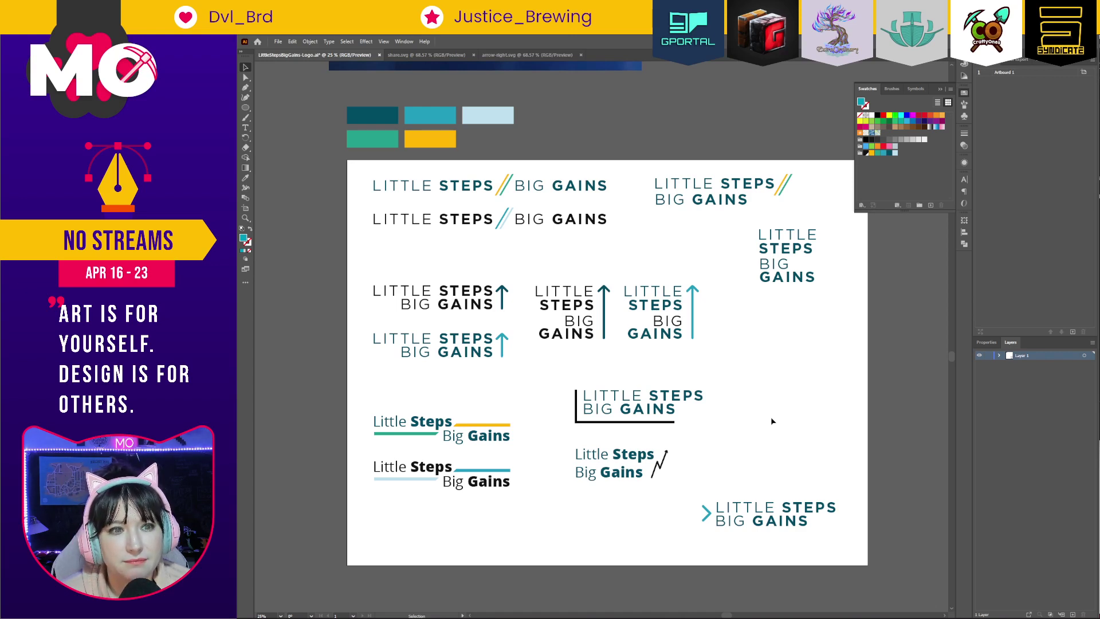
{"action": "left_click", "coordinate": [667, 322]}
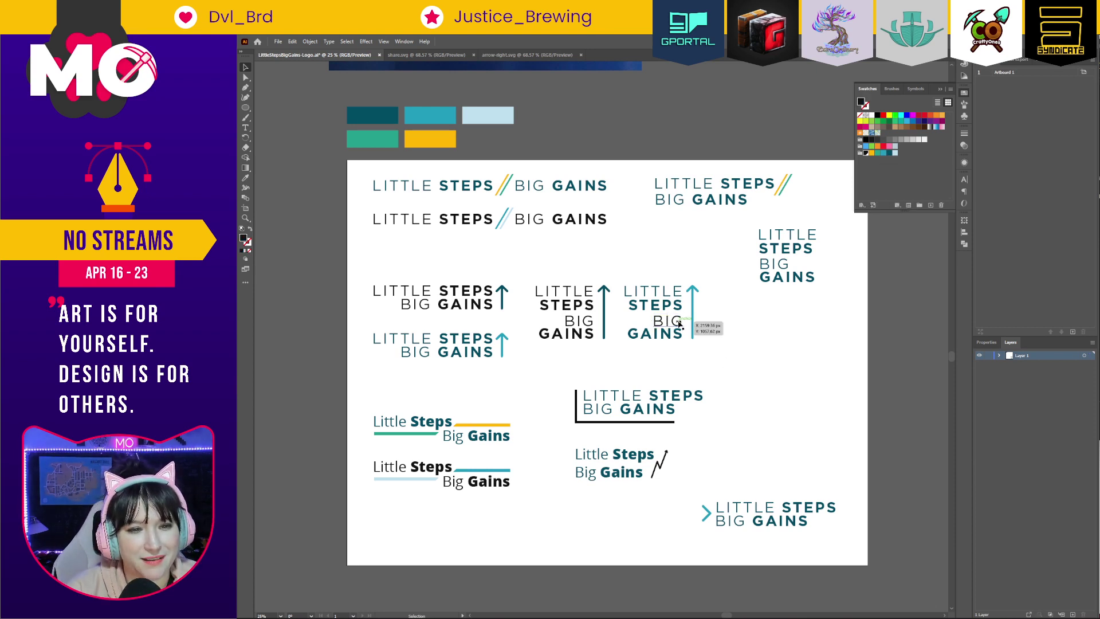
{"action": "left_click", "coordinate": [890, 153]}
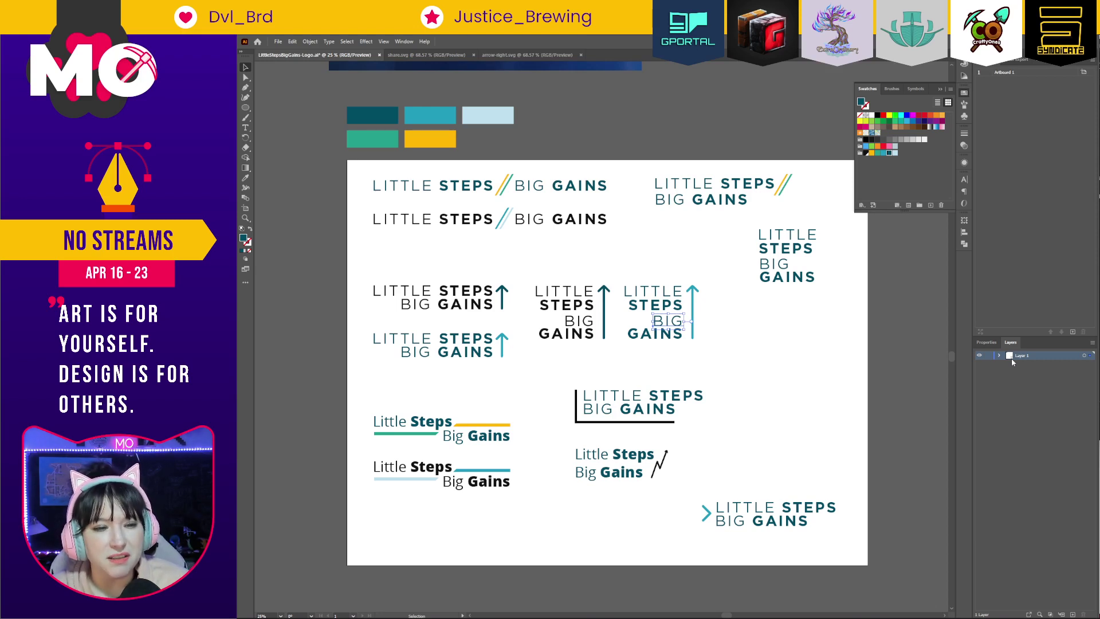
{"action": "left_click", "coordinate": [731, 342]}
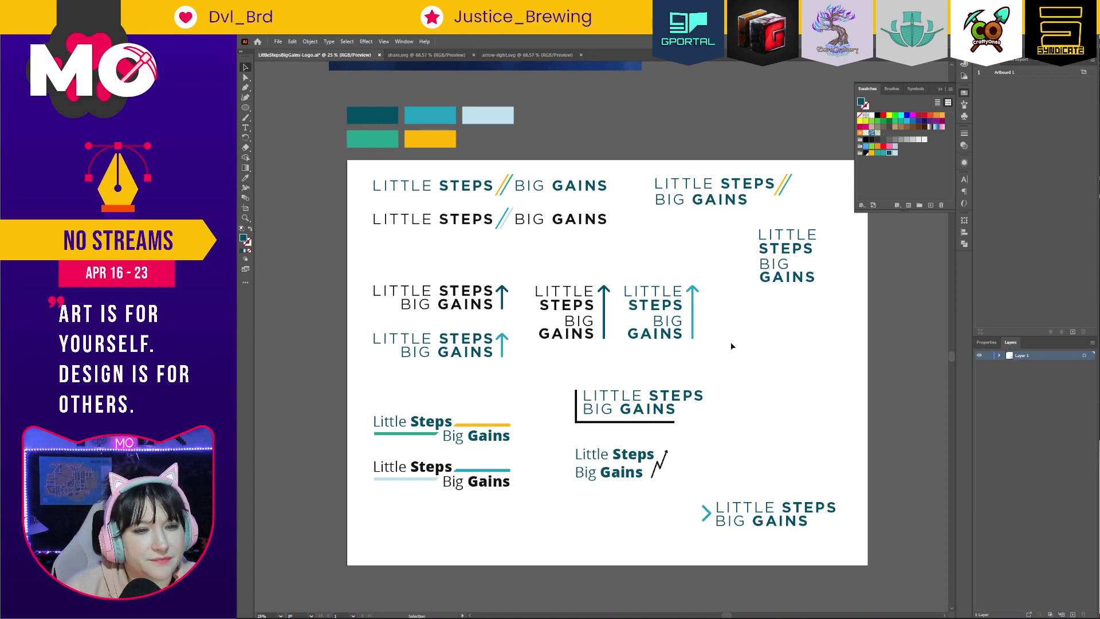
Distribute the text lines of the right tall arrow logo with even vertical spacing.
{"action": "mouse_move", "coordinate": [688, 328]}
{"action": "left_mouse_down"}
{"action": "mouse_move", "coordinate": [598, 329]}
{"action": "mouse_move", "coordinate": [687, 329]}
{"action": "left_mouse_up"}
{"action": "left_click", "coordinate": [655, 310]}
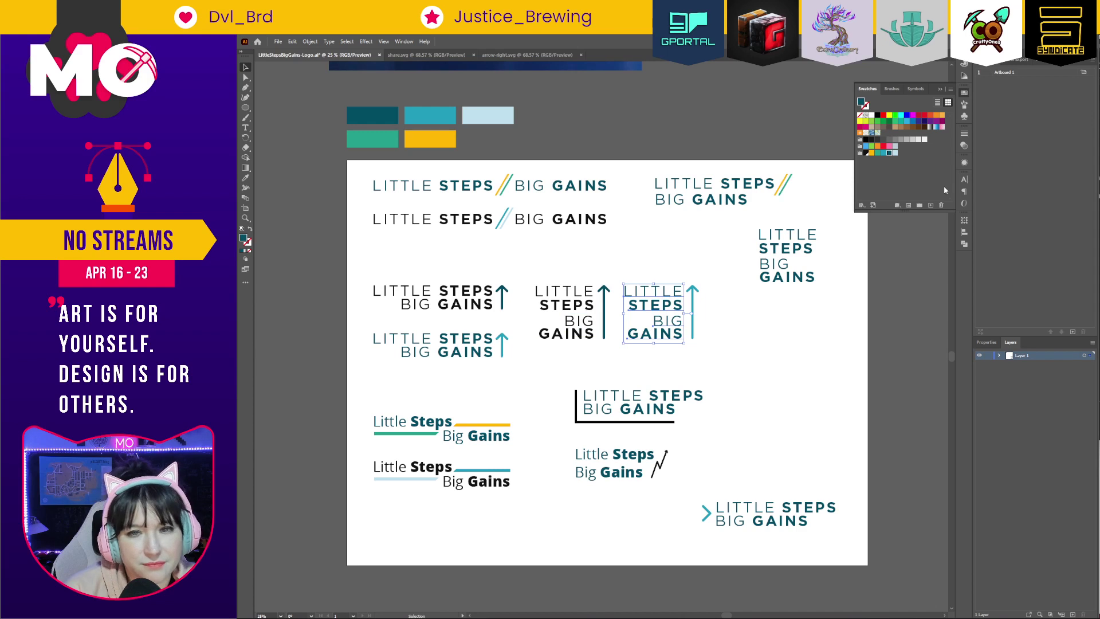
{"action": "left_click", "coordinate": [964, 179]}
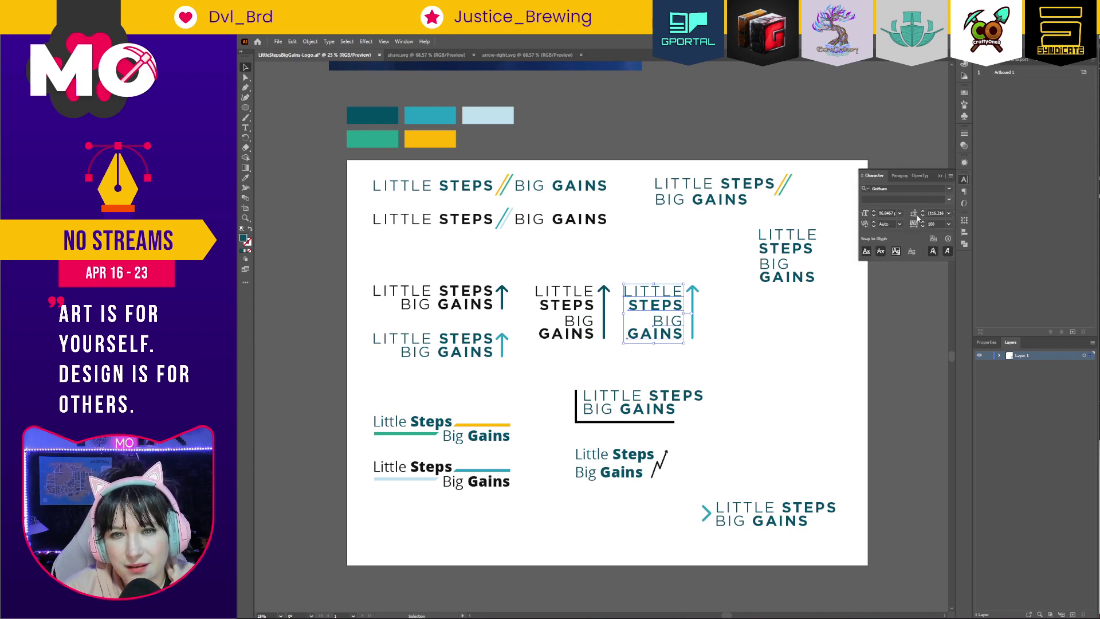
{"action": "left_click", "coordinate": [967, 233]}
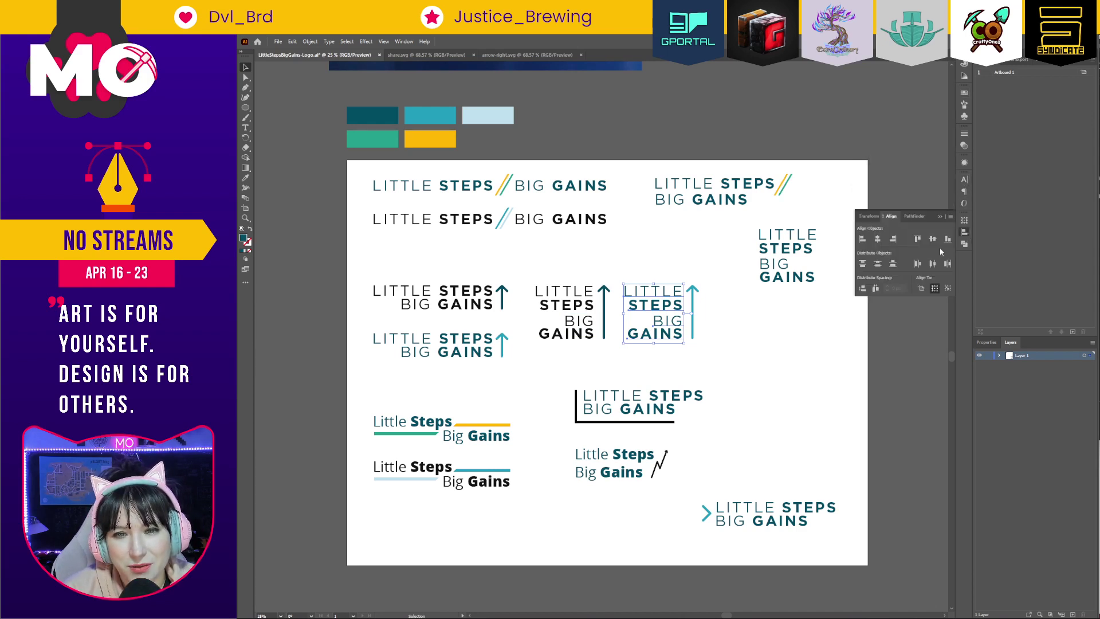
{"action": "left_click", "coordinate": [622, 365]}
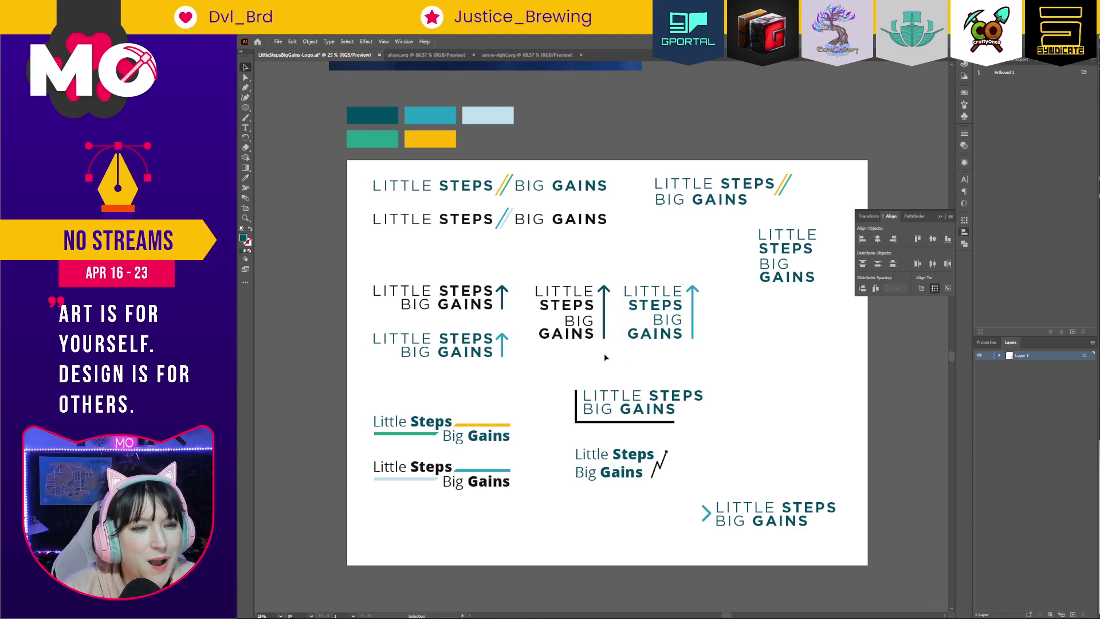
Distribute the text lines of the black tall arrow logo and of the left-aligned stacked wordmark with even vertical spacing.
{"action": "left_click_drag", "start_coordinate": [556, 267], "coordinate": [572, 304]}
{"action": "left_click", "coordinate": [862, 288]}
{"action": "left_click", "coordinate": [739, 348]}
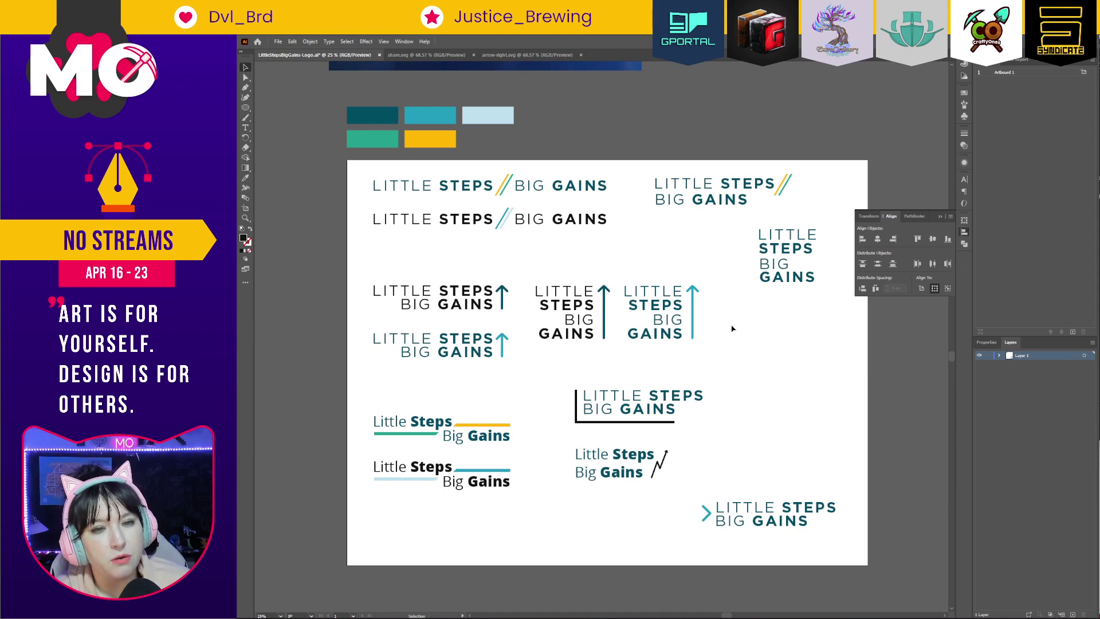
{"action": "left_click_drag", "start_coordinate": [833, 310], "coordinate": [770, 213]}
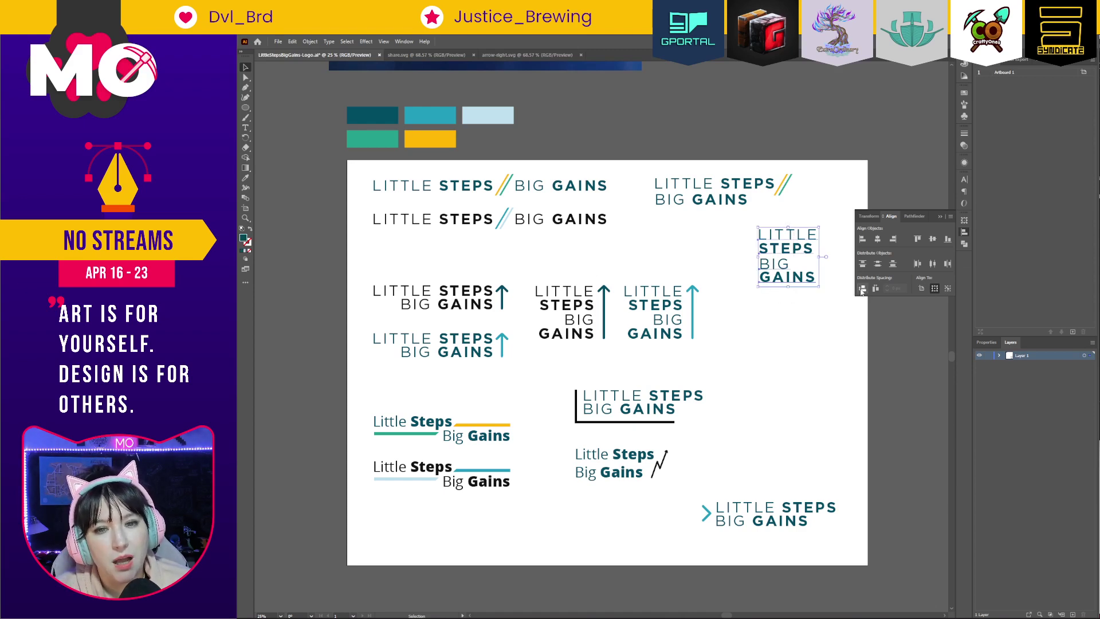
{"action": "left_click", "coordinate": [811, 321]}
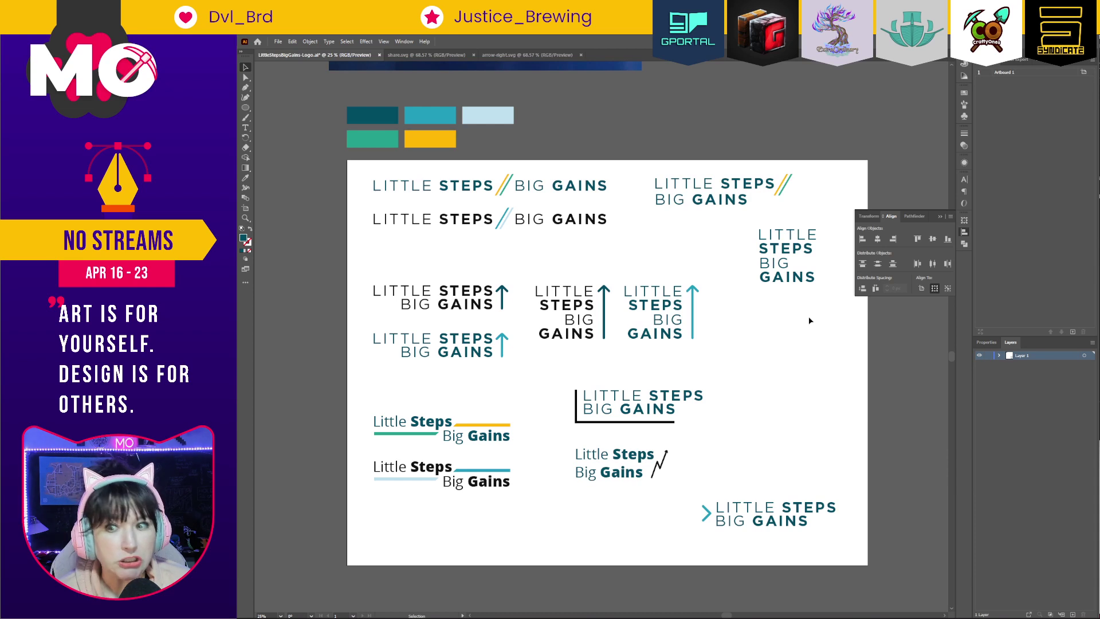
{"action": "key", "text": "alt+Tab"}
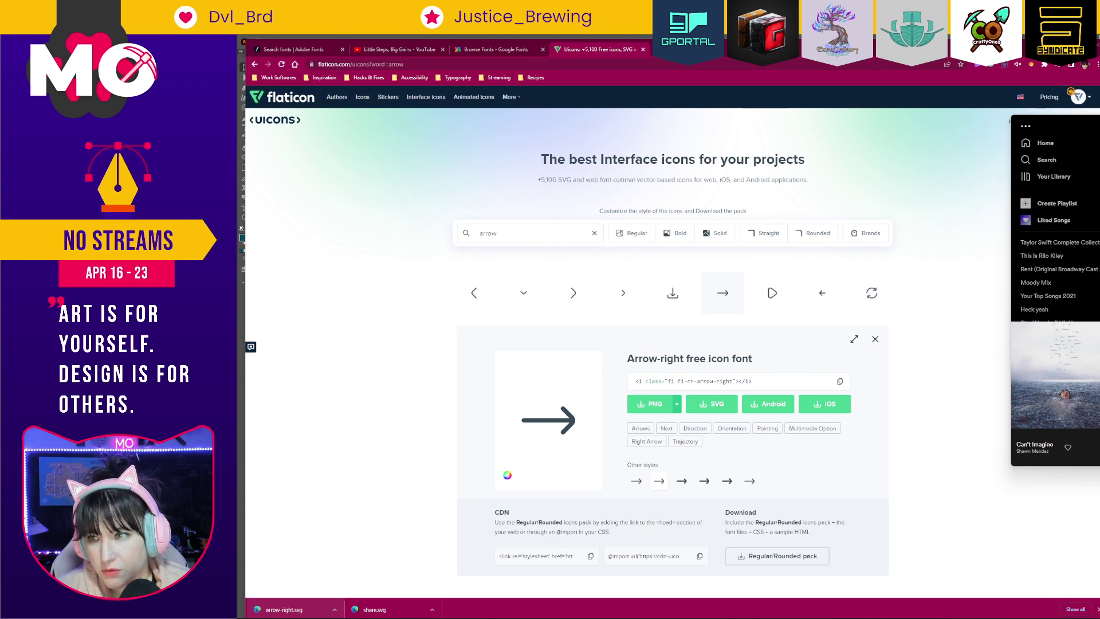
{"action": "left_click_drag", "start_coordinate": [1094, 137], "coordinate": [1066, 220]}
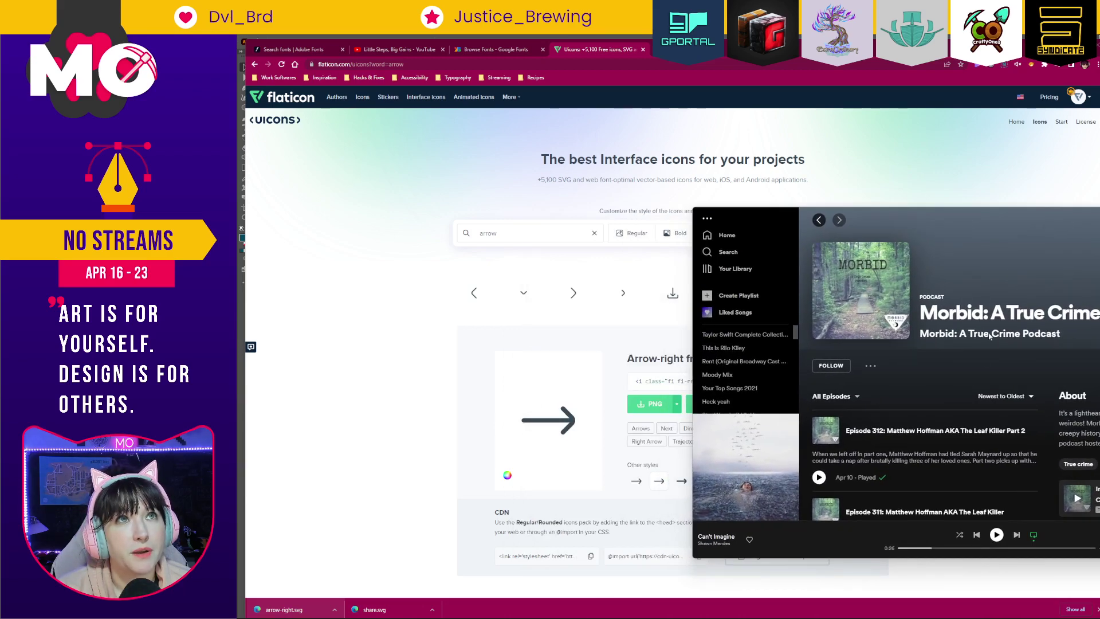
{"action": "left_click_drag", "start_coordinate": [1017, 220], "coordinate": [1099, 81]}
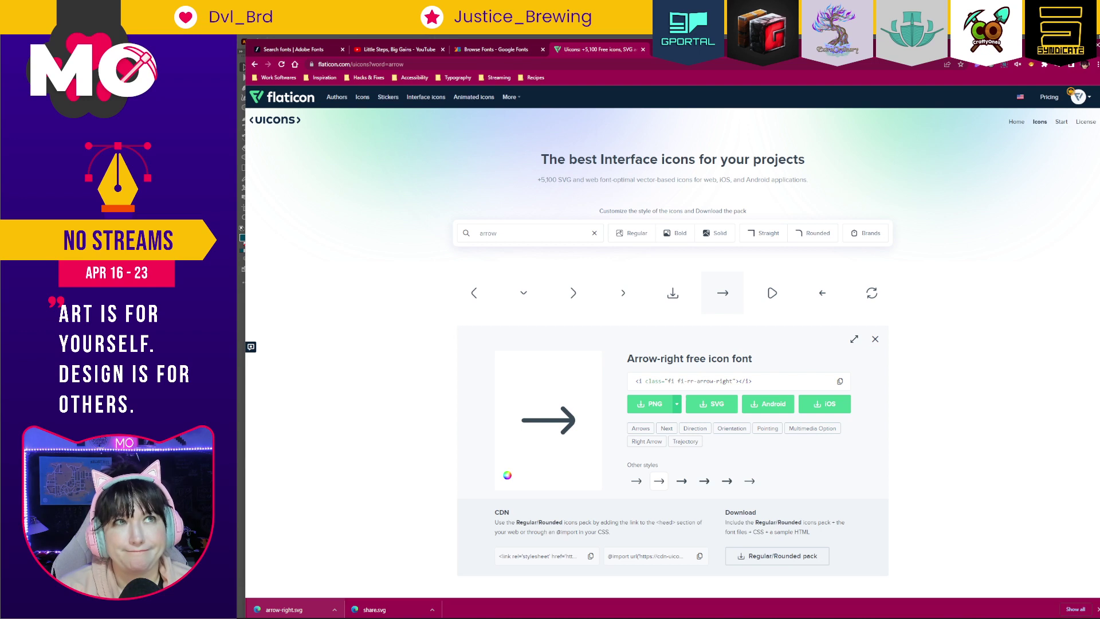
{"action": "key", "text": "alt+Tab"}
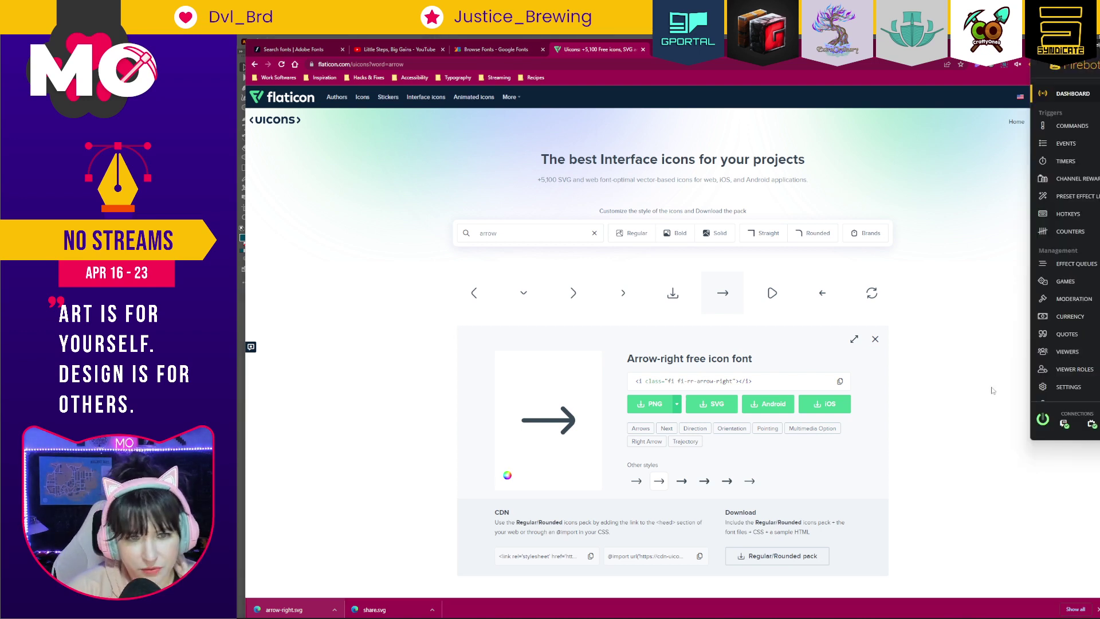
{"action": "left_click", "coordinate": [595, 42]}
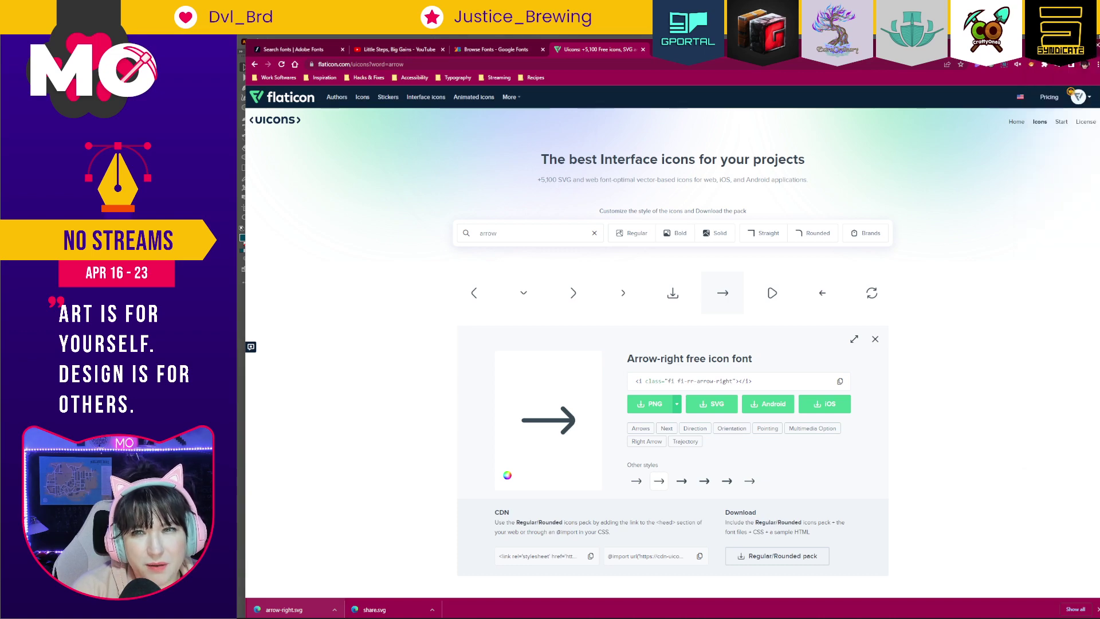
{"action": "left_click", "coordinate": [1052, 45]}
{"action": "left_click", "coordinate": [777, 116]}
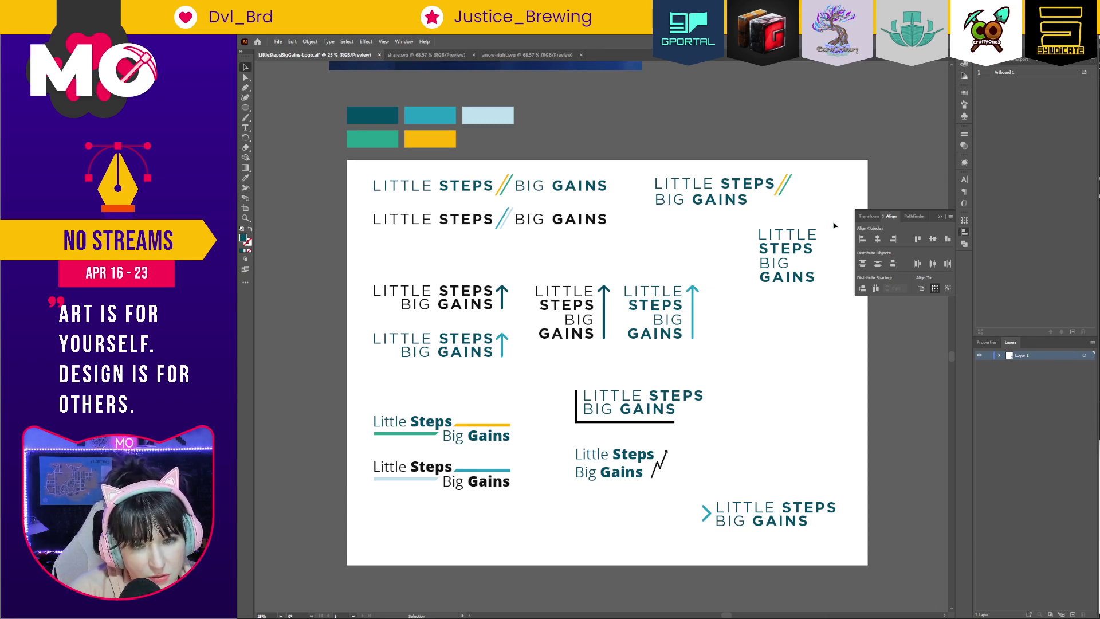
Move the left-aligned stacked wordmark slightly up and closer to the artboard's right edge.
{"action": "left_click", "coordinate": [964, 232]}
{"action": "left_click_drag", "start_coordinate": [791, 254], "coordinate": [823, 247]}
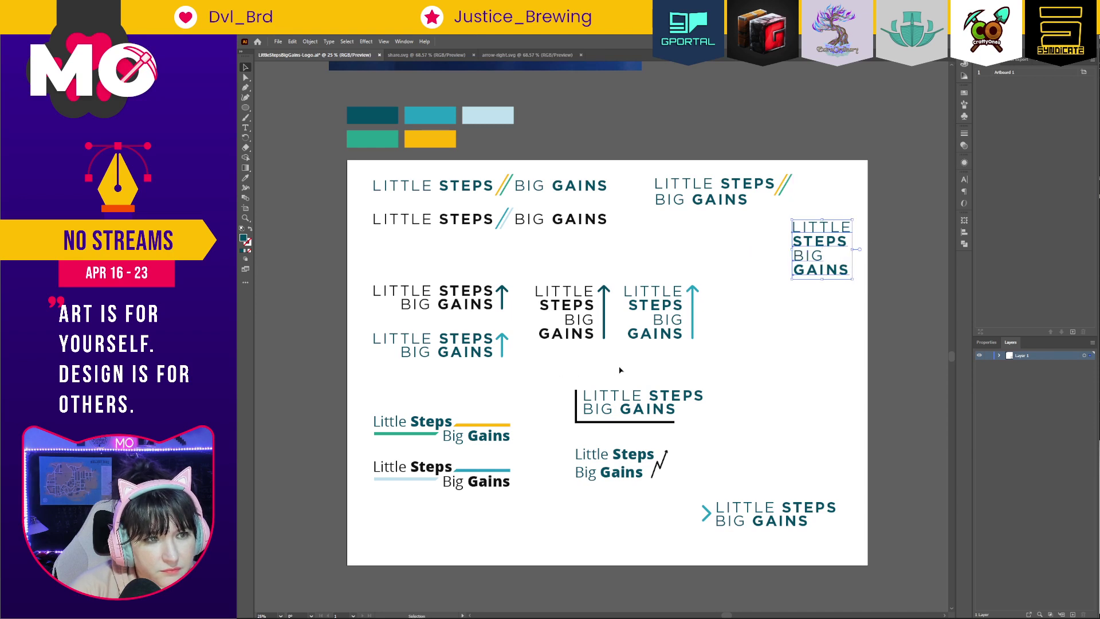
Try the brand green on the arrow of the dark teal tall arrow logo.
{"action": "left_click", "coordinate": [693, 315]}
{"action": "left_click", "coordinate": [965, 93]}
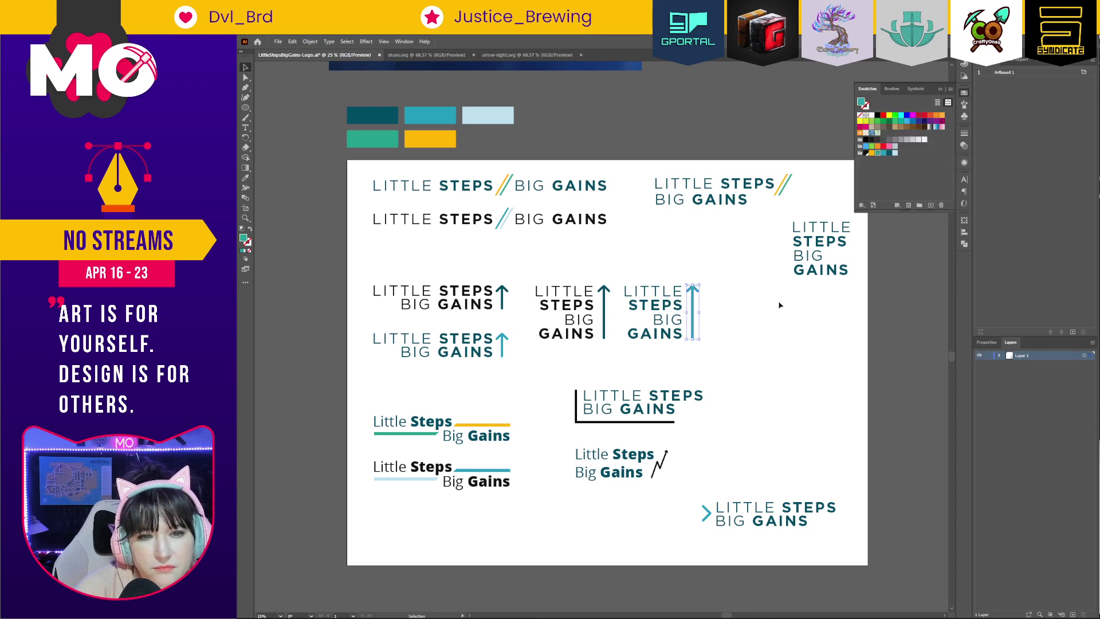
{"action": "left_click", "coordinate": [721, 353]}
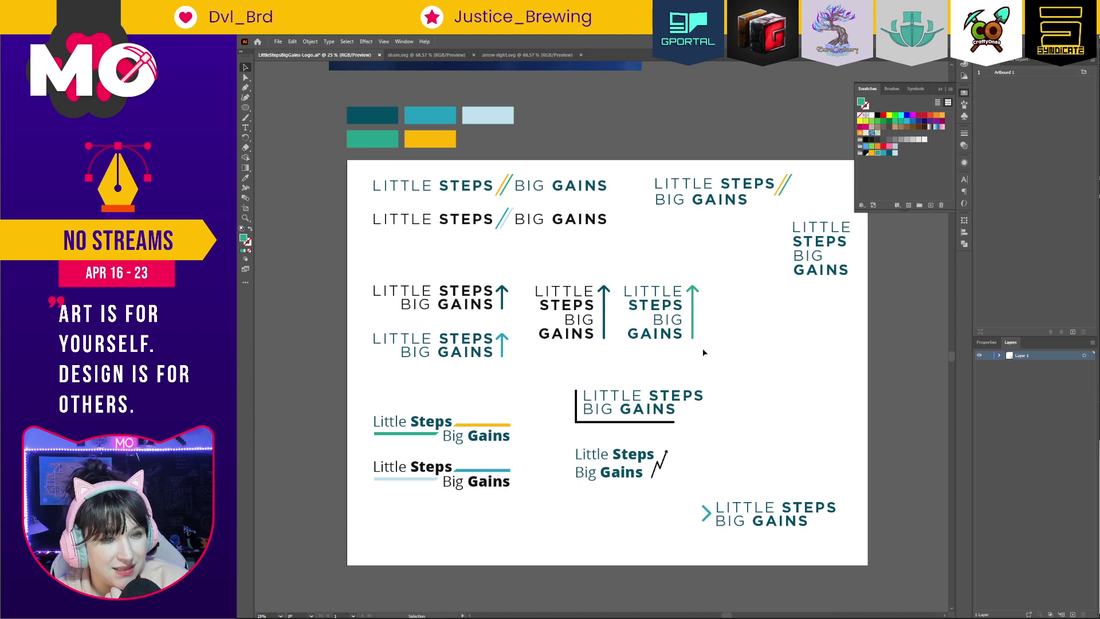
Recolor the arrow of the dark teal tall arrow logo brand yellow and shift the whole logo slightly to the right.
{"action": "left_click", "coordinate": [694, 309]}
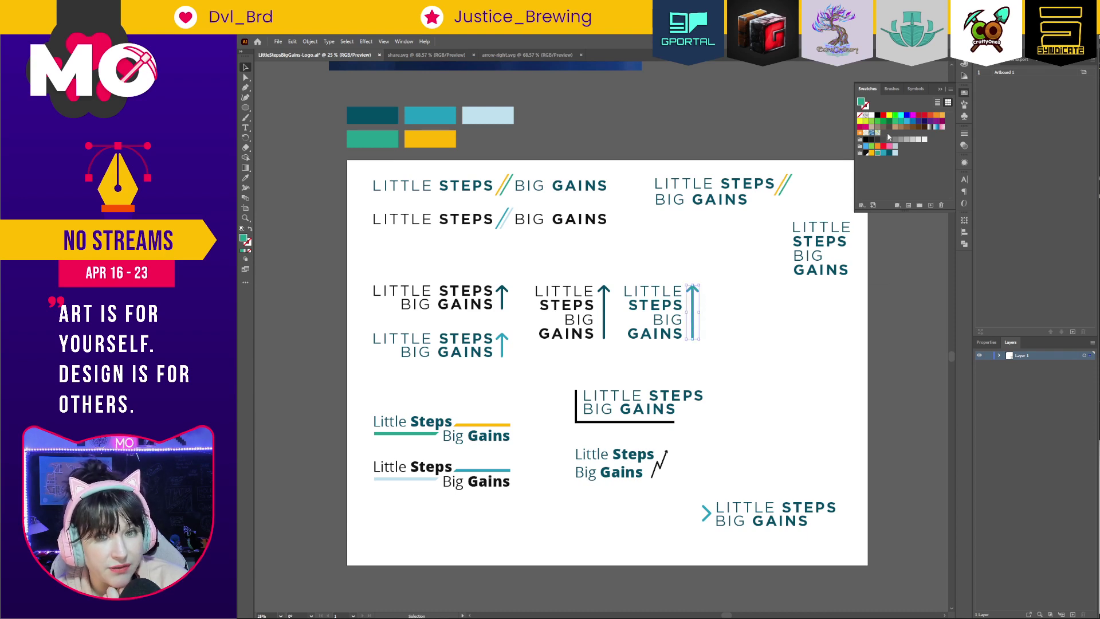
{"action": "left_click", "coordinate": [872, 153]}
{"action": "left_click", "coordinate": [807, 338]}
{"action": "left_click_drag", "start_coordinate": [688, 329], "coordinate": [703, 307]}
{"action": "left_click", "coordinate": [744, 318]}
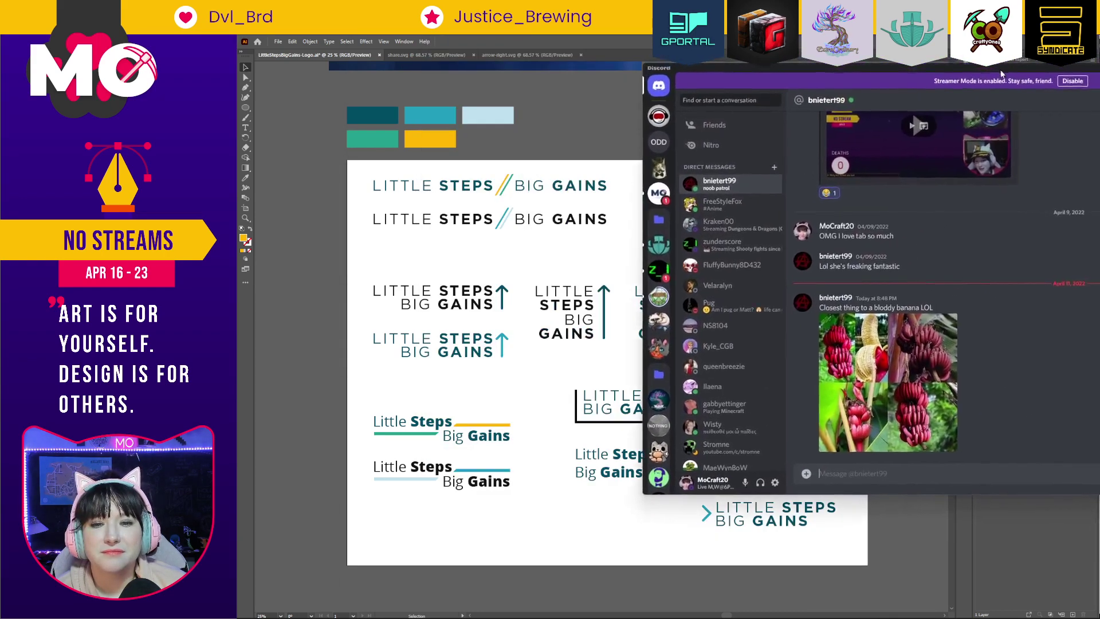
{"action": "left_click_drag", "start_coordinate": [1020, 93], "coordinate": [958, 95]}
{"action": "left_click", "coordinate": [1033, 389]}
{"action": "left_click_drag", "start_coordinate": [1099, 96], "coordinate": [981, 87]}
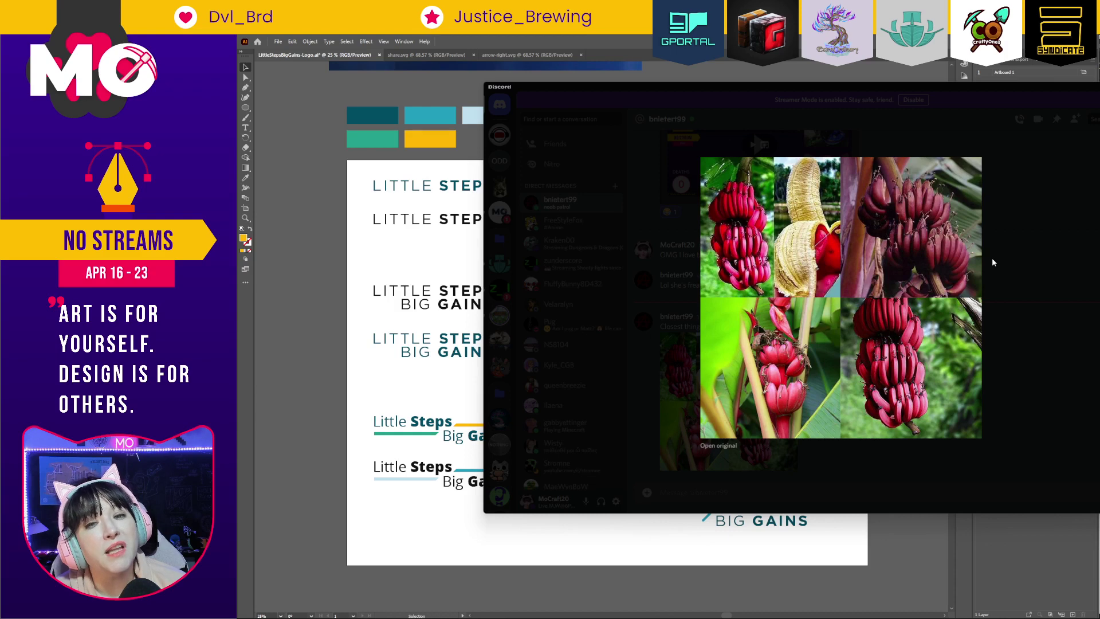
{"action": "left_click_drag", "start_coordinate": [1000, 98], "coordinate": [1099, 35]}
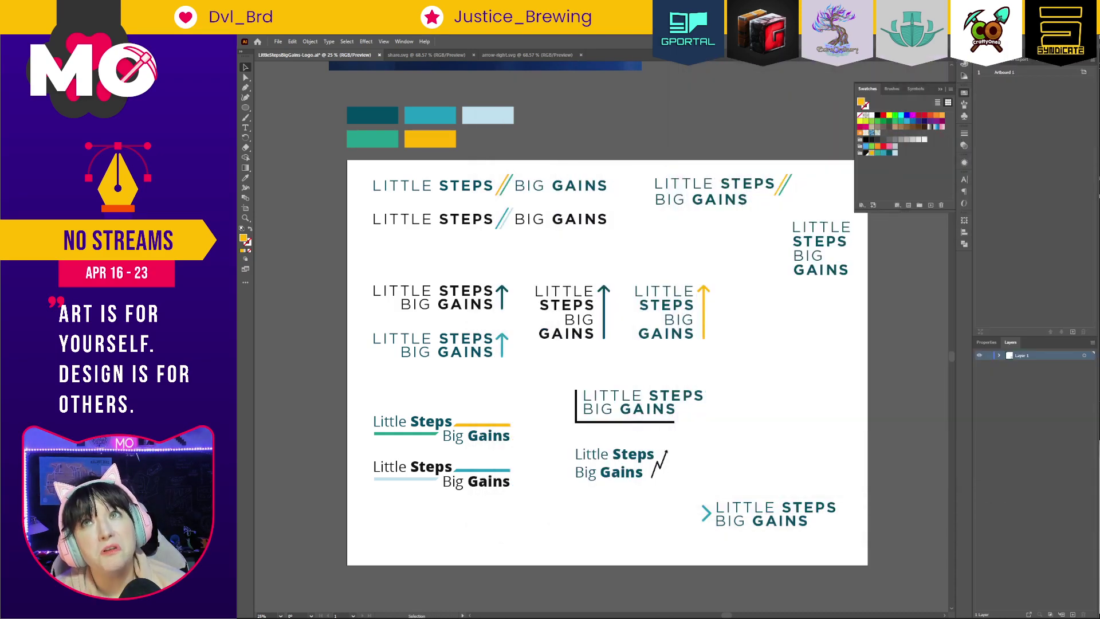
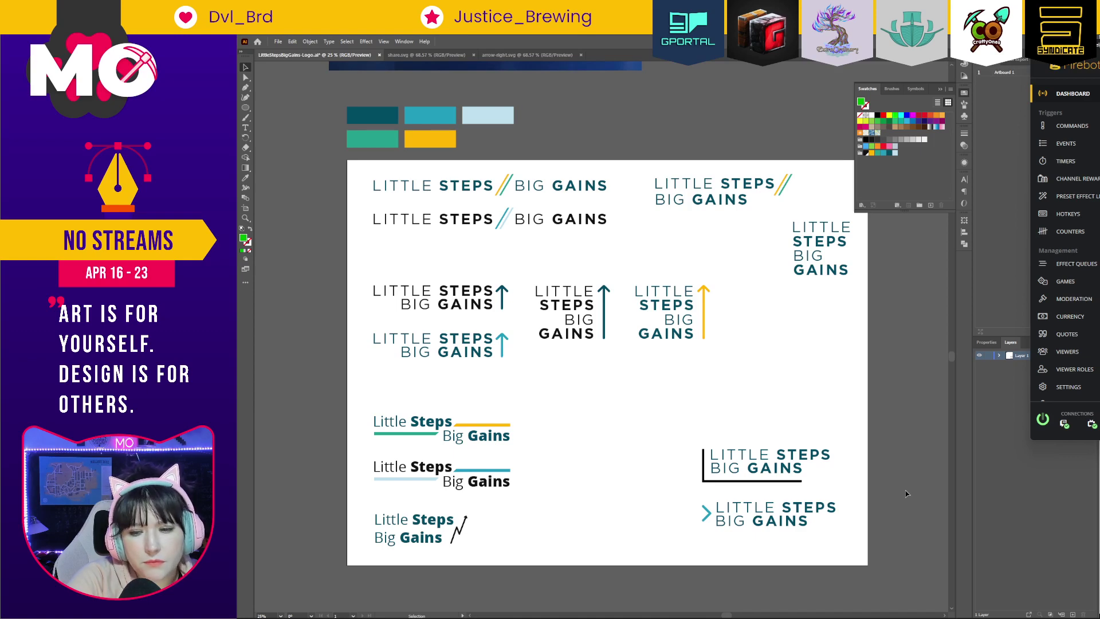
Switch to Creative Cloud Desktop and examine the libraries and the lists of installed and available apps.
{"action": "key", "text": "alt+Tab"}
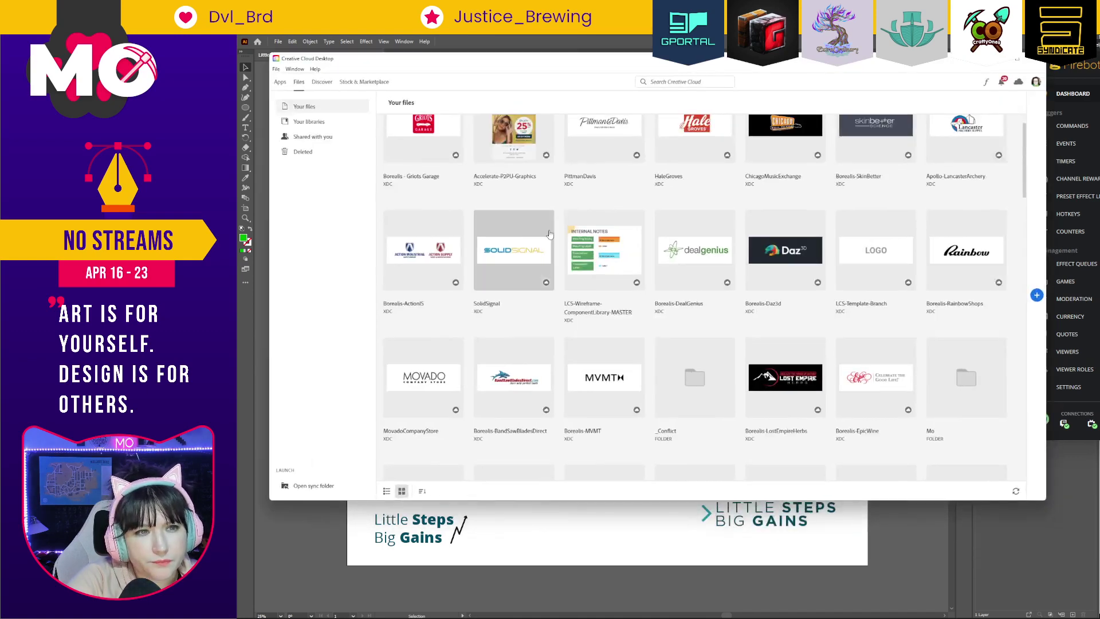
{"action": "left_click", "coordinate": [308, 123]}
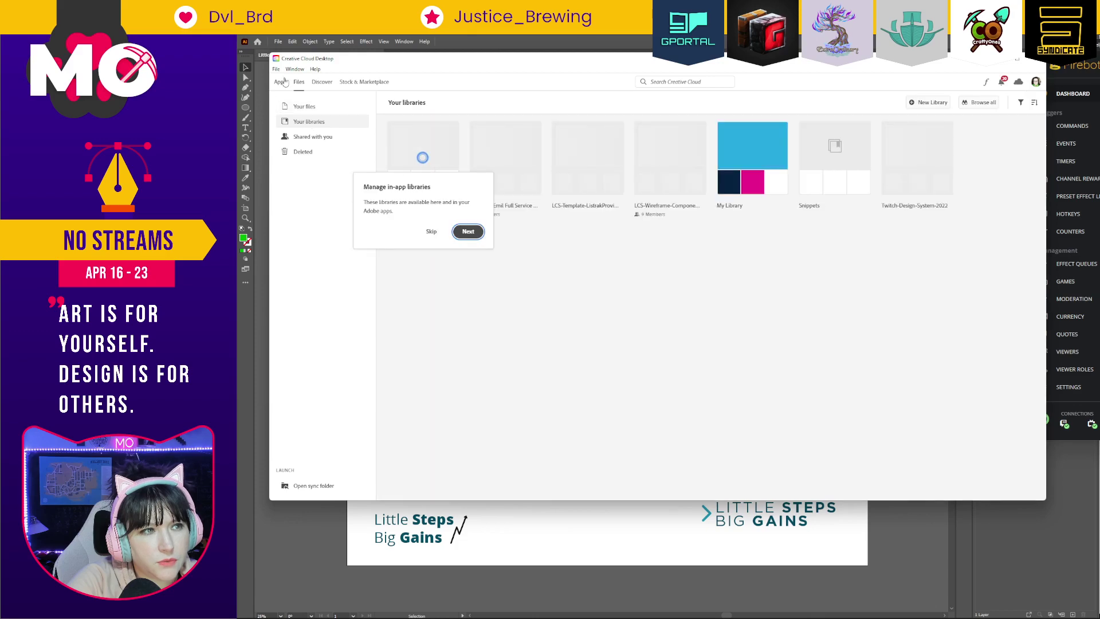
{"action": "left_click", "coordinate": [280, 83]}
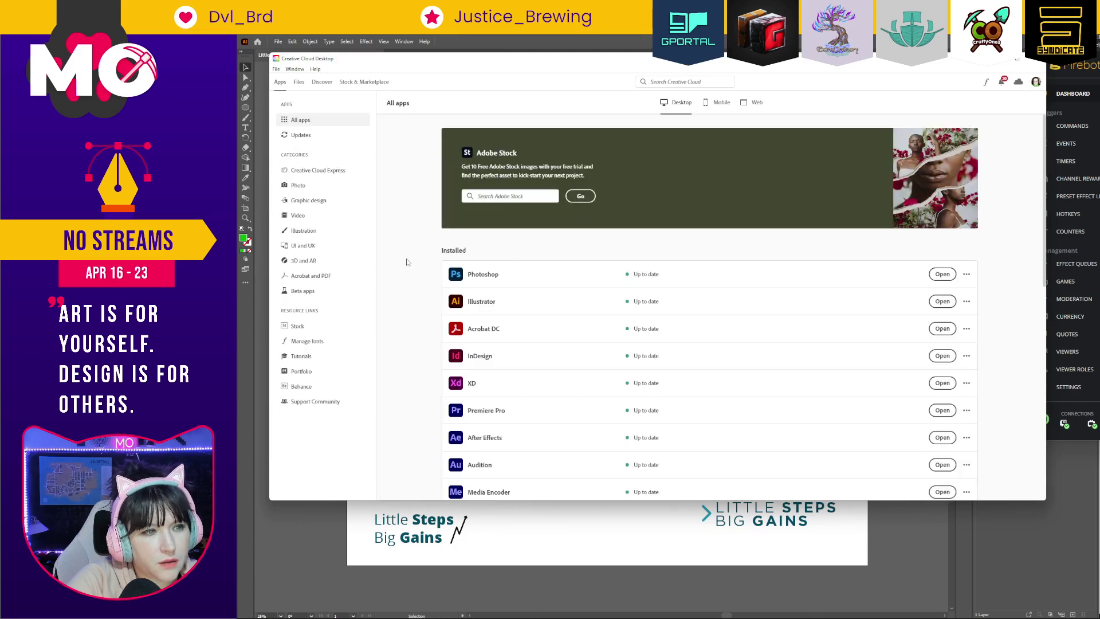
{"action": "scroll", "coordinate": [585, 404], "scroll_direction": "down", "scroll_amount": 2}
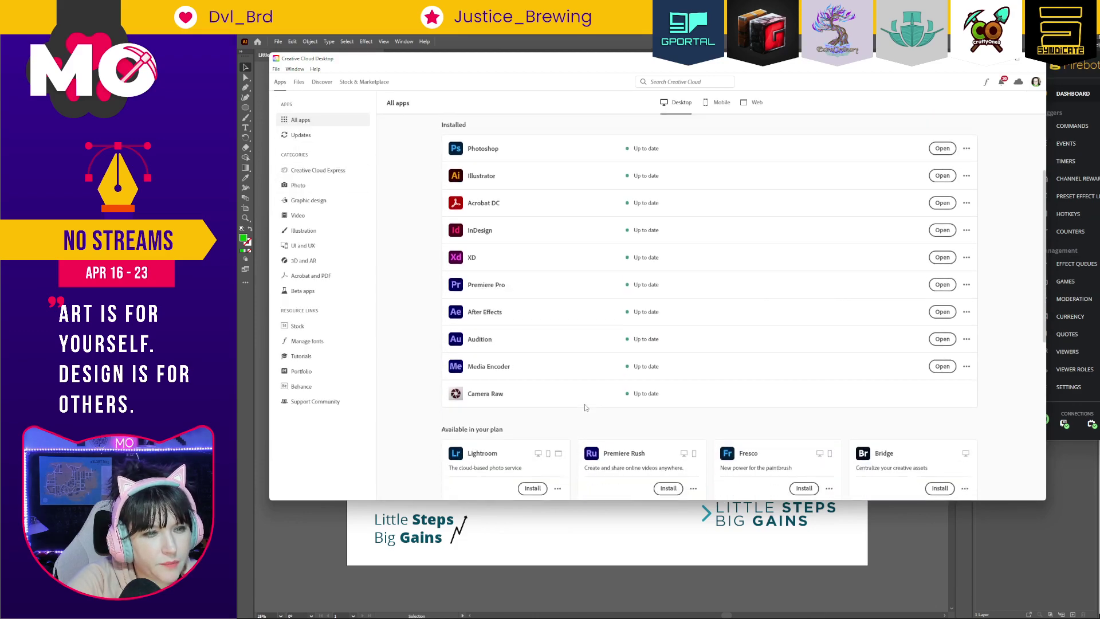
{"action": "scroll", "coordinate": [590, 407], "scroll_direction": "down", "scroll_amount": 3}
{"action": "scroll", "coordinate": [595, 407], "scroll_direction": "down", "scroll_amount": 4}
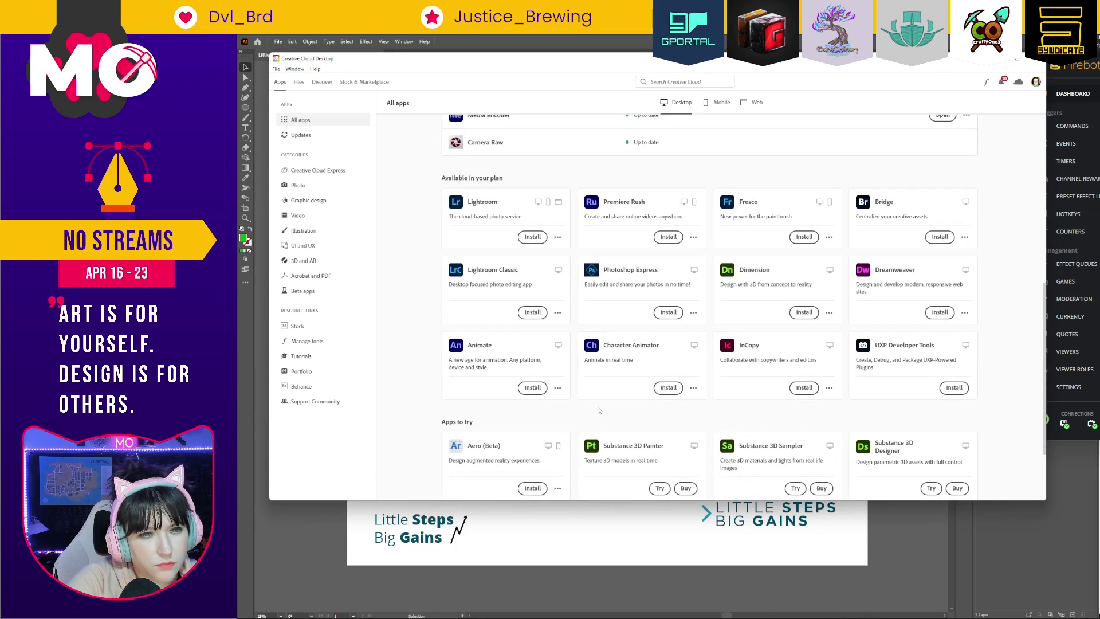
{"action": "scroll", "coordinate": [599, 411], "scroll_direction": "down", "scroll_amount": 3}
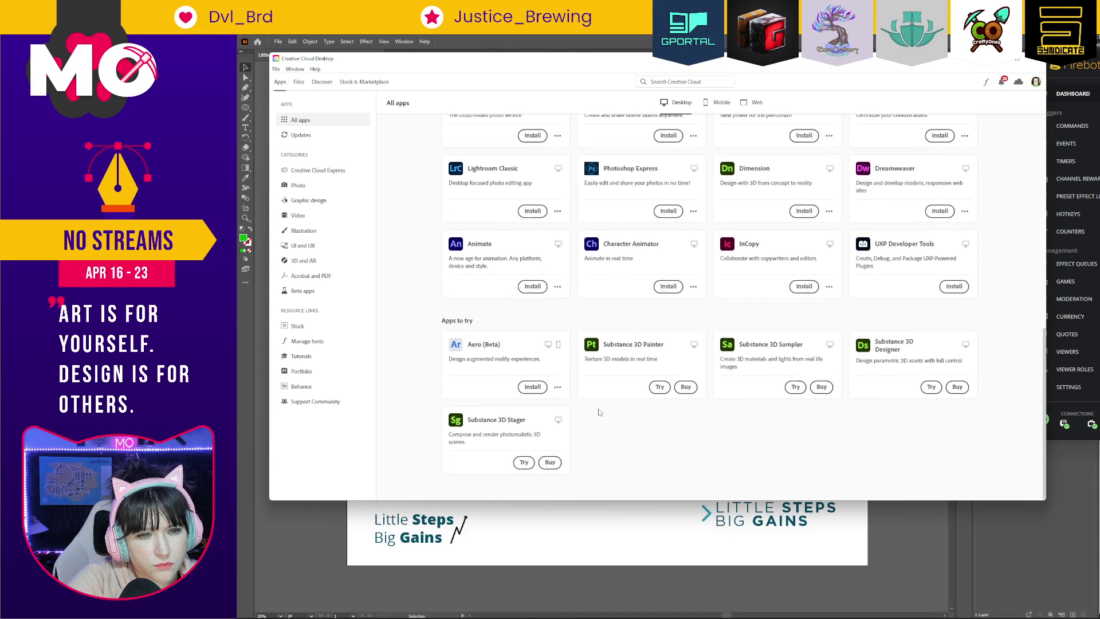
{"action": "scroll", "coordinate": [600, 411], "scroll_direction": "up", "scroll_amount": 5}
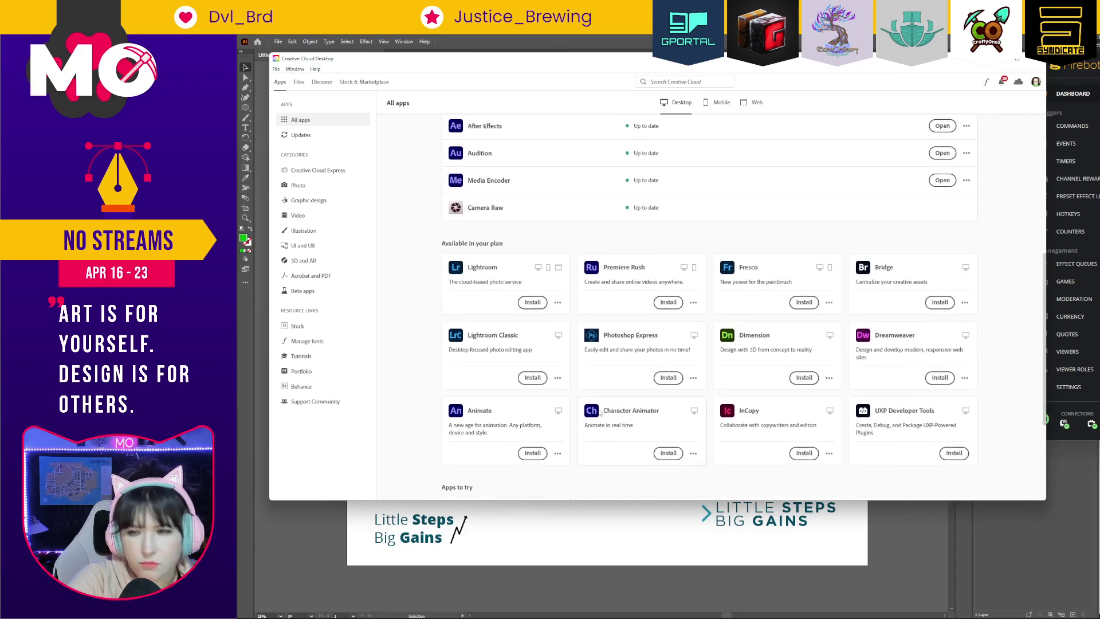
{"action": "scroll", "coordinate": [601, 412], "scroll_direction": "up", "scroll_amount": 1}
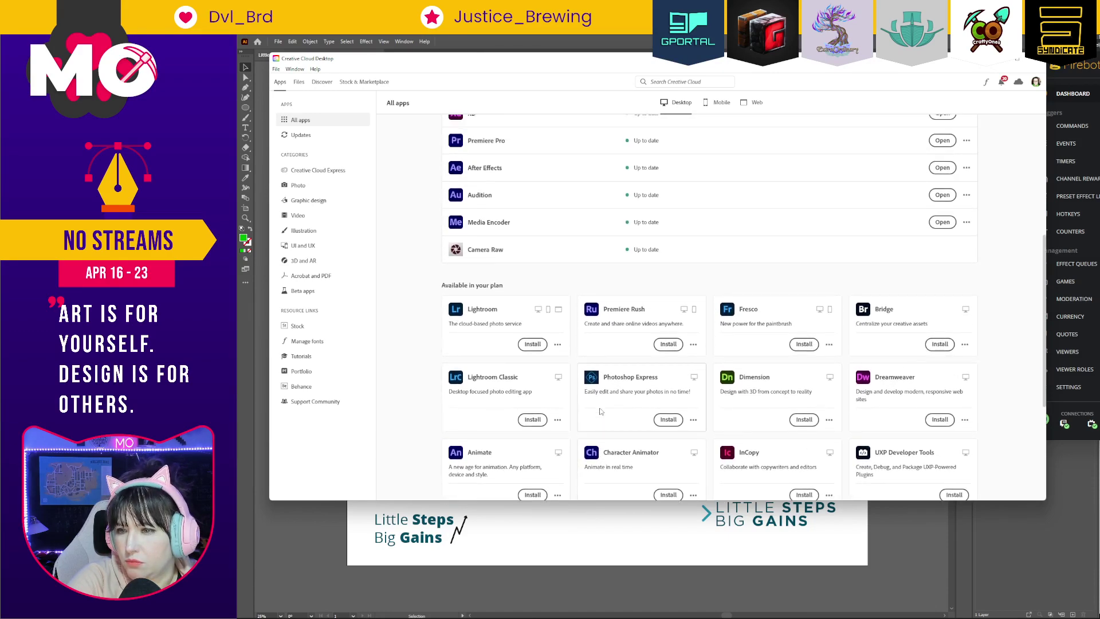
{"action": "scroll", "coordinate": [609, 409], "scroll_direction": "up", "scroll_amount": 2}
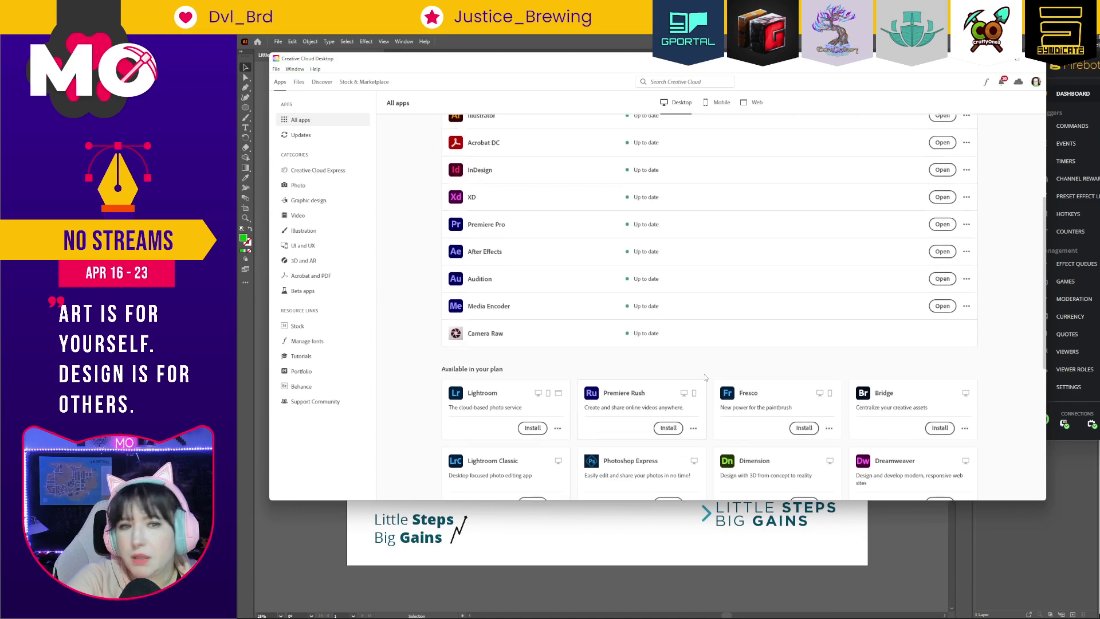
{"action": "scroll", "coordinate": [828, 324], "scroll_direction": "up", "scroll_amount": 2}
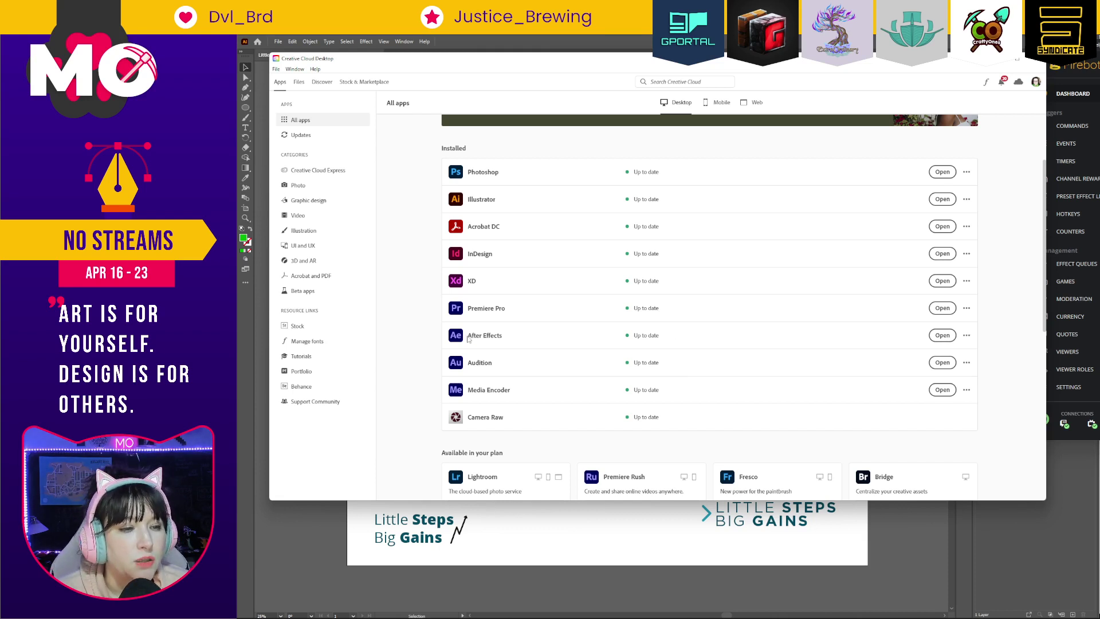
Leave Creative Cloud Desktop for Illustrator and close the two extra SVG documents, keeping only the logo document open.
{"action": "scroll", "coordinate": [775, 243], "scroll_direction": "up", "scroll_amount": 1}
{"action": "scroll", "coordinate": [776, 243], "scroll_direction": "down", "scroll_amount": 1}
{"action": "left_click", "coordinate": [997, 60]}
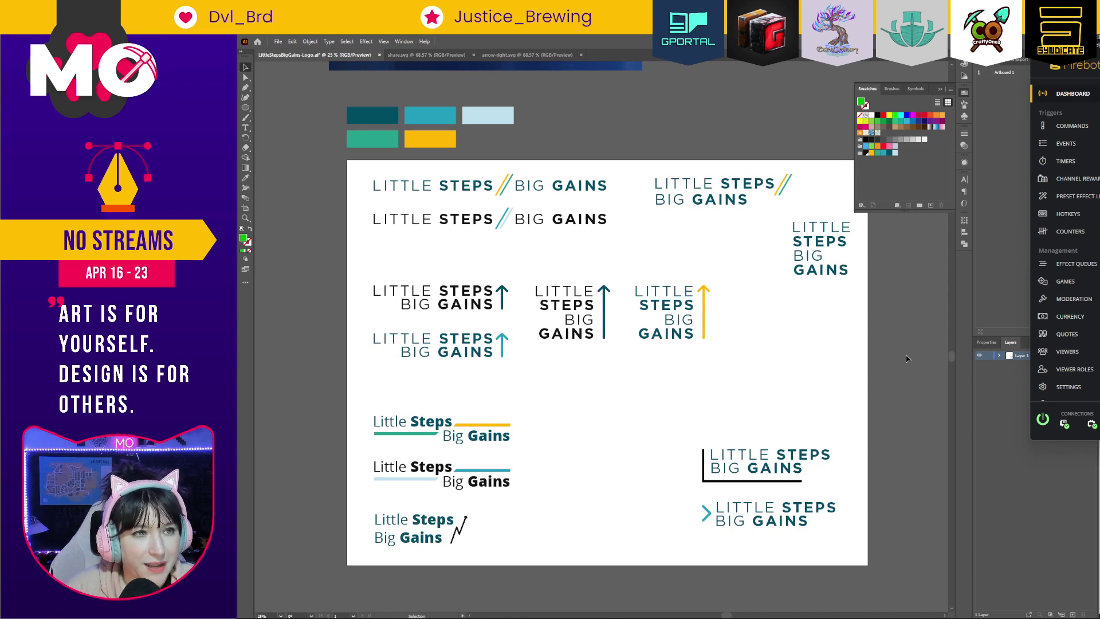
{"action": "left_click", "coordinate": [474, 55]}
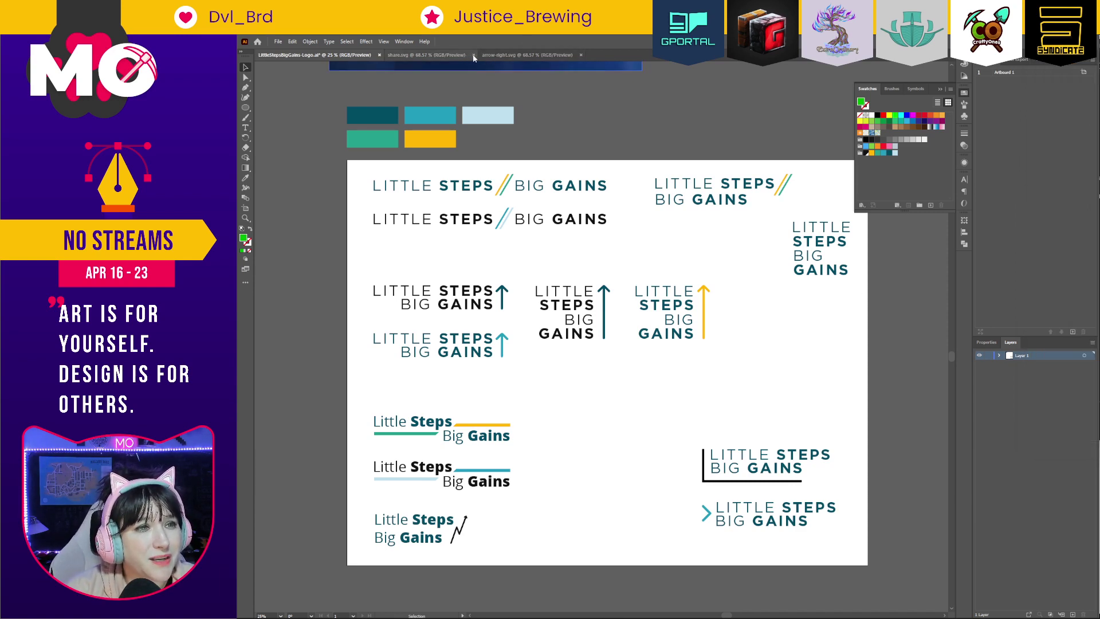
{"action": "left_click", "coordinate": [486, 55]}
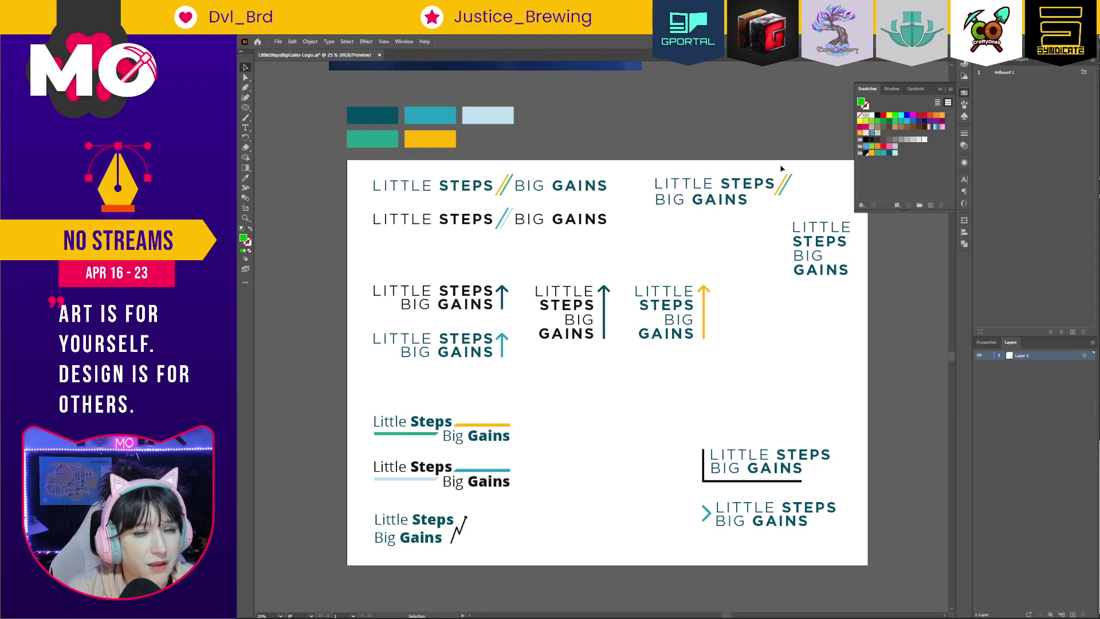
Recolor the arrow of the dark teal two-line arrow logo brand yellow.
{"action": "left_click", "coordinate": [964, 94]}
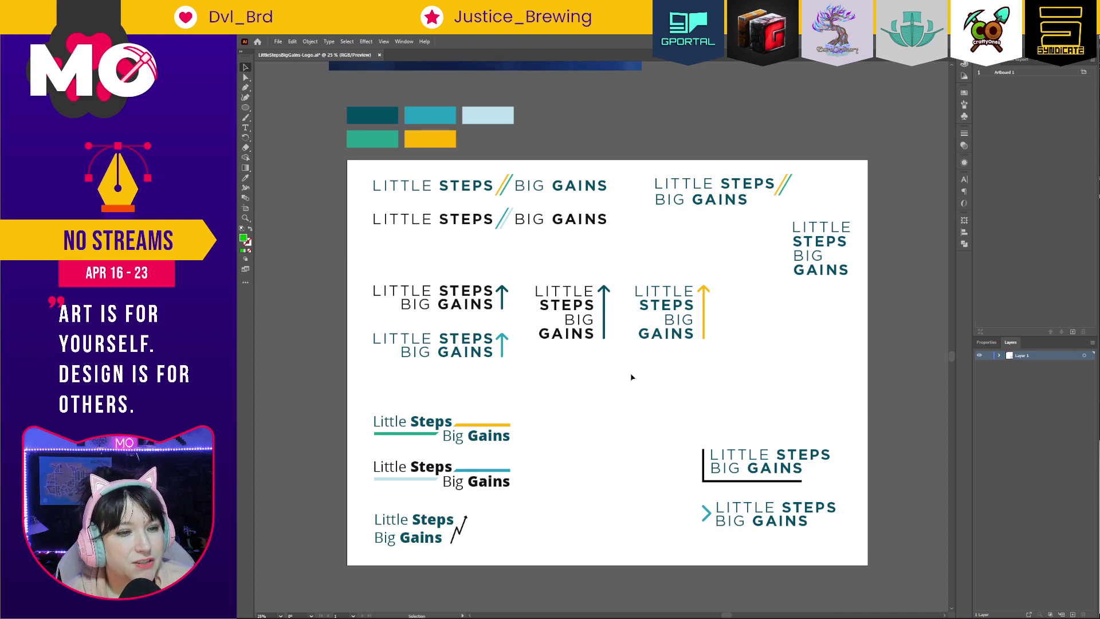
{"action": "left_click", "coordinate": [503, 343]}
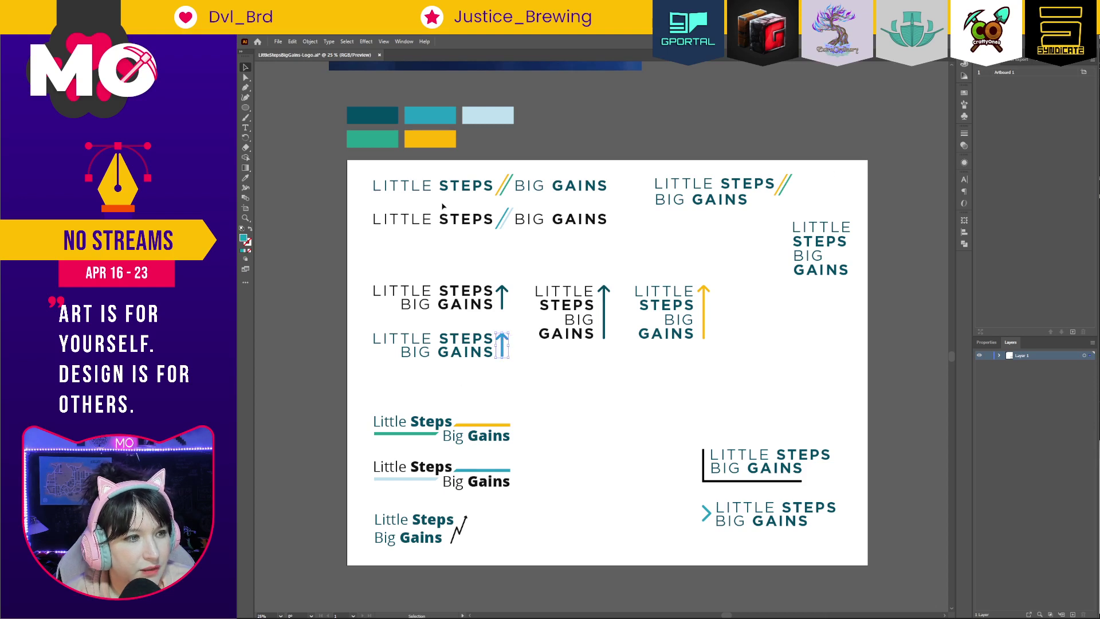
{"action": "left_click", "coordinate": [966, 94]}
{"action": "left_click", "coordinate": [873, 153]}
Delete the five brand color rectangles above the artboard and move the blue banner image into their place.
{"action": "left_click", "coordinate": [426, 108]}
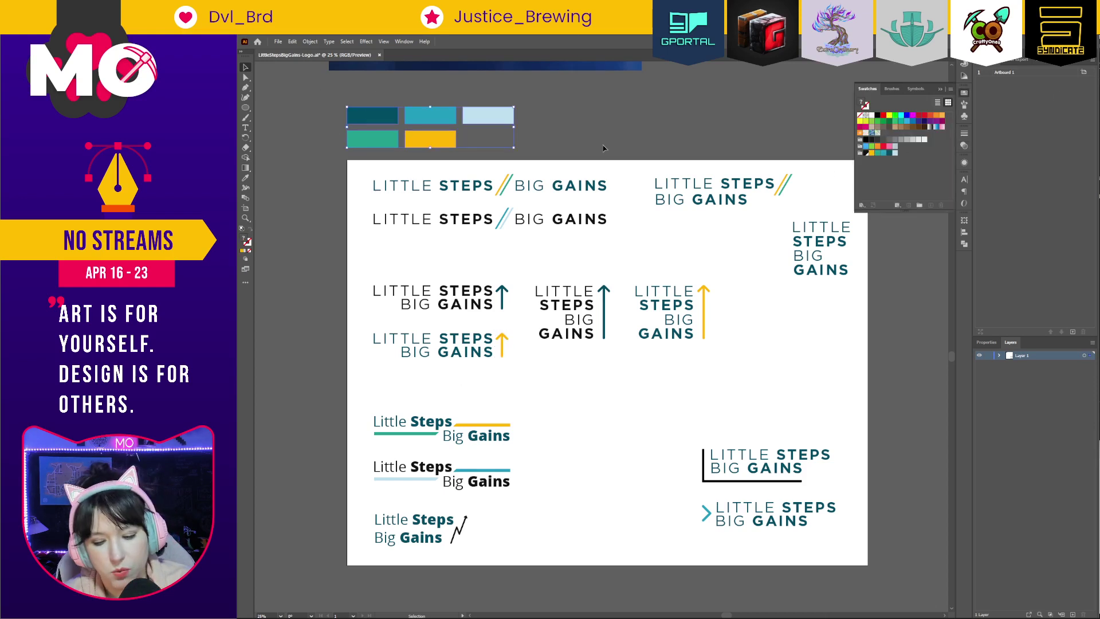
{"action": "key", "text": "Delete"}
{"action": "left_click_drag", "start_coordinate": [610, 70], "coordinate": [703, 136]}
{"action": "left_click", "coordinate": [886, 411]}
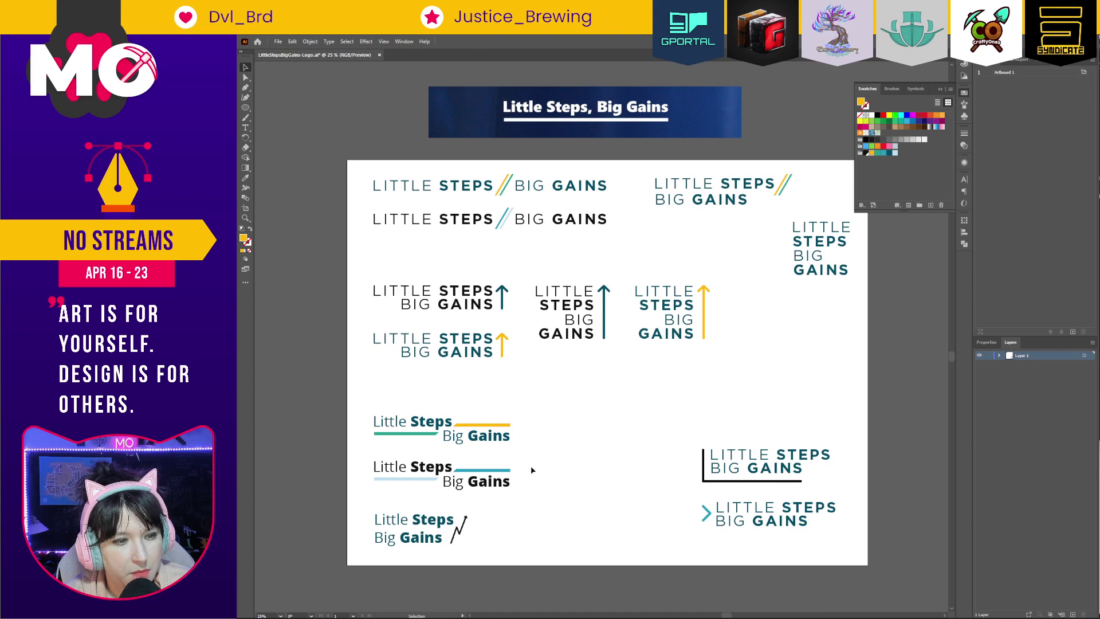
Copy the "Little Steps" text into the empty area below the tall arrow logos and extend it to "Little Steps, Big Gains".
{"action": "left_click_drag", "start_coordinate": [427, 415], "coordinate": [638, 384]}
{"action": "key", "text": "t"}
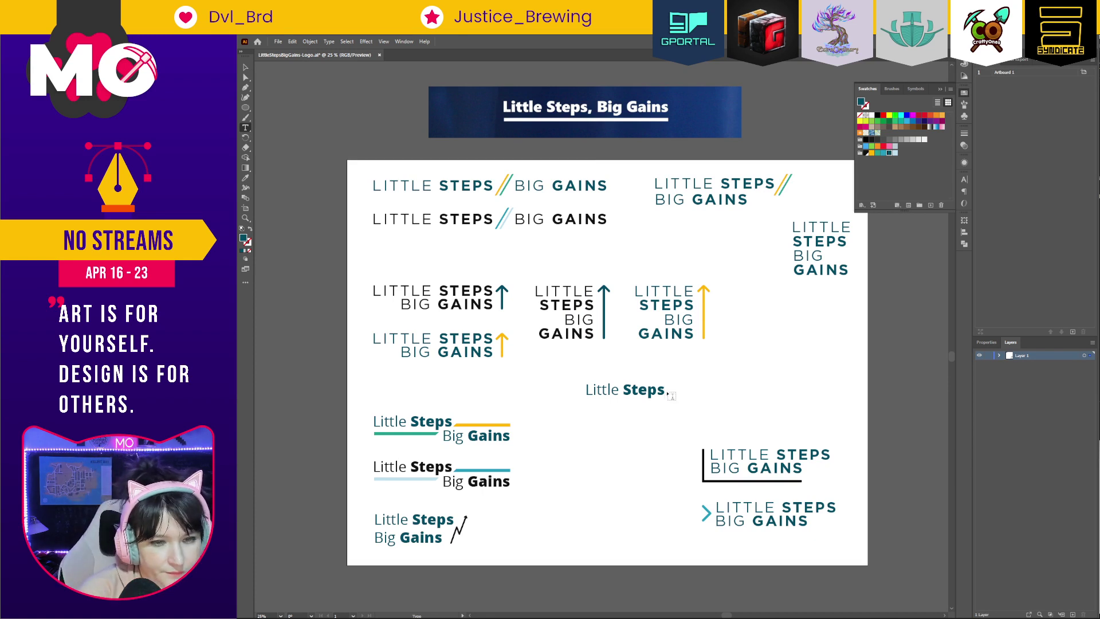
{"action": "type", "text": "Big G"}
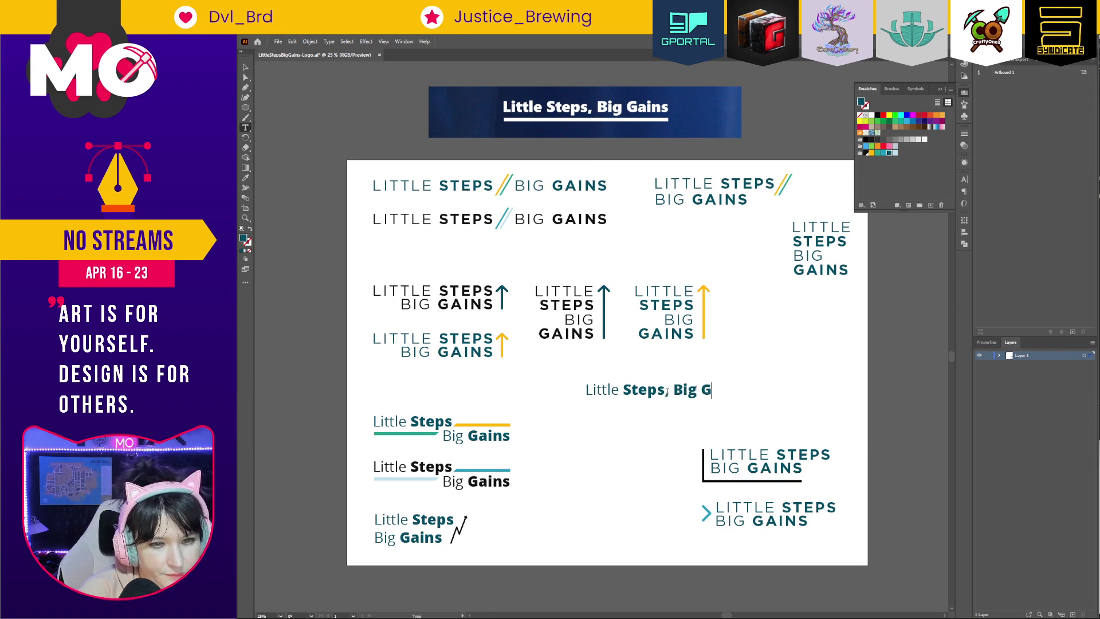
{"action": "type", "text": "ains"}
{"action": "left_click_drag", "start_coordinate": [698, 390], "coordinate": [661, 390]}
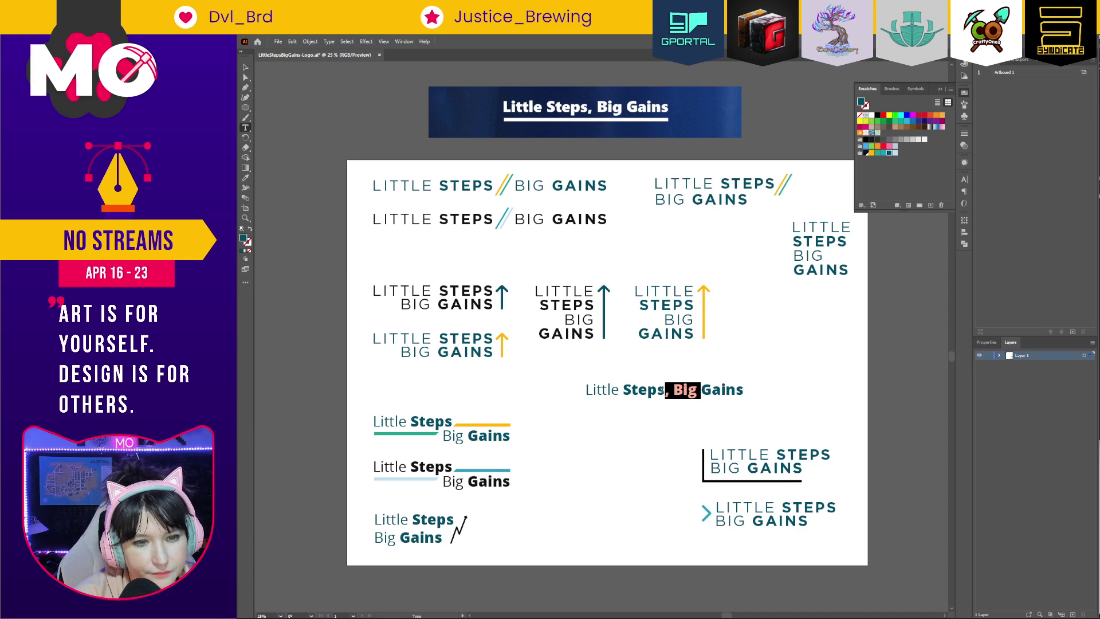
{"action": "key", "text": "ctrl"}
{"action": "key", "text": "Escape"}
{"action": "left_click", "coordinate": [573, 258]}
{"action": "left_click", "coordinate": [665, 390]}
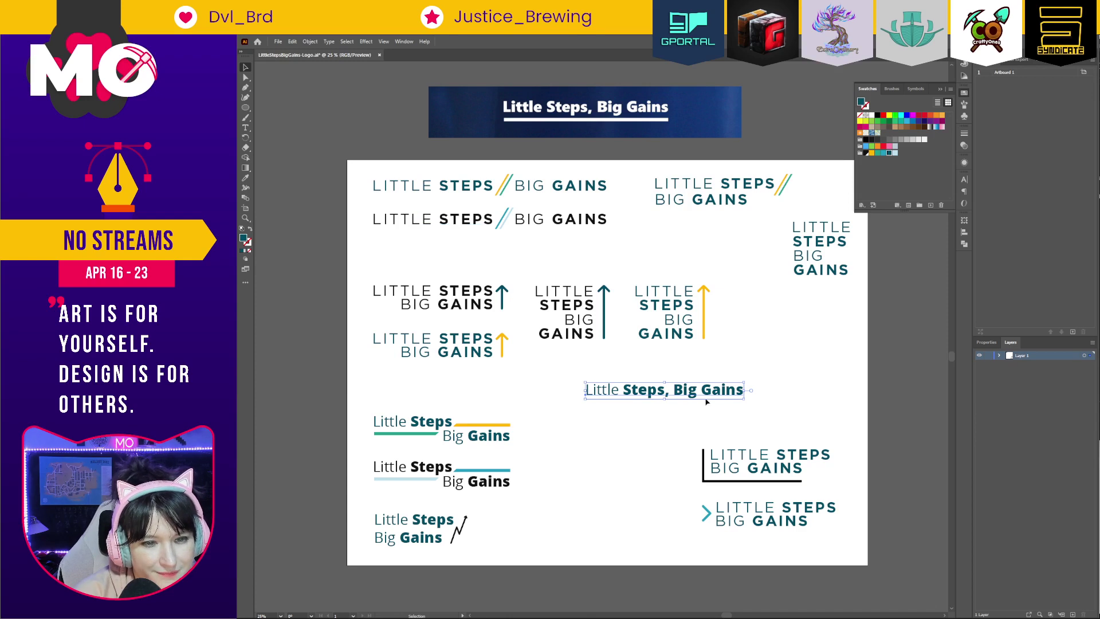
{"action": "double_click", "coordinate": [673, 390]}
{"action": "key", "text": "ctrl+a"}
{"action": "left_click", "coordinate": [658, 389]}
{"action": "left_click_drag", "start_coordinate": [660, 390], "coordinate": [698, 390]}
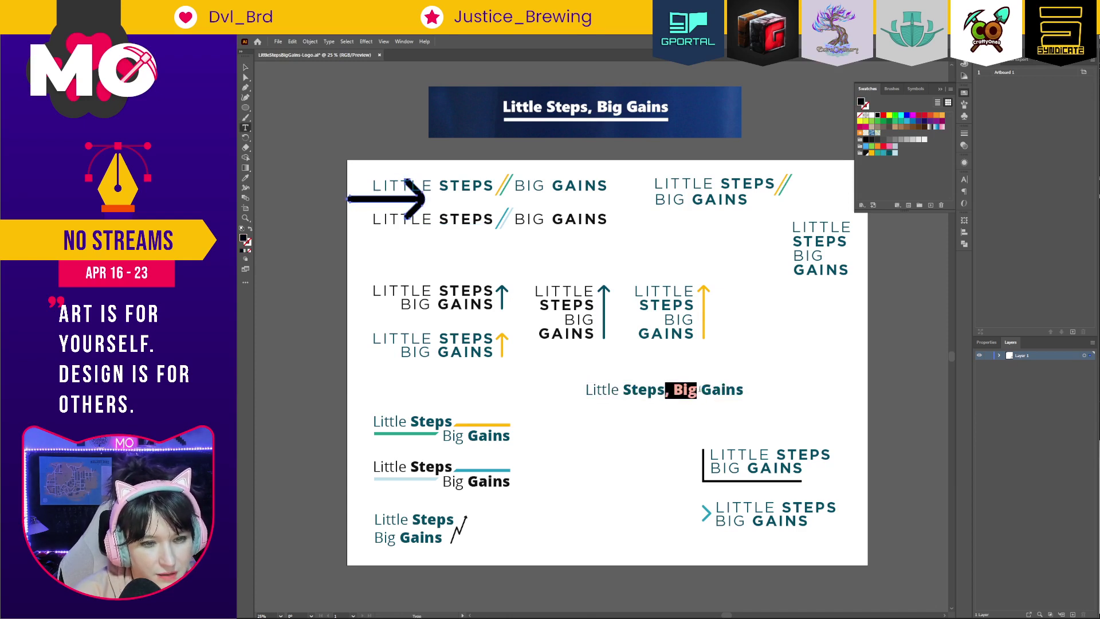
{"action": "left_click", "coordinate": [245, 68]}
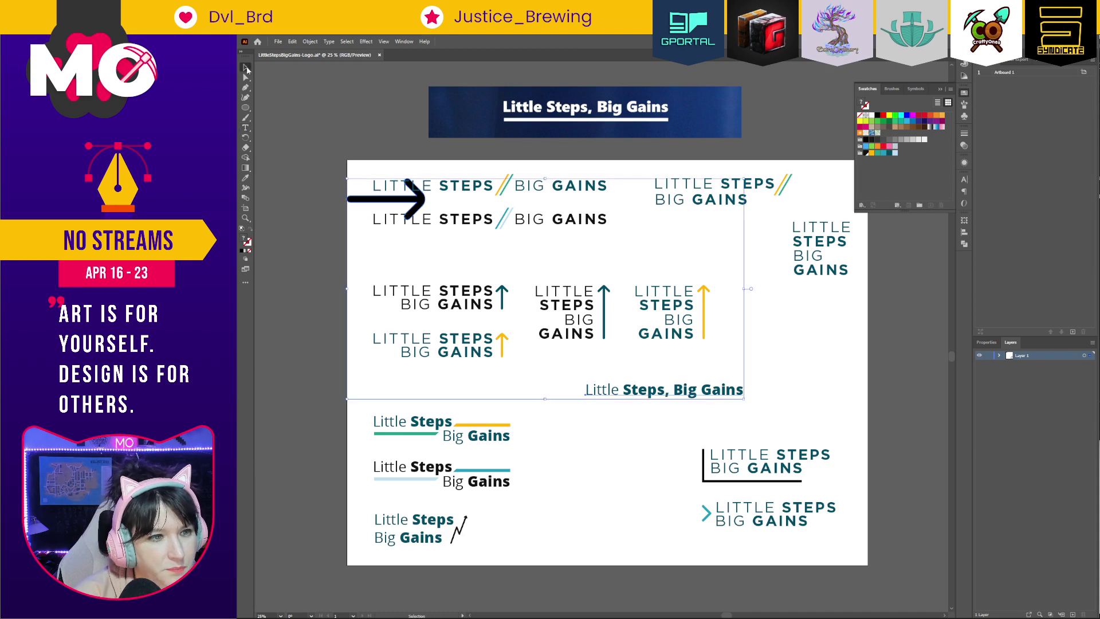
{"action": "left_click", "coordinate": [784, 372]}
Set ", Big" in the new one-line wordmark to Open Sans Regular and move the wordmark toward the artboard's right edge.
{"action": "left_click", "coordinate": [695, 390]}
{"action": "double_click", "coordinate": [694, 390]}
{"action": "key", "text": "ctrl+a"}
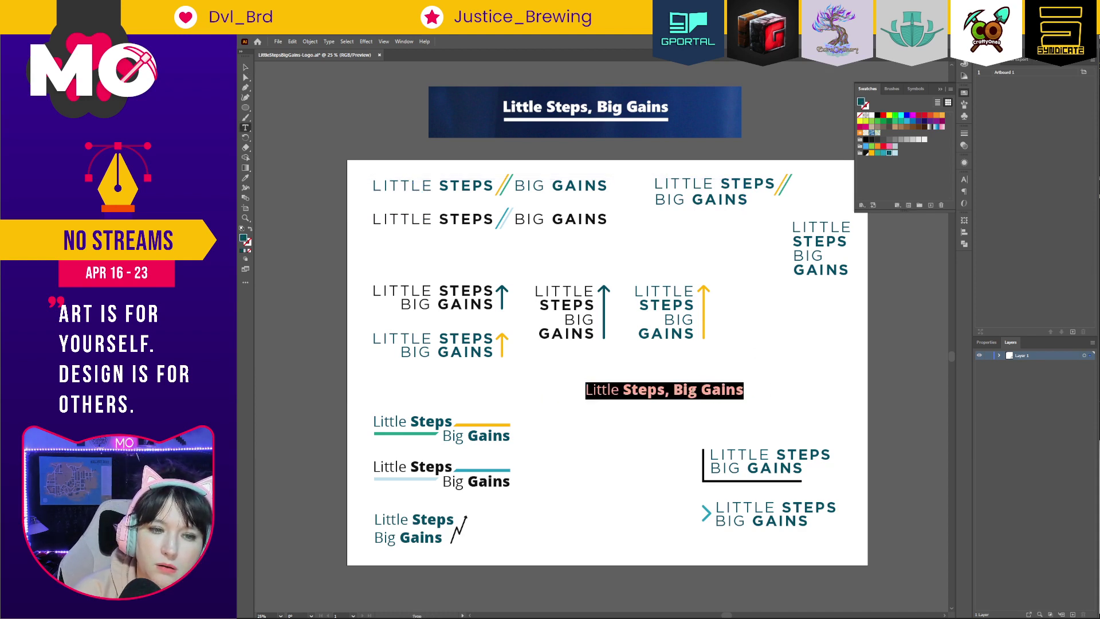
{"action": "left_click", "coordinate": [666, 388]}
{"action": "double_click", "coordinate": [685, 390]}
{"action": "key", "text": "shift+Left"}
{"action": "key", "text": "shift+Left"}
{"action": "left_click", "coordinate": [965, 179]}
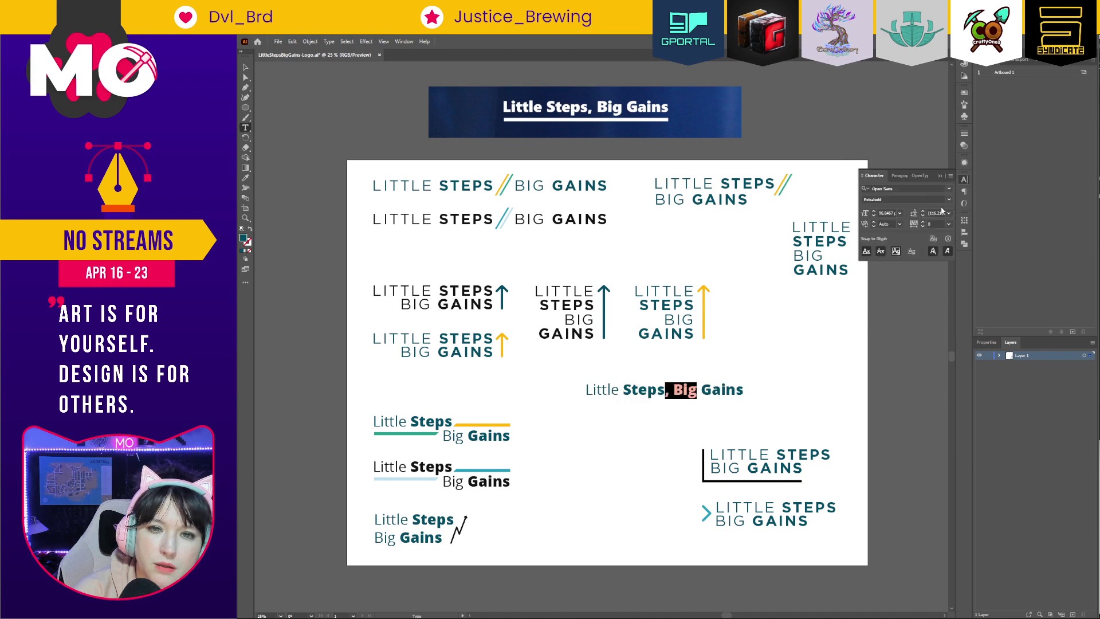
{"action": "left_click", "coordinate": [948, 200]}
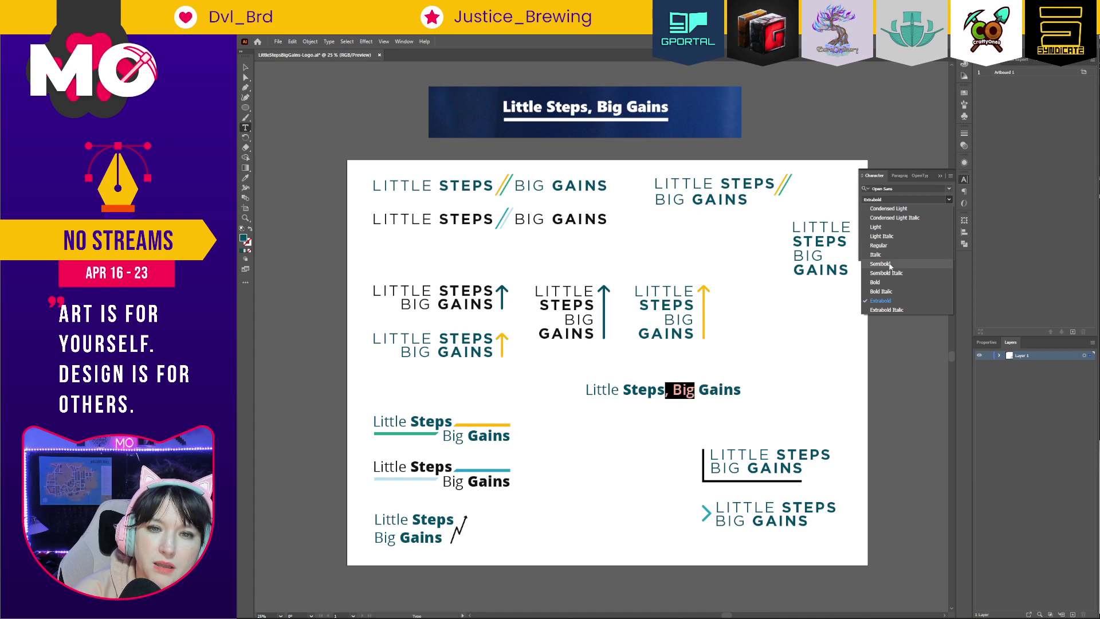
{"action": "left_click", "coordinate": [878, 246]}
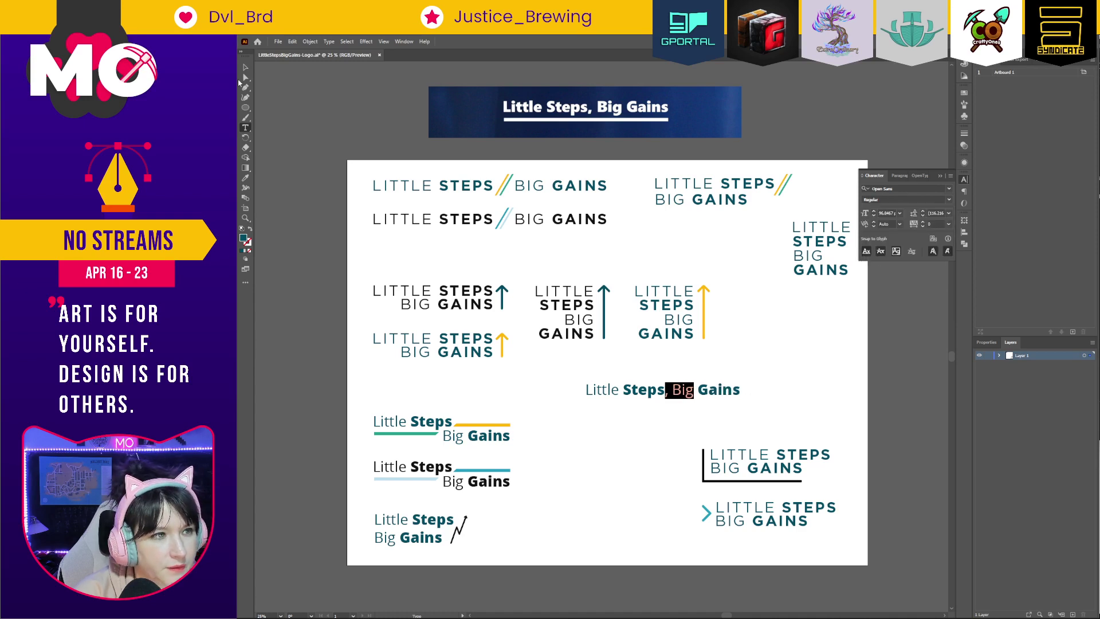
{"action": "key", "text": "Escape"}
{"action": "left_click_drag", "start_coordinate": [722, 394], "coordinate": [812, 394]}
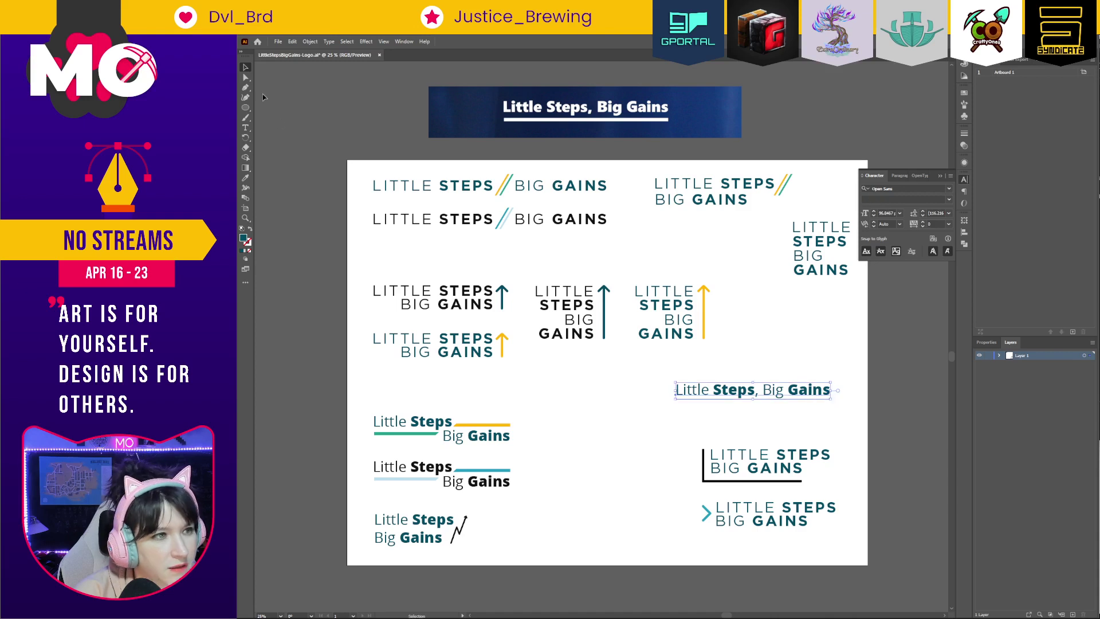
Draw a thin dark teal rectangle as a full-width underline beneath the one-line wordmark and nudge it slightly down.
{"action": "left_click", "coordinate": [245, 108]}
{"action": "left_click", "coordinate": [287, 108]}
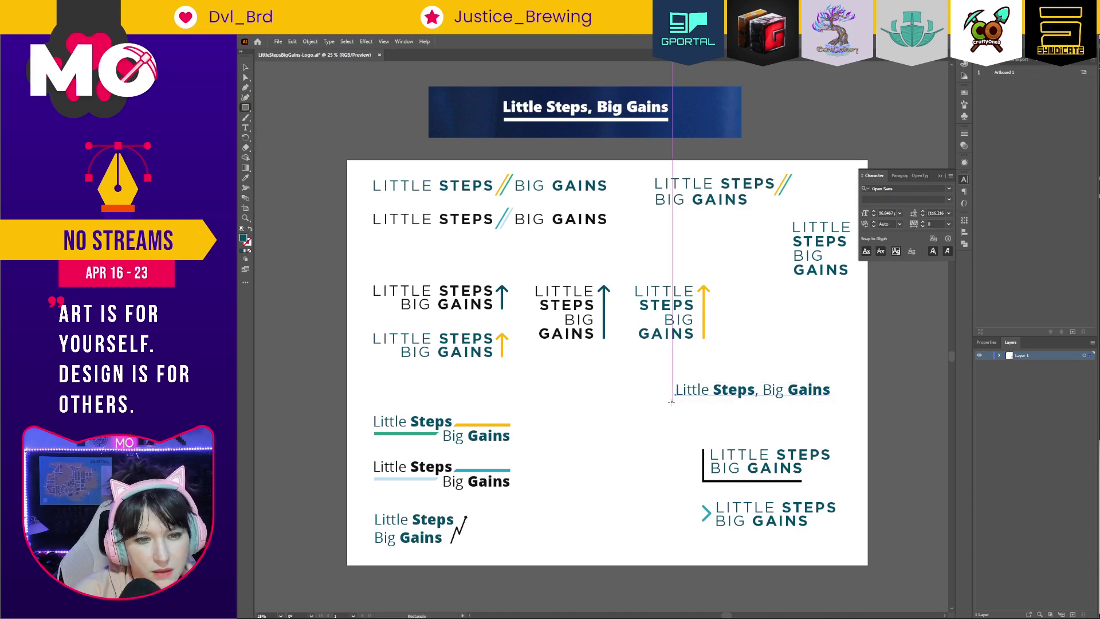
{"action": "left_click_drag", "start_coordinate": [676, 397], "coordinate": [831, 401]}
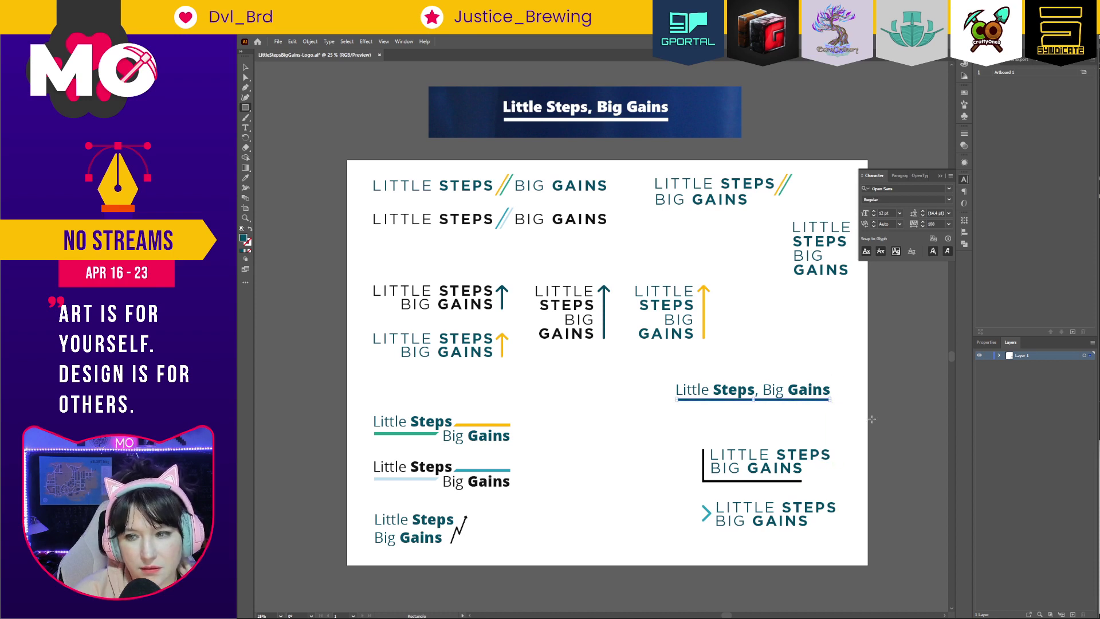
{"action": "key", "text": "Down"}
{"action": "key", "text": "Down"}
{"action": "key", "text": "Down"}
{"action": "key", "text": "Down"}
{"action": "key", "text": "Down"}
{"action": "key", "text": "Down"}
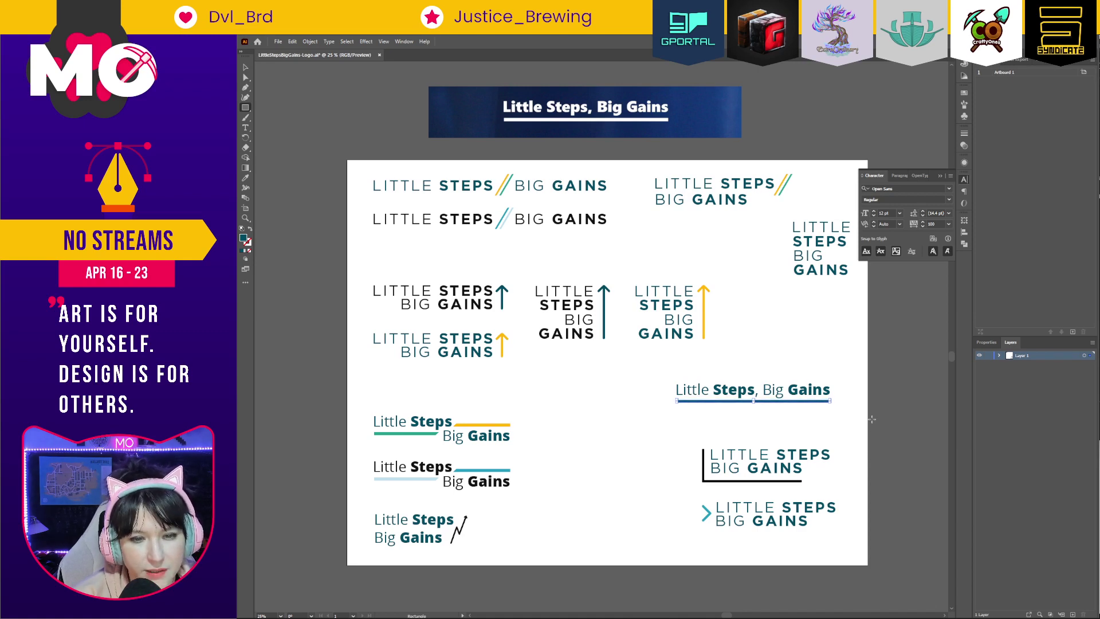
Shorten the underline from its right end so it stops just before the descender of the "p" in "Steps".
{"action": "left_click", "coordinate": [244, 68]}
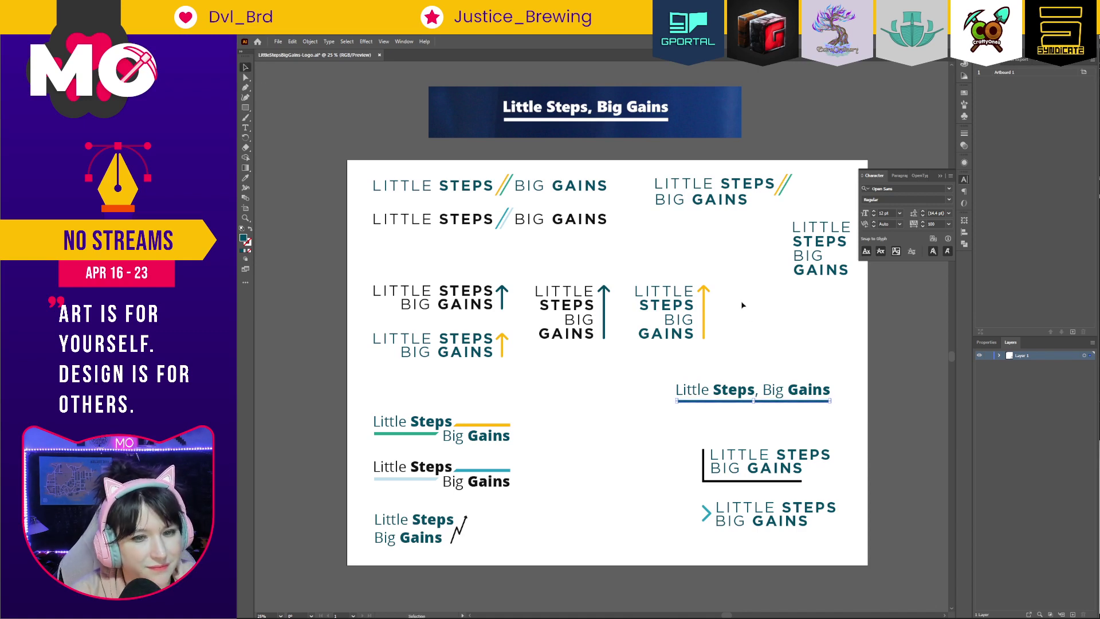
{"action": "key", "text": "z"}
{"action": "left_click_drag", "start_coordinate": [650, 356], "coordinate": [476, 277]}
{"action": "left_click", "coordinate": [720, 375]}
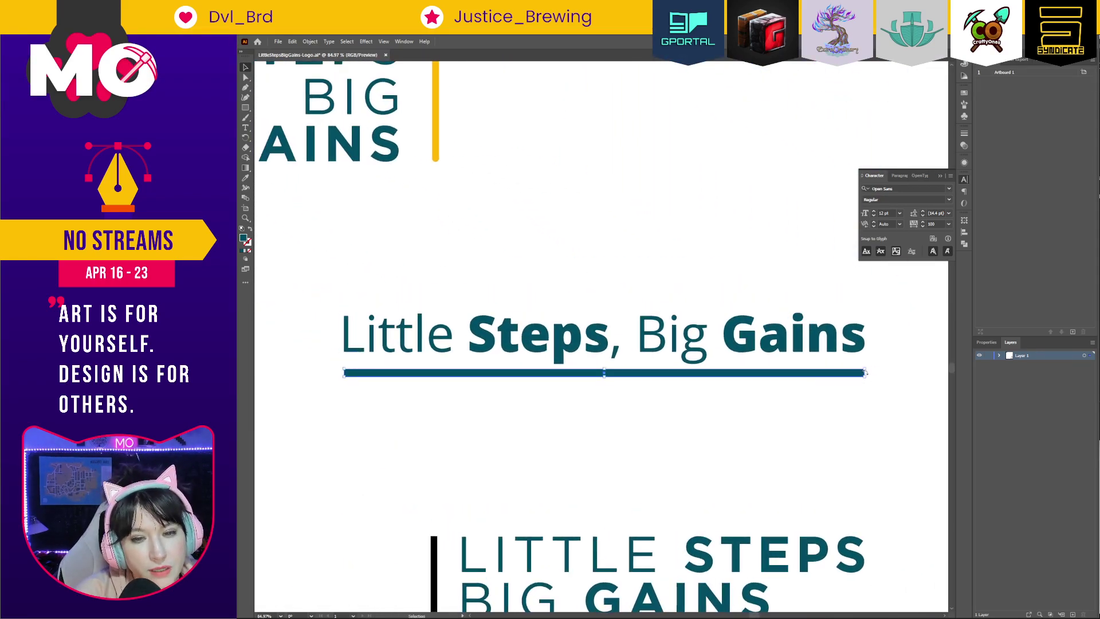
{"action": "key", "text": "ctrl+1"}
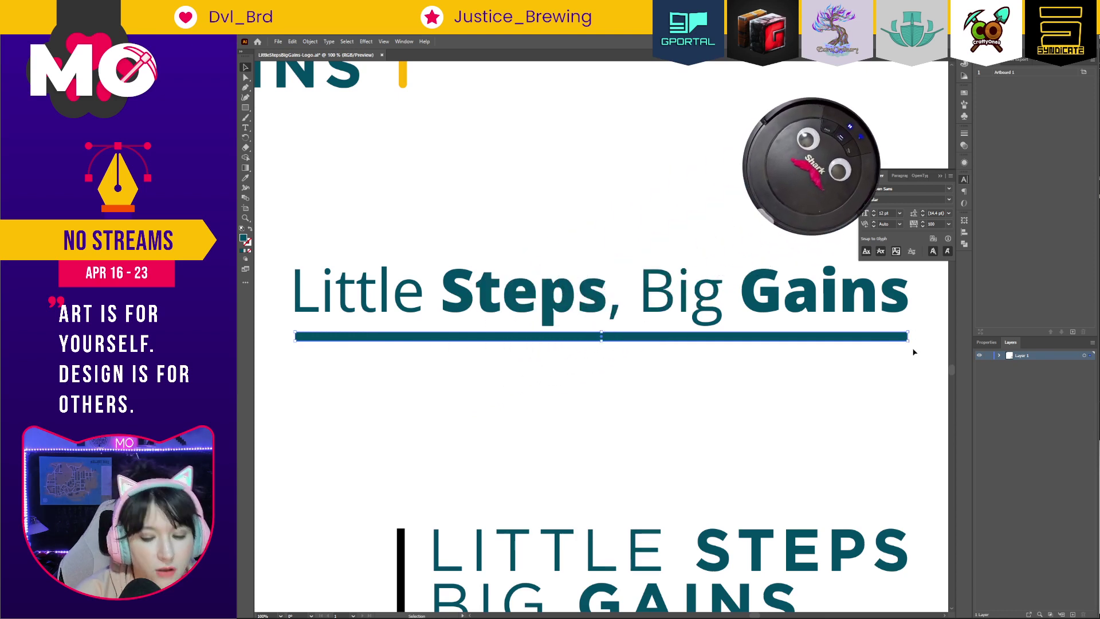
{"action": "key", "text": "ctrl+equal"}
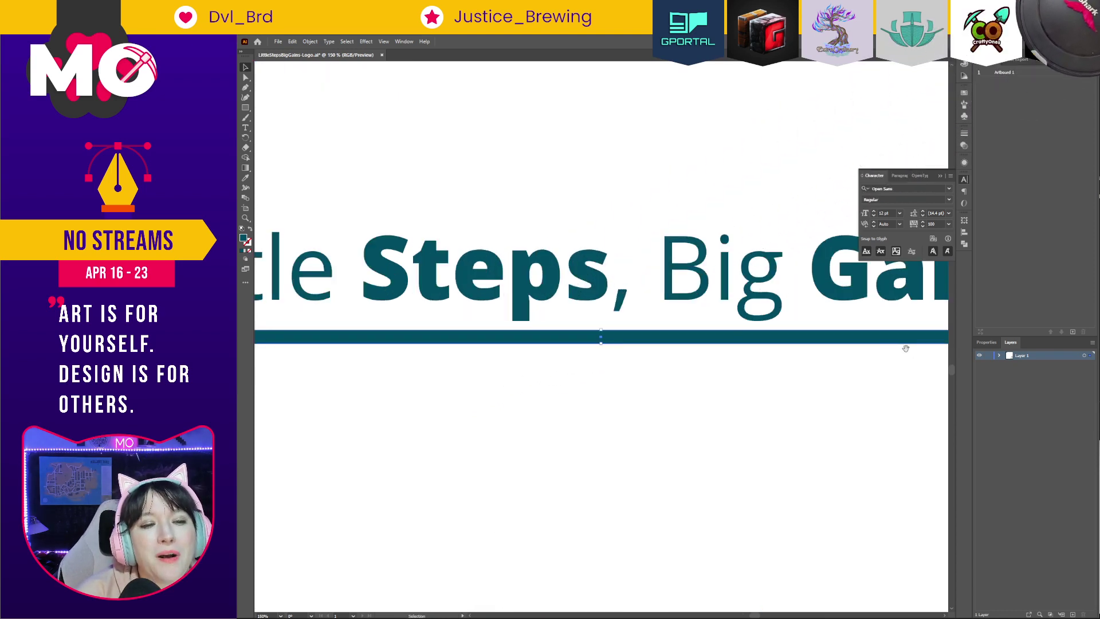
{"action": "scroll", "coordinate": [903, 346], "scroll_direction": "right", "scroll_amount": 5}
{"action": "key", "text": "v"}
{"action": "left_click", "coordinate": [894, 318]}
{"action": "left_click_drag", "start_coordinate": [898, 317], "coordinate": [344, 354]}
{"action": "scroll", "coordinate": [367, 389], "scroll_direction": "left", "scroll_amount": 4}
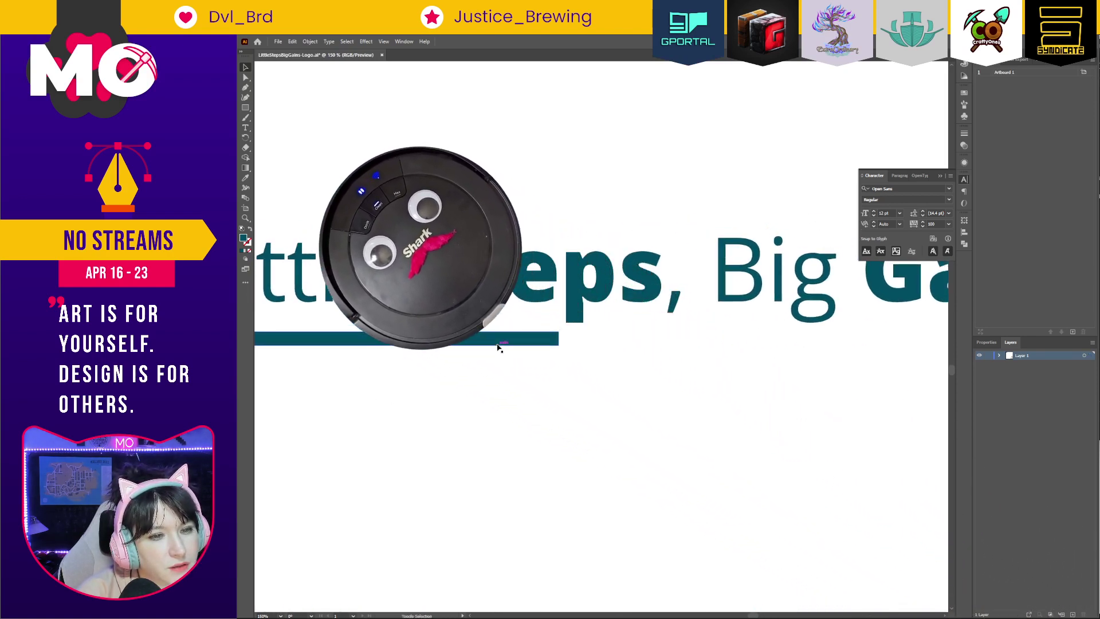
Fine-tune the shortened underline's position so its left end lines up with the "L" of "Little".
{"action": "left_click_drag", "start_coordinate": [522, 339], "coordinate": [523, 327]}
{"action": "key", "text": "ctrl+minus"}
{"action": "key", "text": "ctrl+minus"}
{"action": "key", "text": "ctrl+minus"}
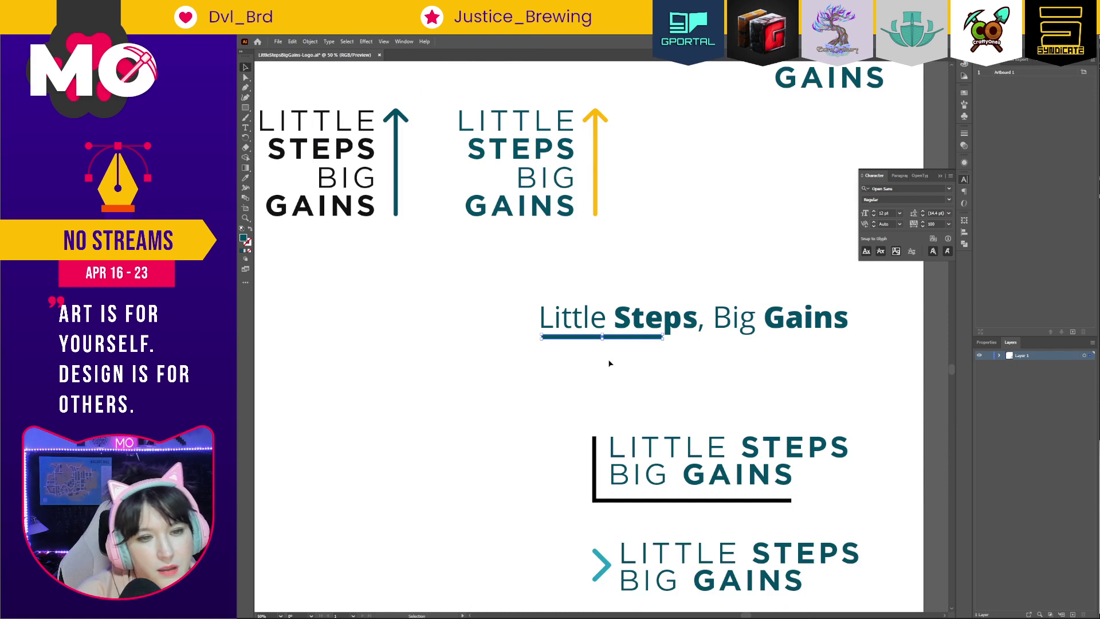
{"action": "left_click_drag", "start_coordinate": [600, 340], "coordinate": [604, 340]}
{"action": "scroll", "coordinate": [523, 312], "scroll_direction": "up", "scroll_amount": 5}
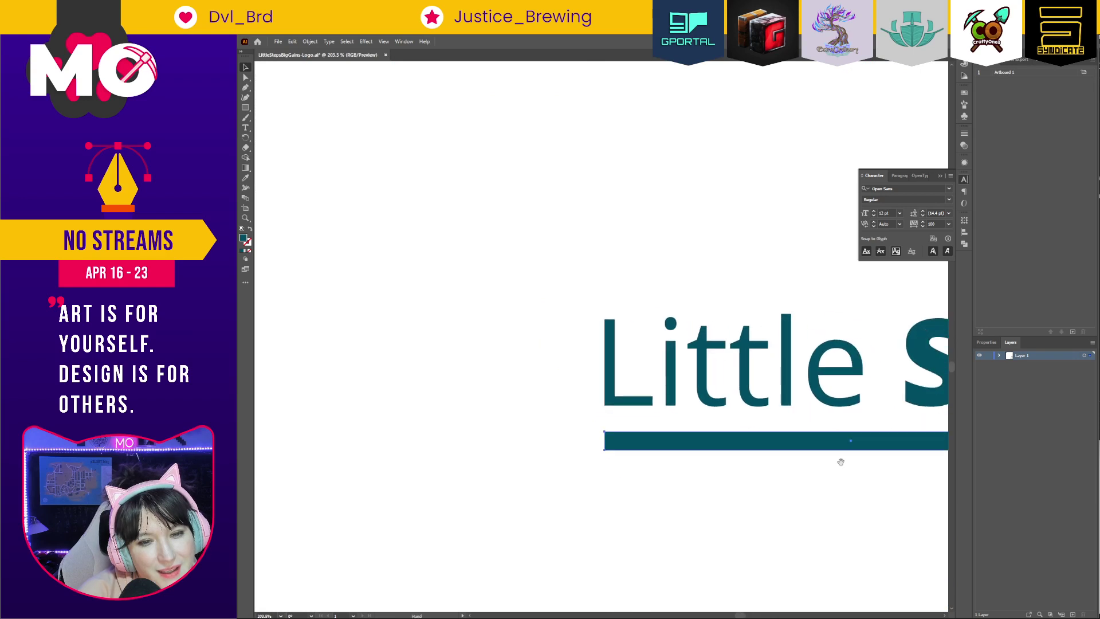
{"action": "left_click_drag", "start_coordinate": [841, 461], "coordinate": [565, 395]}
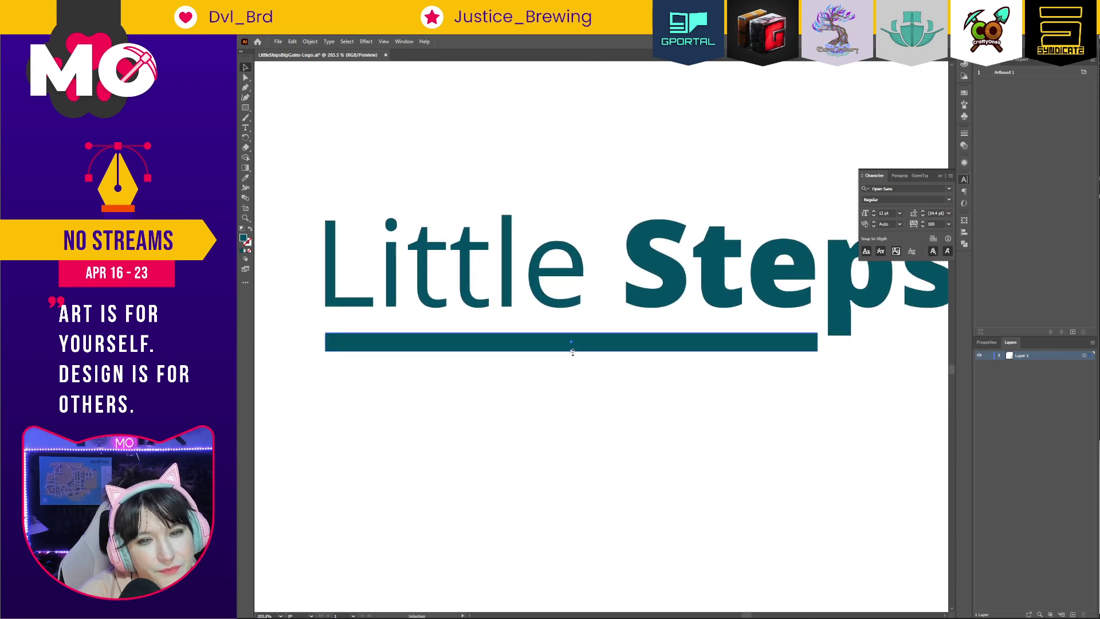
Duplicate the underline beneath "Gains" and fit it from the descender of the "g" in "Big" to the end of the wordmark.
{"action": "left_click_drag", "start_coordinate": [734, 393], "coordinate": [403, 430]}
{"action": "left_click_drag", "start_coordinate": [372, 367], "coordinate": [1008, 366]}
{"action": "key", "text": "Escape"}
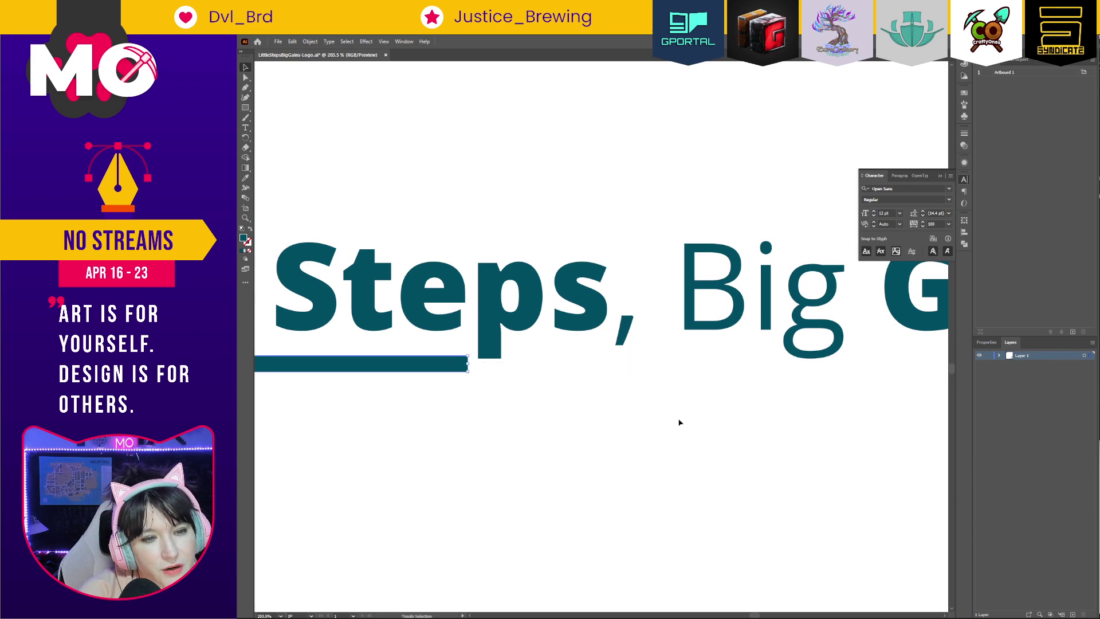
{"action": "left_click_drag", "start_coordinate": [420, 363], "coordinate": [445, 404]}
{"action": "key", "text": "ctrl+z"}
{"action": "left_click_drag", "start_coordinate": [386, 368], "coordinate": [873, 371]}
{"action": "left_click_drag", "start_coordinate": [601, 370], "coordinate": [790, 389]}
{"action": "scroll", "coordinate": [799, 430], "scroll_direction": "right", "scroll_amount": 10}
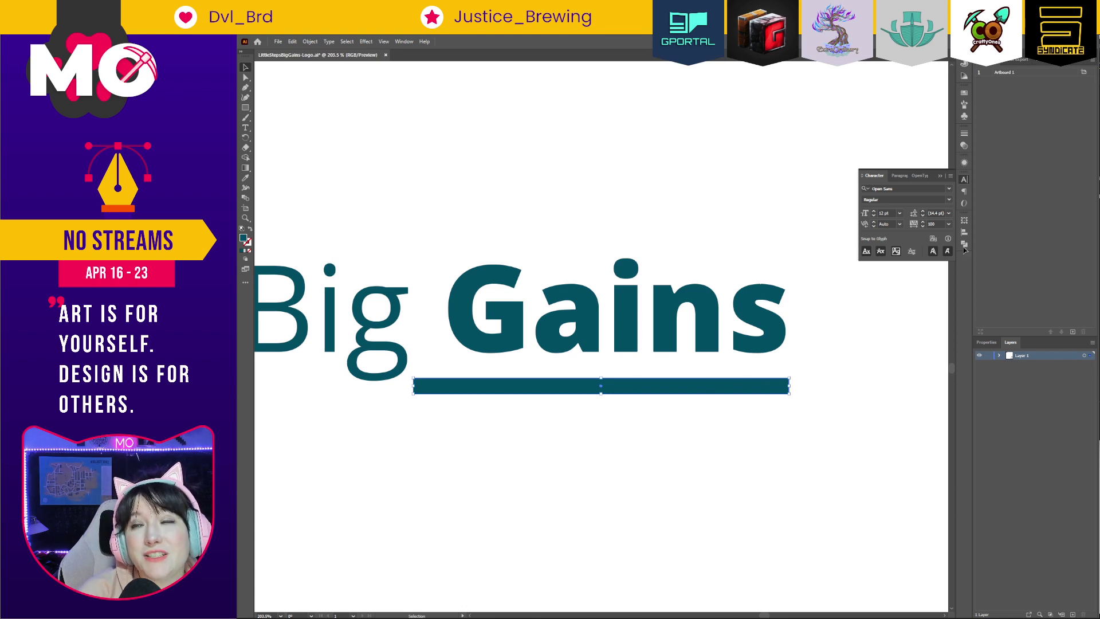
{"action": "left_click_drag", "start_coordinate": [1099, 53], "coordinate": [739, 118]}
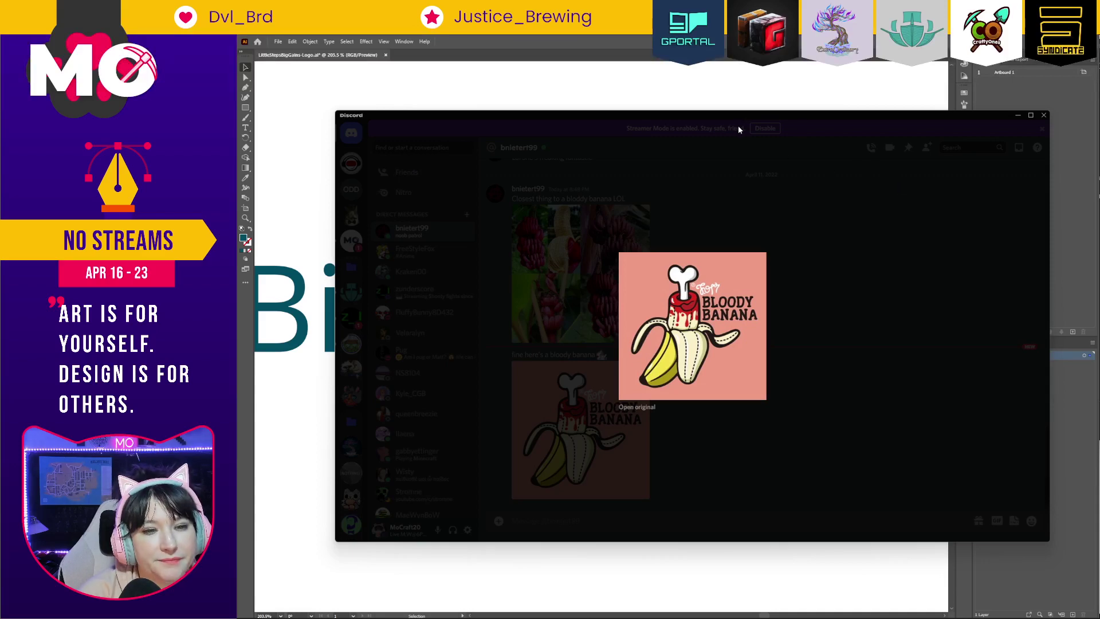
{"action": "left_click_drag", "start_coordinate": [727, 117], "coordinate": [1099, 57]}
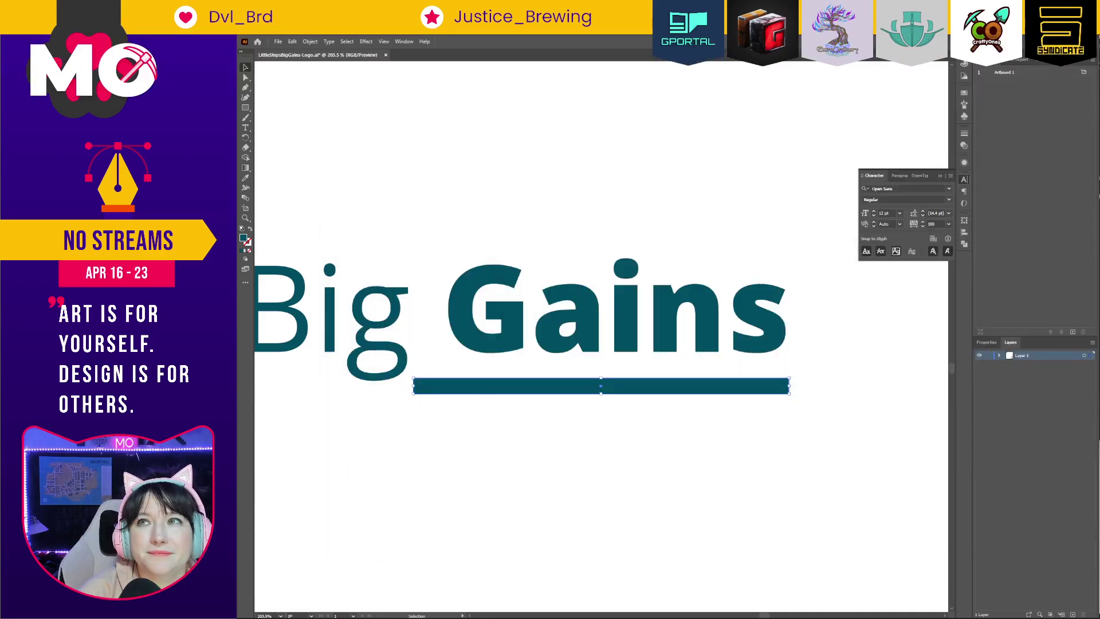
Convert the one-line "Little Steps, Big Gains" wordmark to outlines.
{"action": "left_click", "coordinate": [854, 447]}
{"action": "key", "text": "ctrl+1"}
{"action": "left_click_drag", "start_coordinate": [499, 409], "coordinate": [668, 434]}
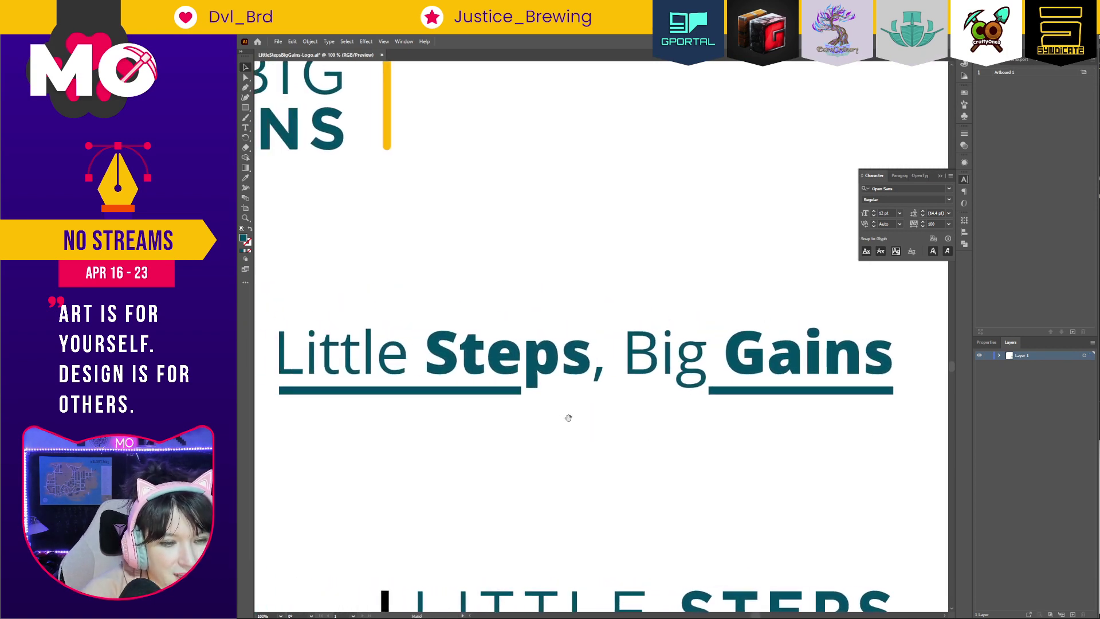
{"action": "left_click", "coordinate": [532, 392]}
{"action": "key", "text": "ctrl+shift+o"}
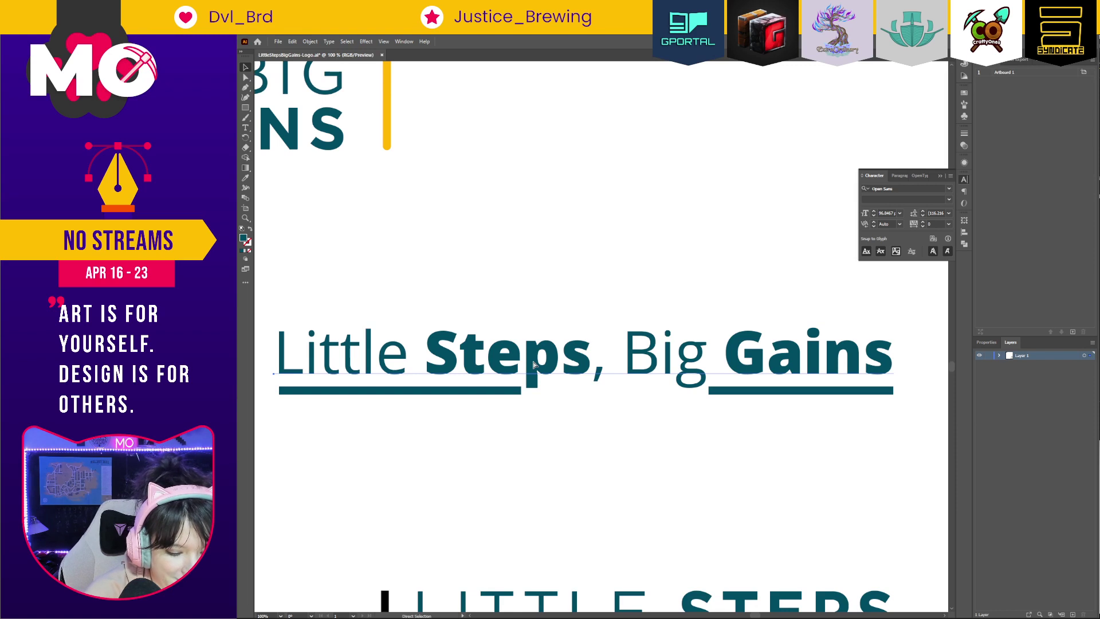
Lengthen the descender of the "p" in "Steps" downward until it is level with the underline's lower edge.
{"action": "left_click", "coordinate": [531, 372]}
{"action": "key", "text": "a"}
{"action": "left_click", "coordinate": [532, 383]}
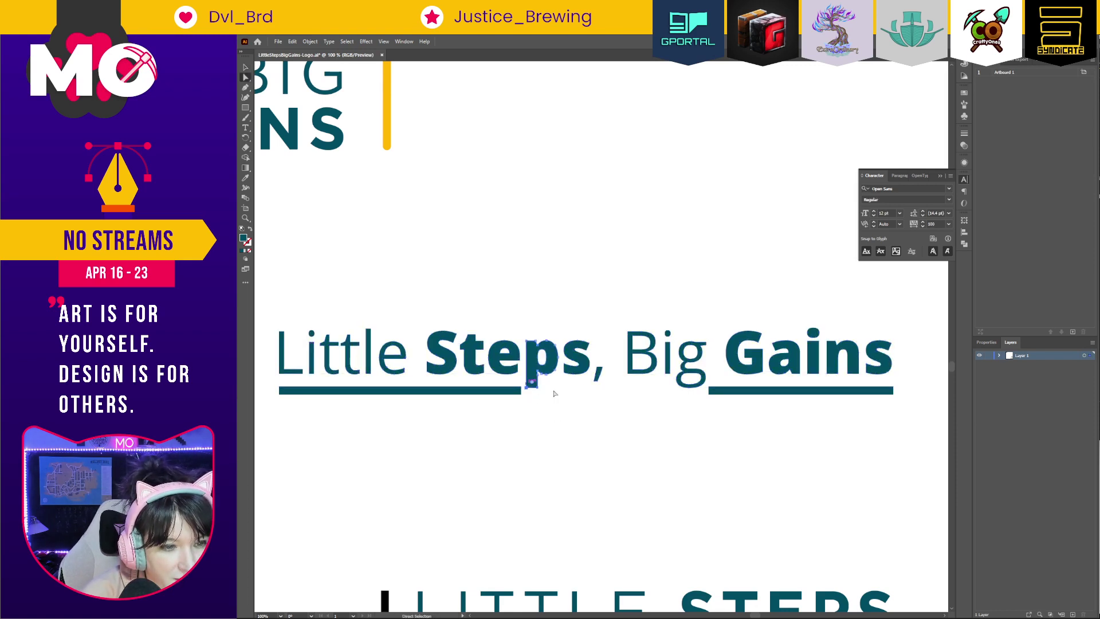
{"action": "key", "text": "Down"}
{"action": "key", "text": "Down"}
{"action": "key", "text": "Down"}
{"action": "key", "text": "Down"}
{"action": "key", "text": "Down"}
{"action": "key", "text": "Down"}
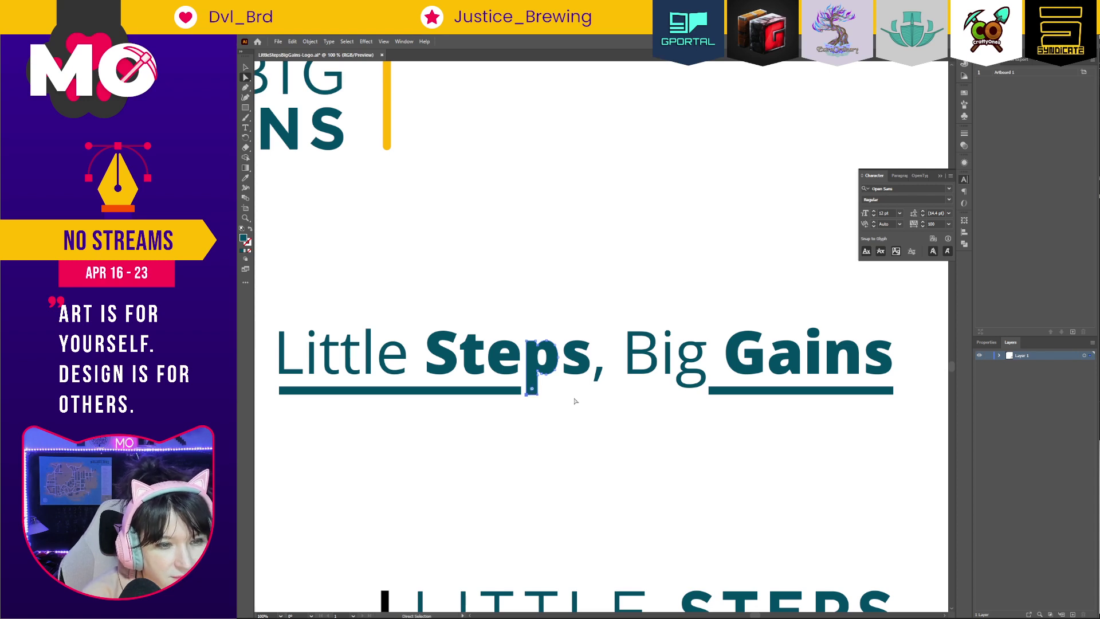
{"action": "key", "text": "v"}
{"action": "left_click", "coordinate": [631, 443]}
Duplicate the "Gains" underline into the gap after the "p" and shorten the copy to about 213 px, ending before the "g".
{"action": "left_click", "coordinate": [744, 392]}
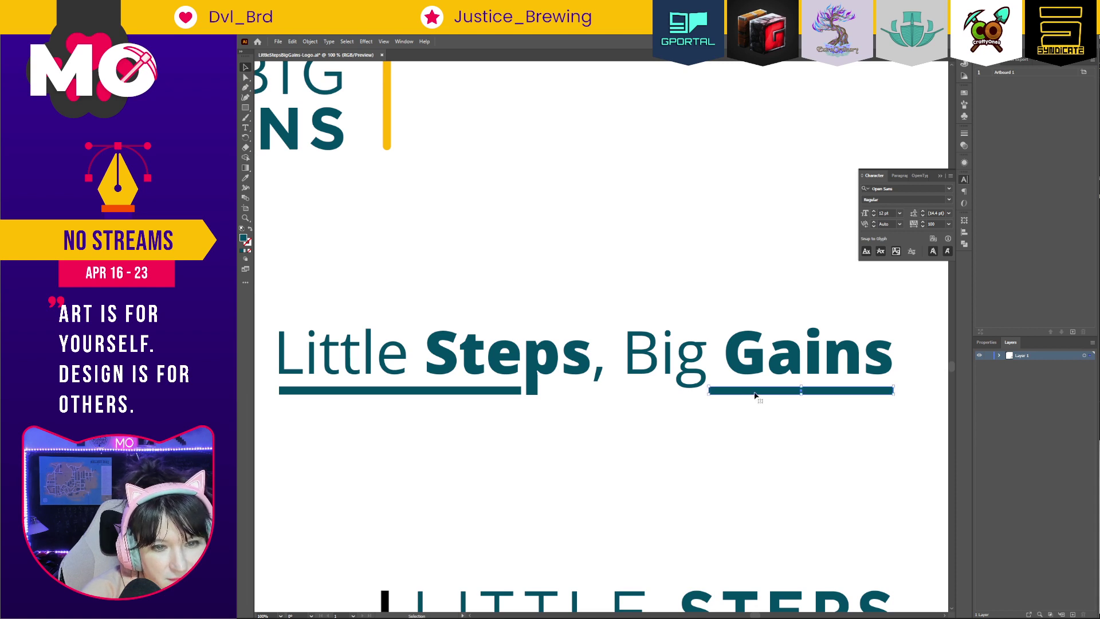
{"action": "left_click_drag", "start_coordinate": [758, 394], "coordinate": [592, 406]}
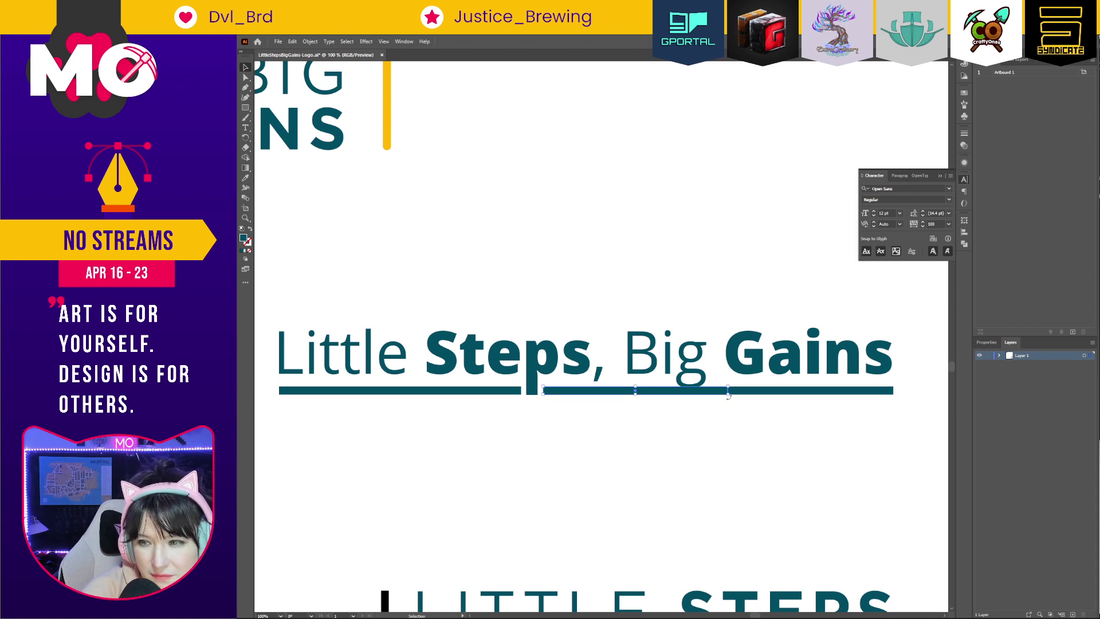
{"action": "scroll", "coordinate": [503, 352], "scroll_direction": "up", "scroll_amount": 3}
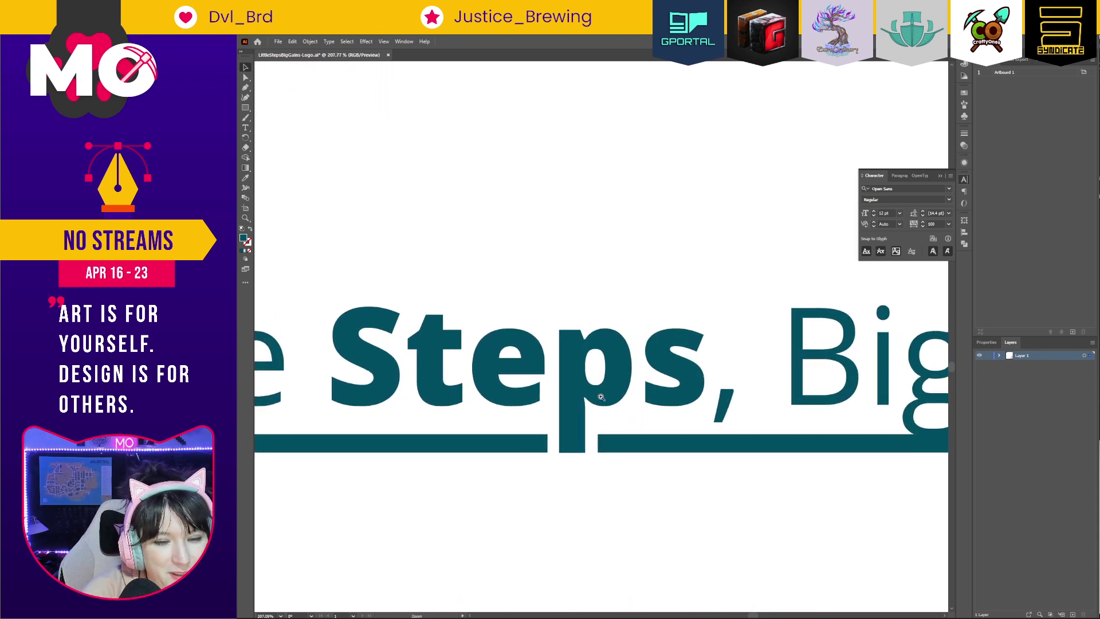
{"action": "left_click_drag", "start_coordinate": [766, 536], "coordinate": [624, 462]}
{"action": "left_click_drag", "start_coordinate": [845, 384], "coordinate": [720, 386]}
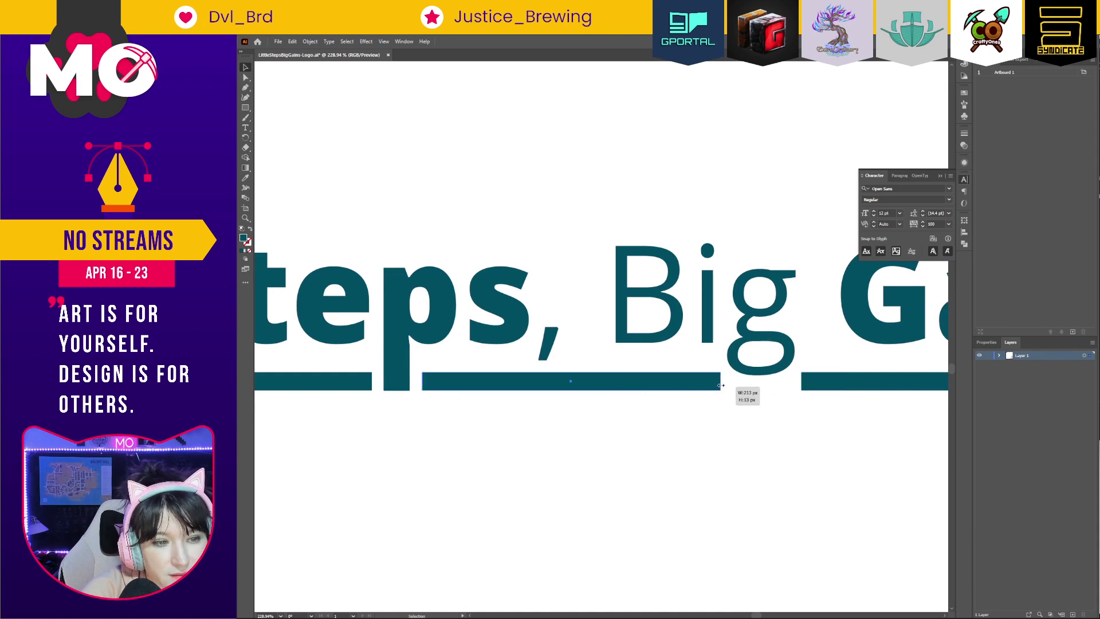
{"action": "left_click_drag", "start_coordinate": [721, 385], "coordinate": [720, 385]}
{"action": "left_click", "coordinate": [710, 394]}
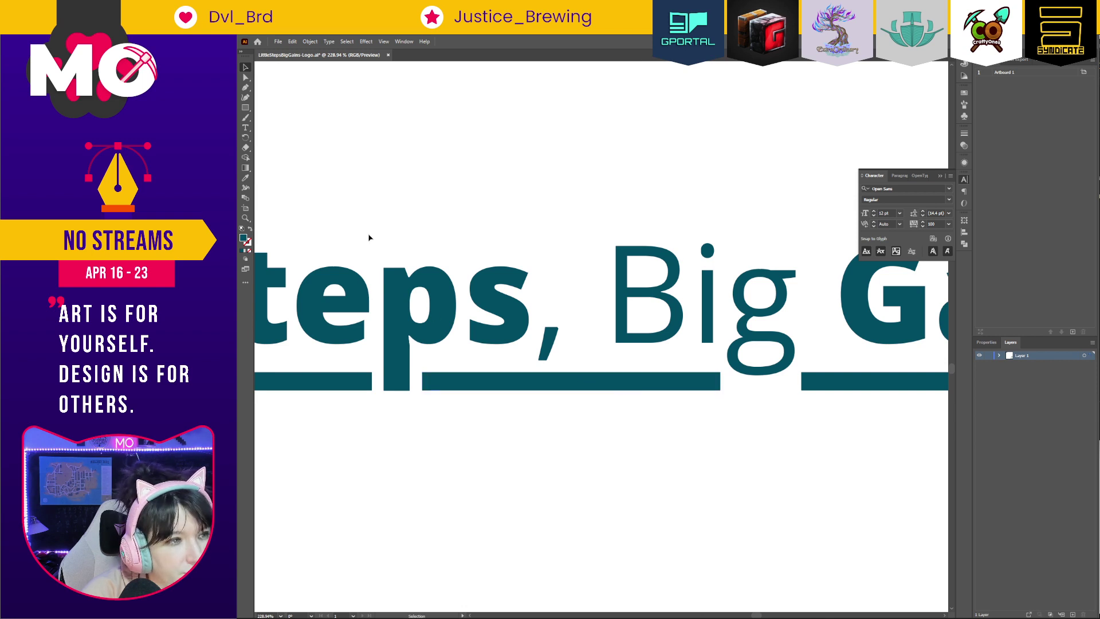
Draw a dark teal connector with a curved upper edge beneath the "g" with the Pen tool, joining the two underline segments.
{"action": "left_click", "coordinate": [245, 87]}
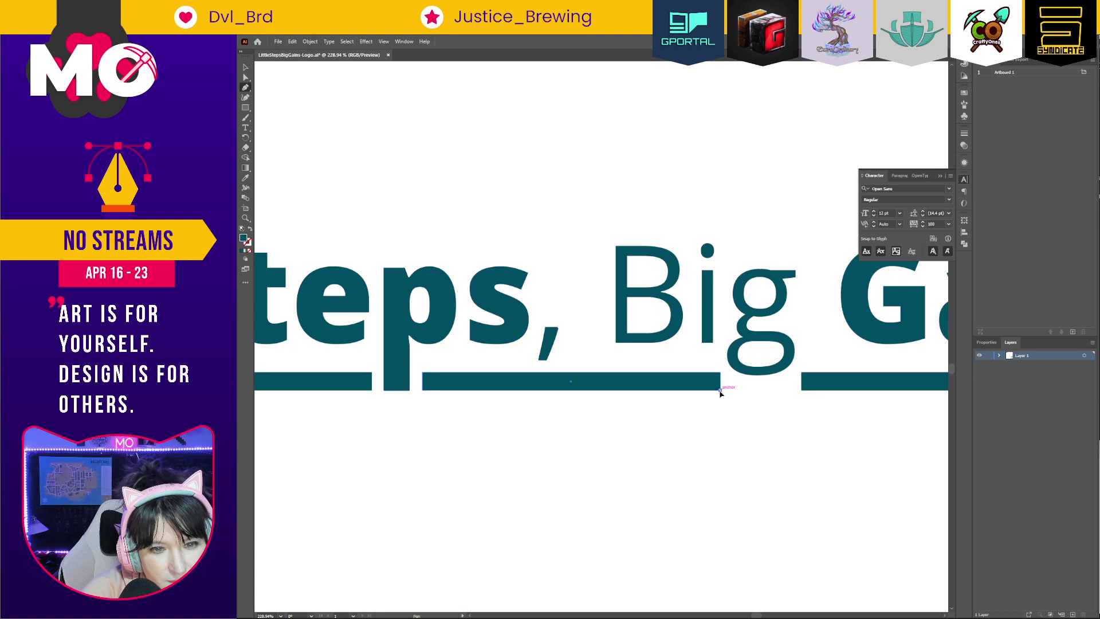
{"action": "left_click", "coordinate": [801, 391]}
{"action": "left_click", "coordinate": [801, 373]}
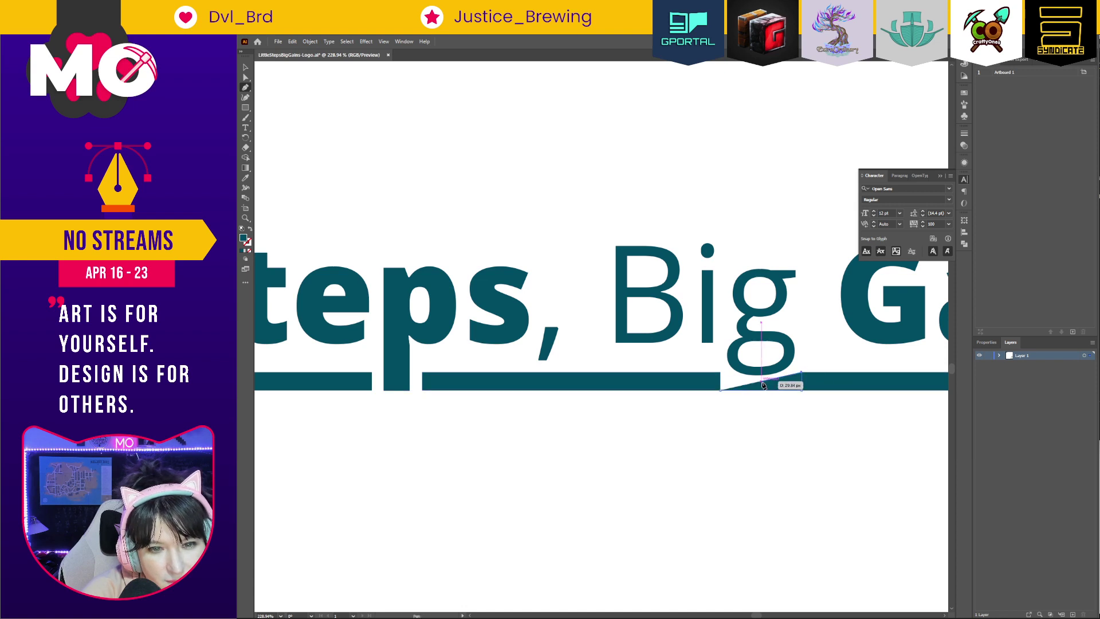
{"action": "left_click_drag", "start_coordinate": [762, 383], "coordinate": [734, 387]}
{"action": "left_click", "coordinate": [720, 372]}
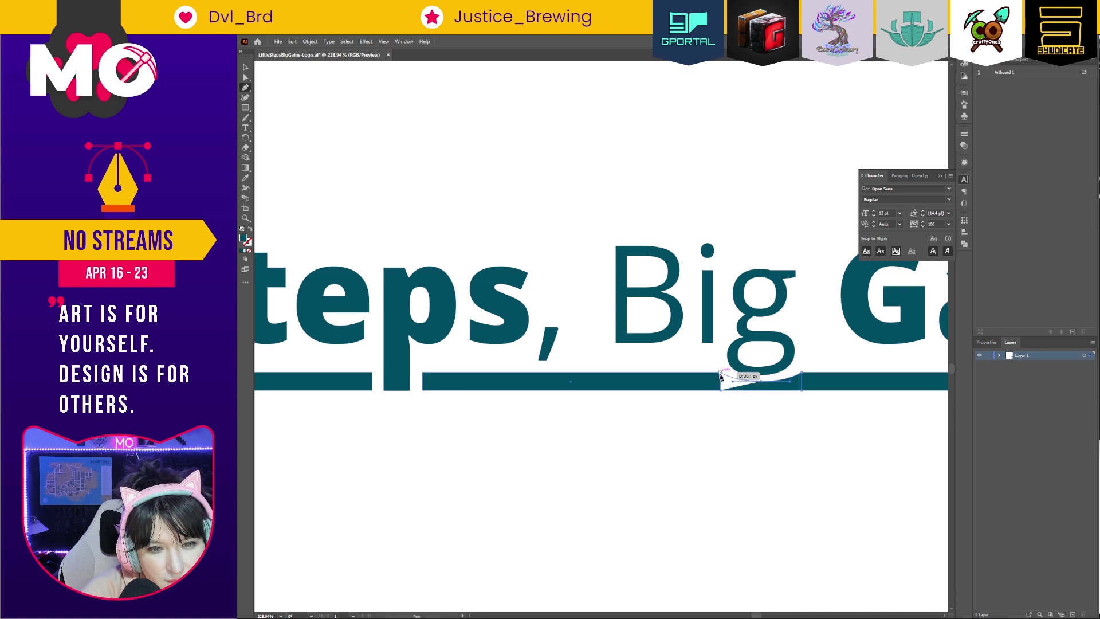
{"action": "left_click", "coordinate": [721, 390]}
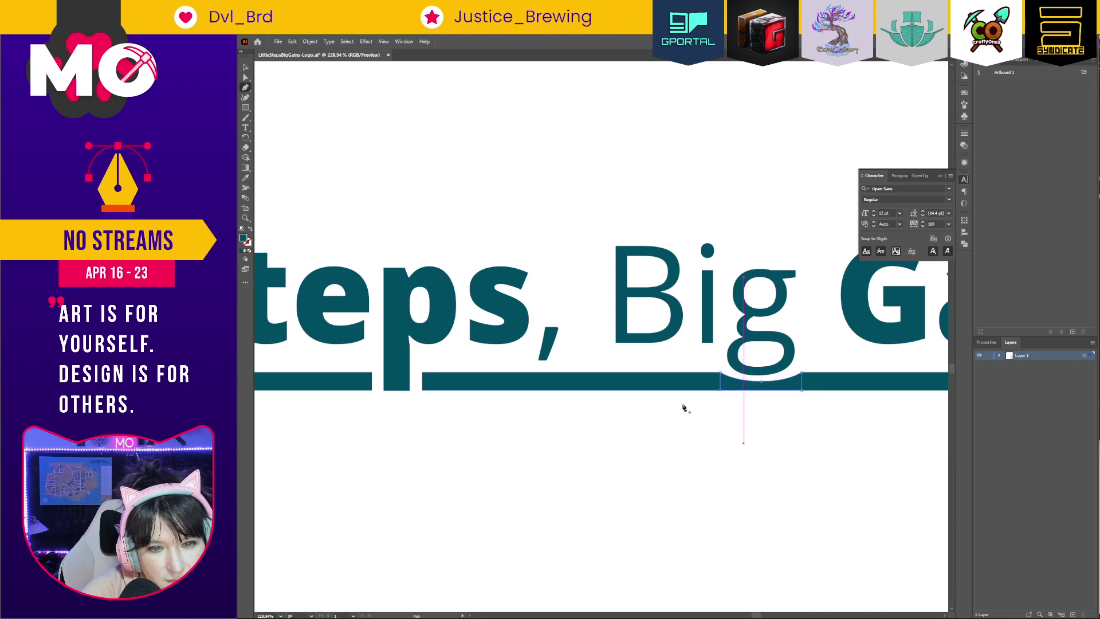
{"action": "left_click", "coordinate": [246, 76]}
{"action": "scroll", "coordinate": [655, 498], "scroll_direction": "right", "scroll_amount": 5}
{"action": "left_click", "coordinate": [641, 499]}
{"action": "key", "text": "ctrl+minus"}
{"action": "key", "text": "ctrl+minus"}
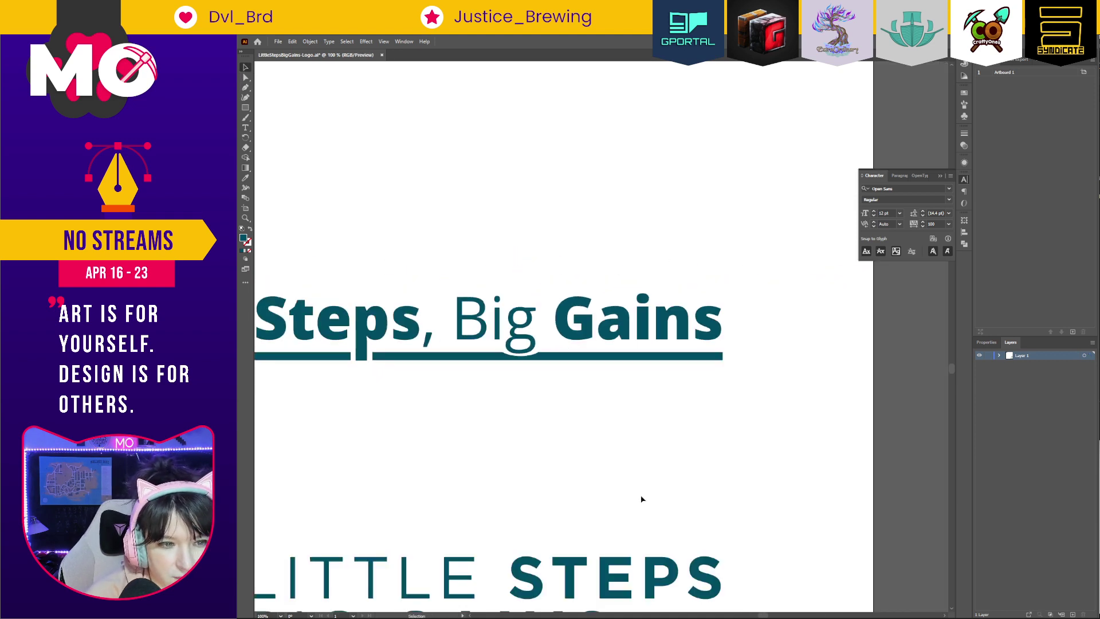
Select the curved connector beneath the "g" for direct path editing.
{"action": "left_click_drag", "start_coordinate": [534, 406], "coordinate": [636, 441]}
{"action": "left_click", "coordinate": [625, 368]}
{"action": "left_click", "coordinate": [660, 379]}
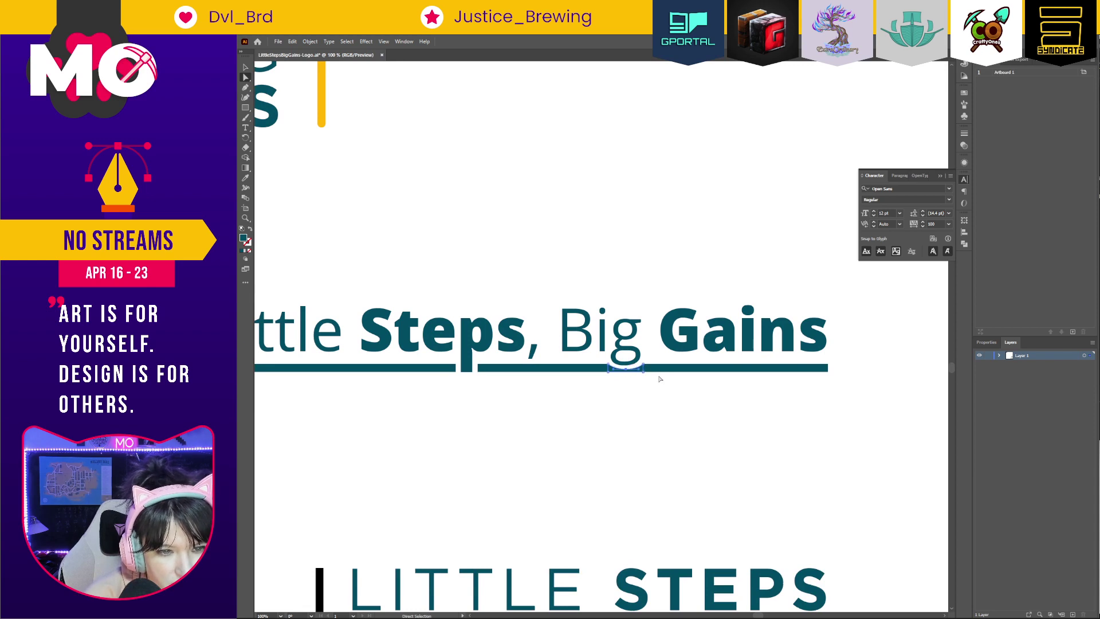
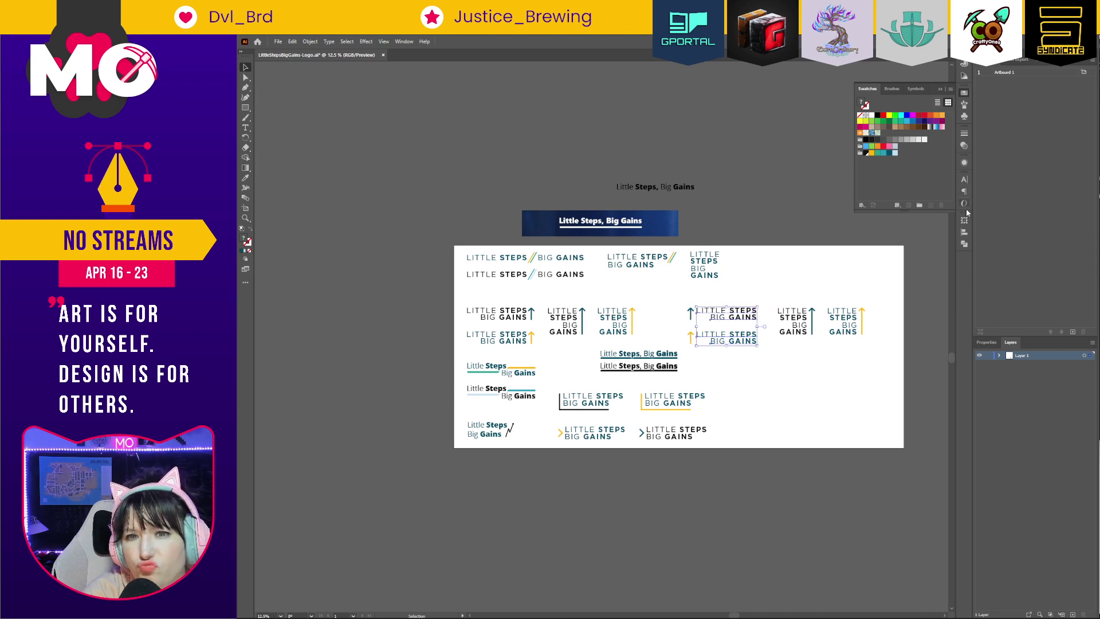
Left-align the two selected two-line wordmarks beside the short left-side arrows.
{"action": "left_click", "coordinate": [964, 232]}
{"action": "left_click", "coordinate": [862, 238]}
{"action": "left_click", "coordinate": [764, 374]}
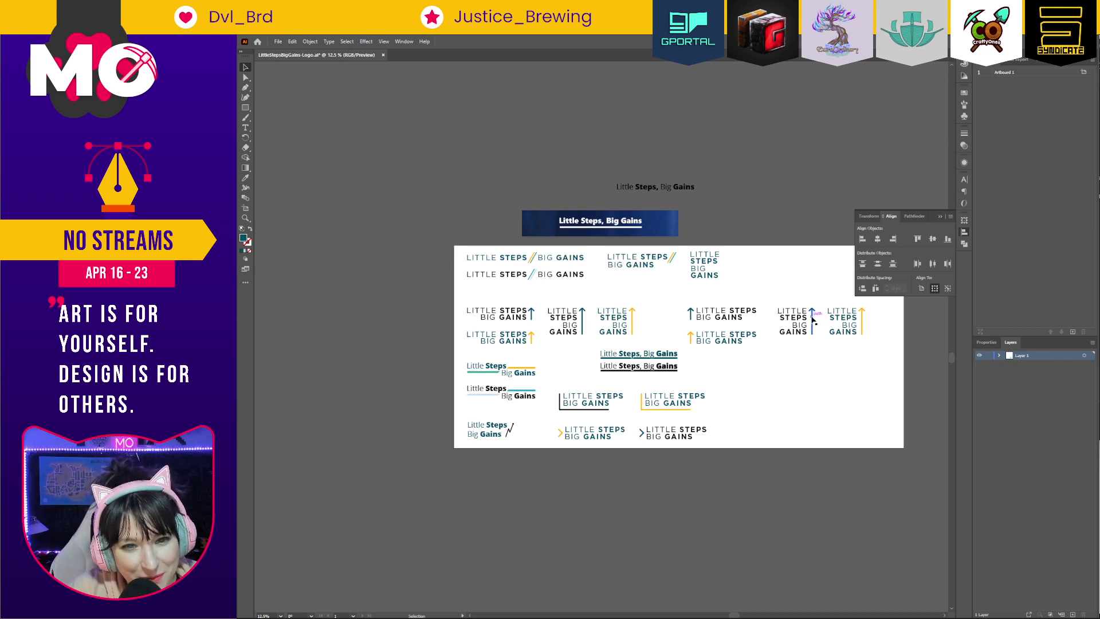
Move the tall teal and yellow arrows to the left side of the two rightmost four-line wordmarks.
{"action": "left_click", "coordinate": [864, 321], "text": "shift"}
{"action": "left_click_drag", "start_coordinate": [815, 324], "coordinate": [772, 331]}
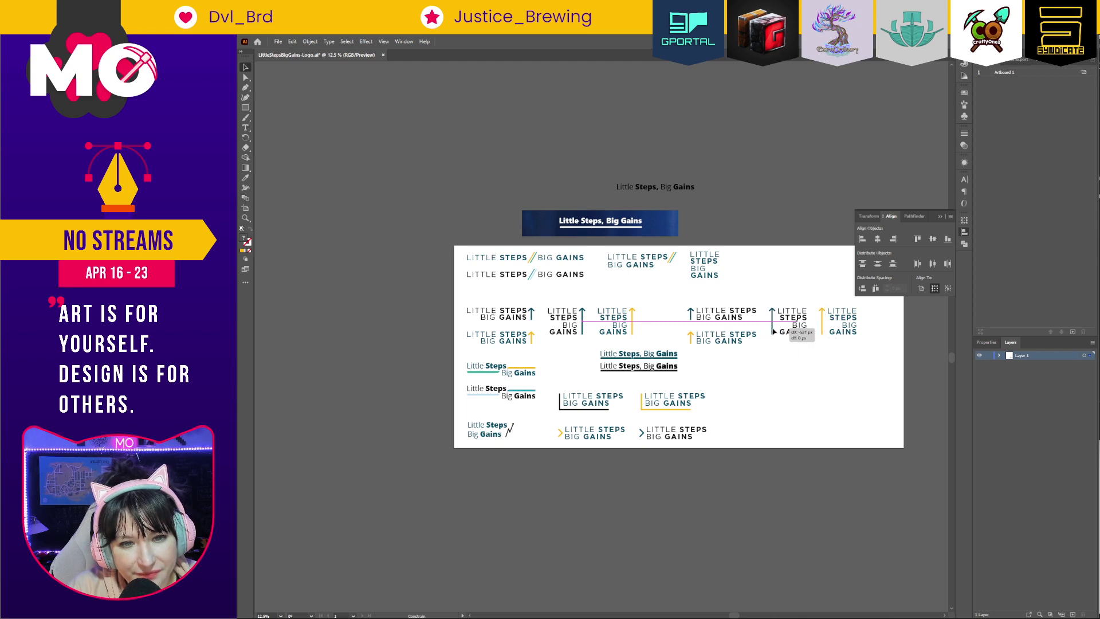
{"action": "left_click_drag", "start_coordinate": [773, 331], "coordinate": [773, 331]}
Left-align the text lines within each of the two rightmost four-line wordmarks.
{"action": "left_click", "coordinate": [805, 355]}
{"action": "left_click", "coordinate": [792, 324]}
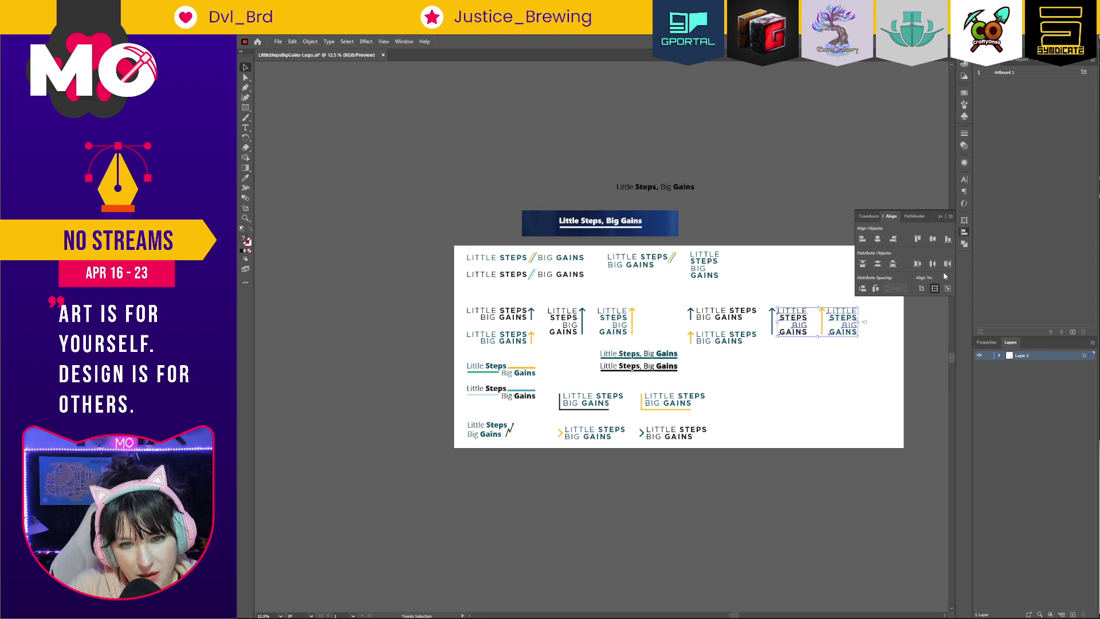
{"action": "left_click_drag", "start_coordinate": [814, 364], "coordinate": [790, 285]}
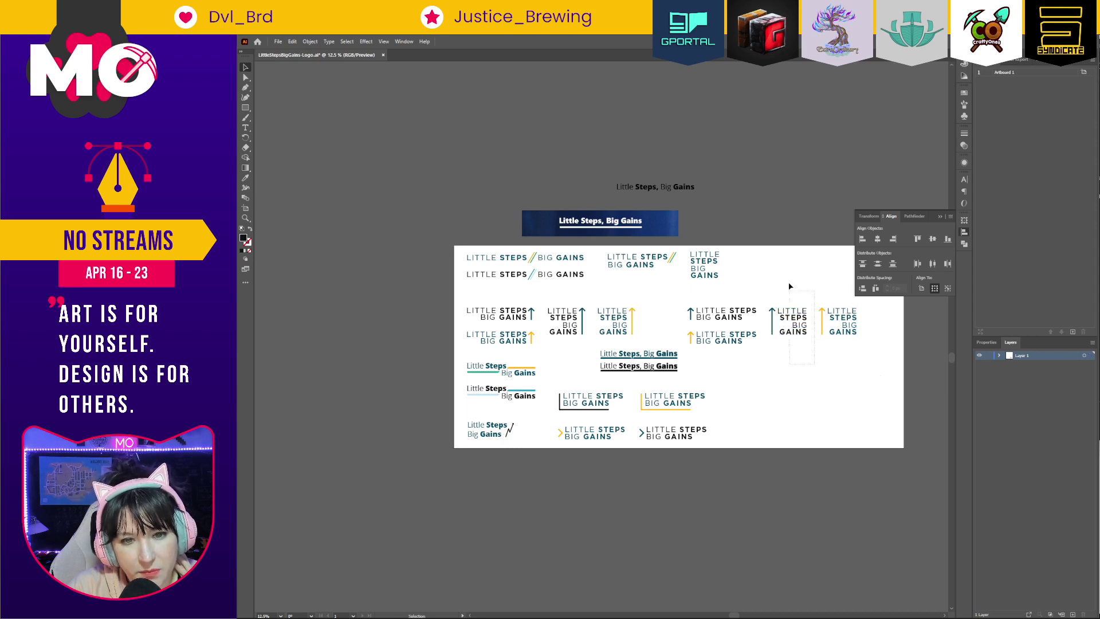
{"action": "left_click", "coordinate": [861, 240]}
{"action": "left_click", "coordinate": [843, 325]}
{"action": "left_click", "coordinate": [863, 240]}
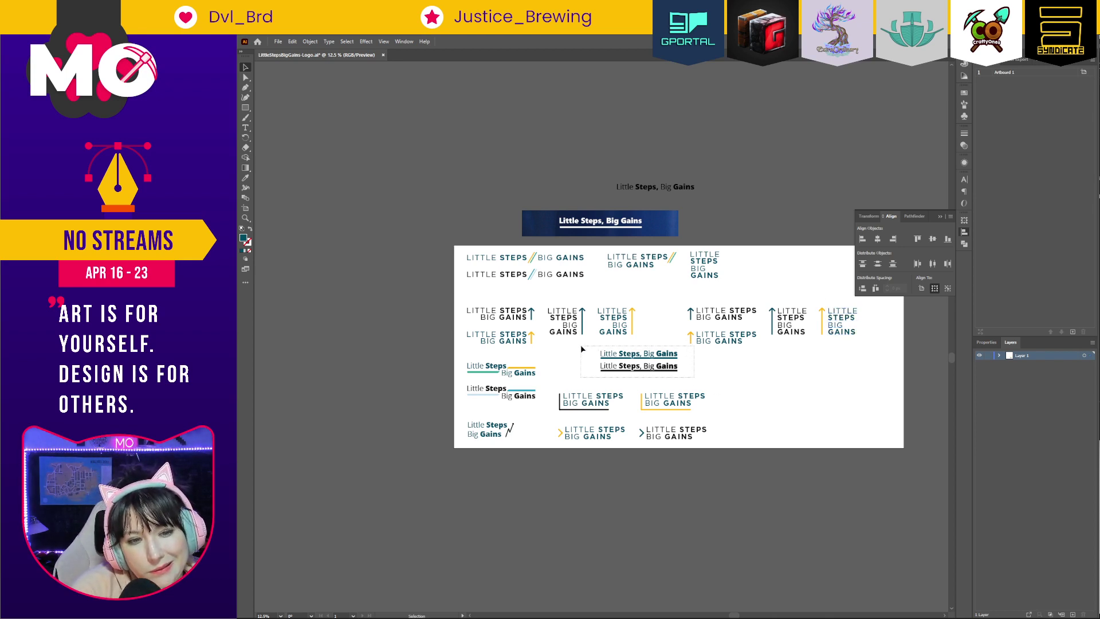
Move the underlined wordmarks and the zigzag logo to the artboard's lower right, and lower the two staggered-line logos.
{"action": "left_click_drag", "start_coordinate": [672, 358], "coordinate": [813, 399]}
{"action": "left_click_drag", "start_coordinate": [468, 422], "coordinate": [760, 427]}
{"action": "left_click_drag", "start_coordinate": [491, 368], "coordinate": [493, 403]}
{"action": "left_click", "coordinate": [824, 377]}
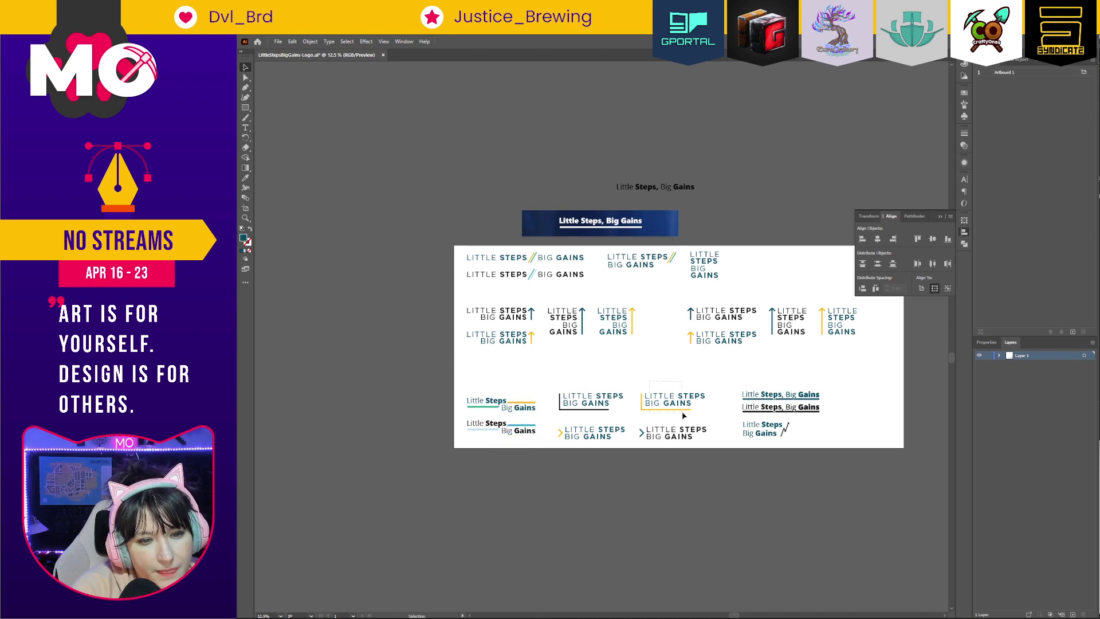
Shift the yellow-corner and teal-chevron logos slightly right, and move the whole lower group right and slightly up.
{"action": "left_click_drag", "start_coordinate": [692, 433], "coordinate": [703, 434]}
{"action": "left_click", "coordinate": [623, 387]}
{"action": "left_click_drag", "start_coordinate": [459, 448], "coordinate": [459, 448]}
{"action": "left_click_drag", "start_coordinate": [597, 403], "coordinate": [716, 402]}
{"action": "left_click", "coordinate": [833, 444]}
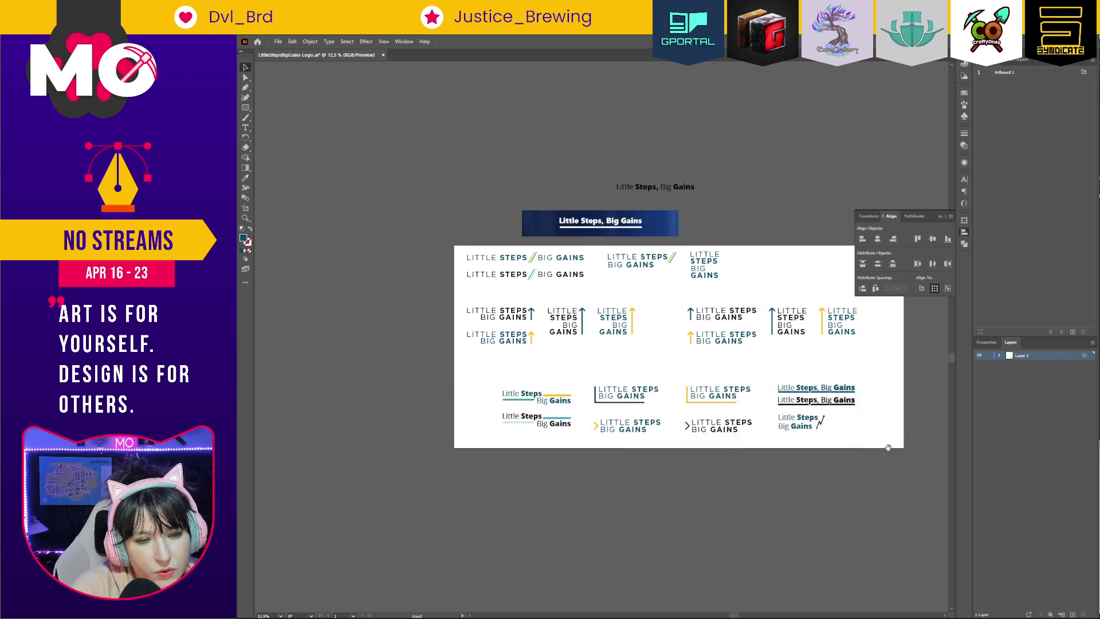
Move both groups of arrow logos down closer to the lower rows, shifting the group with right-side arrows to the right.
{"action": "left_click_drag", "start_coordinate": [887, 447], "coordinate": [810, 468]}
{"action": "left_click_drag", "start_coordinate": [648, 346], "coordinate": [647, 335]}
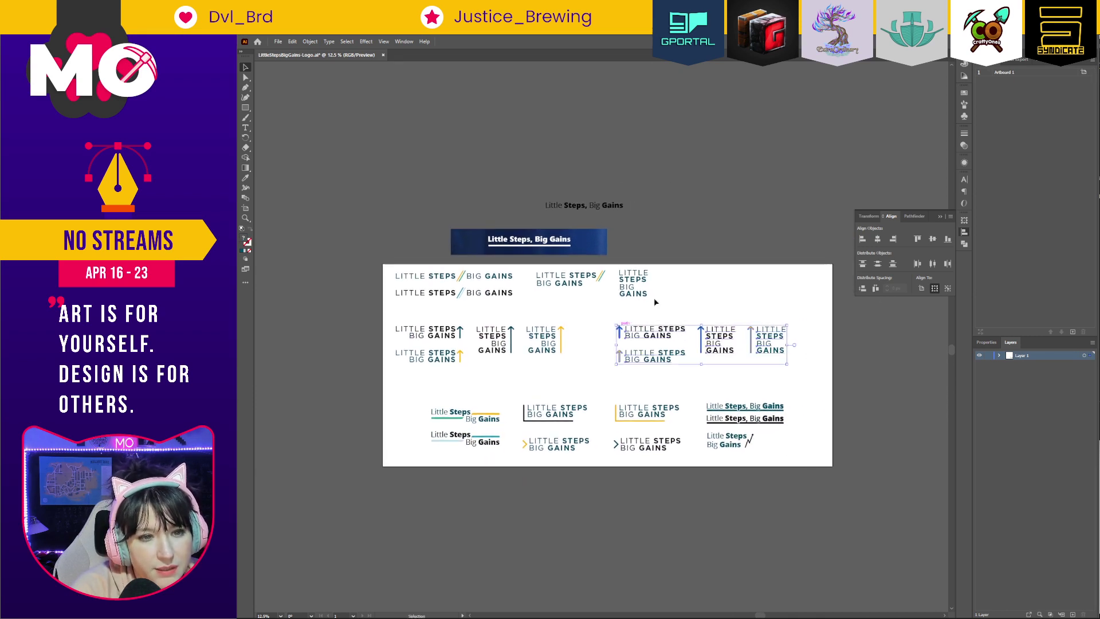
{"action": "left_click_drag", "start_coordinate": [719, 343], "coordinate": [719, 356]}
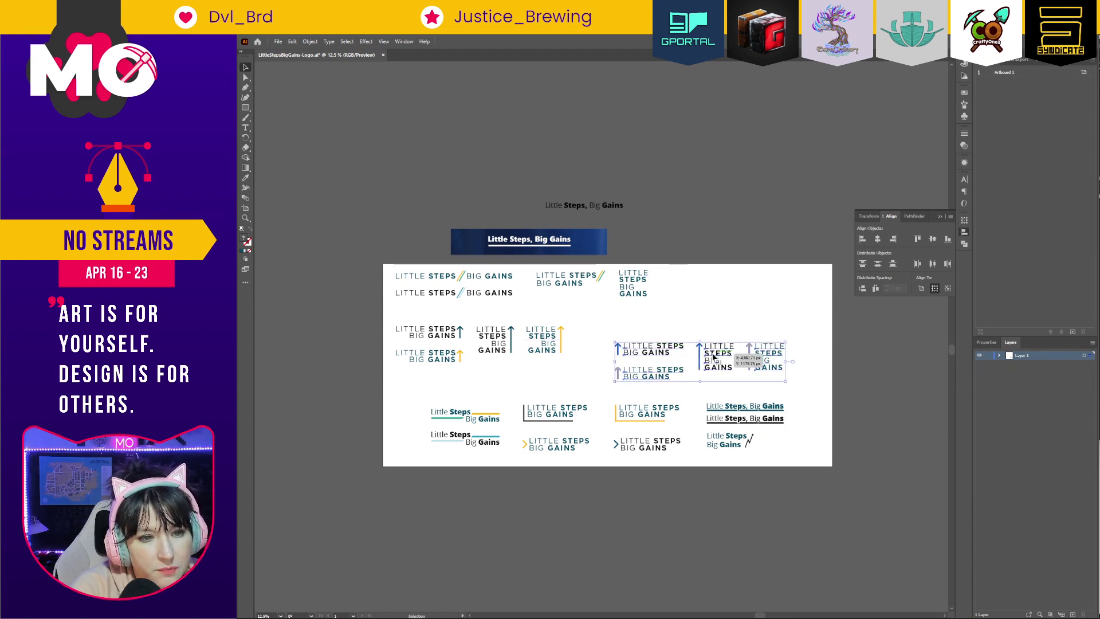
{"action": "left_click", "coordinate": [582, 373]}
{"action": "left_click_drag", "start_coordinate": [397, 317], "coordinate": [570, 358]}
{"action": "left_click", "coordinate": [704, 314]}
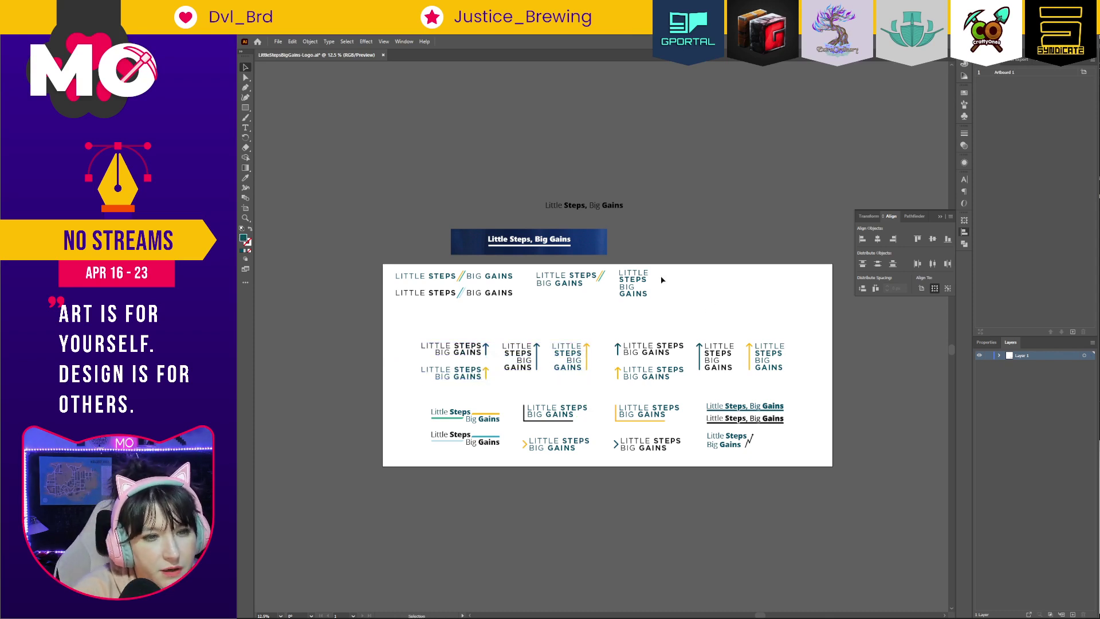
Move the plain four-line wordmark in the upper row further right.
{"action": "left_click_drag", "start_coordinate": [630, 281], "coordinate": [686, 281]}
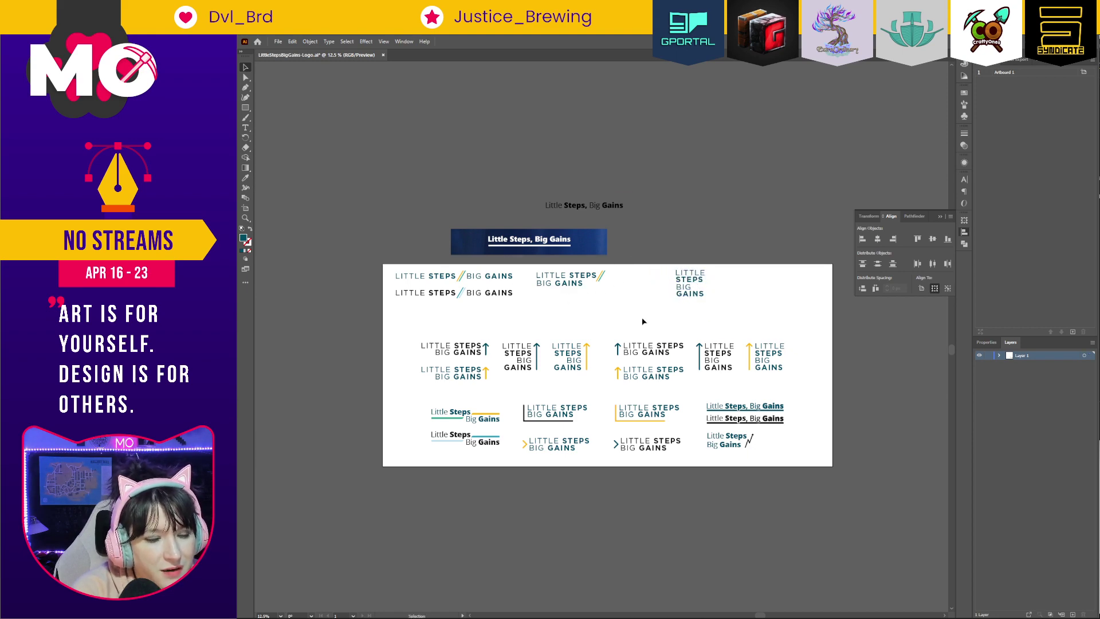
{"action": "key", "text": "ctrl+equal"}
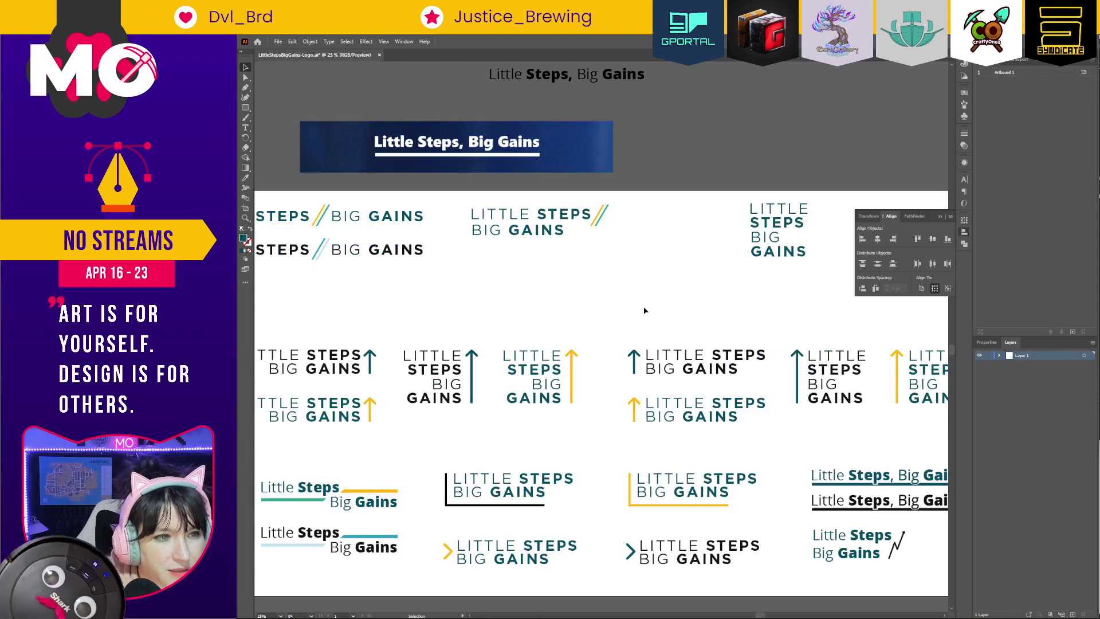
{"action": "key", "text": "ctrl+minus"}
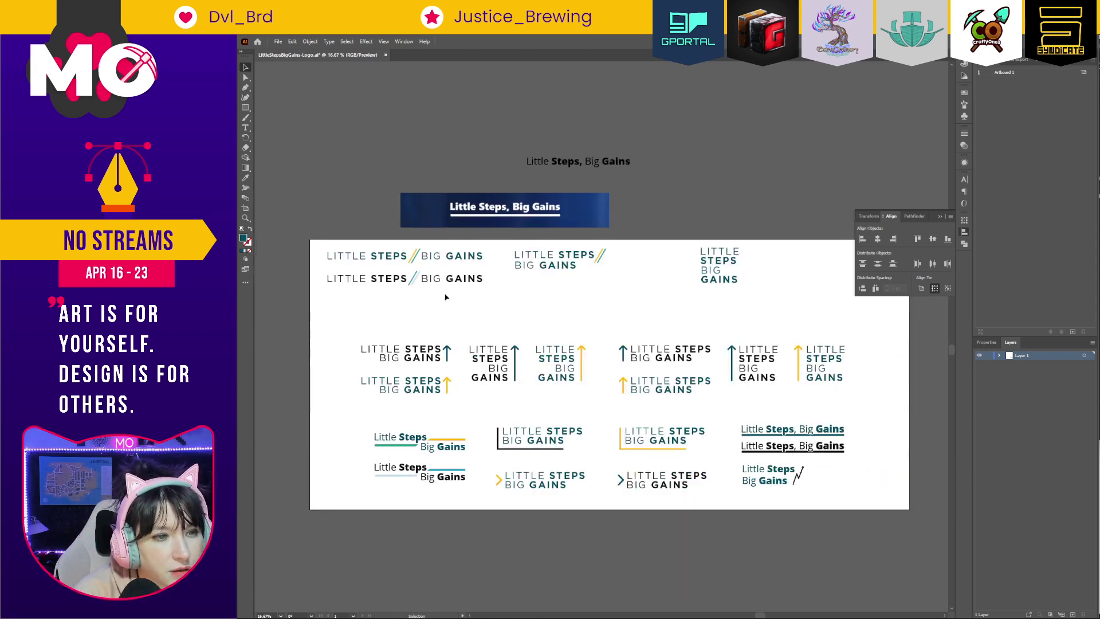
Delete the blue reference banner and the black one-line wordmark above the artboard.
{"action": "left_click_drag", "start_coordinate": [499, 298], "coordinate": [315, 202]}
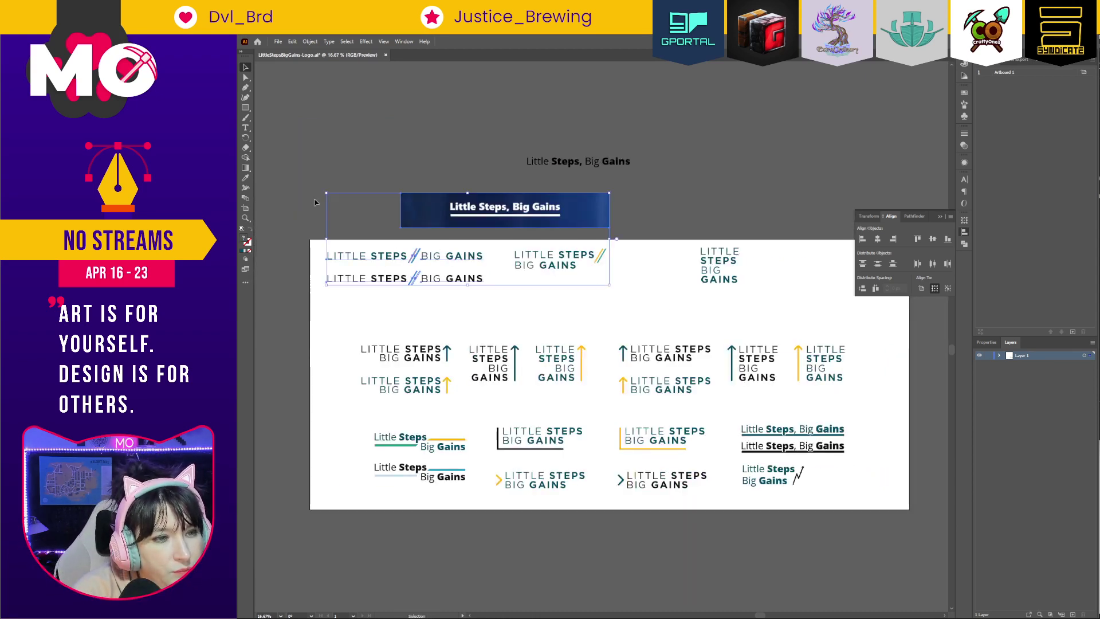
{"action": "left_click", "coordinate": [607, 374]}
{"action": "left_click", "coordinate": [471, 281]}
{"action": "left_click", "coordinate": [485, 294]}
{"action": "left_click", "coordinate": [332, 251]}
{"action": "left_click_drag", "start_coordinate": [539, 213], "coordinate": [622, 198]}
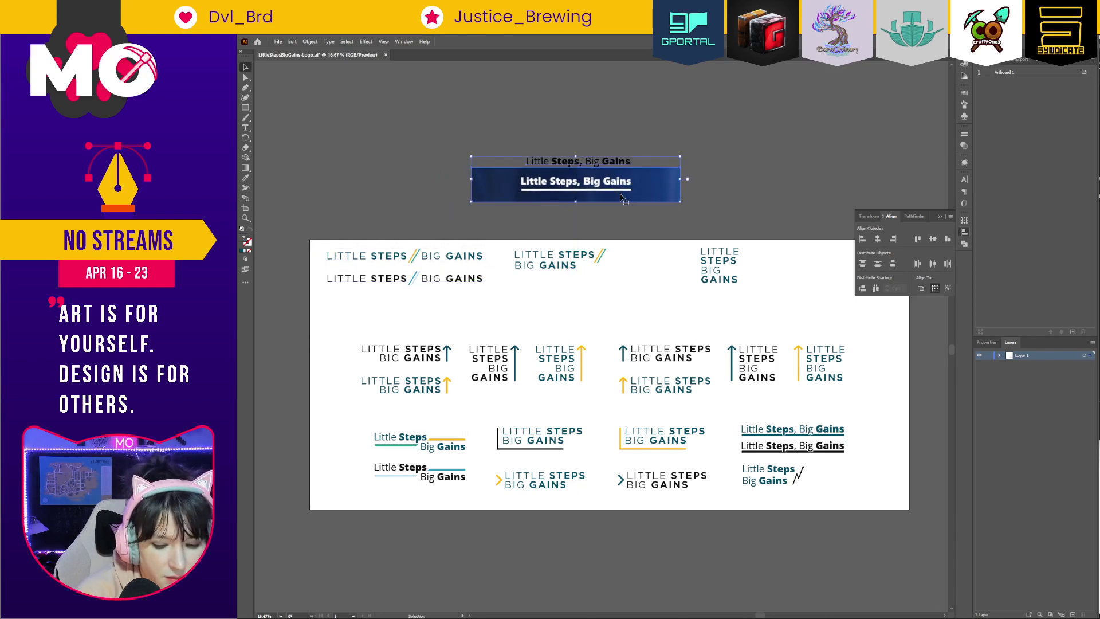
{"action": "key", "text": "Delete"}
Move the two-line slash logo in the upper row right, towards the plain four-line wordmark.
{"action": "left_click", "coordinate": [965, 221]}
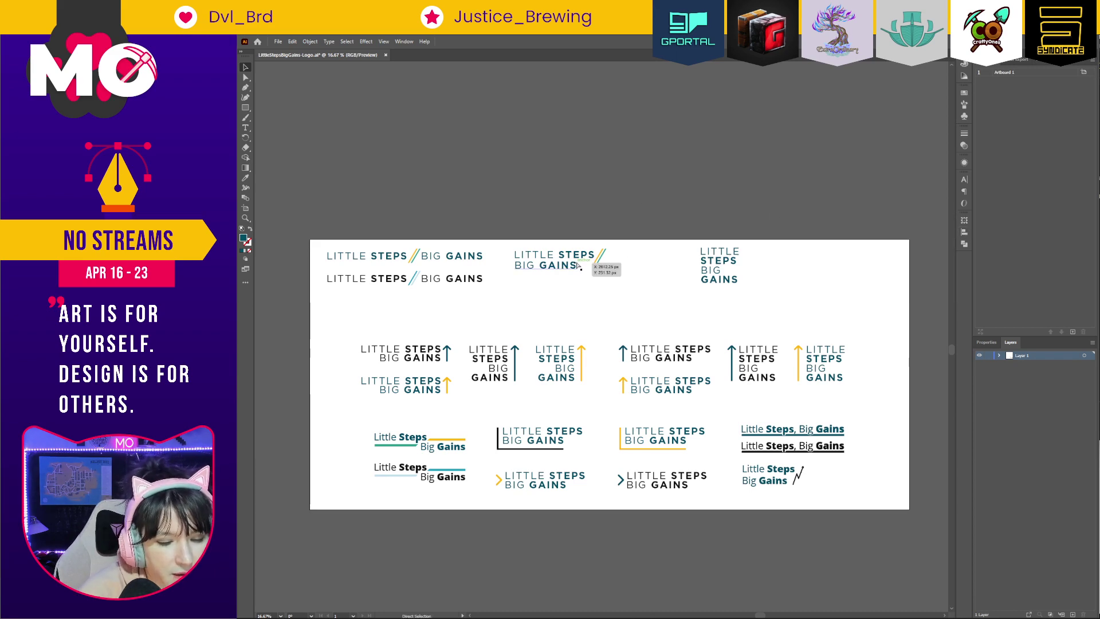
{"action": "key", "text": "ctrl+="}
{"action": "left_click_drag", "start_coordinate": [660, 286], "coordinate": [741, 243]}
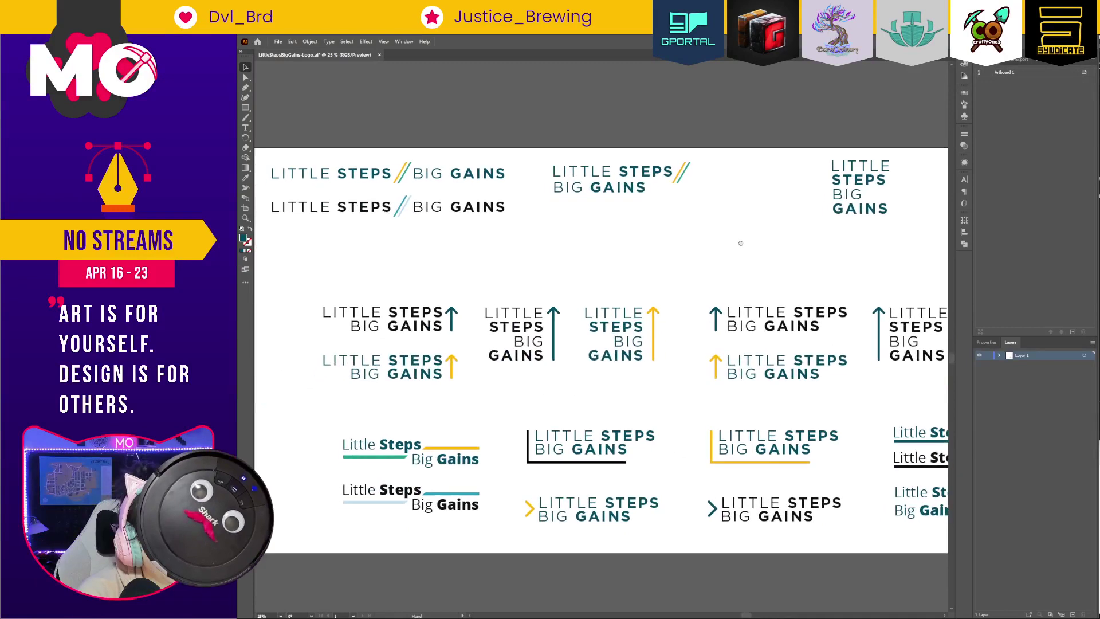
{"action": "left_click", "coordinate": [659, 183]}
{"action": "left_click", "coordinate": [653, 227]}
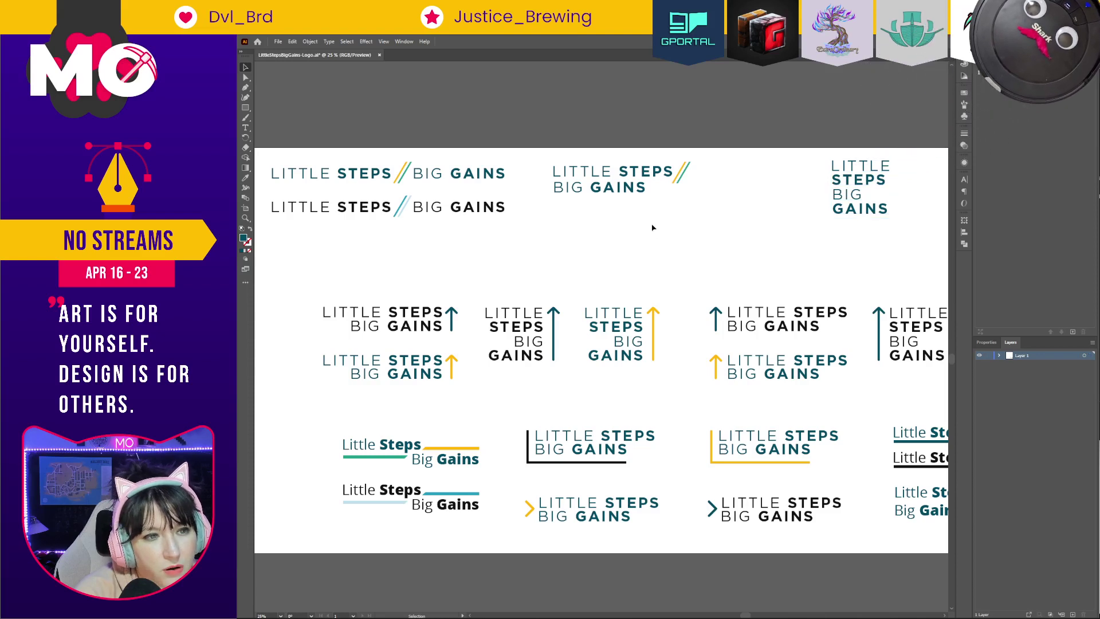
{"action": "left_click_drag", "start_coordinate": [625, 191], "coordinate": [674, 195]}
{"action": "left_click", "coordinate": [678, 225]}
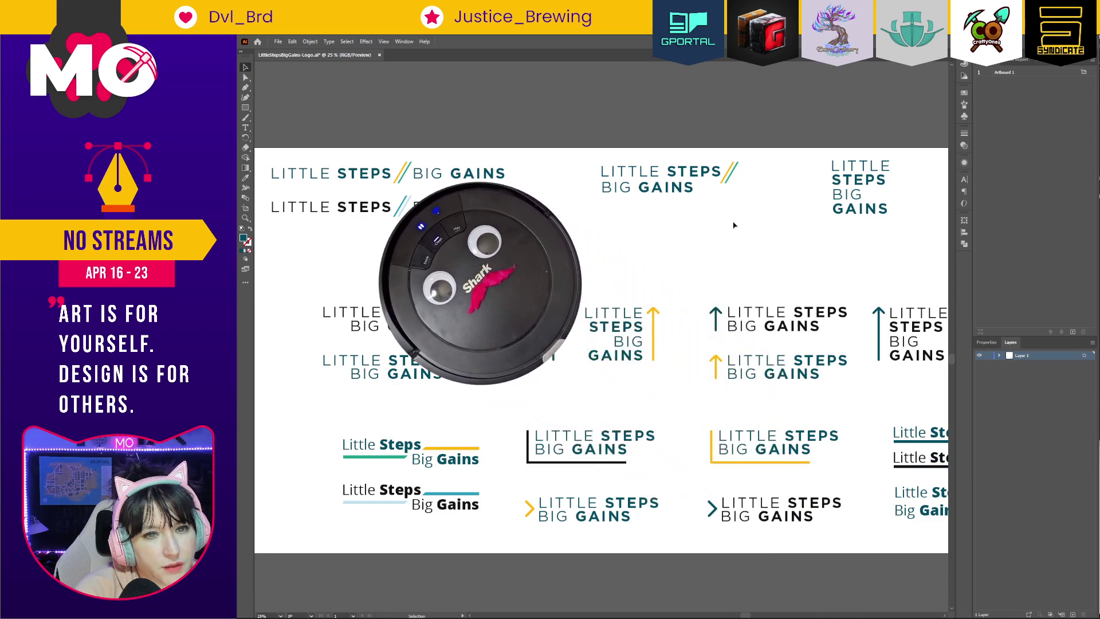
Delete the two-line slash logo and the plain four-line wordmark from the upper row.
{"action": "left_click_drag", "start_coordinate": [796, 241], "coordinate": [781, 239]}
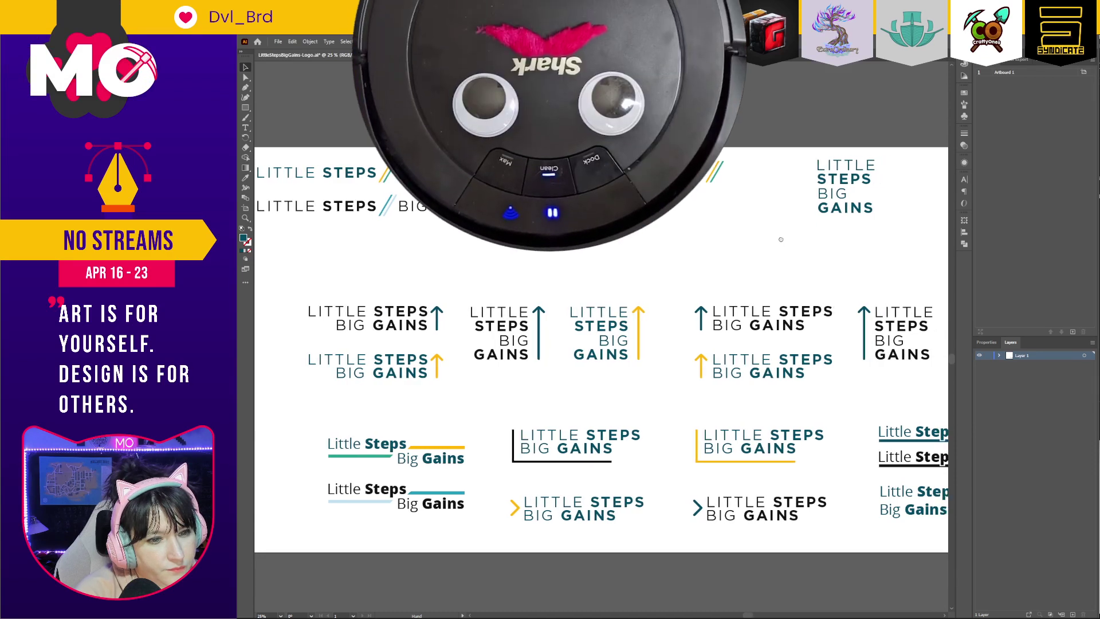
{"action": "left_click_drag", "start_coordinate": [780, 240], "coordinate": [810, 240]}
{"action": "left_click_drag", "start_coordinate": [906, 236], "coordinate": [591, 103]}
{"action": "key", "text": "Delete"}
{"action": "key", "text": "ctrl+minus"}
{"action": "key", "text": "ctrl+minus"}
{"action": "key", "text": "ctrl+minus"}
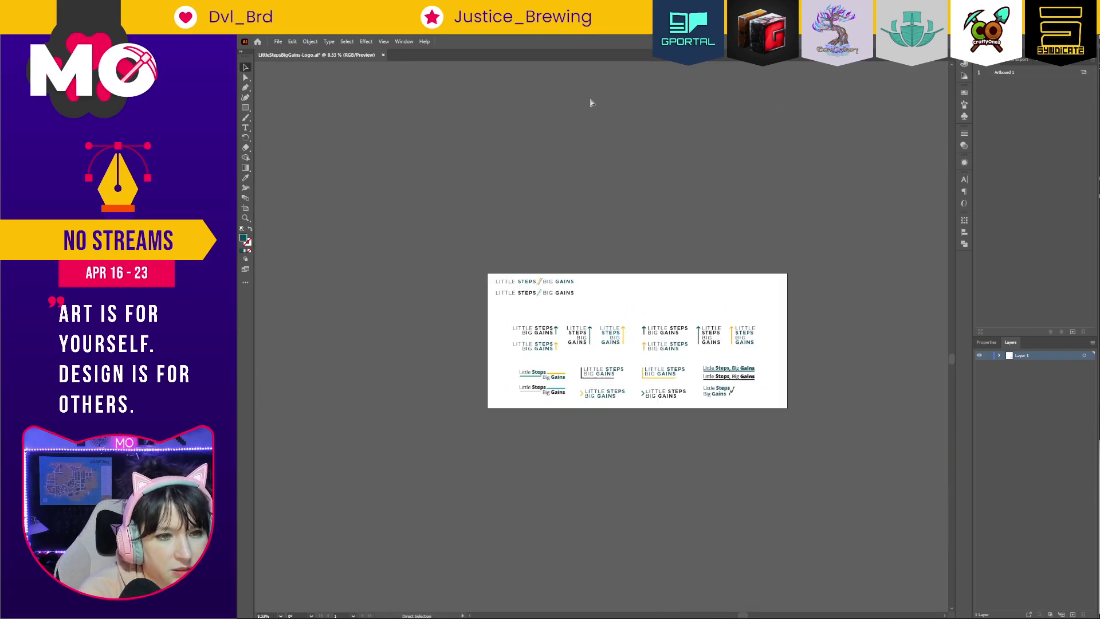
Place the two one-line slash logos side by side in the top row and move all arrow logos up beneath them.
{"action": "left_click_drag", "start_coordinate": [491, 286], "coordinate": [671, 286]}
{"action": "left_click", "coordinate": [590, 304]}
{"action": "key", "text": "ctrl+a"}
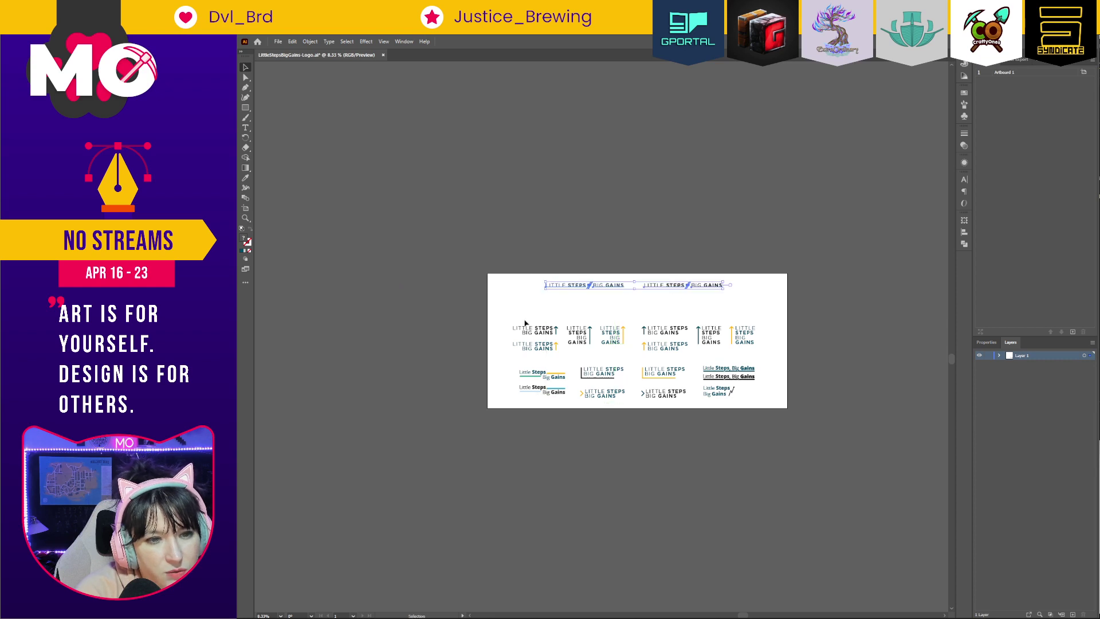
{"action": "left_click_drag", "start_coordinate": [720, 346], "coordinate": [720, 327]}
{"action": "left_click", "coordinate": [555, 355]}
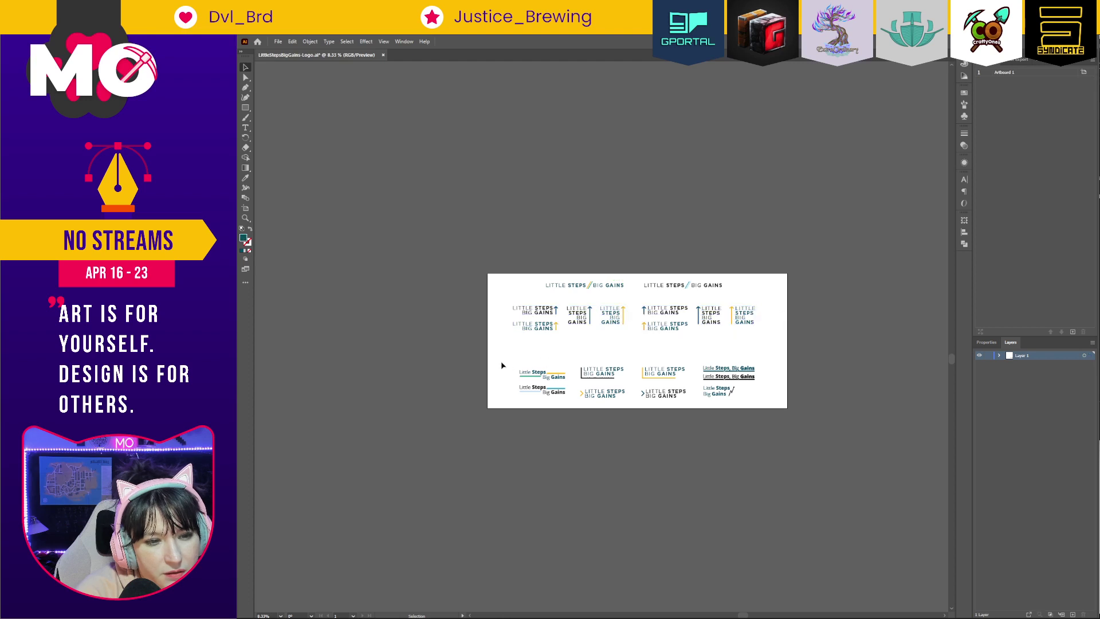
Move the offset-line logos up and left, and stack the black and yellow corner-line logos in a column beside them.
{"action": "left_click_drag", "start_coordinate": [561, 407], "coordinate": [553, 377]}
{"action": "left_click_drag", "start_coordinate": [627, 404], "coordinate": [598, 355]}
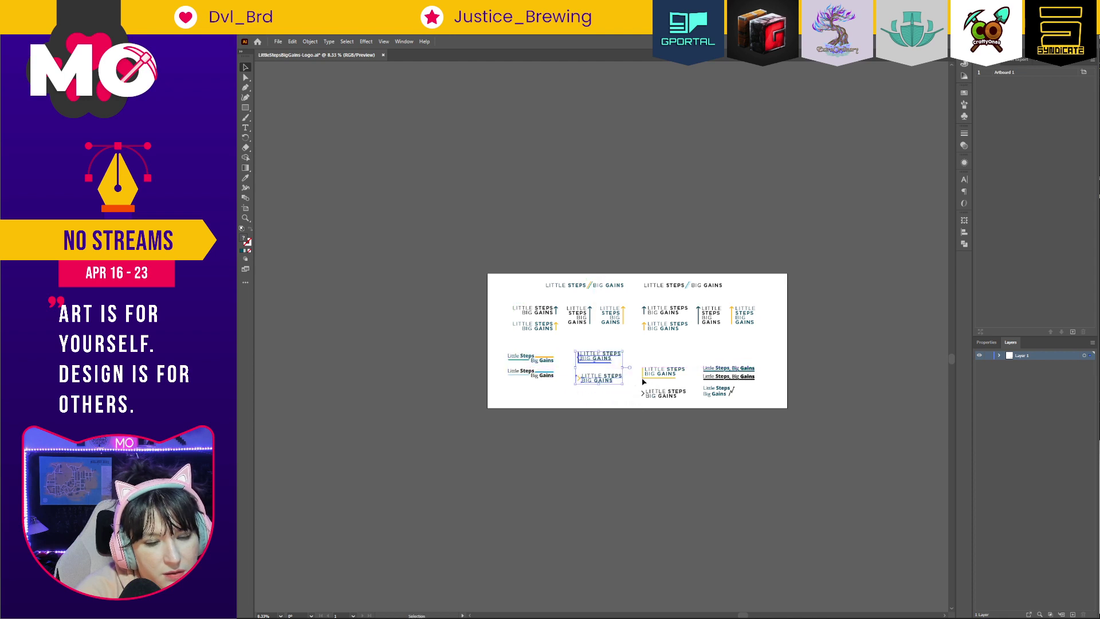
{"action": "left_click_drag", "start_coordinate": [682, 405], "coordinate": [606, 379]}
{"action": "left_click", "coordinate": [672, 377]}
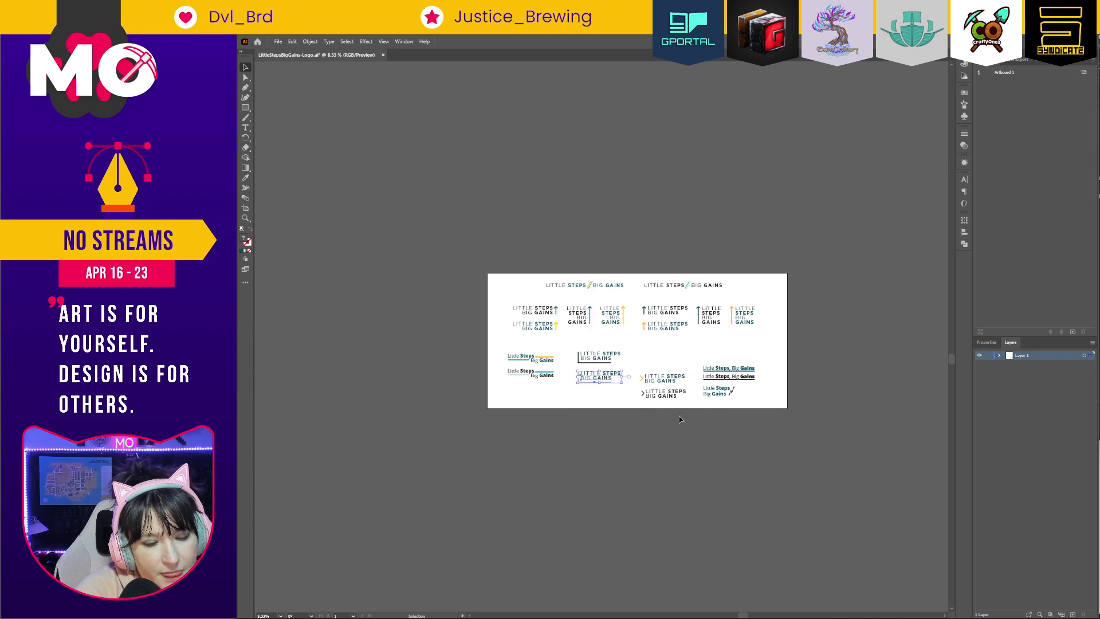
Stack the two chevron logos in the third column and move the underlined one-line wordmarks up and right, level with that row.
{"action": "left_click_drag", "start_coordinate": [750, 384], "coordinate": [767, 370]}
{"action": "left_click", "coordinate": [634, 377]}
{"action": "left_click_drag", "start_coordinate": [679, 405], "coordinate": [683, 375]}
{"action": "left_click_drag", "start_coordinate": [770, 368], "coordinate": [766, 365]}
{"action": "left_click", "coordinate": [746, 408]}
Move the zigzag-arrow logo below the underlined wordmarks and duplicate it alongside.
{"action": "left_click_drag", "start_coordinate": [700, 390], "coordinate": [735, 390]}
{"action": "left_click", "coordinate": [739, 417]}
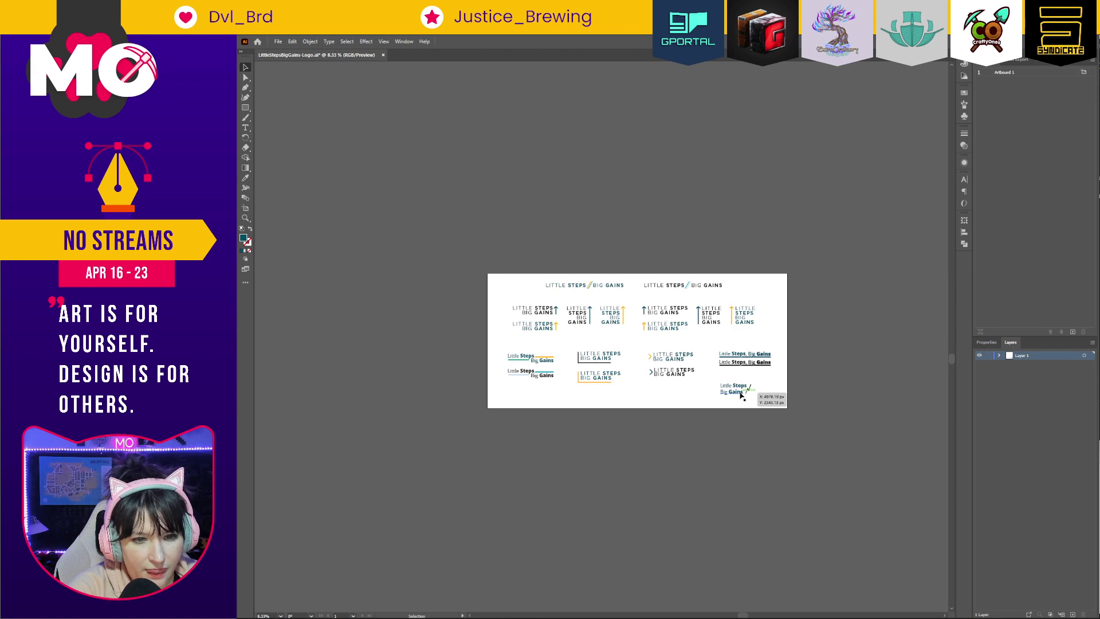
{"action": "left_click", "coordinate": [731, 394]}
{"action": "left_click_drag", "start_coordinate": [732, 396], "coordinate": [862, 513]}
{"action": "left_click_drag", "start_coordinate": [863, 514], "coordinate": [595, 387]}
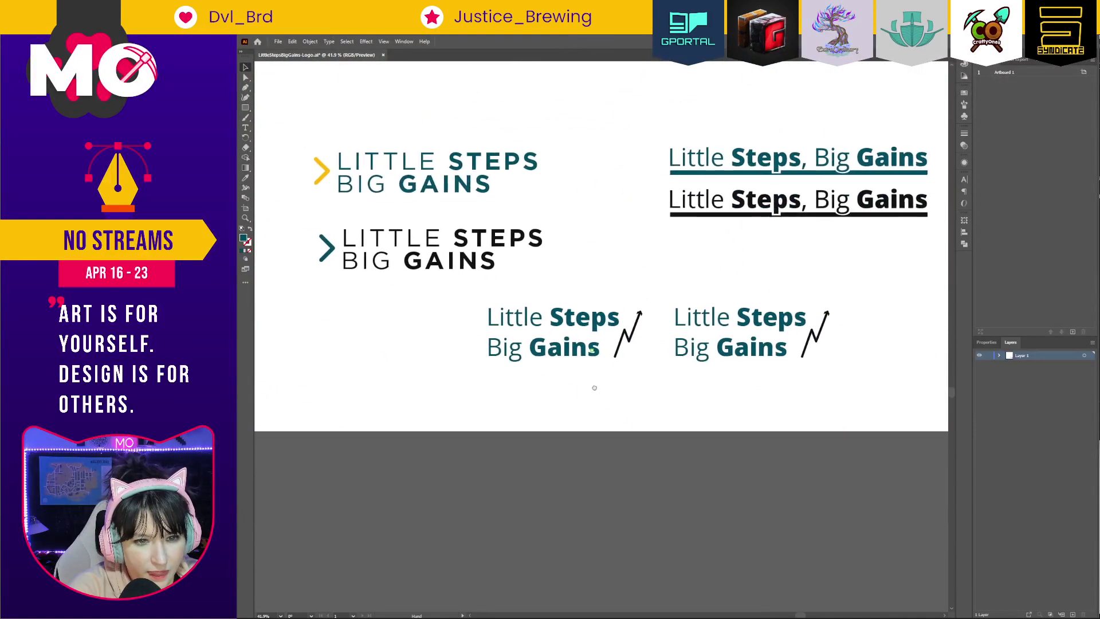
Recolour the right-hand zigzag-arrow logo with black text and a yellow arrow.
{"action": "left_click", "coordinate": [712, 351]}
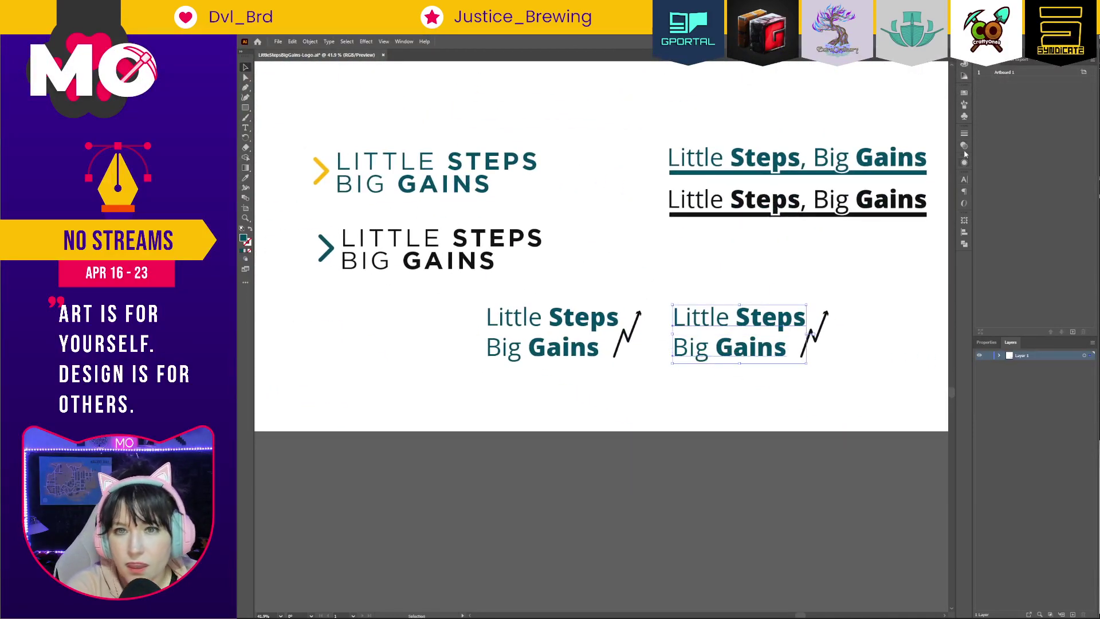
{"action": "left_click", "coordinate": [965, 93]}
{"action": "left_click", "coordinate": [865, 153]}
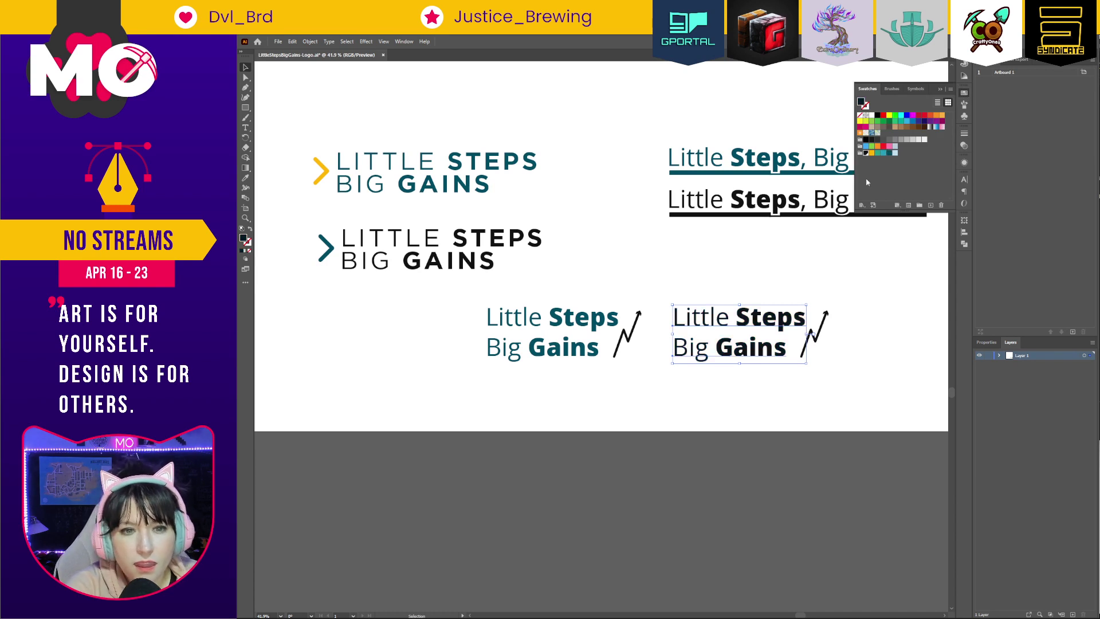
{"action": "left_click", "coordinate": [827, 316]}
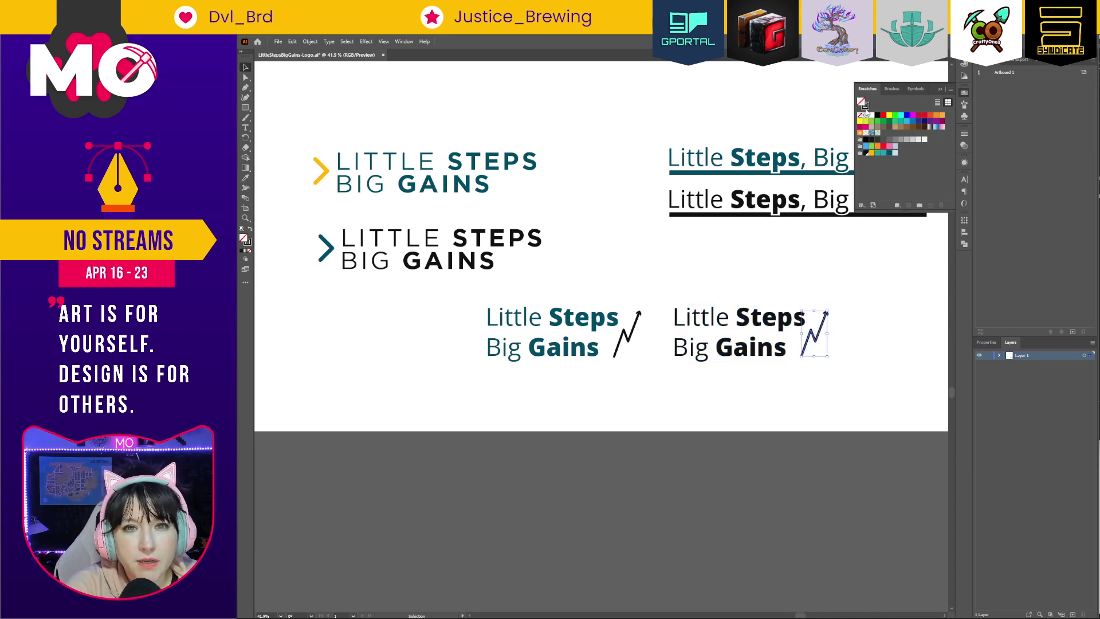
{"action": "left_click", "coordinate": [871, 154]}
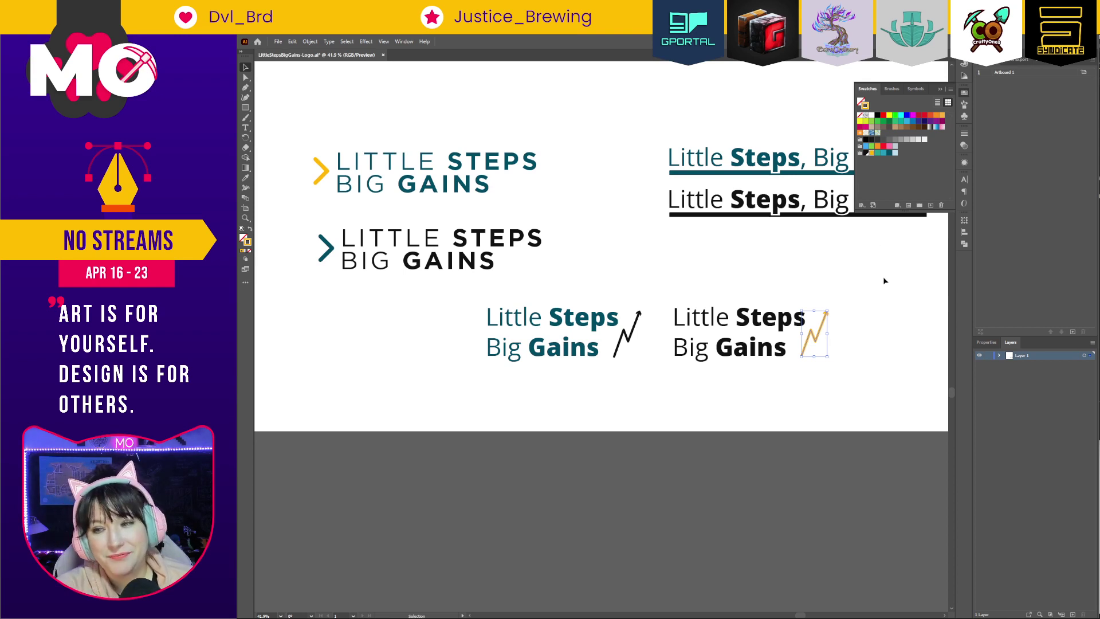
{"action": "left_click", "coordinate": [882, 293]}
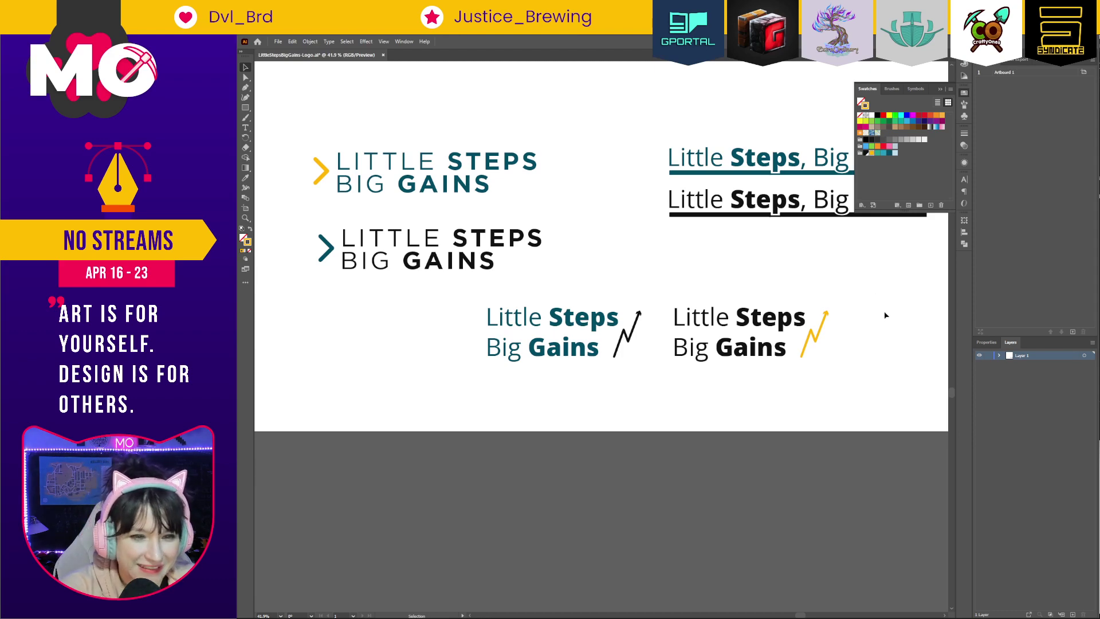
Stack the two zigzag-arrow logos below the underlined wordmarks, with the teal version above the black one.
{"action": "key", "text": "ctrl+minus"}
{"action": "key", "text": "ctrl+minus"}
{"action": "key", "text": "ctrl+minus"}
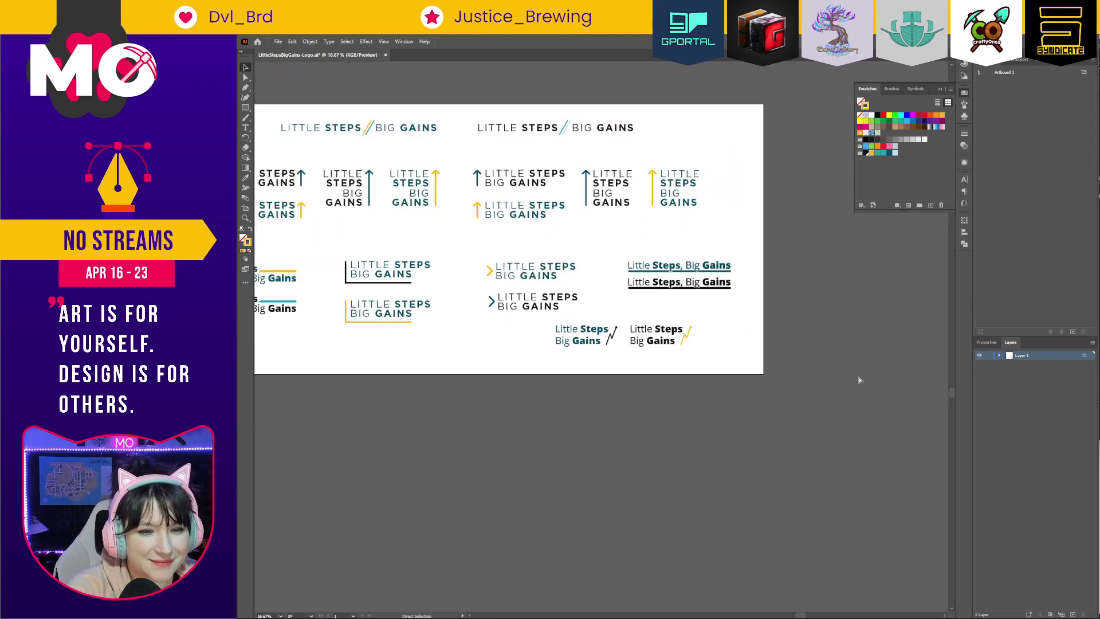
{"action": "mouse_move", "coordinate": [664, 346]}
{"action": "left_mouse_down"}
{"action": "mouse_move", "coordinate": [659, 364]}
{"action": "mouse_move", "coordinate": [661, 351]}
{"action": "left_mouse_up"}
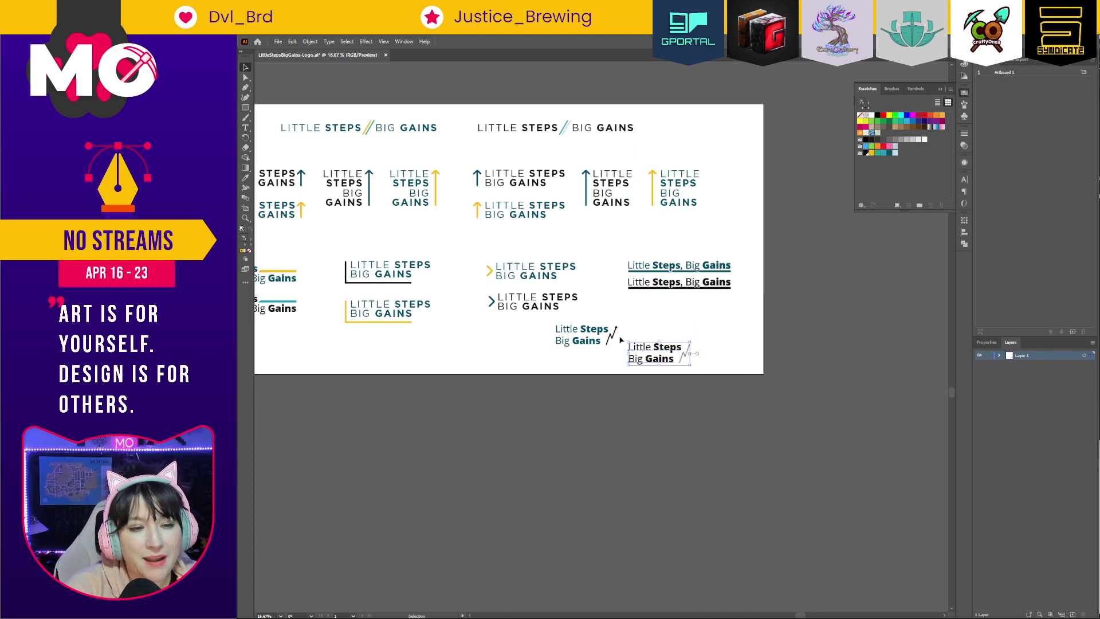
{"action": "left_click_drag", "start_coordinate": [570, 343], "coordinate": [664, 322]}
{"action": "left_click", "coordinate": [718, 332]}
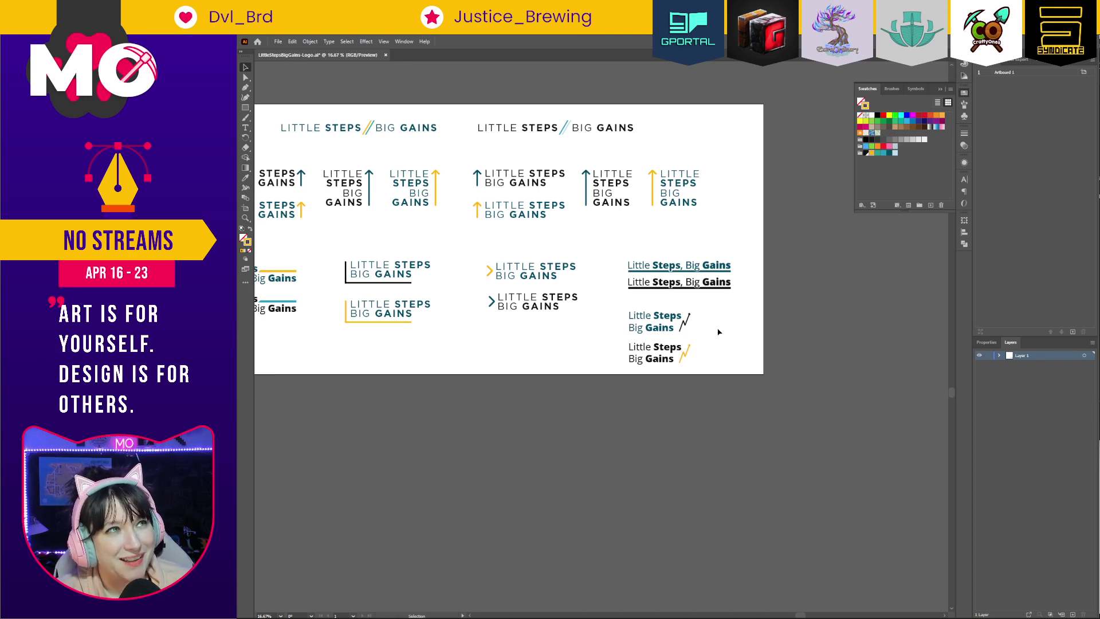
{"action": "left_click_drag", "start_coordinate": [720, 441], "coordinate": [758, 459]}
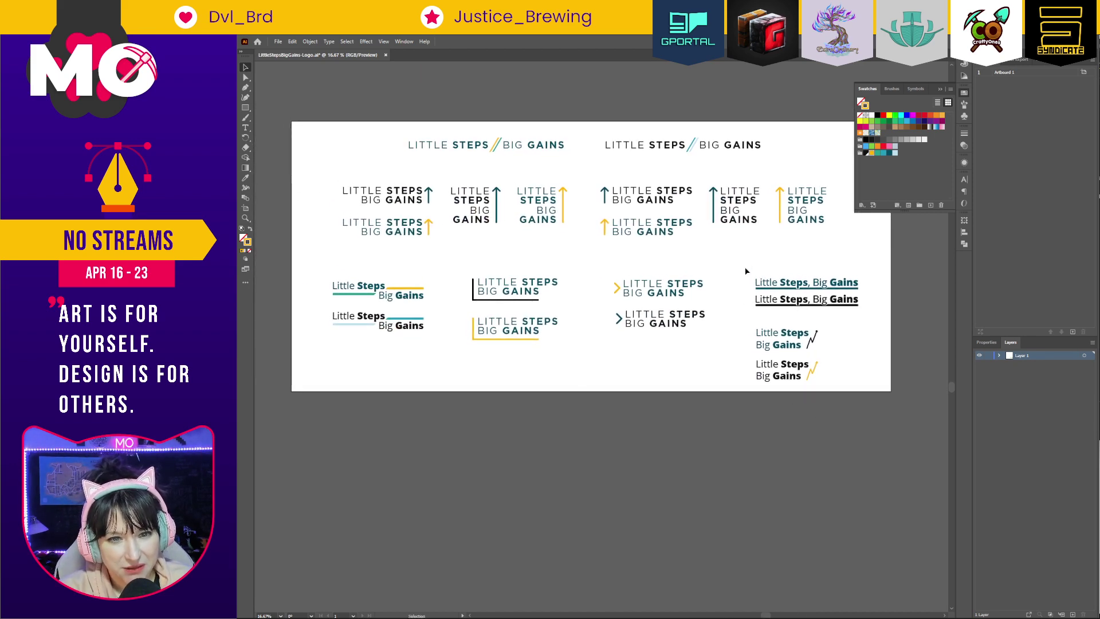
Move both underlined wordmarks to the artboard's lower middle and the zigzag-arrow logos up level with the chevron logos.
{"action": "left_click_drag", "start_coordinate": [853, 300], "coordinate": [684, 375]}
{"action": "left_click_drag", "start_coordinate": [727, 307], "coordinate": [825, 391]}
{"action": "left_click_drag", "start_coordinate": [796, 345], "coordinate": [798, 297]}
{"action": "left_click", "coordinate": [710, 375]}
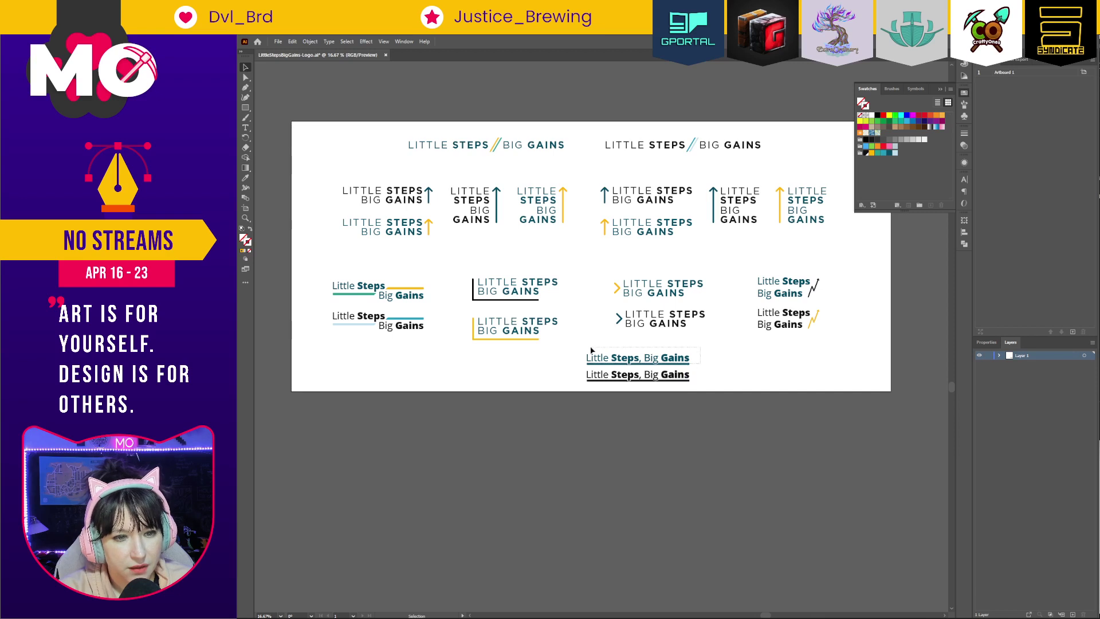
Set the teal and black underlined wordmarks side by side along the artboard's lower edge, centred under the other rows.
{"action": "mouse_move", "coordinate": [657, 358]}
{"action": "left_mouse_down"}
{"action": "mouse_move", "coordinate": [503, 378]}
{"action": "mouse_move", "coordinate": [641, 359]}
{"action": "left_mouse_up"}
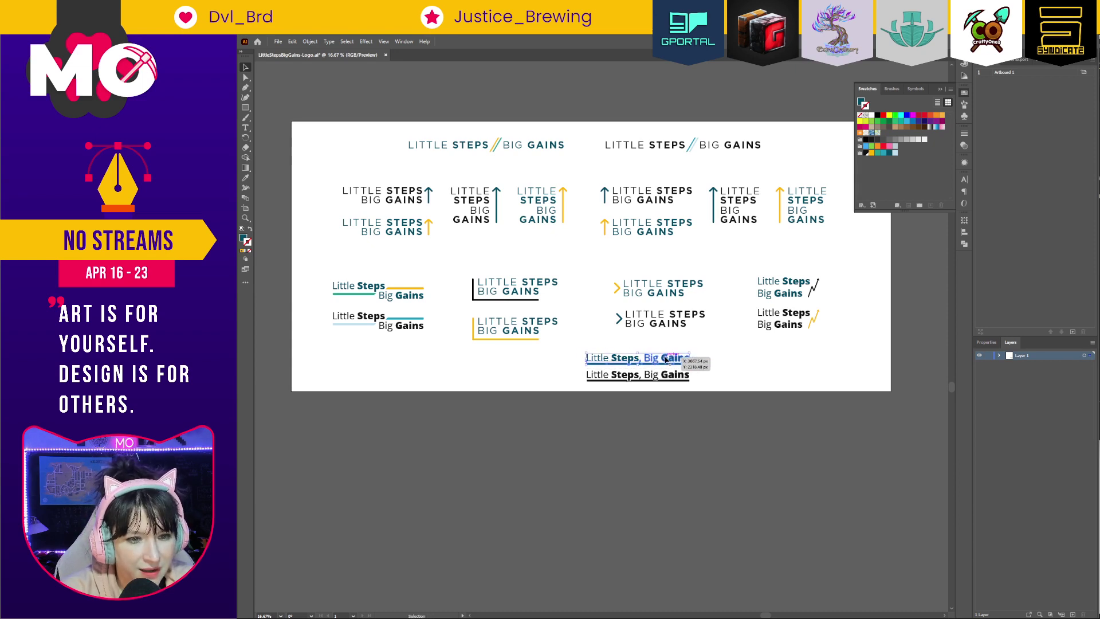
{"action": "left_click_drag", "start_coordinate": [655, 361], "coordinate": [522, 378]}
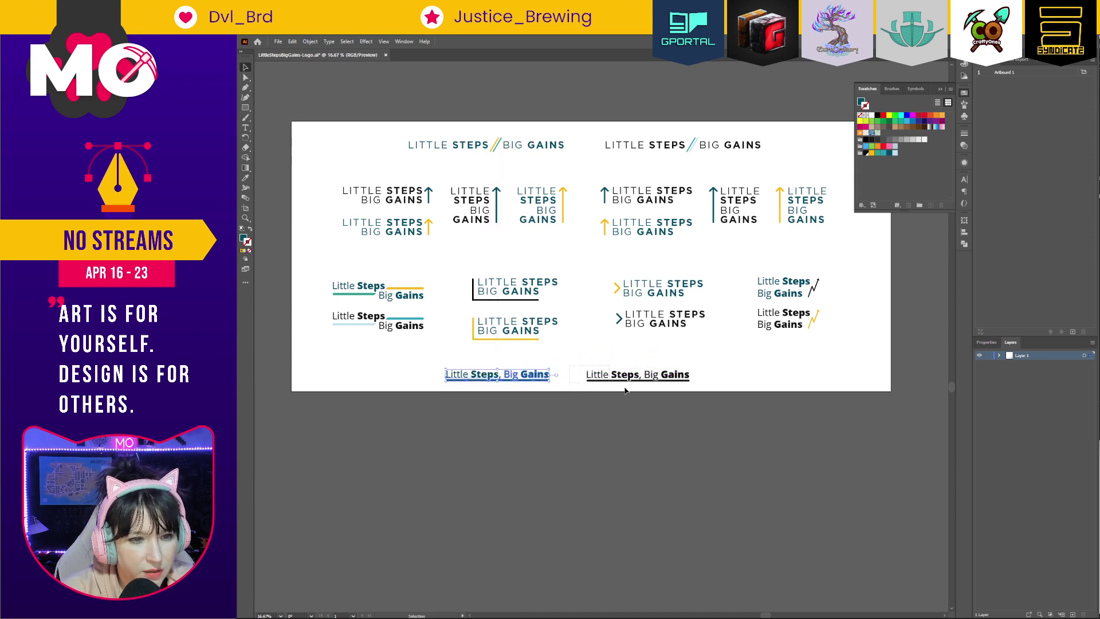
{"action": "left_click_drag", "start_coordinate": [673, 377], "coordinate": [664, 377]}
{"action": "left_click", "coordinate": [503, 381], "text": "shift"}
{"action": "left_click_drag", "start_coordinate": [587, 380], "coordinate": [610, 383]}
{"action": "left_click", "coordinate": [641, 425]}
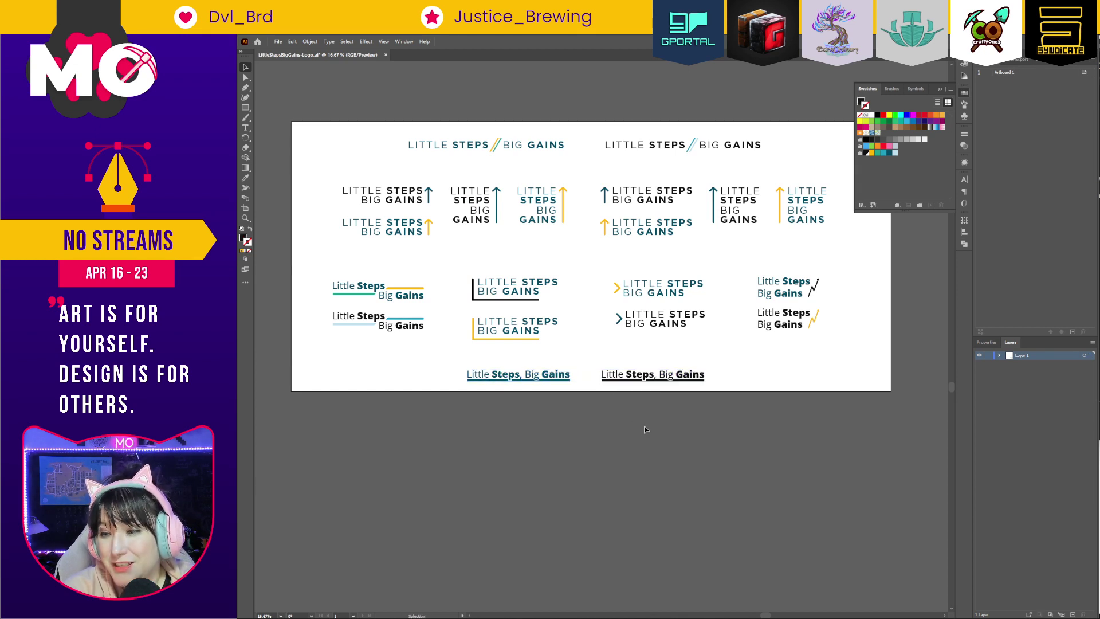
Align the two underlined wordmarks by their bottom edges and nudge the pair slightly right.
{"action": "left_click", "coordinate": [632, 377]}
{"action": "mouse_move", "coordinate": [631, 378]}
{"action": "left_mouse_down"}
{"action": "mouse_move", "coordinate": [588, 379]}
{"action": "mouse_move", "coordinate": [629, 374]}
{"action": "left_mouse_up"}
{"action": "left_click", "coordinate": [518, 375], "text": "shift"}
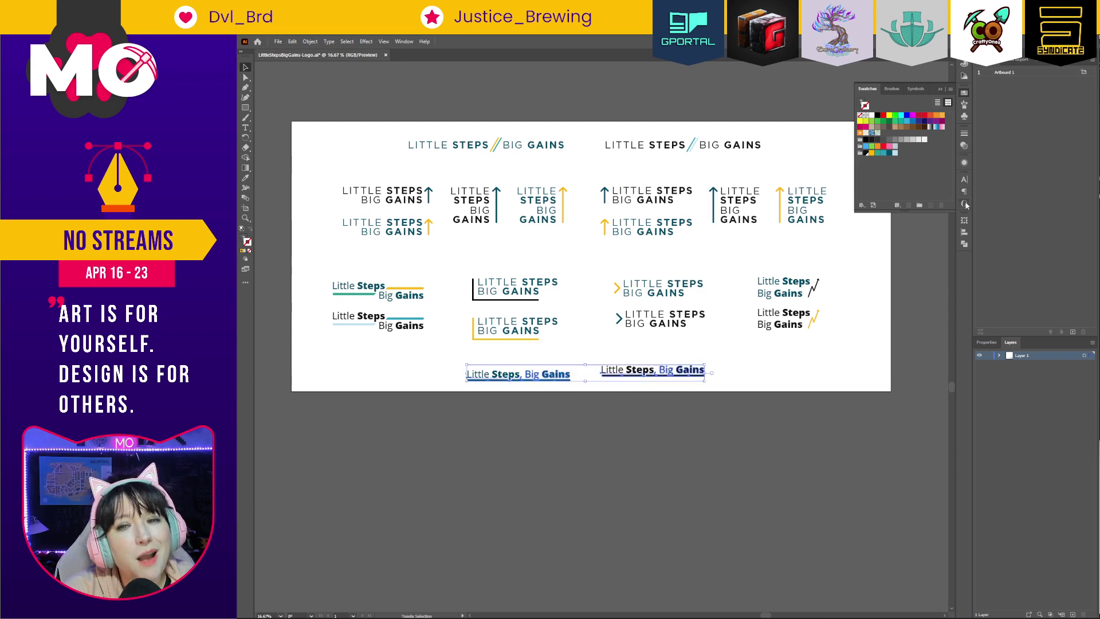
{"action": "left_click", "coordinate": [964, 232]}
{"action": "left_click", "coordinate": [945, 239]}
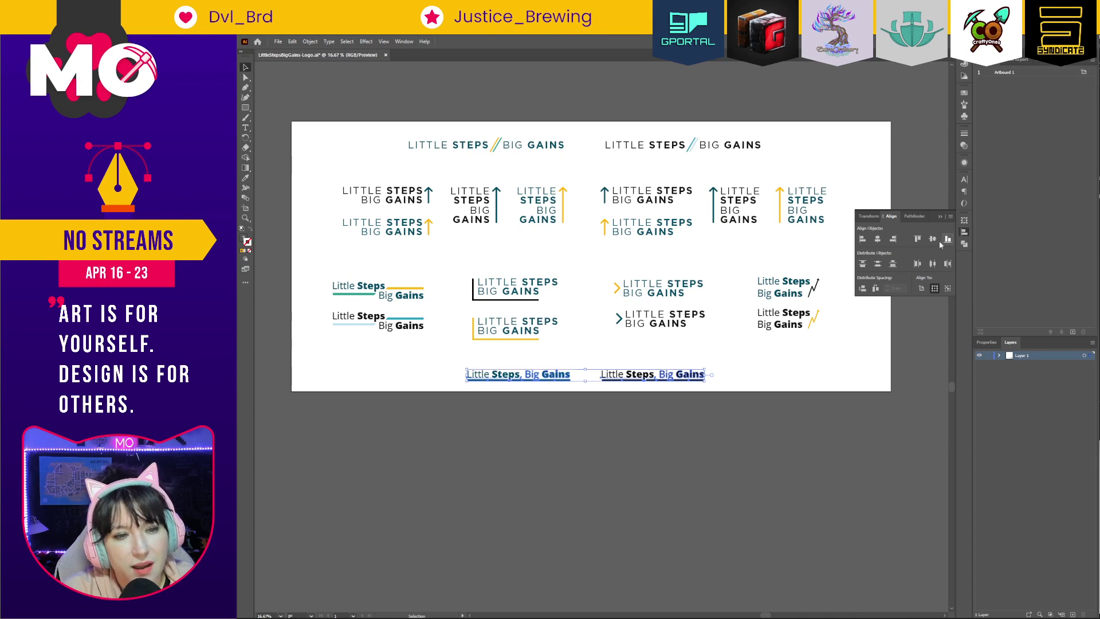
{"action": "left_click_drag", "start_coordinate": [635, 381], "coordinate": [638, 378]}
{"action": "left_click", "coordinate": [636, 442]}
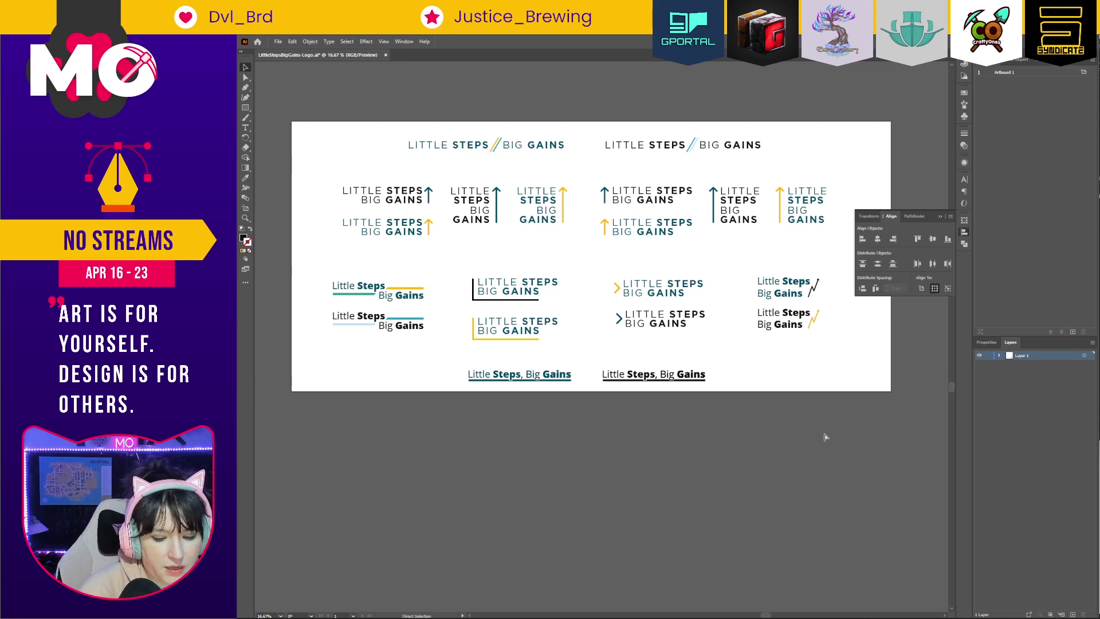
{"action": "left_click", "coordinate": [963, 238]}
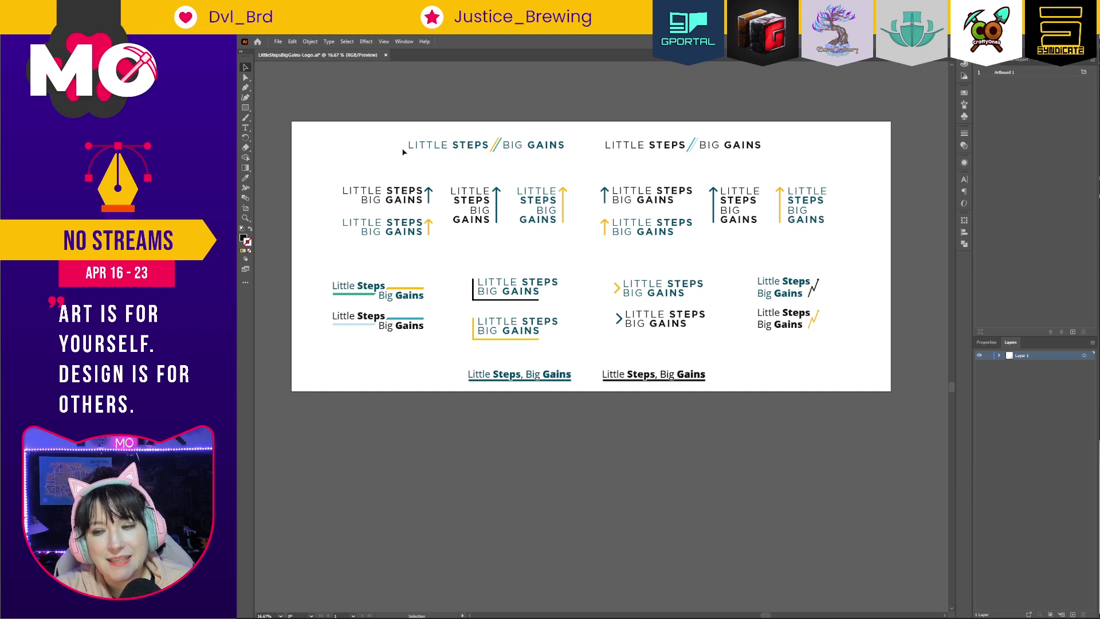
Group the parts of each one-line slash logo and each logo with an arrow before its text.
{"action": "left_click_drag", "start_coordinate": [397, 163], "coordinate": [574, 130]}
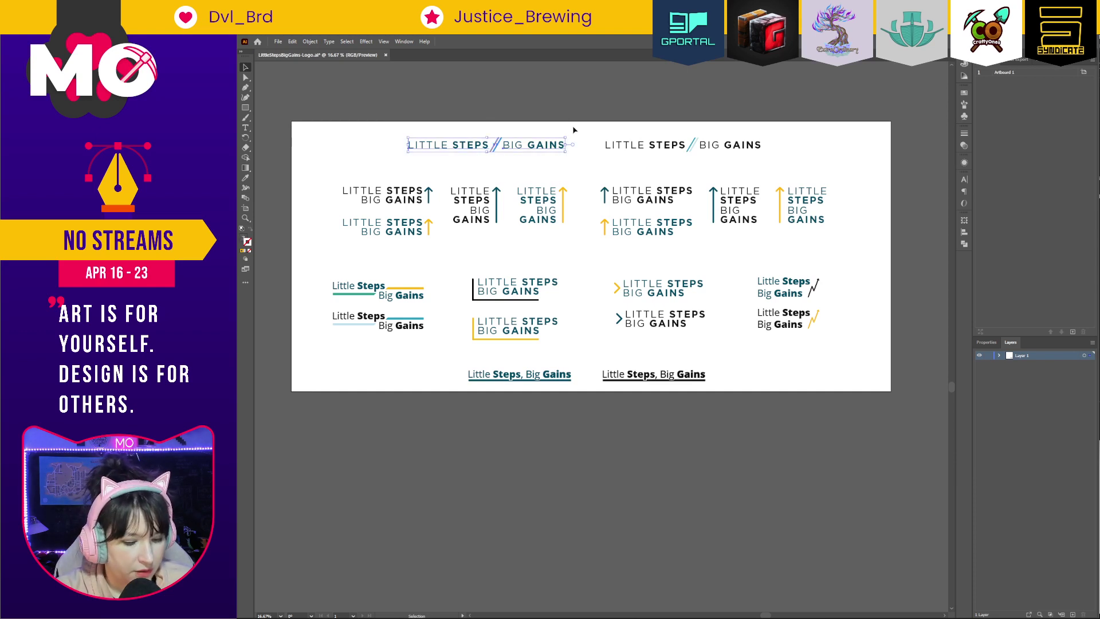
{"action": "left_click_drag", "start_coordinate": [766, 165], "coordinate": [766, 165]}
{"action": "left_click_drag", "start_coordinate": [849, 178], "coordinate": [752, 239]}
{"action": "left_click_drag", "start_coordinate": [689, 213], "coordinate": [690, 213]}
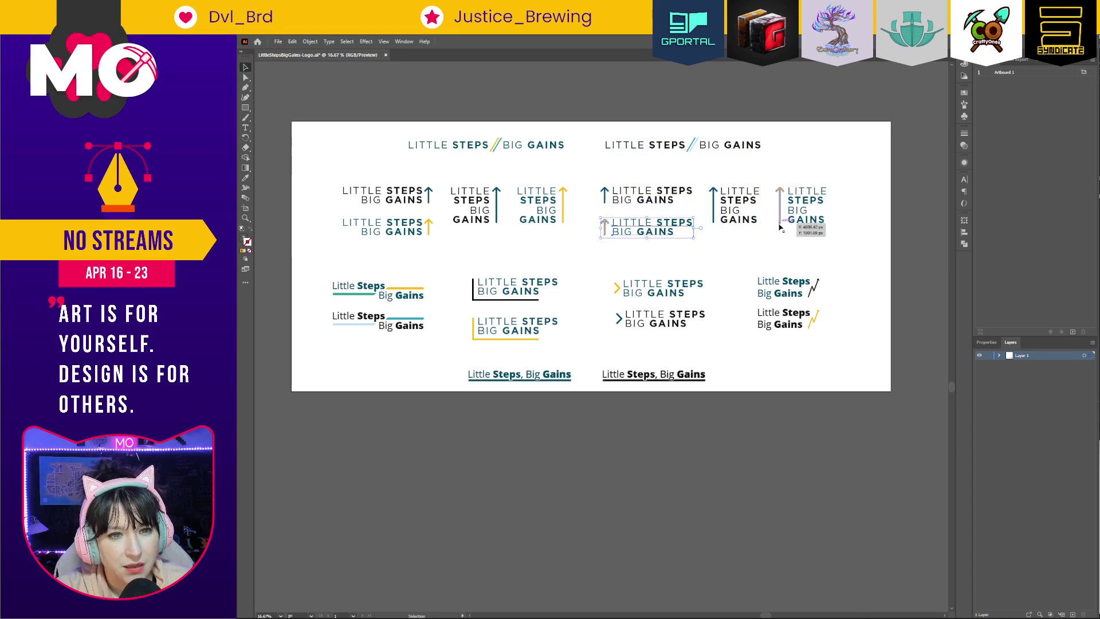
{"action": "left_click_drag", "start_coordinate": [802, 211], "coordinate": [844, 223]}
{"action": "left_click", "coordinate": [877, 277]}
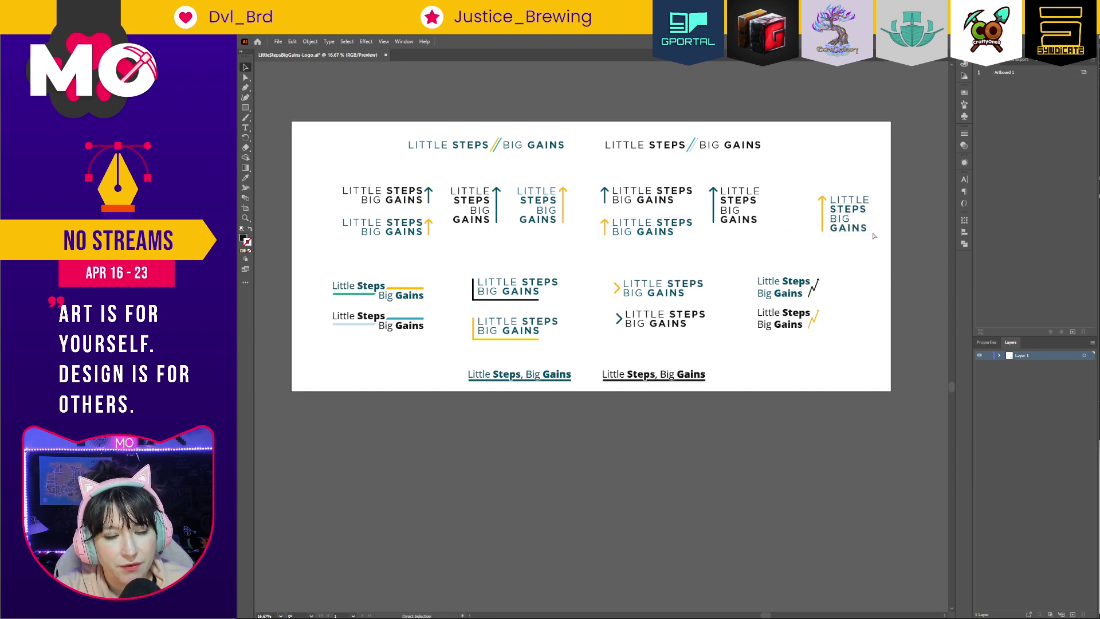
{"action": "key", "text": "ctrl+z"}
Group the text and arrow of each of the four logos whose arrow follows the text.
{"action": "left_click", "coordinate": [573, 235]}
{"action": "left_click", "coordinate": [520, 178]}
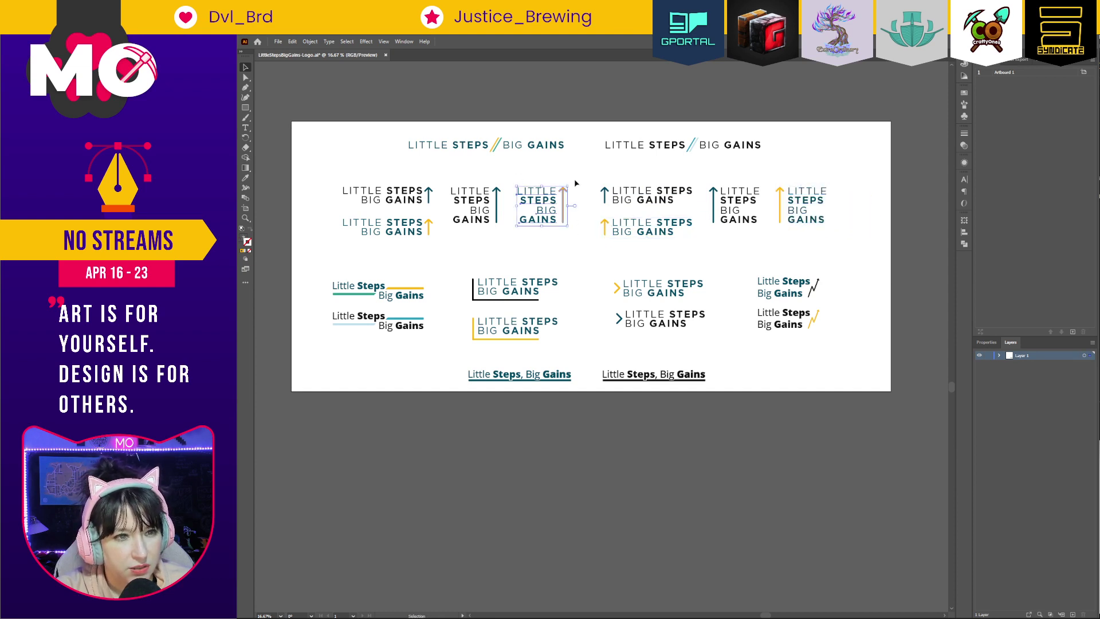
{"action": "left_click", "coordinate": [487, 220]}
{"action": "left_click", "coordinate": [334, 223]}
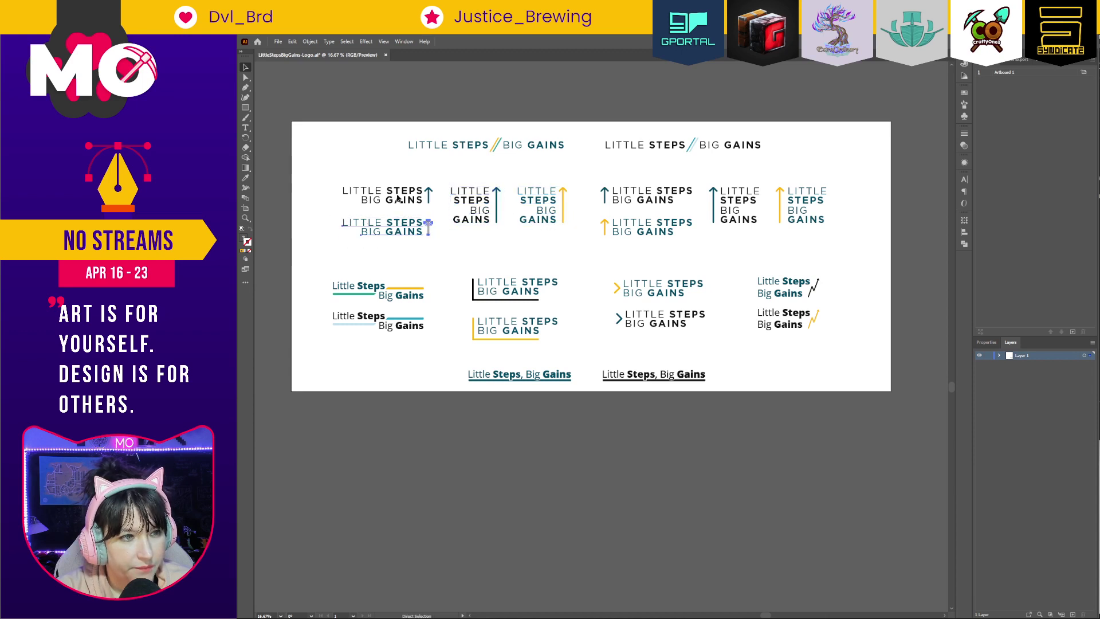
{"action": "left_click", "coordinate": [403, 200]}
Group the text and graphic of each offset-line, corner-line and chevron logo.
{"action": "left_click", "coordinate": [395, 299]}
{"action": "left_click", "coordinate": [432, 341]}
{"action": "left_click", "coordinate": [542, 295]}
{"action": "left_click", "coordinate": [533, 338]}
{"action": "left_click", "coordinate": [621, 283]}
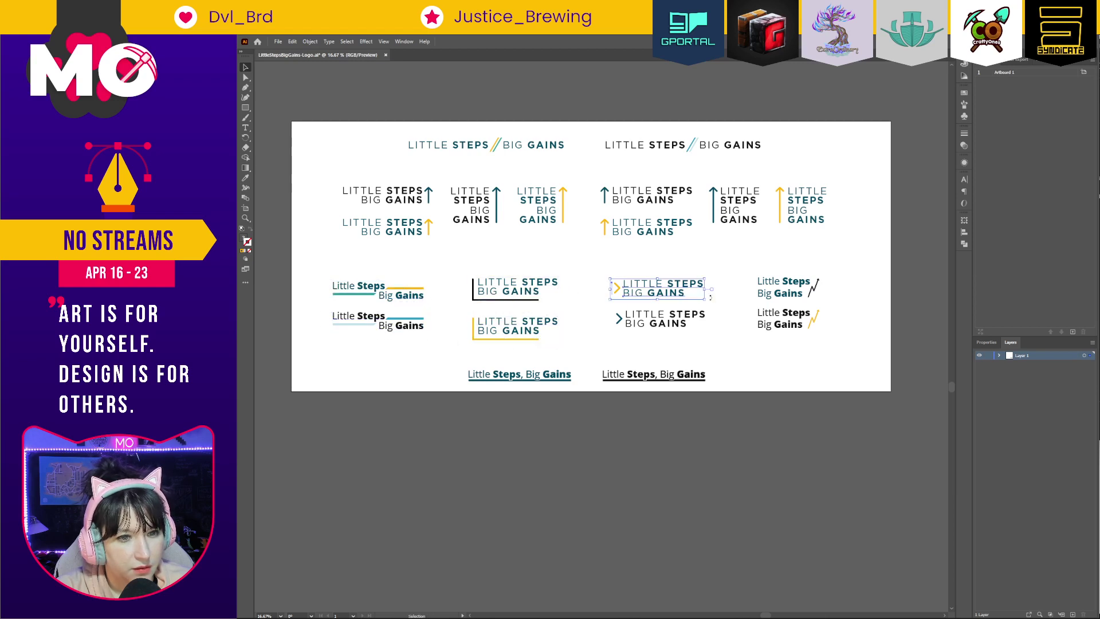
{"action": "left_click", "coordinate": [705, 326]}
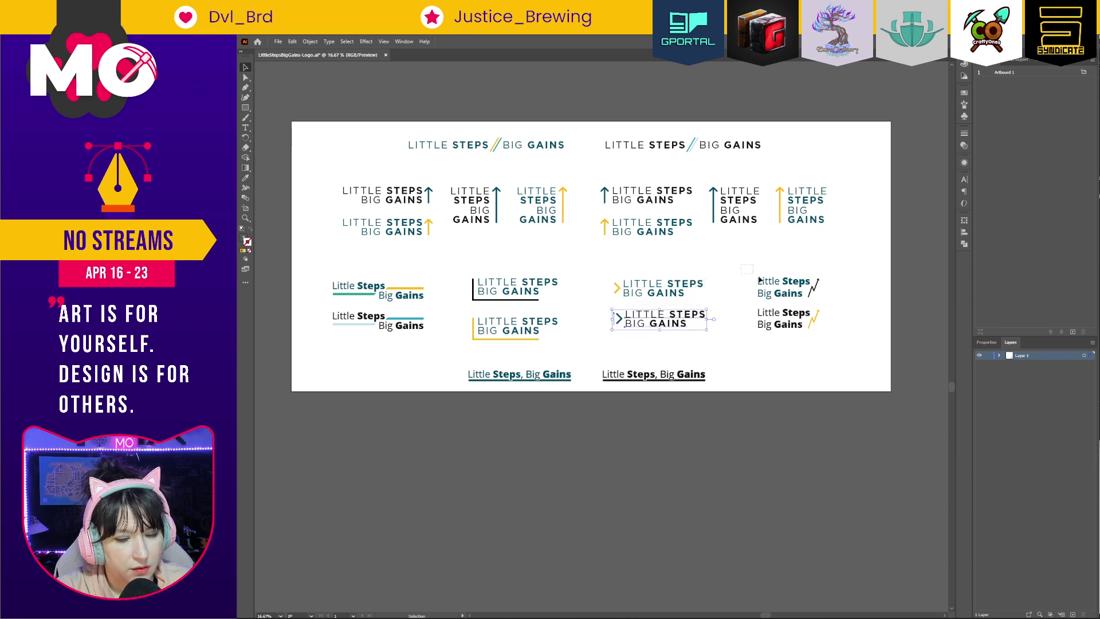
Group the text and arrow of each zigzag-arrow logo, and select the teal one-line slash logo.
{"action": "left_click", "coordinate": [842, 298]}
{"action": "left_click", "coordinate": [818, 322]}
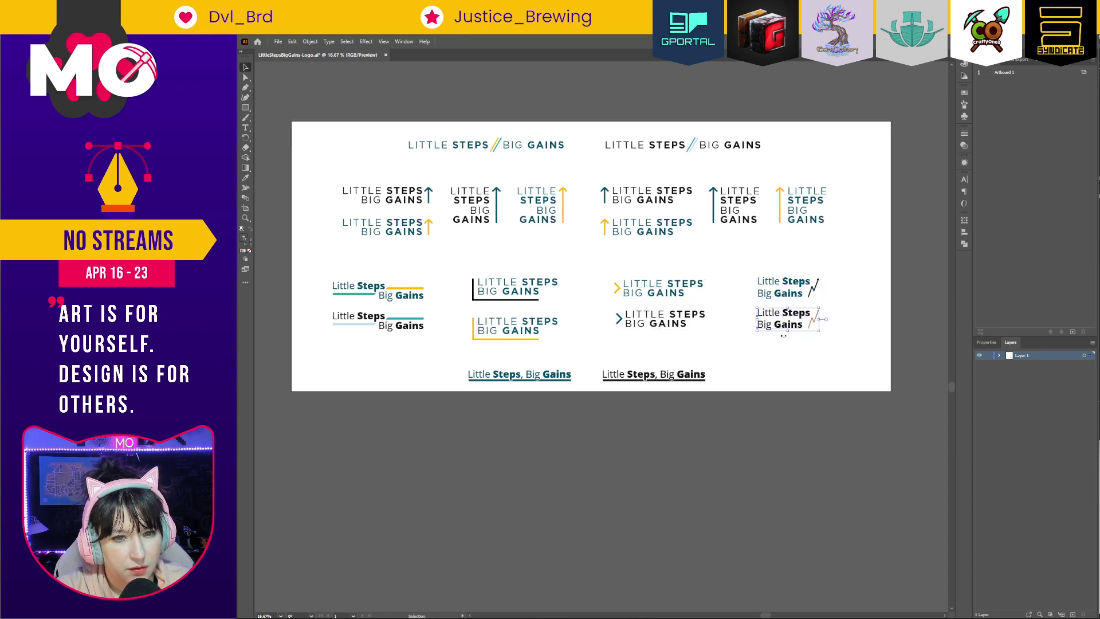
{"action": "left_click", "coordinate": [710, 381]}
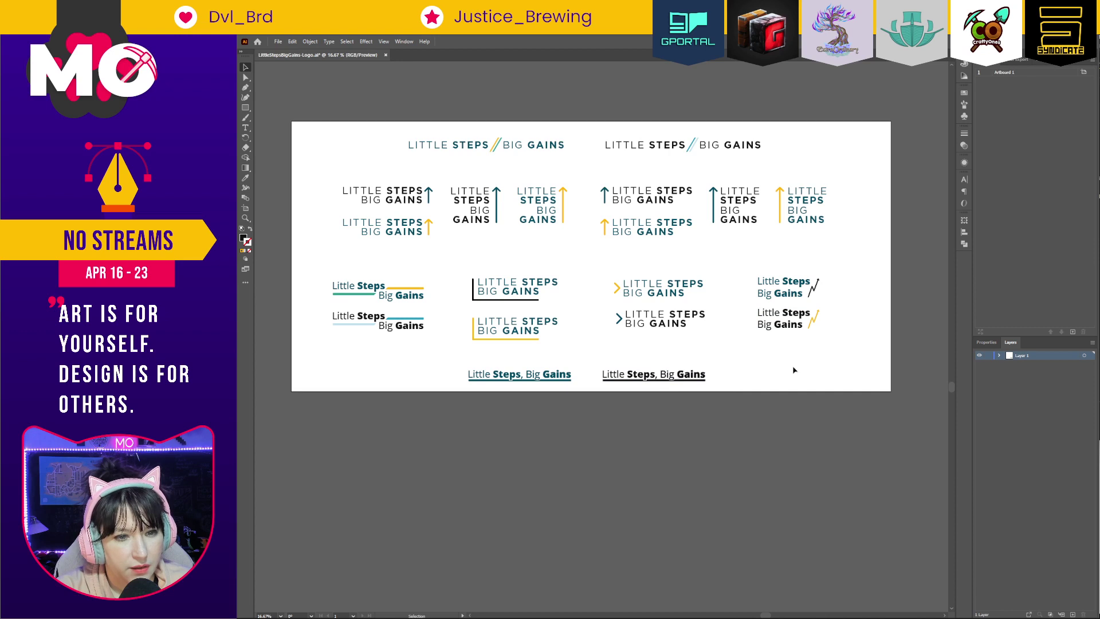
{"action": "left_click", "coordinate": [527, 147]}
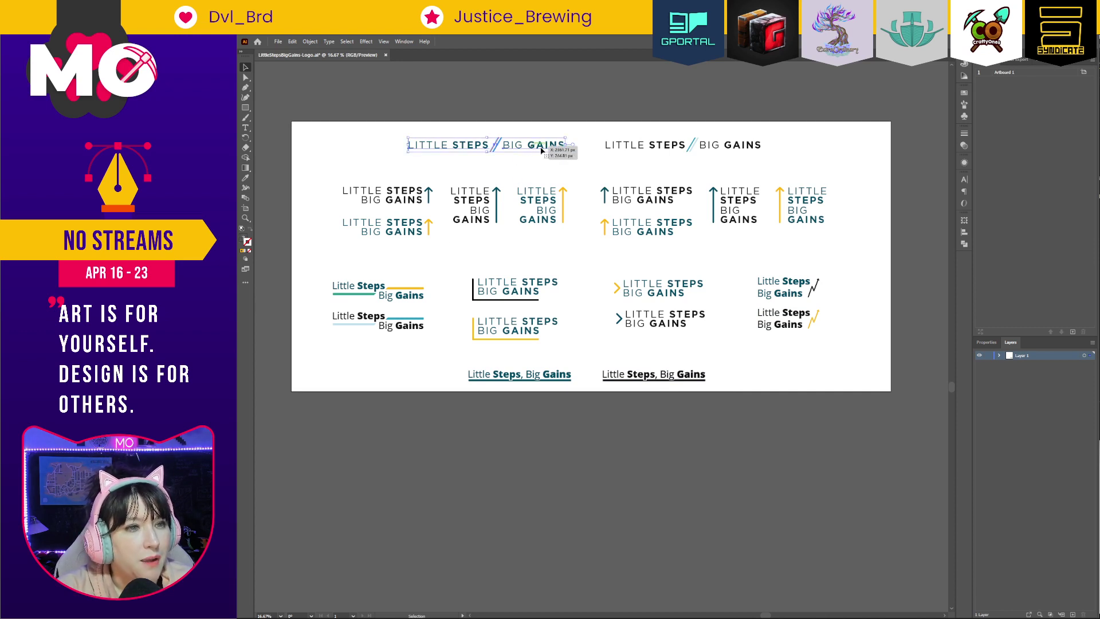
Isolate the group of the black one-line slash logo and convert its text to outlines.
{"action": "left_click", "coordinate": [653, 150], "text": "shift"}
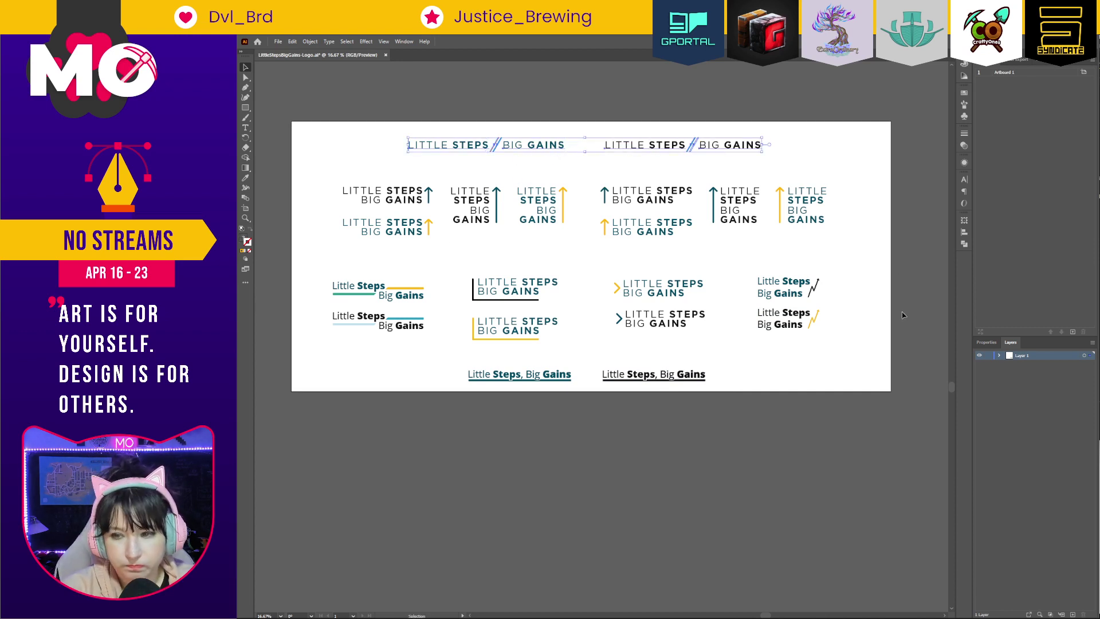
{"action": "left_click", "coordinate": [881, 216]}
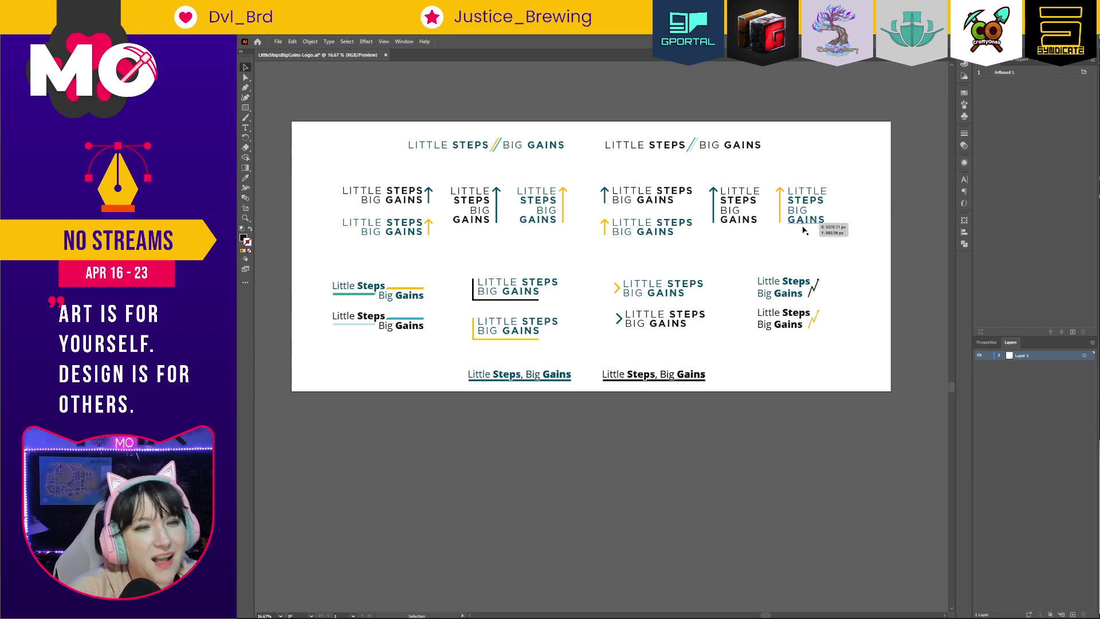
{"action": "left_click", "coordinate": [484, 145]}
{"action": "left_click", "coordinate": [715, 151]}
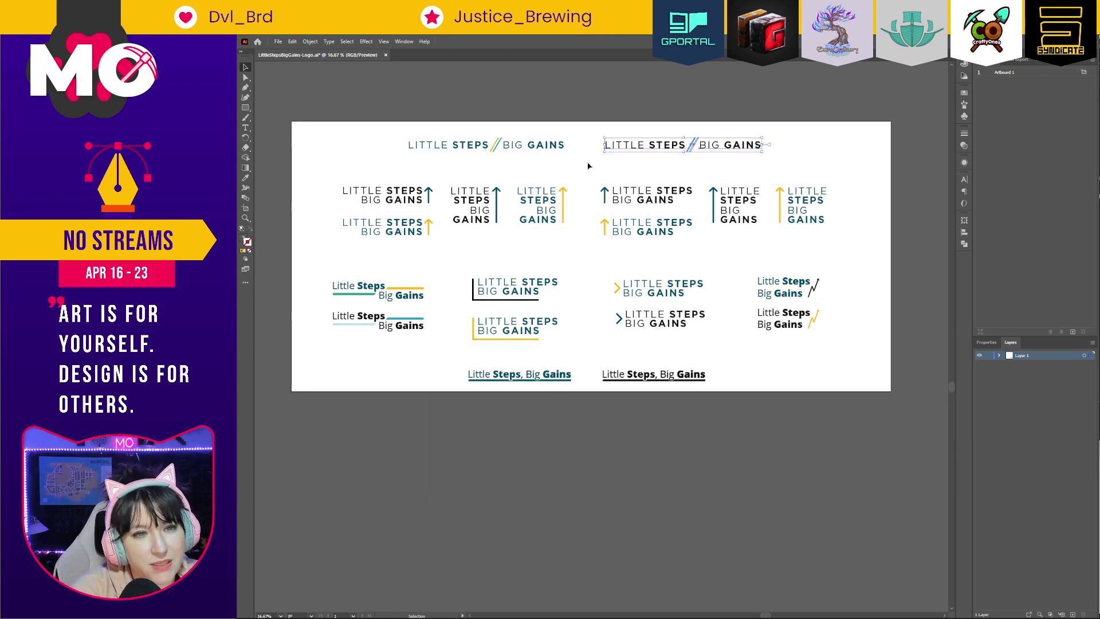
{"action": "double_click", "coordinate": [743, 150]}
{"action": "key", "text": "a"}
{"action": "key", "text": "ctrl+a"}
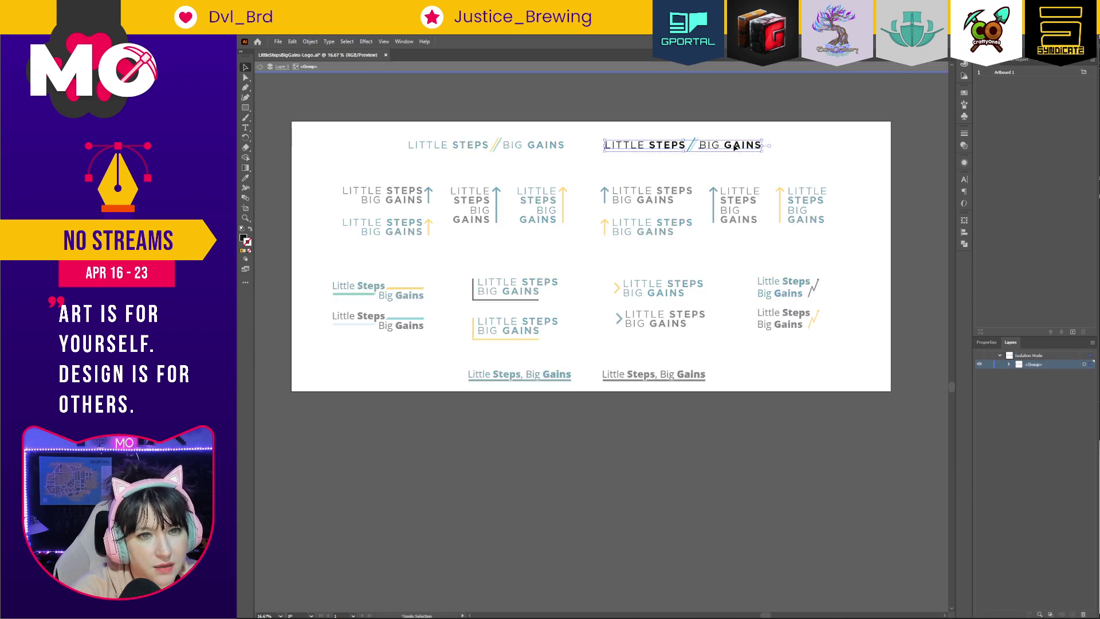
{"action": "left_click", "coordinate": [735, 146]}
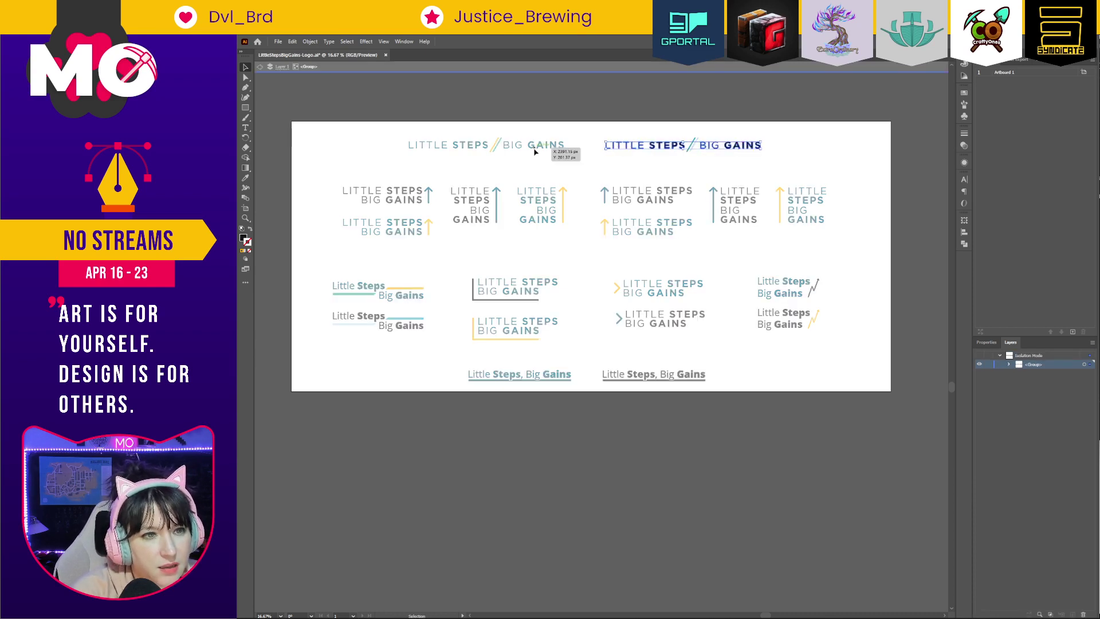
Convert both text parts of the teal one-line slash logo to outlines and exit group isolation.
{"action": "double_click", "coordinate": [564, 147]}
{"action": "double_click", "coordinate": [482, 148]}
{"action": "left_click", "coordinate": [482, 147]}
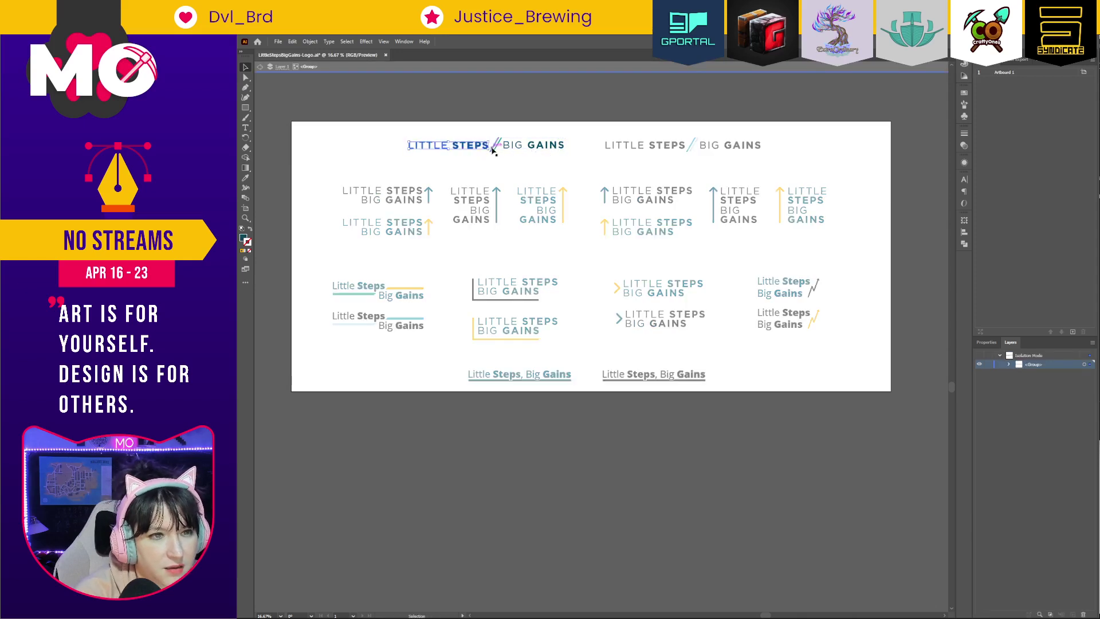
{"action": "left_click", "coordinate": [537, 148]}
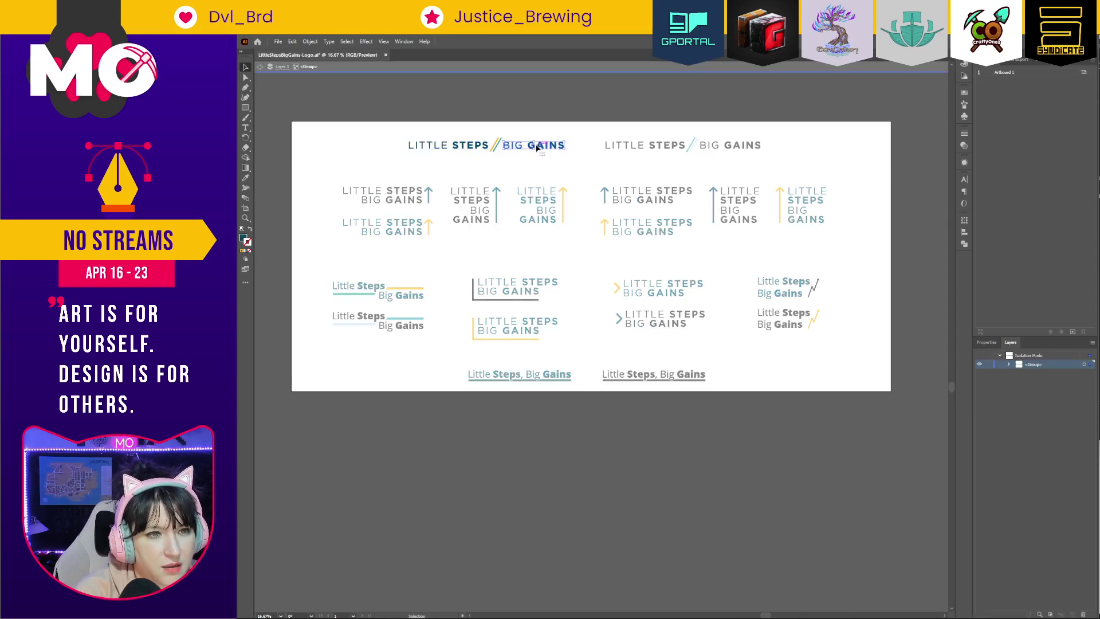
{"action": "left_click", "coordinate": [705, 180]}
{"action": "double_click", "coordinate": [772, 177]}
Copy both one-line slash logos, switch to the Adobe XD brand board, and paste them into the Logo artboard.
{"action": "left_click_drag", "start_coordinate": [407, 117], "coordinate": [358, 131]}
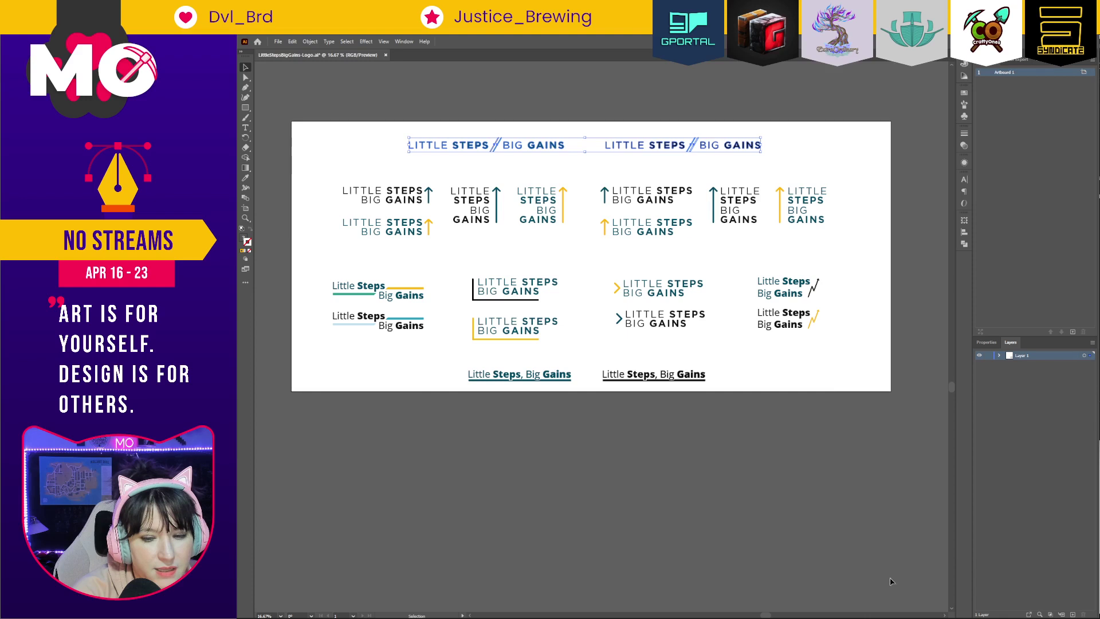
{"action": "left_click", "coordinate": [1069, 579]}
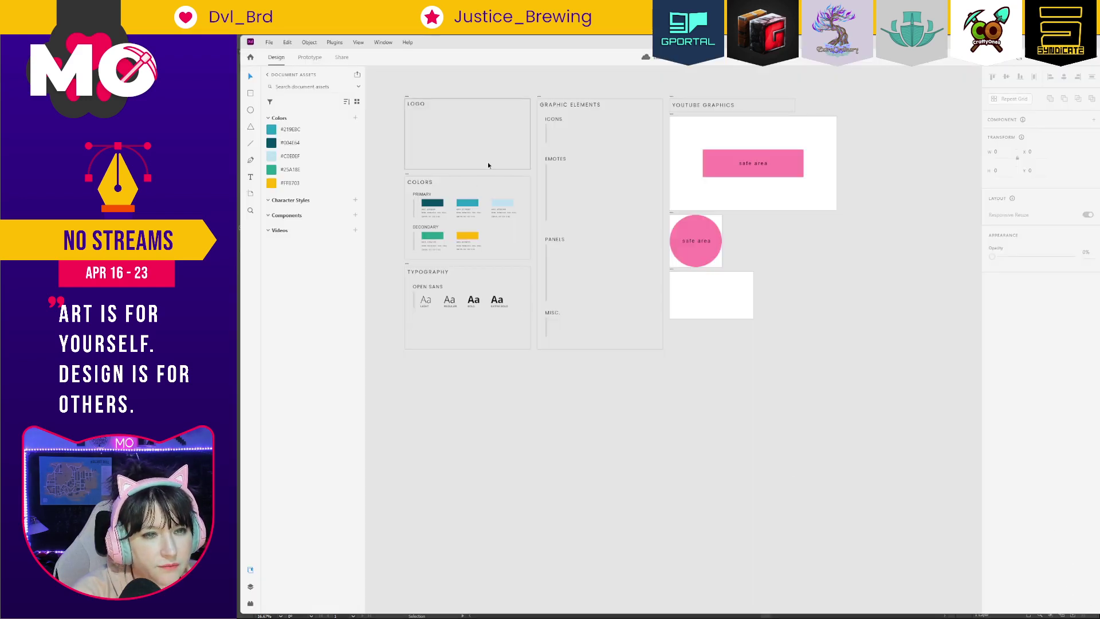
{"action": "scroll", "coordinate": [488, 165], "scroll_direction": "up", "scroll_amount": 5}
{"action": "scroll", "coordinate": [715, 404], "scroll_direction": "down", "scroll_amount": 1}
{"action": "key", "text": "ctrl+v"}
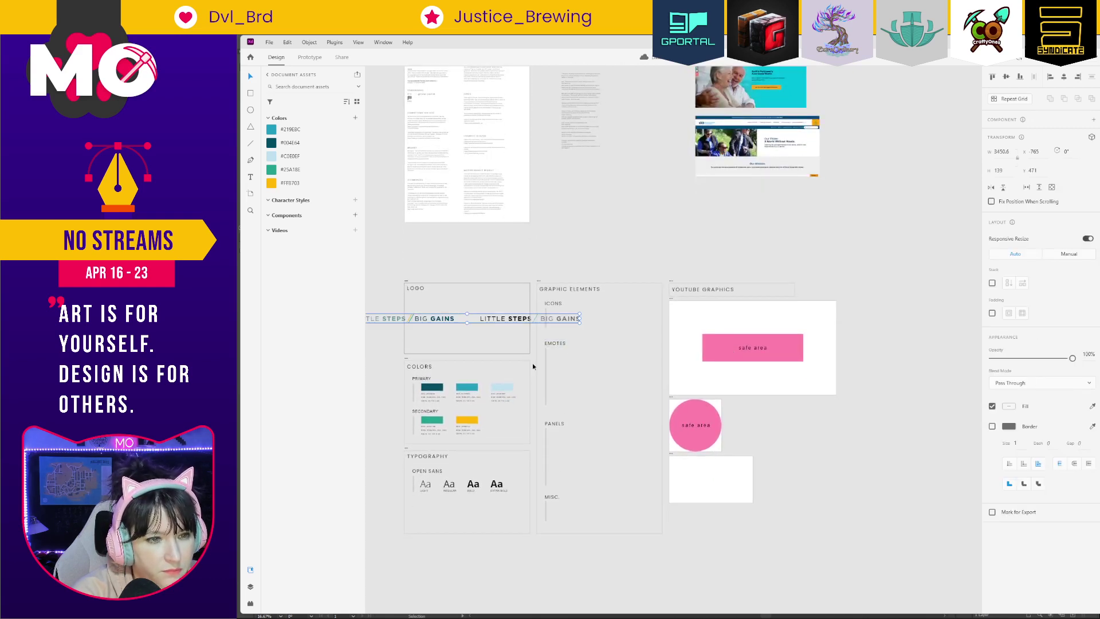
Move the pasted logo pair out of the Logo artboard onto the empty canvas above it.
{"action": "left_click", "coordinate": [446, 330]}
{"action": "left_click_drag", "start_coordinate": [447, 321], "coordinate": [498, 298]}
{"action": "key", "text": "ctrl+z"}
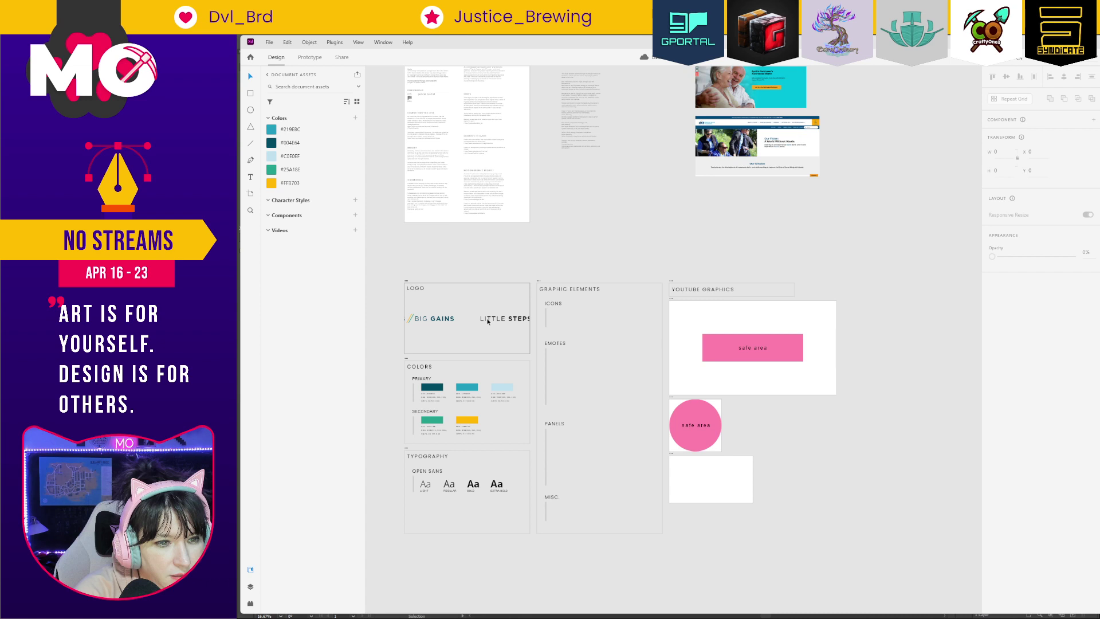
{"action": "left_click", "coordinate": [453, 320]}
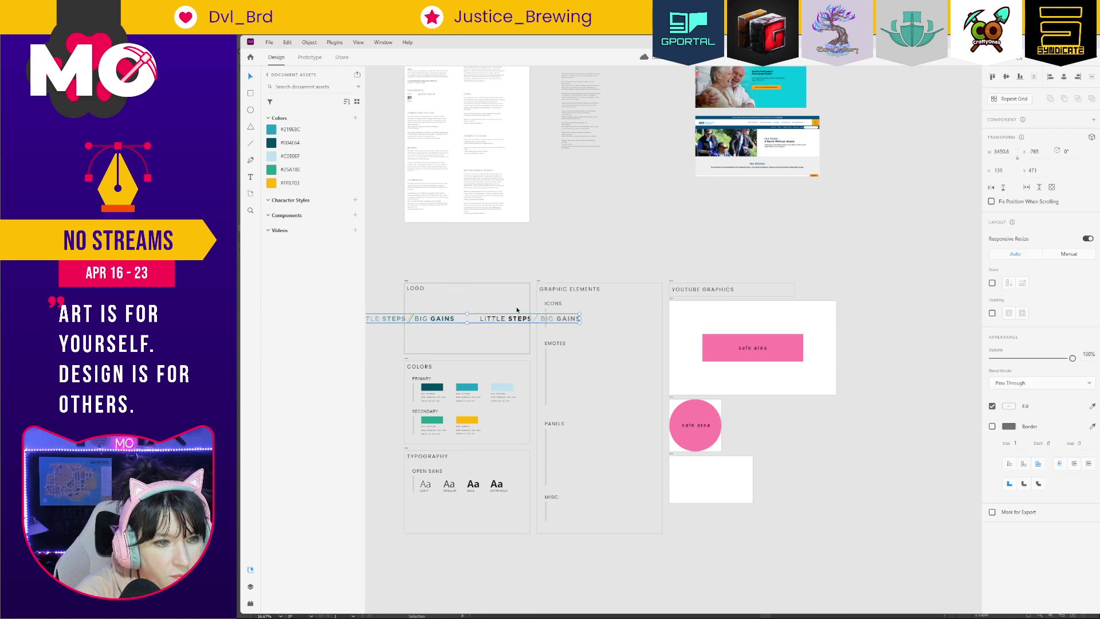
{"action": "left_click_drag", "start_coordinate": [515, 317], "coordinate": [576, 255]}
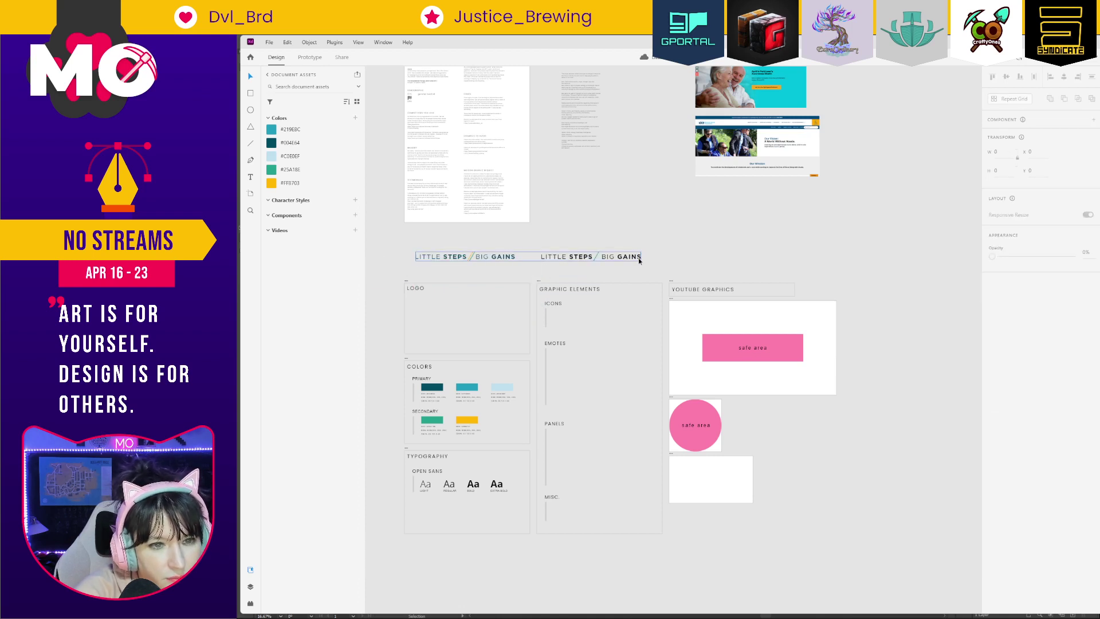
Ungroup the pasted logo pair so that the teal and black logos can be handled separately.
{"action": "key", "text": "ctrl+g"}
{"action": "left_click_drag", "start_coordinate": [632, 257], "coordinate": [654, 261]}
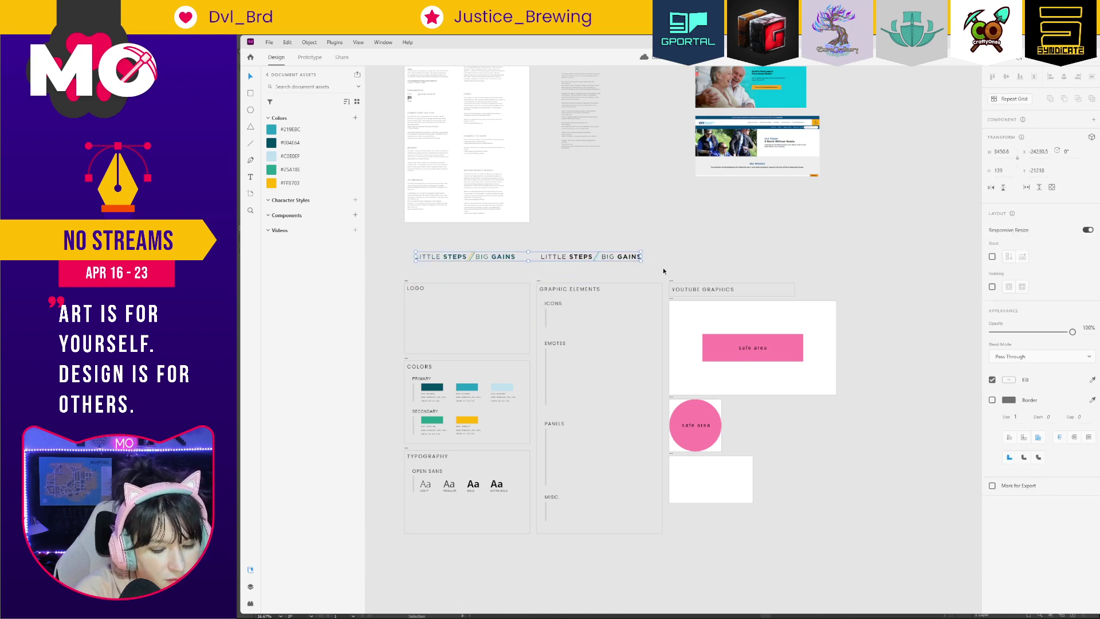
{"action": "left_click", "coordinate": [655, 275]}
{"action": "left_click", "coordinate": [628, 258]}
{"action": "key", "text": "ctrl+shift+g"}
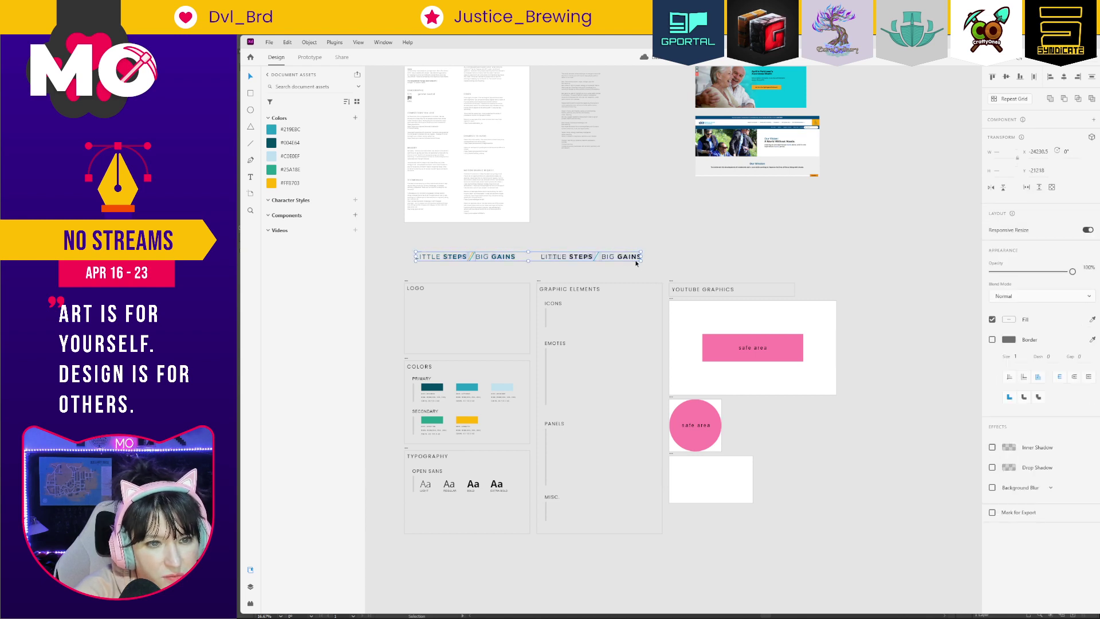
{"action": "mouse_move", "coordinate": [660, 270]}
{"action": "left_mouse_down"}
{"action": "mouse_move", "coordinate": [534, 243]}
{"action": "mouse_move", "coordinate": [648, 258]}
{"action": "left_mouse_up"}
{"action": "left_click", "coordinate": [647, 259]}
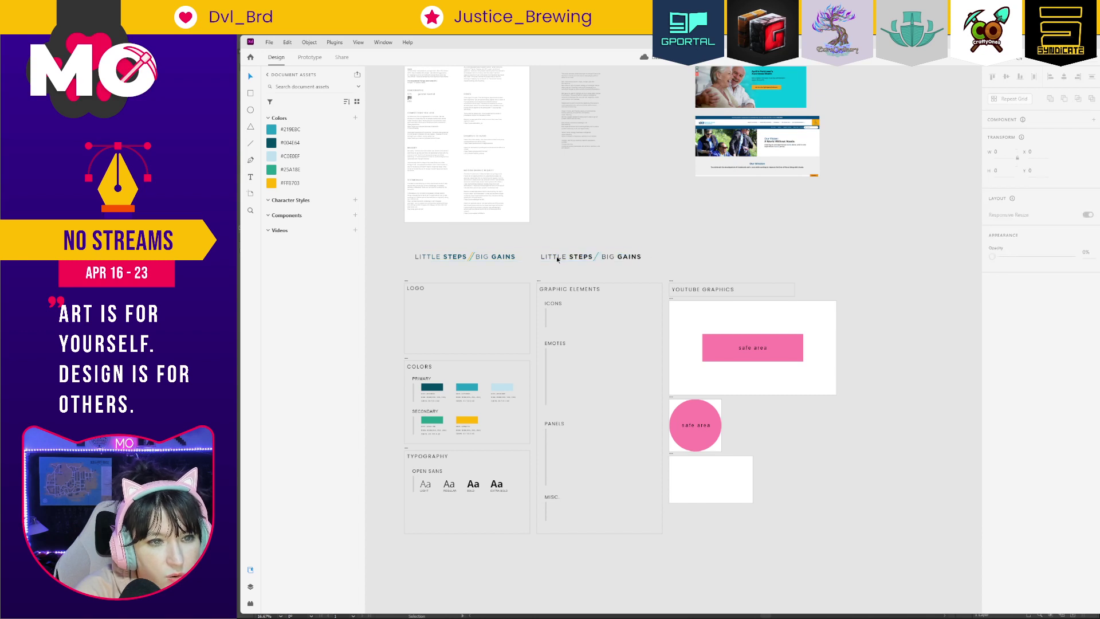
{"action": "left_click", "coordinate": [510, 257]}
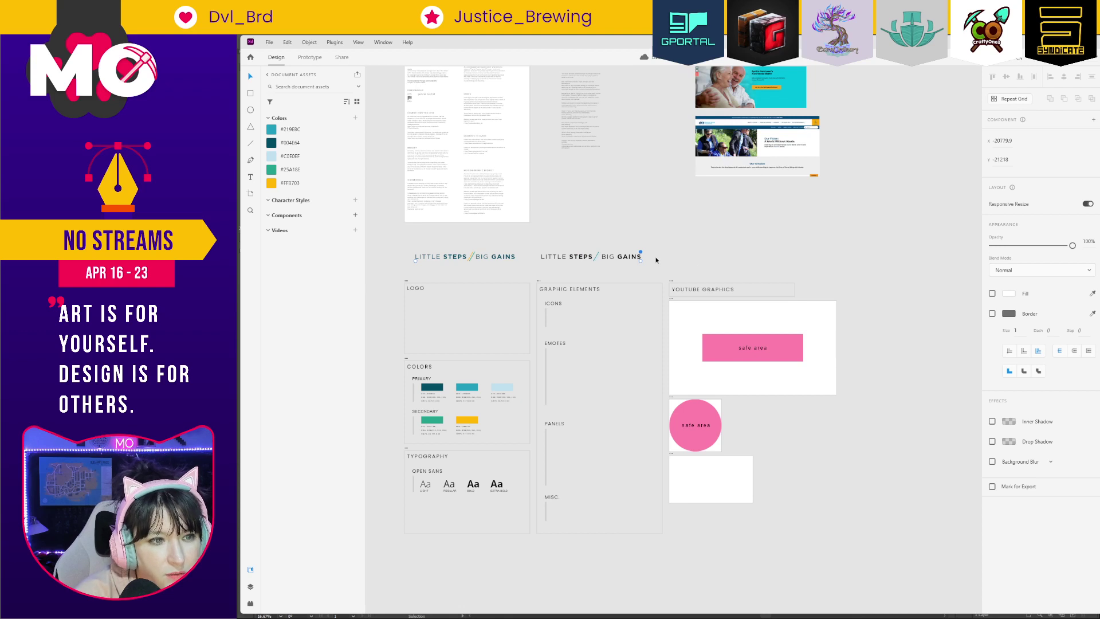
Group the parts of each slash logo and stack the teal one above the black one, centred in the Logo artboard.
{"action": "left_click_drag", "start_coordinate": [659, 267], "coordinate": [472, 305]}
{"action": "key", "text": "ctrl+g"}
{"action": "left_click_drag", "start_coordinate": [597, 256], "coordinate": [474, 322]}
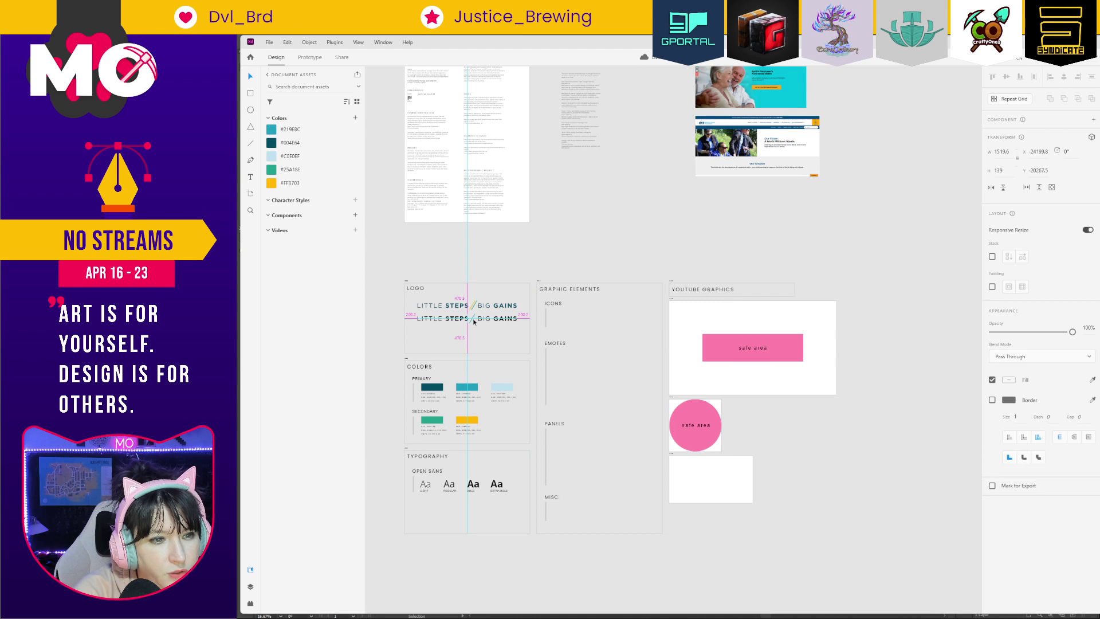
{"action": "left_click_drag", "start_coordinate": [474, 322], "coordinate": [474, 322]}
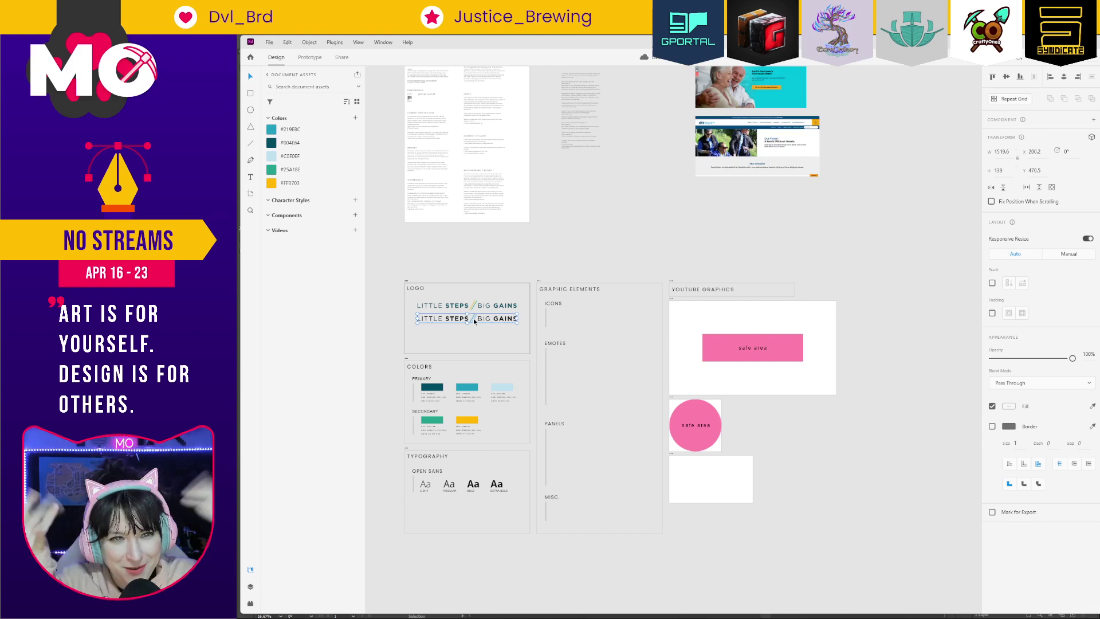
{"action": "left_click", "coordinate": [487, 336]}
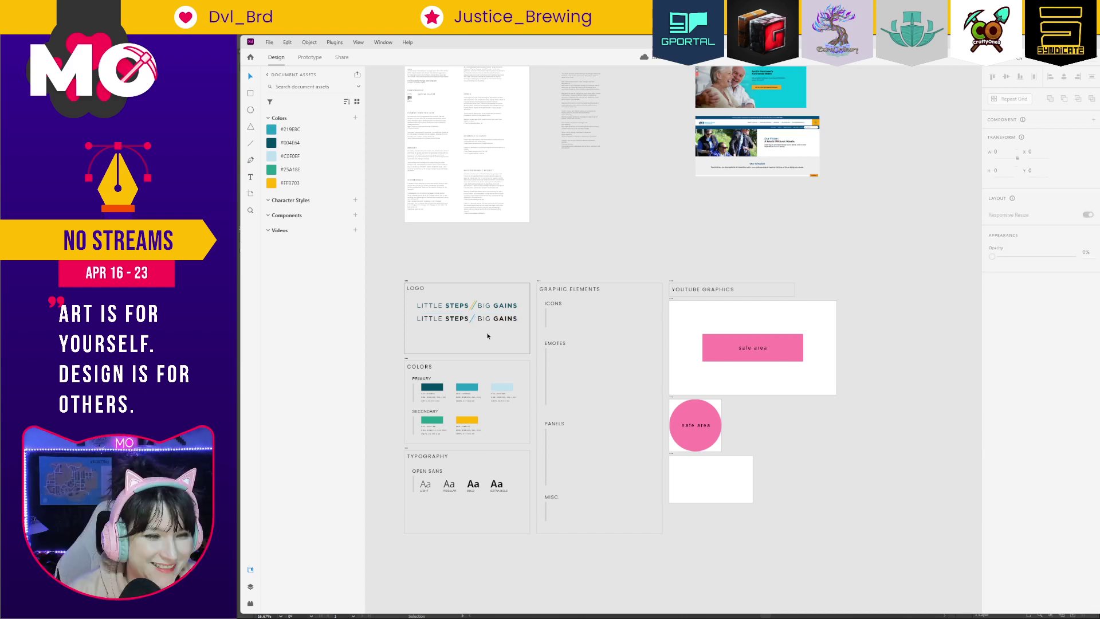
Duplicate the black logo directly below itself and fill both slashes of the copy with #111111.
{"action": "scroll", "coordinate": [488, 336], "scroll_direction": "up", "scroll_amount": 5}
{"action": "left_click_drag", "start_coordinate": [728, 362], "coordinate": [730, 406]}
{"action": "double_click", "coordinate": [687, 404]}
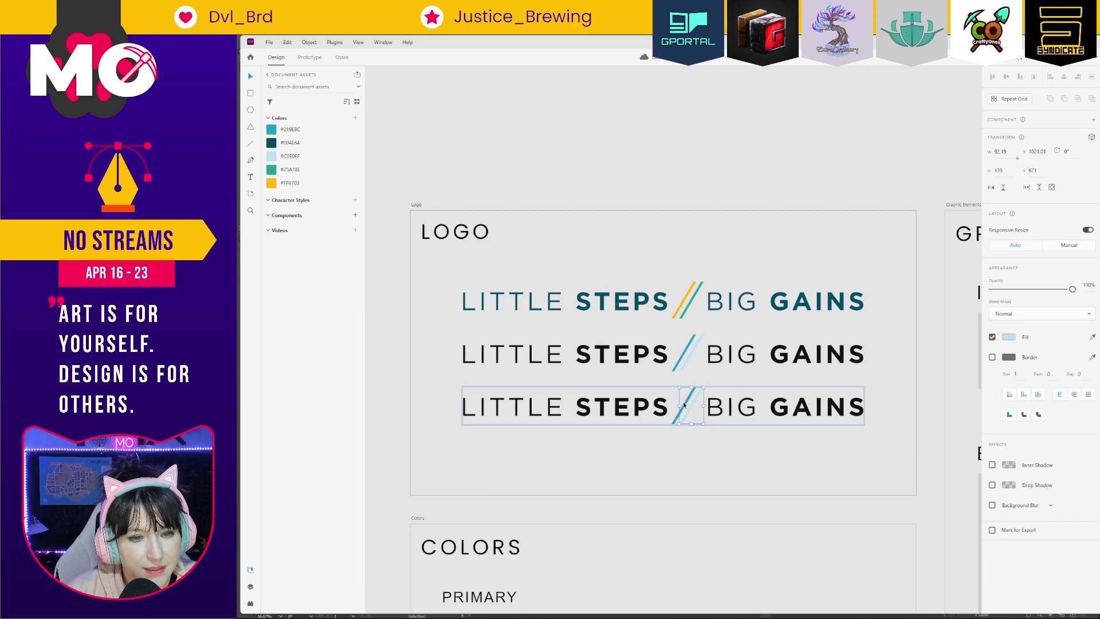
{"action": "left_click", "coordinate": [686, 404], "text": "shift"}
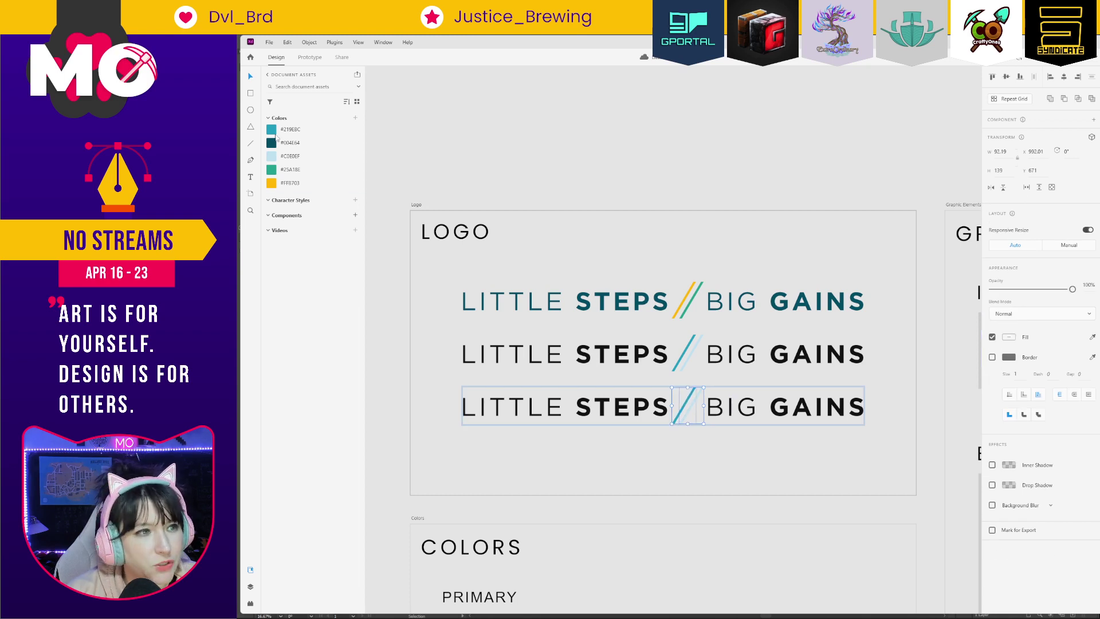
{"action": "left_click", "coordinate": [1008, 338]}
{"action": "type", "text": "111"}
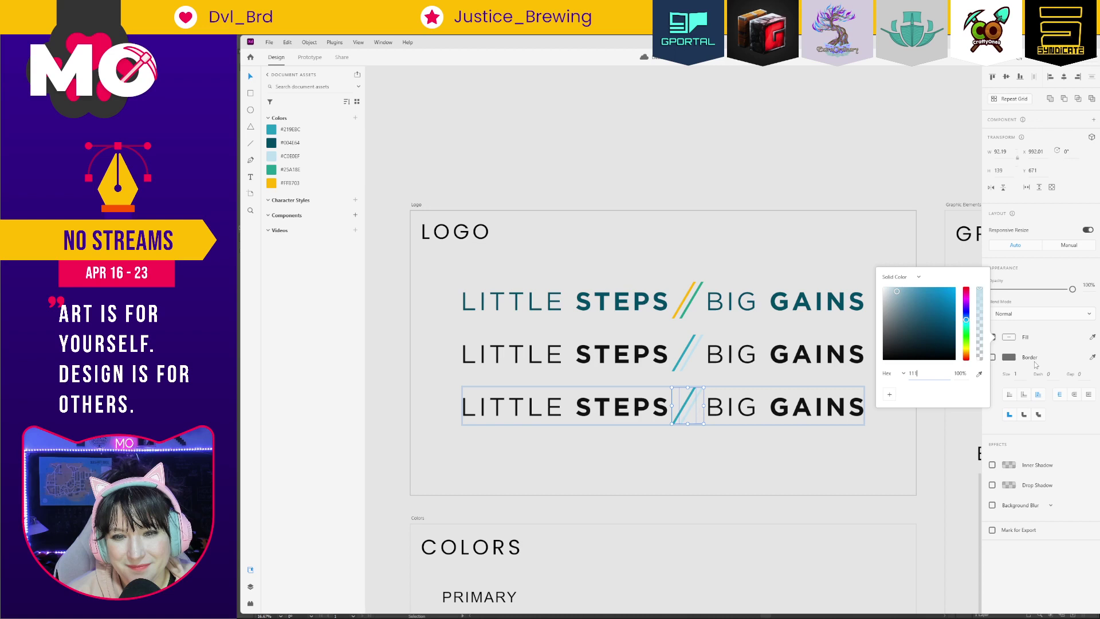
{"action": "key", "text": "Return"}
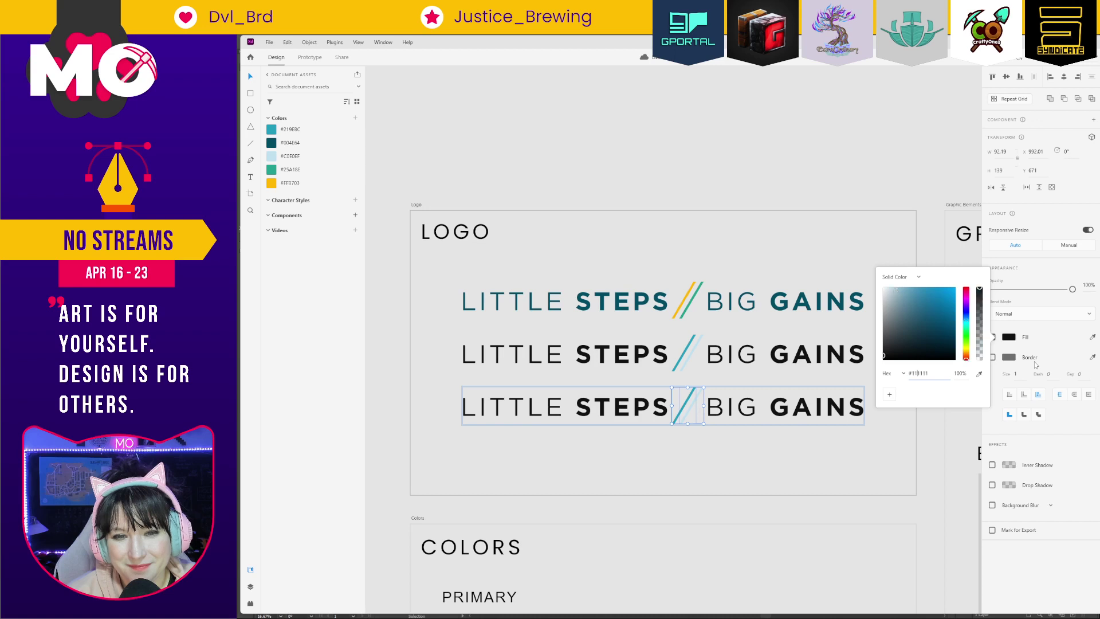
{"action": "key", "text": "Return"}
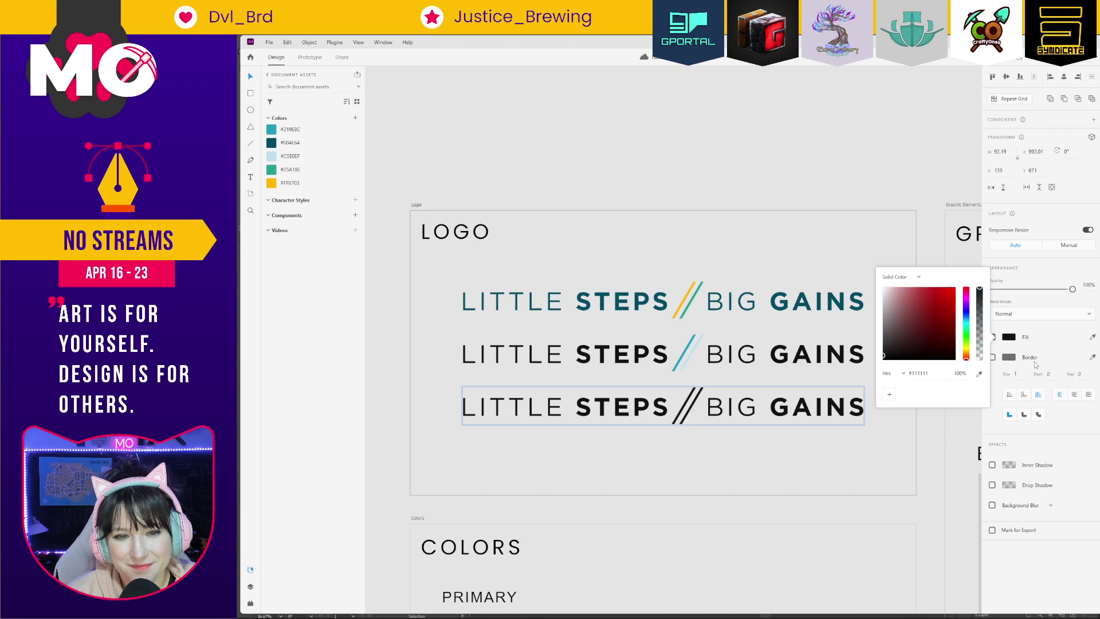
{"action": "left_click", "coordinate": [819, 441]}
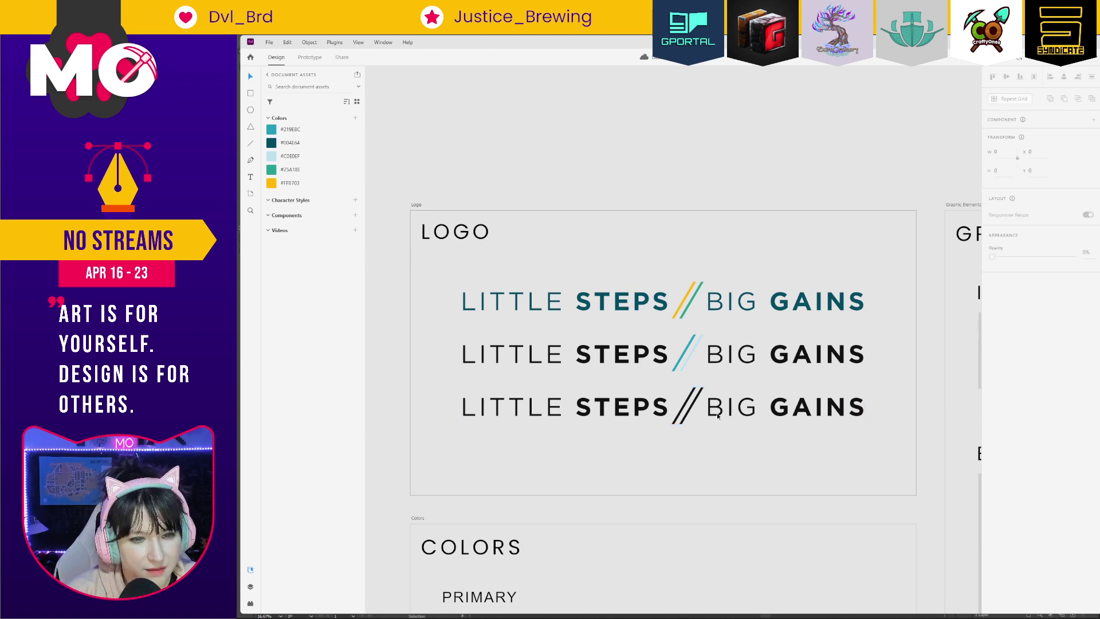
Duplicate the all-black logo below itself and fill the whole copy with white.
{"action": "left_click_drag", "start_coordinate": [718, 415], "coordinate": [726, 463], "text": "alt"}
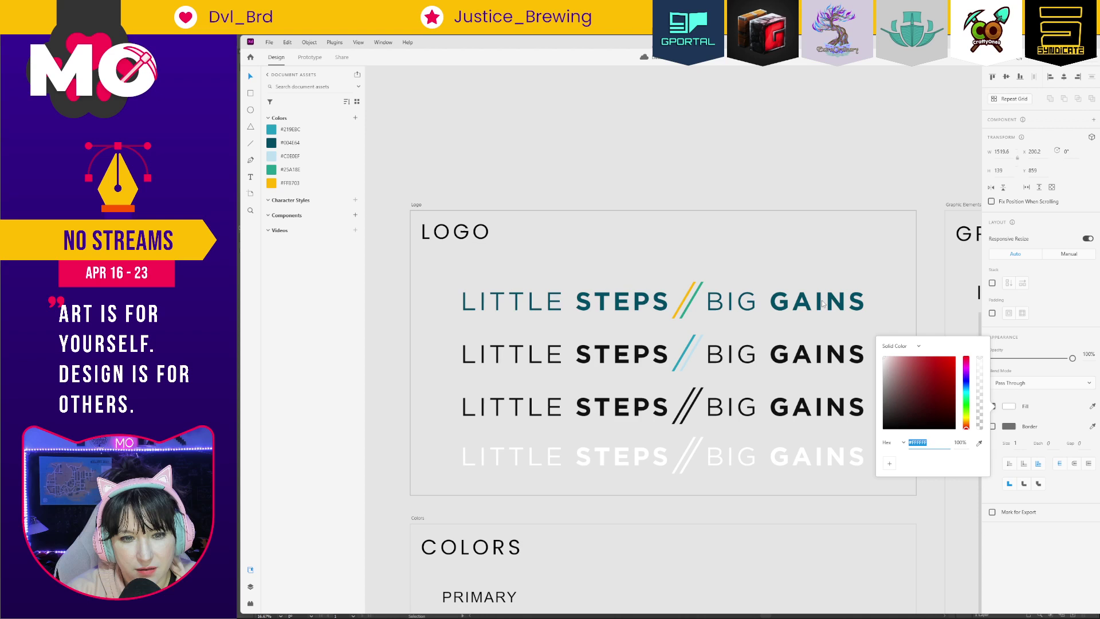
{"action": "left_click", "coordinate": [828, 137]}
Distribute the four stacked logos evenly in height and shift them slightly up and left within the Logo artboard.
{"action": "key", "text": "ctrl+minus"}
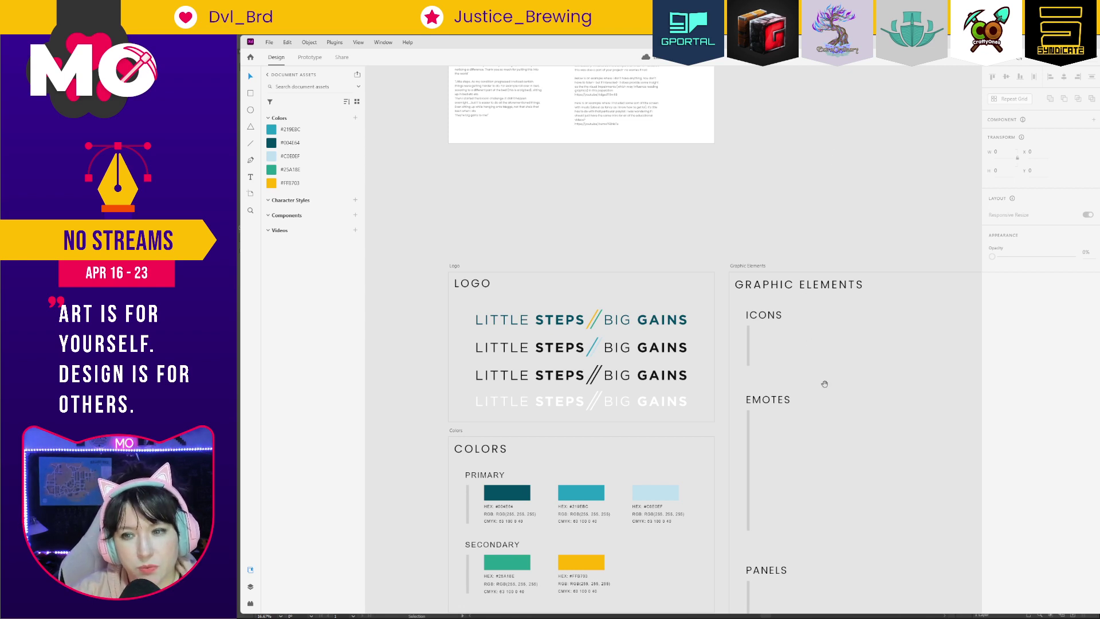
{"action": "scroll", "coordinate": [847, 290], "scroll_direction": "down", "scroll_amount": 3}
{"action": "left_click_drag", "start_coordinate": [641, 310], "coordinate": [602, 214]}
{"action": "left_click", "coordinate": [1087, 79]}
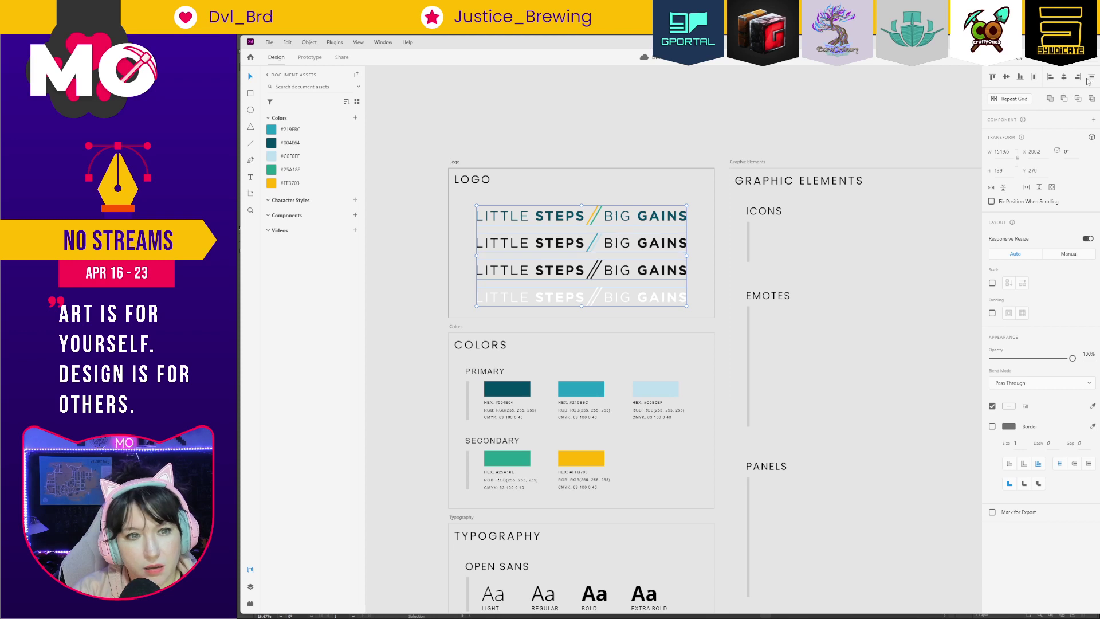
{"action": "left_click_drag", "start_coordinate": [581, 246], "coordinate": [579, 242]}
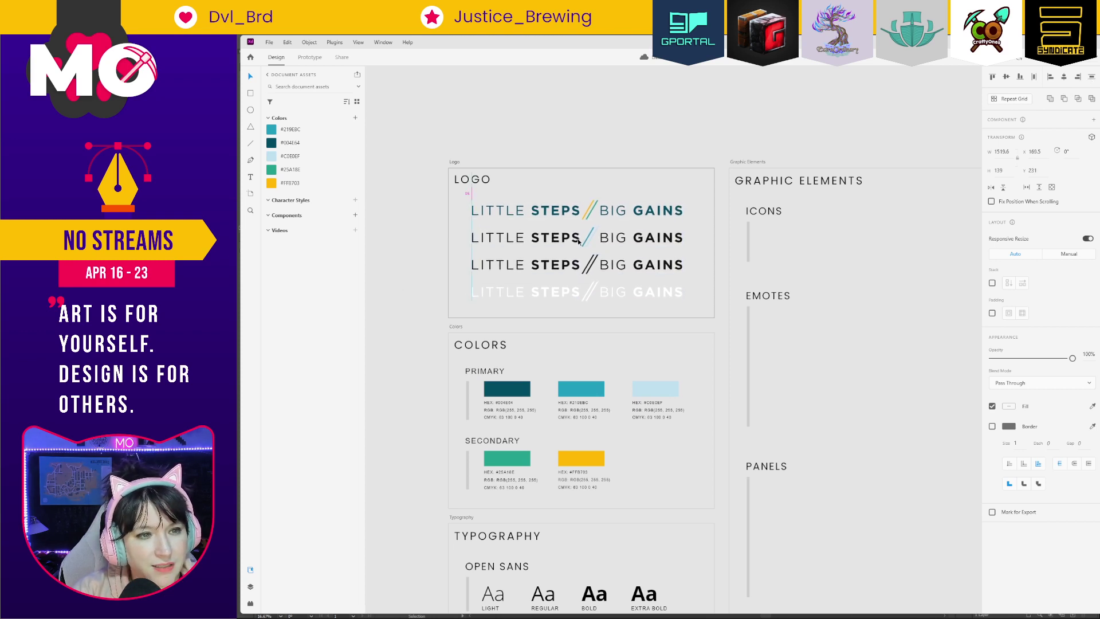
{"action": "left_click", "coordinate": [620, 149]}
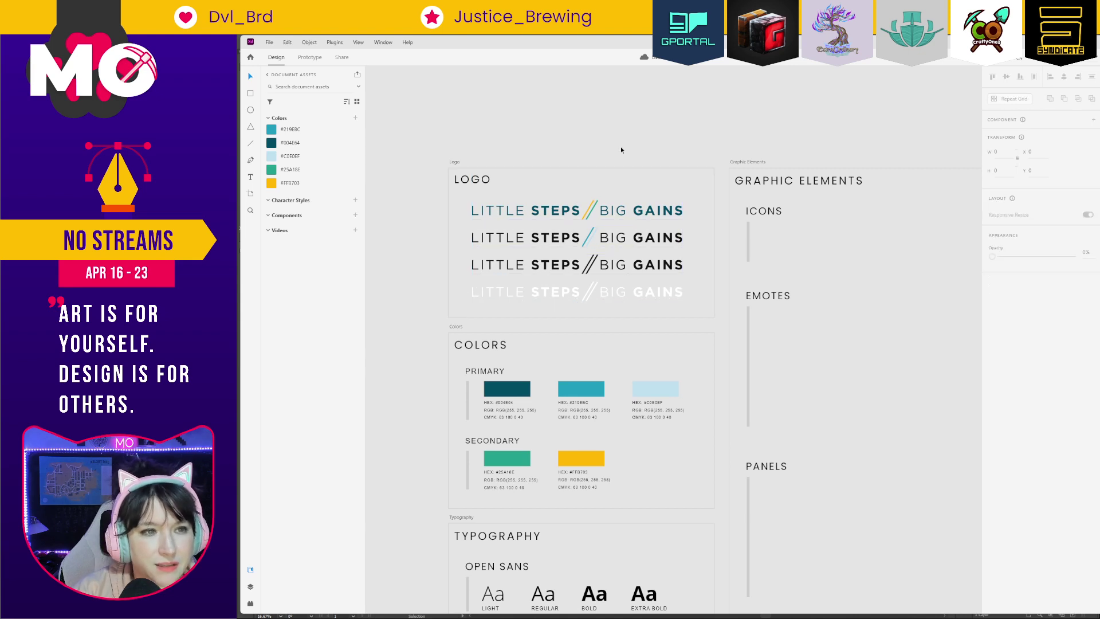
{"action": "key", "text": "ctrl+minus"}
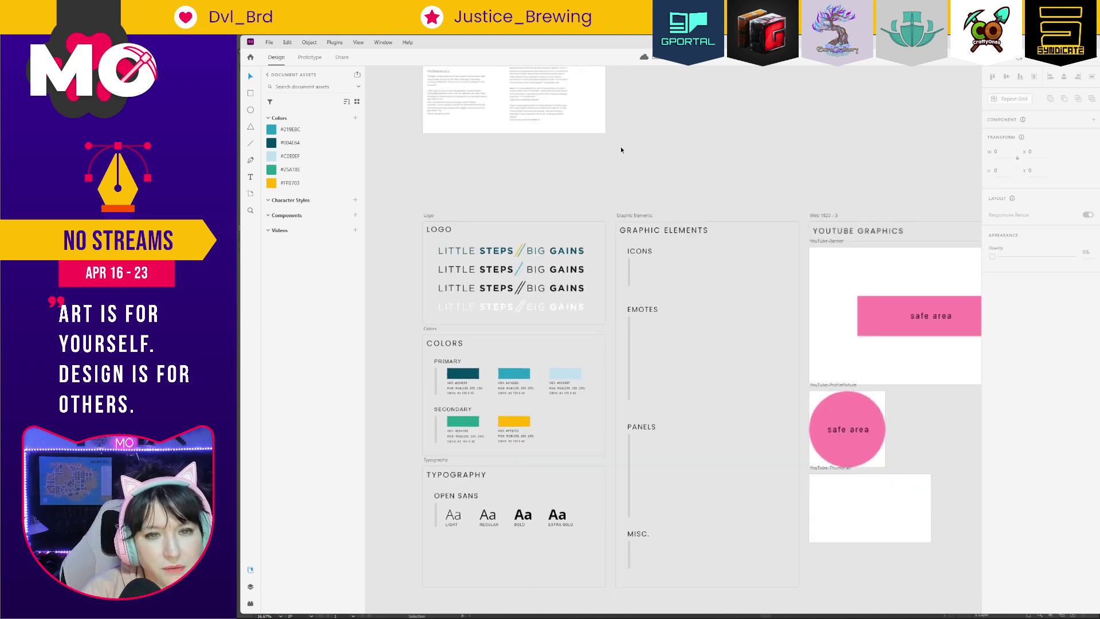
{"action": "key", "text": "ctrl+minus"}
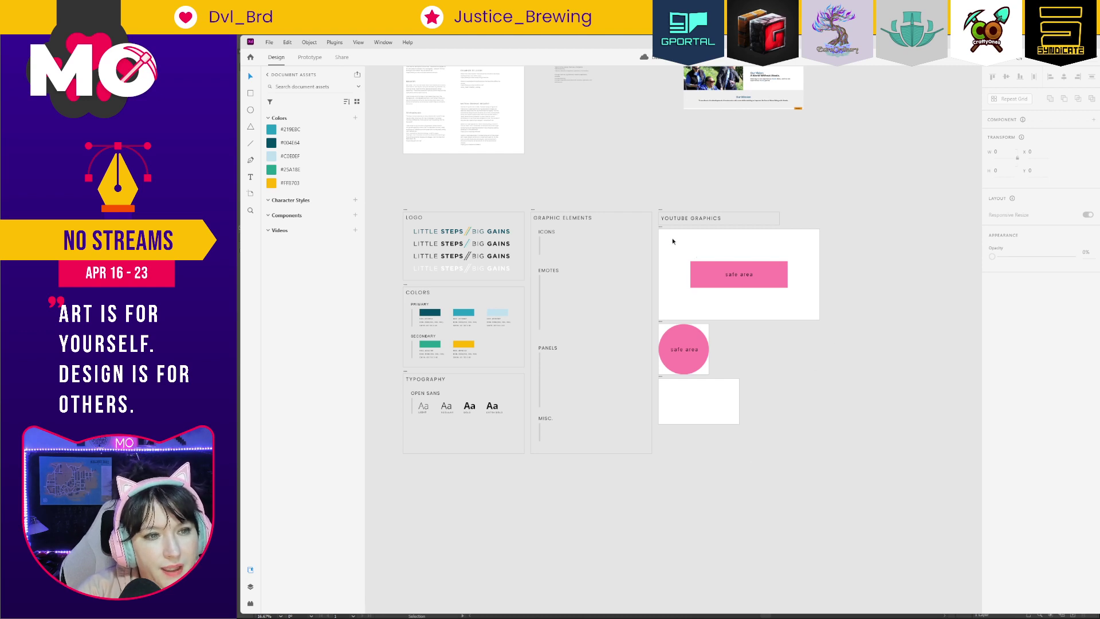
{"action": "left_click", "coordinate": [662, 225]}
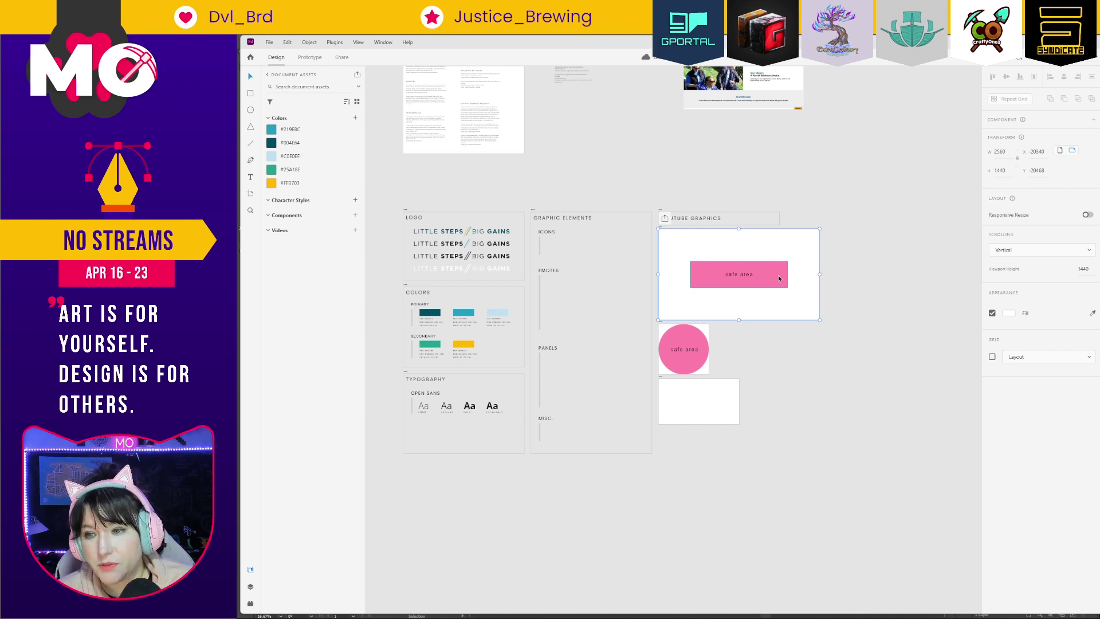
{"action": "left_click", "coordinate": [825, 216]}
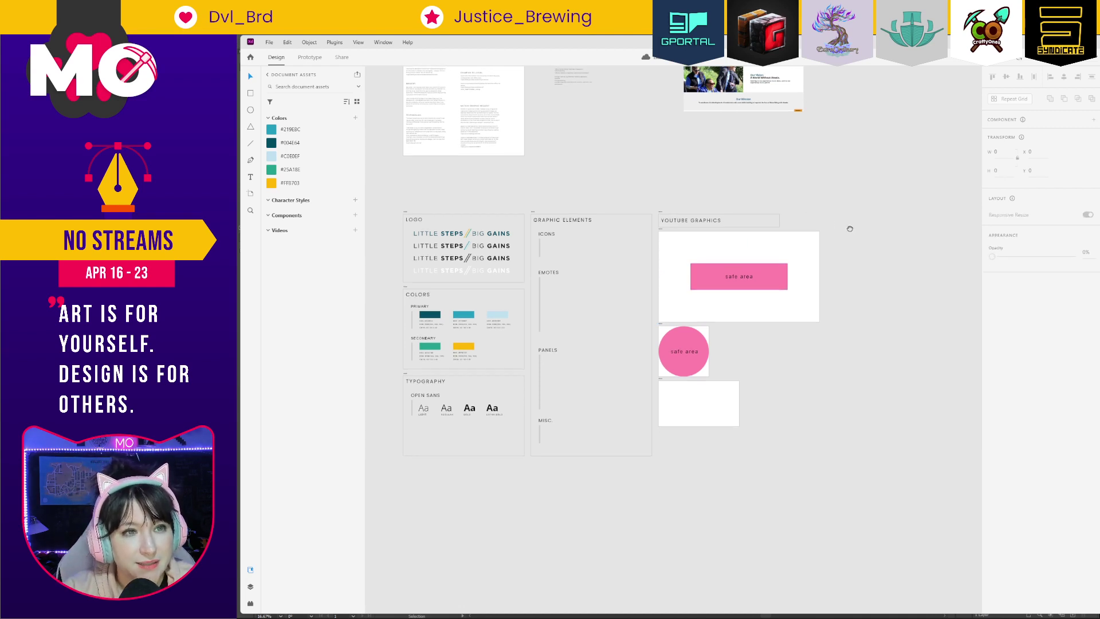
Move the two website screenshots left, closer to the Parkinson and Ataxia reference links beside the Background artboard.
{"action": "left_click_drag", "start_coordinate": [928, 225], "coordinate": [921, 347]}
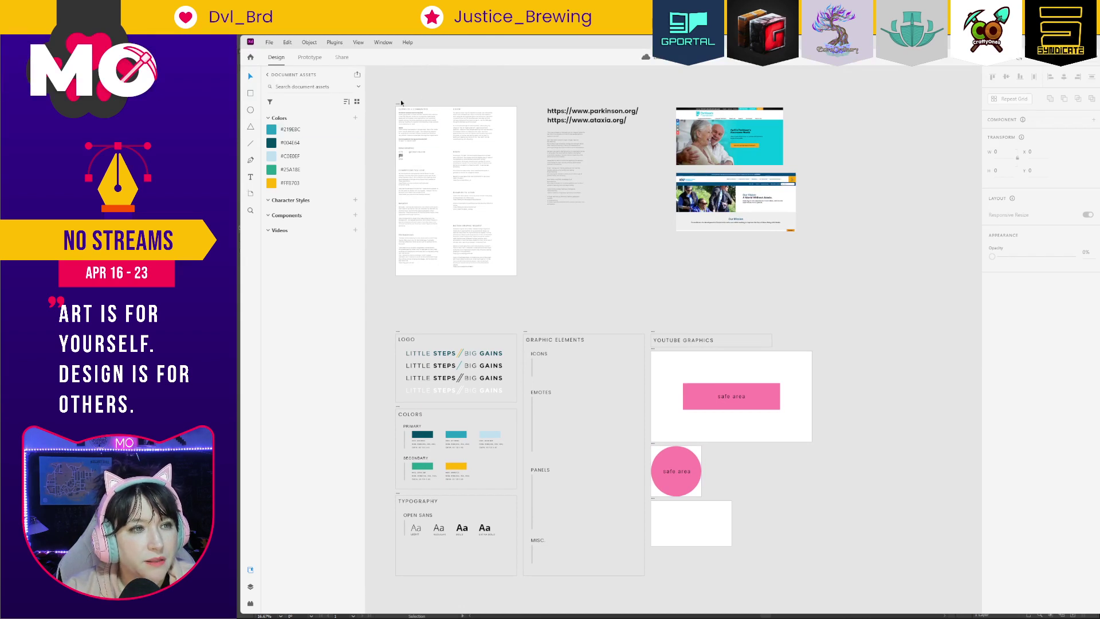
{"action": "left_click_drag", "start_coordinate": [396, 107], "coordinate": [527, 283]}
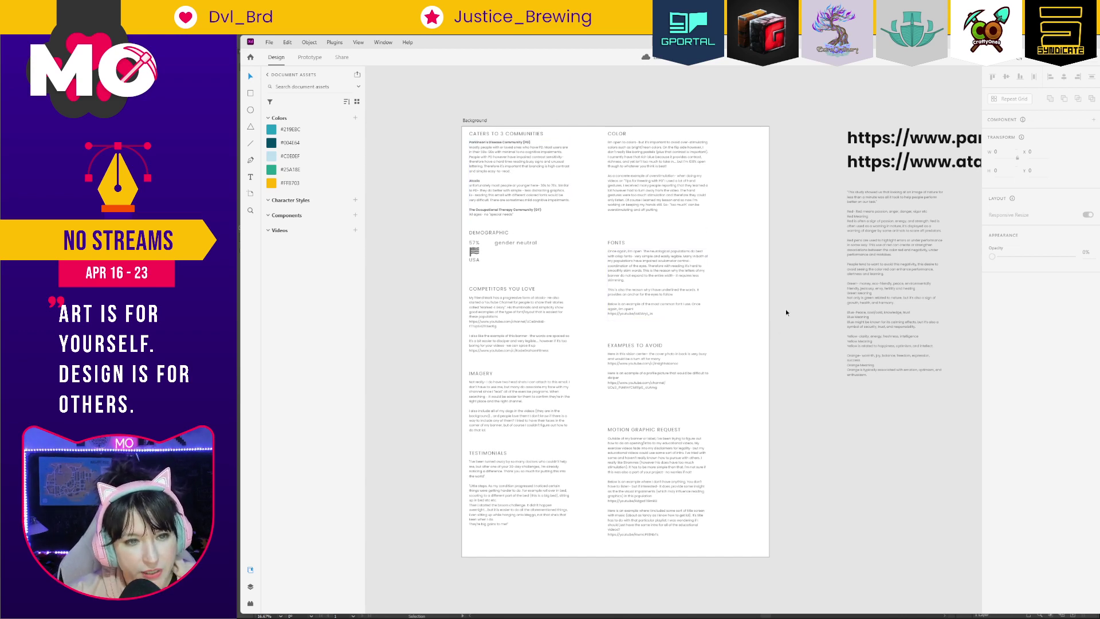
{"action": "left_click_drag", "start_coordinate": [801, 310], "coordinate": [464, 466]}
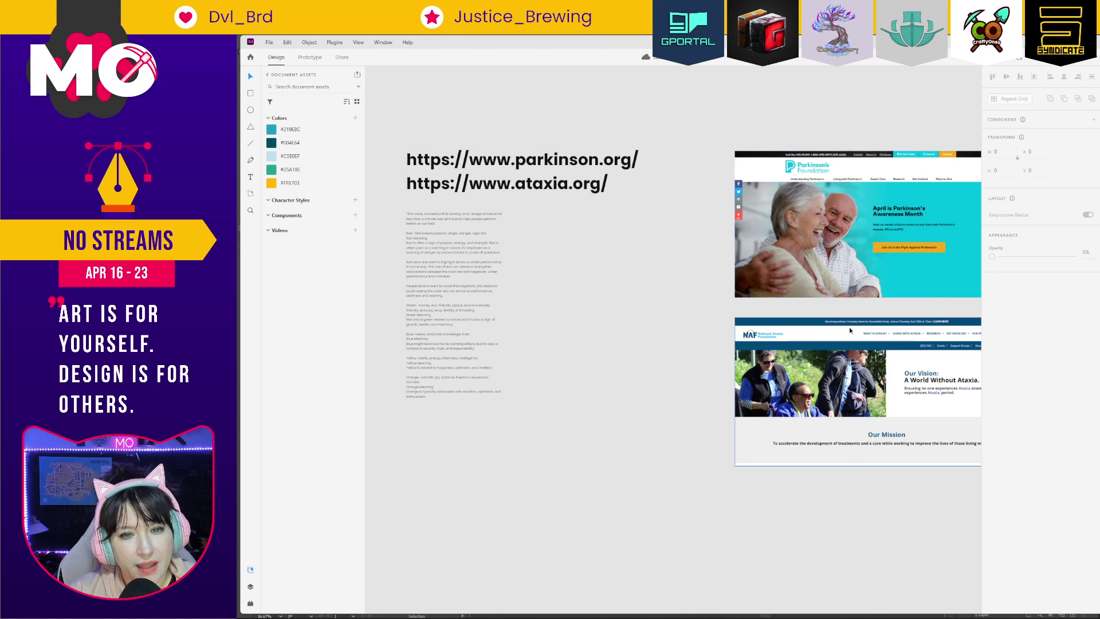
{"action": "left_click_drag", "start_coordinate": [863, 273], "coordinate": [794, 266]}
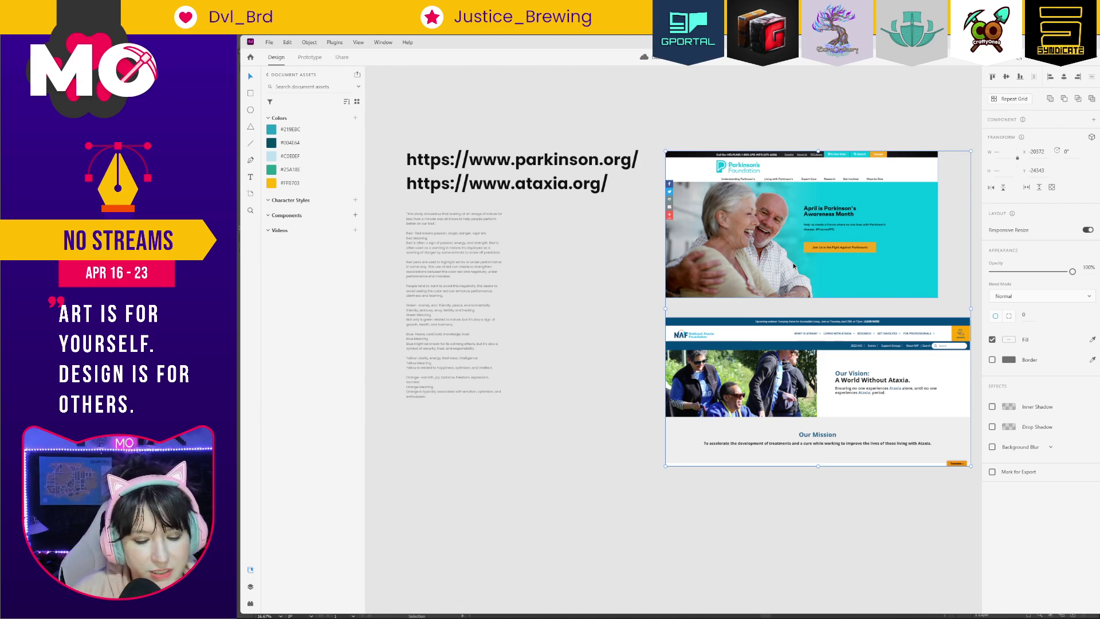
Review the Graphic Elements artboard's headings and the finished logo stack on the brand board.
{"action": "scroll", "coordinate": [794, 265], "scroll_direction": "down", "scroll_amount": 5}
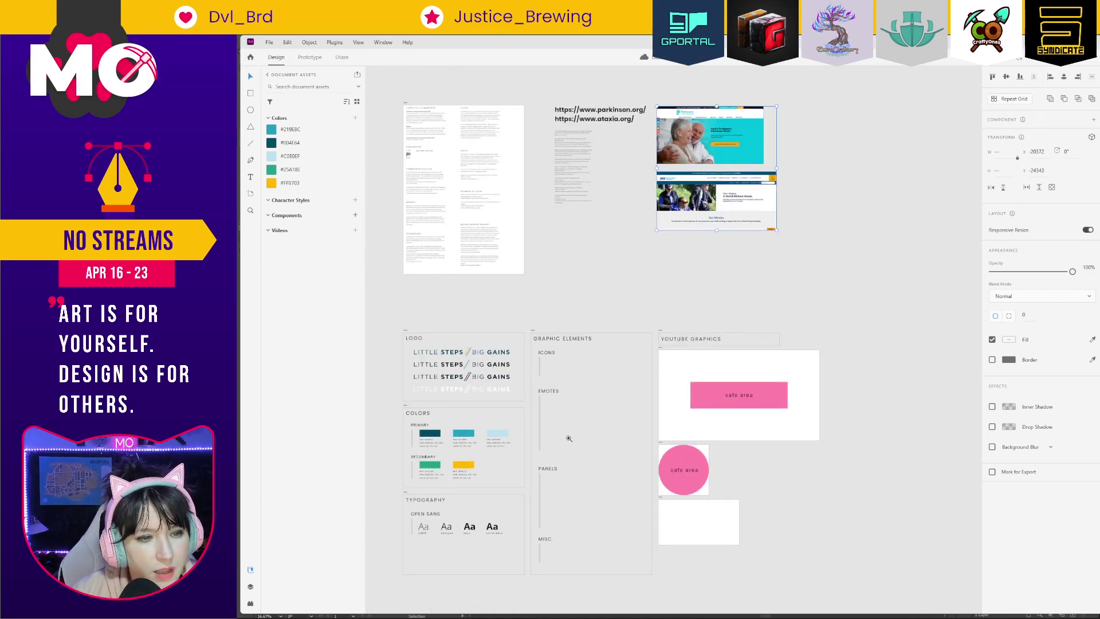
{"action": "scroll", "coordinate": [622, 377], "scroll_direction": "up", "scroll_amount": 5}
{"action": "scroll", "coordinate": [516, 337], "scroll_direction": "down", "scroll_amount": 4}
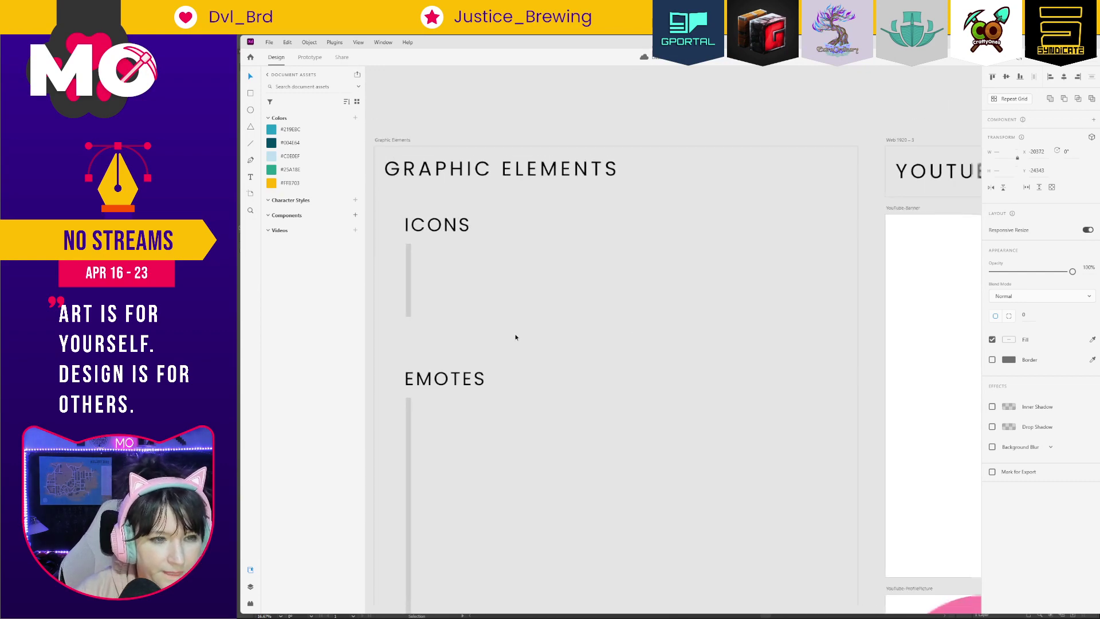
{"action": "scroll", "coordinate": [677, 270], "scroll_direction": "up", "scroll_amount": 2}
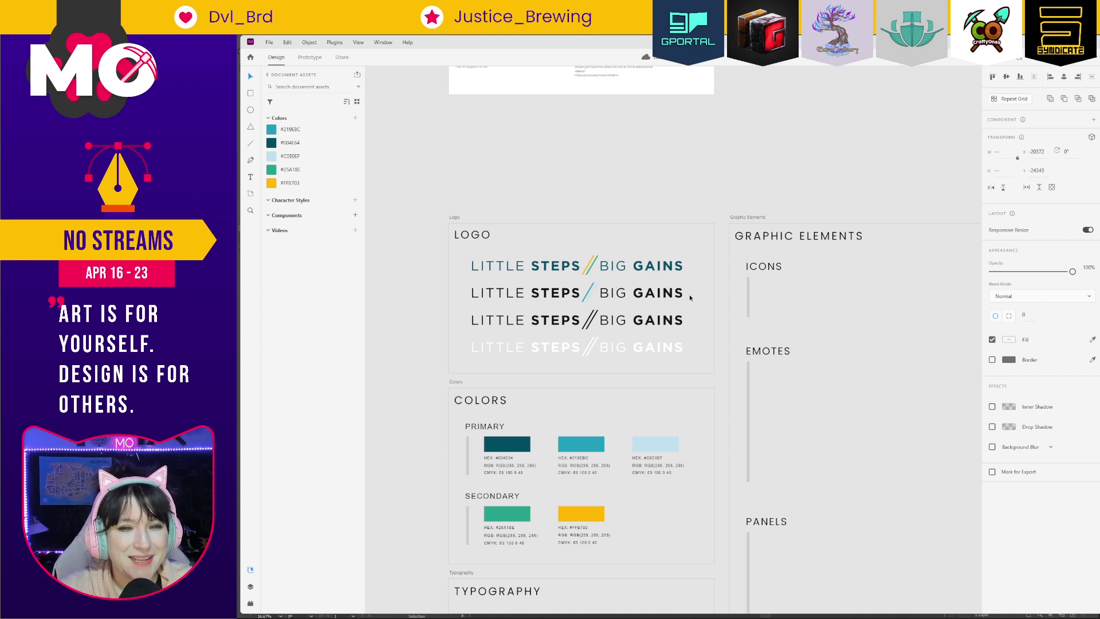
{"action": "left_click", "coordinate": [750, 171]}
{"action": "left_click_drag", "start_coordinate": [896, 417], "coordinate": [884, 312]}
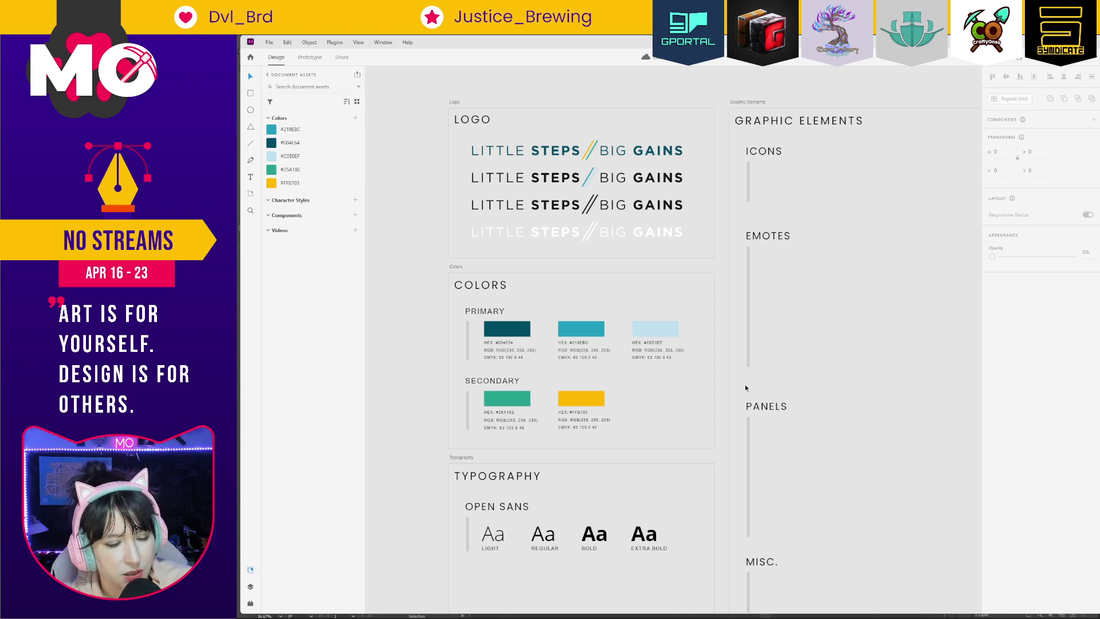
{"action": "left_click_drag", "start_coordinate": [723, 396], "coordinate": [723, 287]}
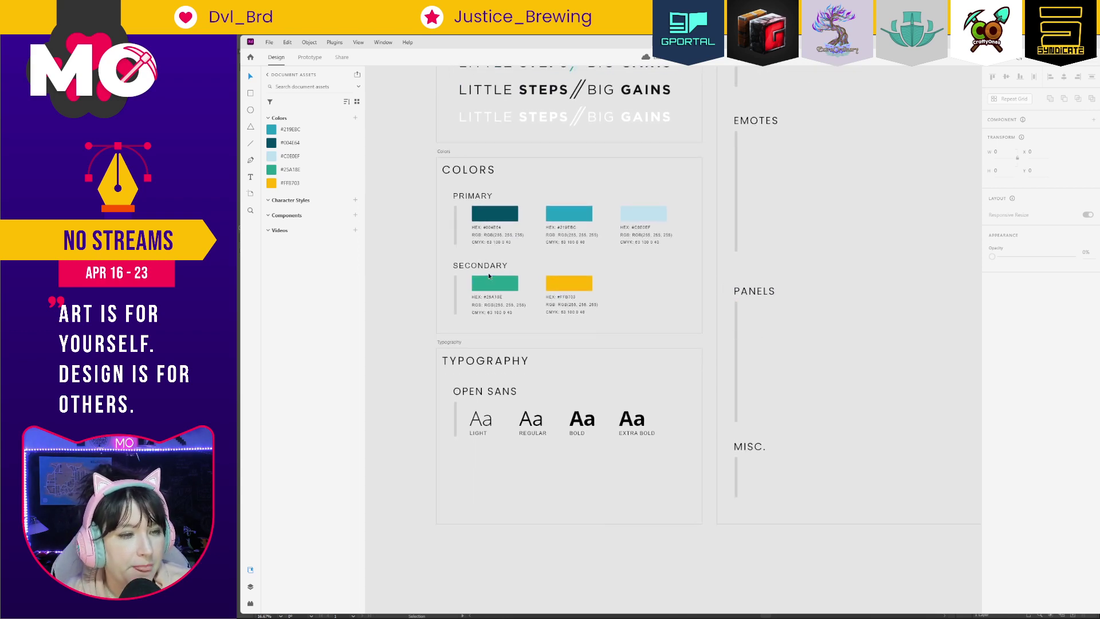
Examine the primary and secondary color swatches and the Open Sans weight samples in the Typography artboard.
{"action": "left_click", "coordinate": [458, 169]}
{"action": "key", "text": "Escape"}
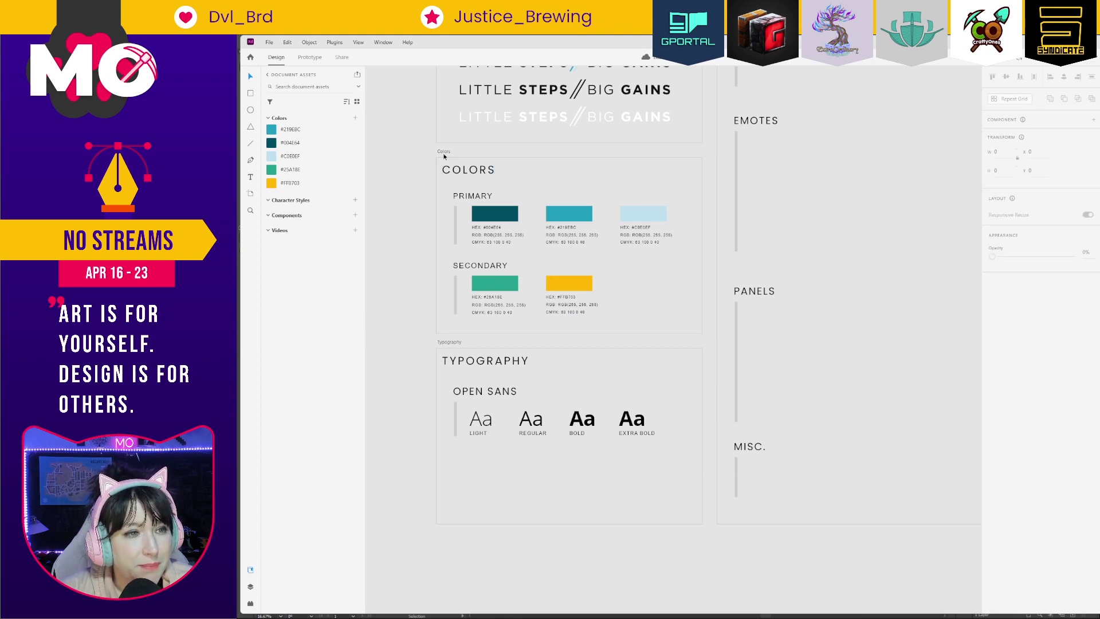
{"action": "left_click_drag", "start_coordinate": [429, 177], "coordinate": [710, 334]}
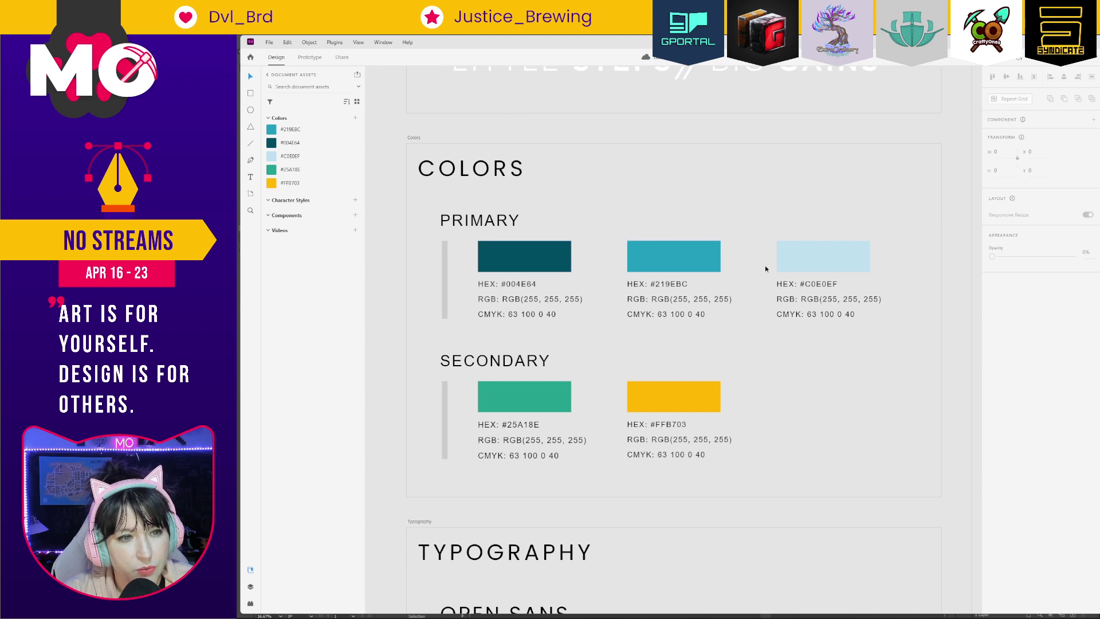
{"action": "left_click_drag", "start_coordinate": [894, 246], "coordinate": [539, 257]}
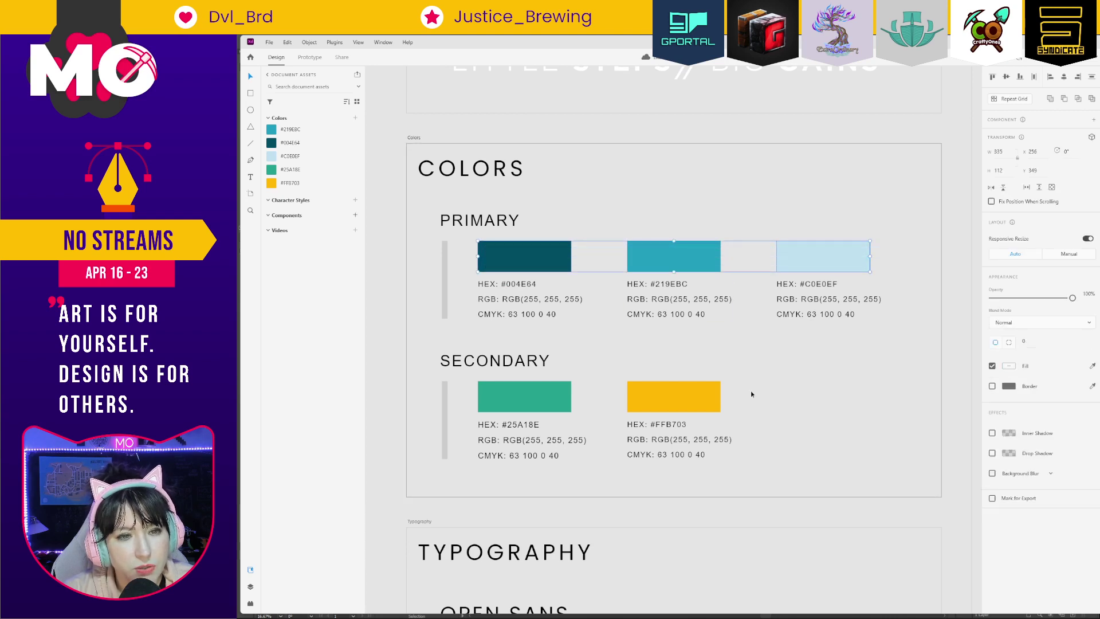
{"action": "left_click_drag", "start_coordinate": [737, 385], "coordinate": [500, 394]}
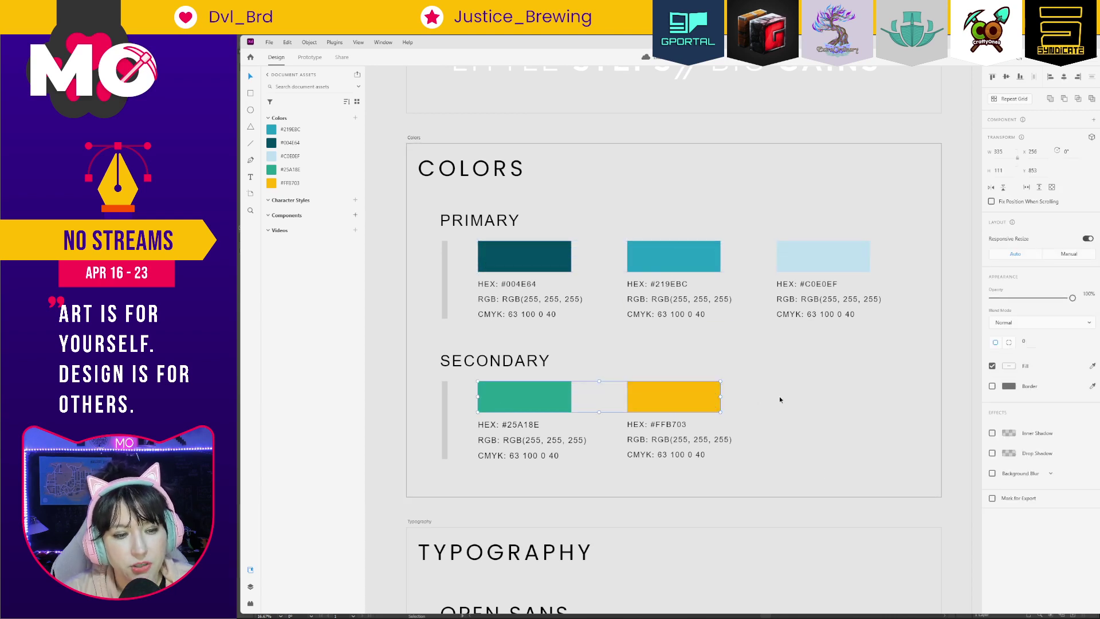
{"action": "left_click", "coordinate": [763, 513]}
{"action": "left_click_drag", "start_coordinate": [764, 514], "coordinate": [790, 278]}
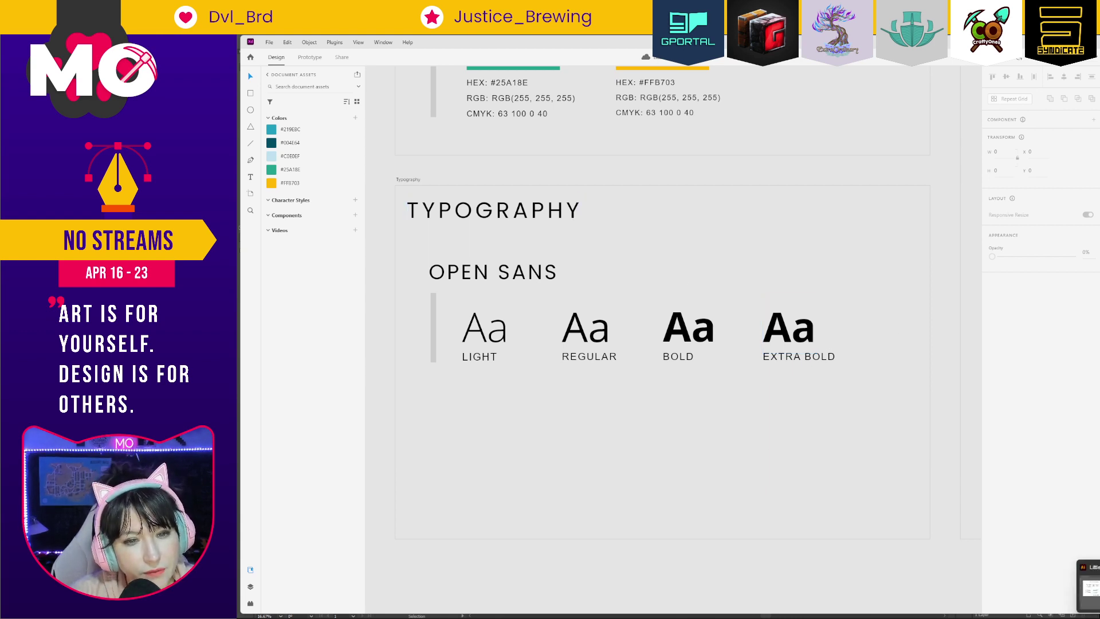
{"action": "left_click_drag", "start_coordinate": [848, 296], "coordinate": [467, 343]}
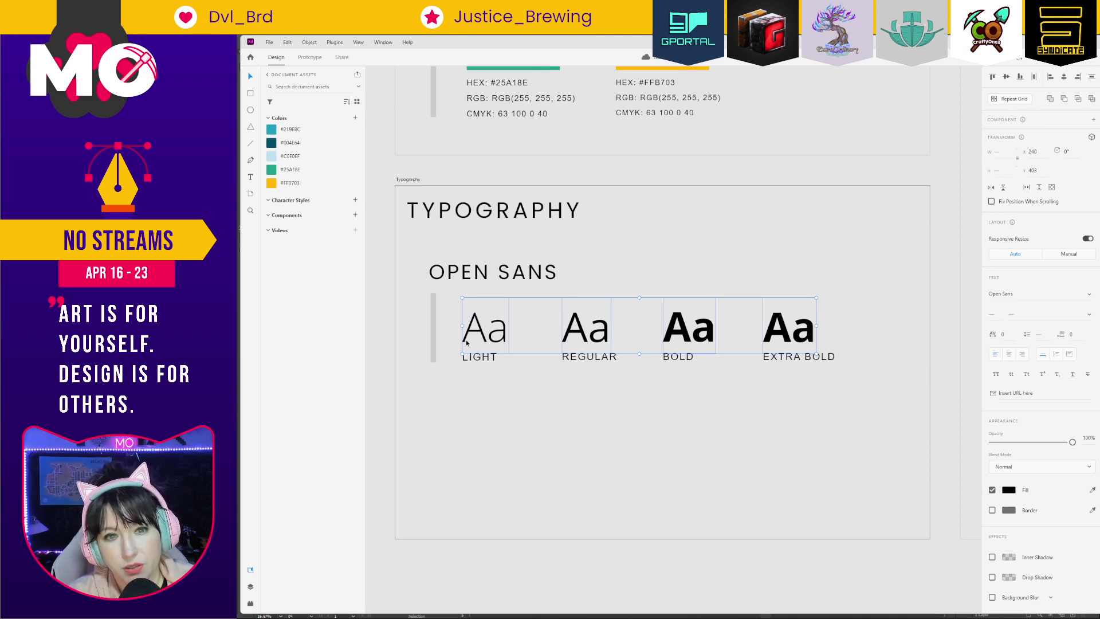
{"action": "left_click", "coordinate": [614, 429]}
Examine the empty Icons, Emotes, Panels and Misc. sections and the neighbouring YouTube Graphics layouts.
{"action": "scroll", "coordinate": [614, 429], "scroll_direction": "up", "scroll_amount": 10}
{"action": "scroll", "coordinate": [614, 429], "scroll_direction": "right", "scroll_amount": 8}
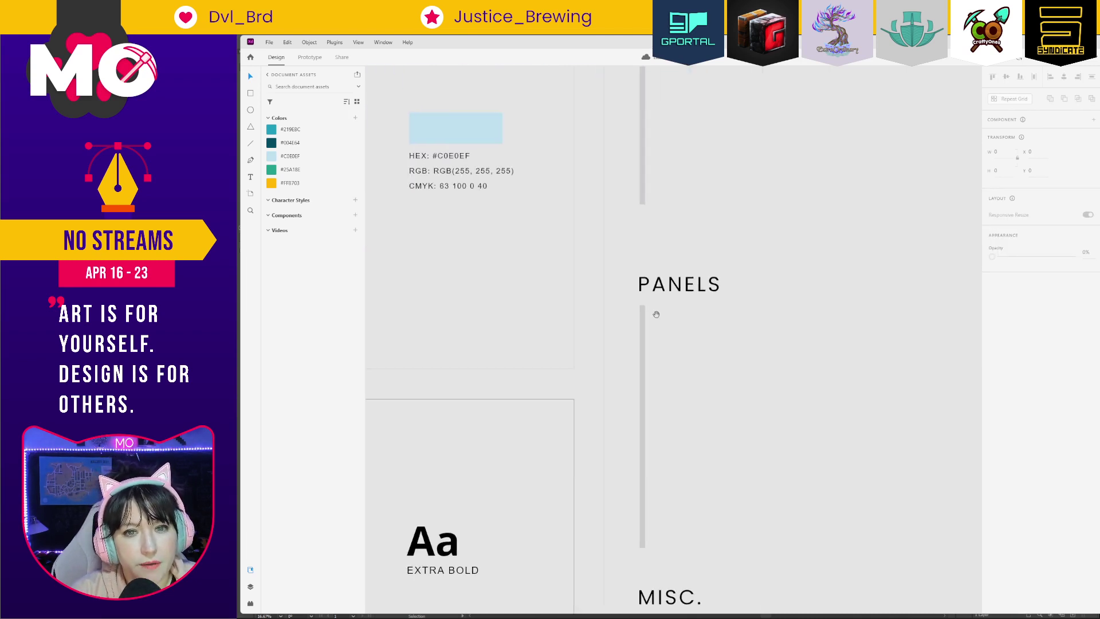
{"action": "scroll", "coordinate": [730, 306], "scroll_direction": "up", "scroll_amount": 3}
{"action": "scroll", "coordinate": [750, 346], "scroll_direction": "left", "scroll_amount": 2}
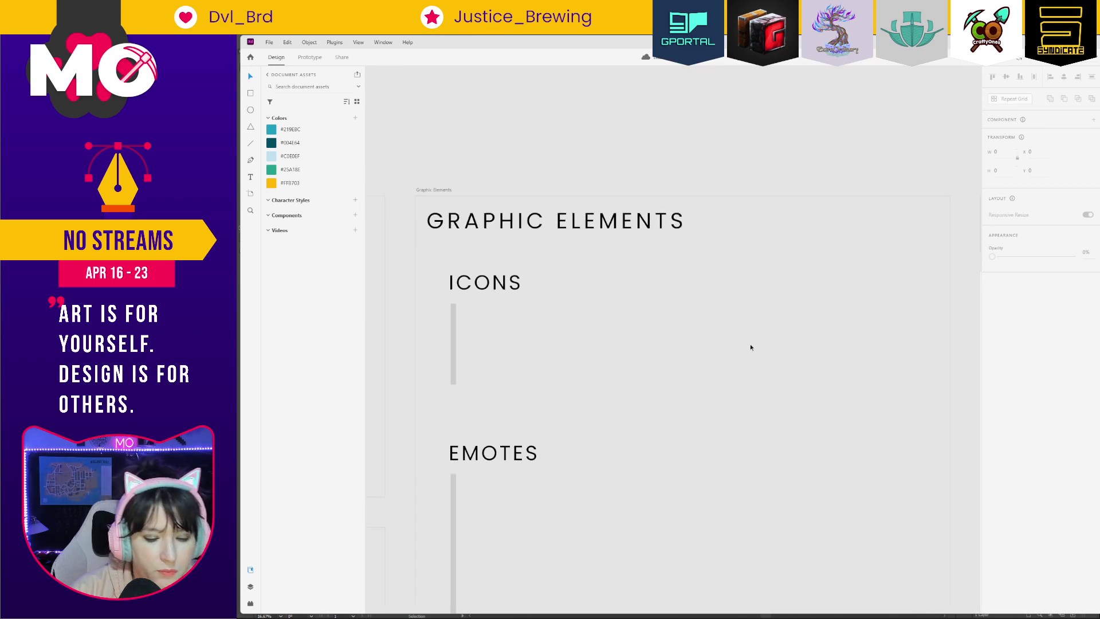
{"action": "scroll", "coordinate": [750, 347], "scroll_direction": "down", "scroll_amount": 2}
{"action": "scroll", "coordinate": [750, 347], "scroll_direction": "down", "scroll_amount": 1}
{"action": "left_click_drag", "start_coordinate": [728, 437], "coordinate": [701, 271]}
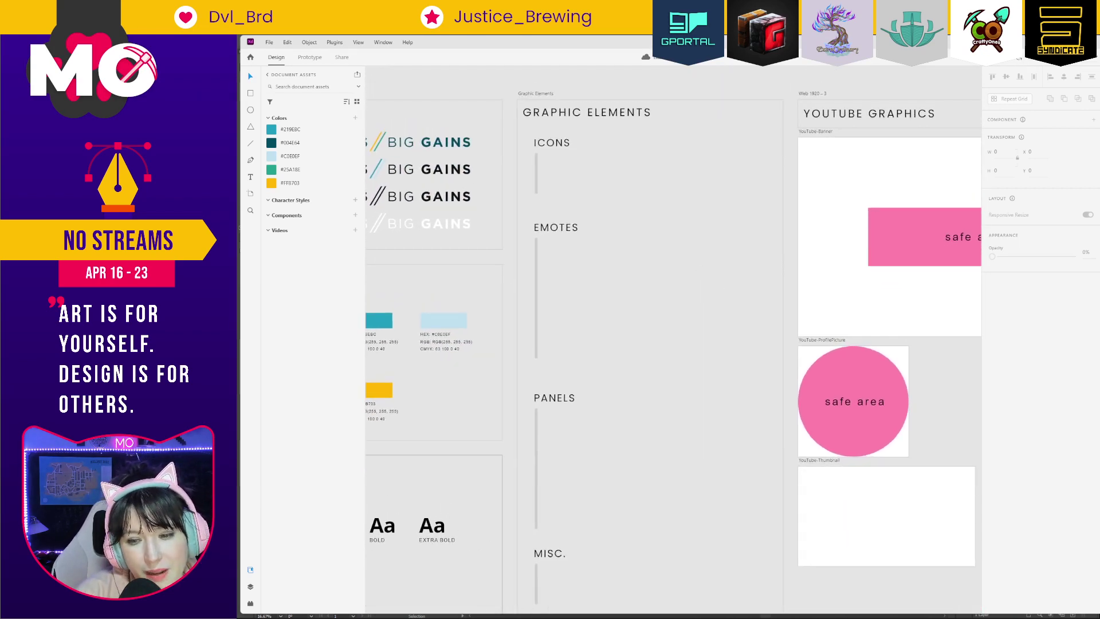
Switch to the Mo branding document in Adobe XD and fit its whole board in view.
{"action": "mouse_move", "coordinate": [1087, 617]}
{"action": "left_click", "coordinate": [1094, 585]}
{"action": "left_click", "coordinate": [432, 298]}
{"action": "left_click_drag", "start_coordinate": [560, 289], "coordinate": [986, 303]}
{"action": "left_click_drag", "start_coordinate": [539, 275], "coordinate": [997, 278]}
{"action": "left_click_drag", "start_coordinate": [395, 338], "coordinate": [960, 352]}
{"action": "left_click_drag", "start_coordinate": [658, 296], "coordinate": [847, 312]}
{"action": "key", "text": "ctrl+0"}
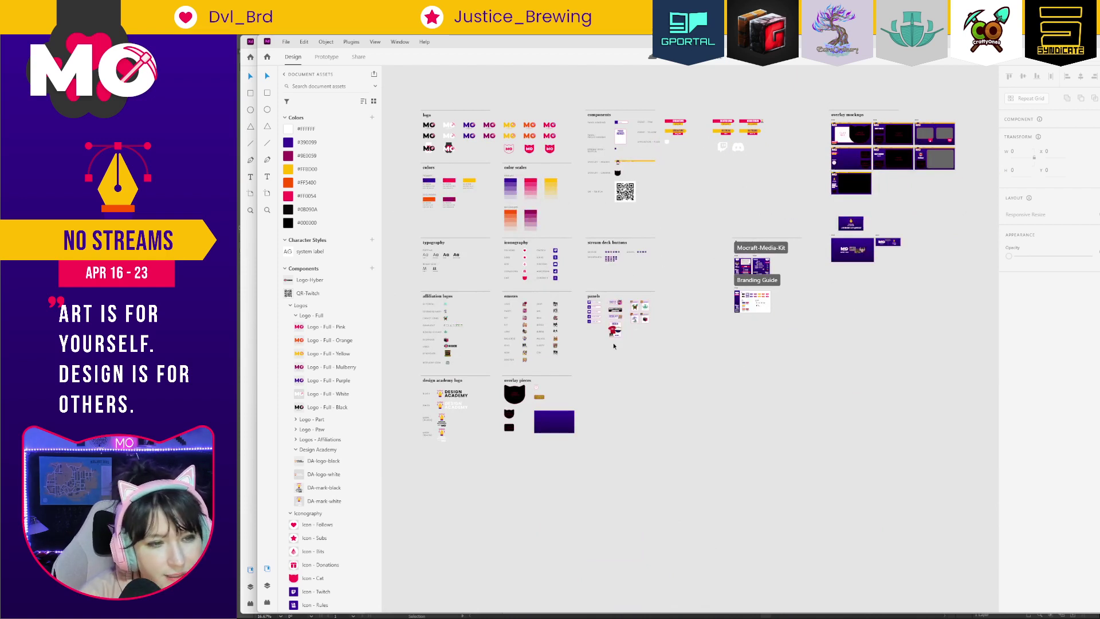
Examine the components section with its panel heading, event banners, affiliation flag and overlay pieces.
{"action": "left_click_drag", "start_coordinate": [582, 110], "coordinate": [667, 203]}
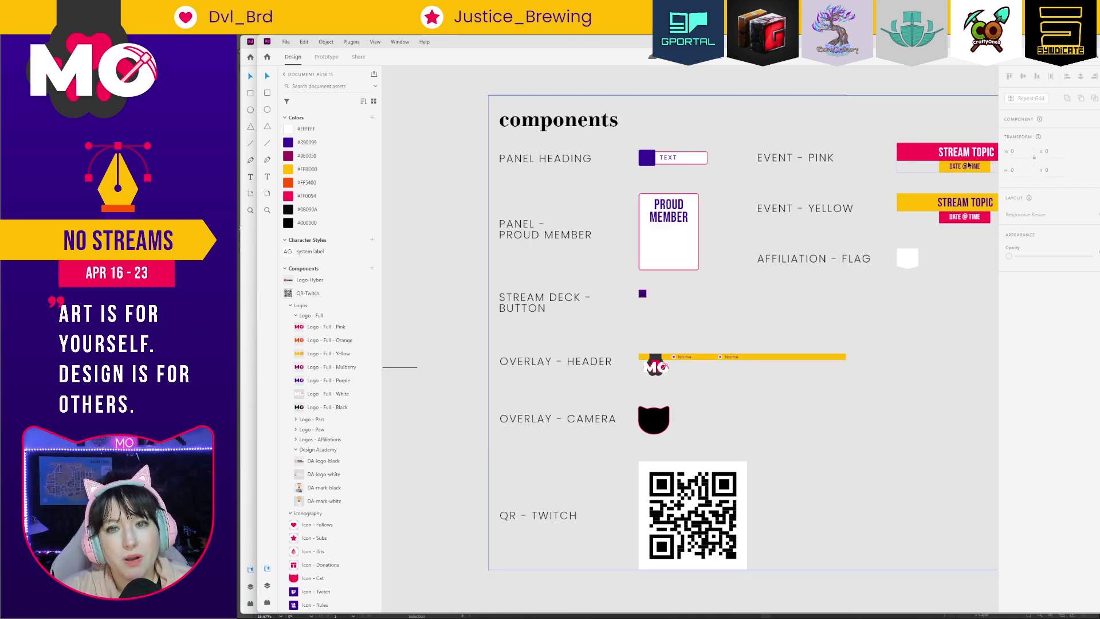
{"action": "scroll", "coordinate": [899, 326], "scroll_direction": "right", "scroll_amount": 2}
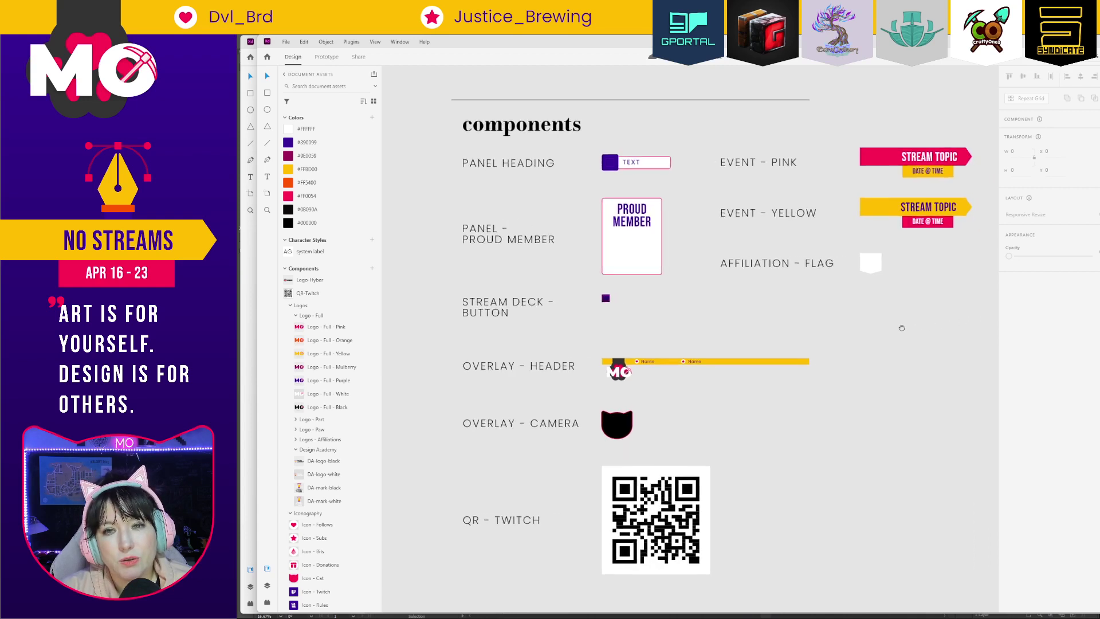
{"action": "left_click", "coordinate": [903, 158]}
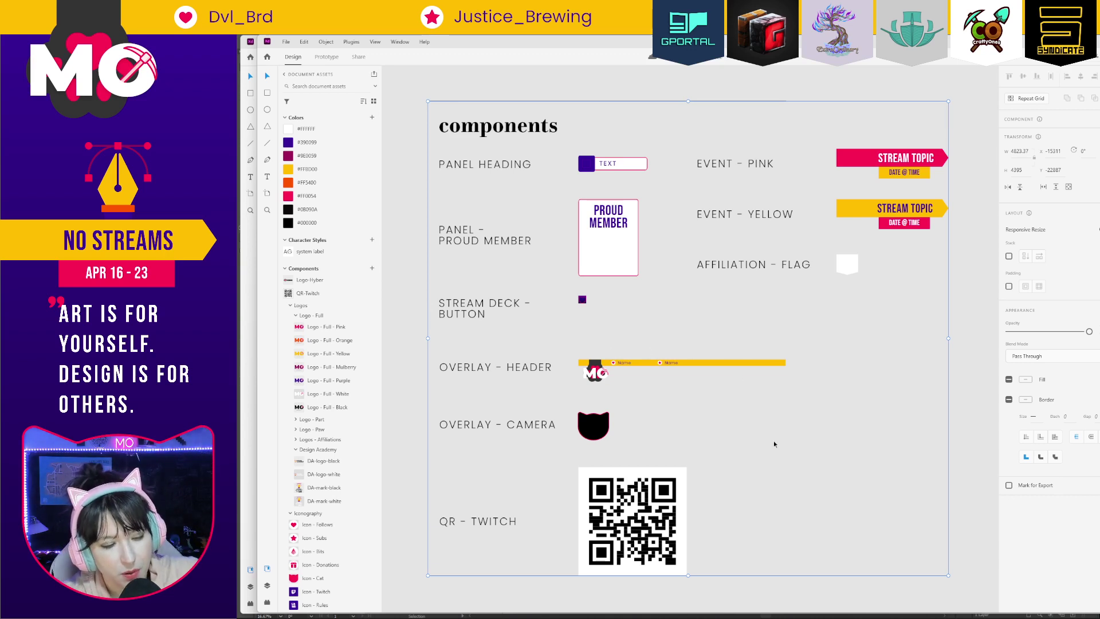
{"action": "scroll", "coordinate": [756, 445], "scroll_direction": "down", "scroll_amount": 2}
{"action": "scroll", "coordinate": [755, 446], "scroll_direction": "up", "scroll_amount": 2}
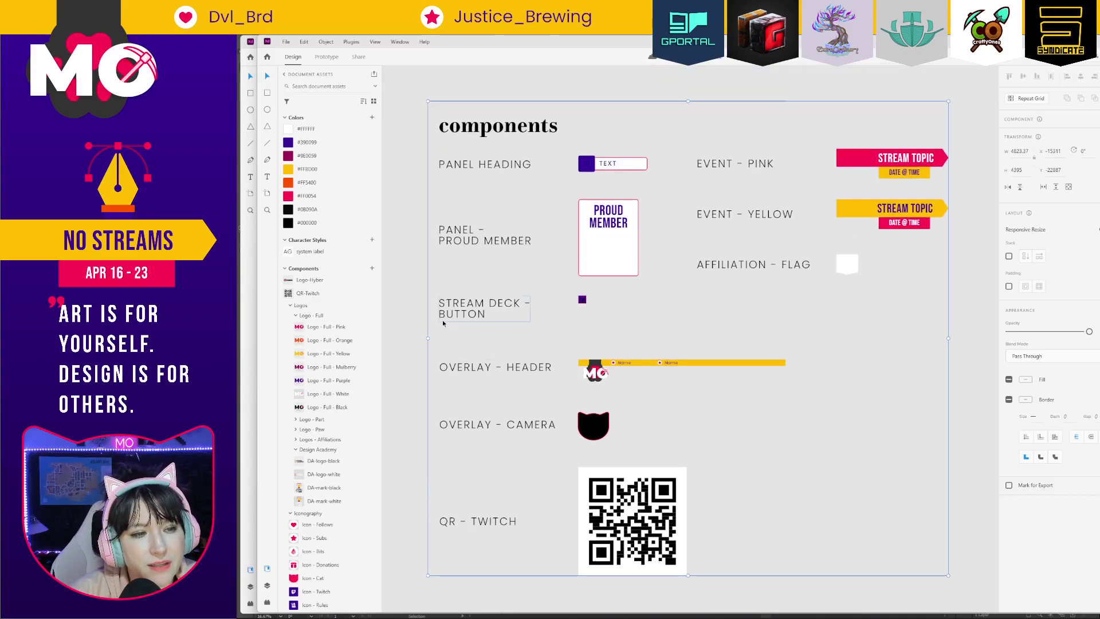
{"action": "left_click", "coordinate": [414, 314]}
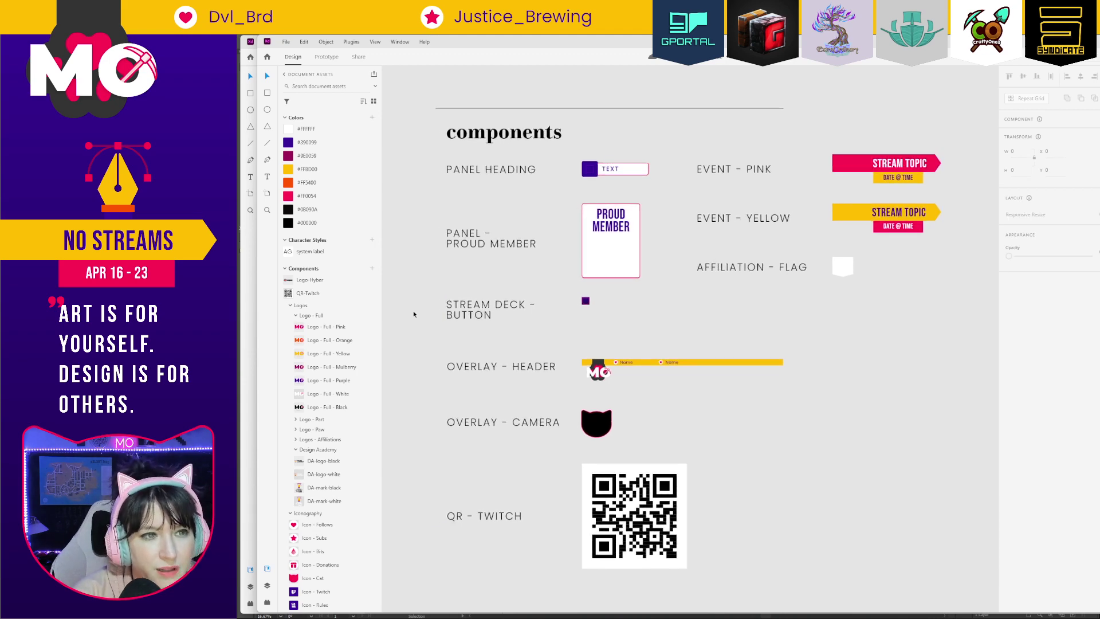
Look over the typography, iconography, affiliation logos, emotes, overlay pieces and stream deck buttons sections of the Mo branding board.
{"action": "key", "text": "ctrl+minus"}
{"action": "key", "text": "ctrl+minus"}
{"action": "key", "text": "ctrl+minus"}
{"action": "scroll", "coordinate": [716, 273], "scroll_direction": "up", "scroll_amount": 3}
{"action": "scroll", "coordinate": [716, 273], "scroll_direction": "down", "scroll_amount": 5}
{"action": "scroll", "coordinate": [688, 283], "scroll_direction": "right", "scroll_amount": 2}
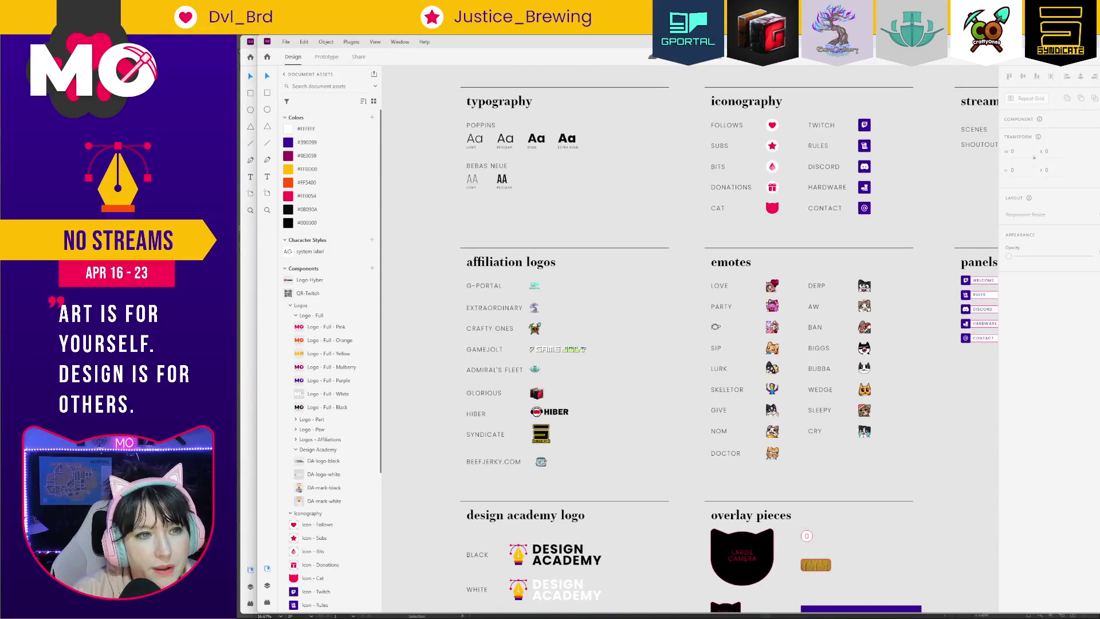
{"action": "scroll", "coordinate": [663, 295], "scroll_direction": "down", "scroll_amount": 4}
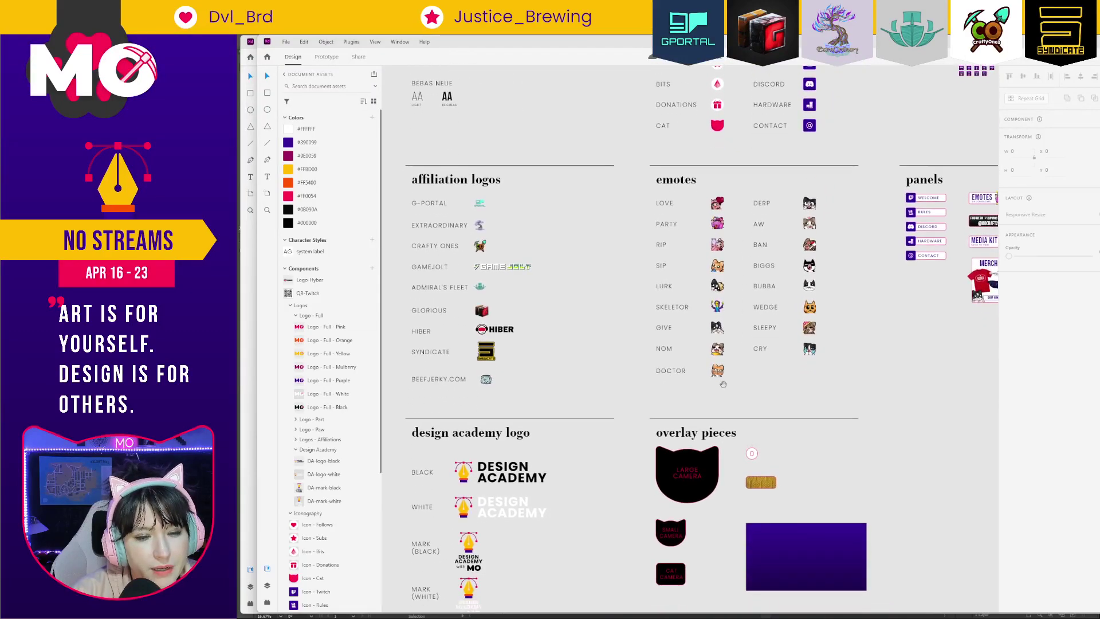
{"action": "scroll", "coordinate": [792, 386], "scroll_direction": "up", "scroll_amount": 4}
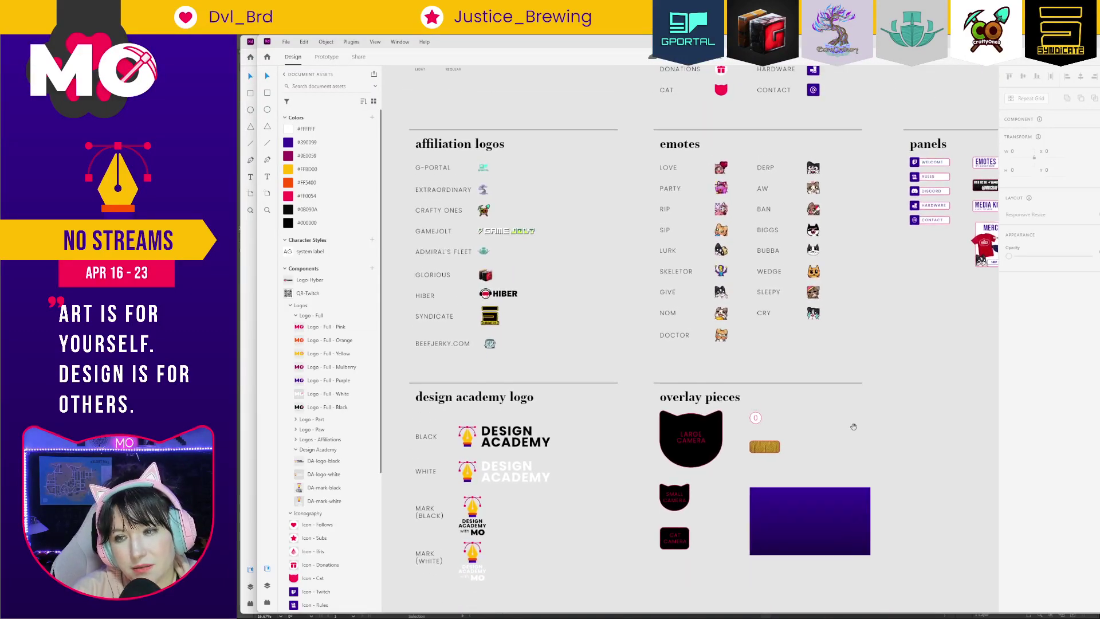
{"action": "scroll", "coordinate": [858, 442], "scroll_direction": "right", "scroll_amount": 1}
{"action": "scroll", "coordinate": [858, 443], "scroll_direction": "up", "scroll_amount": 2}
{"action": "scroll", "coordinate": [859, 442], "scroll_direction": "right", "scroll_amount": 6}
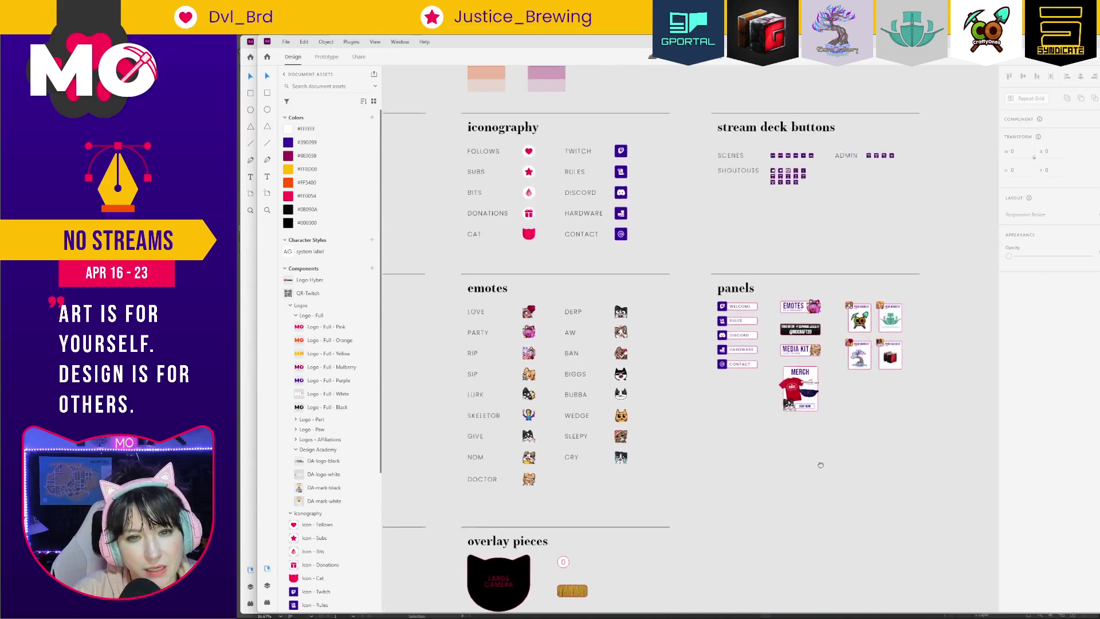
Examine the panels section closely, including the icon headings, the Merch panel and the Proud Member cards.
{"action": "left_click_drag", "start_coordinate": [632, 289], "coordinate": [849, 413]}
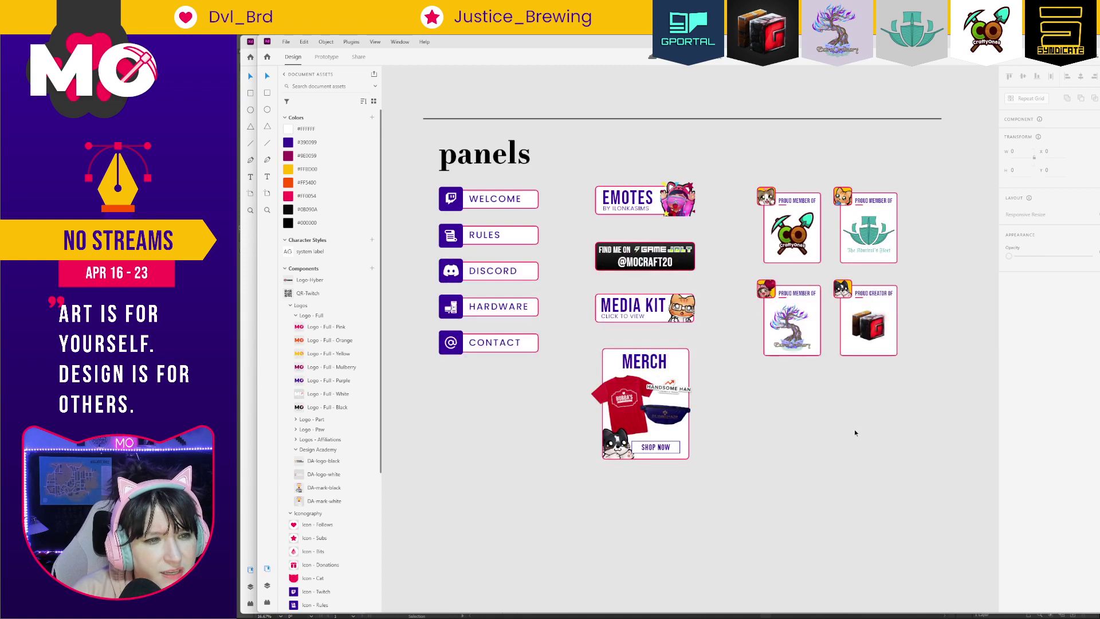
{"action": "left_click", "coordinate": [461, 207]}
{"action": "left_click", "coordinate": [579, 465]}
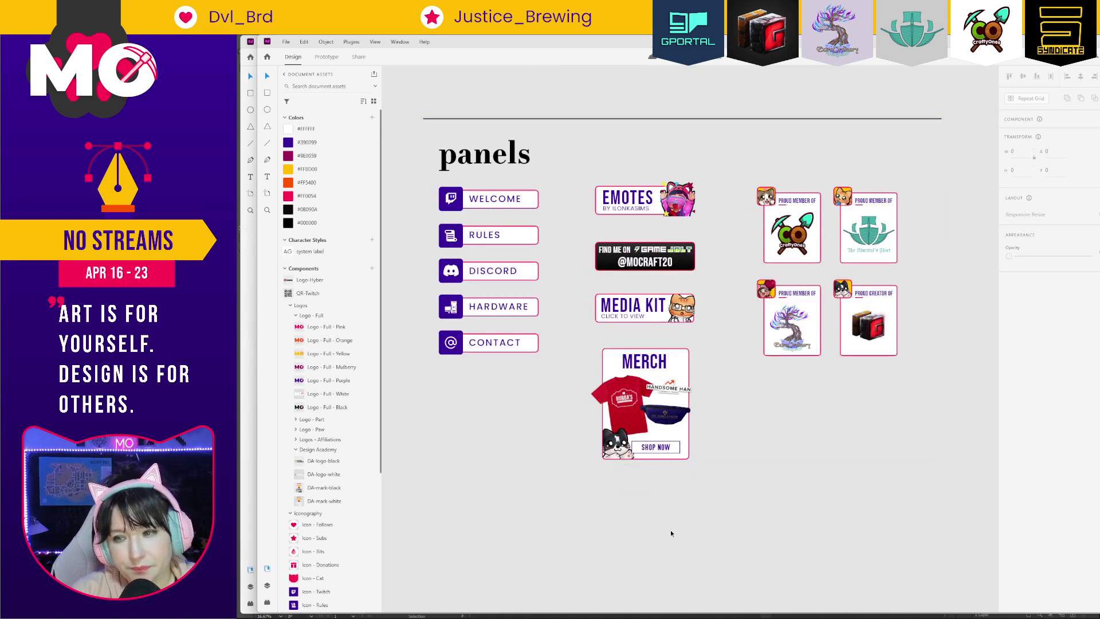
{"action": "key", "text": "ctrl+minus"}
{"action": "key", "text": "ctrl+minus"}
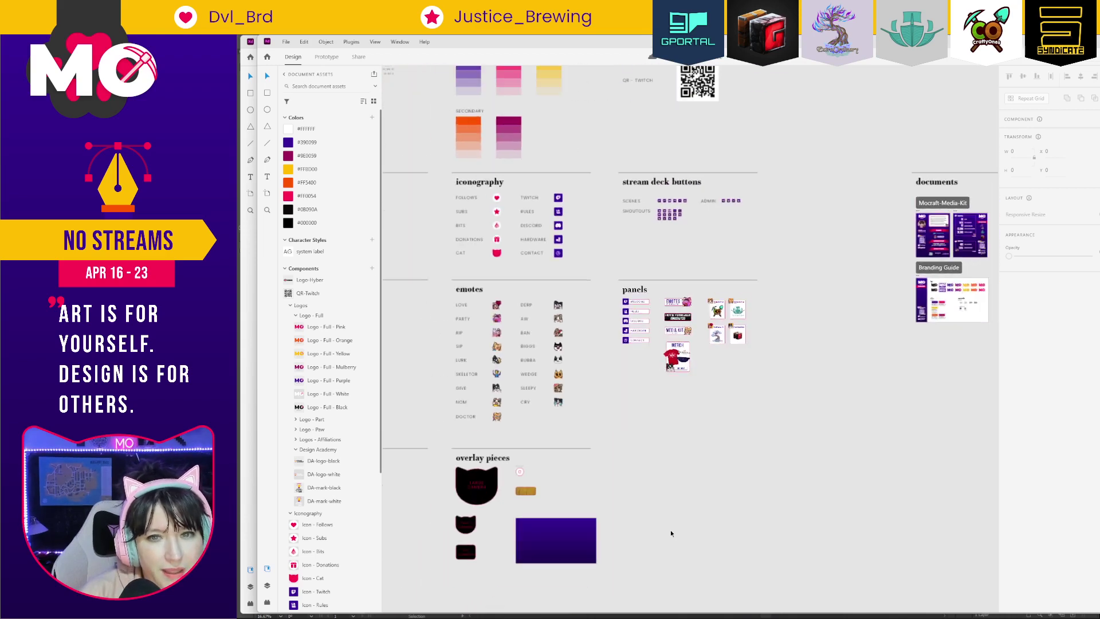
Examine the Mocraft-Media-Kit pages in the documents section and the stream overlay wireframes.
{"action": "left_click_drag", "start_coordinate": [768, 430], "coordinate": [528, 448]}
{"action": "left_click_drag", "start_coordinate": [915, 333], "coordinate": [842, 348]}
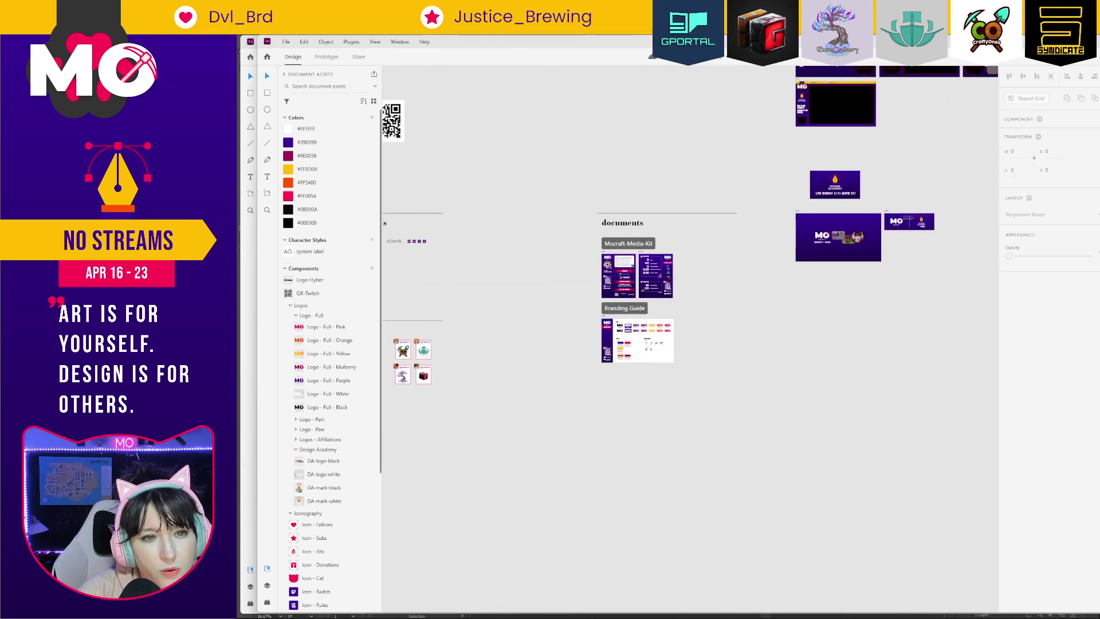
{"action": "scroll", "coordinate": [607, 265], "scroll_direction": "up", "scroll_amount": 5}
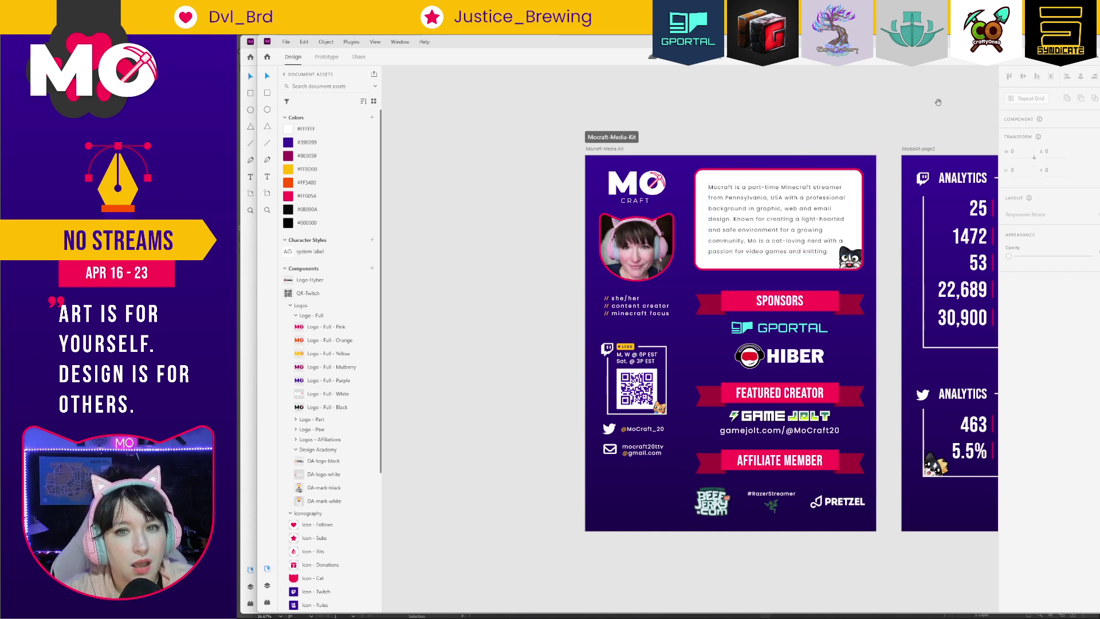
{"action": "left_click_drag", "start_coordinate": [937, 103], "coordinate": [892, 235]}
{"action": "scroll", "coordinate": [892, 275], "scroll_direction": "up", "scroll_amount": 3}
{"action": "key", "text": "ctrl+minus"}
{"action": "key", "text": "ctrl+minus"}
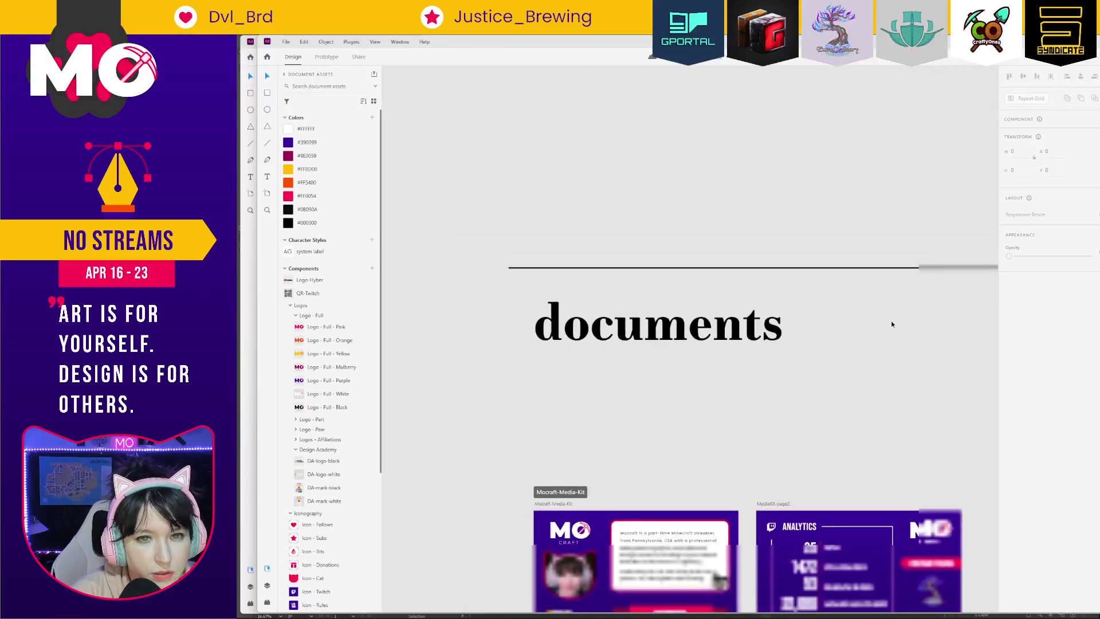
{"action": "scroll", "coordinate": [653, 397], "scroll_direction": "down", "scroll_amount": 10}
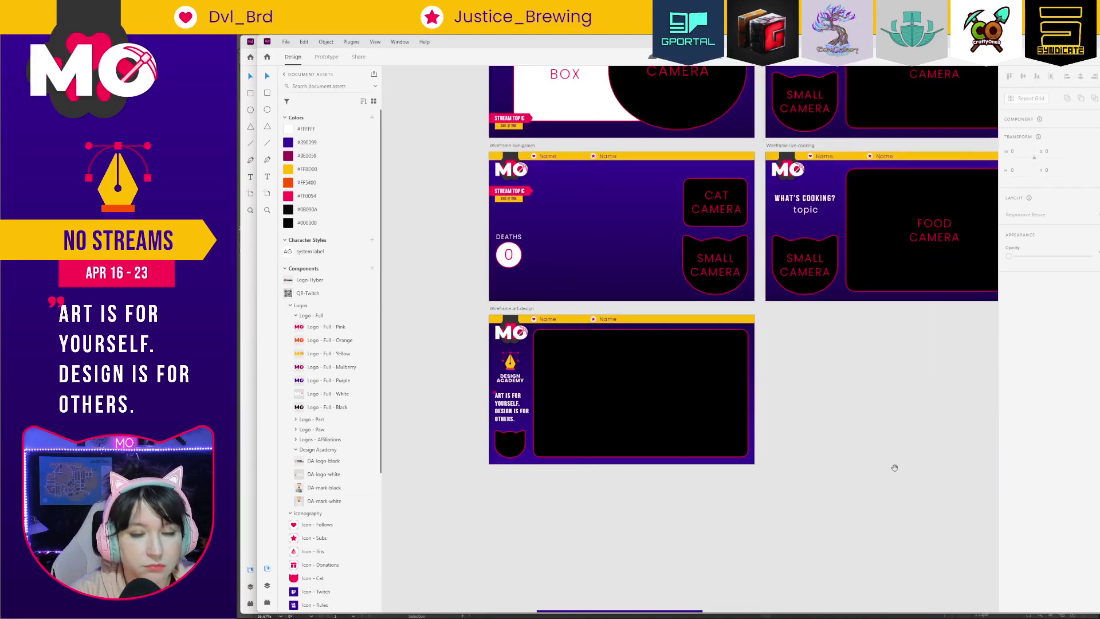
Switch to Chrome, search Google for "qr code generator" and open the qr-code-generator.com site.
{"action": "scroll", "coordinate": [827, 569], "scroll_direction": "up", "scroll_amount": 2}
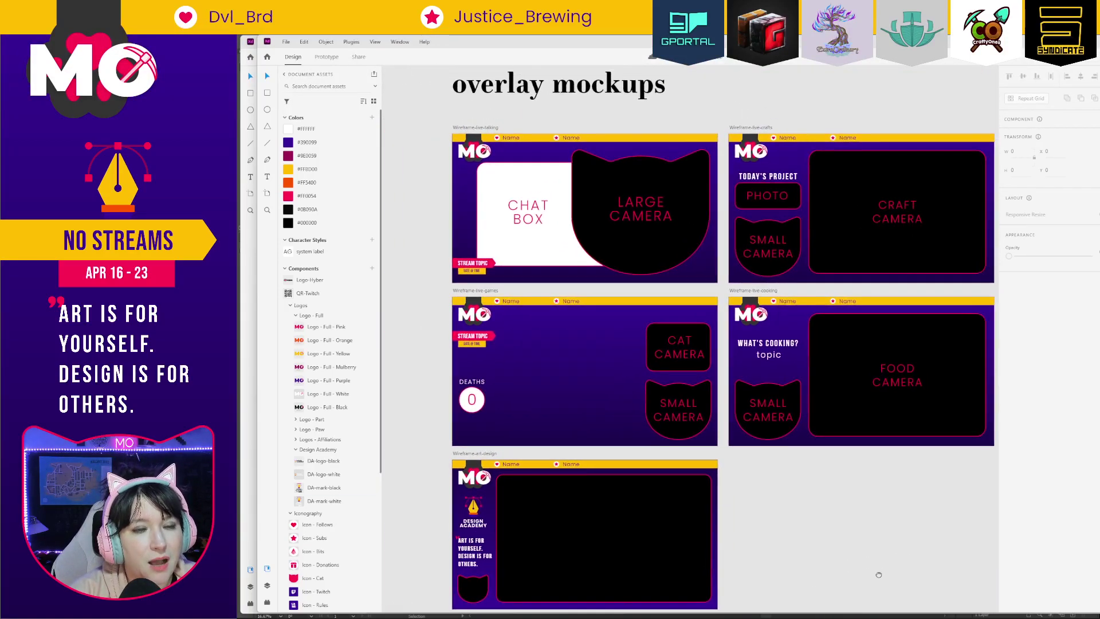
{"action": "scroll", "coordinate": [869, 565], "scroll_direction": "down", "scroll_amount": 2}
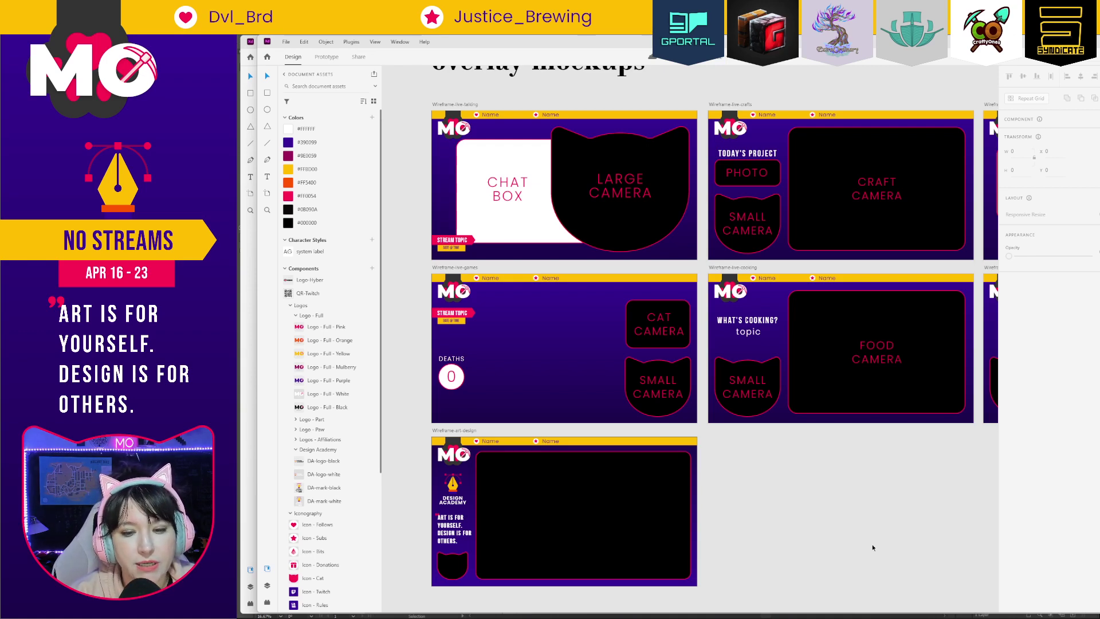
{"action": "left_click", "coordinate": [885, 577]}
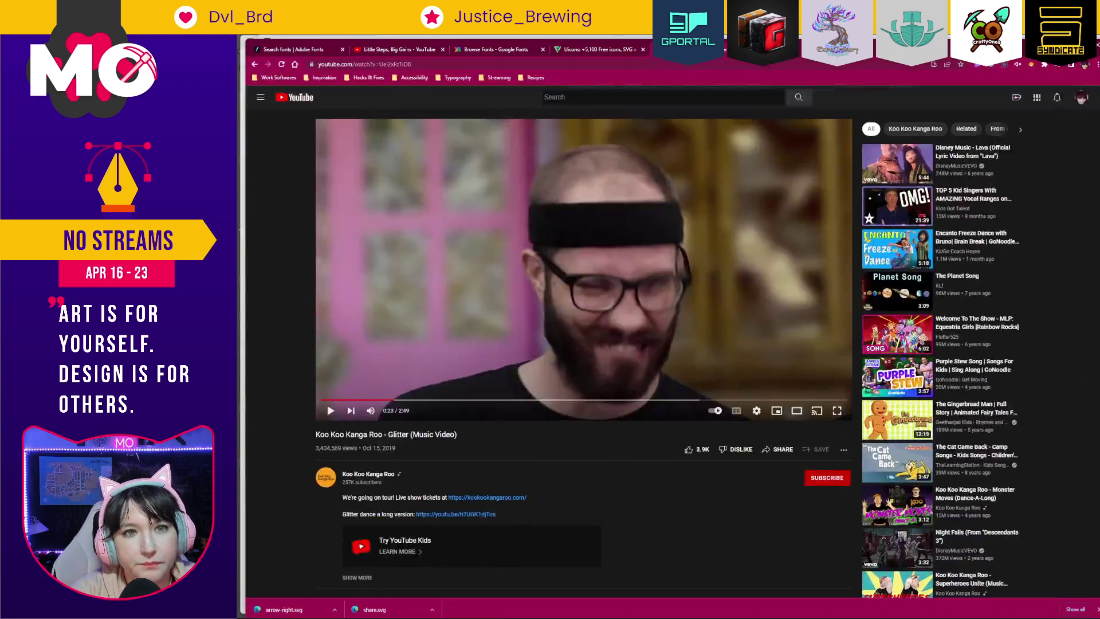
{"action": "key", "text": "ctrl+l"}
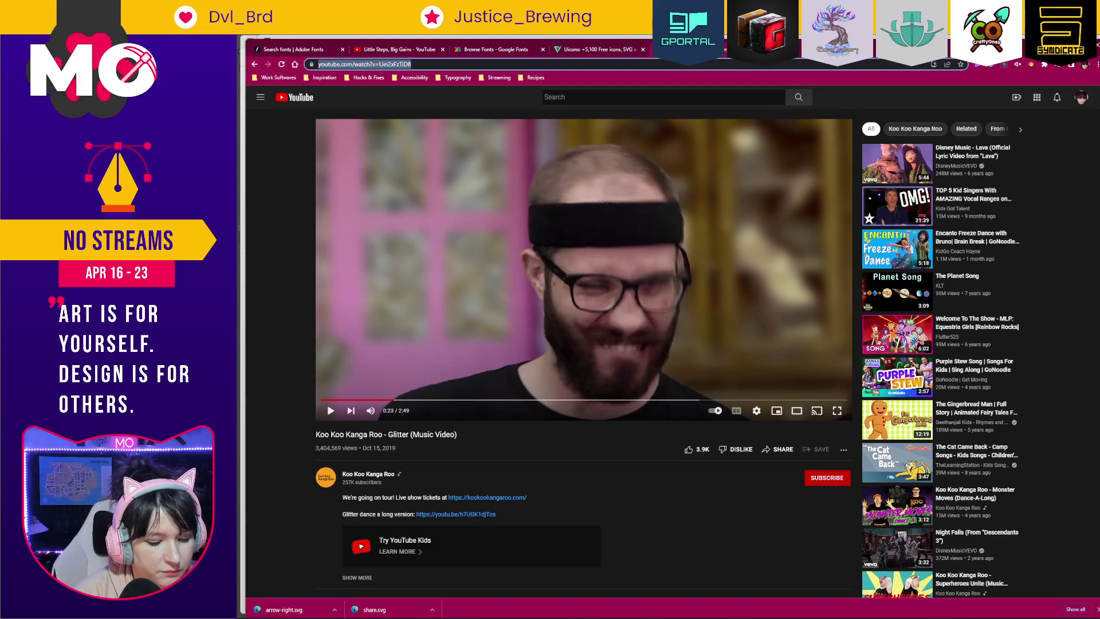
{"action": "type", "text": "qr code generator"}
{"action": "key", "text": "Return"}
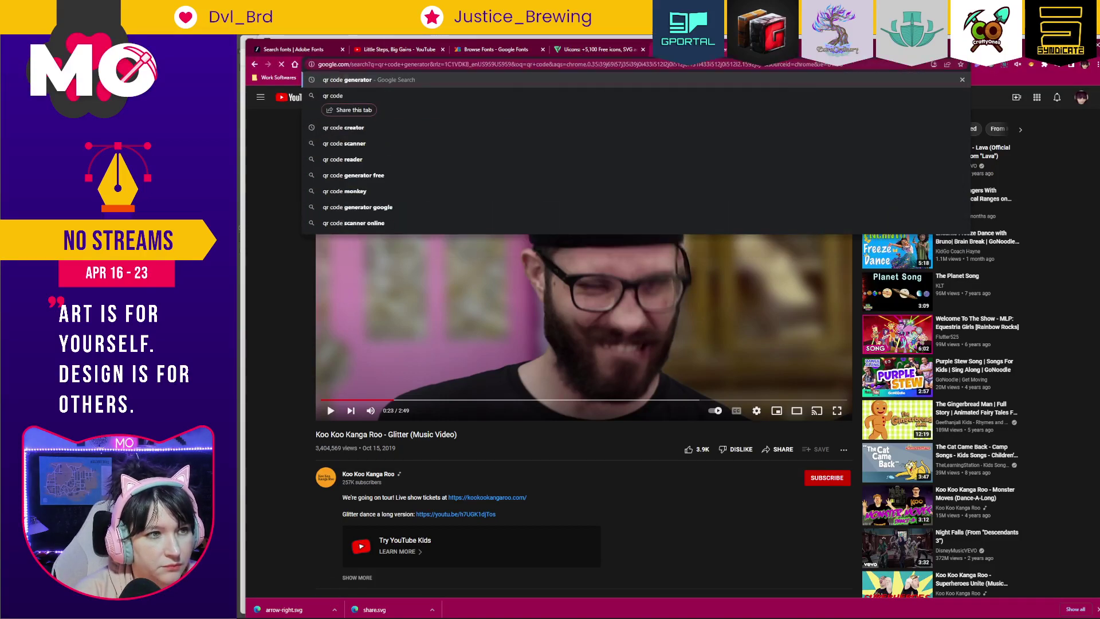
{"action": "scroll", "coordinate": [617, 304], "scroll_direction": "down", "scroll_amount": 1}
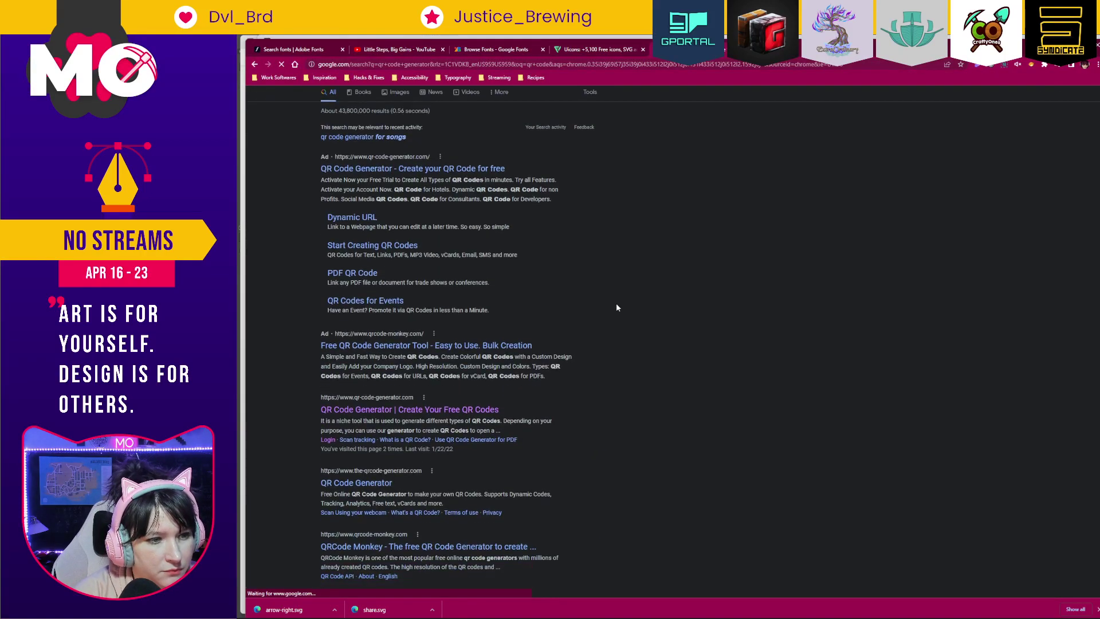
{"action": "left_click", "coordinate": [395, 409]}
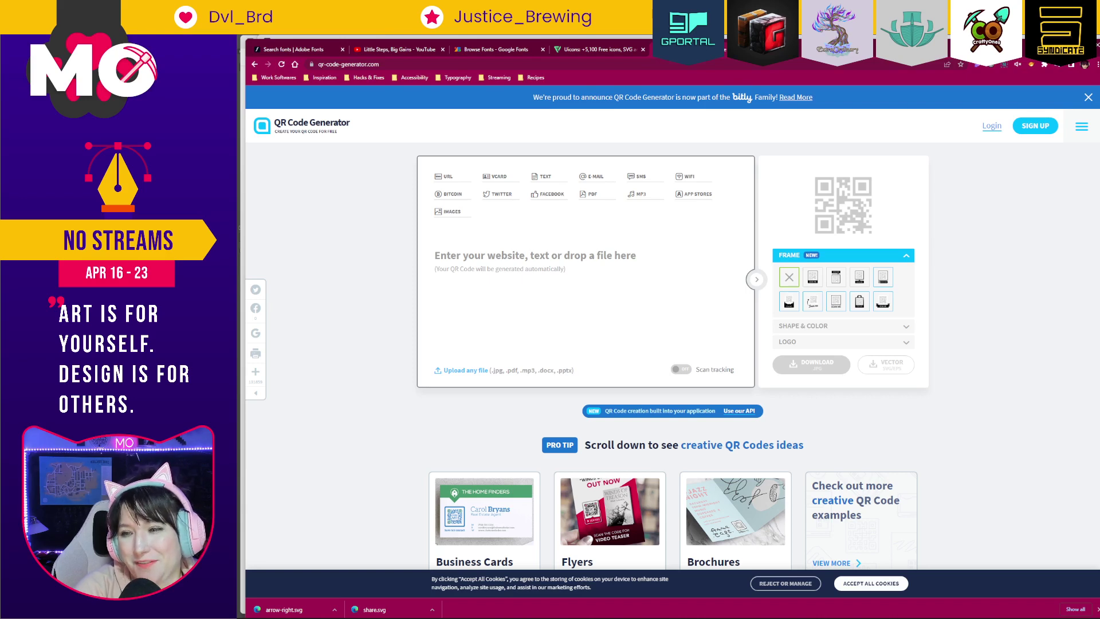
Return to Adobe XD and examine the QR - Twitch component and the QR code on the Mocraft-Media-Kit page.
{"action": "key", "text": "alt+Tab"}
{"action": "left_click_drag", "start_coordinate": [573, 452], "coordinate": [871, 315]}
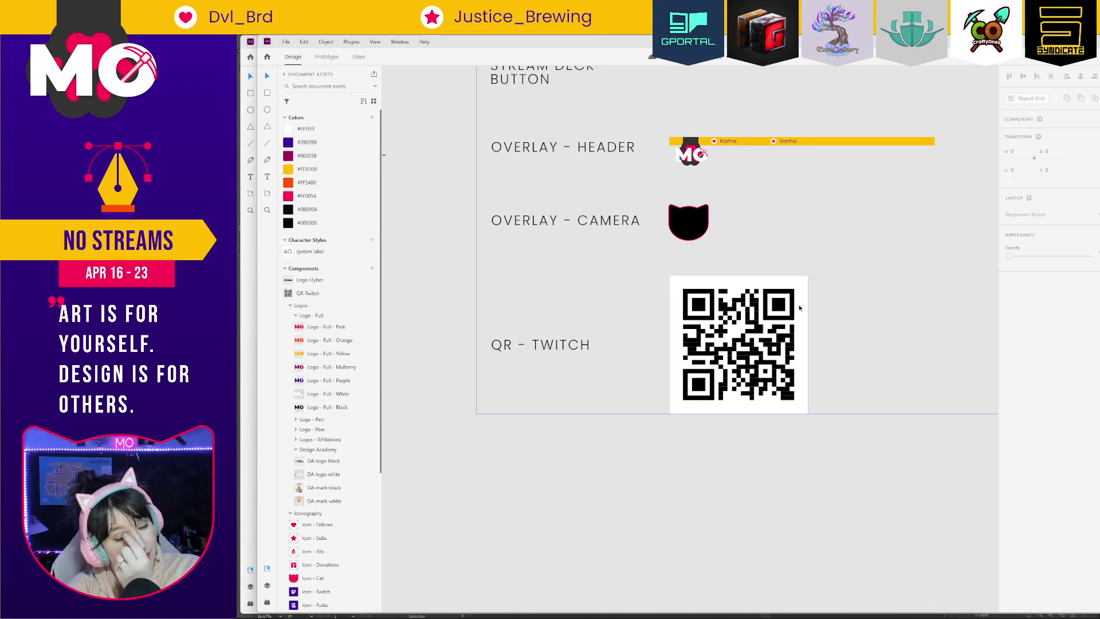
{"action": "left_click_drag", "start_coordinate": [867, 494], "coordinate": [661, 381]}
{"action": "scroll", "coordinate": [716, 418], "scroll_direction": "down", "scroll_amount": 5}
{"action": "scroll", "coordinate": [716, 418], "scroll_direction": "right", "scroll_amount": 5}
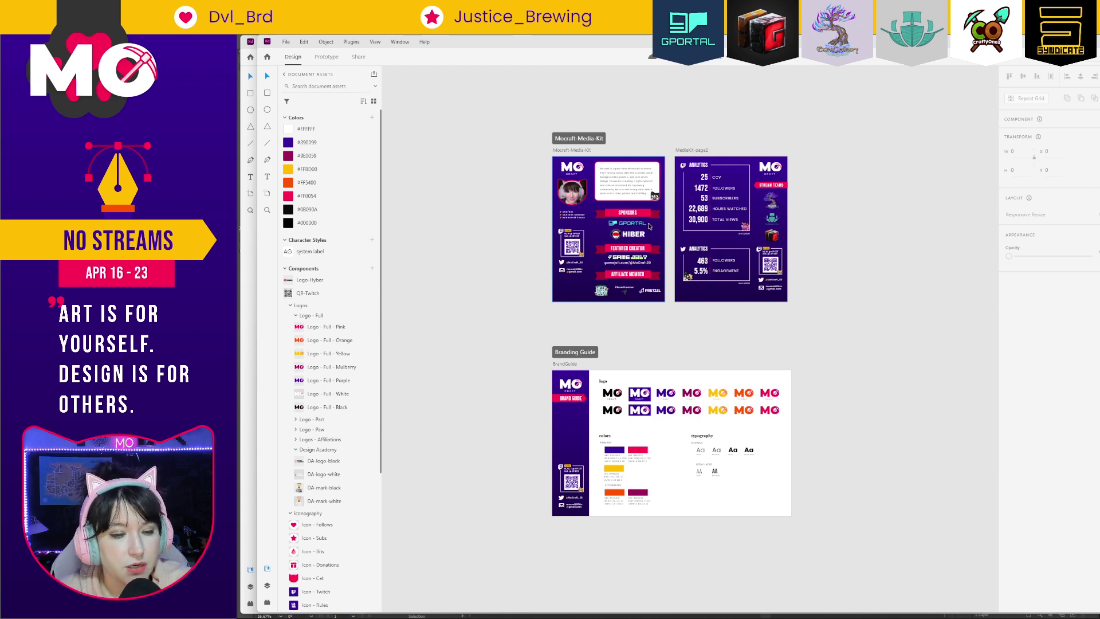
{"action": "left_click_drag", "start_coordinate": [552, 234], "coordinate": [629, 287]}
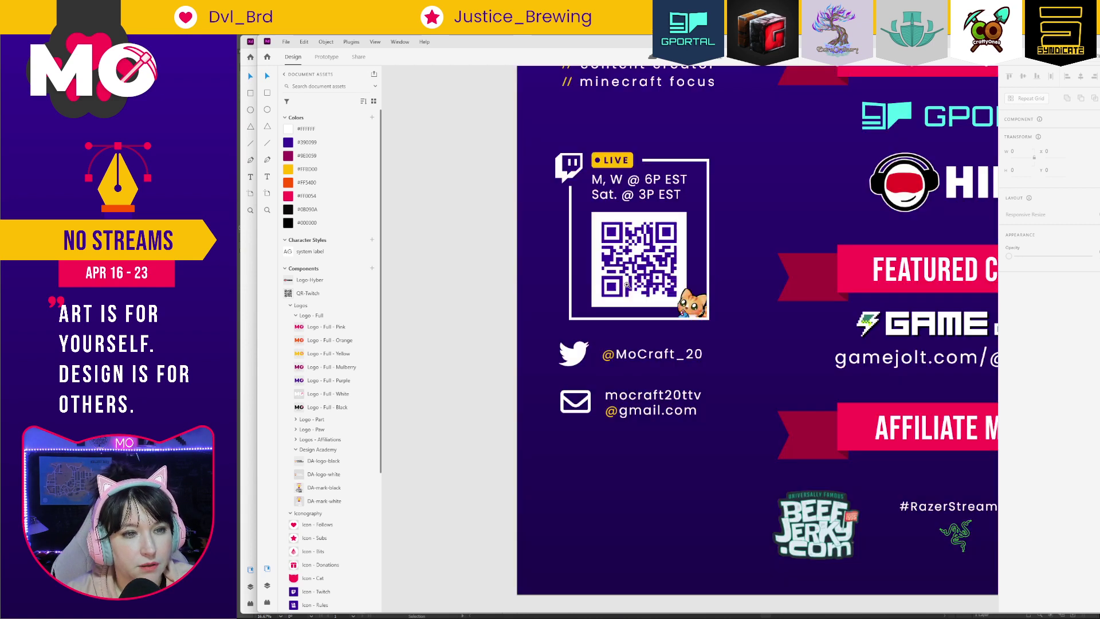
{"action": "left_click_drag", "start_coordinate": [566, 210], "coordinate": [728, 329]}
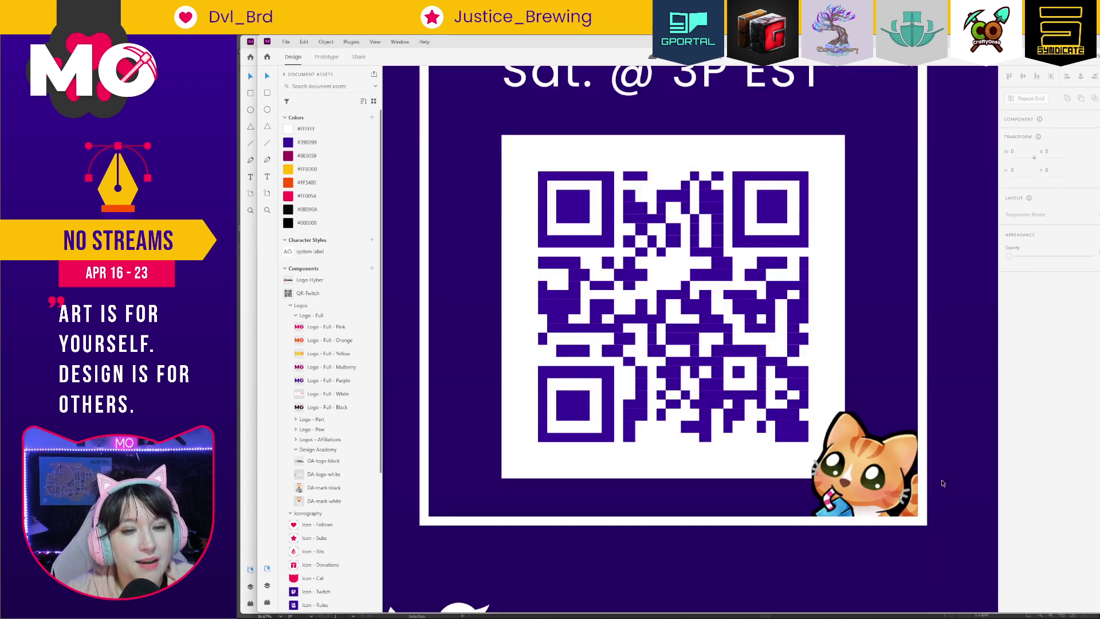
{"action": "scroll", "coordinate": [710, 317], "scroll_direction": "down", "scroll_amount": 3}
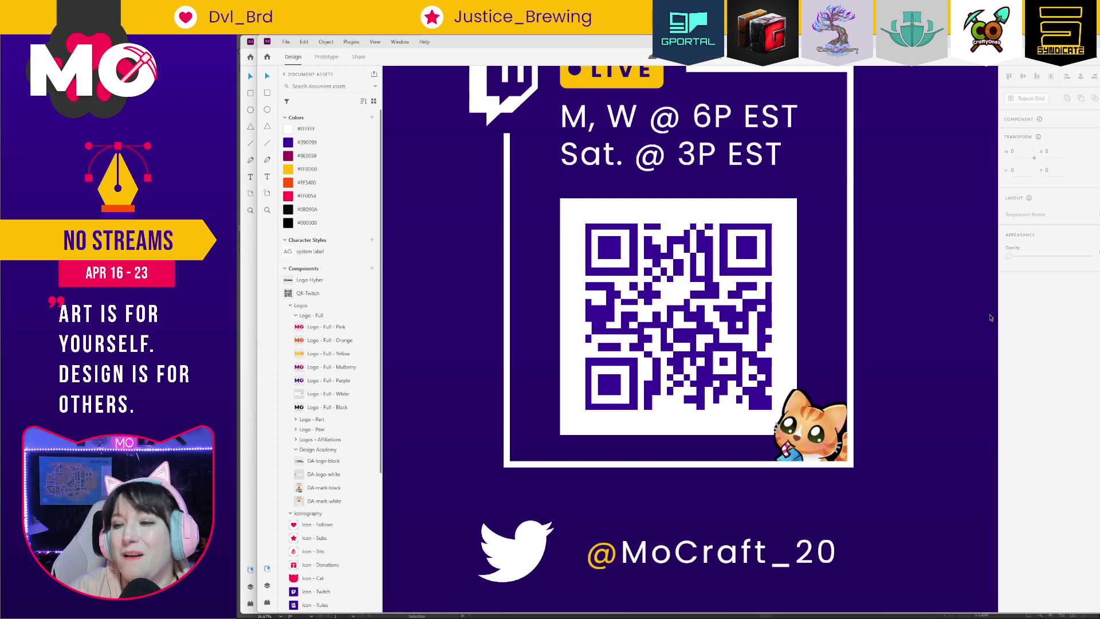
Look over the full set of overlay mockups, including the talking, crafts, podcast, games, cooking, Hiber and art-design wireframes.
{"action": "key", "text": "ctrl+minus"}
{"action": "key", "text": "ctrl+minus"}
{"action": "key", "text": "ctrl+minus"}
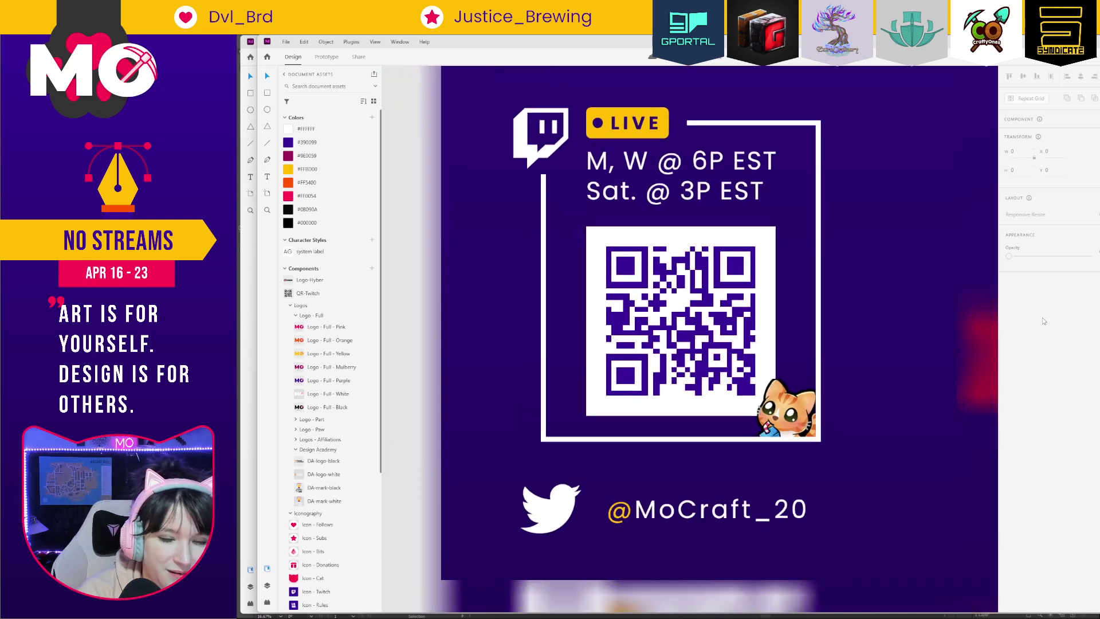
{"action": "left_click_drag", "start_coordinate": [850, 196], "coordinate": [333, 429]}
{"action": "left_click_drag", "start_coordinate": [656, 270], "coordinate": [348, 403]}
{"action": "left_click_drag", "start_coordinate": [835, 261], "coordinate": [802, 523]}
{"action": "key", "text": "ctrl+minus"}
{"action": "key", "text": "ctrl+minus"}
{"action": "key", "text": "ctrl+minus"}
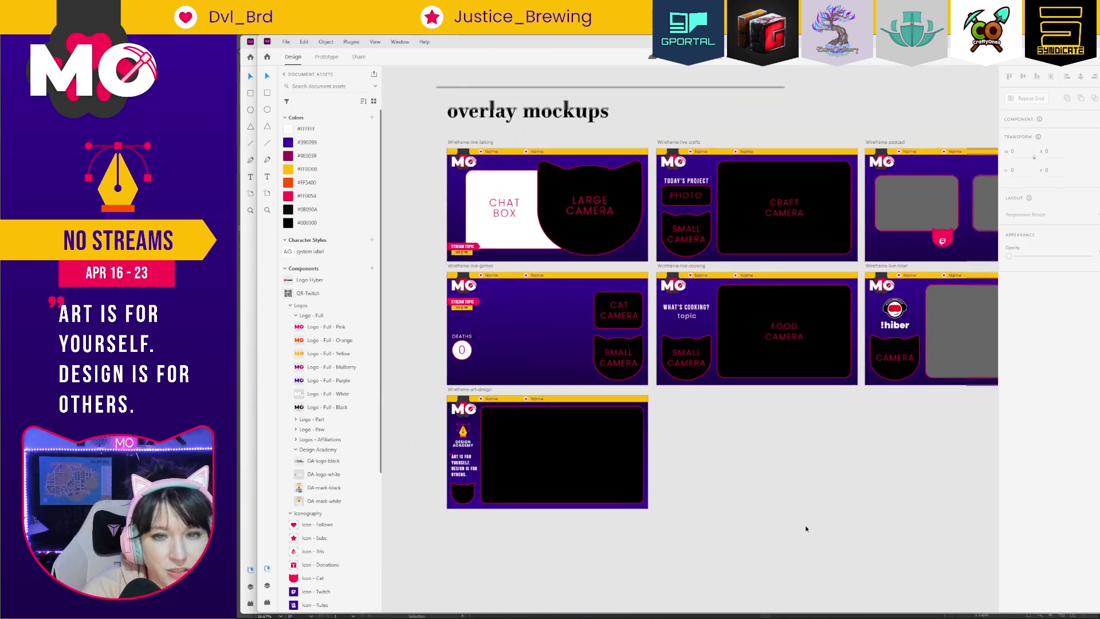
{"action": "left_click_drag", "start_coordinate": [802, 405], "coordinate": [779, 410]}
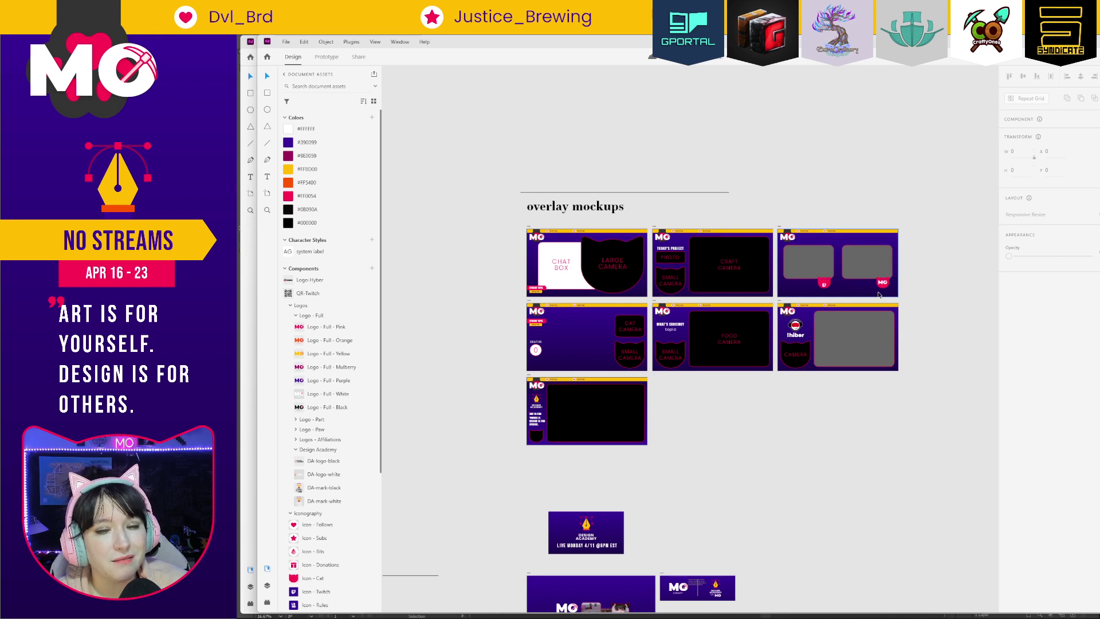
{"action": "key", "text": "z"}
{"action": "mouse_move", "coordinate": [513, 231]}
{"action": "left_mouse_down"}
{"action": "mouse_move", "coordinate": [848, 372]}
{"action": "mouse_move", "coordinate": [936, 444]}
{"action": "left_mouse_up"}
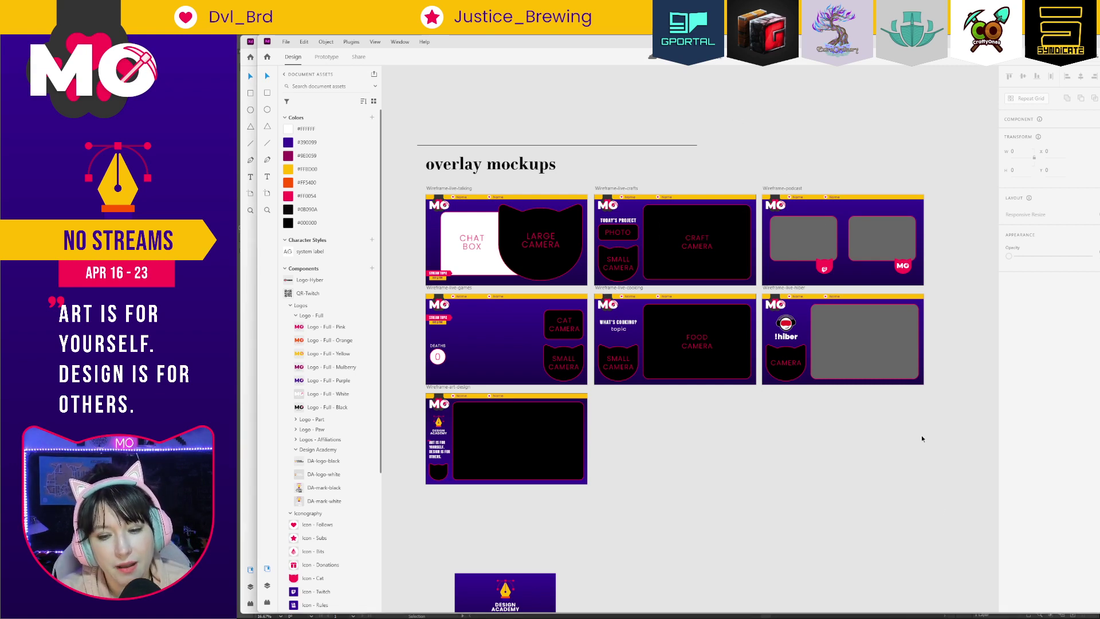
Switch to the Notion workspace and enlarge its window to cover most of the screen.
{"action": "key", "text": "super"}
{"action": "left_click", "coordinate": [1014, 452]}
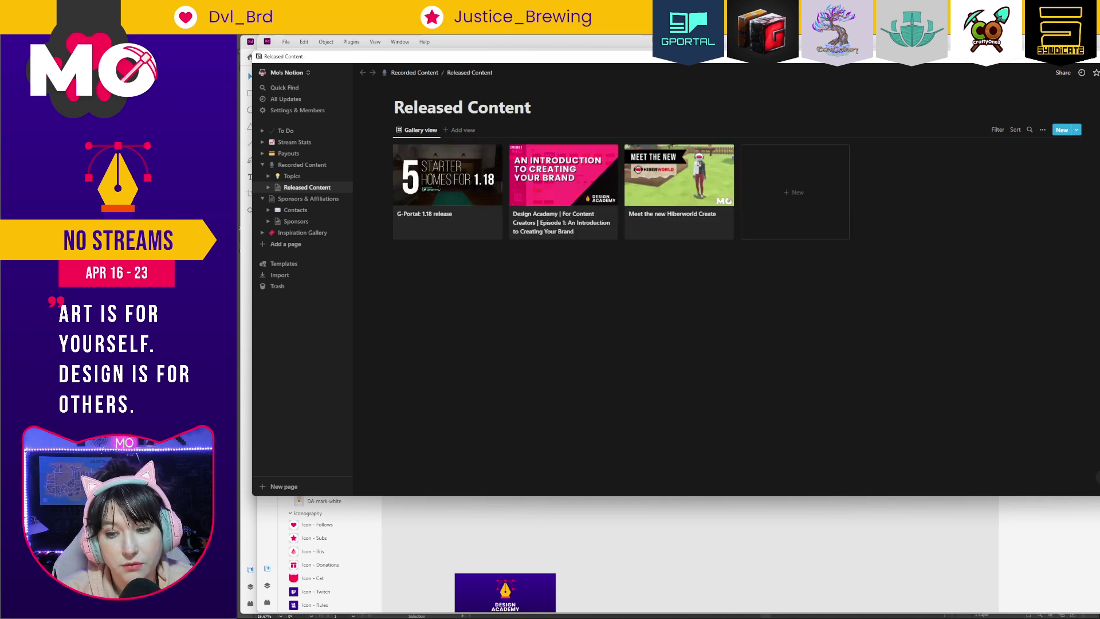
{"action": "left_click_drag", "start_coordinate": [1099, 495], "coordinate": [1043, 611]}
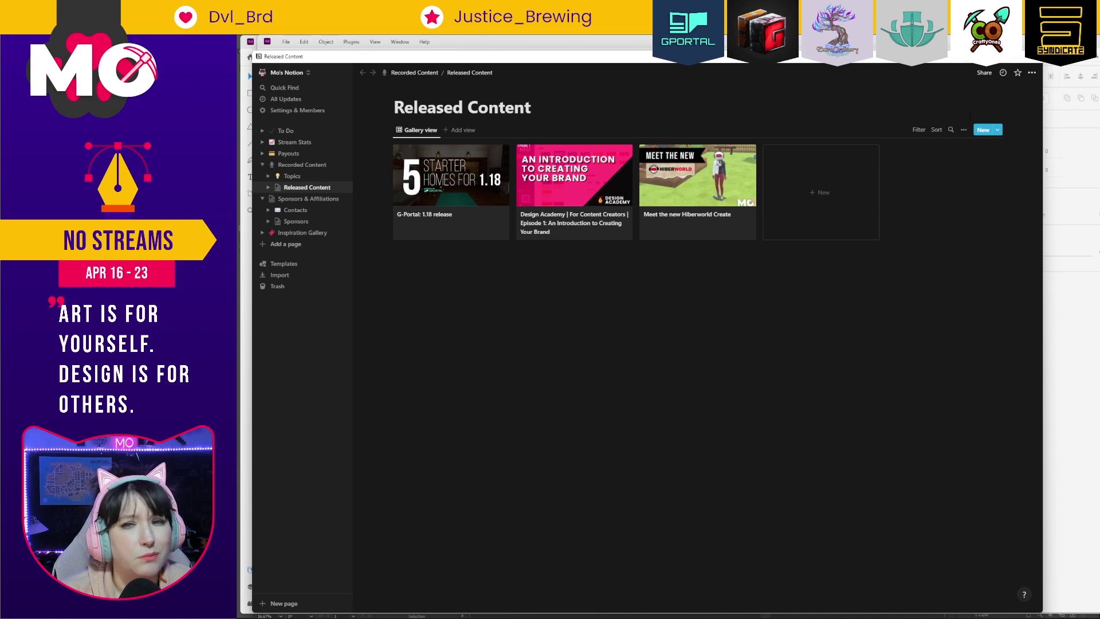
{"action": "left_click_drag", "start_coordinate": [1043, 50], "coordinate": [1076, 37]}
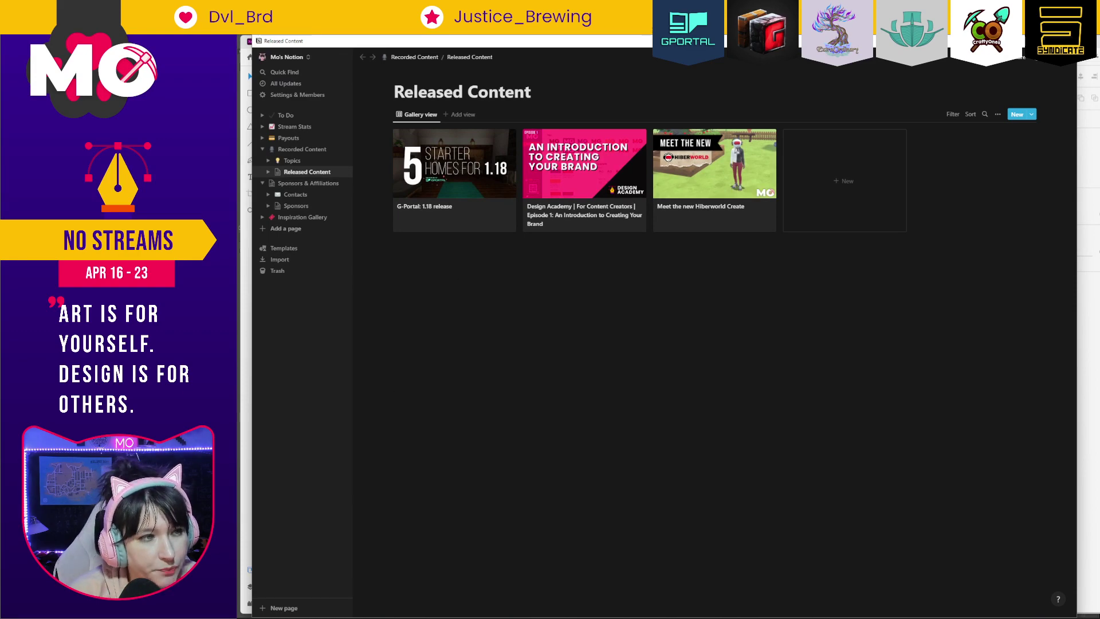
Open the Topics database and mark Design Academy Episode 2 as Motion Graphics Created and Released.
{"action": "left_click", "coordinate": [293, 160]}
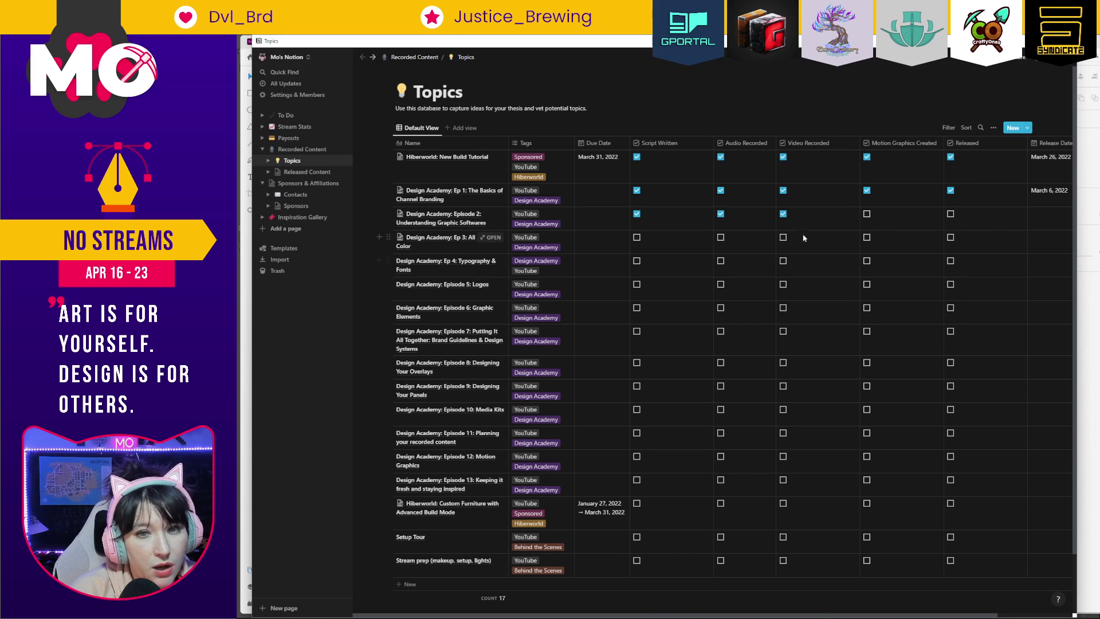
{"action": "left_click", "coordinate": [867, 214]}
{"action": "left_click", "coordinate": [950, 214]}
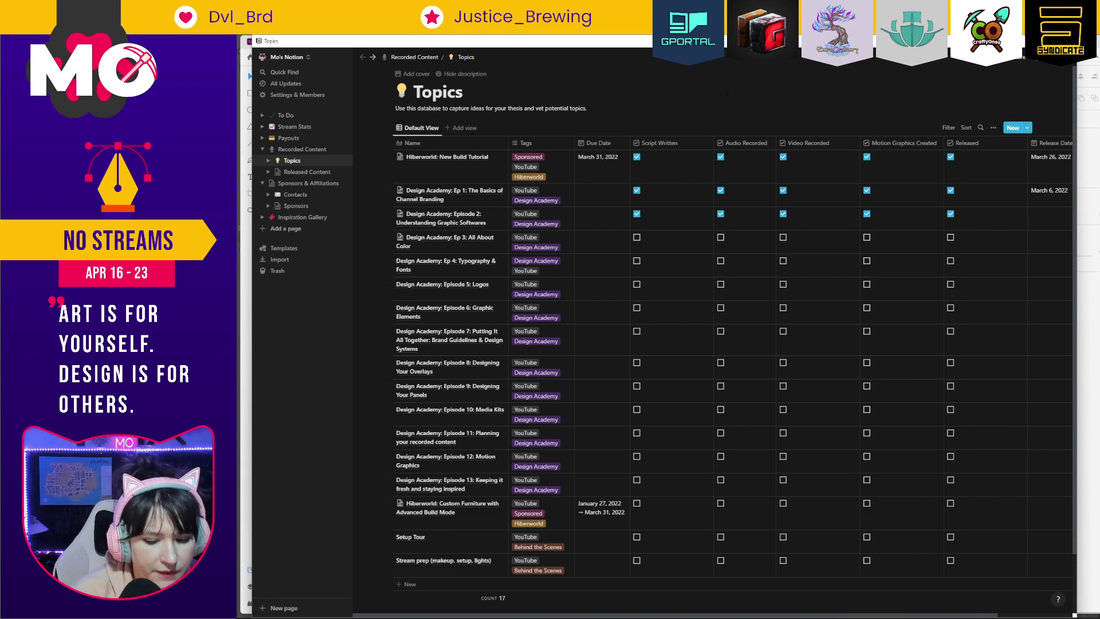
Enlarge the Topics table and read through the planned Design Academy episodes and other video topics.
{"action": "key", "text": "ctrl+plus"}
{"action": "key", "text": "ctrl+plus"}
{"action": "key", "text": "ctrl+plus"}
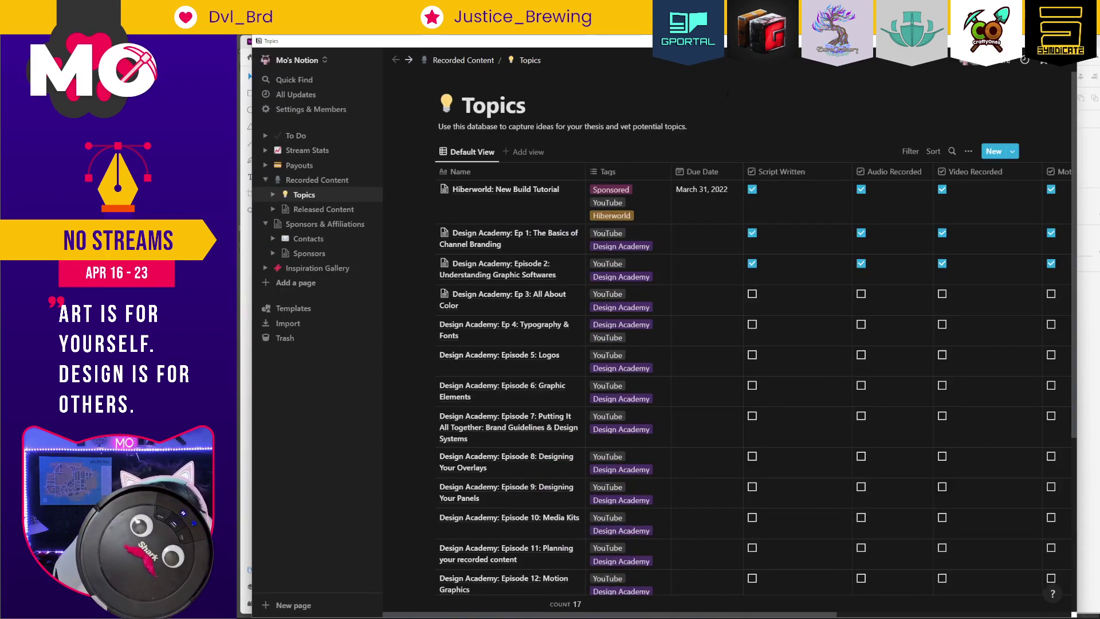
{"action": "scroll", "coordinate": [689, 198], "scroll_direction": "down", "scroll_amount": 1}
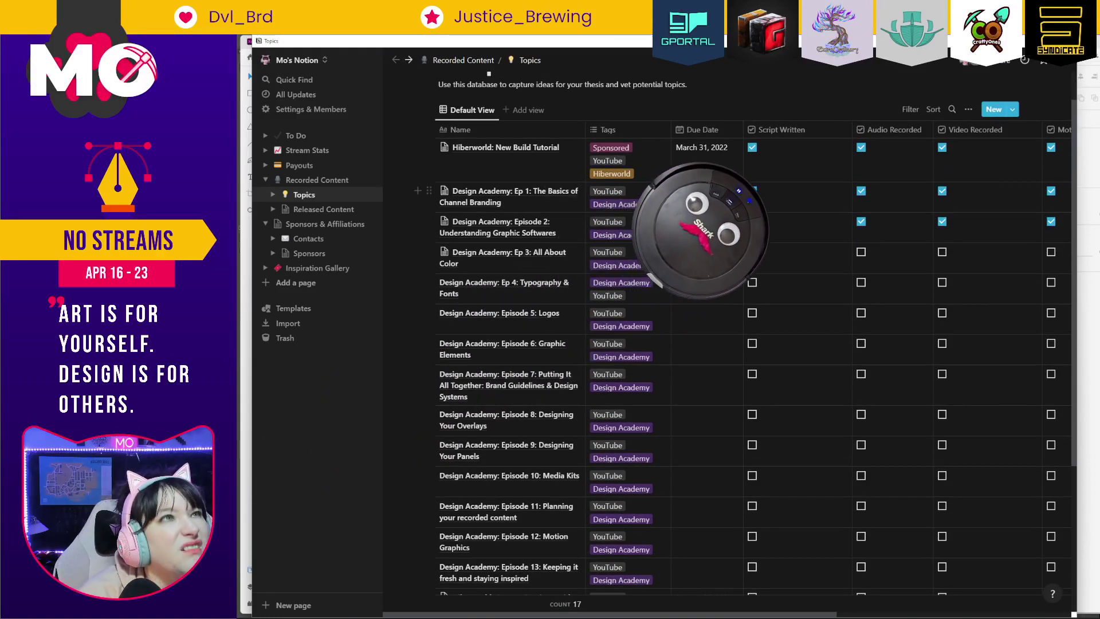
{"action": "key", "text": "ctrl+plus"}
{"action": "key", "text": "ctrl+plus"}
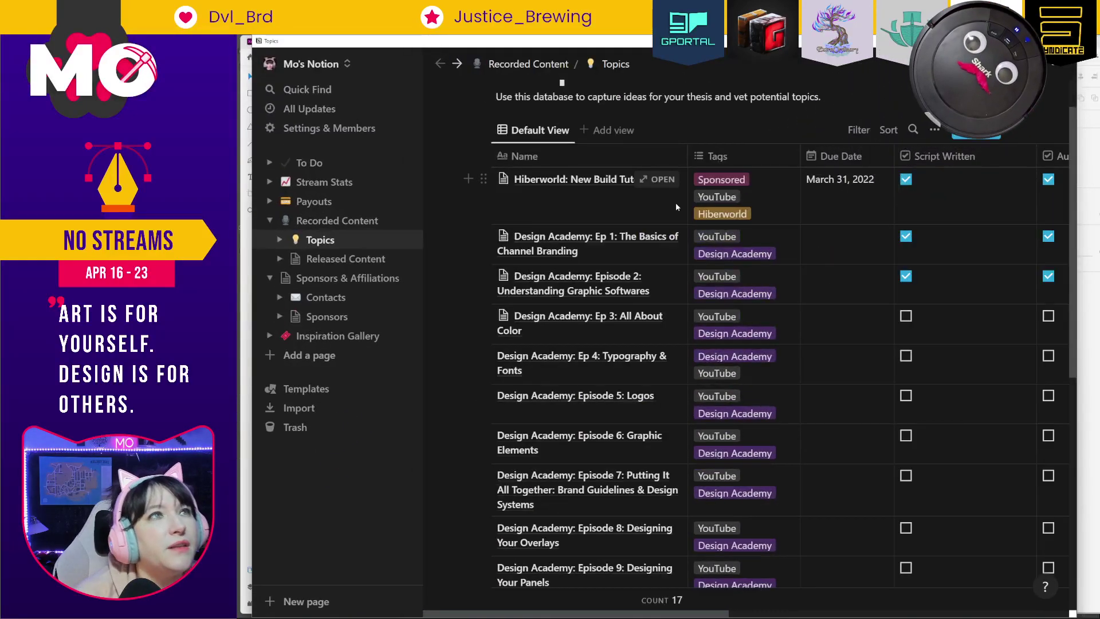
{"action": "scroll", "coordinate": [664, 229], "scroll_direction": "down", "scroll_amount": 1}
{"action": "scroll", "coordinate": [655, 250], "scroll_direction": "down", "scroll_amount": 3}
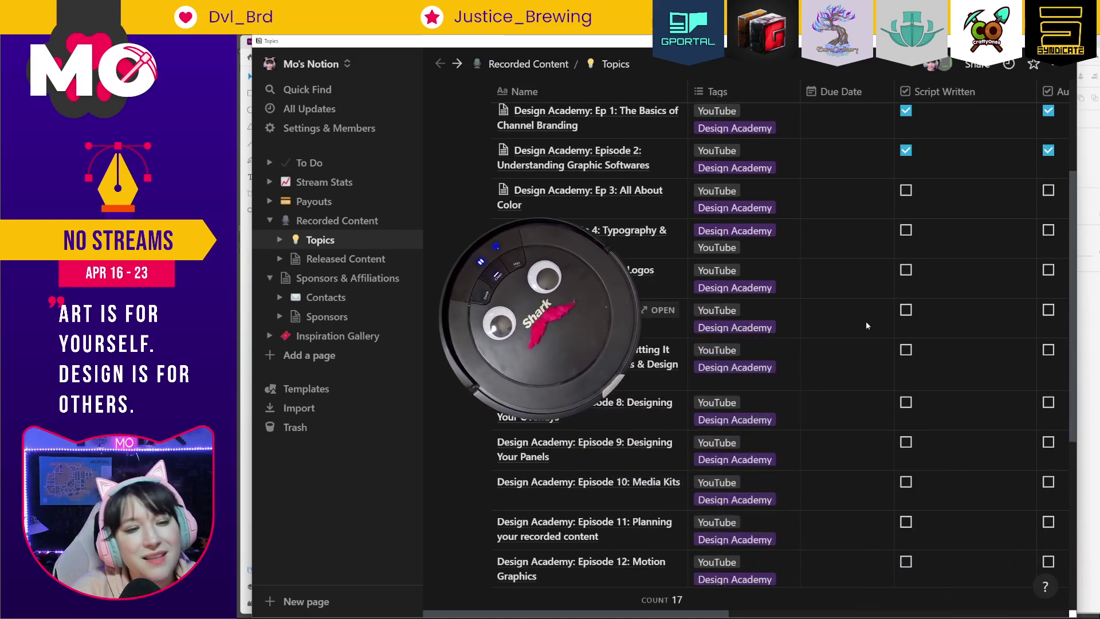
{"action": "scroll", "coordinate": [845, 305], "scroll_direction": "down", "scroll_amount": 1}
{"action": "scroll", "coordinate": [845, 305], "scroll_direction": "up", "scroll_amount": 1}
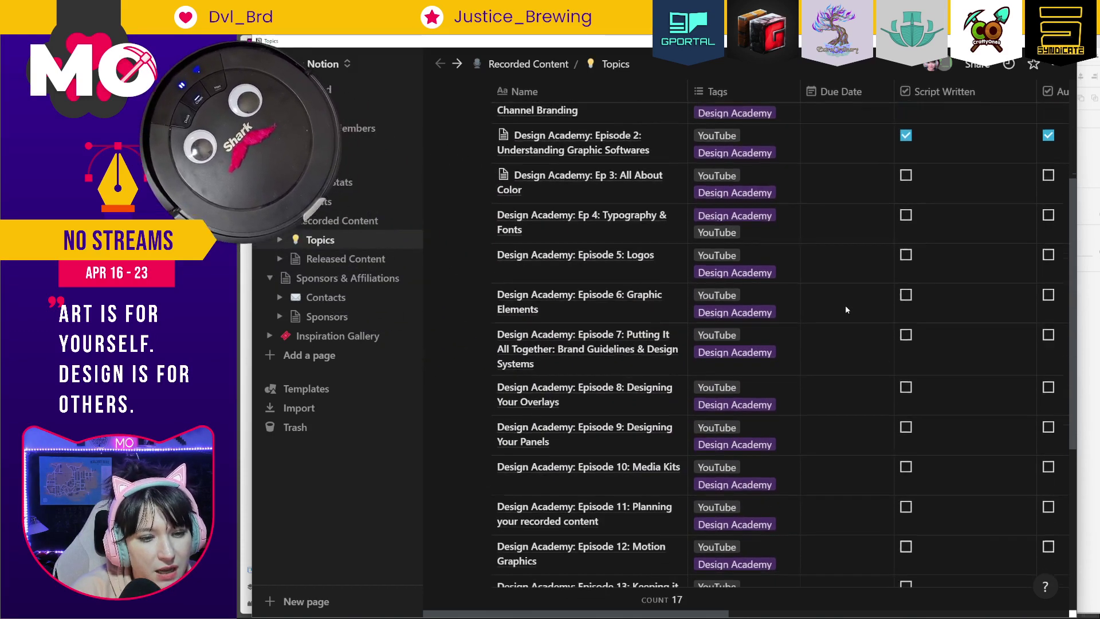
{"action": "scroll", "coordinate": [845, 305], "scroll_direction": "down", "scroll_amount": 2}
{"action": "scroll", "coordinate": [849, 305], "scroll_direction": "down", "scroll_amount": 2}
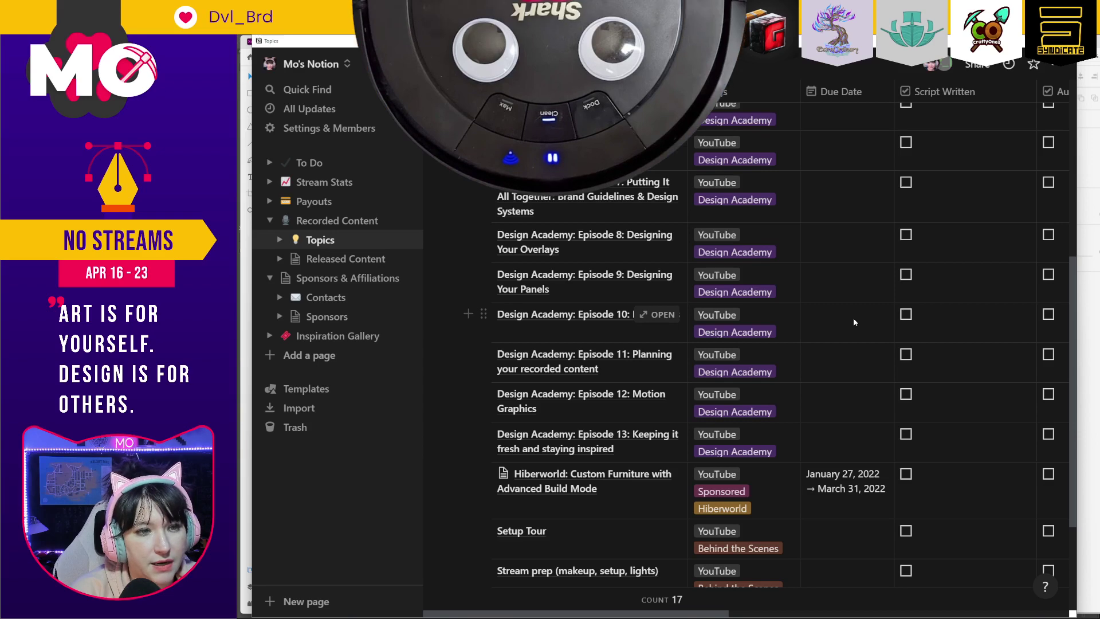
{"action": "scroll", "coordinate": [854, 316], "scroll_direction": "up", "scroll_amount": 3}
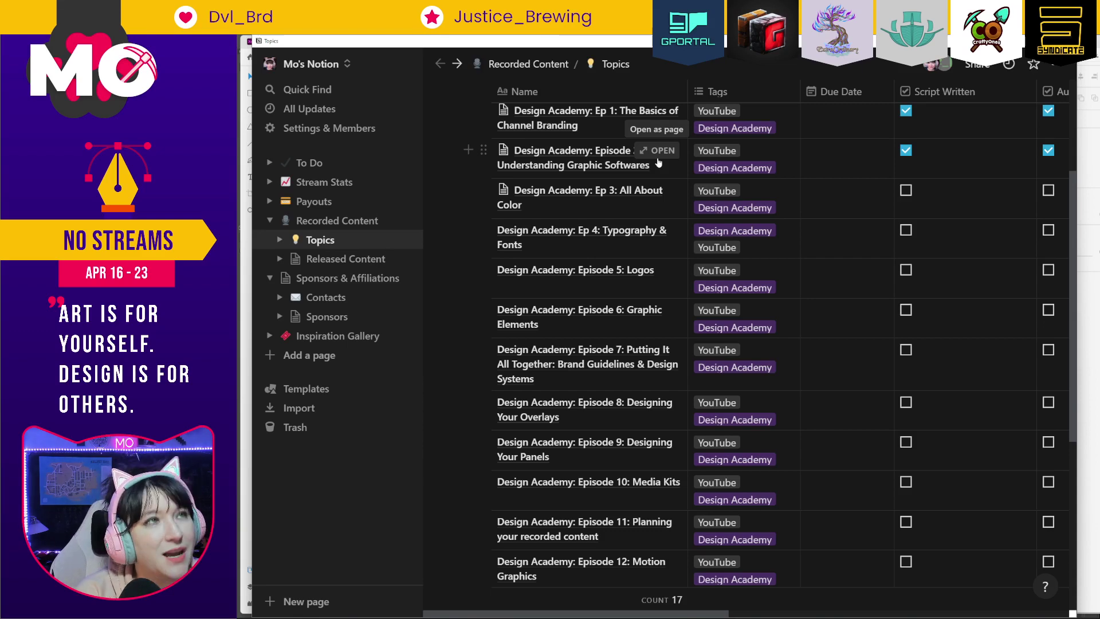
Review the Topics table's production status columns, from Script Written through Motion Graphics Created.
{"action": "key", "text": "ctrl+plus"}
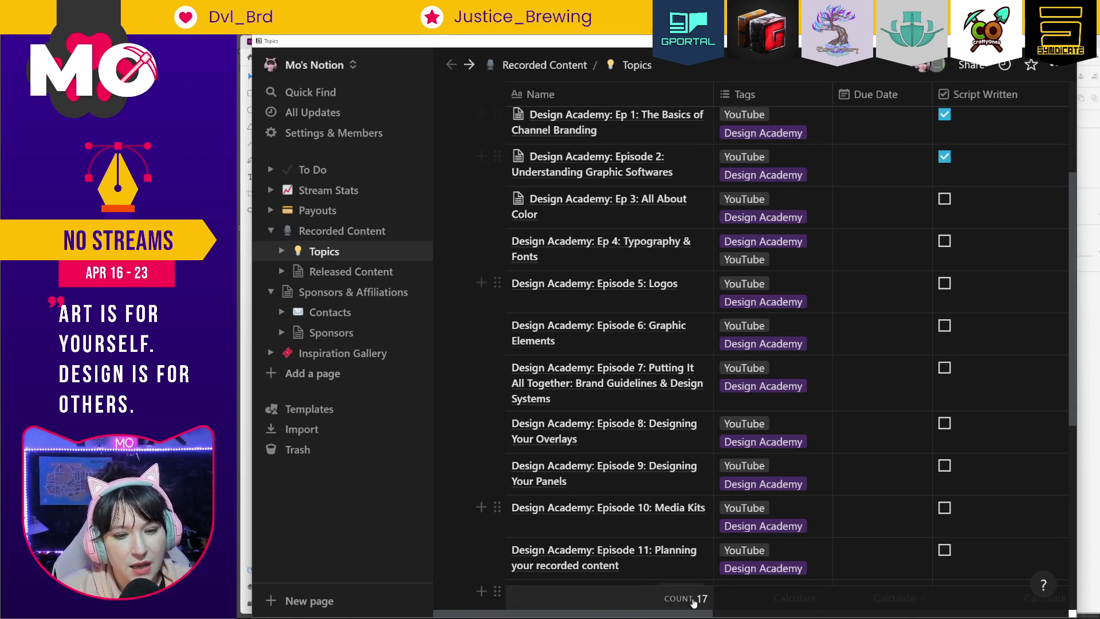
{"action": "scroll", "coordinate": [659, 508], "scroll_direction": "right", "scroll_amount": 1}
{"action": "scroll", "coordinate": [659, 508], "scroll_direction": "right", "scroll_amount": 10}
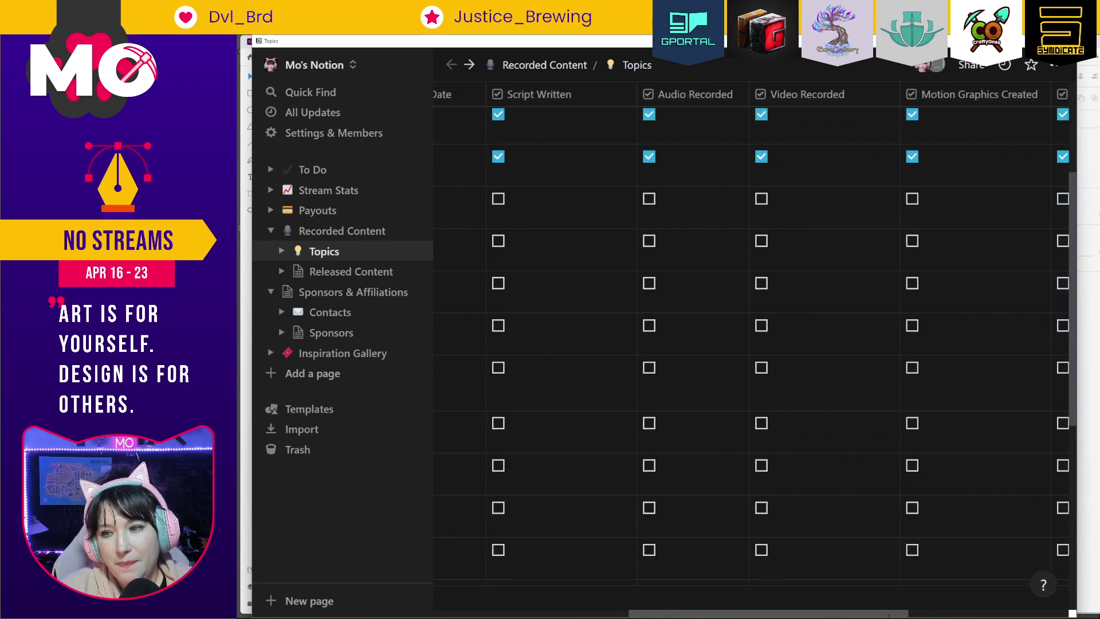
{"action": "scroll", "coordinate": [888, 616], "scroll_direction": "left", "scroll_amount": 1}
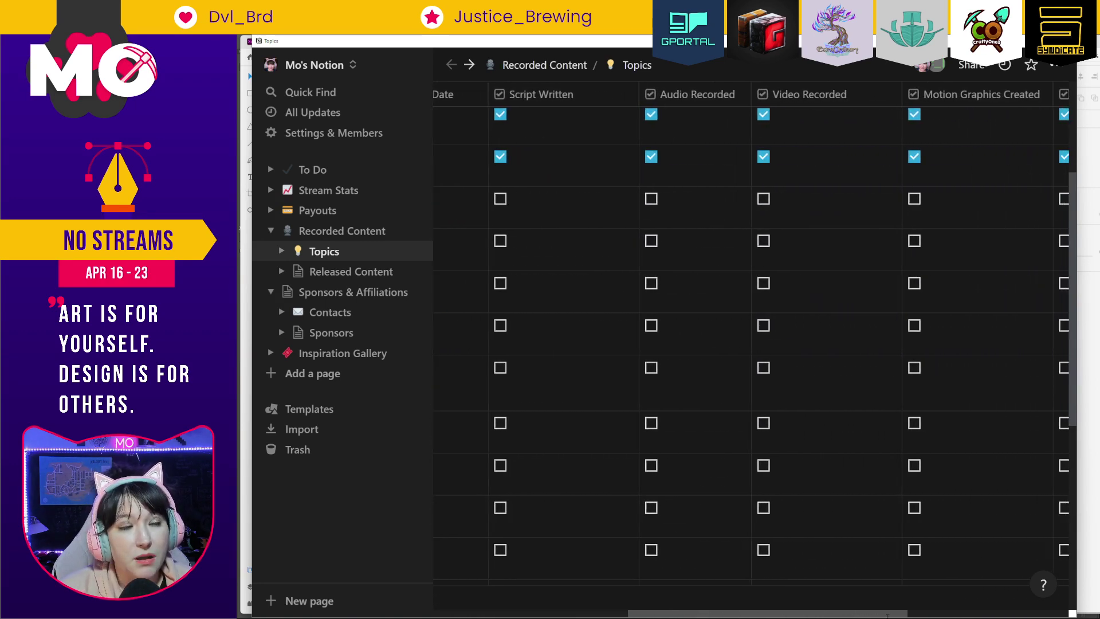
{"action": "left_click_drag", "start_coordinate": [887, 615], "coordinate": [694, 615]}
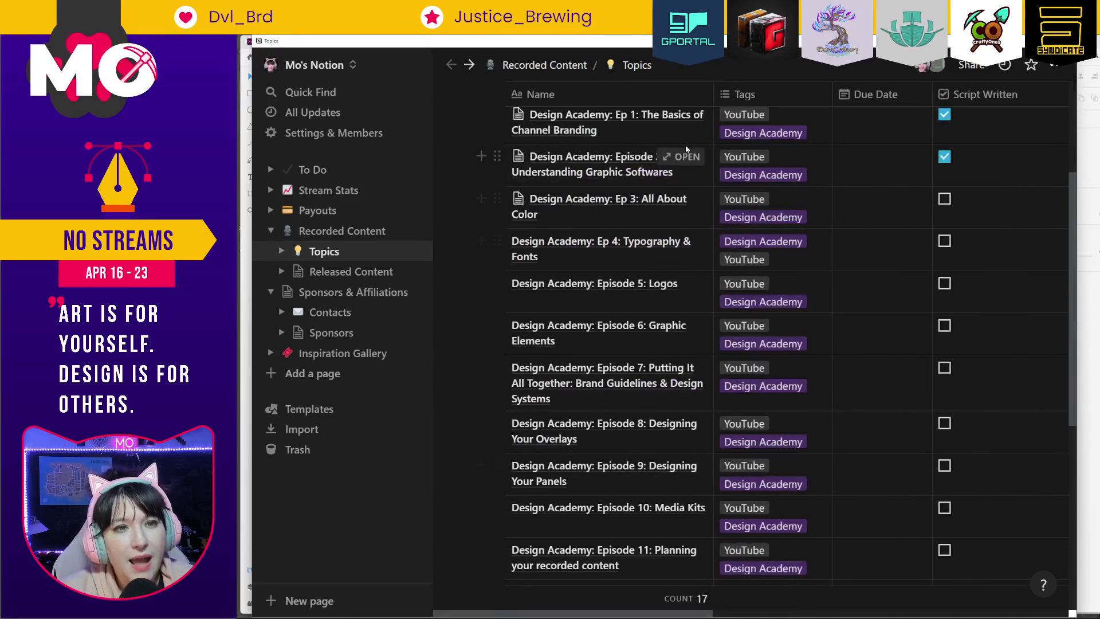
Open the Design Academy Ep 1: The Basics of Channel Branding entry and read its script.
{"action": "left_click", "coordinate": [685, 115]}
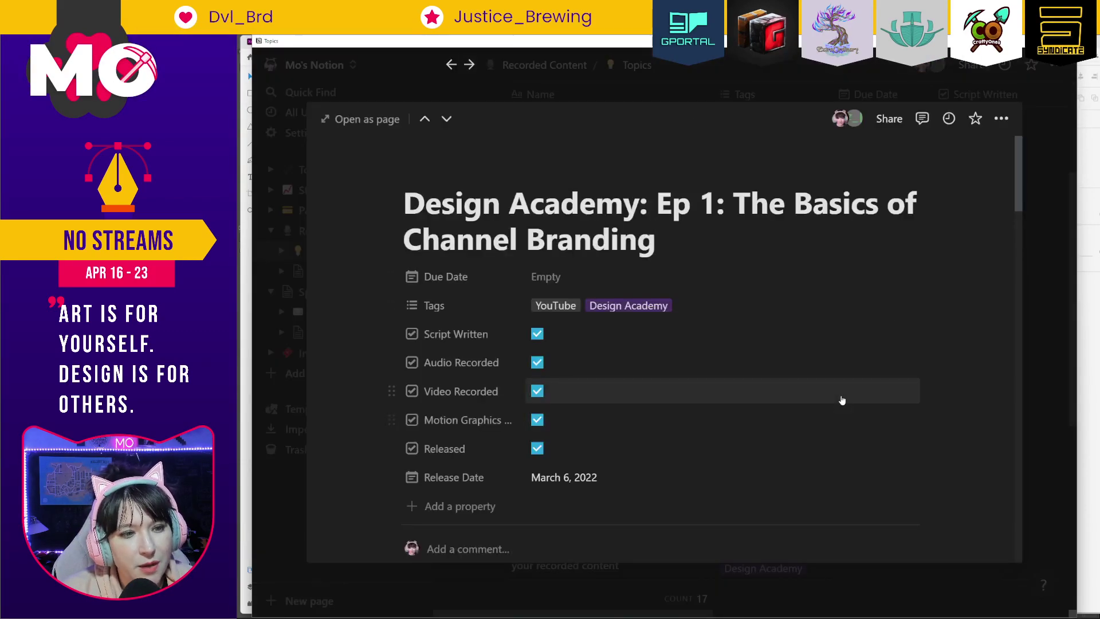
{"action": "scroll", "coordinate": [842, 400], "scroll_direction": "down", "scroll_amount": 5}
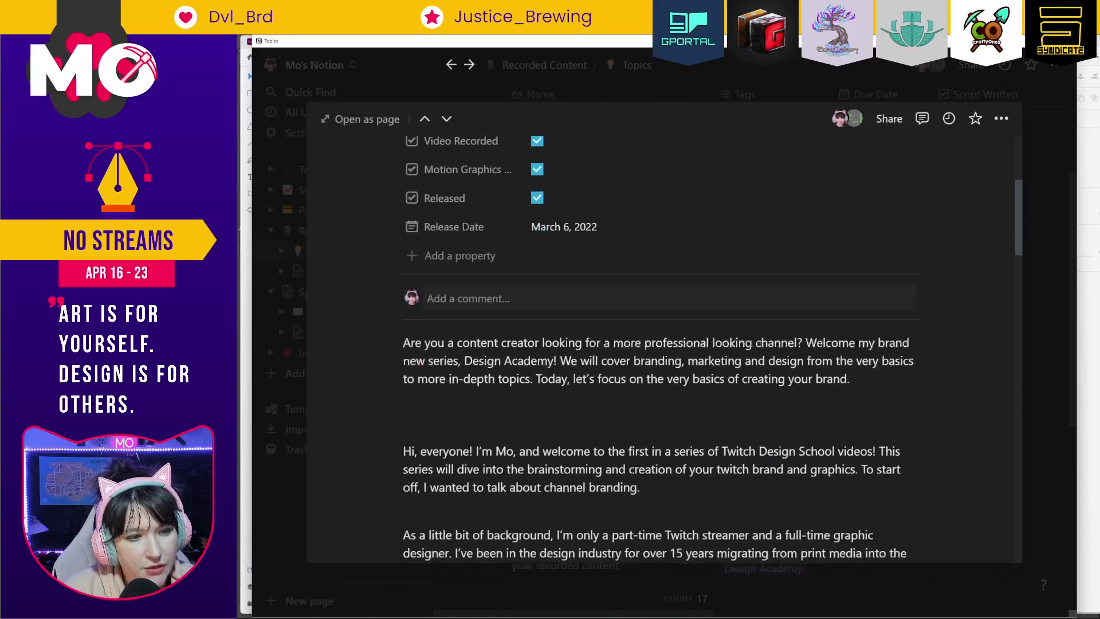
{"action": "scroll", "coordinate": [932, 348], "scroll_direction": "down", "scroll_amount": 4}
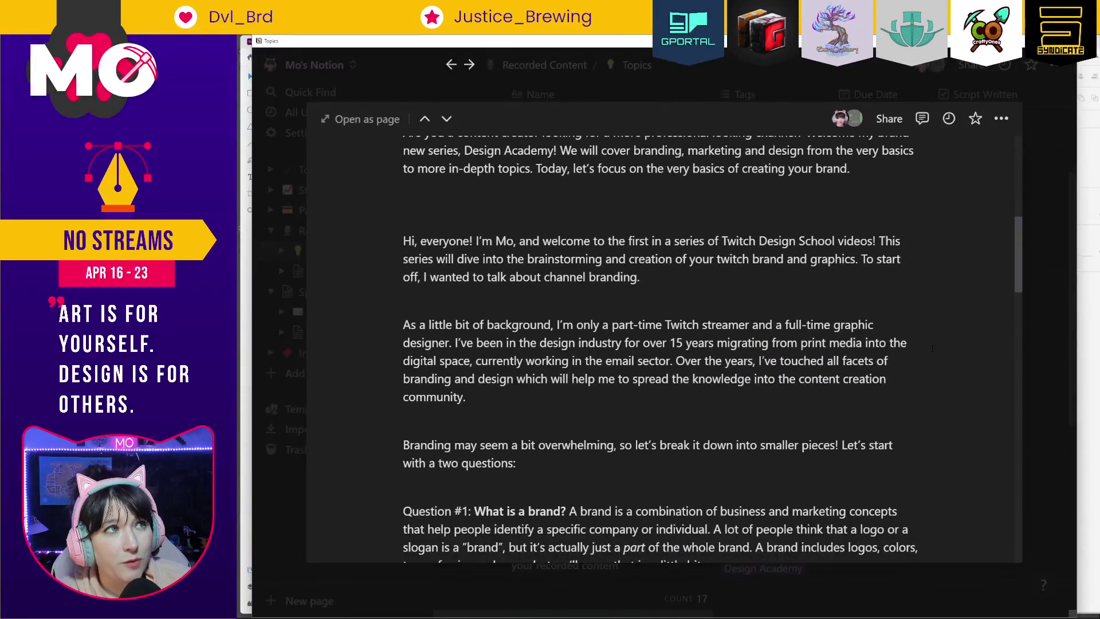
Read the rest of the Design Academy Ep 1 script through the Logos and Graphic Elements sections, and close the entry.
{"action": "scroll", "coordinate": [932, 347], "scroll_direction": "down", "scroll_amount": 8}
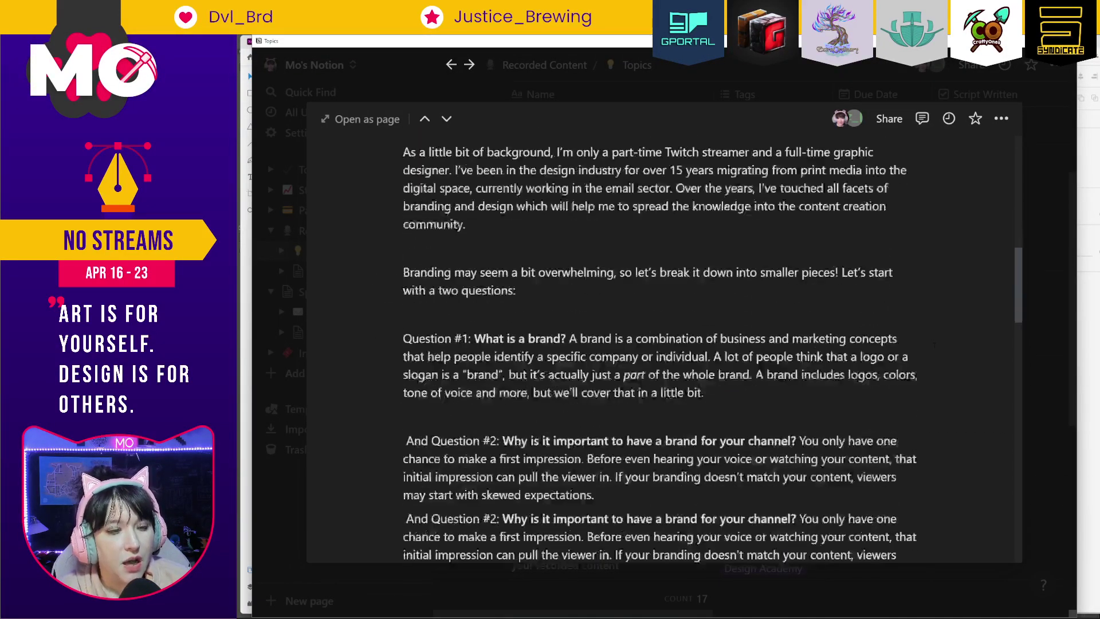
{"action": "scroll", "coordinate": [938, 332], "scroll_direction": "down", "scroll_amount": 12}
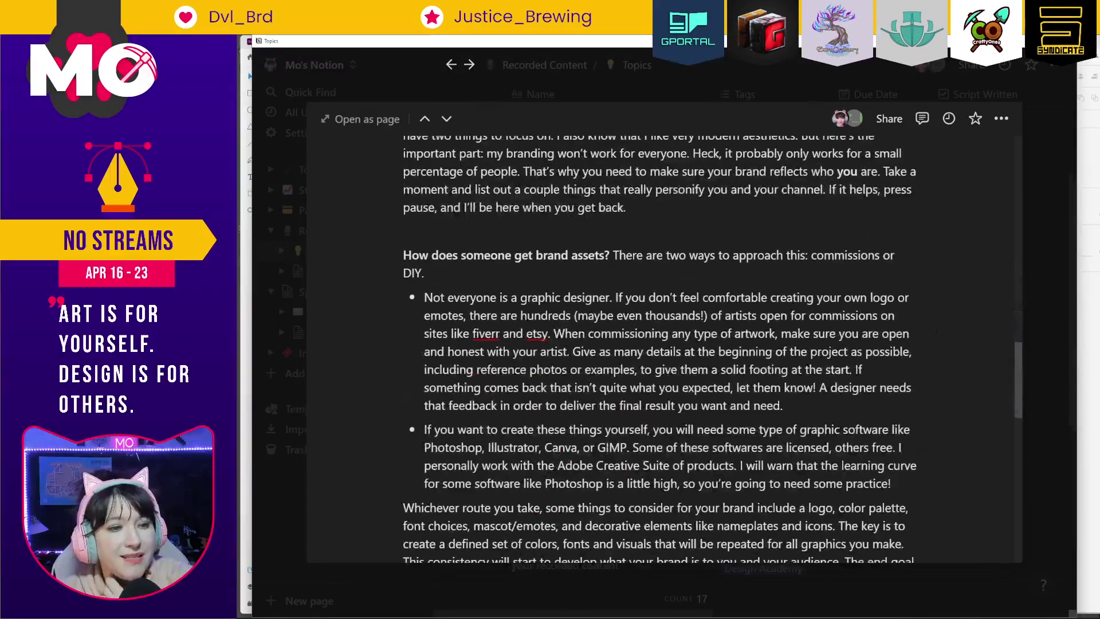
{"action": "scroll", "coordinate": [932, 326], "scroll_direction": "down", "scroll_amount": 8}
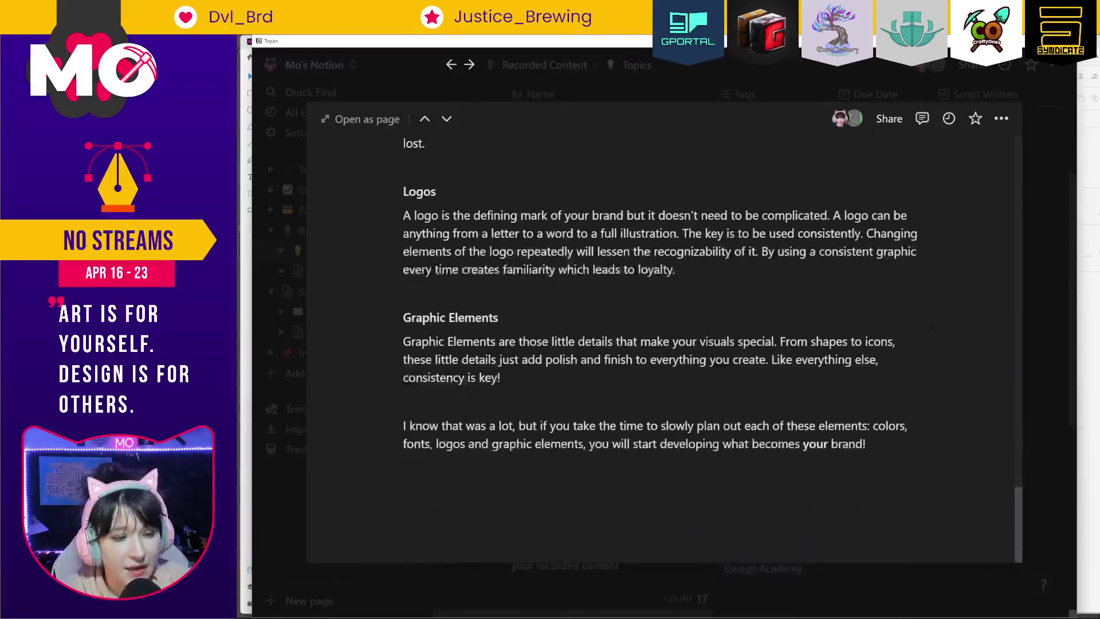
{"action": "scroll", "coordinate": [932, 325], "scroll_direction": "up", "scroll_amount": 6}
{"action": "scroll", "coordinate": [929, 315], "scroll_direction": "up", "scroll_amount": 20}
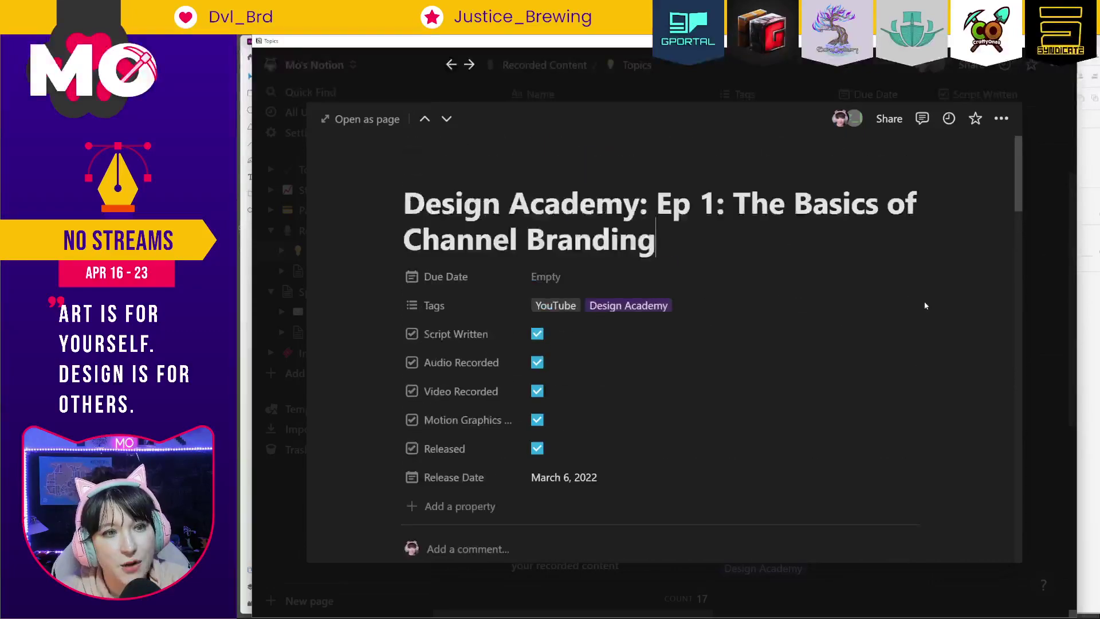
{"action": "left_click", "coordinate": [1038, 226]}
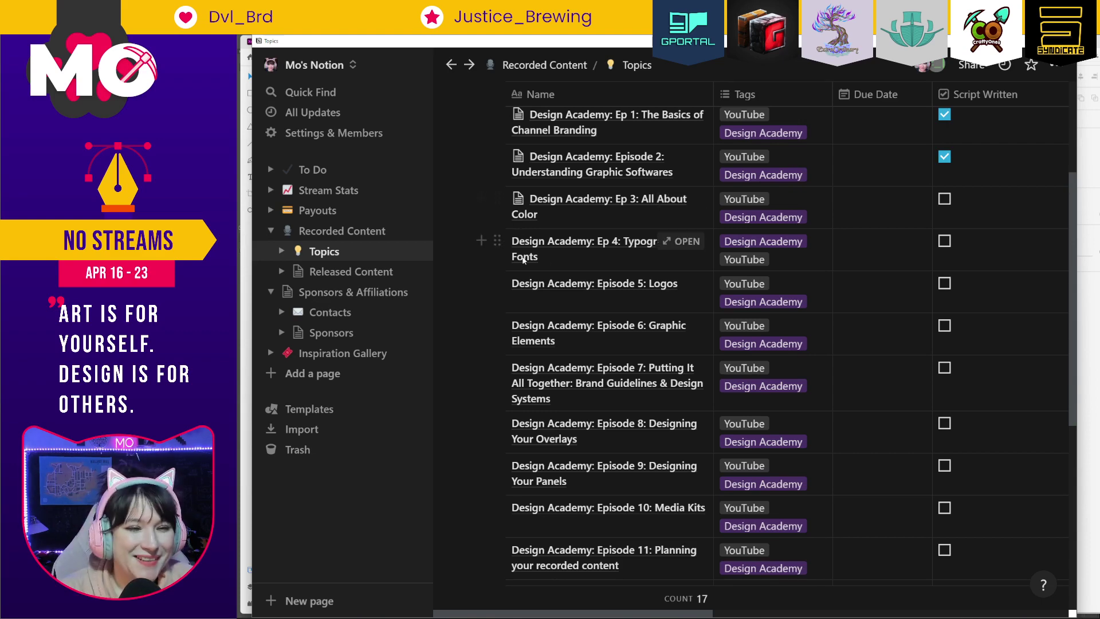
Open the Design Academy Episode 2: Understanding Graphic Softwares entry, read the start of its script, and close it.
{"action": "left_click", "coordinate": [682, 165]}
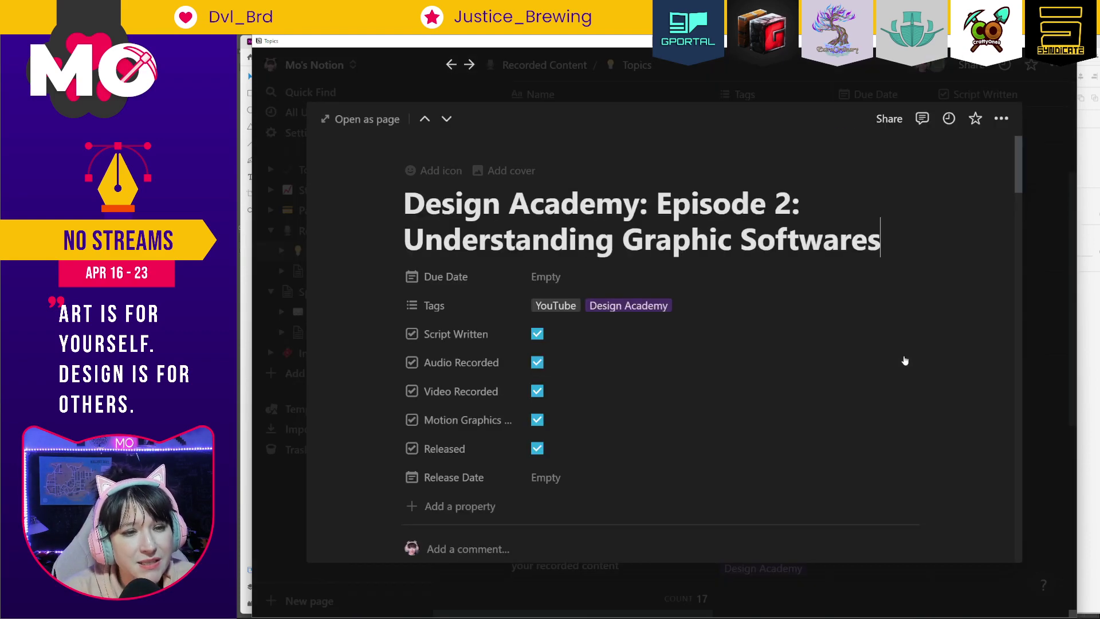
{"action": "scroll", "coordinate": [893, 370], "scroll_direction": "down", "scroll_amount": 5}
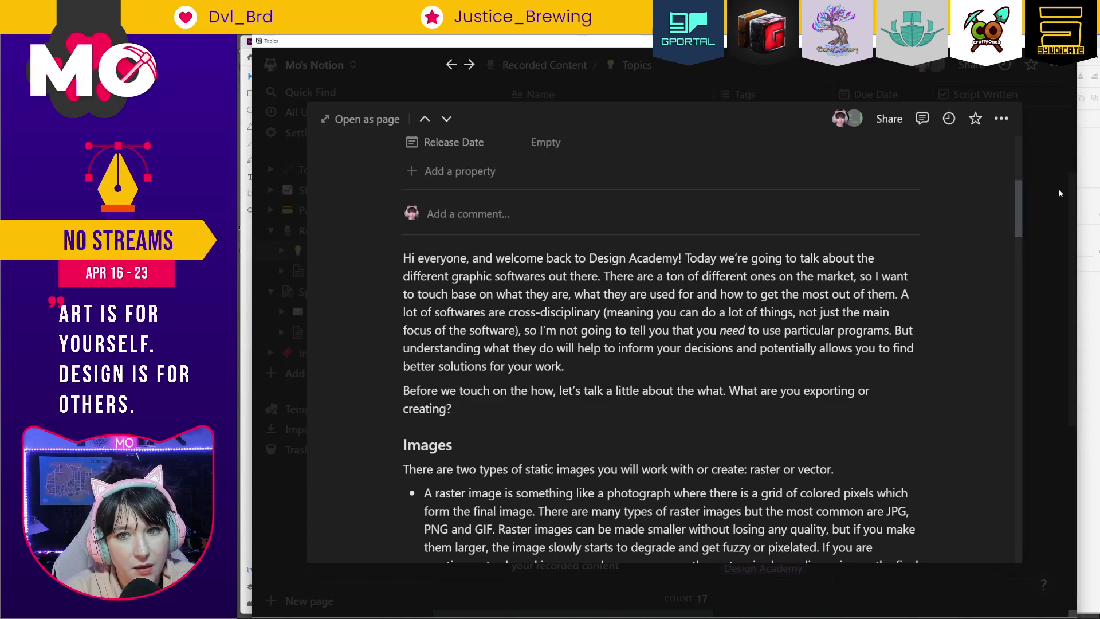
{"action": "left_click", "coordinate": [1058, 188]}
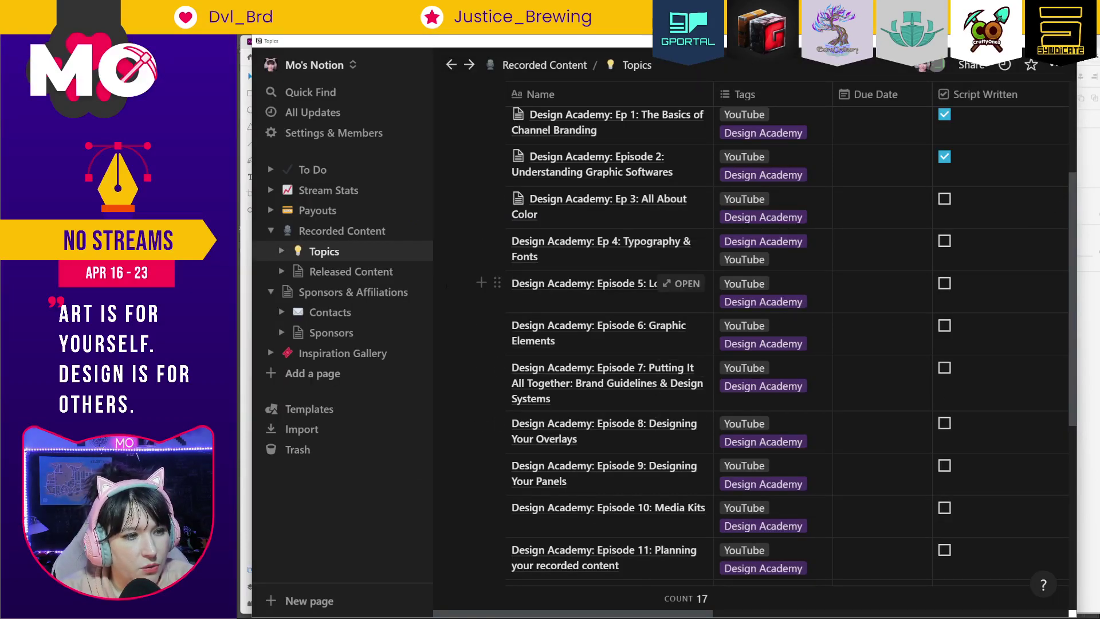
View the Sponsors page, and review the March 2022 entries in the Stream Stats calendar before returning to April.
{"action": "left_click", "coordinate": [338, 338]}
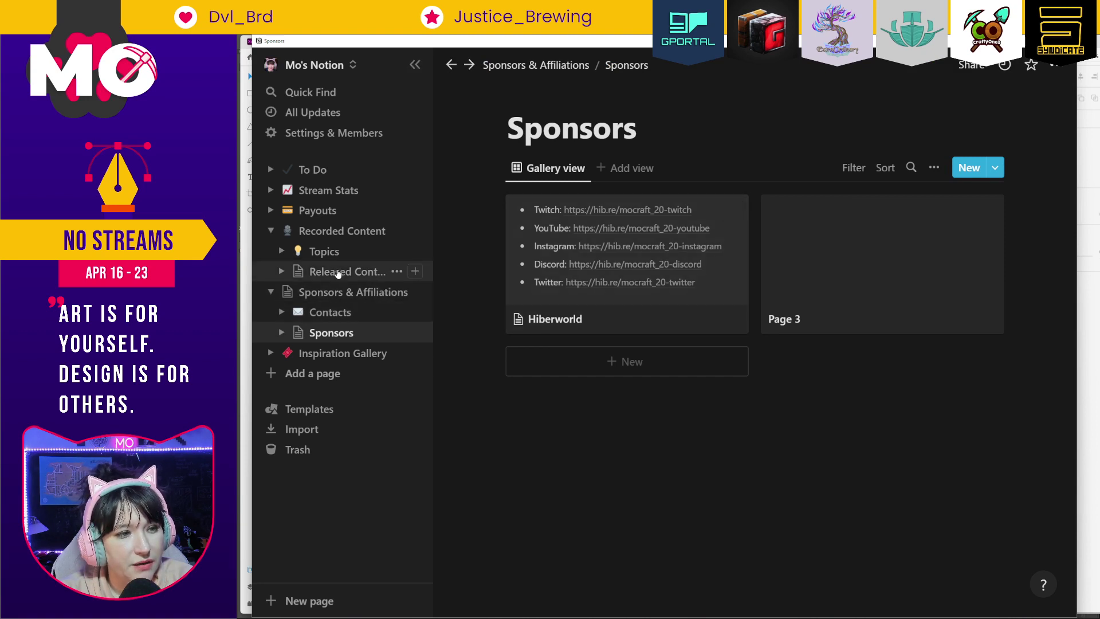
{"action": "left_click", "coordinate": [351, 197]}
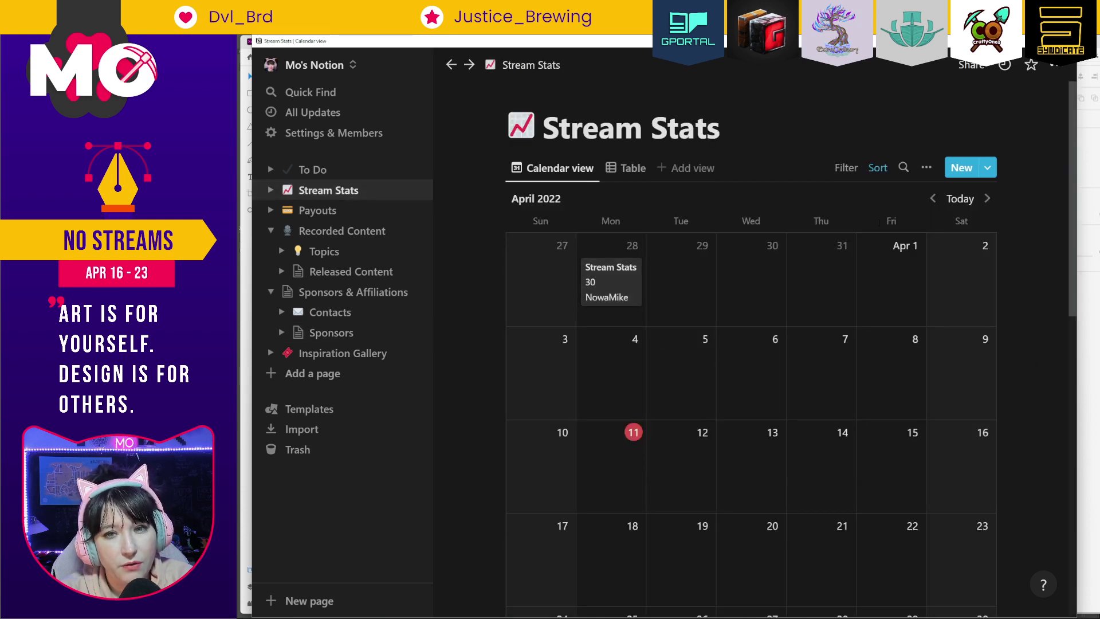
{"action": "left_click", "coordinate": [933, 198]}
{"action": "scroll", "coordinate": [773, 443], "scroll_direction": "down", "scroll_amount": 1}
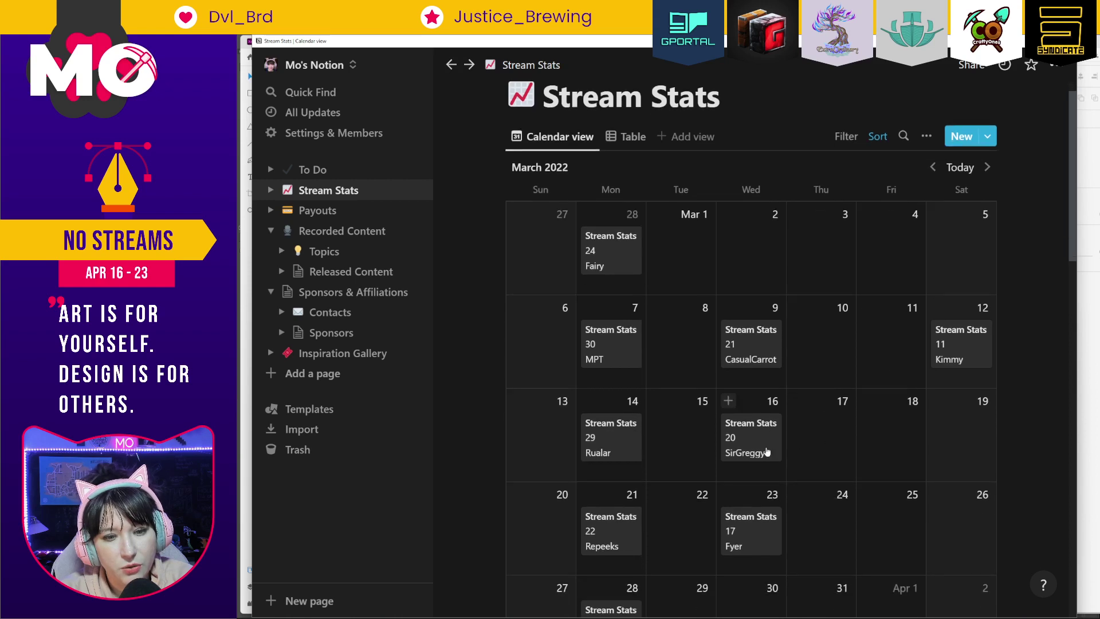
{"action": "scroll", "coordinate": [773, 443], "scroll_direction": "down", "scroll_amount": 5}
{"action": "scroll", "coordinate": [882, 556], "scroll_direction": "up", "scroll_amount": 5}
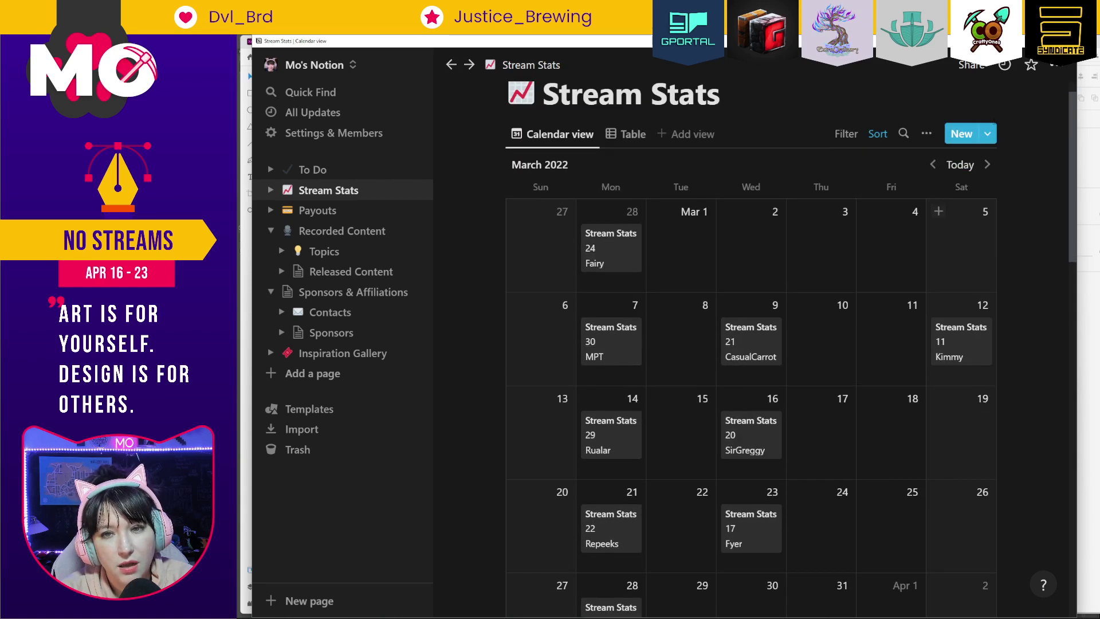
{"action": "scroll", "coordinate": [988, 202], "scroll_direction": "up", "scroll_amount": 1}
{"action": "left_click", "coordinate": [987, 199]}
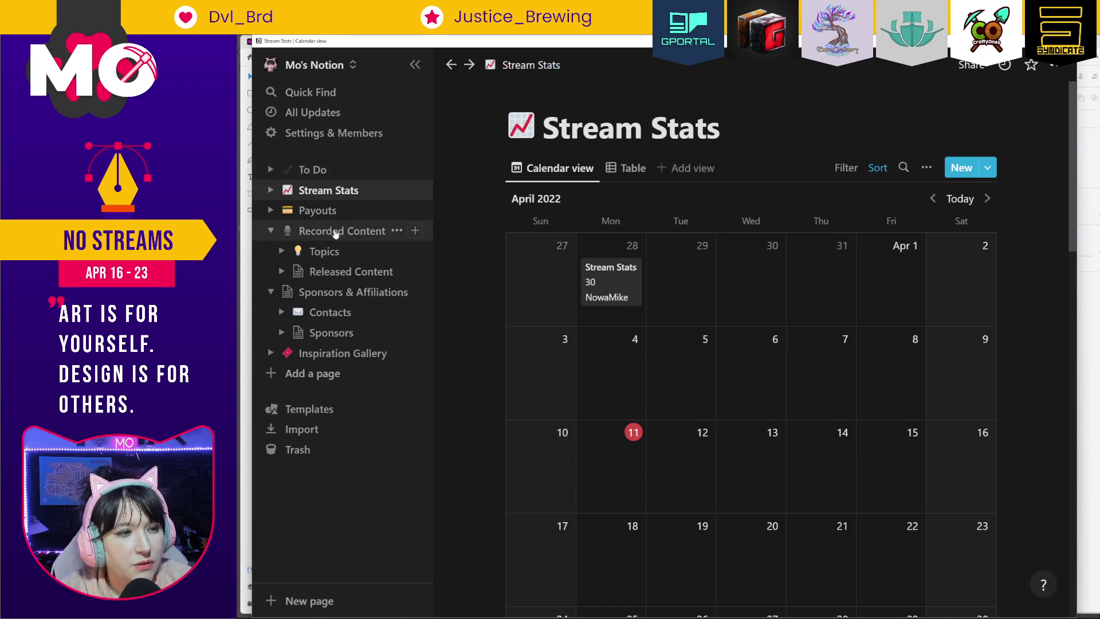
Open the Inspiration Gallery and browse its Venue, Food and Brand Design sections.
{"action": "left_click", "coordinate": [343, 354]}
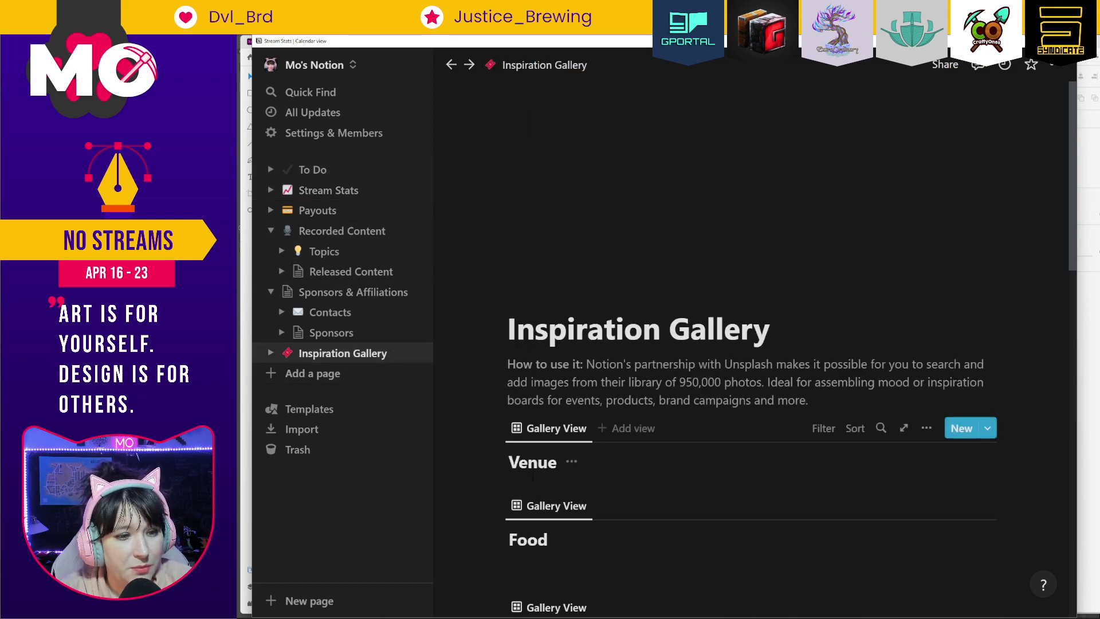
{"action": "scroll", "coordinate": [777, 353], "scroll_direction": "down", "scroll_amount": 5}
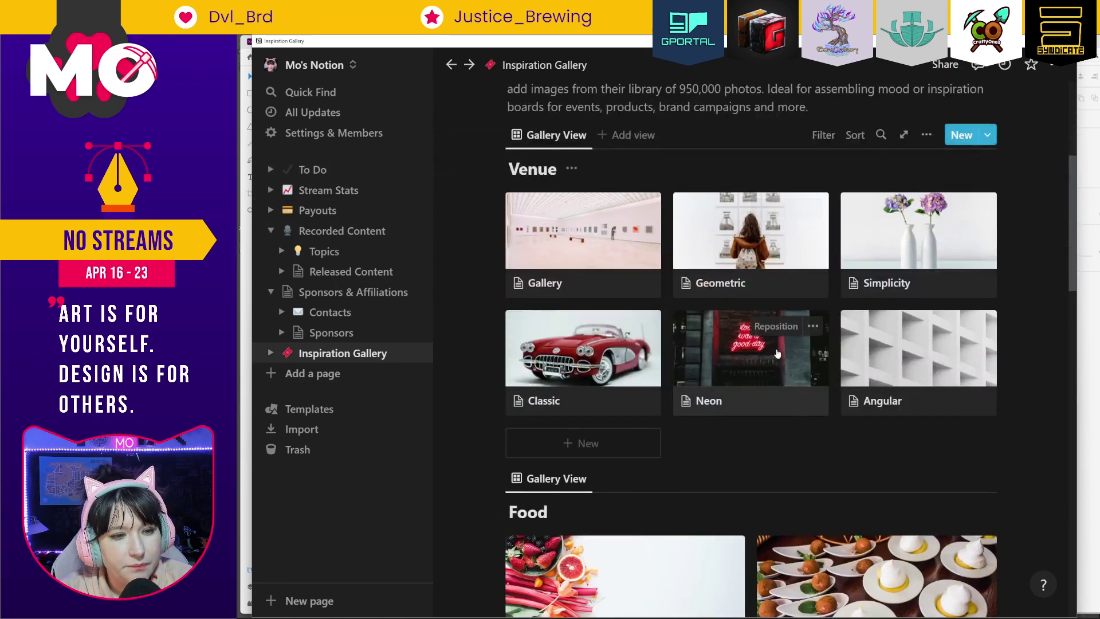
{"action": "scroll", "coordinate": [777, 353], "scroll_direction": "down", "scroll_amount": 12}
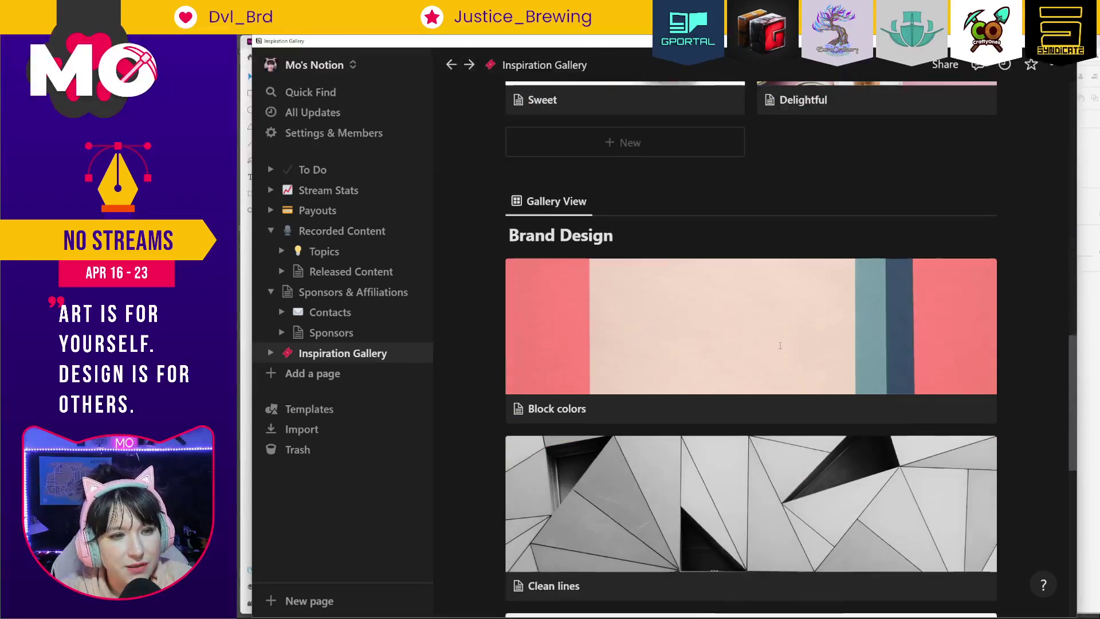
{"action": "scroll", "coordinate": [779, 346], "scroll_direction": "up", "scroll_amount": 15}
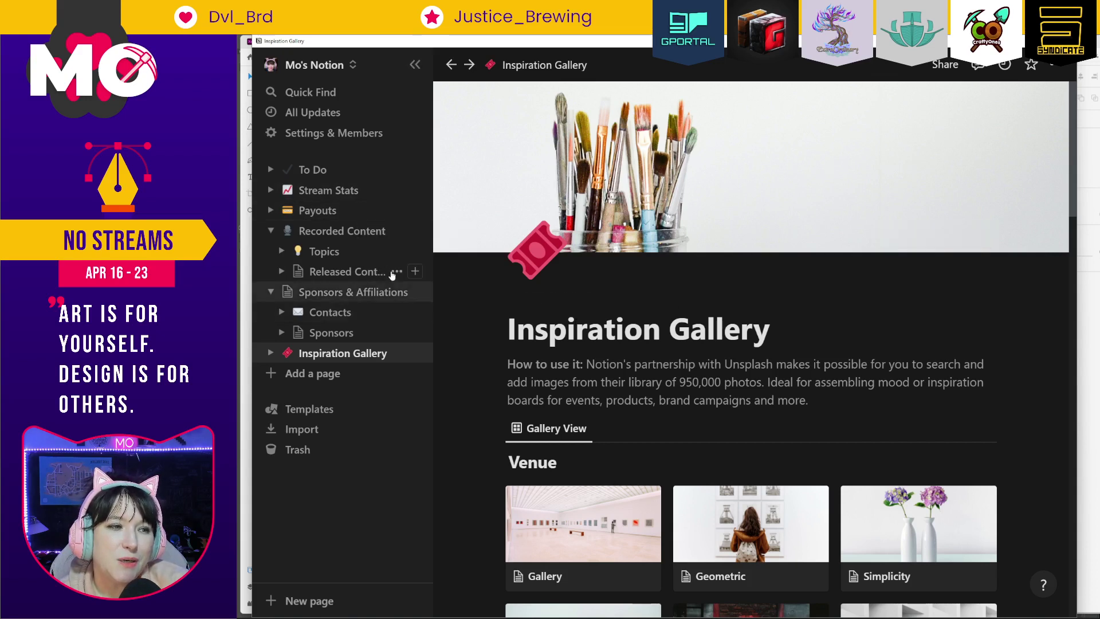
Go through the Recorded Content section and display its Released Content gallery.
{"action": "left_click", "coordinate": [373, 232]}
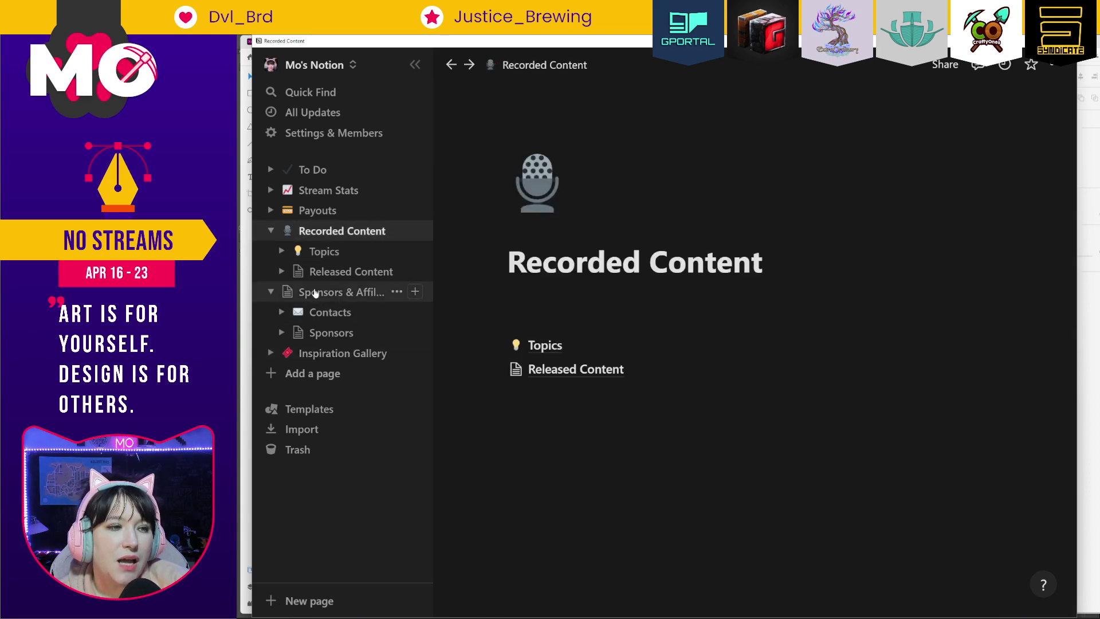
{"action": "left_click", "coordinate": [319, 252]}
{"action": "left_click", "coordinate": [346, 273]}
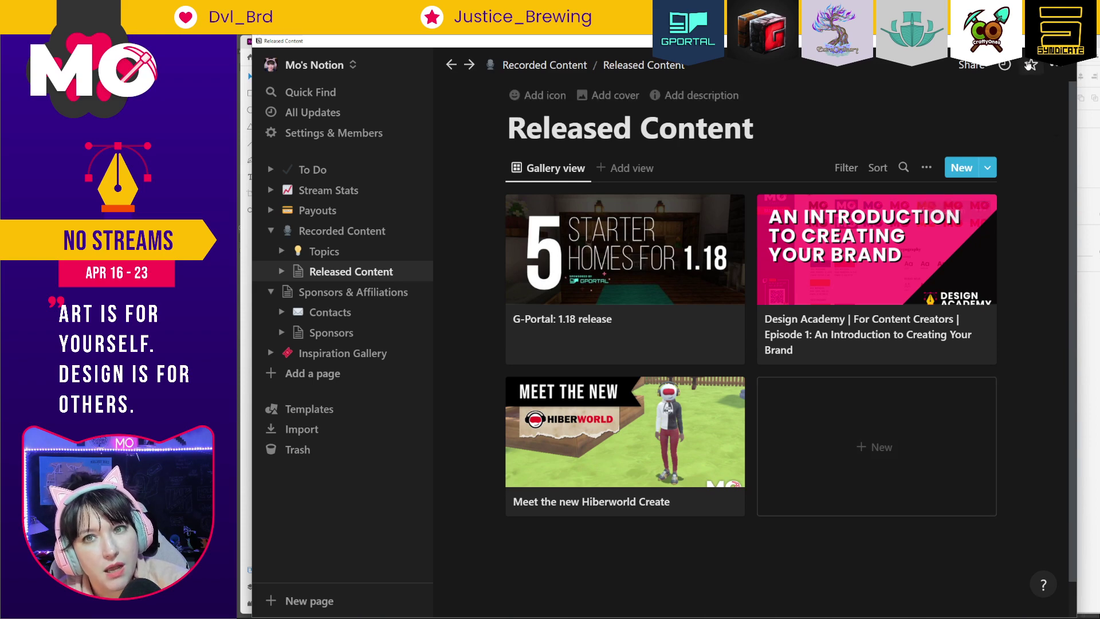
Switch to XD and look over the overlay mockups, banners and documents in the Twitch design system file.
{"action": "key", "text": "alt+Tab"}
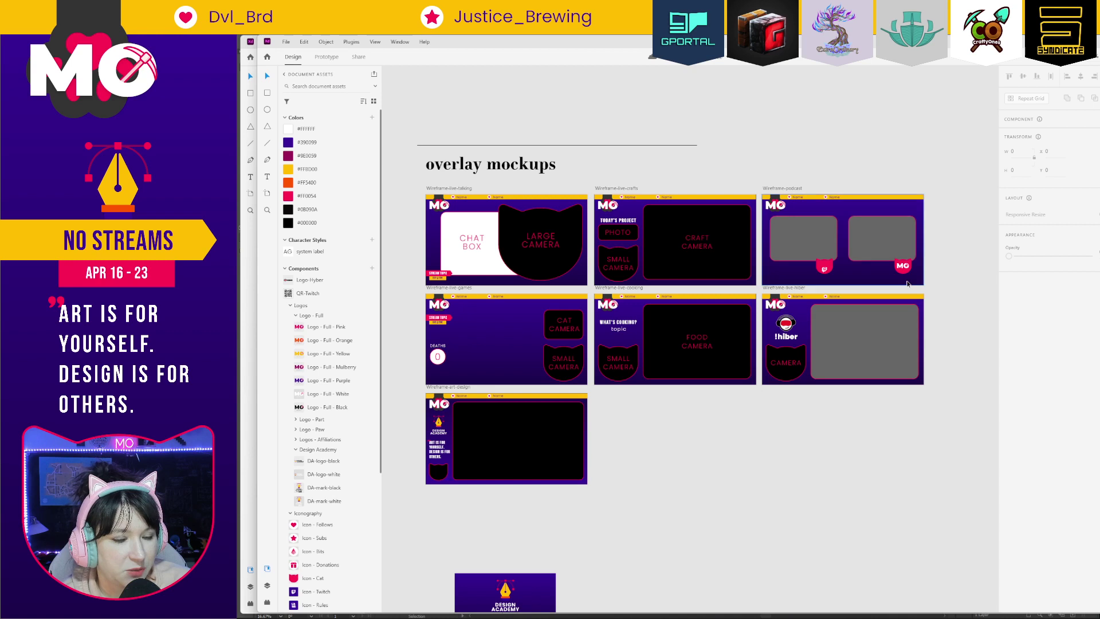
{"action": "scroll", "coordinate": [838, 404], "scroll_direction": "up", "scroll_amount": 1}
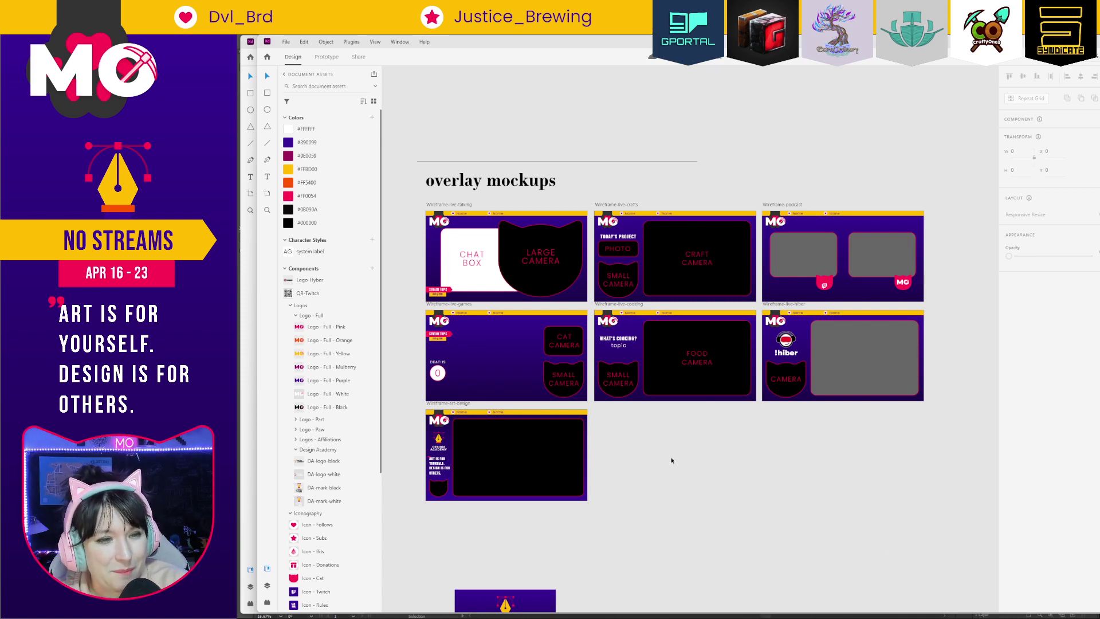
{"action": "scroll", "coordinate": [687, 458], "scroll_direction": "down", "scroll_amount": 4}
{"action": "scroll", "coordinate": [688, 459], "scroll_direction": "down", "scroll_amount": 1}
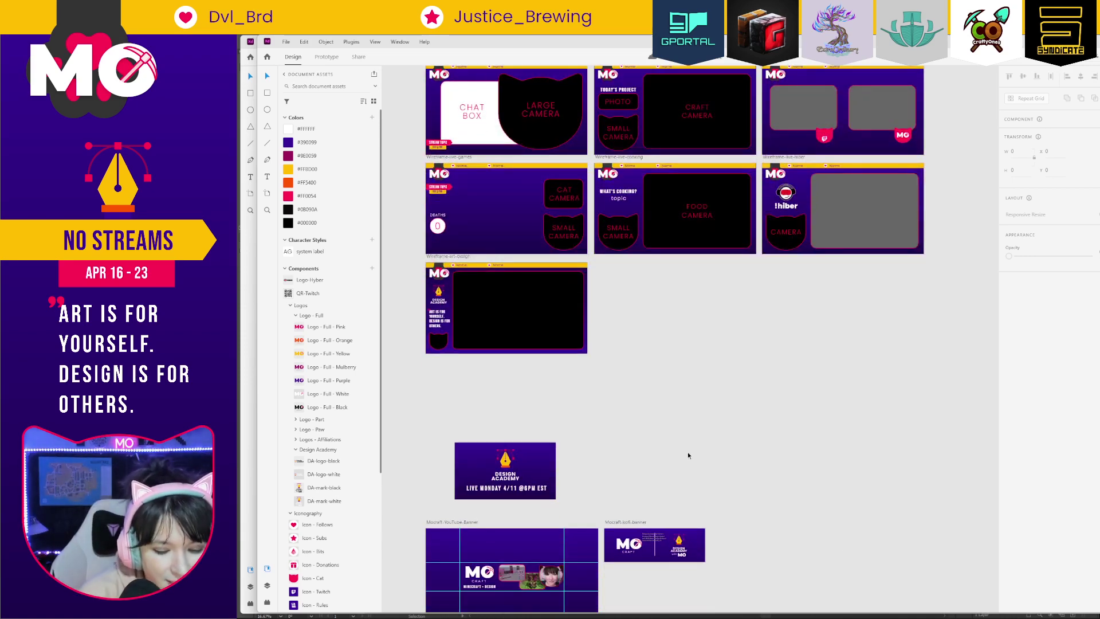
{"action": "scroll", "coordinate": [688, 455], "scroll_direction": "down", "scroll_amount": 5}
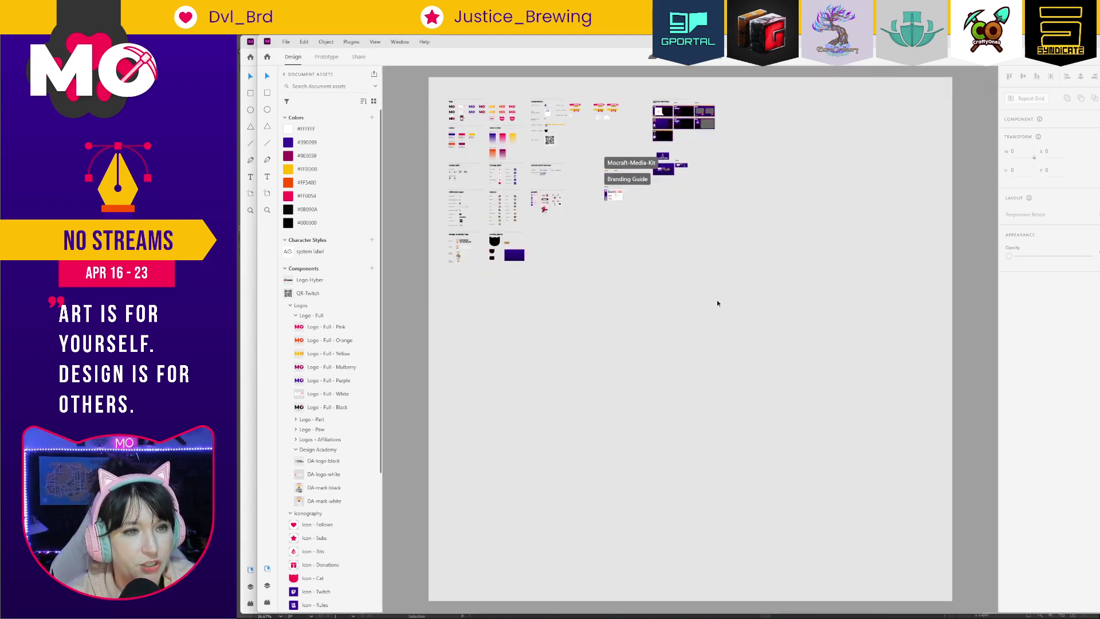
{"action": "scroll", "coordinate": [713, 214], "scroll_direction": "up", "scroll_amount": 5}
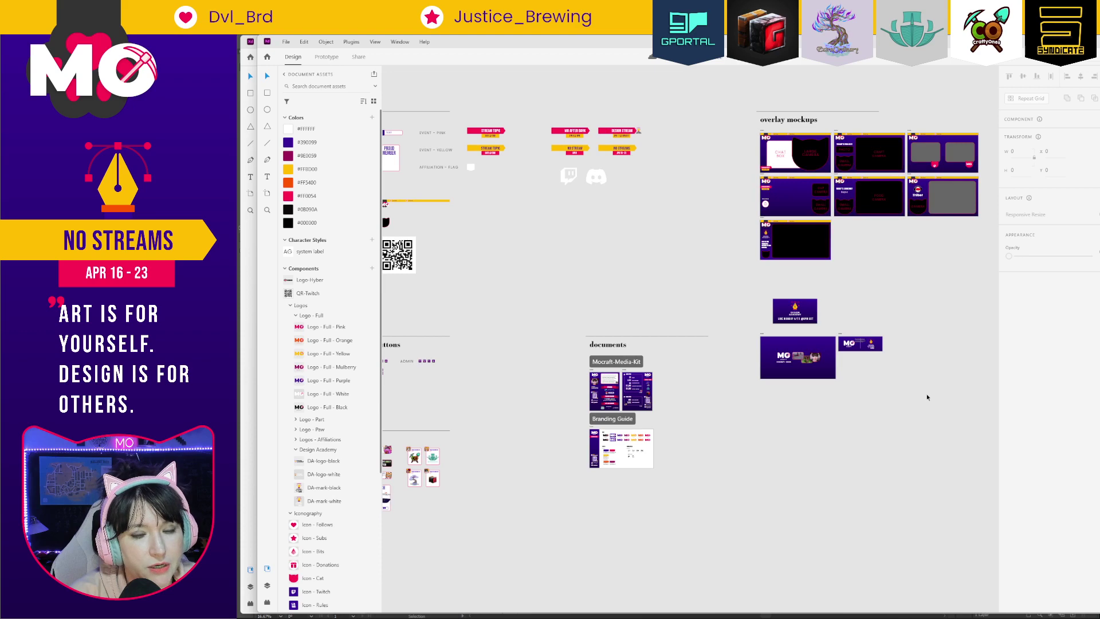
Open the YouTube-DesignAcademy file from the recent Creative Cloud documents.
{"action": "mouse_move", "coordinate": [1066, 617]}
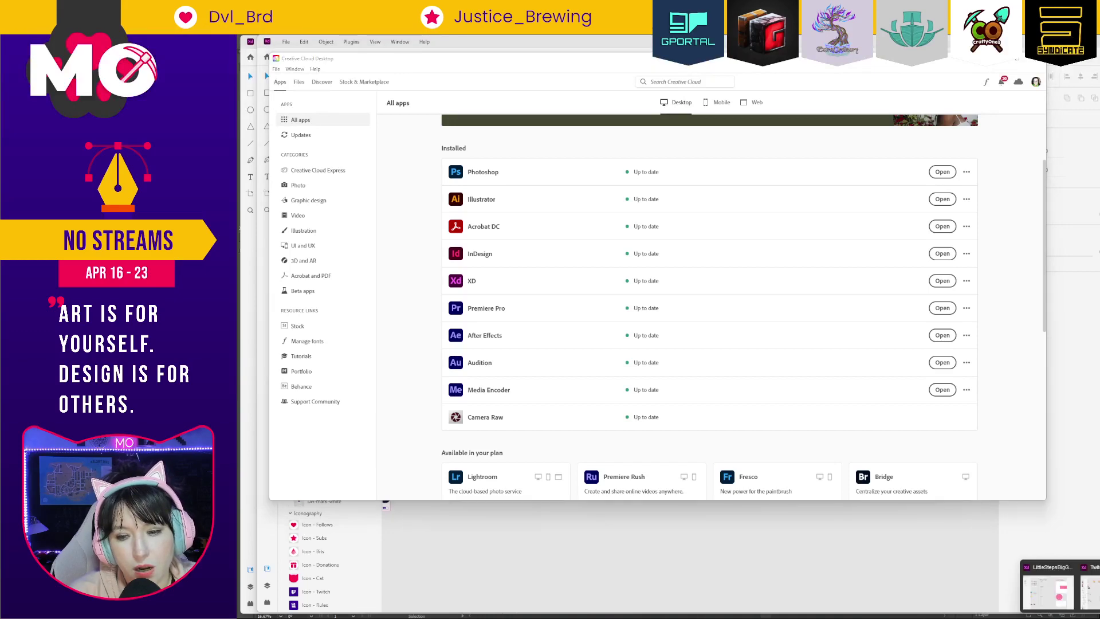
{"action": "left_click", "coordinate": [1050, 590]}
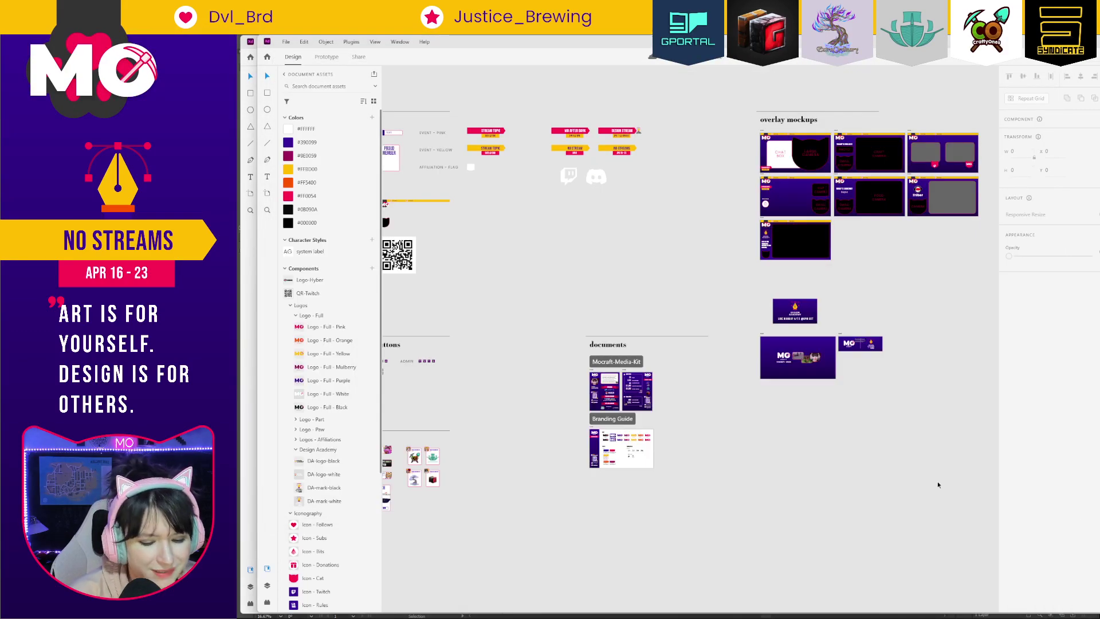
{"action": "key", "text": "ctrl+o"}
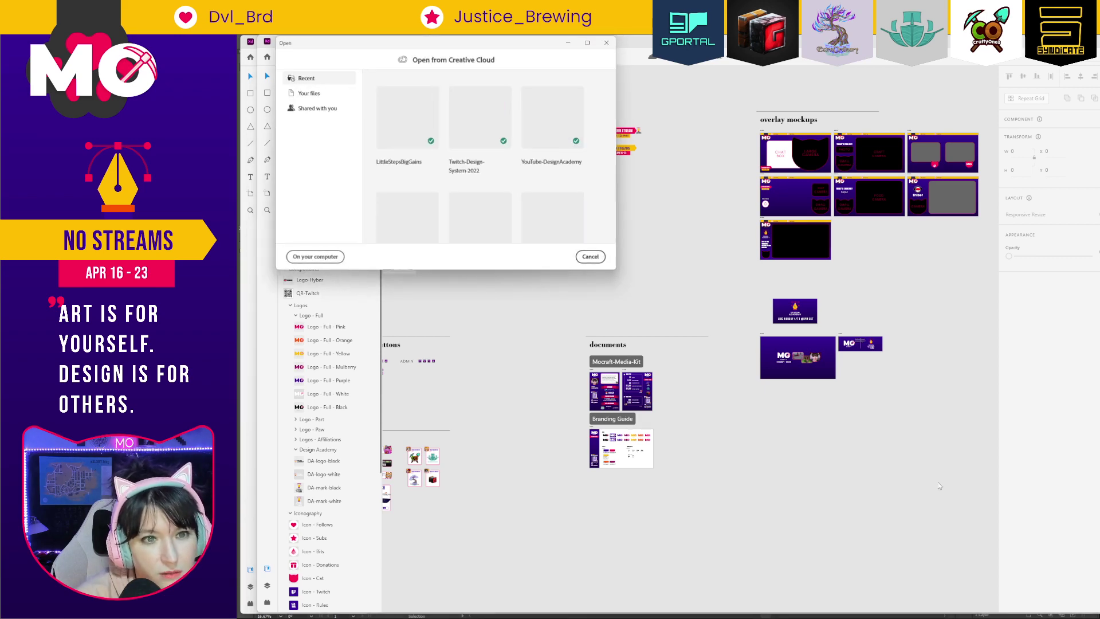
{"action": "double_click", "coordinate": [560, 119]}
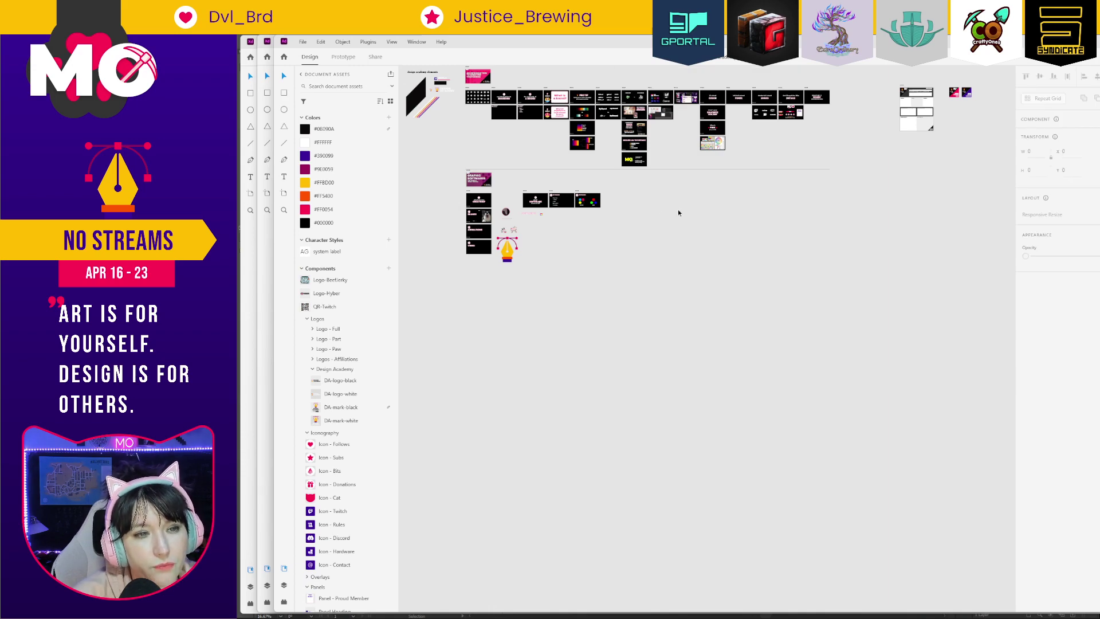
Examine the Episode 2 Graphic Softwares thumbnail and the Images, Animations and Video slides beneath it.
{"action": "scroll", "coordinate": [461, 169], "scroll_direction": "up", "scroll_amount": 10}
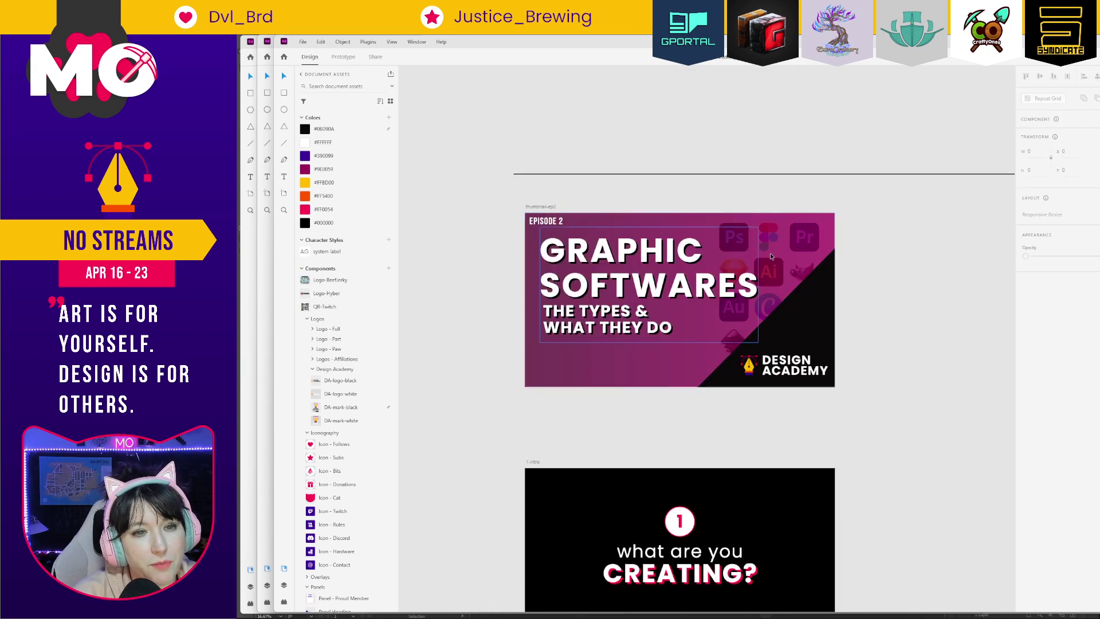
{"action": "scroll", "coordinate": [902, 422], "scroll_direction": "down", "scroll_amount": 10}
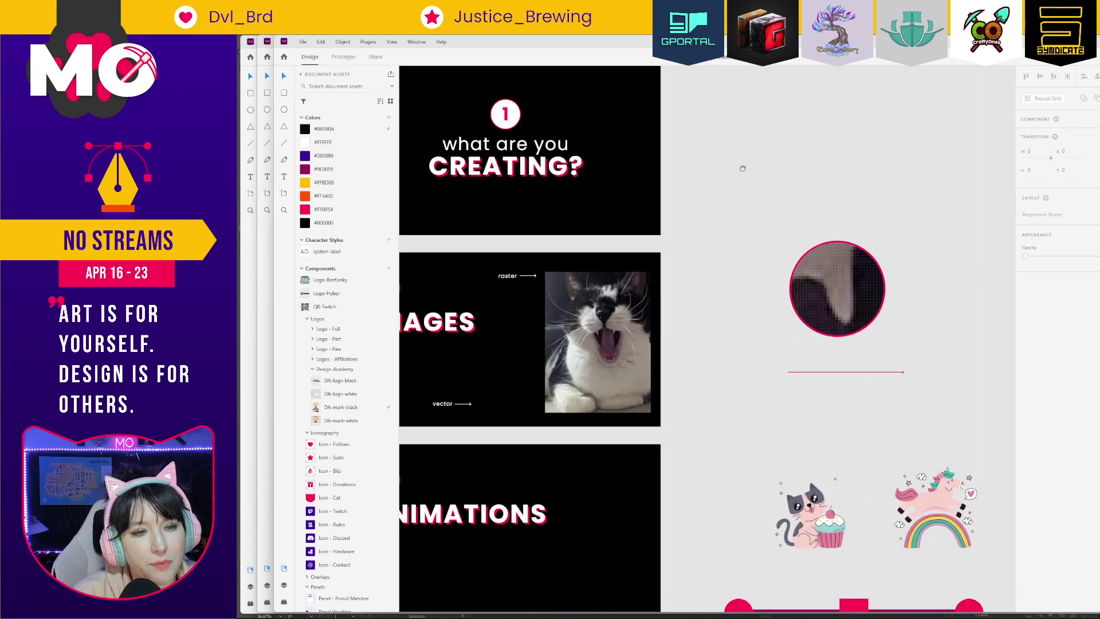
{"action": "left_click_drag", "start_coordinate": [836, 210], "coordinate": [841, 220]}
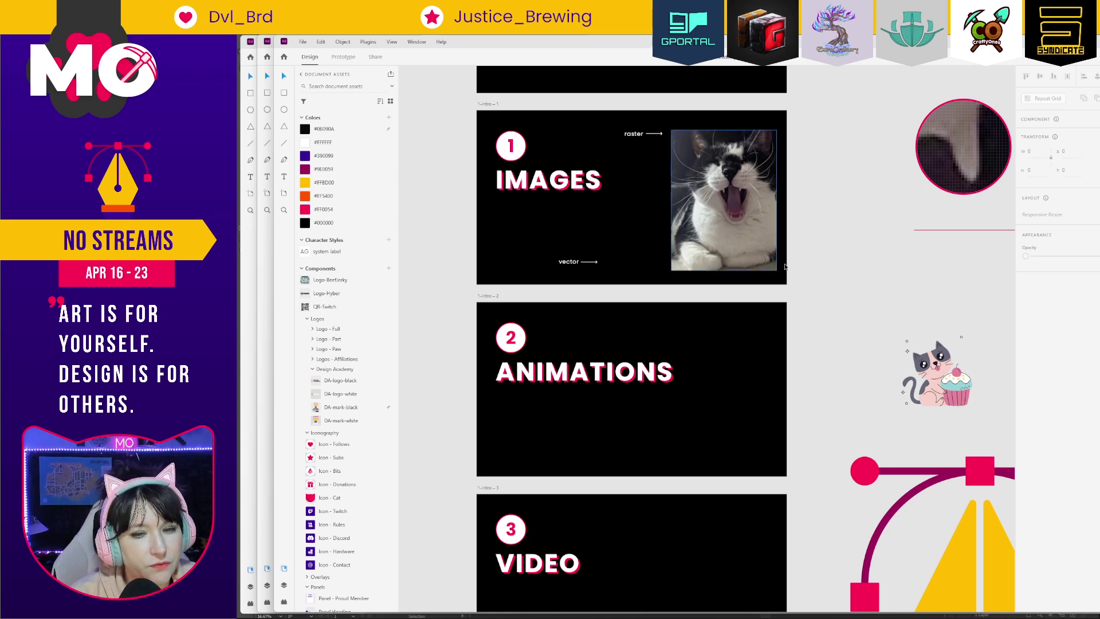
{"action": "scroll", "coordinate": [822, 275], "scroll_direction": "down", "scroll_amount": 3}
{"action": "scroll", "coordinate": [823, 275], "scroll_direction": "up", "scroll_amount": 1}
{"action": "scroll", "coordinate": [821, 275], "scroll_direction": "down", "scroll_amount": 2}
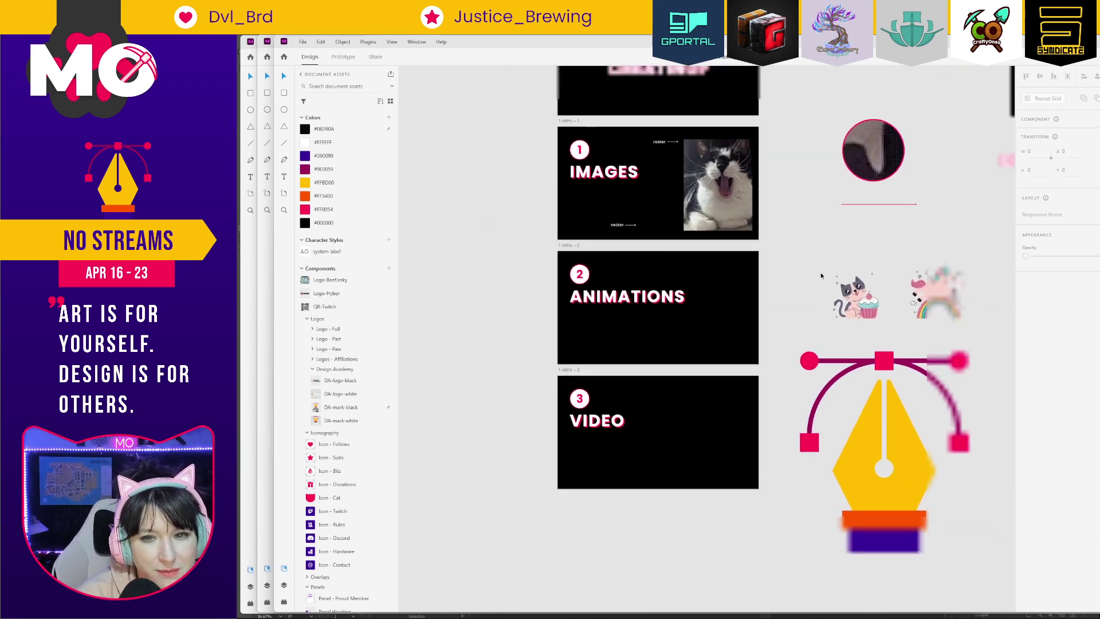
Inspect the cat and cupcake vector illustration up close, and return to the surrounding Episode 2 artwork.
{"action": "scroll", "coordinate": [821, 276], "scroll_direction": "right", "scroll_amount": 3}
{"action": "left_click_drag", "start_coordinate": [719, 268], "coordinate": [794, 328]}
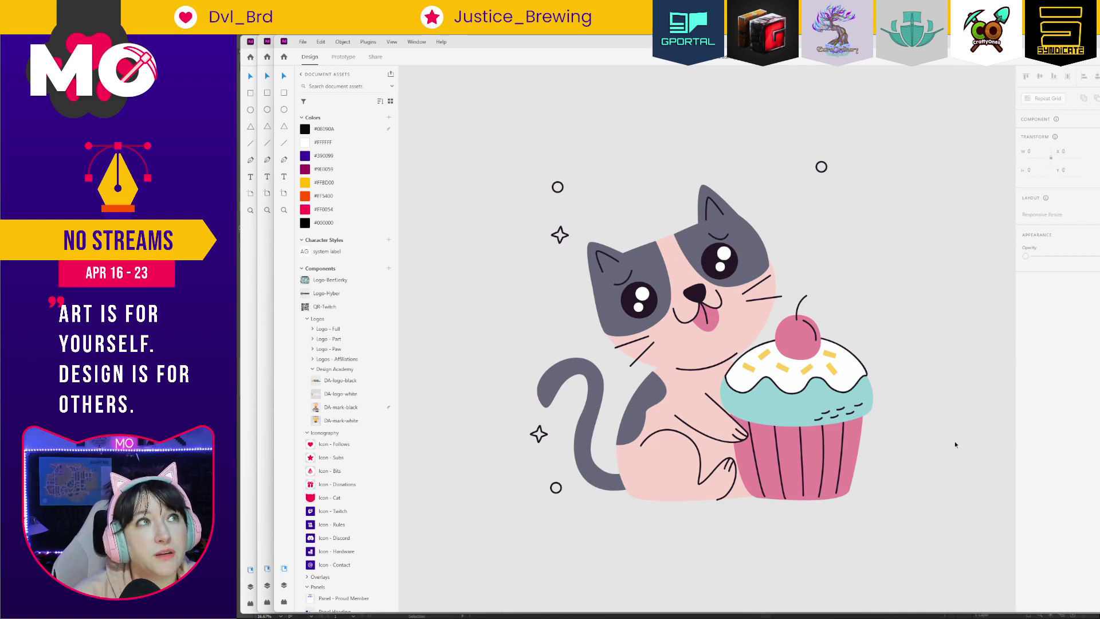
{"action": "key", "text": "ctrl+minus"}
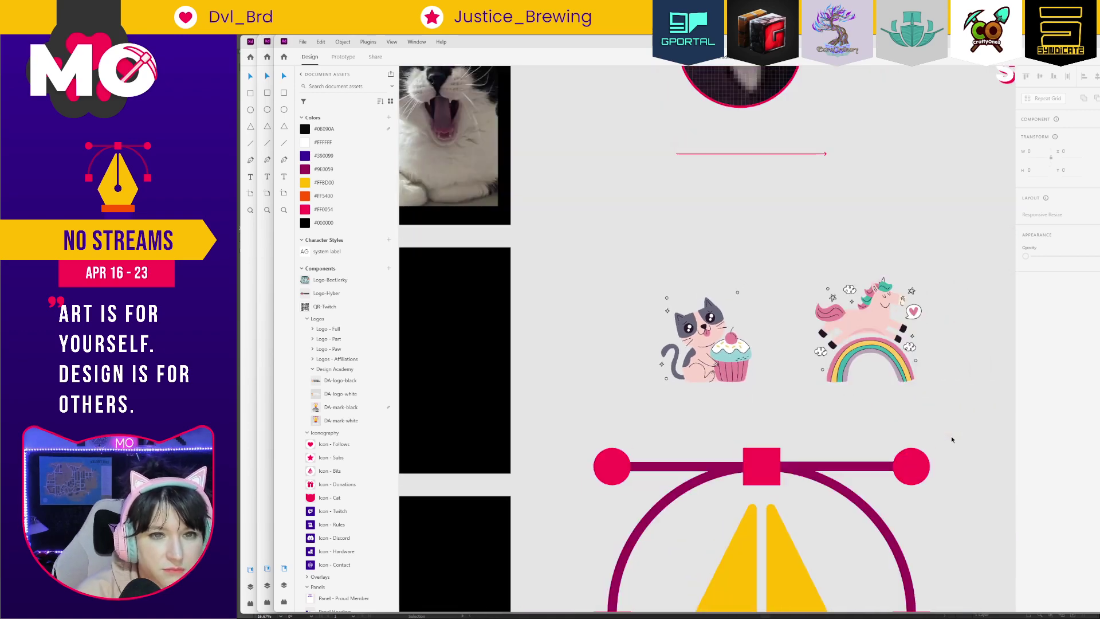
{"action": "key", "text": "ctrl+minus"}
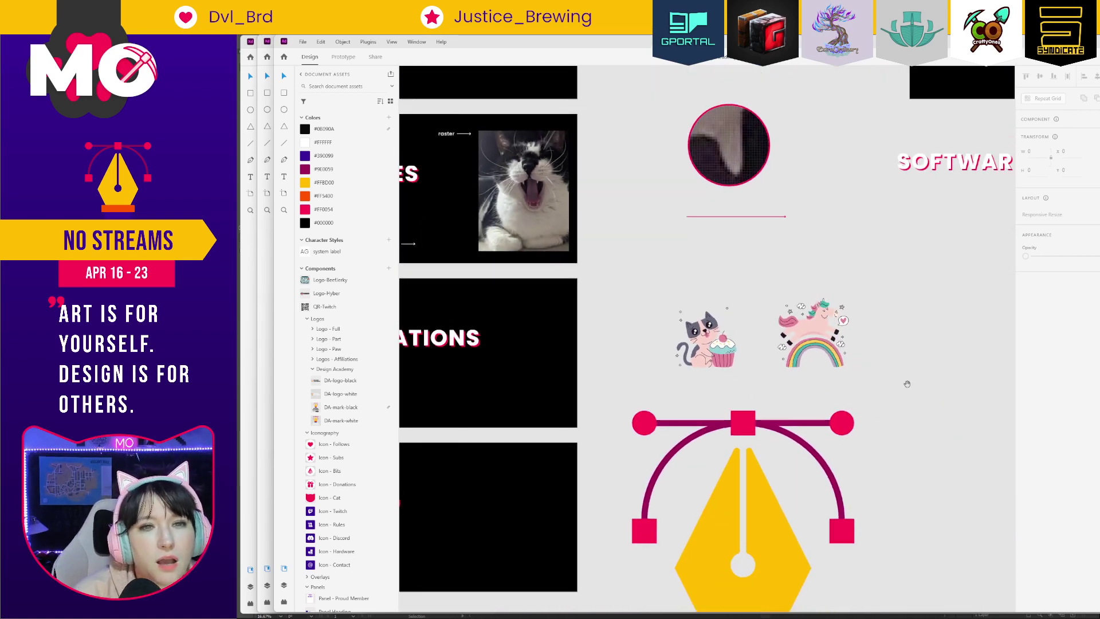
Survey the Episode 1 and Episode 2 slide artboards as a whole, and examine the design academy elements up close.
{"action": "scroll", "coordinate": [650, 373], "scroll_direction": "right", "scroll_amount": 5}
{"action": "scroll", "coordinate": [733, 420], "scroll_direction": "up", "scroll_amount": 3}
{"action": "scroll", "coordinate": [733, 420], "scroll_direction": "up", "scroll_amount": 4}
{"action": "scroll", "coordinate": [733, 420], "scroll_direction": "right", "scroll_amount": 3}
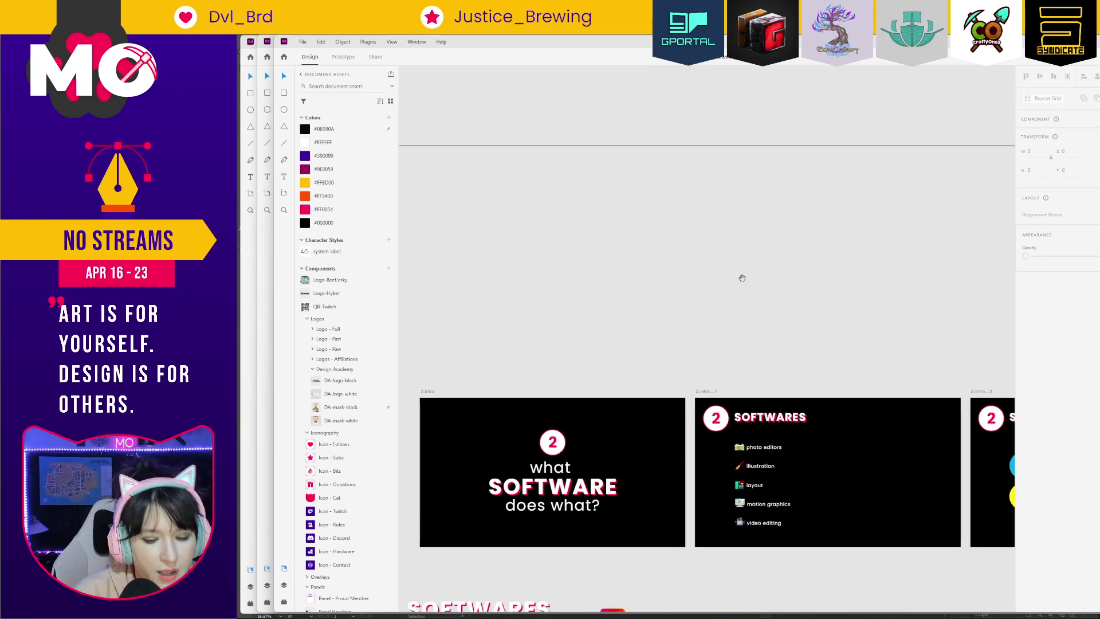
{"action": "key", "text": "ctrl+minus"}
{"action": "key", "text": "ctrl+minus"}
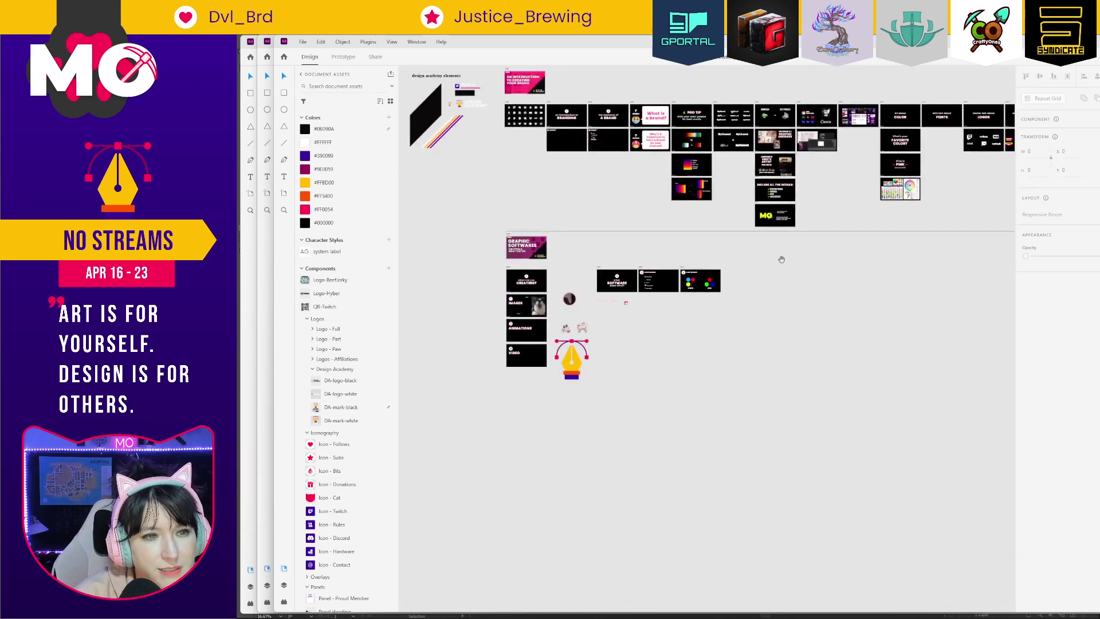
{"action": "scroll", "coordinate": [710, 349], "scroll_direction": "right", "scroll_amount": 4}
{"action": "scroll", "coordinate": [639, 353], "scroll_direction": "left", "scroll_amount": 5}
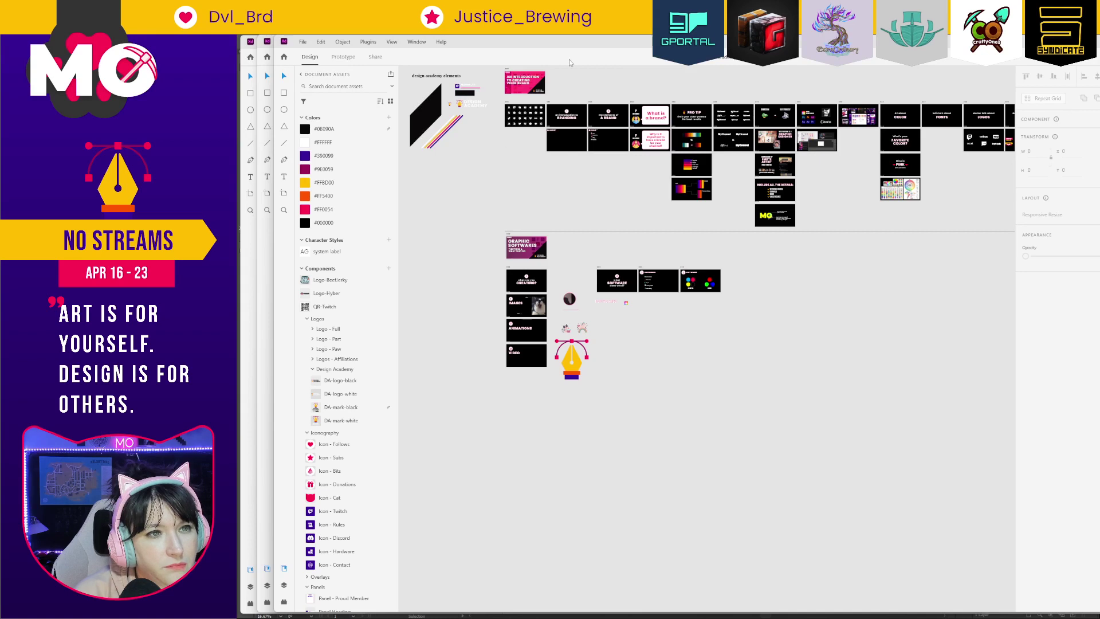
{"action": "left_click_drag", "start_coordinate": [424, 85], "coordinate": [464, 147]}
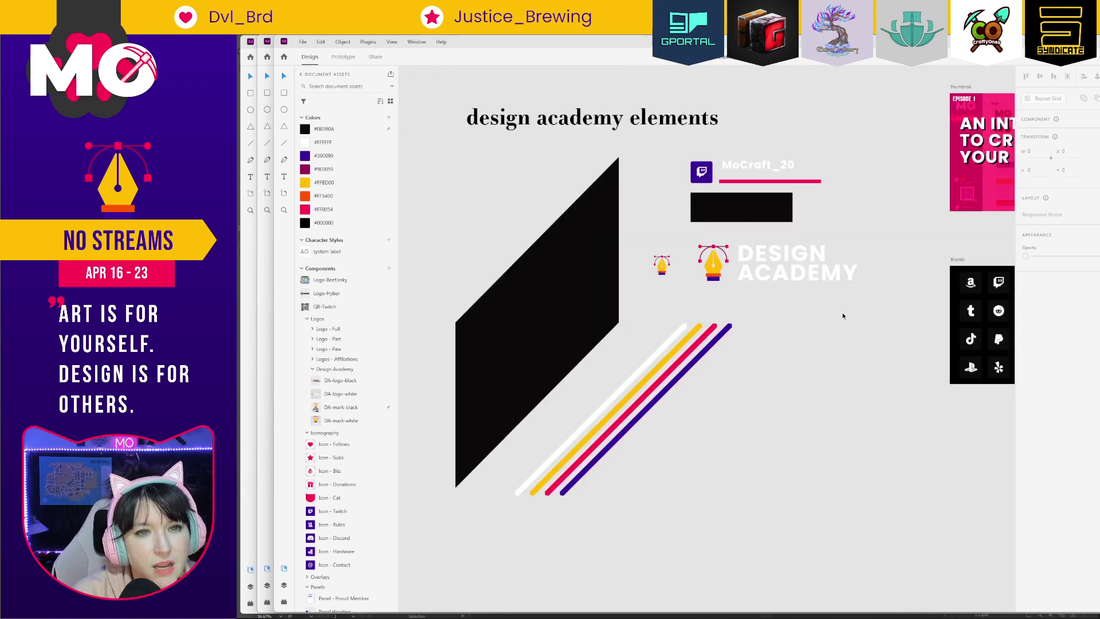
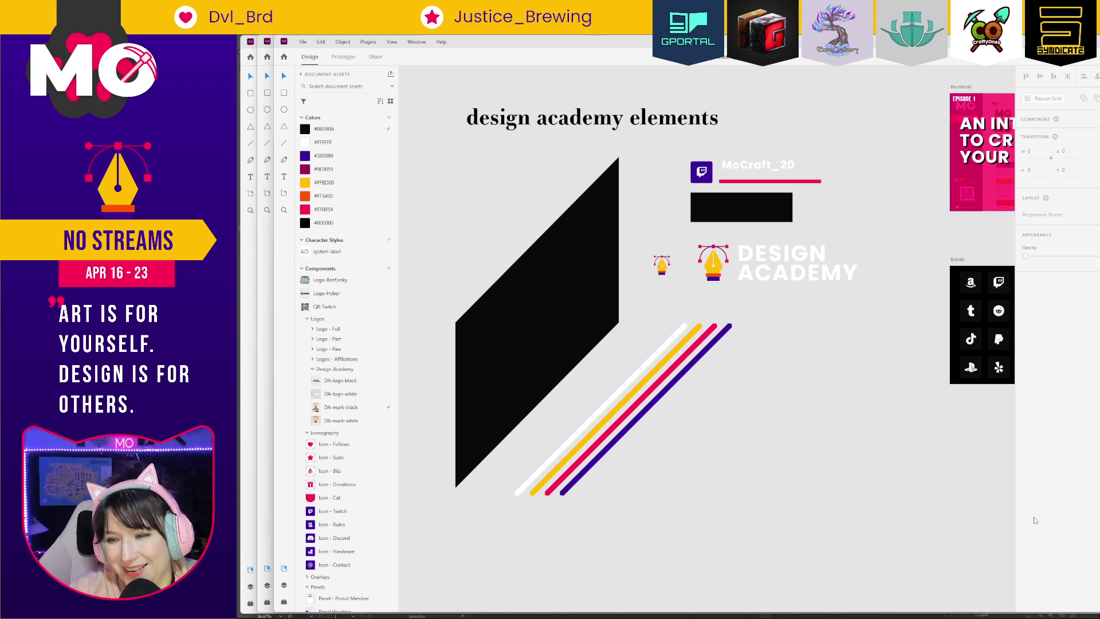
Switch to Illustrator, try deleting the black-lettered LITTLE STEPS // BIG GAINS logo in the upper row, and undo the deletion.
{"action": "key", "text": "alt+Tab"}
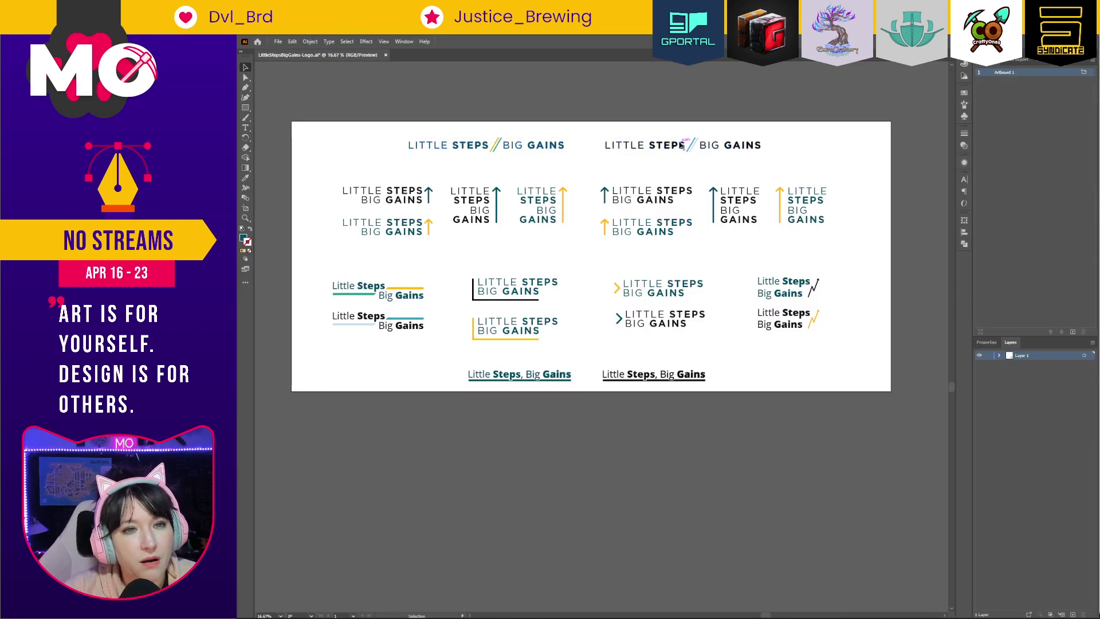
{"action": "left_click_drag", "start_coordinate": [660, 145], "coordinate": [655, 152]}
{"action": "key", "text": "Delete"}
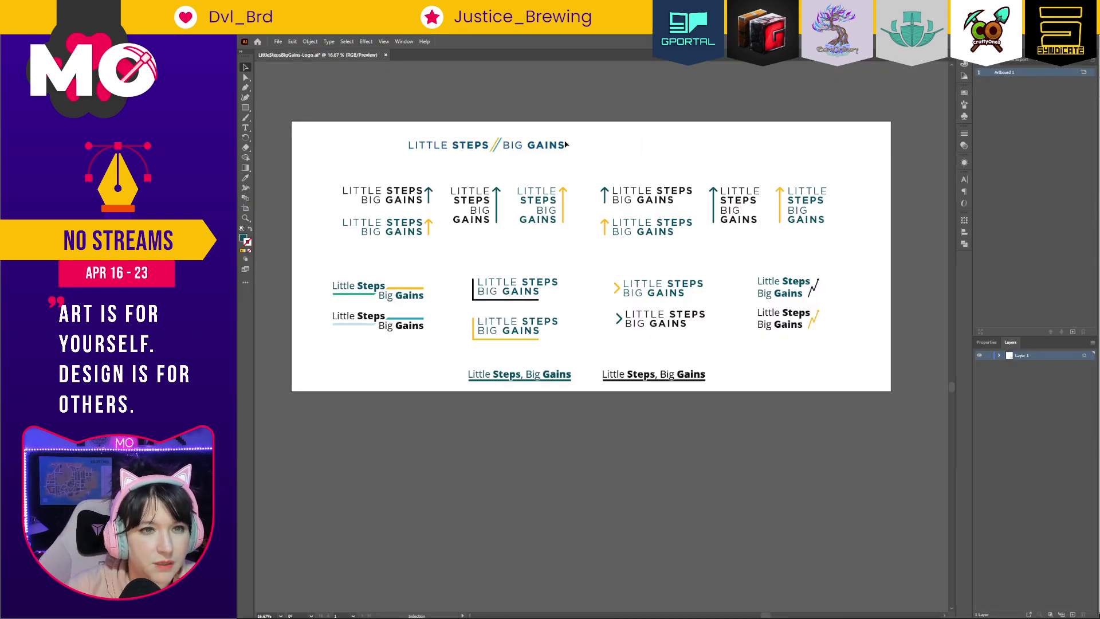
{"action": "key", "text": "ctrl+z"}
{"action": "left_click_drag", "start_coordinate": [705, 149], "coordinate": [710, 151]}
{"action": "double_click", "coordinate": [710, 151]}
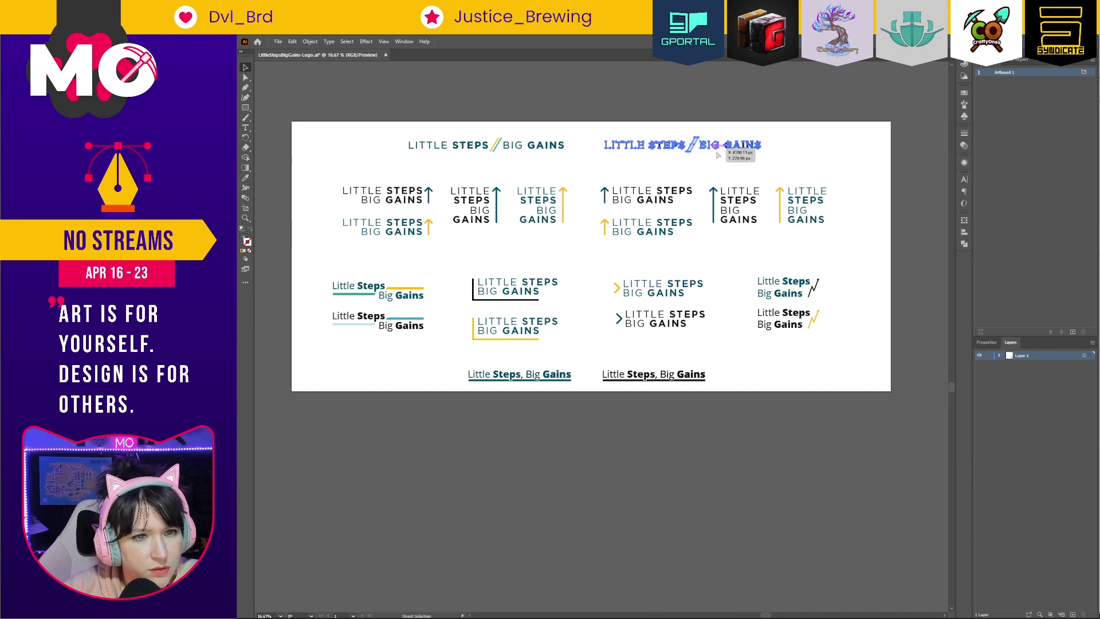
Save the LittleStepsBigGains-Logo file in Illustrator.
{"action": "double_click", "coordinate": [842, 170]}
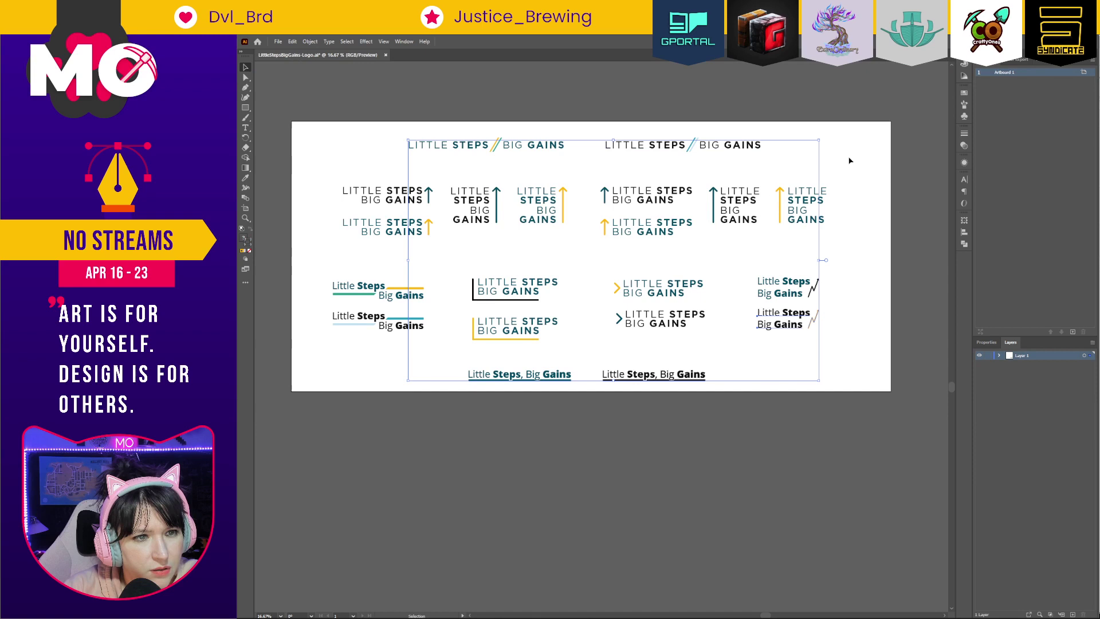
{"action": "key", "text": "v"}
{"action": "key", "text": "ctrl+s"}
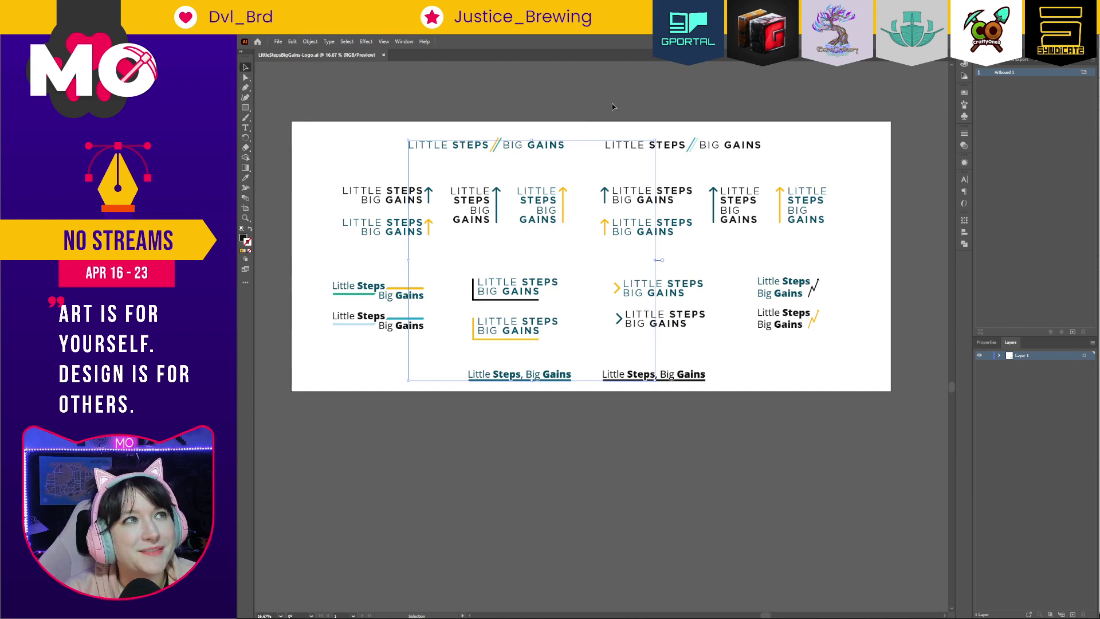
Switch back to the Little Steps, Big Gains brand board in XD and look over its logo, colors, typography and graphic elements sections.
{"action": "key", "text": "alt+Tab"}
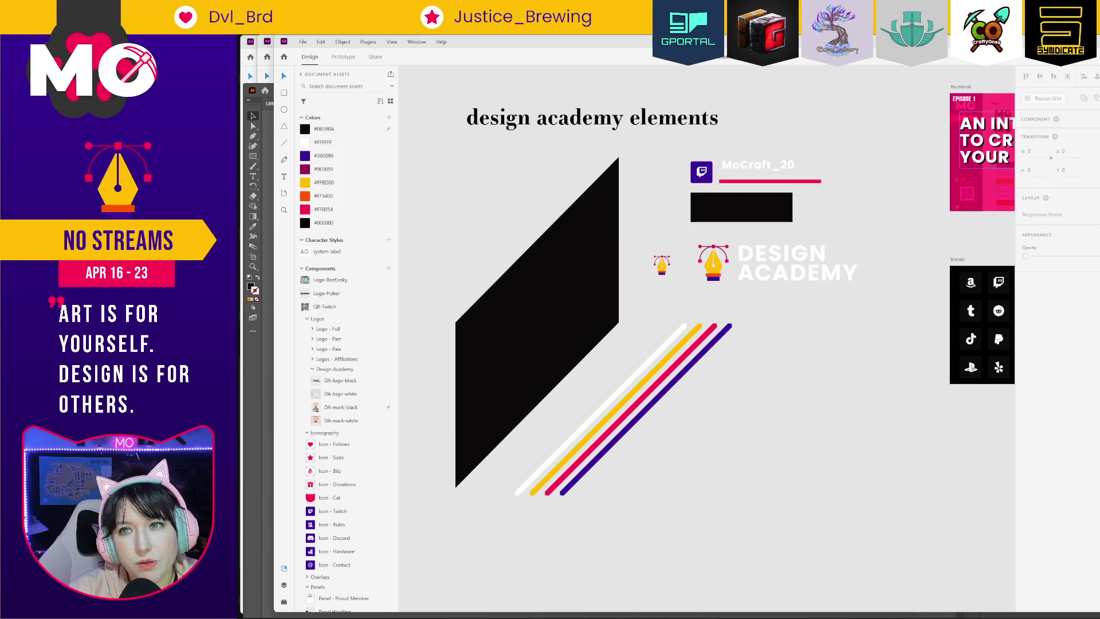
{"action": "key", "text": "alt+Tab"}
{"action": "key", "text": "alt+Tab"}
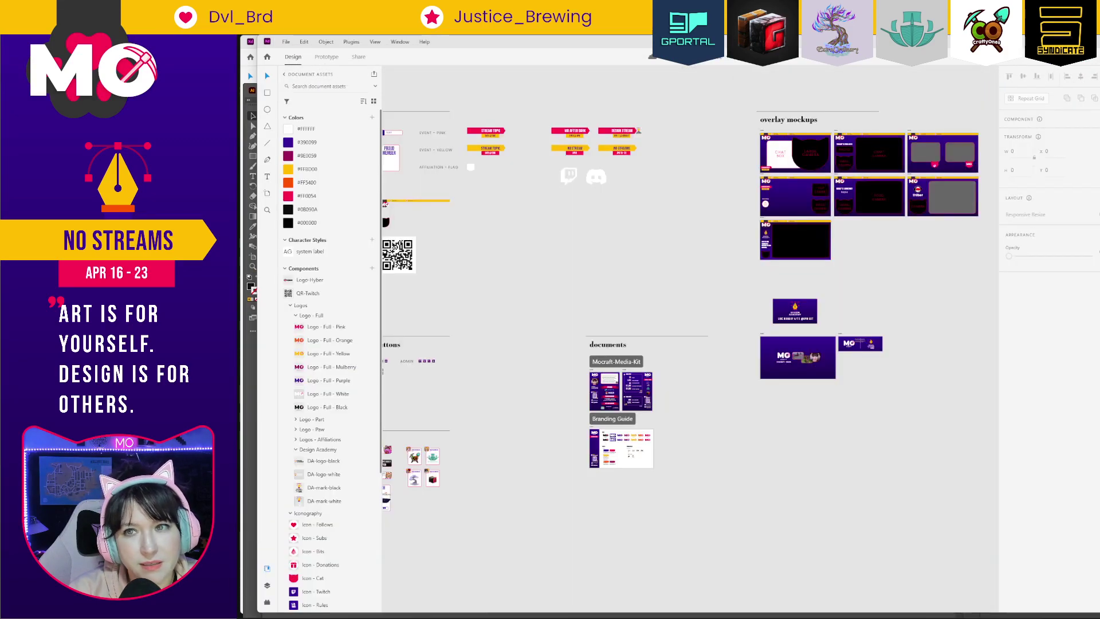
{"action": "key", "text": "alt+Tab"}
{"action": "key", "text": "alt+Tab"}
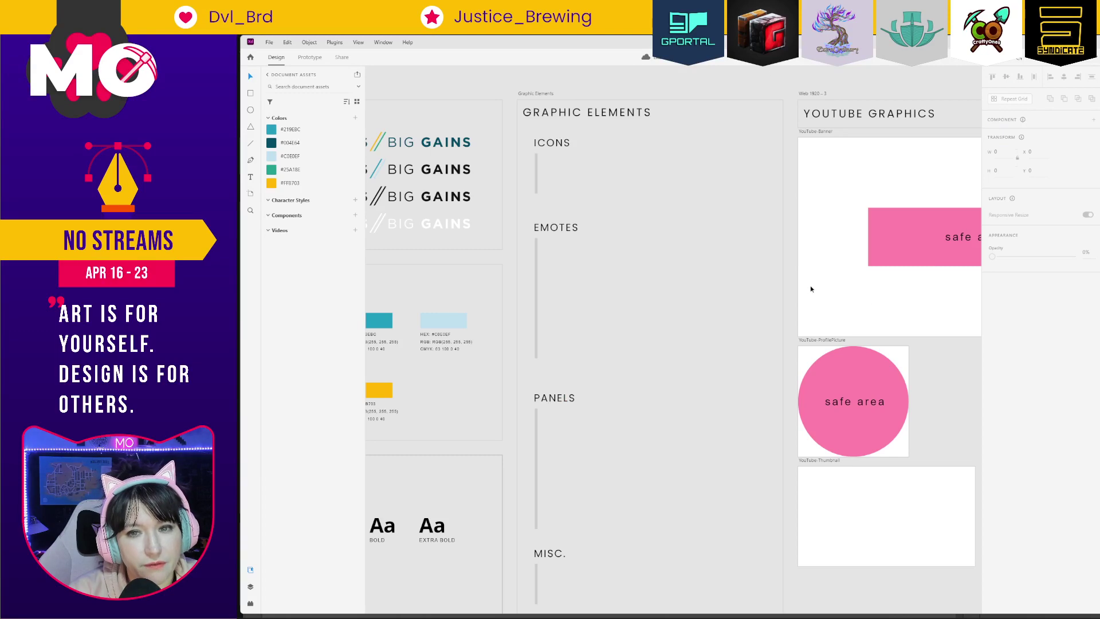
{"action": "left_click_drag", "start_coordinate": [609, 363], "coordinate": [779, 347]}
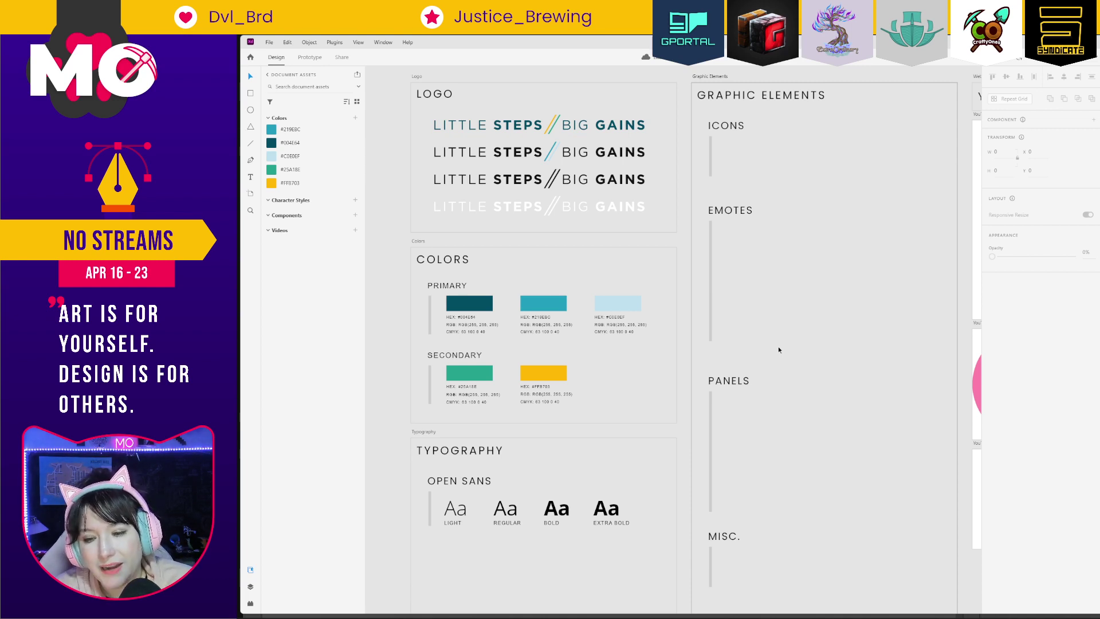
Switch to Chrome and open the Twitch home page, twitch.tv, in a new tab.
{"action": "mouse_move", "coordinate": [874, 616]}
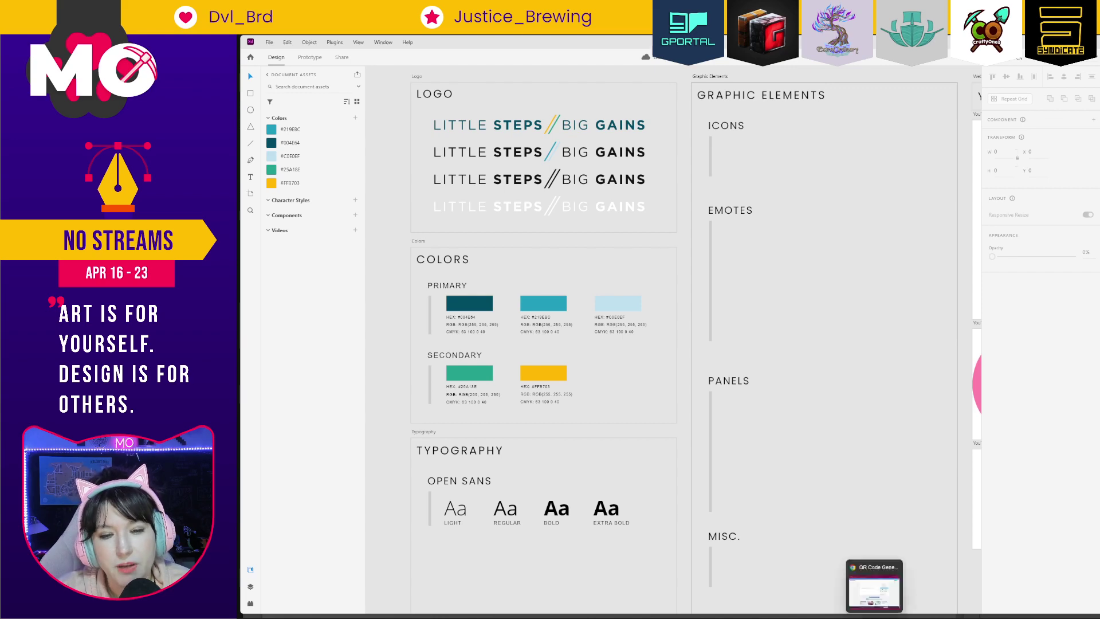
{"action": "left_click", "coordinate": [874, 579]}
{"action": "key", "text": "ctrl+t"}
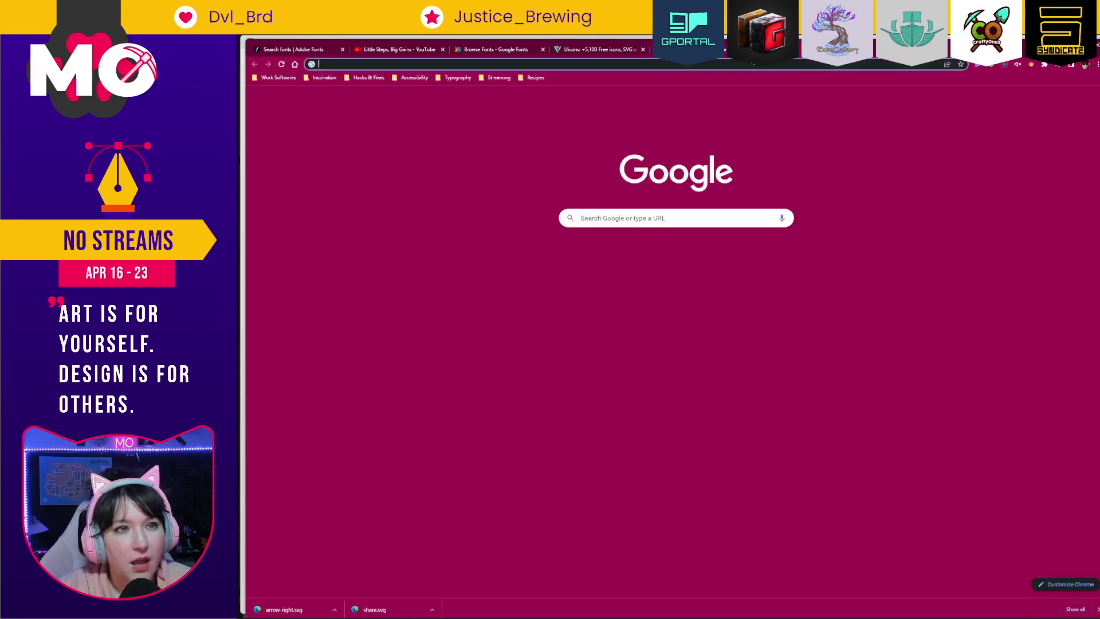
{"action": "type", "text": "twitch.tv/mocraft_20"}
{"action": "key", "text": "Return"}
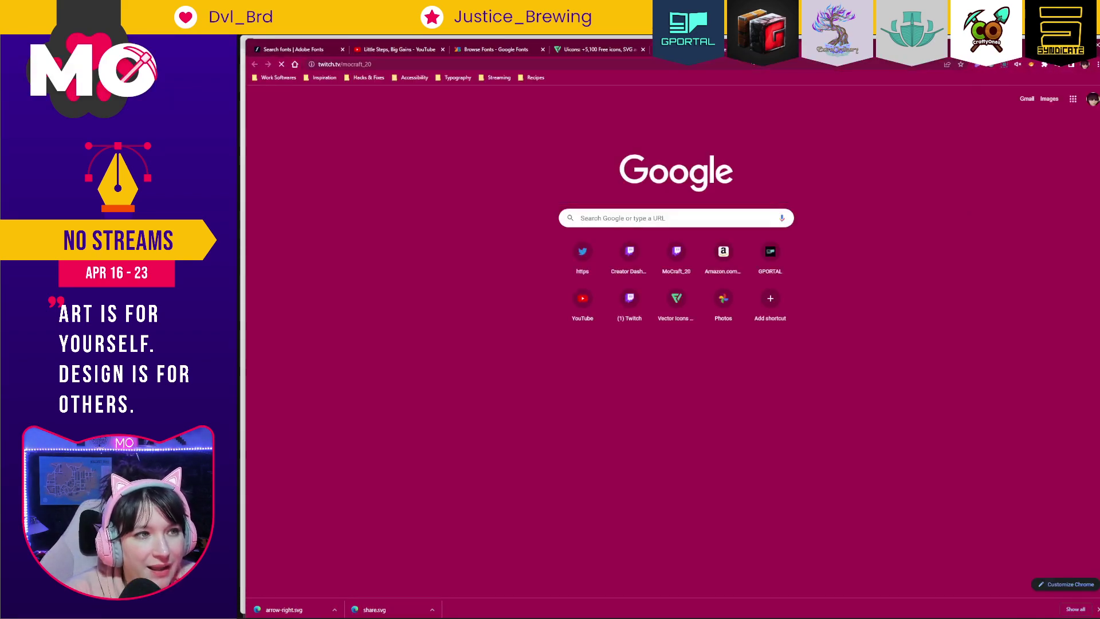
{"action": "left_click_drag", "start_coordinate": [374, 64], "coordinate": [342, 64]}
{"action": "key", "text": "BackSpace"}
{"action": "key", "text": "Return"}
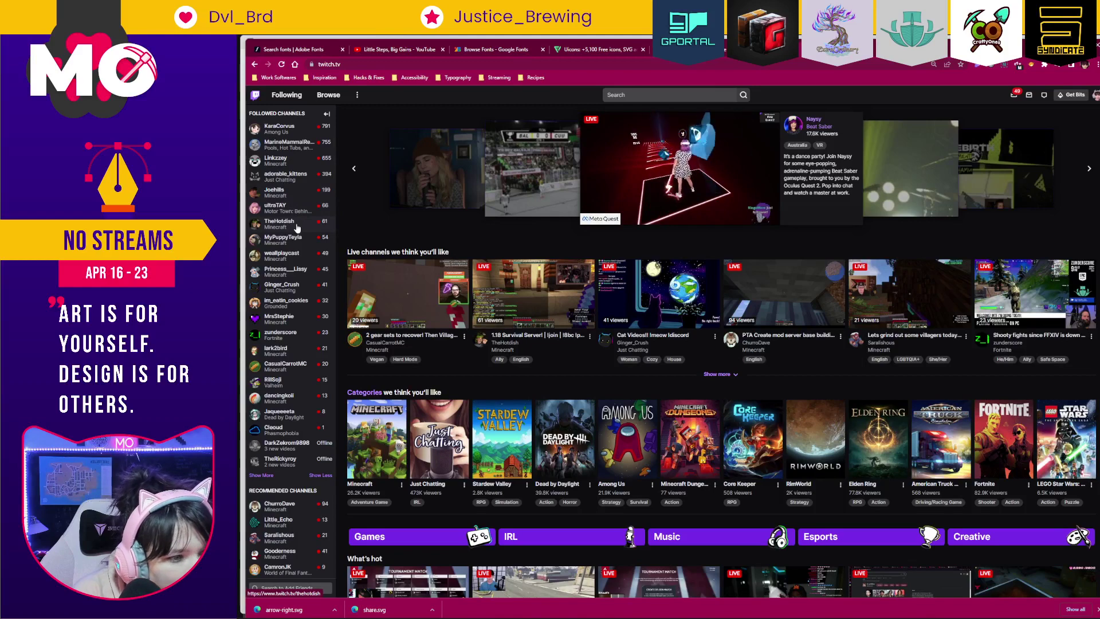
Look through the live followed channels on Twitch and open the dancingkoii channel.
{"action": "mouse_move", "coordinate": [297, 228]}
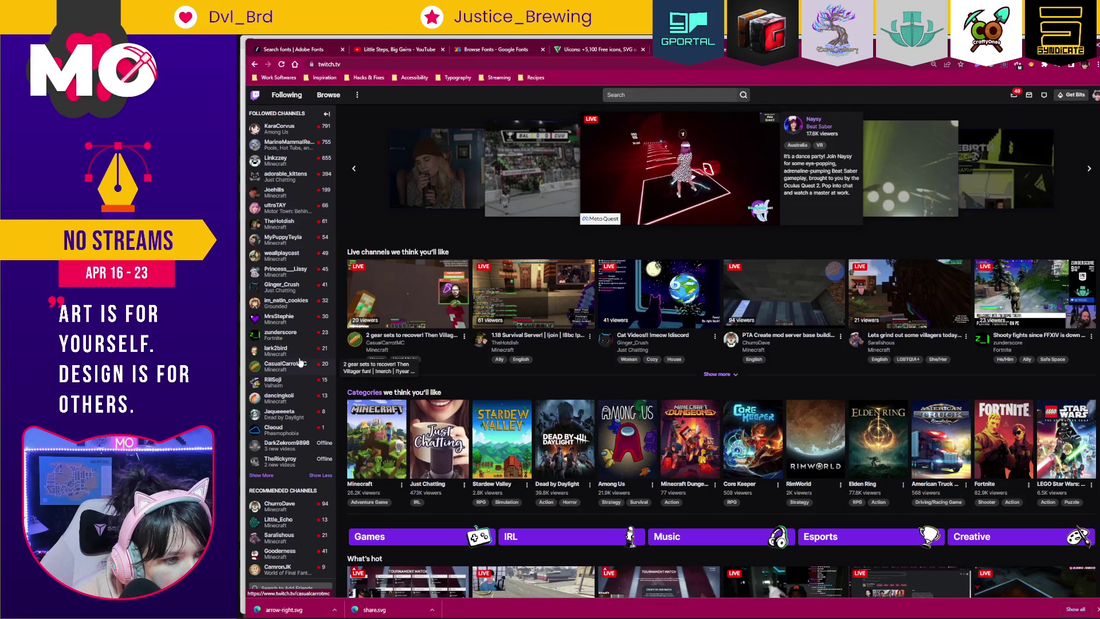
{"action": "mouse_move", "coordinate": [300, 356]}
{"action": "mouse_move", "coordinate": [303, 402]}
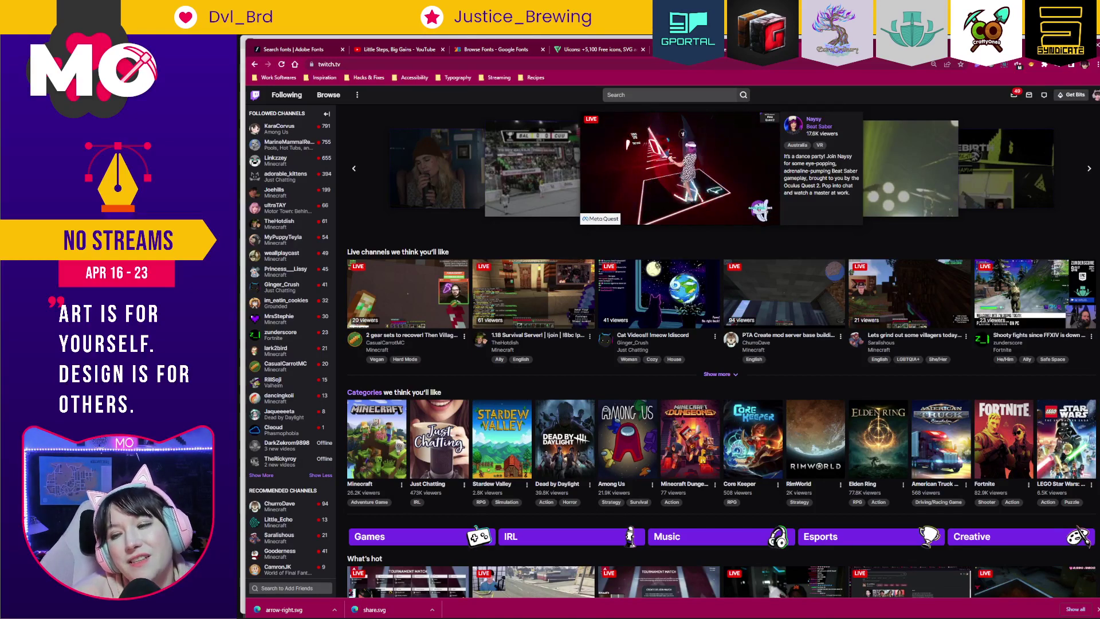
{"action": "key", "text": "alt+Tab"}
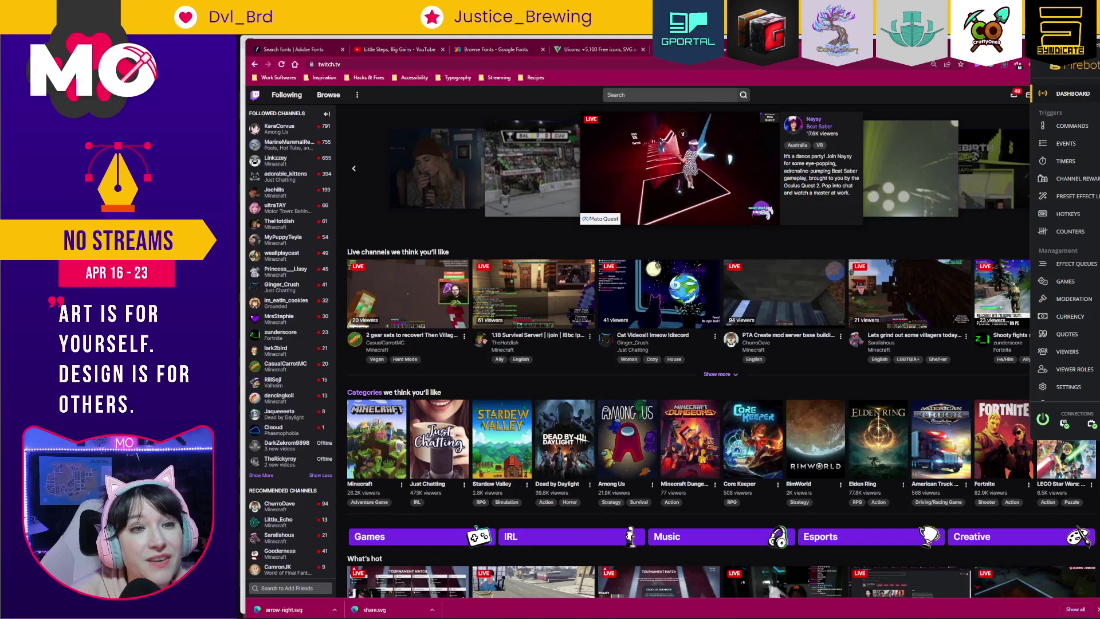
{"action": "left_click", "coordinate": [279, 395]}
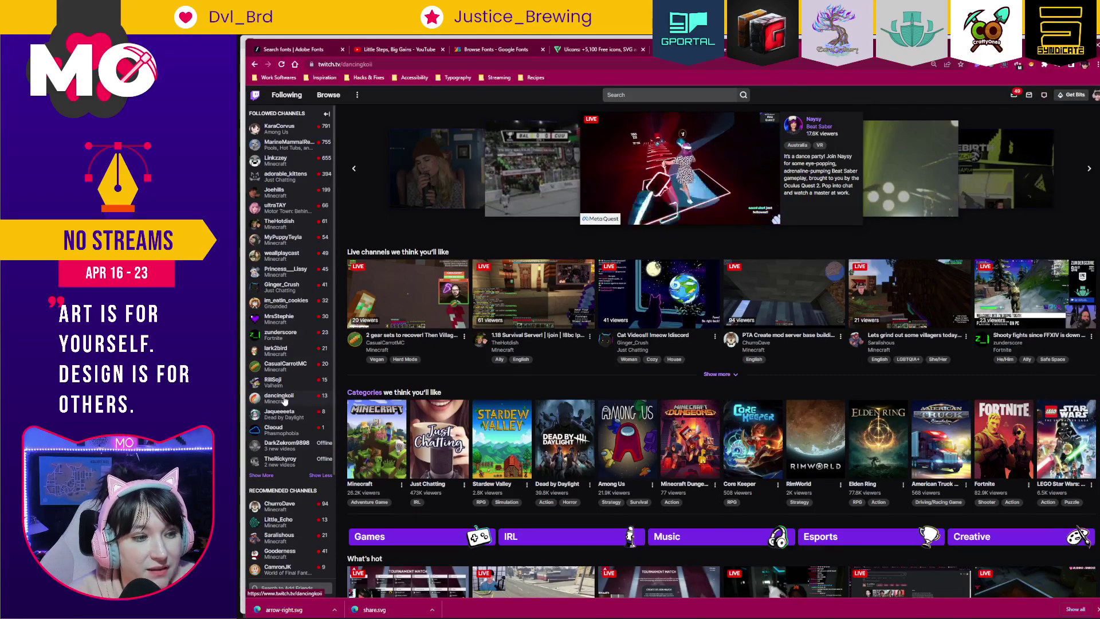